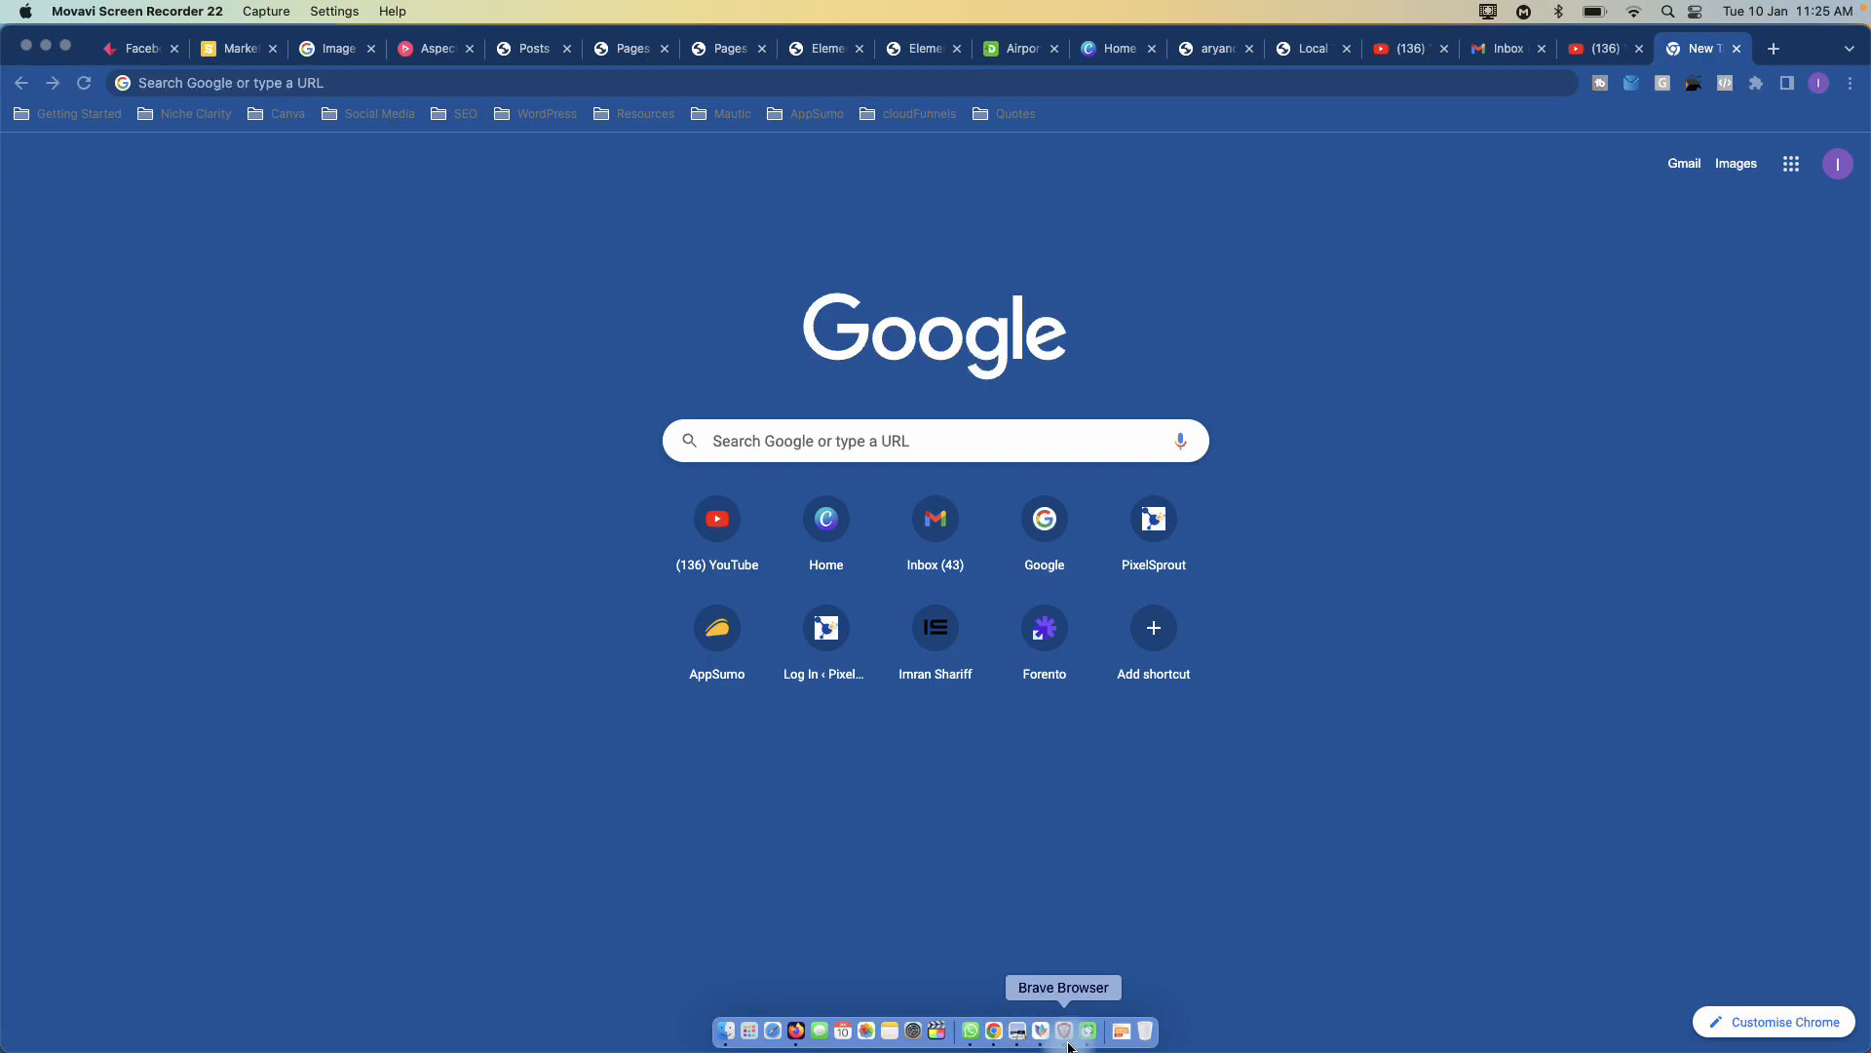
- Launch Brave and use the profile menu to open another profile's window showing the Facebook feed
click(1065, 1033)
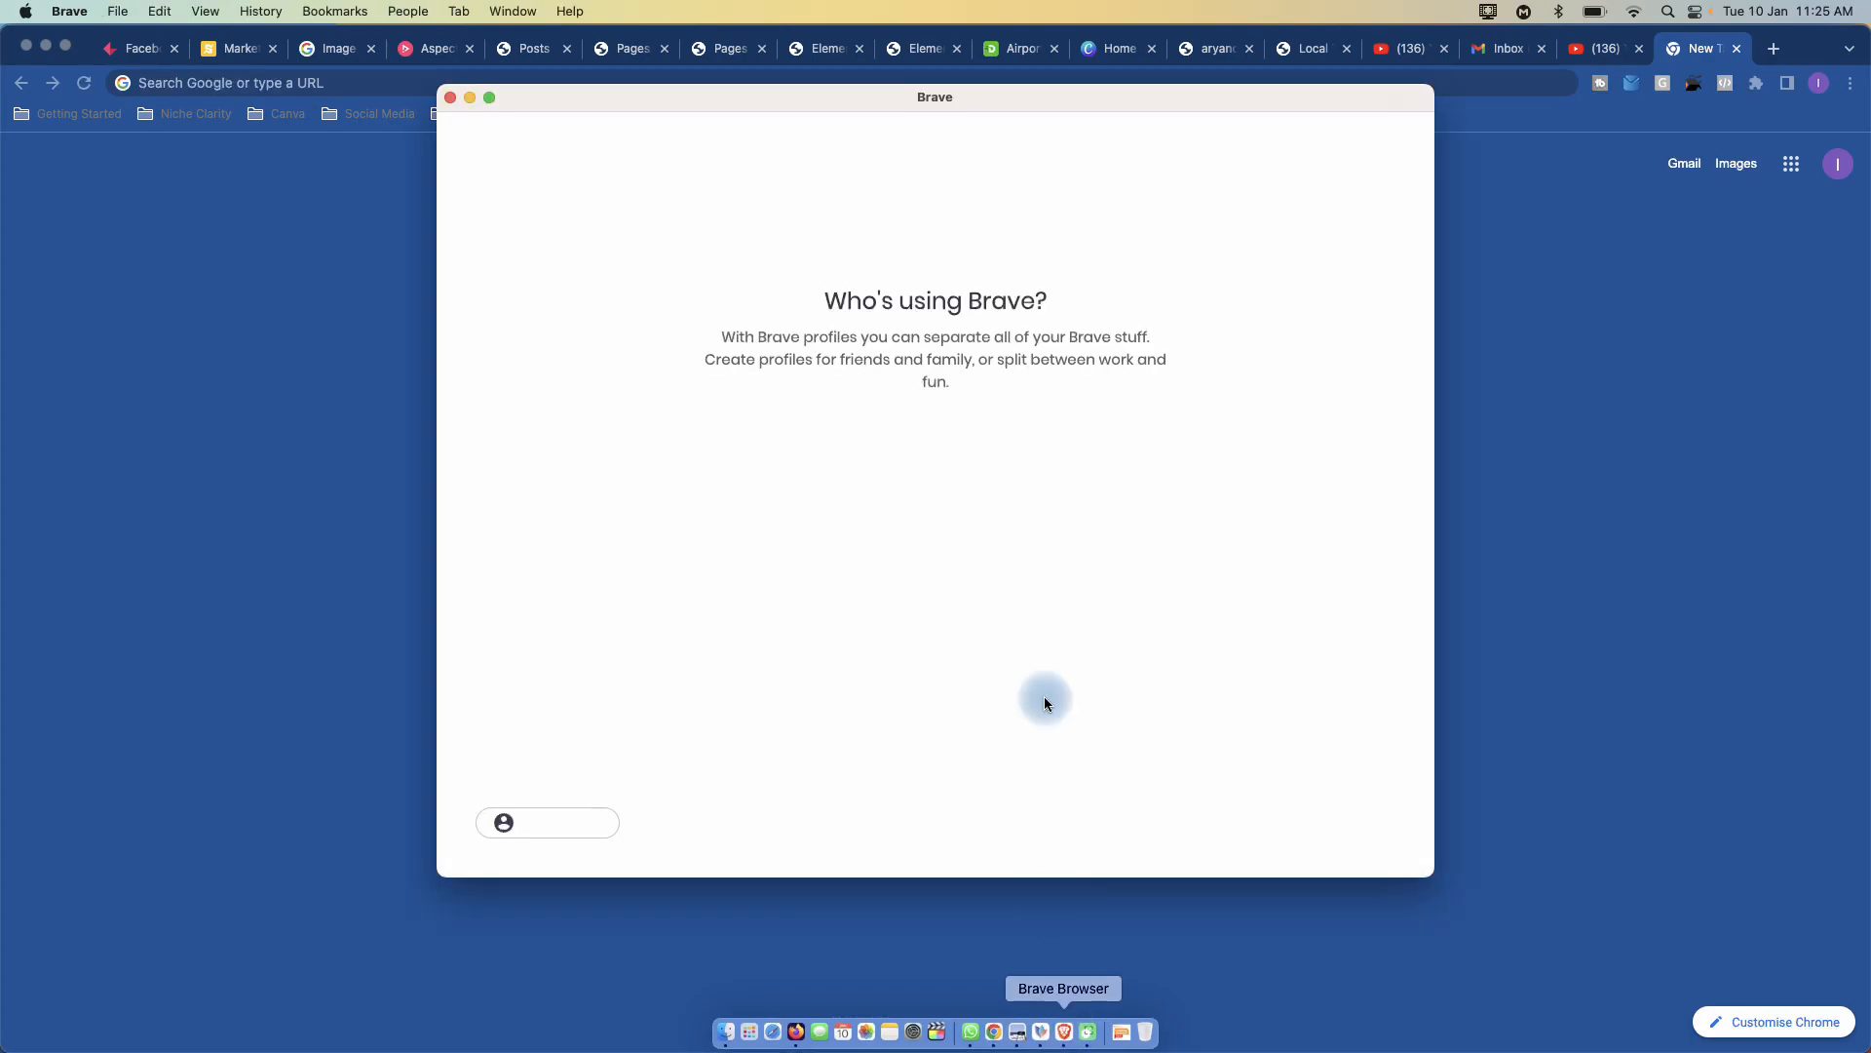
click(831, 608)
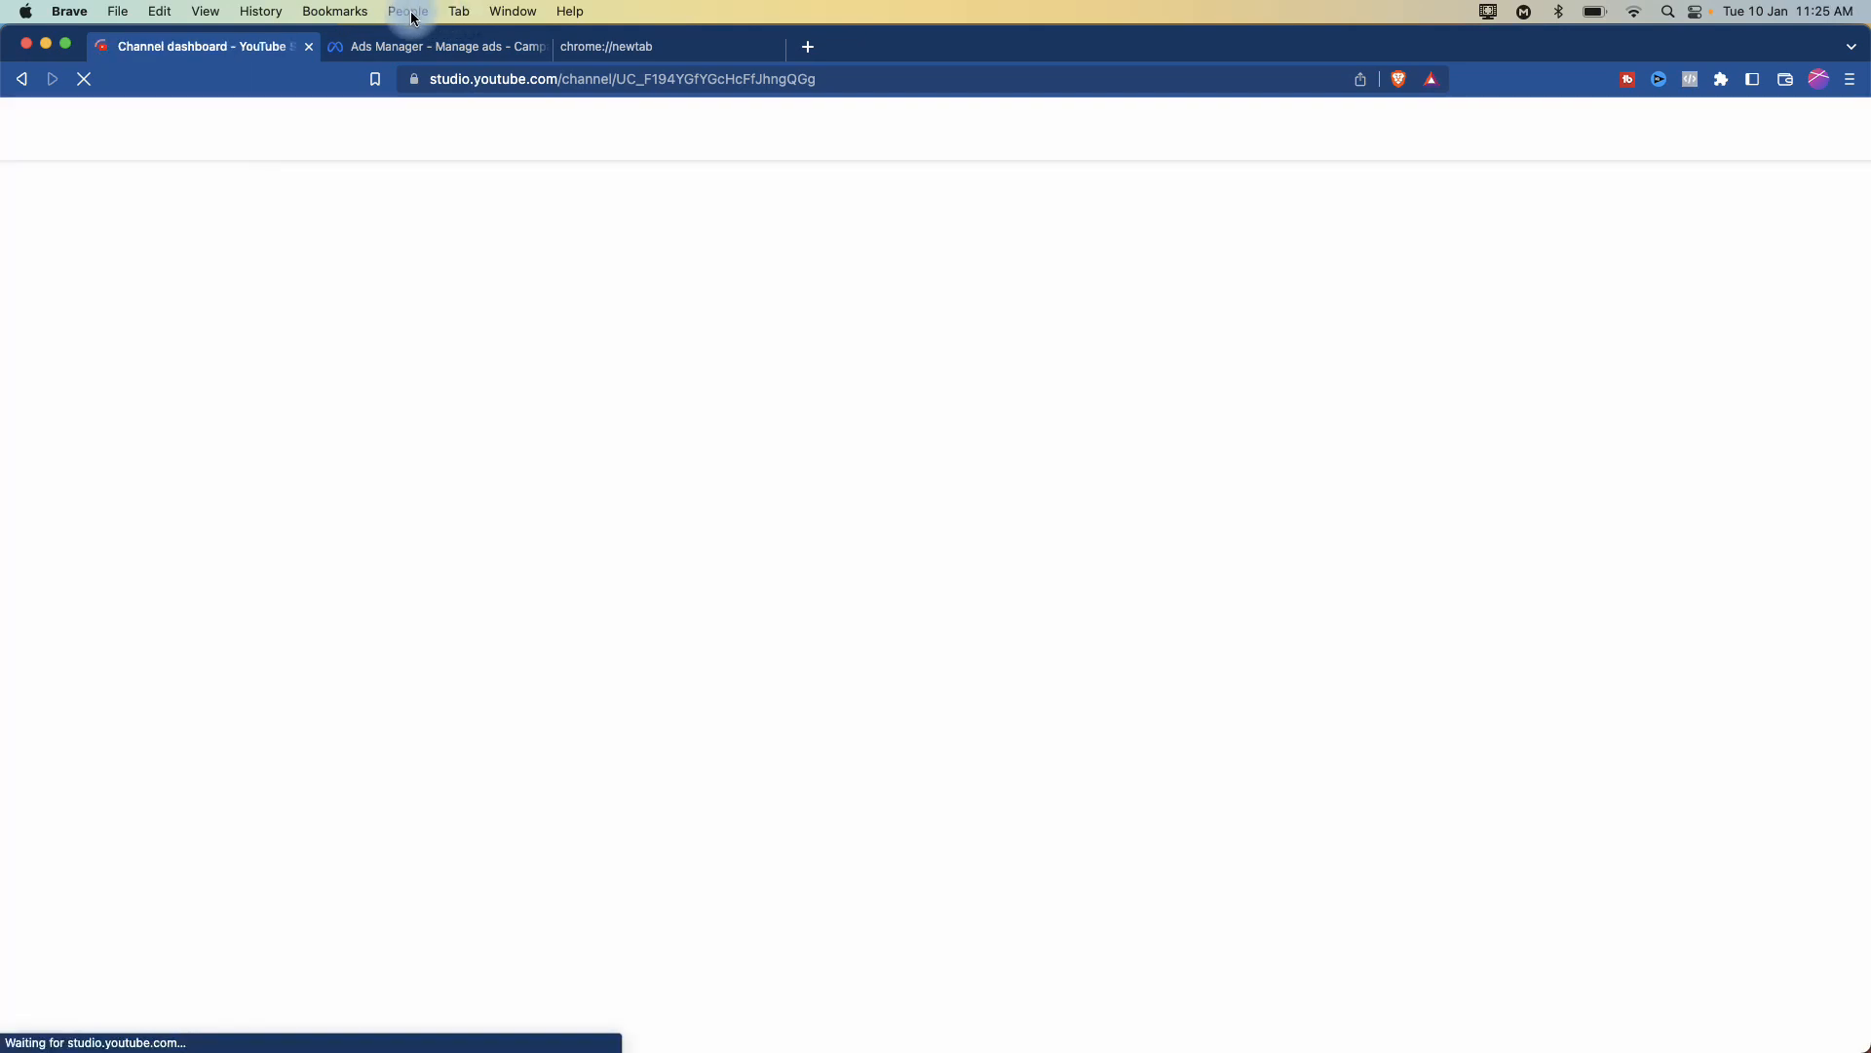
click(407, 10)
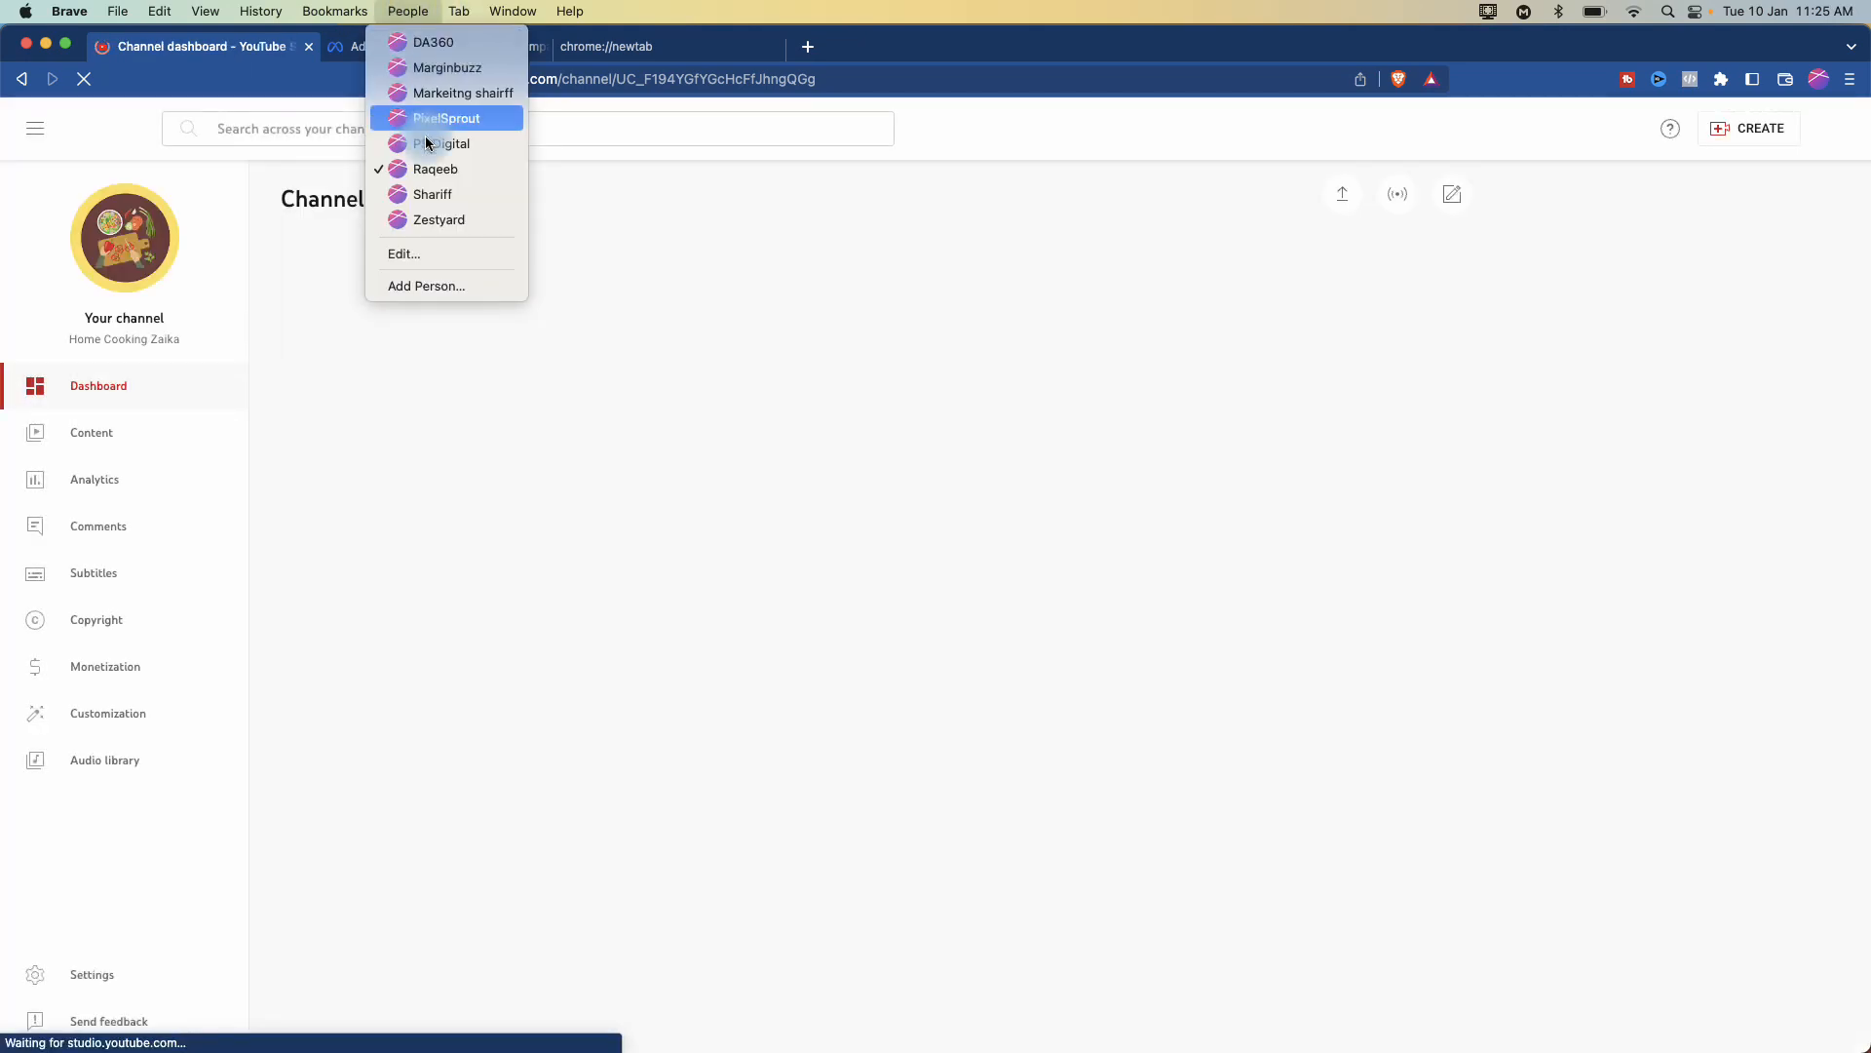
click(435, 195)
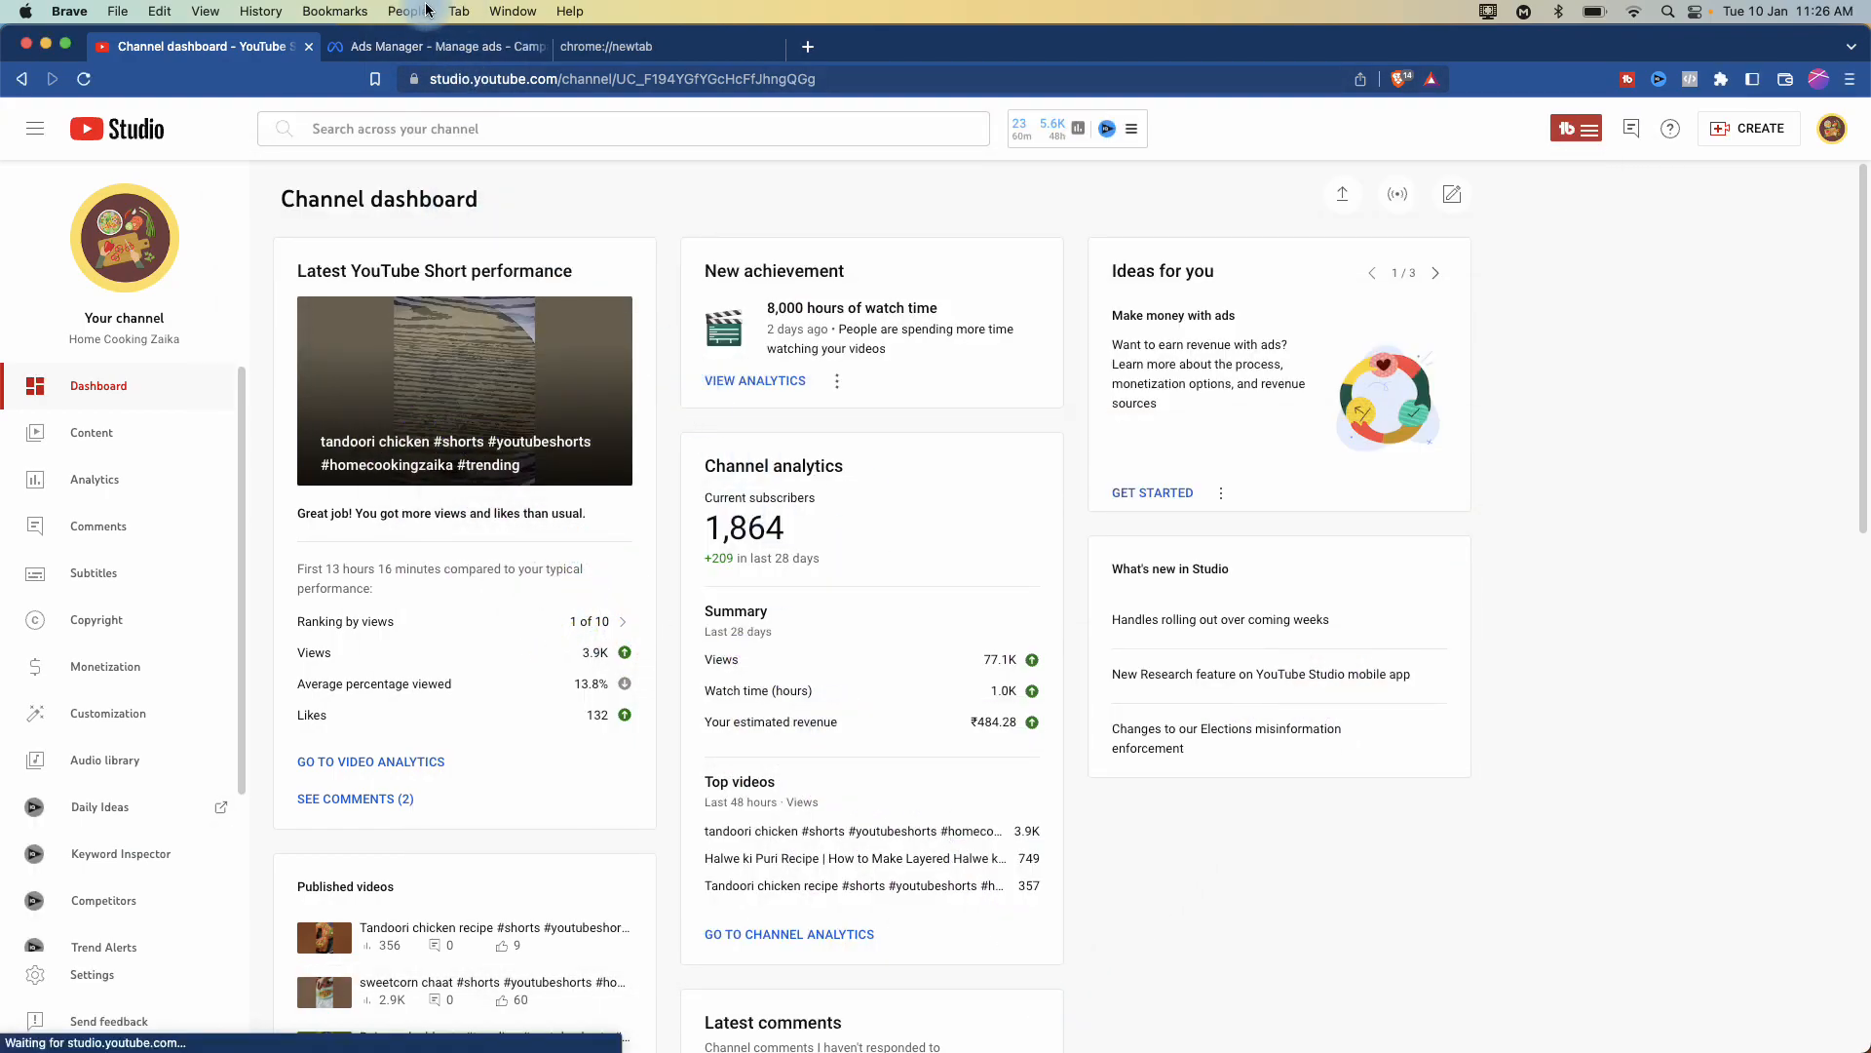
click(426, 10)
click(435, 197)
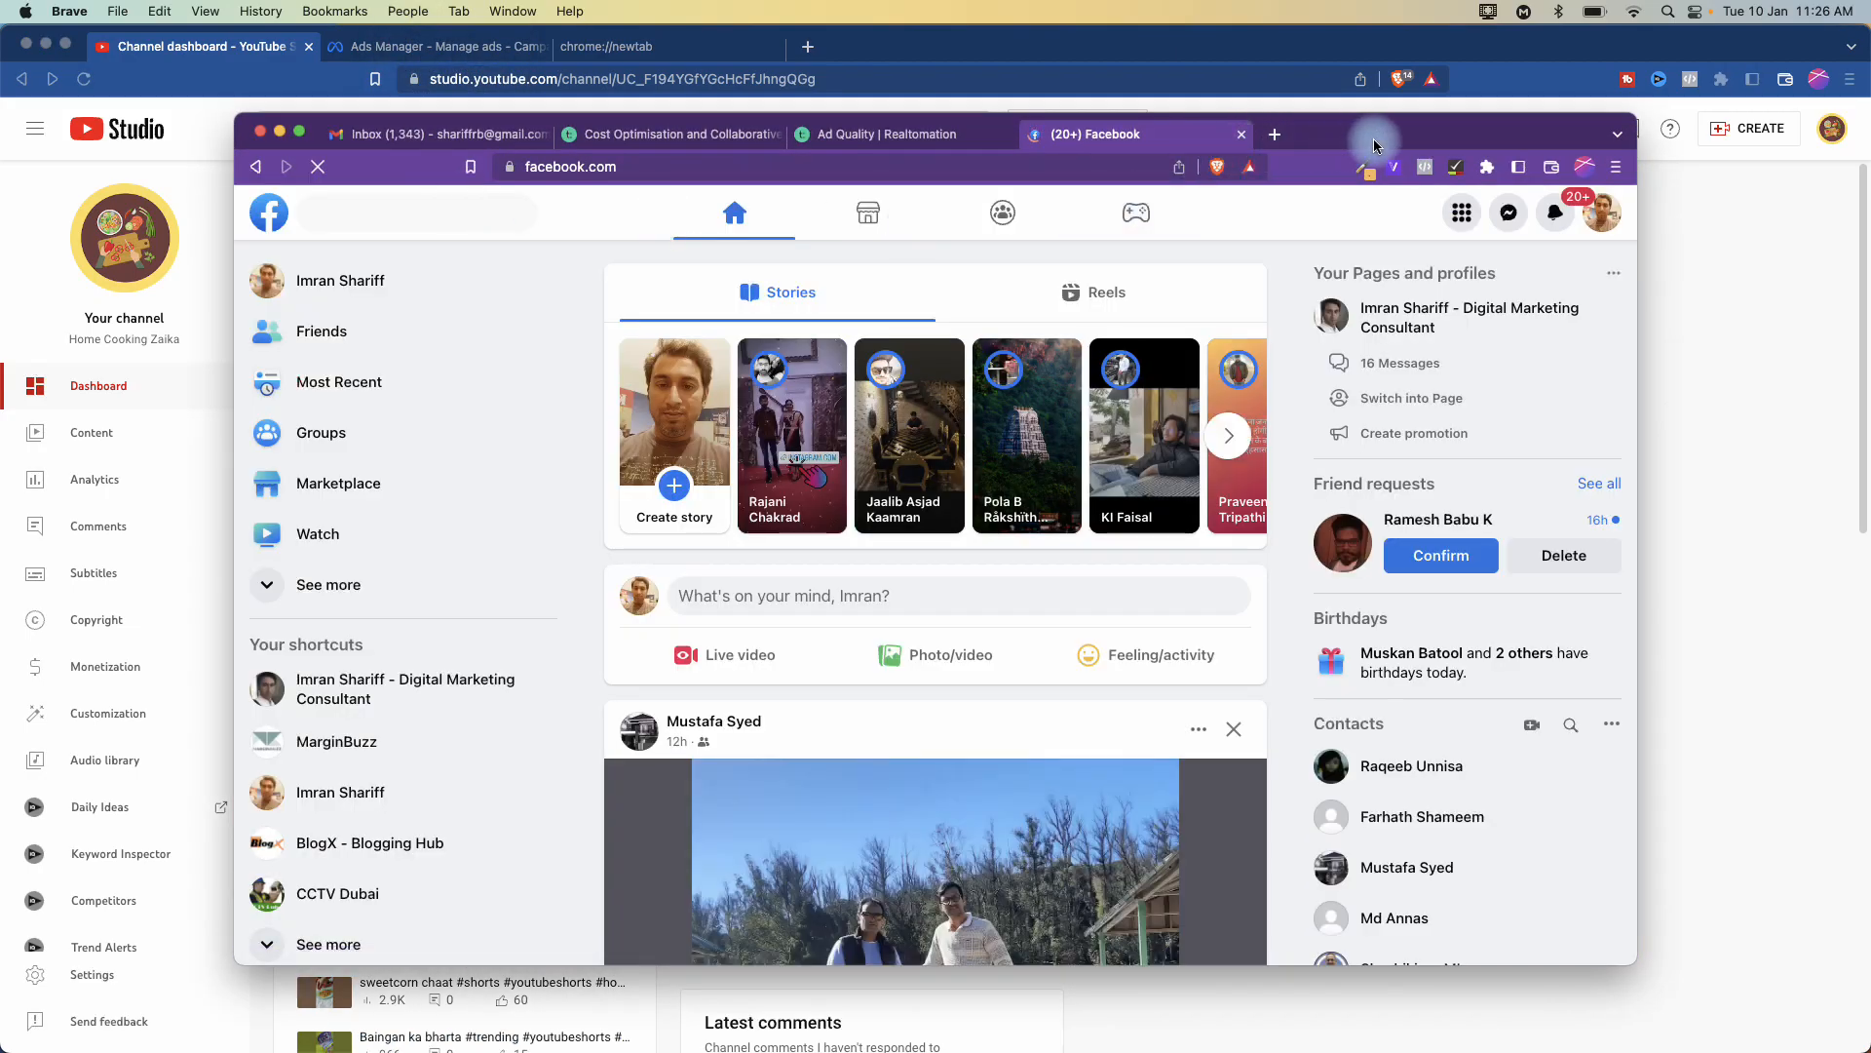
- Maximize the Facebook window and load business.facebook.com/adsmanager to reach the agency's Account Overview
double_click(1375, 147)
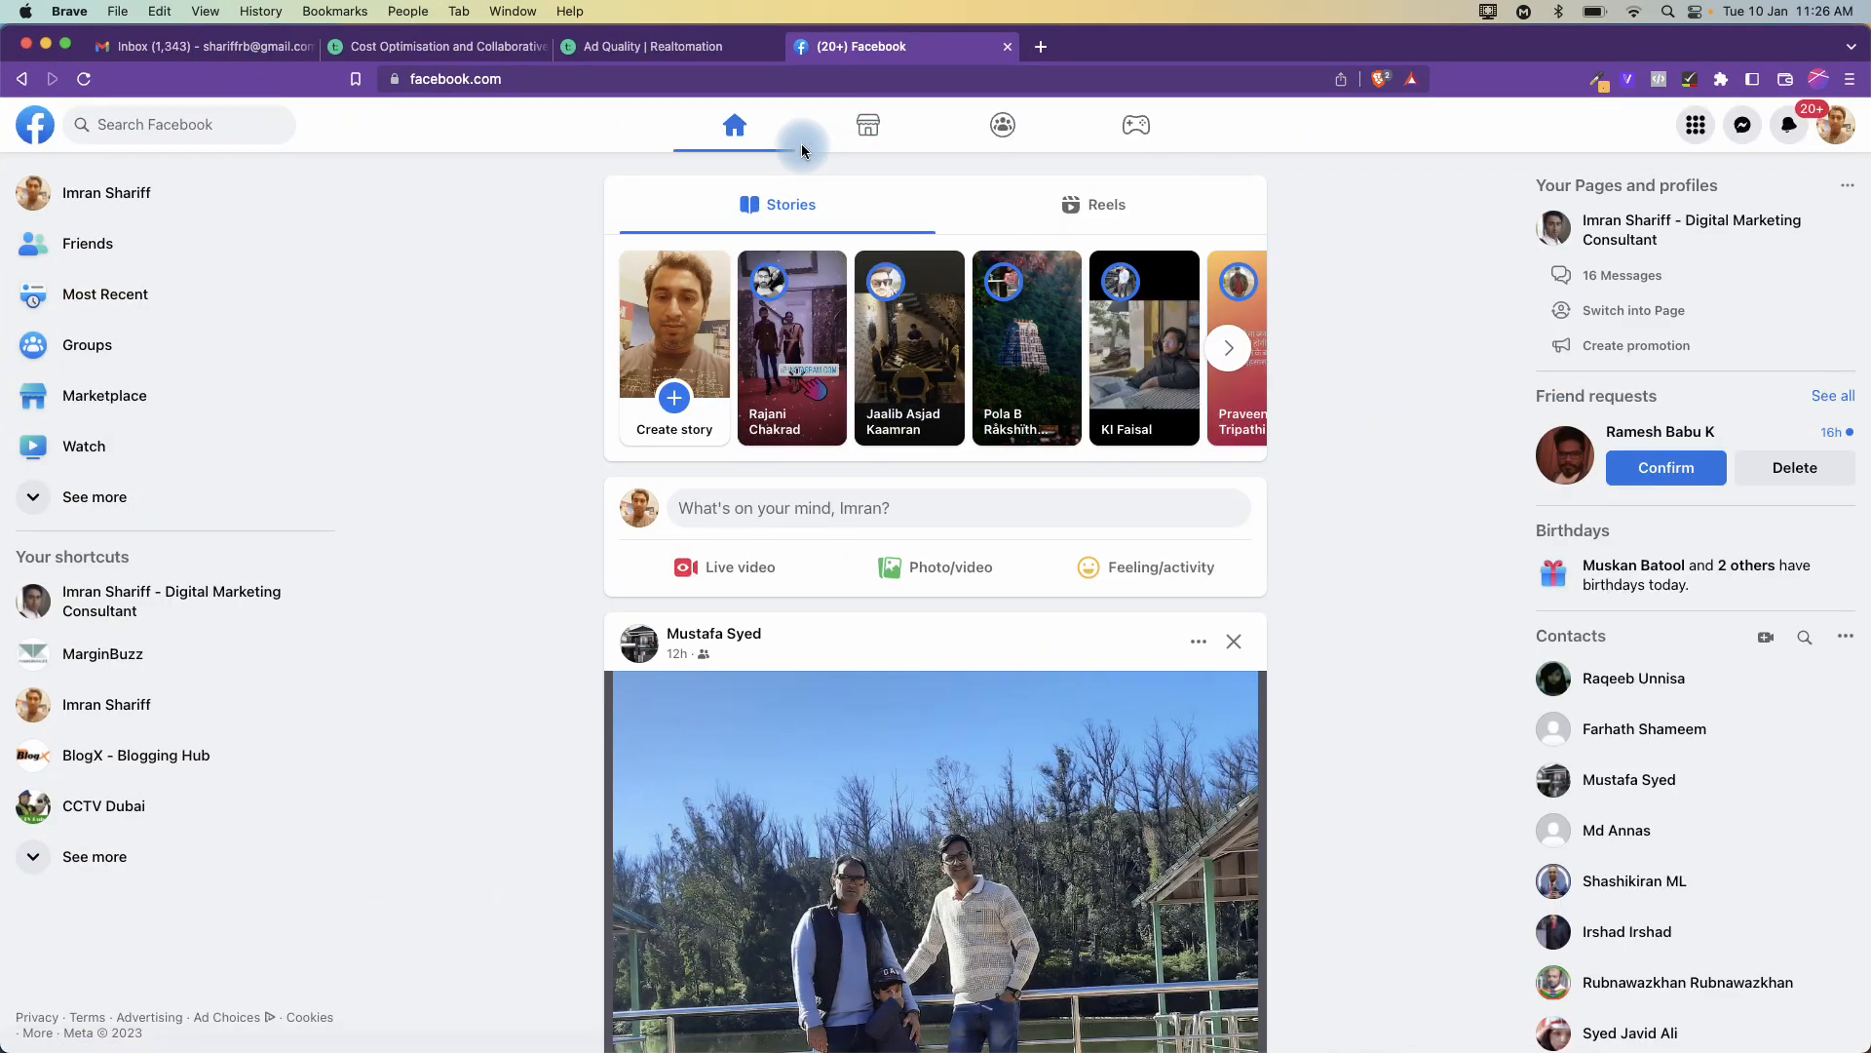
click(451, 80)
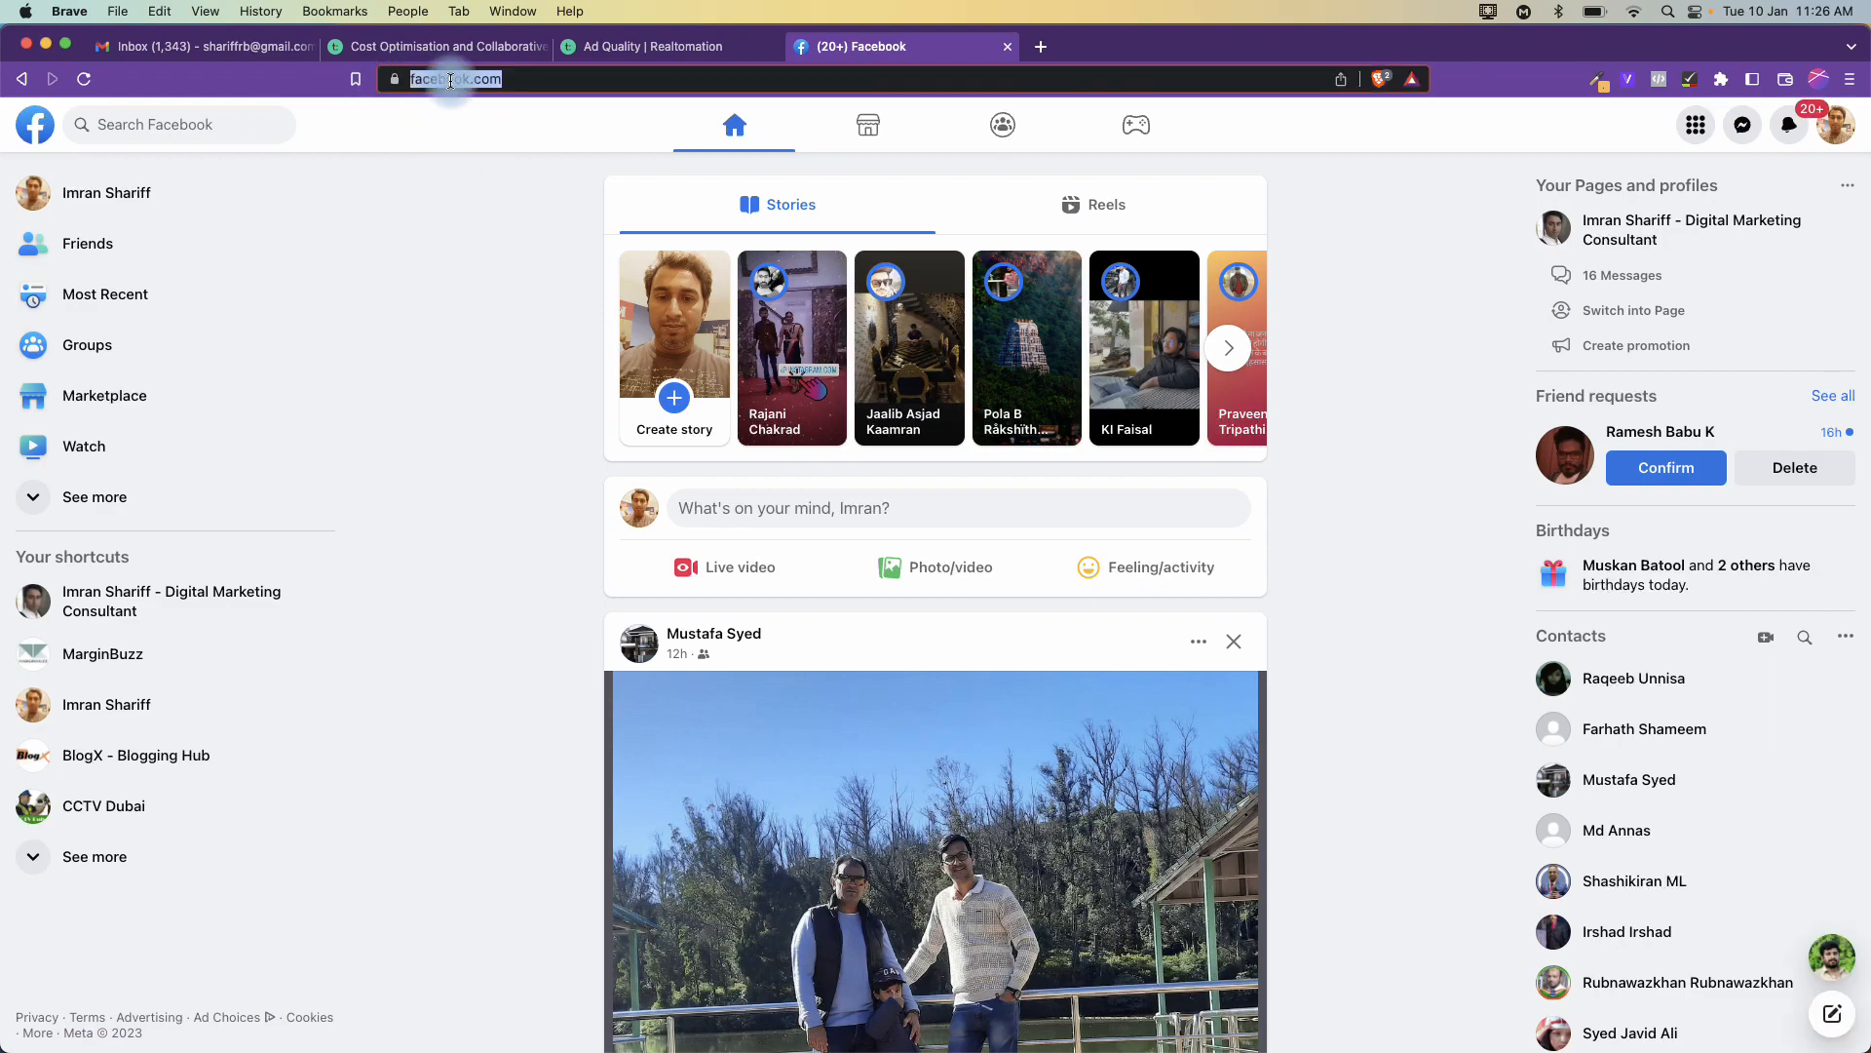
text(business.)
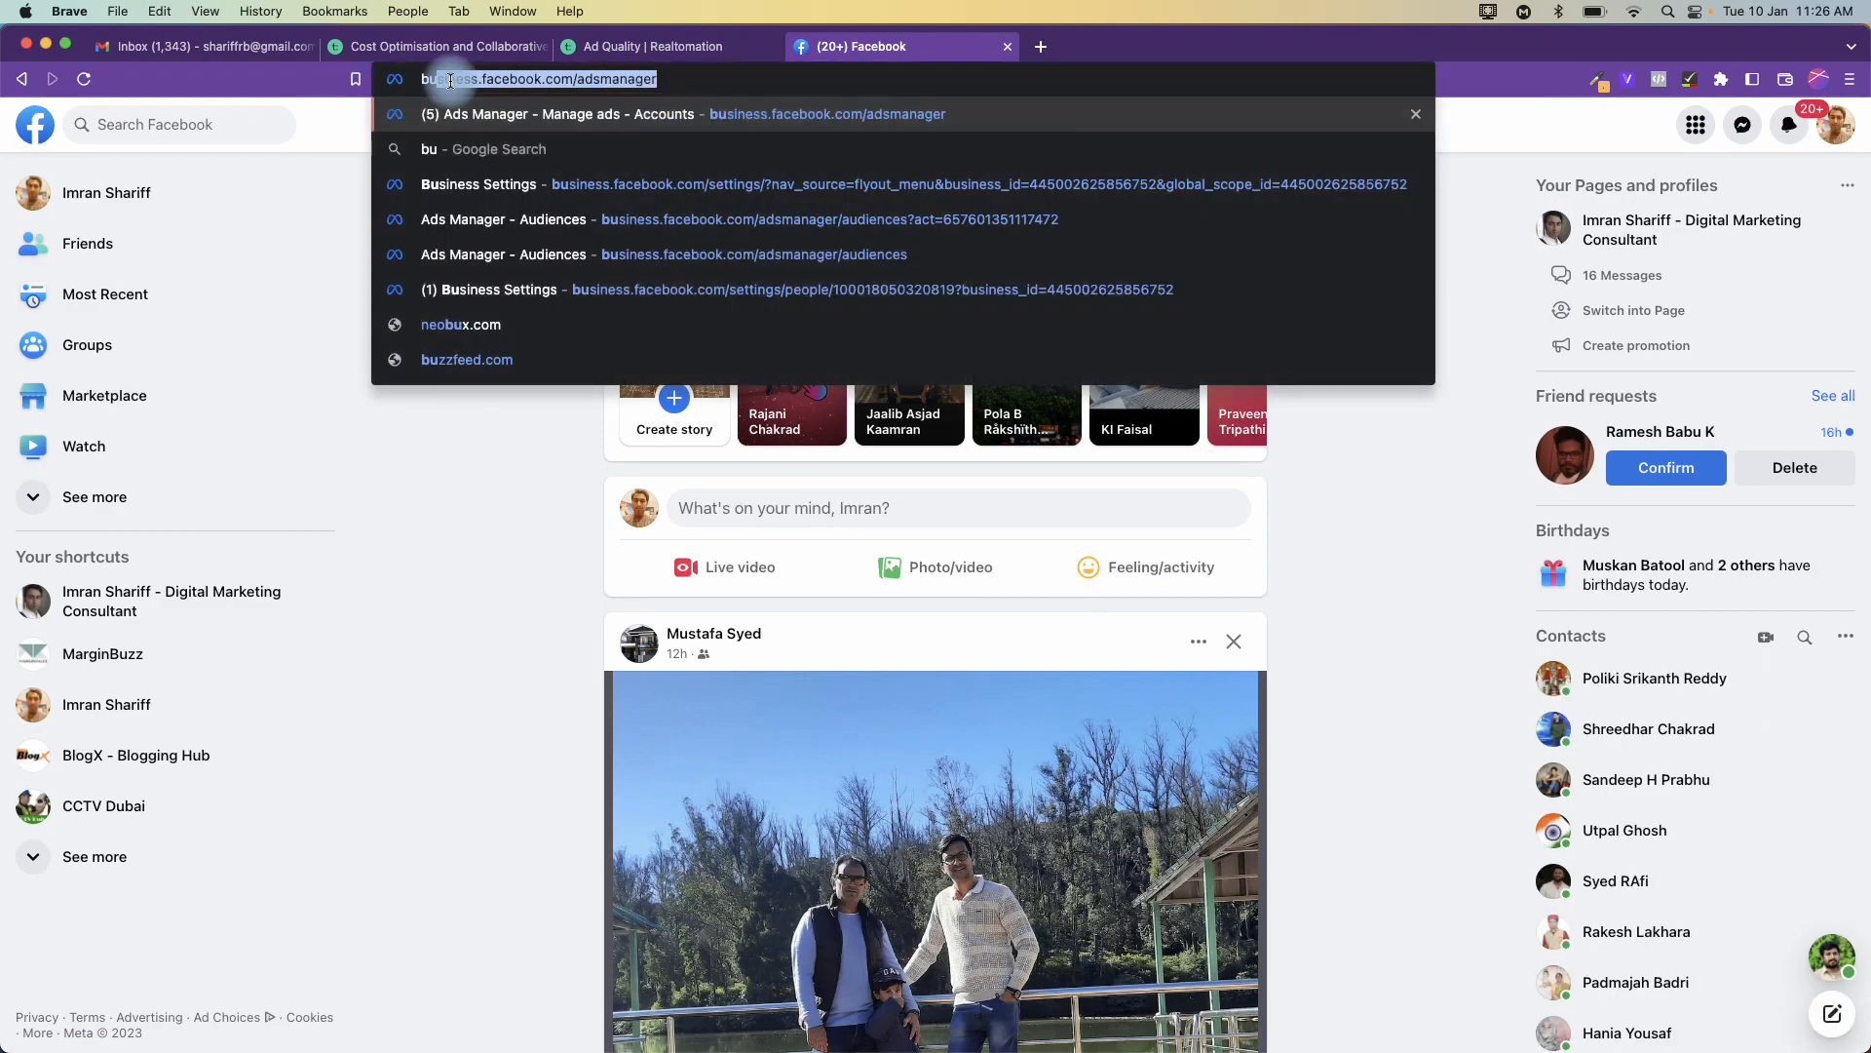
key(Return)
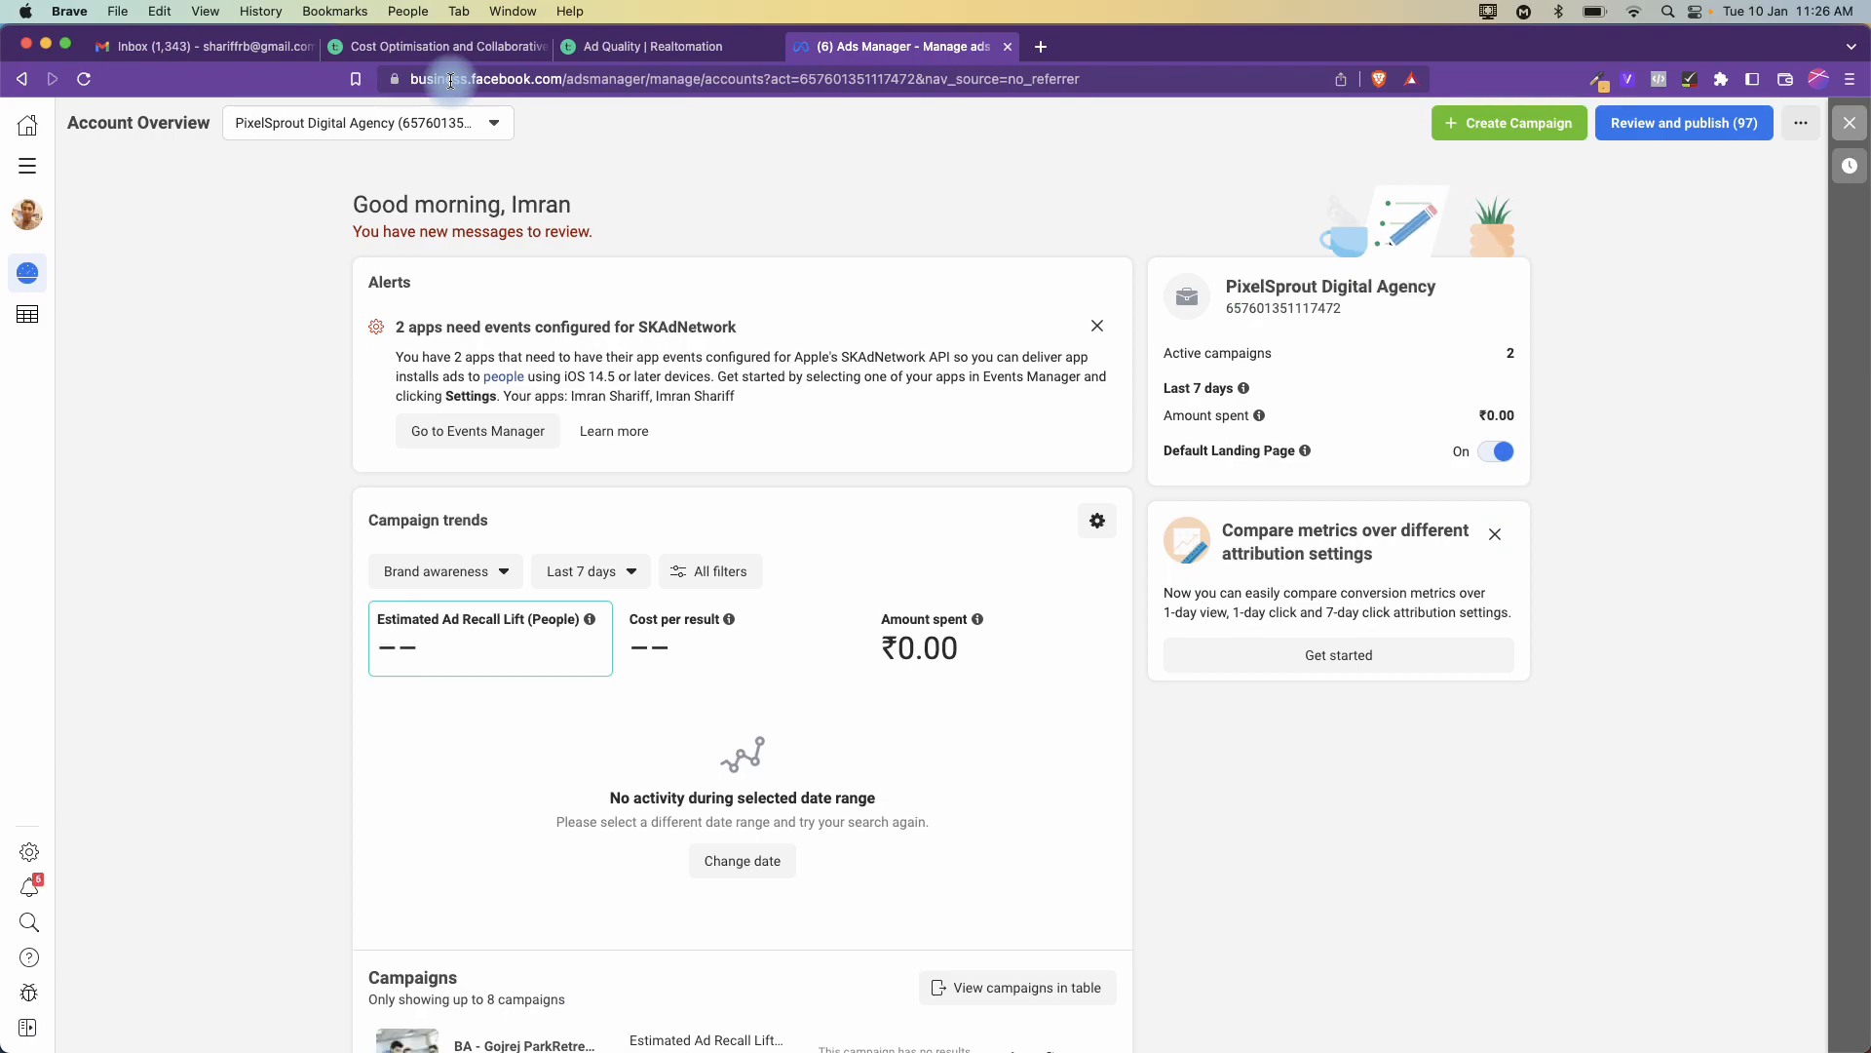
- Confirm the PixelSprout Digital Agency ad account is selected, then open Audiences from All tools
click(29, 167)
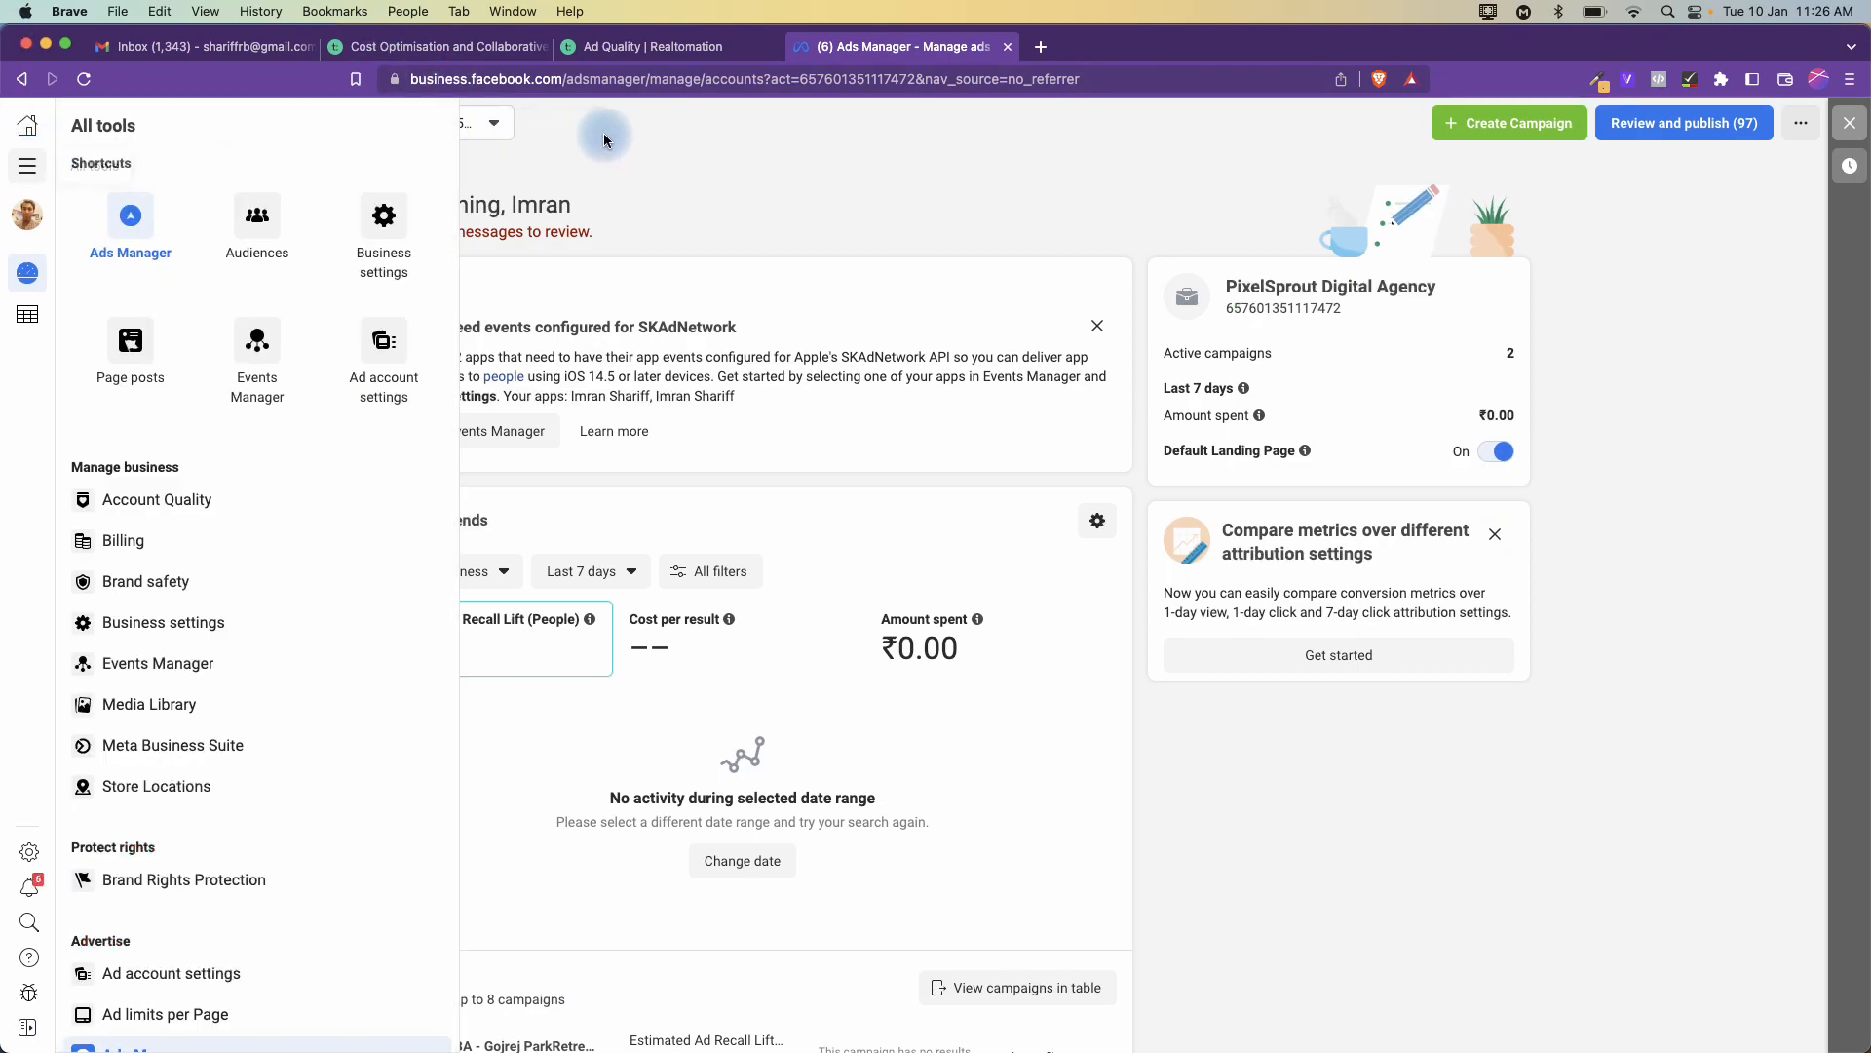
click(493, 125)
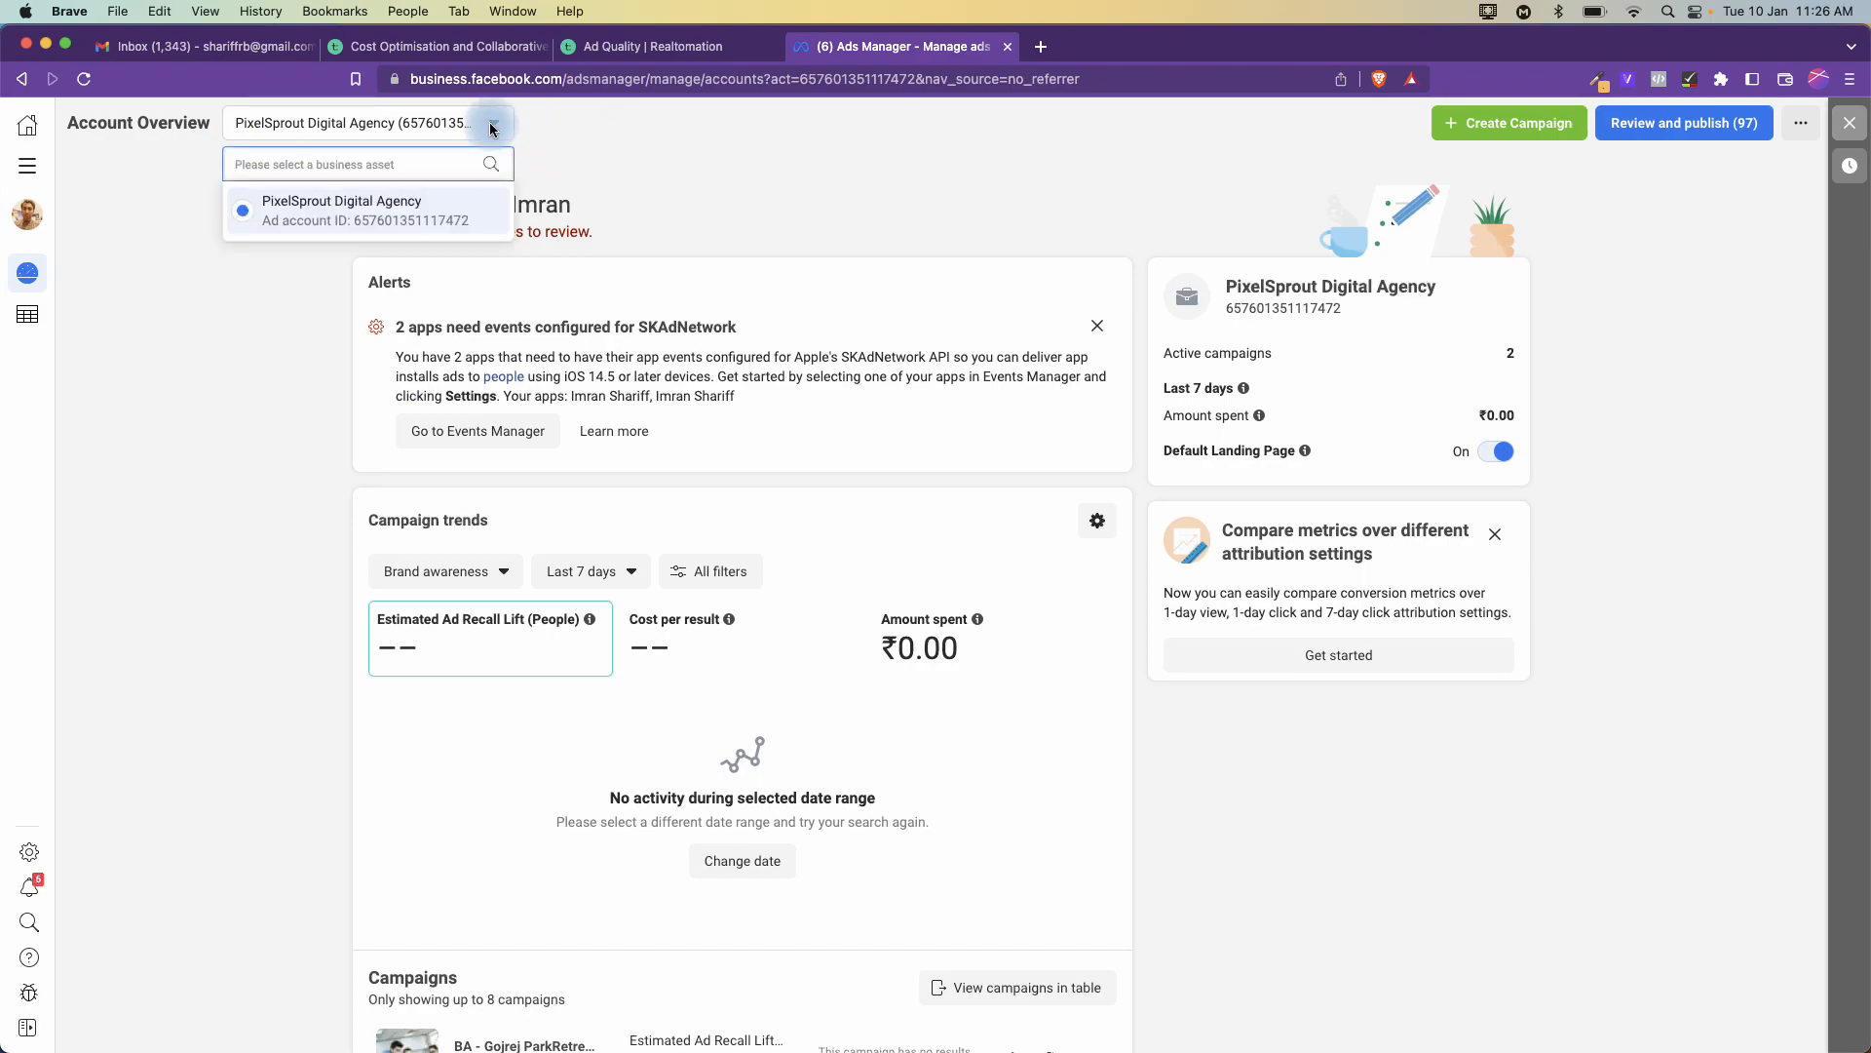
click(346, 200)
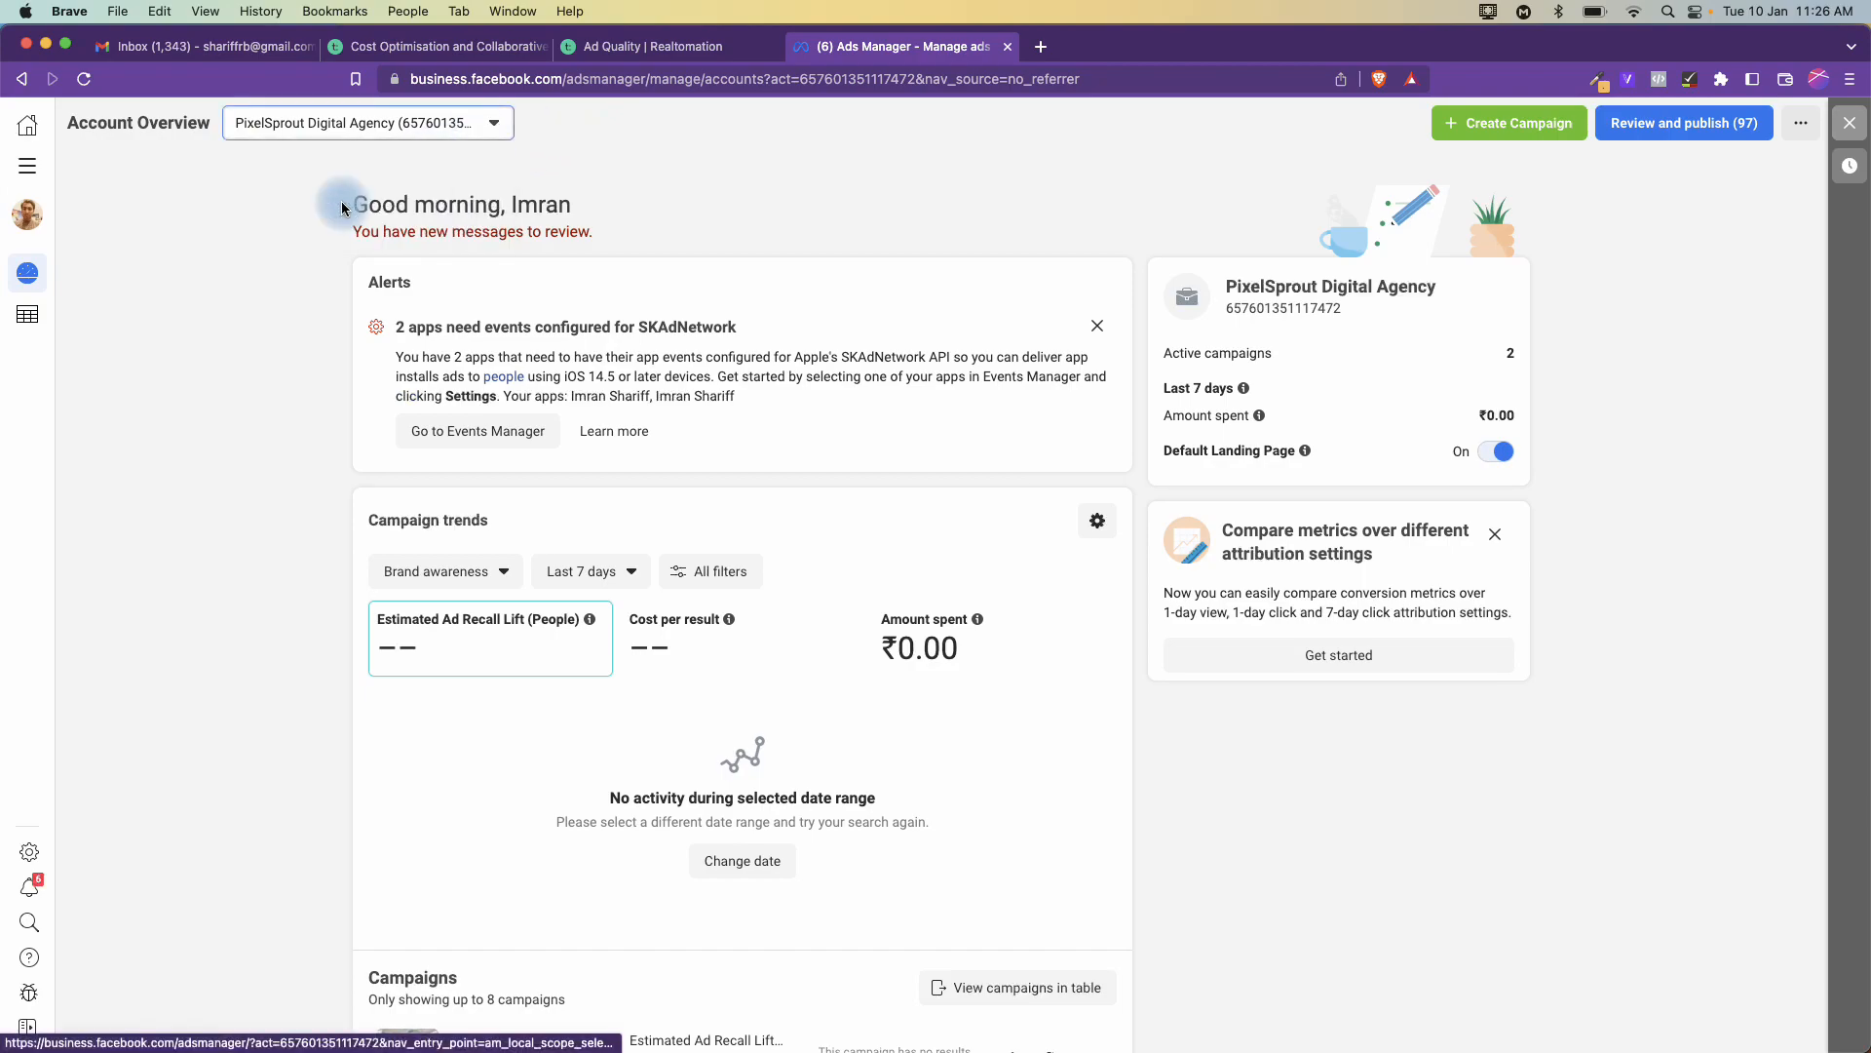
click(432, 136)
click(614, 173)
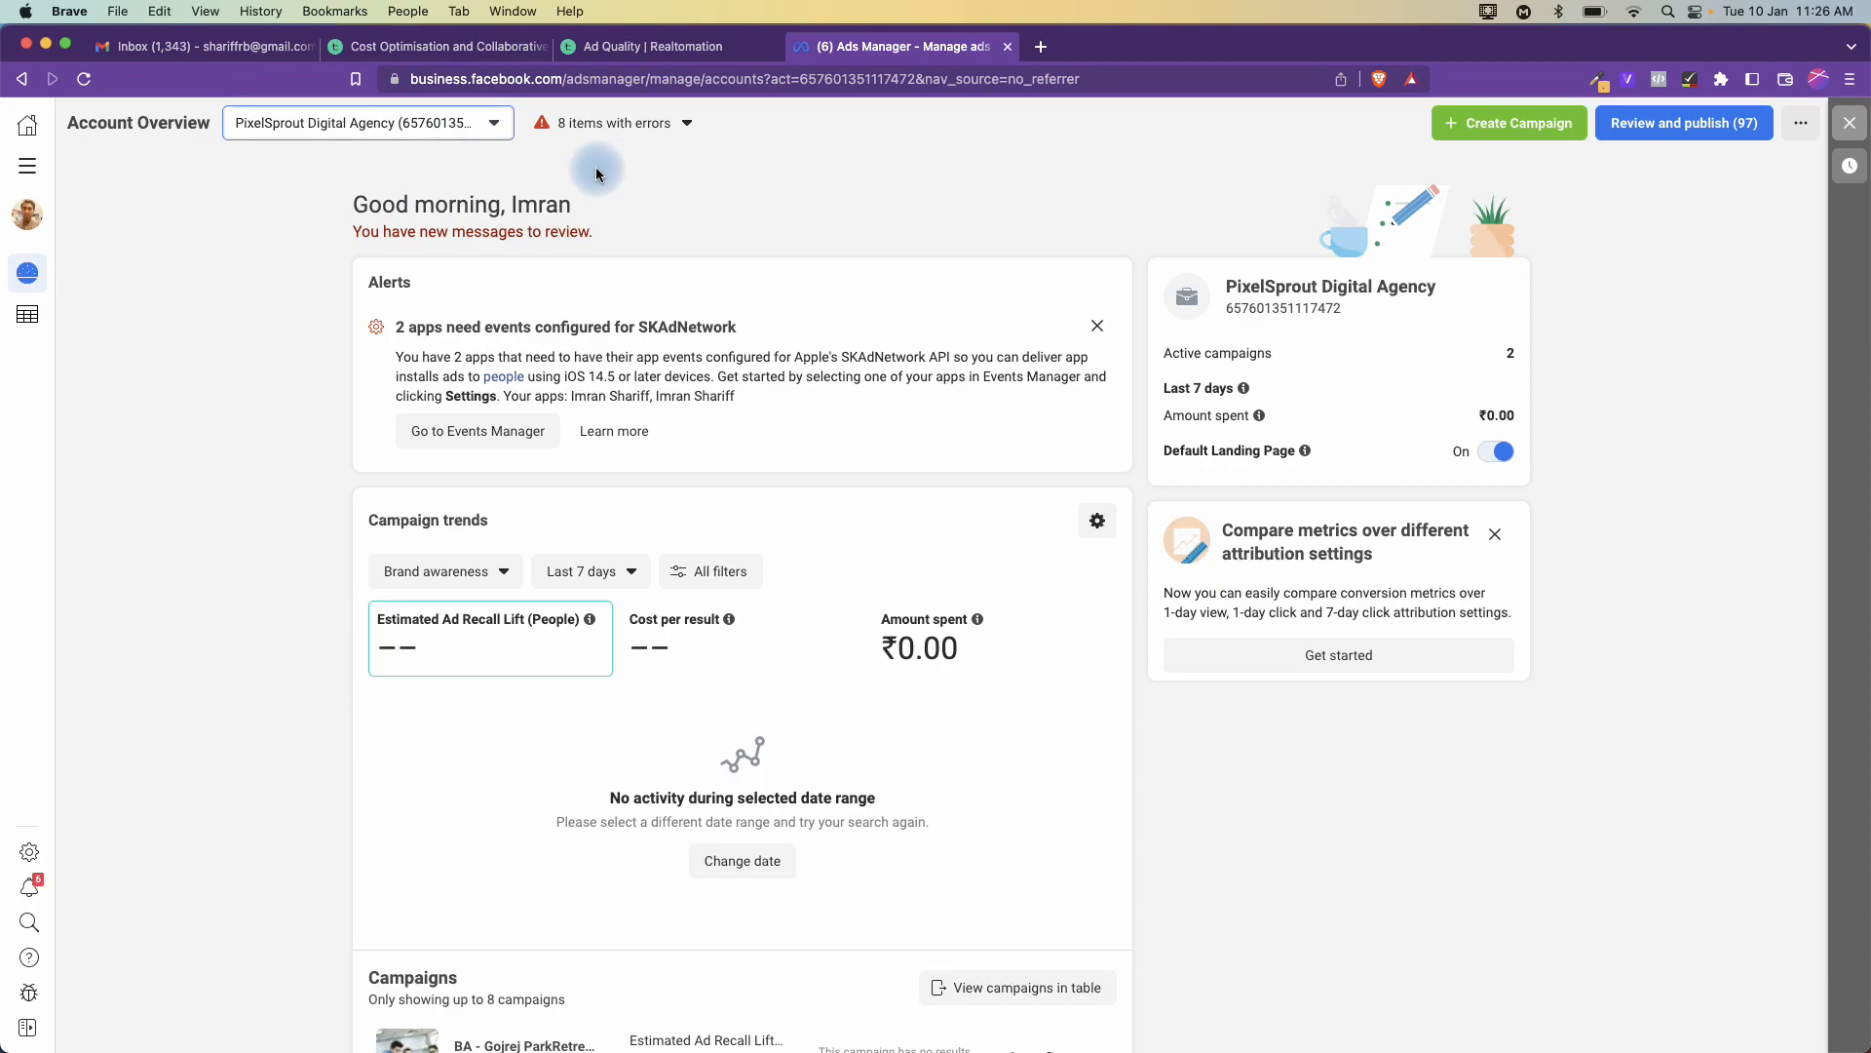
click(28, 166)
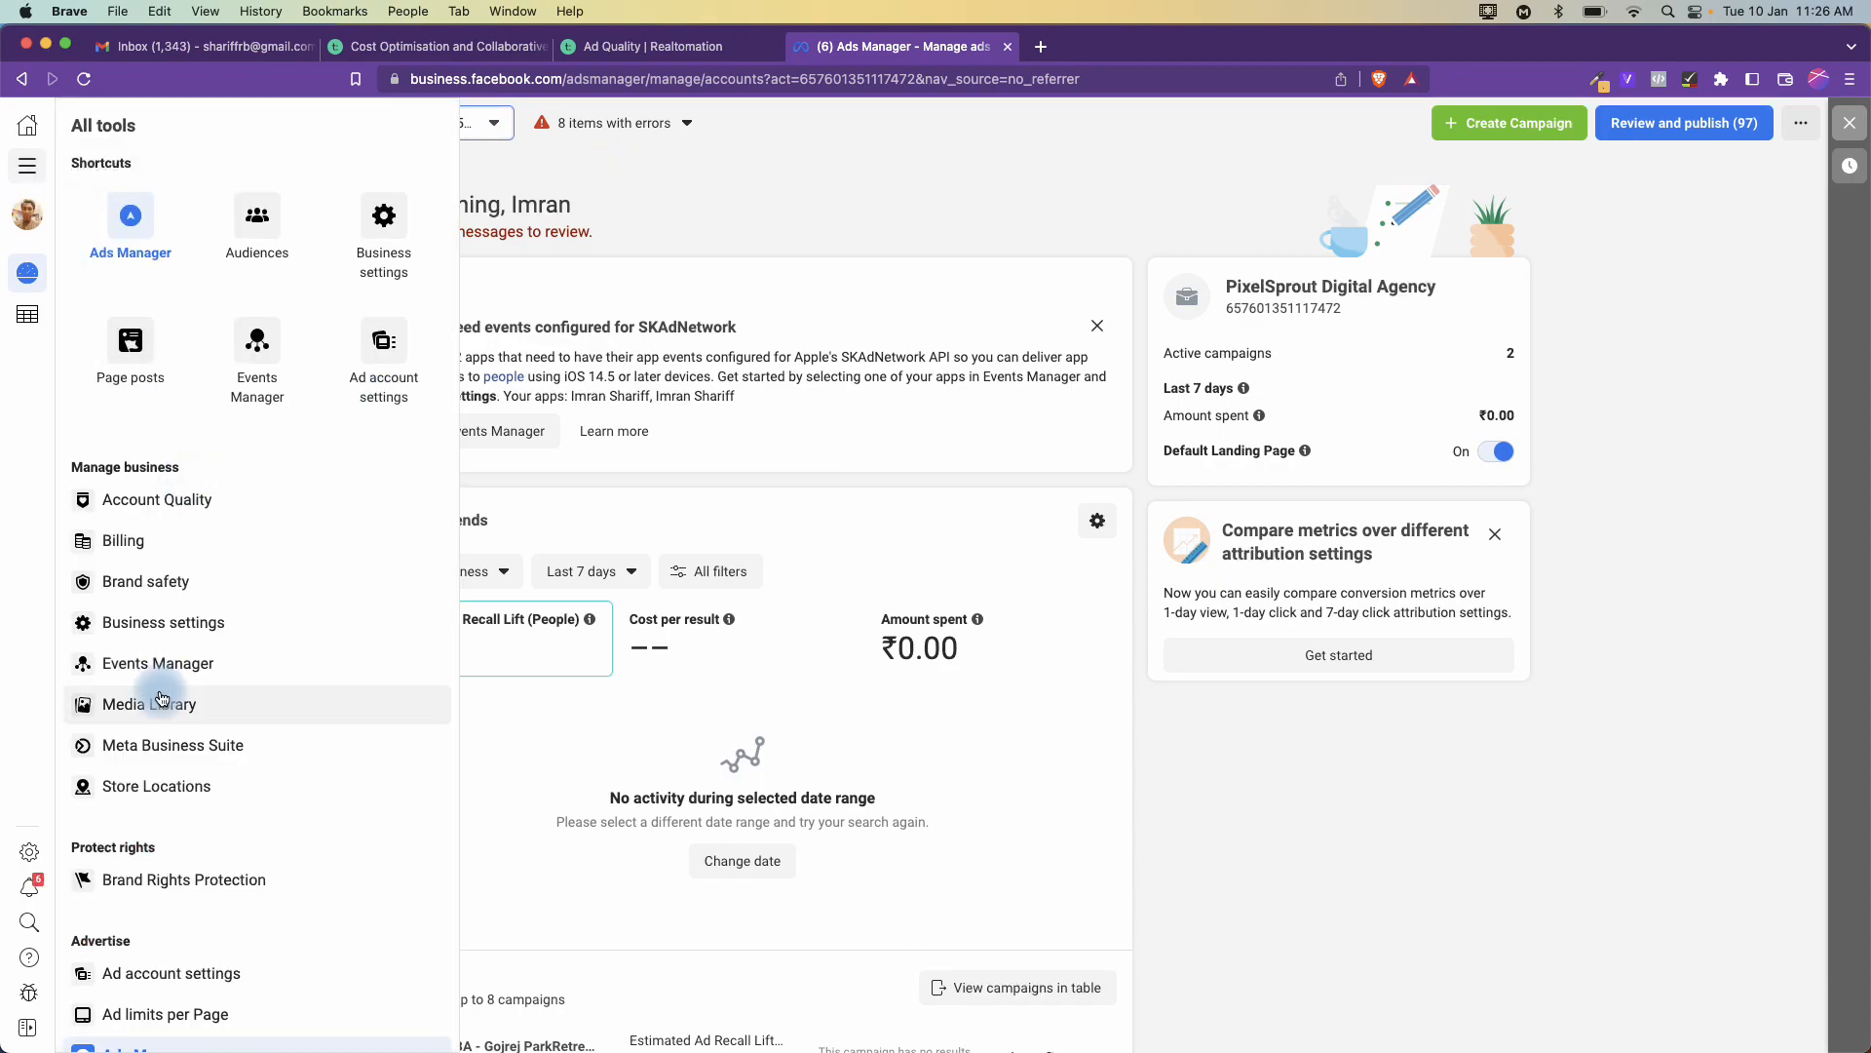
click(251, 231)
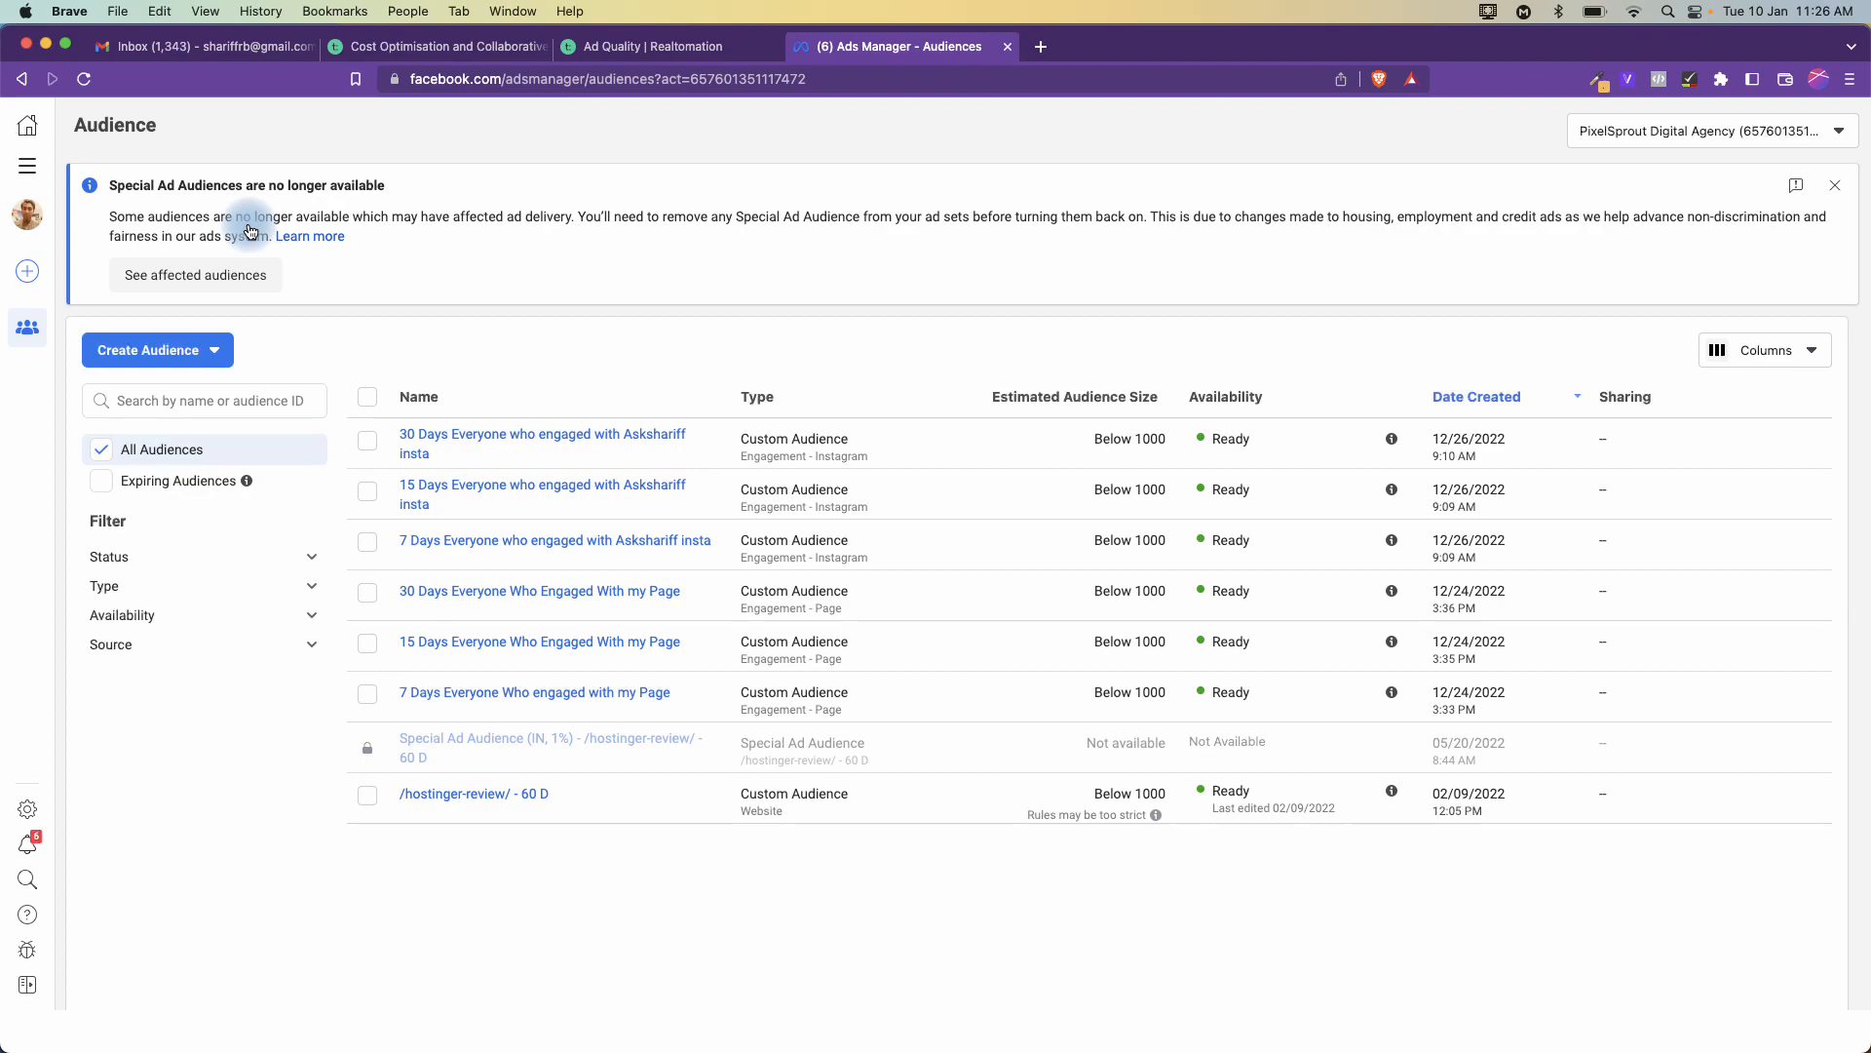
click(367, 443)
click(367, 491)
click(367, 543)
click(366, 593)
click(366, 642)
click(367, 795)
click(518, 356)
click(374, 406)
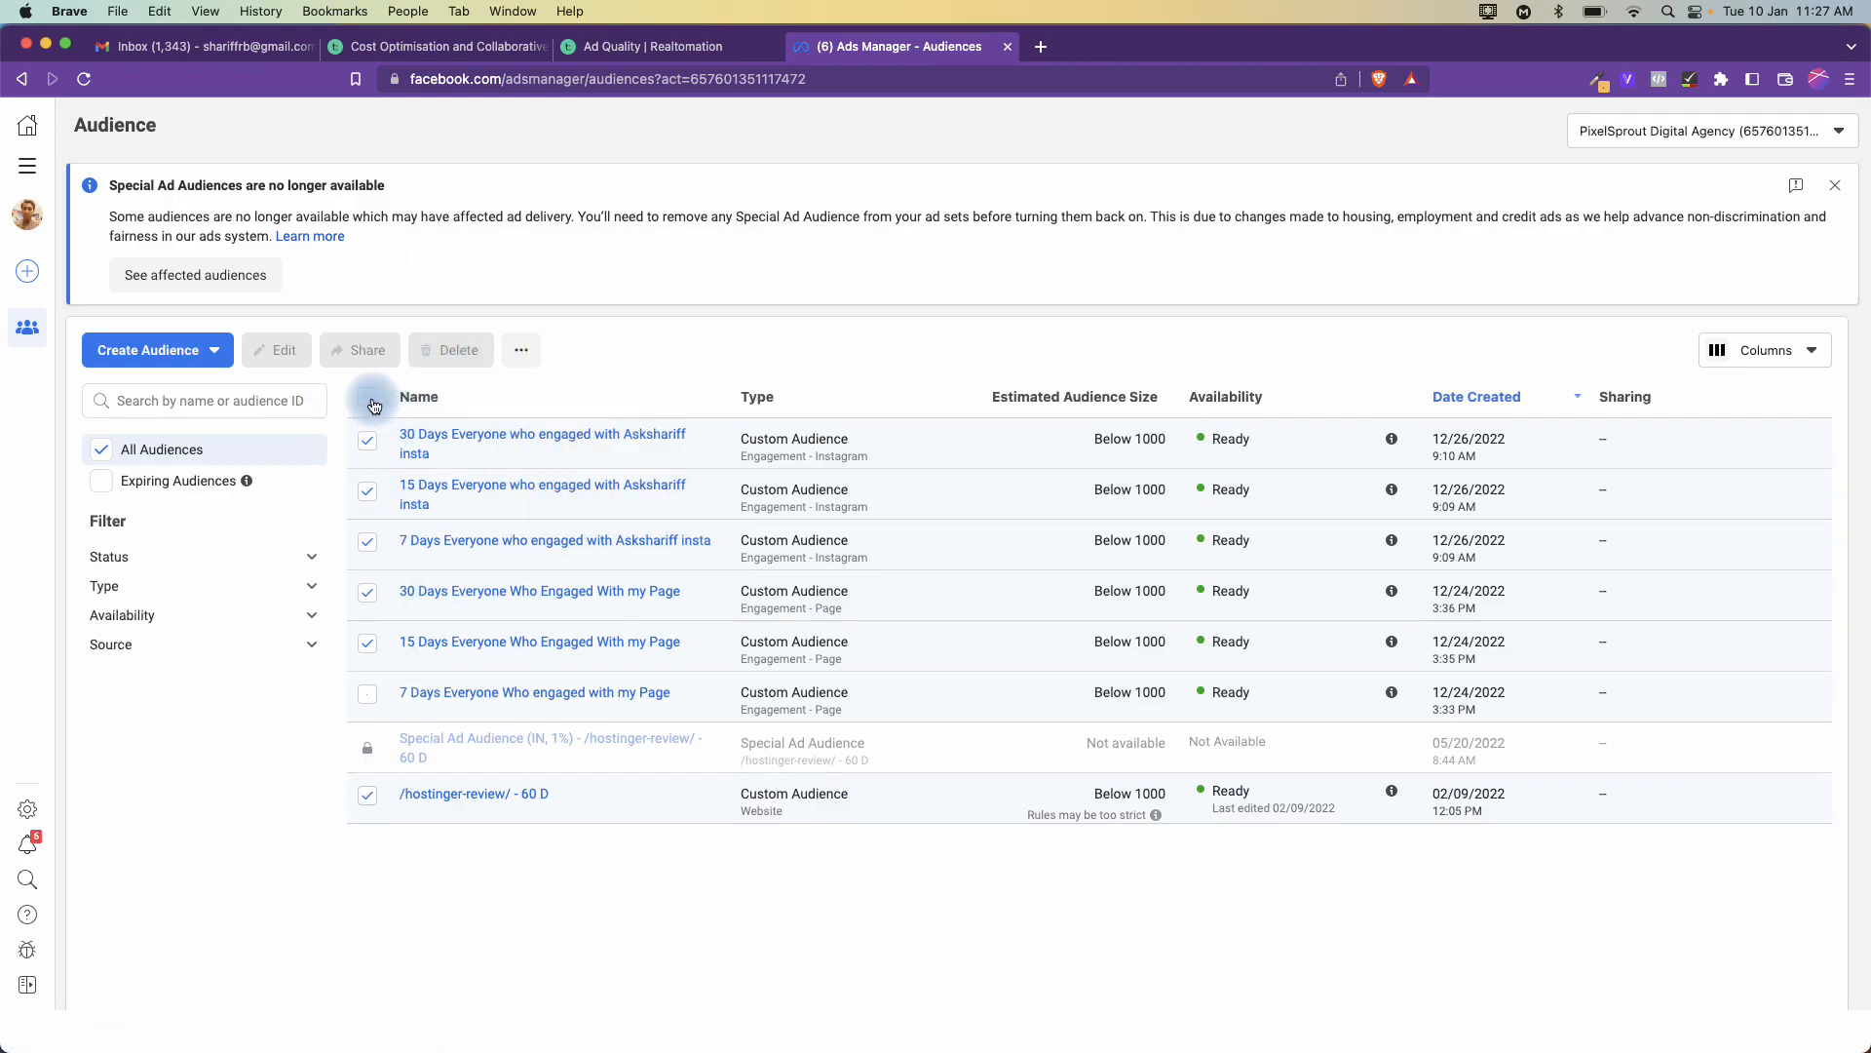
click(373, 403)
click(368, 444)
click(369, 446)
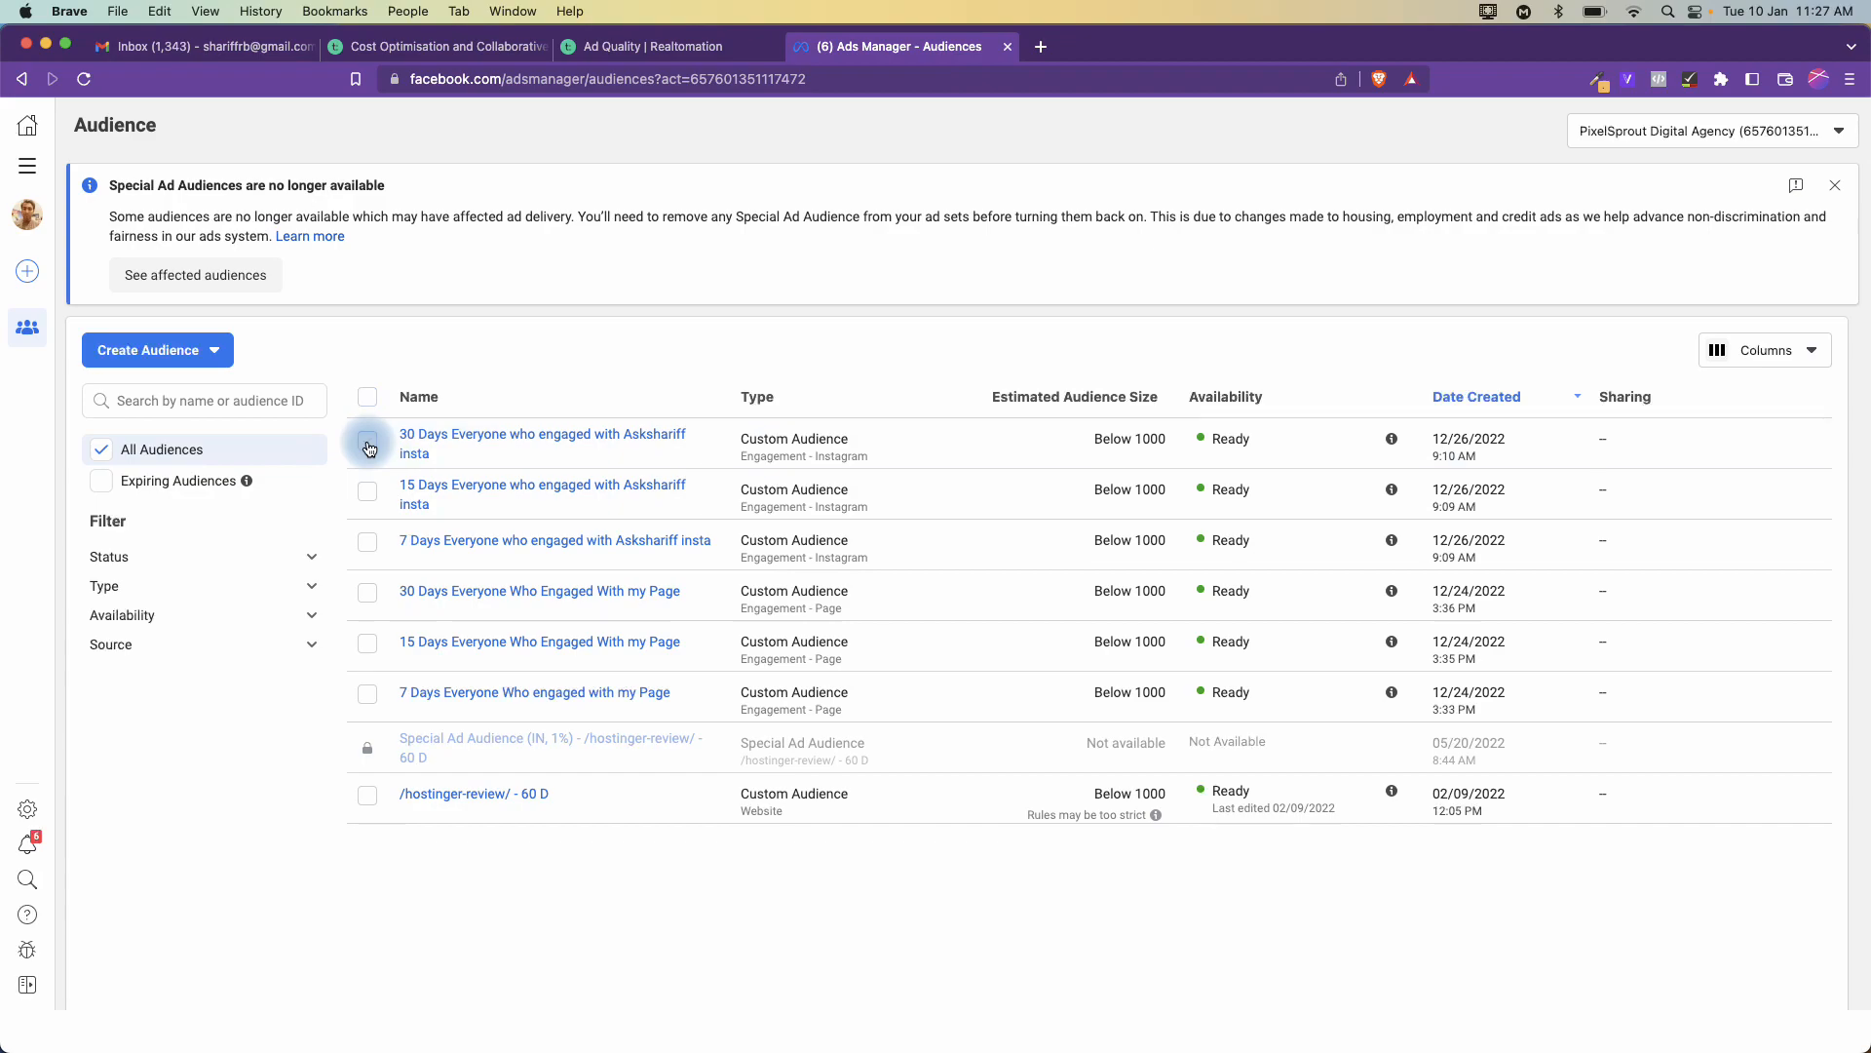
click(370, 808)
click(369, 808)
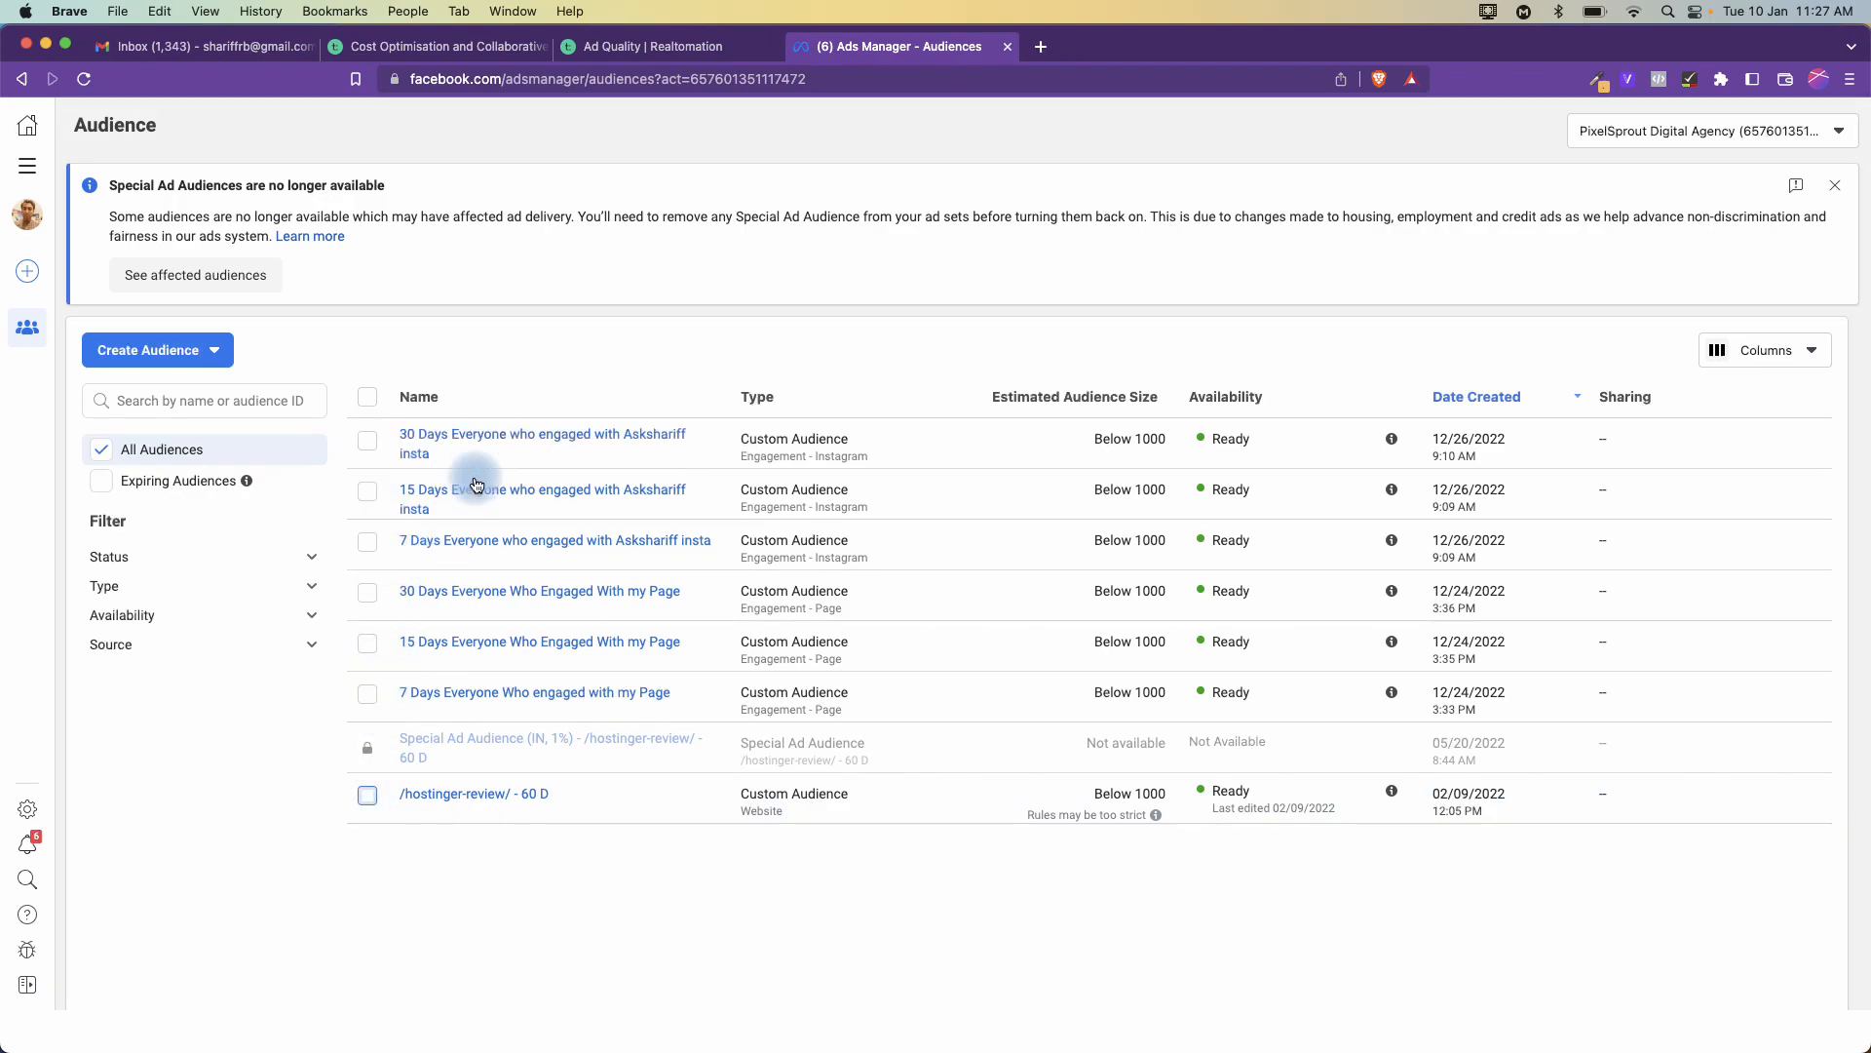
click(207, 353)
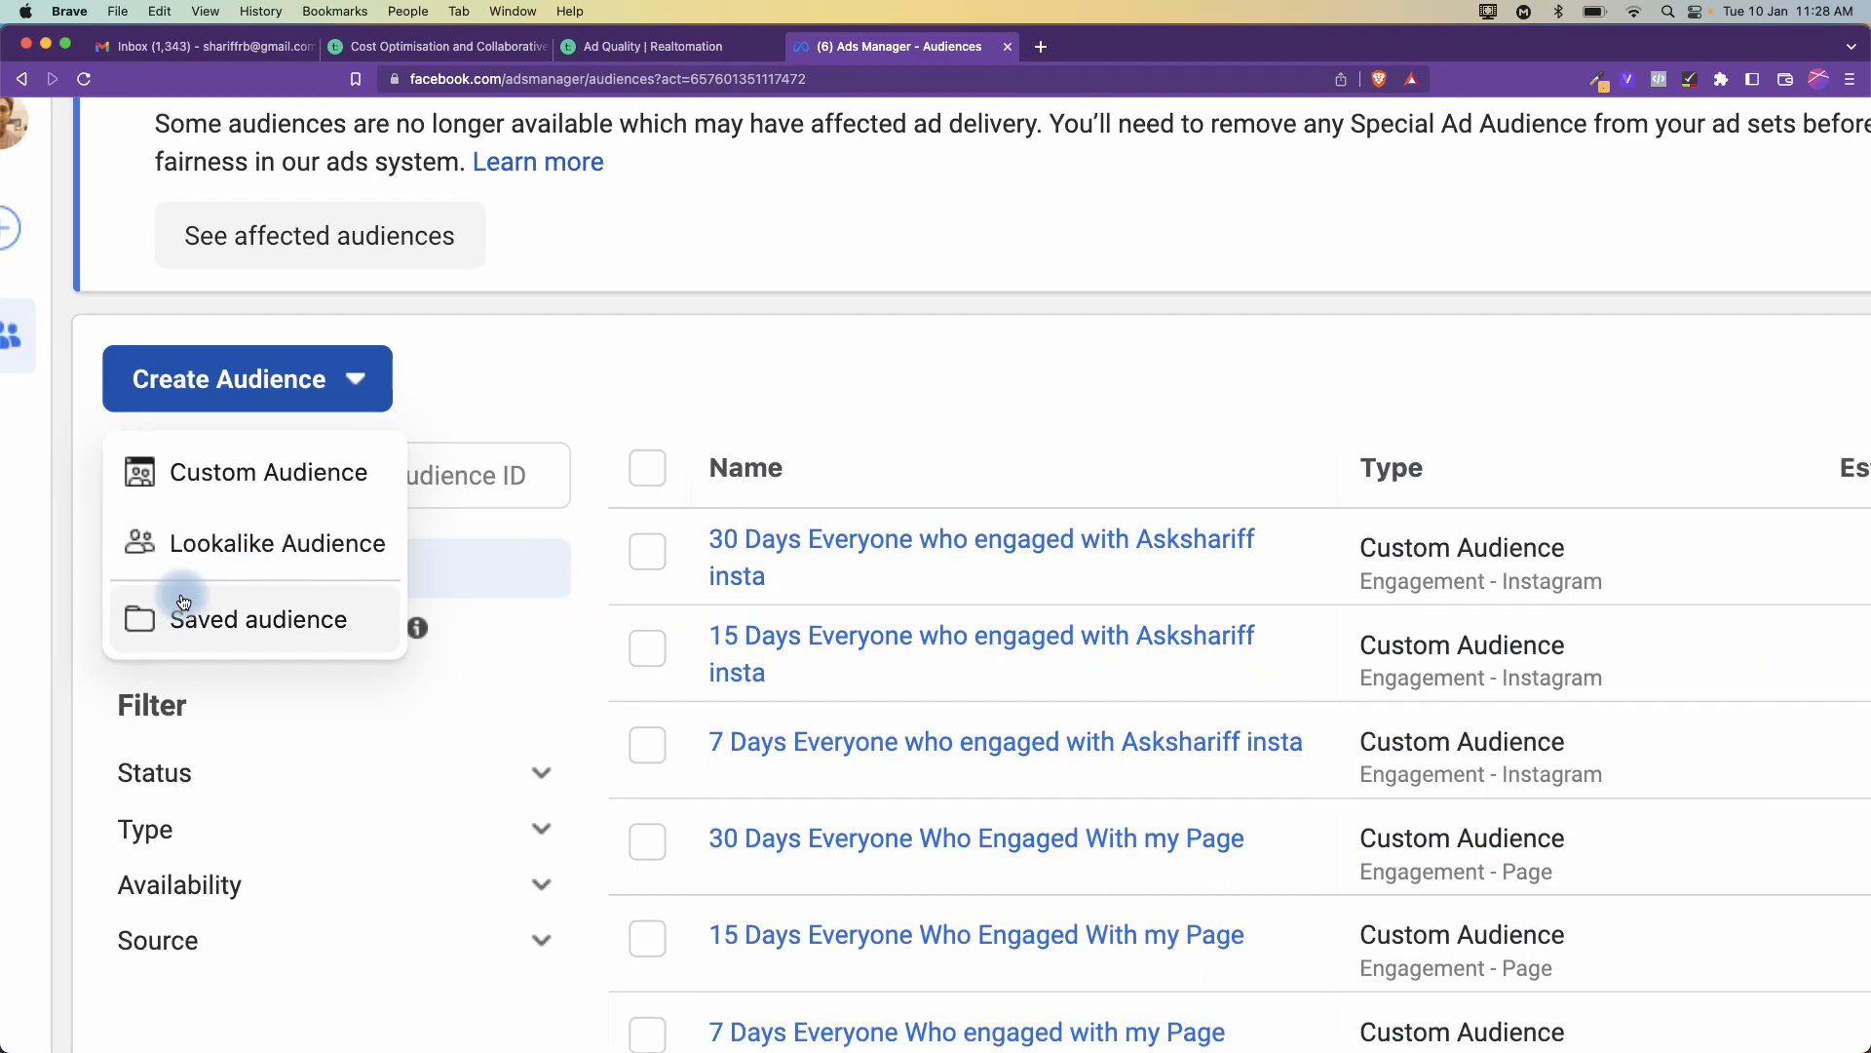
- Choose Custom Audience from the Create Audience menu
click(240, 474)
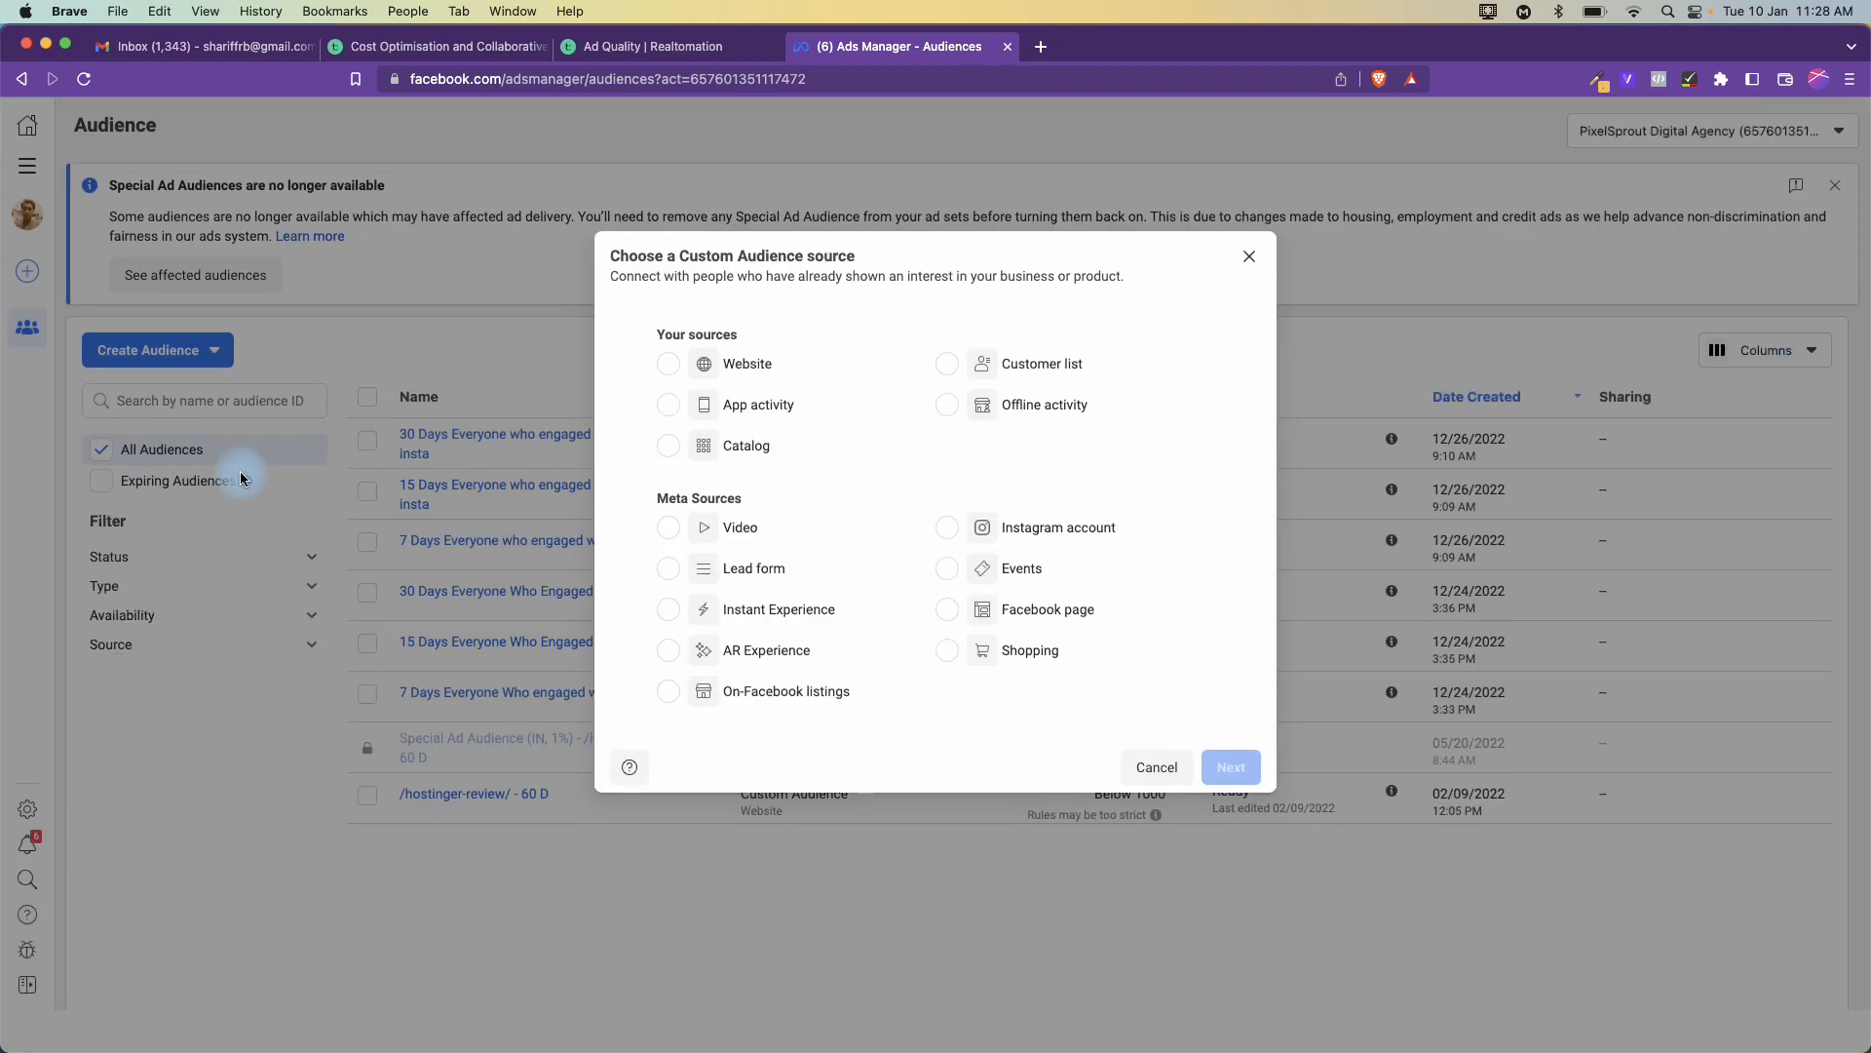
scroll(1031, 290, up, 5)
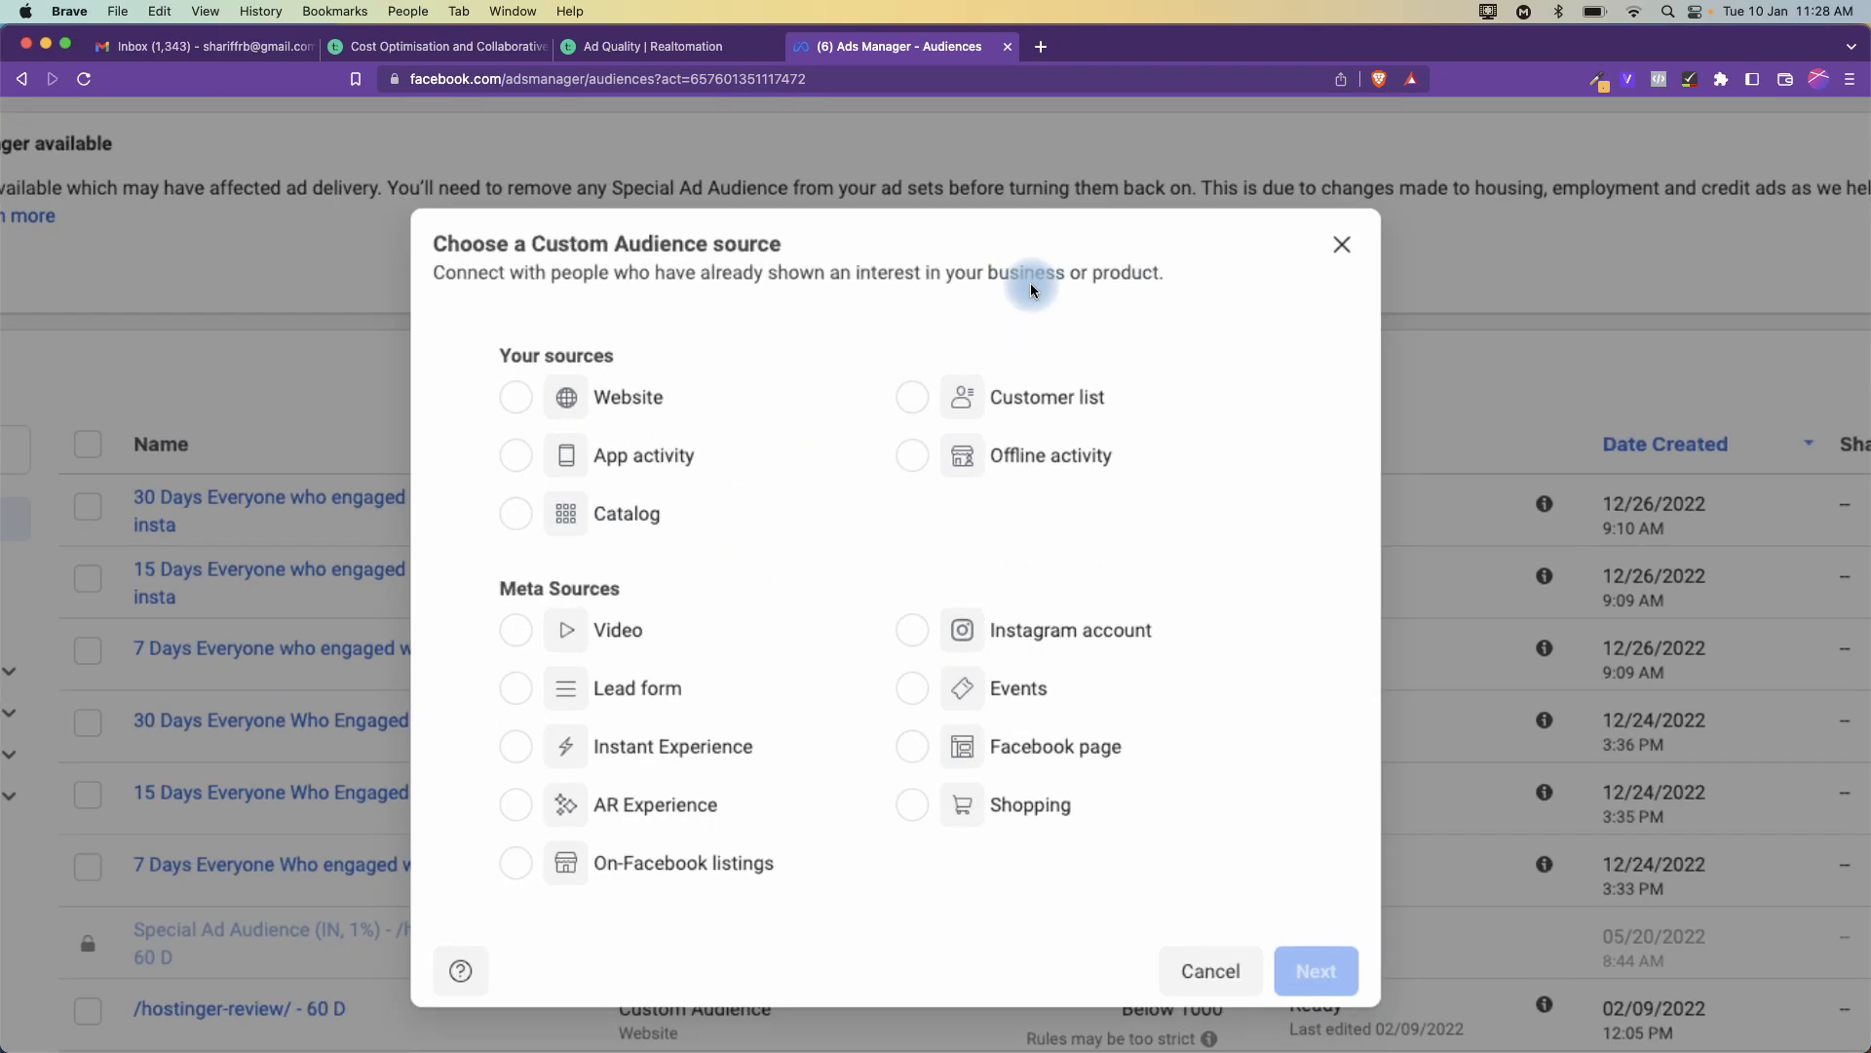
scroll(1032, 291, down, 3)
scroll(1031, 290, up, 2)
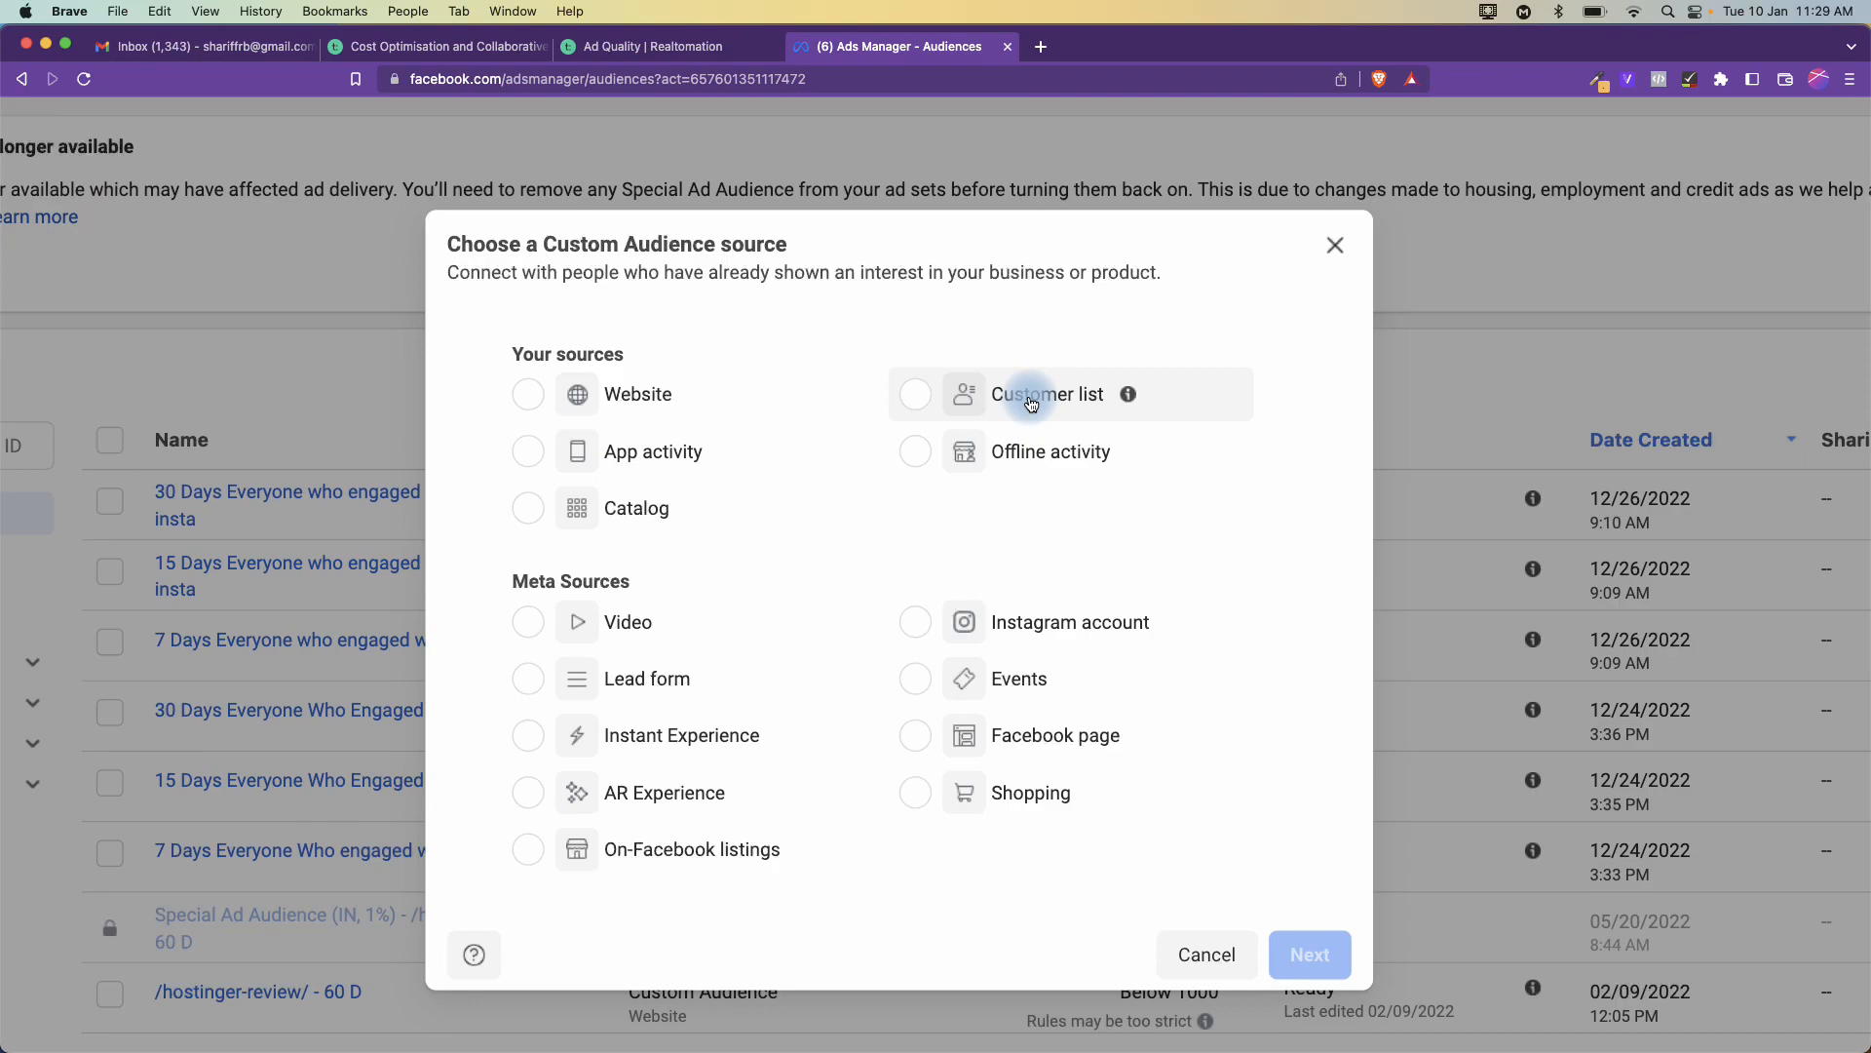
- Try the customer list source, then cancel the 'Add your ad account to a business' prompt
click(1031, 403)
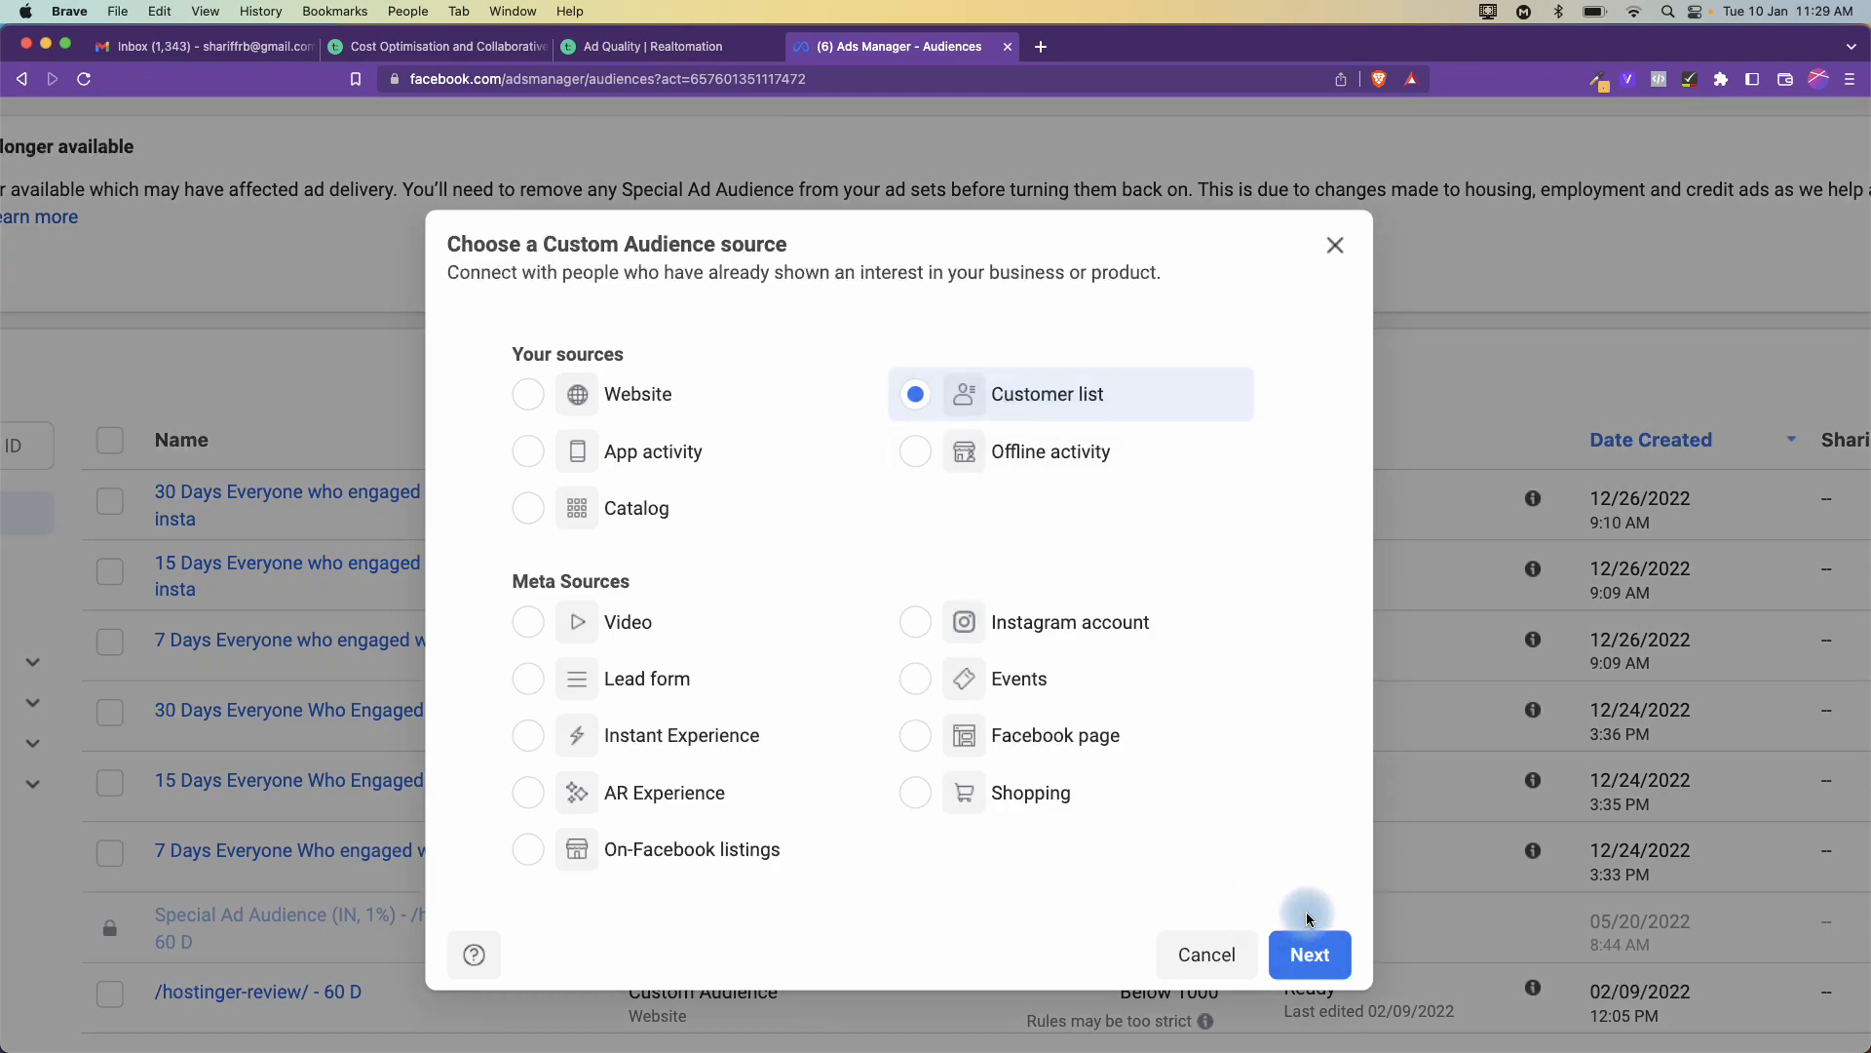
click(1308, 950)
click(1047, 733)
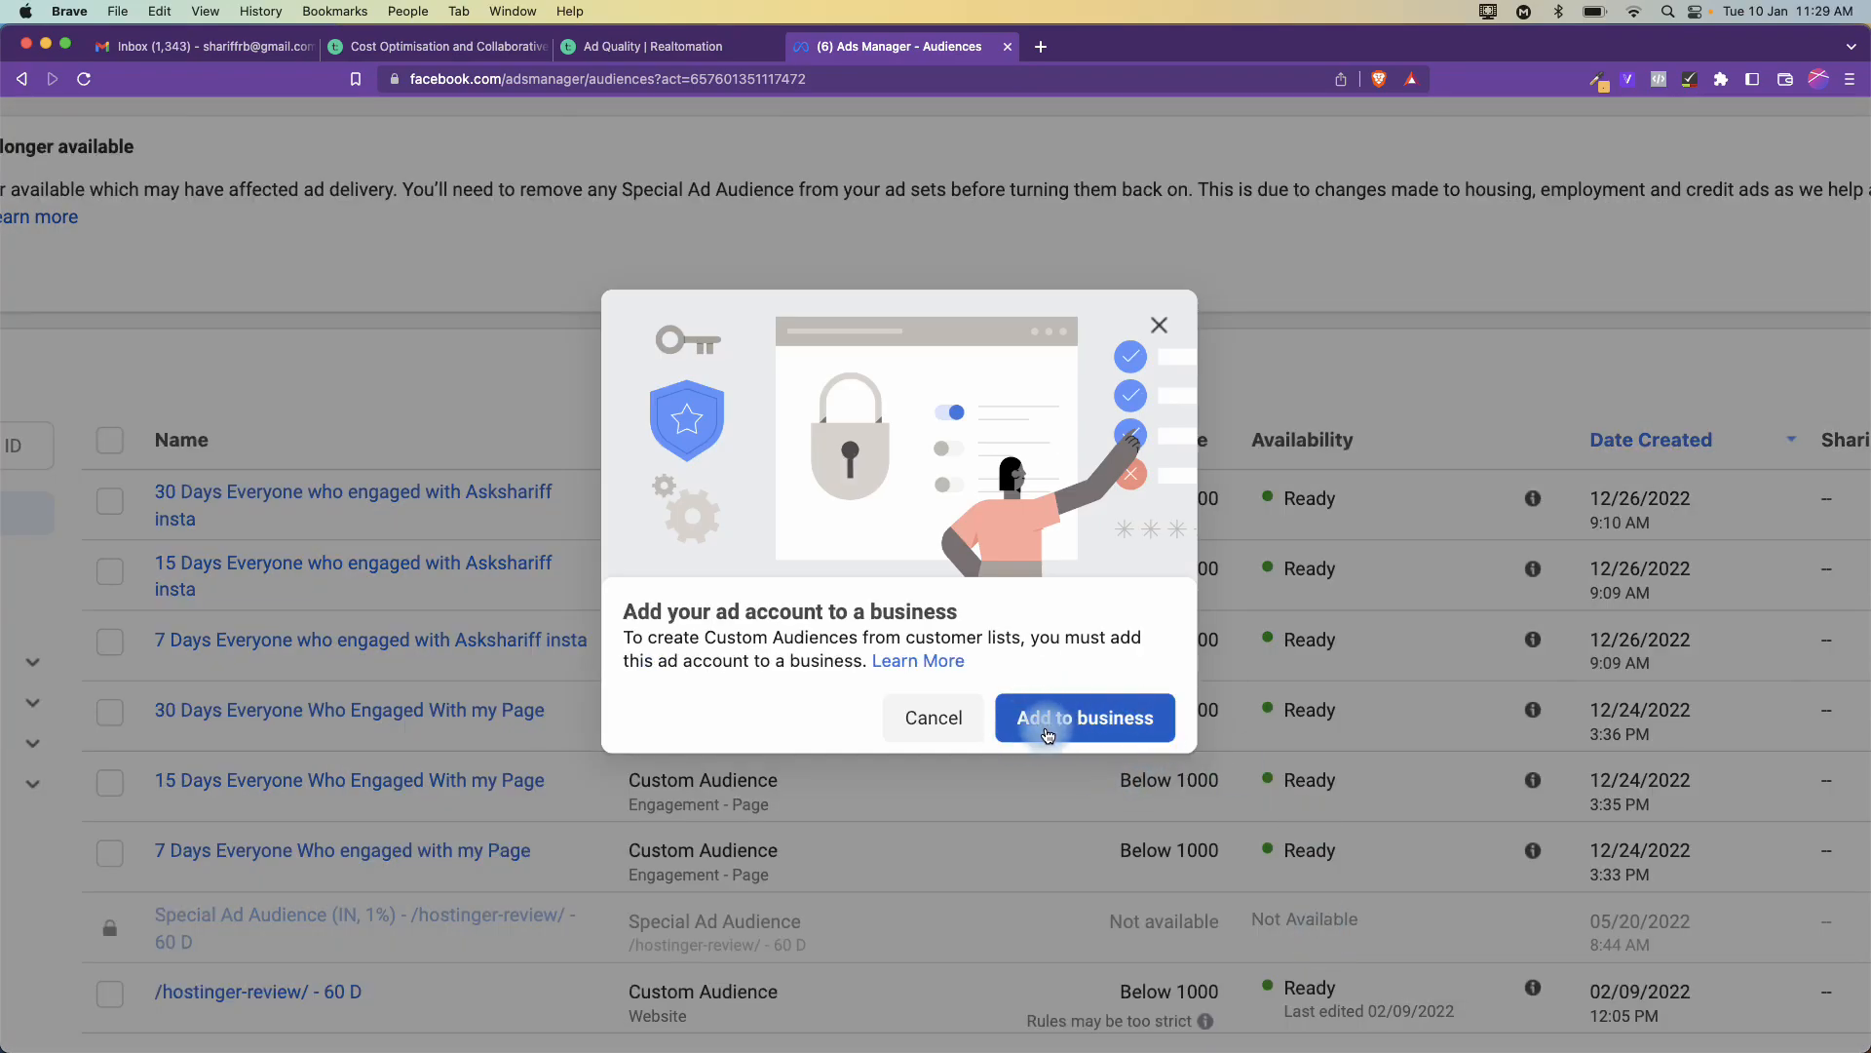
click(923, 729)
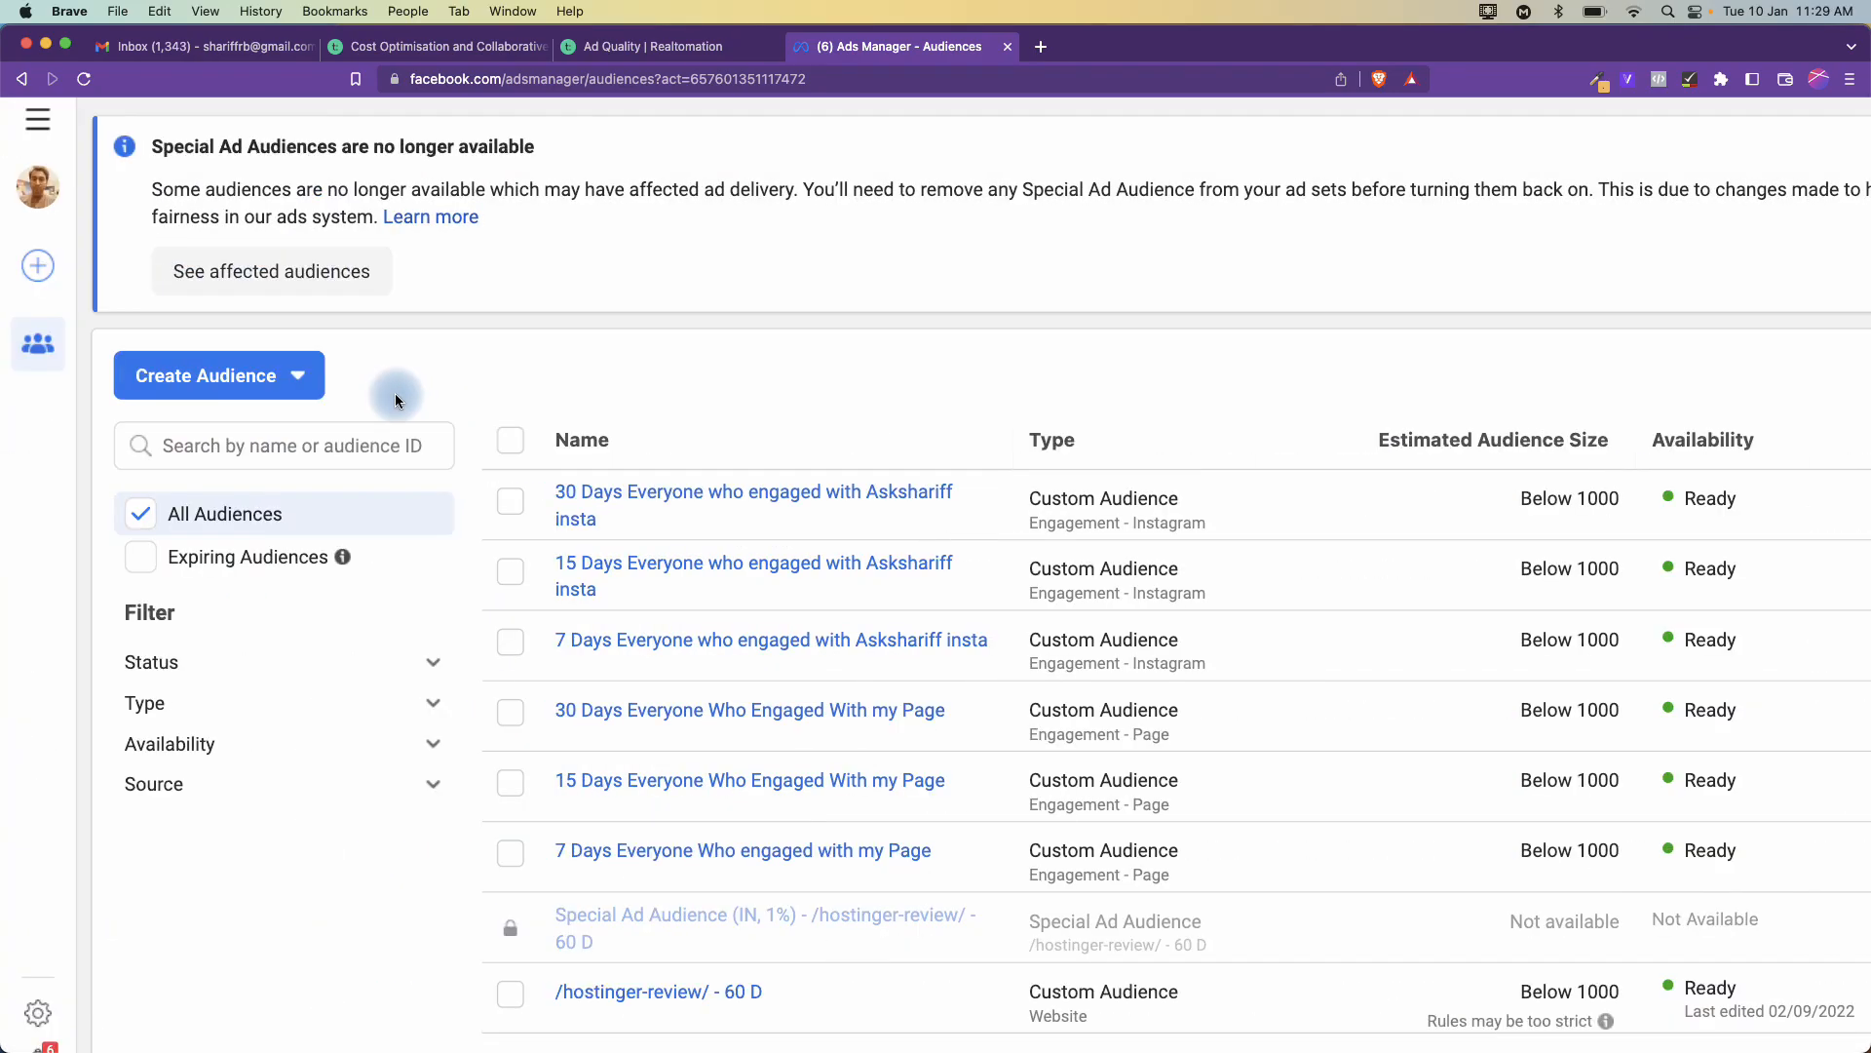
- Reopen Create Audience > Custom Audience to show the audience source choices again
click(302, 378)
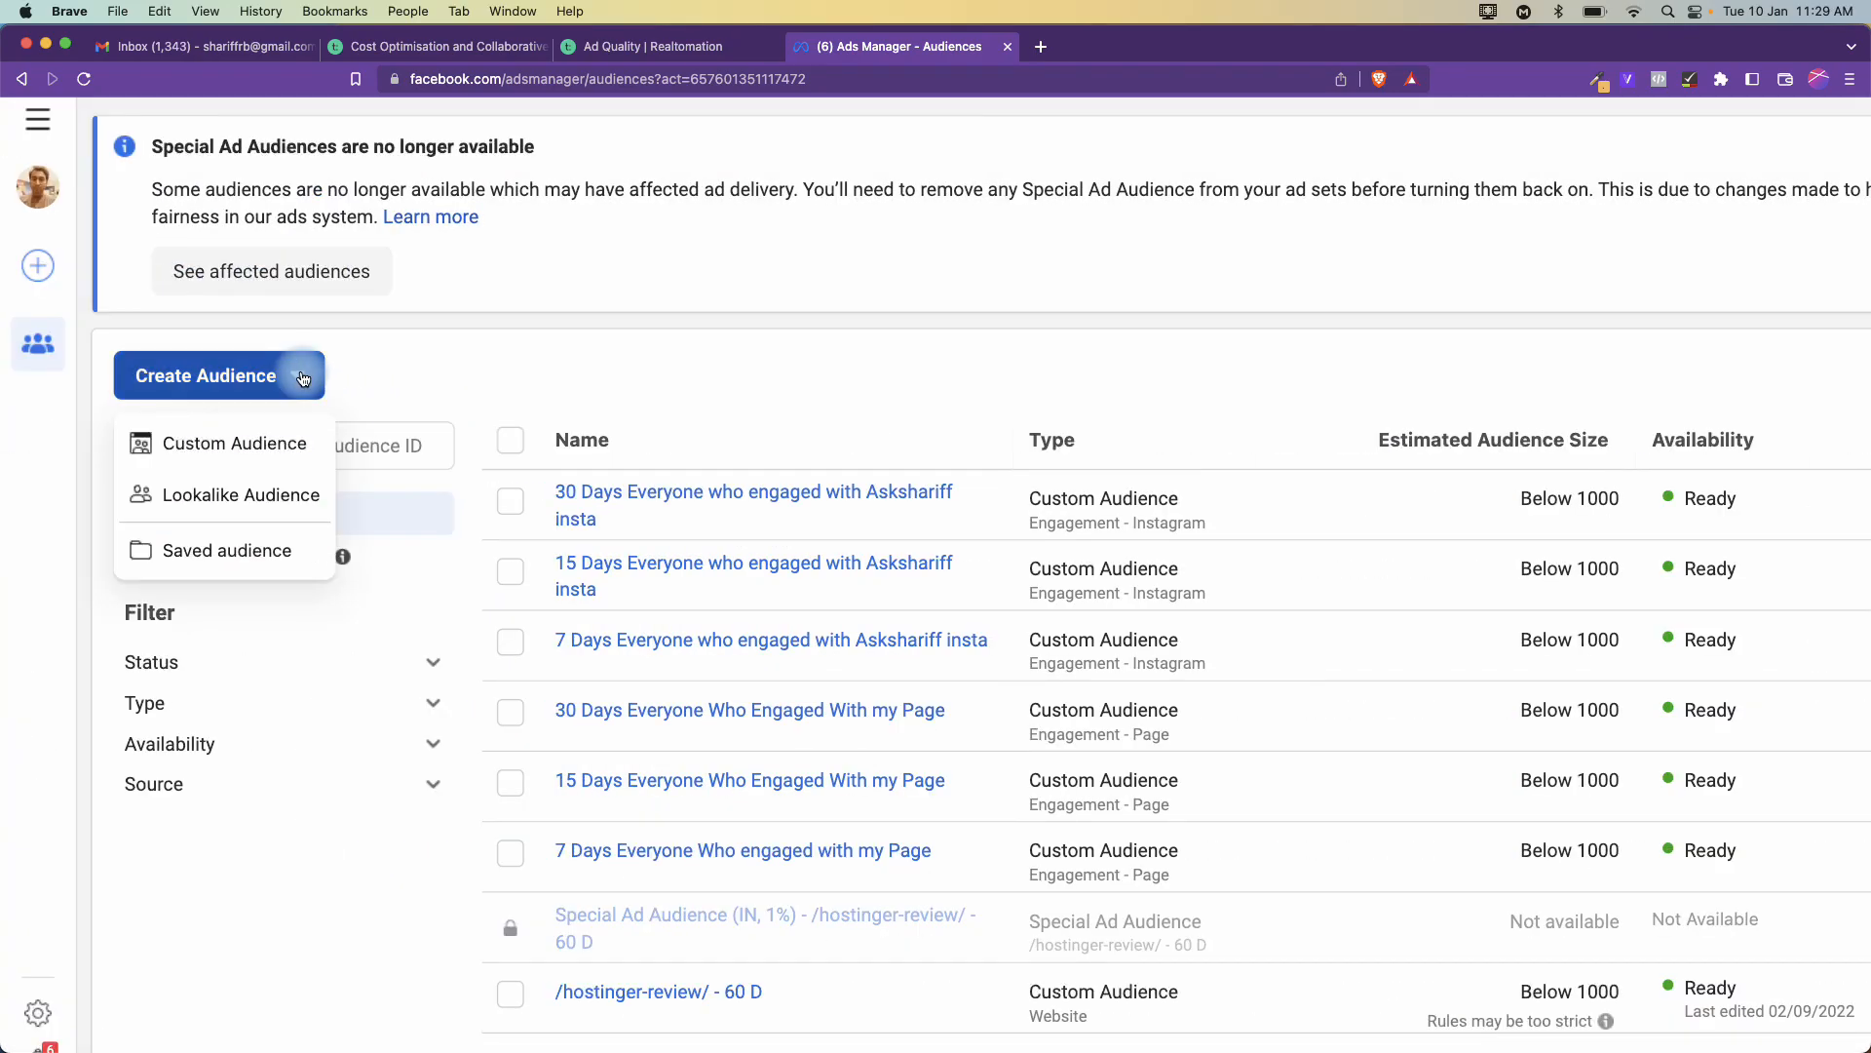
click(236, 441)
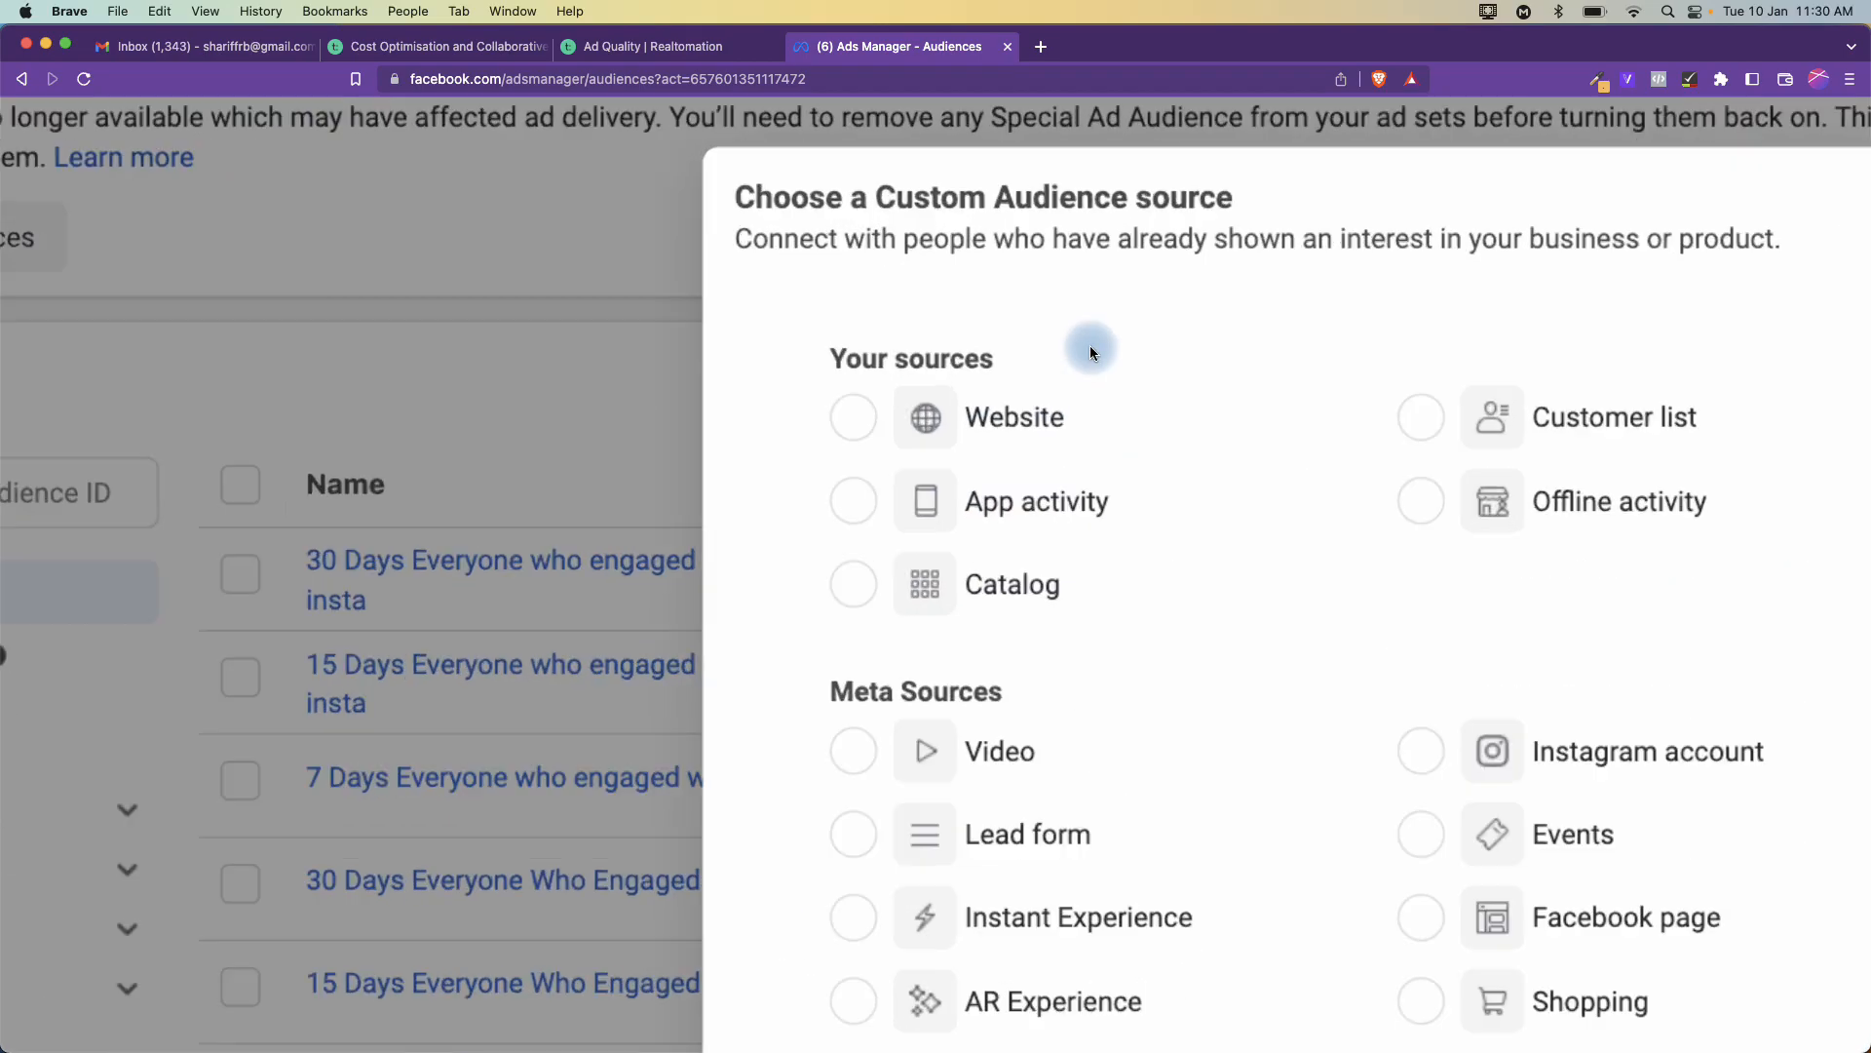
scroll(1090, 345, right, 5)
scroll(1090, 346, down, 2)
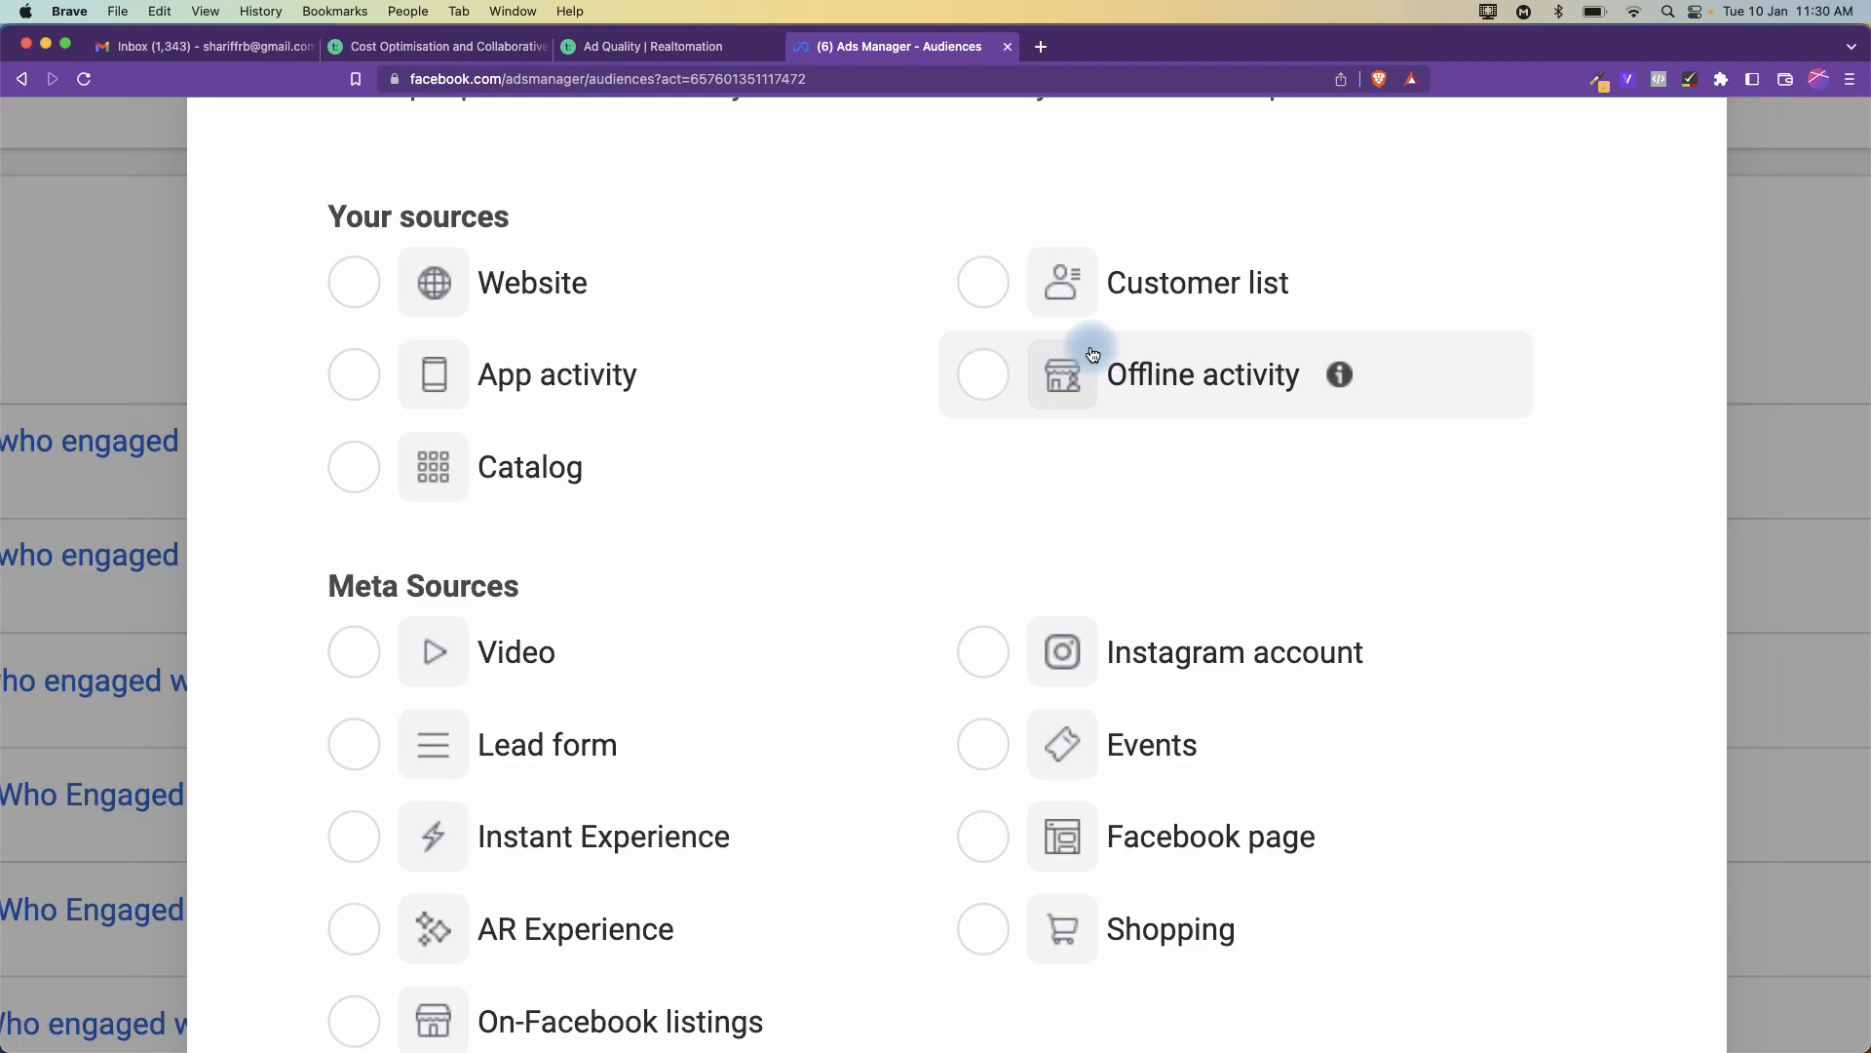
- Dismiss the context menu and close Launchpad to get back to Brave
right_click(1093, 354)
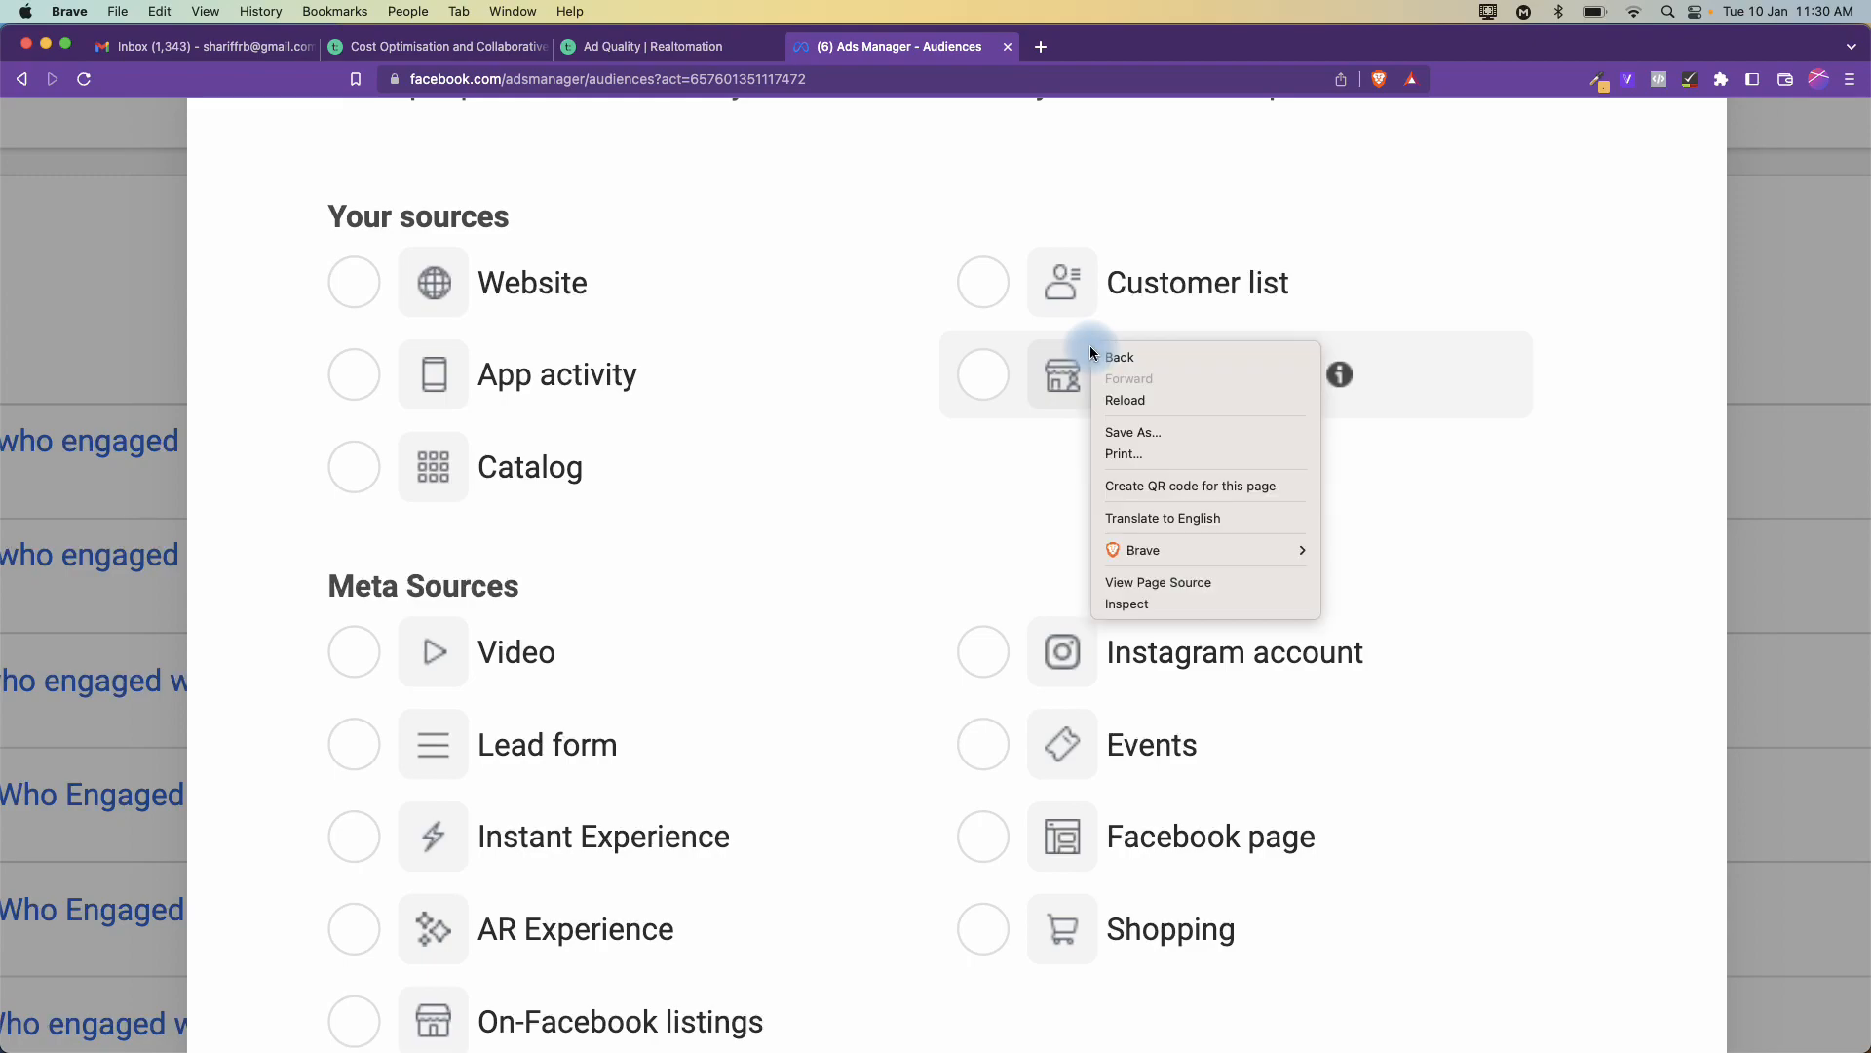
click(1092, 353)
key(F4)
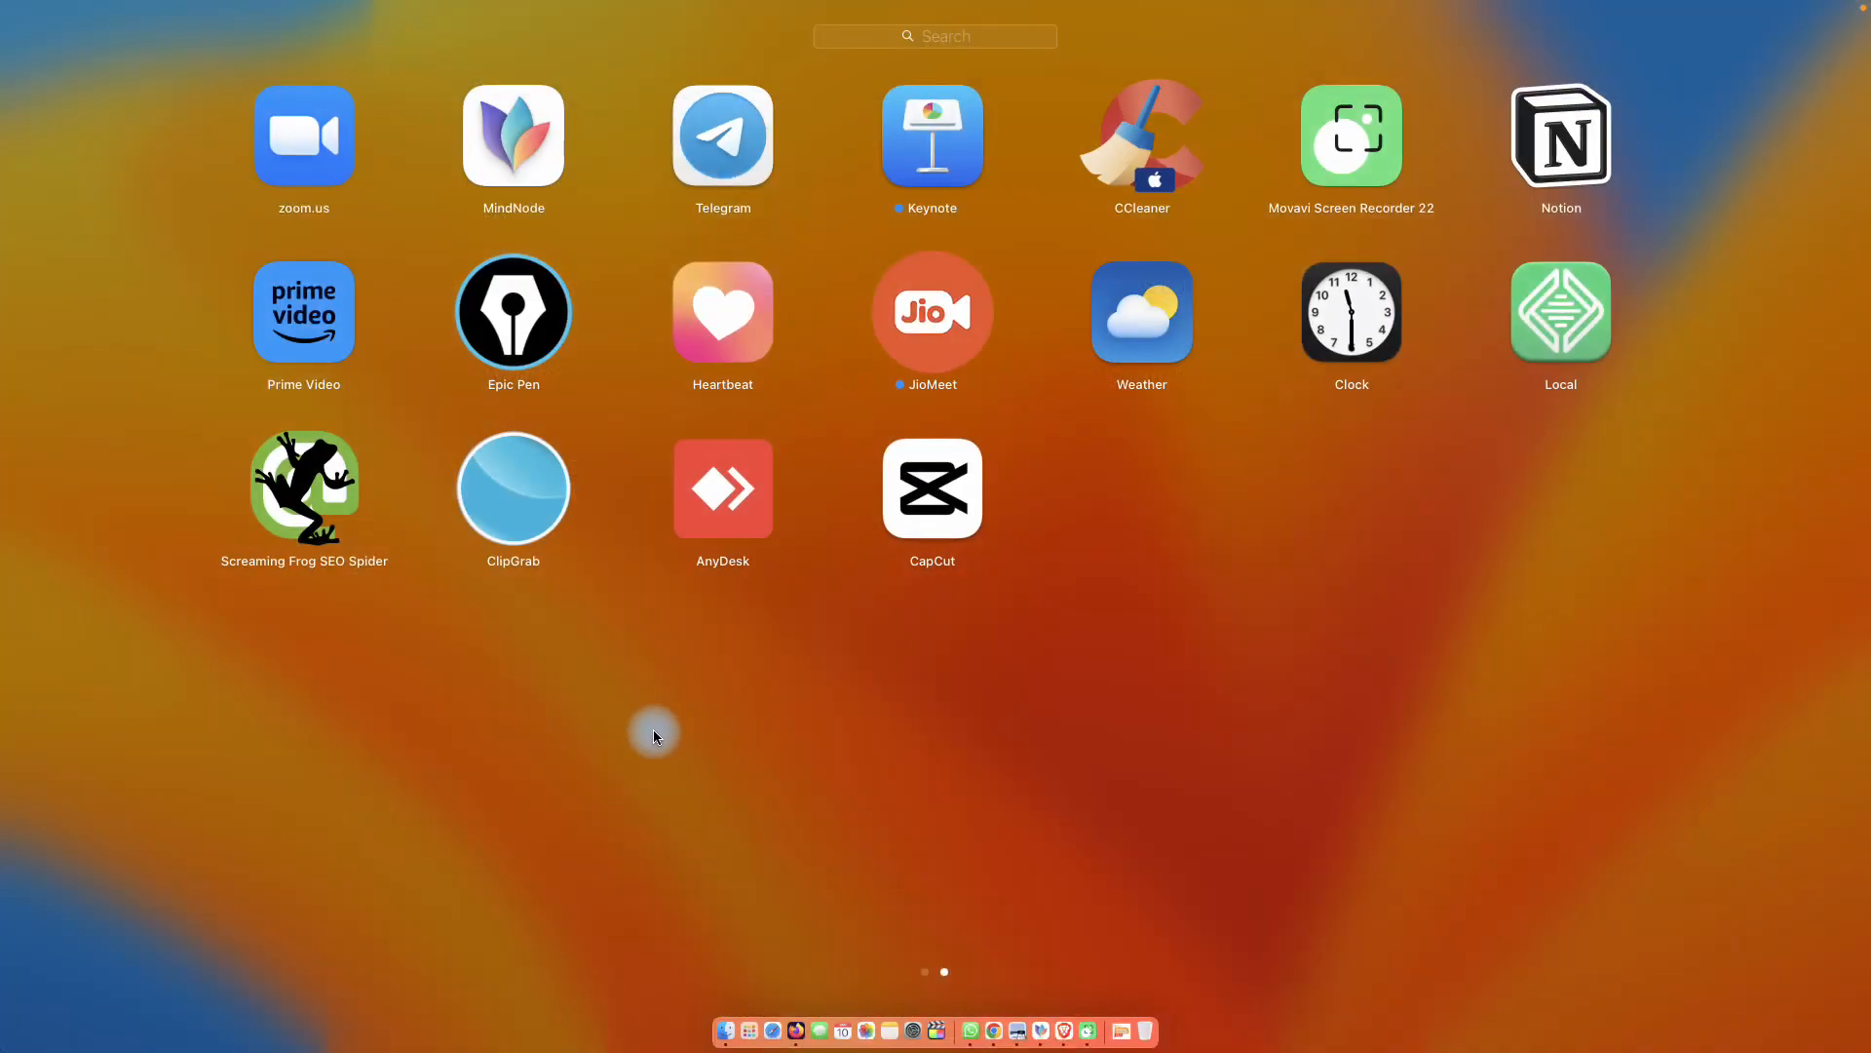
click(653, 731)
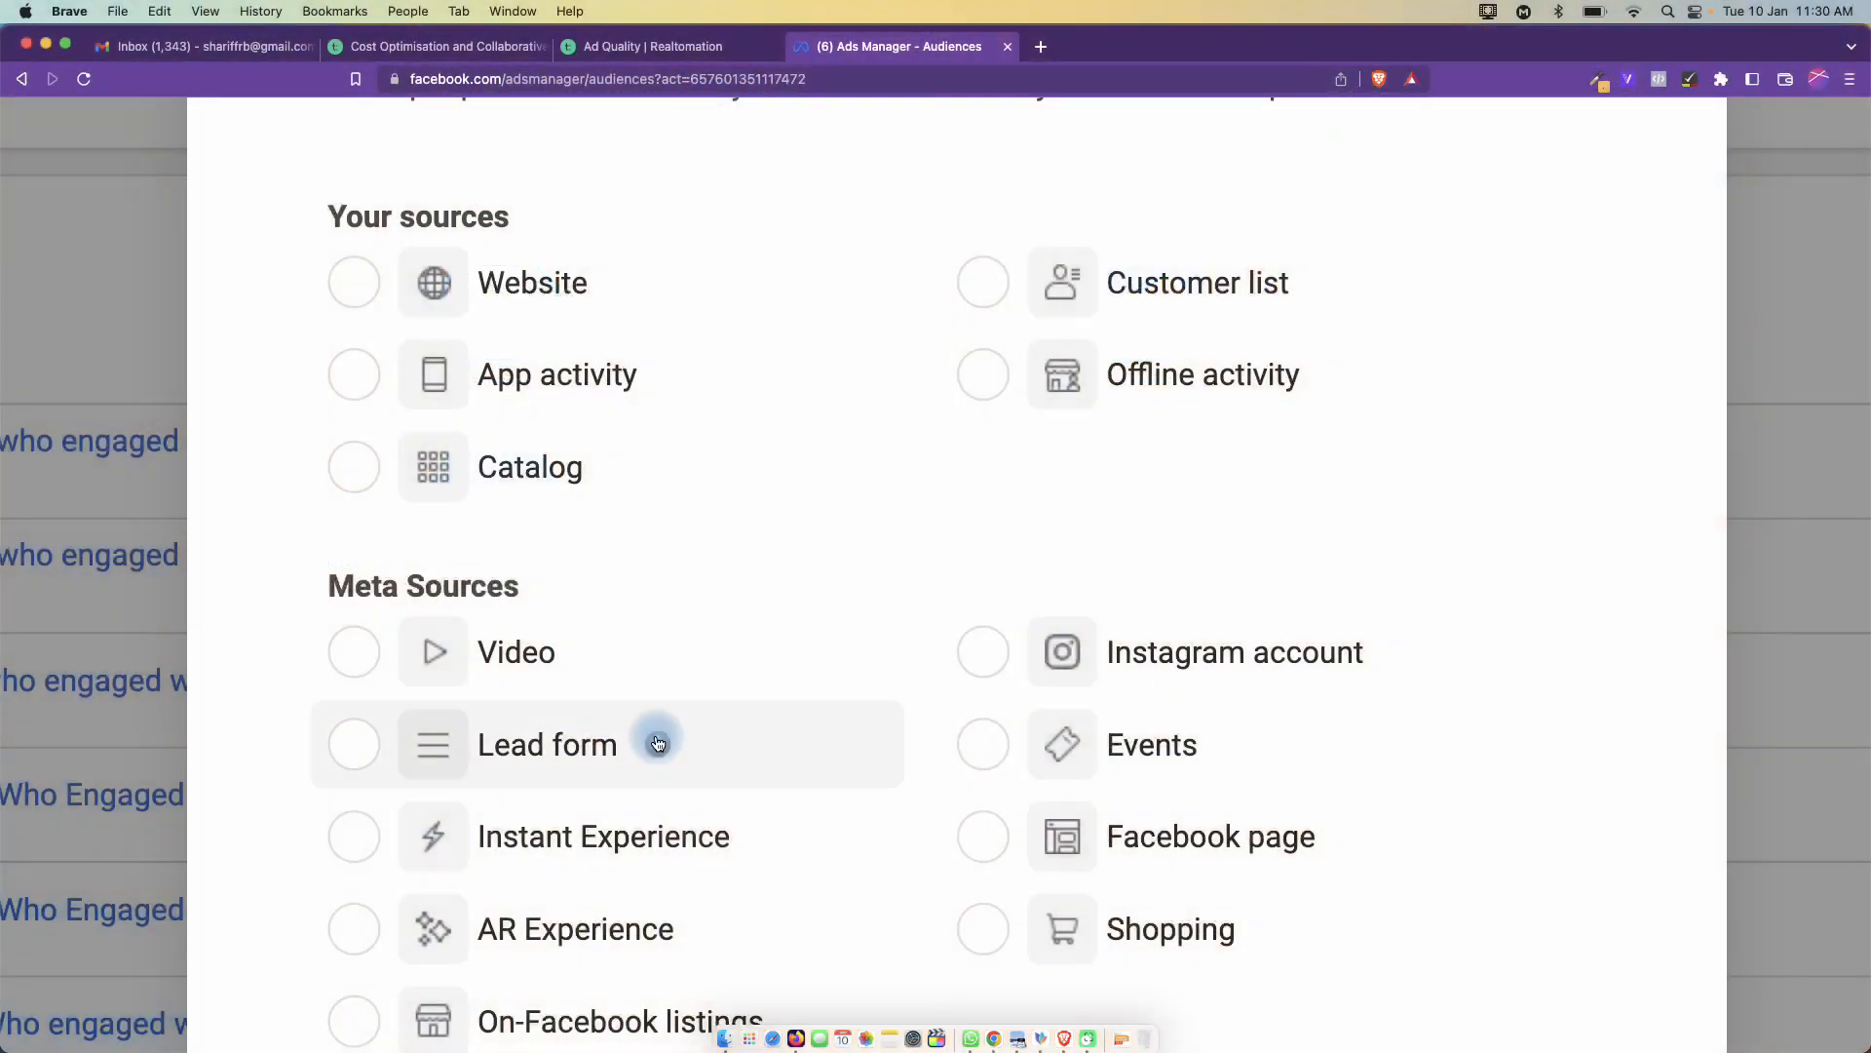
- Switch to the other profile's Ads Manager tab with the PixelSprout Ad Account campaigns and open All tools
click(407, 11)
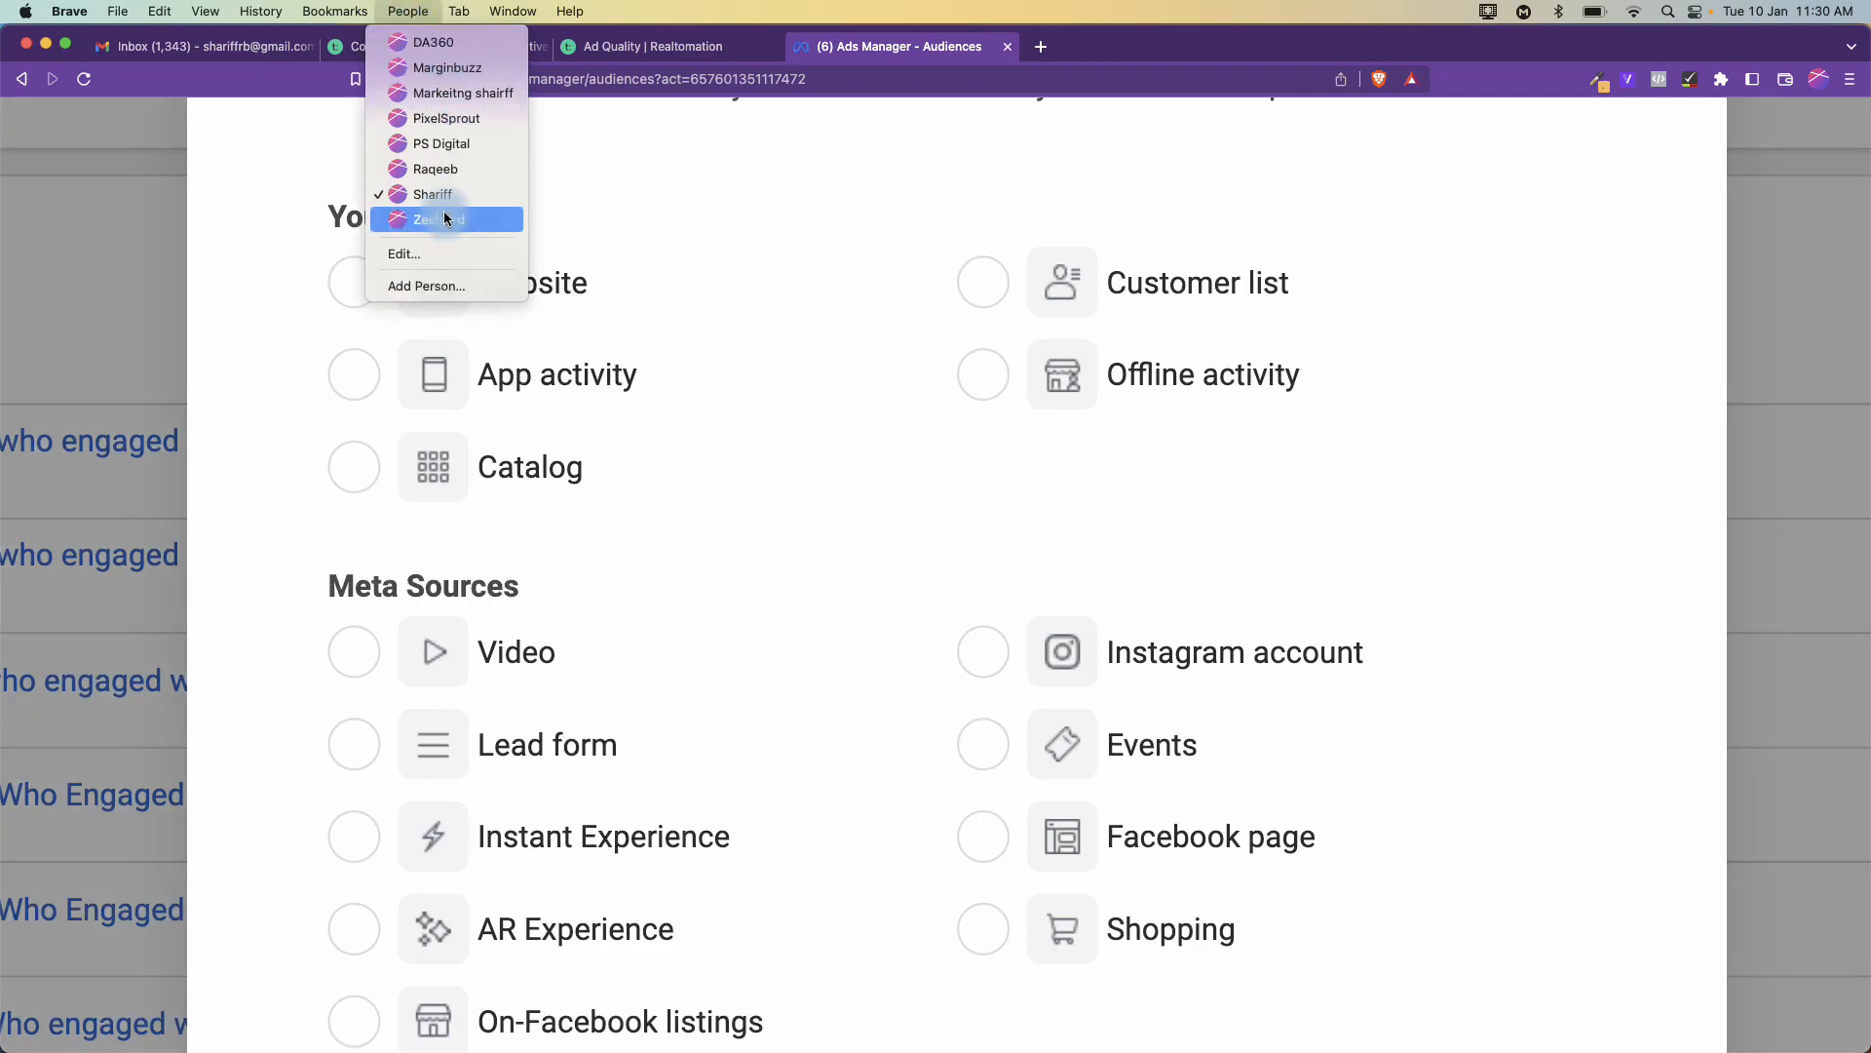
click(445, 172)
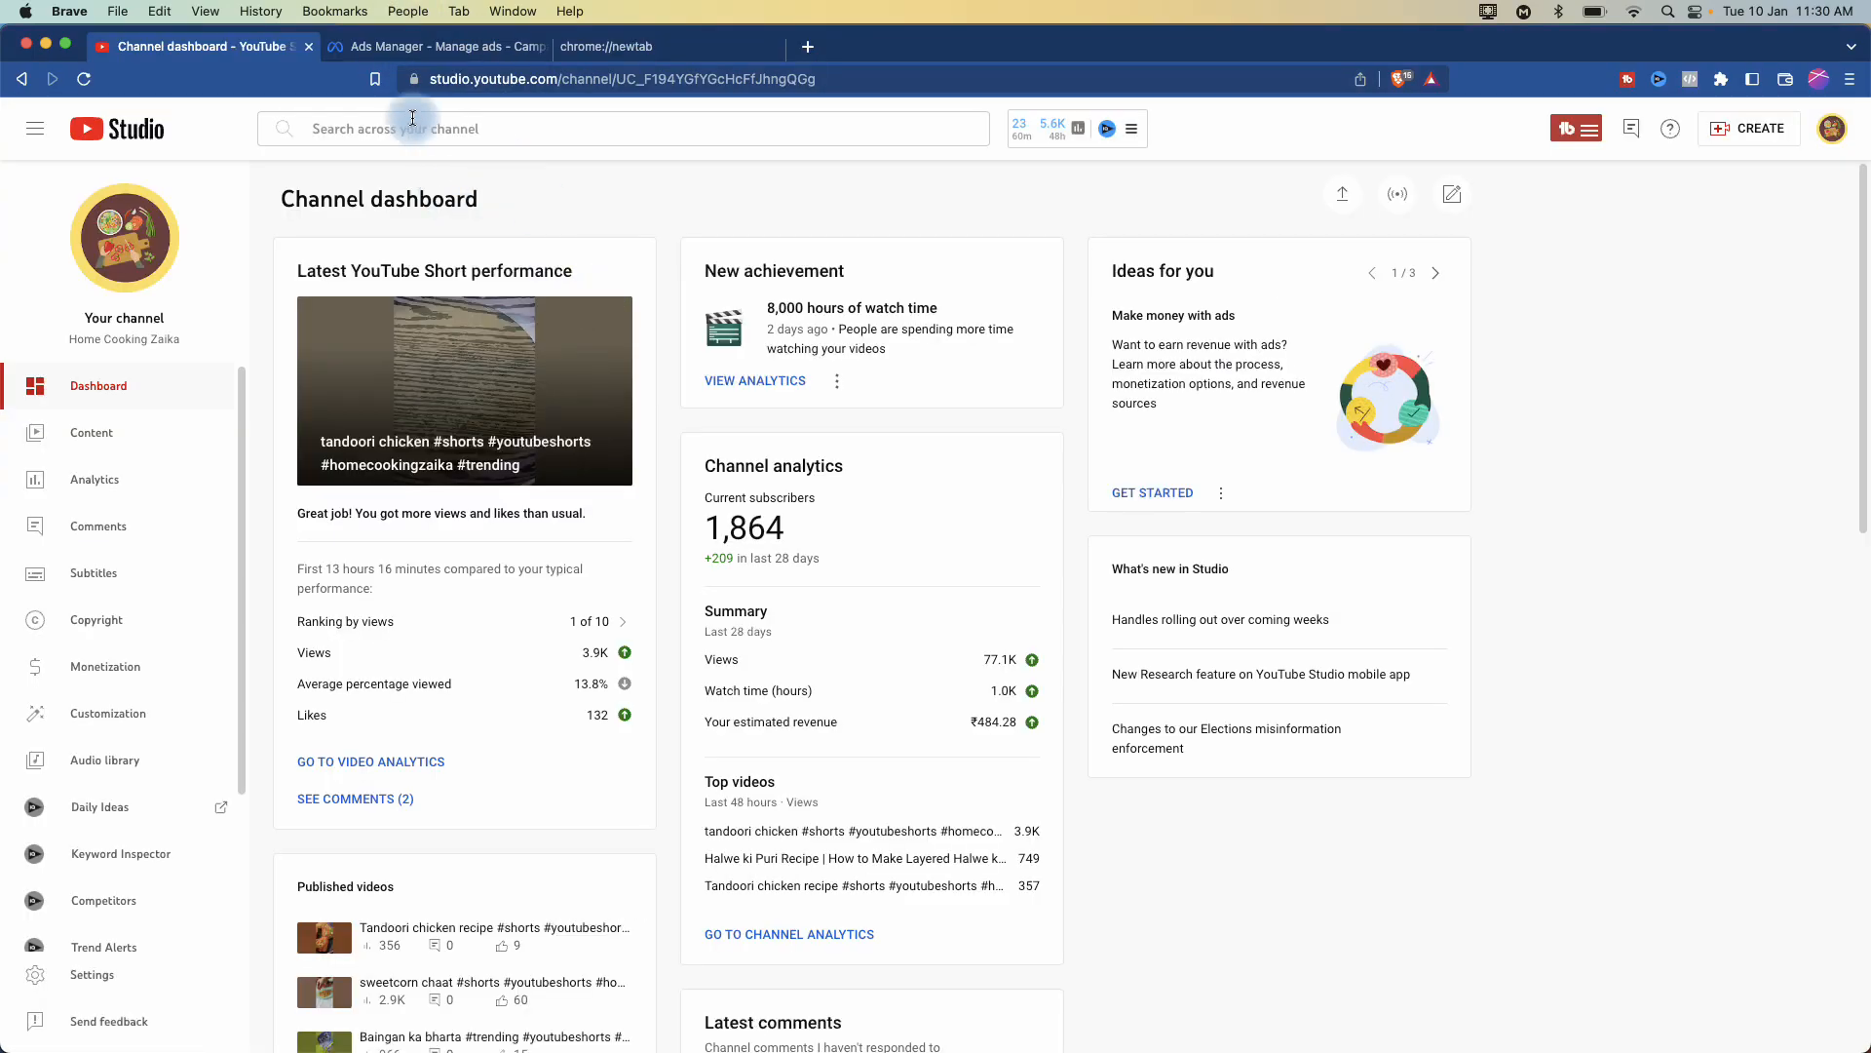
click(417, 49)
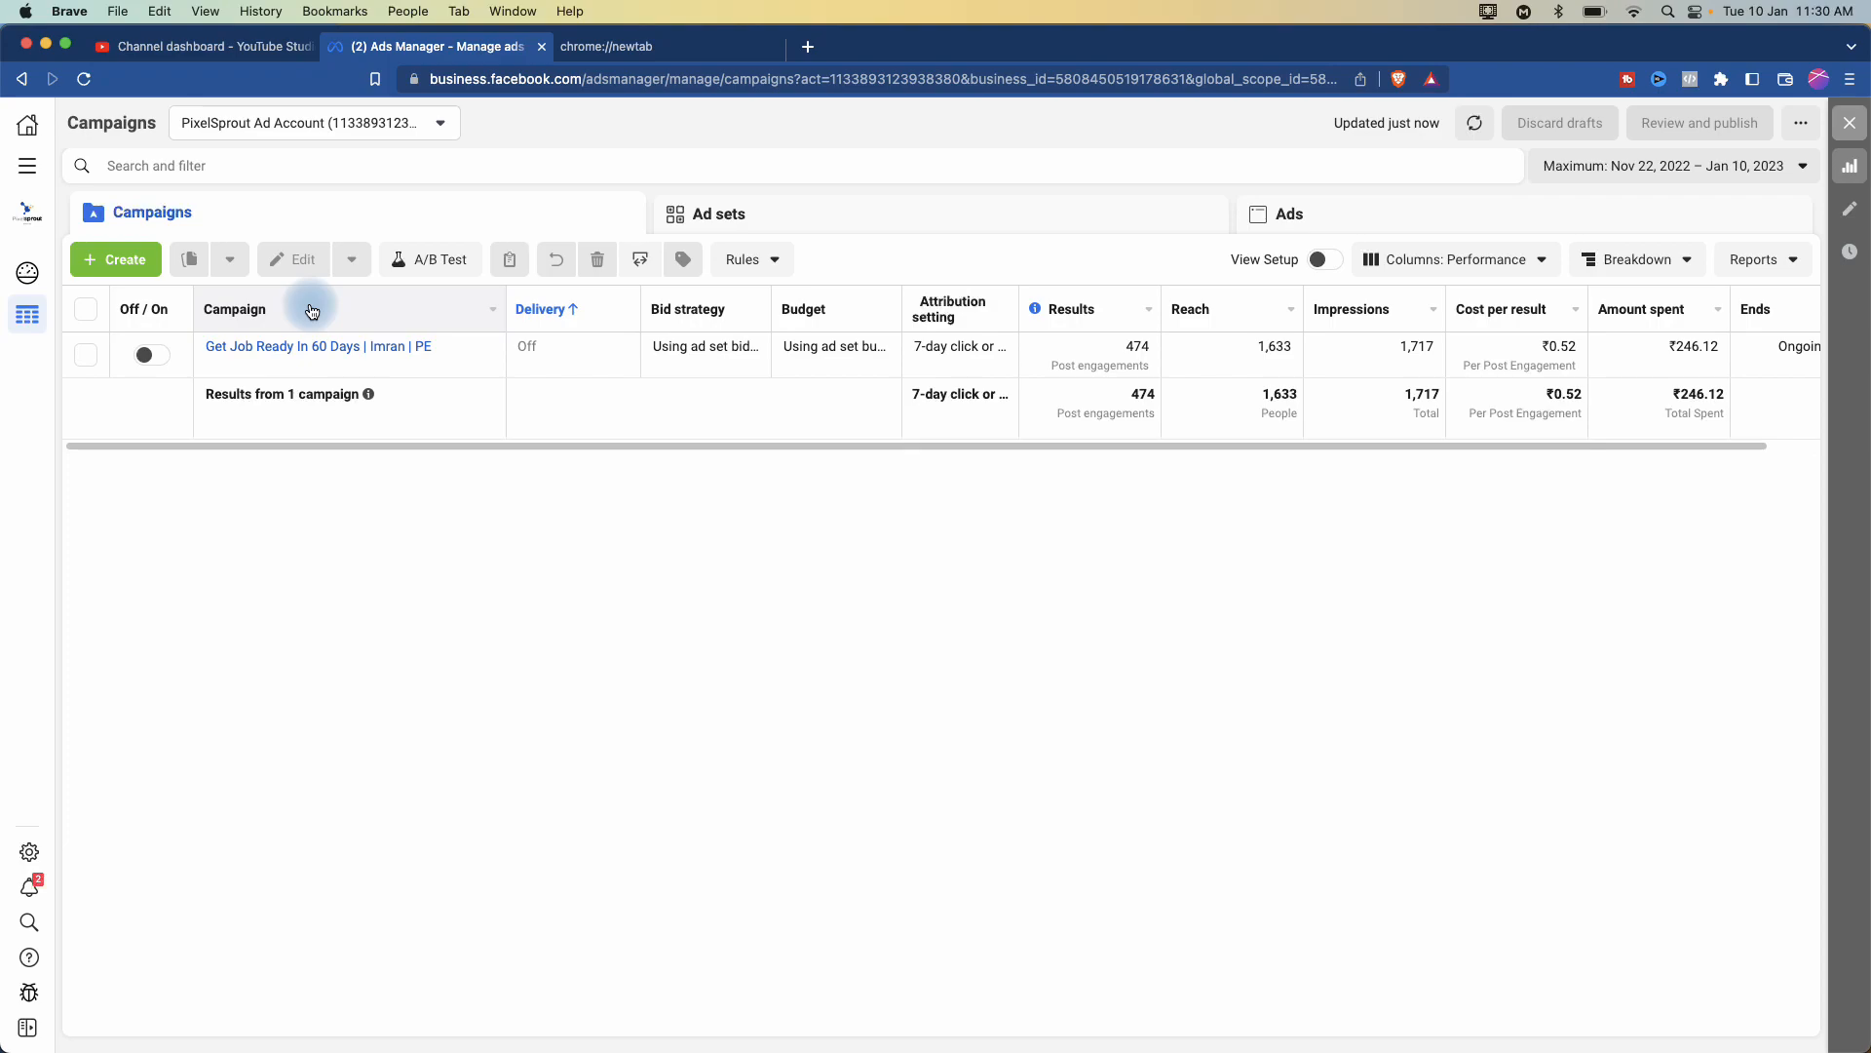
click(34, 169)
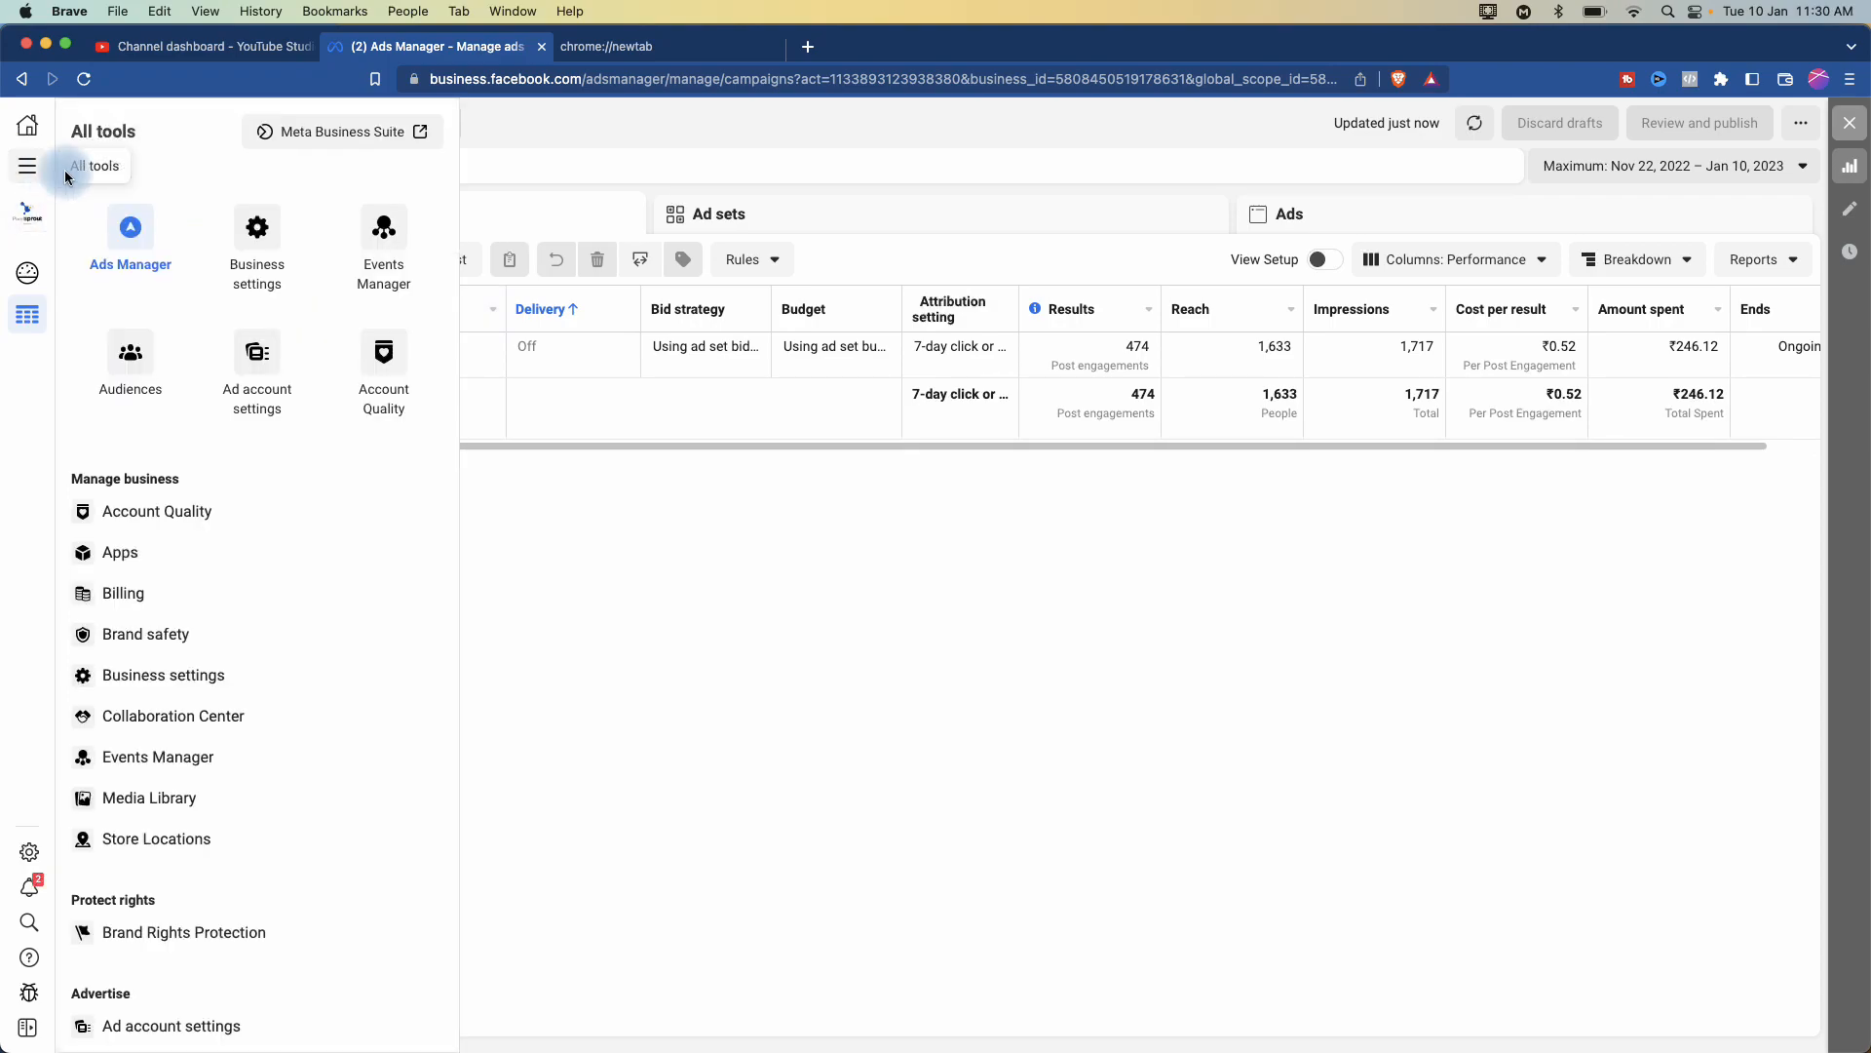
- Open Business settings and review the admin's assigned Page, PixelSprout Ad Account and pixel
click(254, 284)
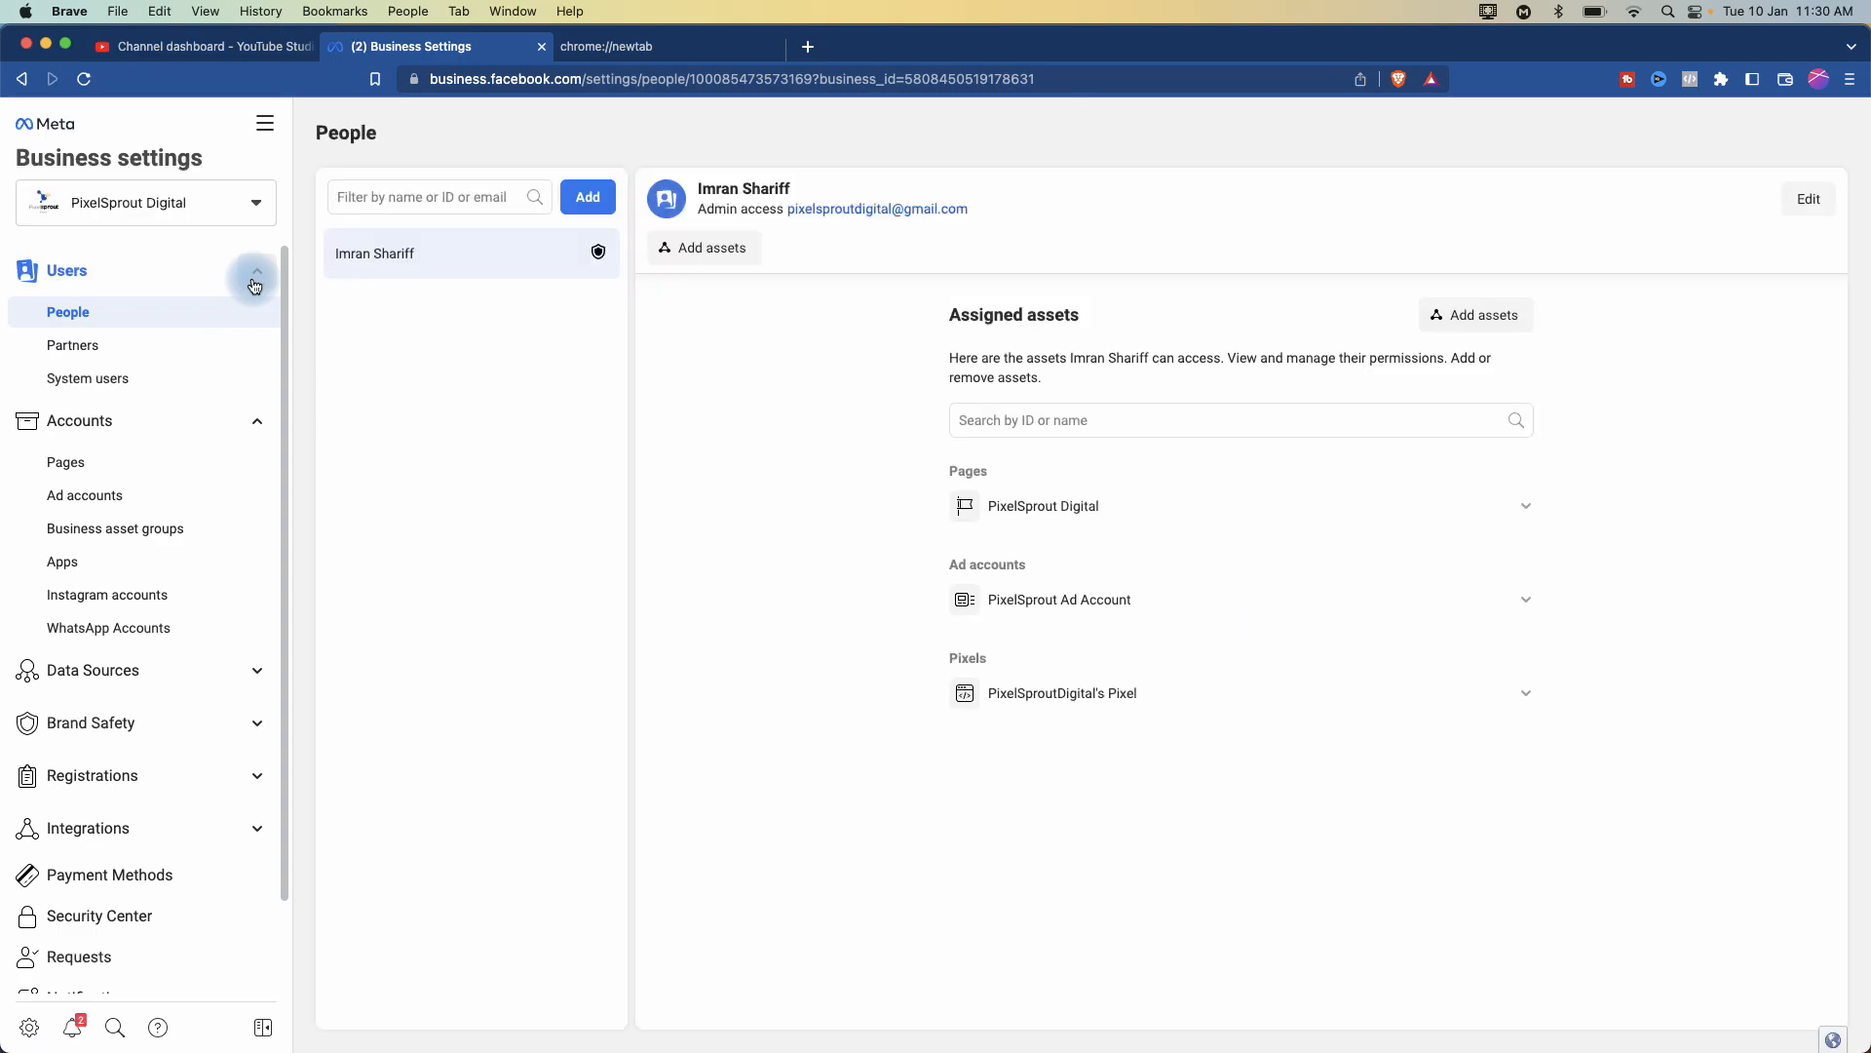
scroll(14, 340, up, 5)
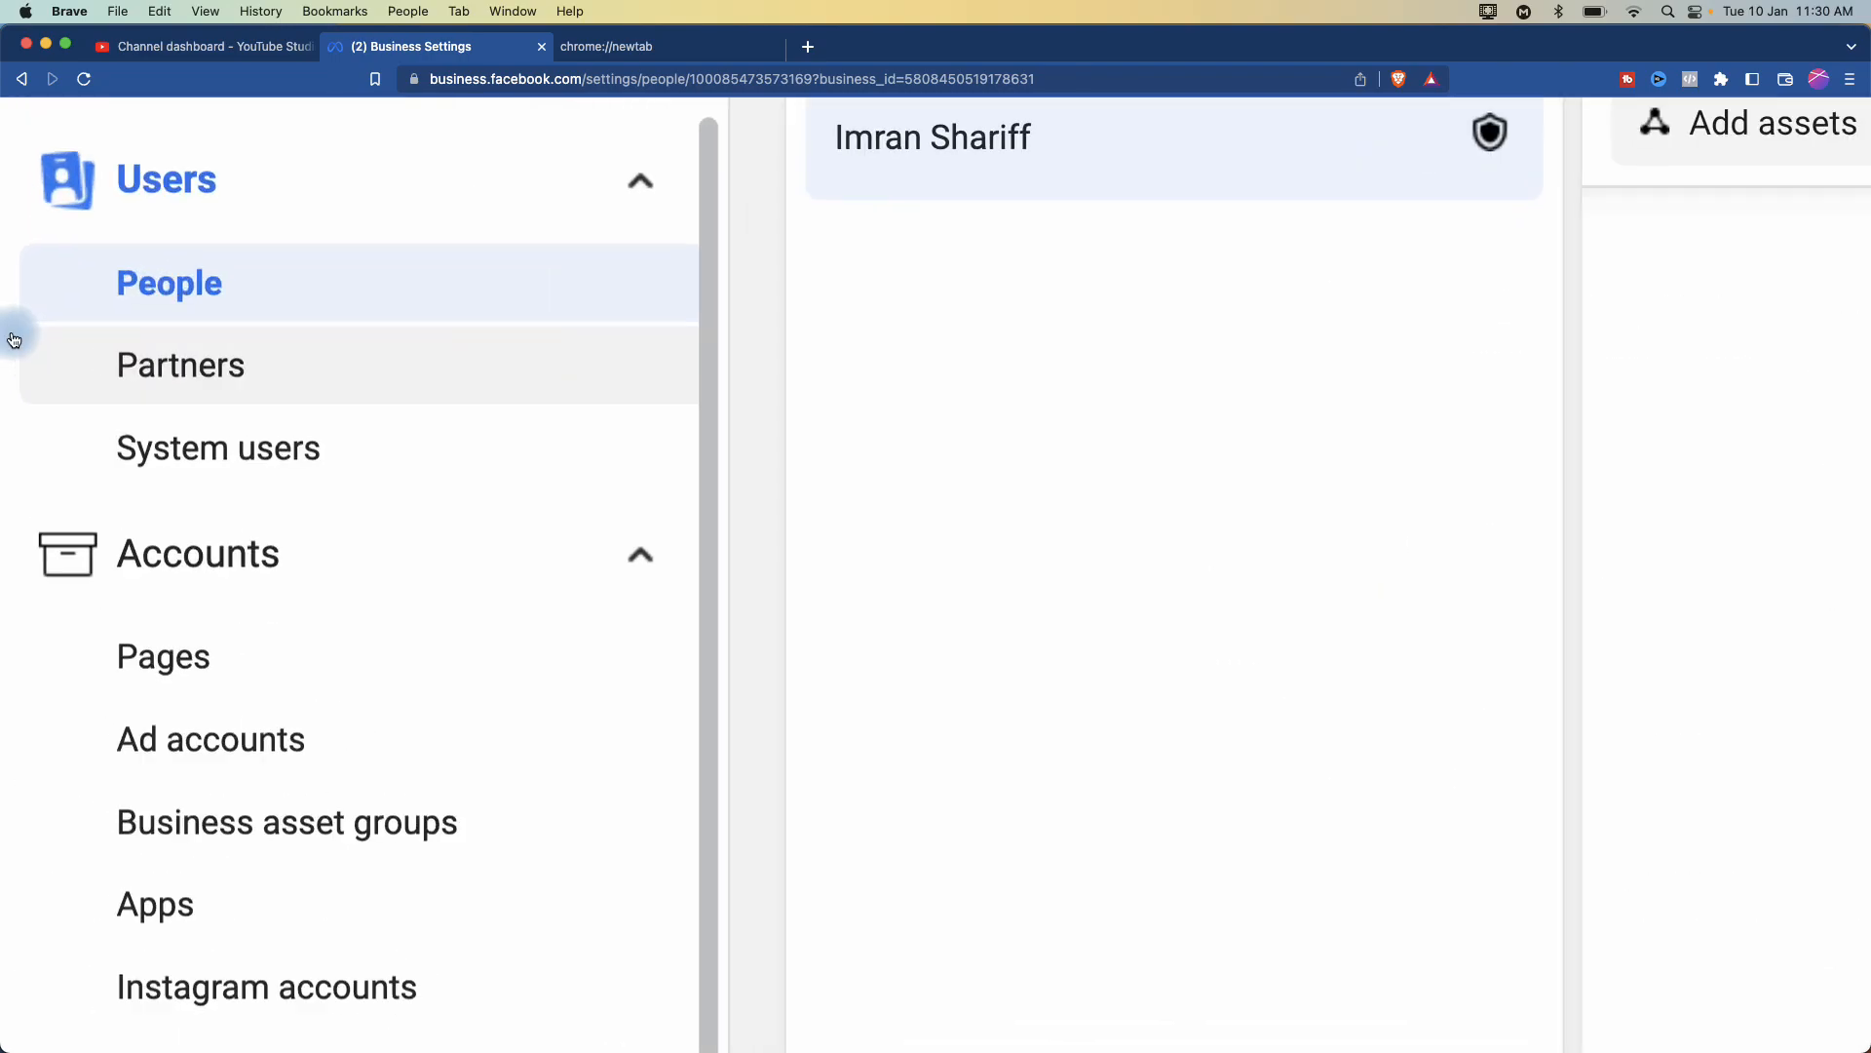
scroll(14, 340, down, 2)
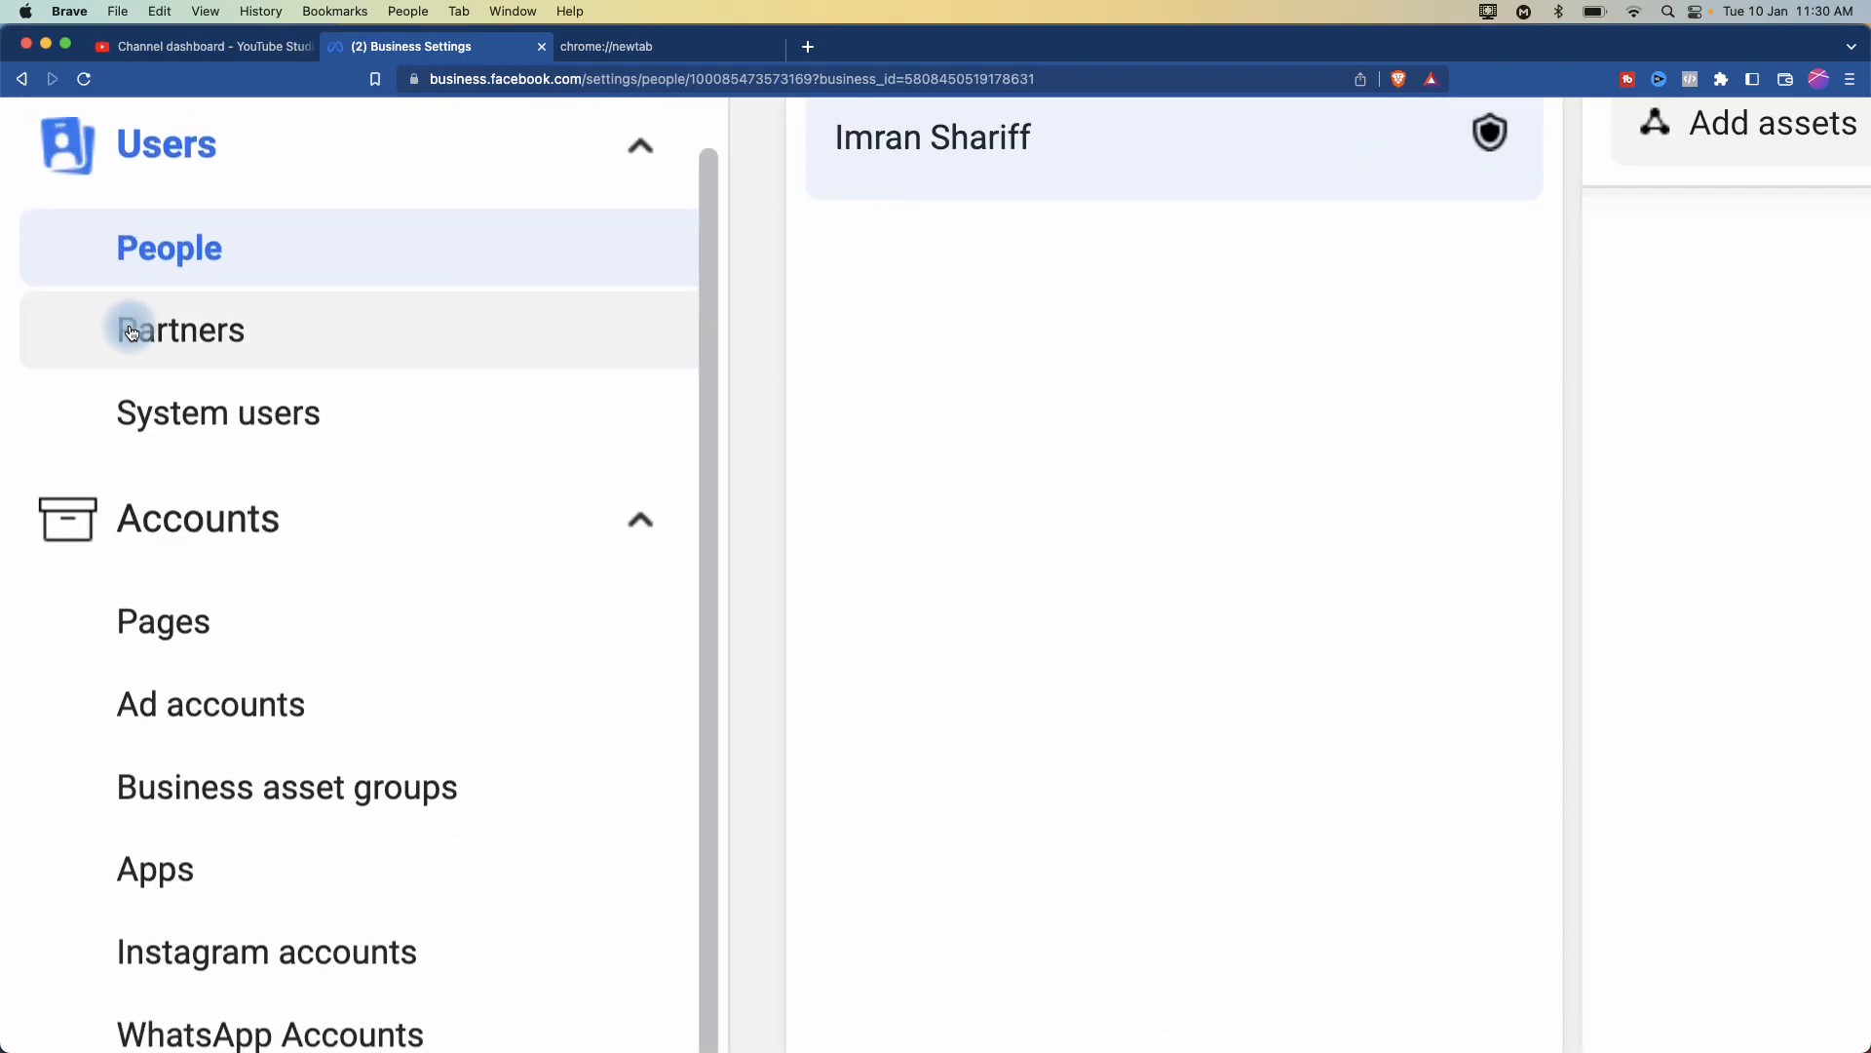
scroll(194, 405, down, 5)
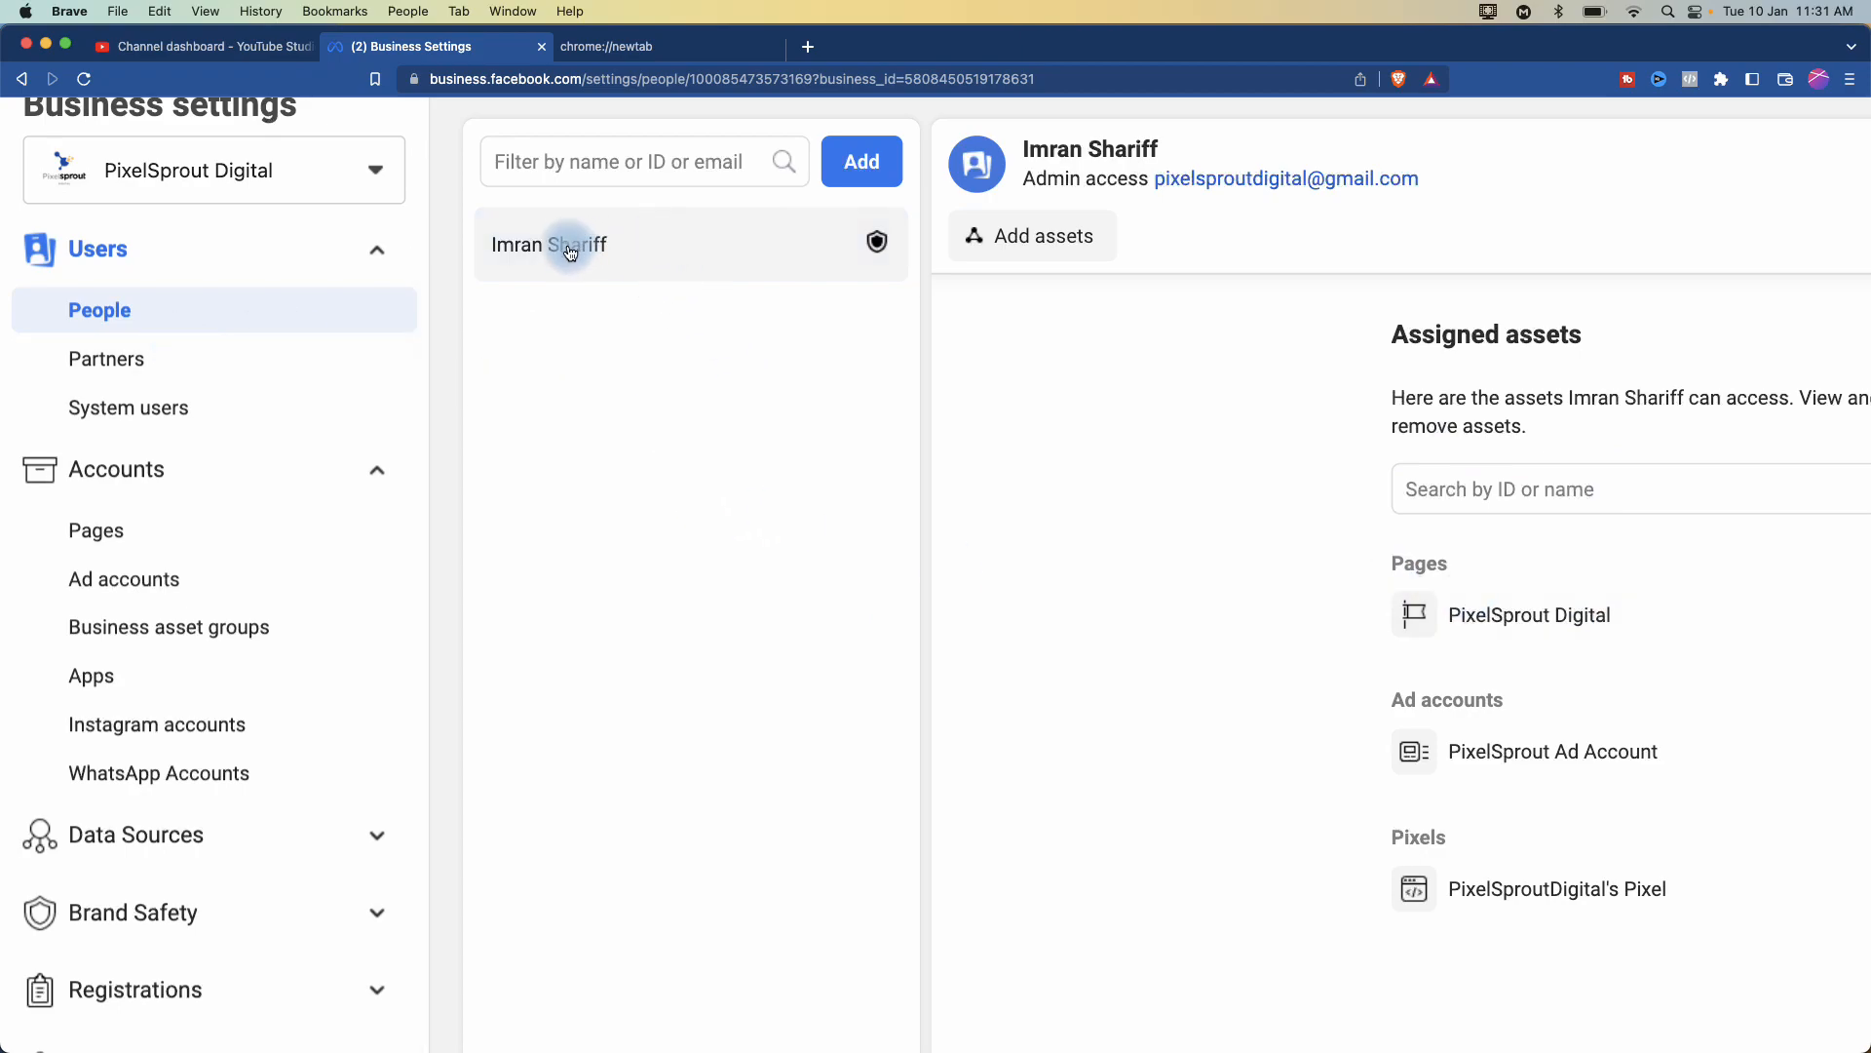
scroll(578, 258, right, 10)
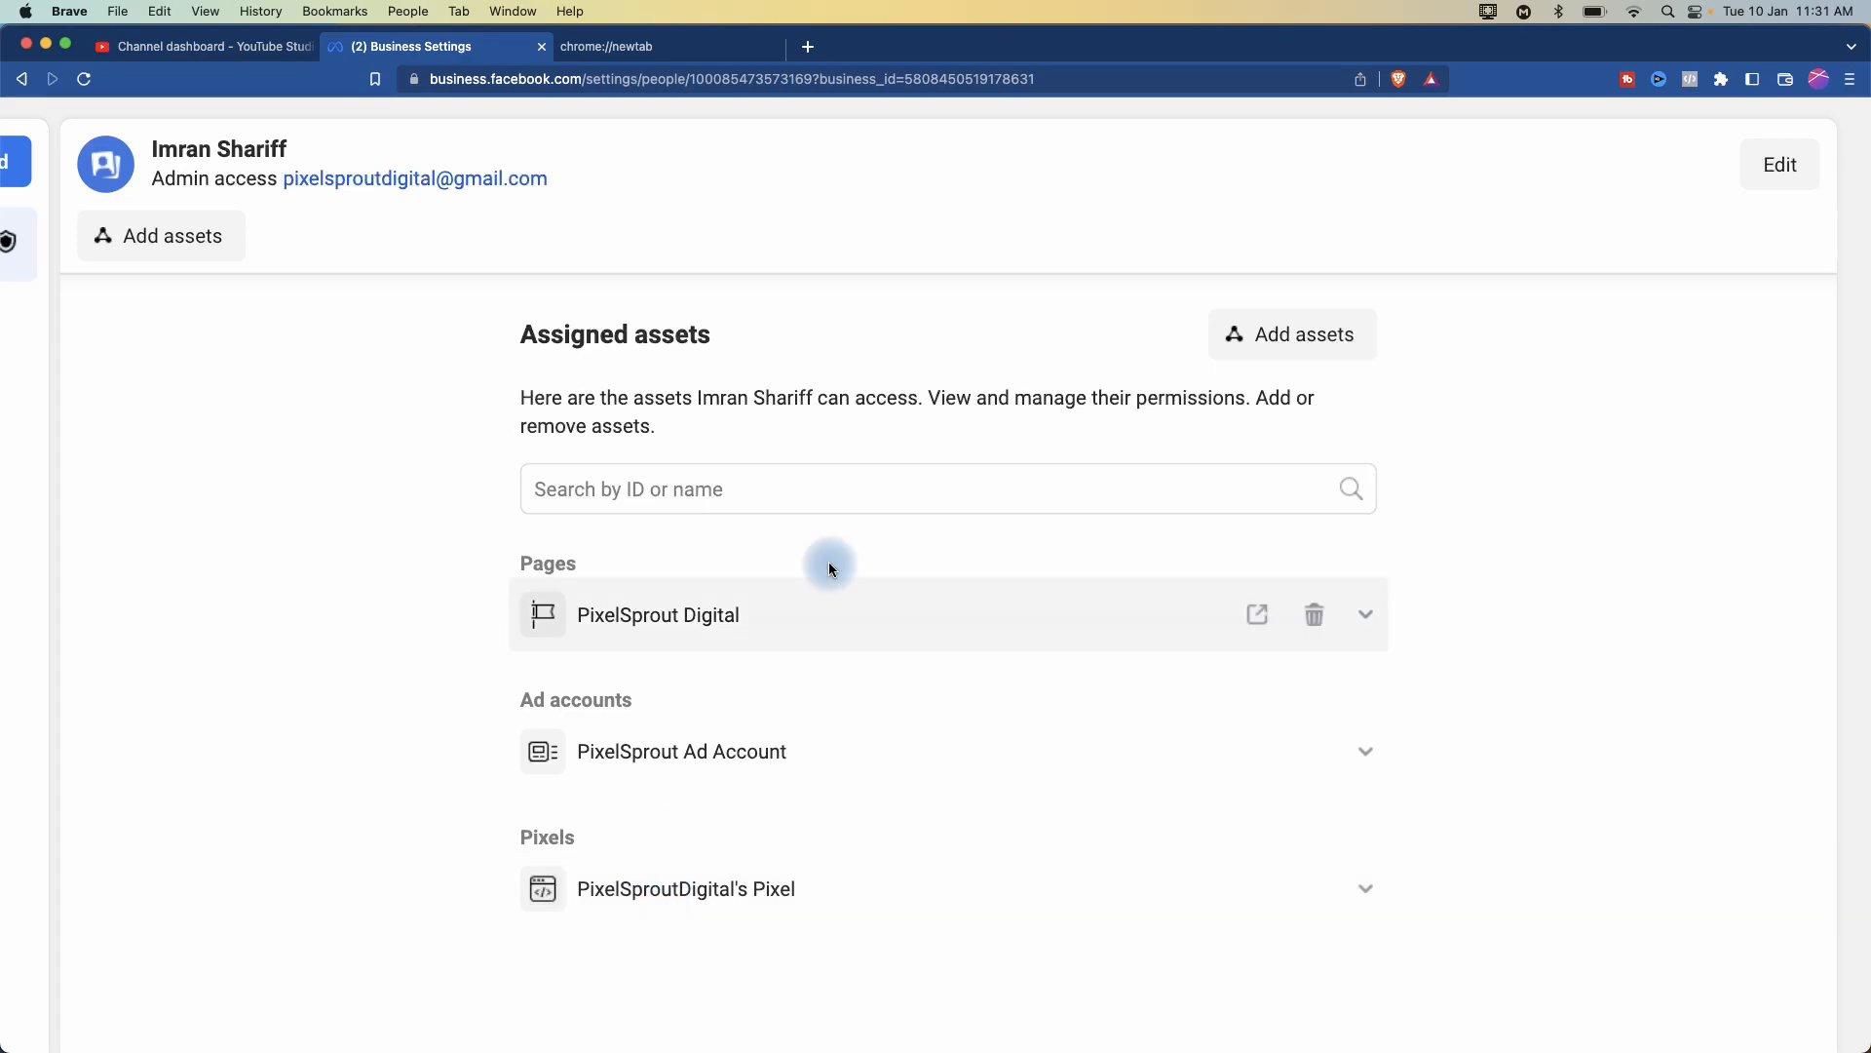
scroll(851, 543, up, 2)
click(1307, 406)
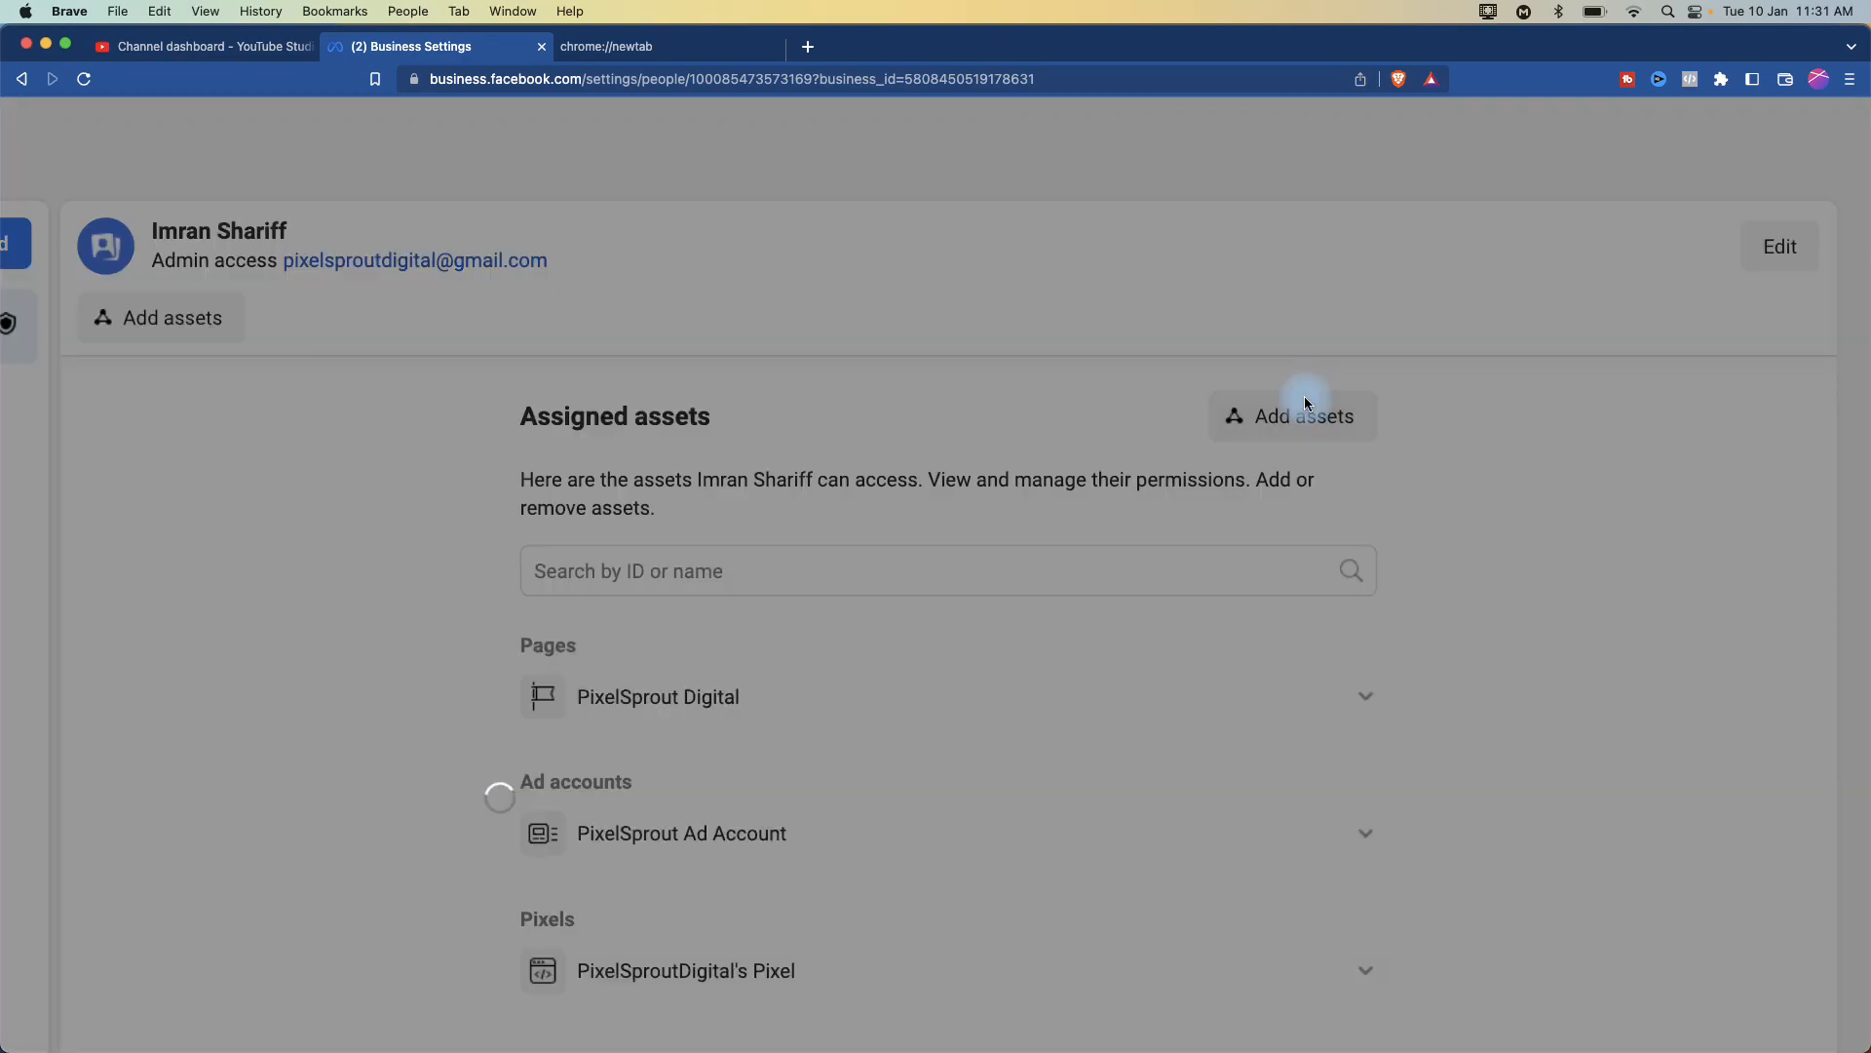
scroll(521, 464, left, 6)
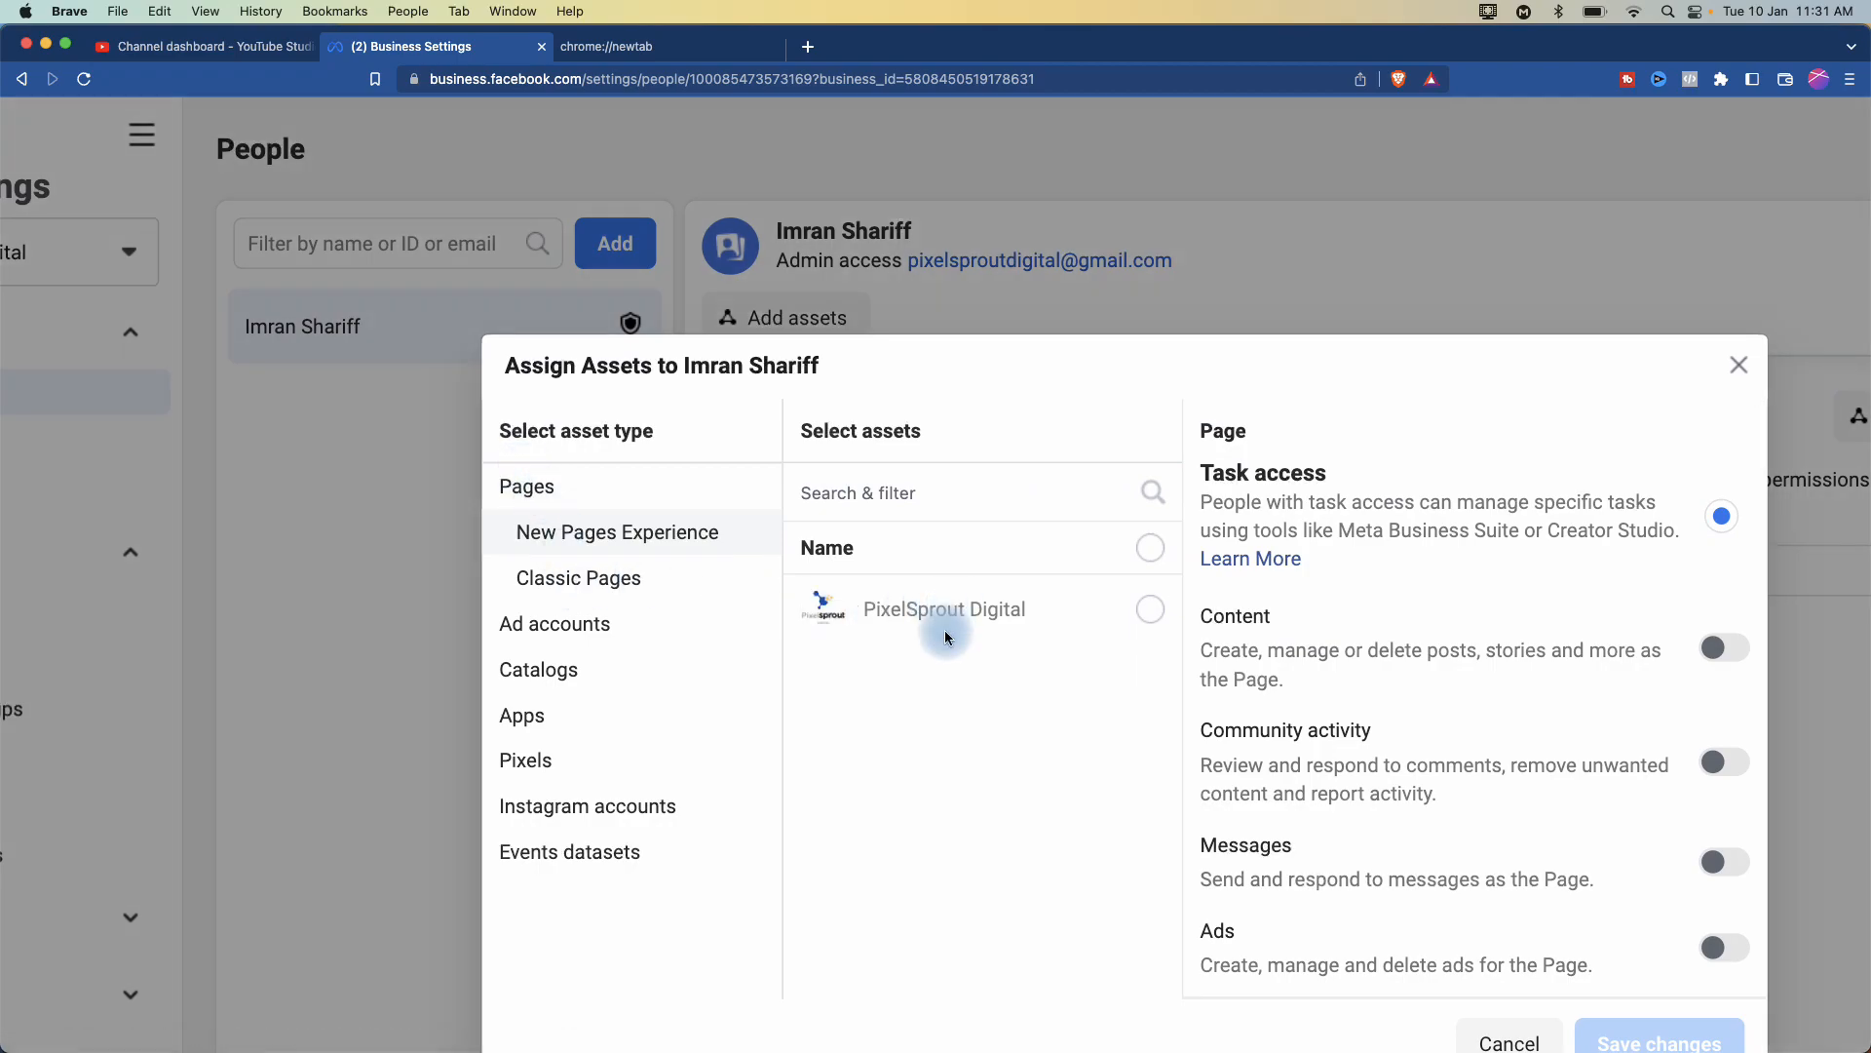
scroll(941, 607, right, 2)
scroll(762, 609, right, 1)
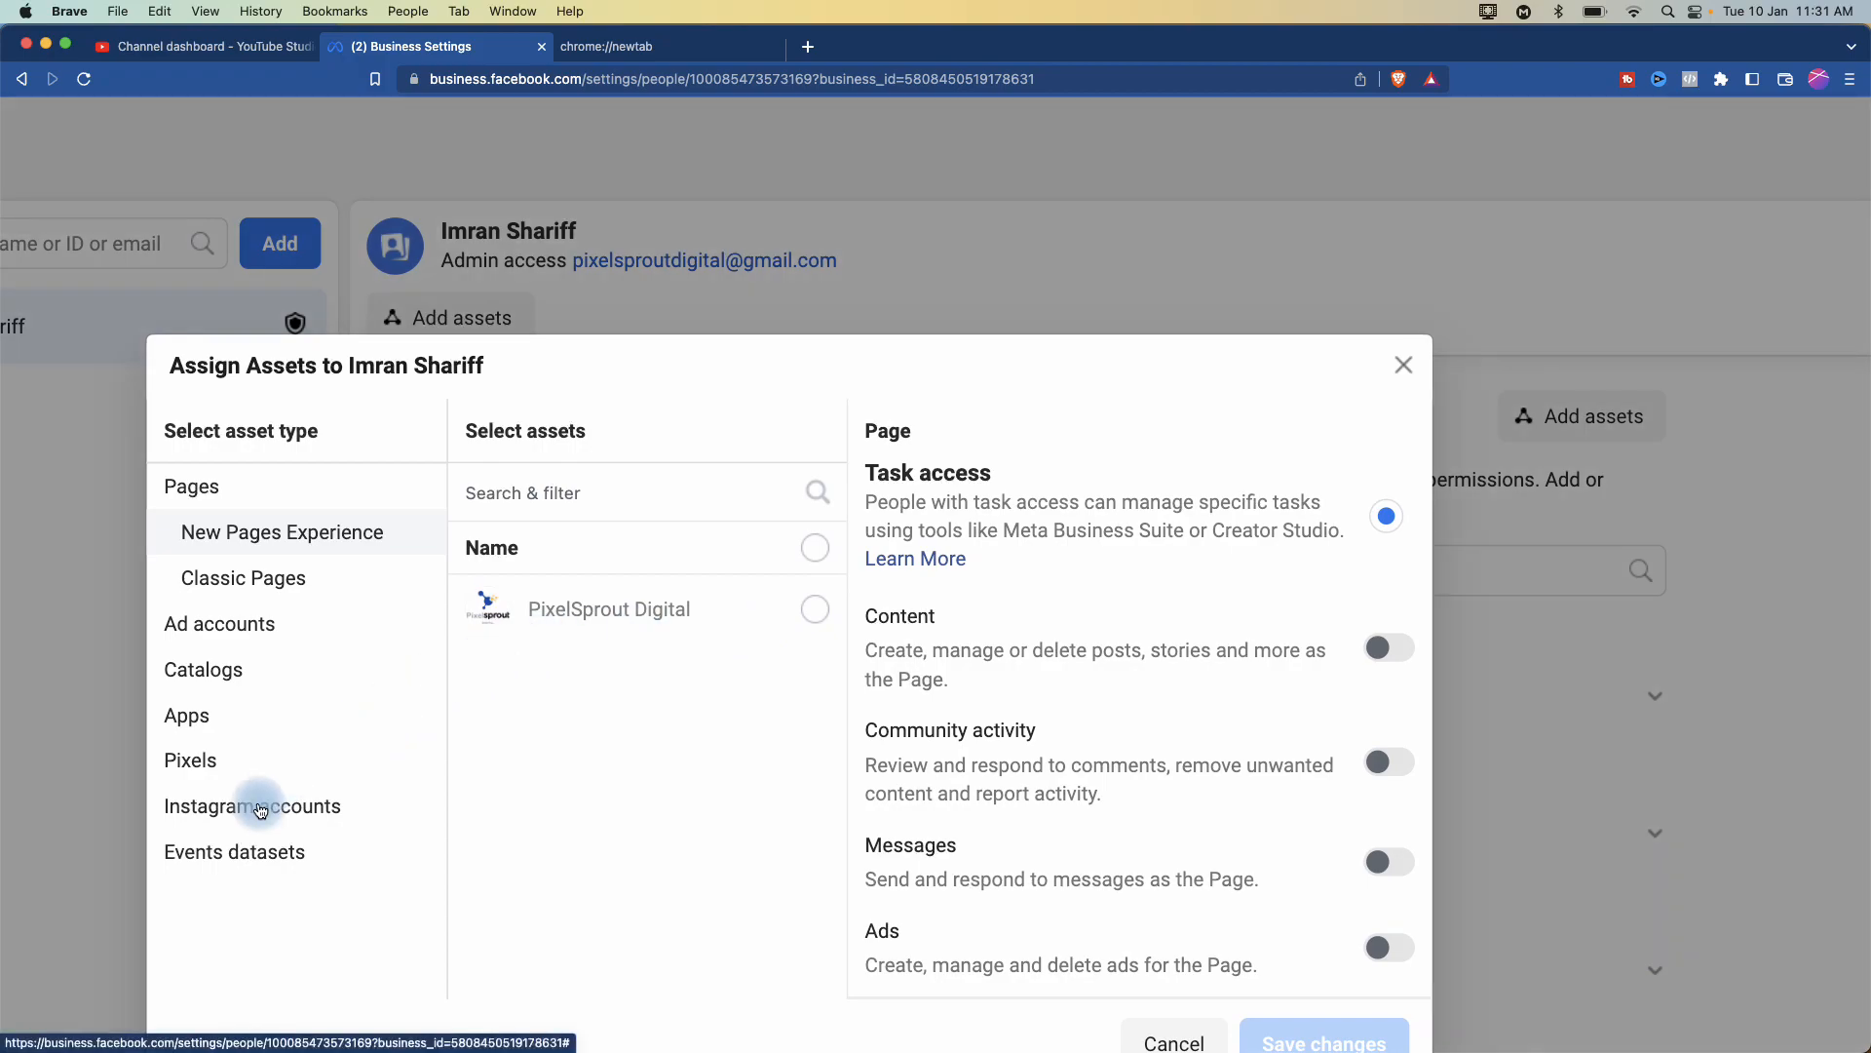
click(259, 805)
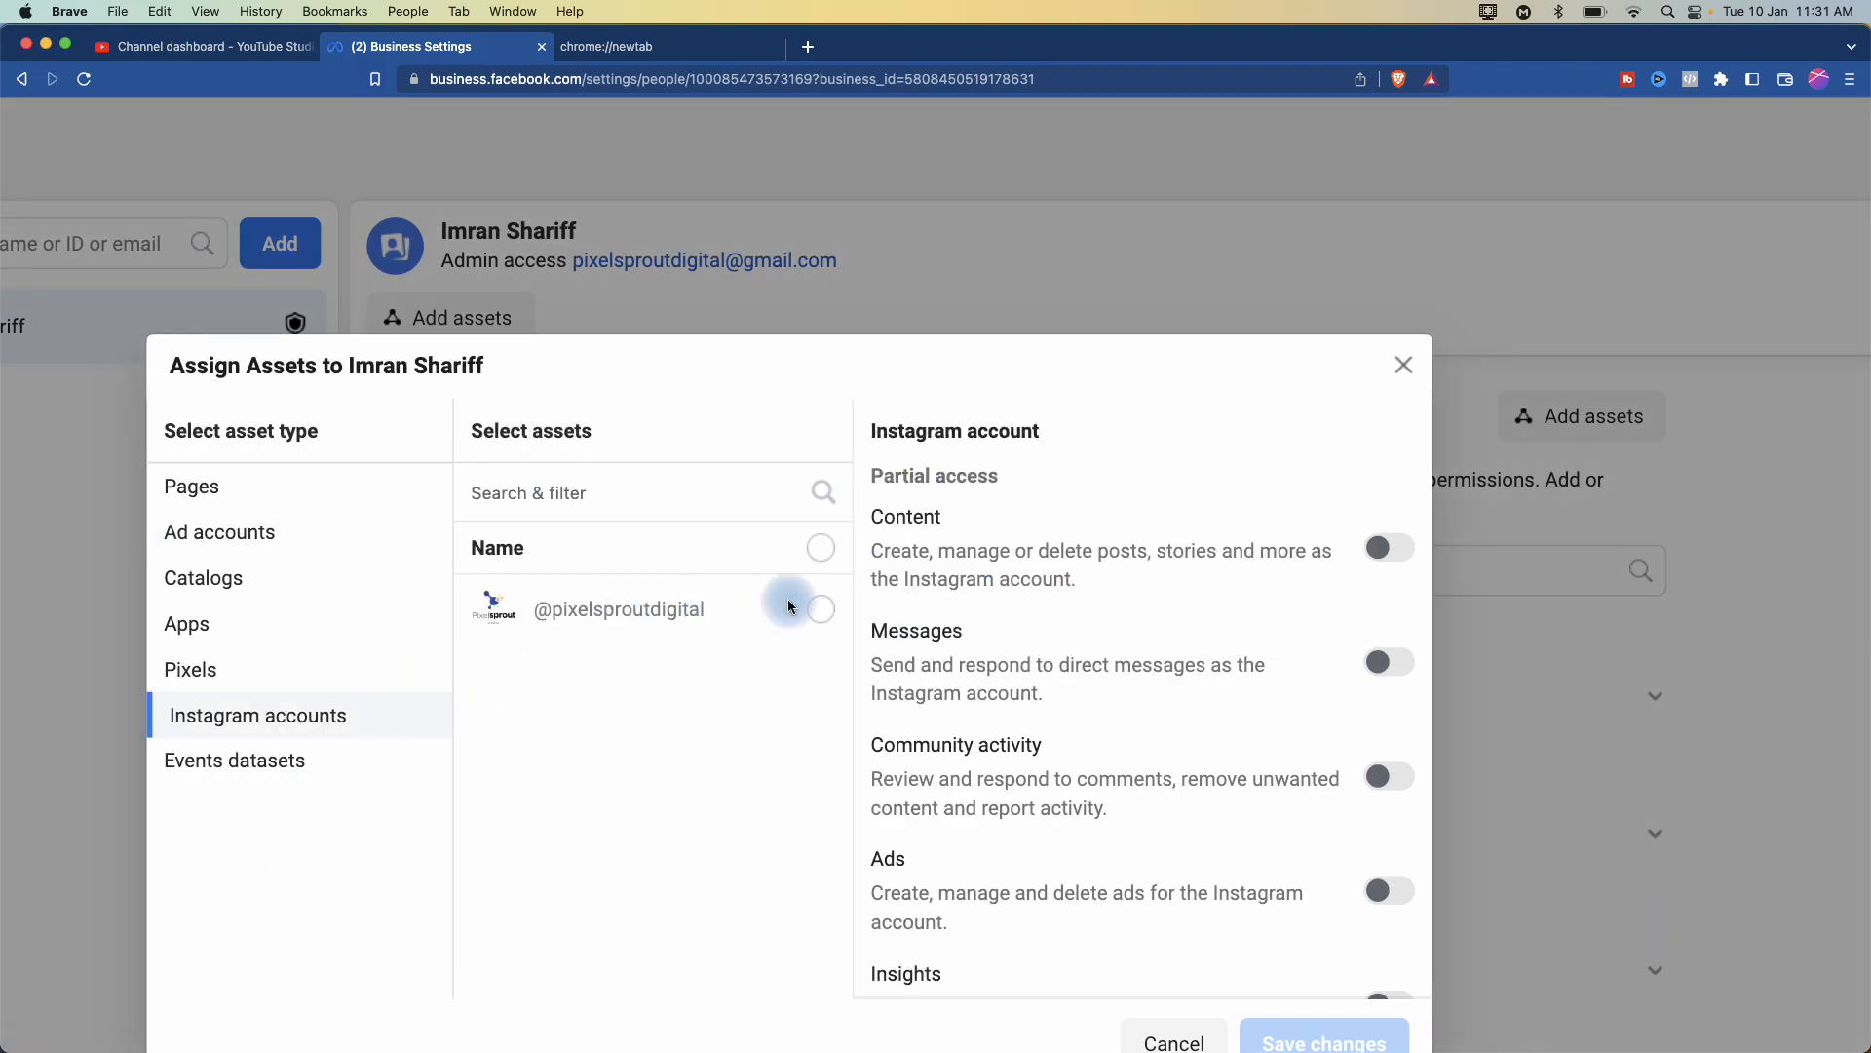
click(820, 609)
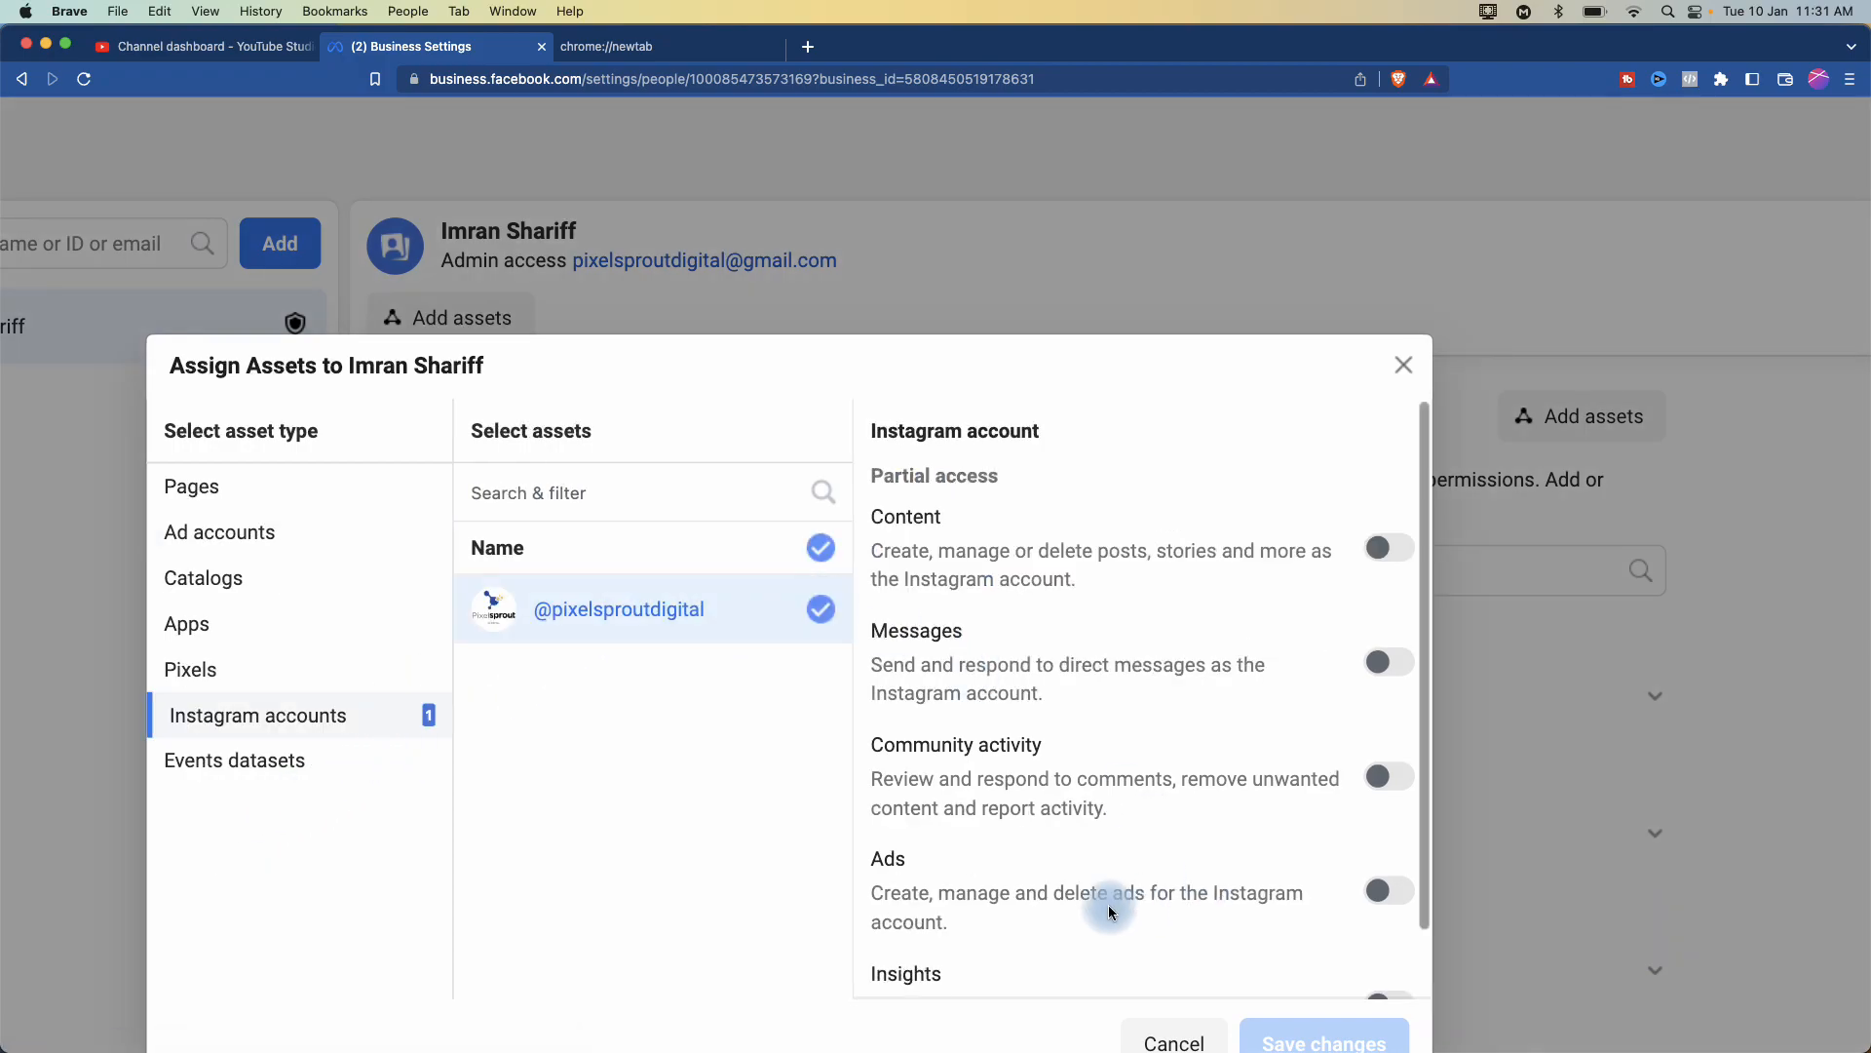
scroll(1108, 907, down, 2)
click(1386, 927)
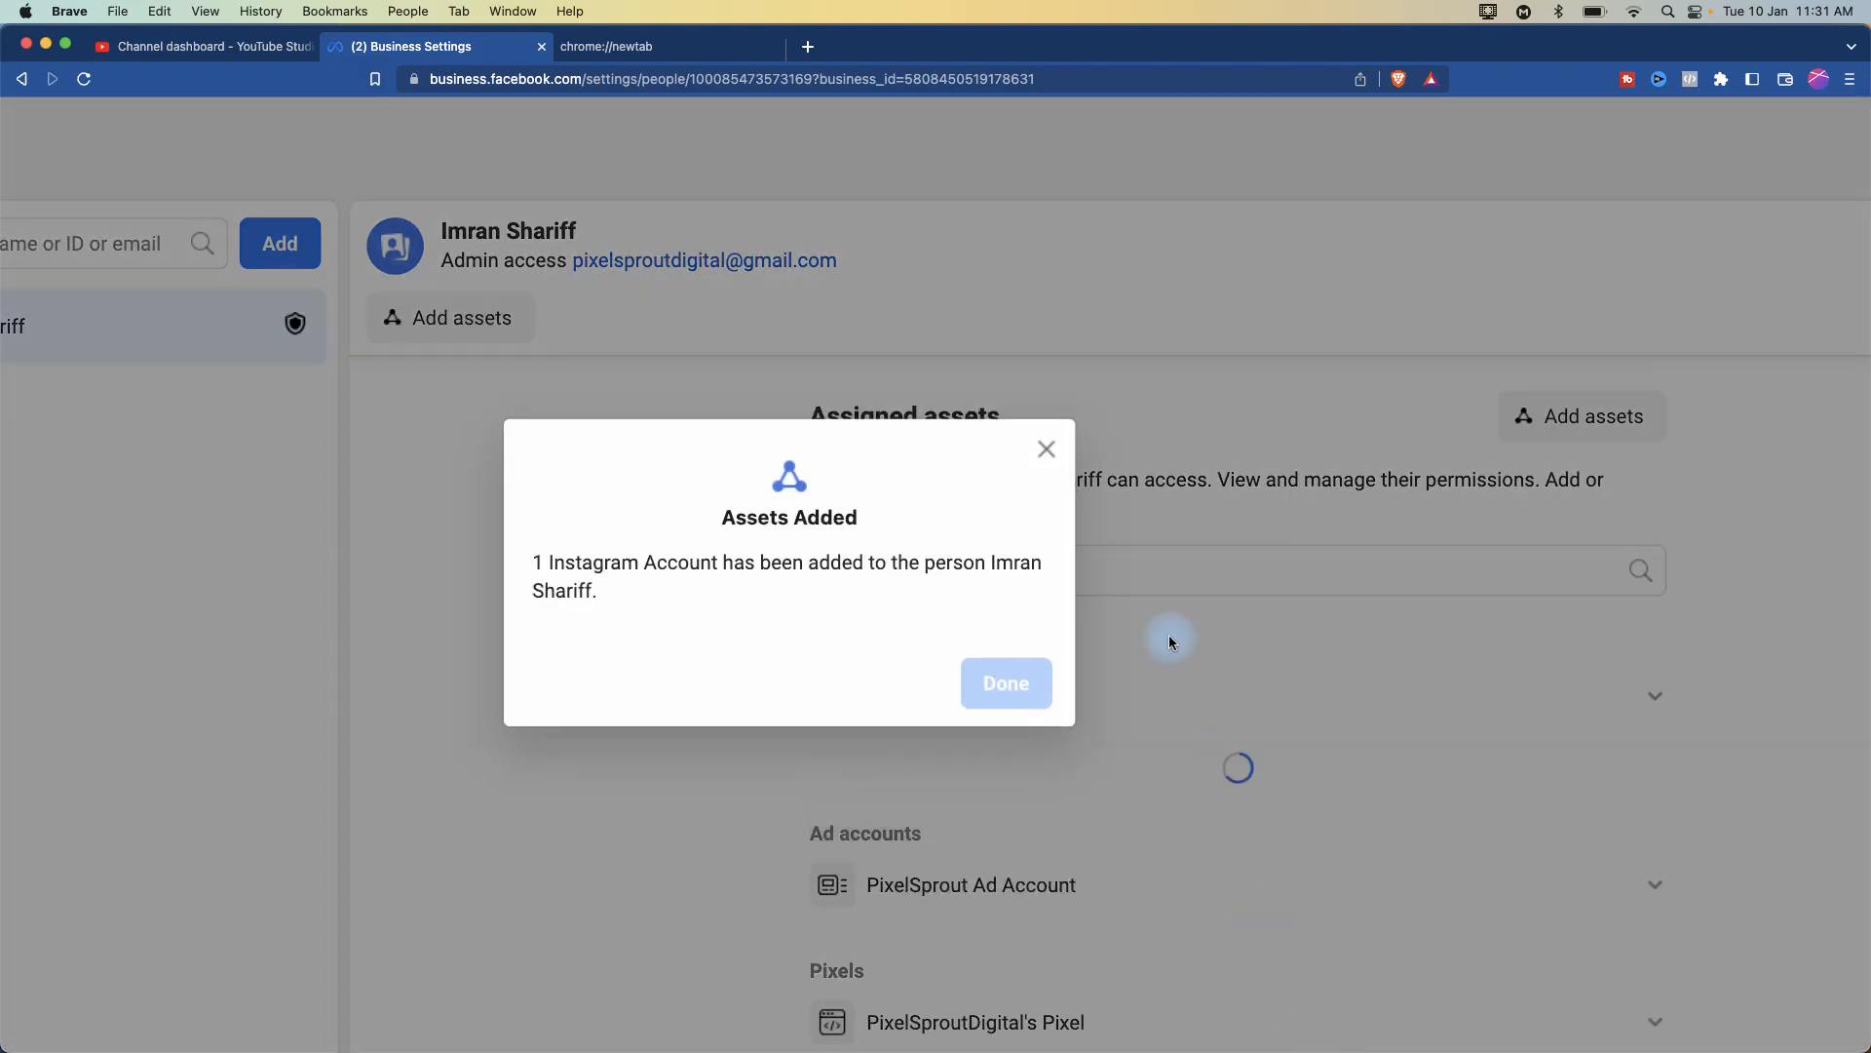
click(1004, 681)
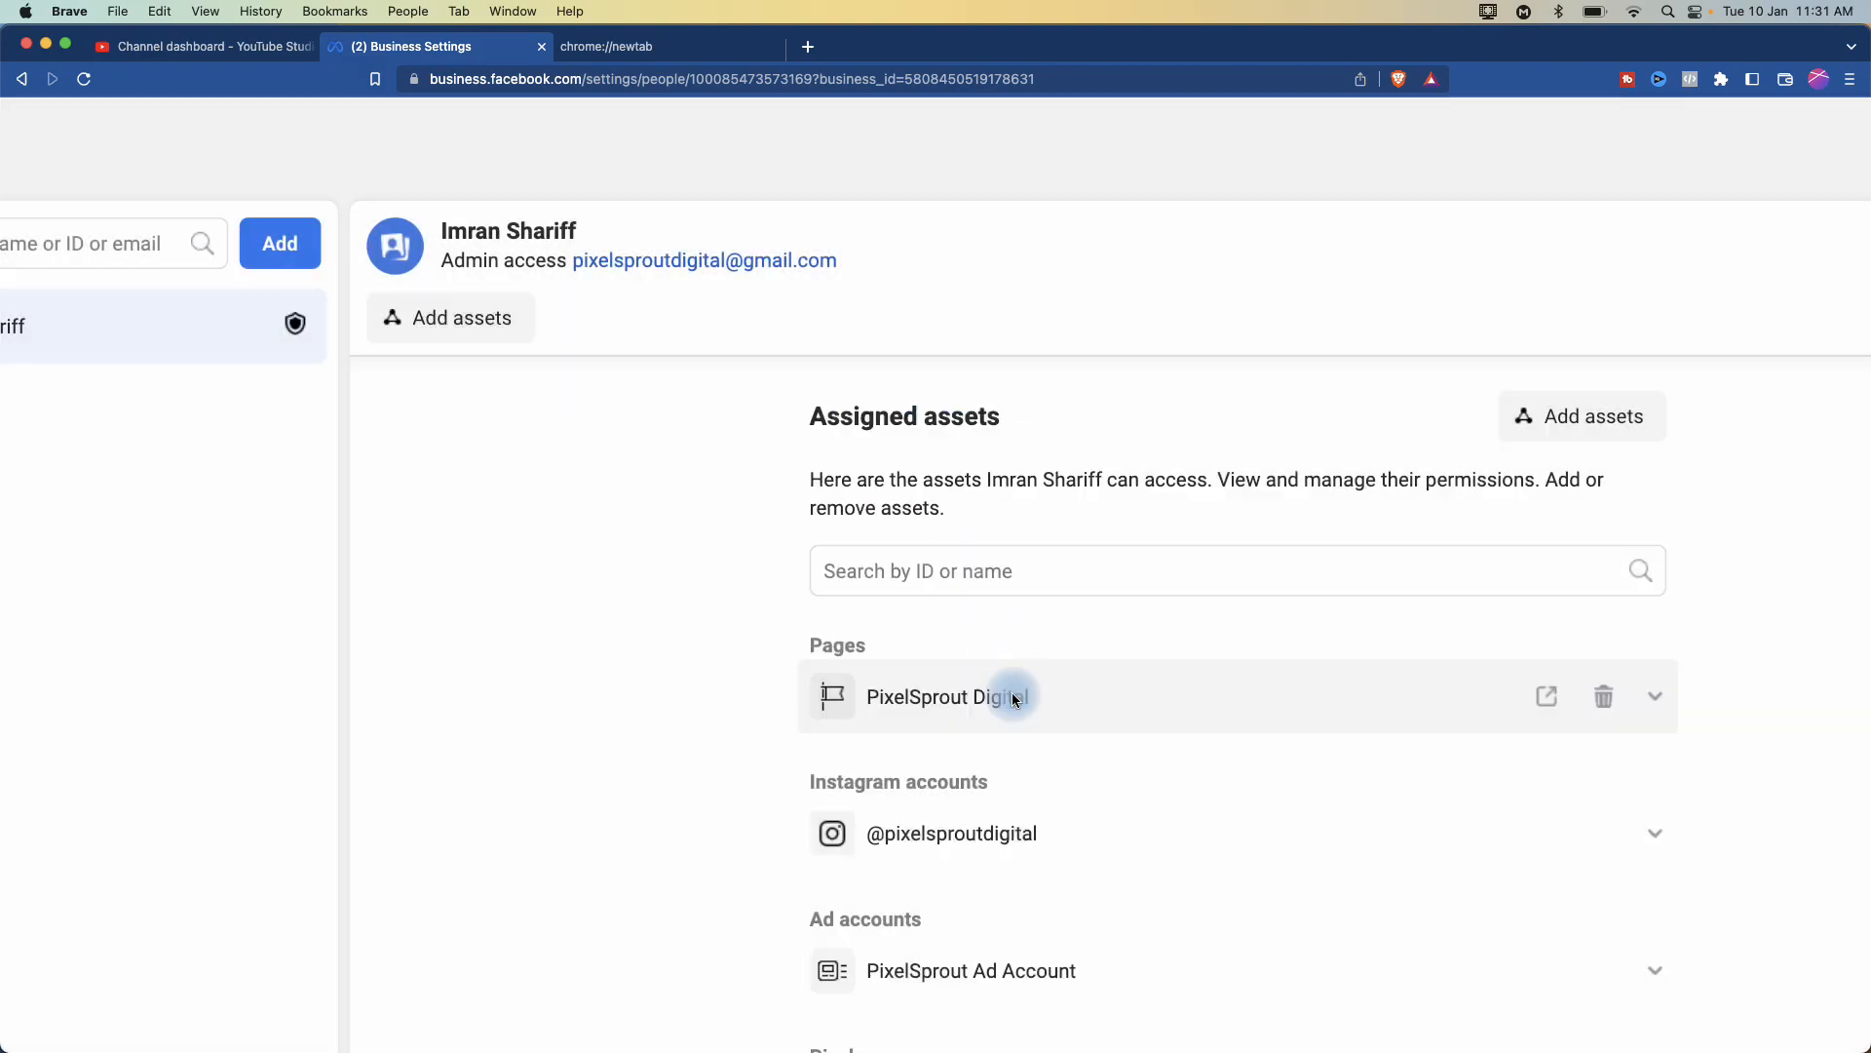
- Review the admin's assigned assets and expand the Data sources section in the sidebar
scroll(1277, 770, down, 5)
mouse_move(974, 363)
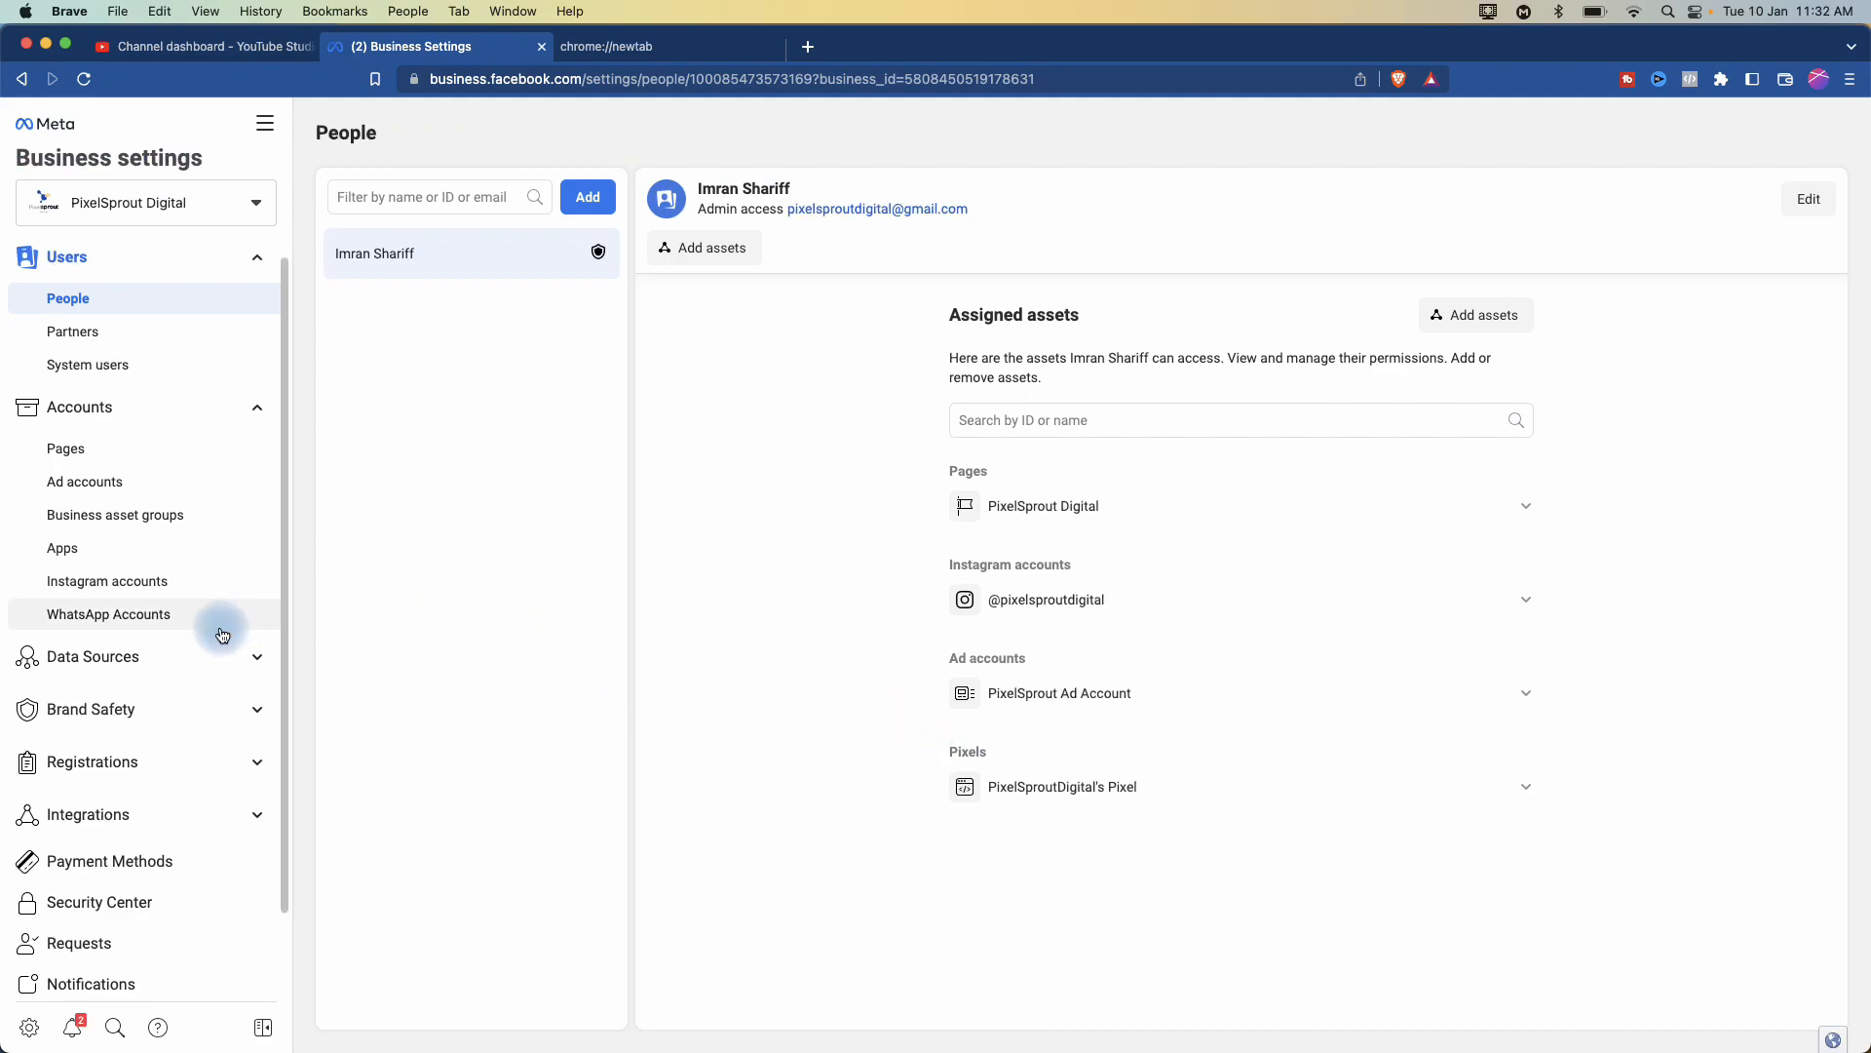
click(133, 662)
- Open PixelSproutDigital's Pixel under Pixels, closing the Connect assets picker without changes
click(74, 733)
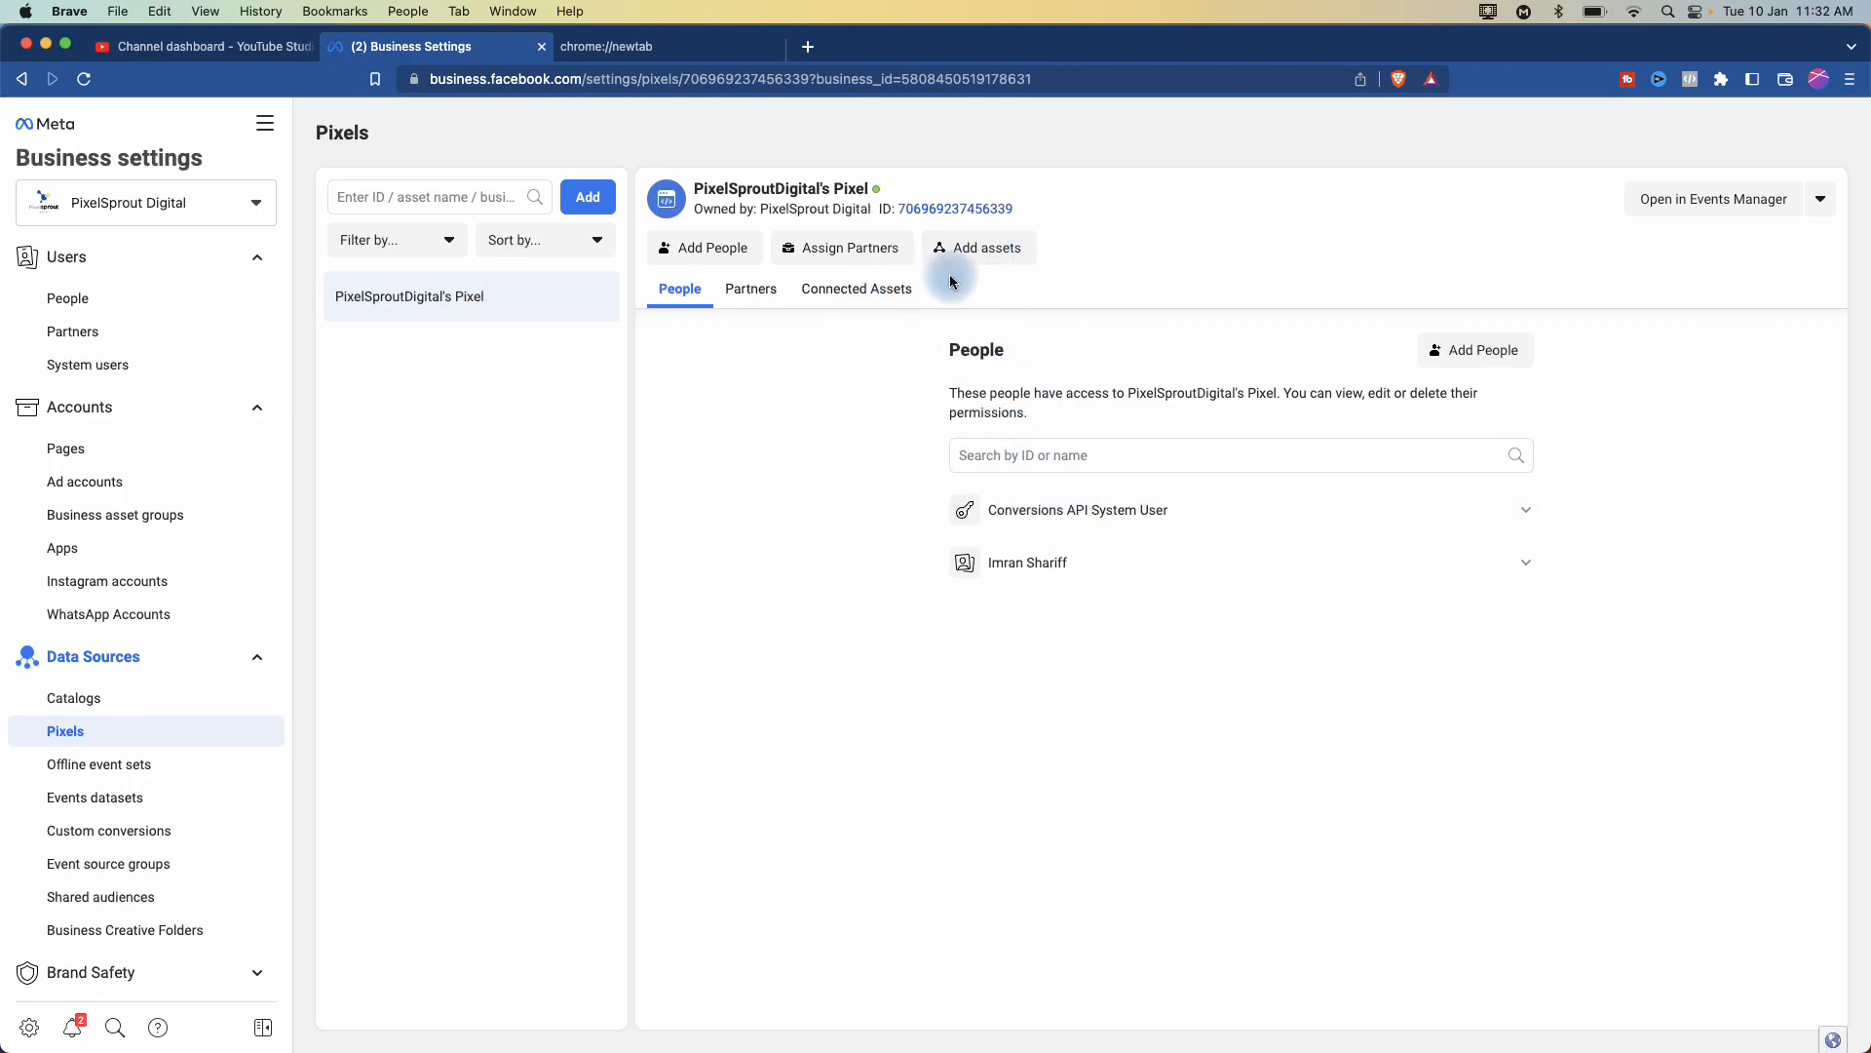
click(985, 251)
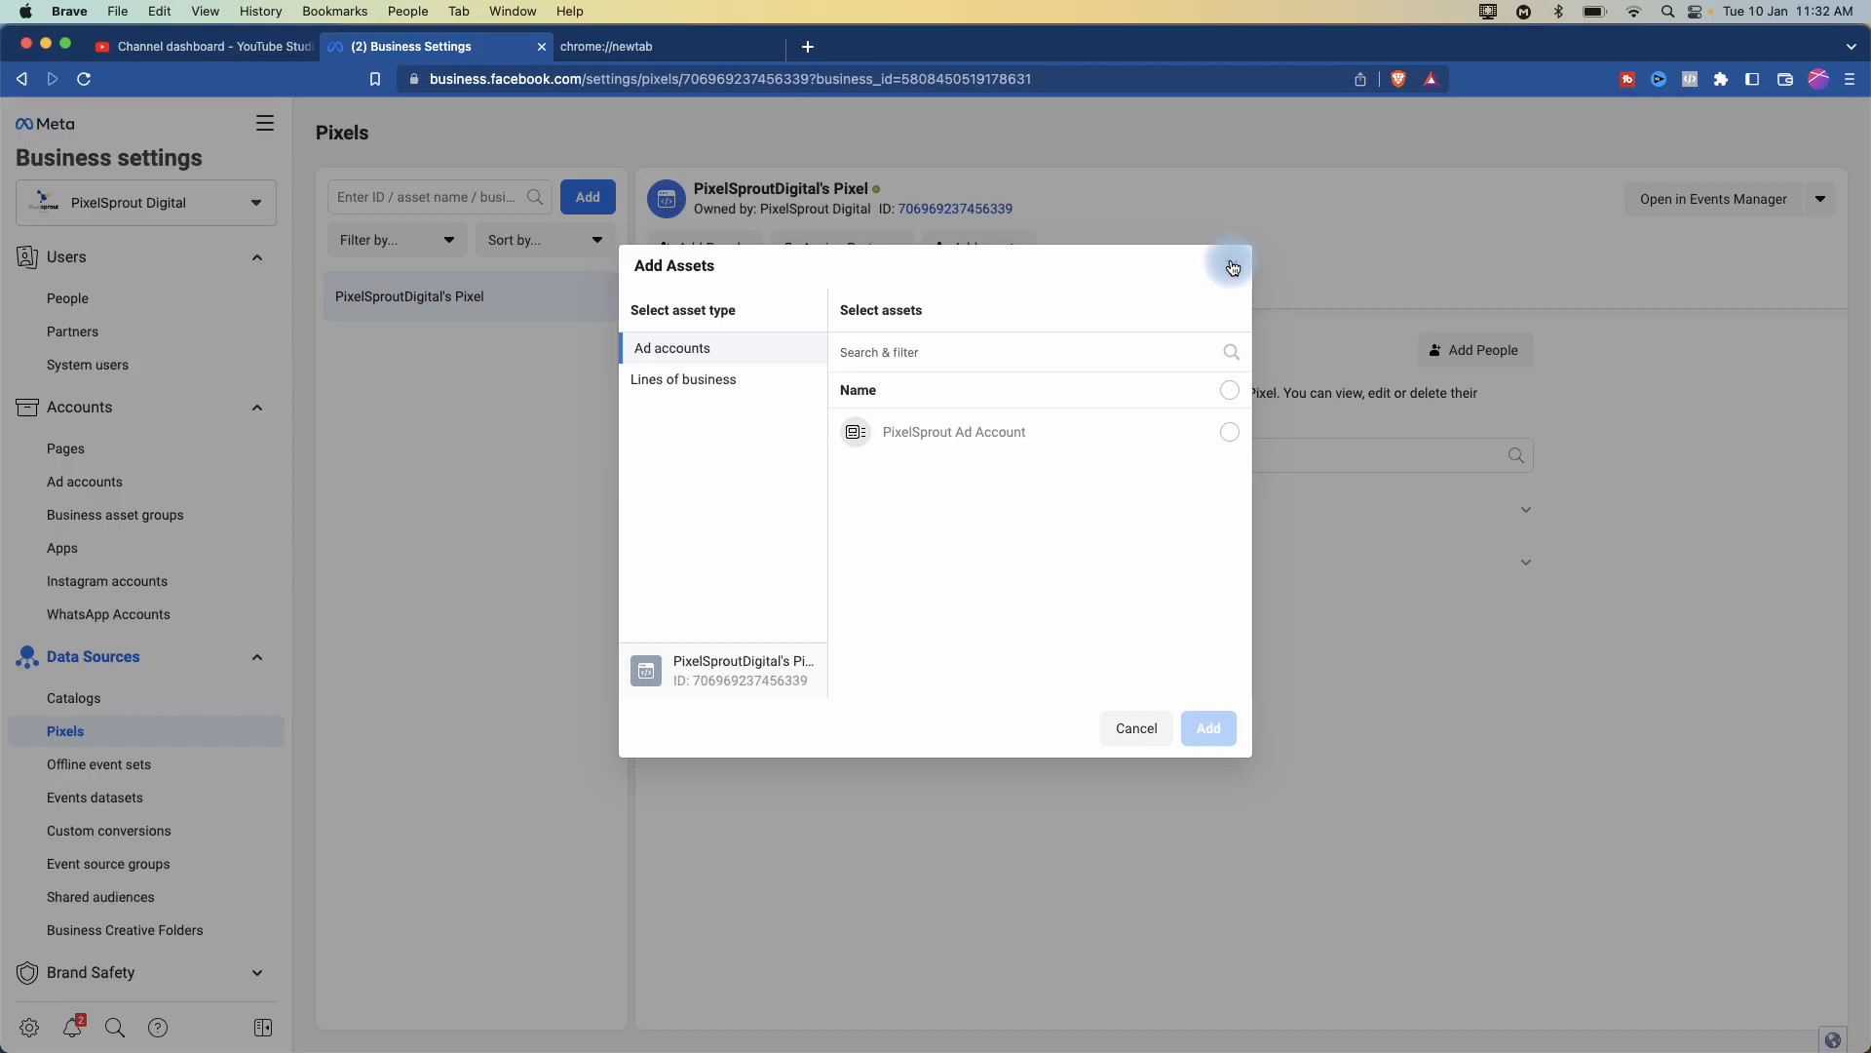
click(1232, 267)
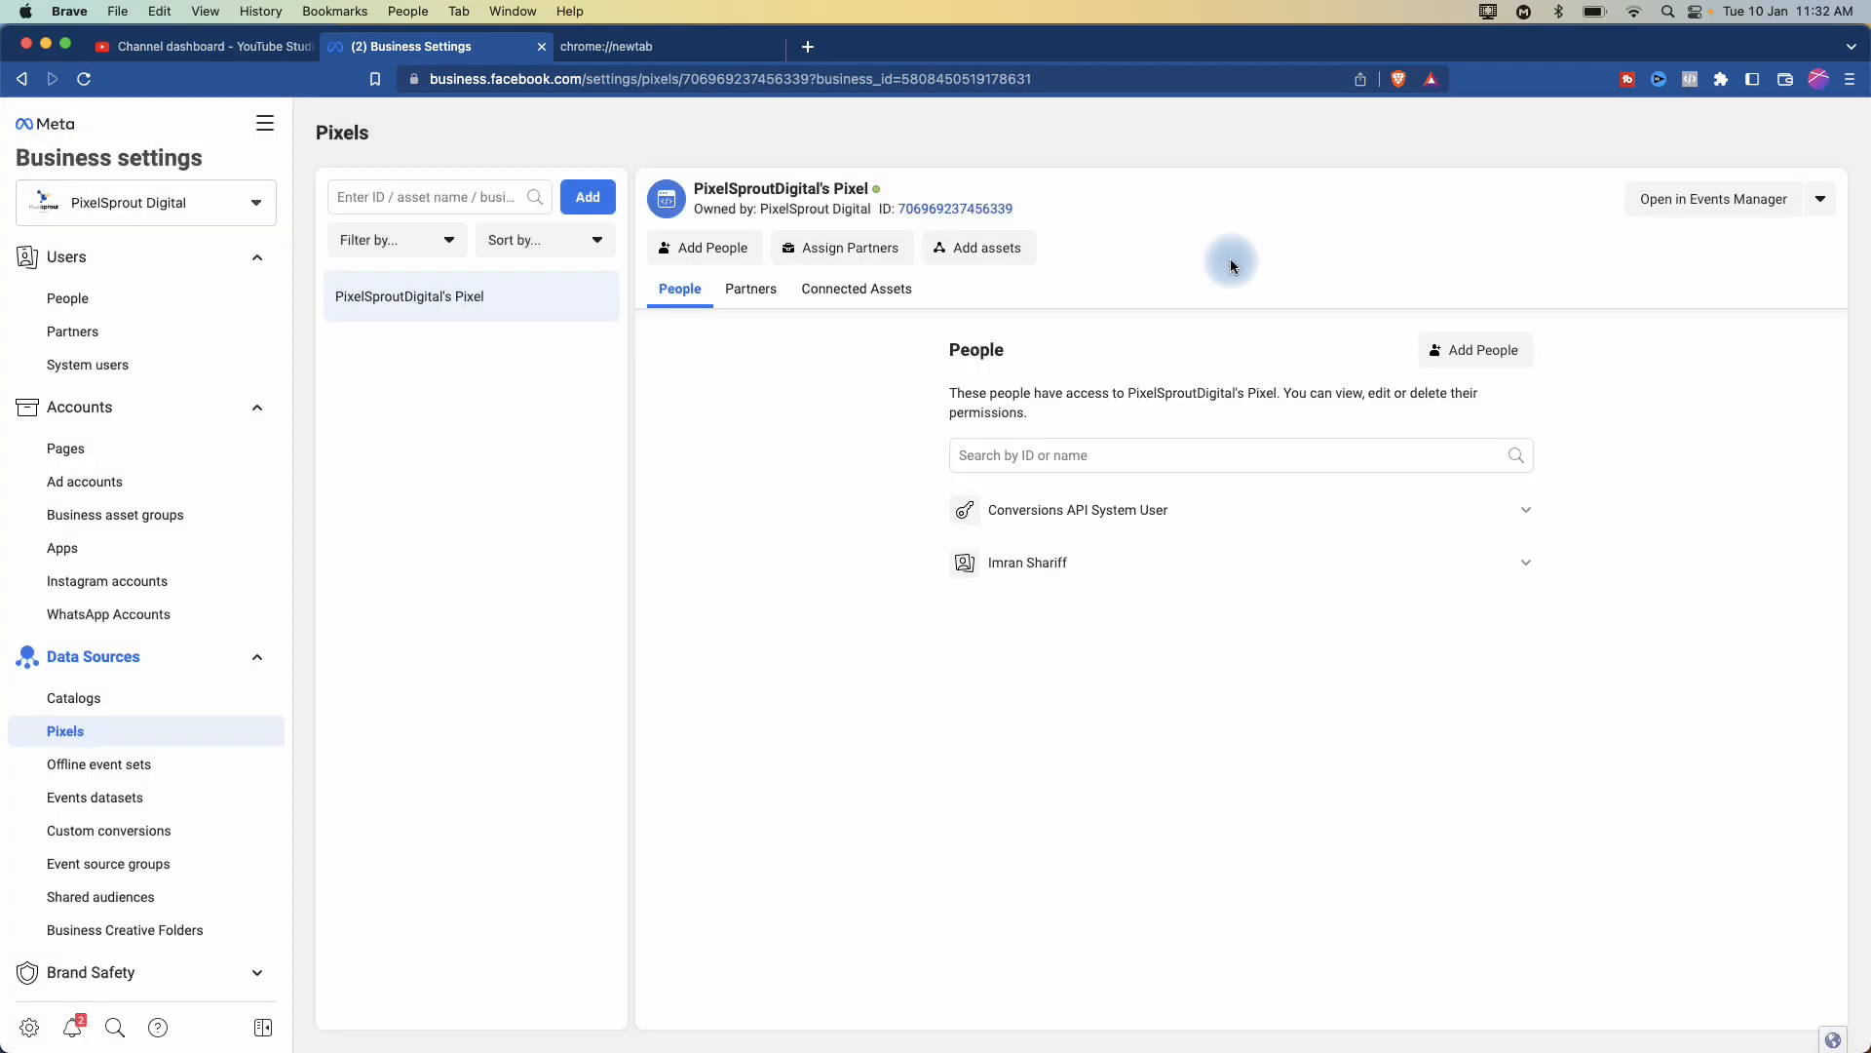
- Add the Conversions API System User to the pixel with full Manage Pixel control
click(708, 249)
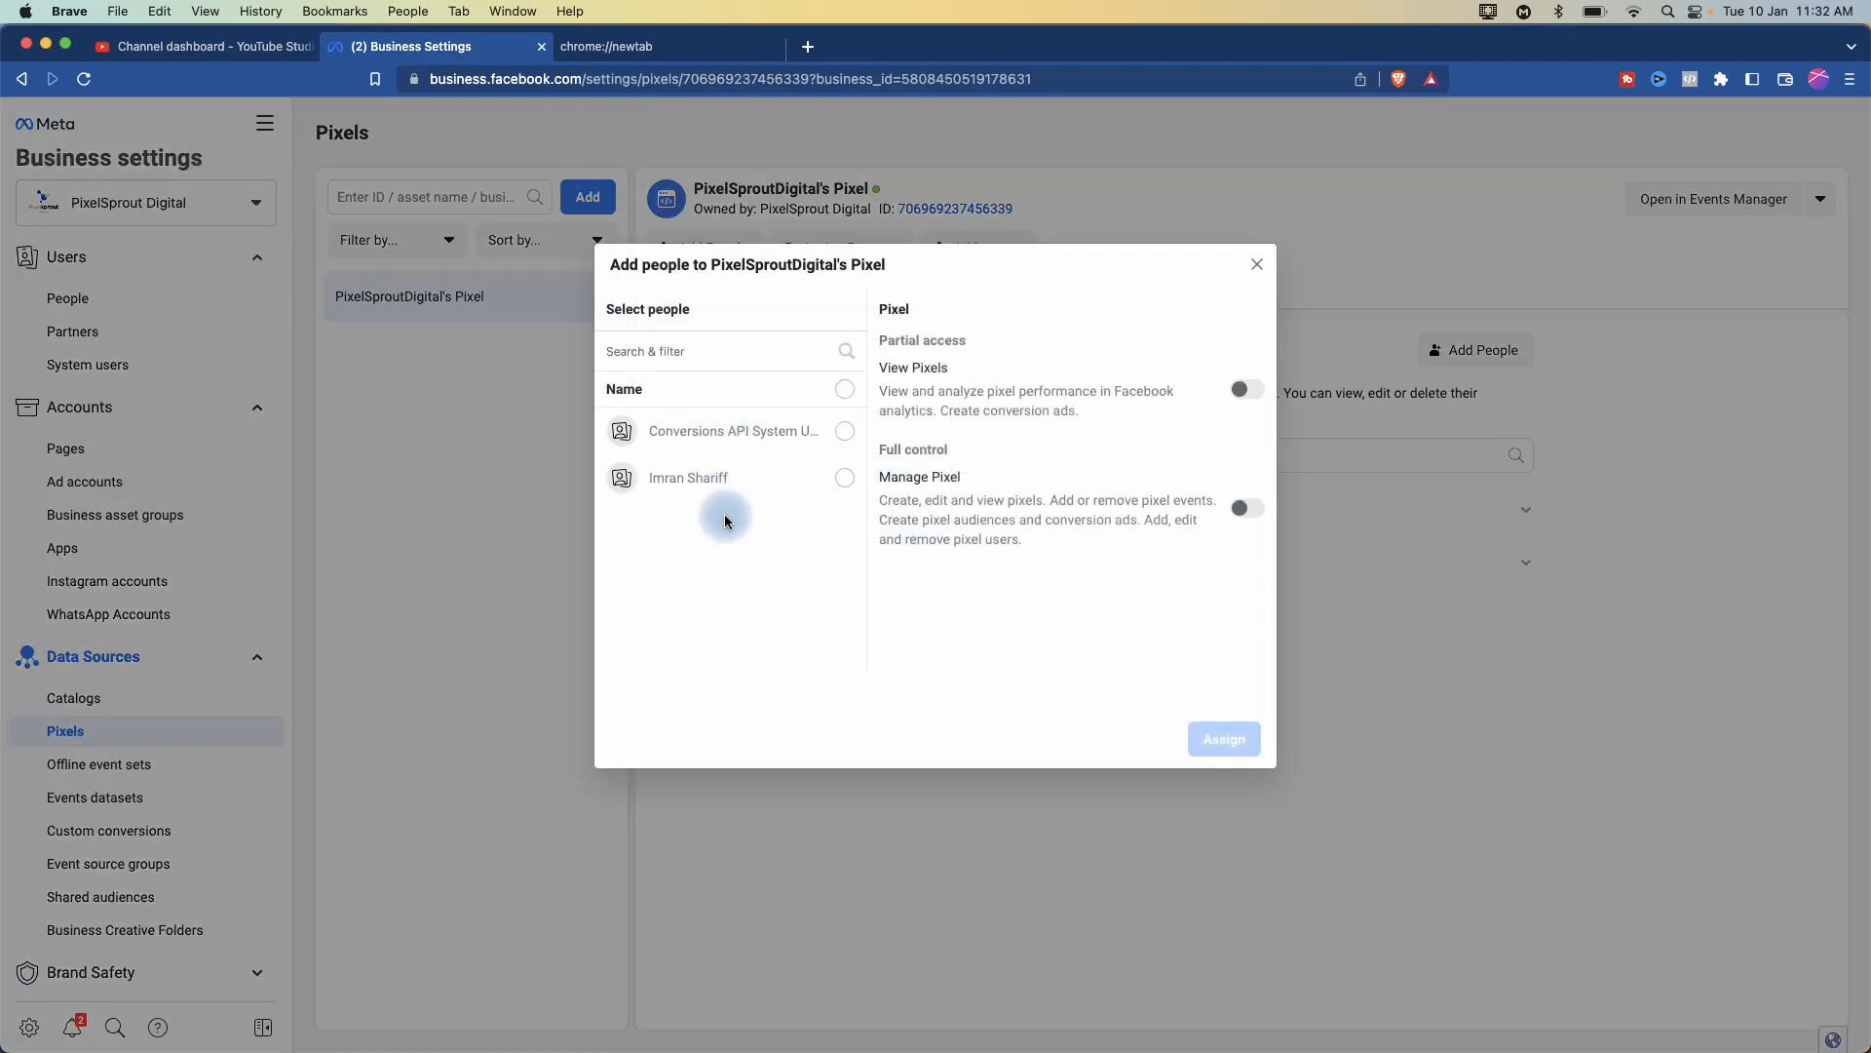
scroll(778, 435, up, 5)
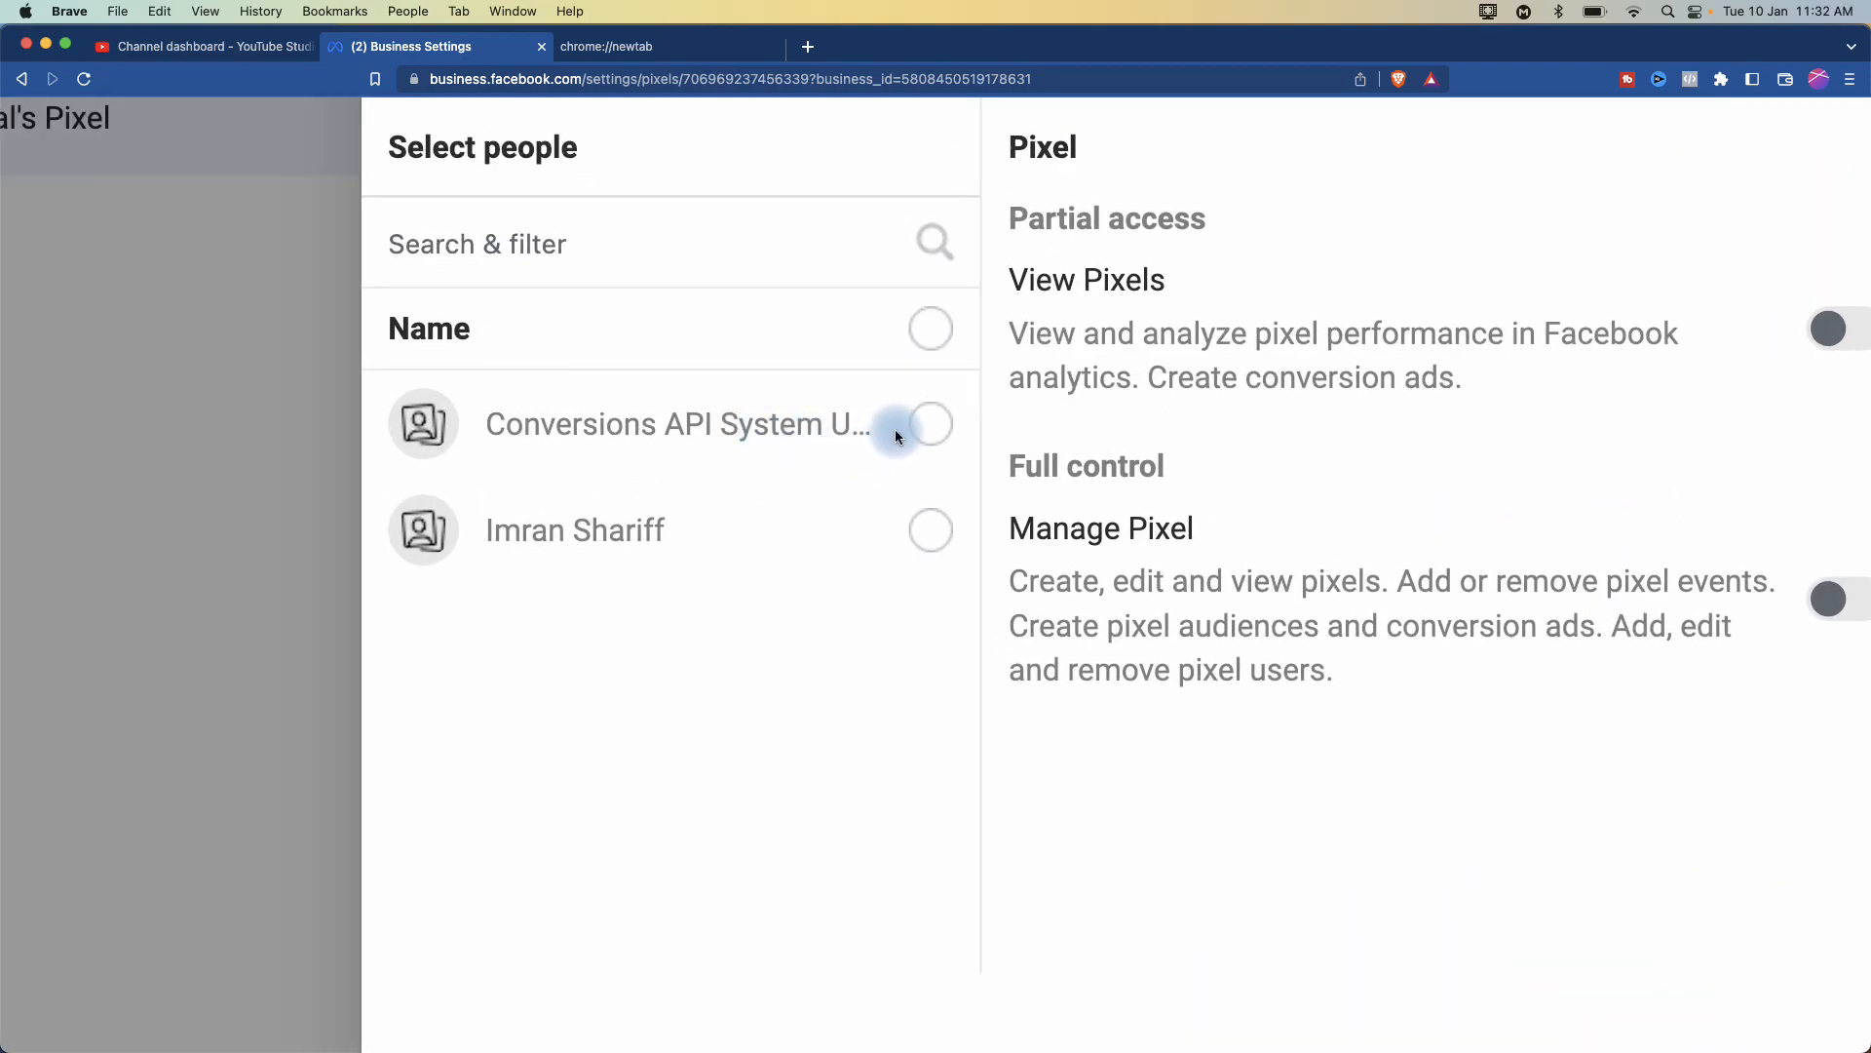
click(928, 431)
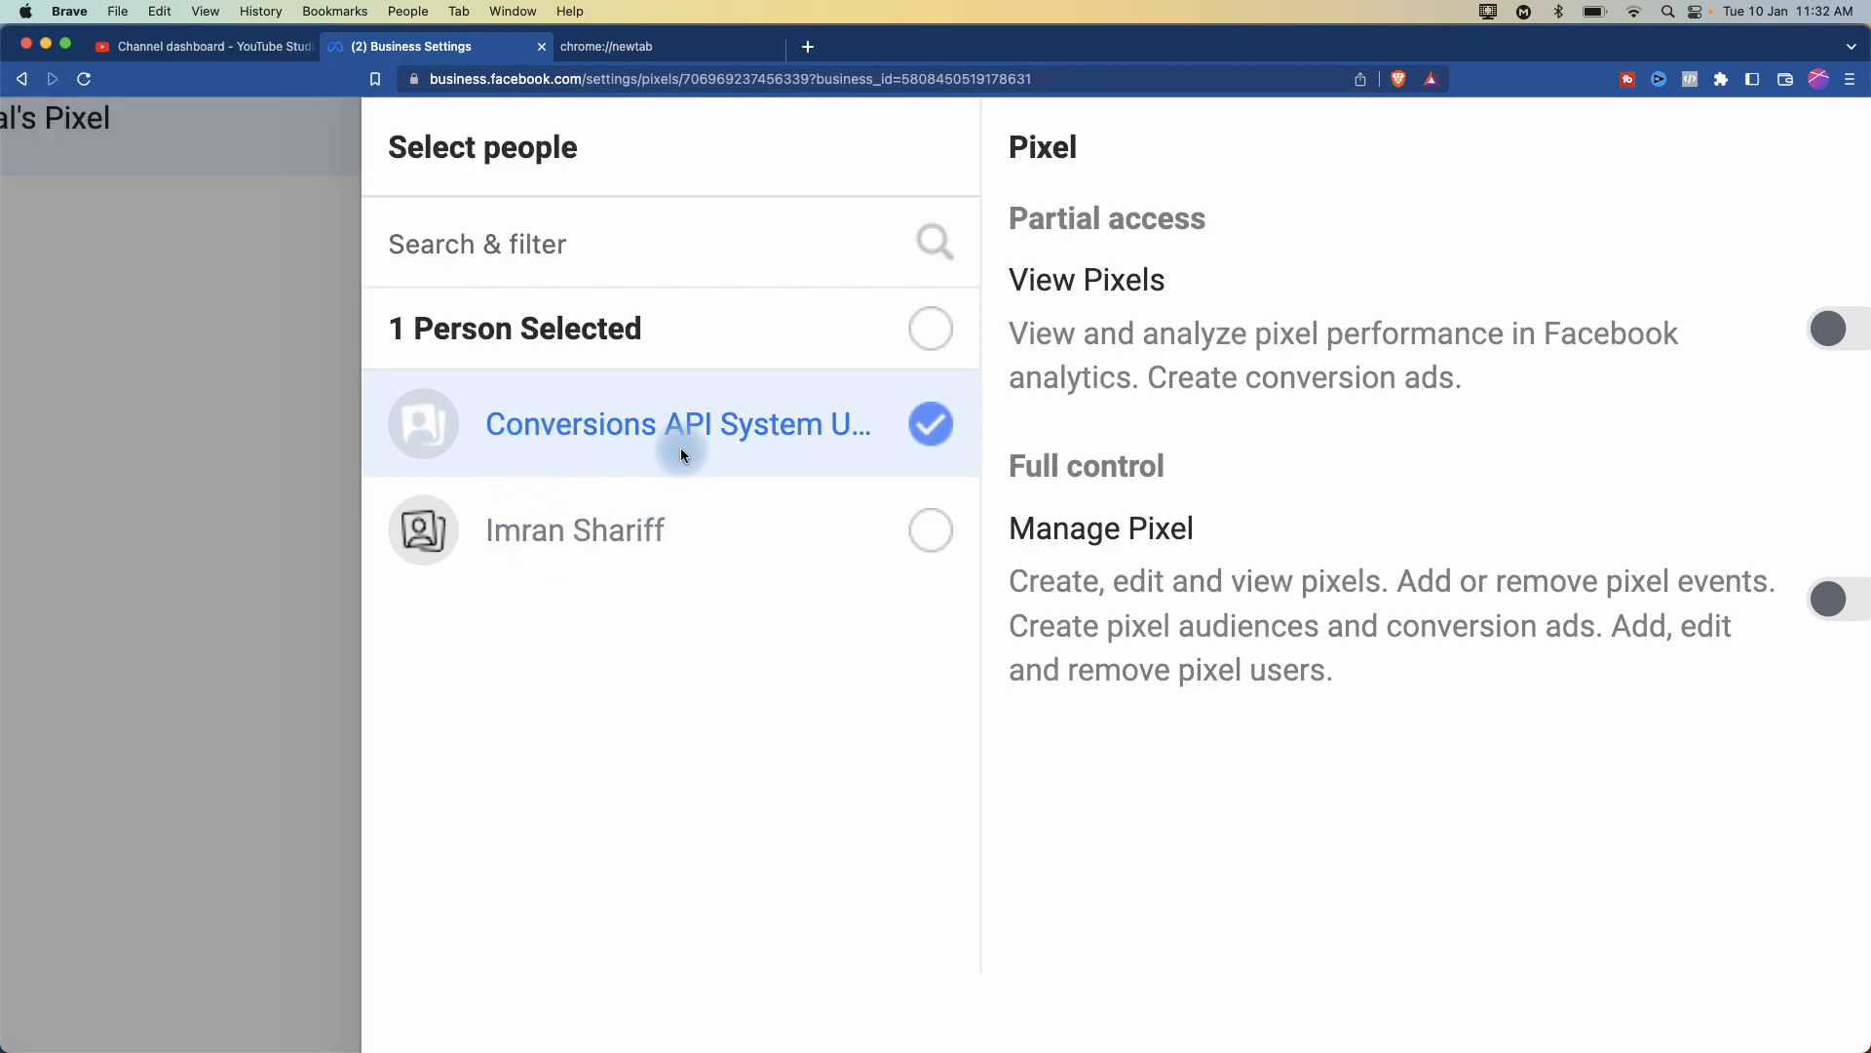
scroll(680, 448, right, 5)
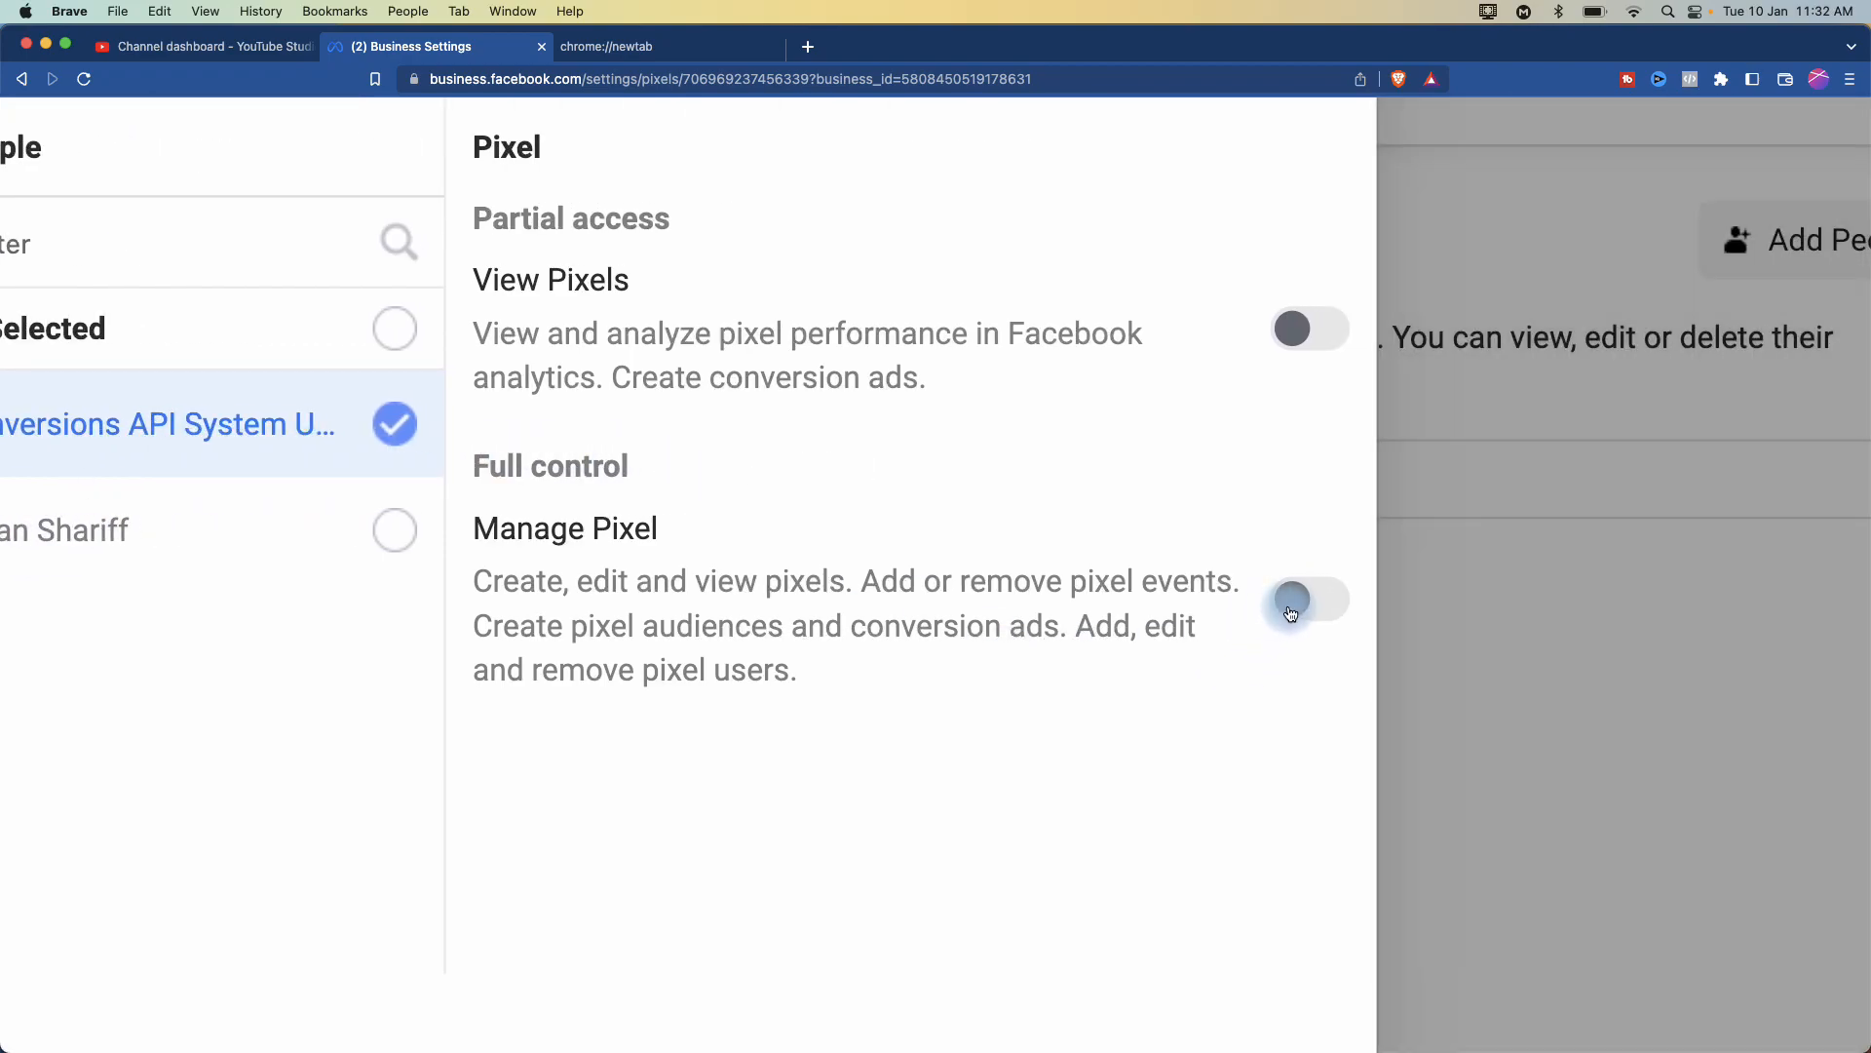
click(1288, 598)
scroll(1159, 653, down, 2)
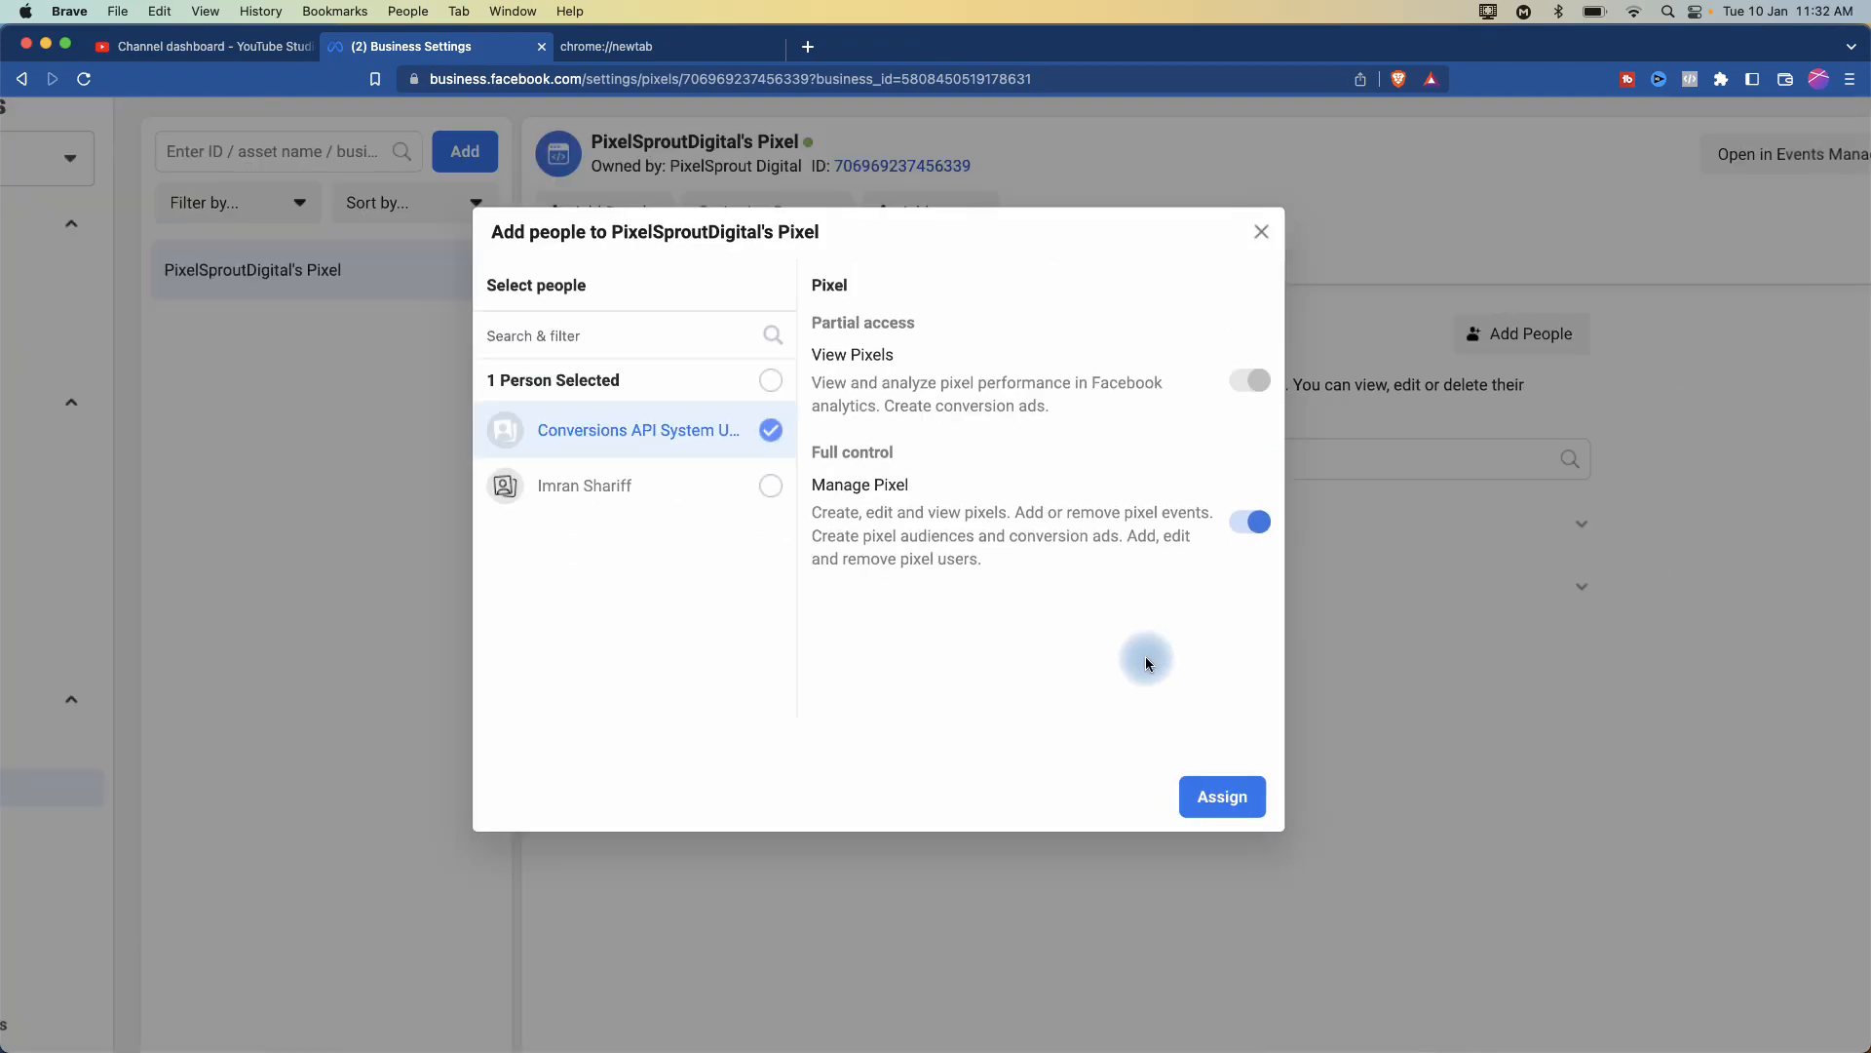
click(1268, 1009)
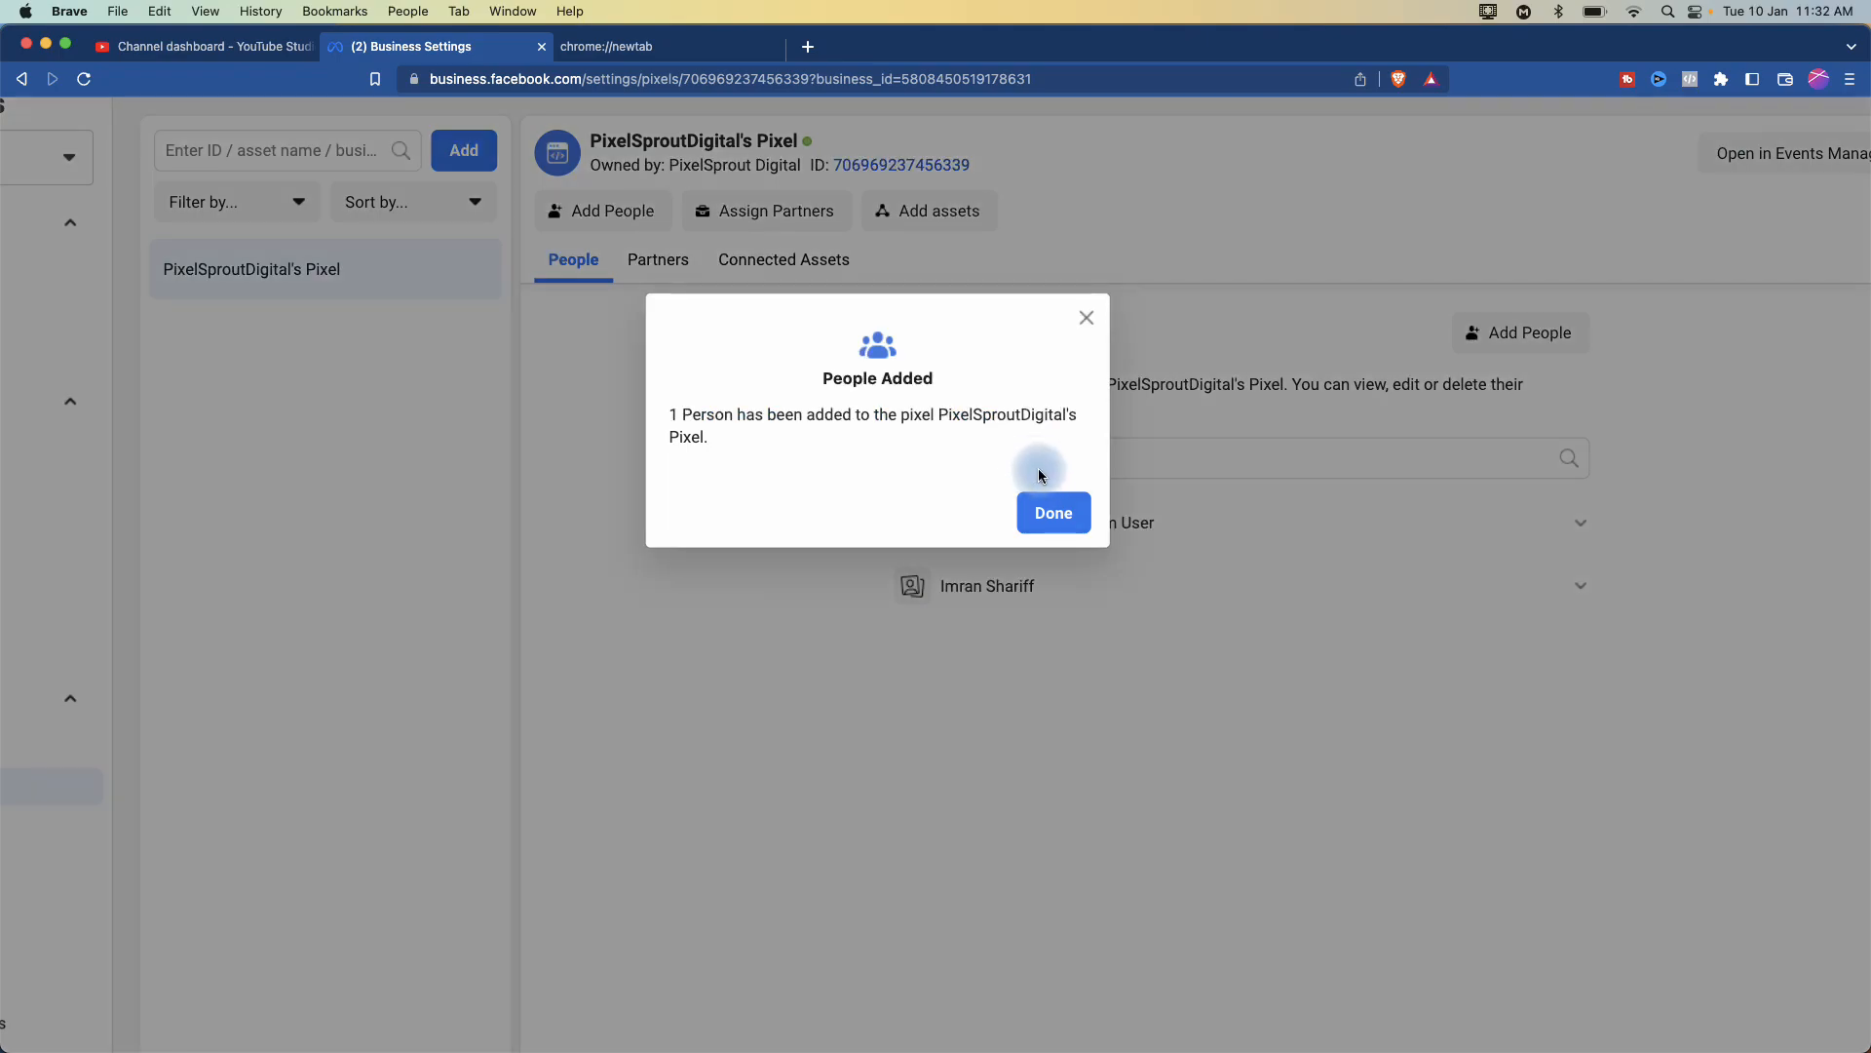
click(1045, 511)
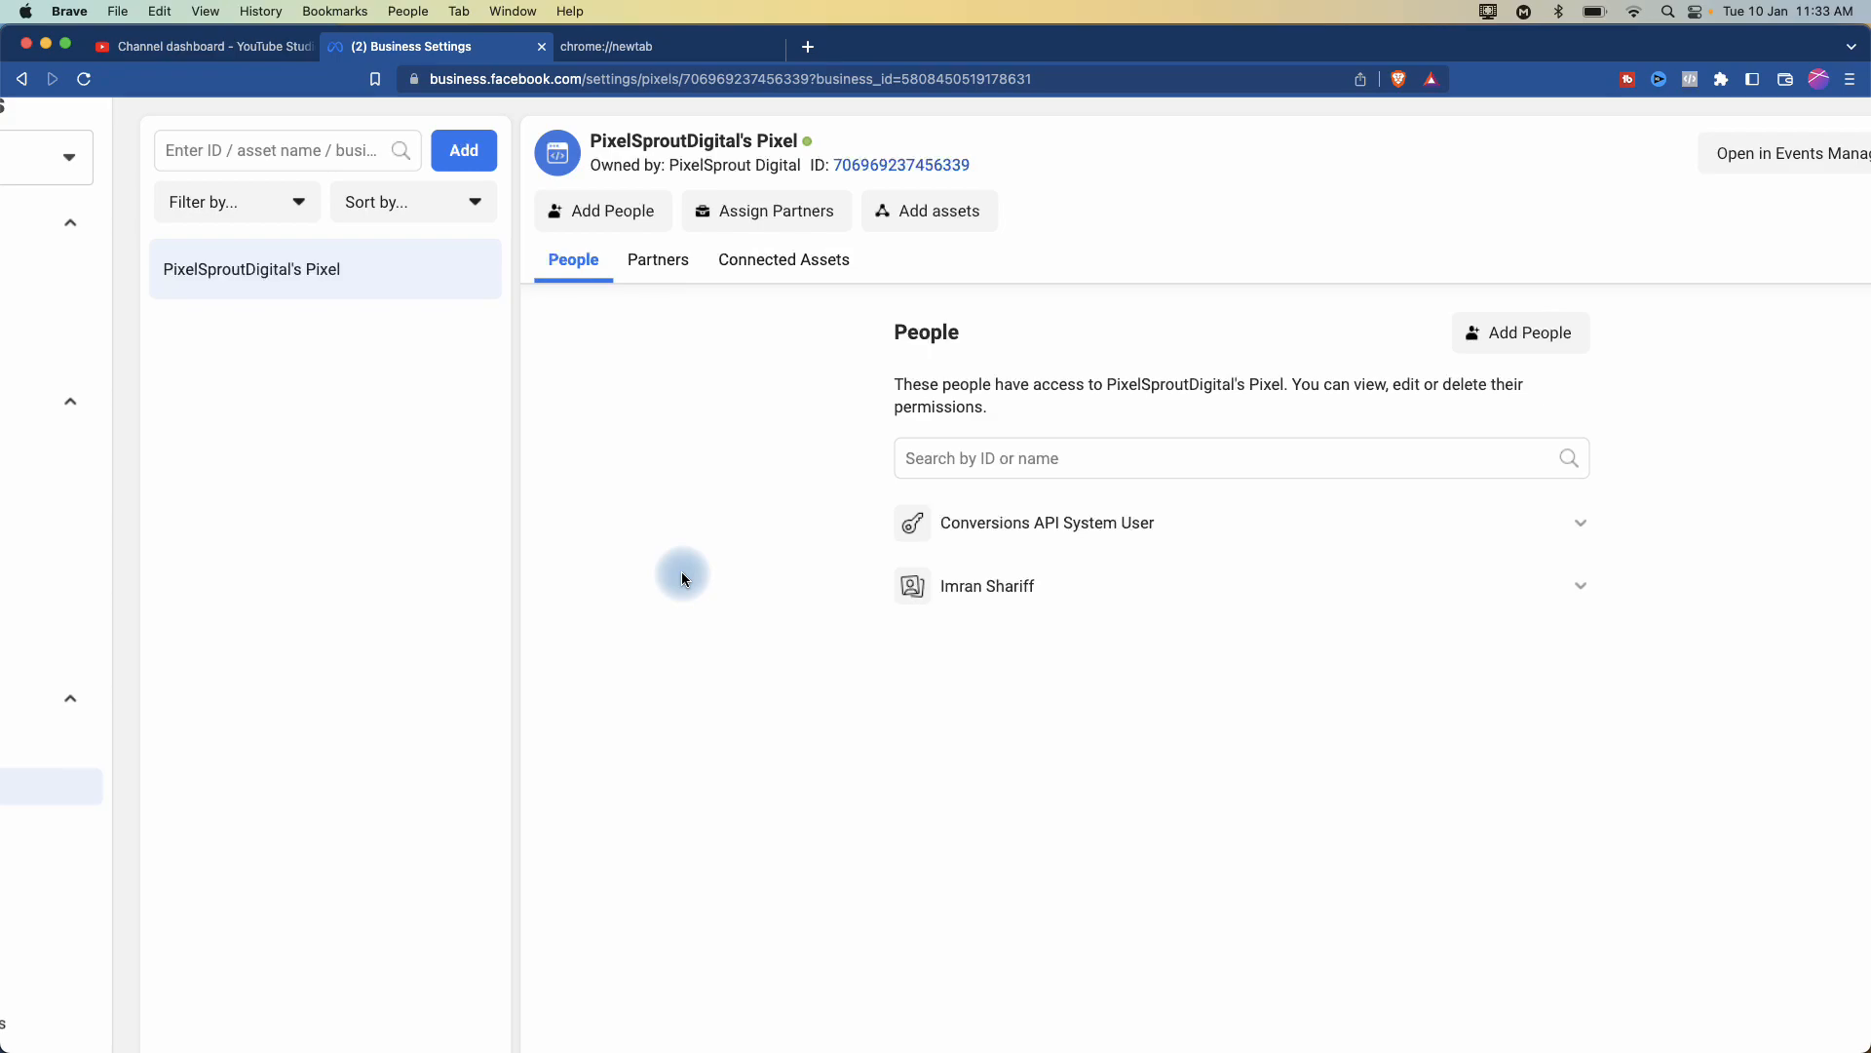
scroll(682, 574, up, 1)
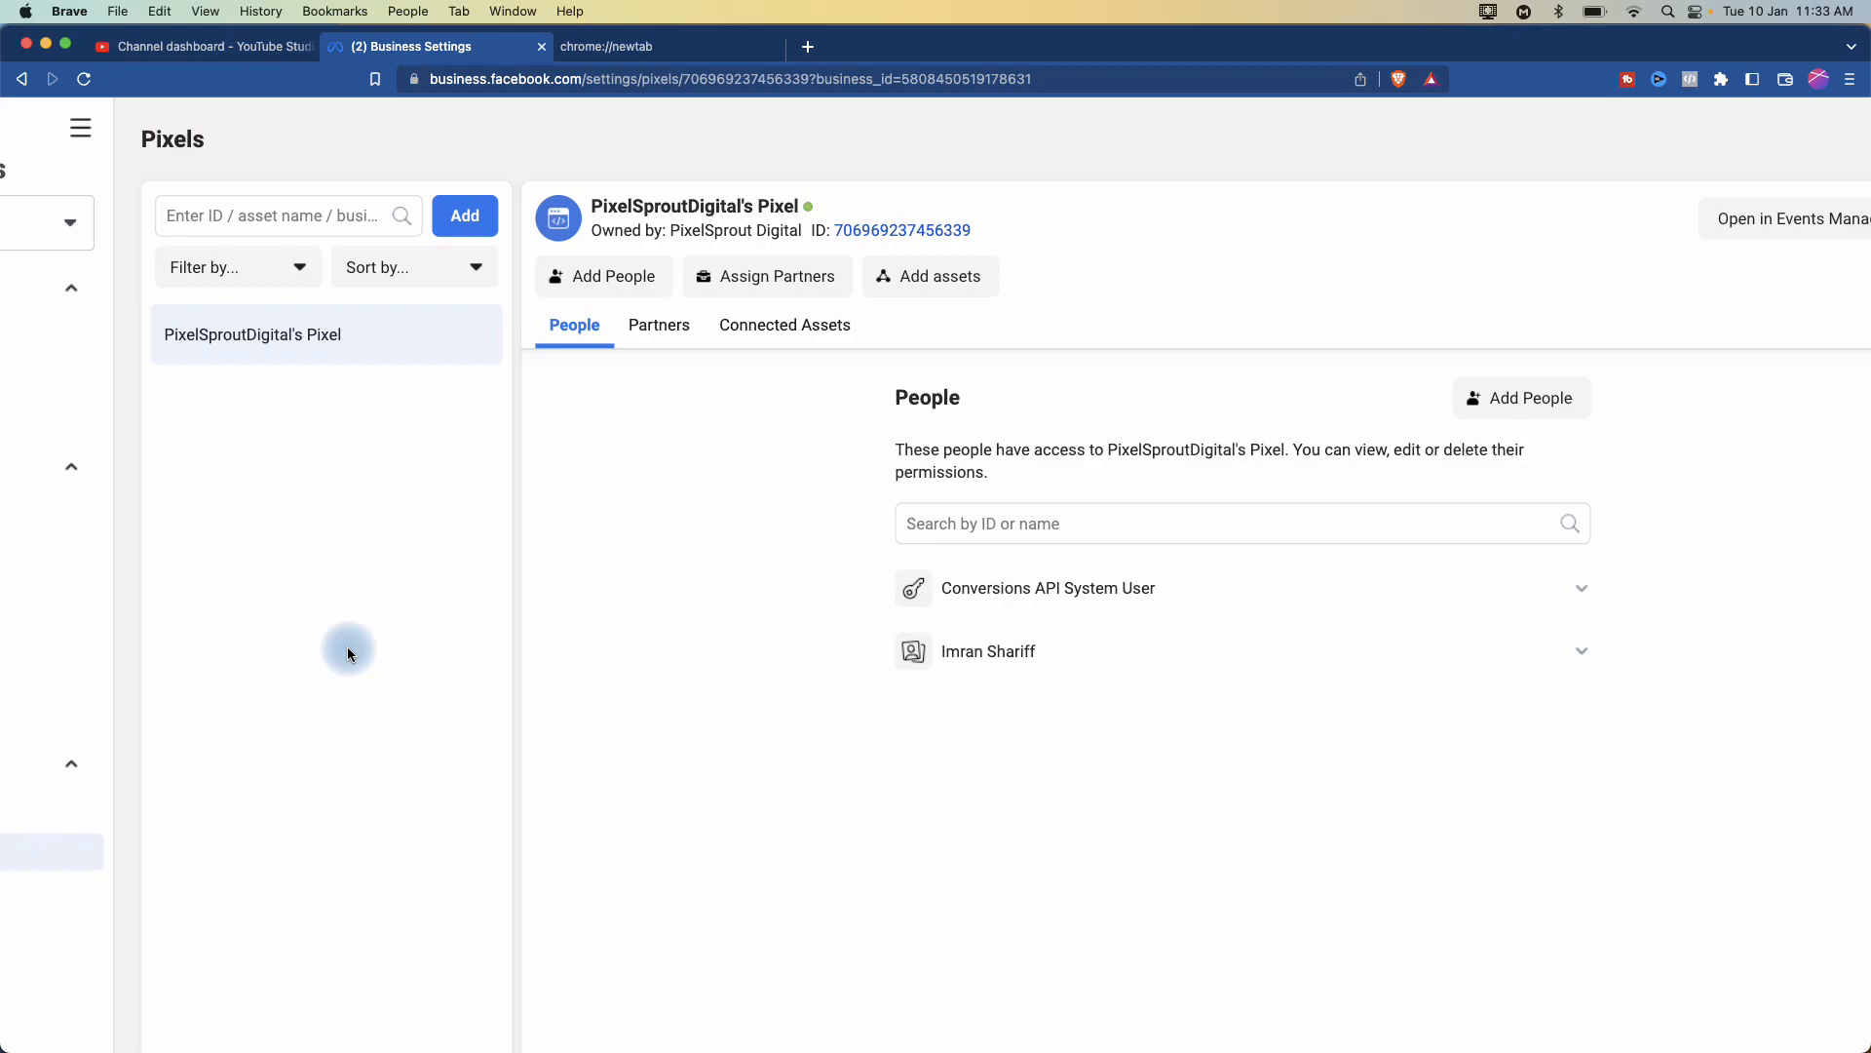
scroll(348, 648, left, 3)
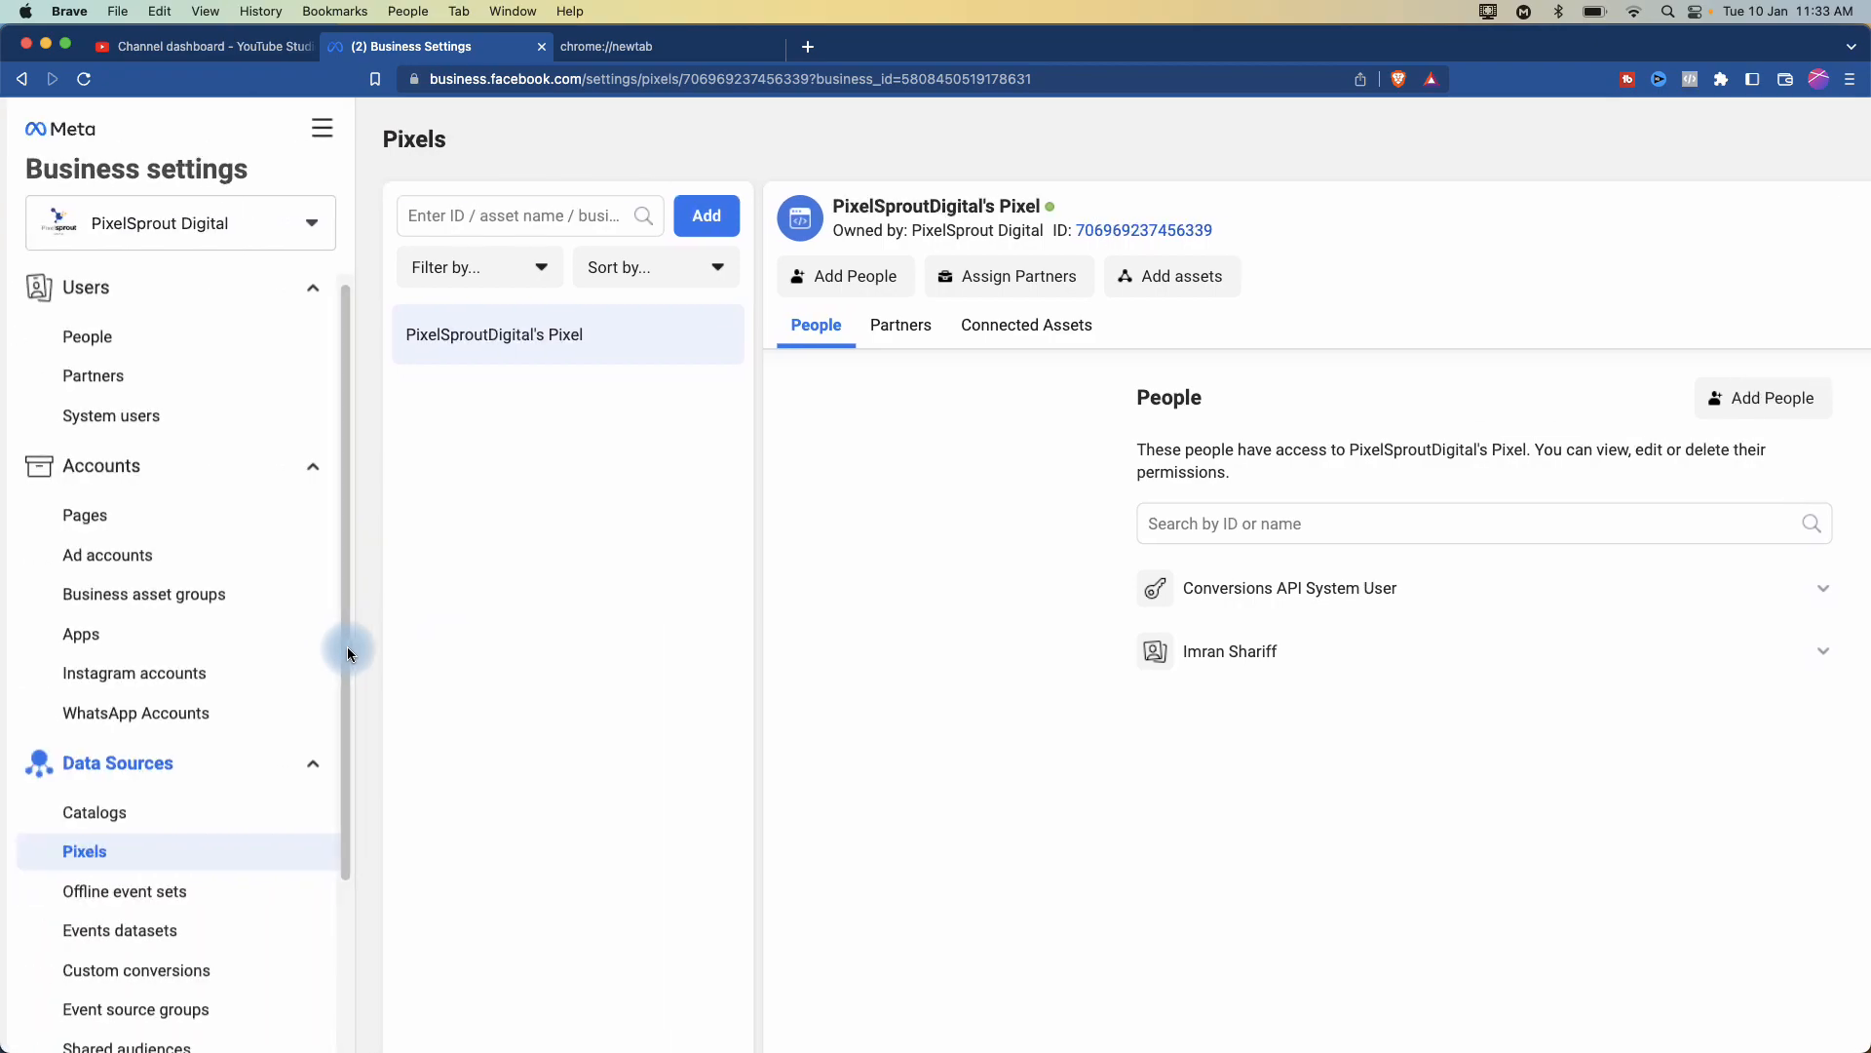
- Return to People and confirm the admin's assigned assets list PixelSproutDigital's Pixel
click(92, 338)
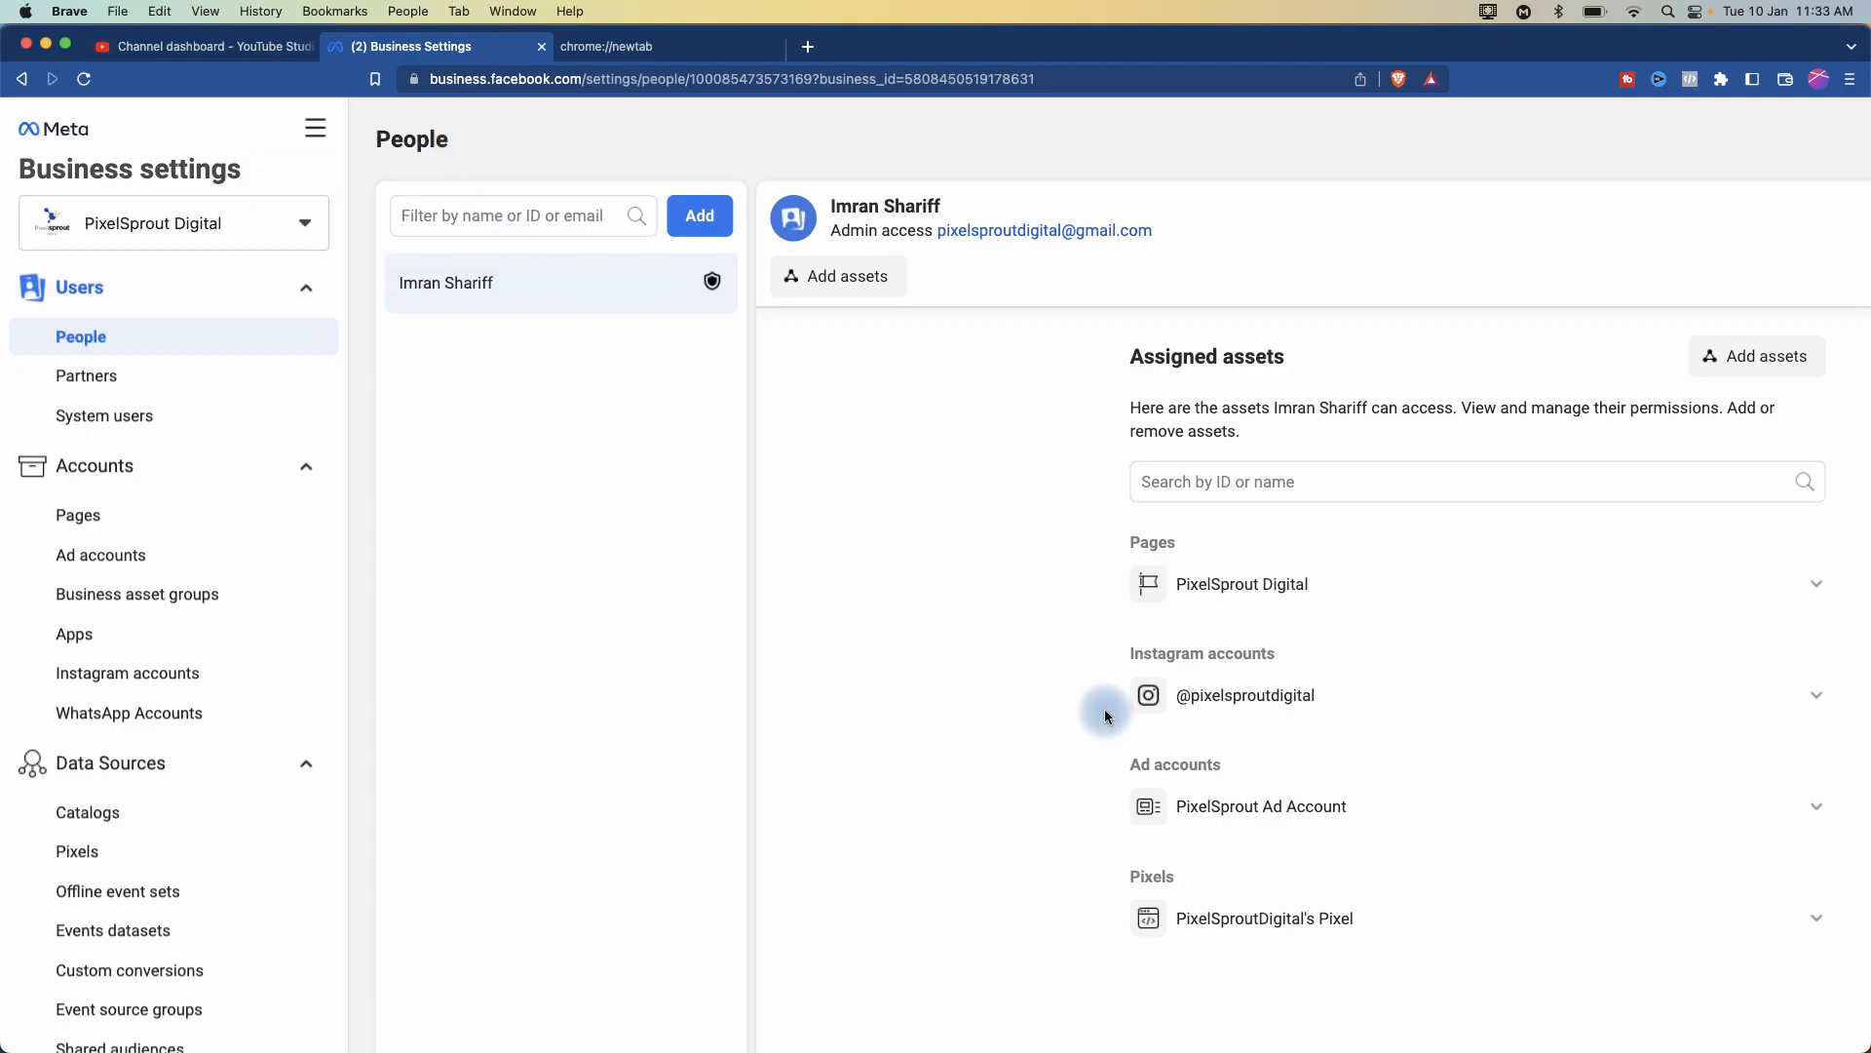
scroll(1106, 710, down, 1)
scroll(1106, 711, right, 3)
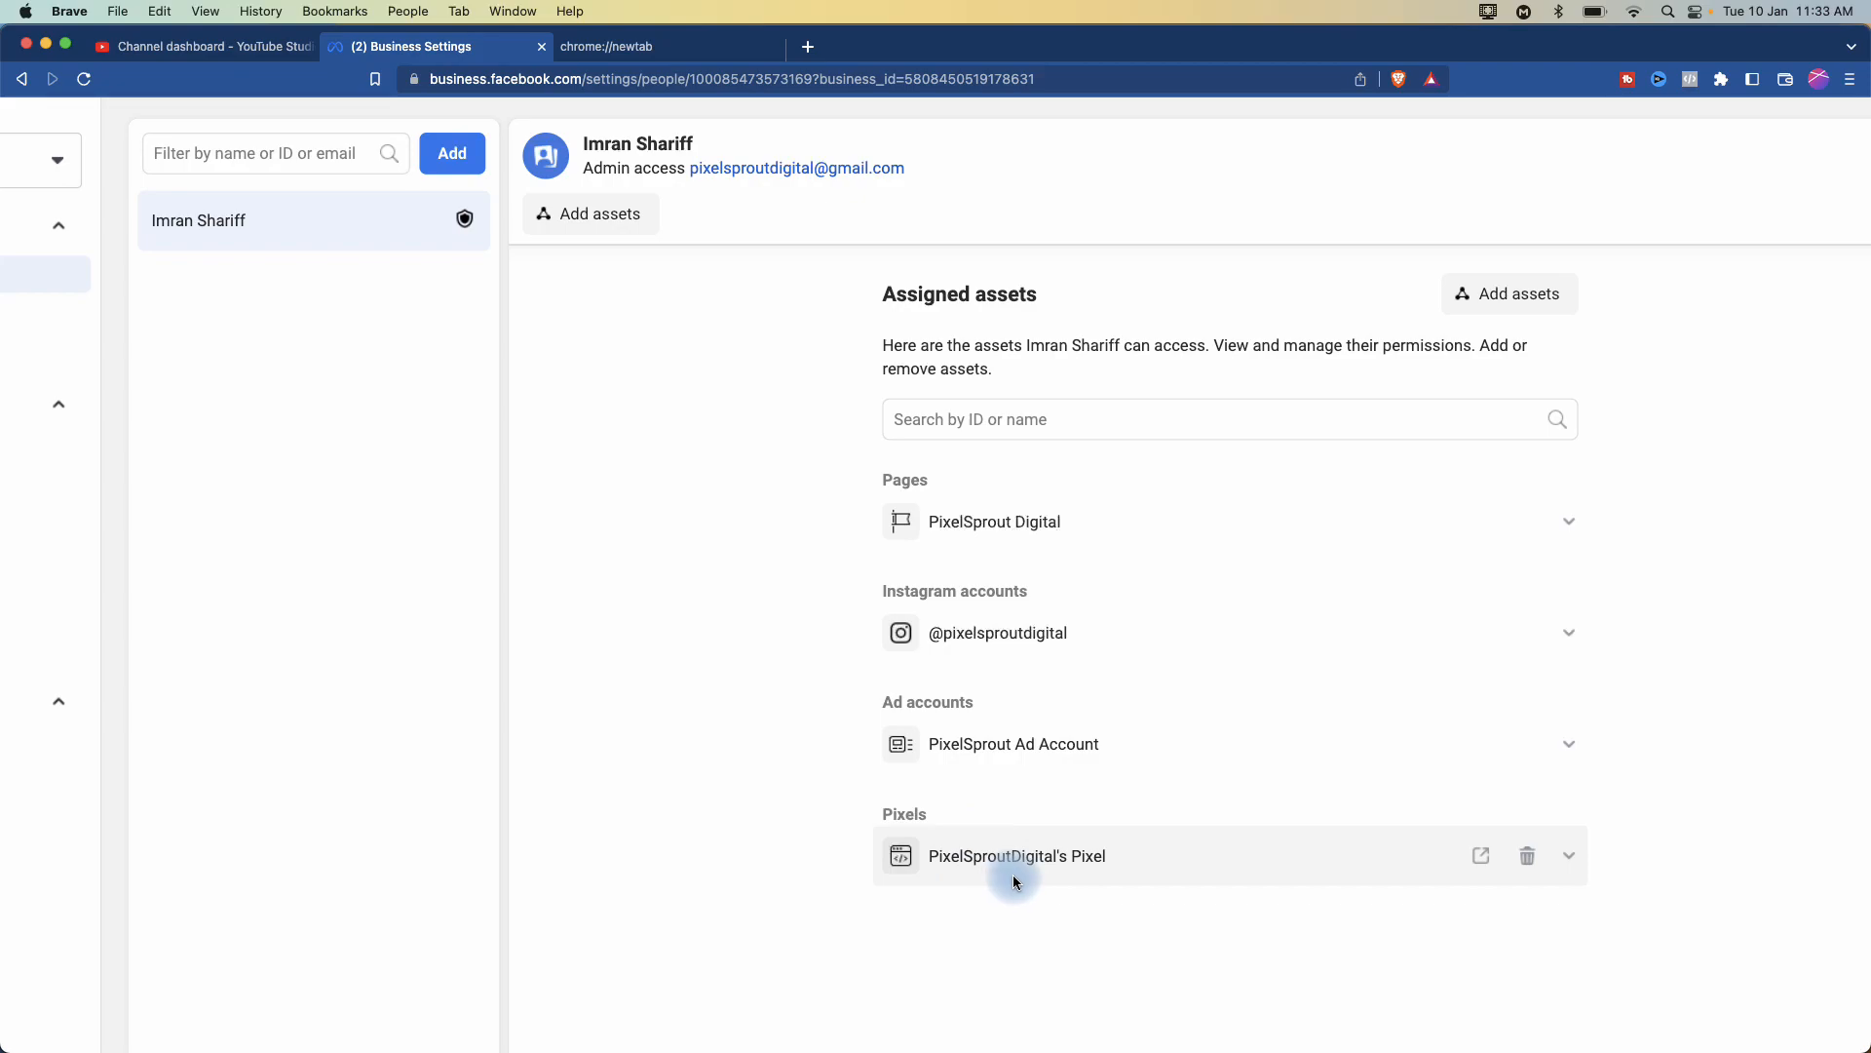
right_click(937, 673)
click(856, 760)
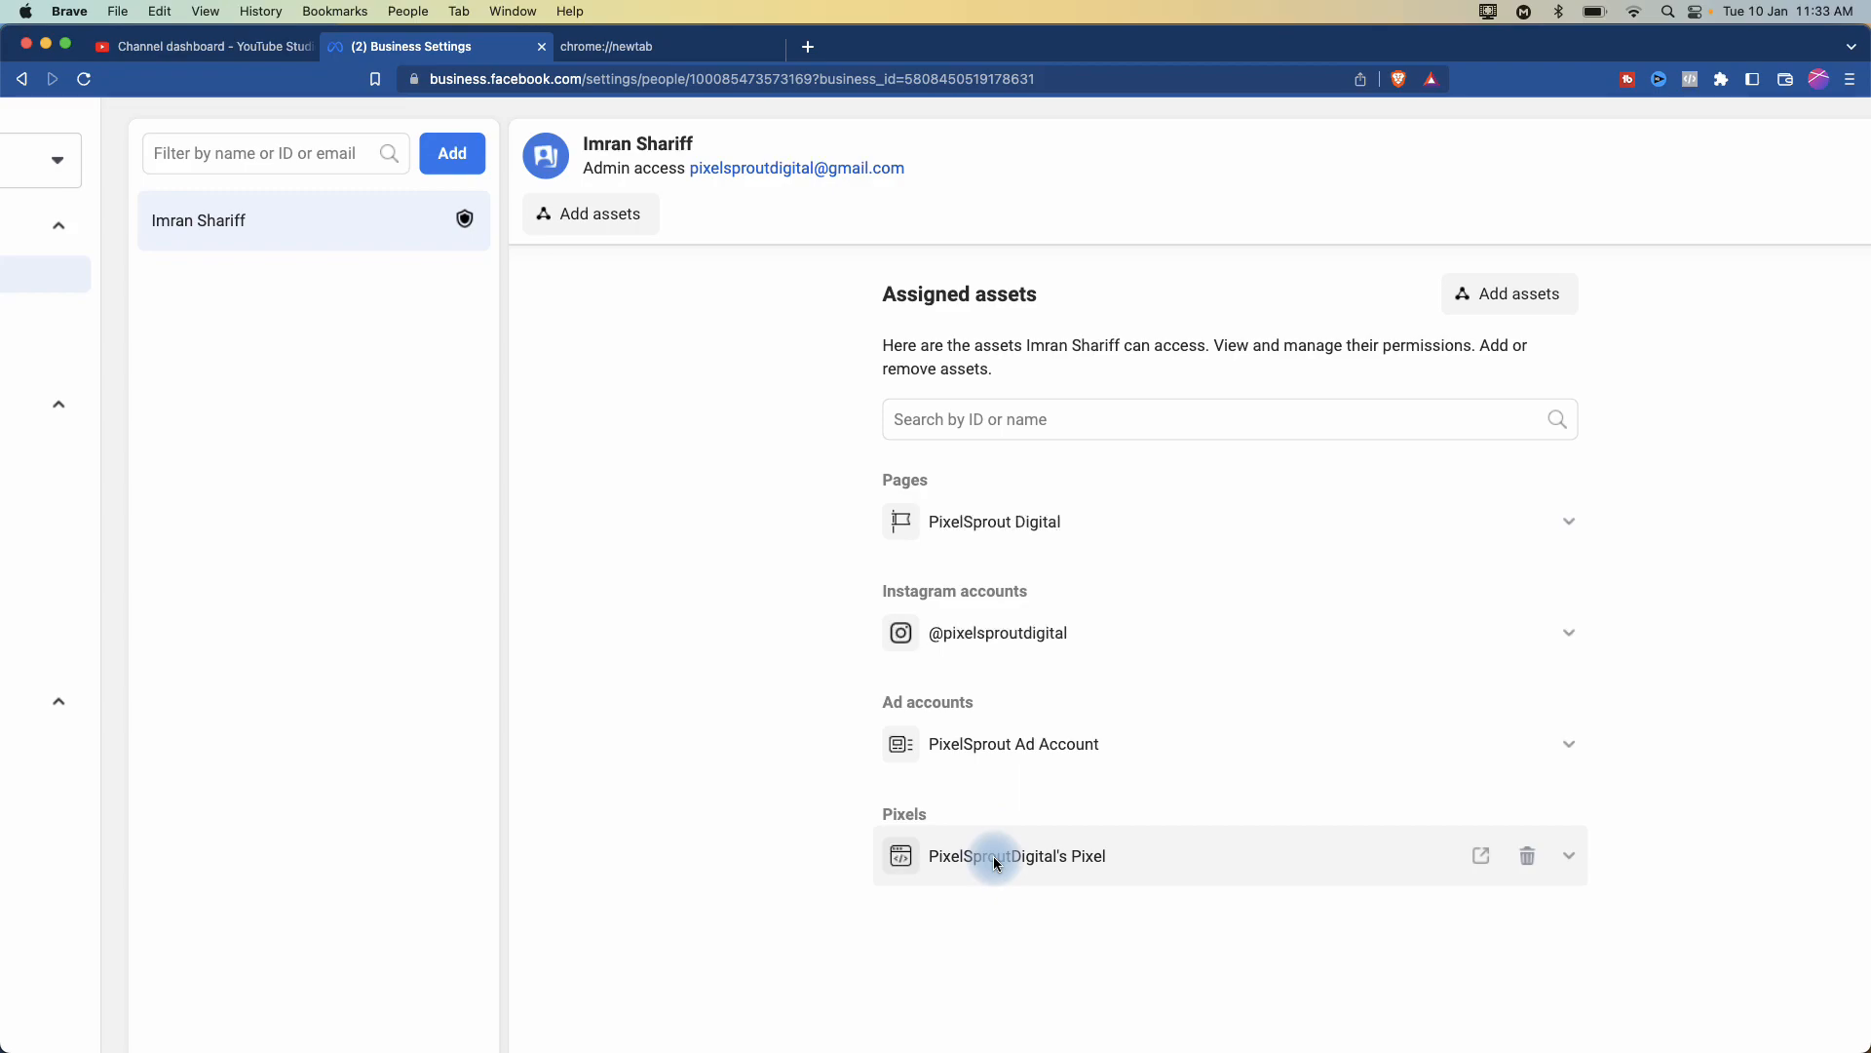
scroll(535, 558, left, 5)
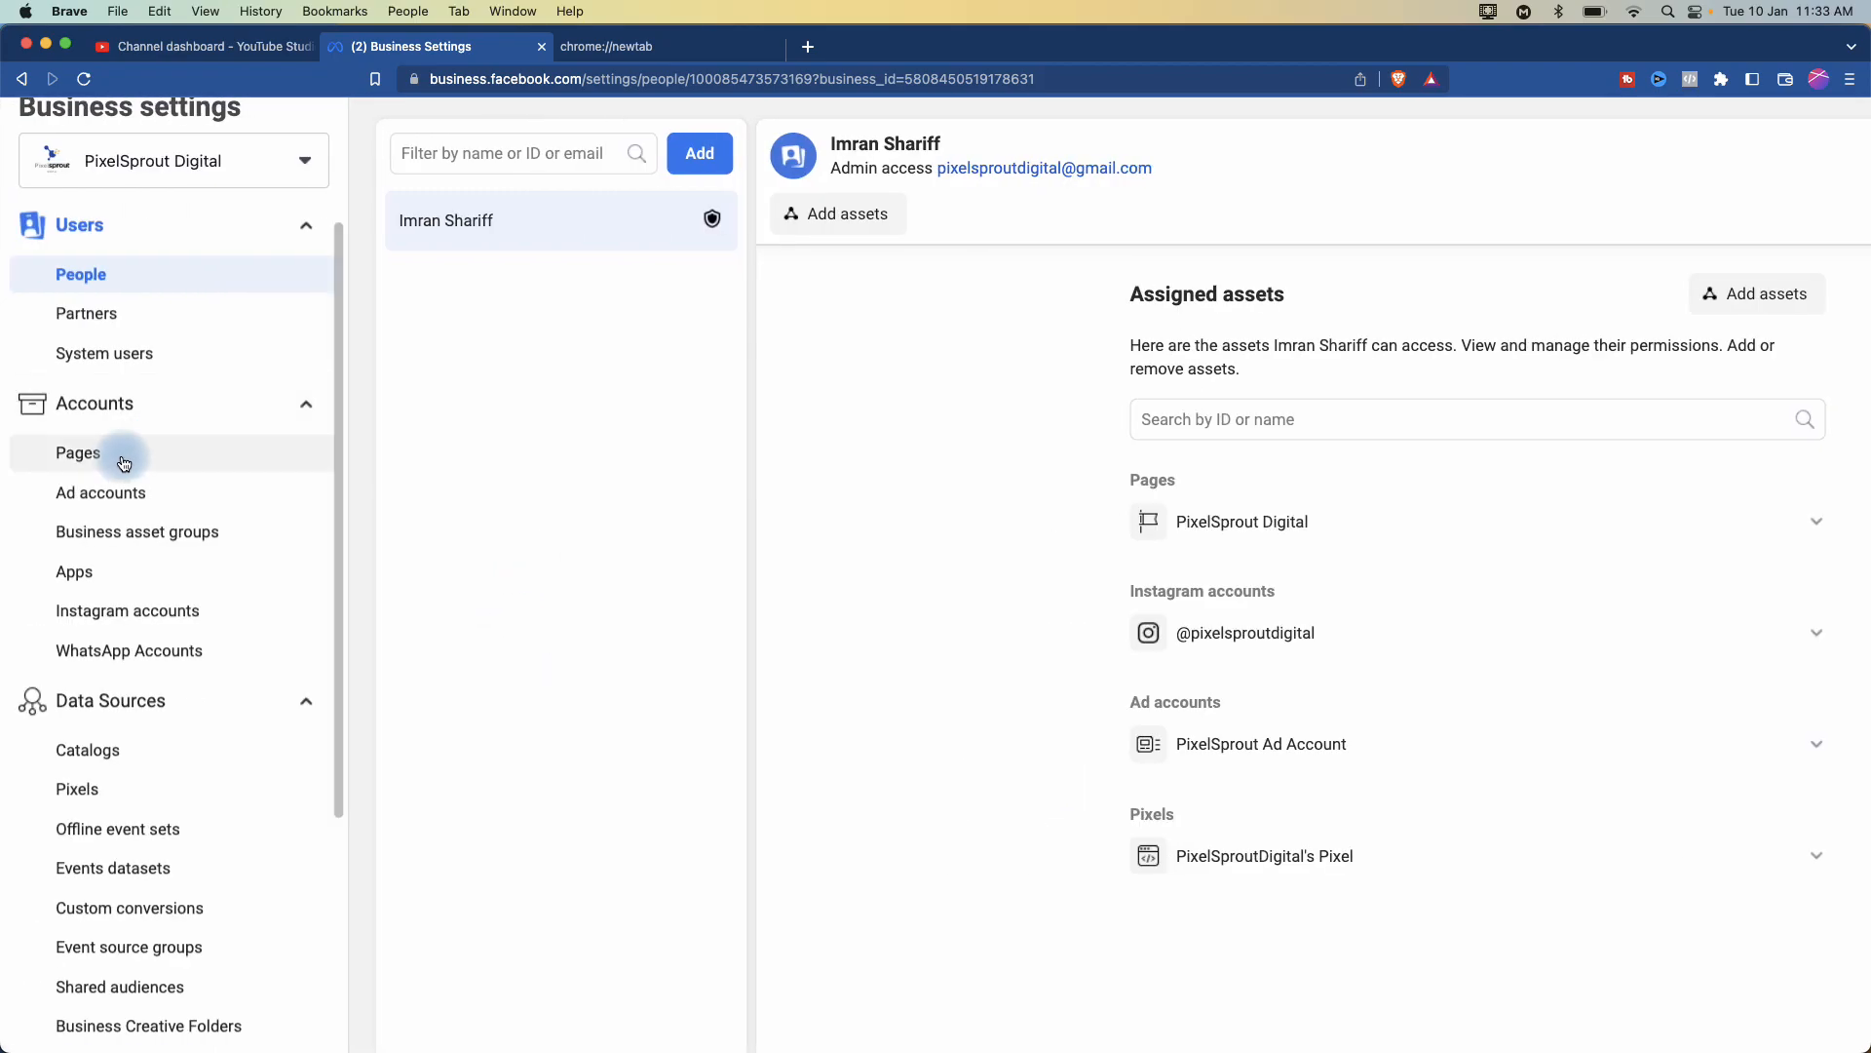
click(124, 462)
- Check who can access the PixelSprout Digital Page, then open the Ad accounts list
click(1094, 711)
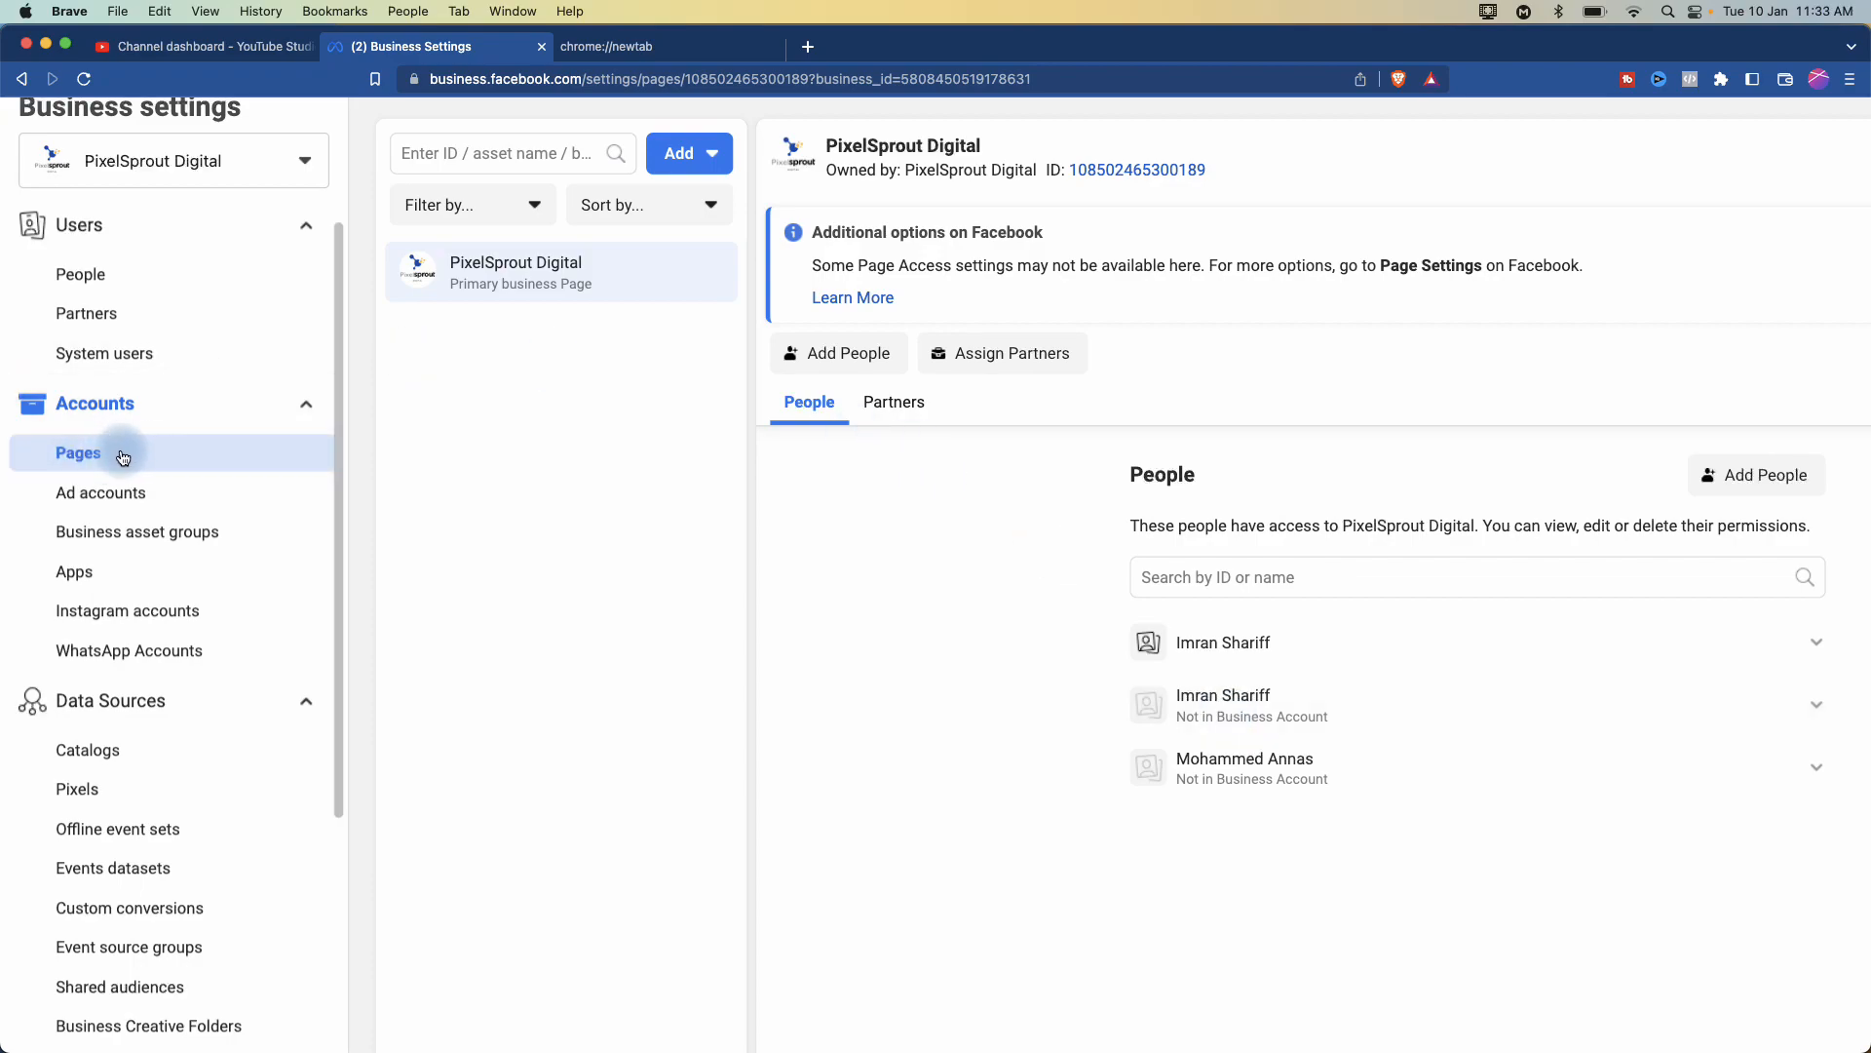
click(93, 492)
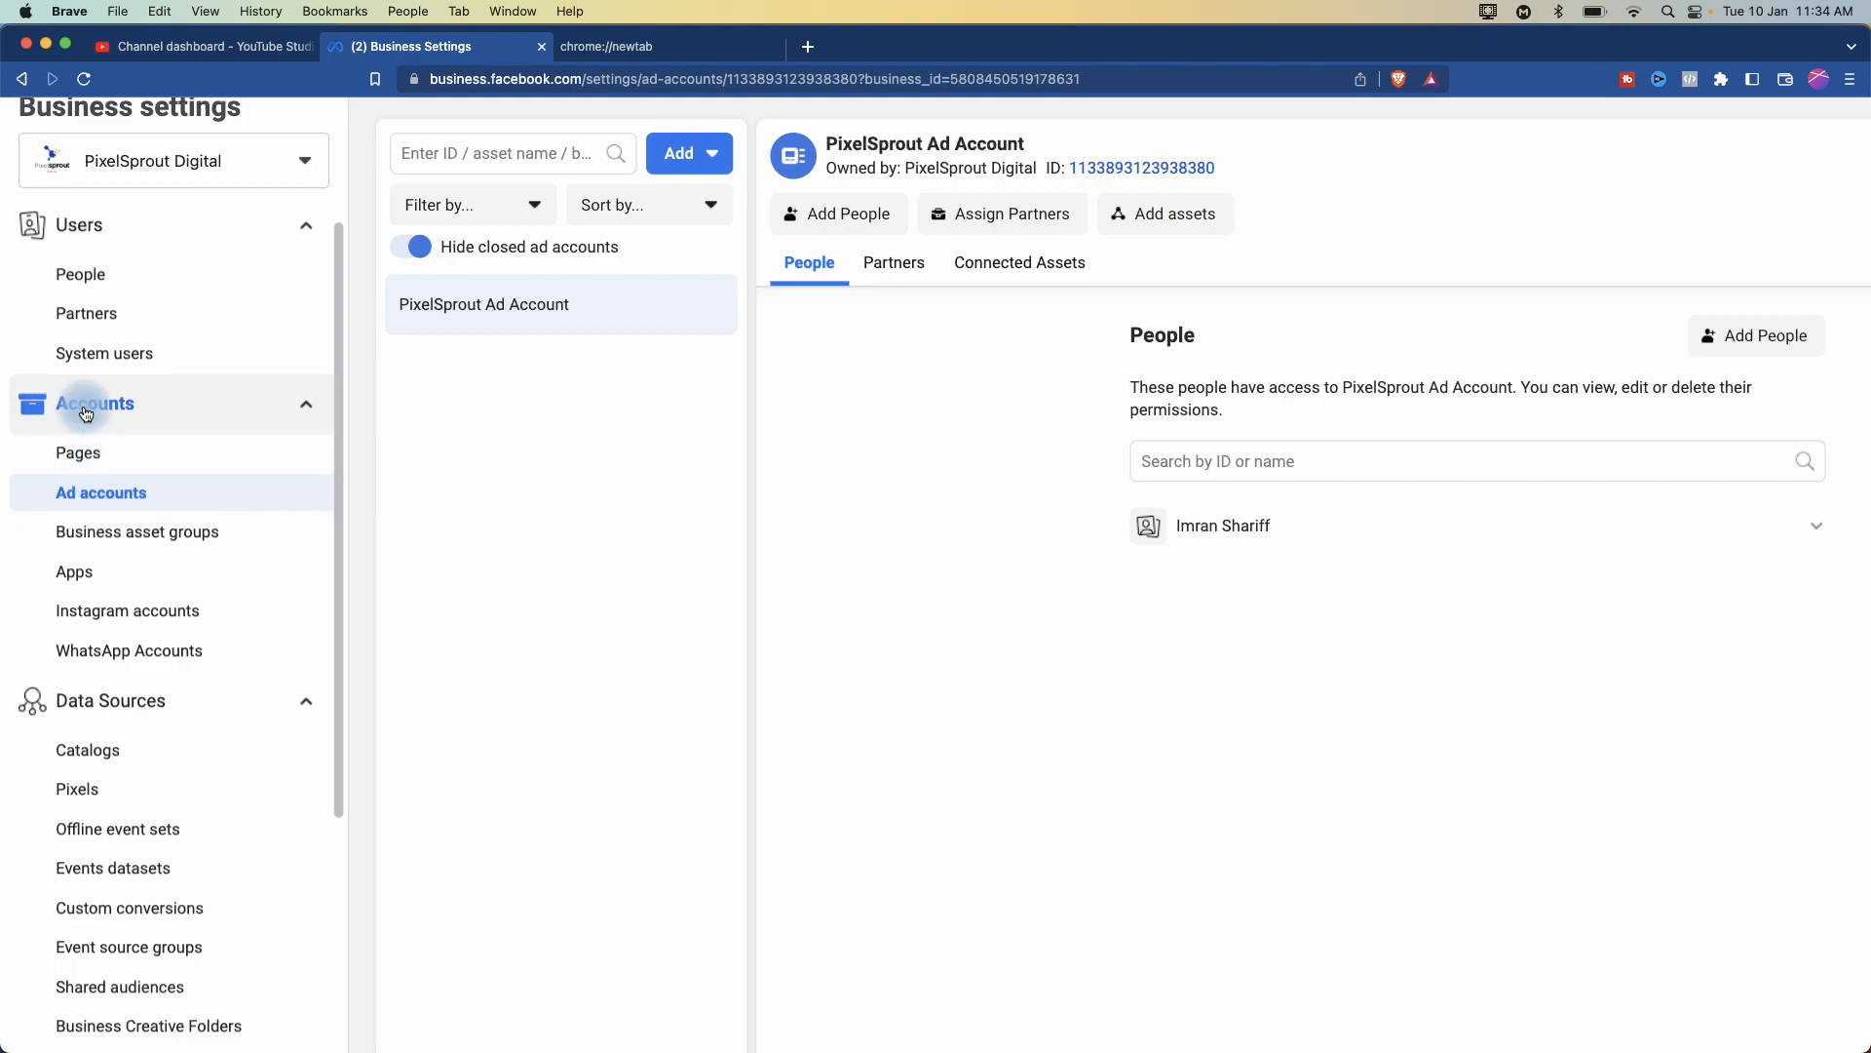
scroll(85, 415, up, 2)
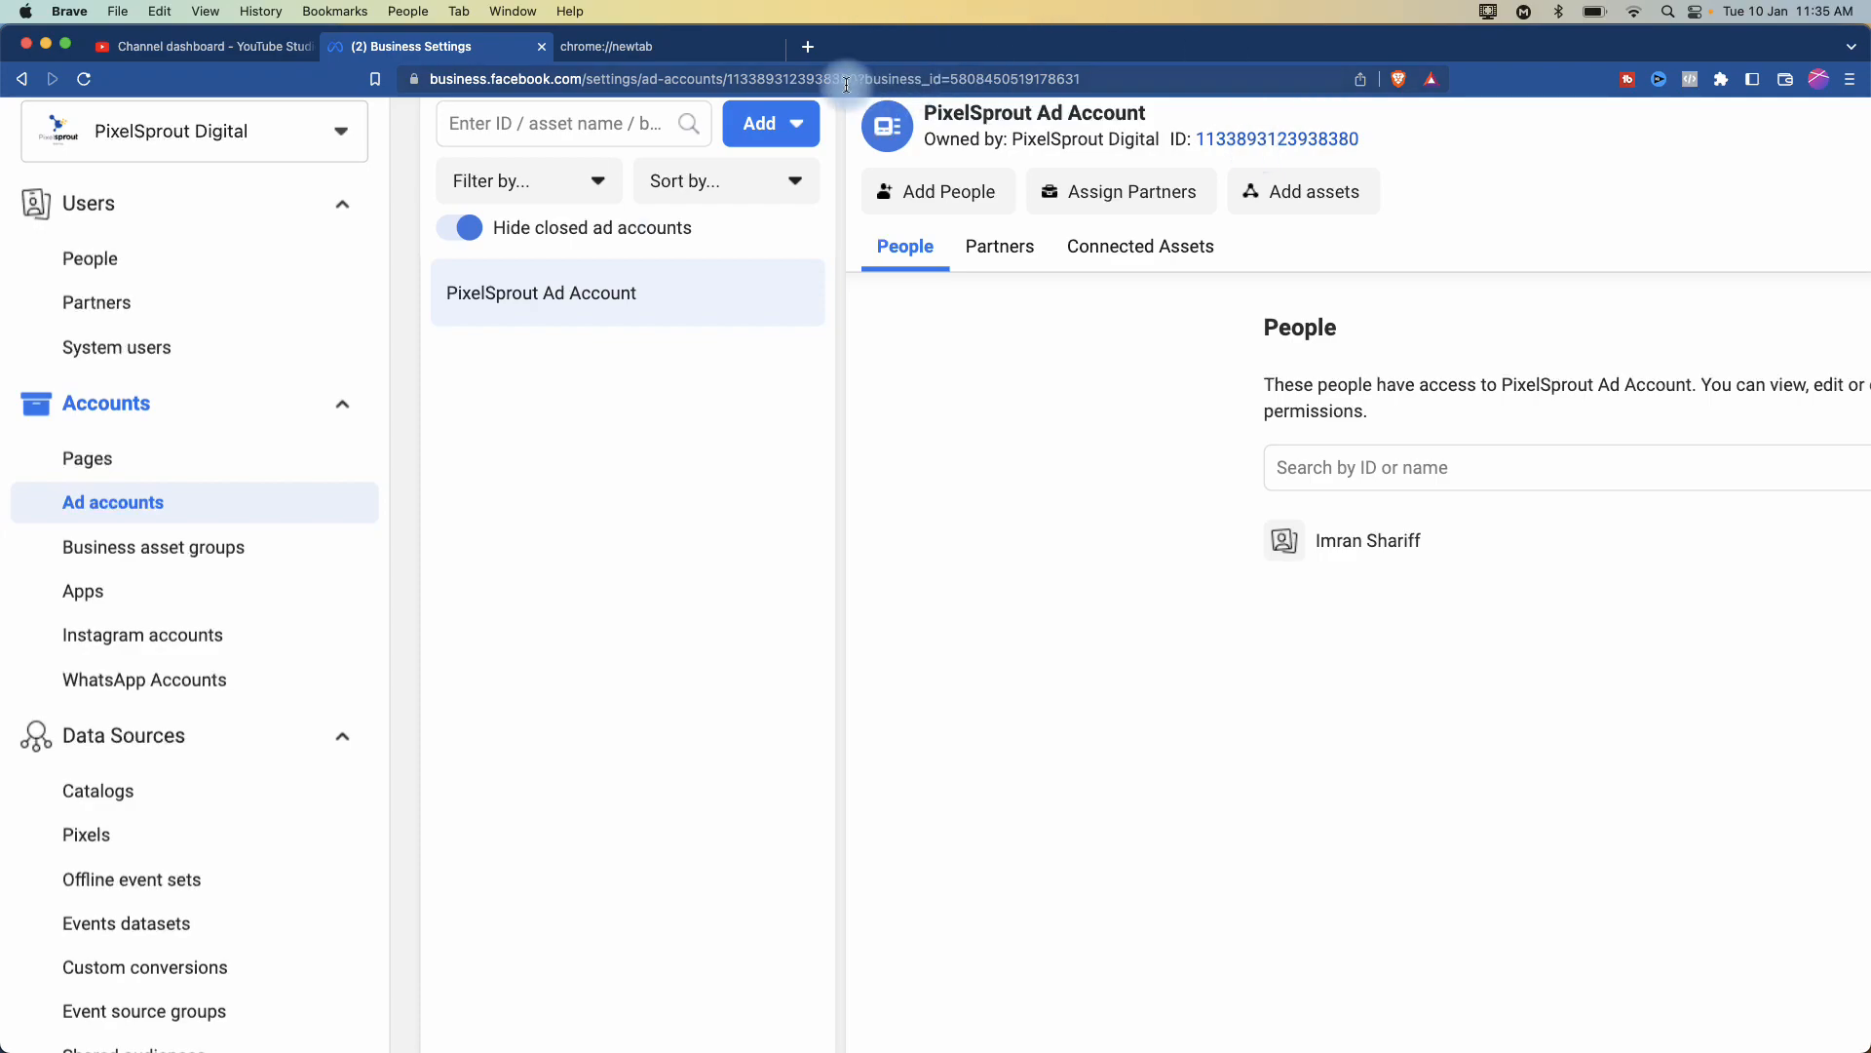
- Show the Add options for ad accounts: add existing, request access, or create new
click(795, 126)
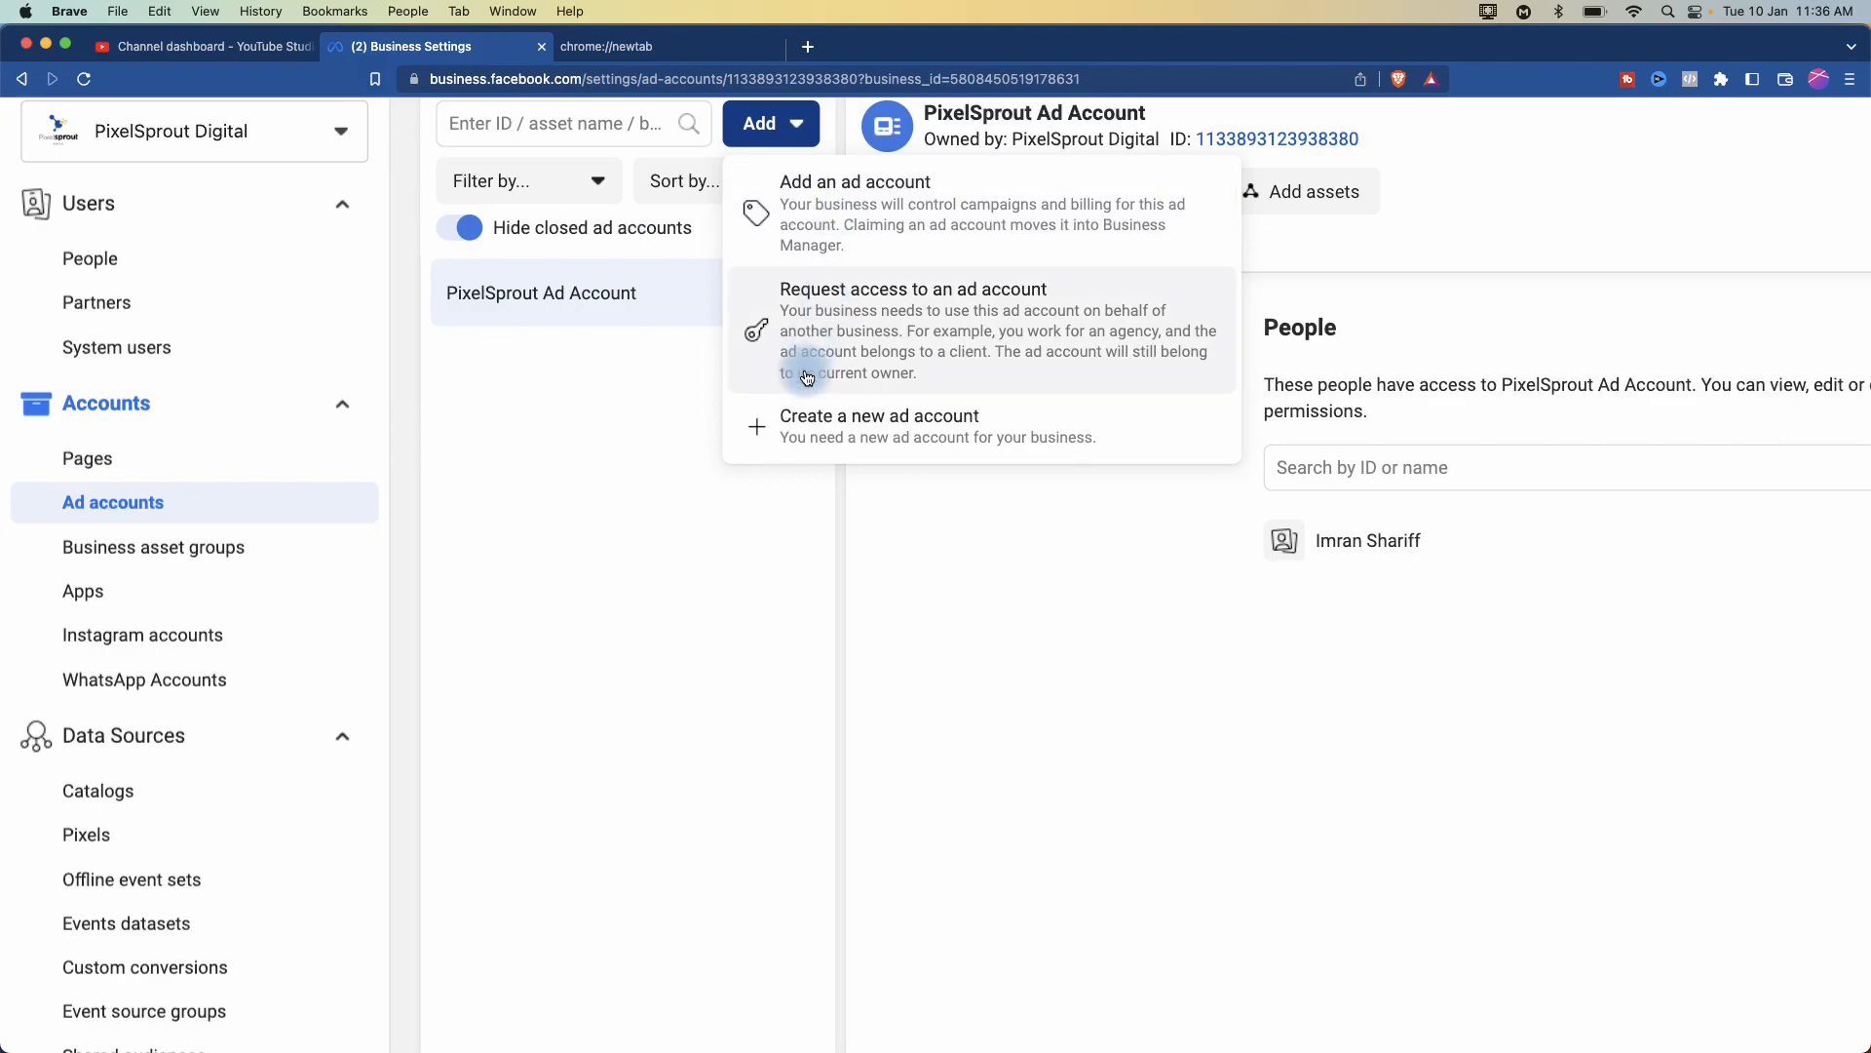
- Review the Create a new ad account form, preset to Asia/Kolkata time and INR currency
click(853, 424)
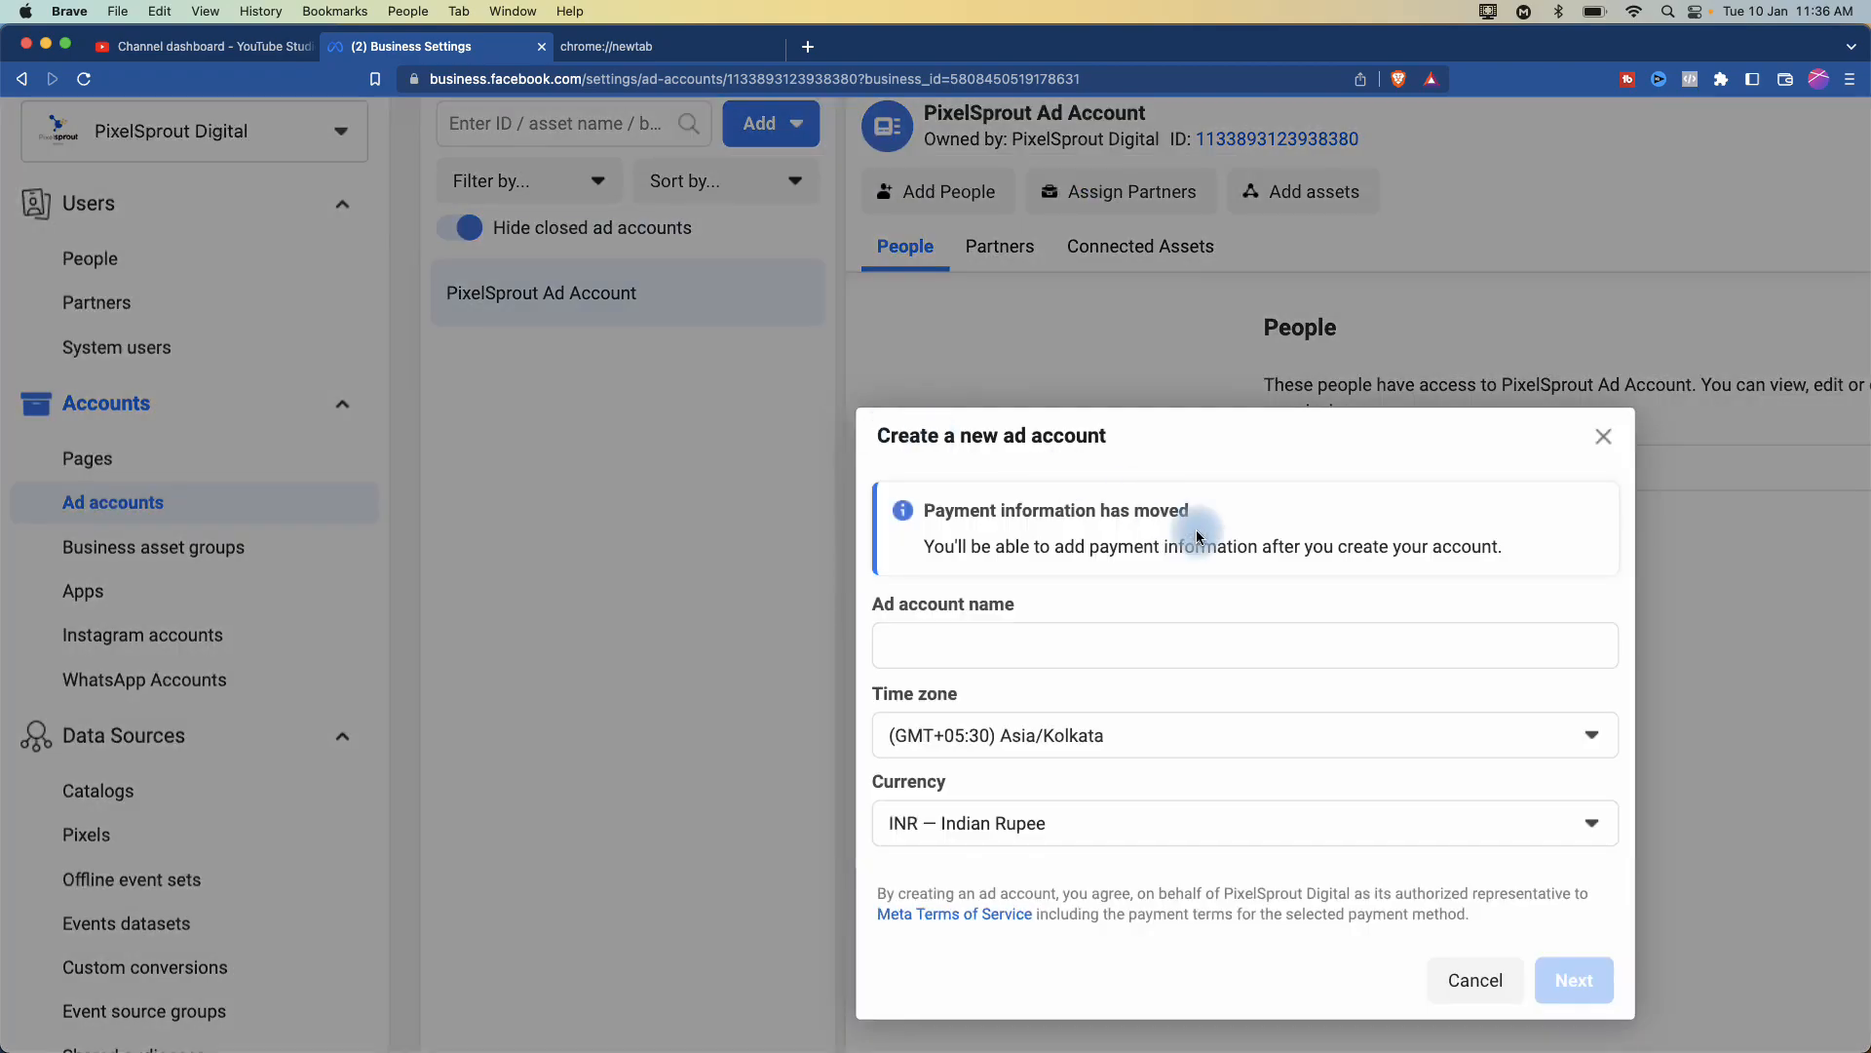
scroll(1283, 656, down, 3)
scroll(1282, 663, right, 3)
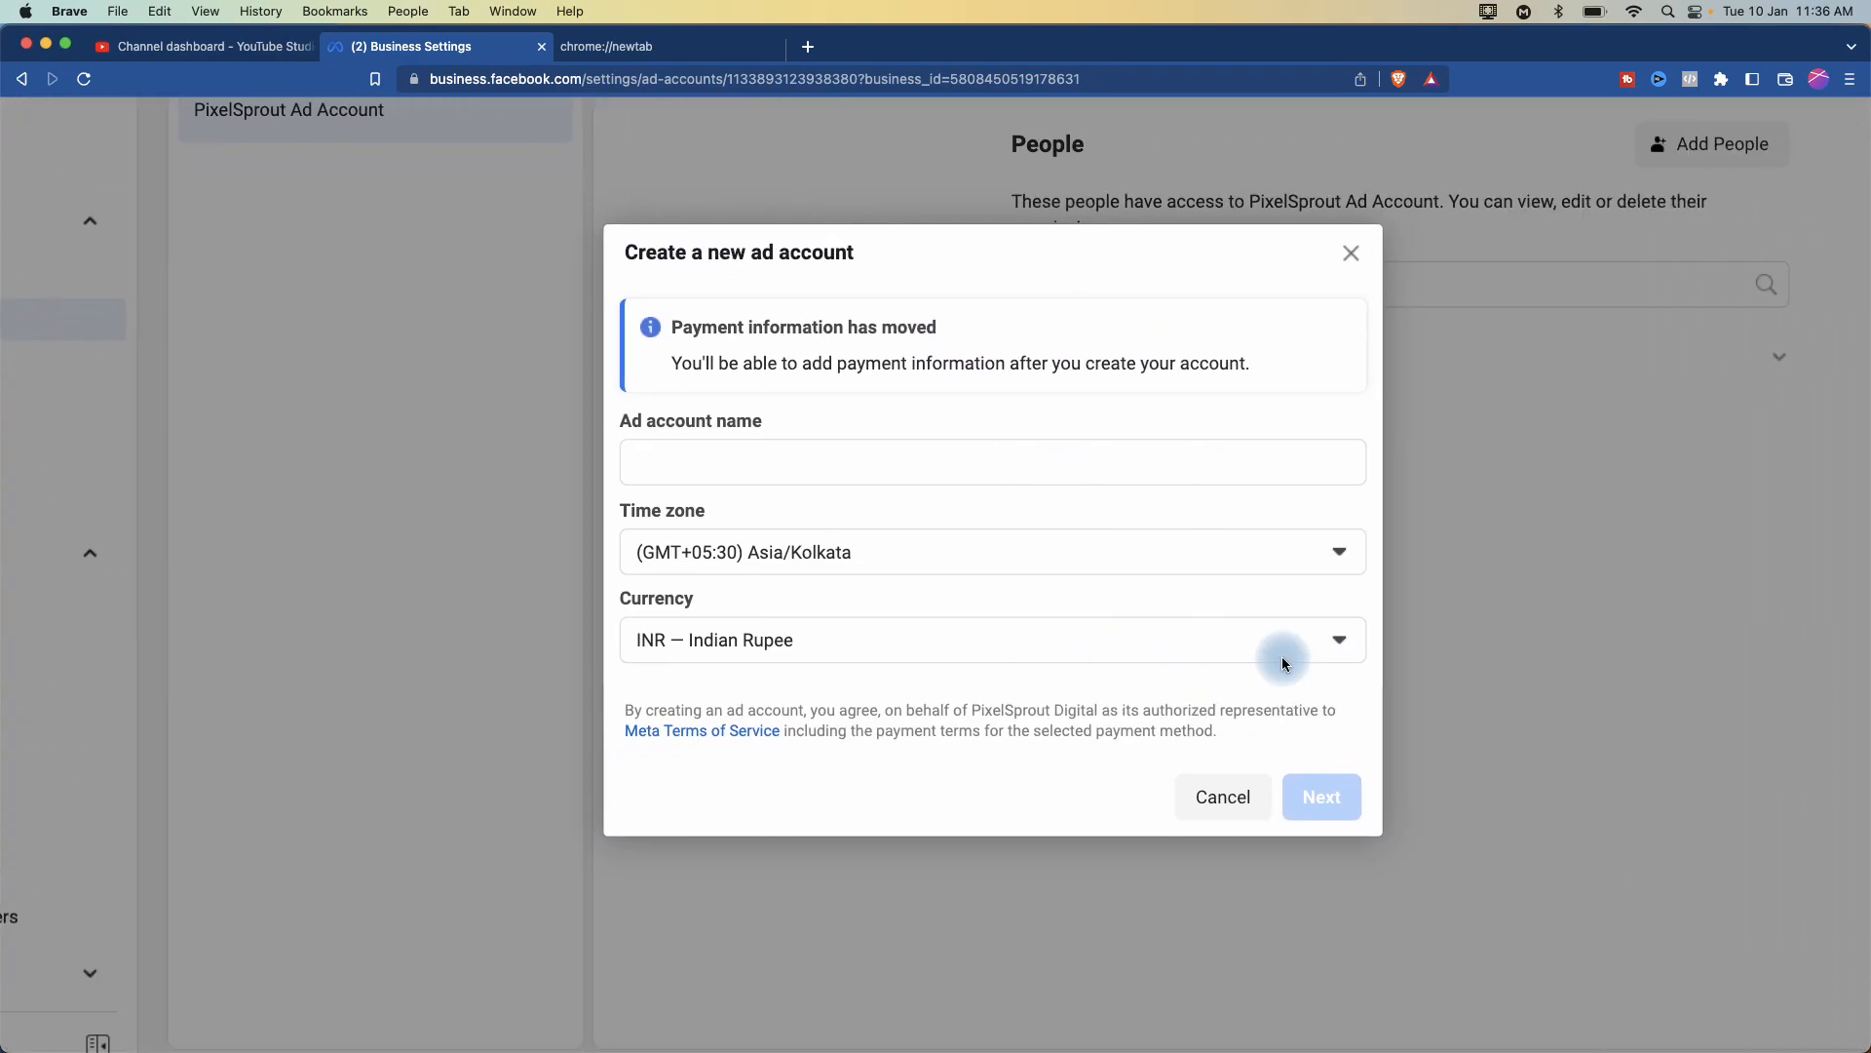
scroll(914, 501, up, 5)
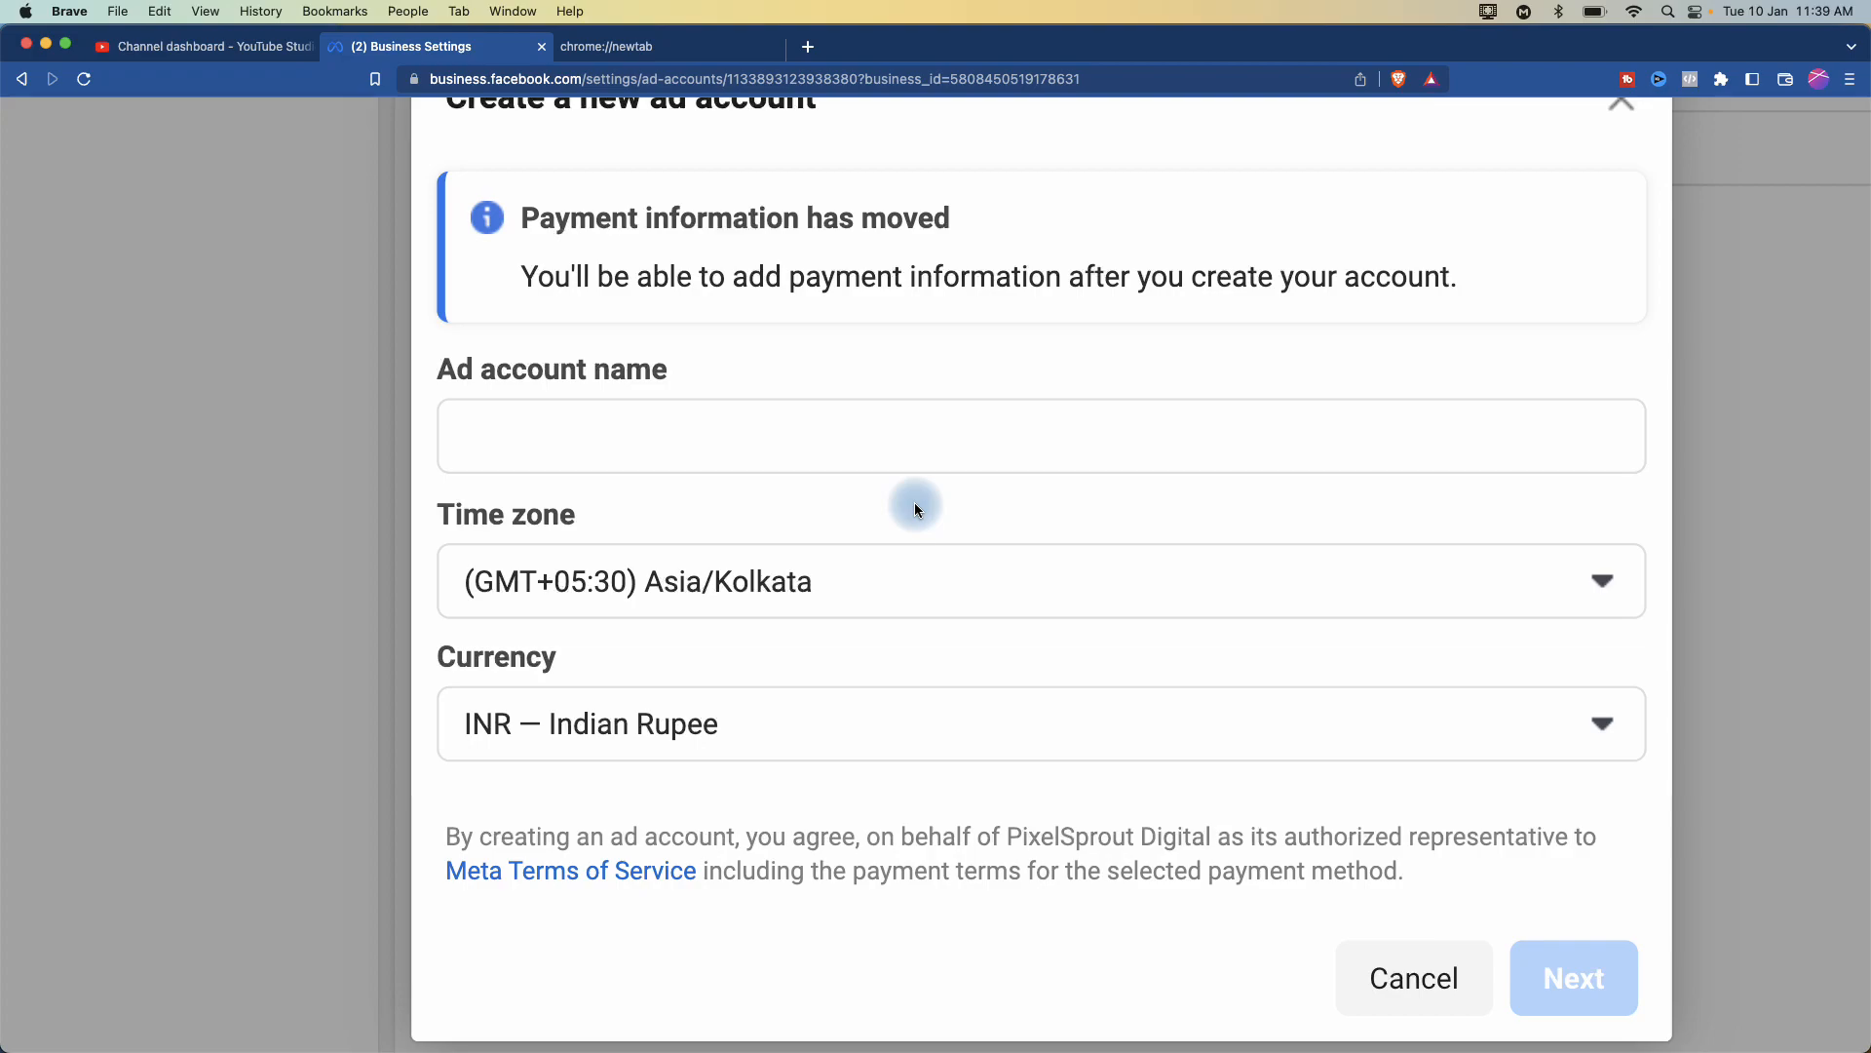
scroll(914, 507, up, 3)
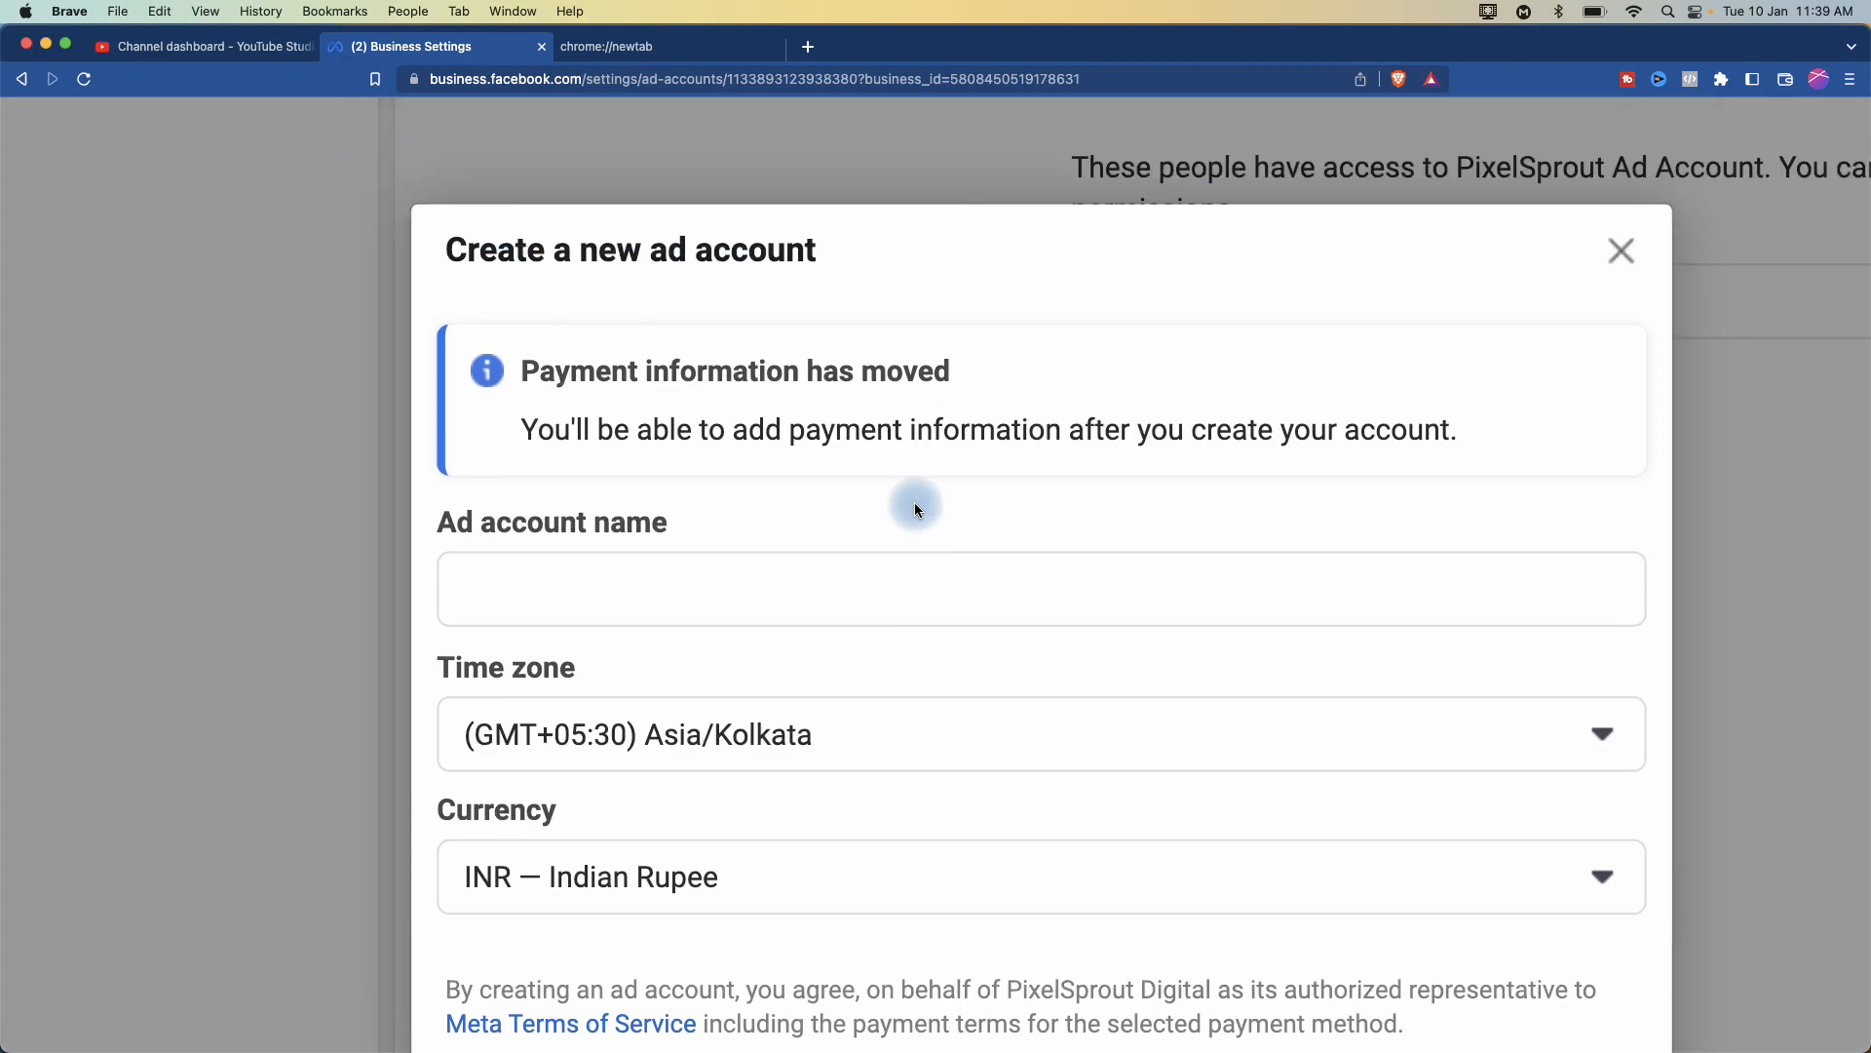
click(1618, 244)
- Get back to the Ad accounts page showing PixelSprout Ad Account's people
key(super+0)
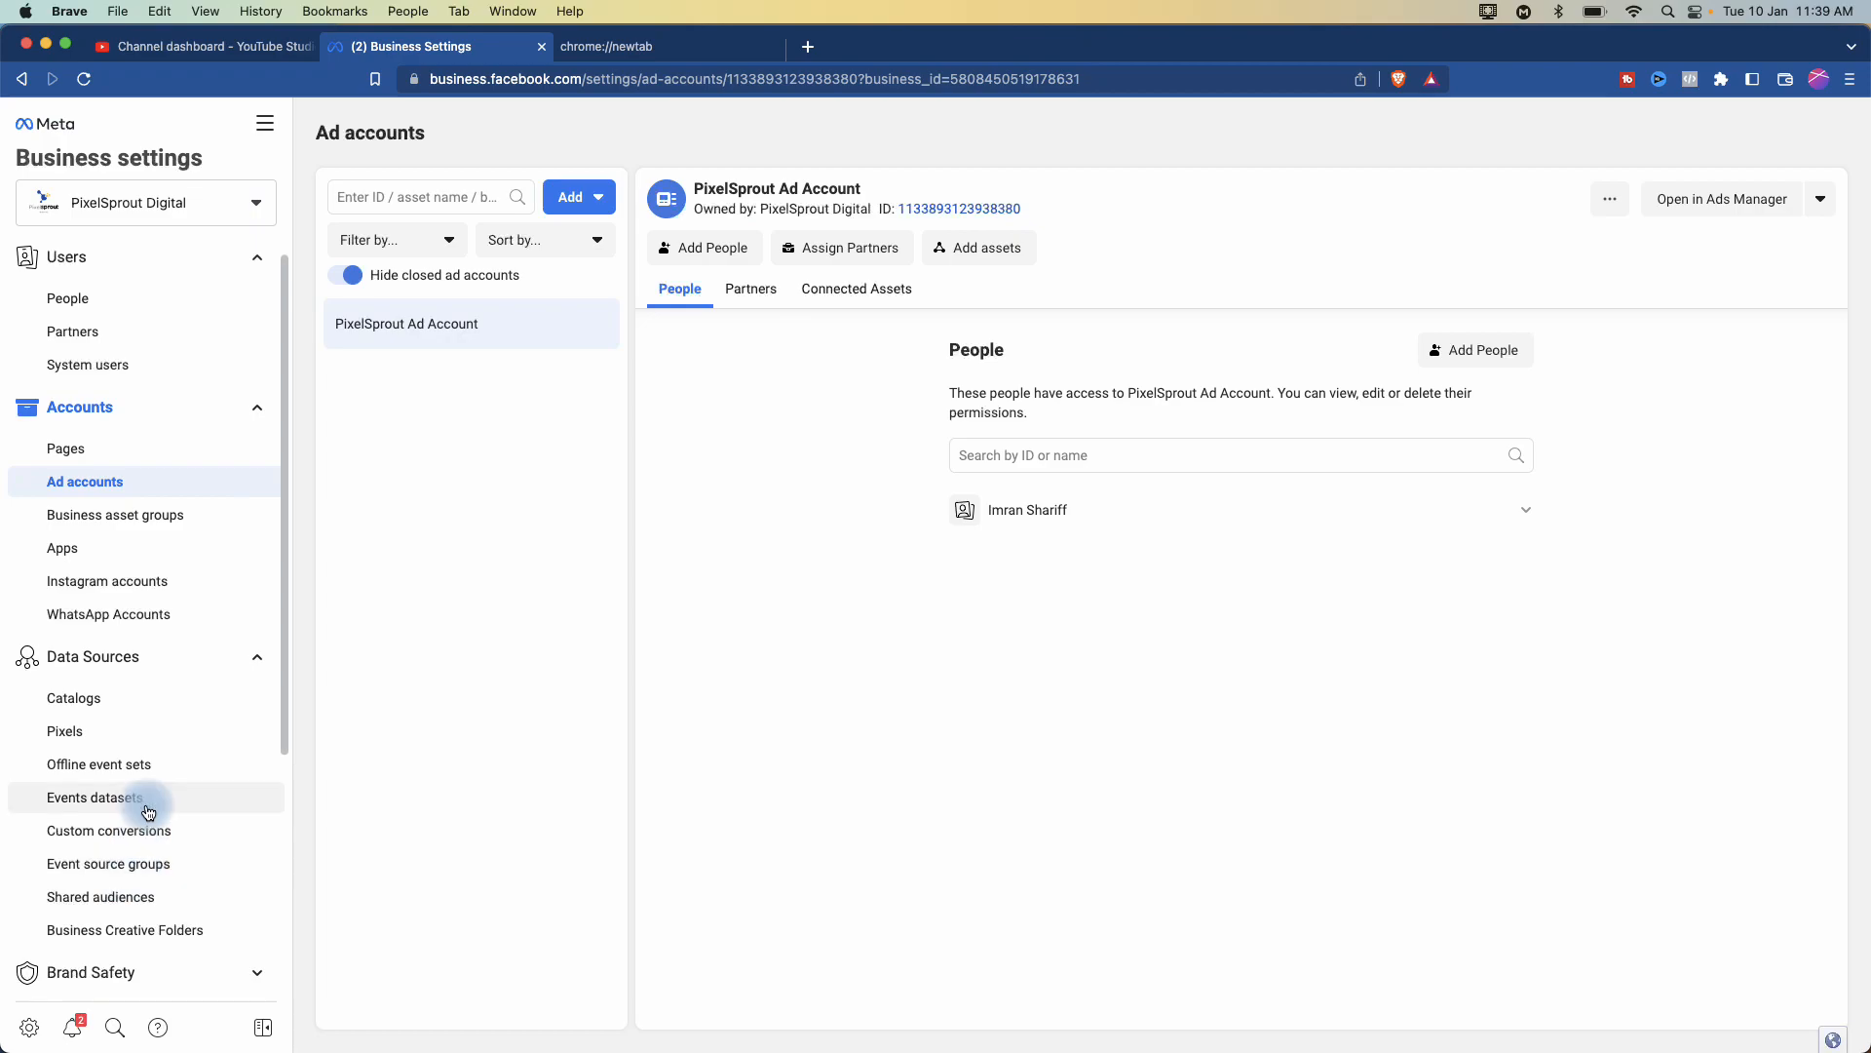
scroll(75, 876, down, 5)
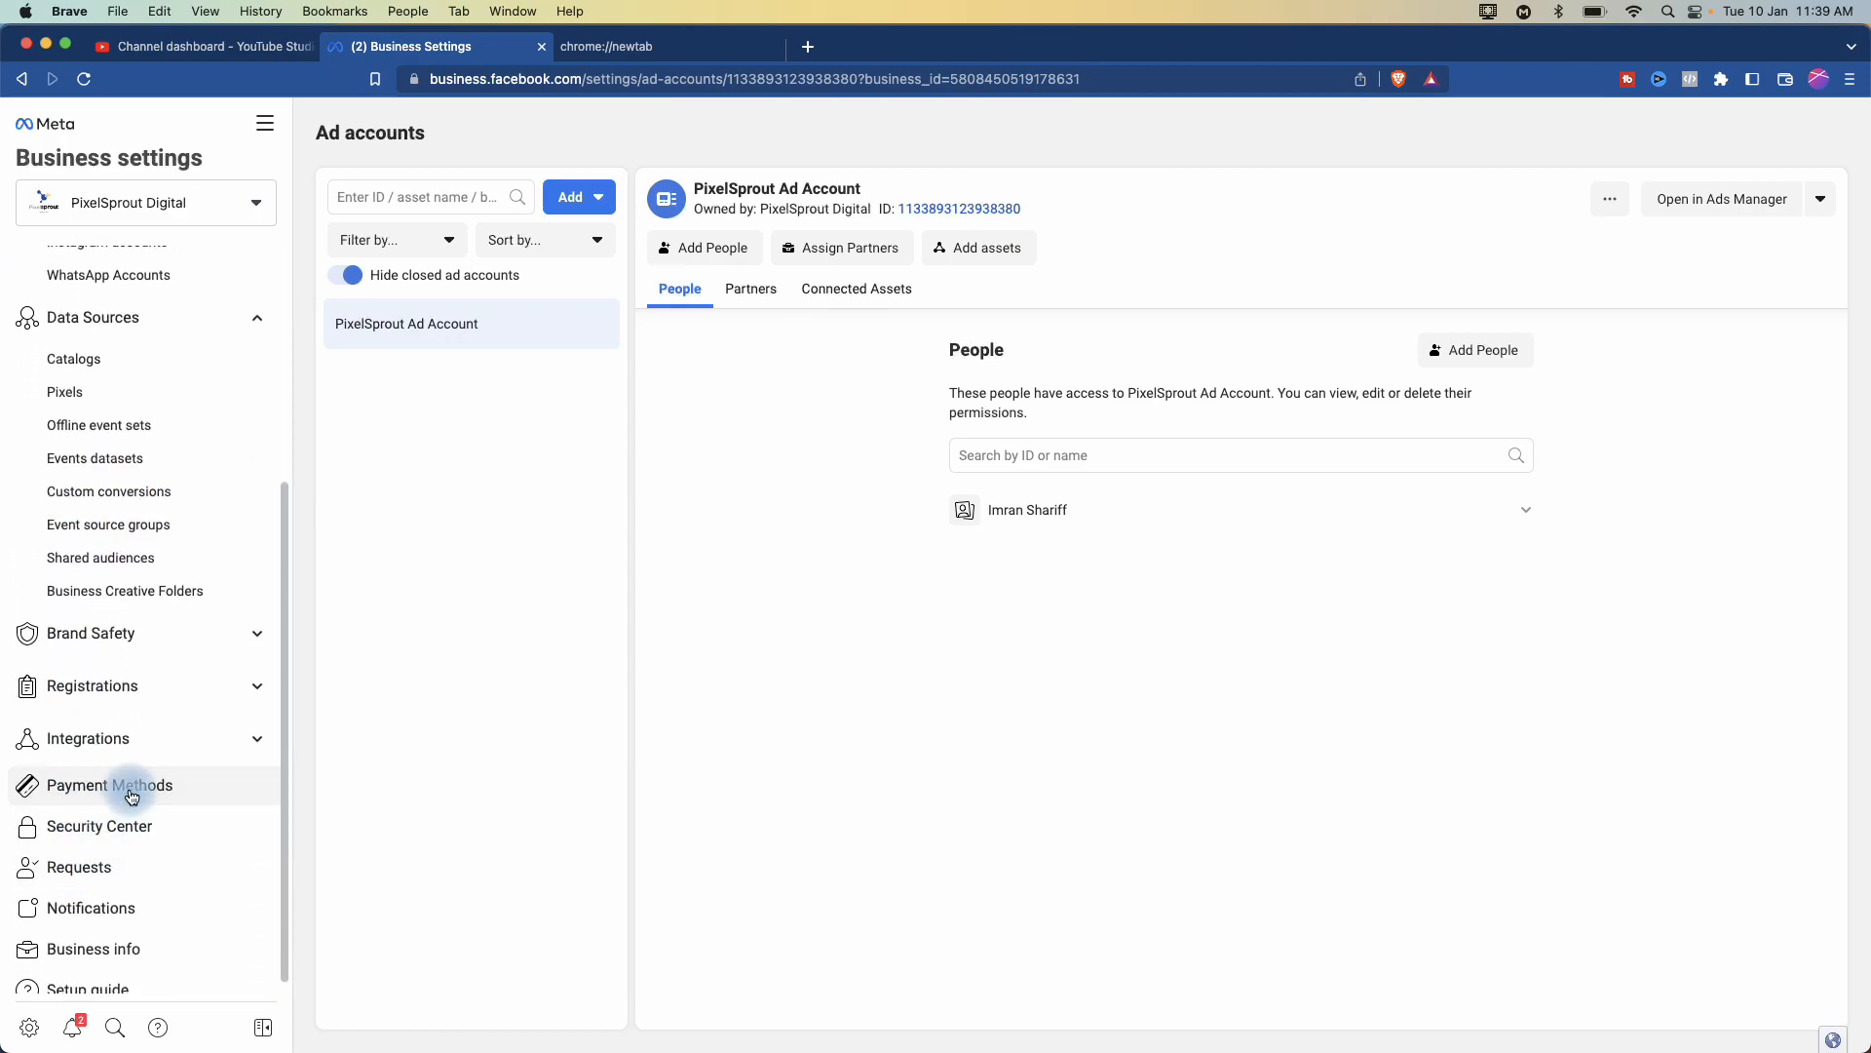
scroll(131, 797, up, 5)
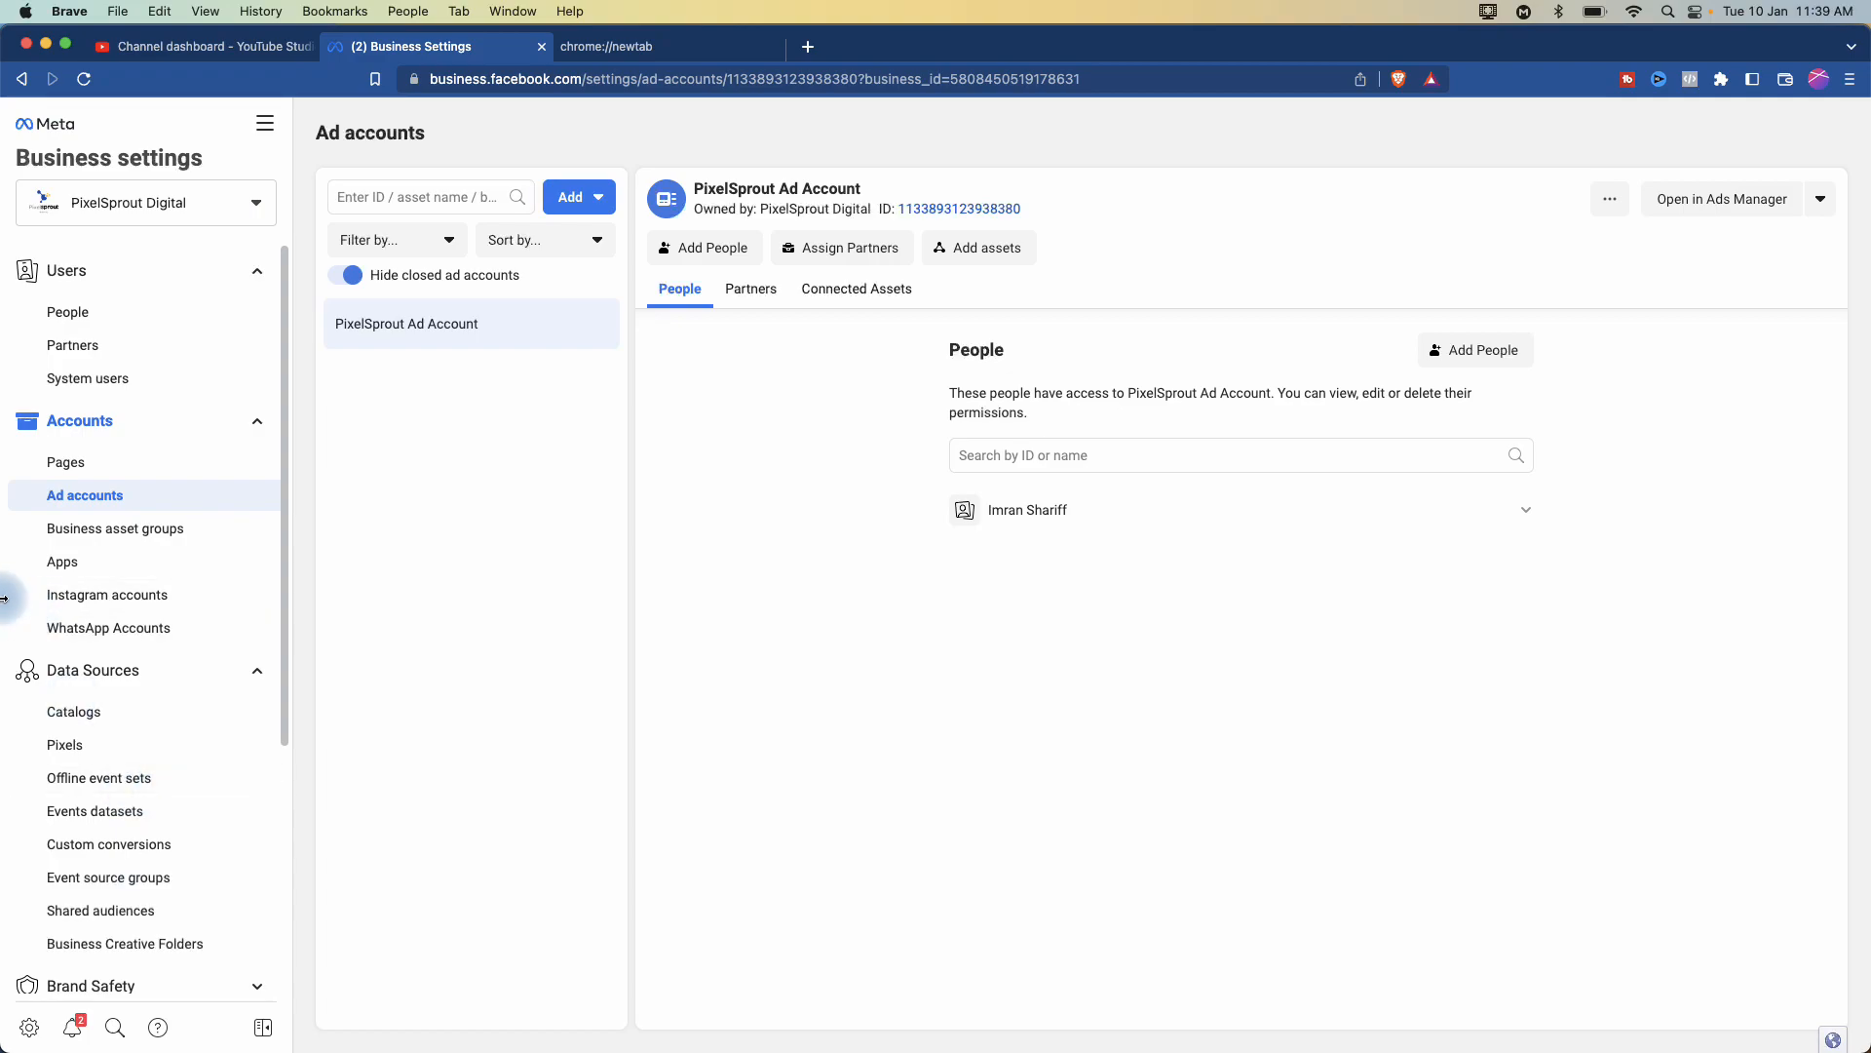
scroll(13, 573, up, 5)
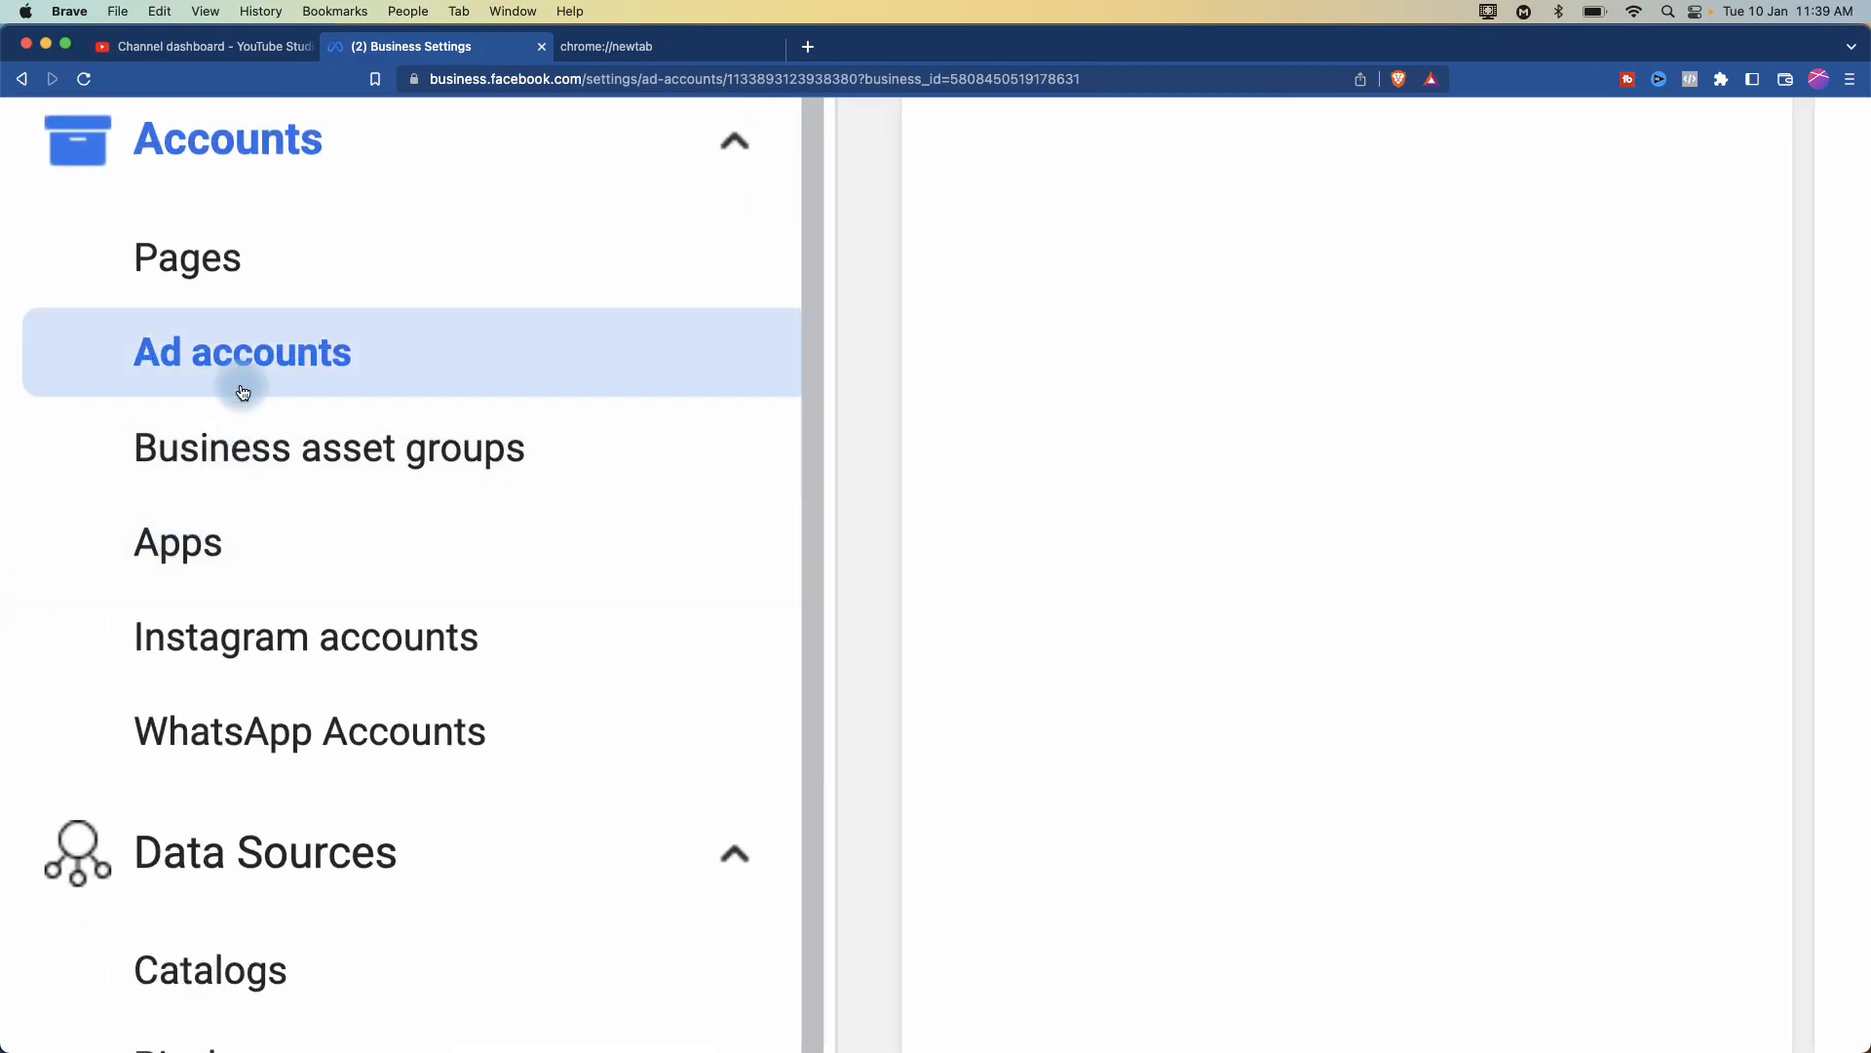
- Review the business's linked Instagram account
click(270, 641)
scroll(397, 639, down, 5)
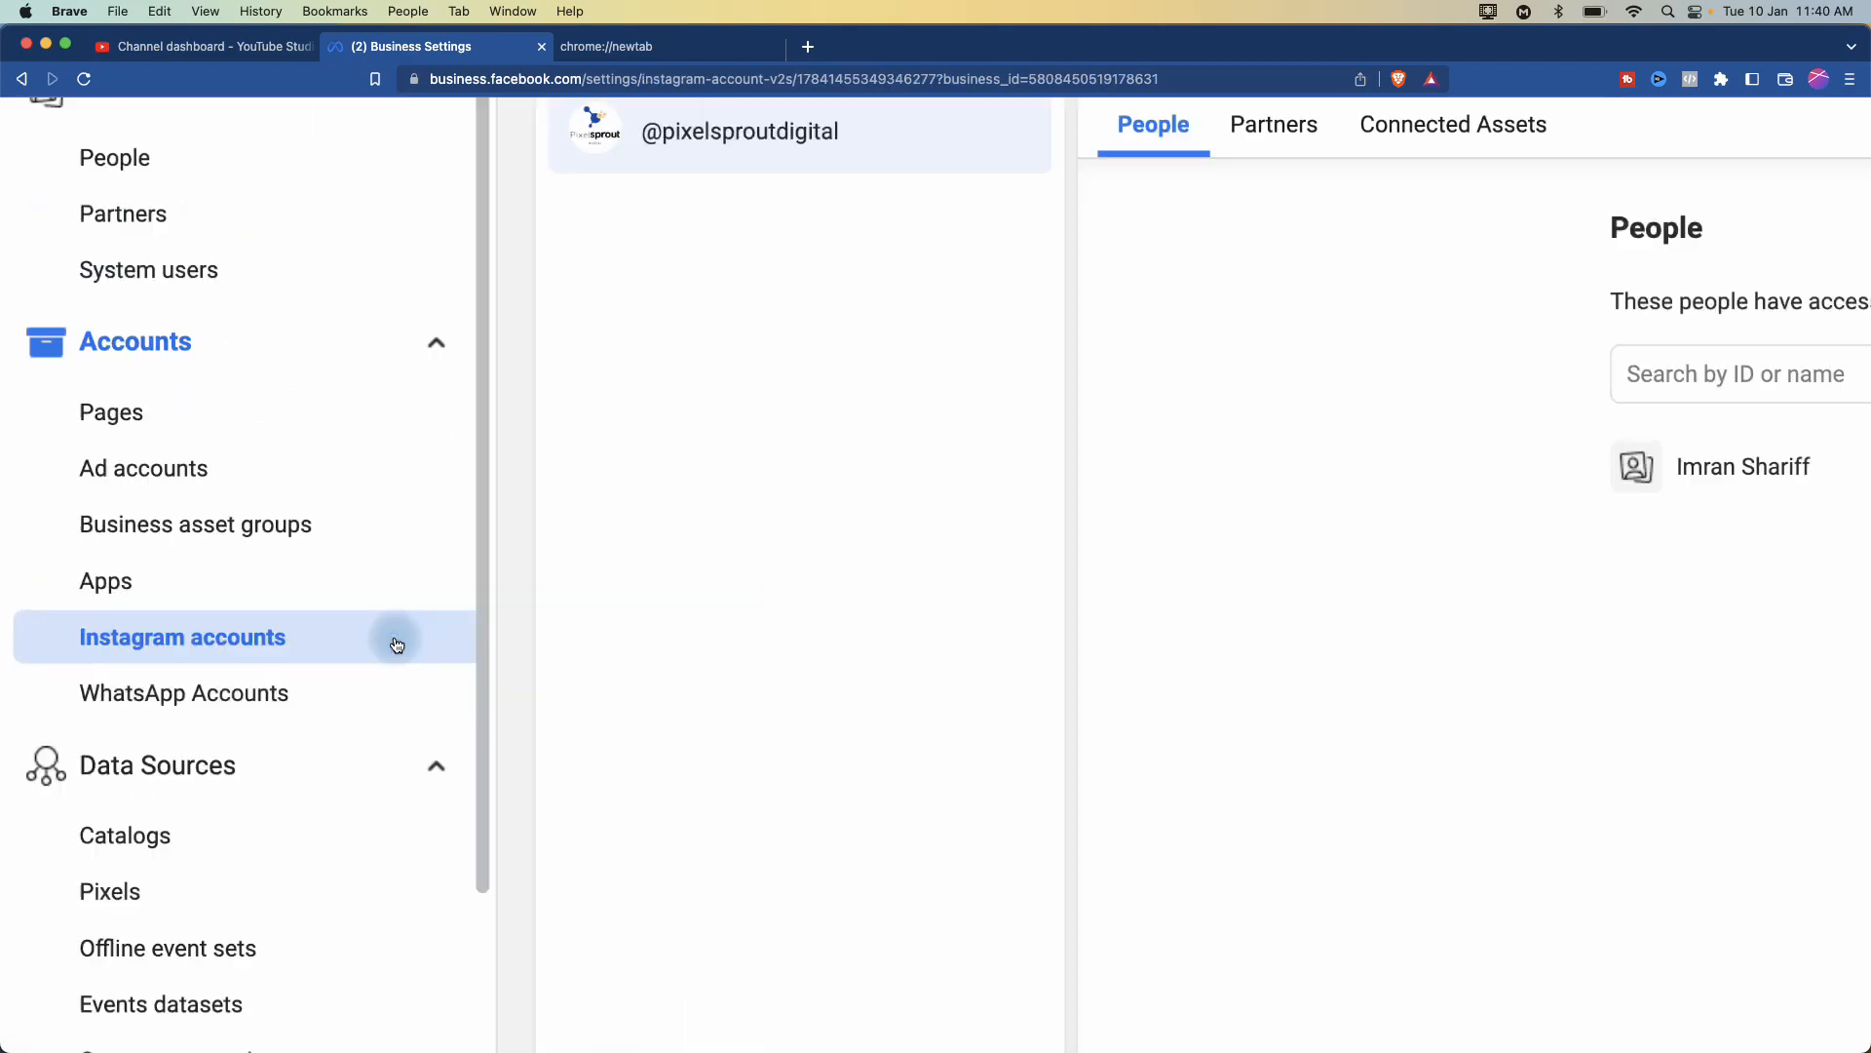
mouse_move(1143, 513)
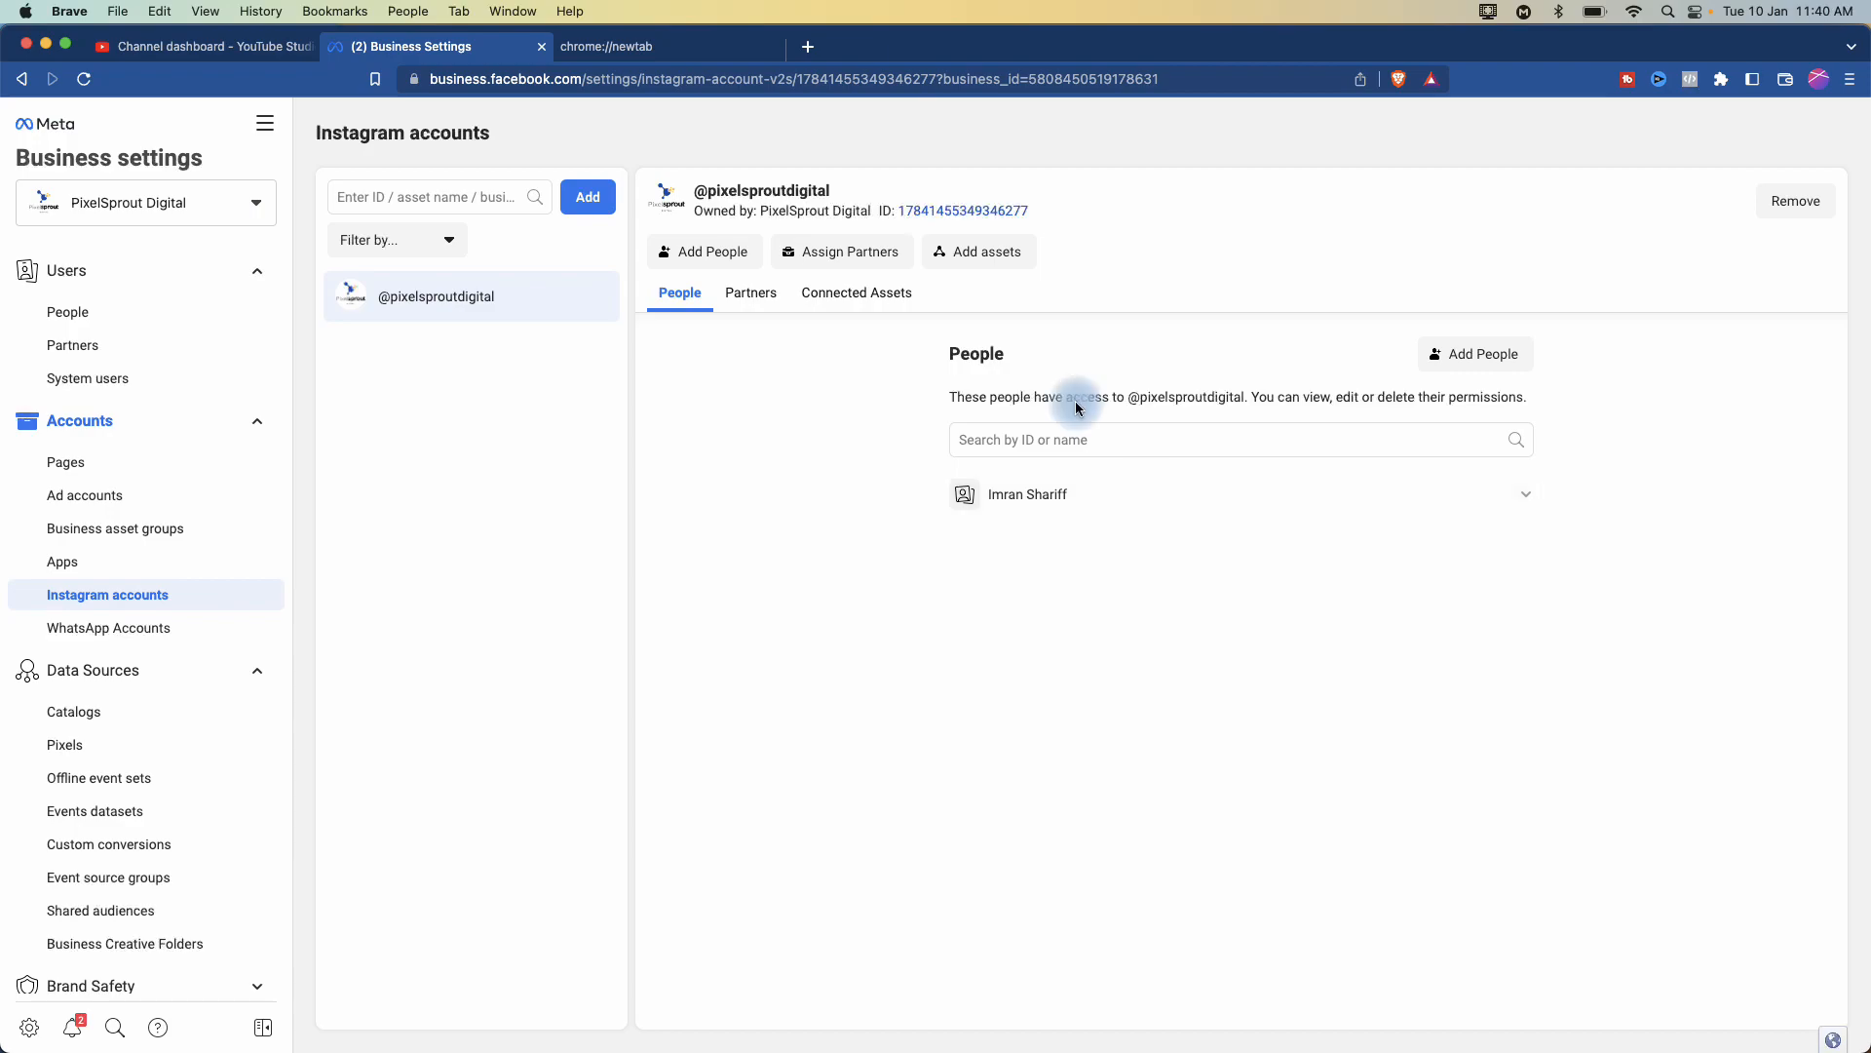
- View PixelSprout Digital's WhatsApp Business App account and its details
click(145, 627)
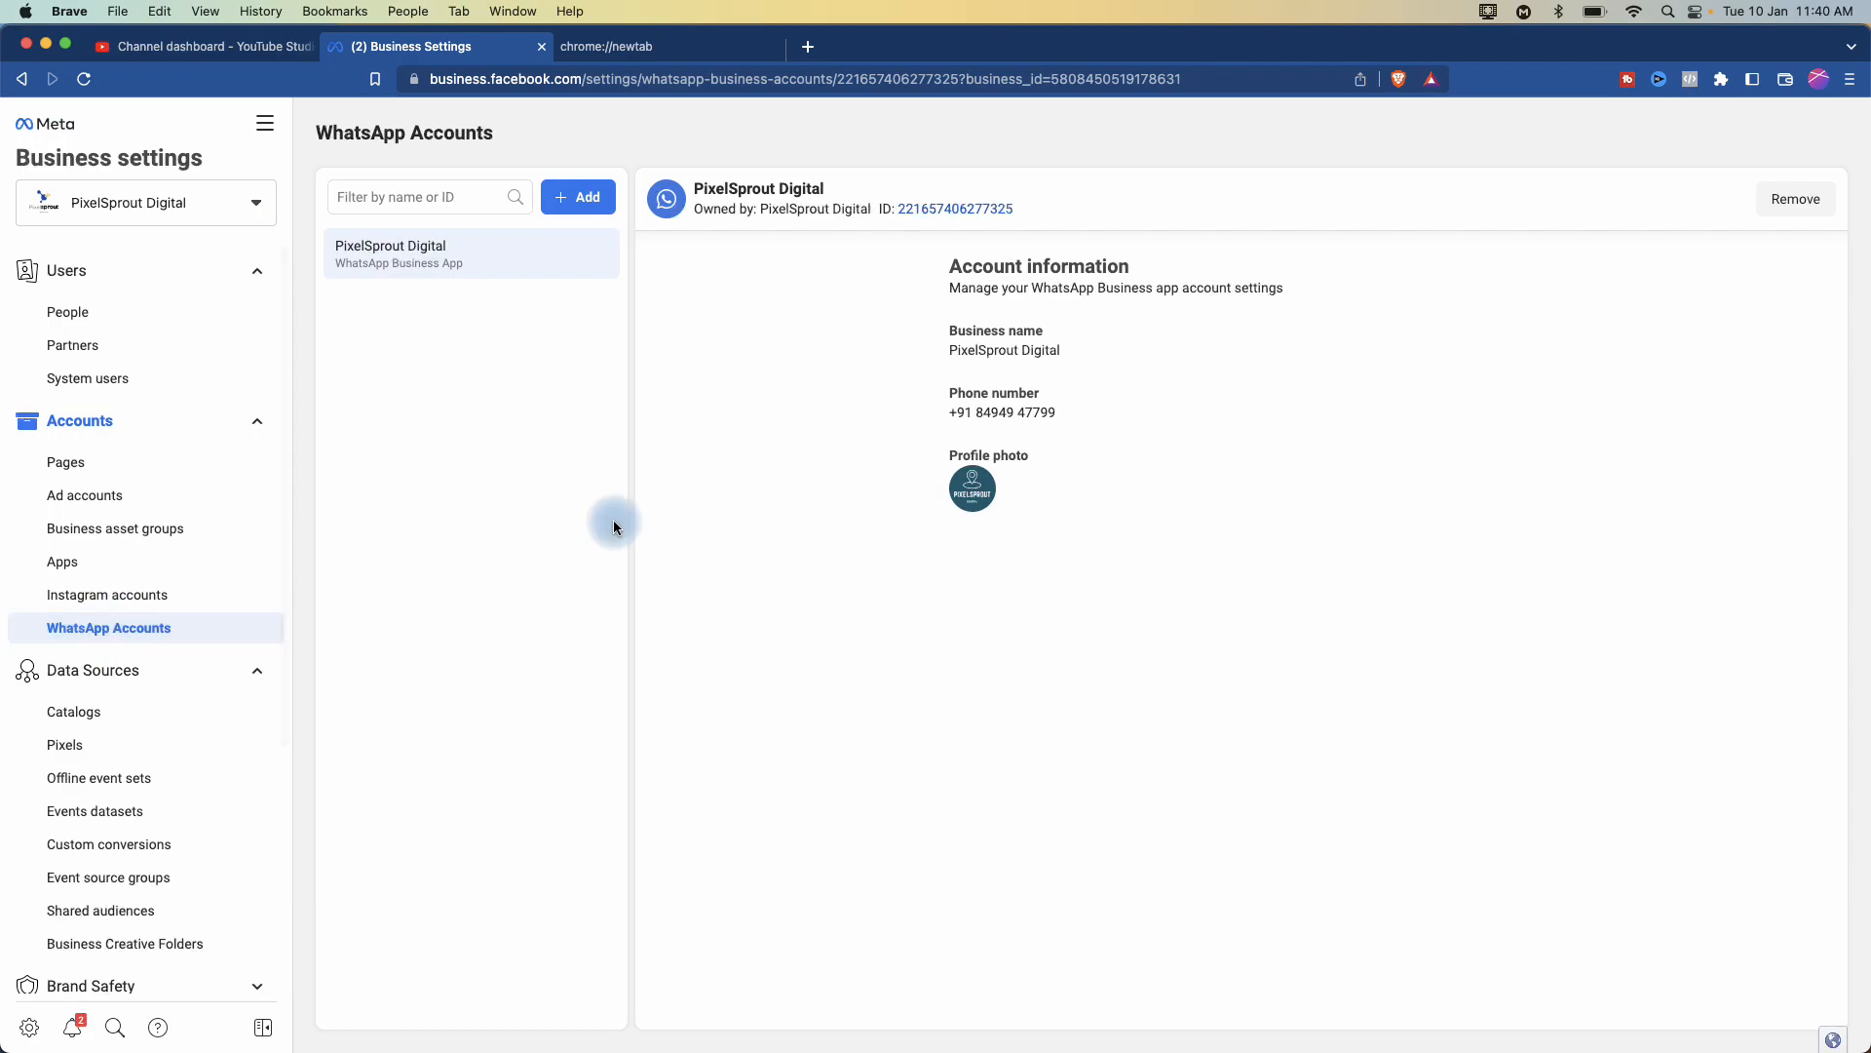
scroll(1111, 281, up, 3)
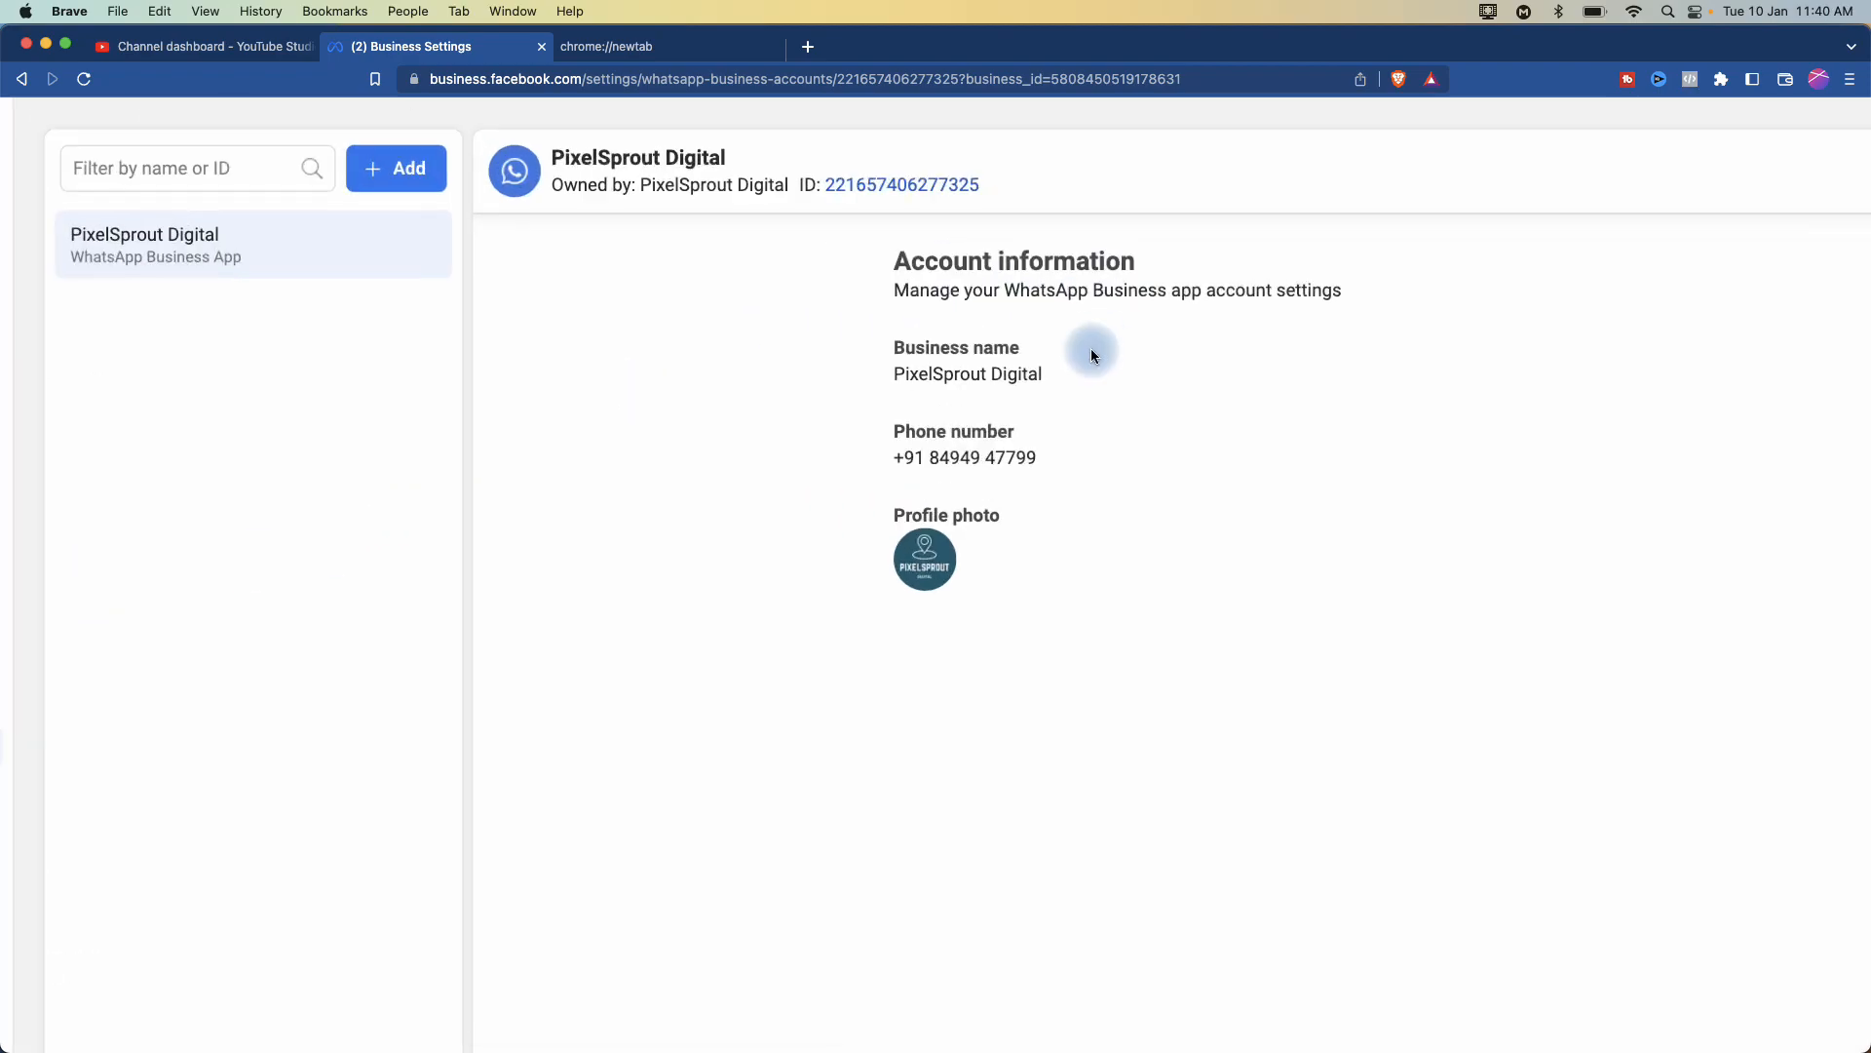
scroll(1027, 515, down, 3)
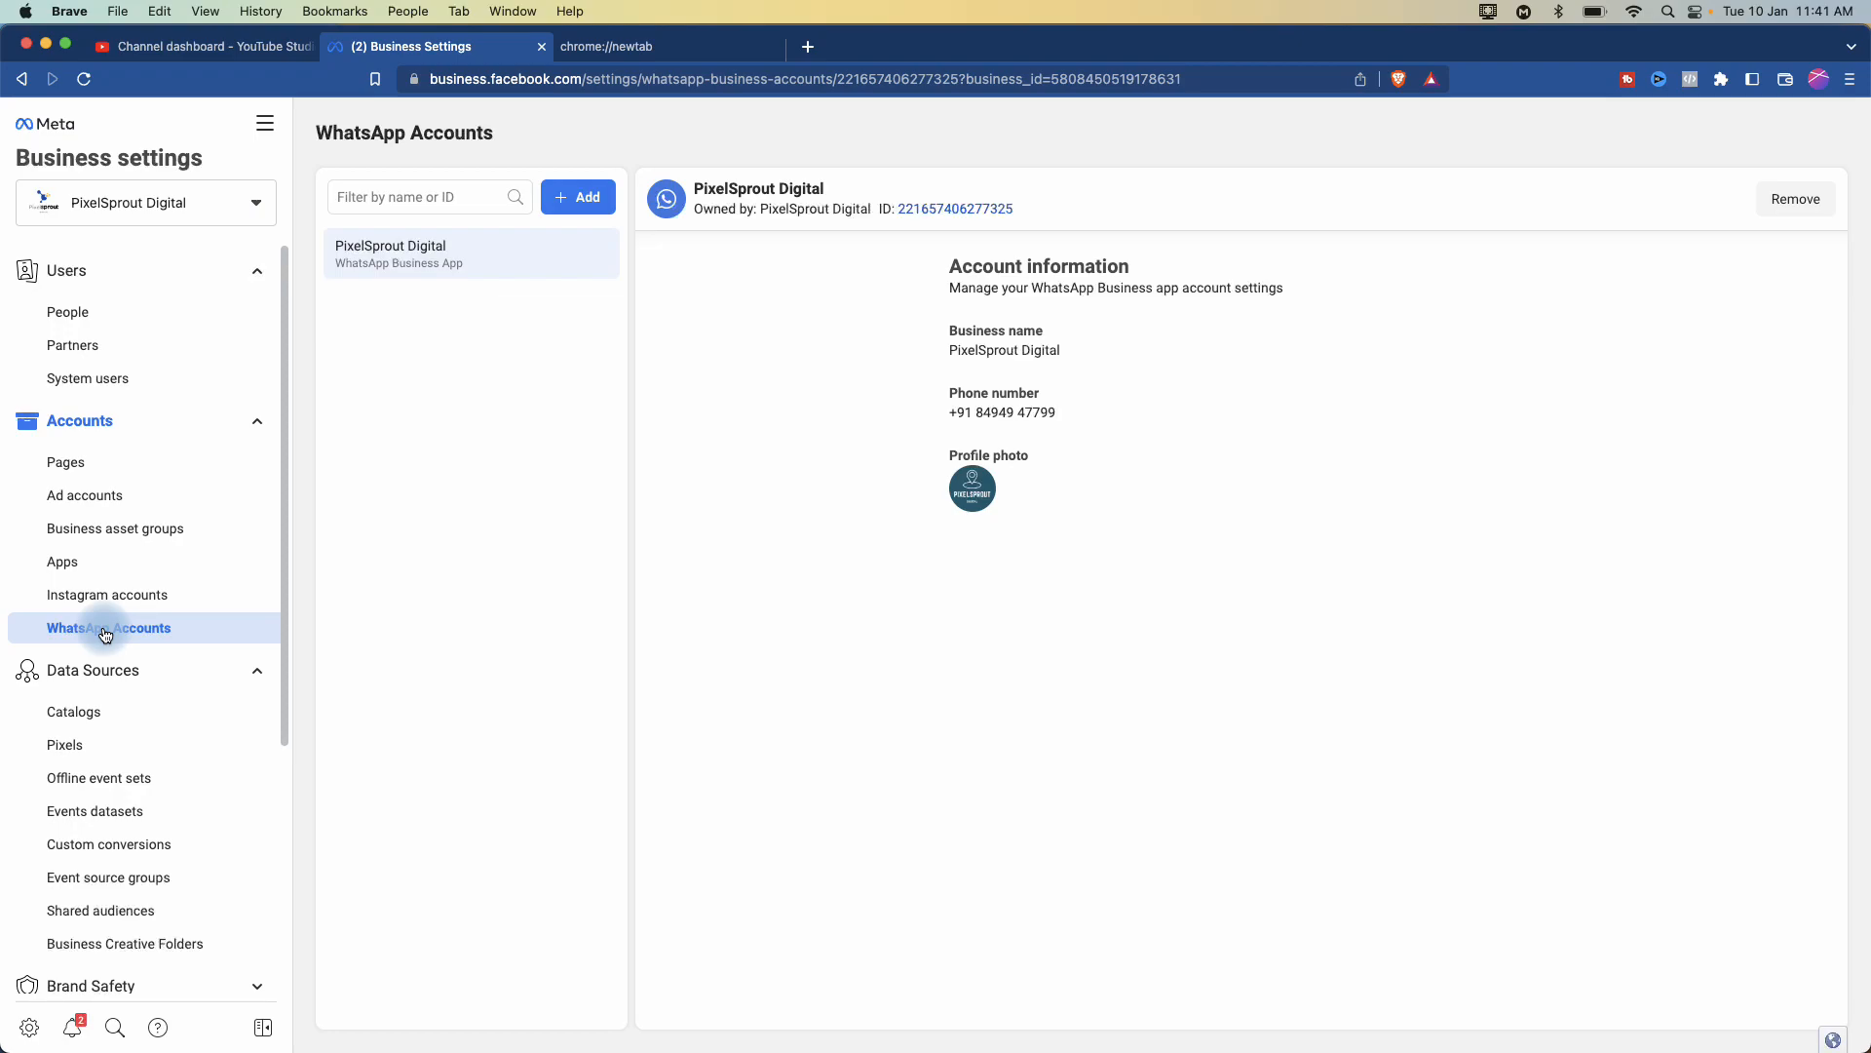
scroll(108, 634, down, 2)
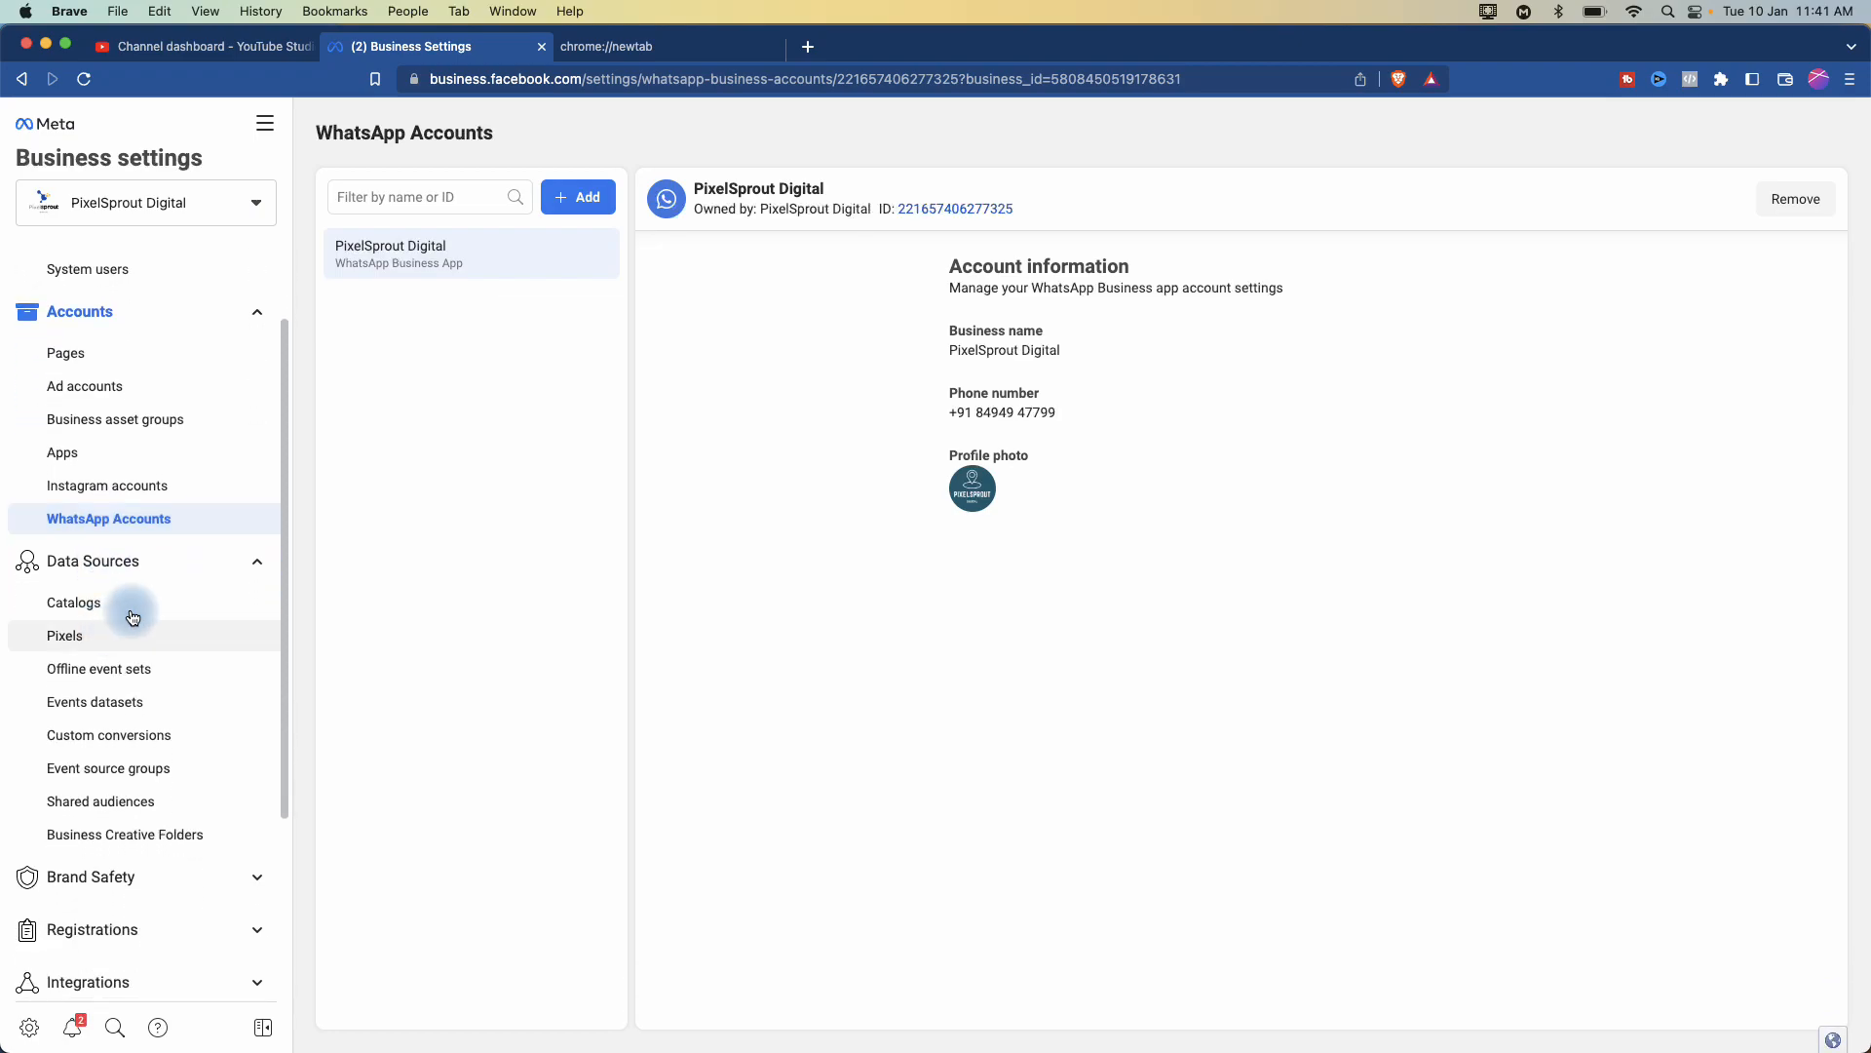
click(156, 562)
click(156, 561)
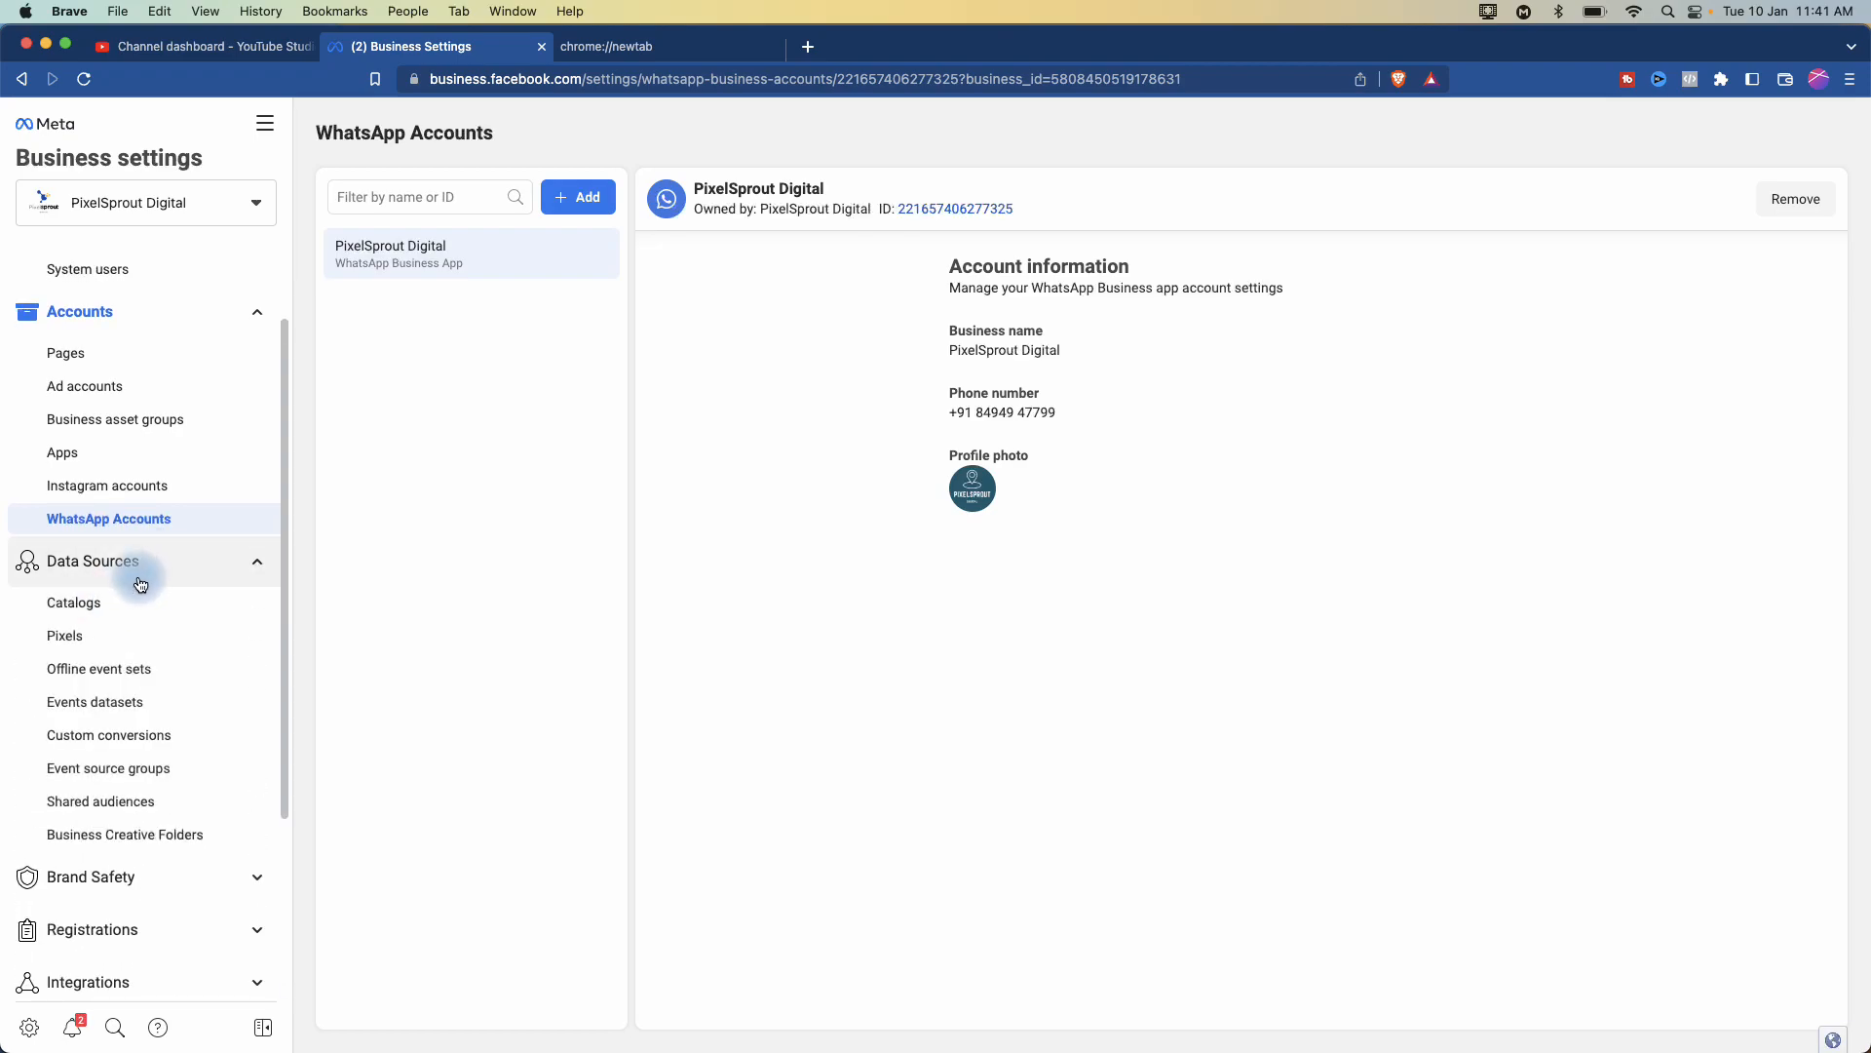
click(80, 646)
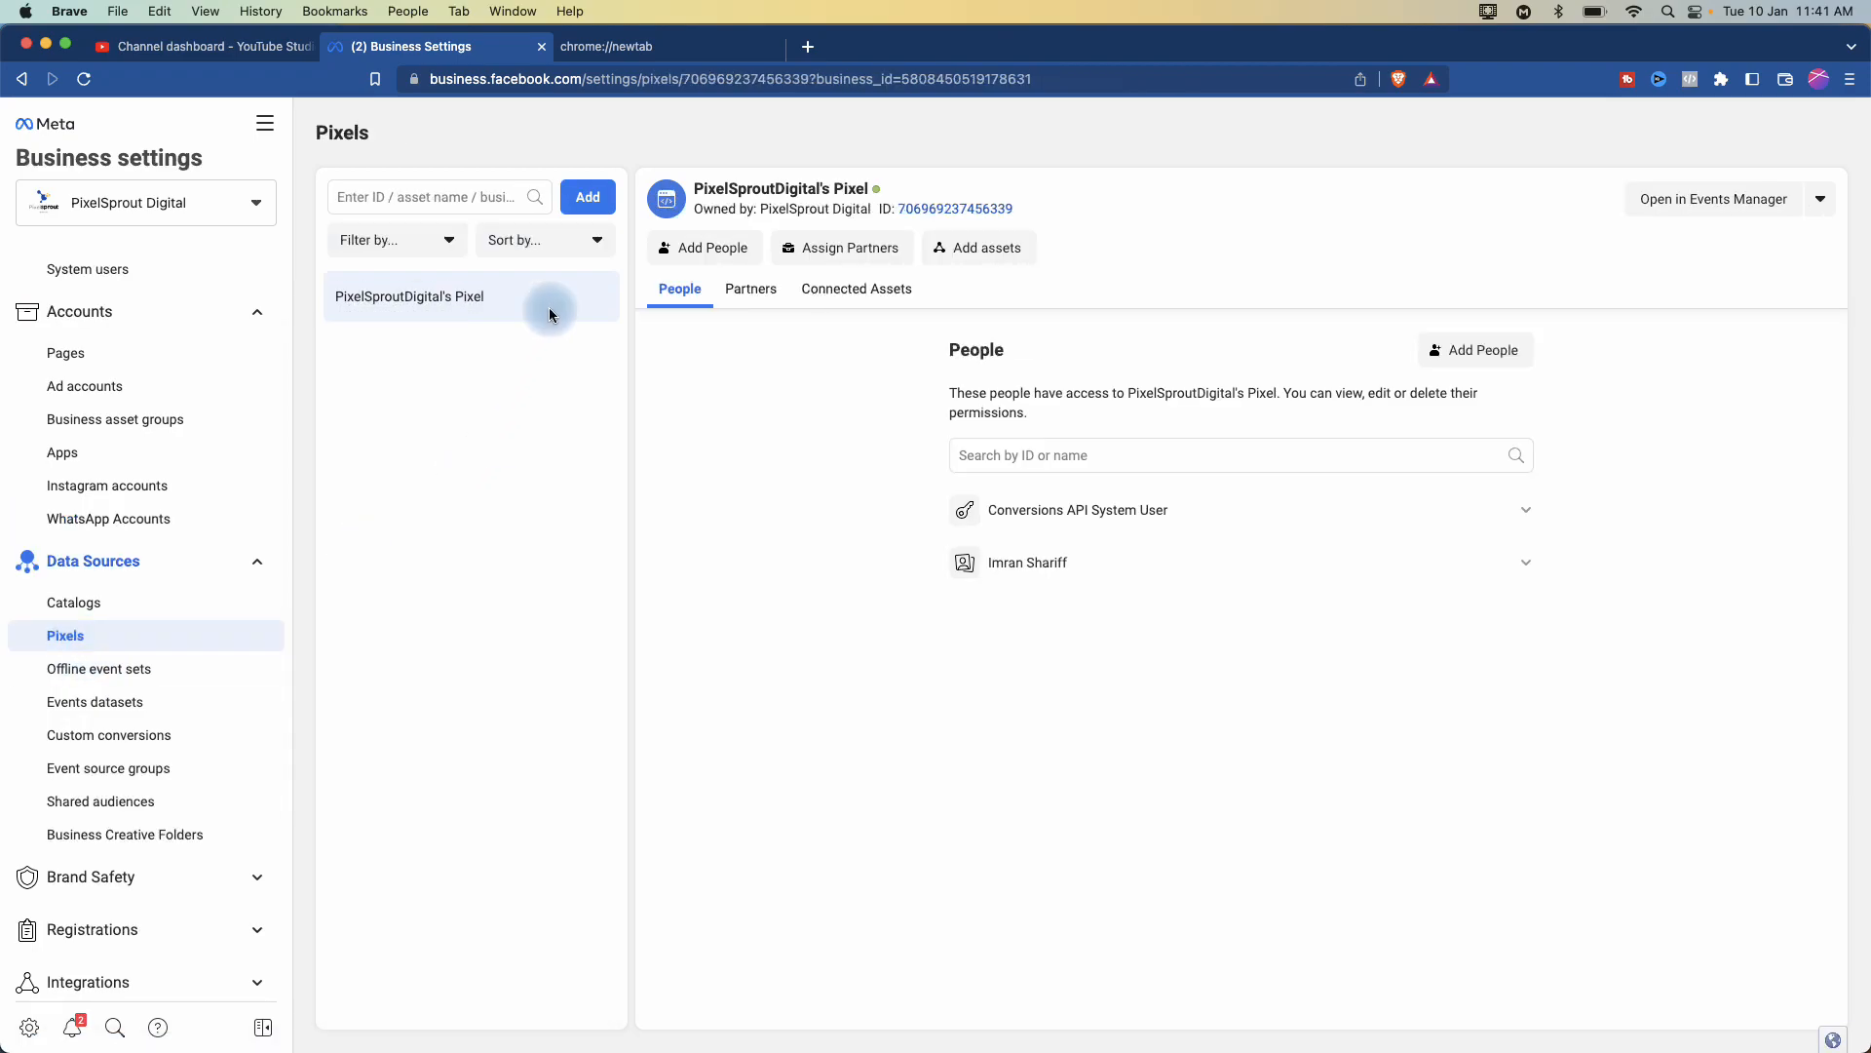
click(588, 210)
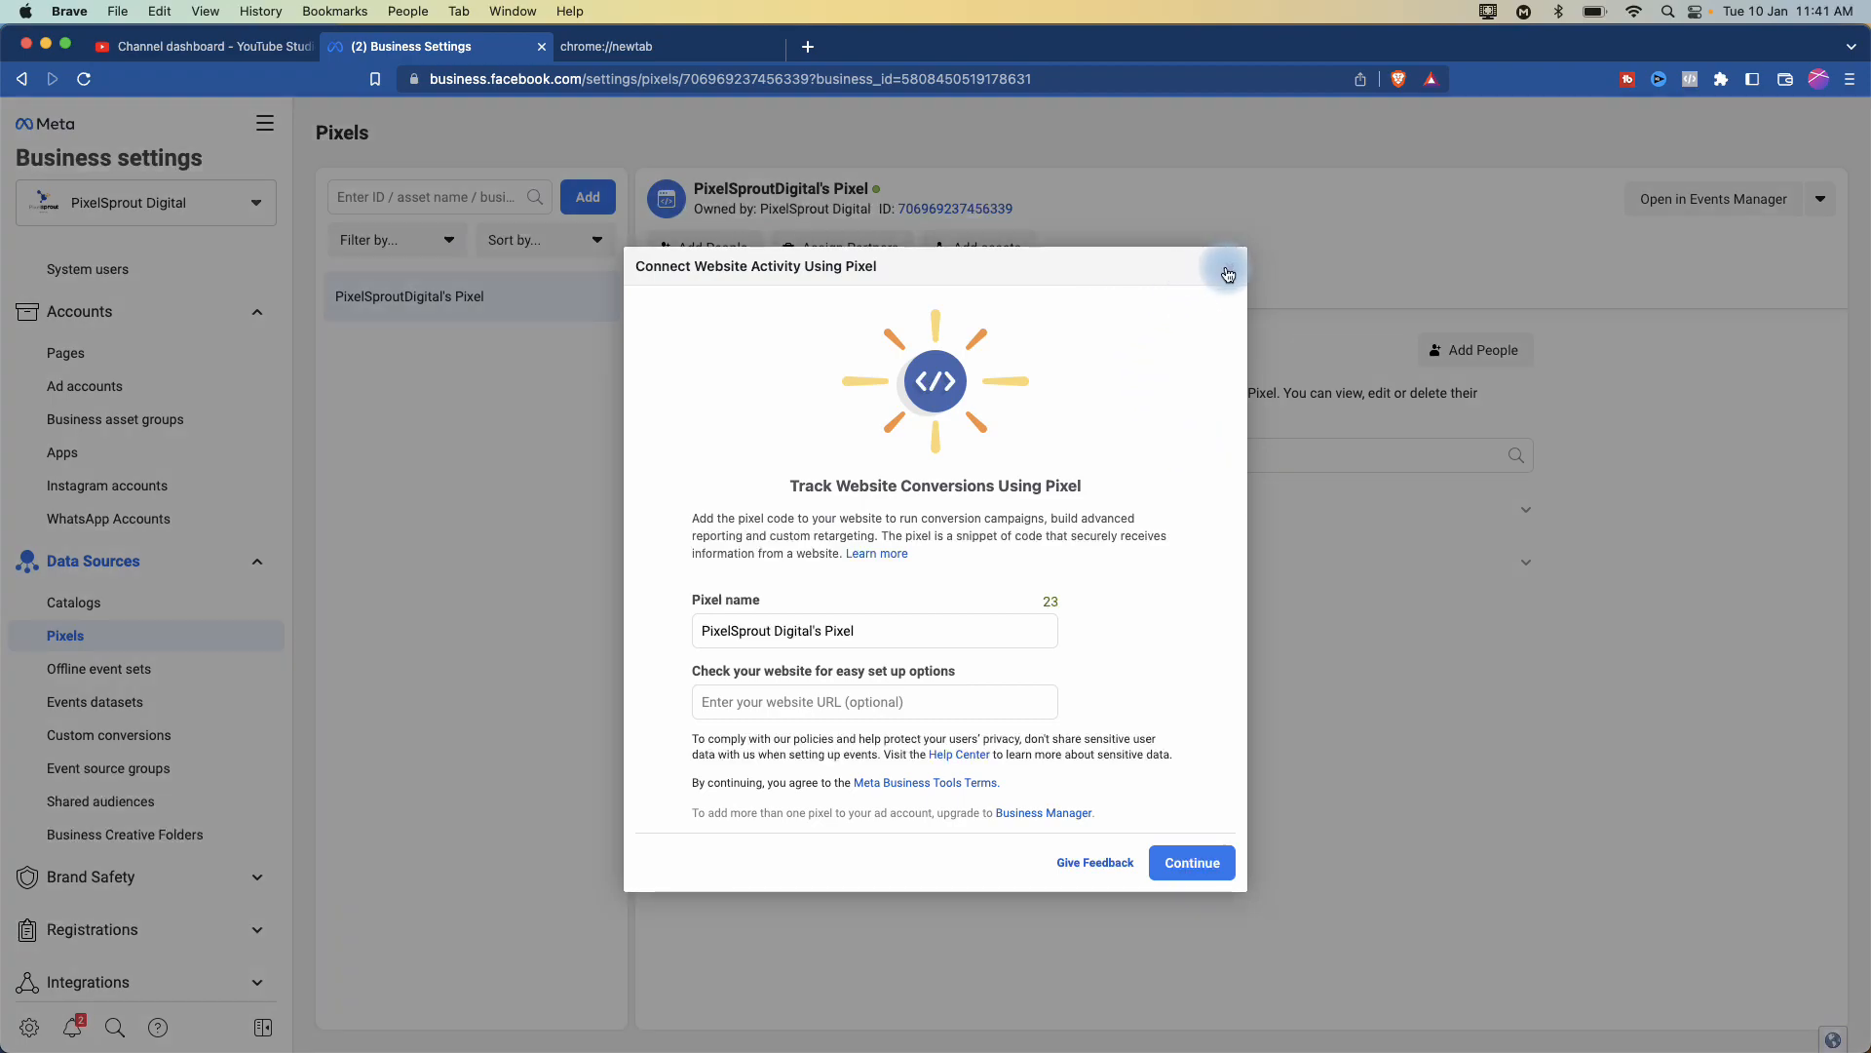
click(1229, 267)
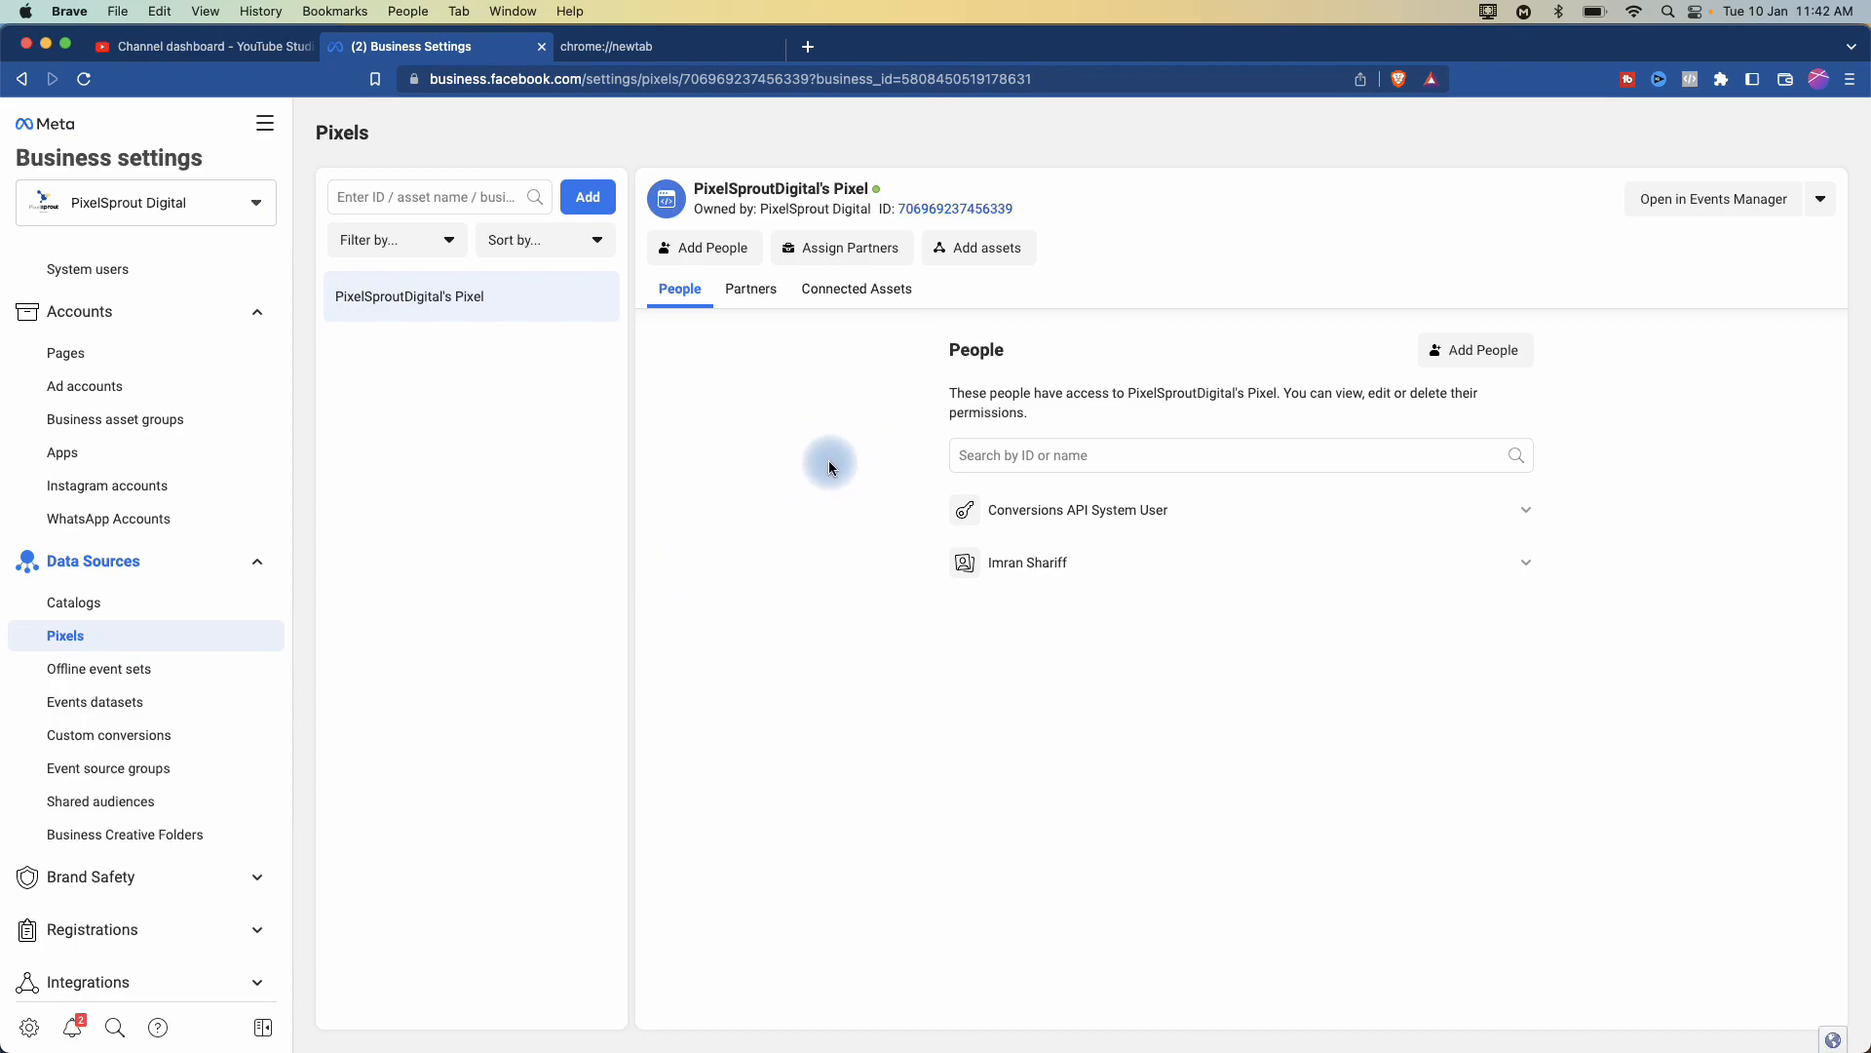
- Open PixelSproutDigital's Pixel in Events Manager and look at the Add Events options
click(1685, 202)
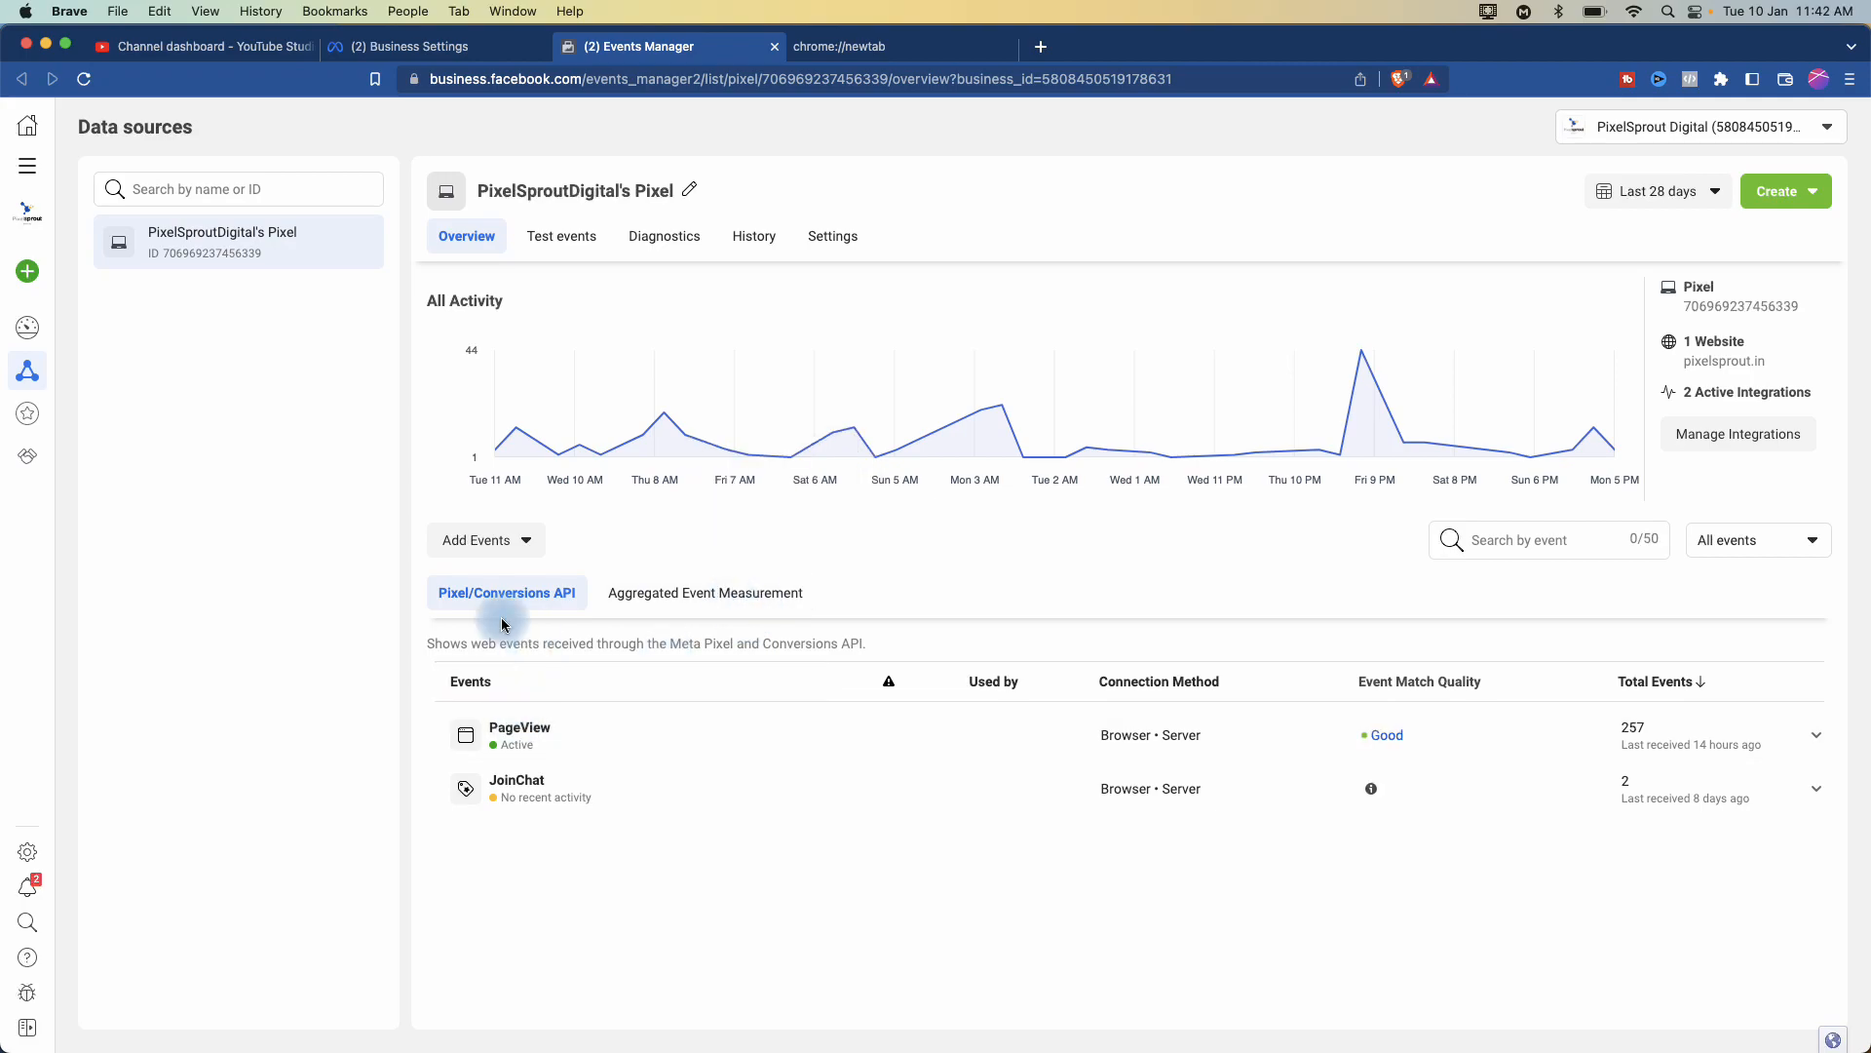
click(513, 539)
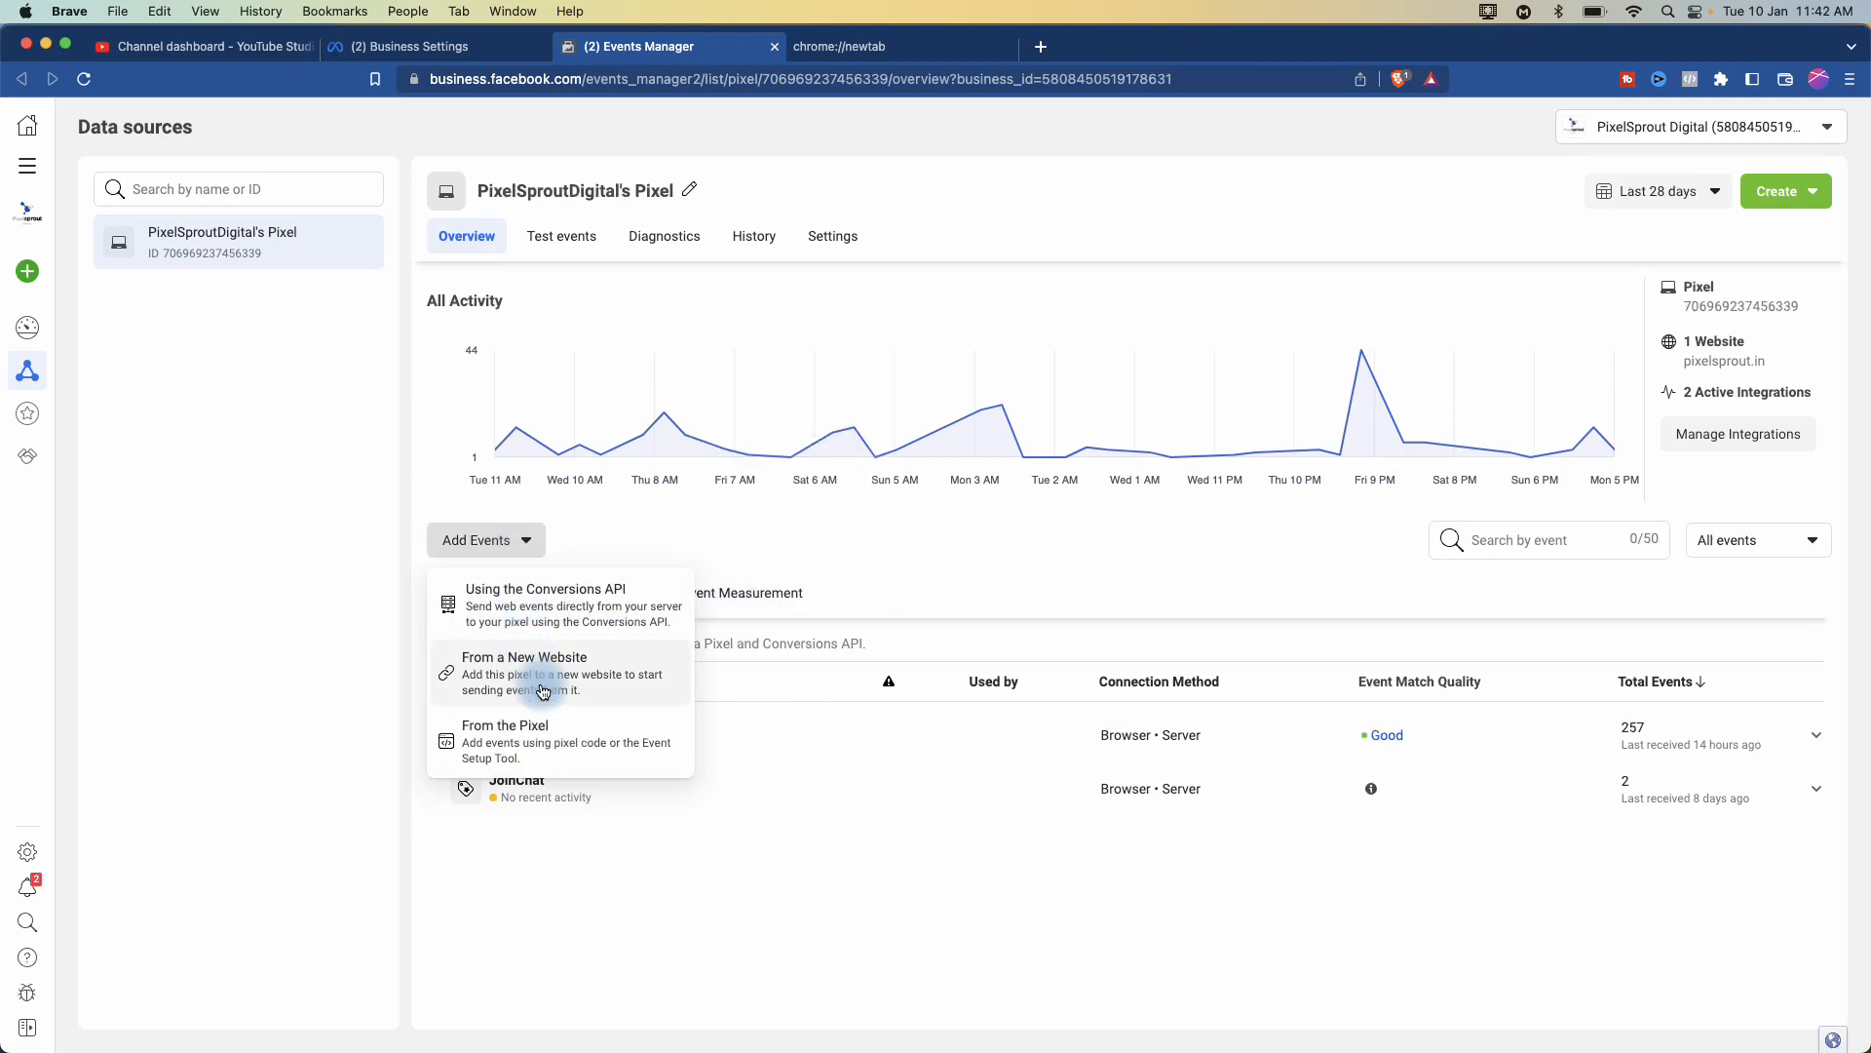
click(532, 746)
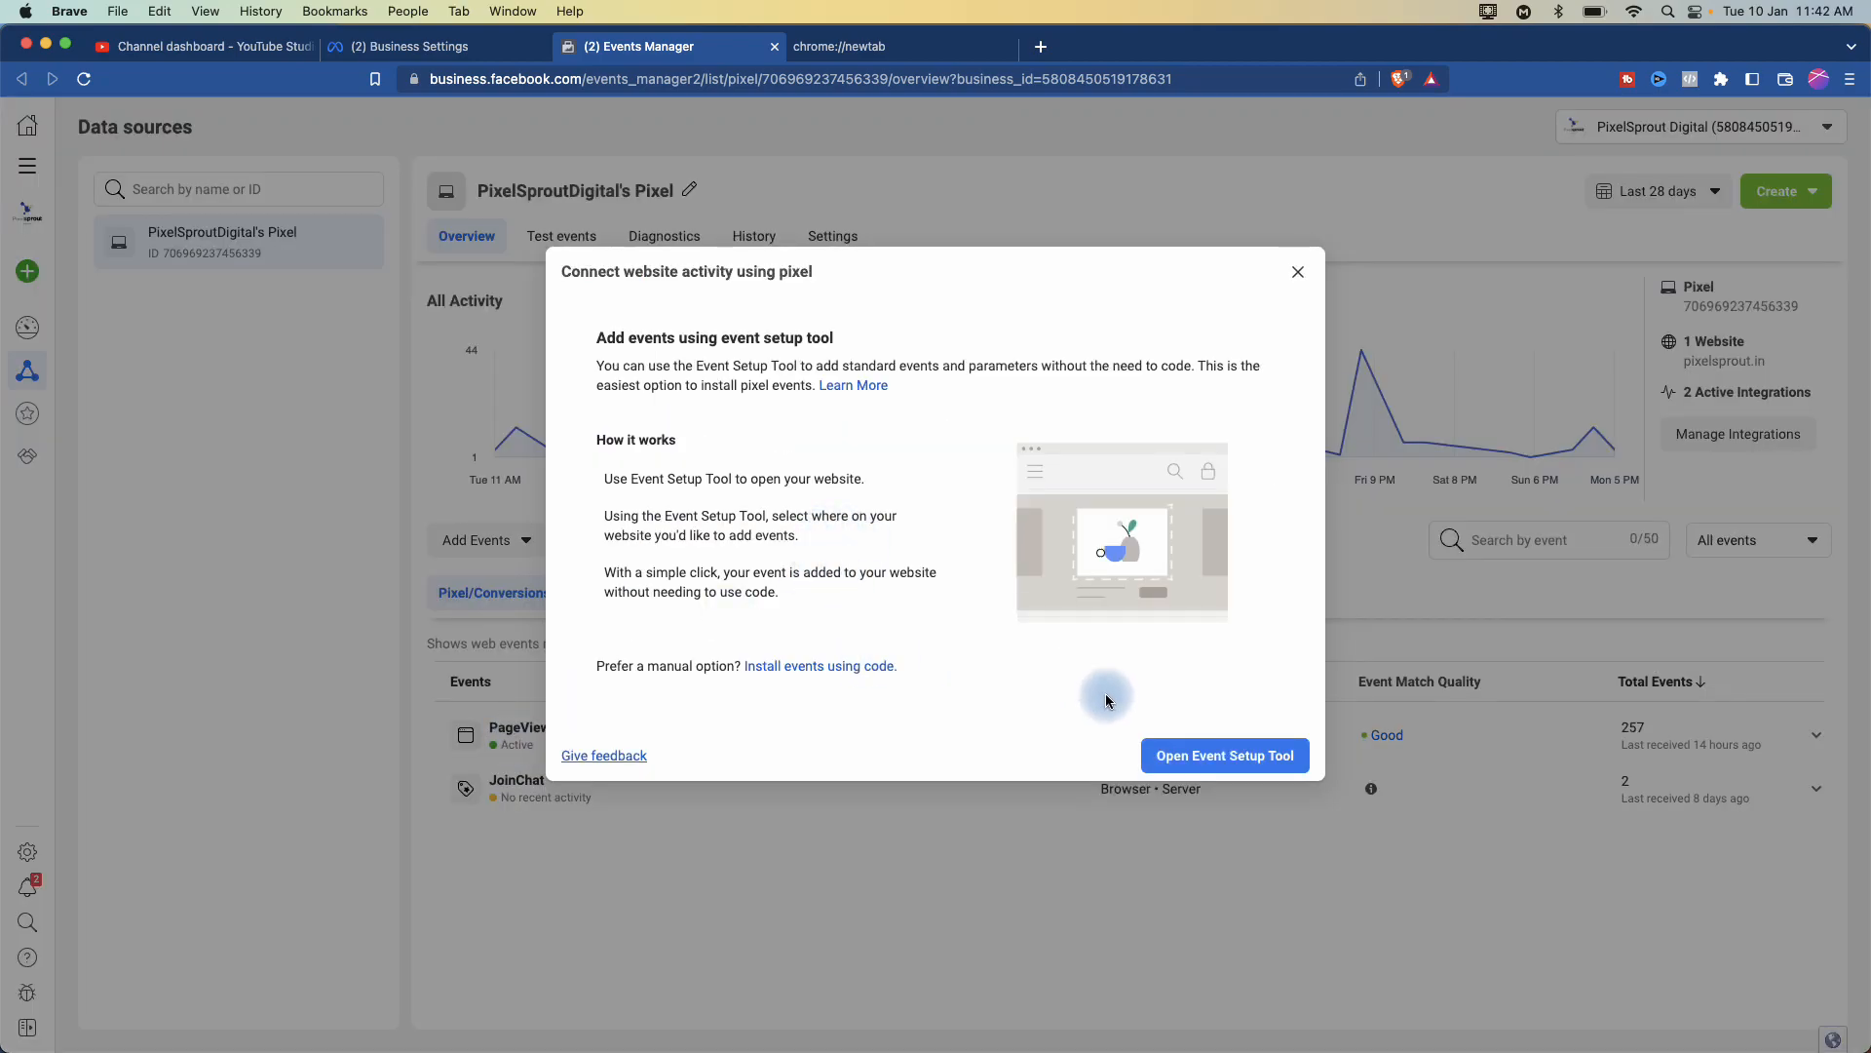
click(1297, 272)
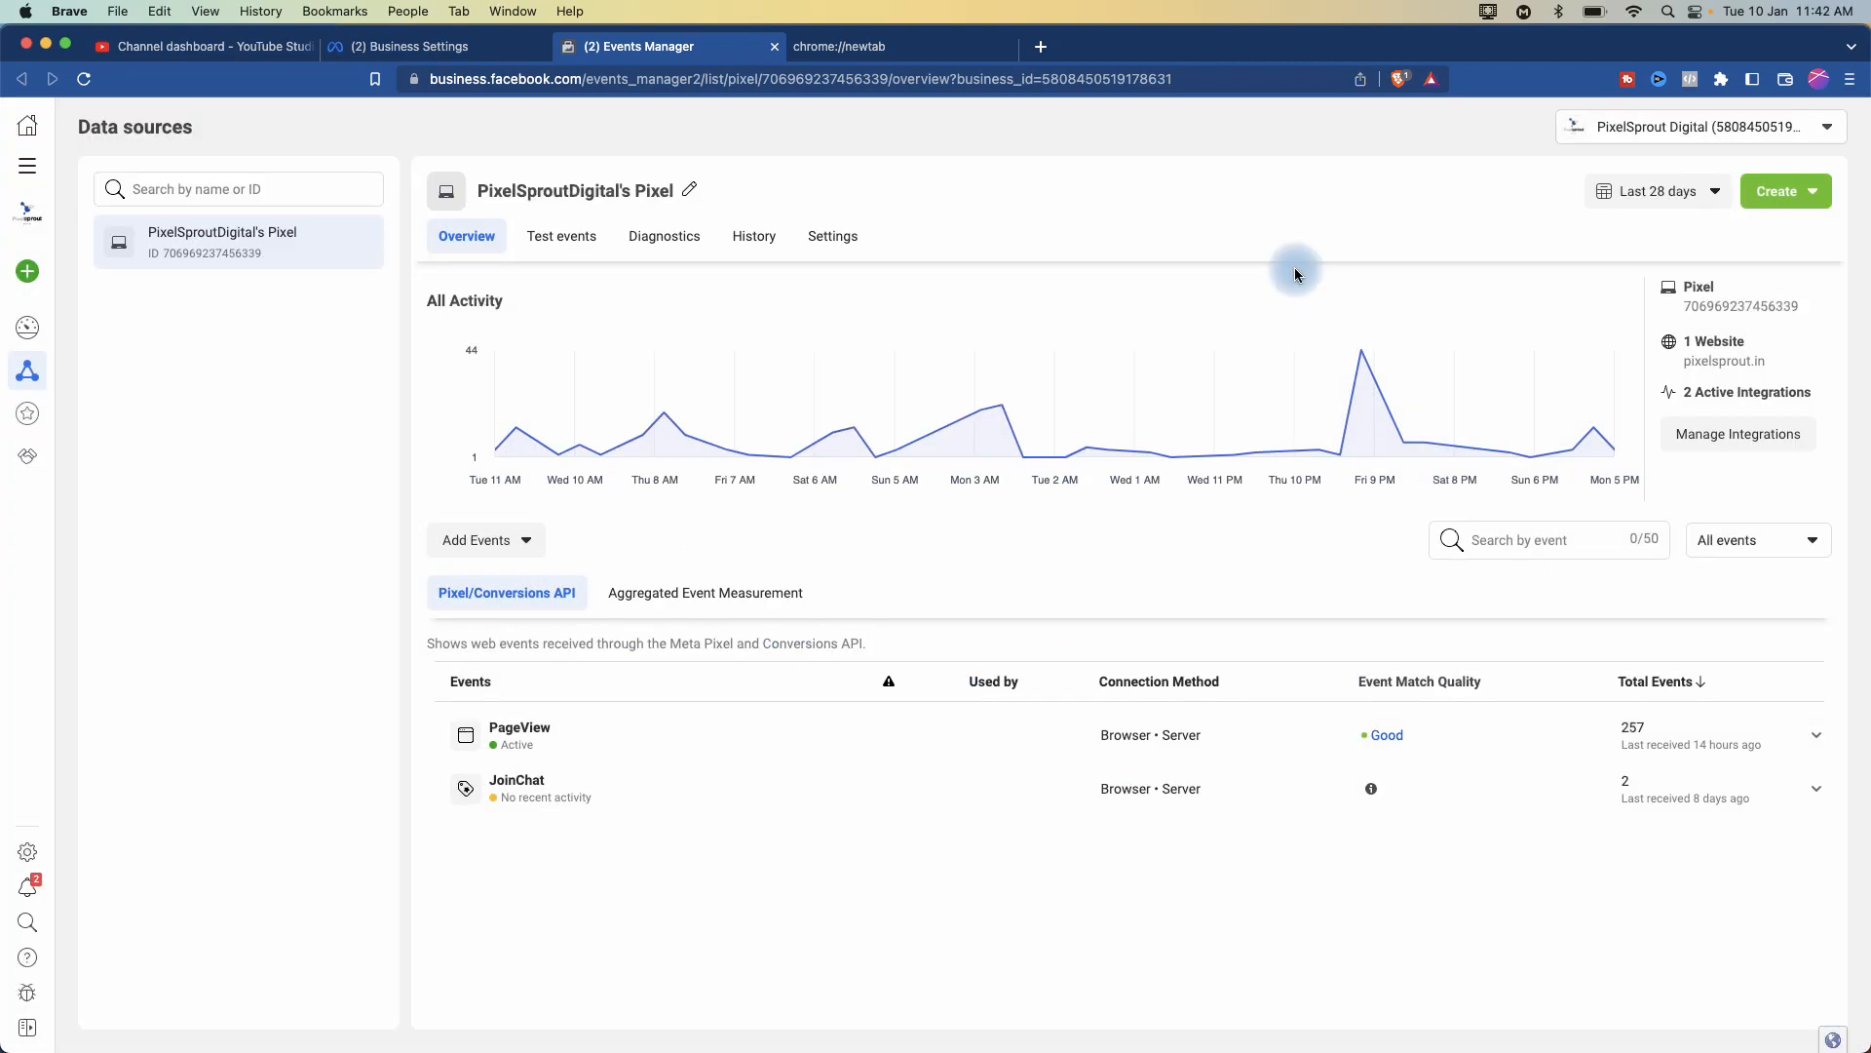
- Choose Add Events > From a New Website > Install code manually, reaching the Add Event Code step
click(518, 539)
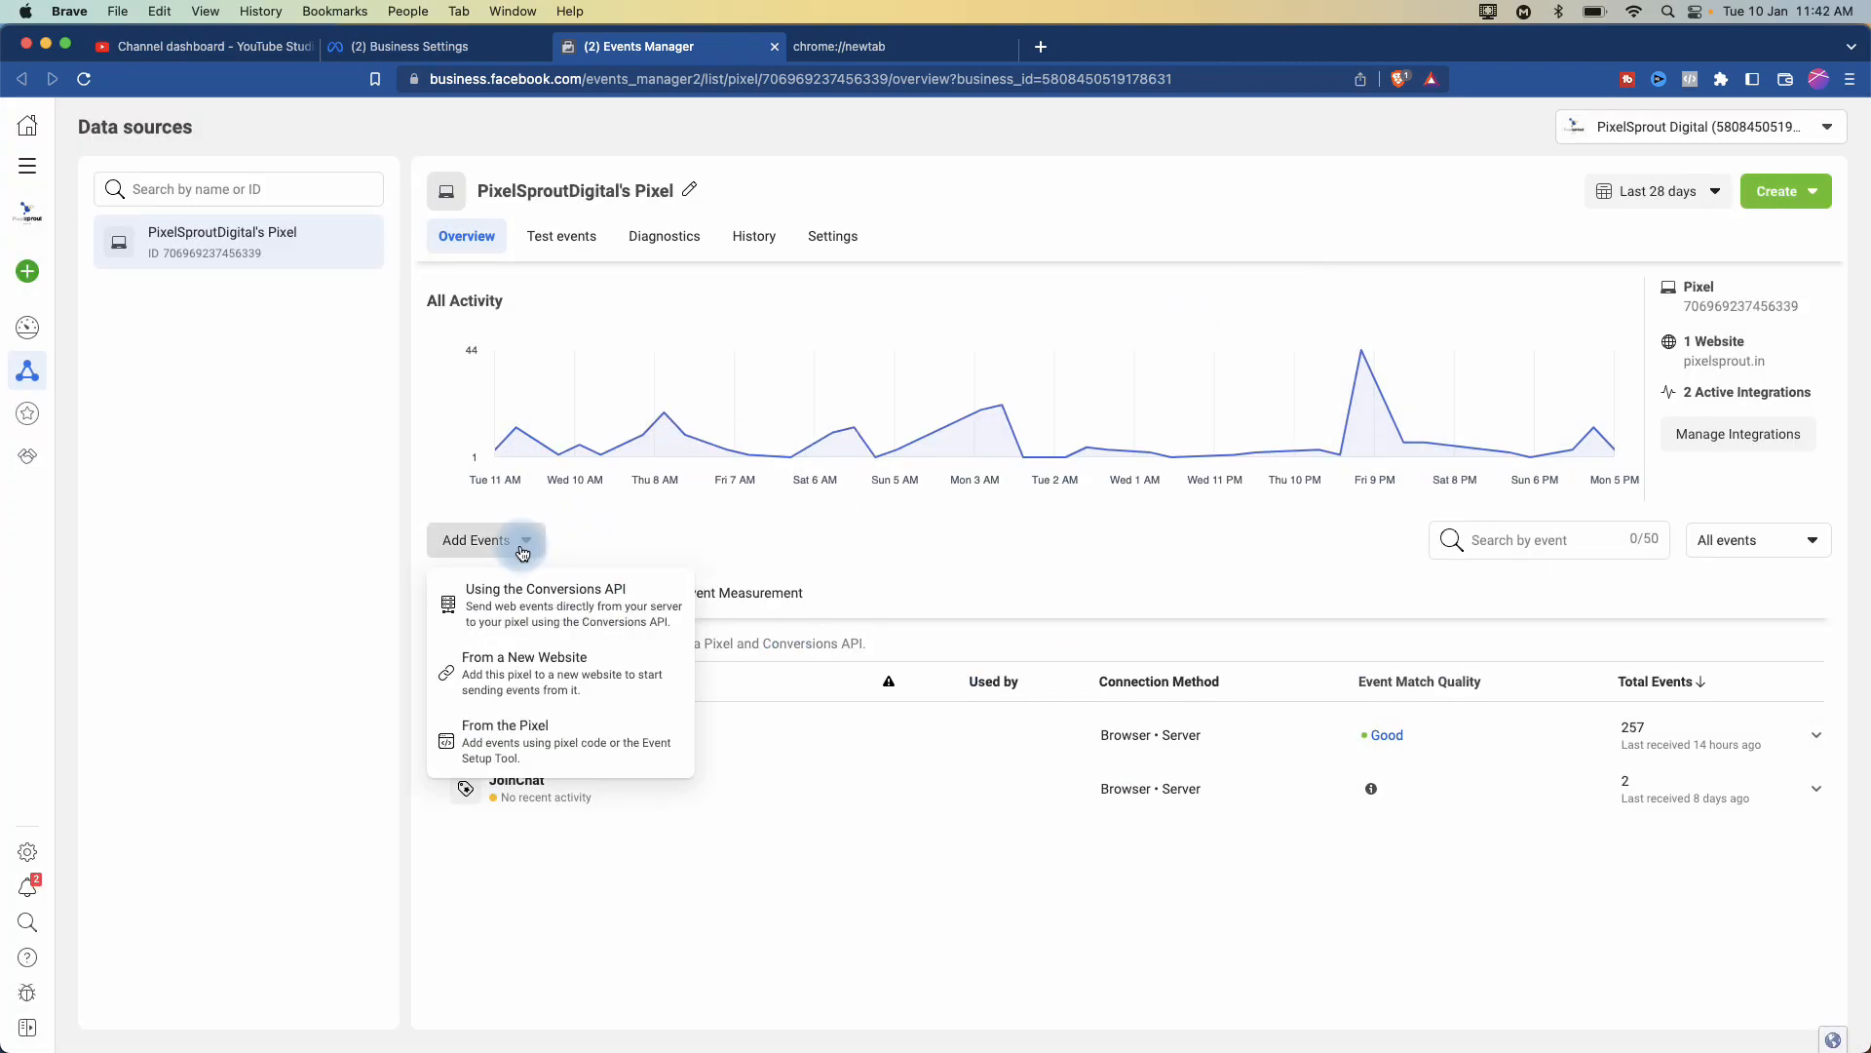
click(531, 675)
click(733, 493)
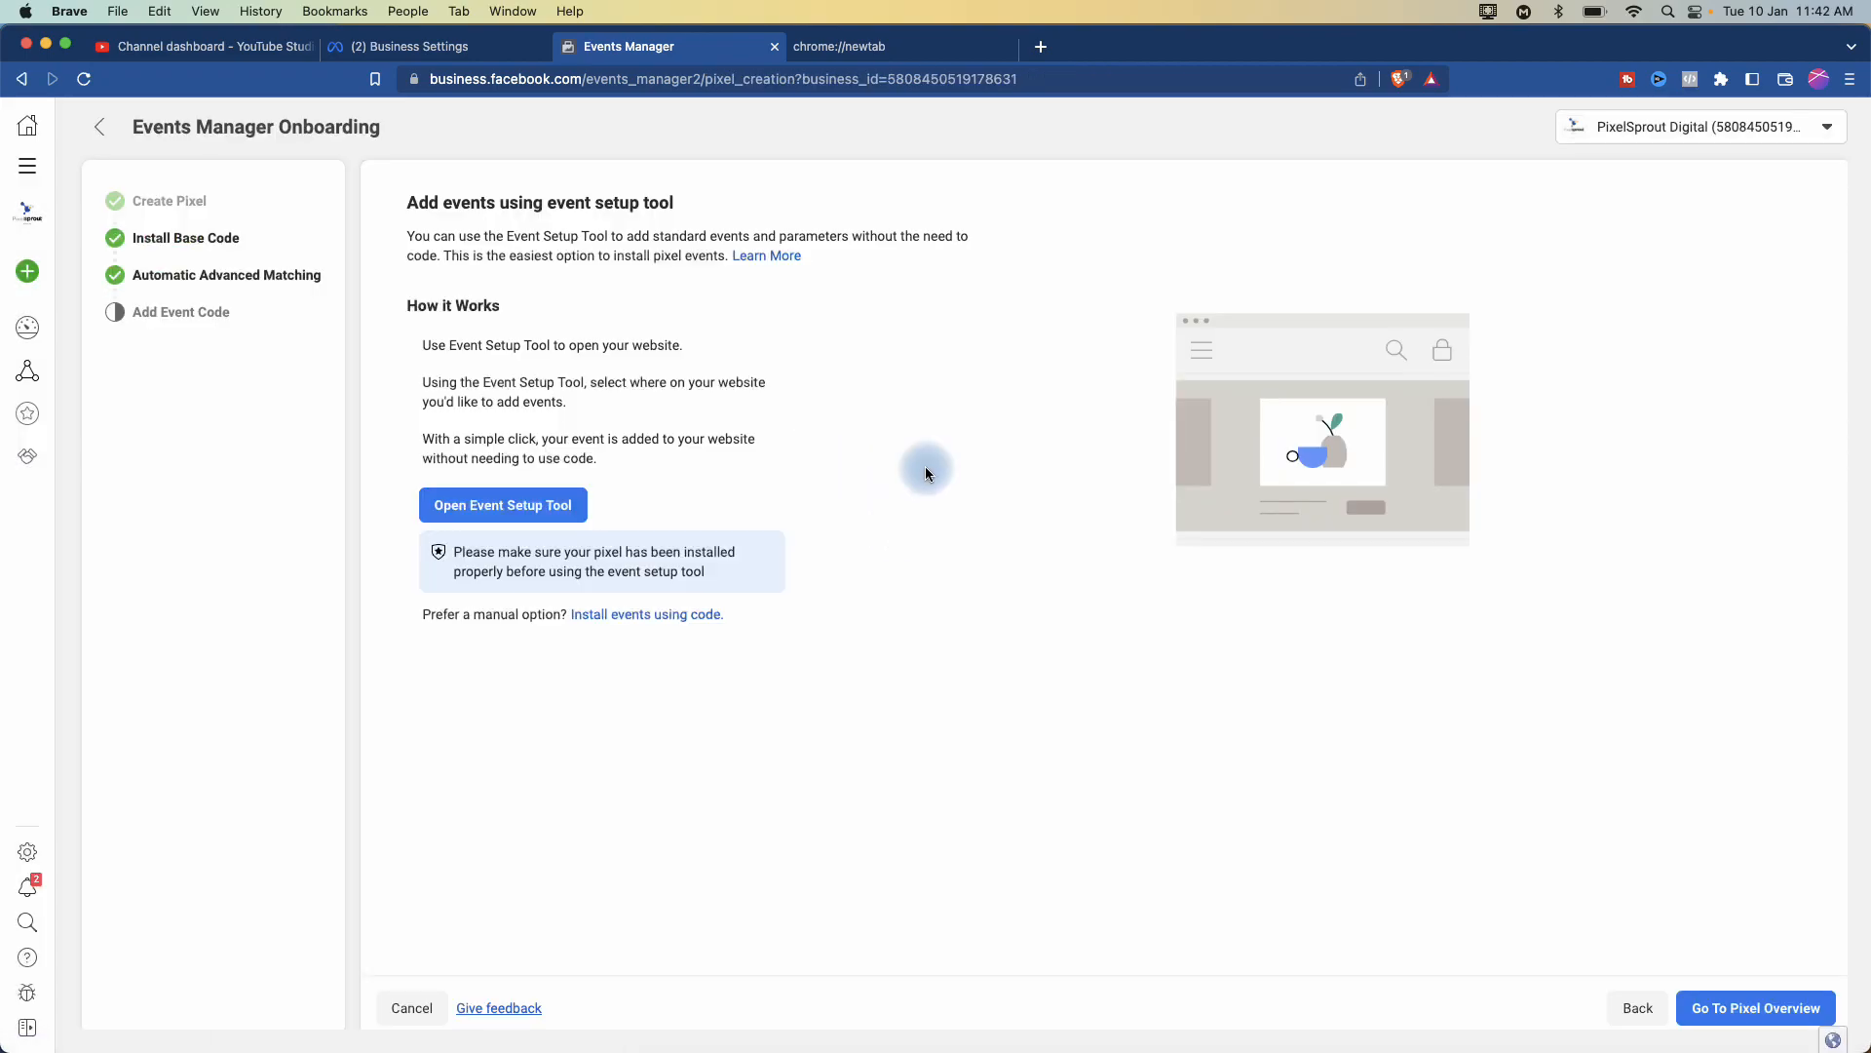
click(501, 517)
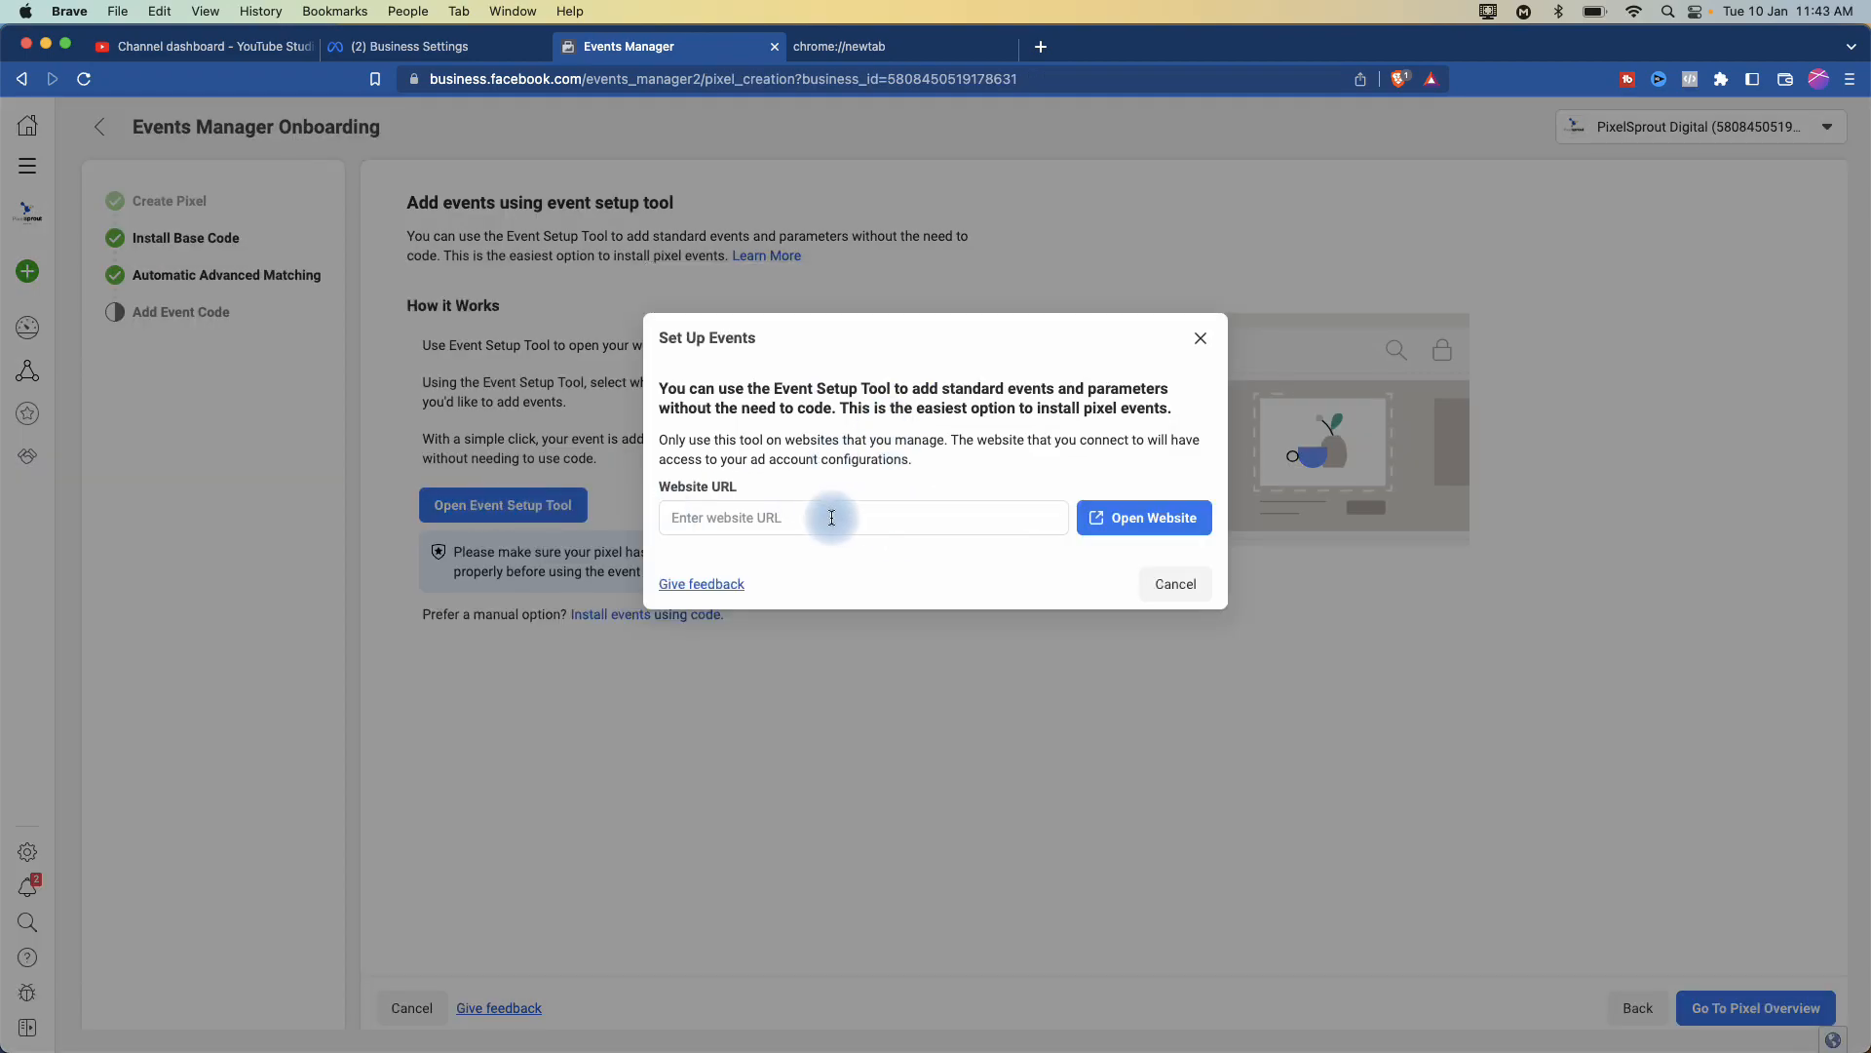
click(1199, 340)
click(669, 614)
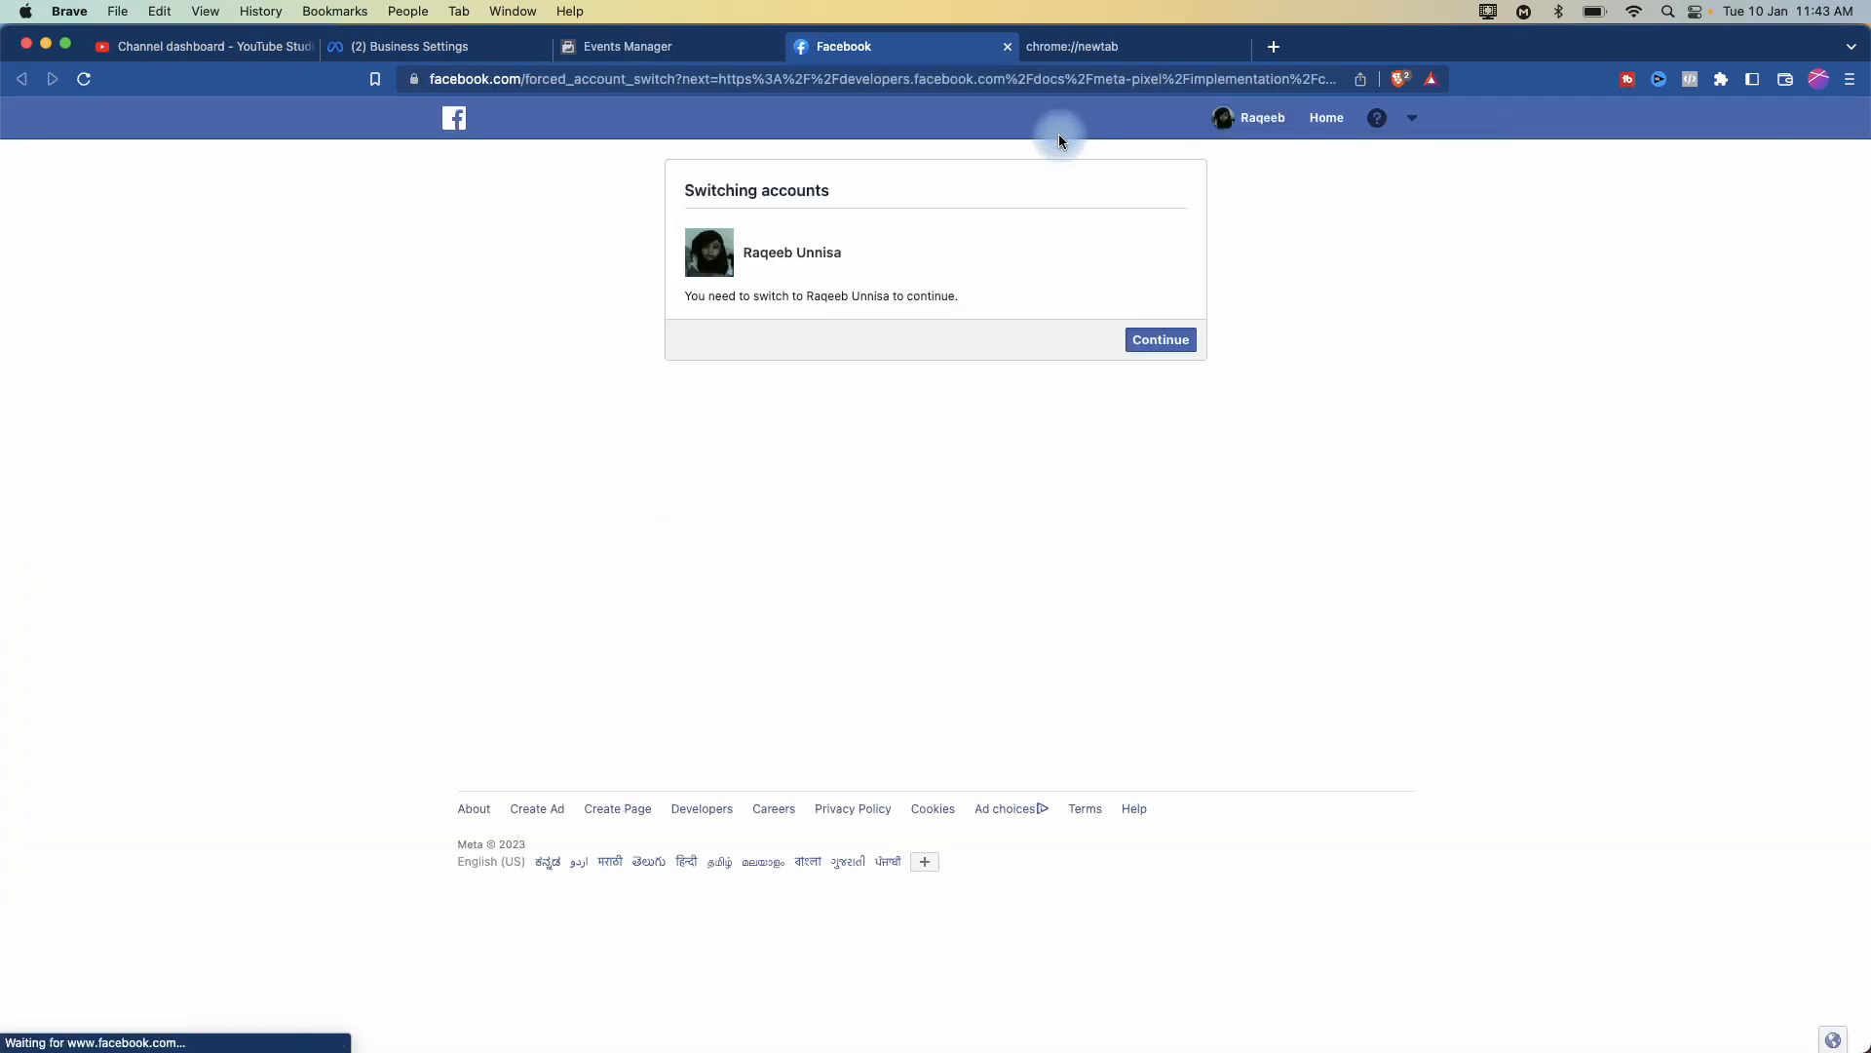
click(1173, 348)
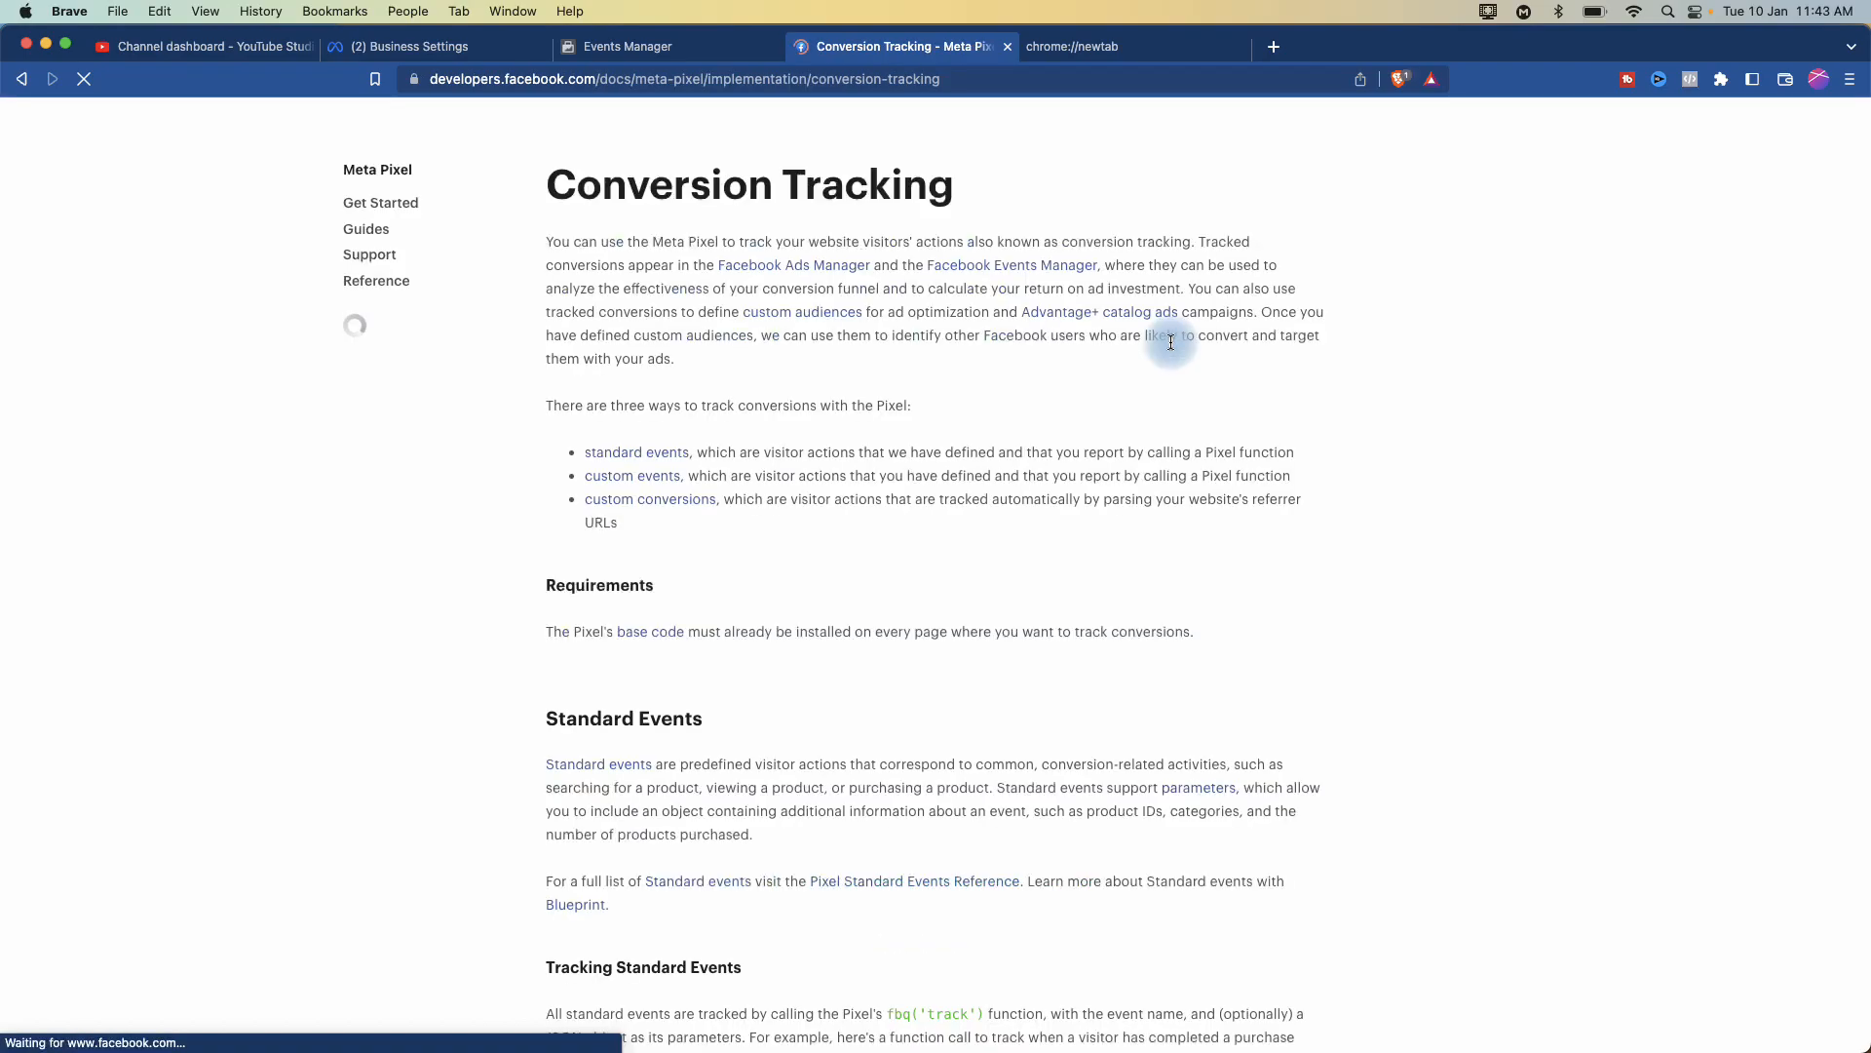
click(1009, 47)
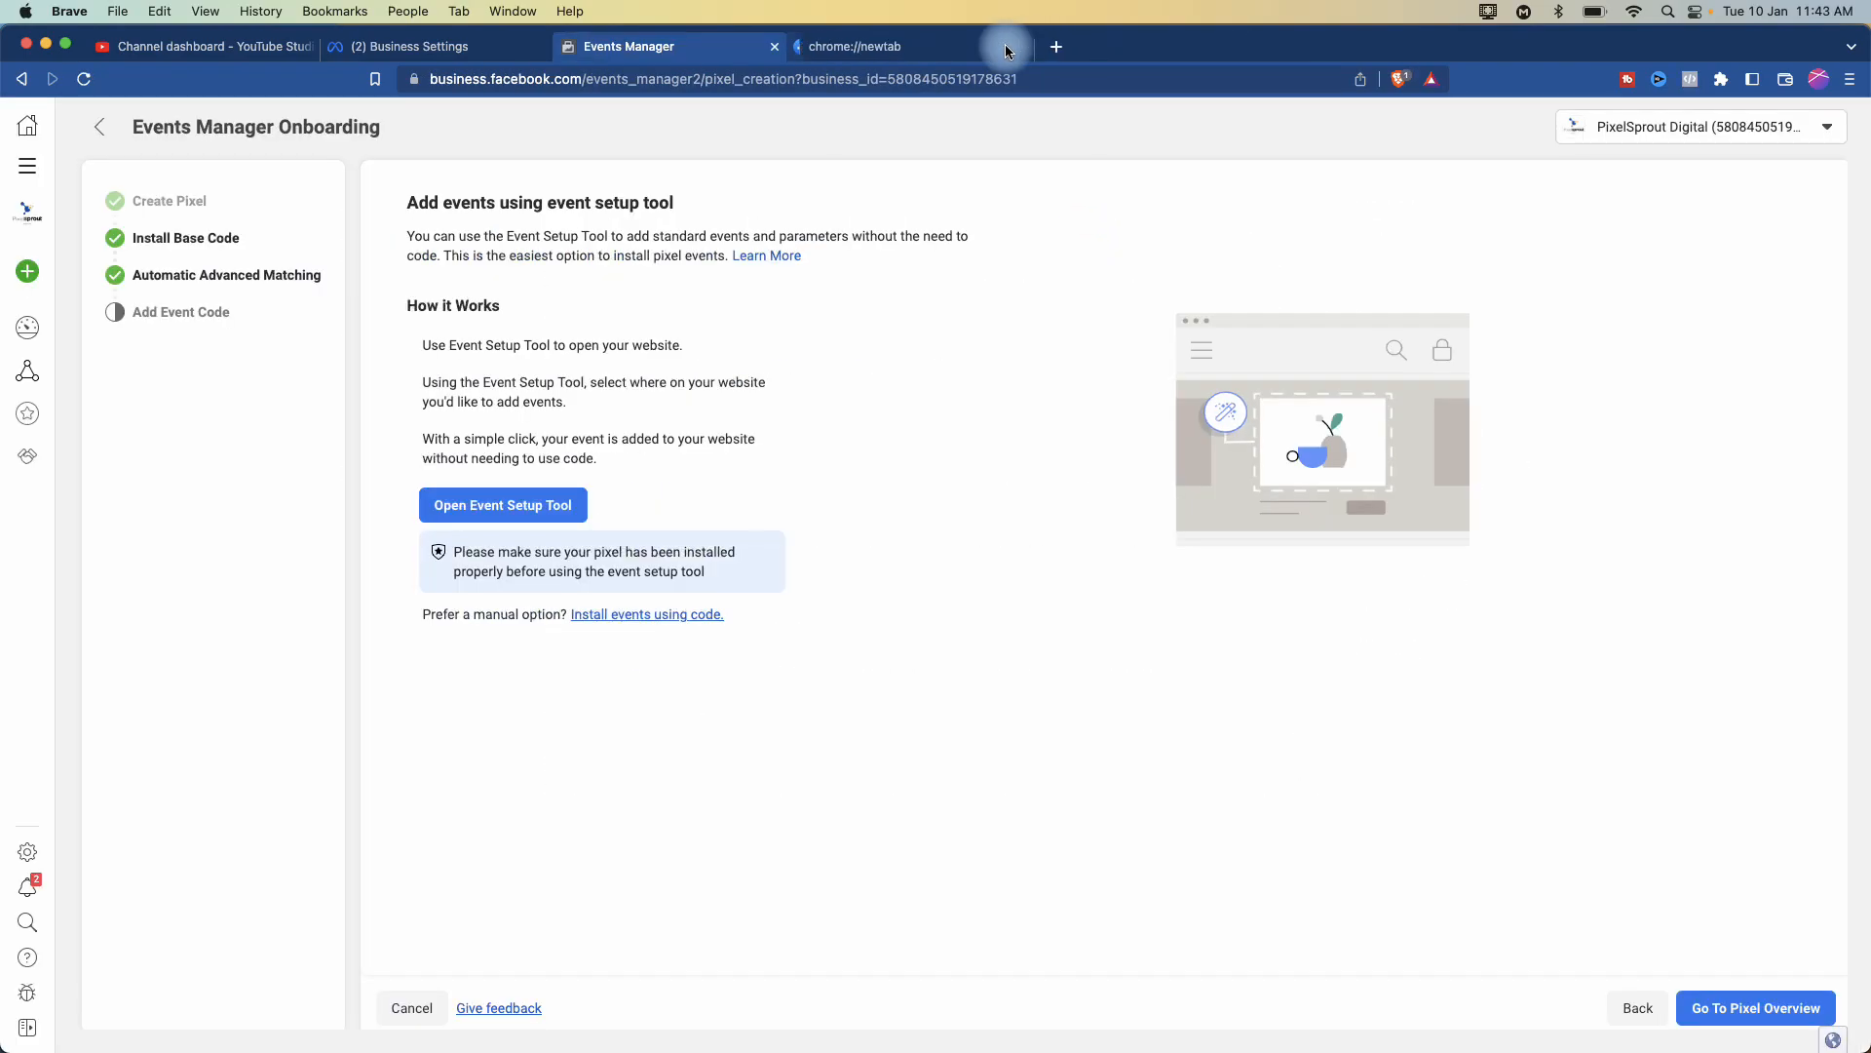
- Go to the Install Base Code step and open a new browser tab beside it
click(198, 241)
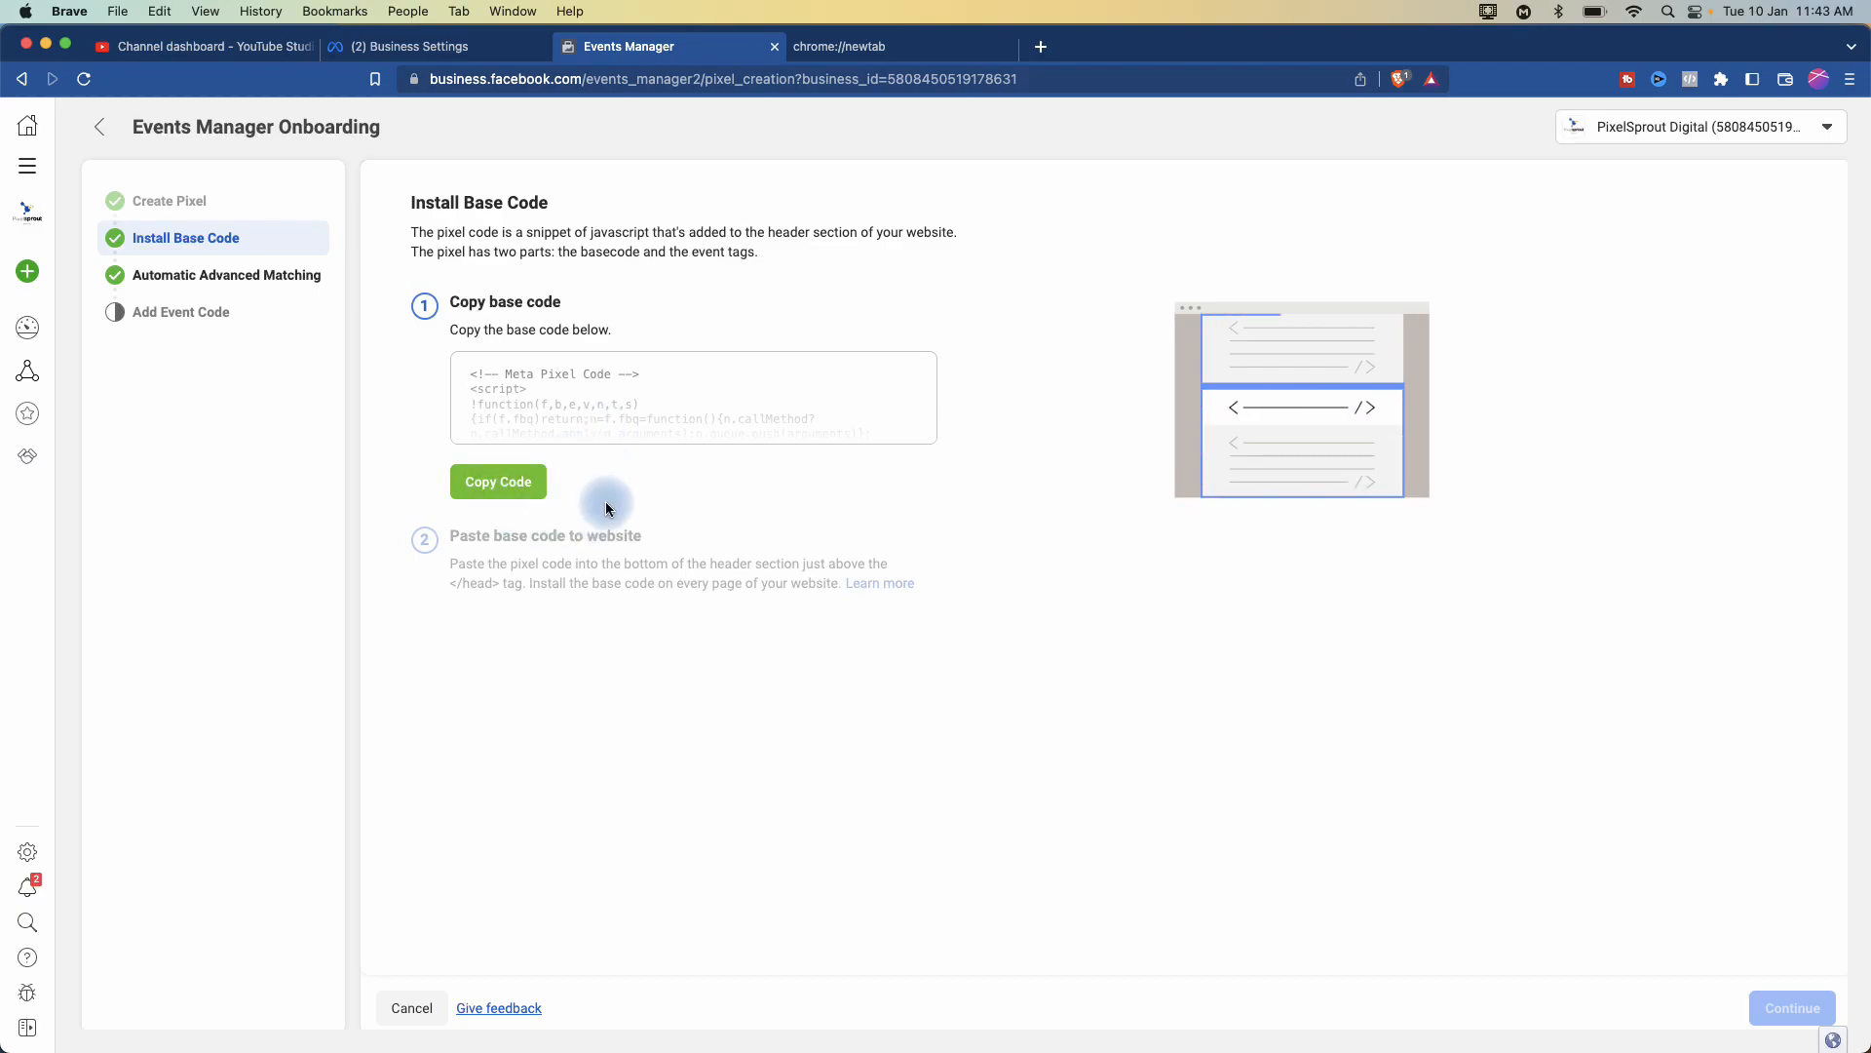
click(1036, 49)
- Load the pixelsprout.in website in the new tab
text(pi)
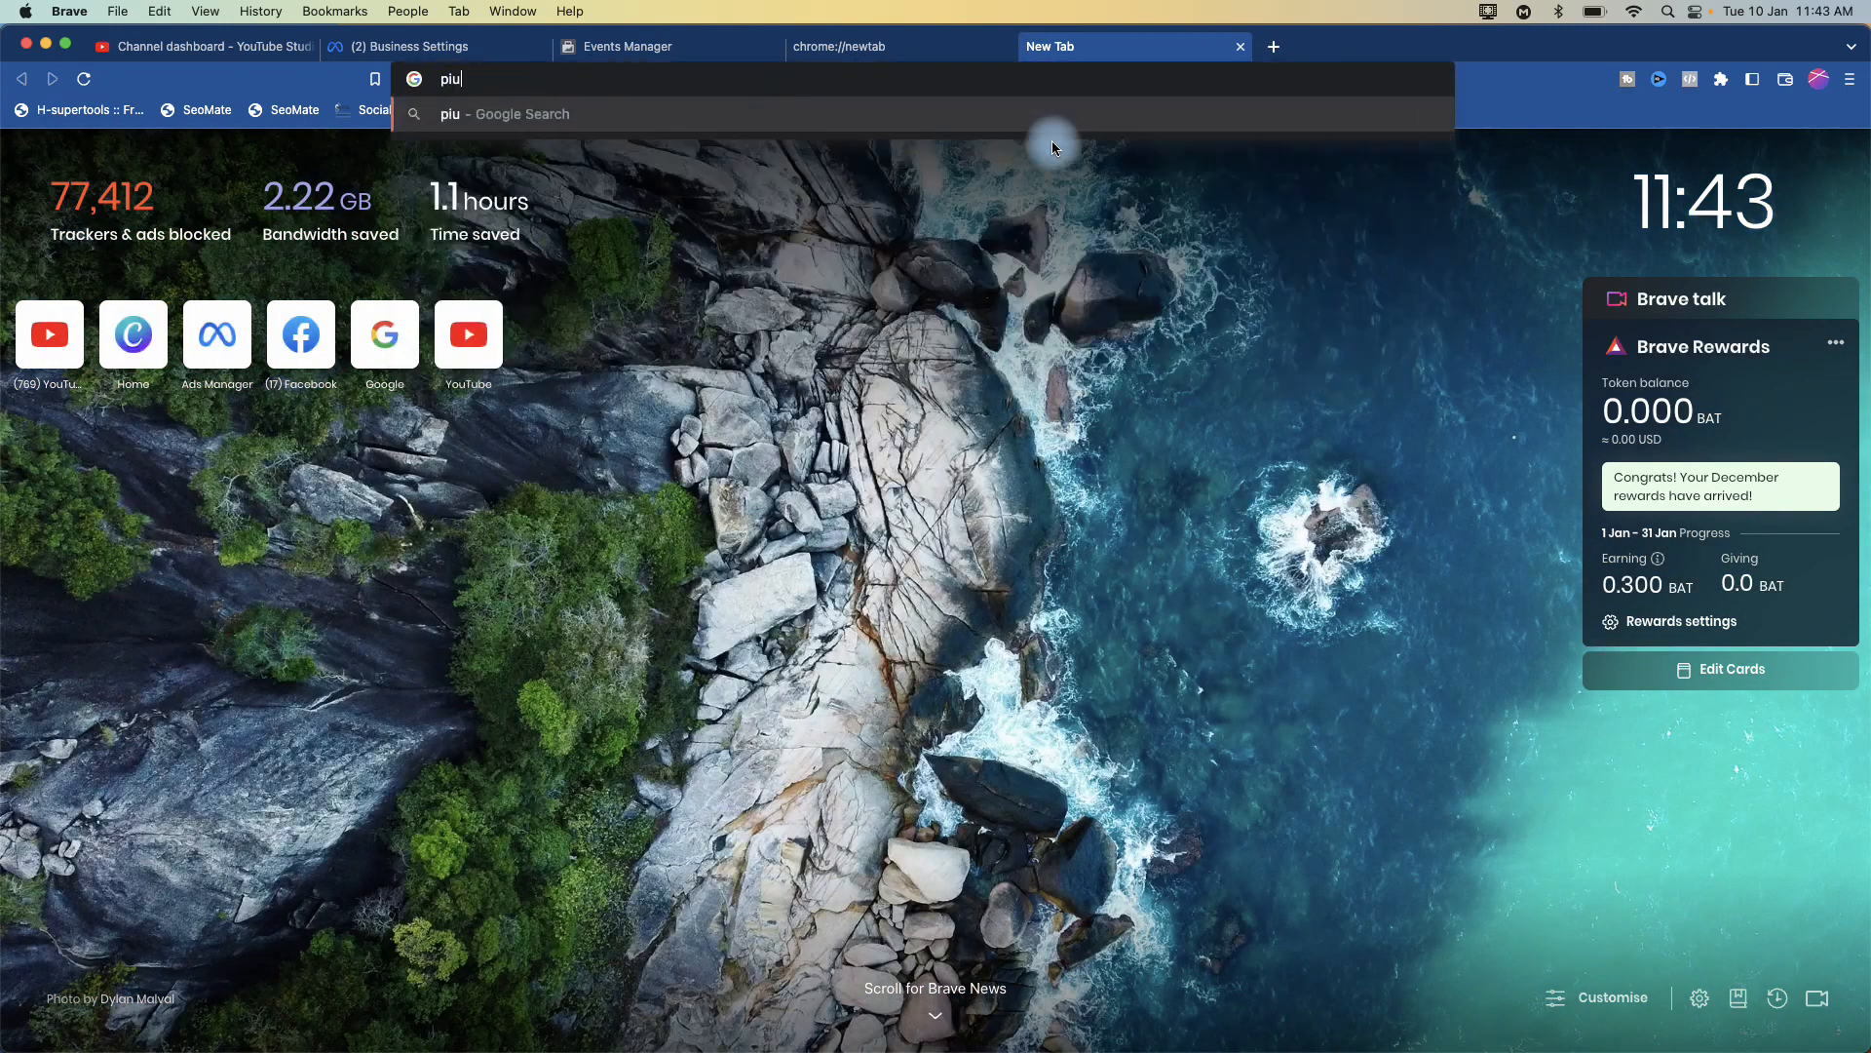
text(xs)
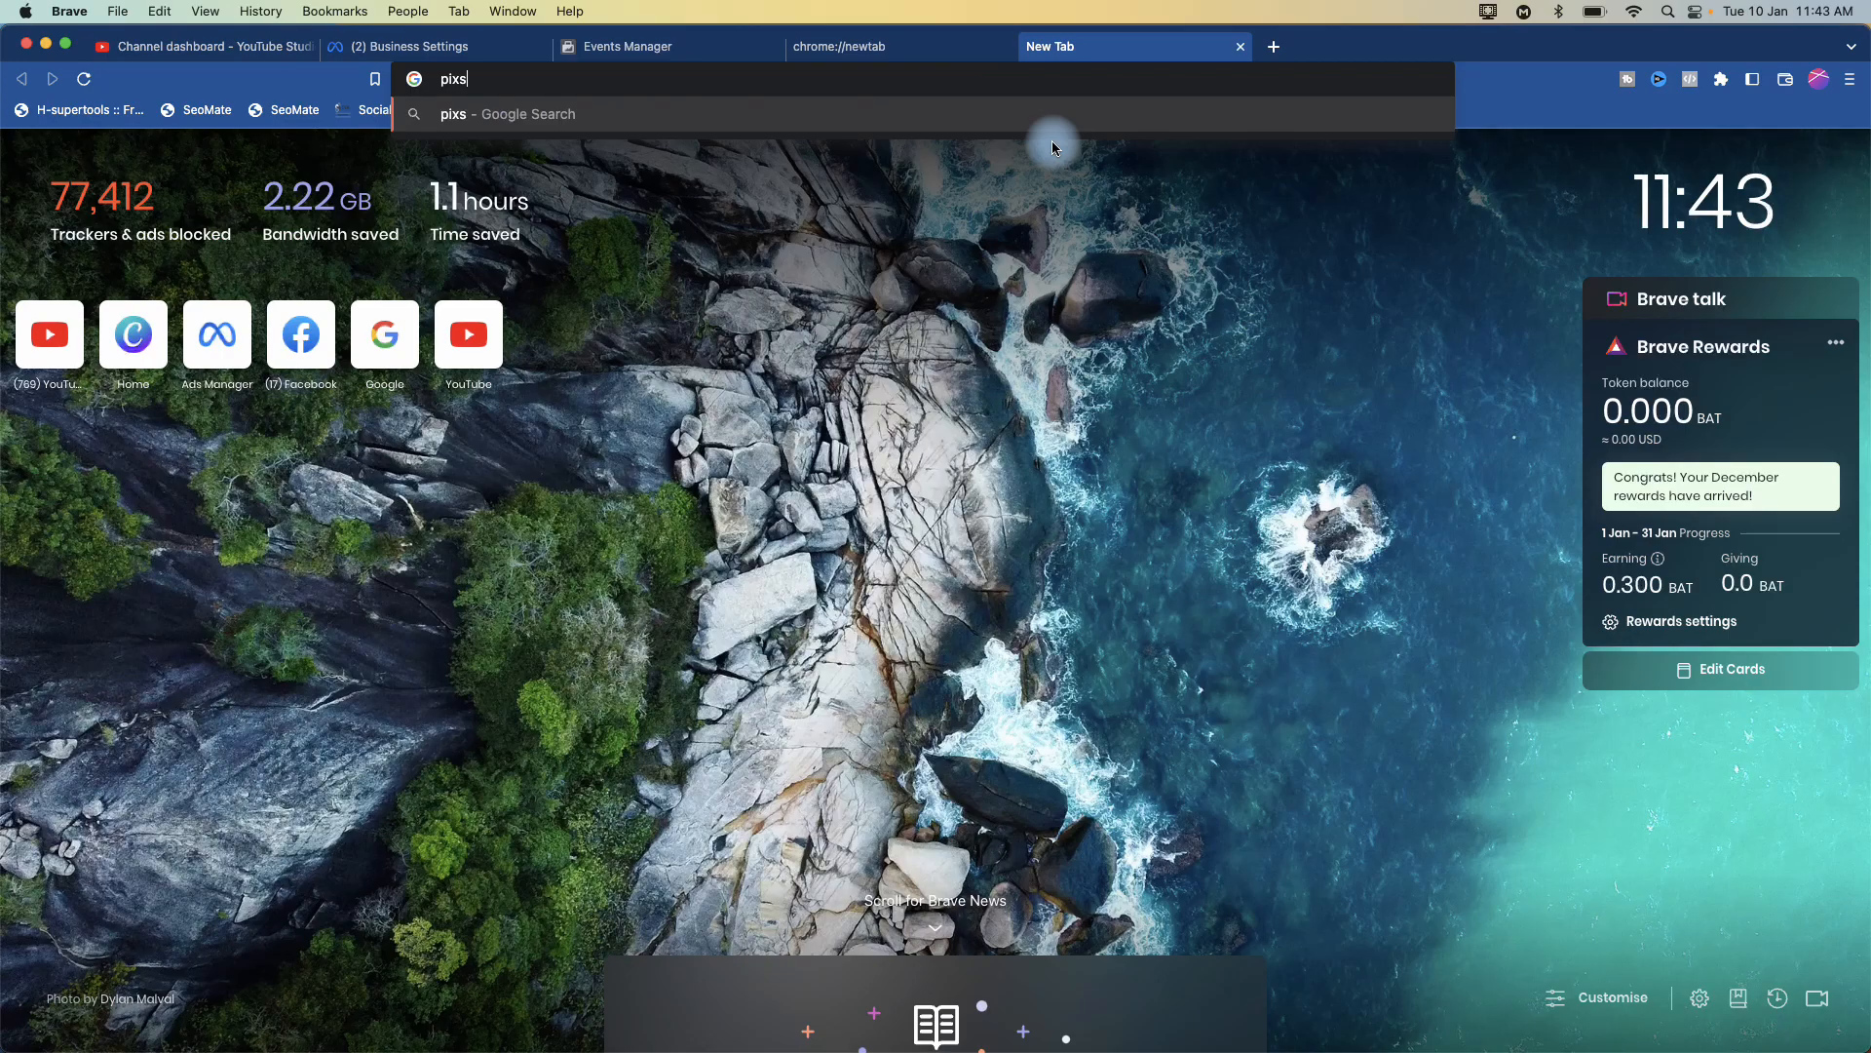
key(BackSpace)
text(ek)
key(BackSpace)
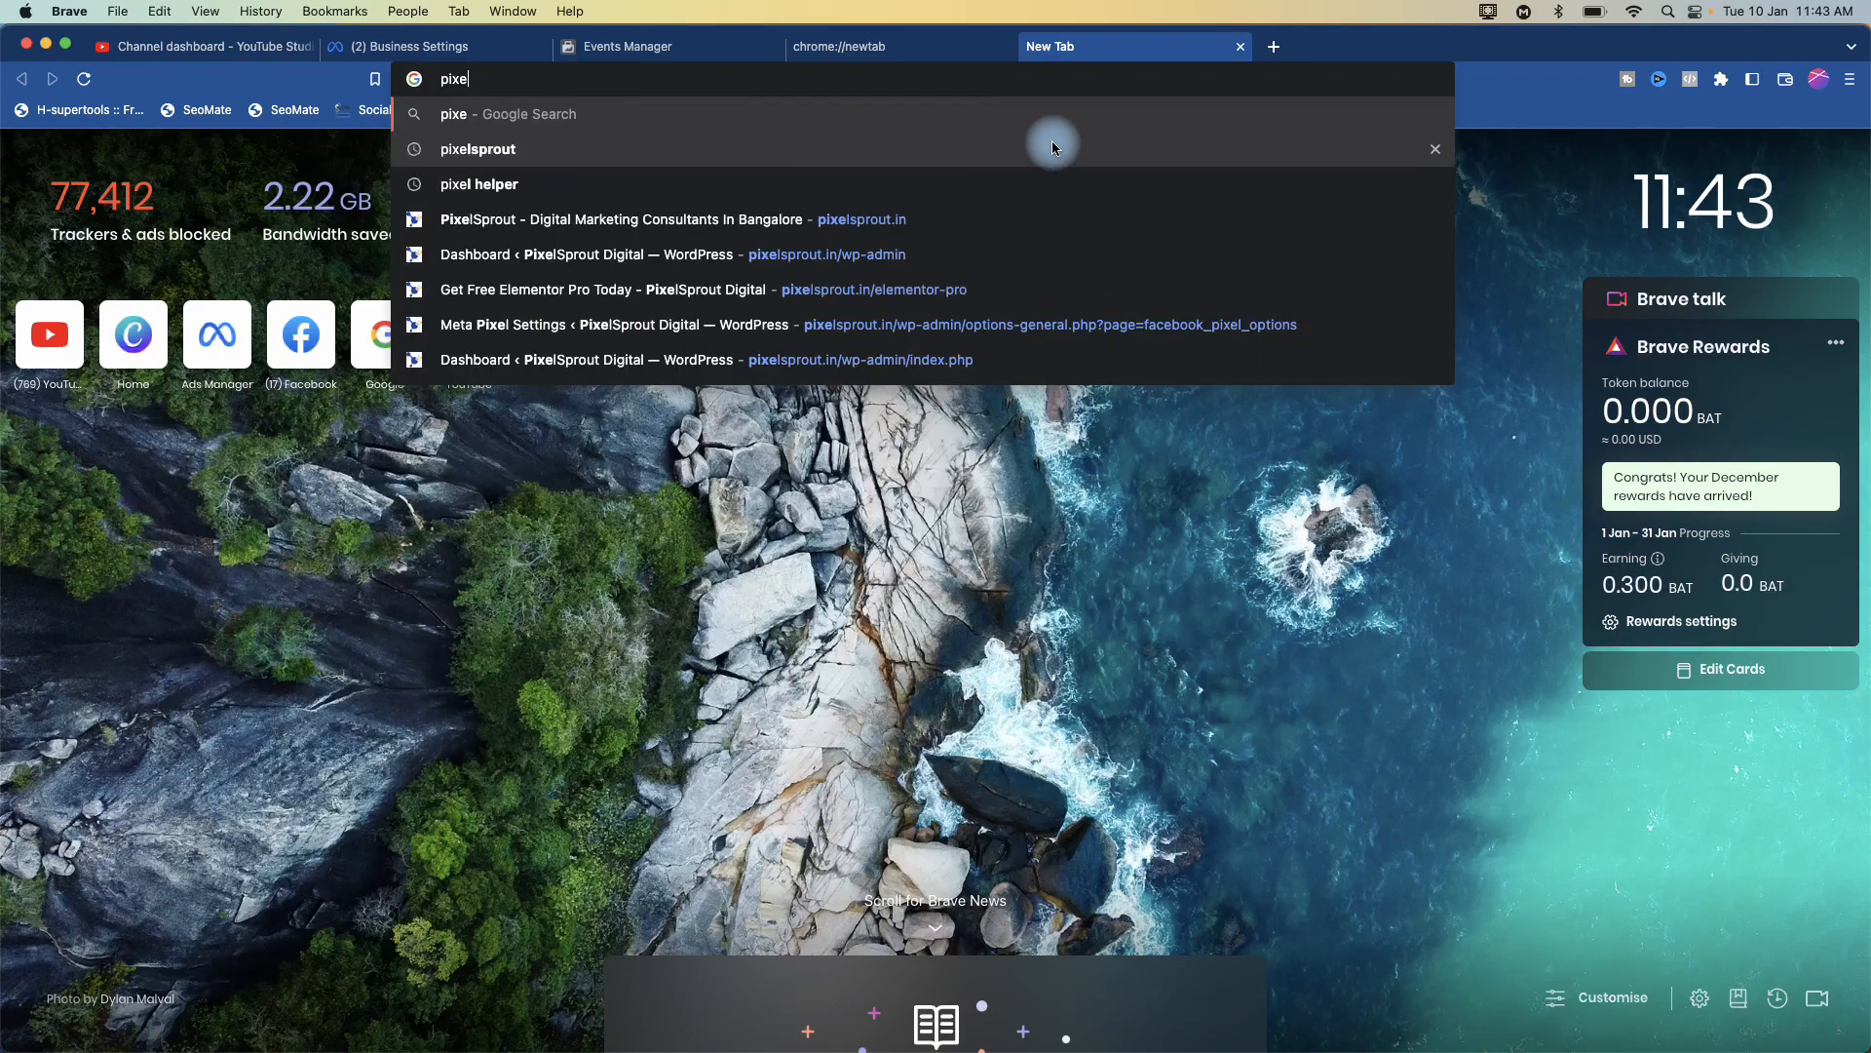
text(lsprout.in)
key(Right)
key(Return)
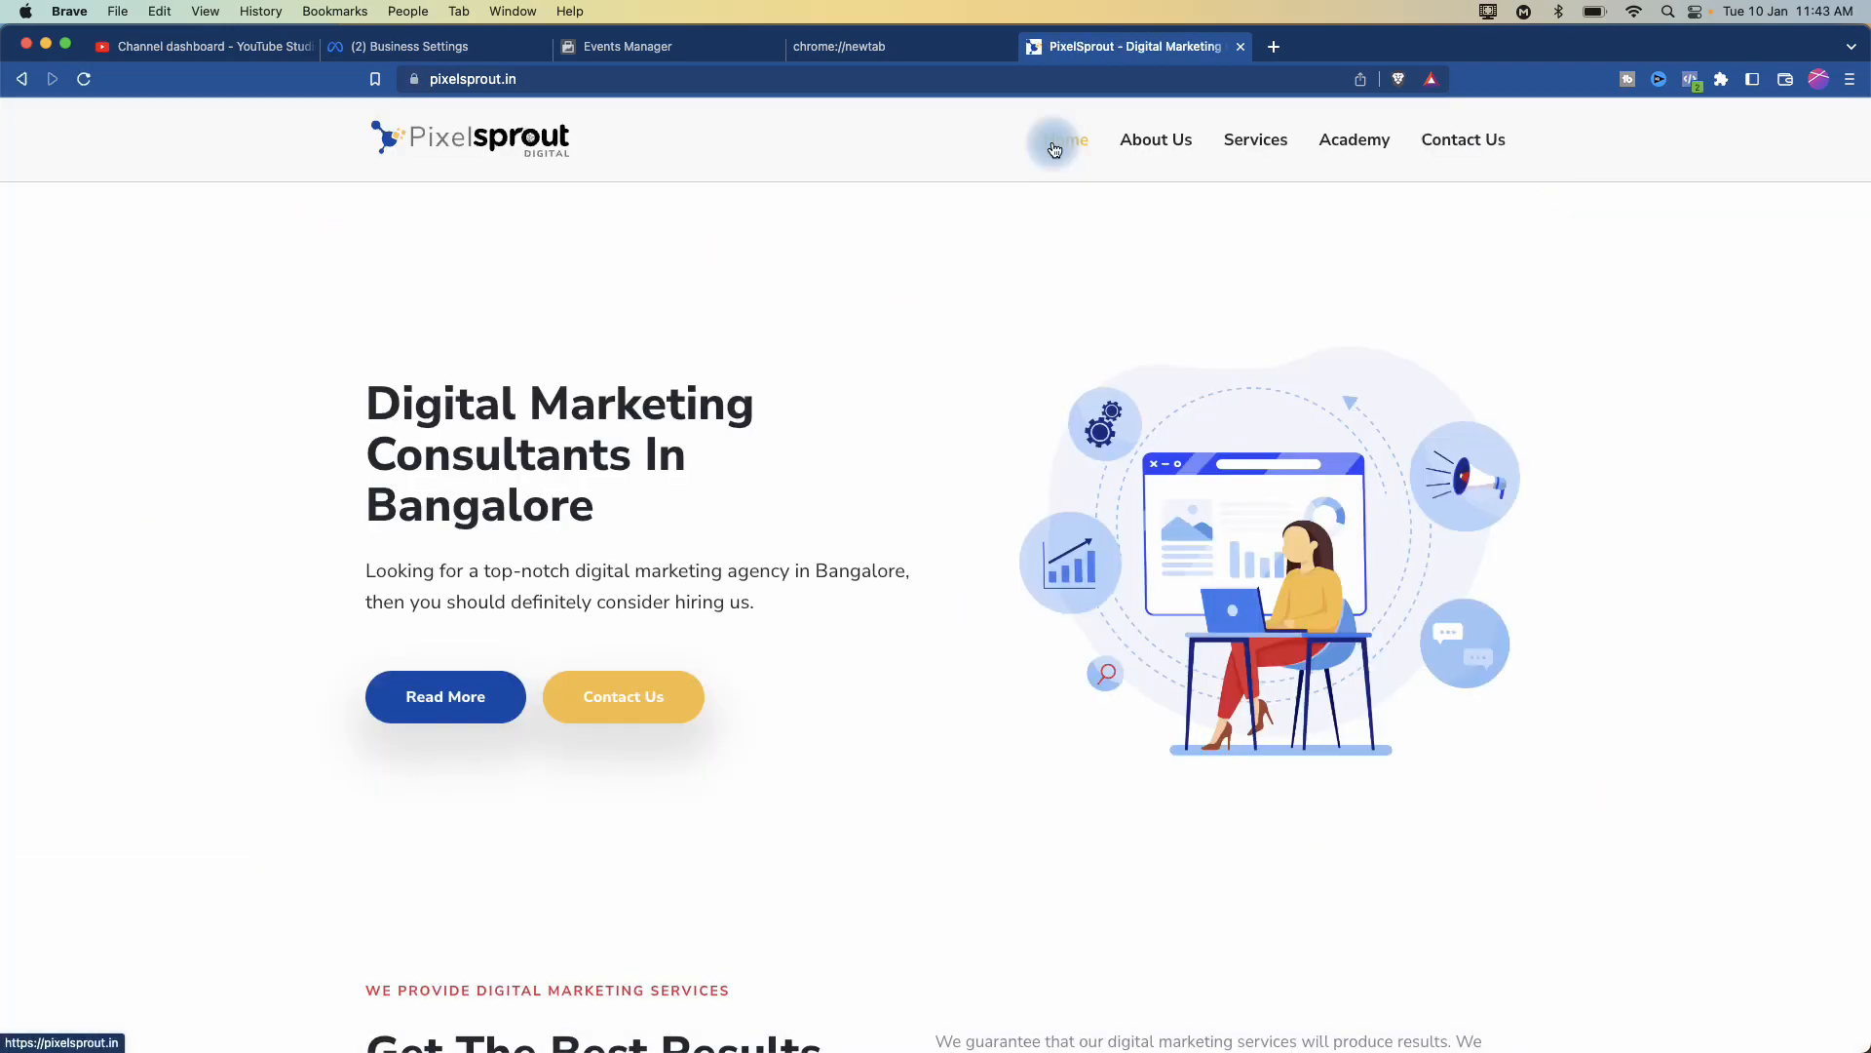
- Go to the site's /wp-admin address to reach the WordPress login
click(710, 78)
click(722, 81)
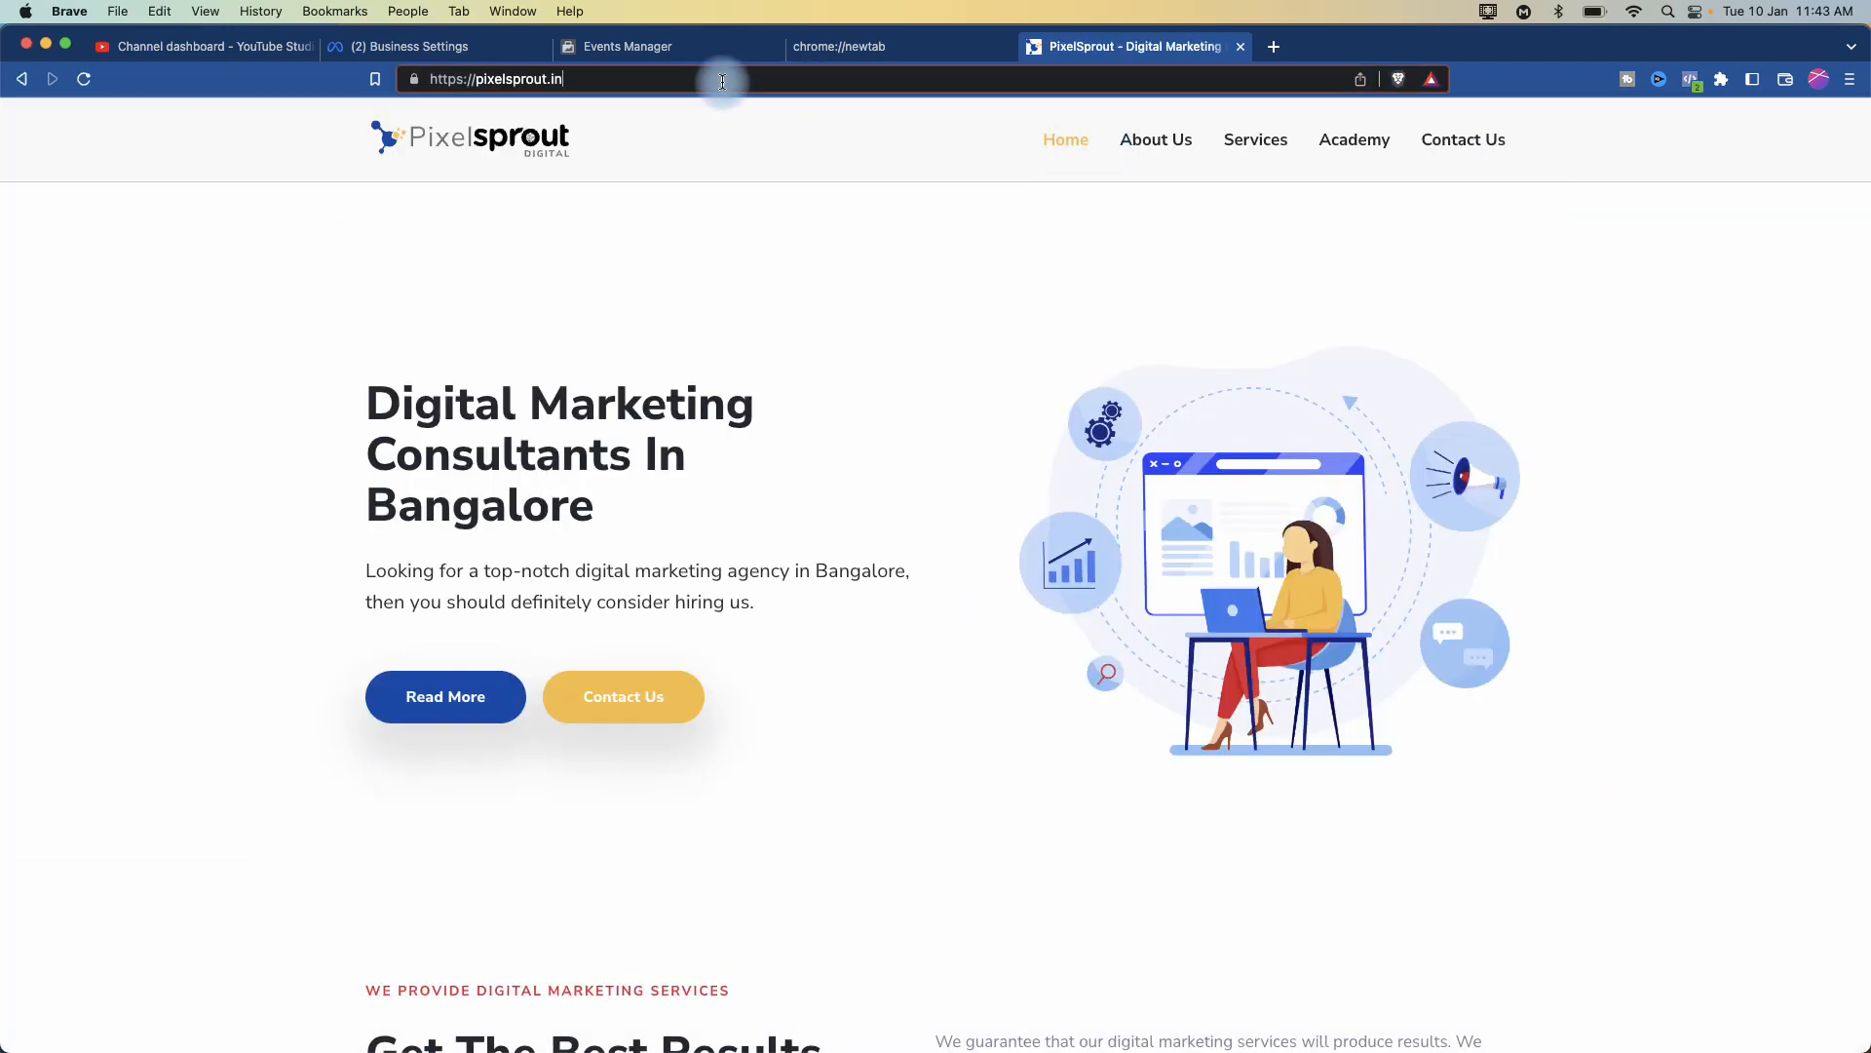
text(/)
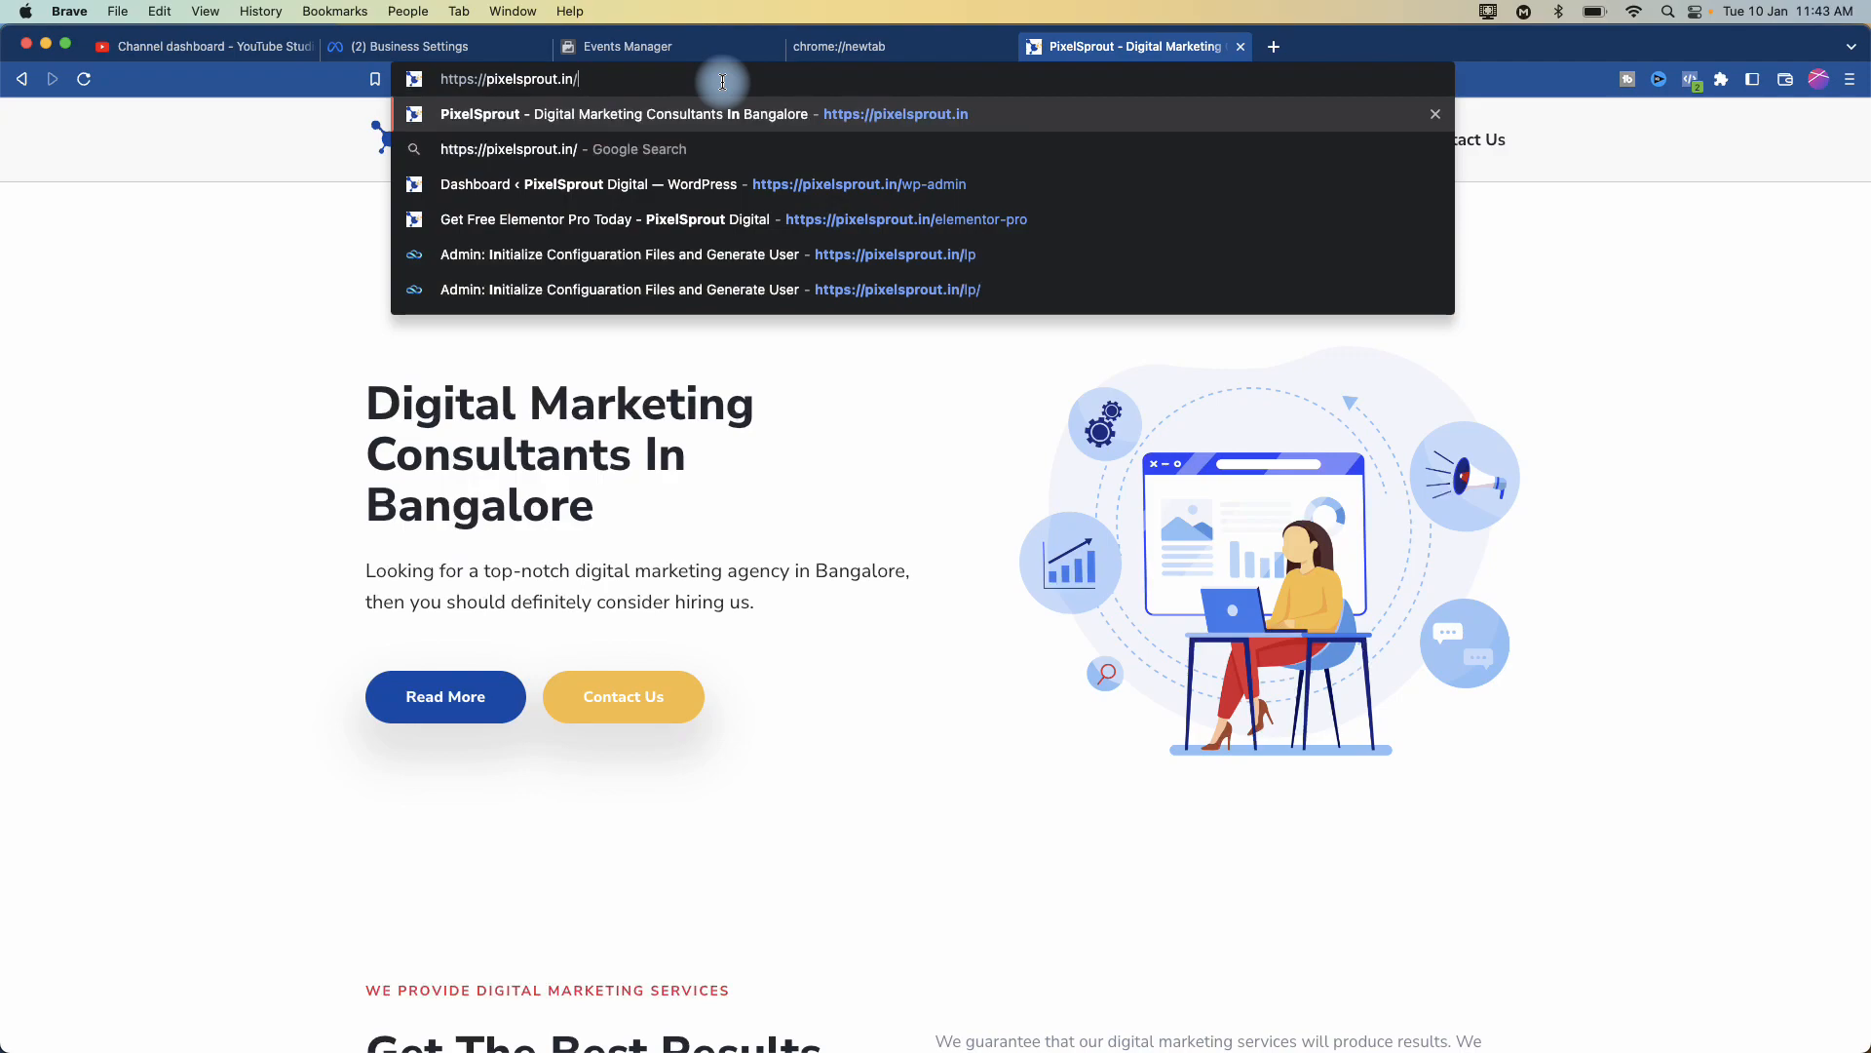
text(wp-admin)
key(Return)
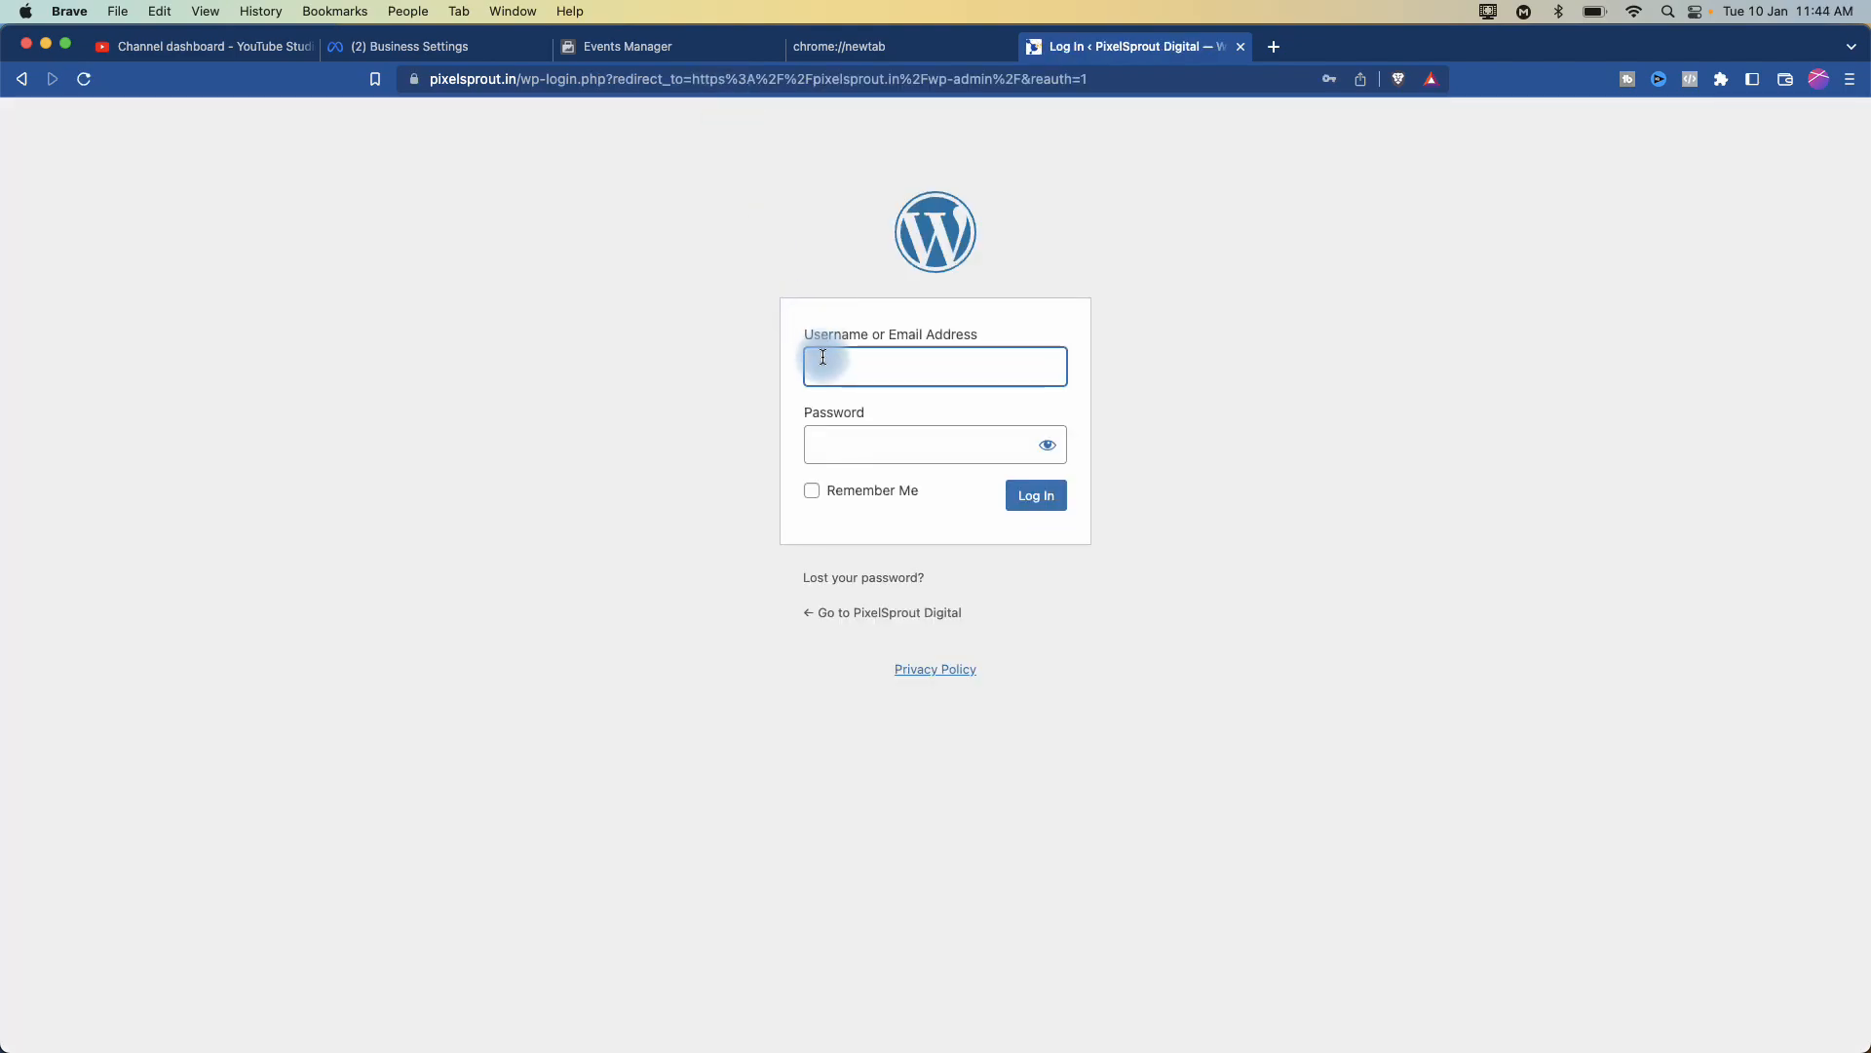
- Log in to the pixelsprout.in WordPress admin with the saved autofill credential to reach the Dashboard
click(824, 357)
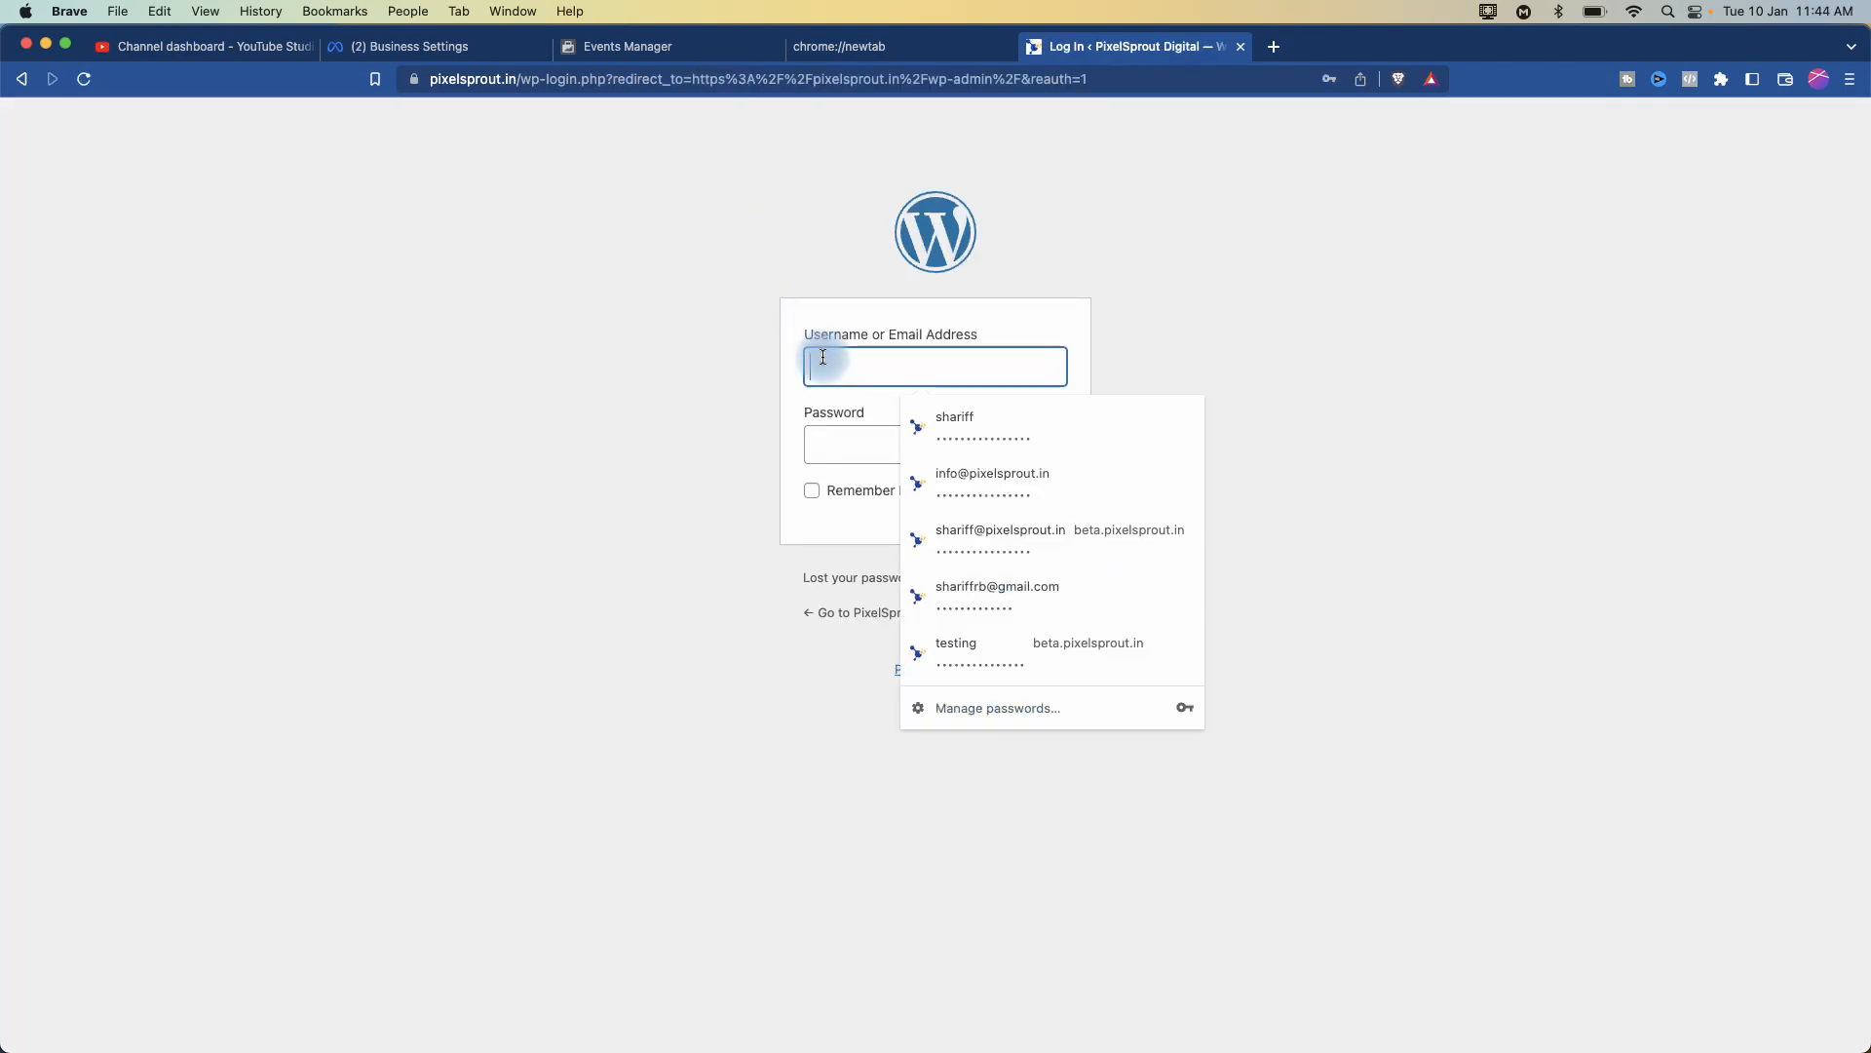
click(950, 436)
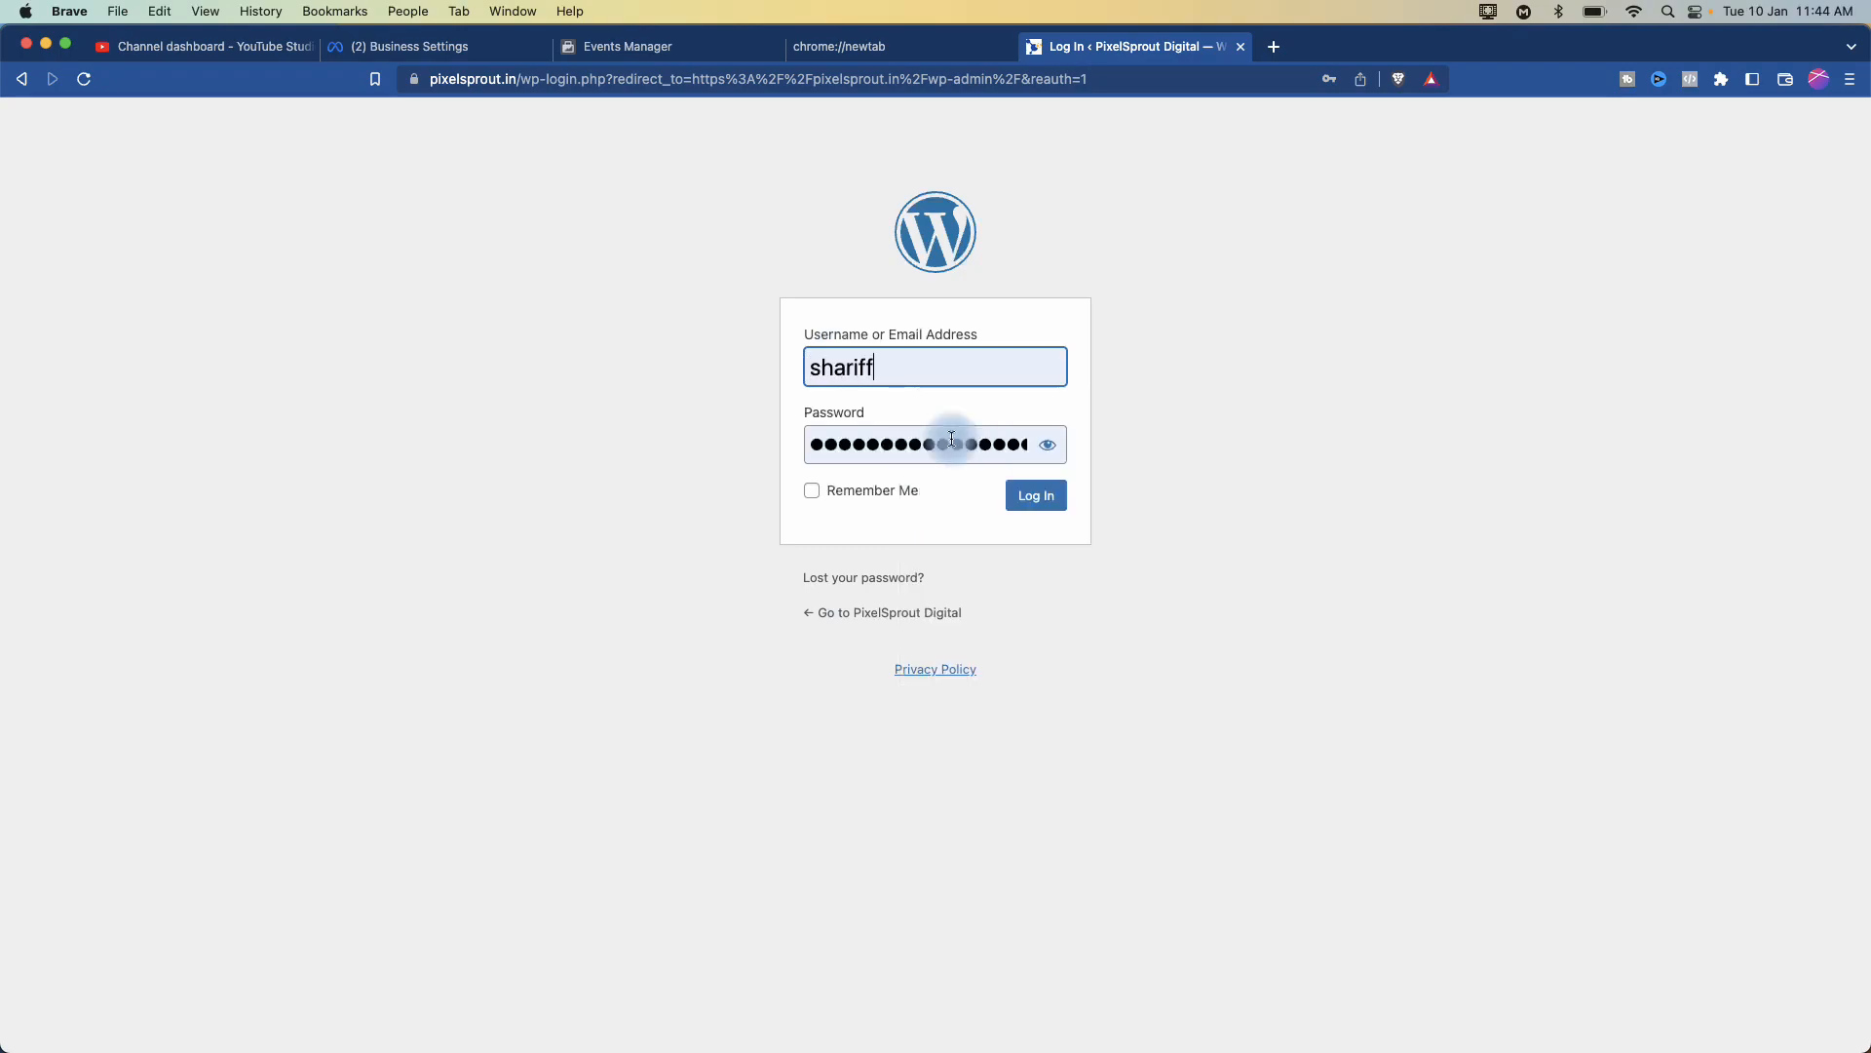
click(1037, 499)
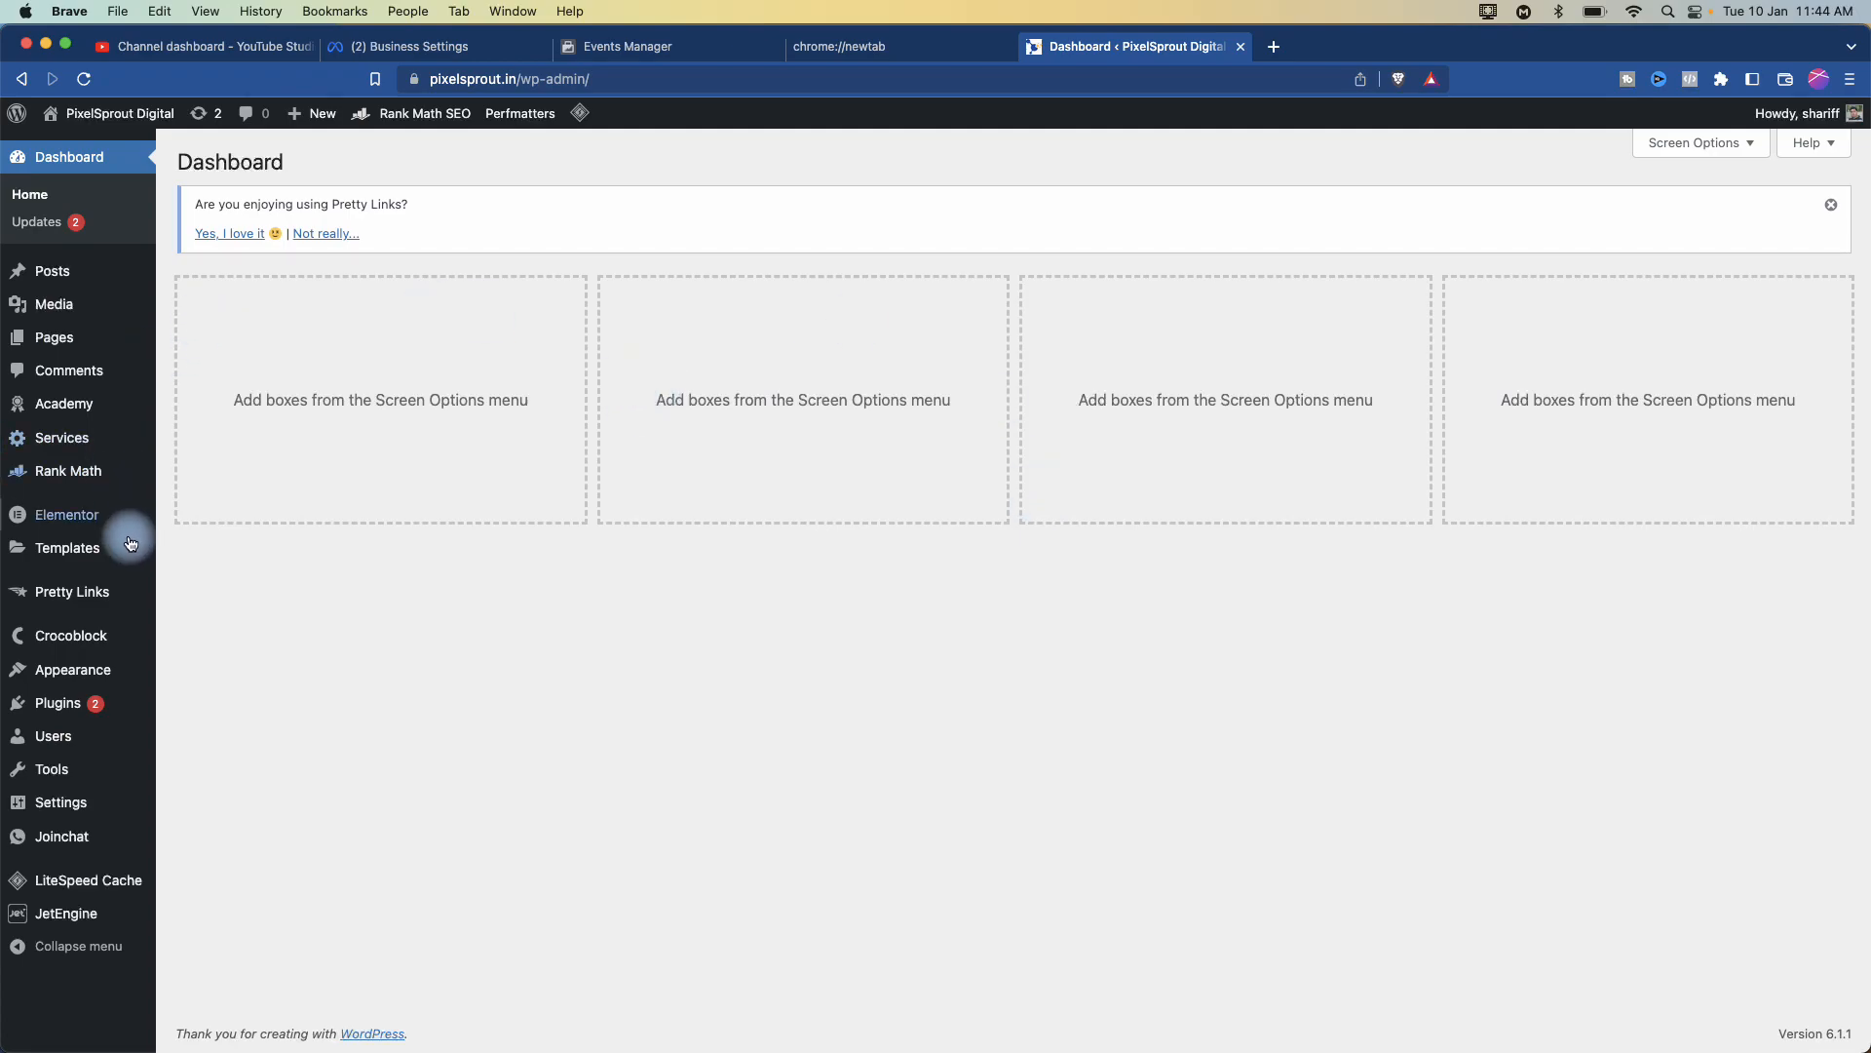
mouse_move(56, 702)
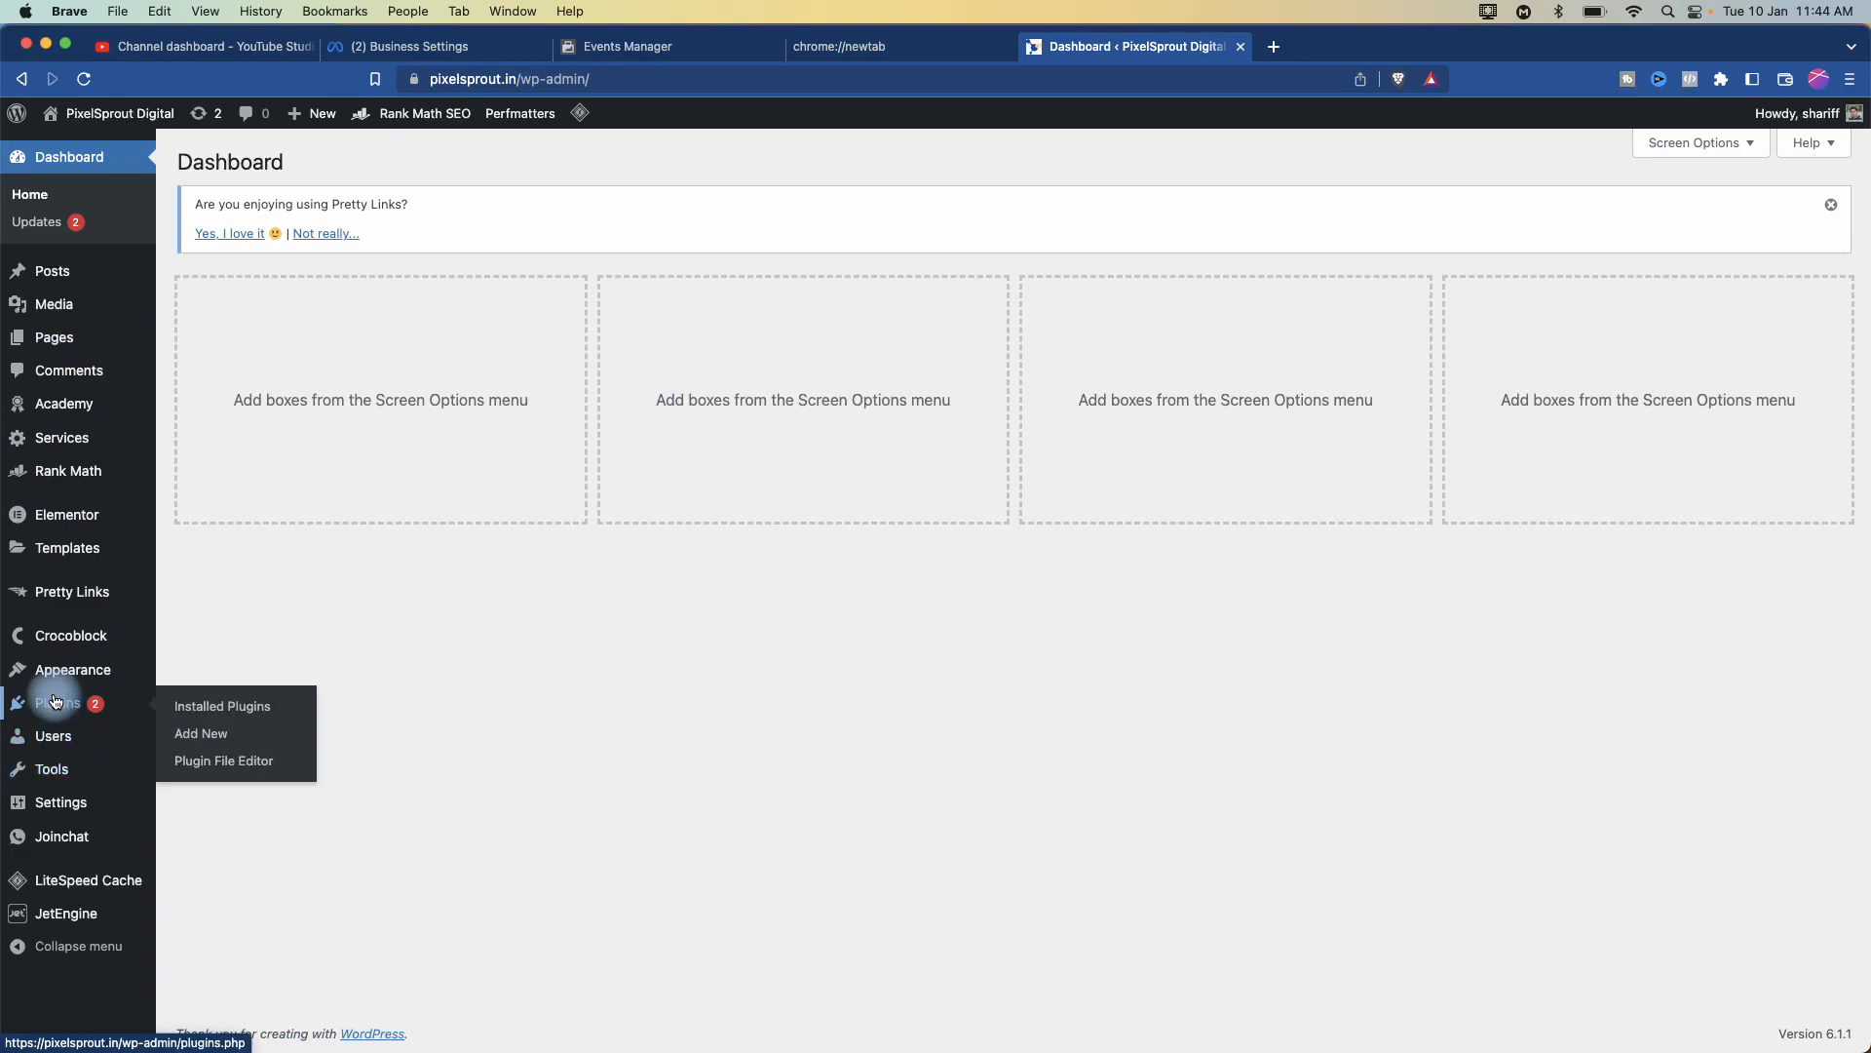
- Go to Plugins > Add New, opening and closing the Upload Plugin panel
click(208, 731)
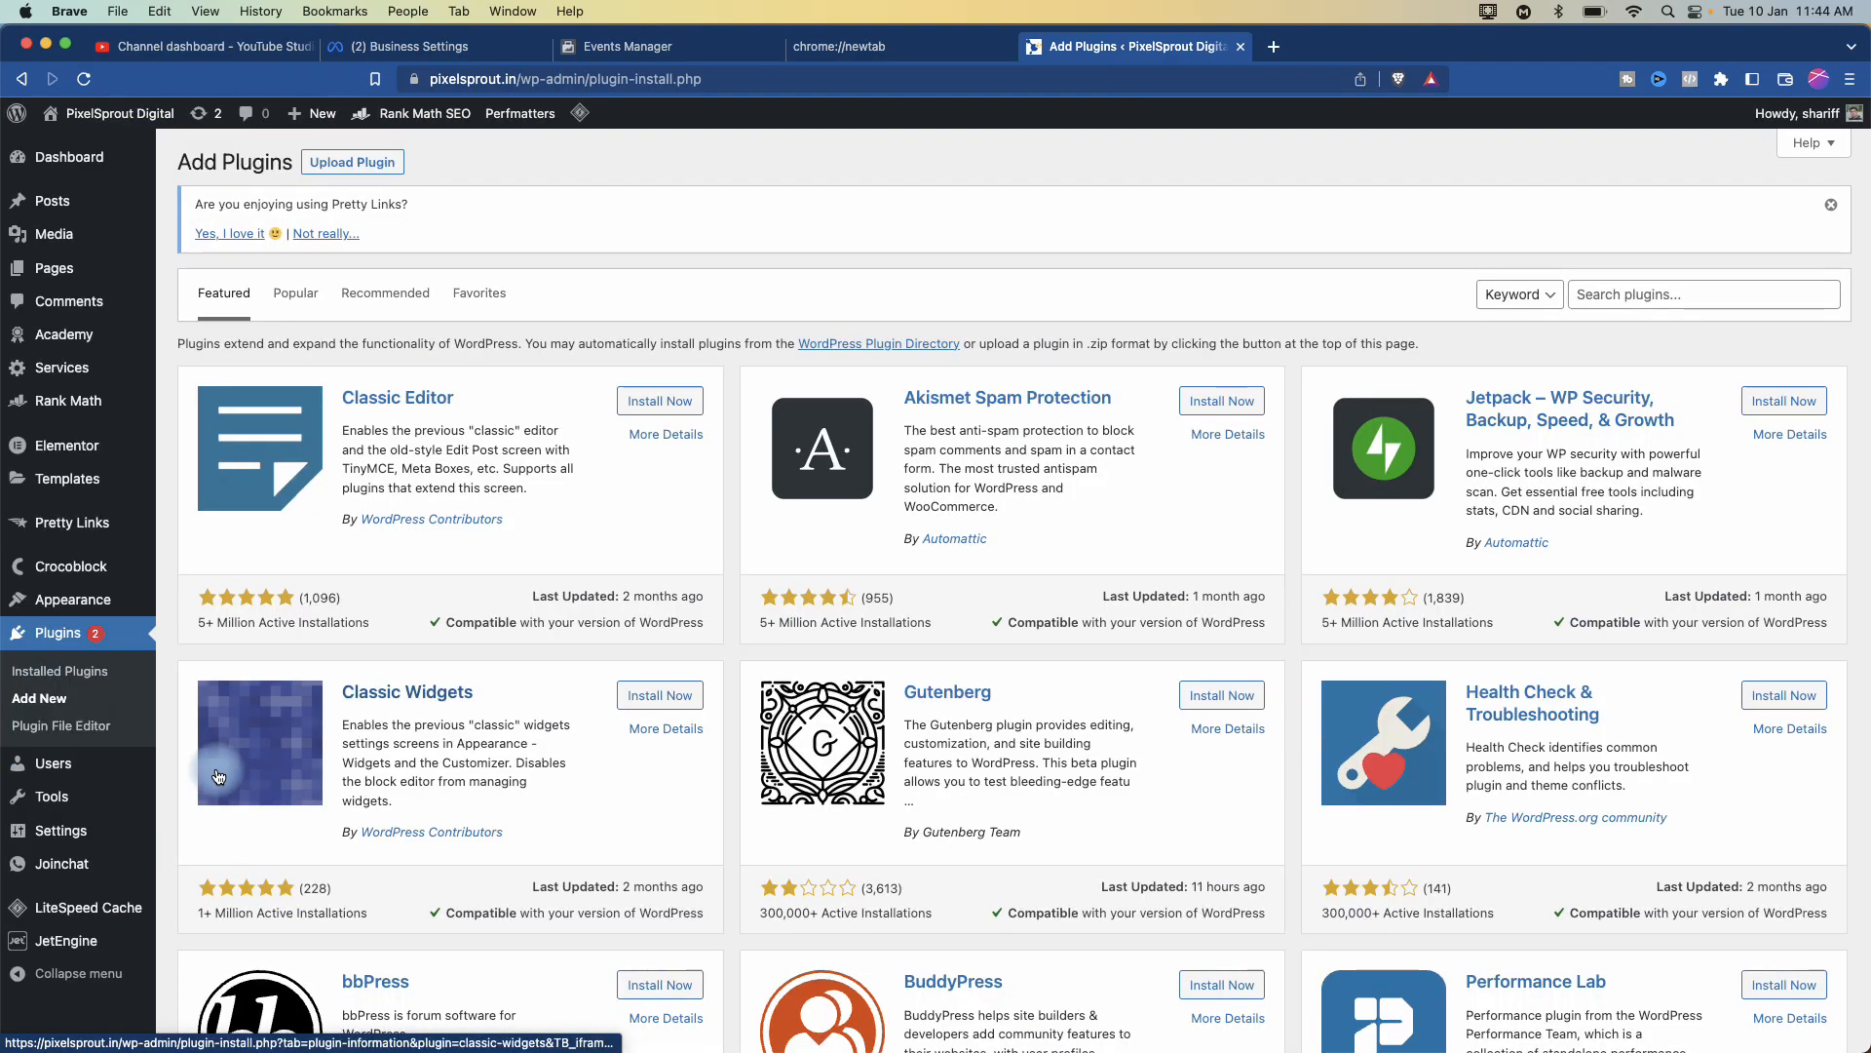
click(359, 173)
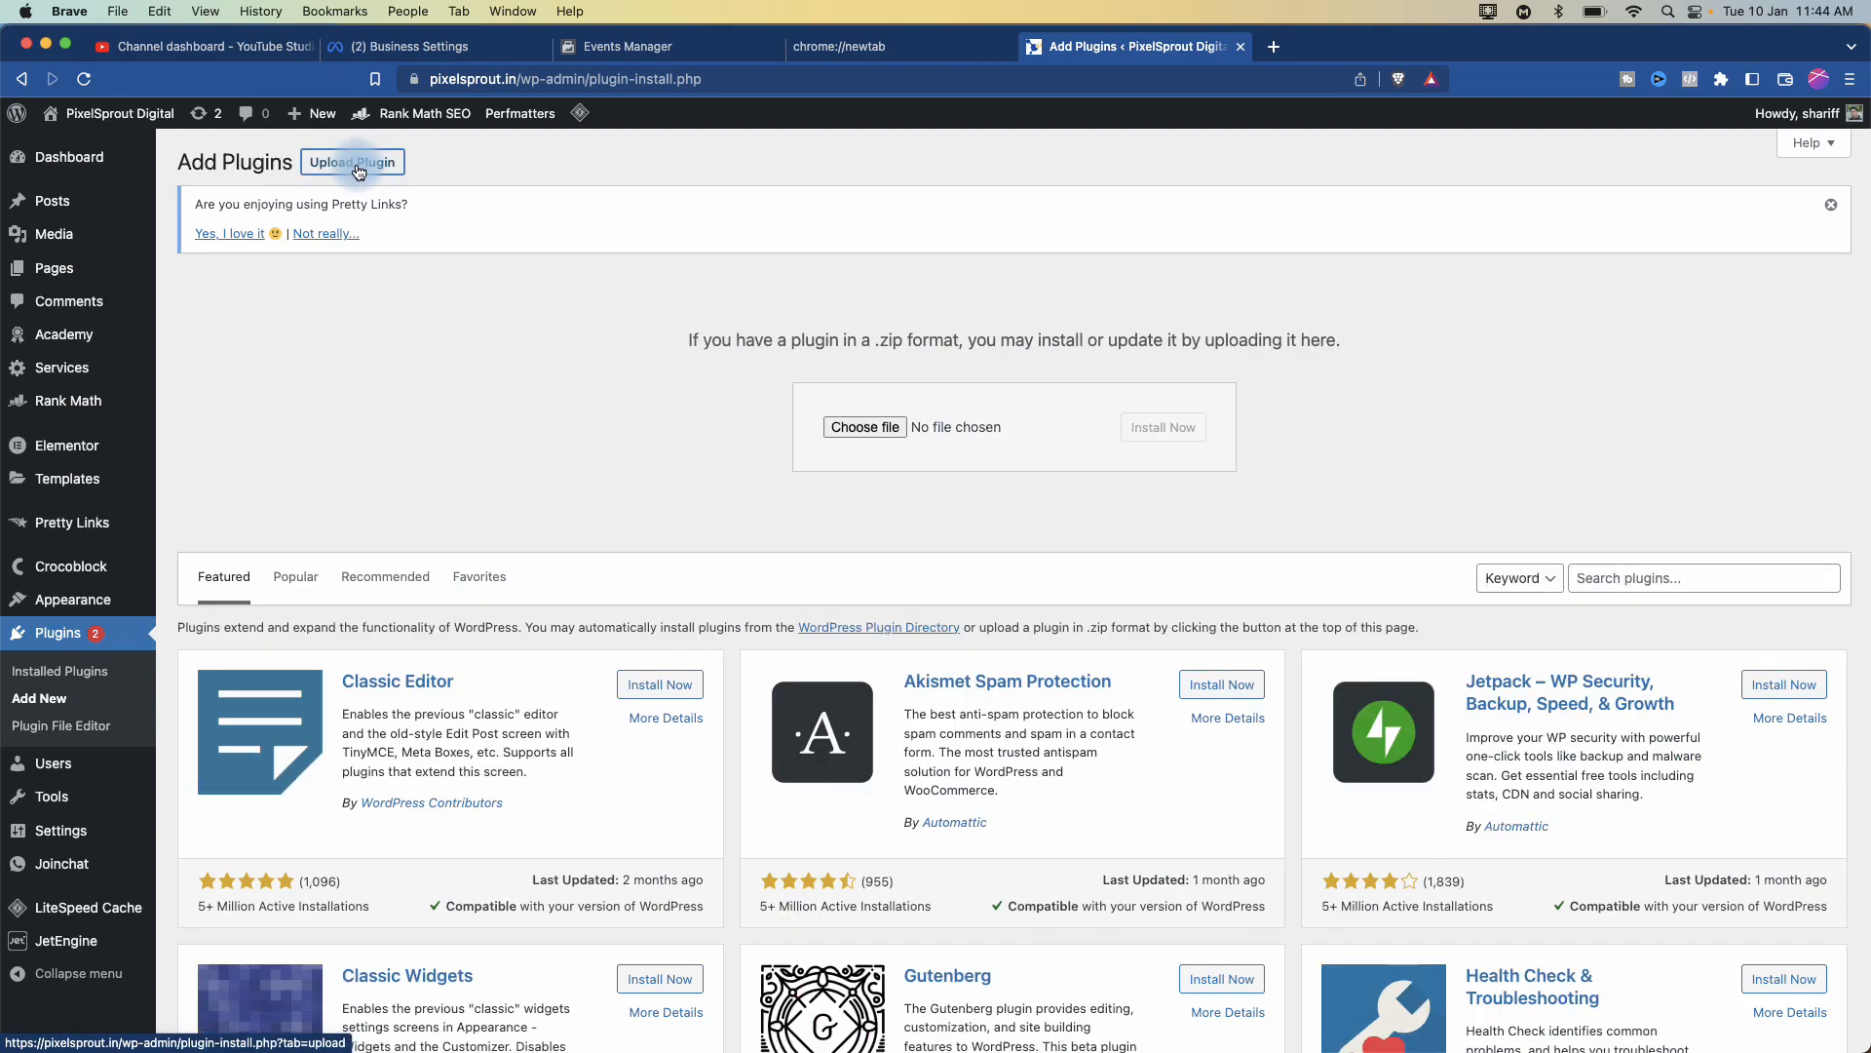
click(358, 168)
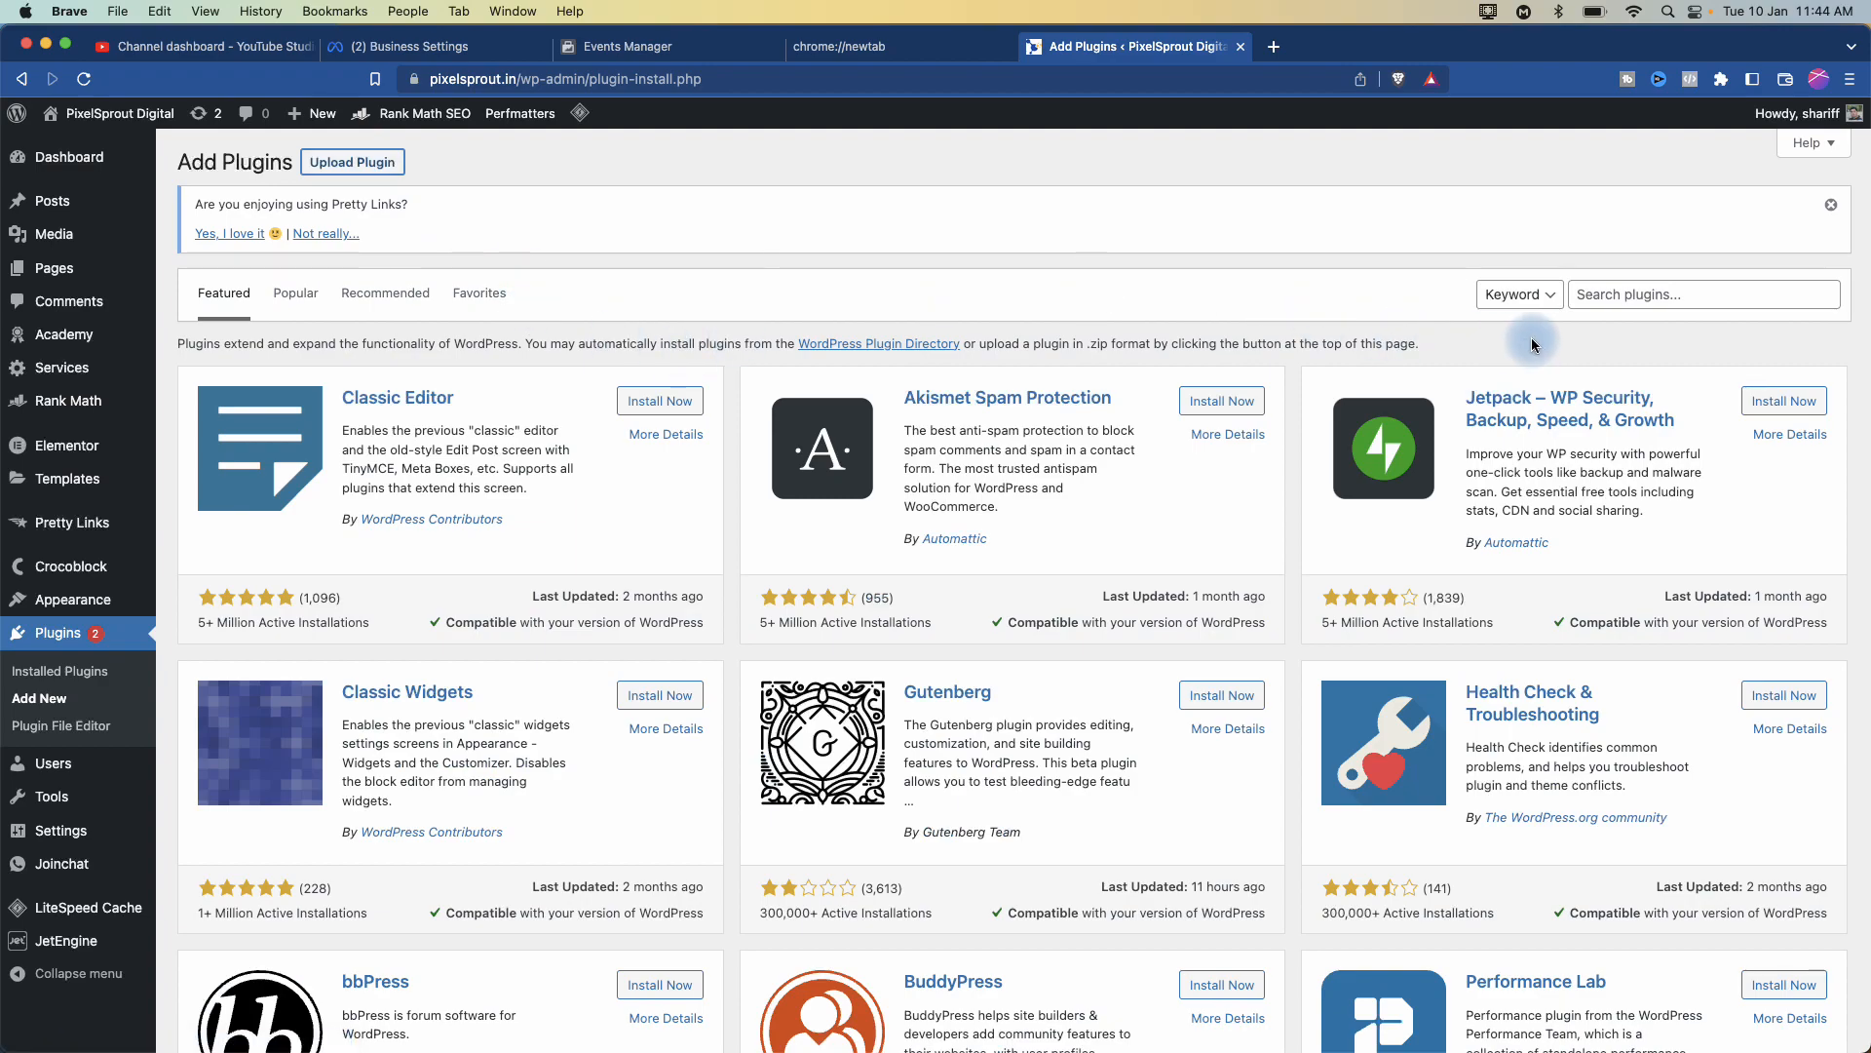
- Search plugins for 'meta for wordpress' and confirm Meta pixel for WordPress shows Active
click(1604, 293)
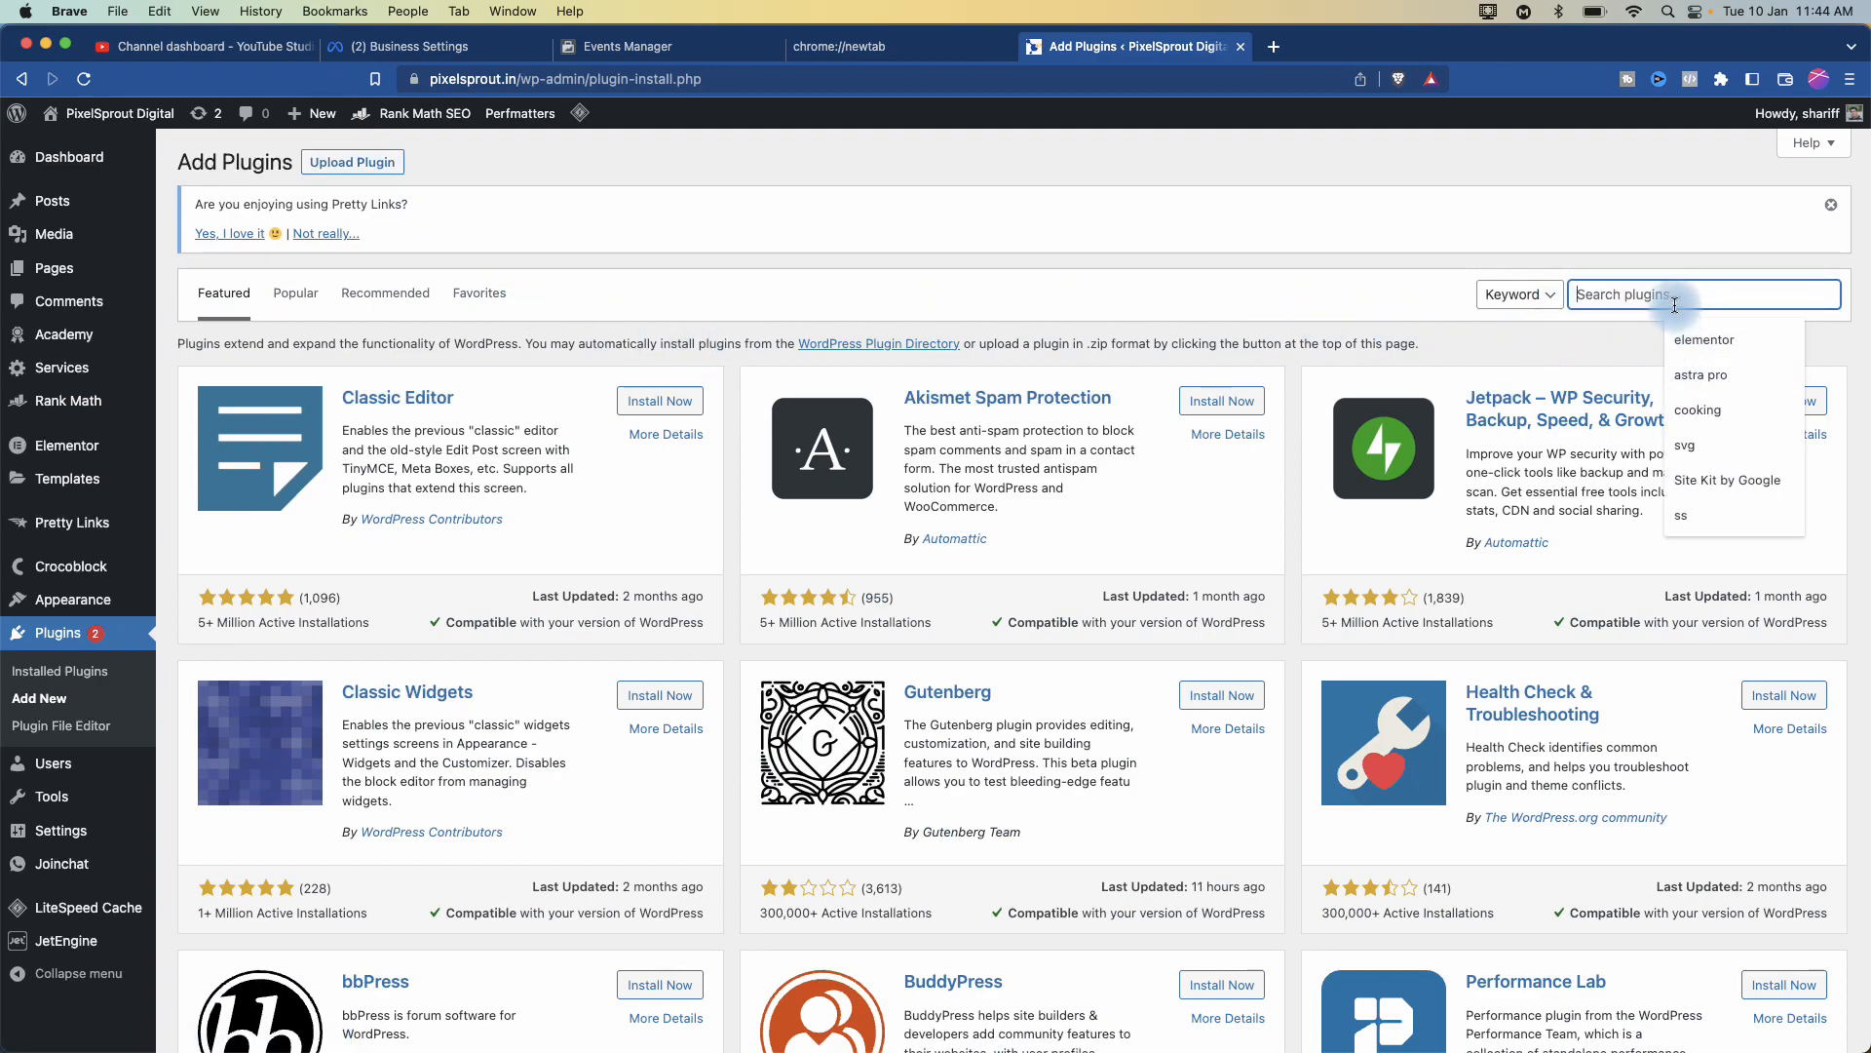
text(meta for wordpress)
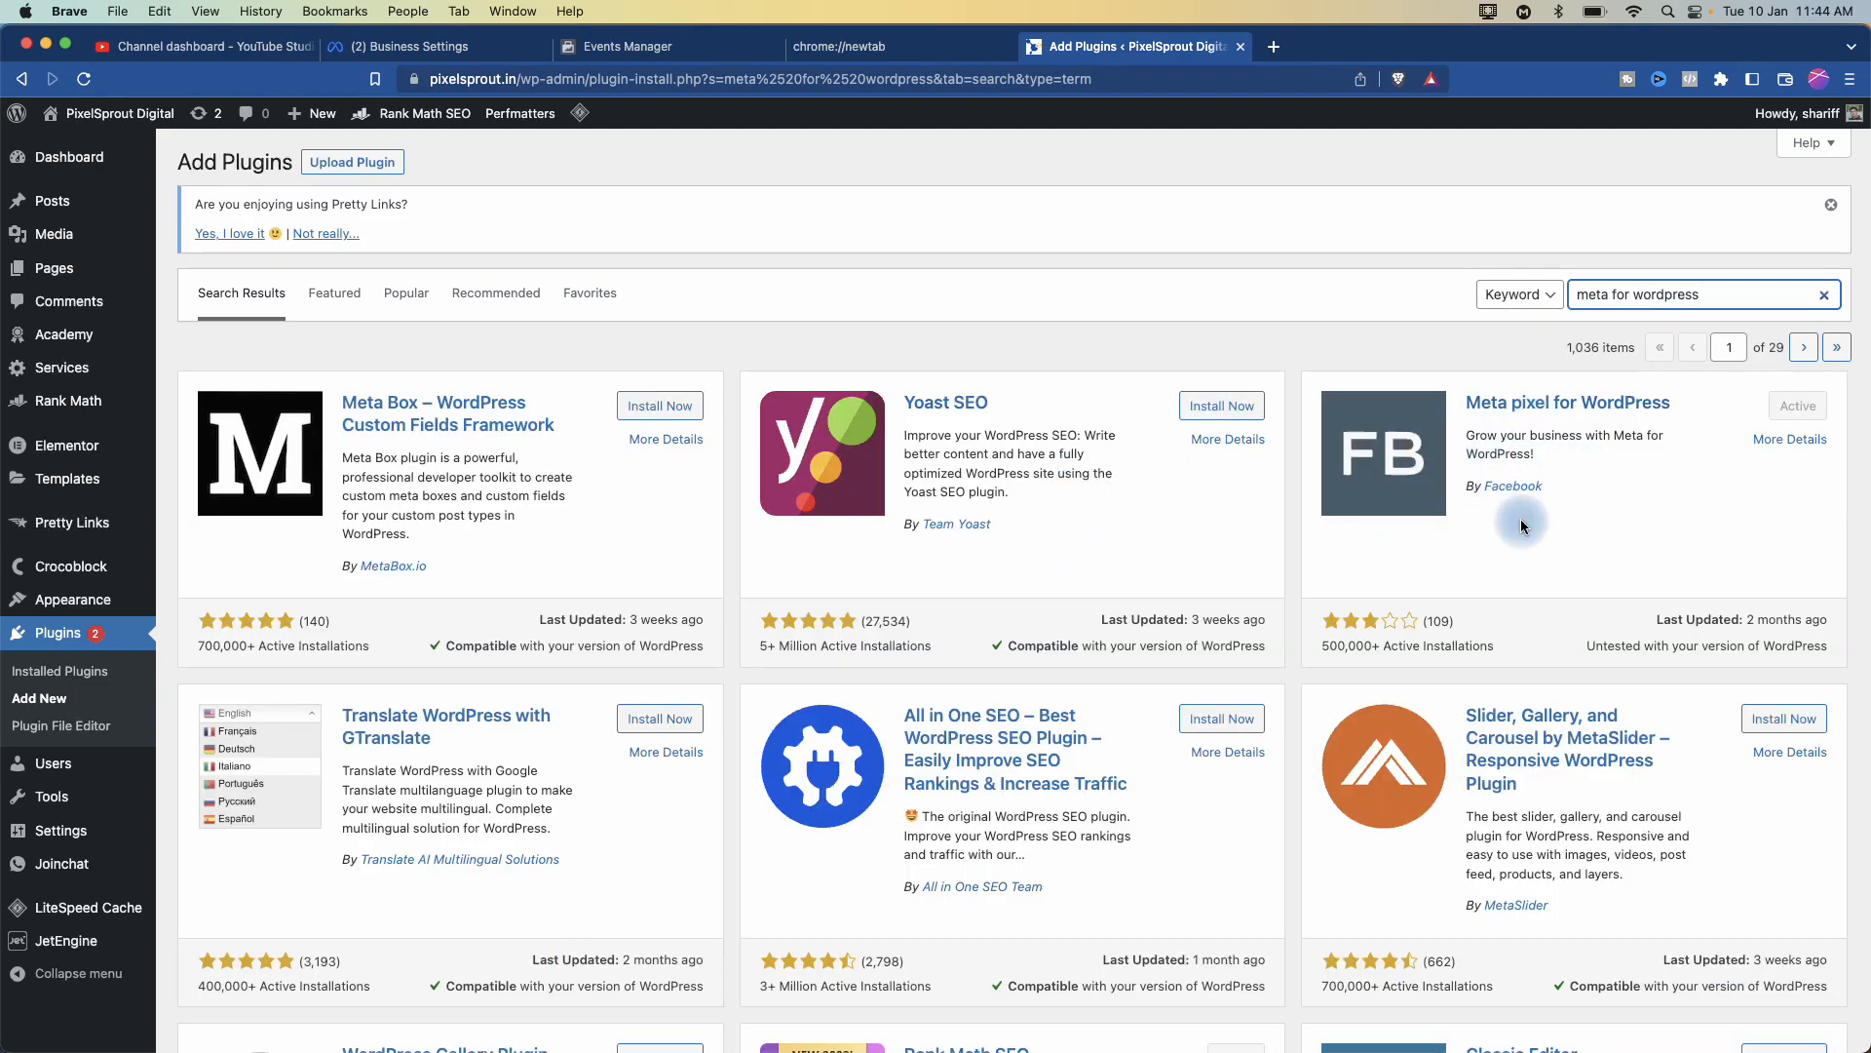
scroll(1614, 564, up, 5)
scroll(1212, 643, right, 3)
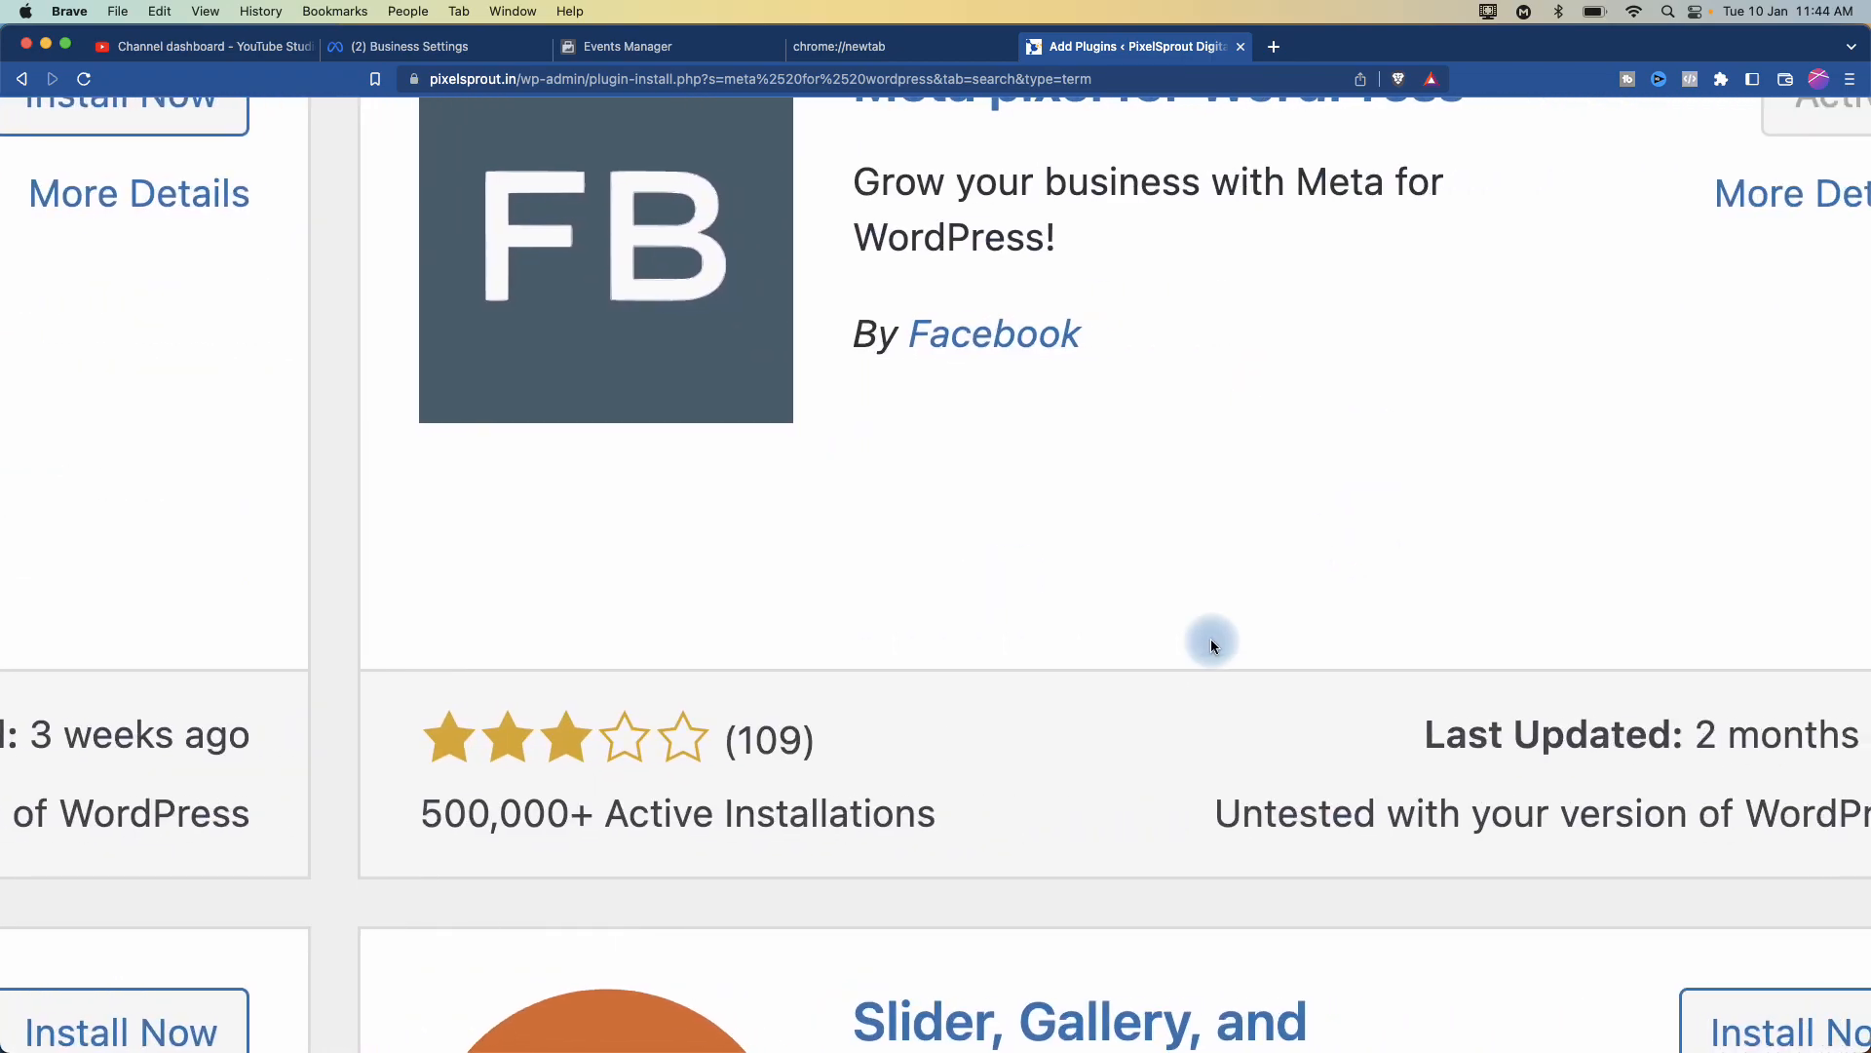
scroll(967, 668, down, 5)
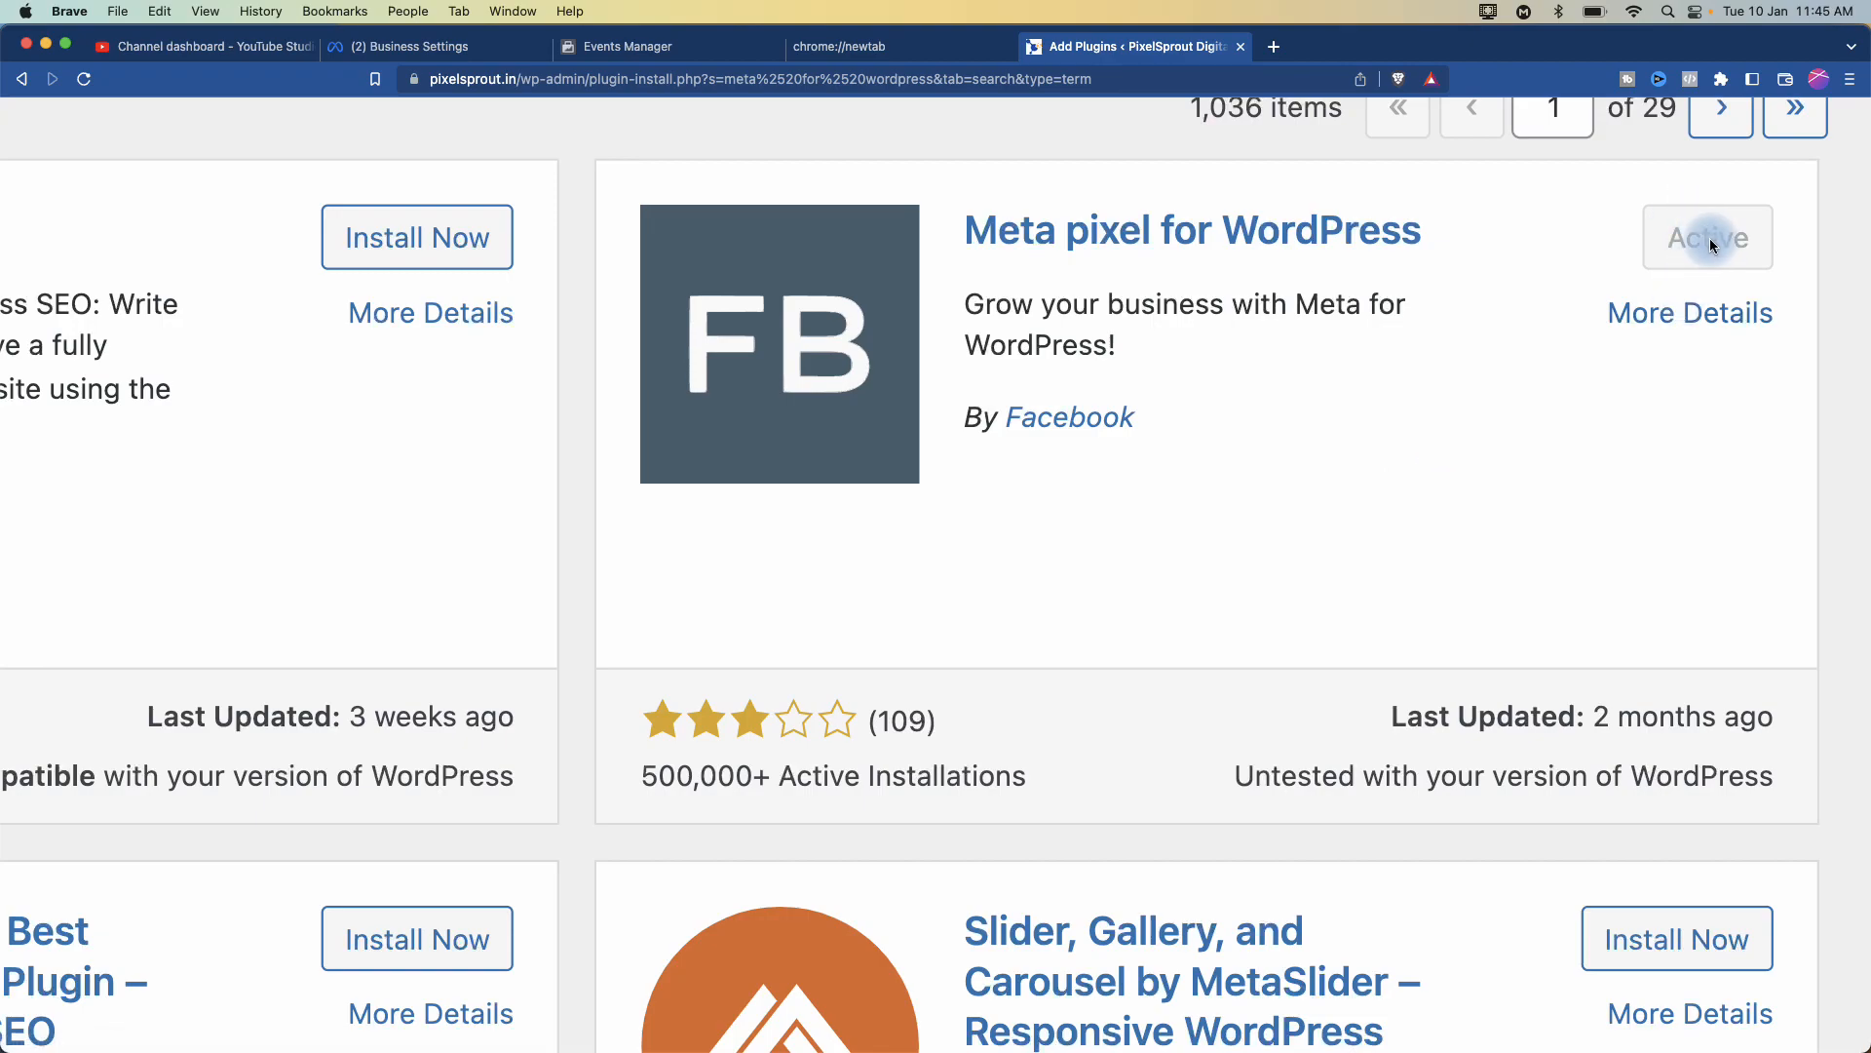
scroll(1558, 375, down, 5)
scroll(1558, 372, down, 3)
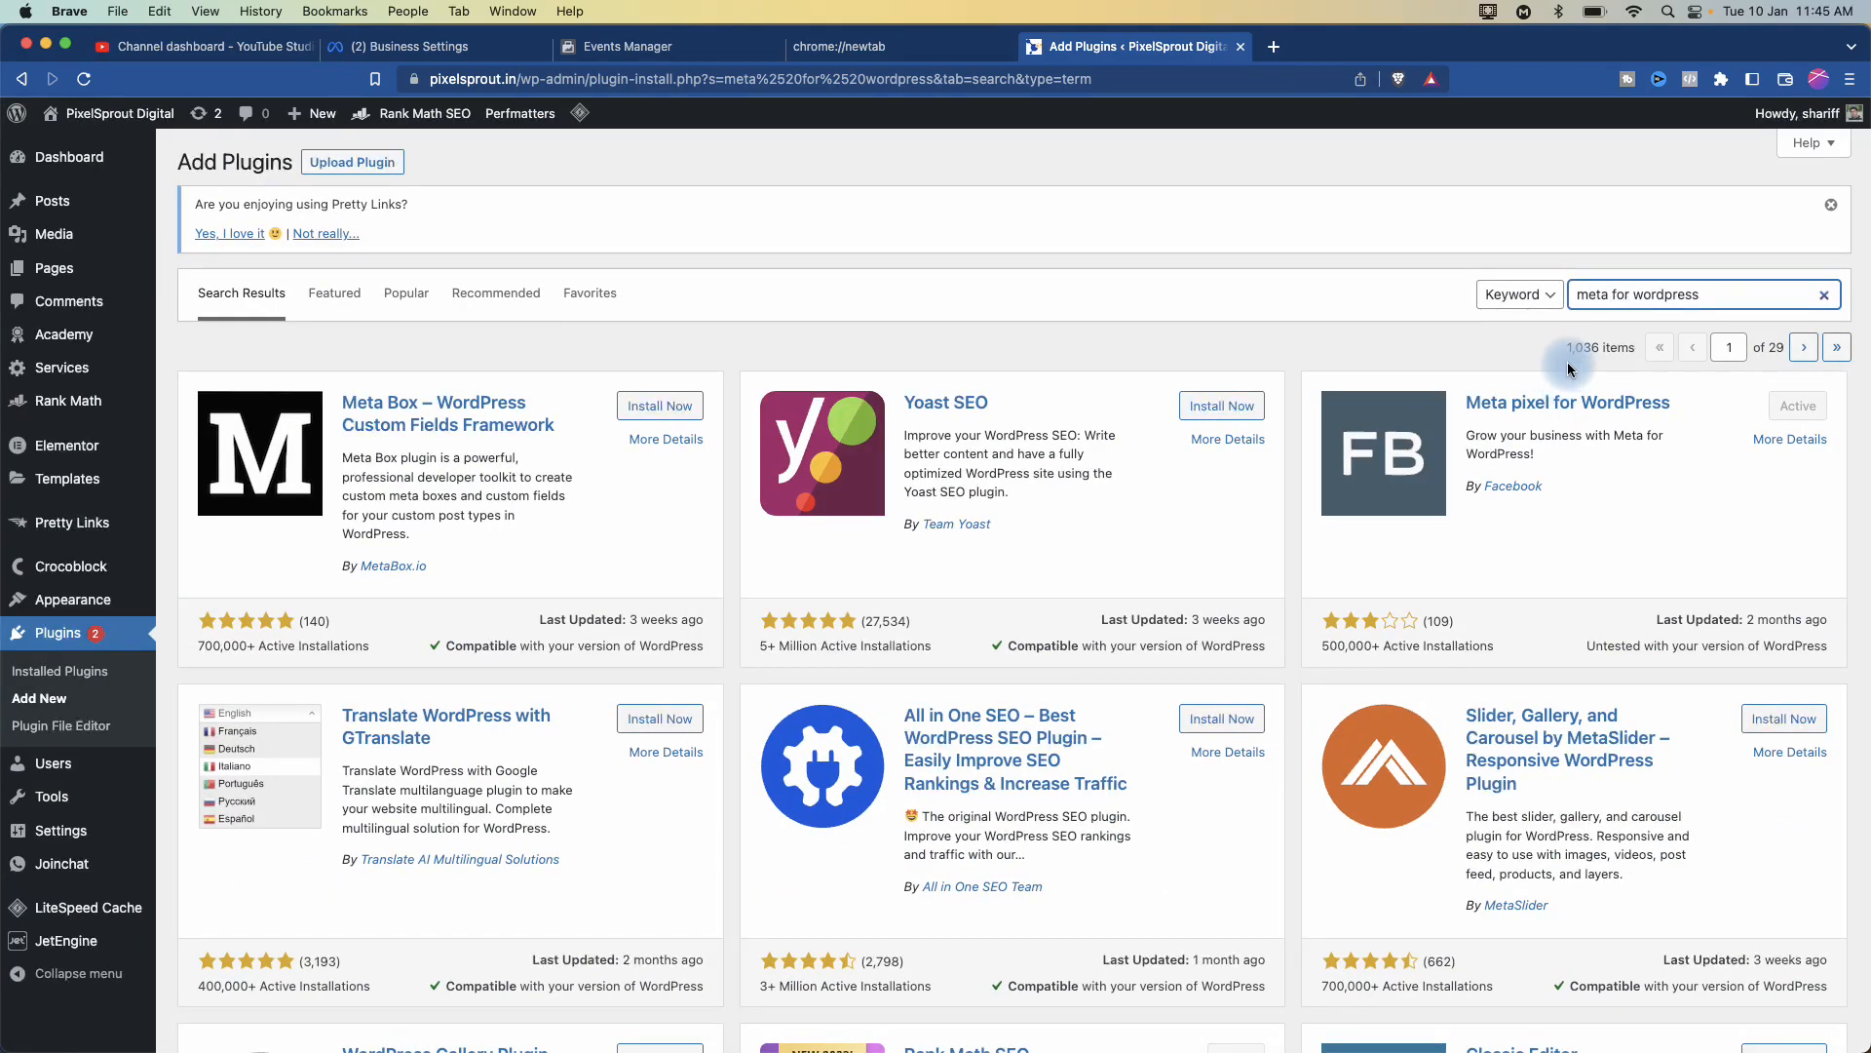
mouse_move(58, 838)
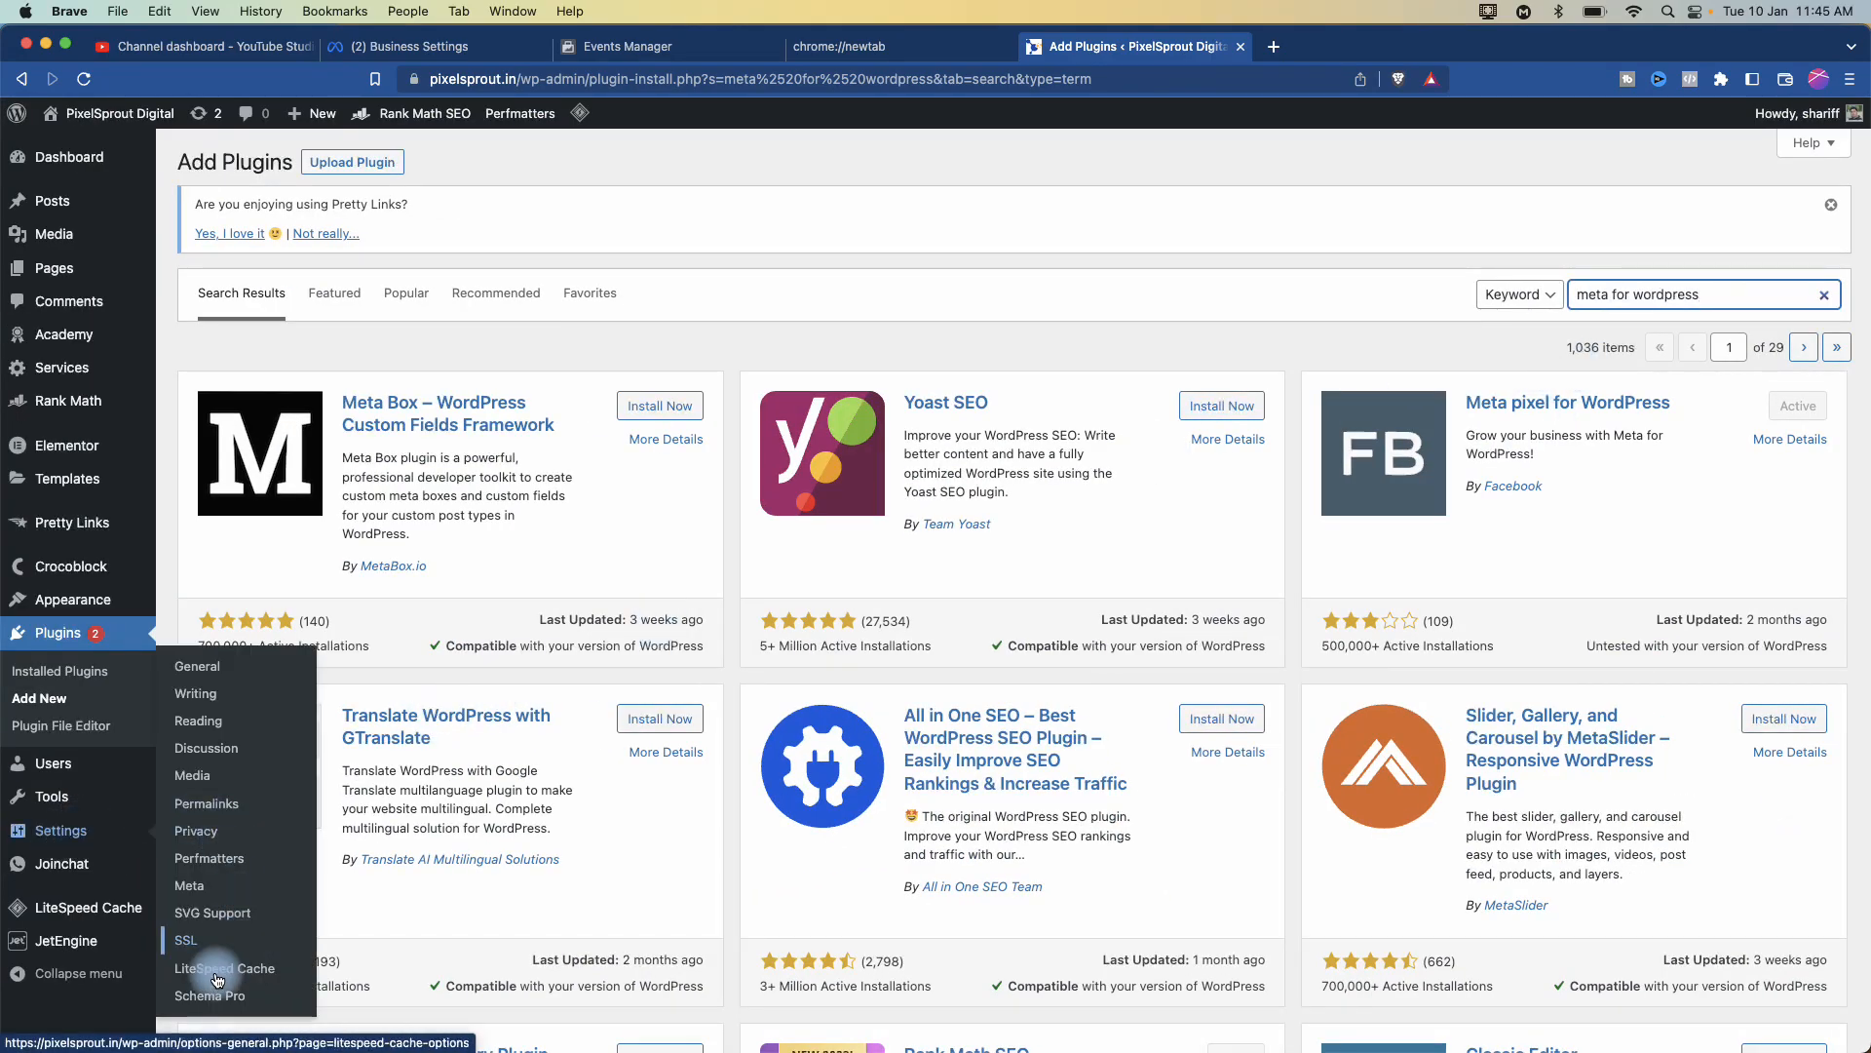
- Open Settings > Meta to view the Meta Pixel Settings with Conversions API enabled
click(195, 887)
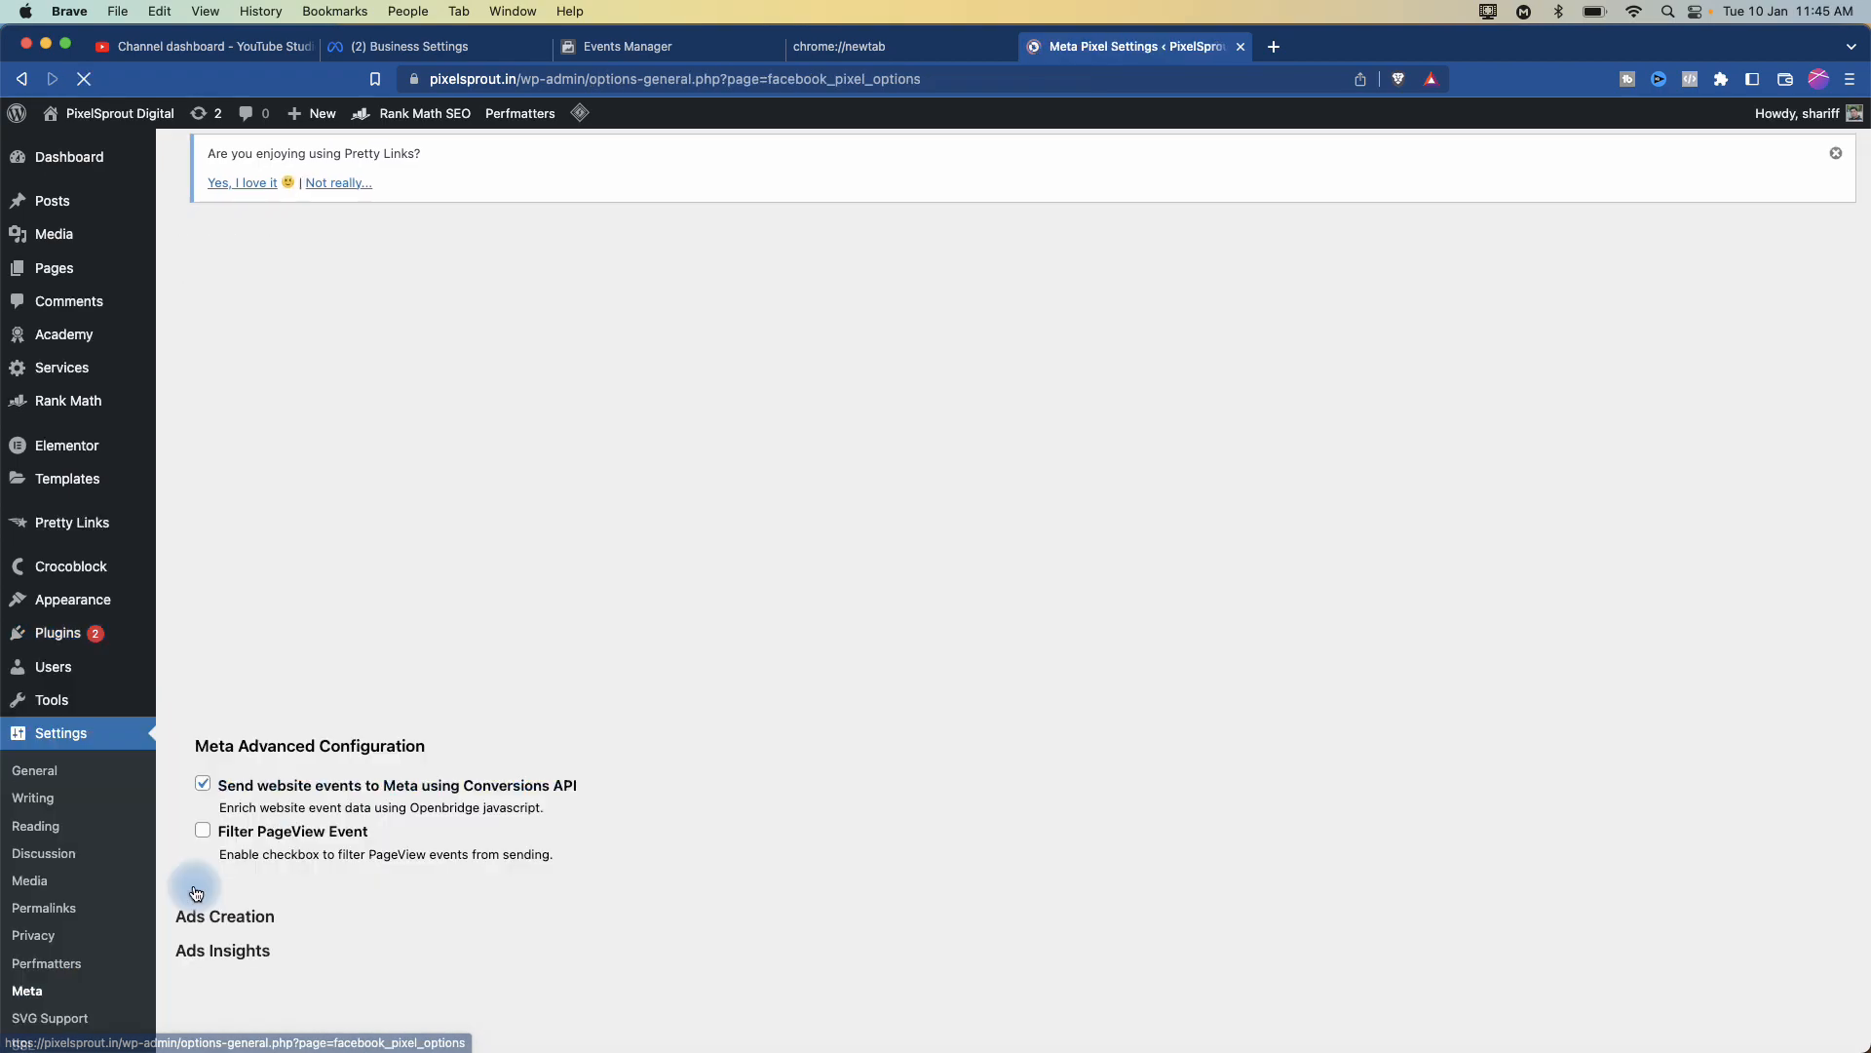
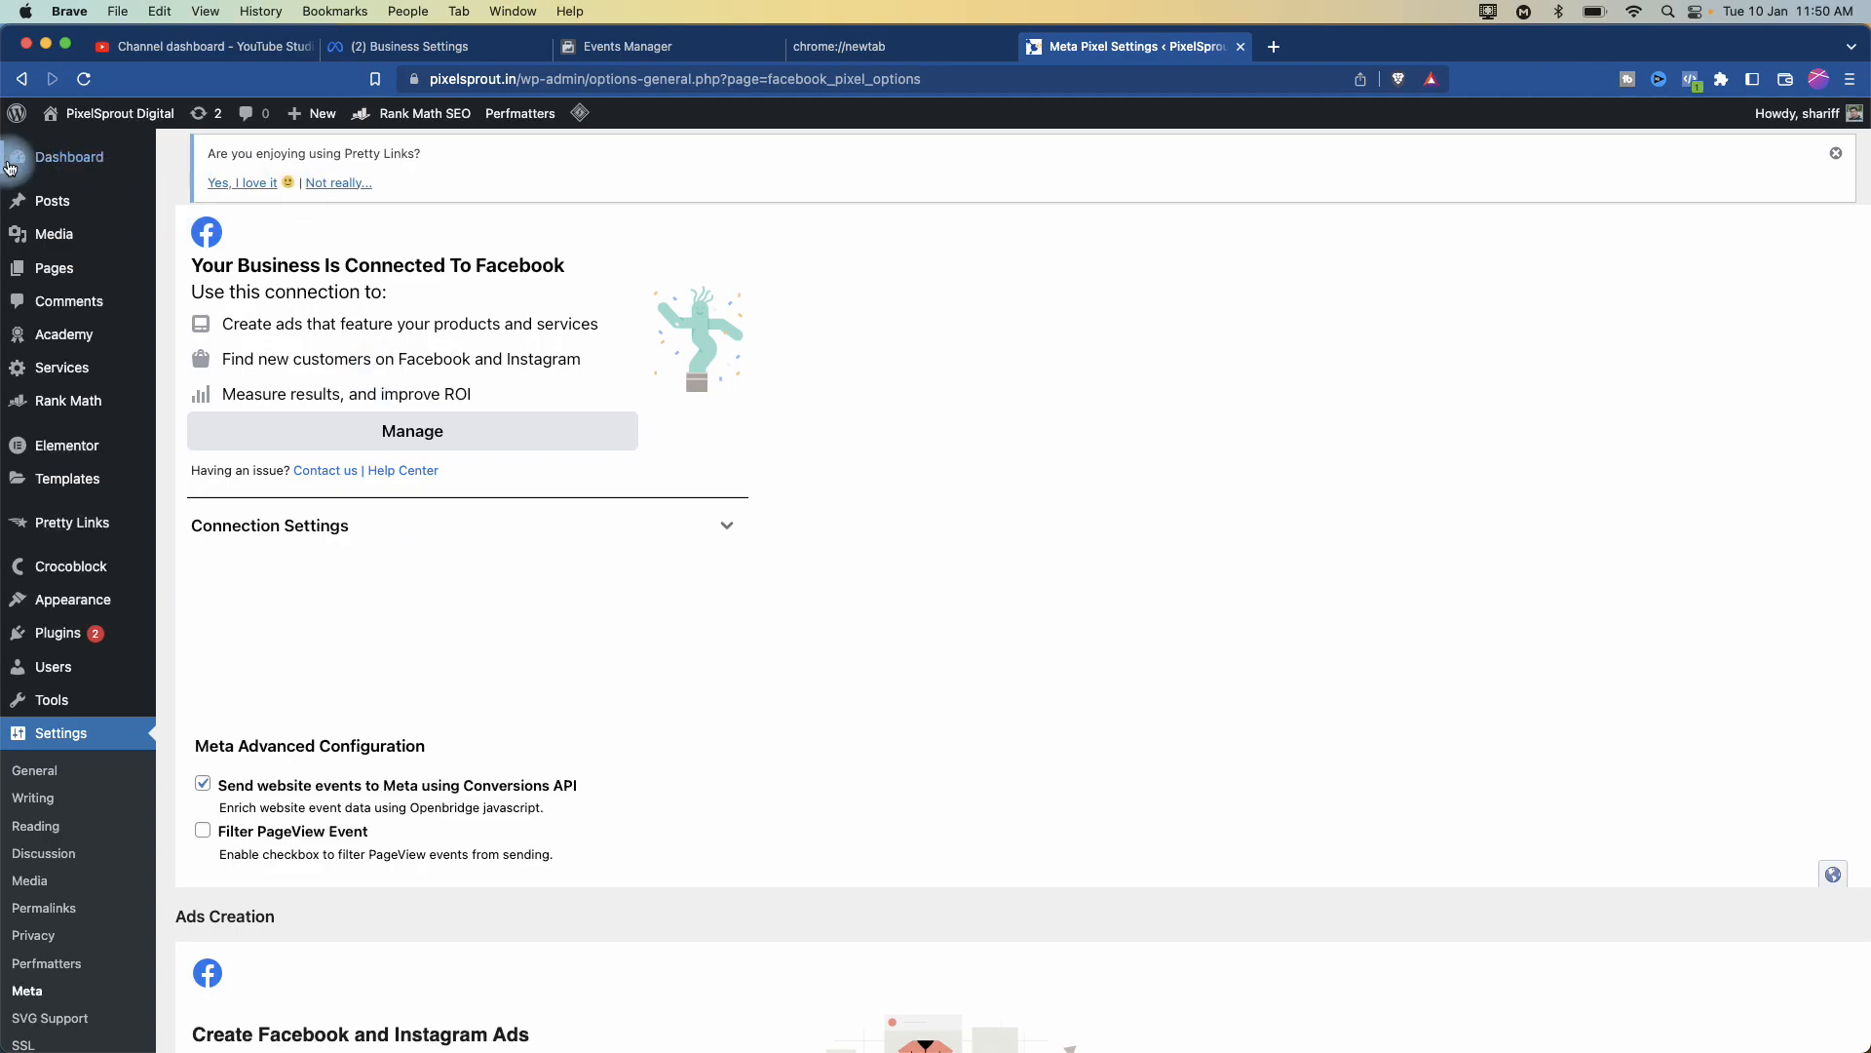
- Update all pending plugins, including Elementor and Pretty Links, from Dashboard > Updates
click(203, 121)
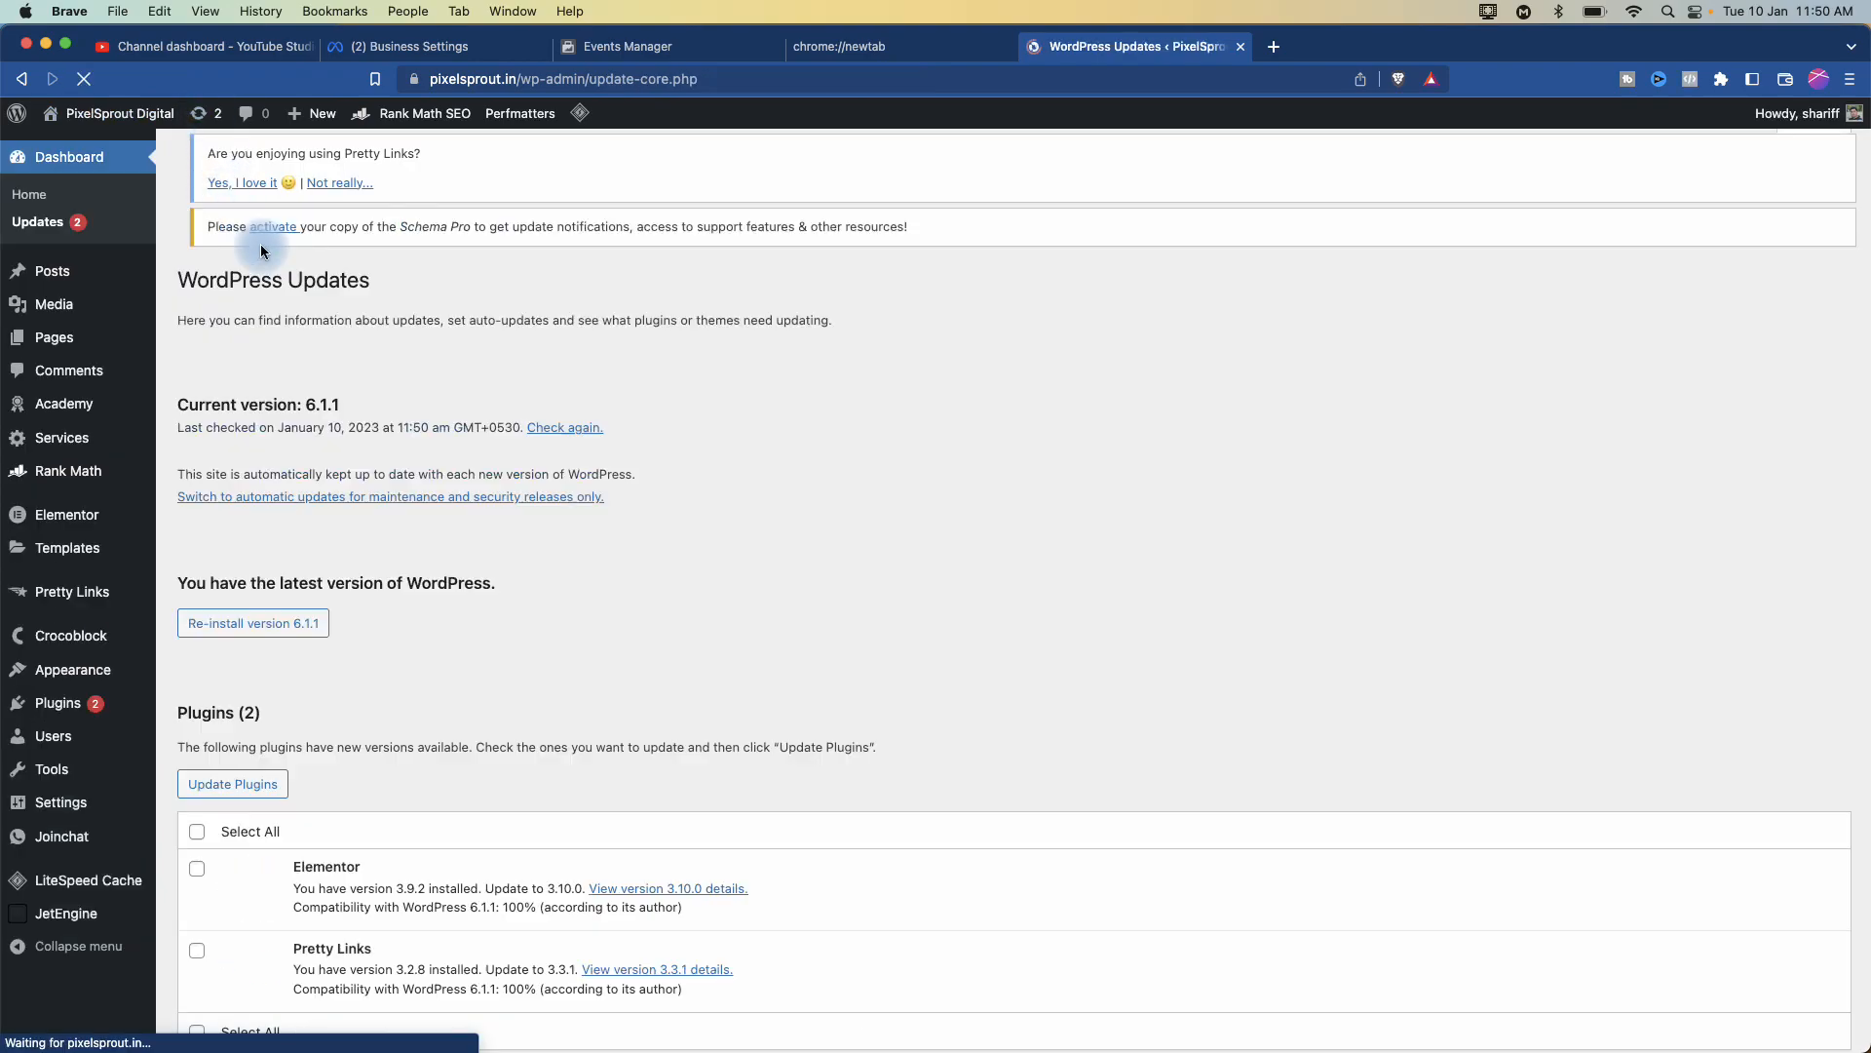
scroll(582, 569, down, 3)
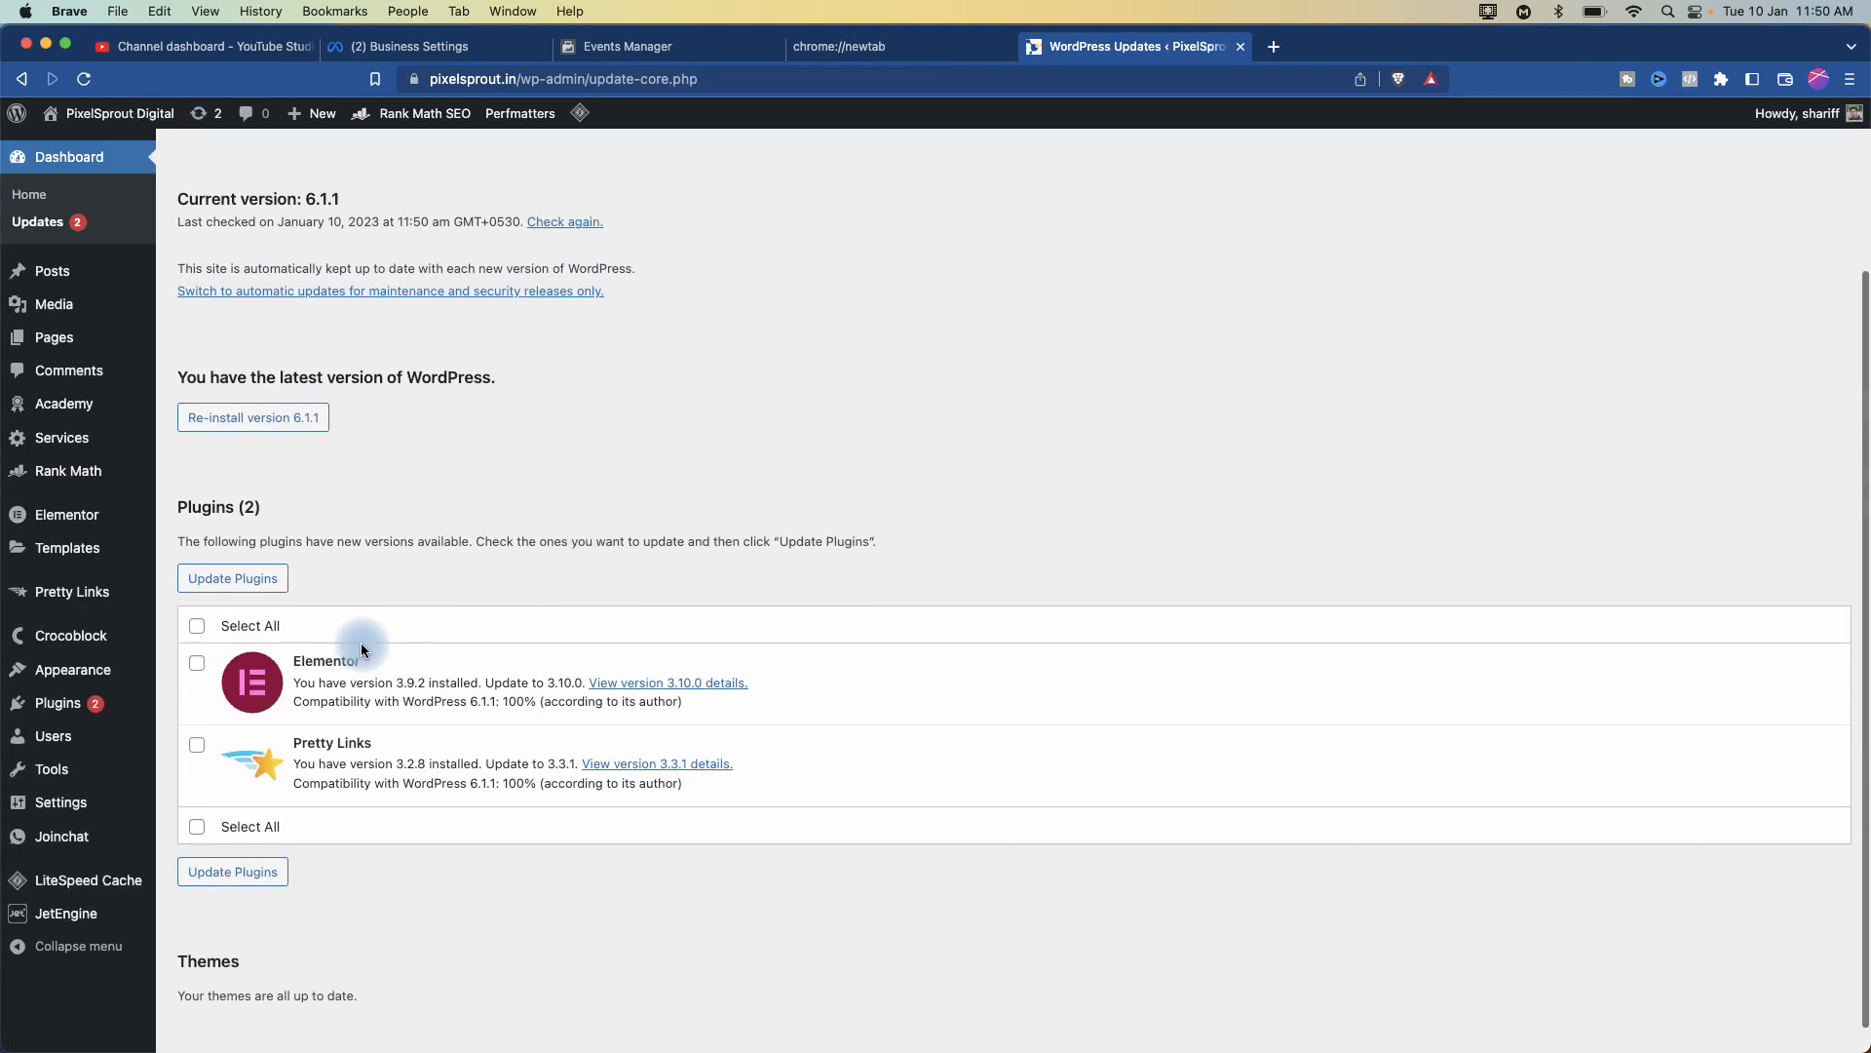
scroll(361, 645, up, 5)
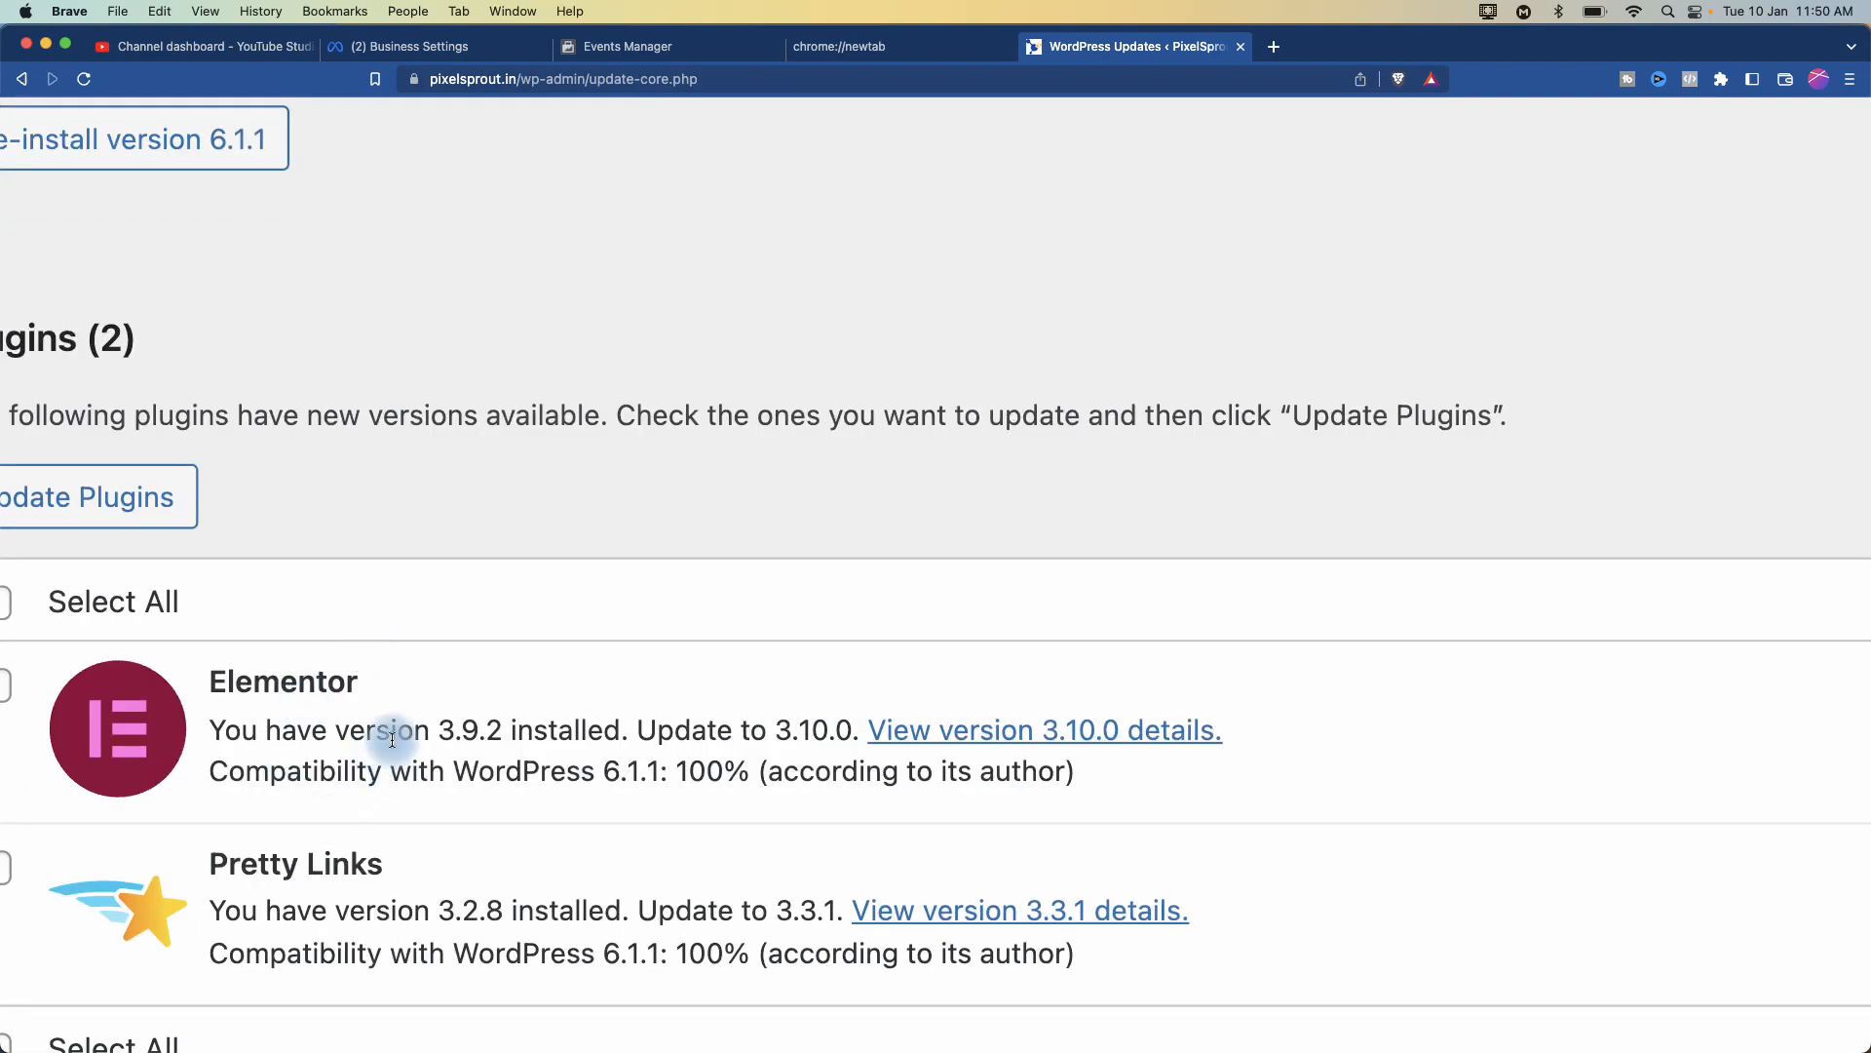
scroll(770, 734, down, 5)
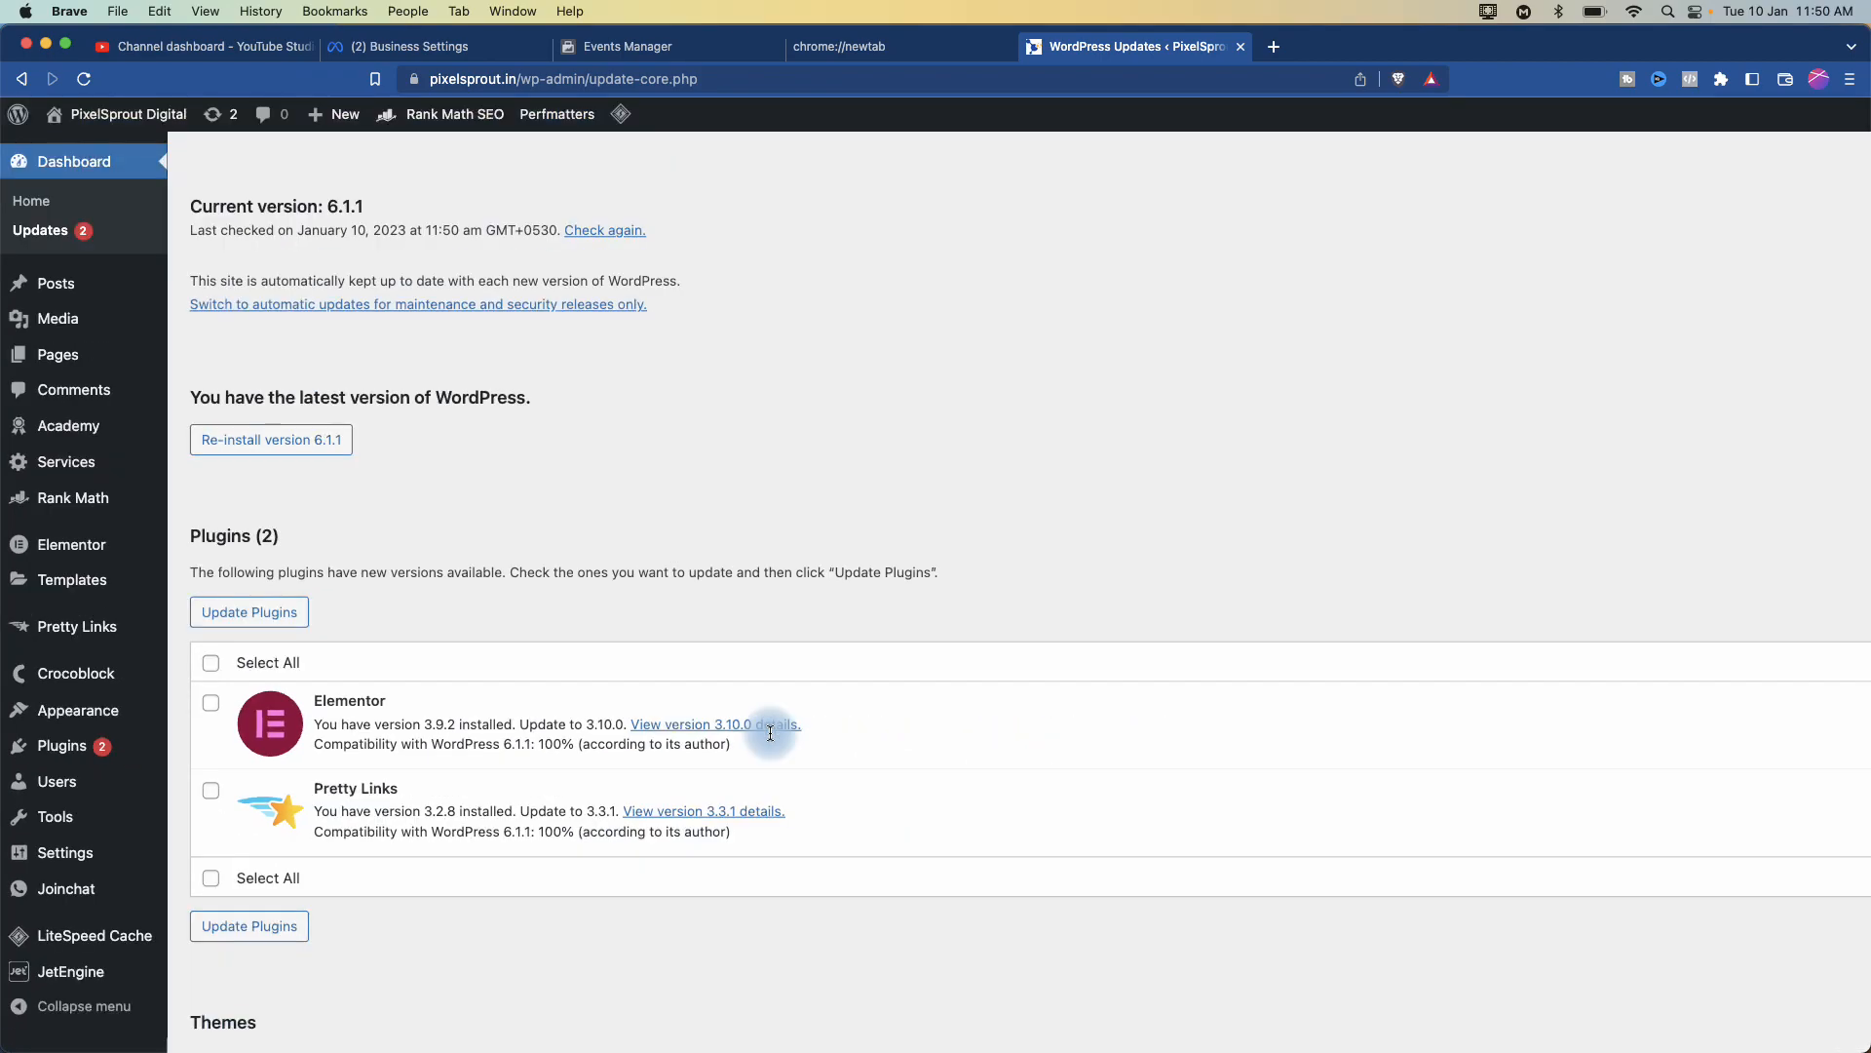
click(210, 664)
click(244, 612)
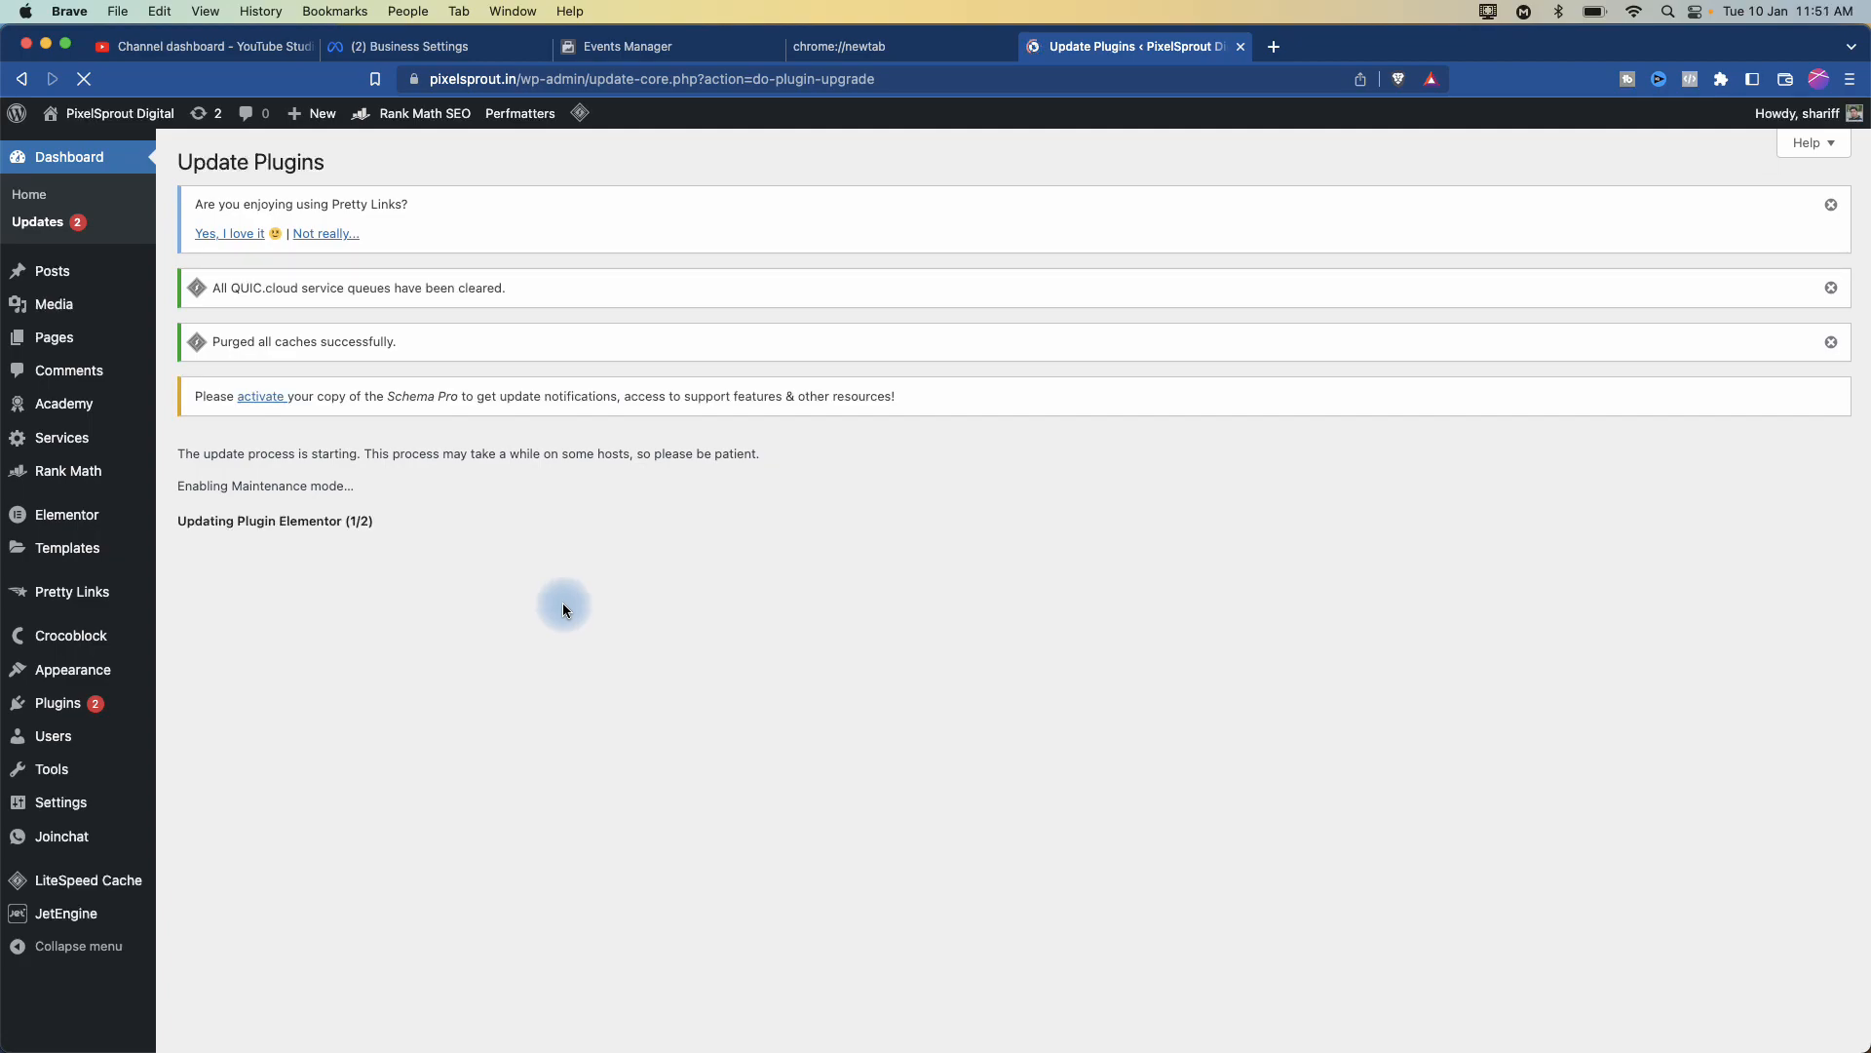
- Dismiss the Pretty Links, QUIC.cloud and caches-purged notices, then view Installed Plugins
click(1832, 203)
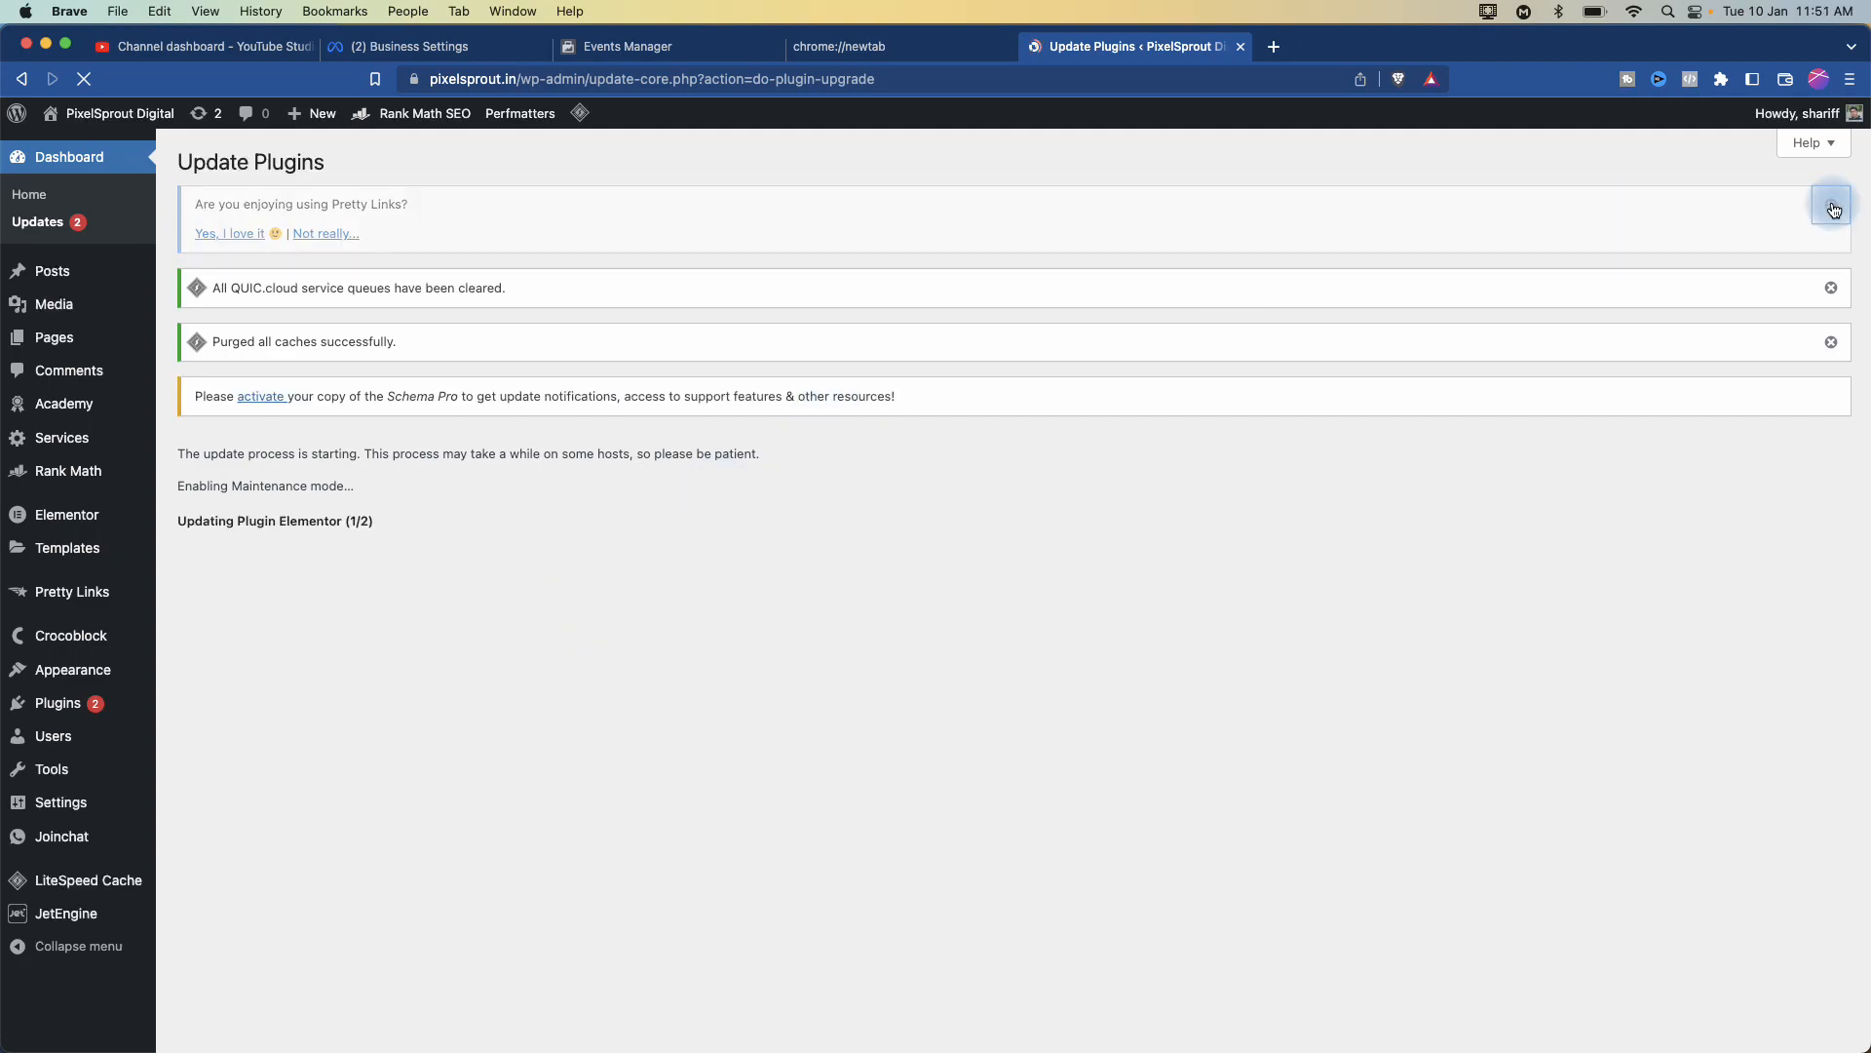
click(1832, 206)
click(1831, 205)
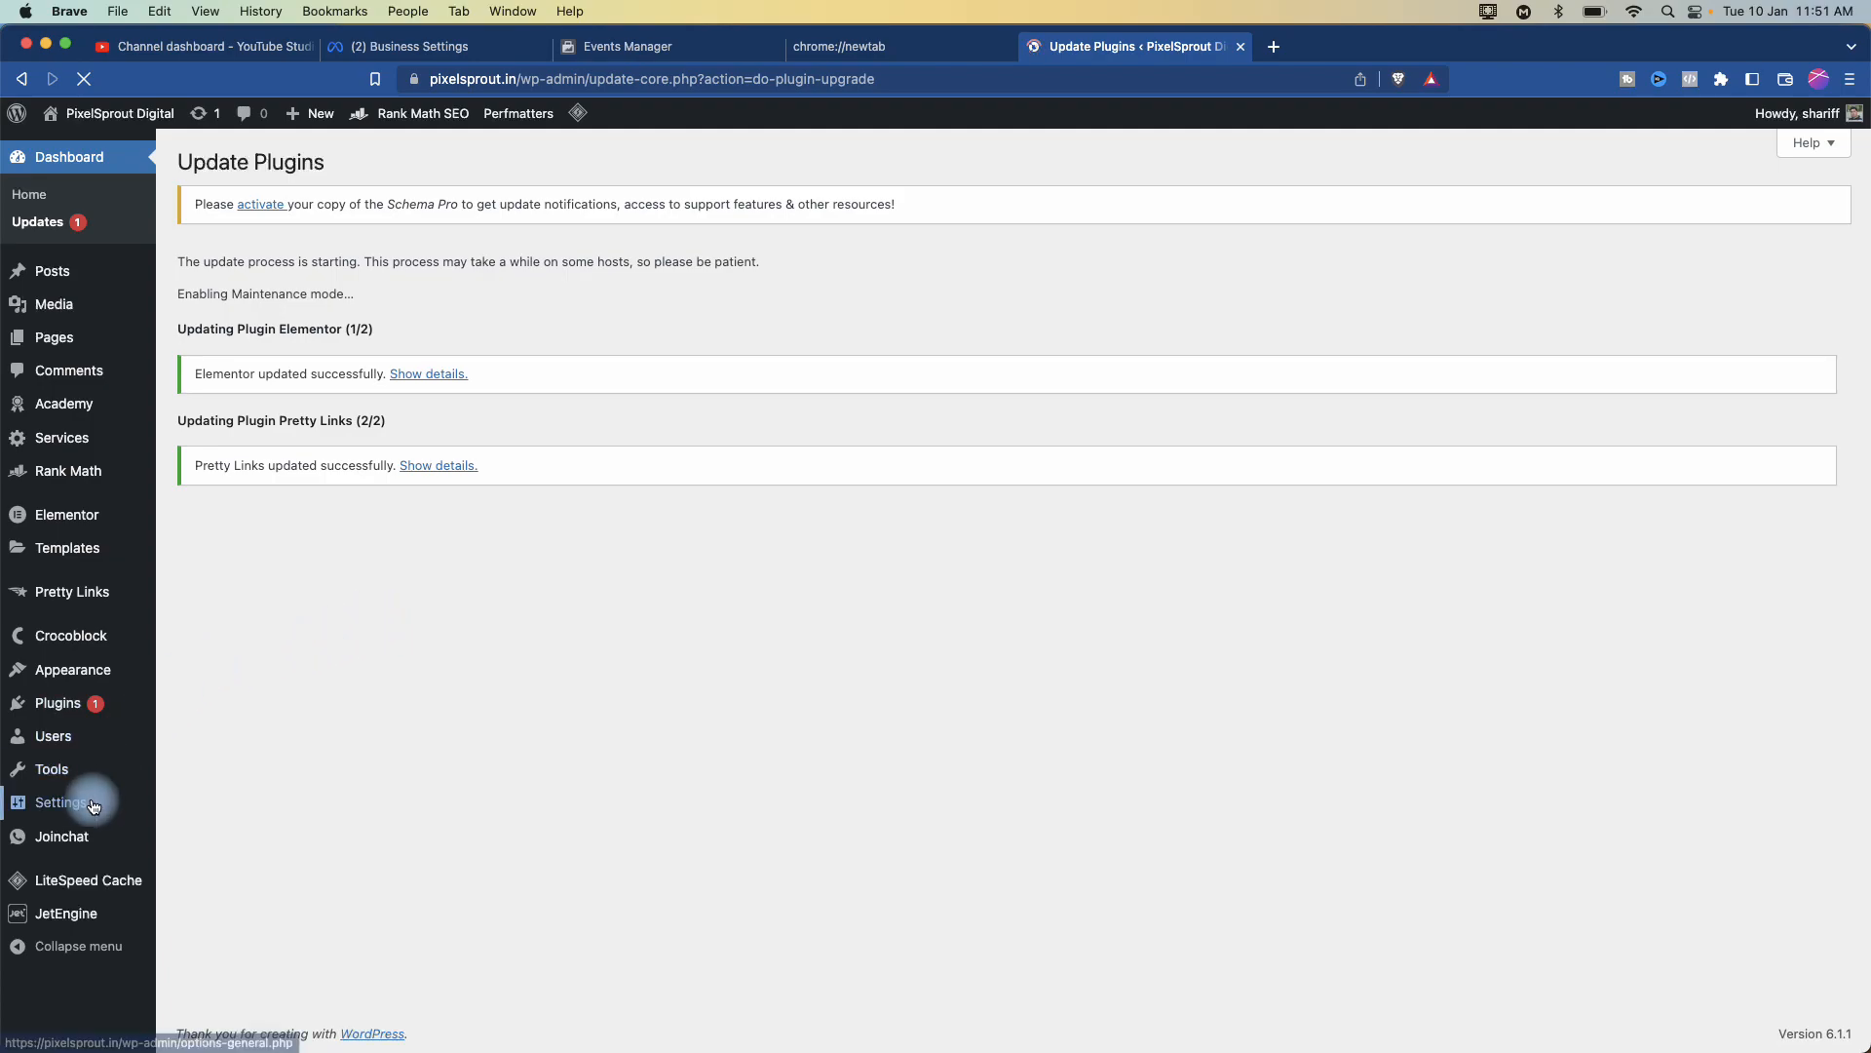
mouse_move(63, 813)
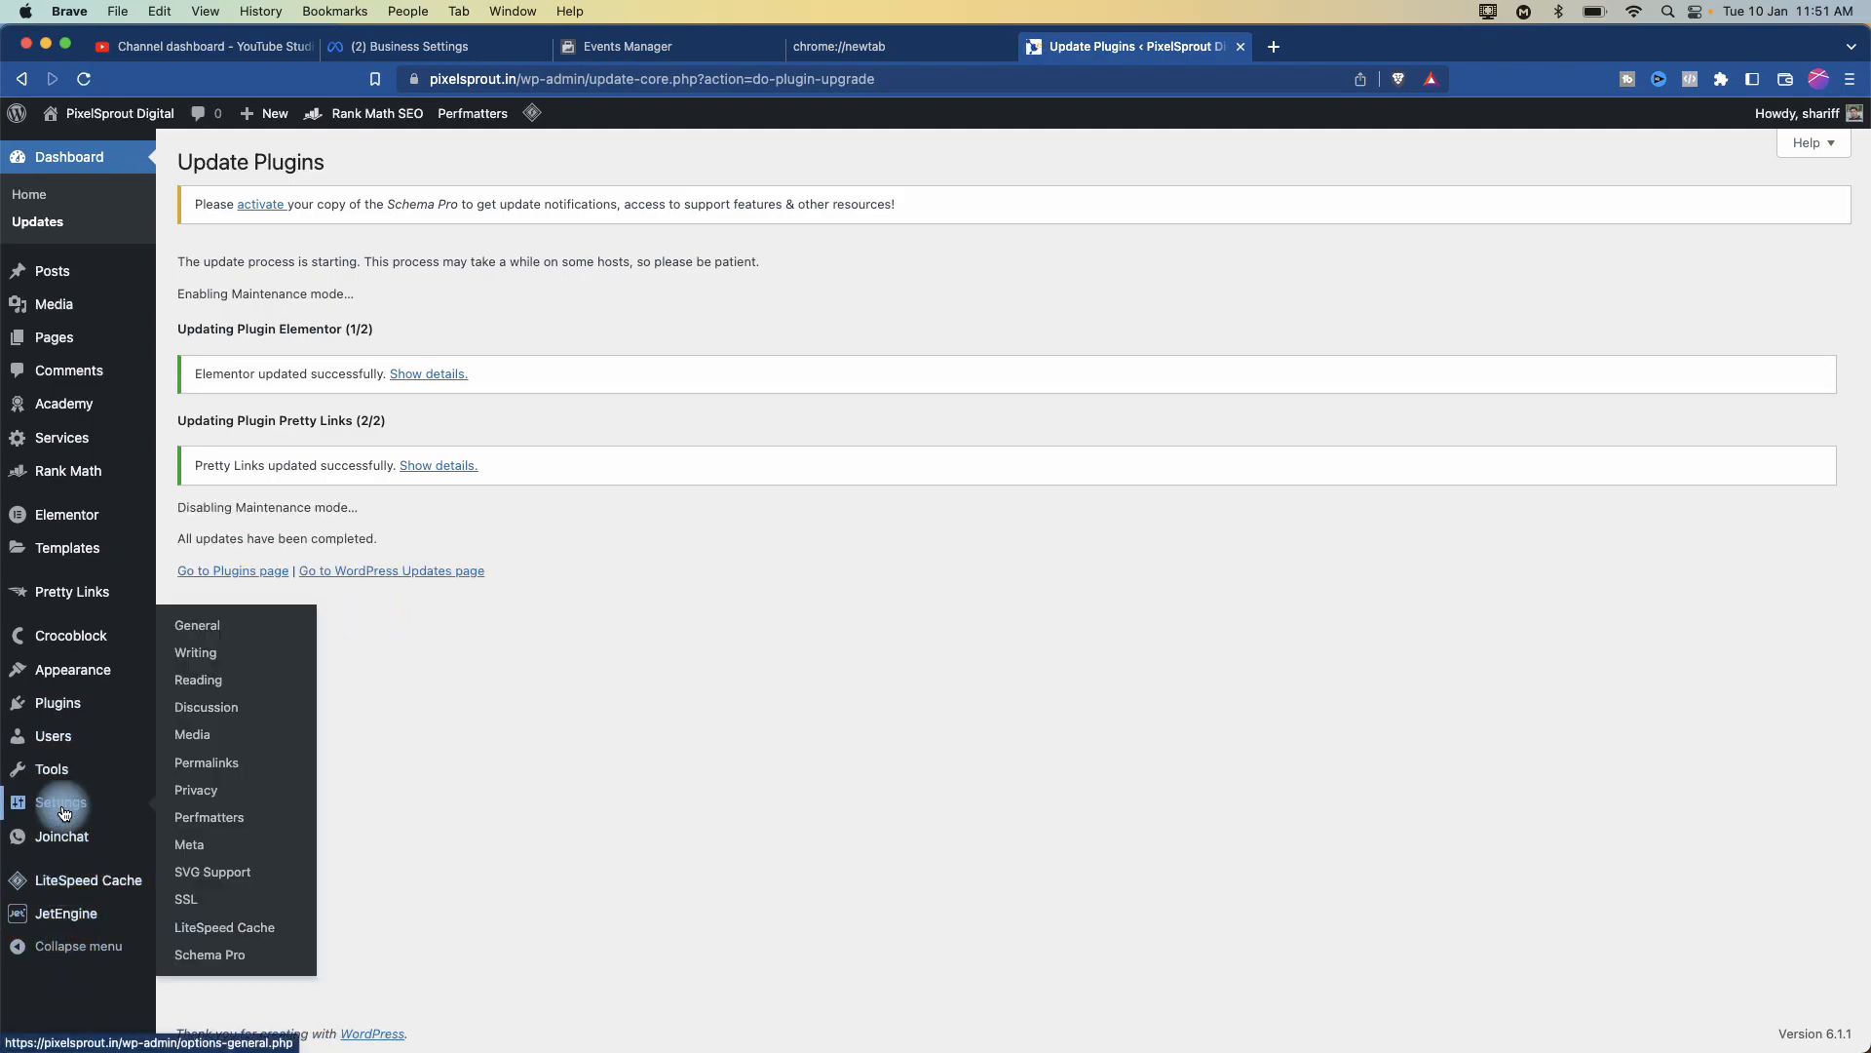
mouse_move(68, 646)
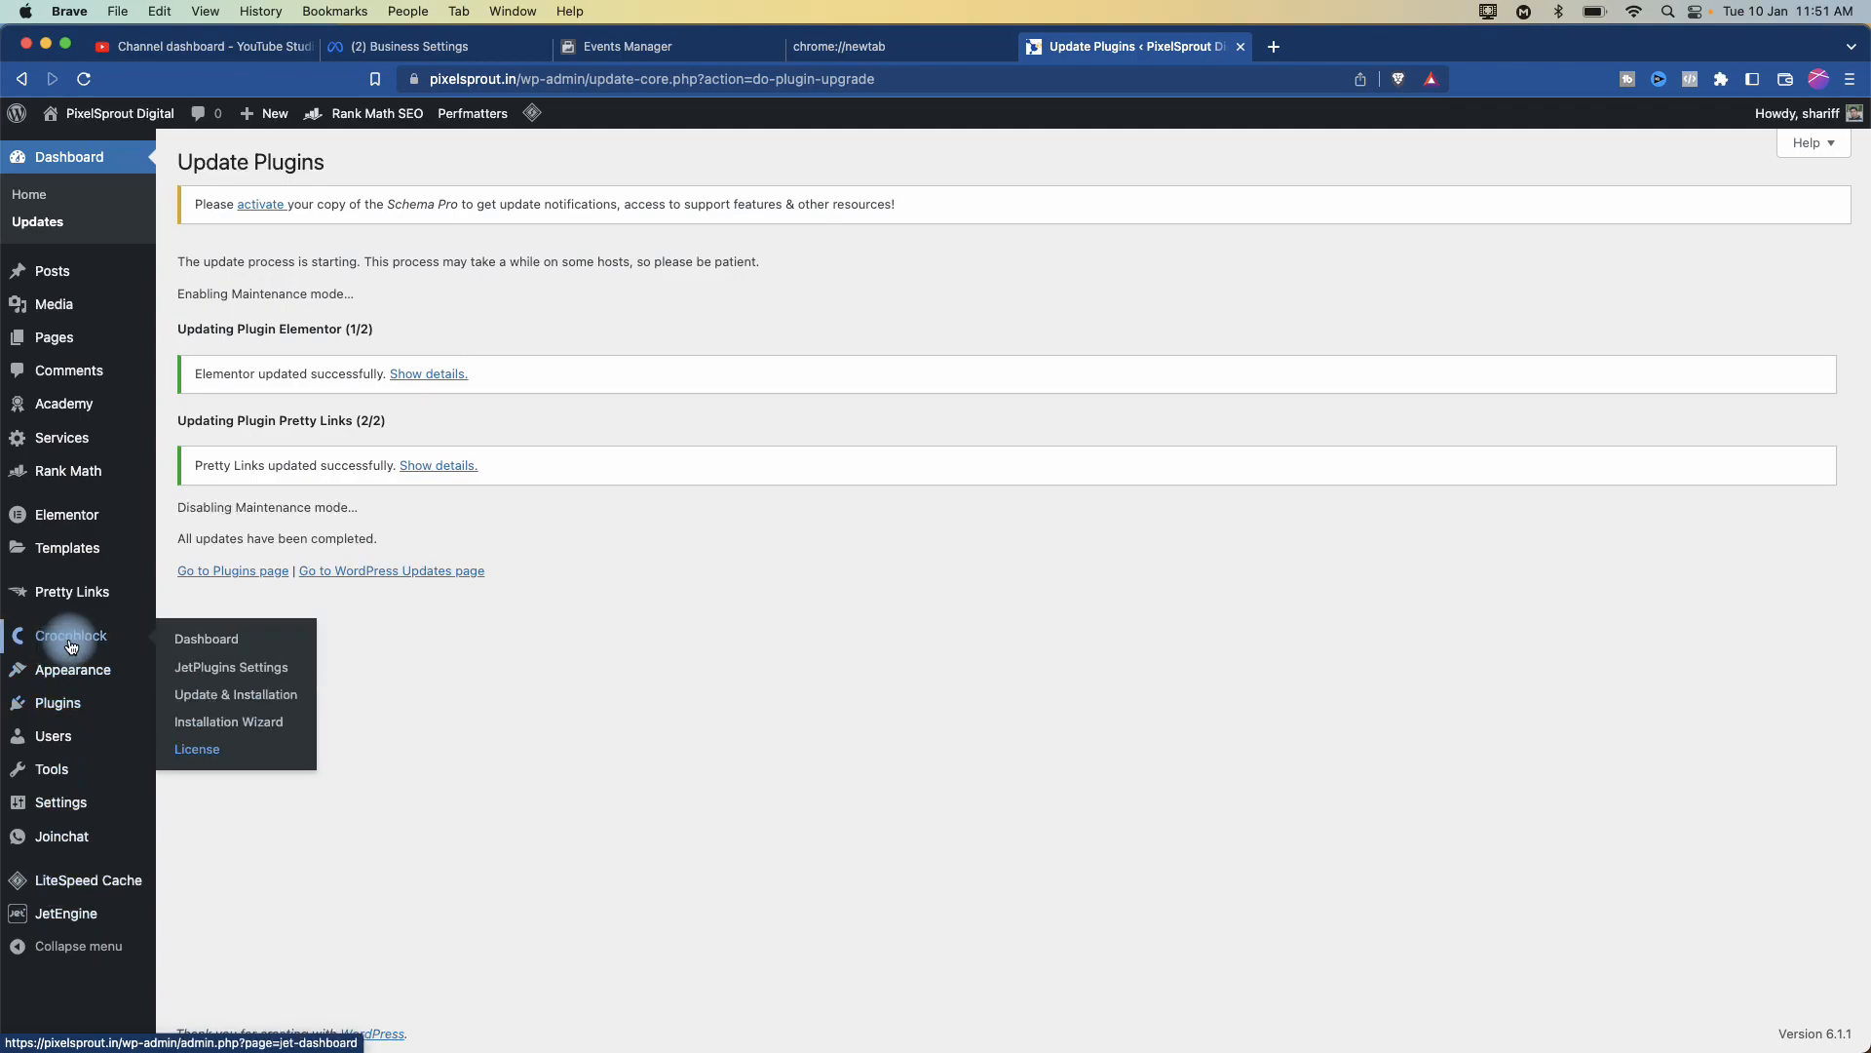
click(61, 702)
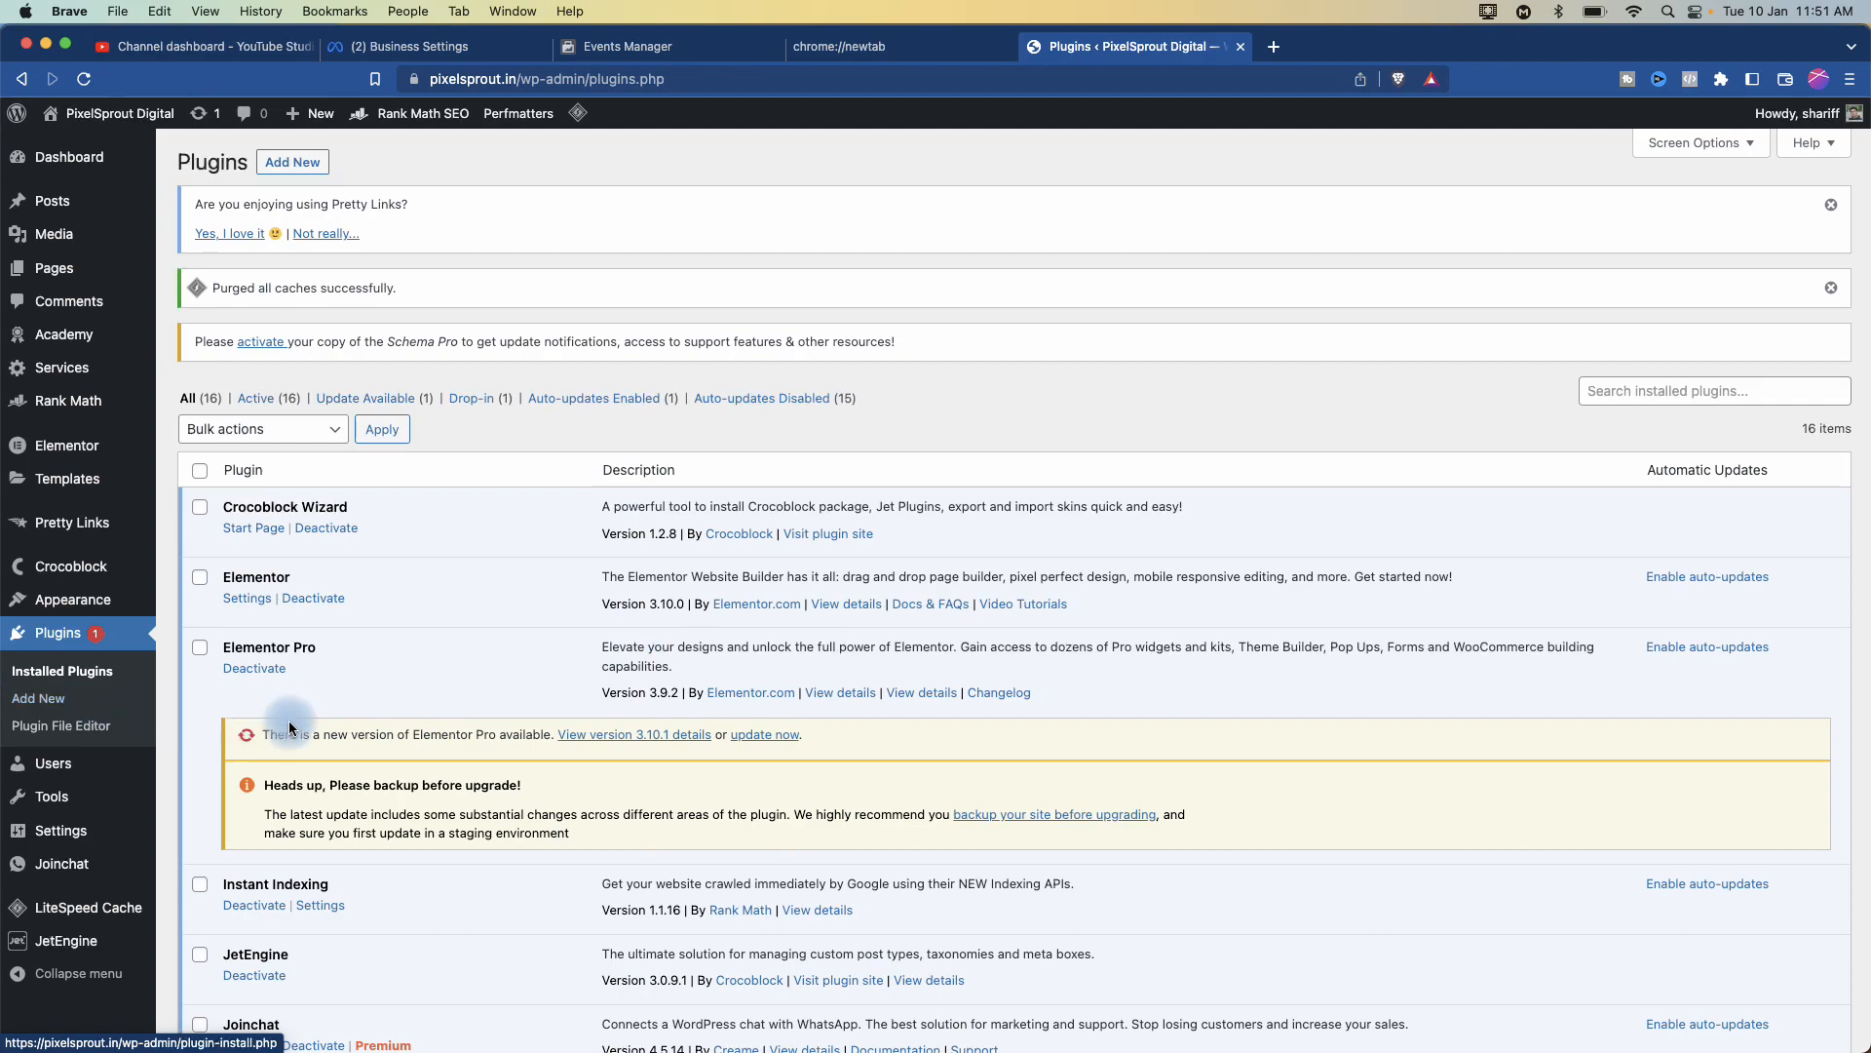
- Update Elementor Pro to 3.10.1 from its notice in the installed plugins list
click(769, 739)
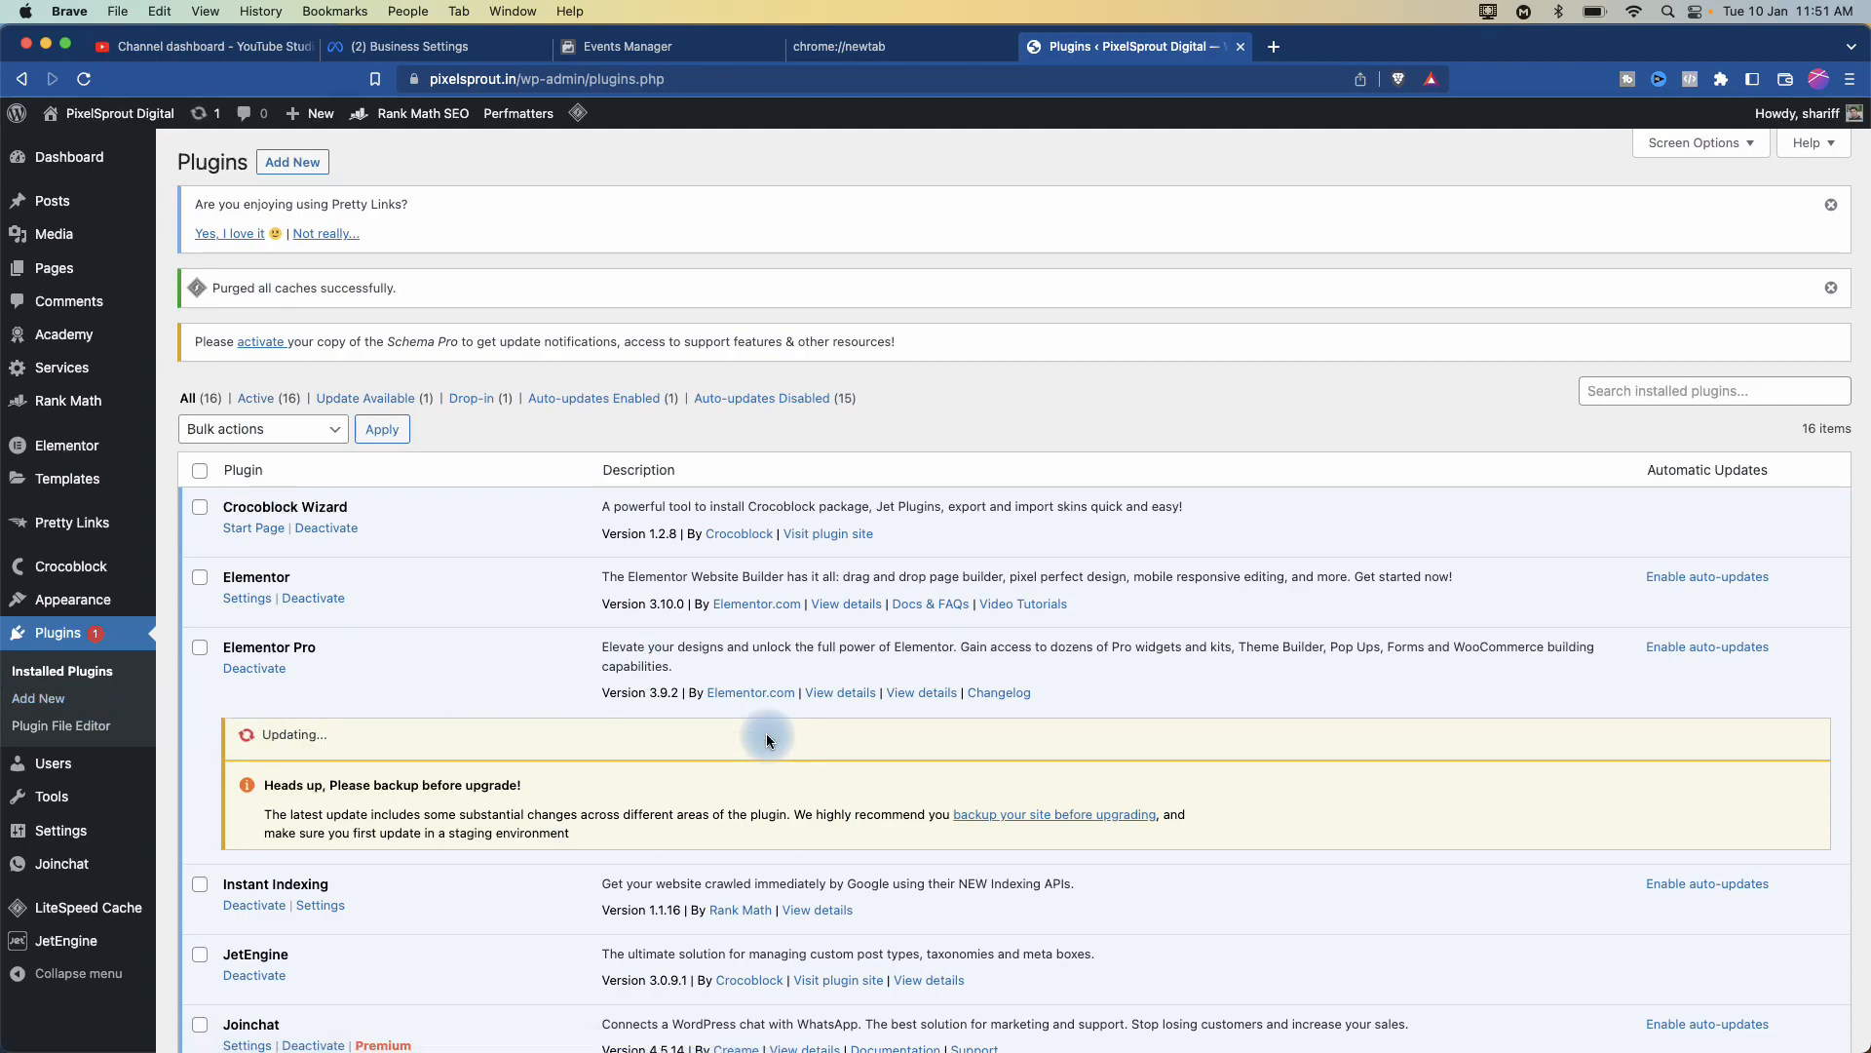
scroll(448, 558, up, 5)
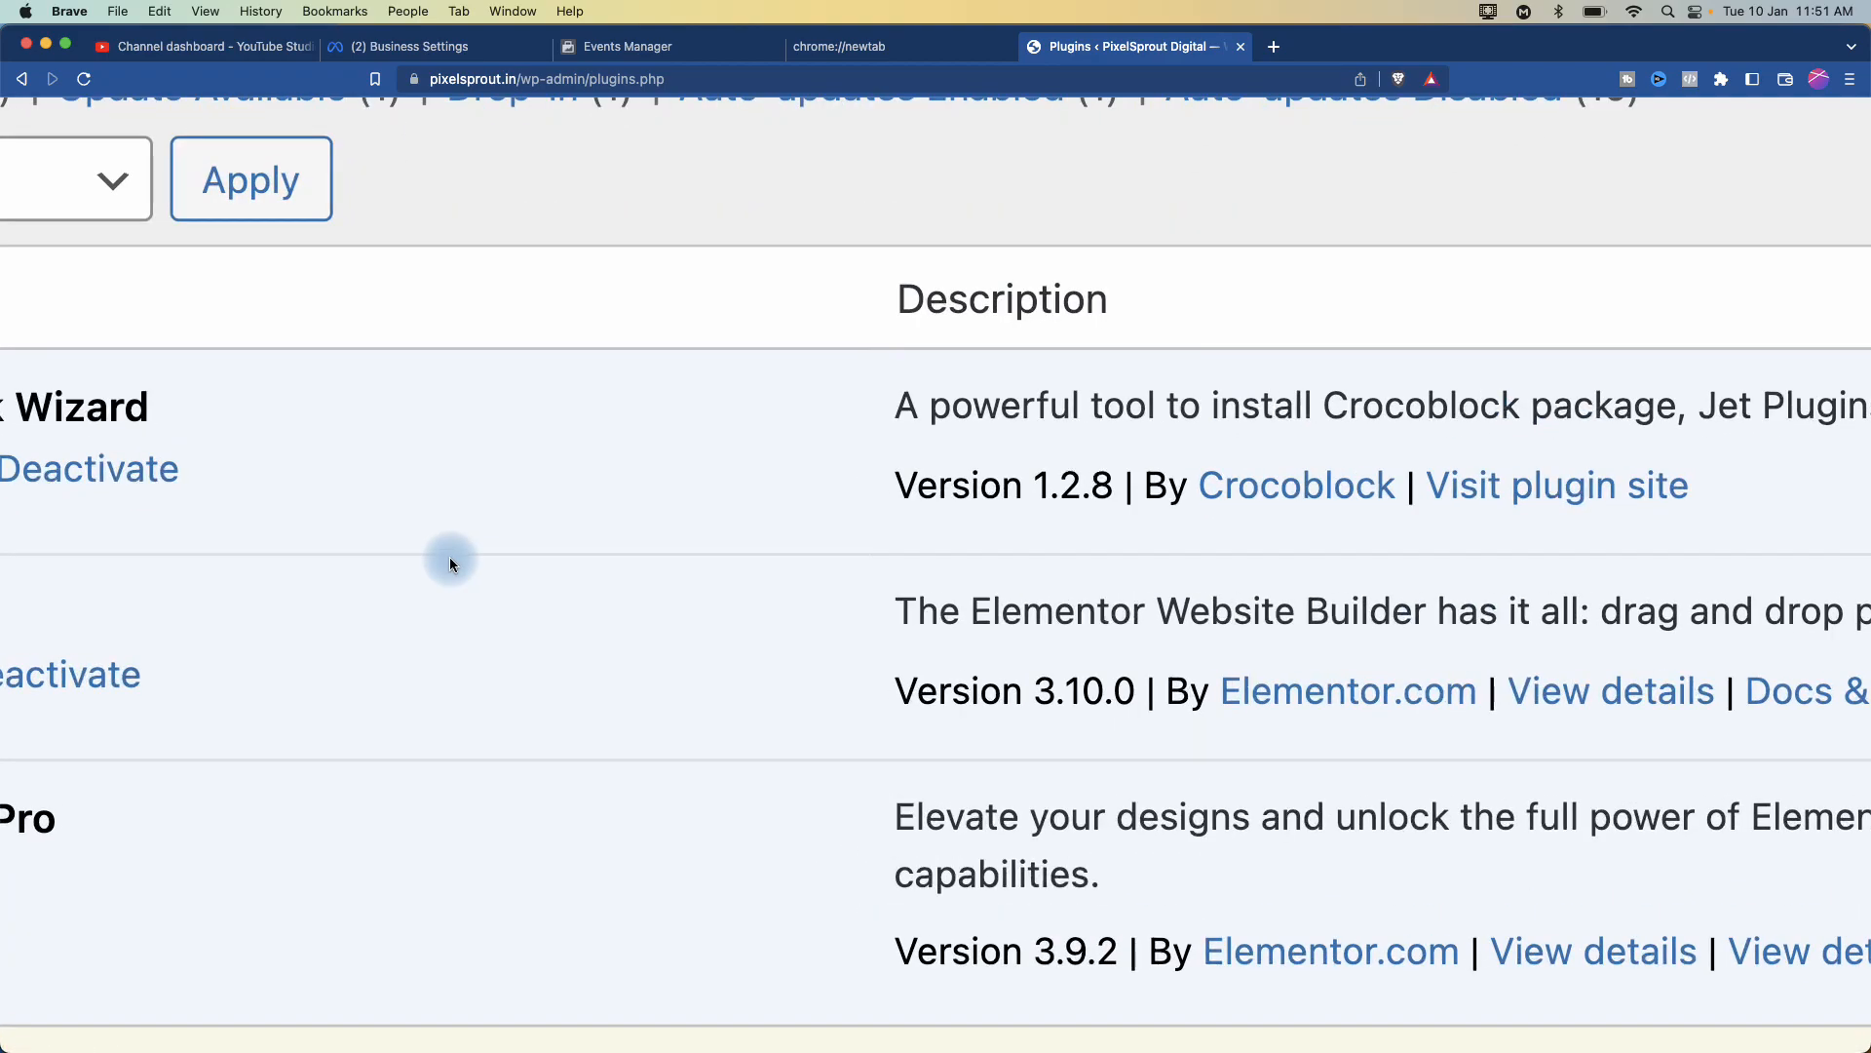
scroll(449, 558, down, 1)
scroll(449, 558, down, 1)
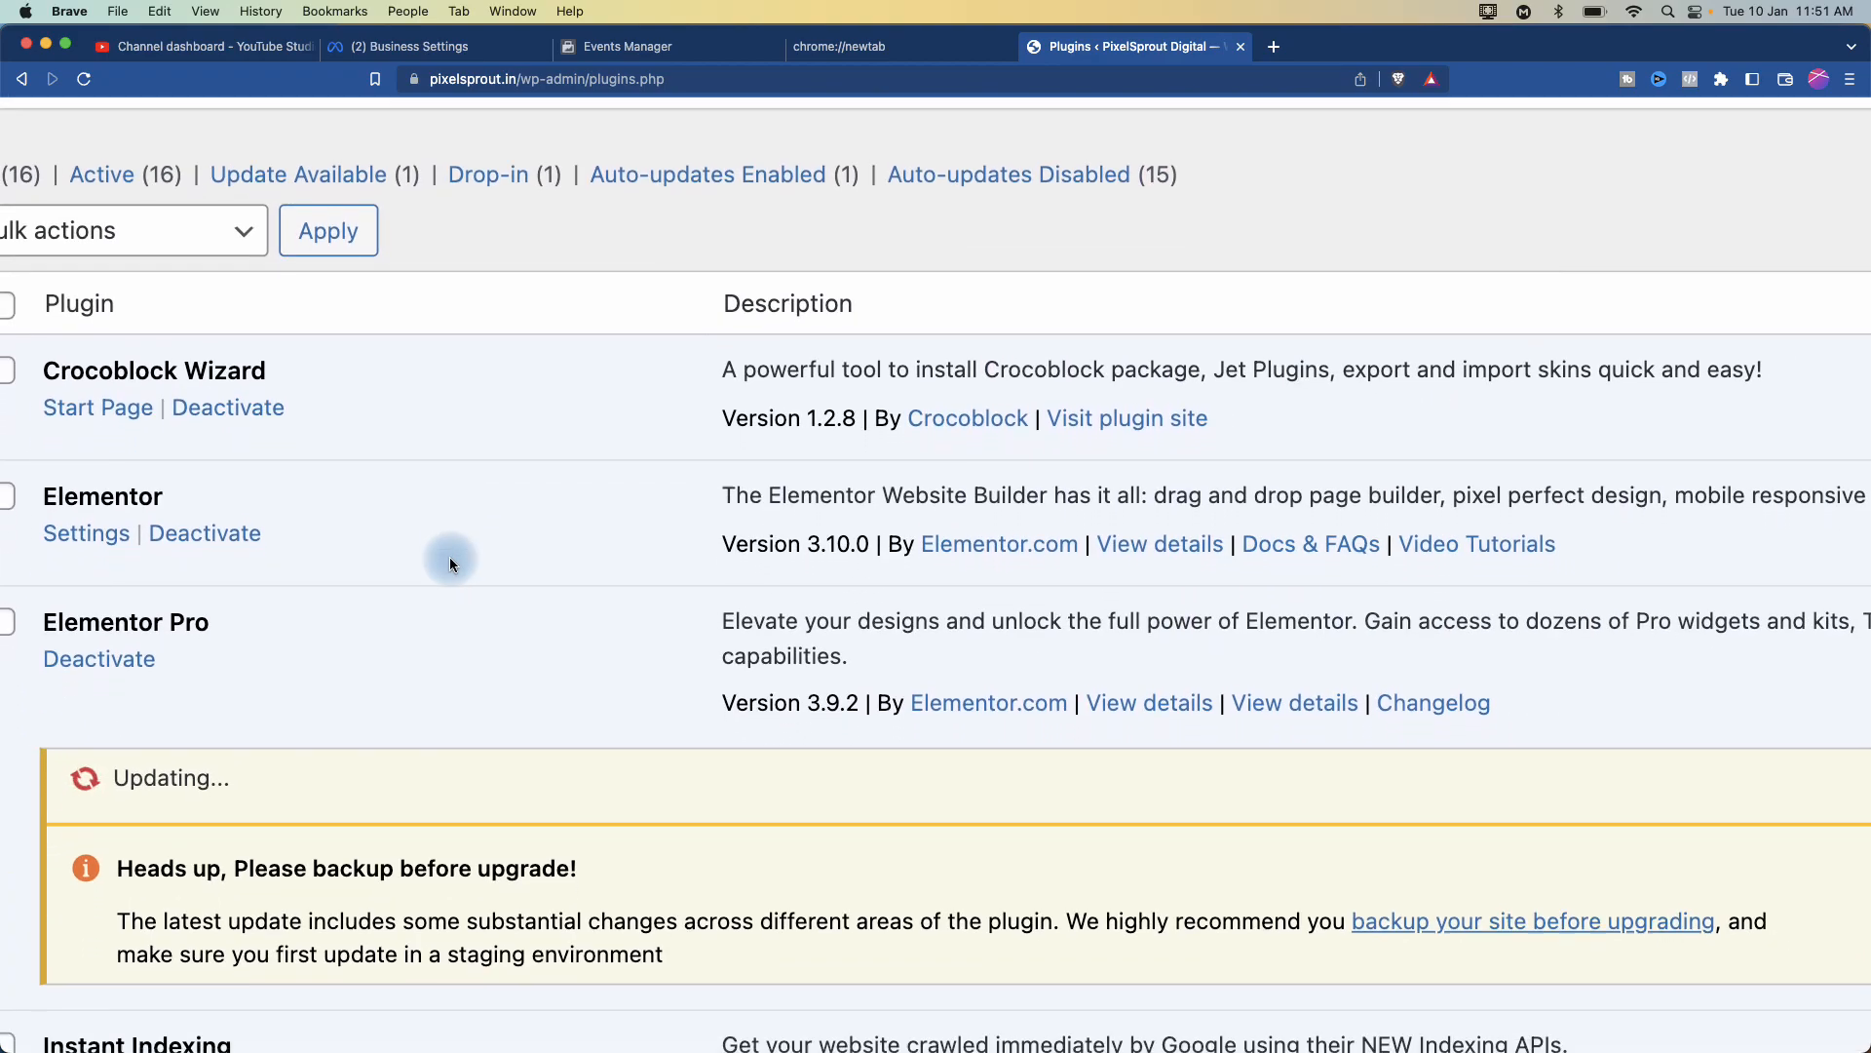
scroll(448, 558, down, 4)
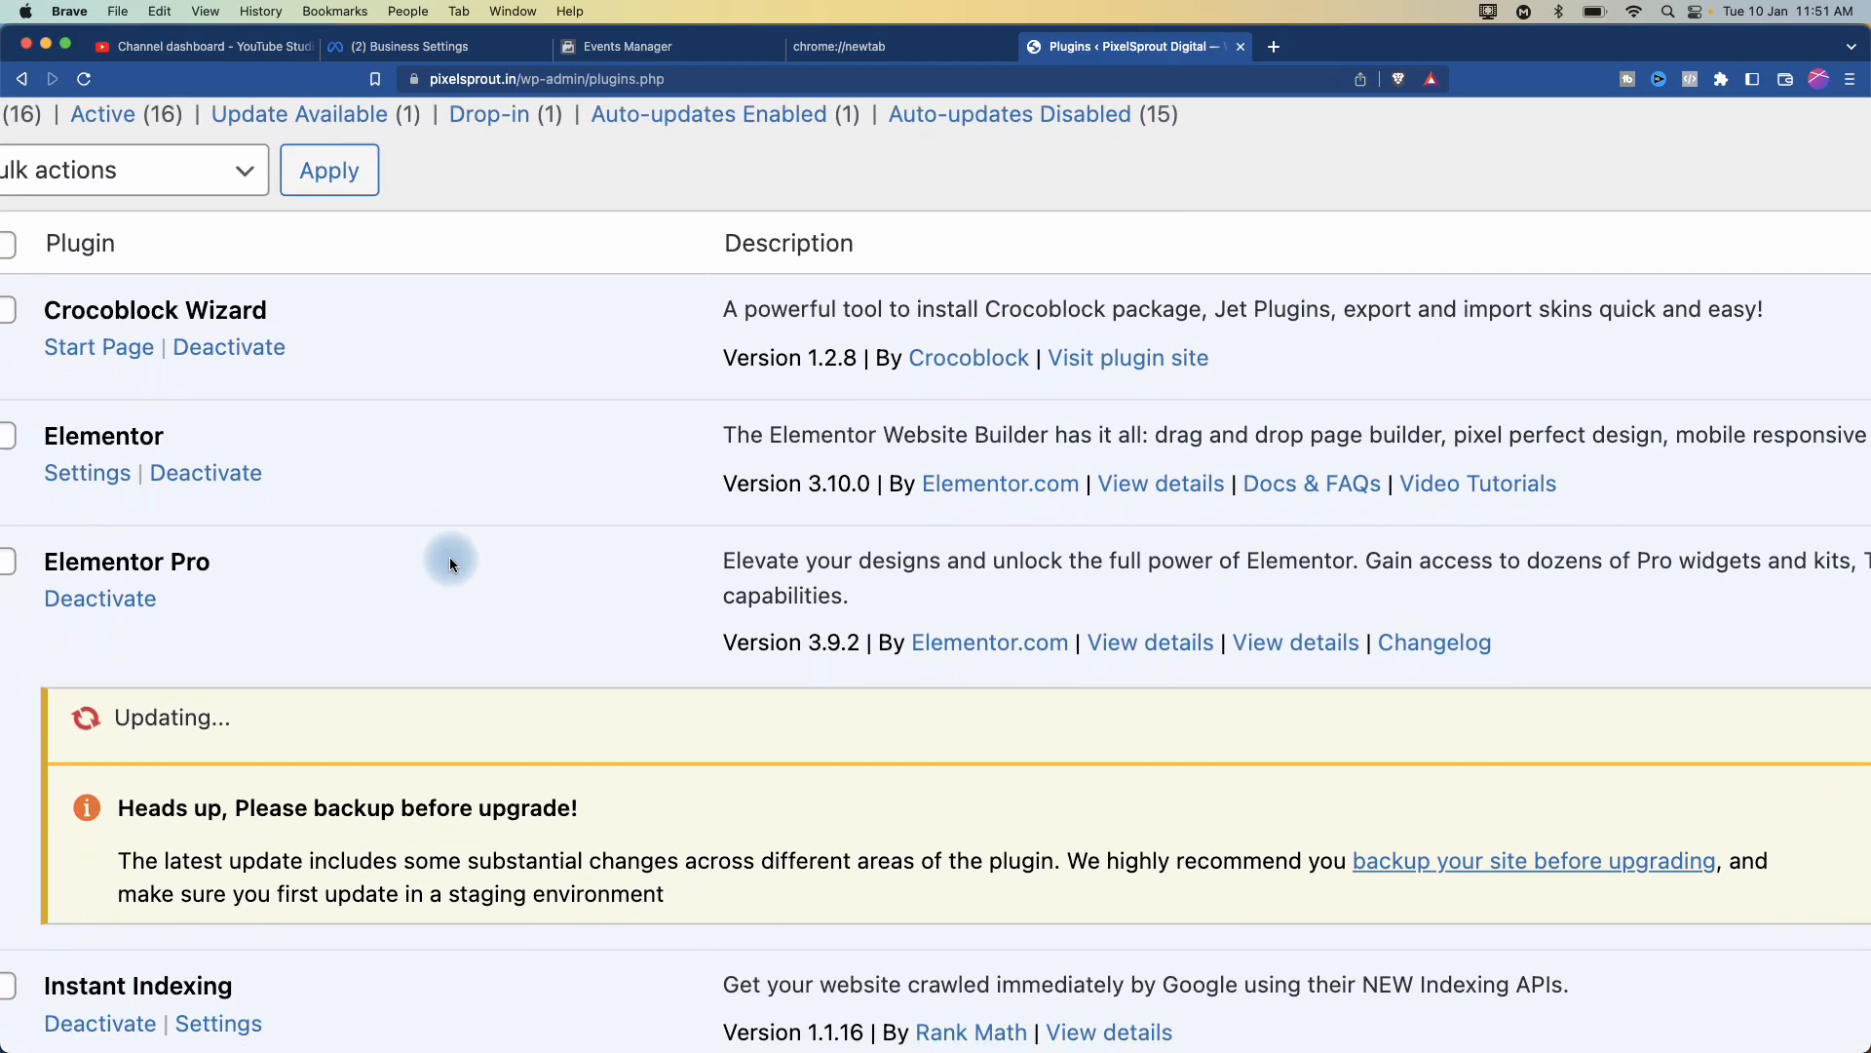
scroll(448, 558, down, 8)
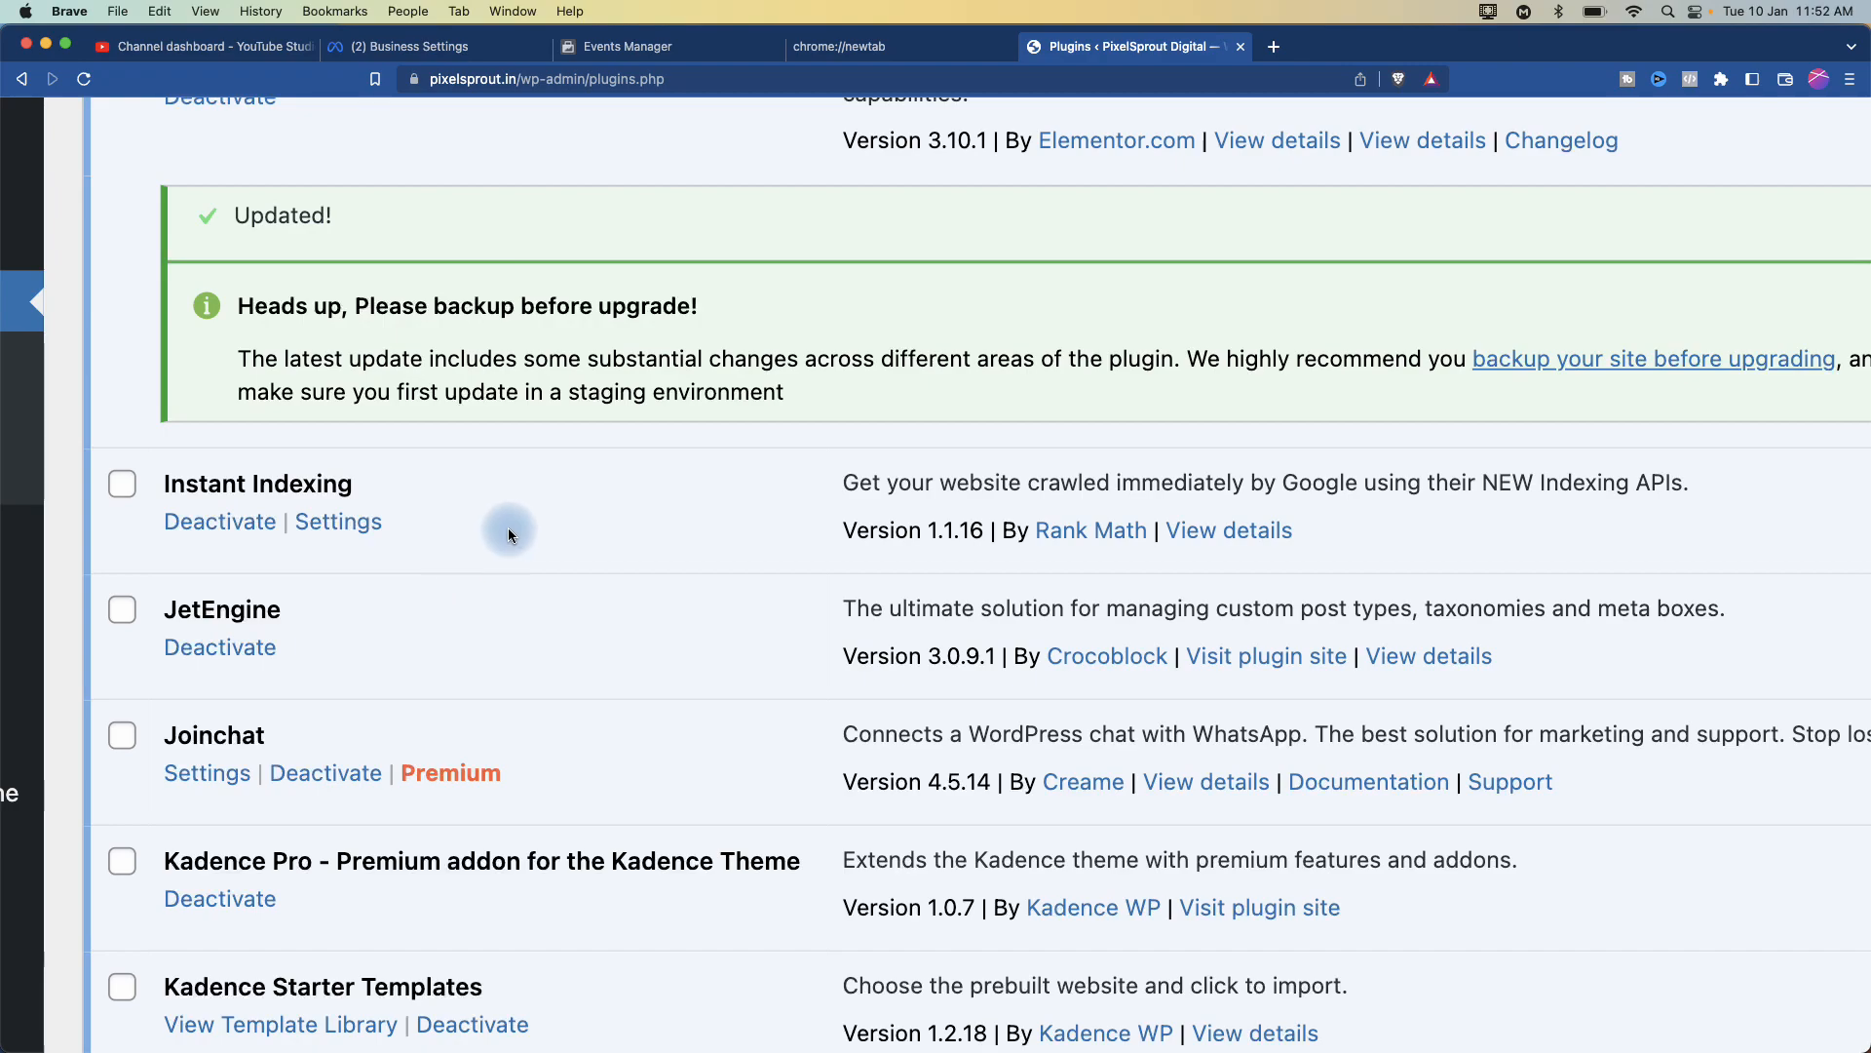
- Reset the page zoom, return to the Dashboard and close the Pretty Links feedback notice
scroll(507, 531, down, 4)
scroll(508, 533, down, 5)
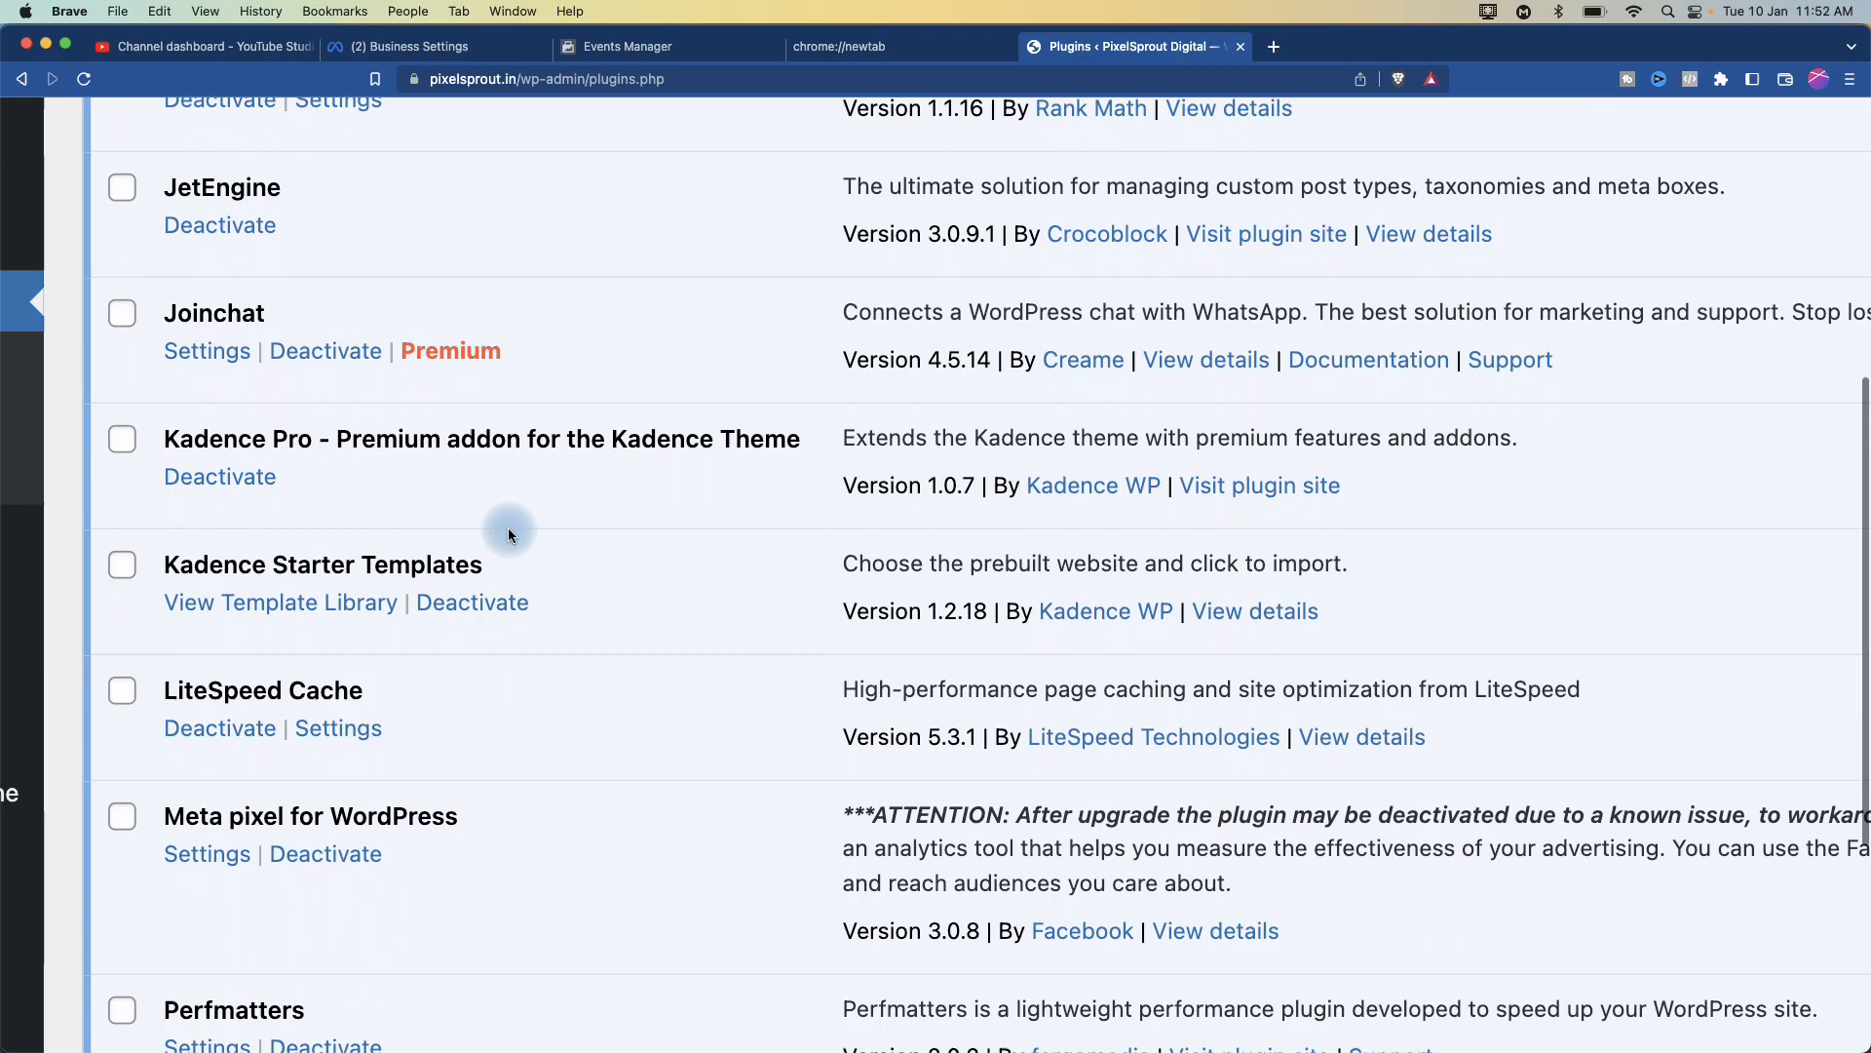
scroll(508, 533, down, 8)
scroll(508, 533, down, 10)
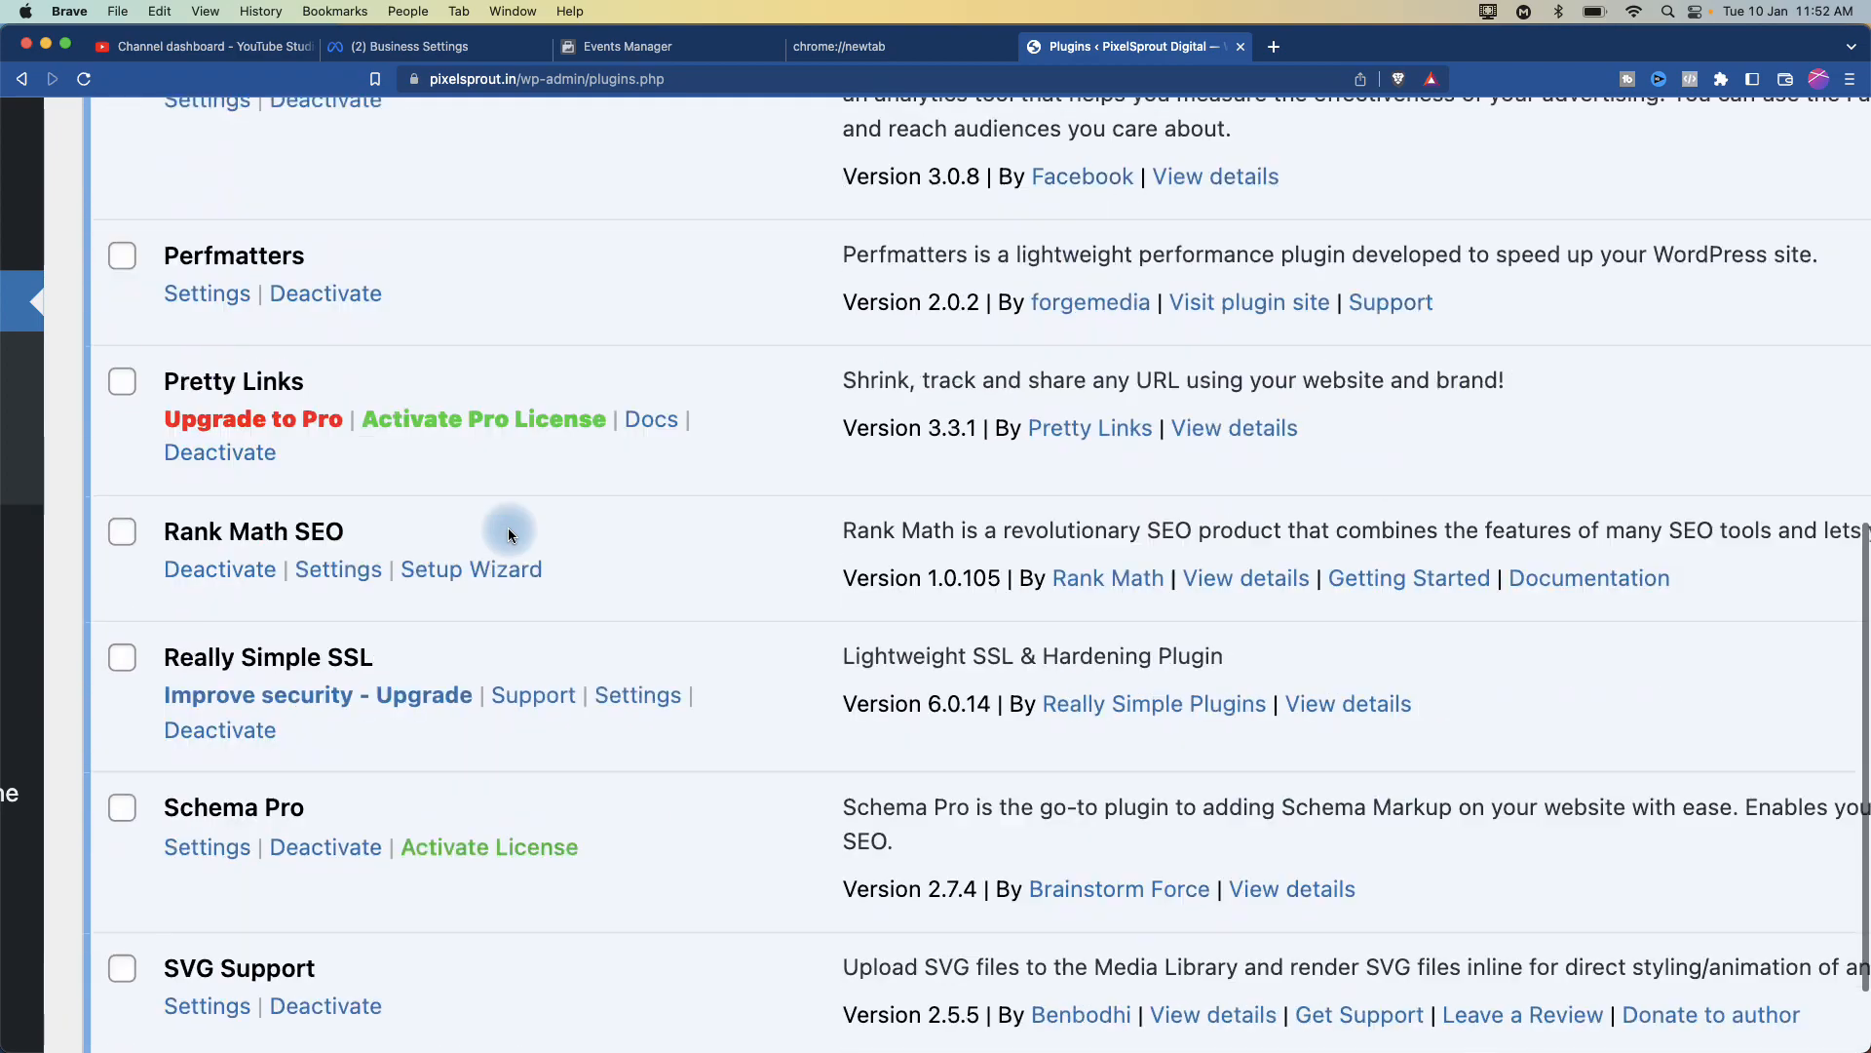
scroll(508, 533, up, 12)
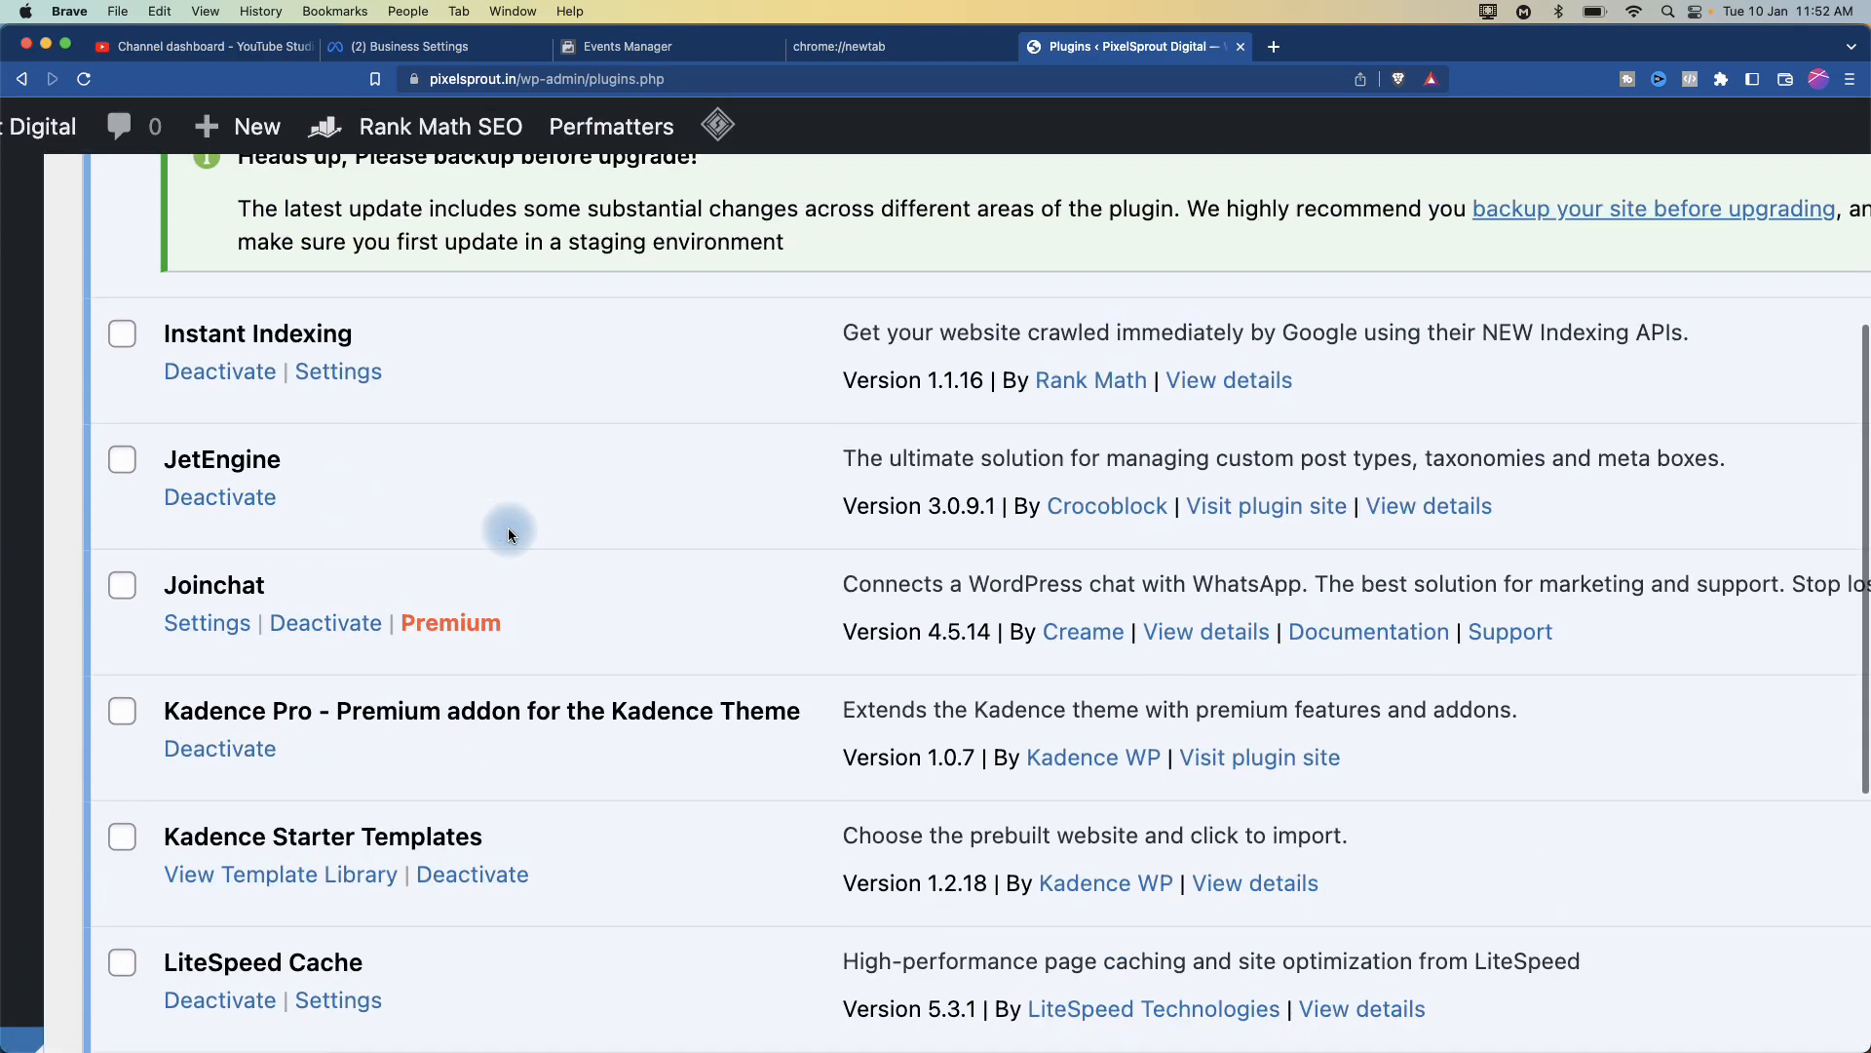
scroll(507, 533, up, 6)
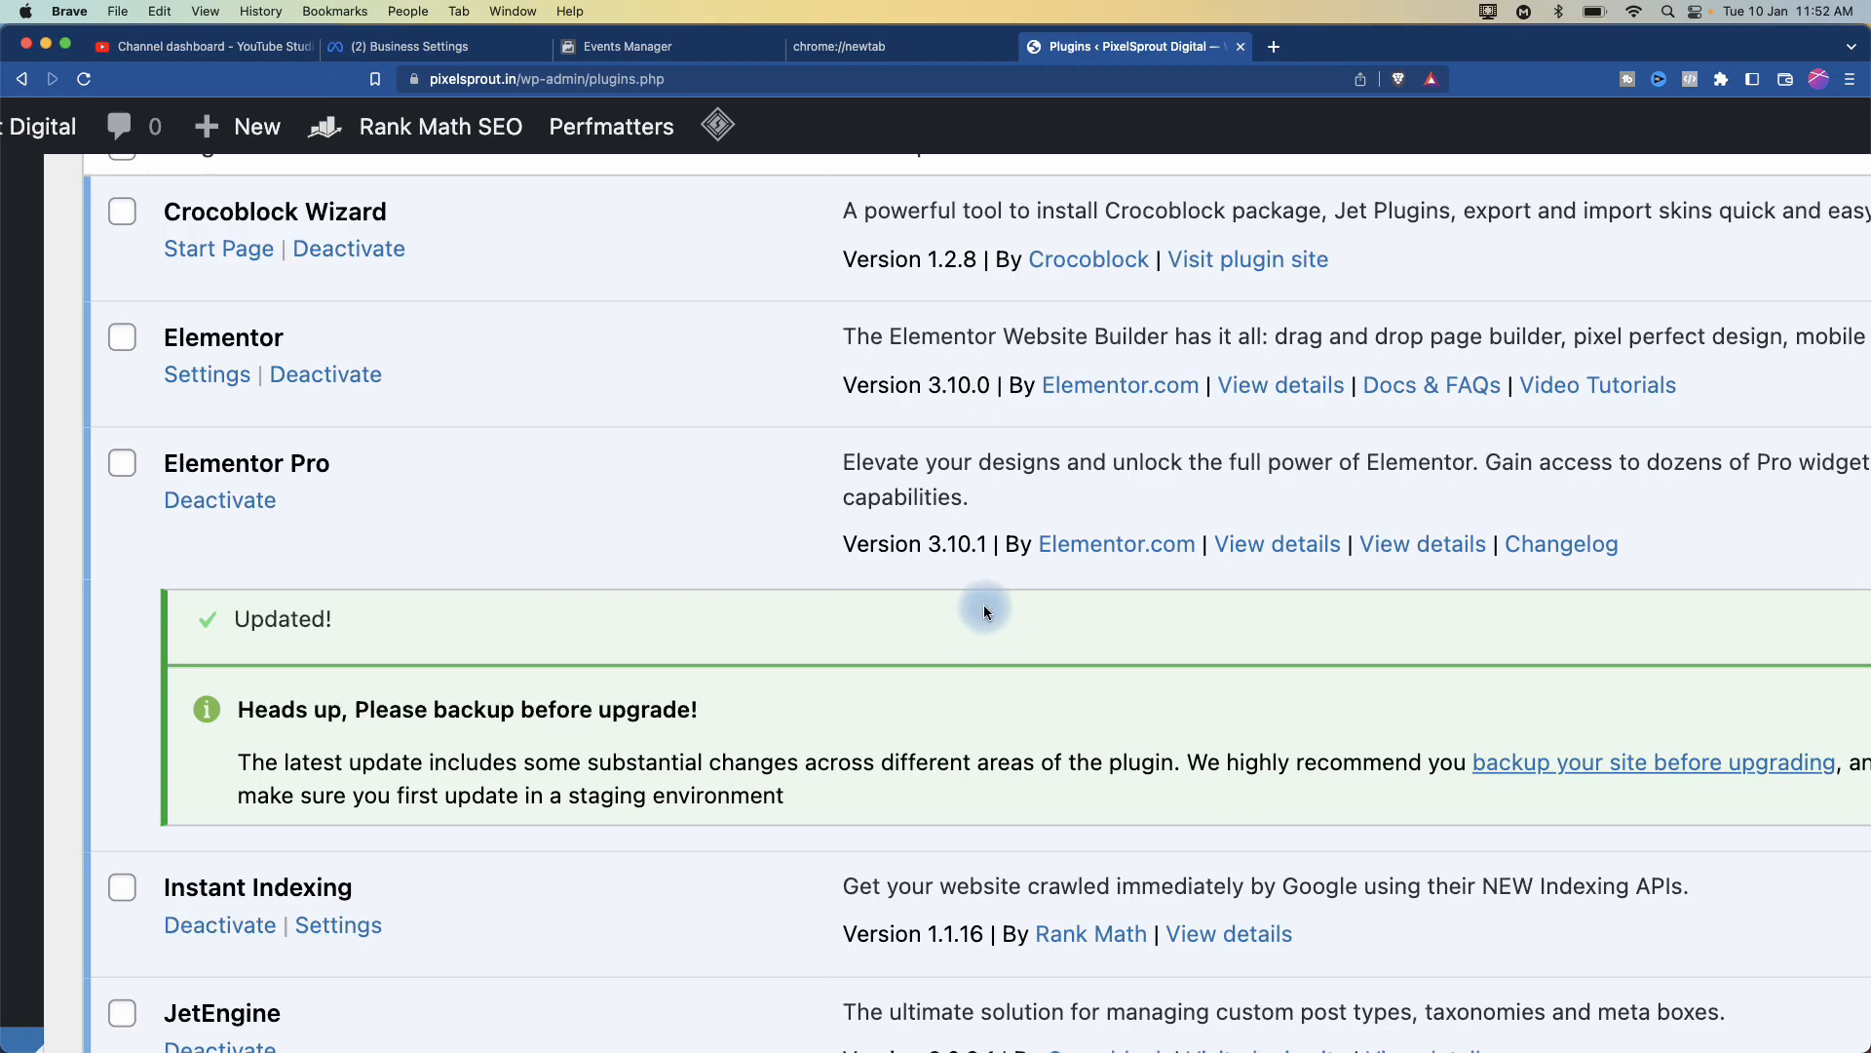
key(super+0)
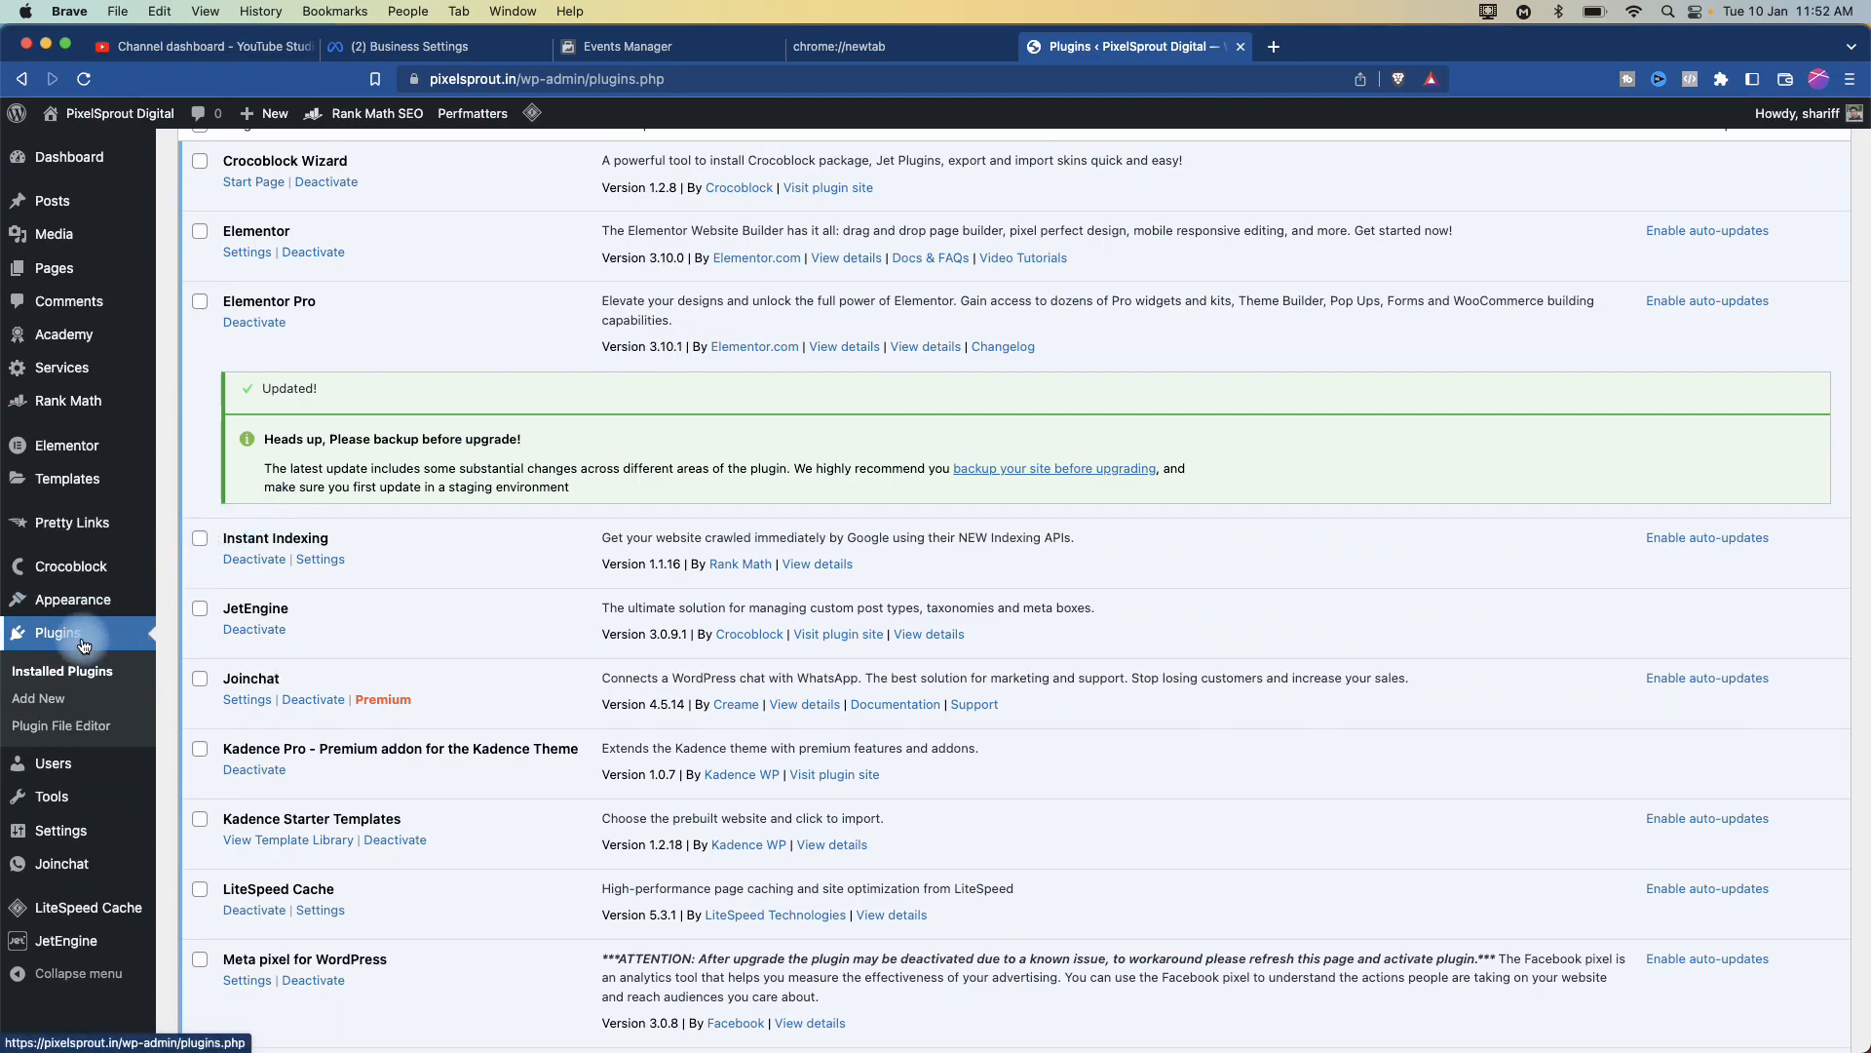
scroll(84, 645, down, 3)
scroll(83, 645, up, 6)
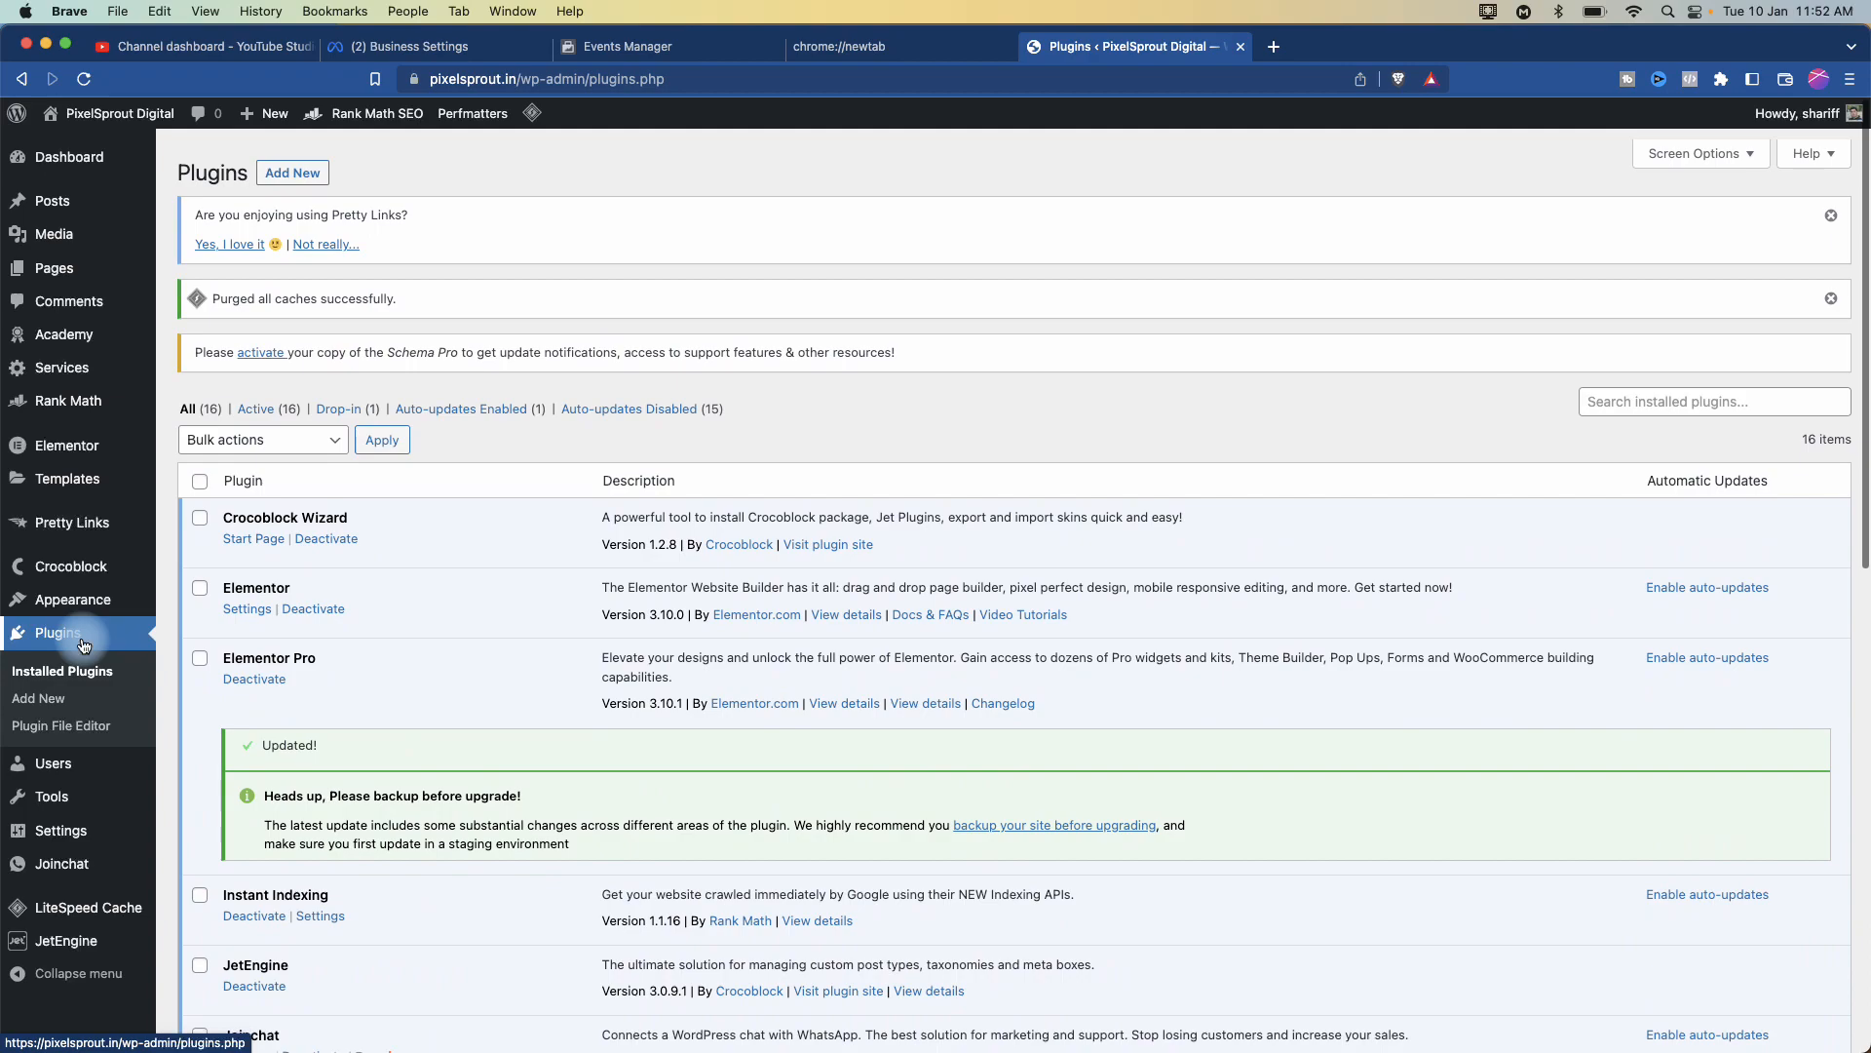
click(73, 166)
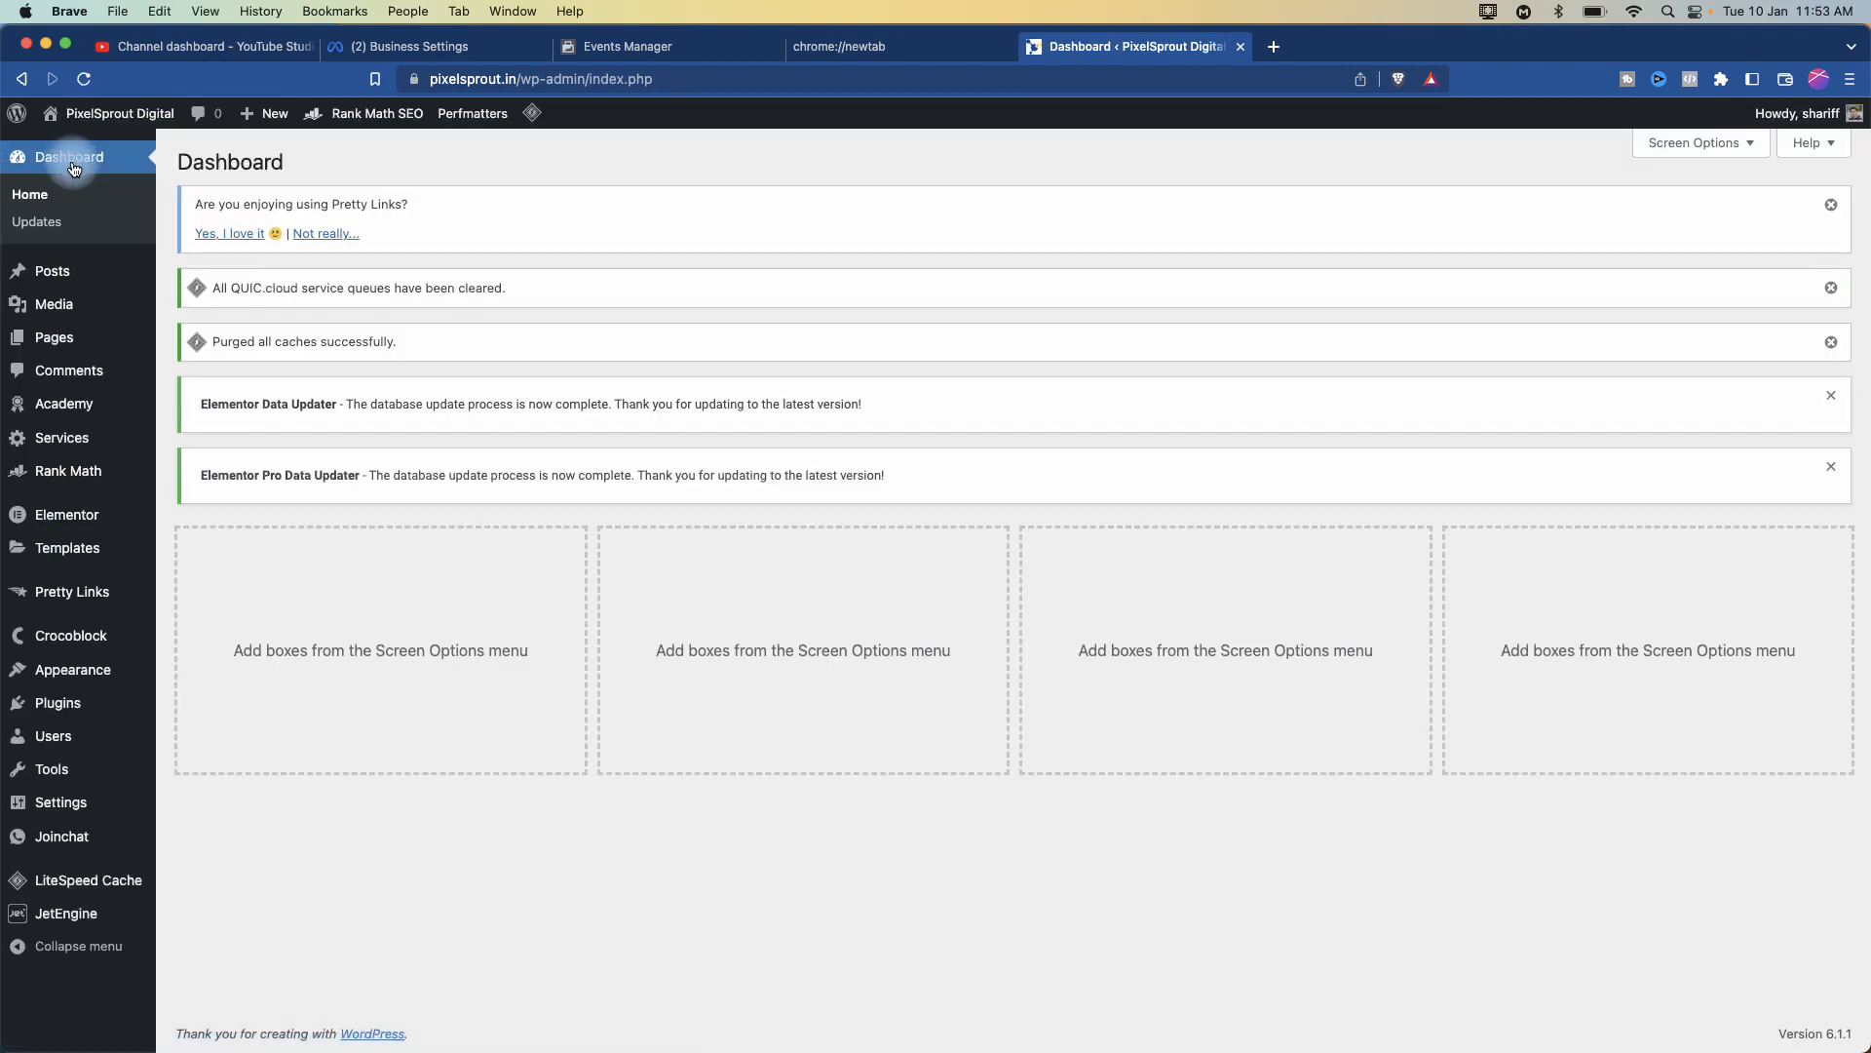
click(1831, 203)
- Check Settings > Meta for the Facebook connection and Conversions API event sending
mouse_move(73, 799)
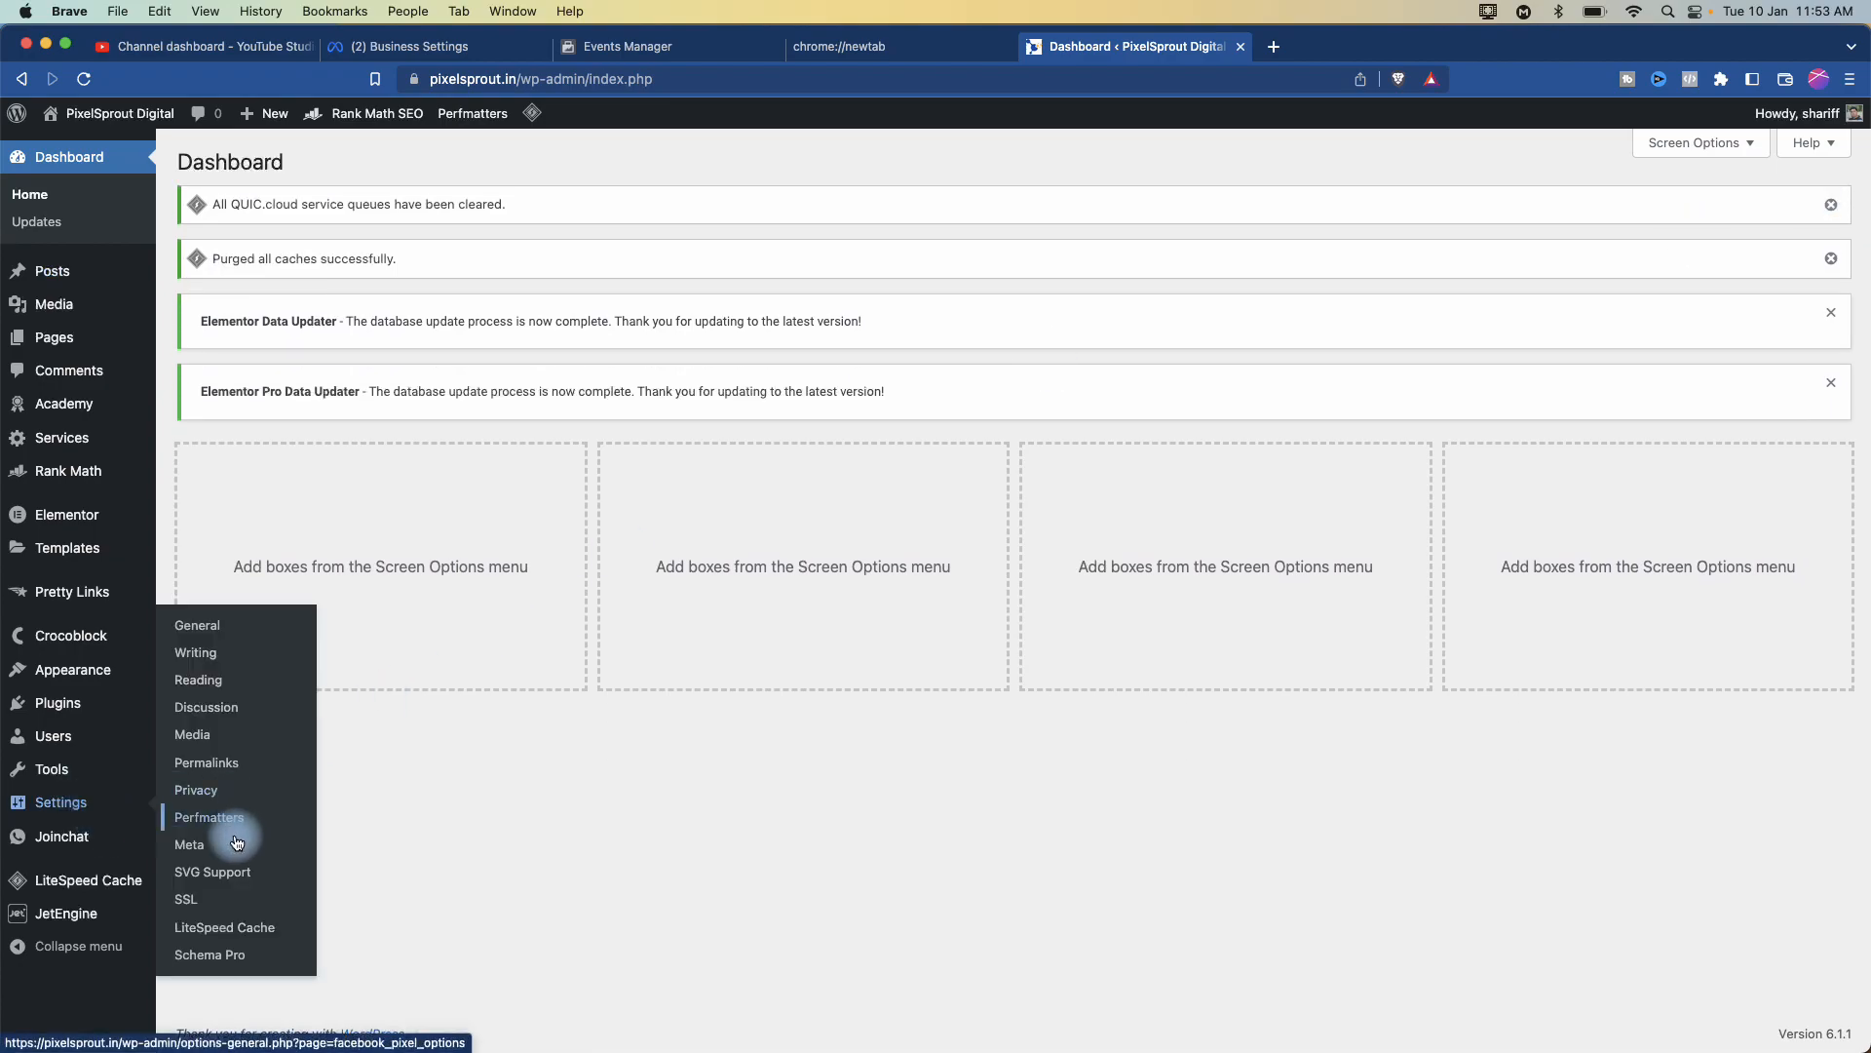
click(203, 851)
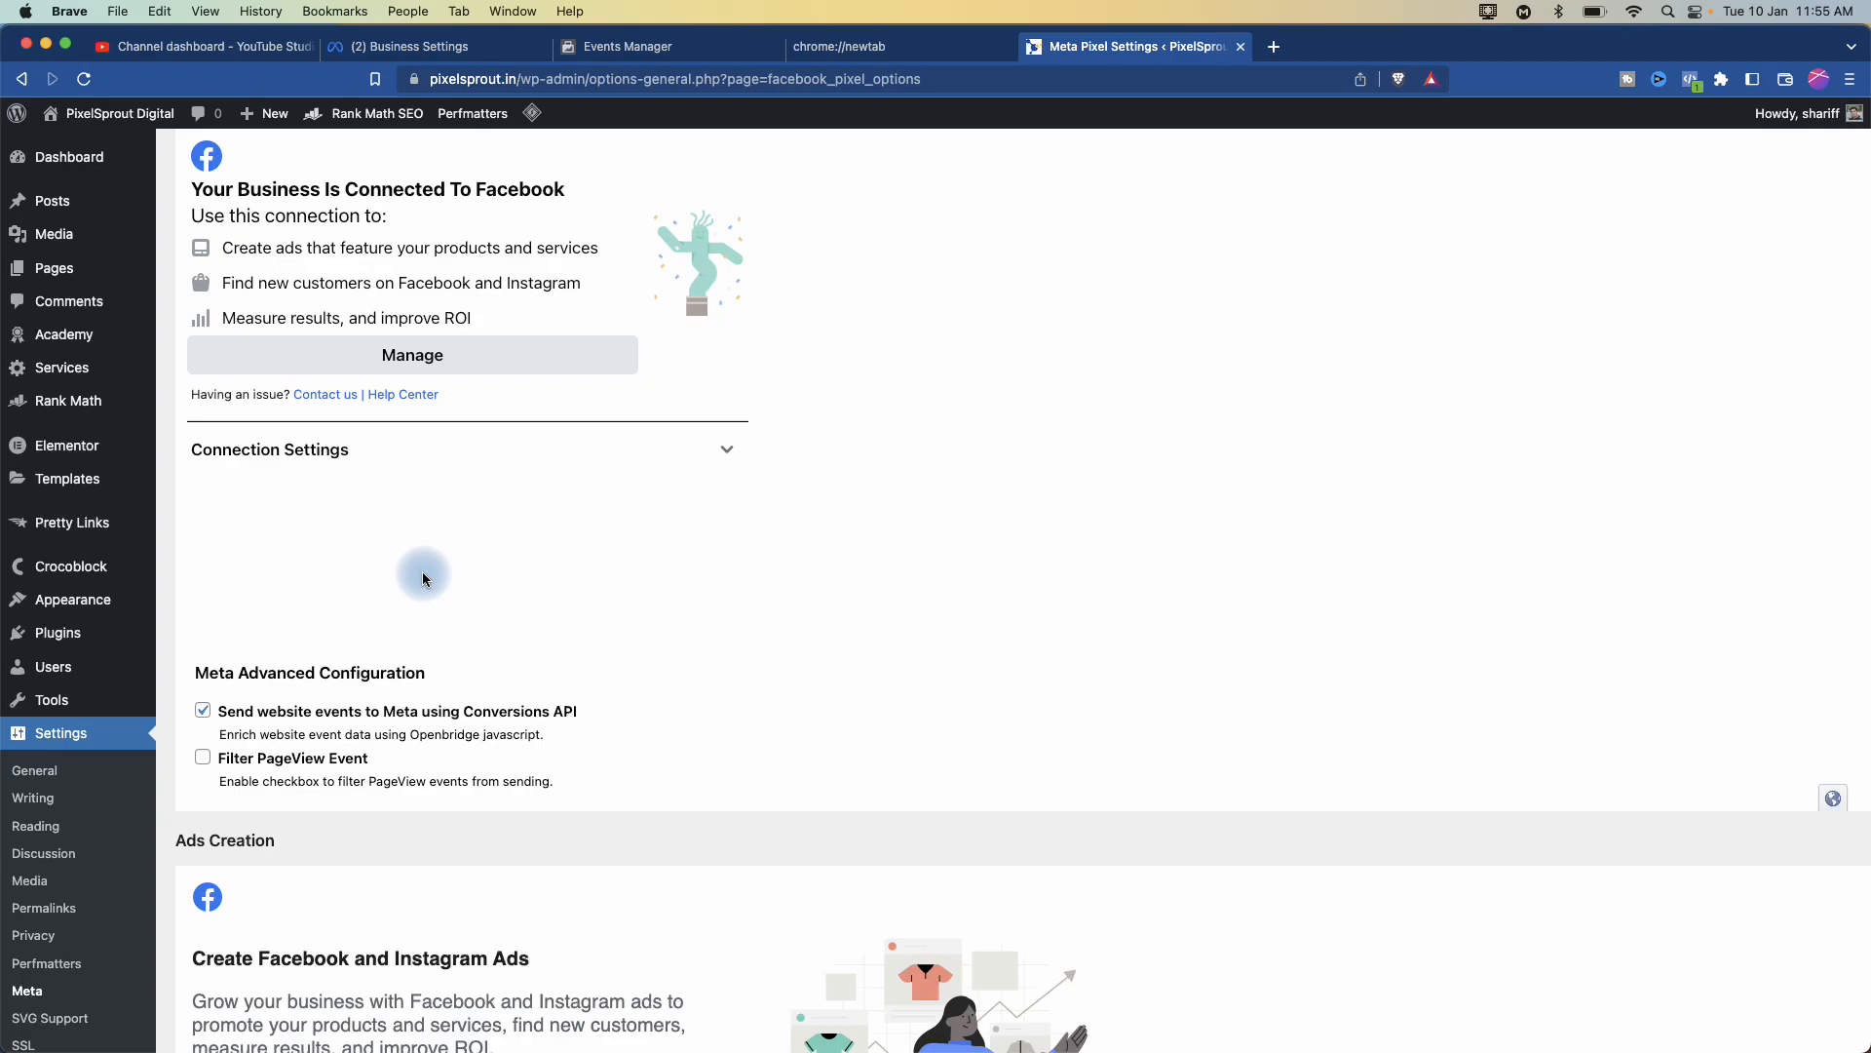
scroll(351, 589, up, 5)
scroll(372, 579, down, 5)
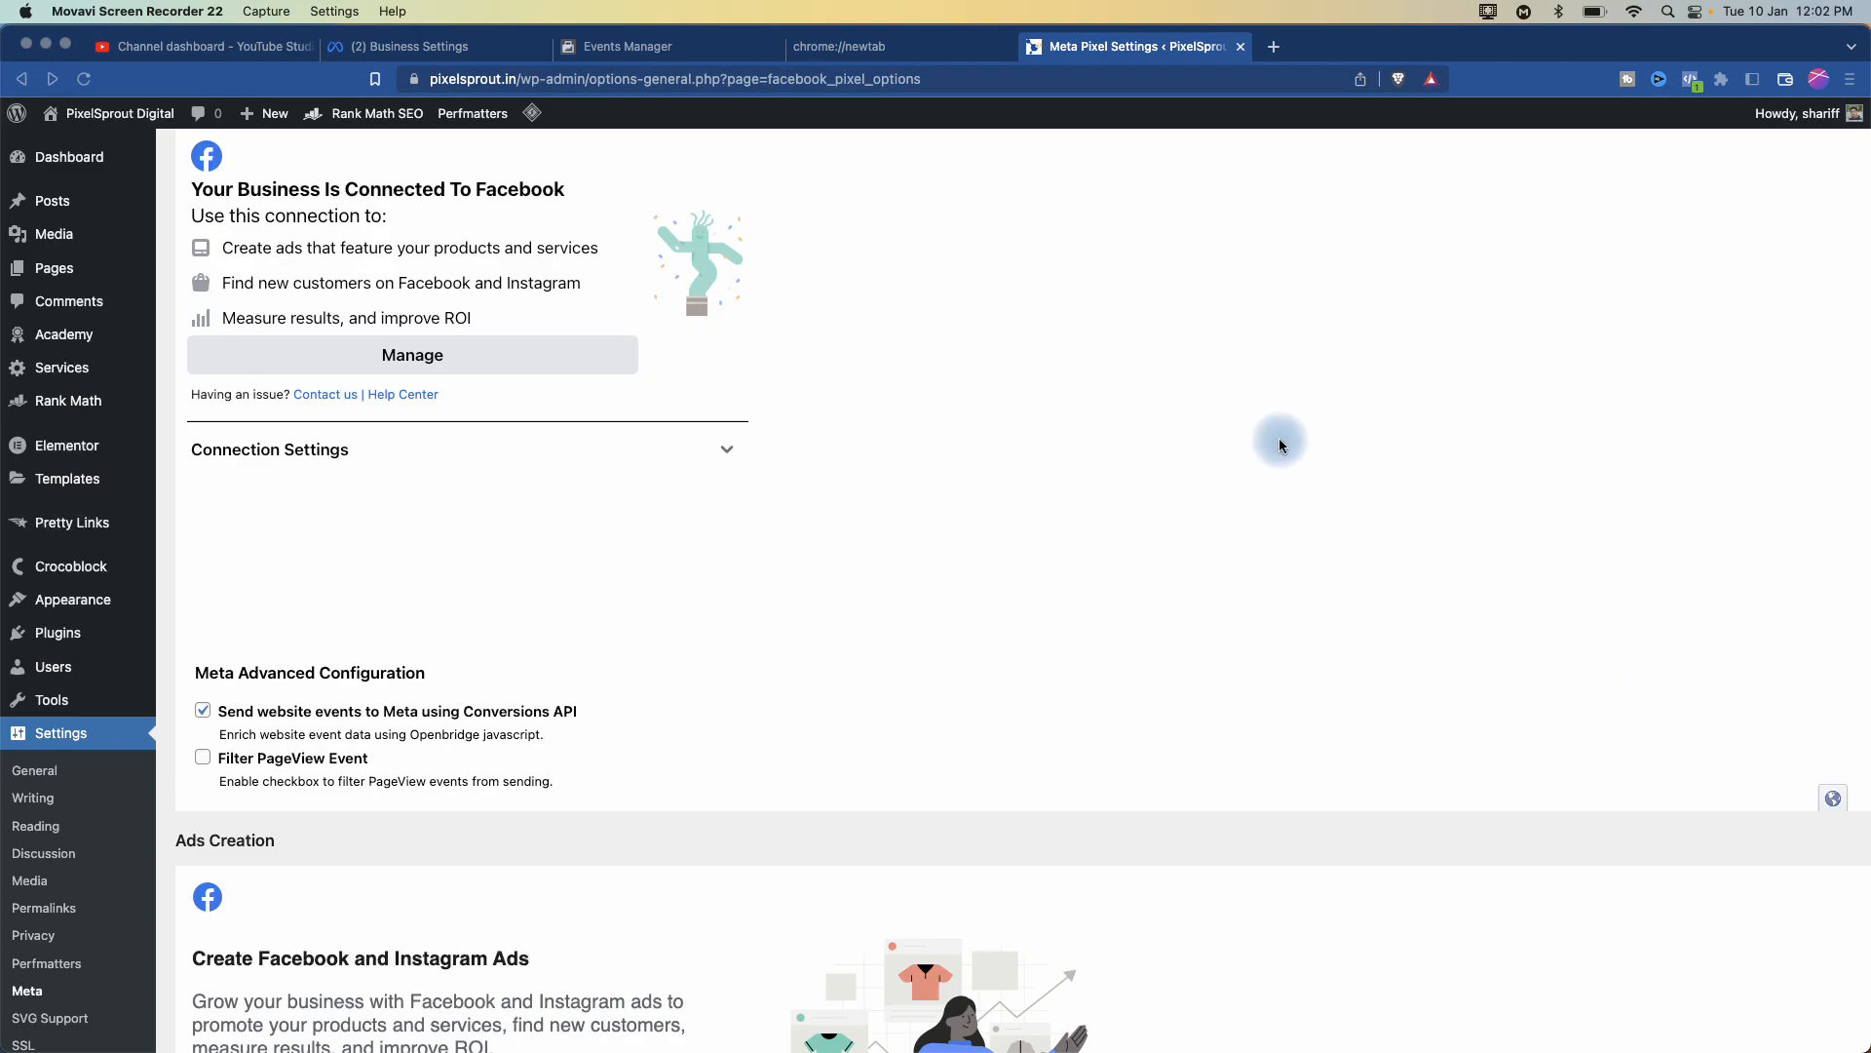
click(429, 46)
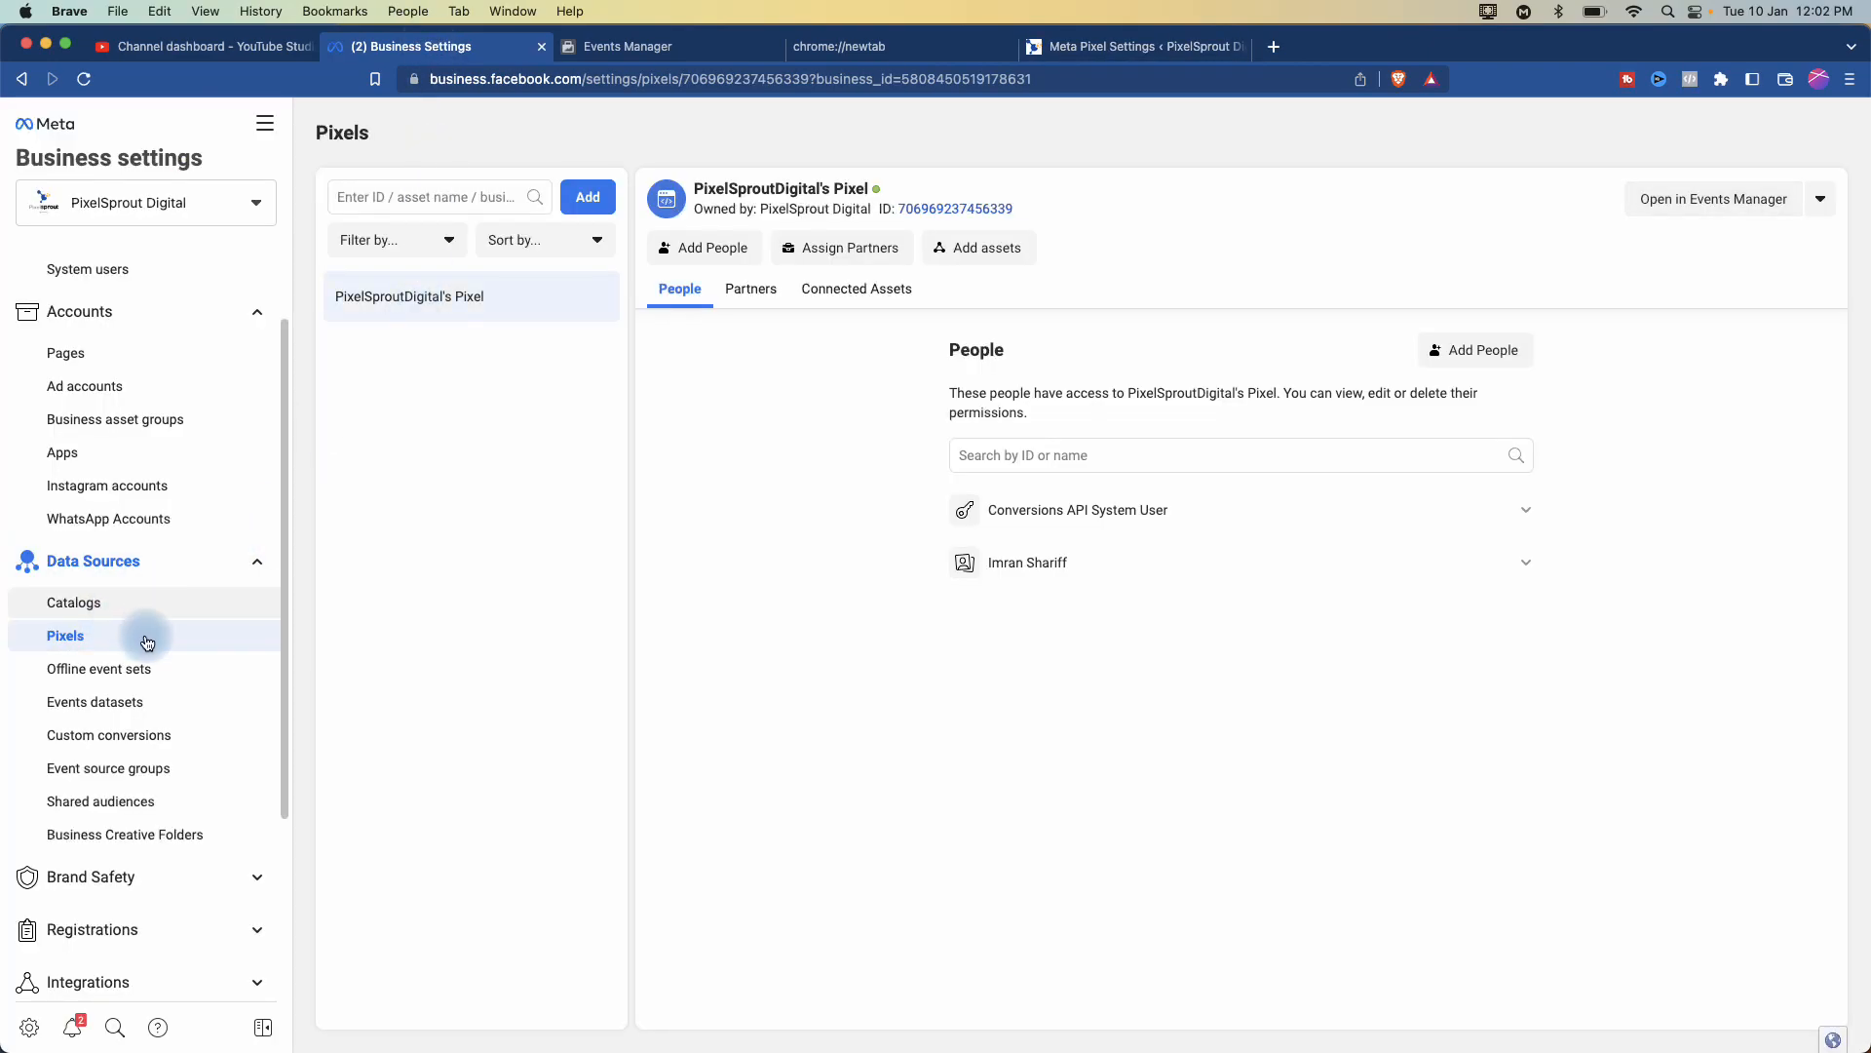
- Open Brand Safety > Domains and review pixelsprout.in's connected assets
click(105, 887)
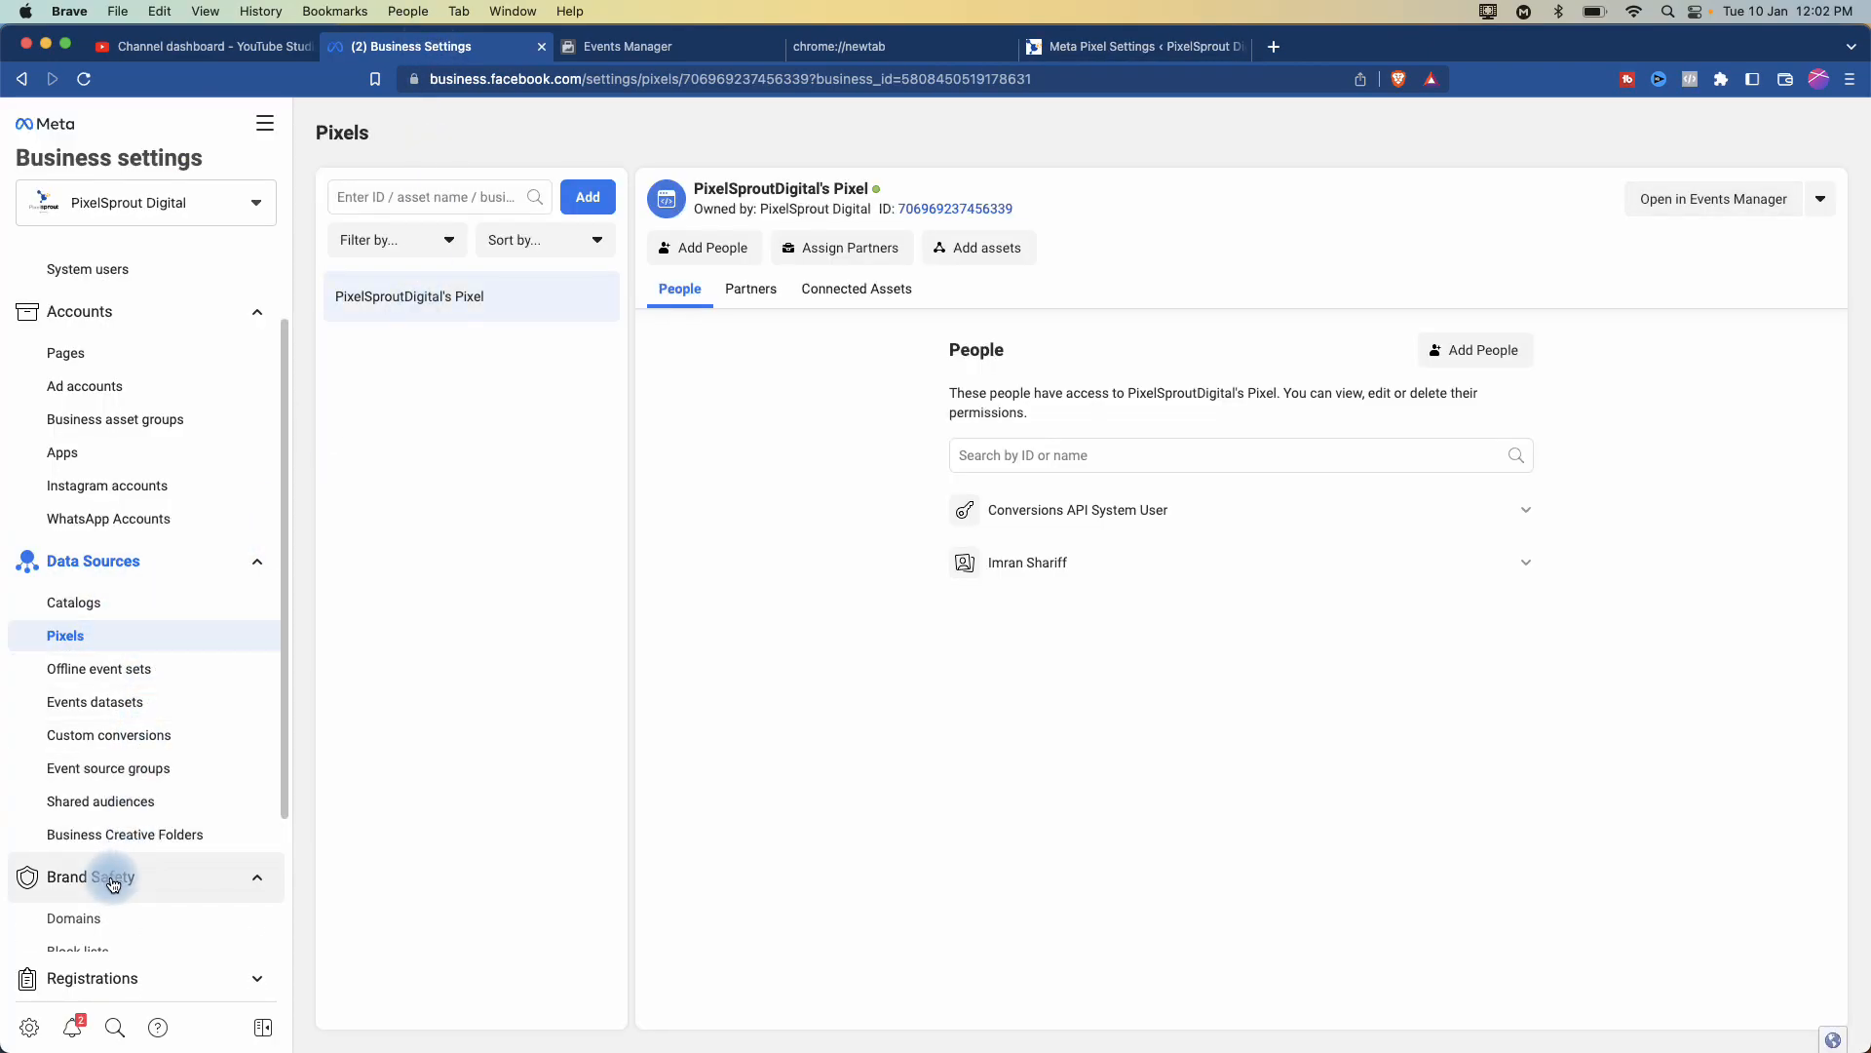
click(74, 921)
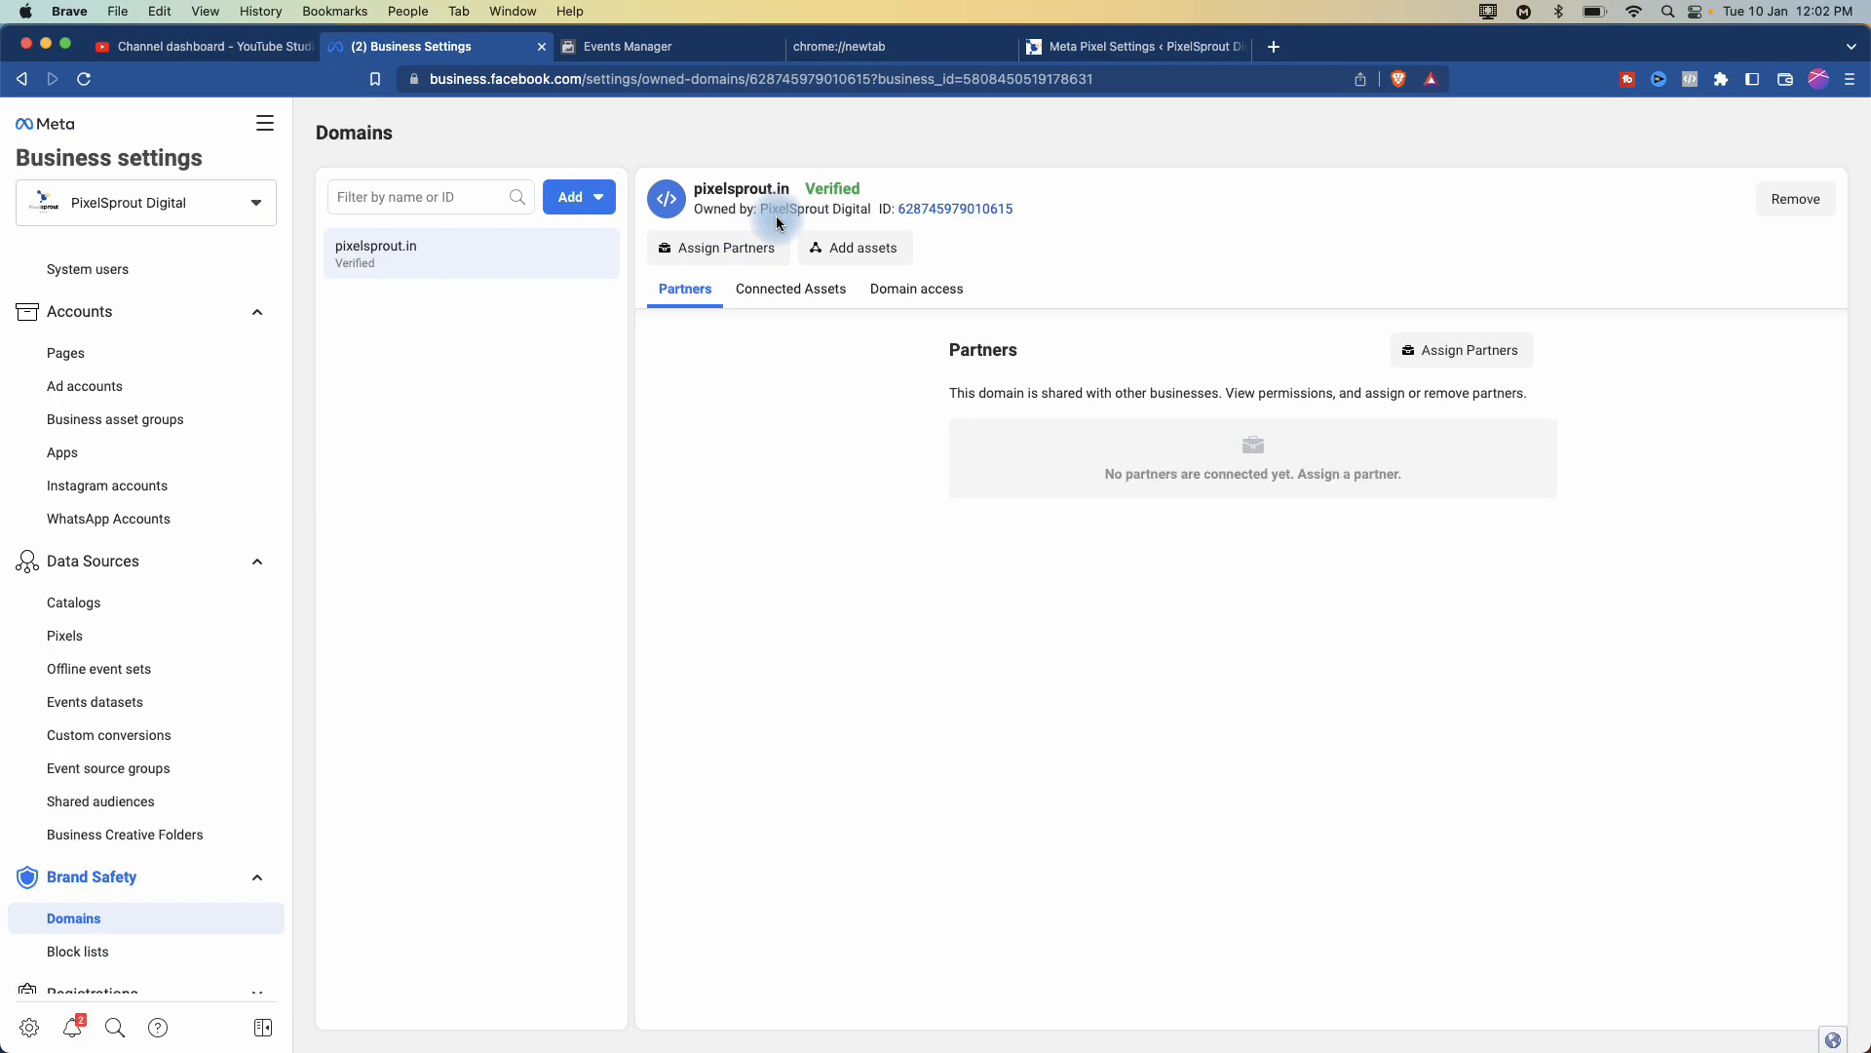
click(801, 297)
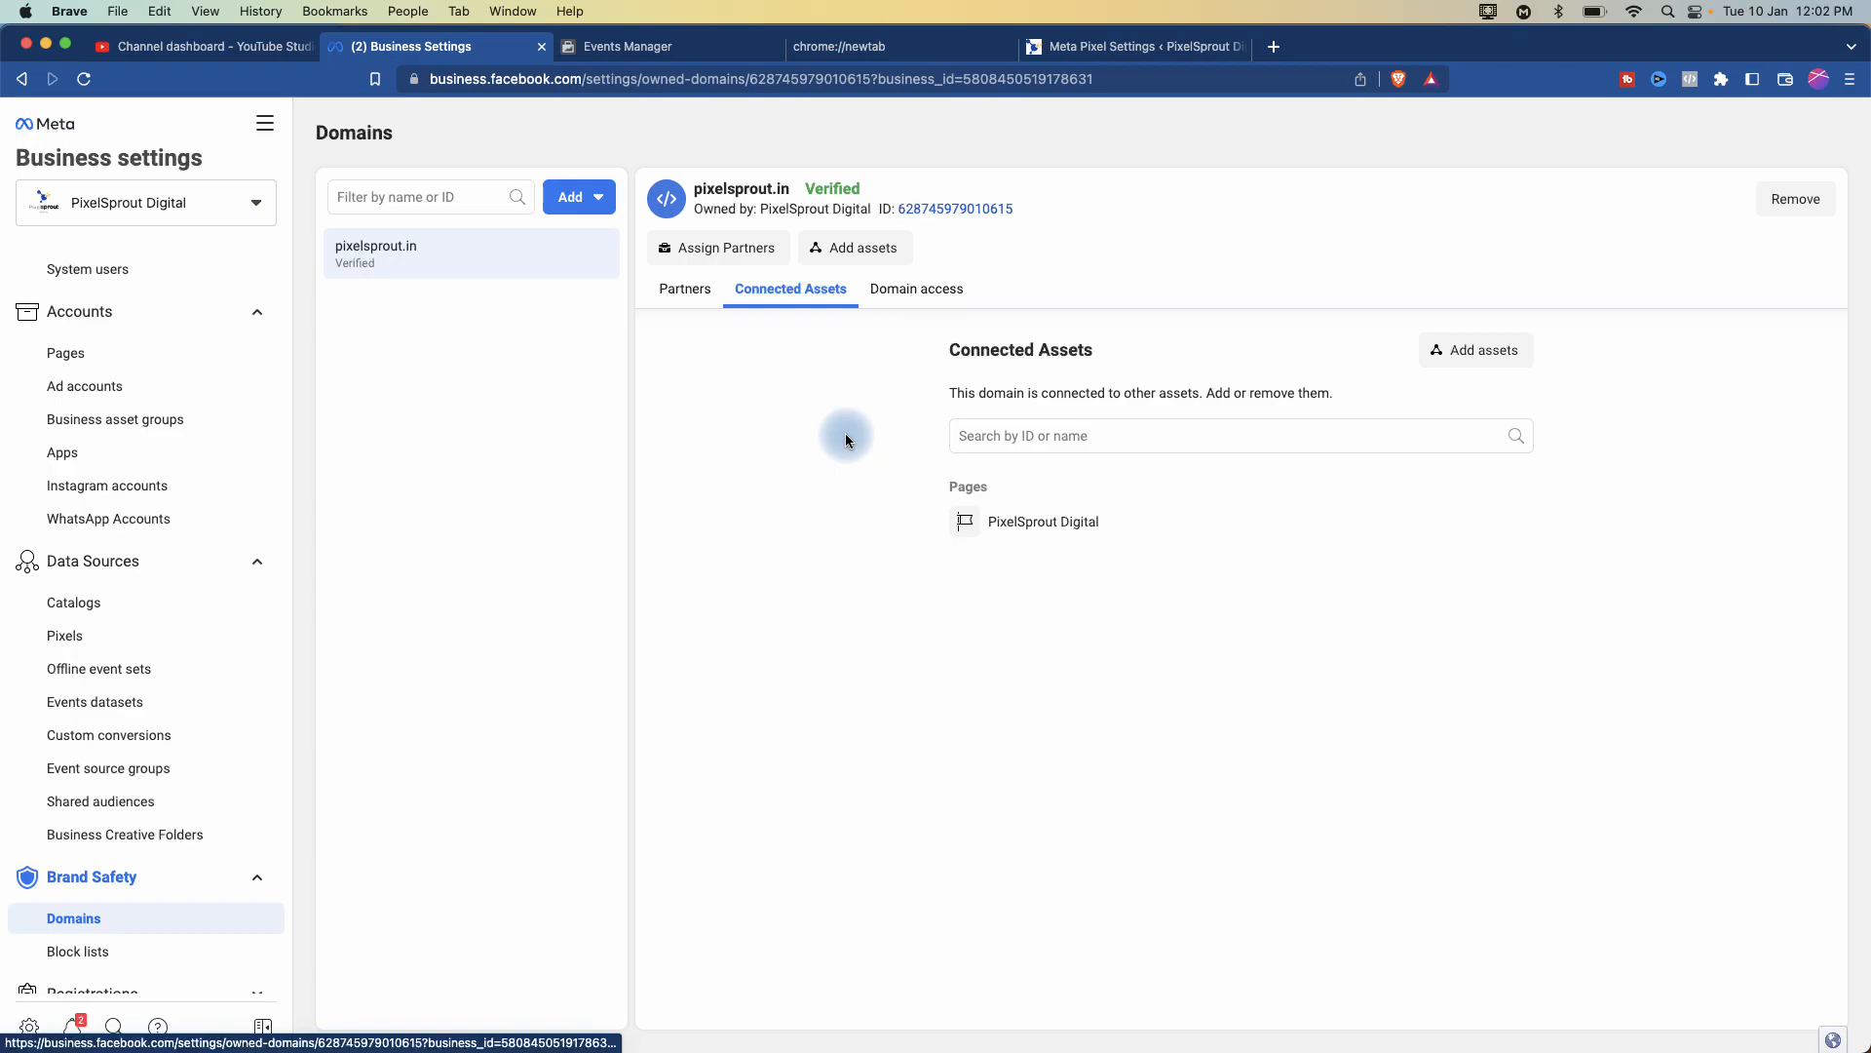
scroll(58, 914, down, 3)
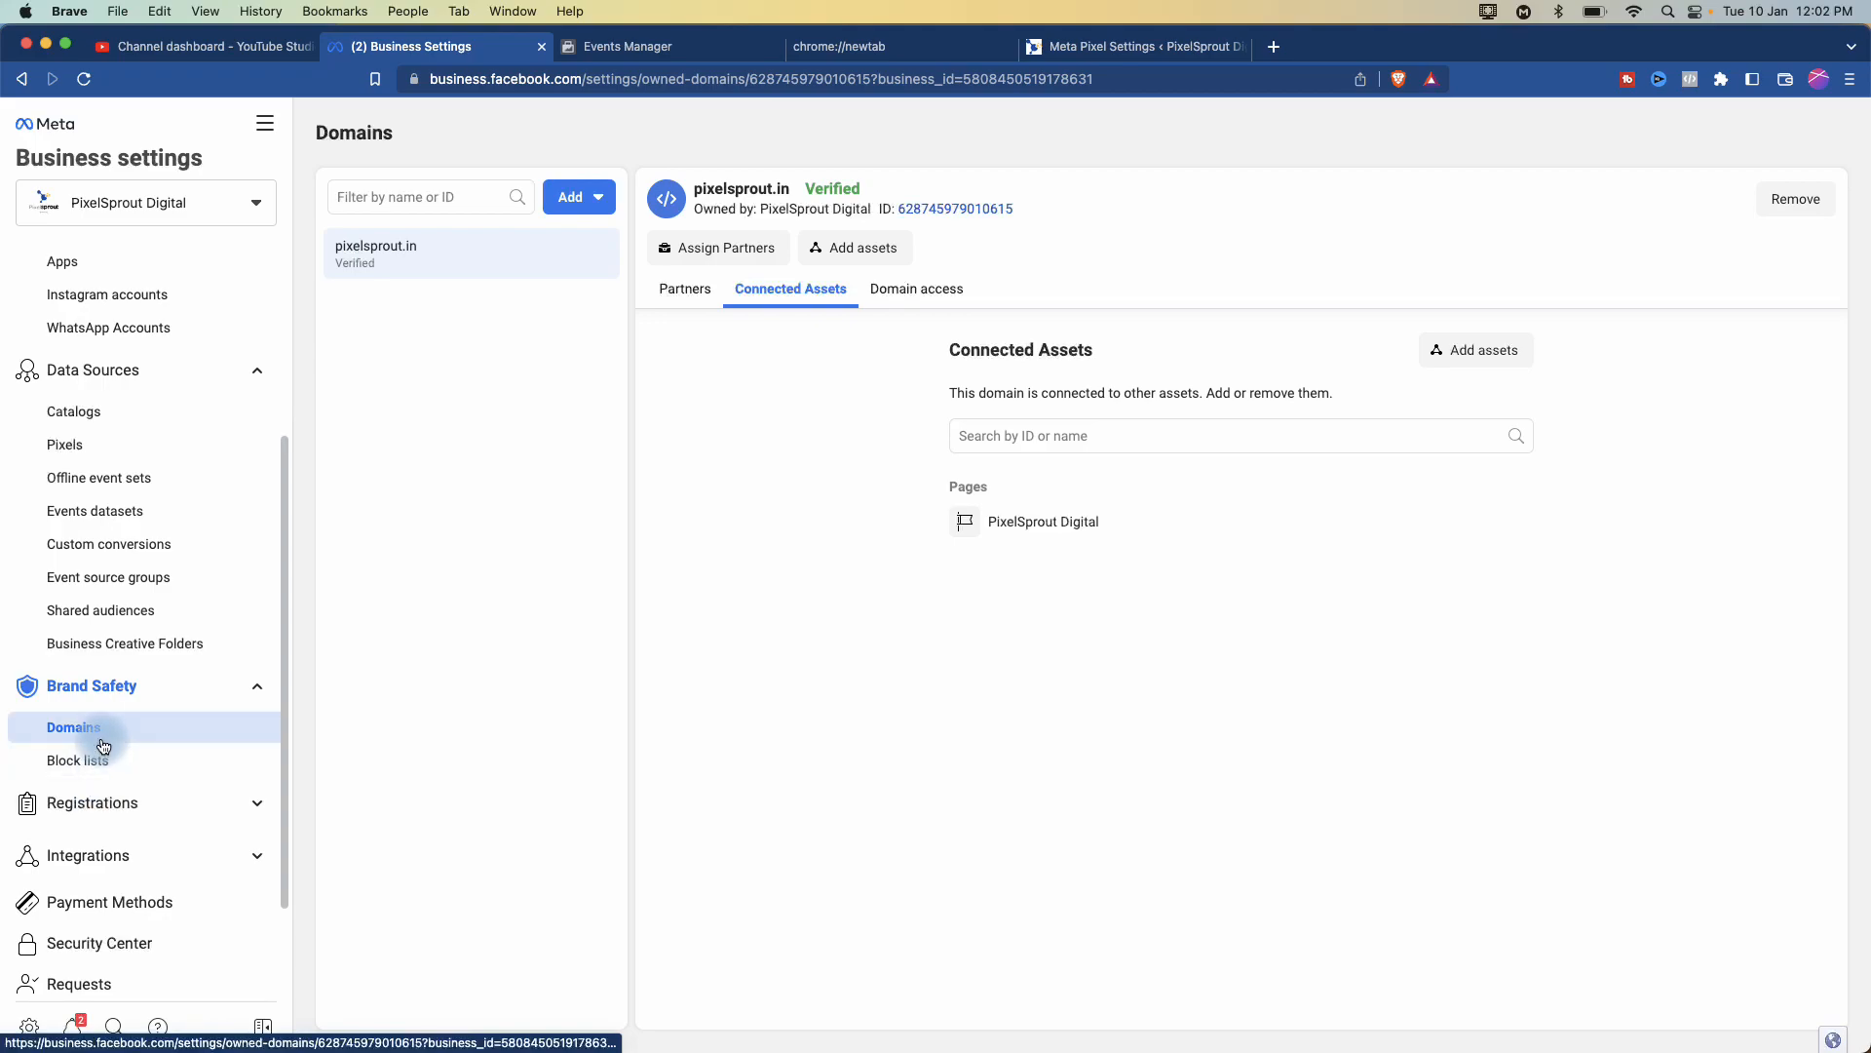
mouse_move(836, 191)
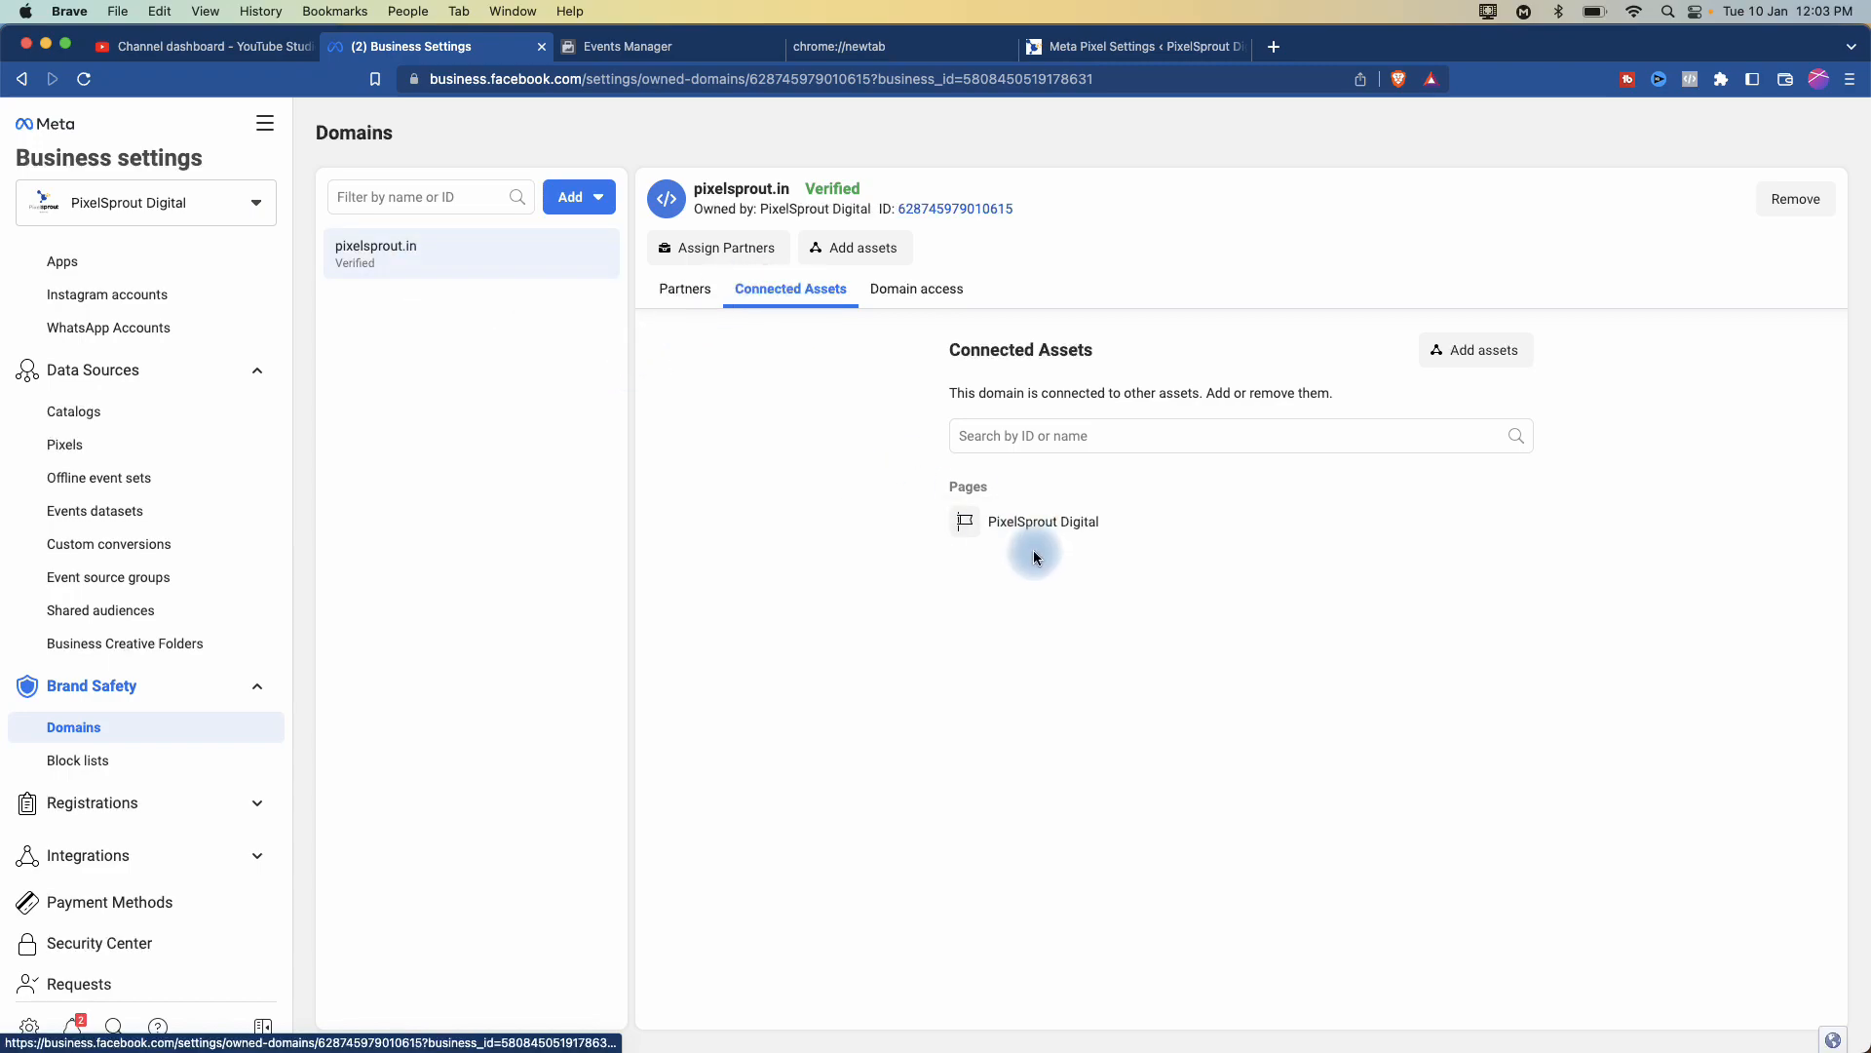
- Add the PixelSprout Digital page as a connected asset of pixelsprout.in
click(1472, 351)
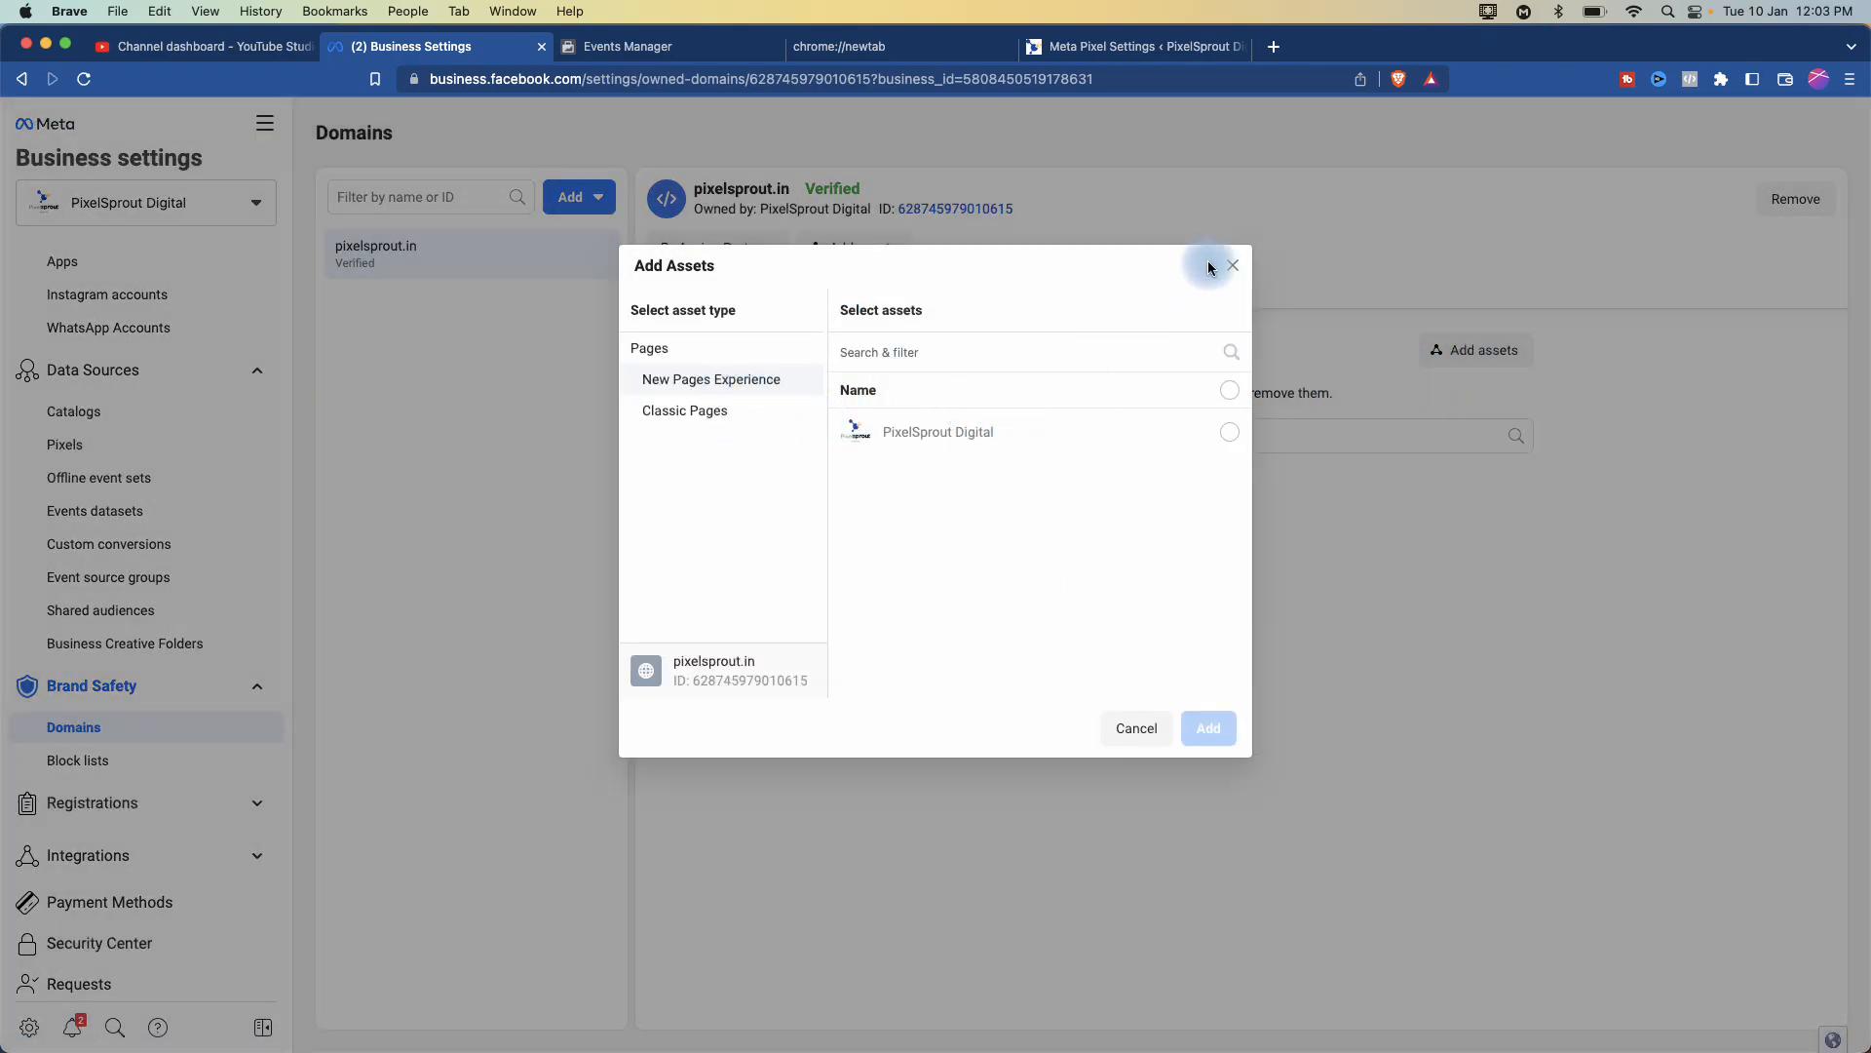
click(1233, 265)
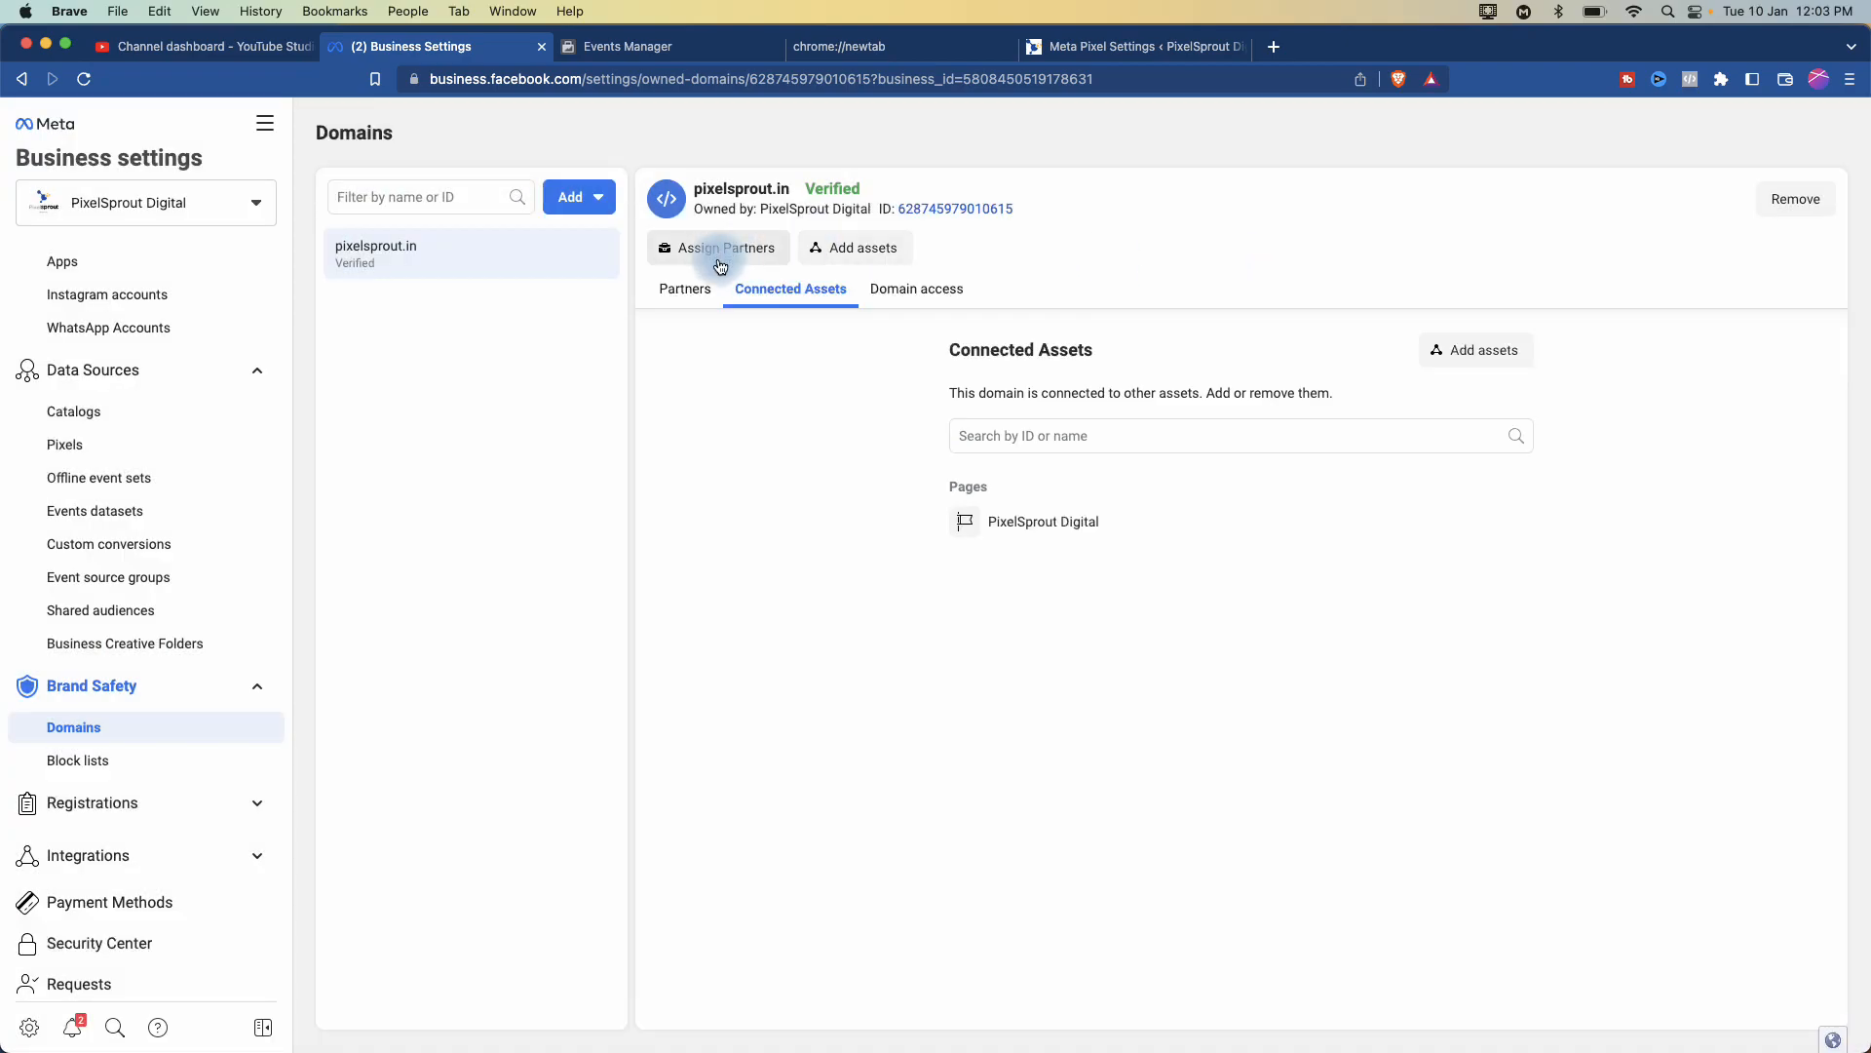
click(1487, 351)
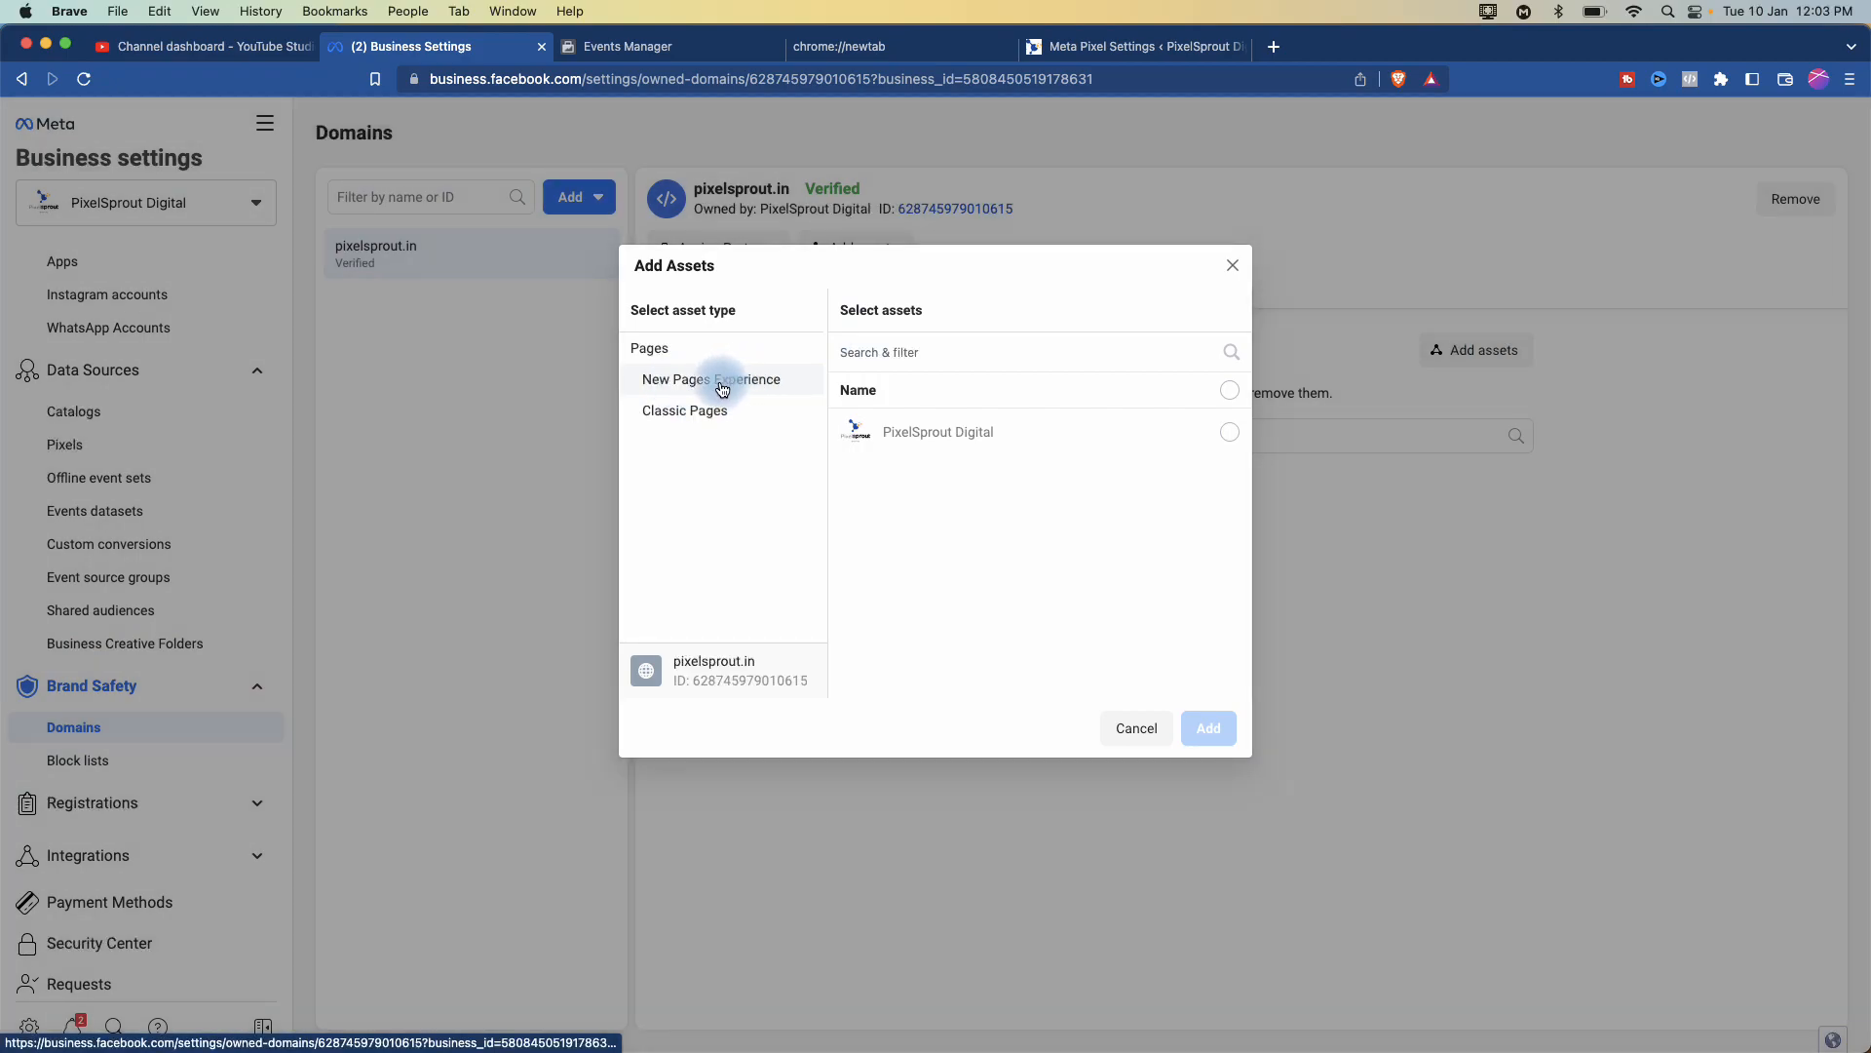
click(973, 433)
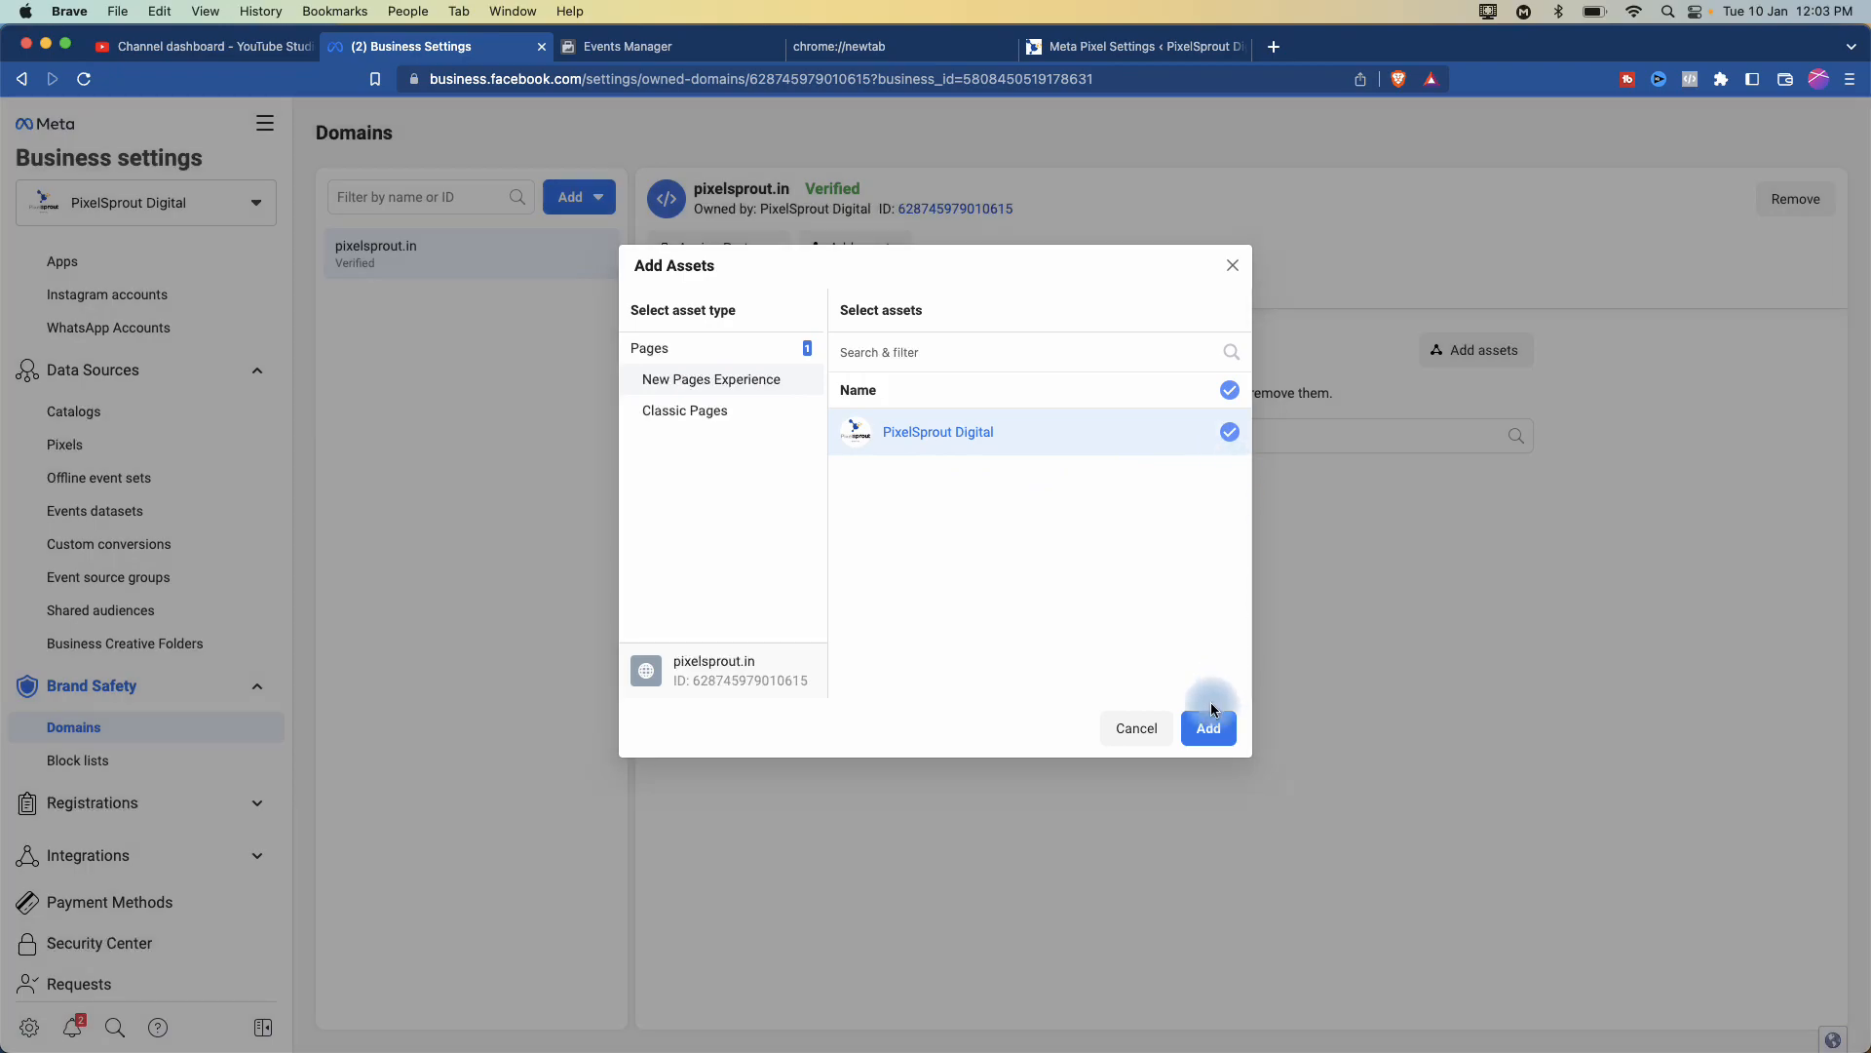
click(1209, 731)
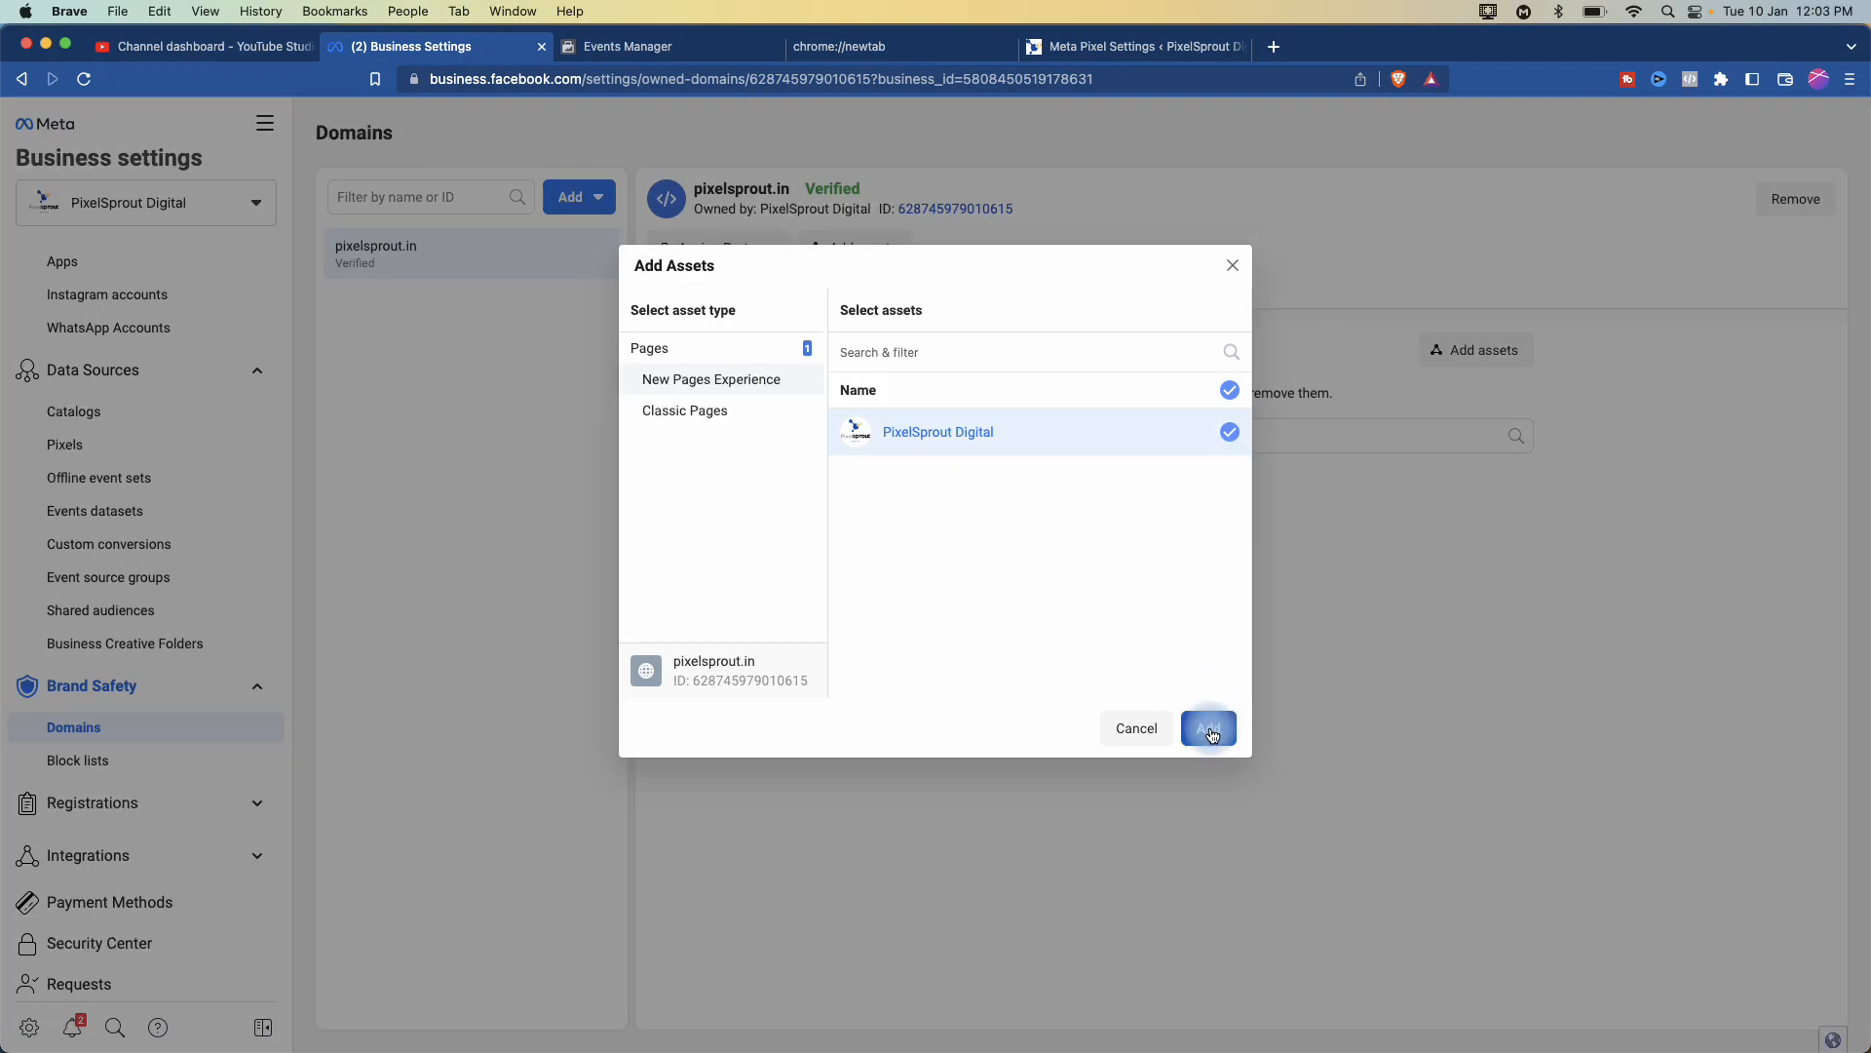
click(1089, 477)
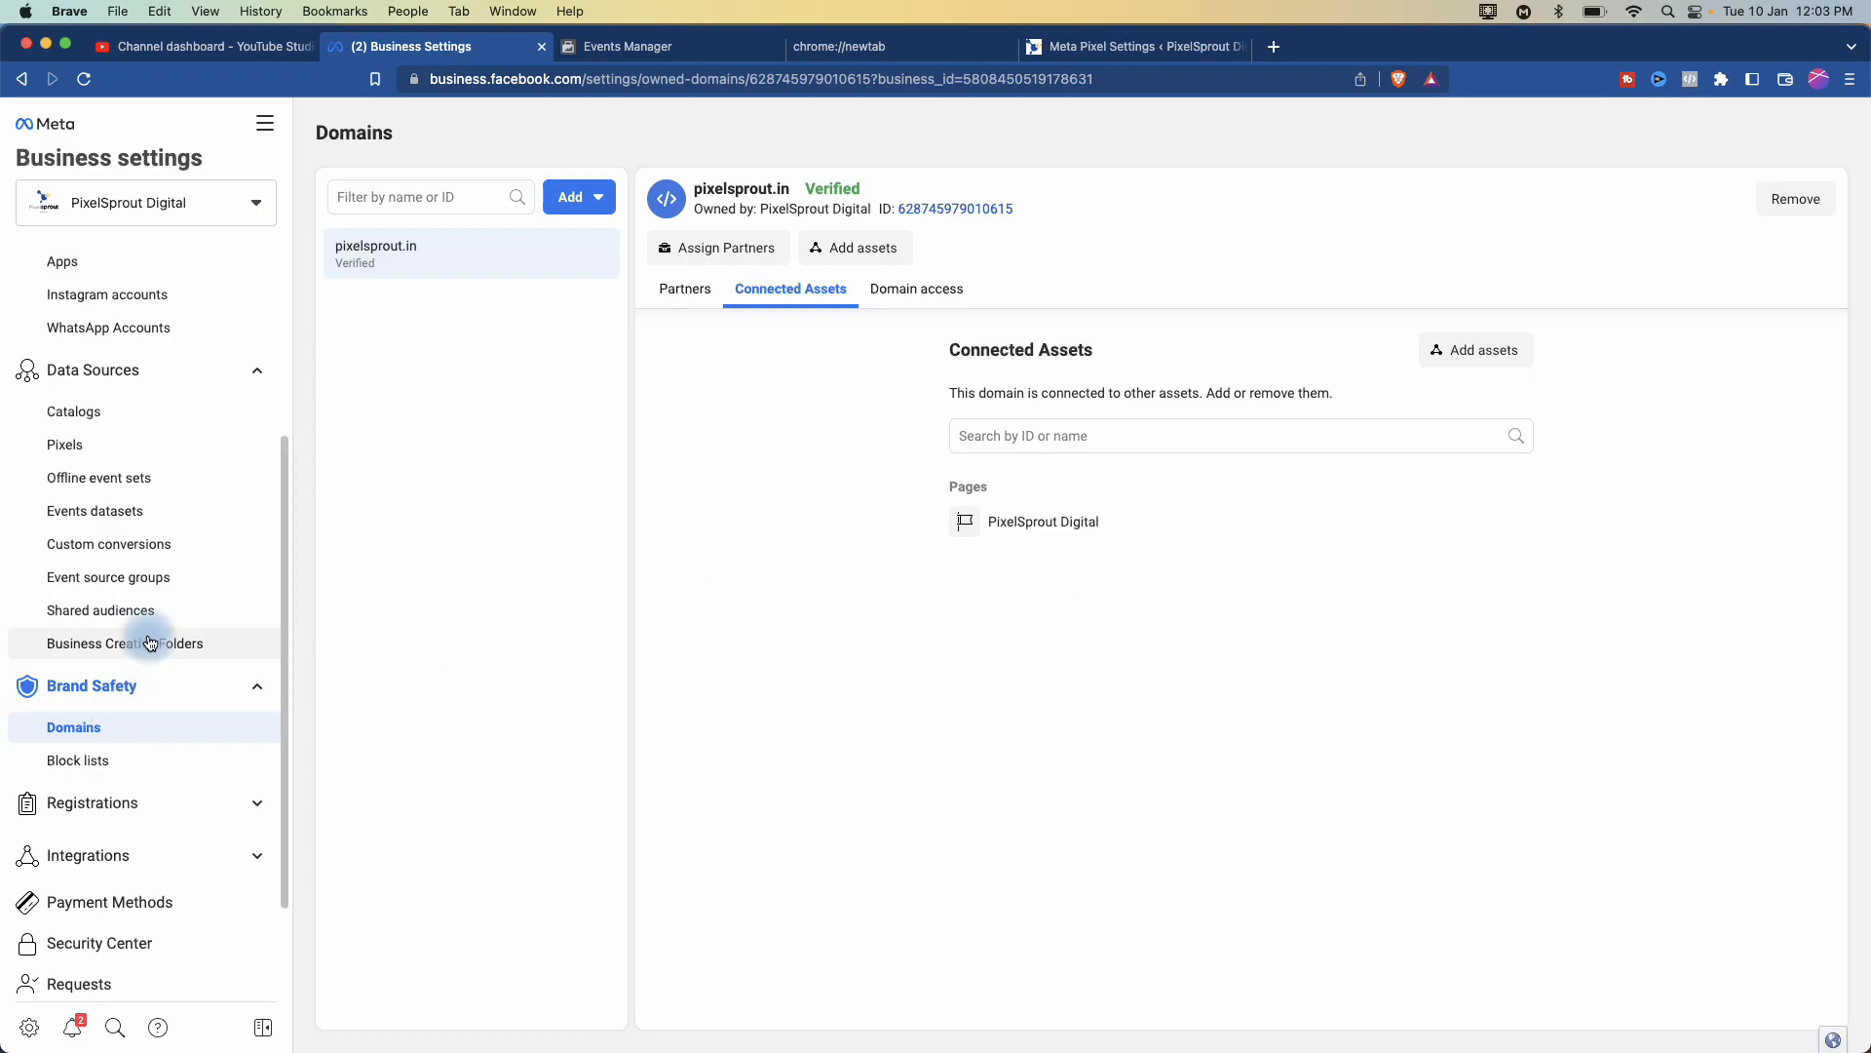
- Go to Data Sources > Pixels to view PixelSproutDigital's Pixel details
click(80, 445)
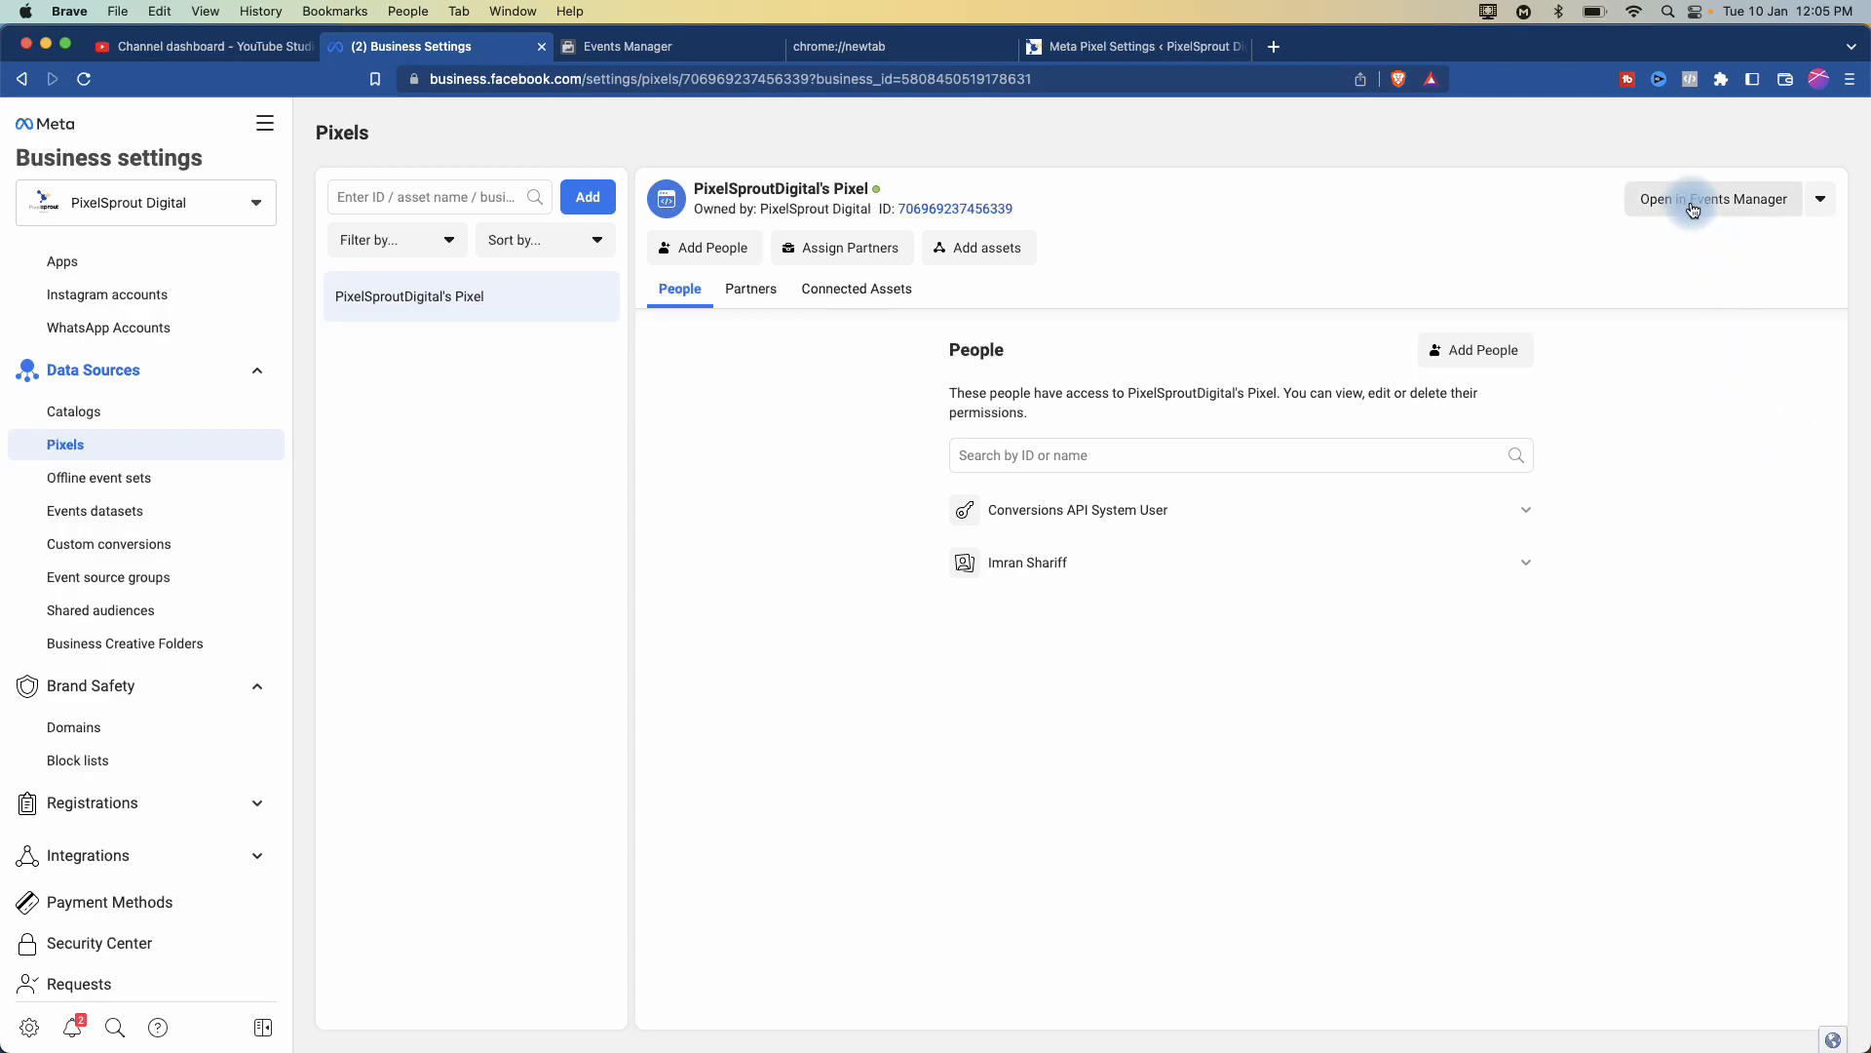
click(1772, 1035)
- Open PixelSproutDigital's Pixel in Events Manager and view its Aggregated Event Measurement section
click(1706, 195)
click(1723, 203)
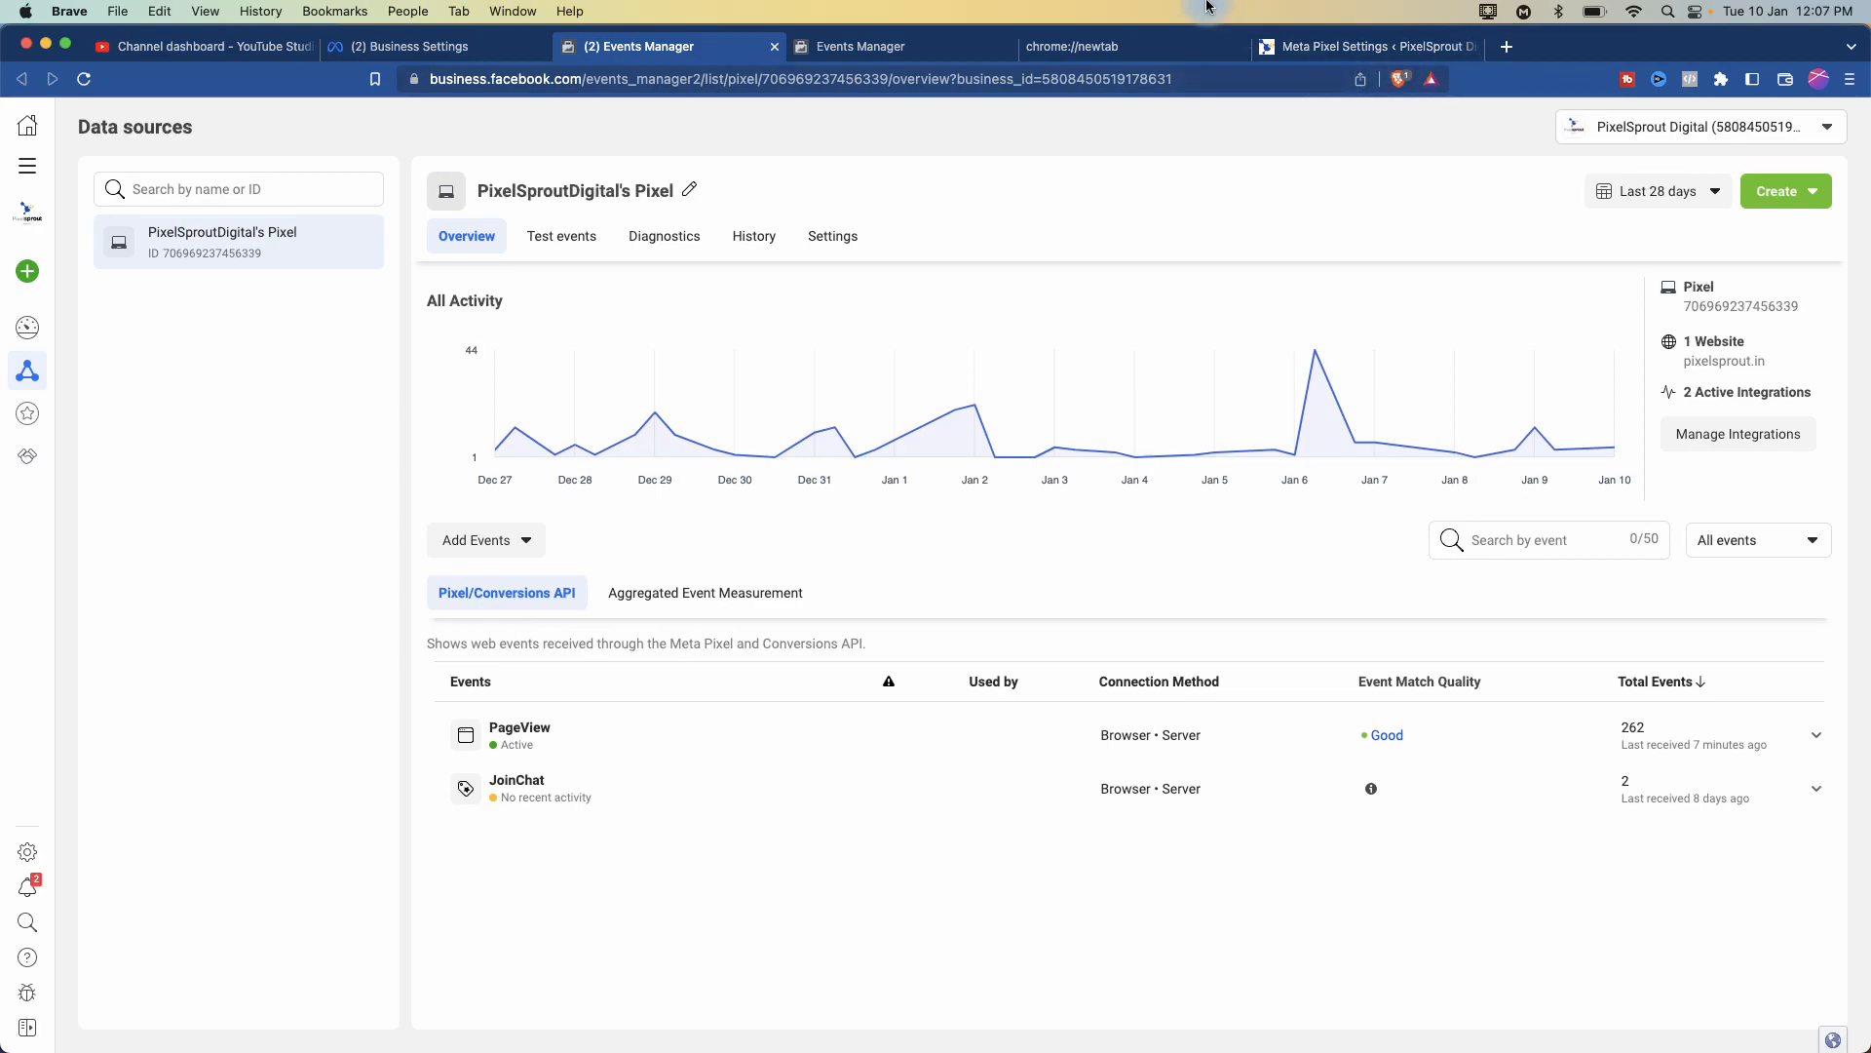
click(668, 594)
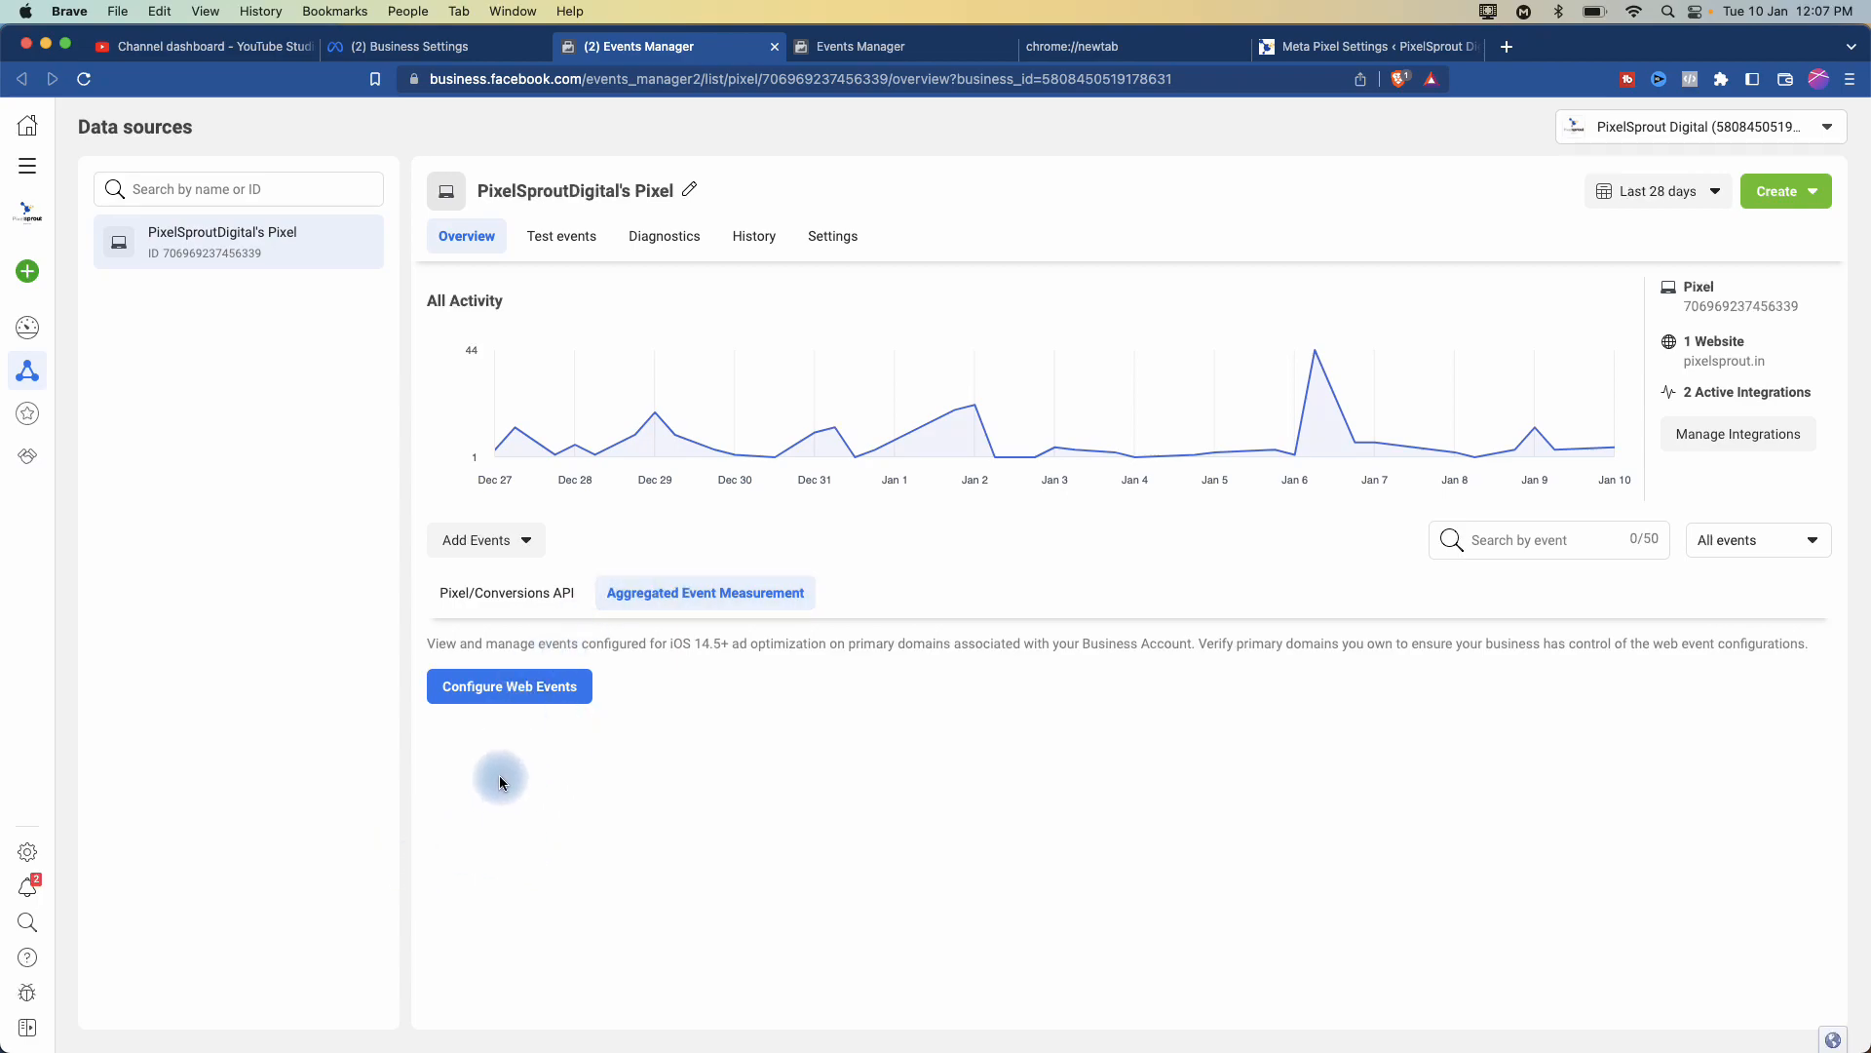
scroll(499, 777, up, 5)
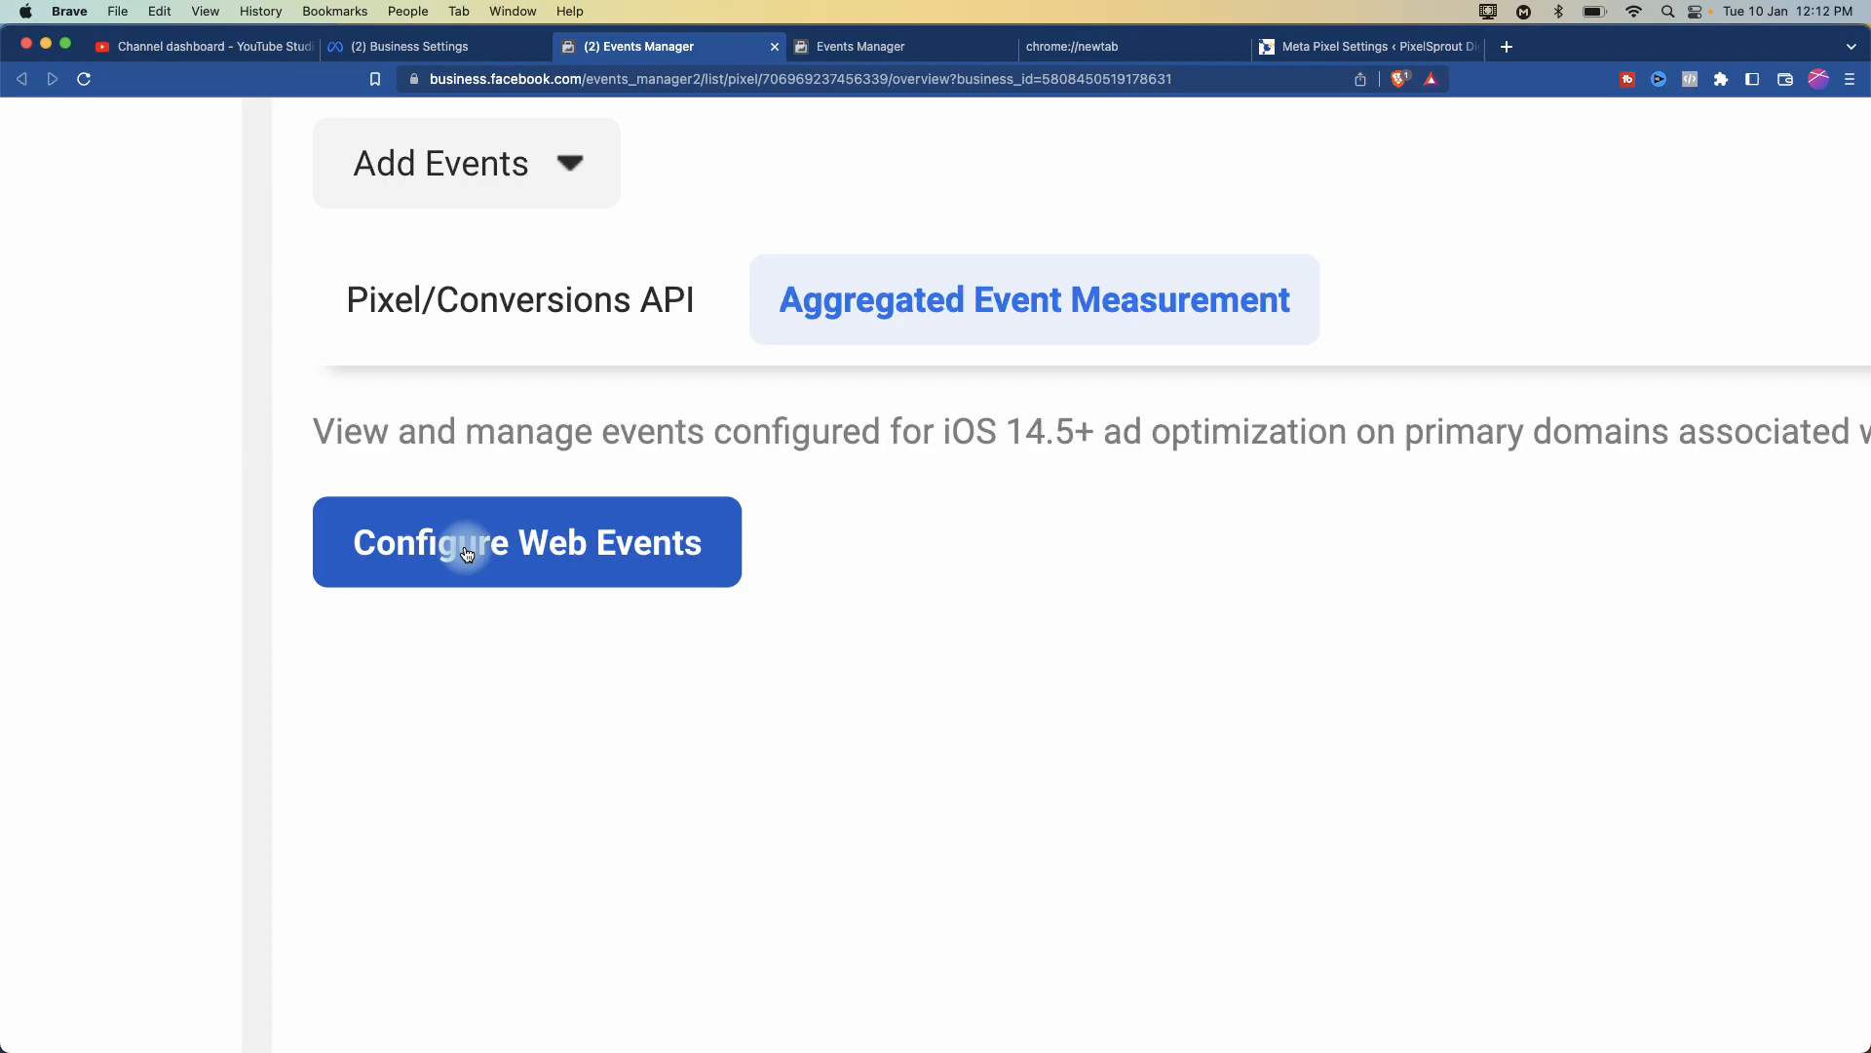
- Open Manage Events for pixelsprout.in and accept the ads-delivery warning to edit
click(499, 542)
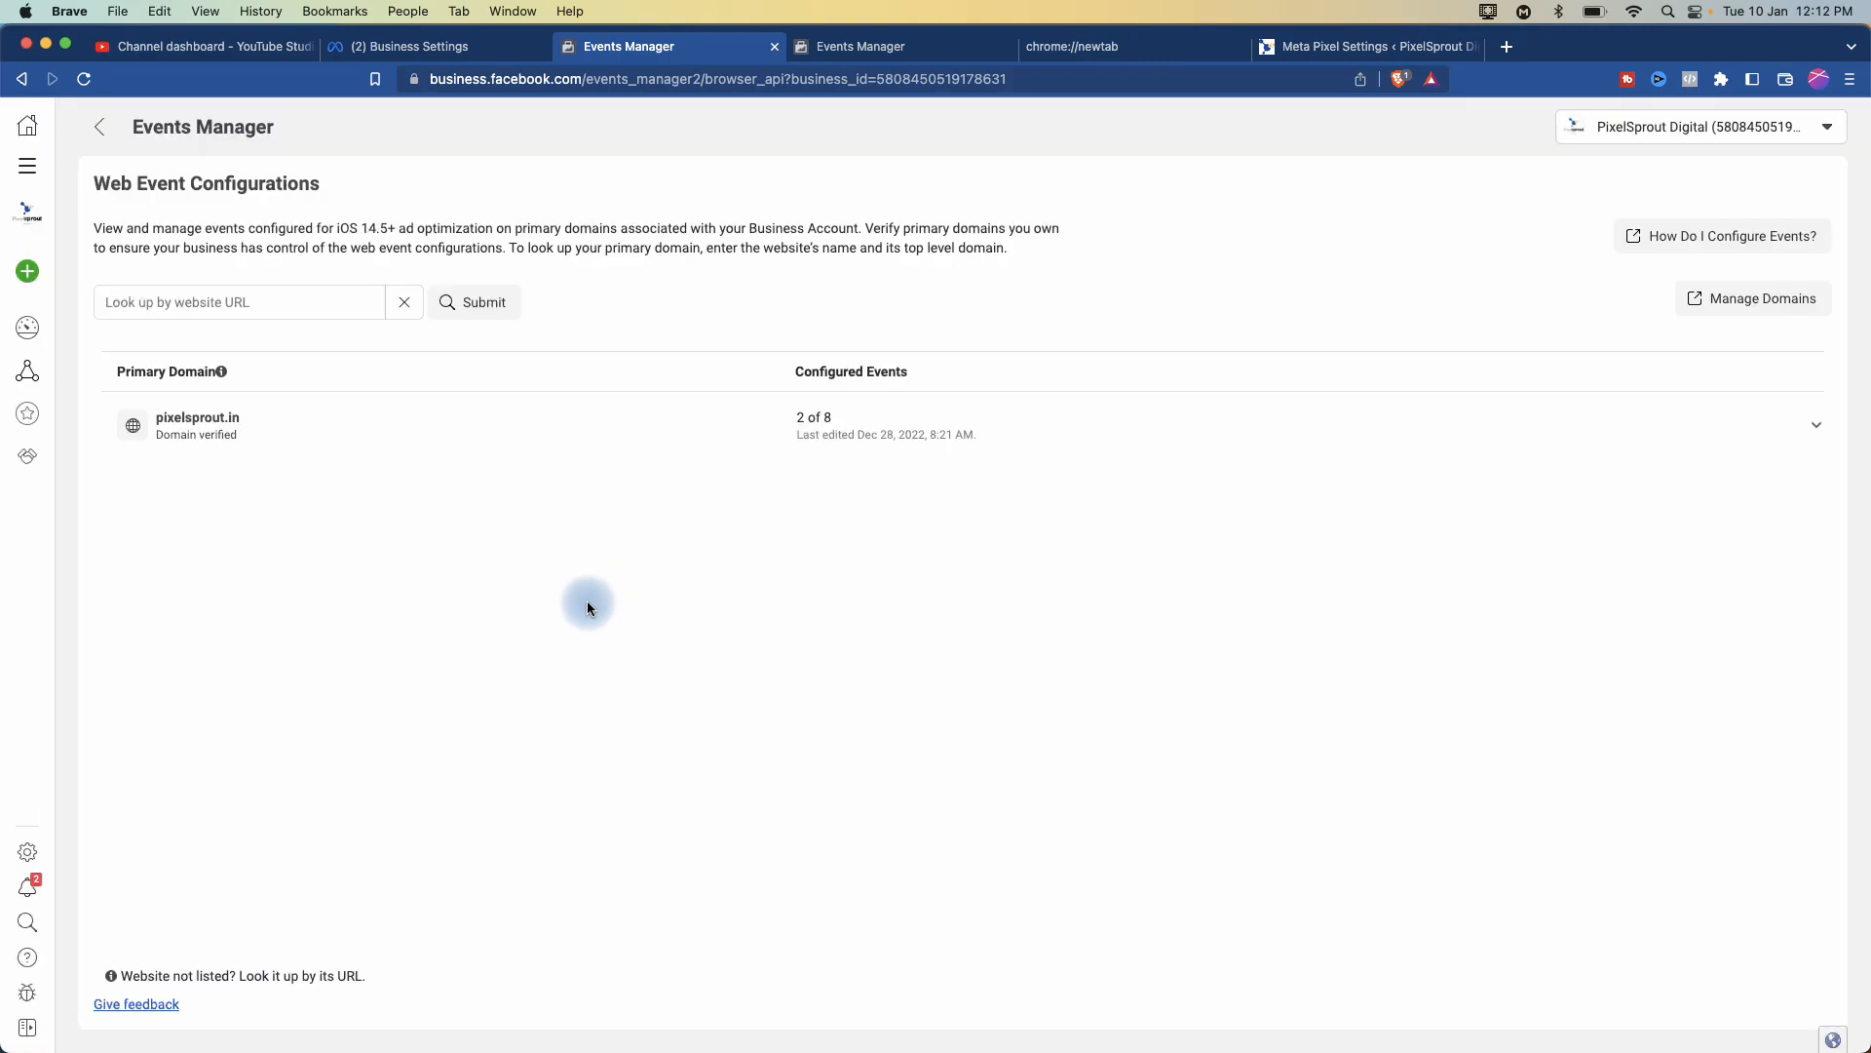
click(207, 426)
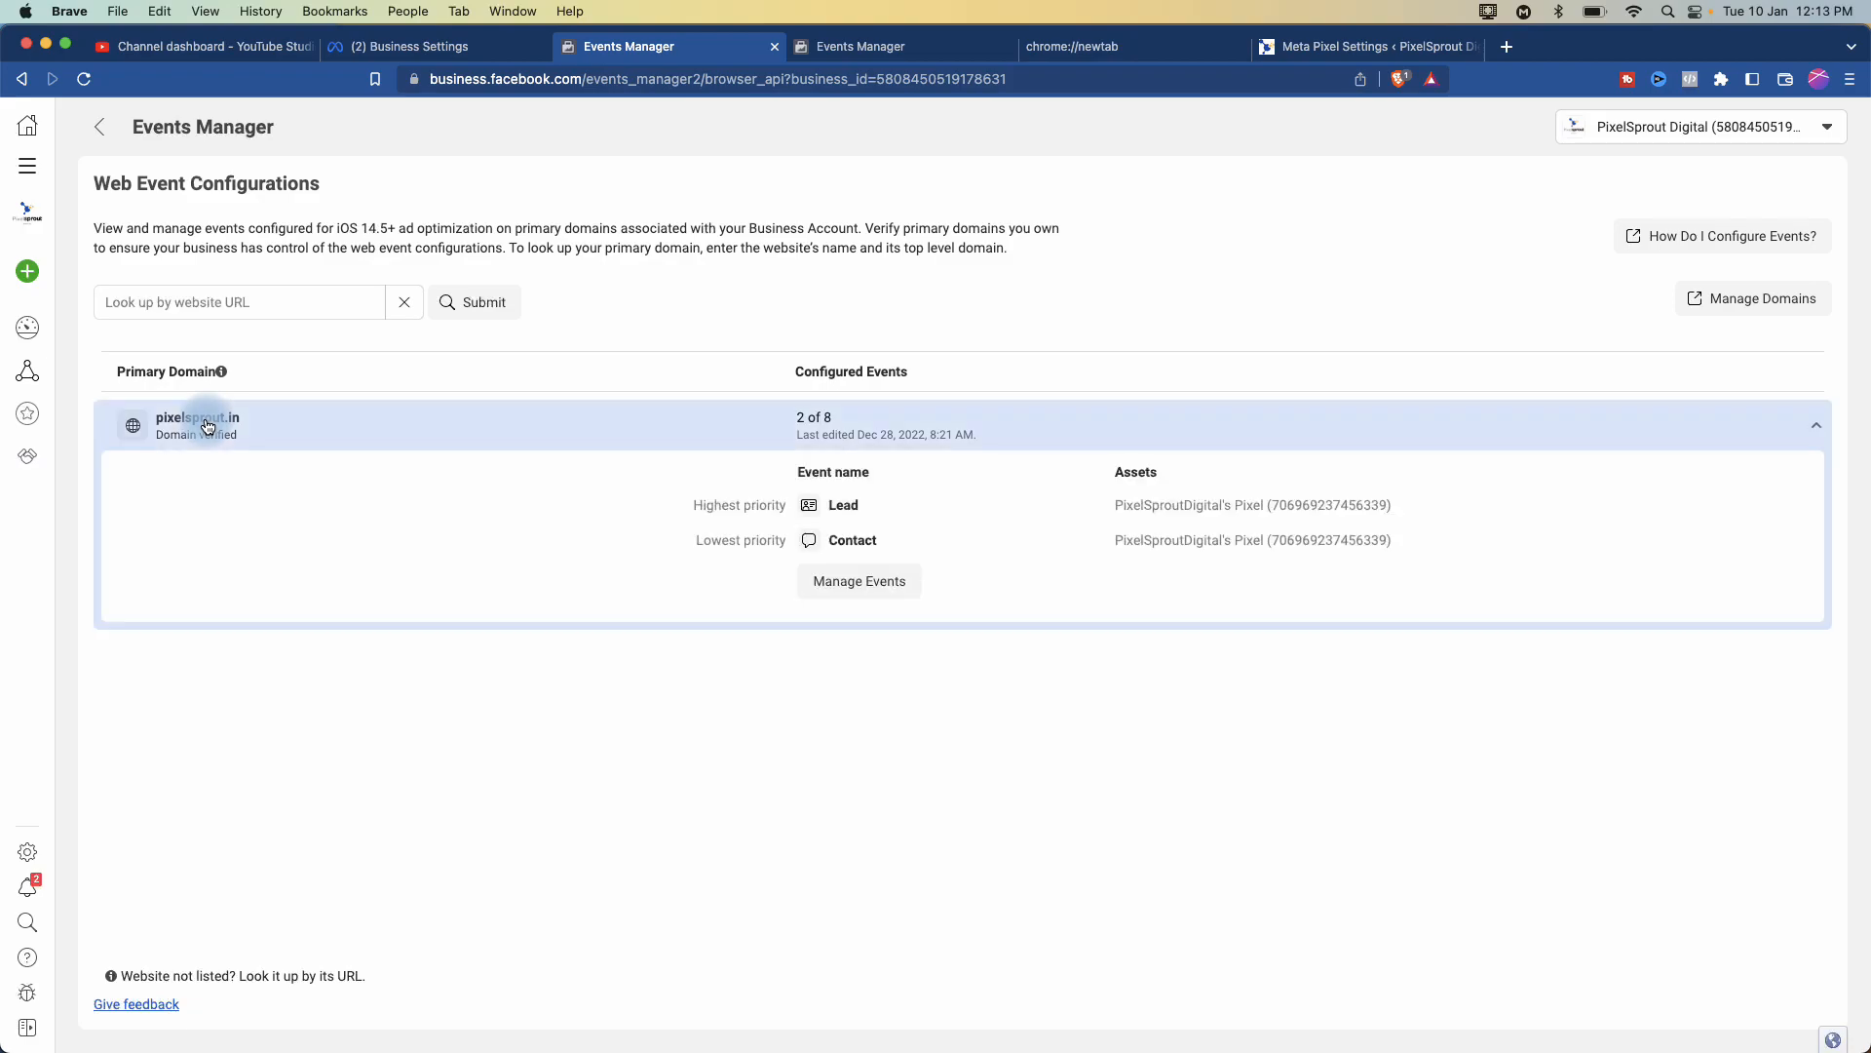
click(847, 585)
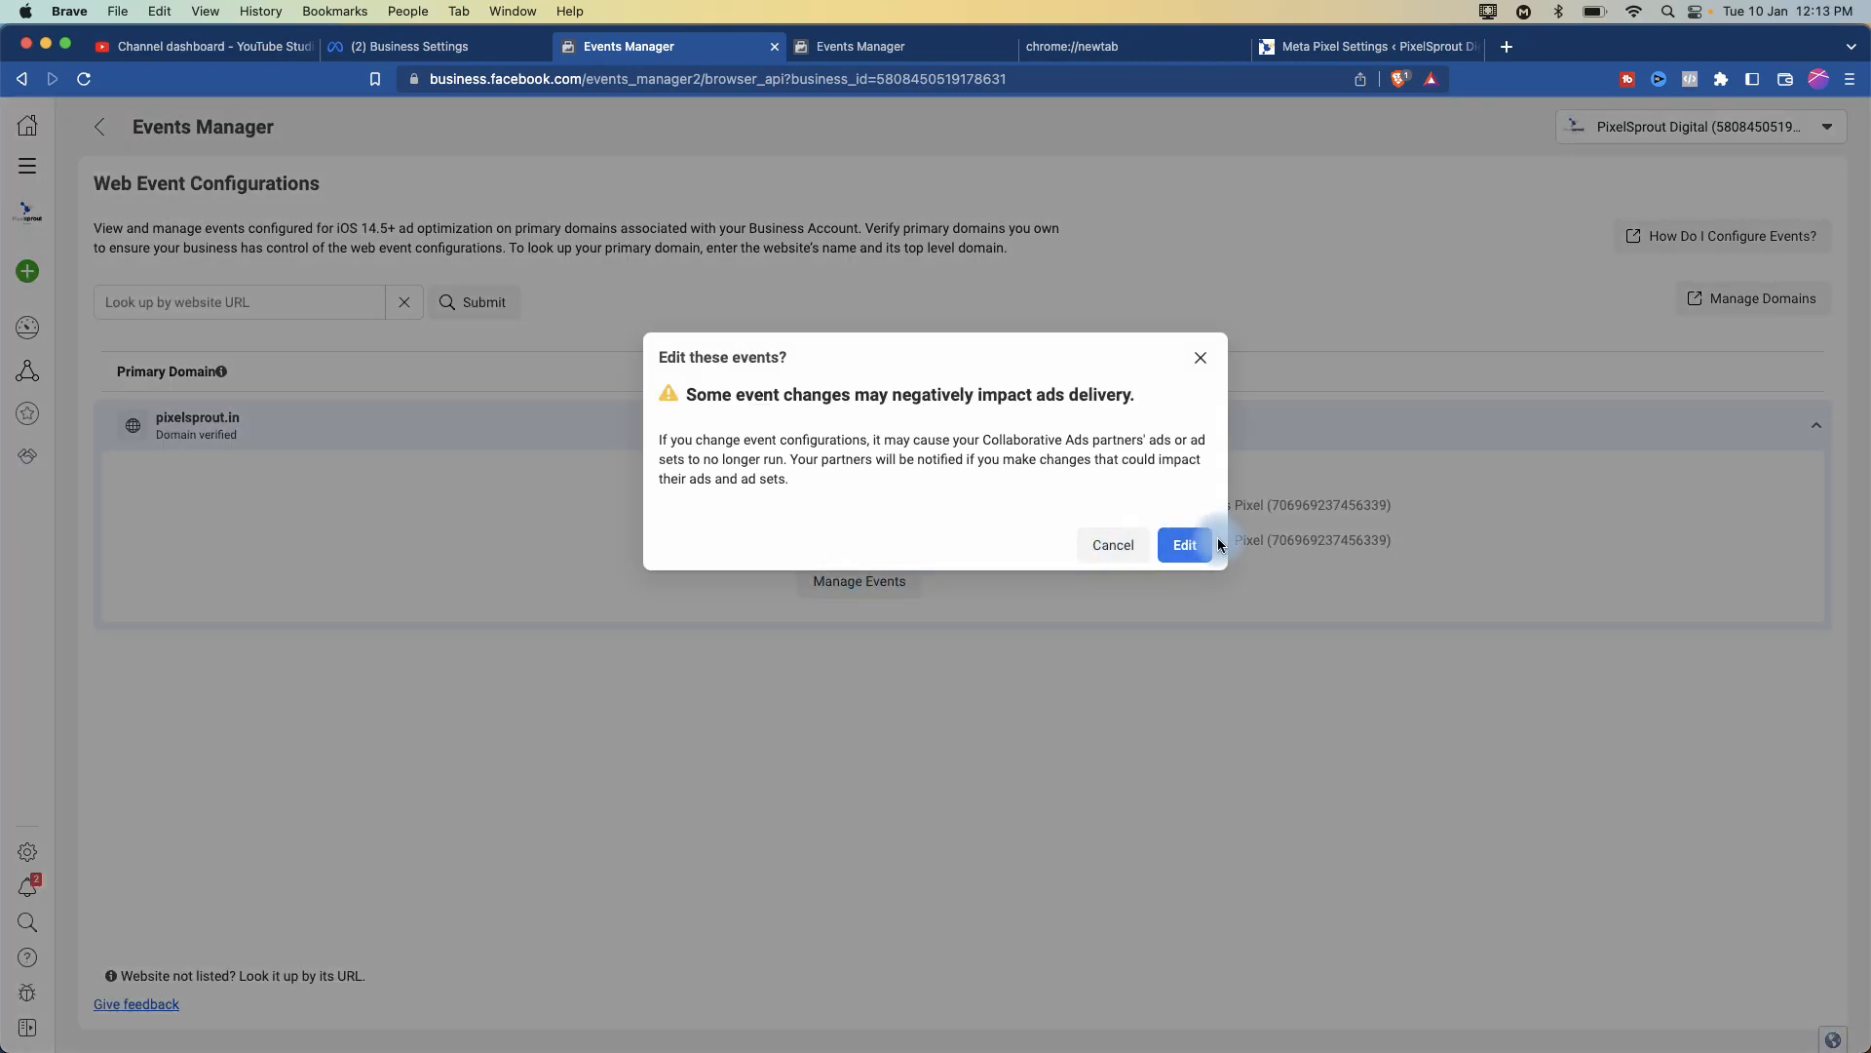
click(1193, 543)
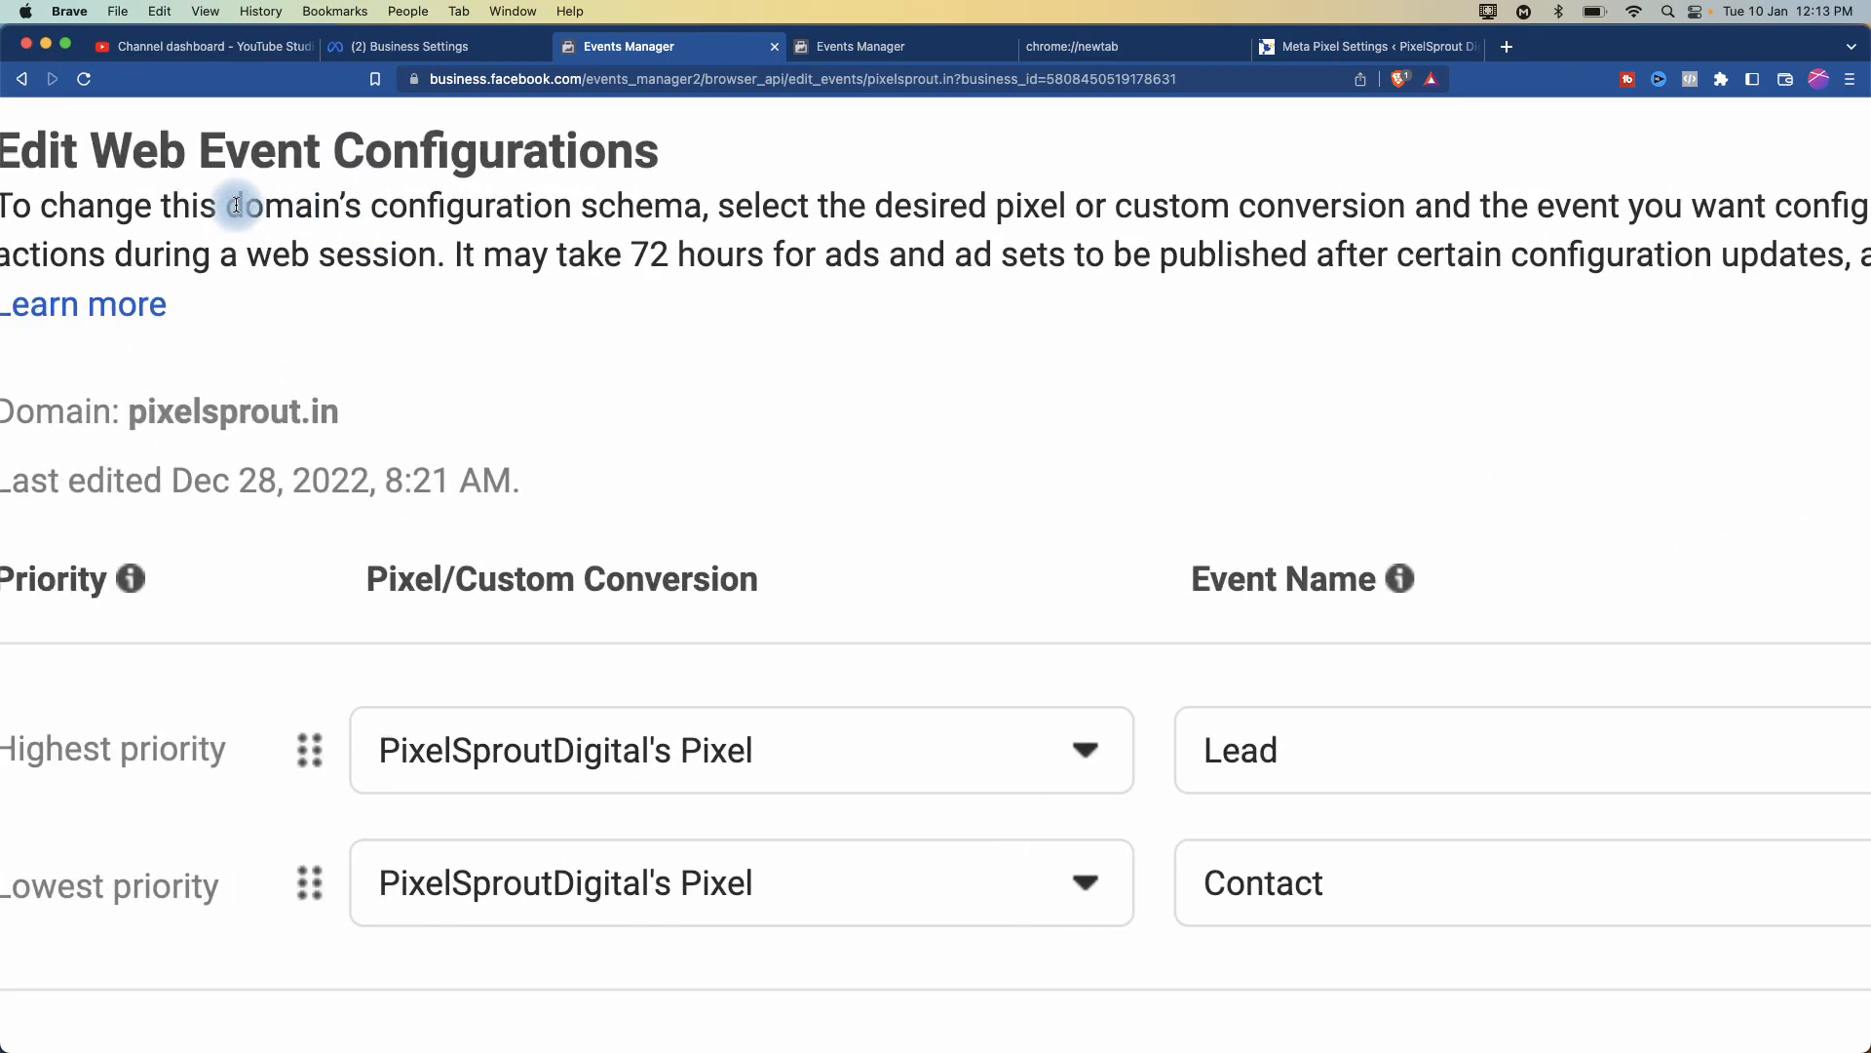
scroll(235, 205, left, 1)
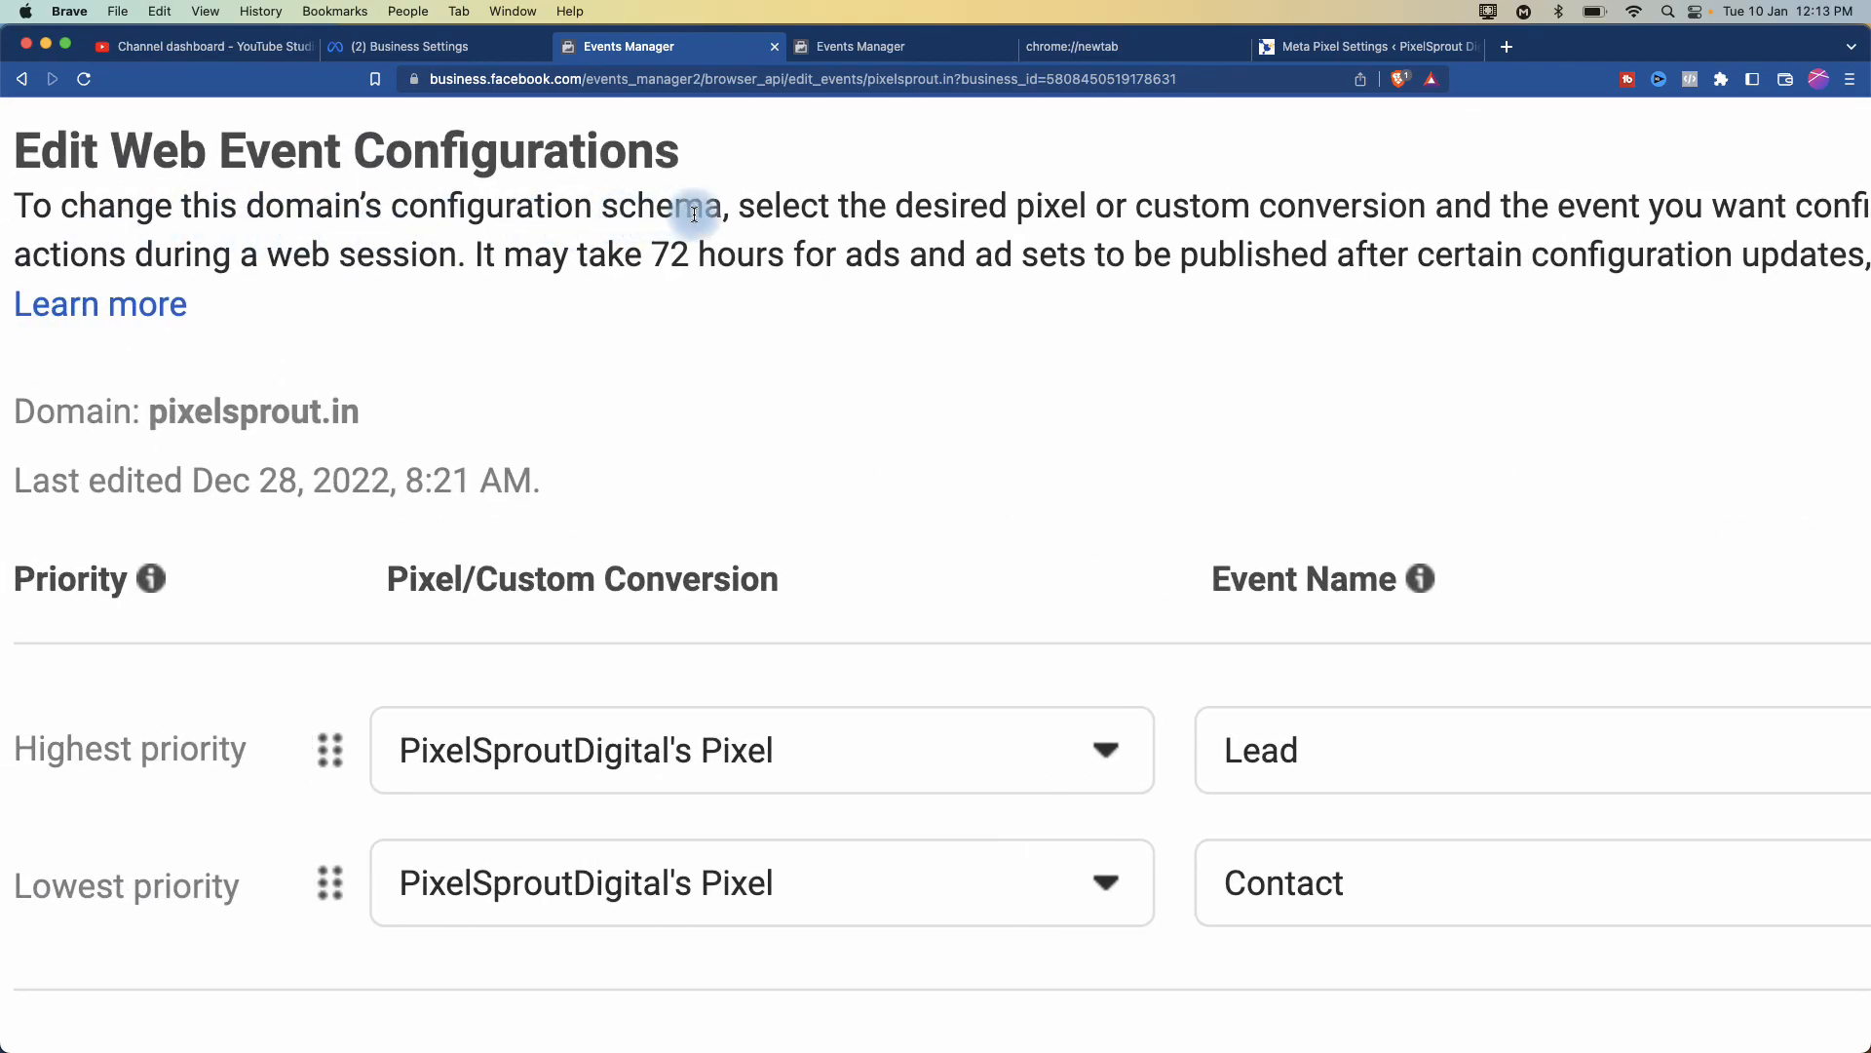
scroll(687, 206, right, 3)
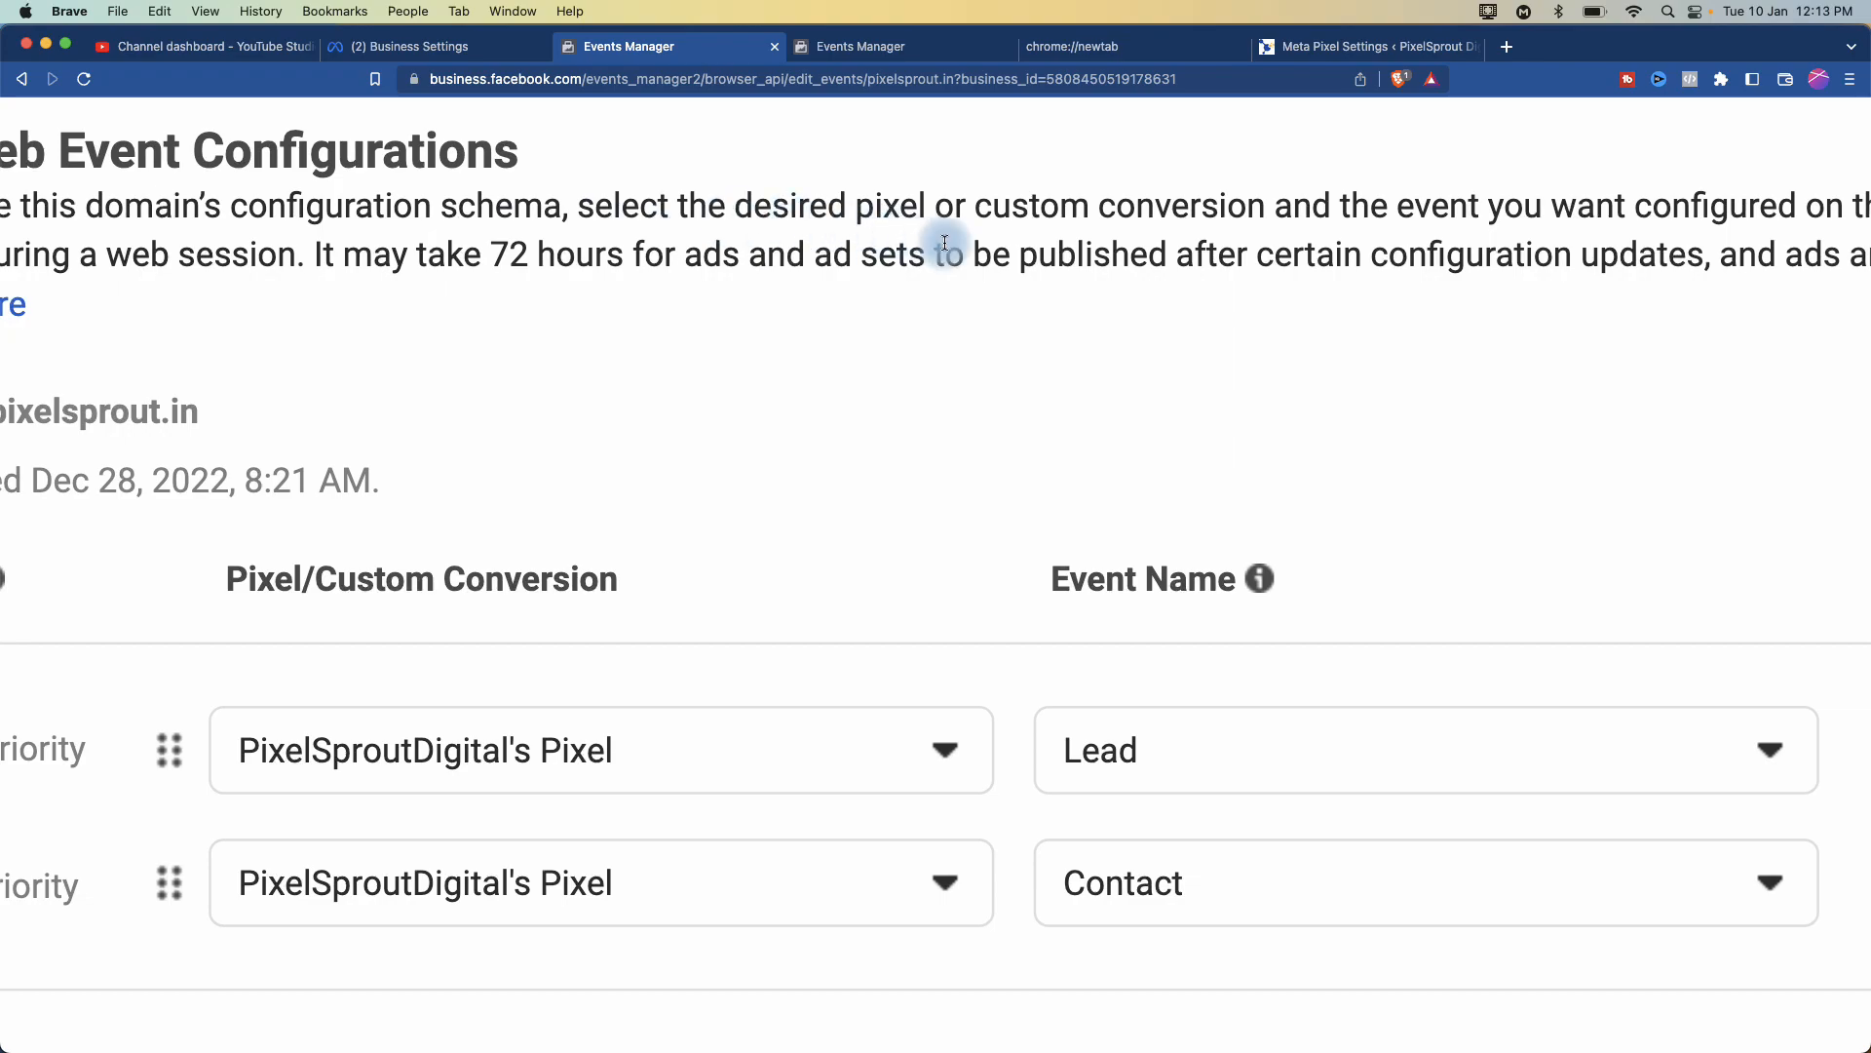
scroll(1137, 205, right, 3)
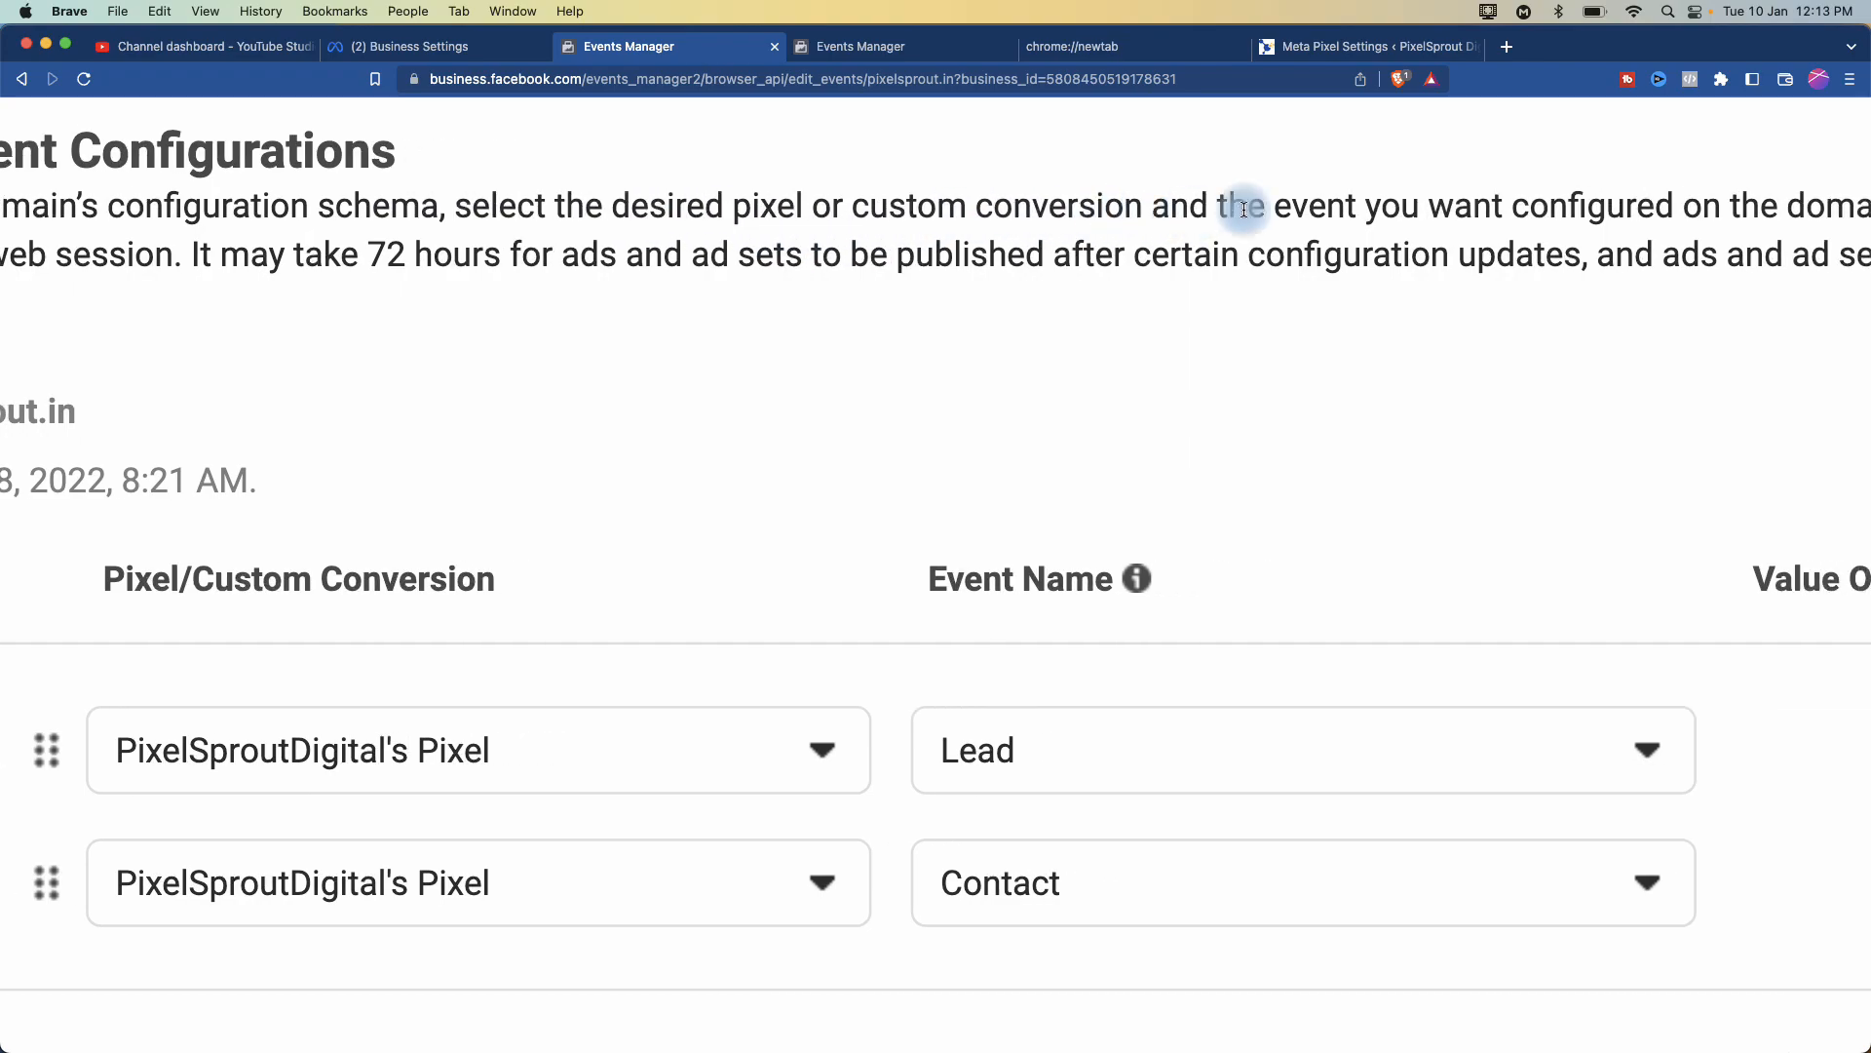
scroll(1429, 224, right, 4)
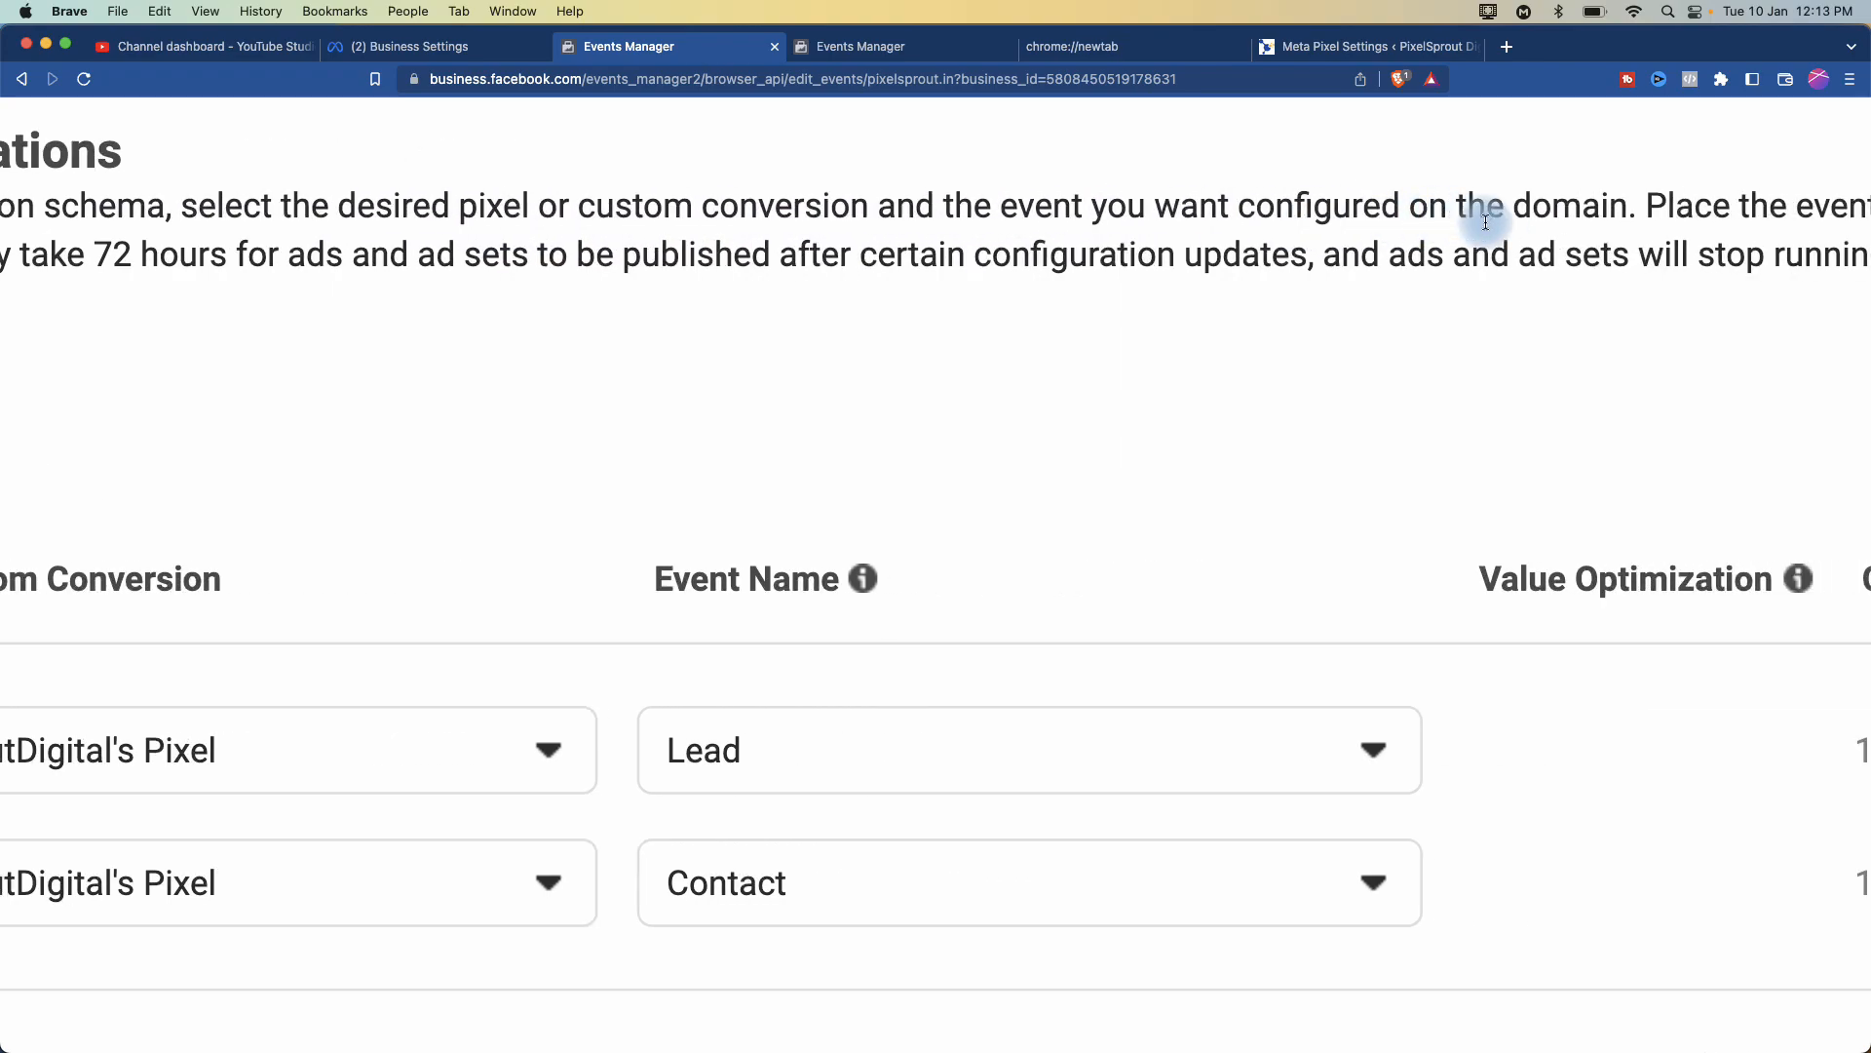
scroll(1486, 222, right, 5)
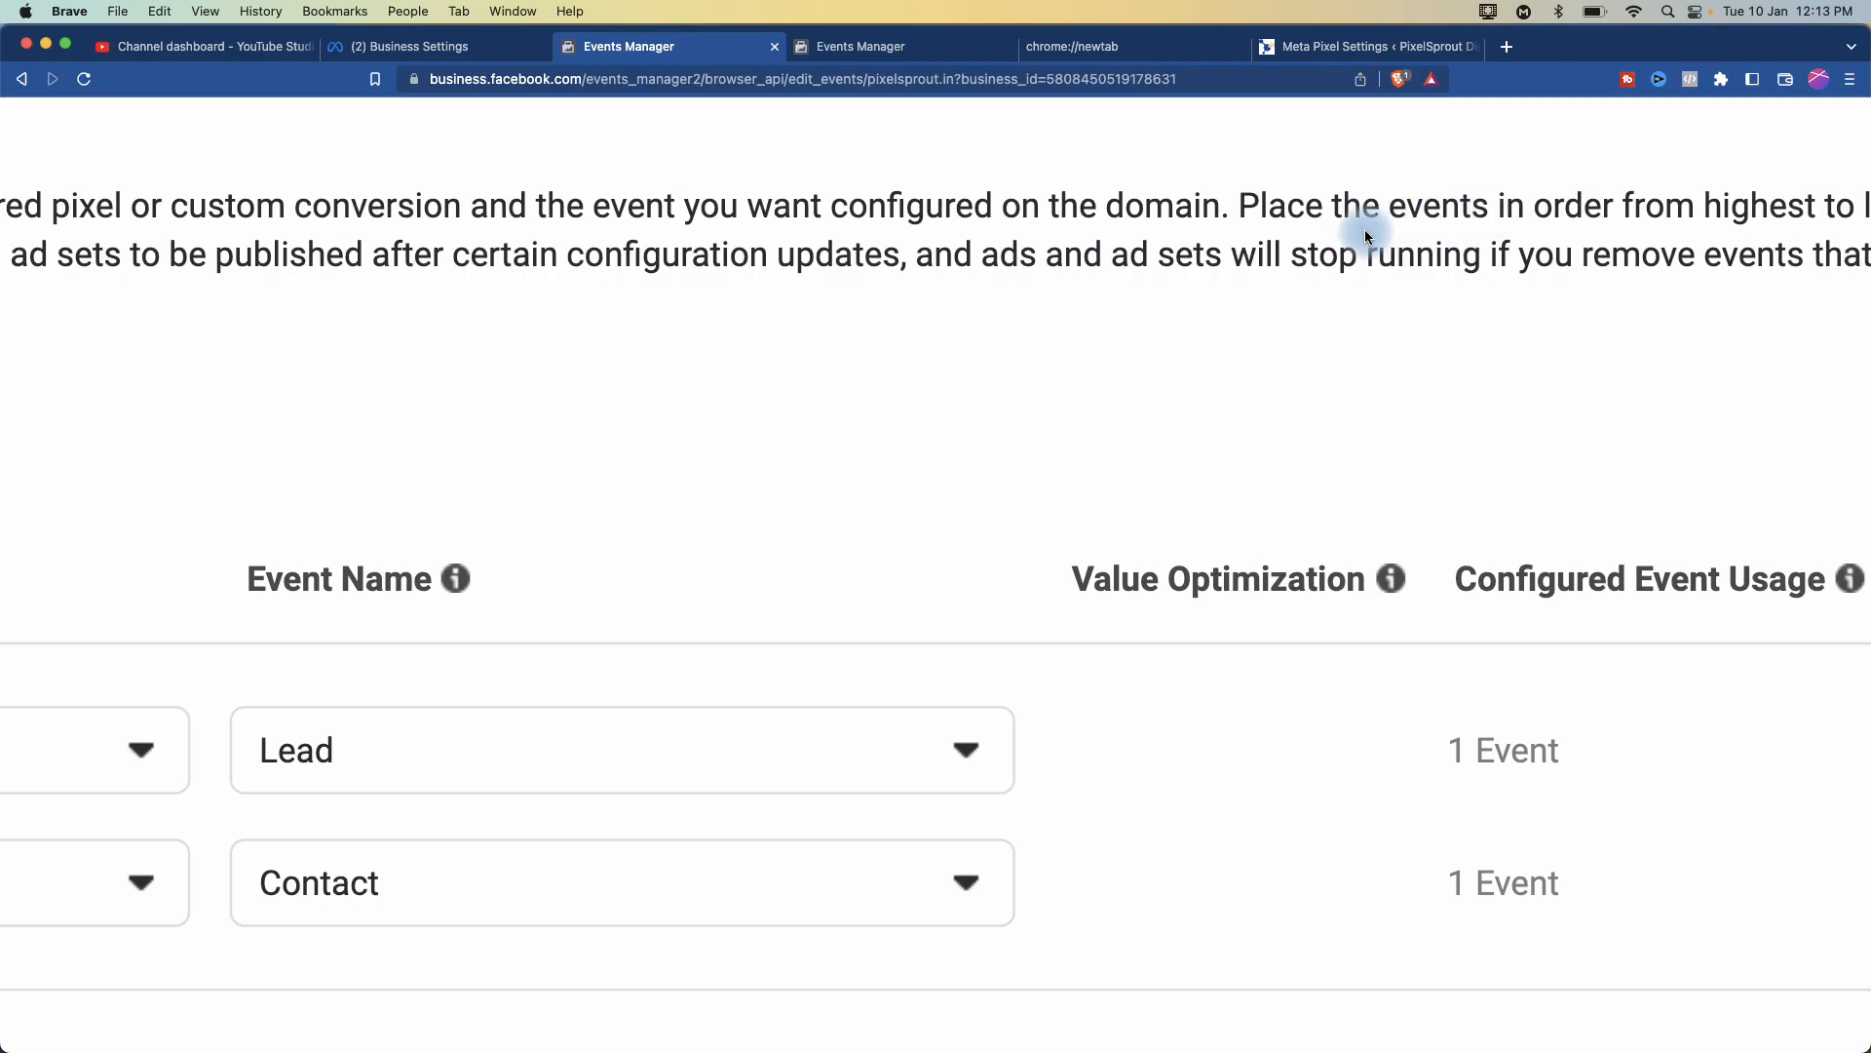
scroll(1365, 230, right, 6)
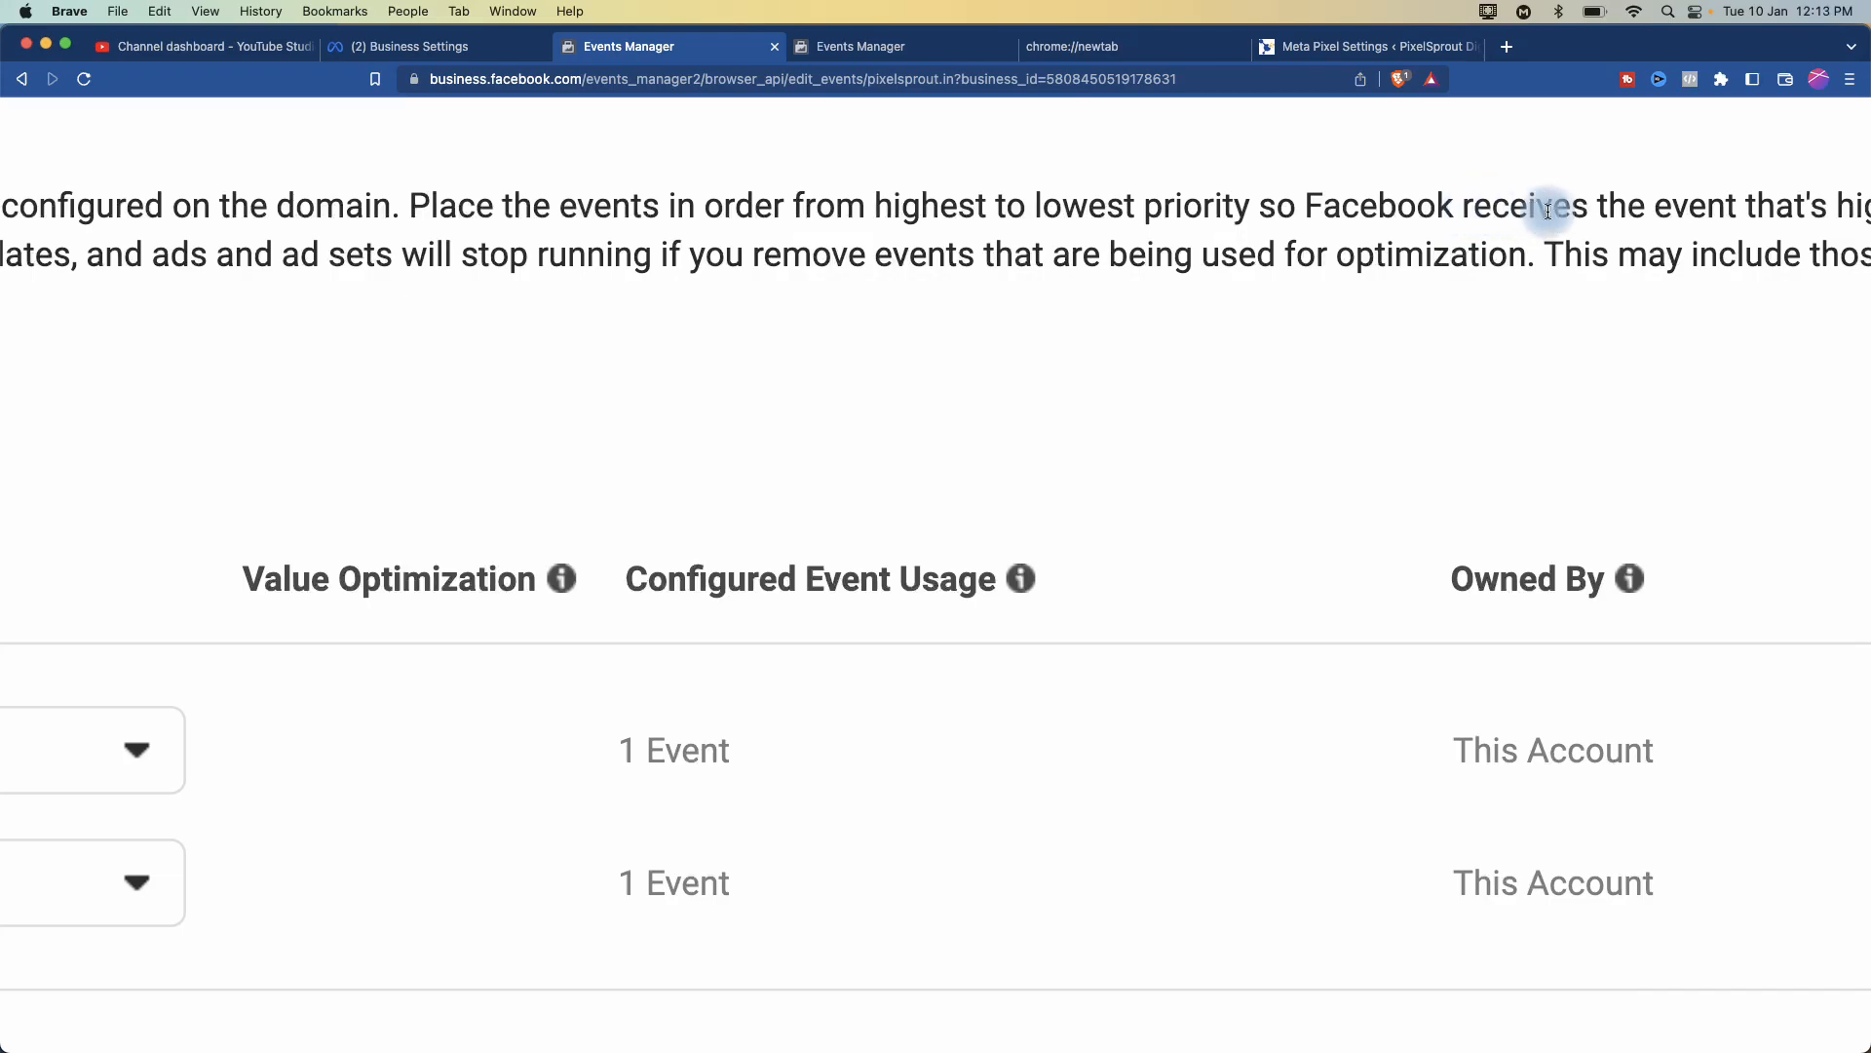
scroll(1590, 212, down, 1)
scroll(1589, 212, down, 2)
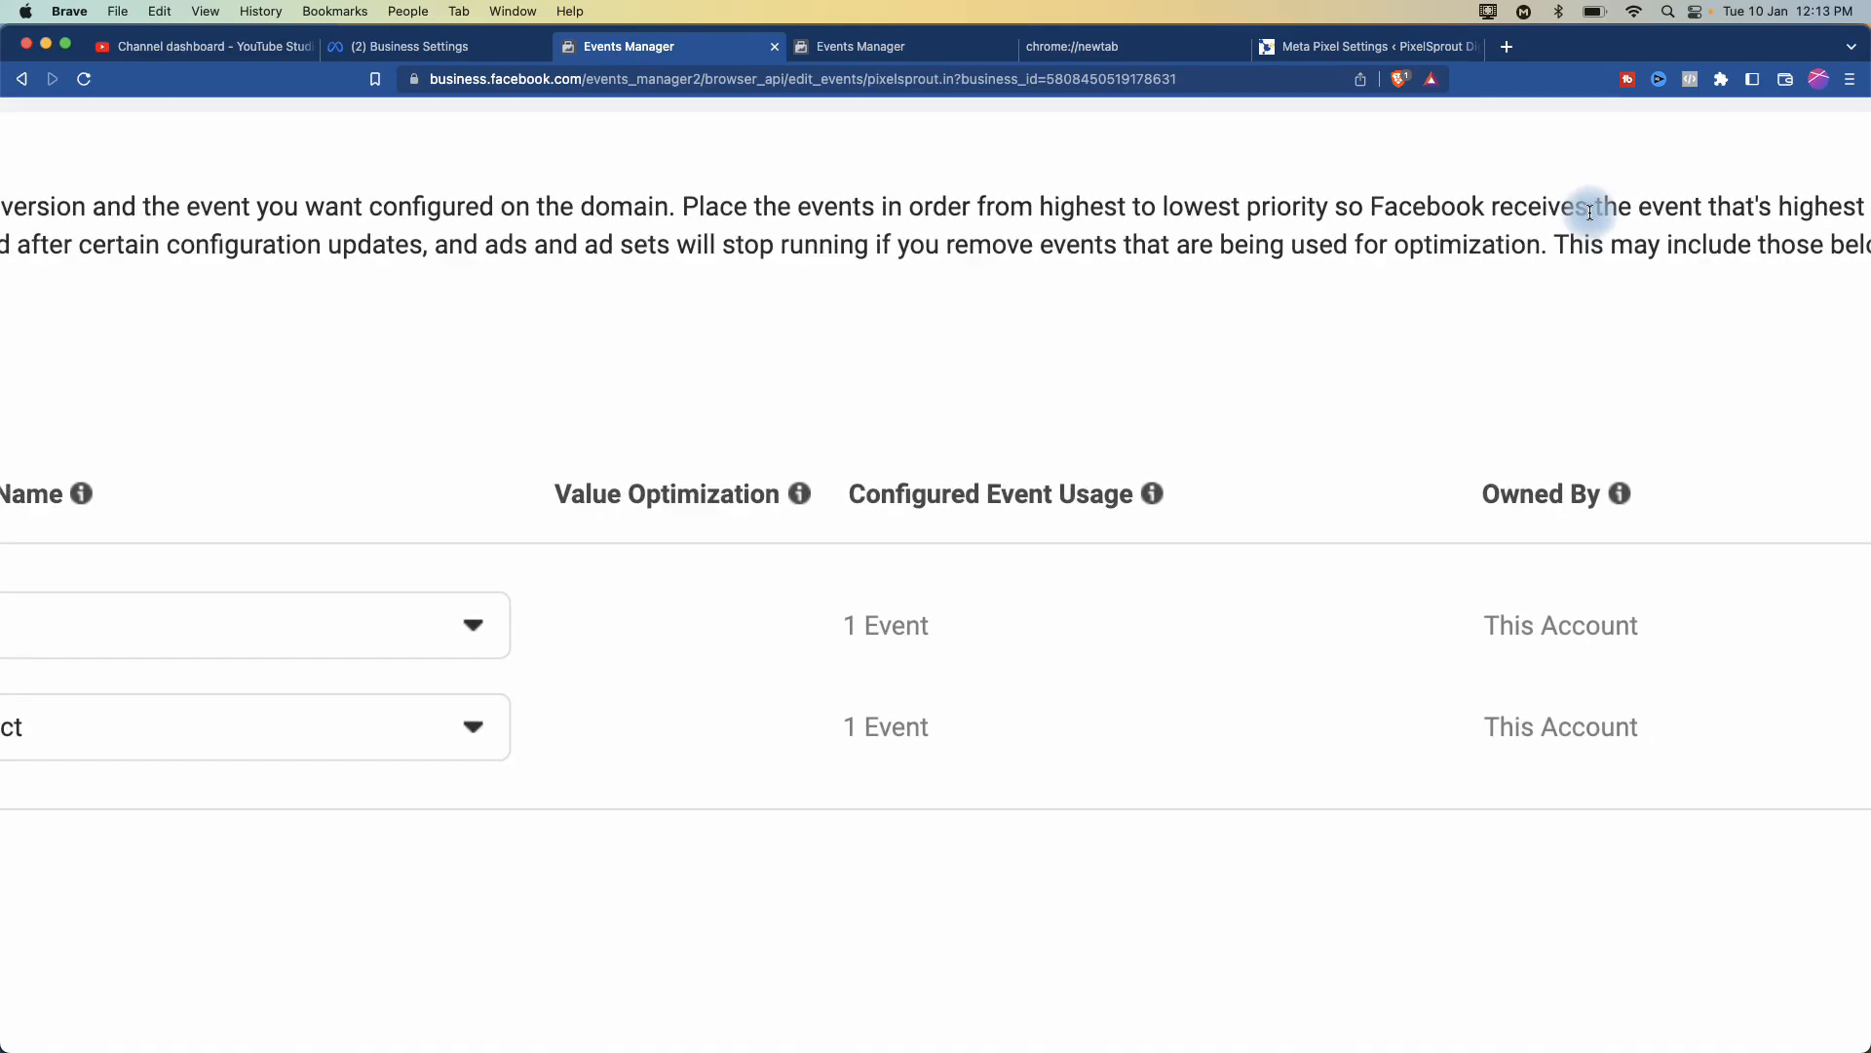
scroll(944, 276, left, 10)
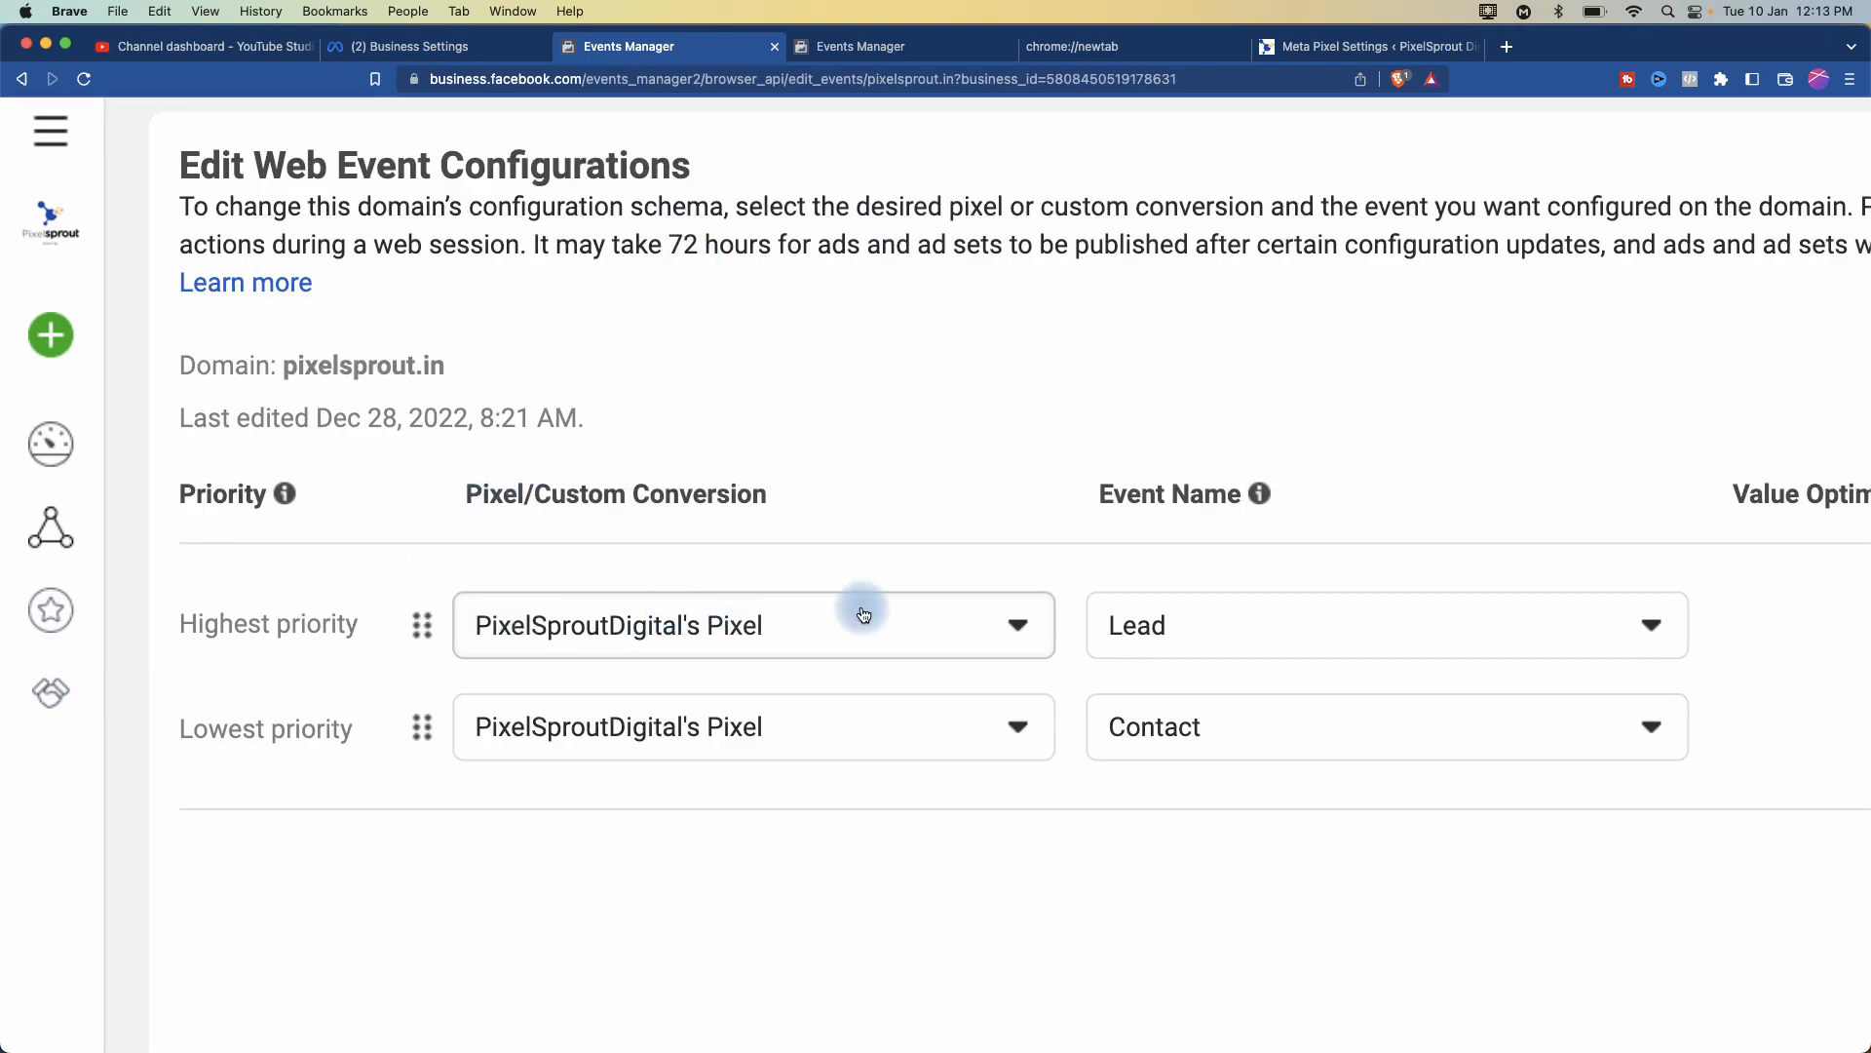
scroll(922, 634, down, 4)
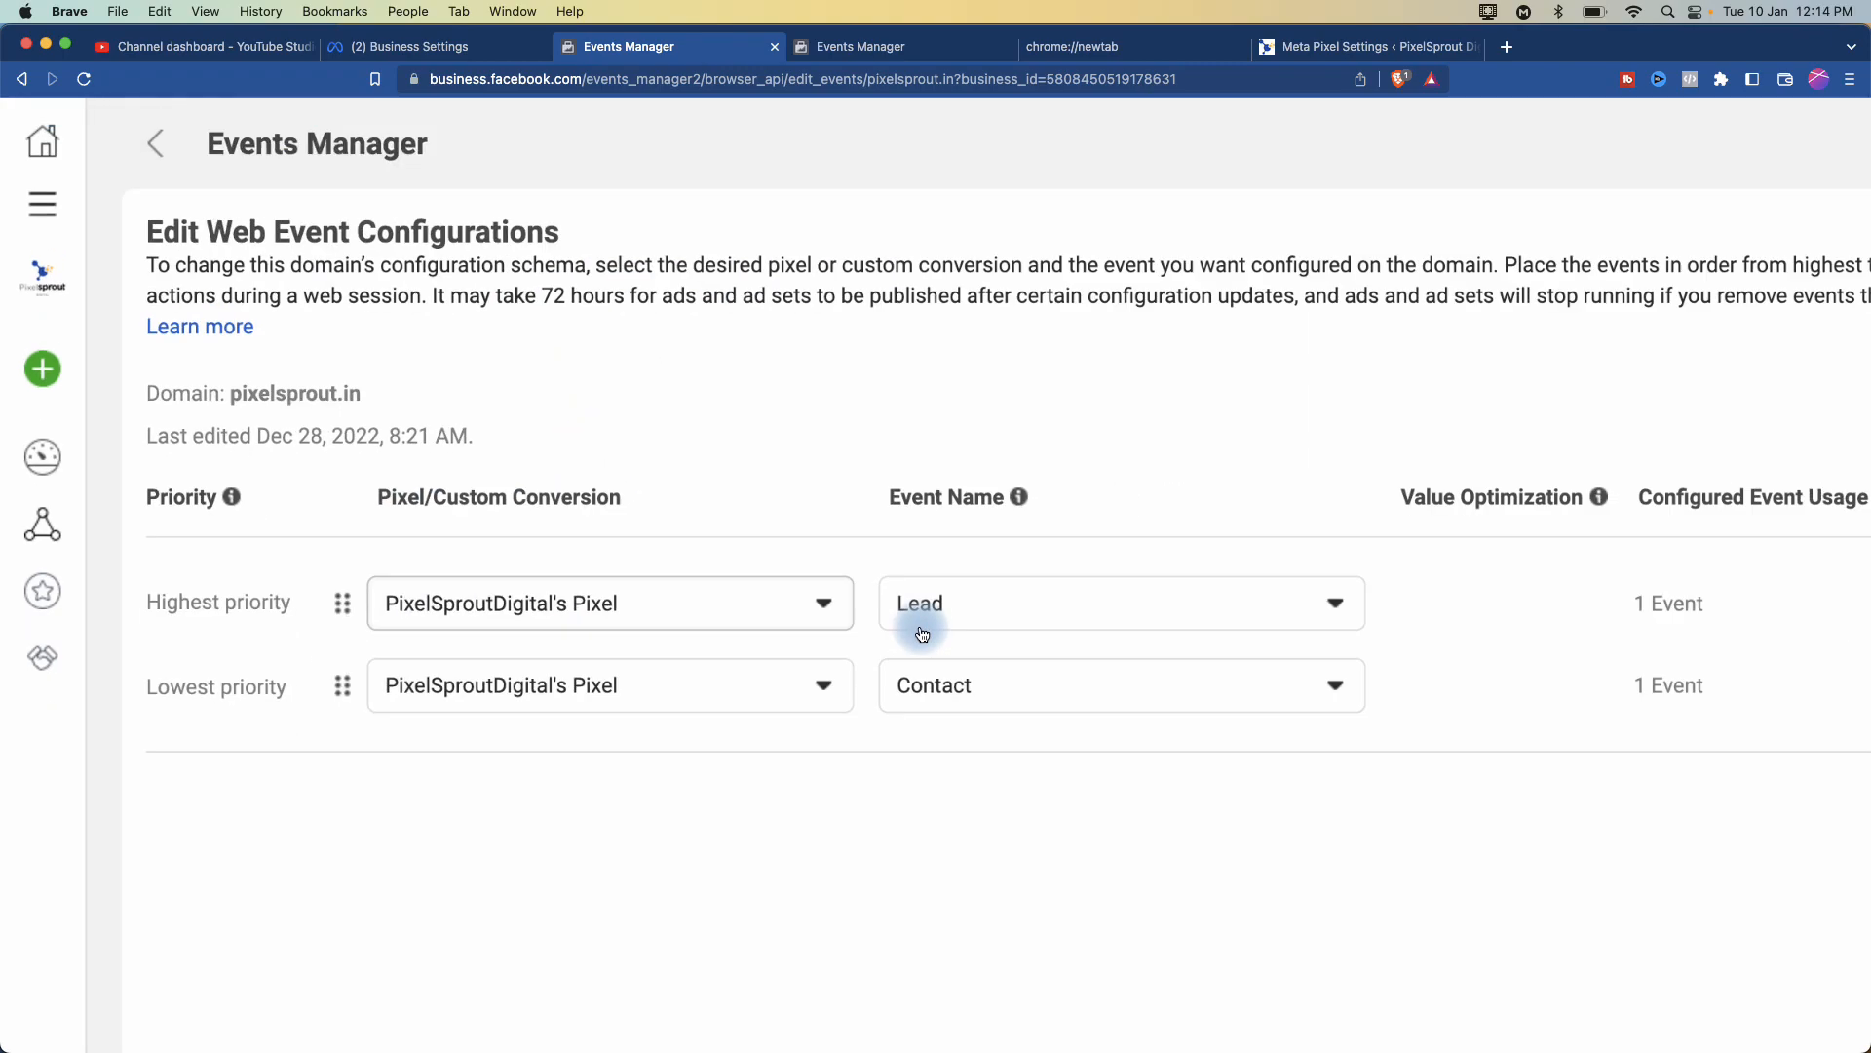
scroll(922, 634, down, 3)
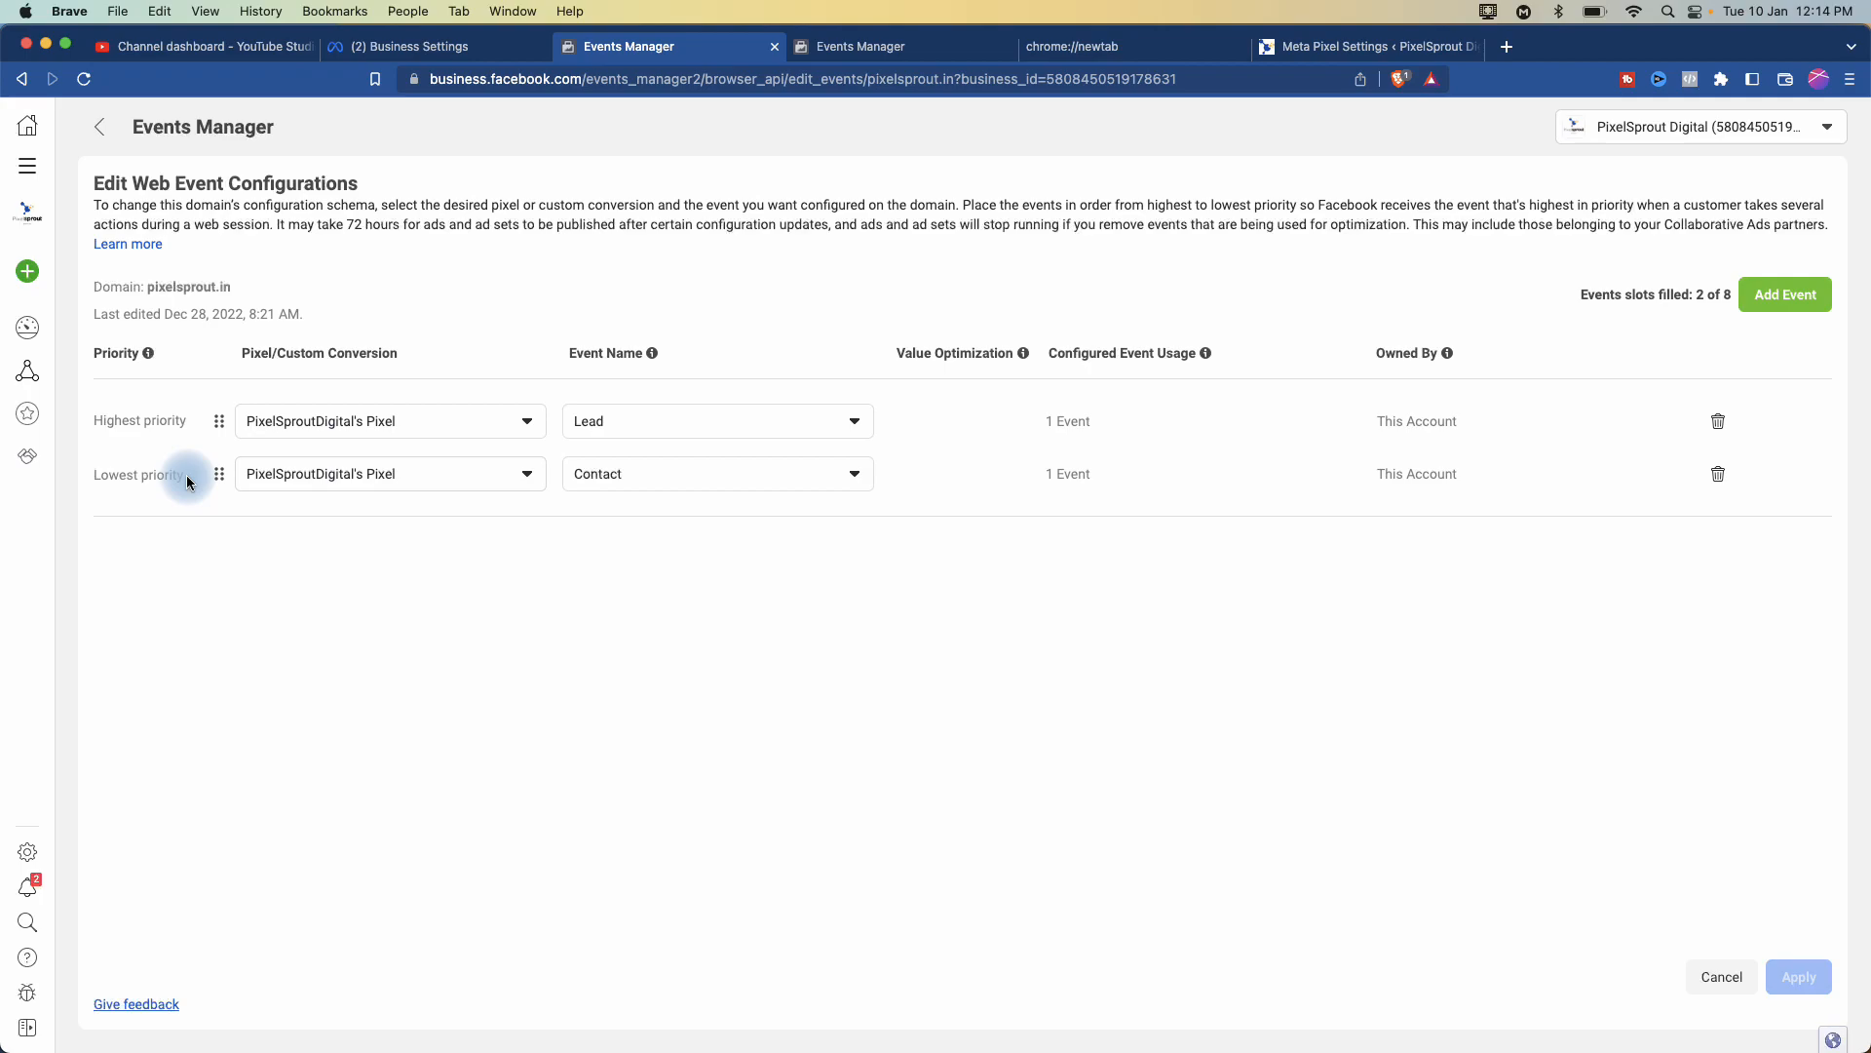
- Open the event choices for the top-priority slot, currently Lead on PixelSproutDigital's Pixel
click(441, 421)
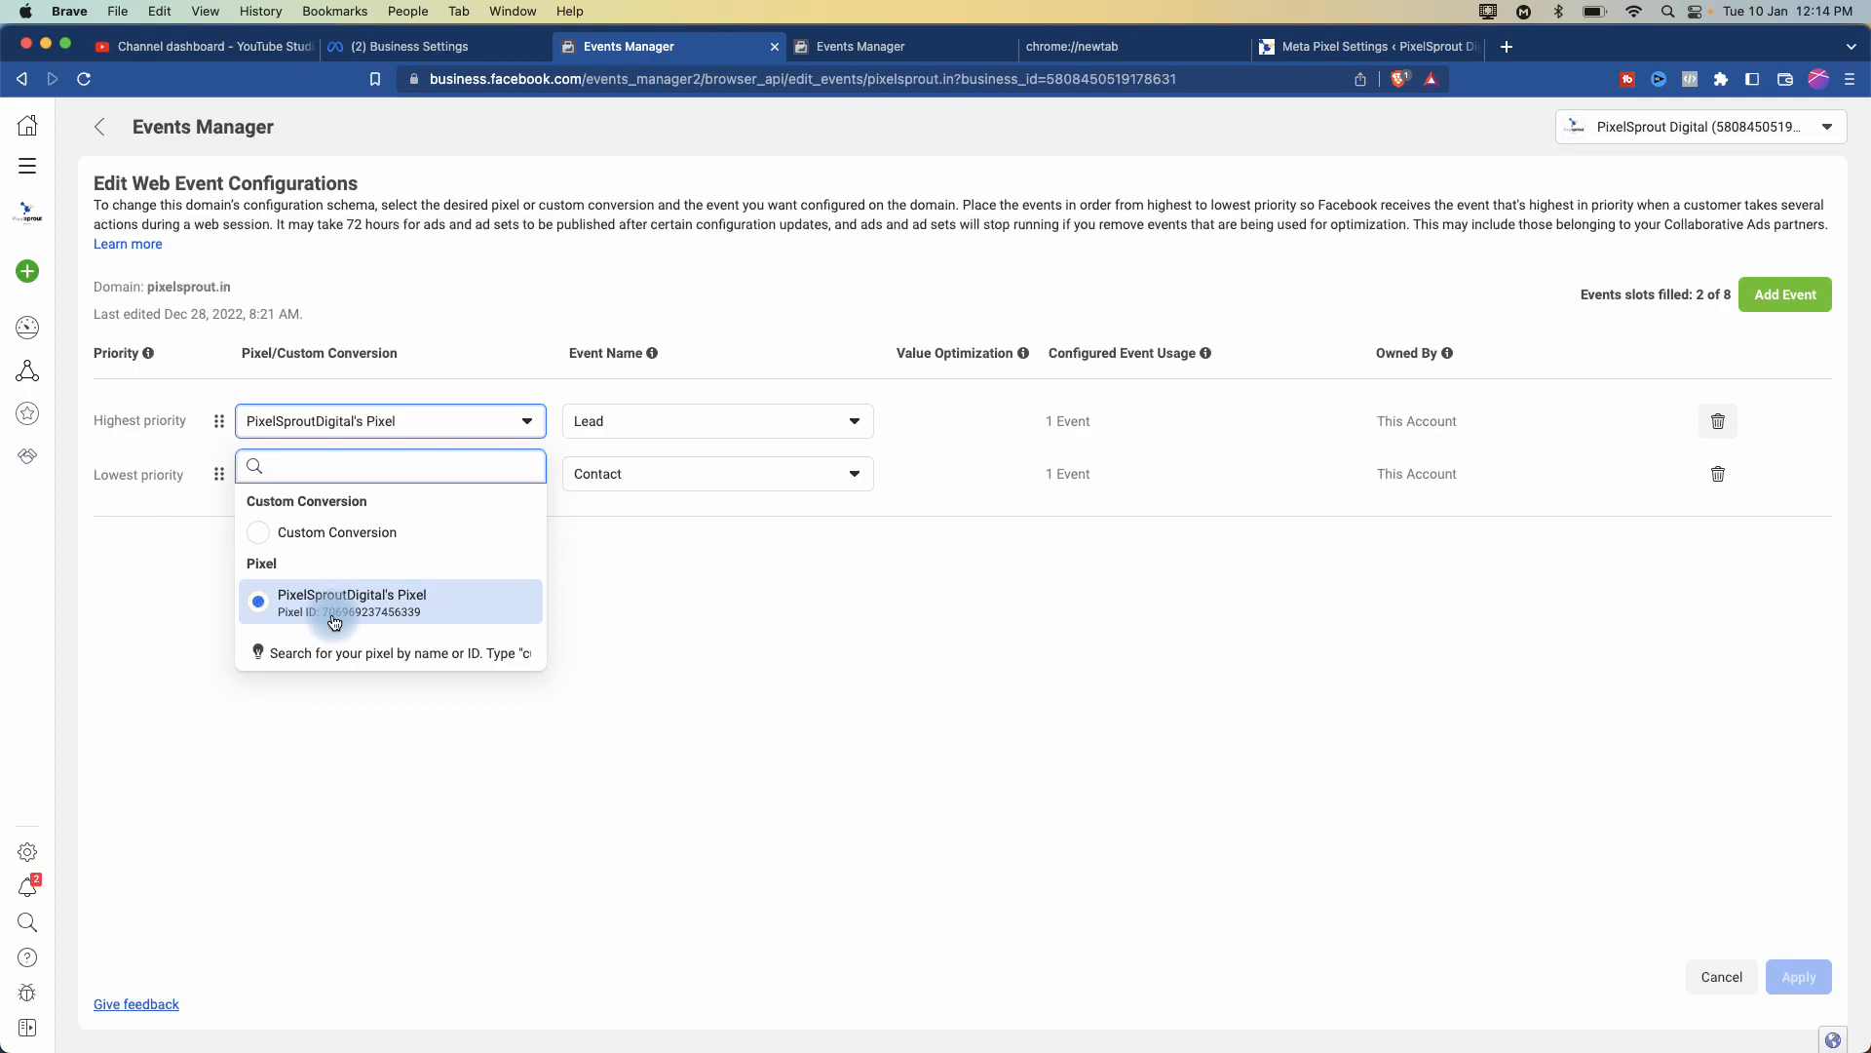
click(724, 424)
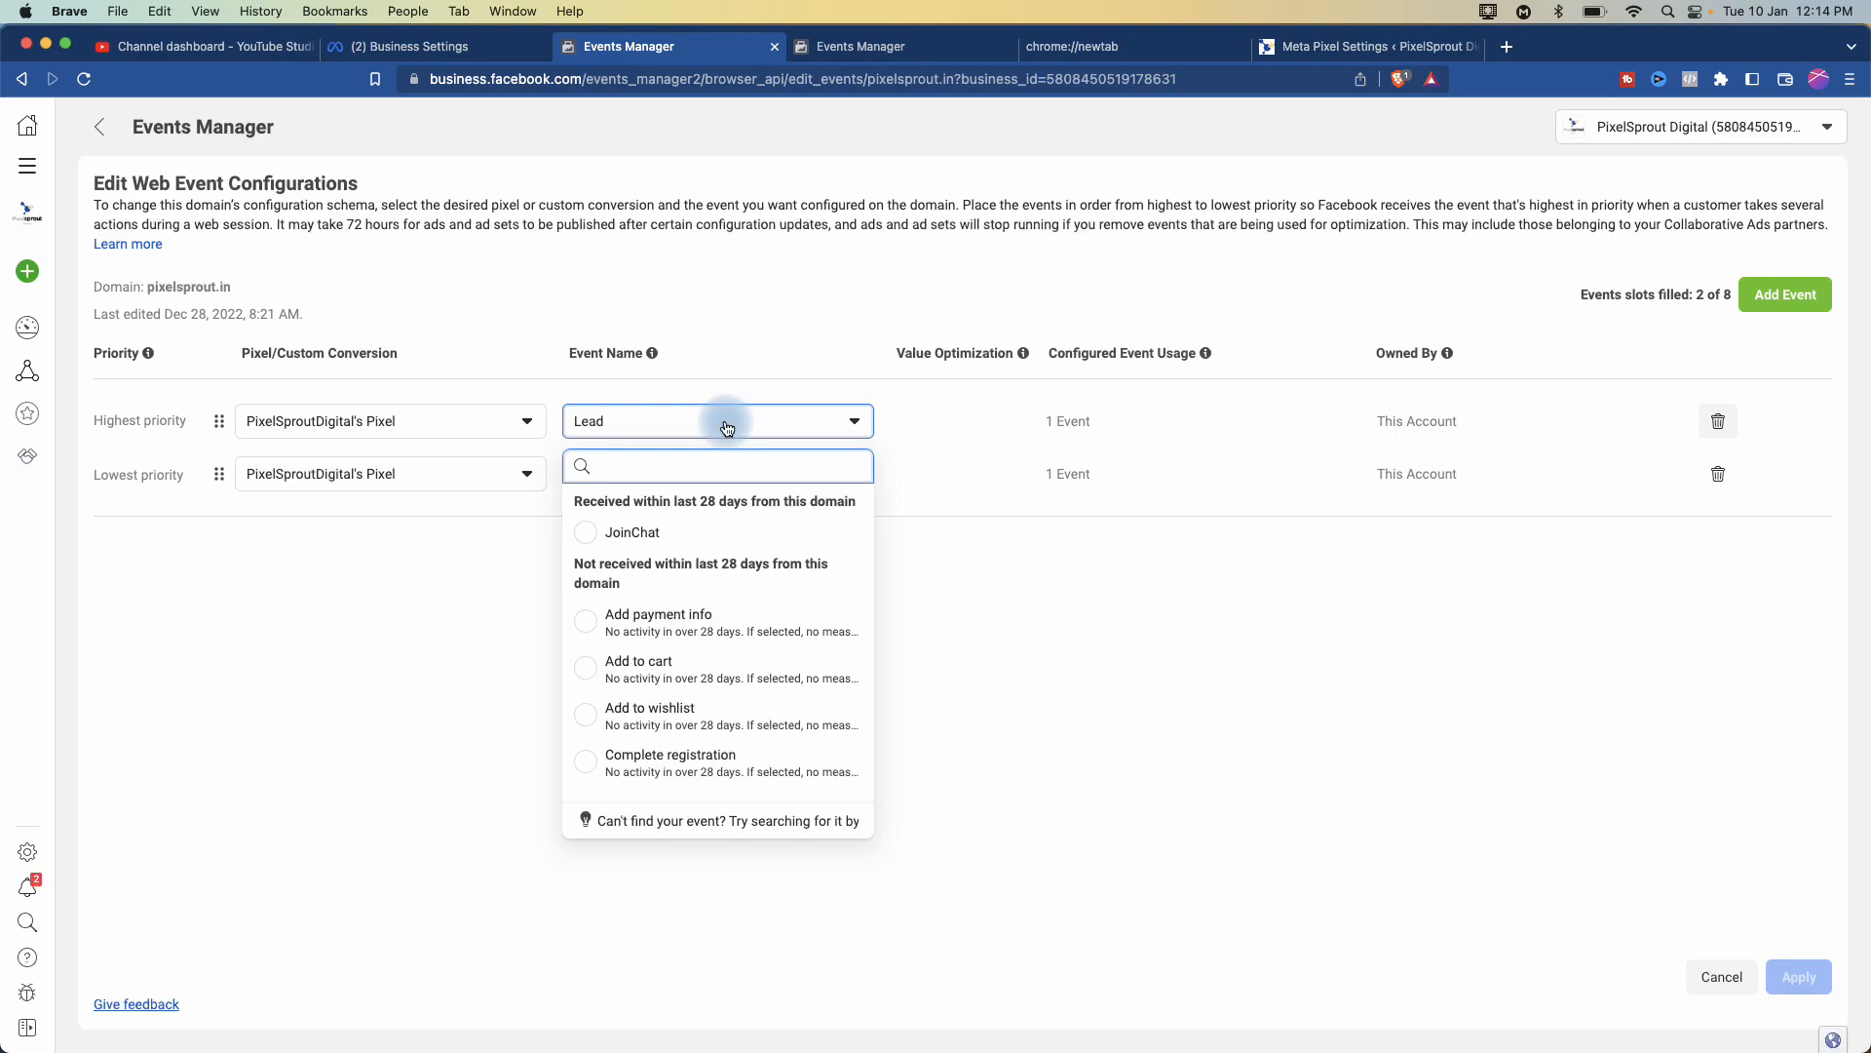
- Close the Event Name list, keeping Lead highest and Contact as the lowest-priority web event
scroll(643, 702, down, 3)
scroll(678, 697, down, 4)
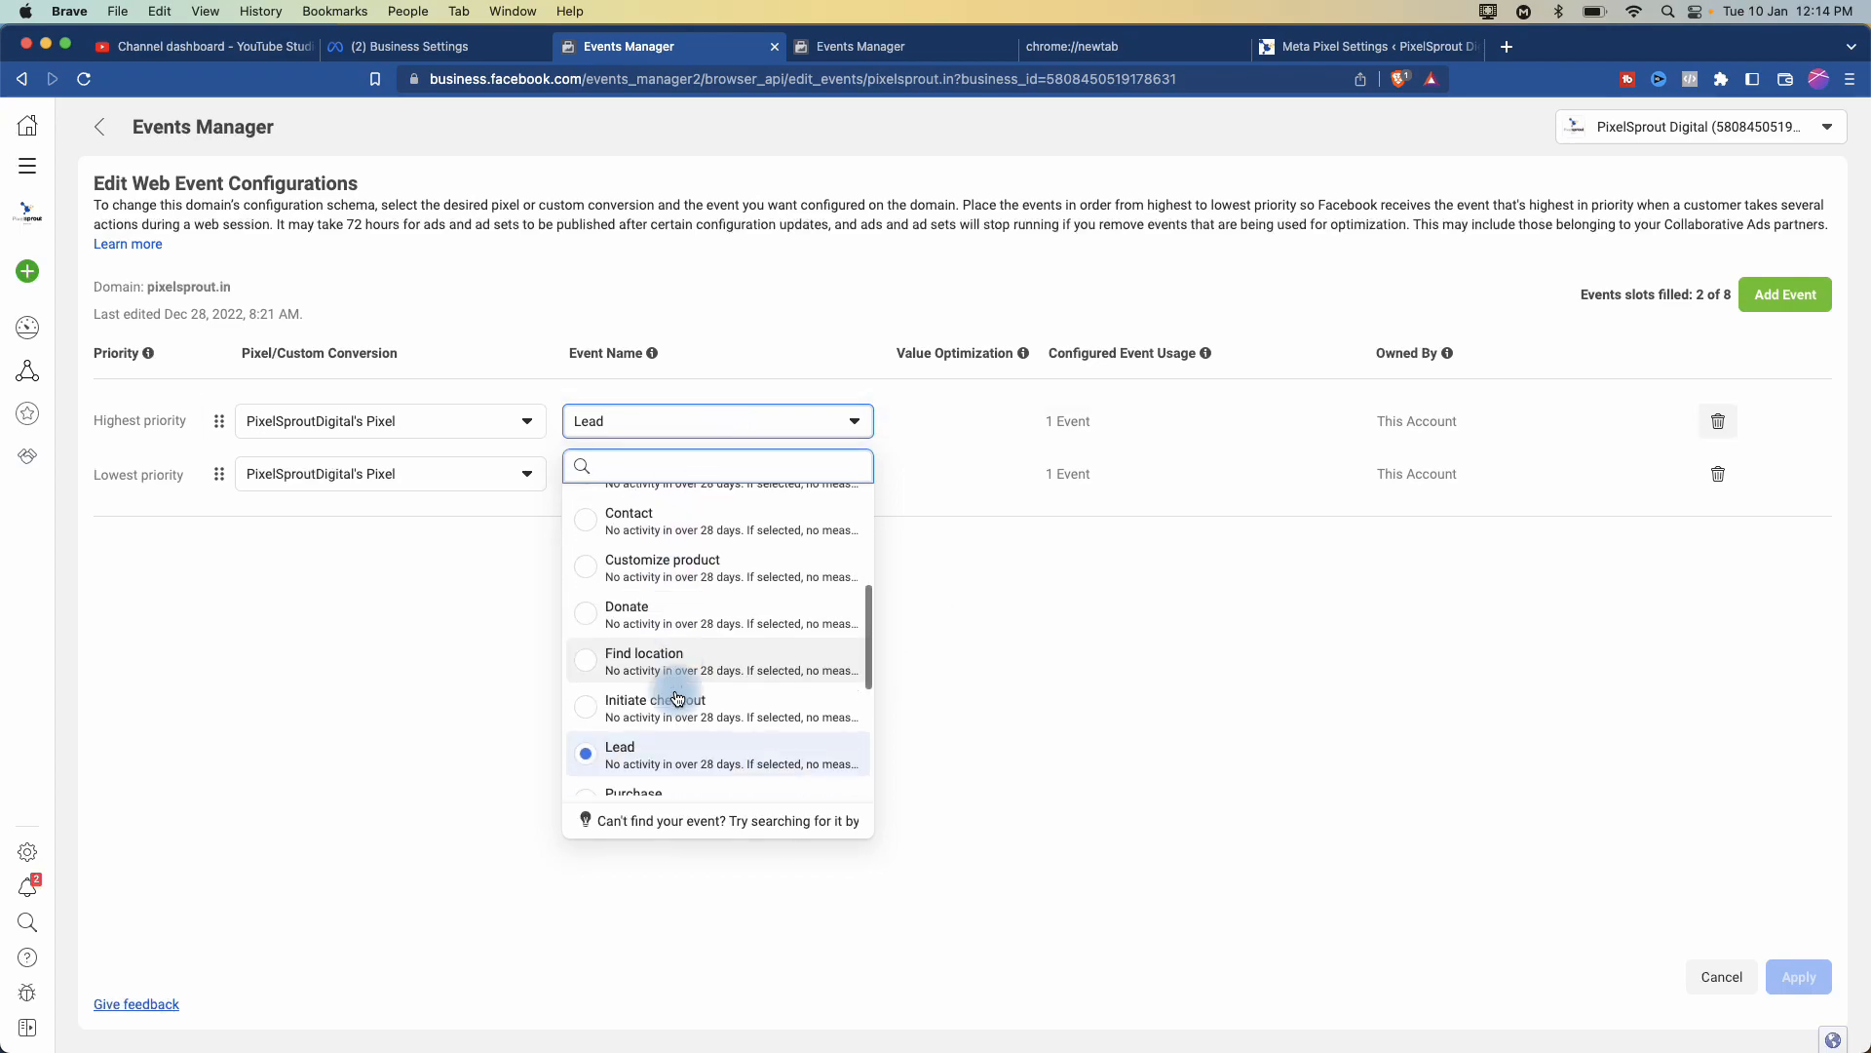
scroll(677, 698, up, 5)
scroll(677, 697, down, 3)
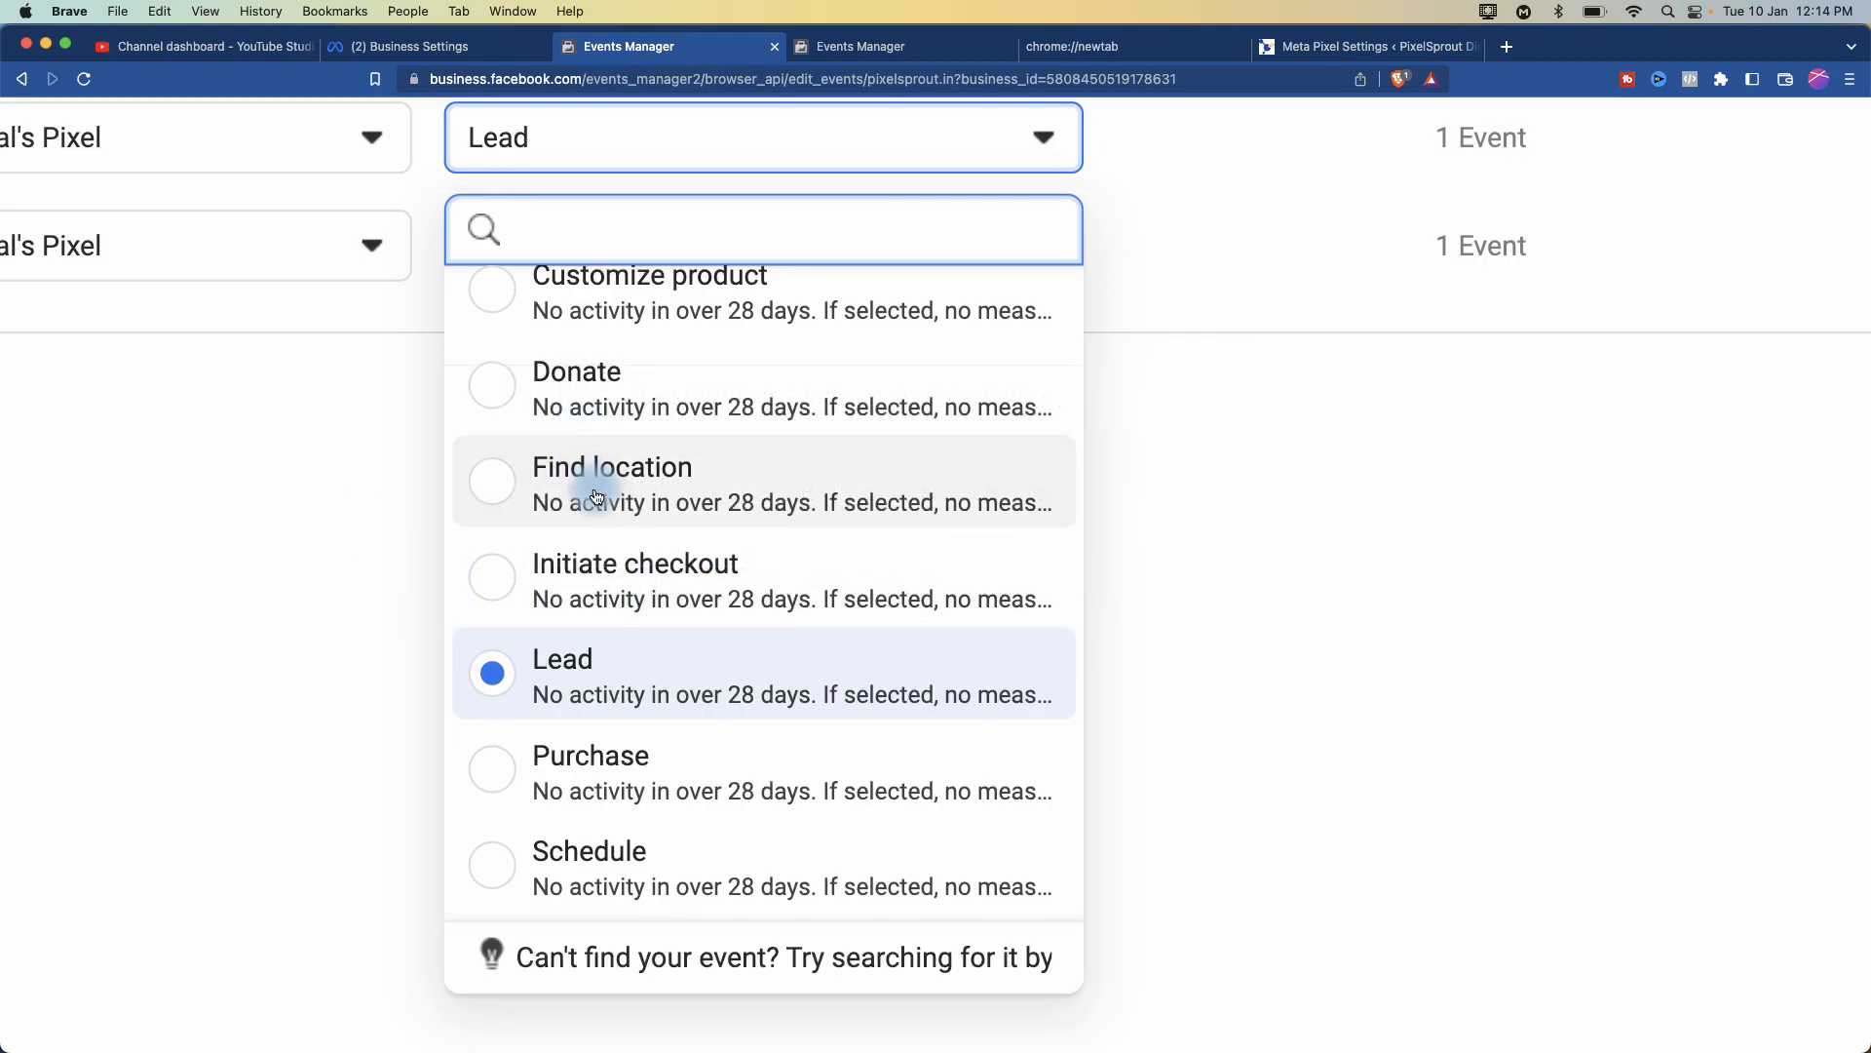
scroll(597, 485, up, 3)
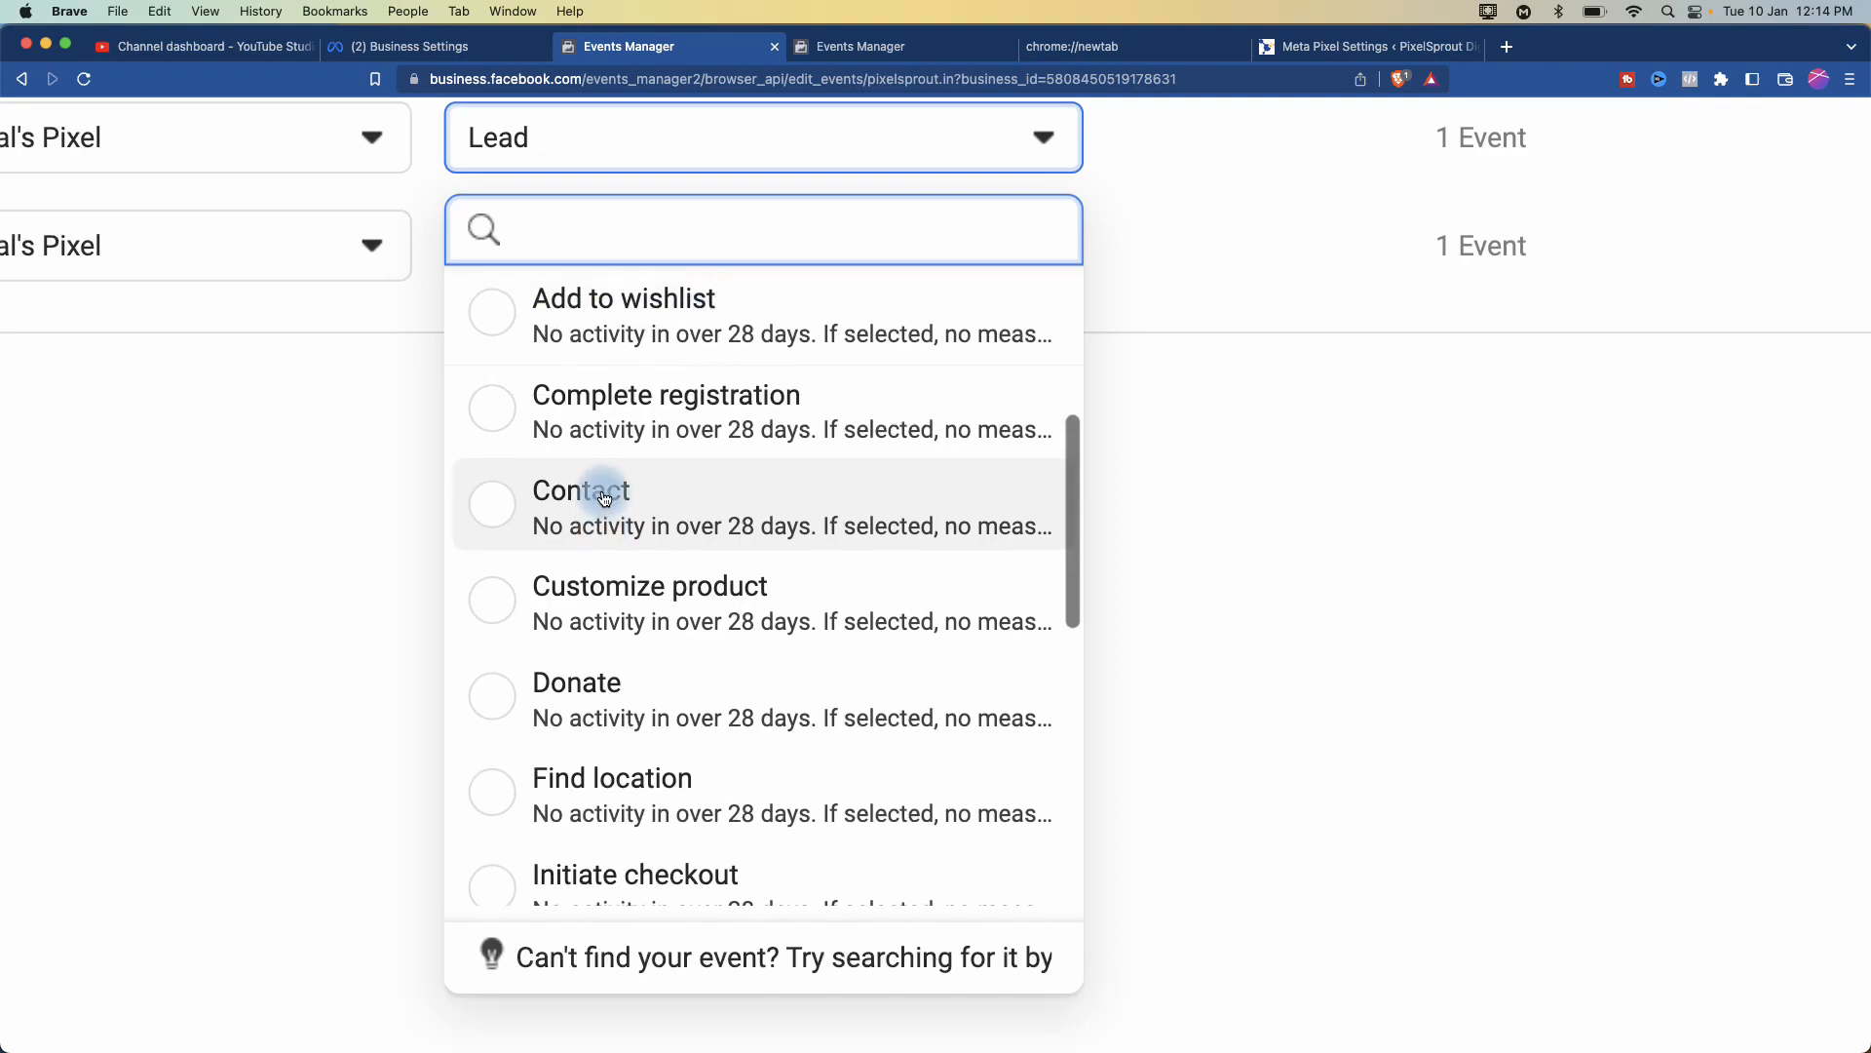
scroll(604, 498, down, 2)
scroll(605, 498, down, 3)
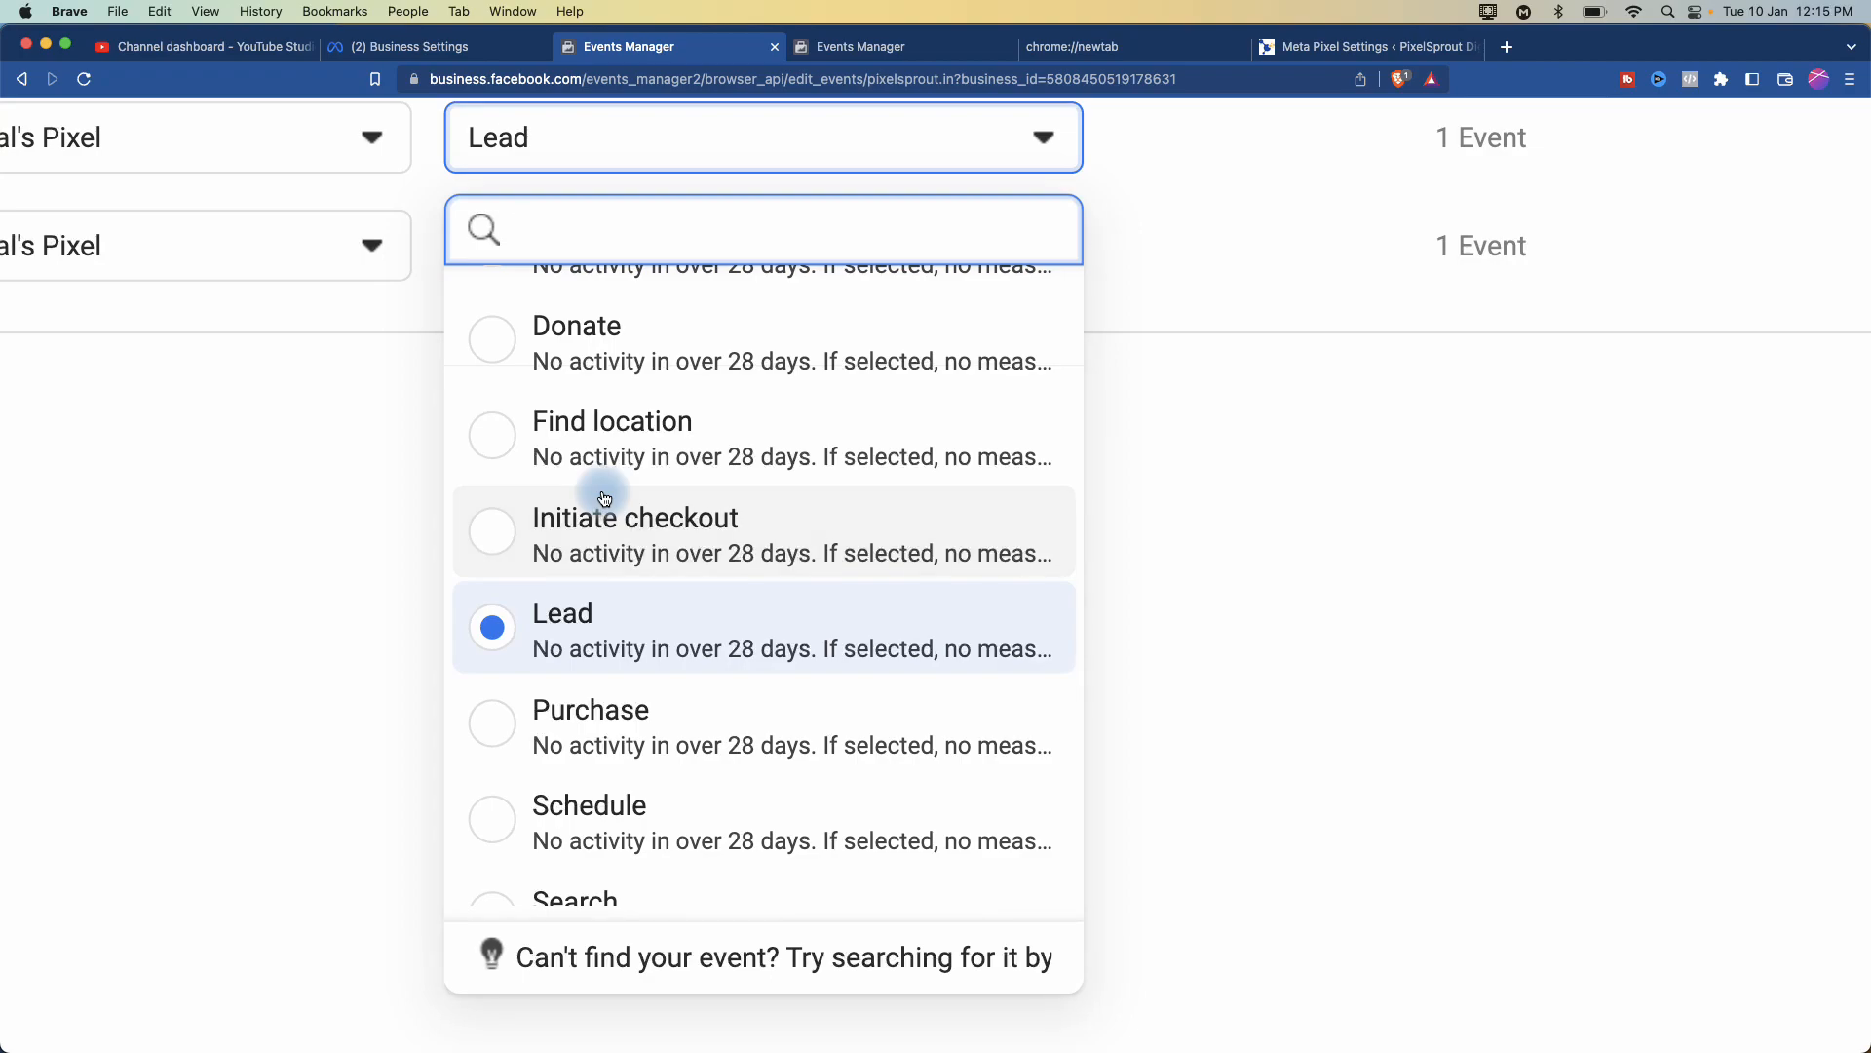
scroll(604, 498, down, 3)
scroll(604, 498, down, 3)
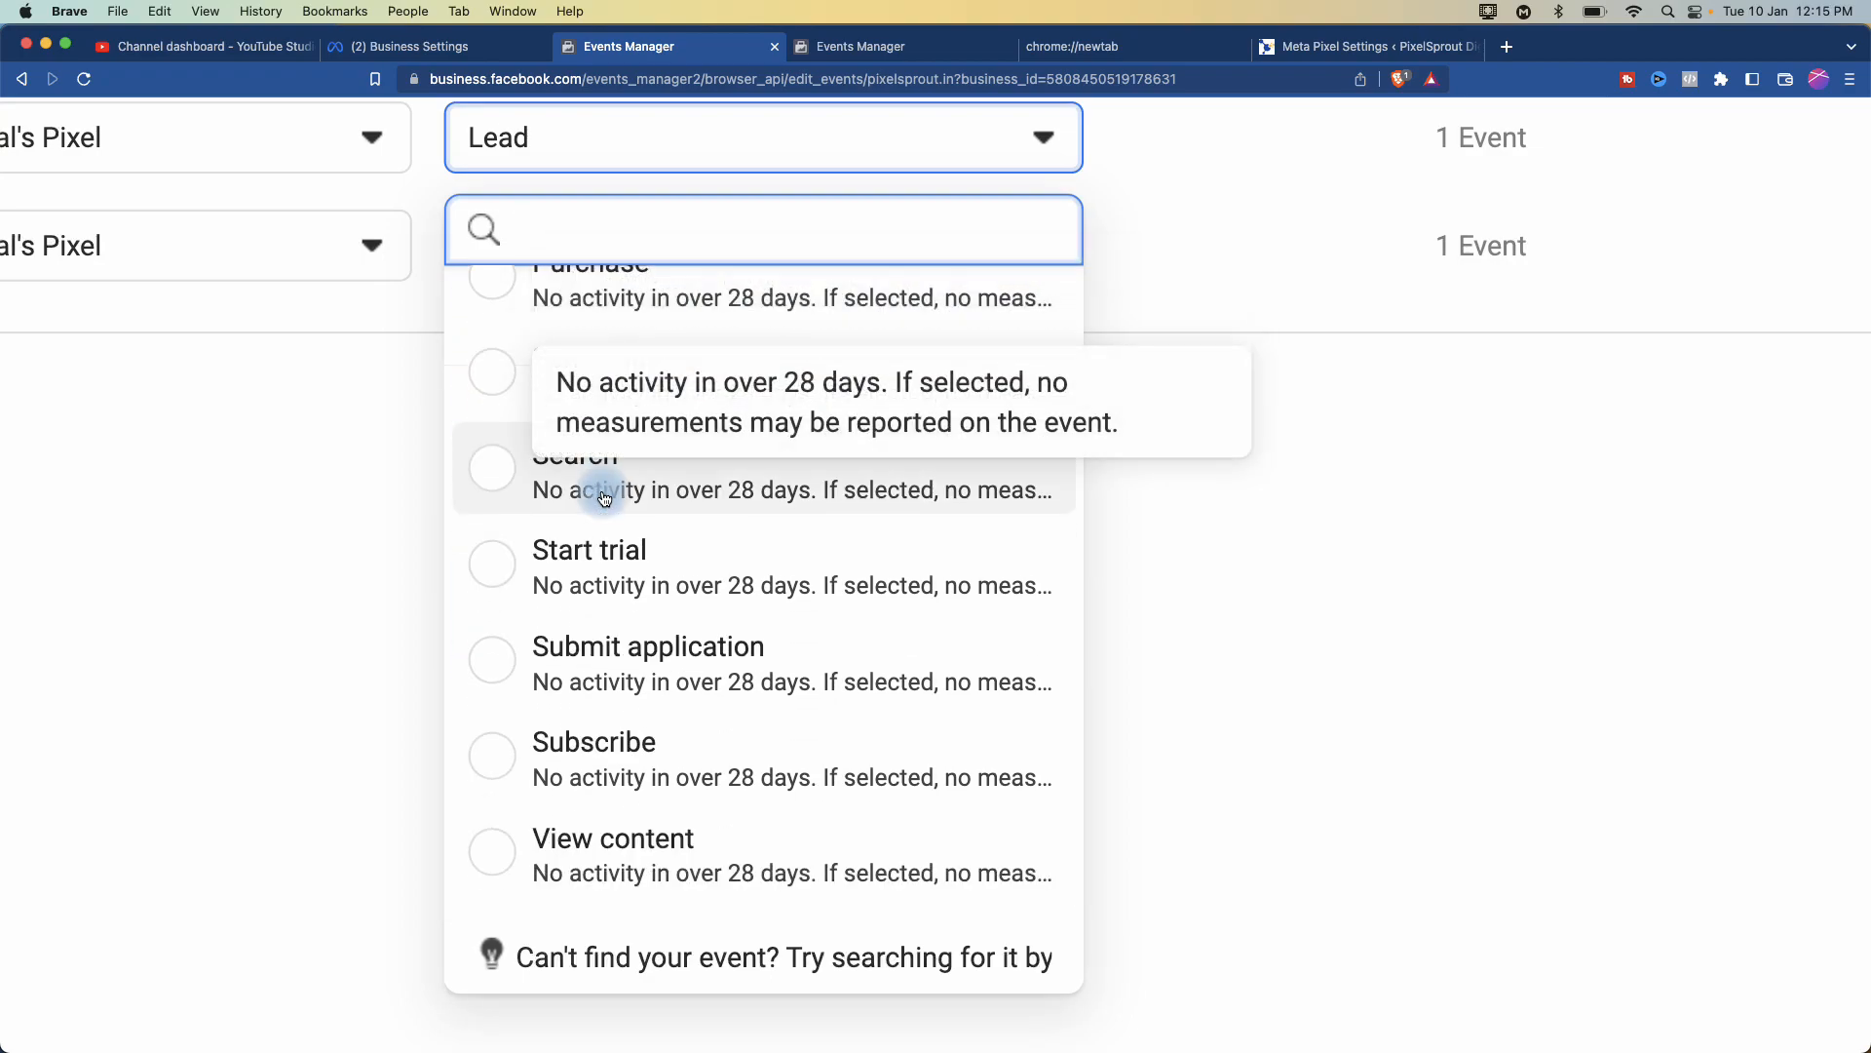
scroll(503, 578, up, 4)
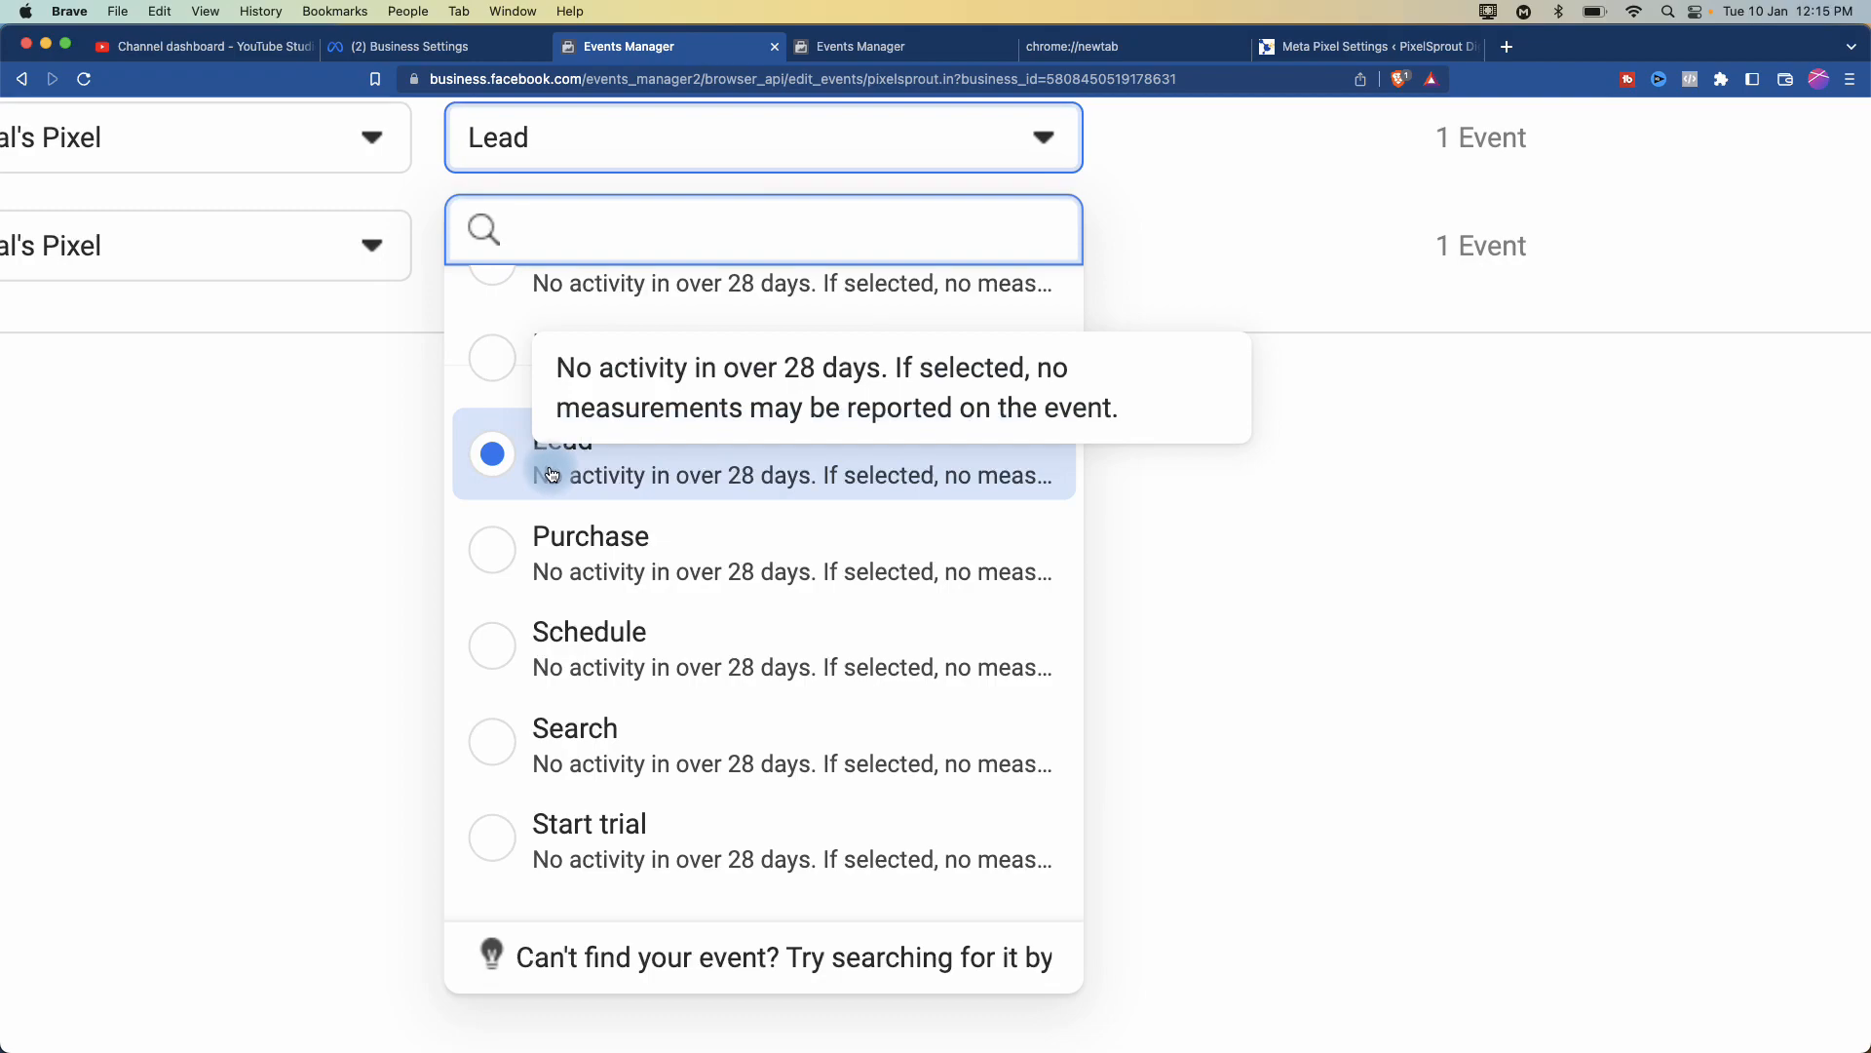
scroll(548, 480, down, 5)
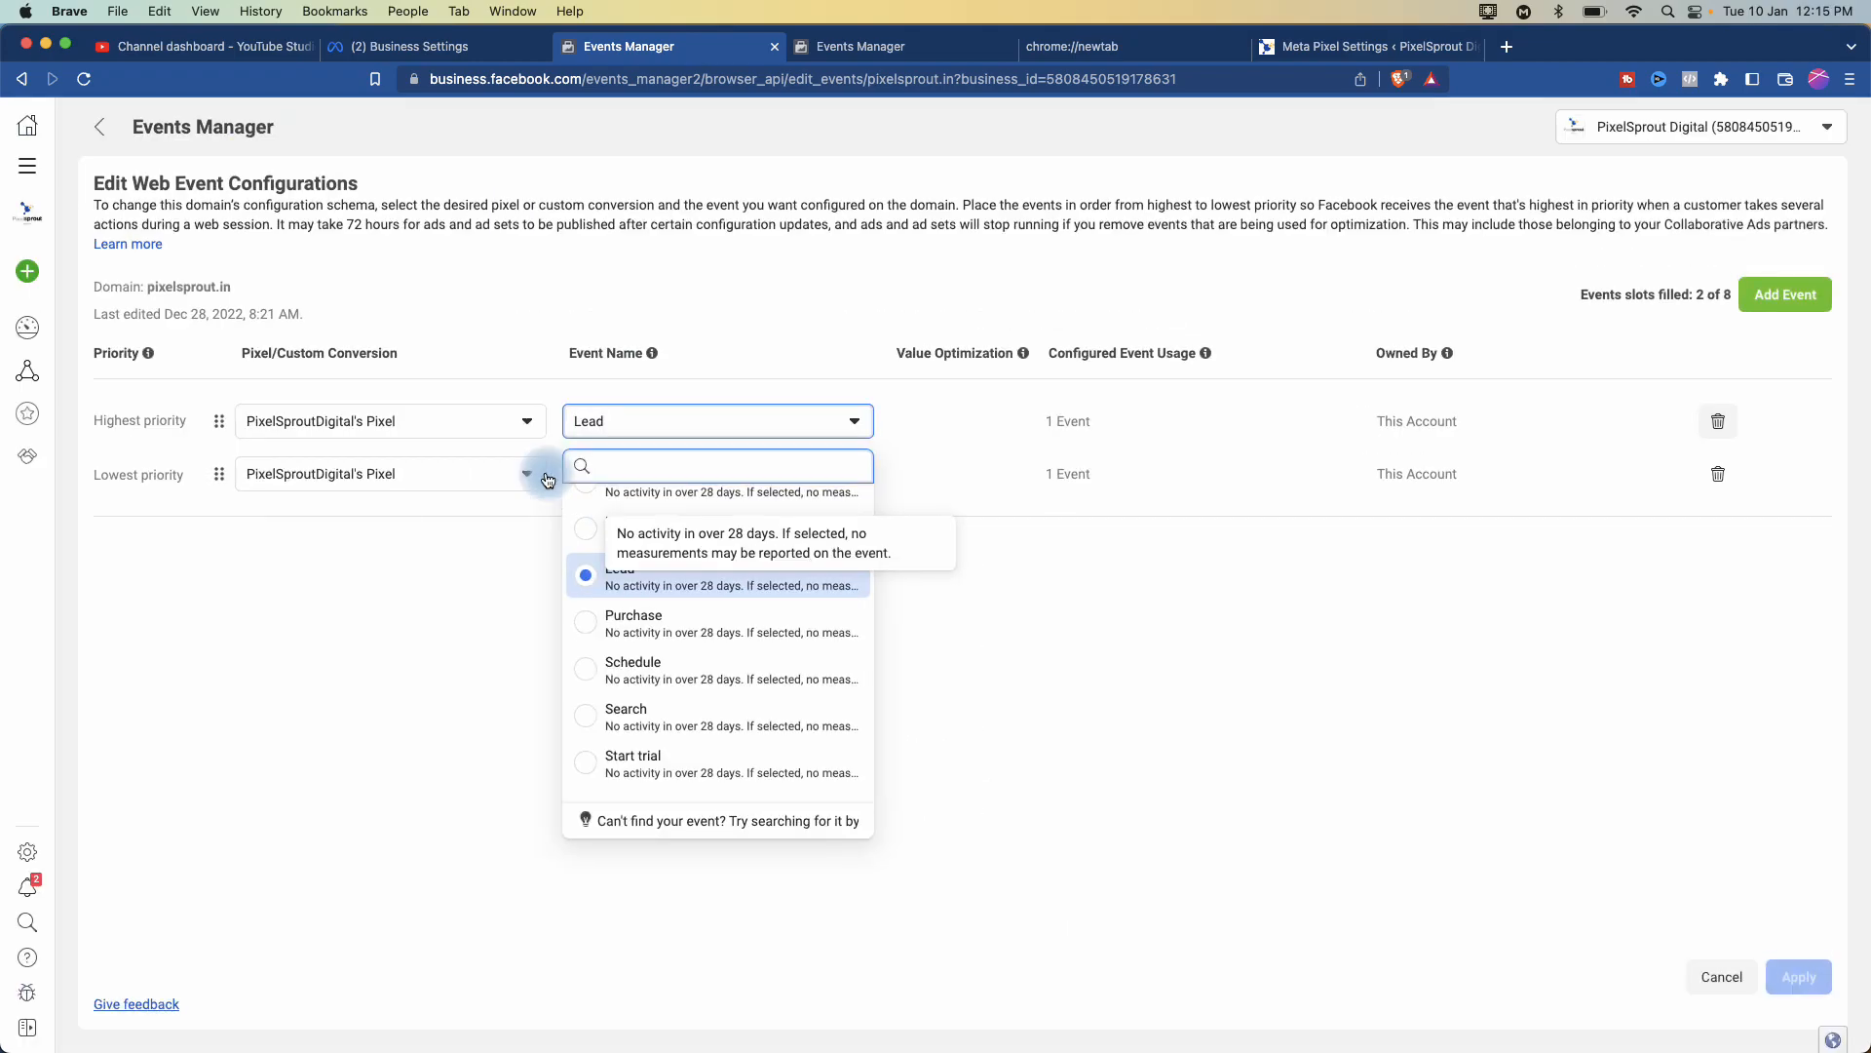
click(172, 688)
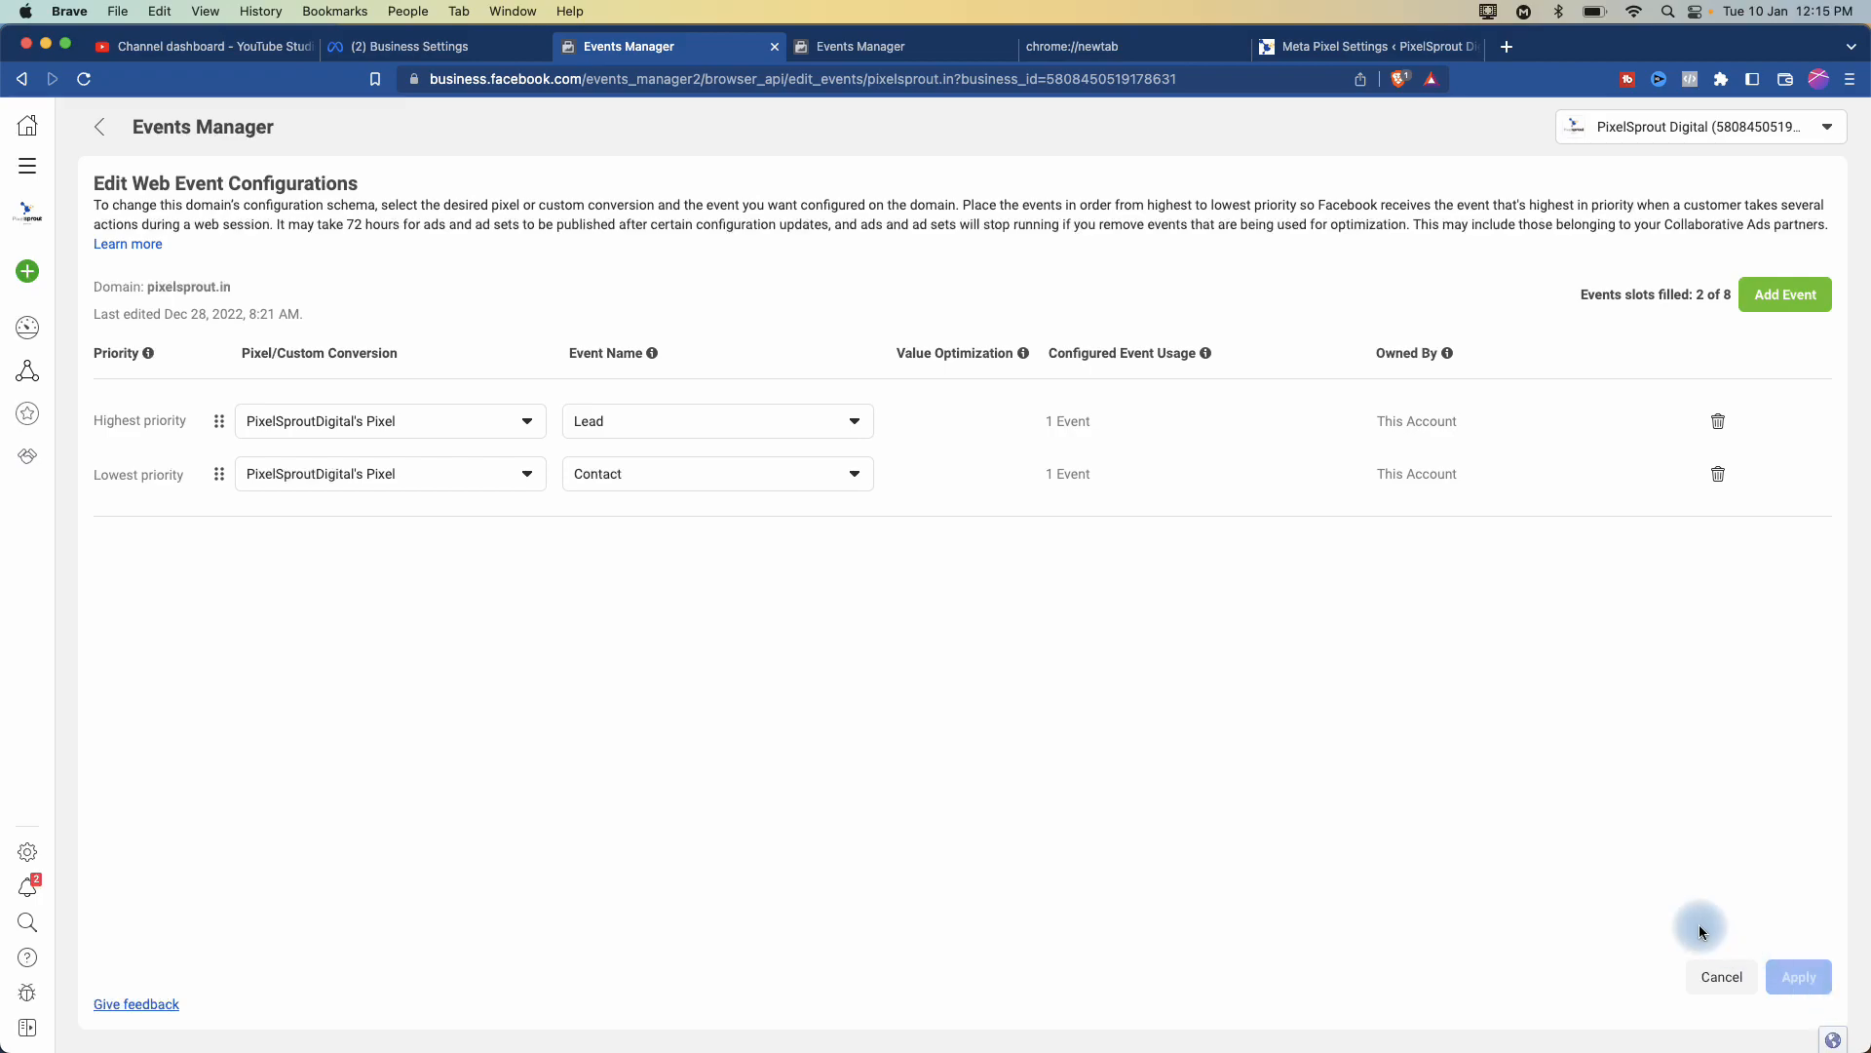
- Go back to the pixel overview with its Aggregated Event Measurement section
scroll(1314, 811, down, 1)
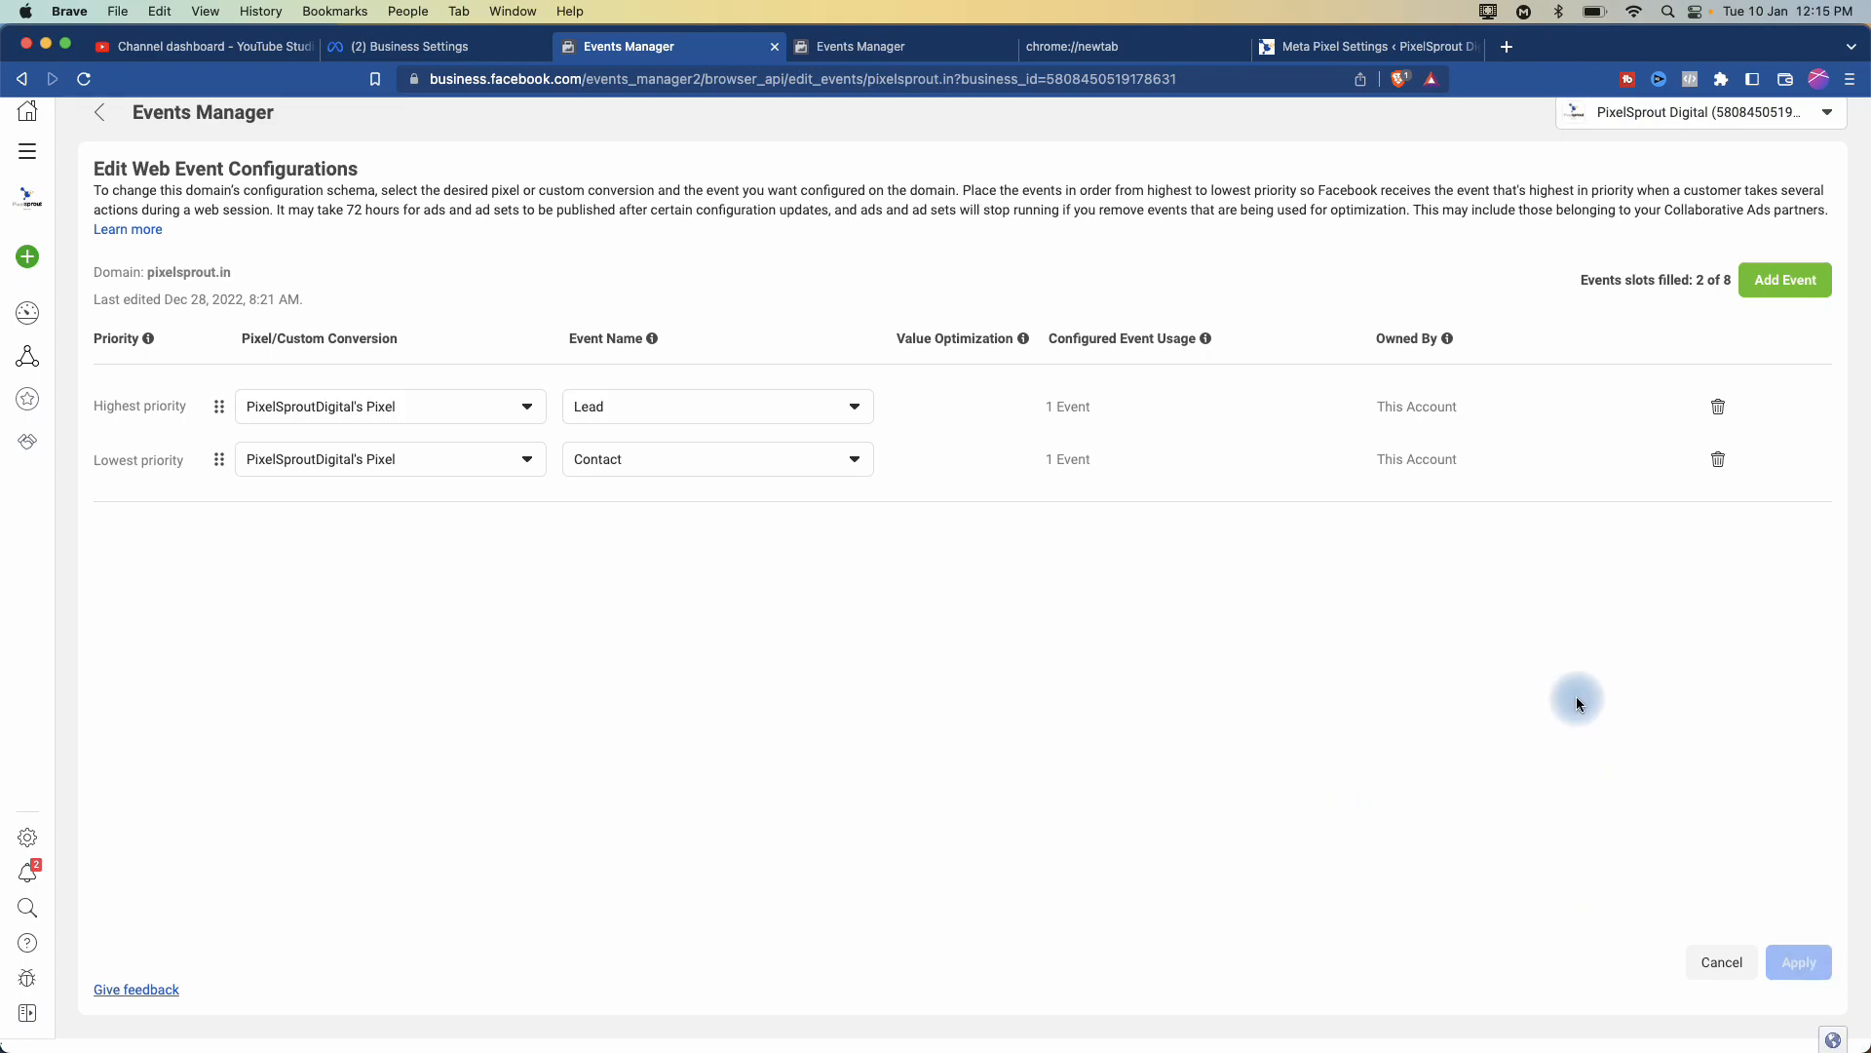
scroll(877, 480, up, 1)
click(99, 126)
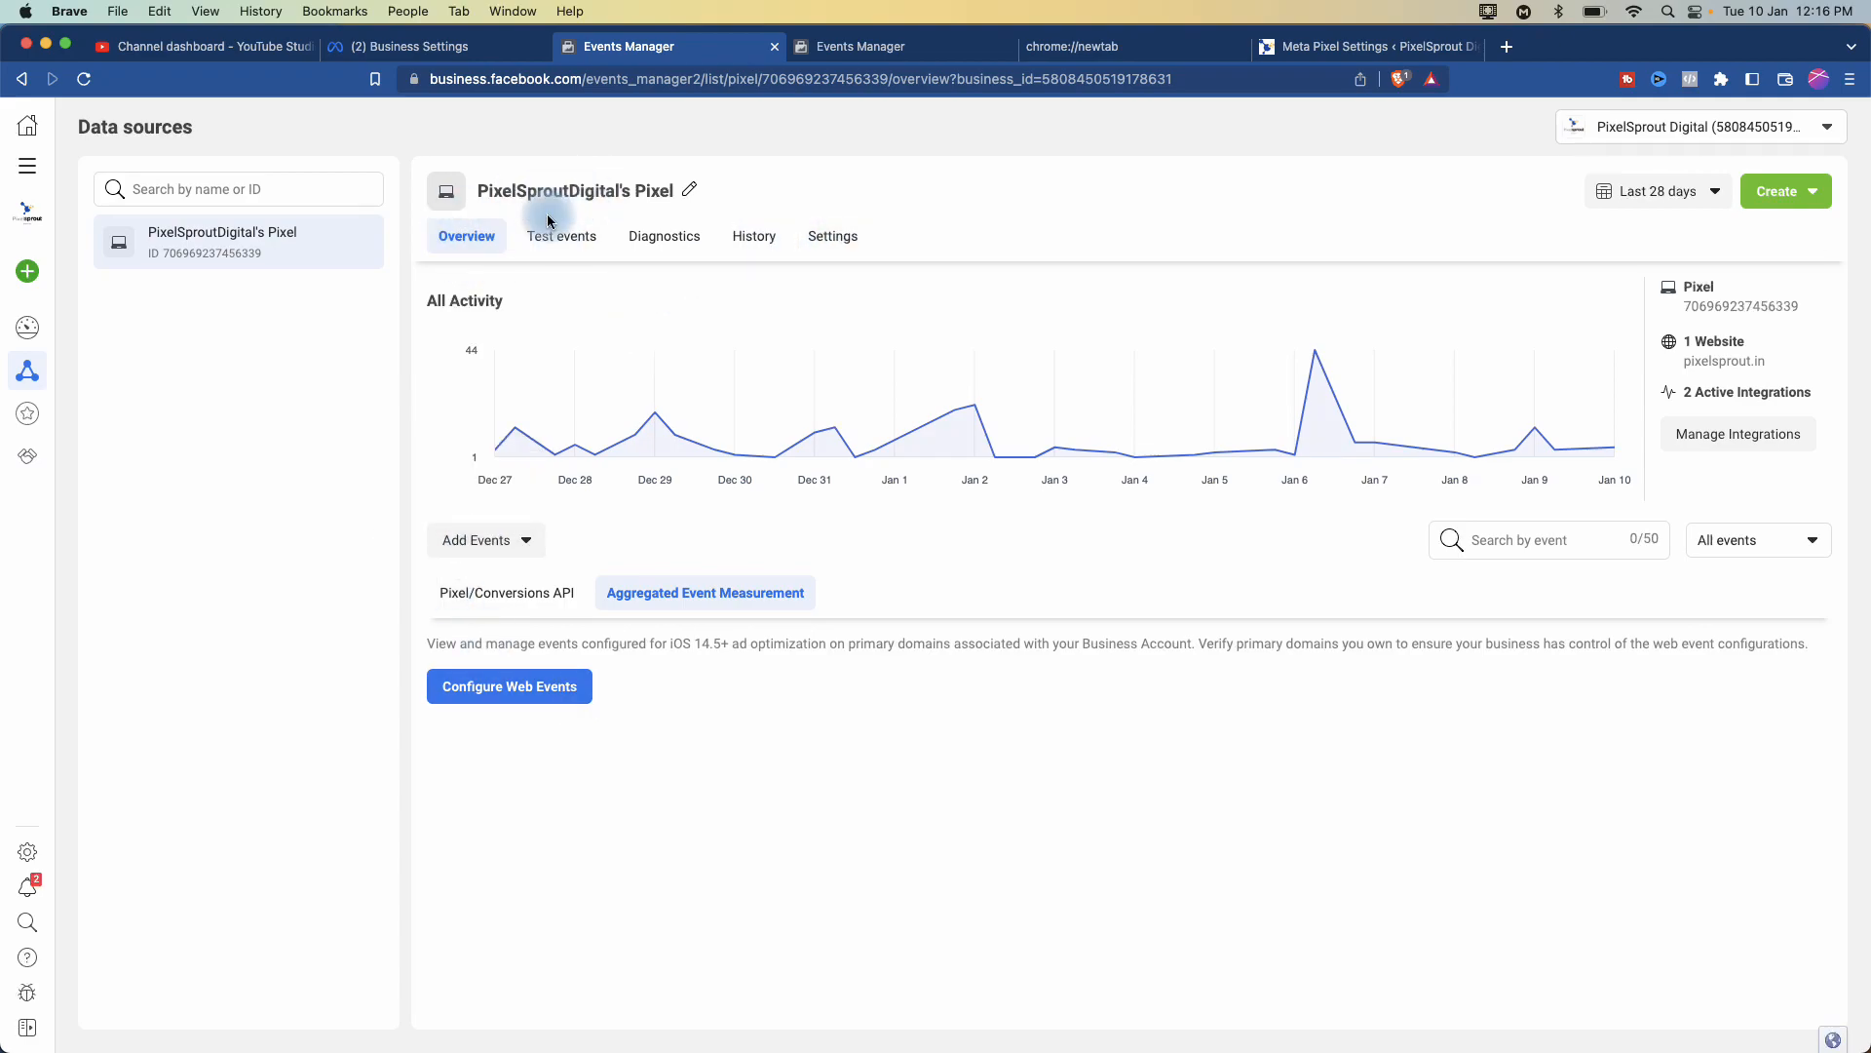
scroll(565, 187, up, 5)
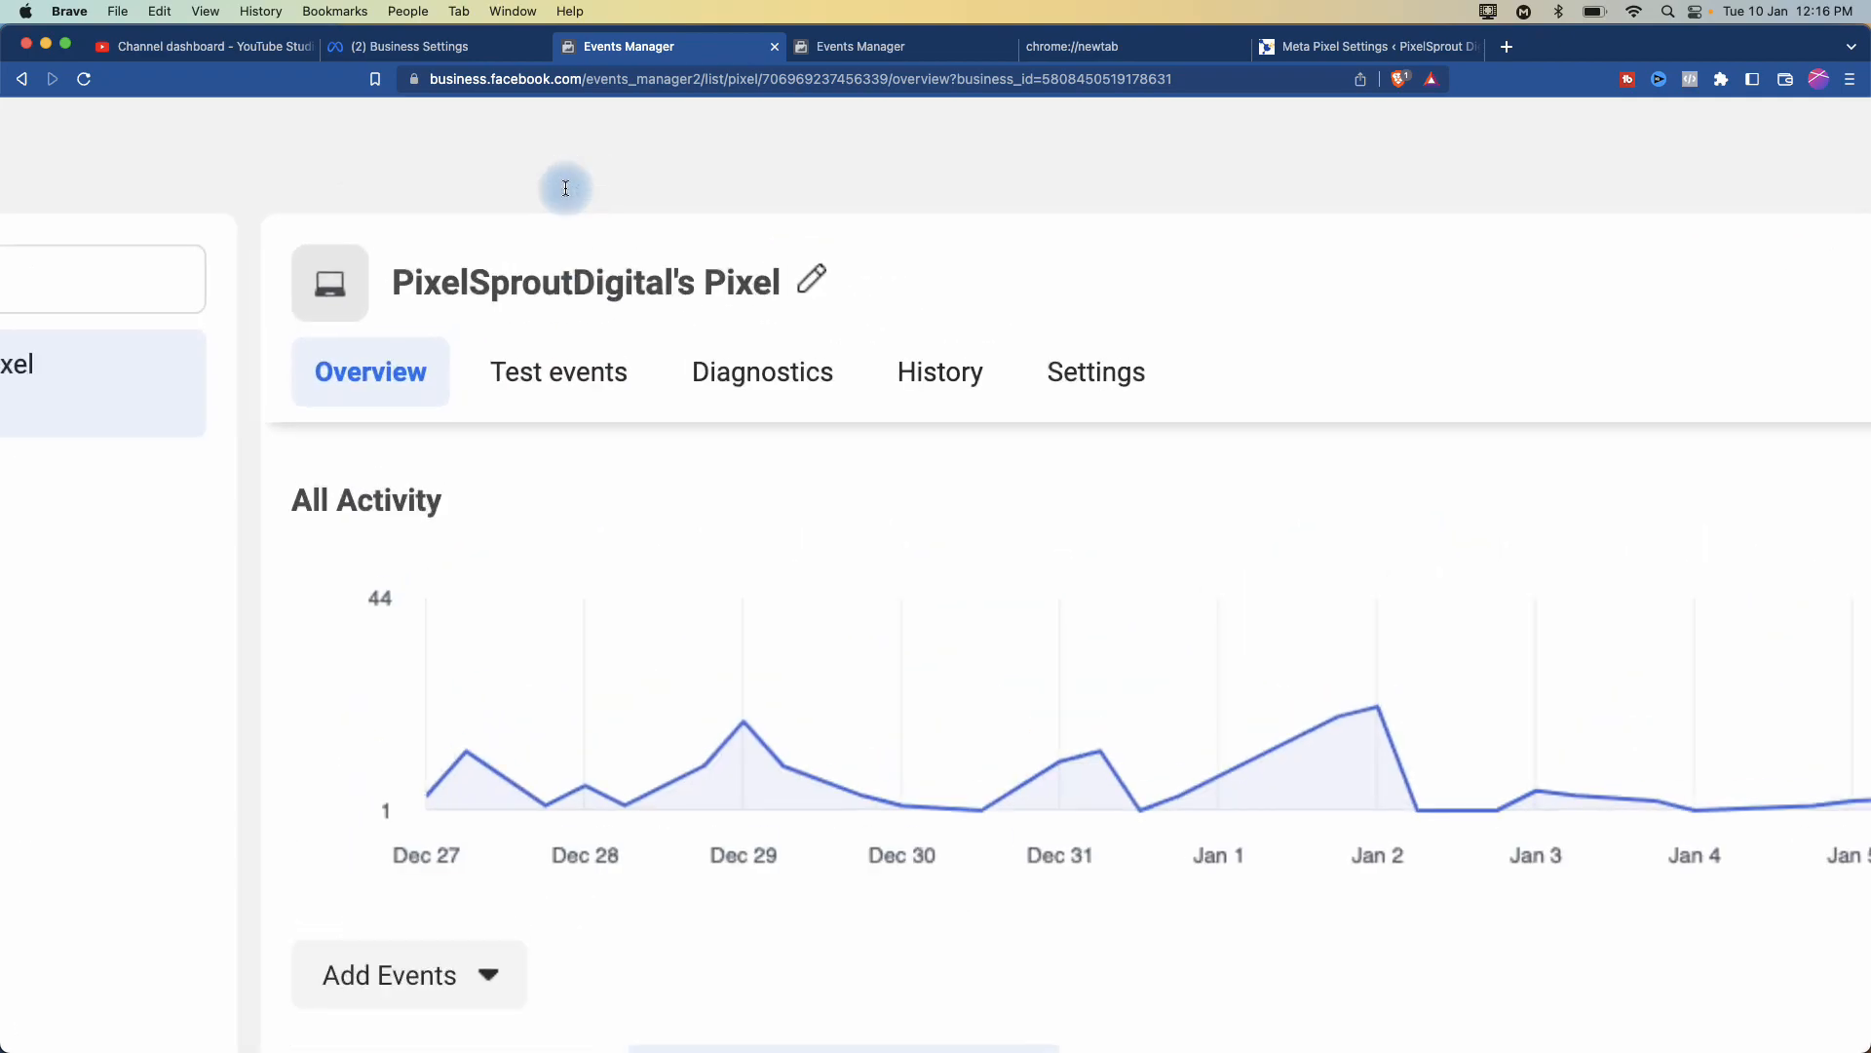
- Check the pixel's Traffic permissions allow list for pixelsprout.in and subdomains, zooming out to see it
click(1098, 385)
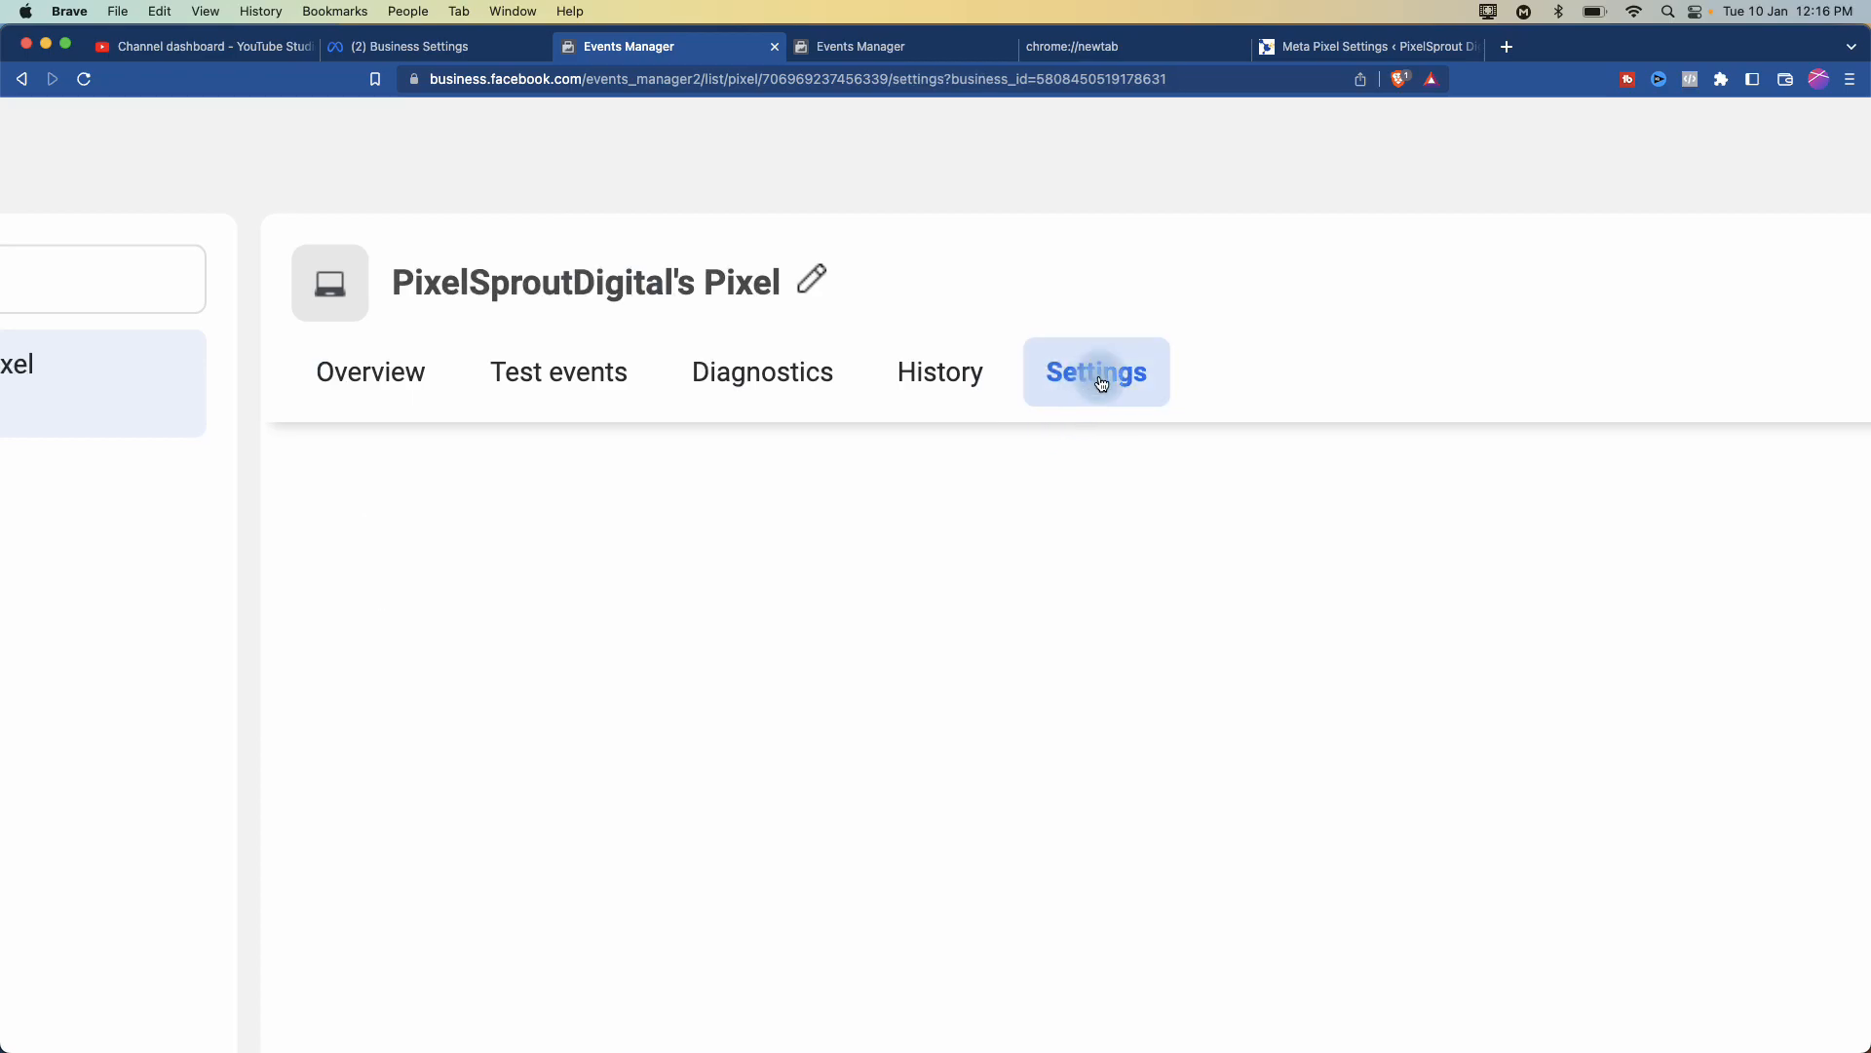
scroll(1101, 399, down, 10)
scroll(1102, 406, down, 10)
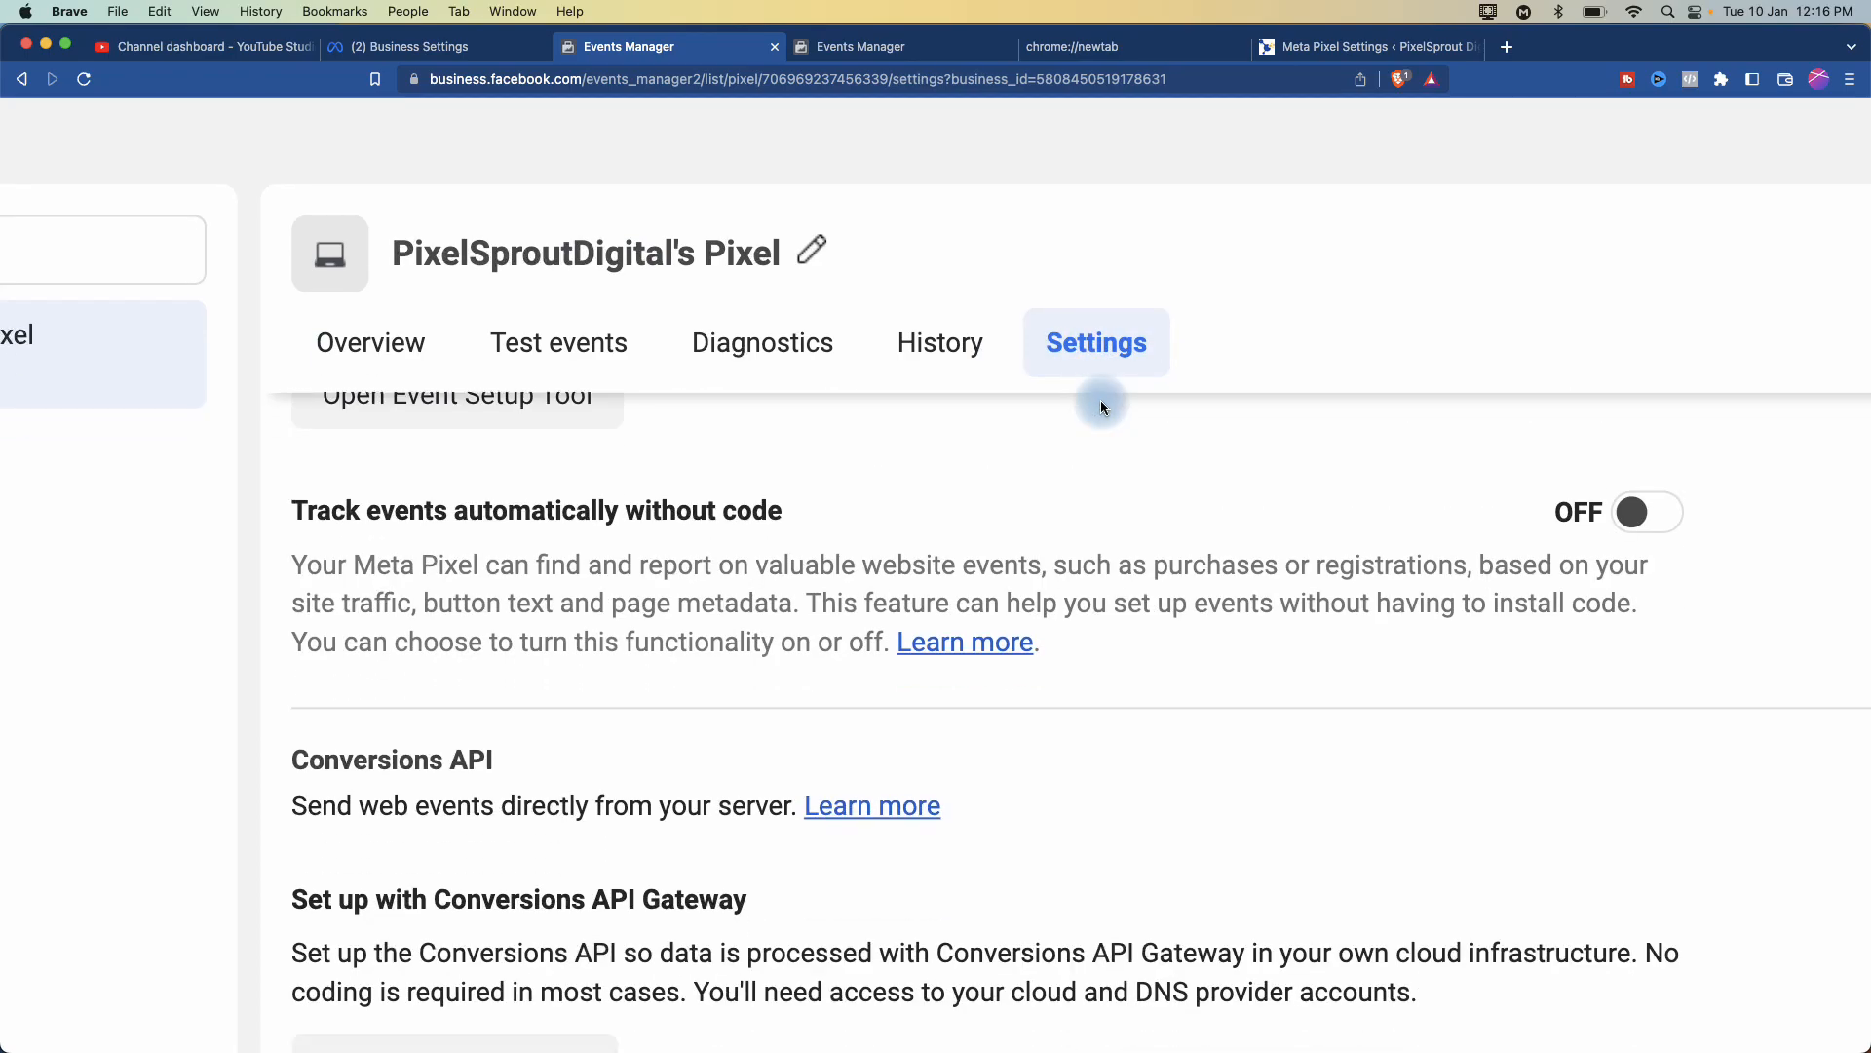
scroll(1103, 407, down, 3)
scroll(1101, 403, down, 5)
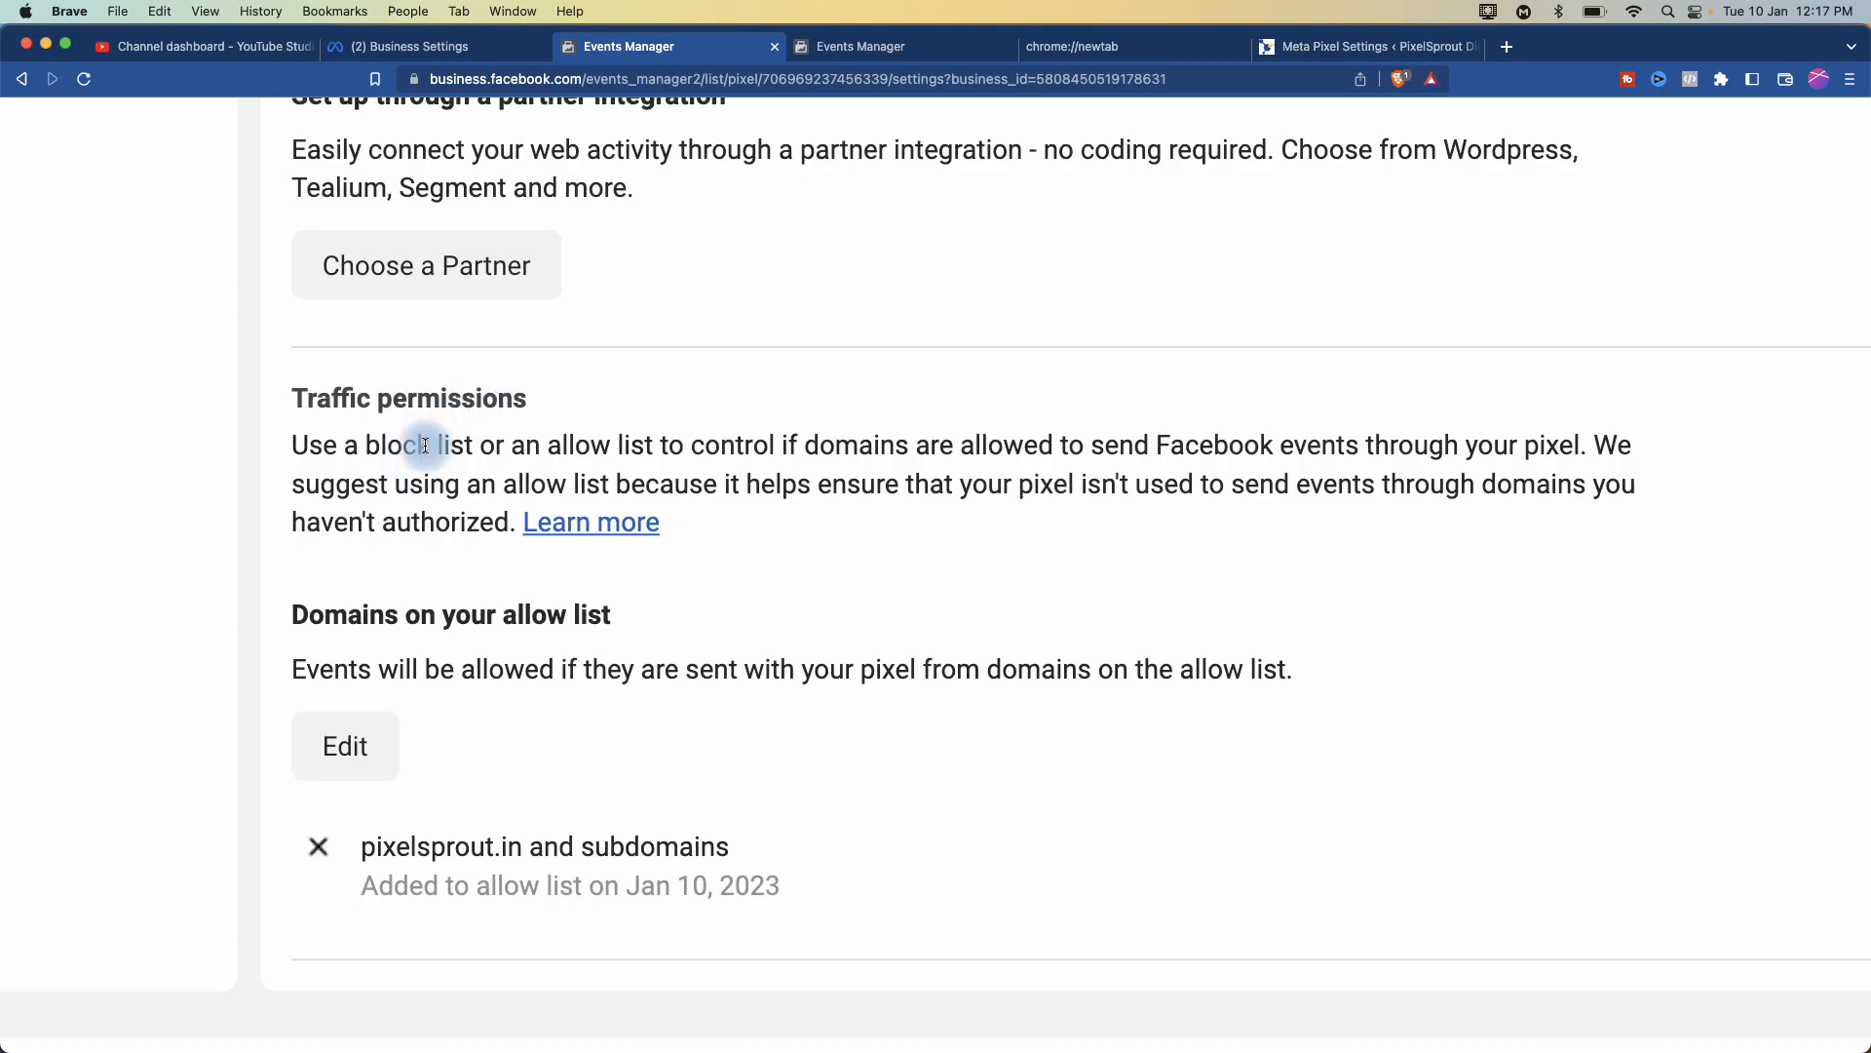
key(super+minus)
key(super+minus)
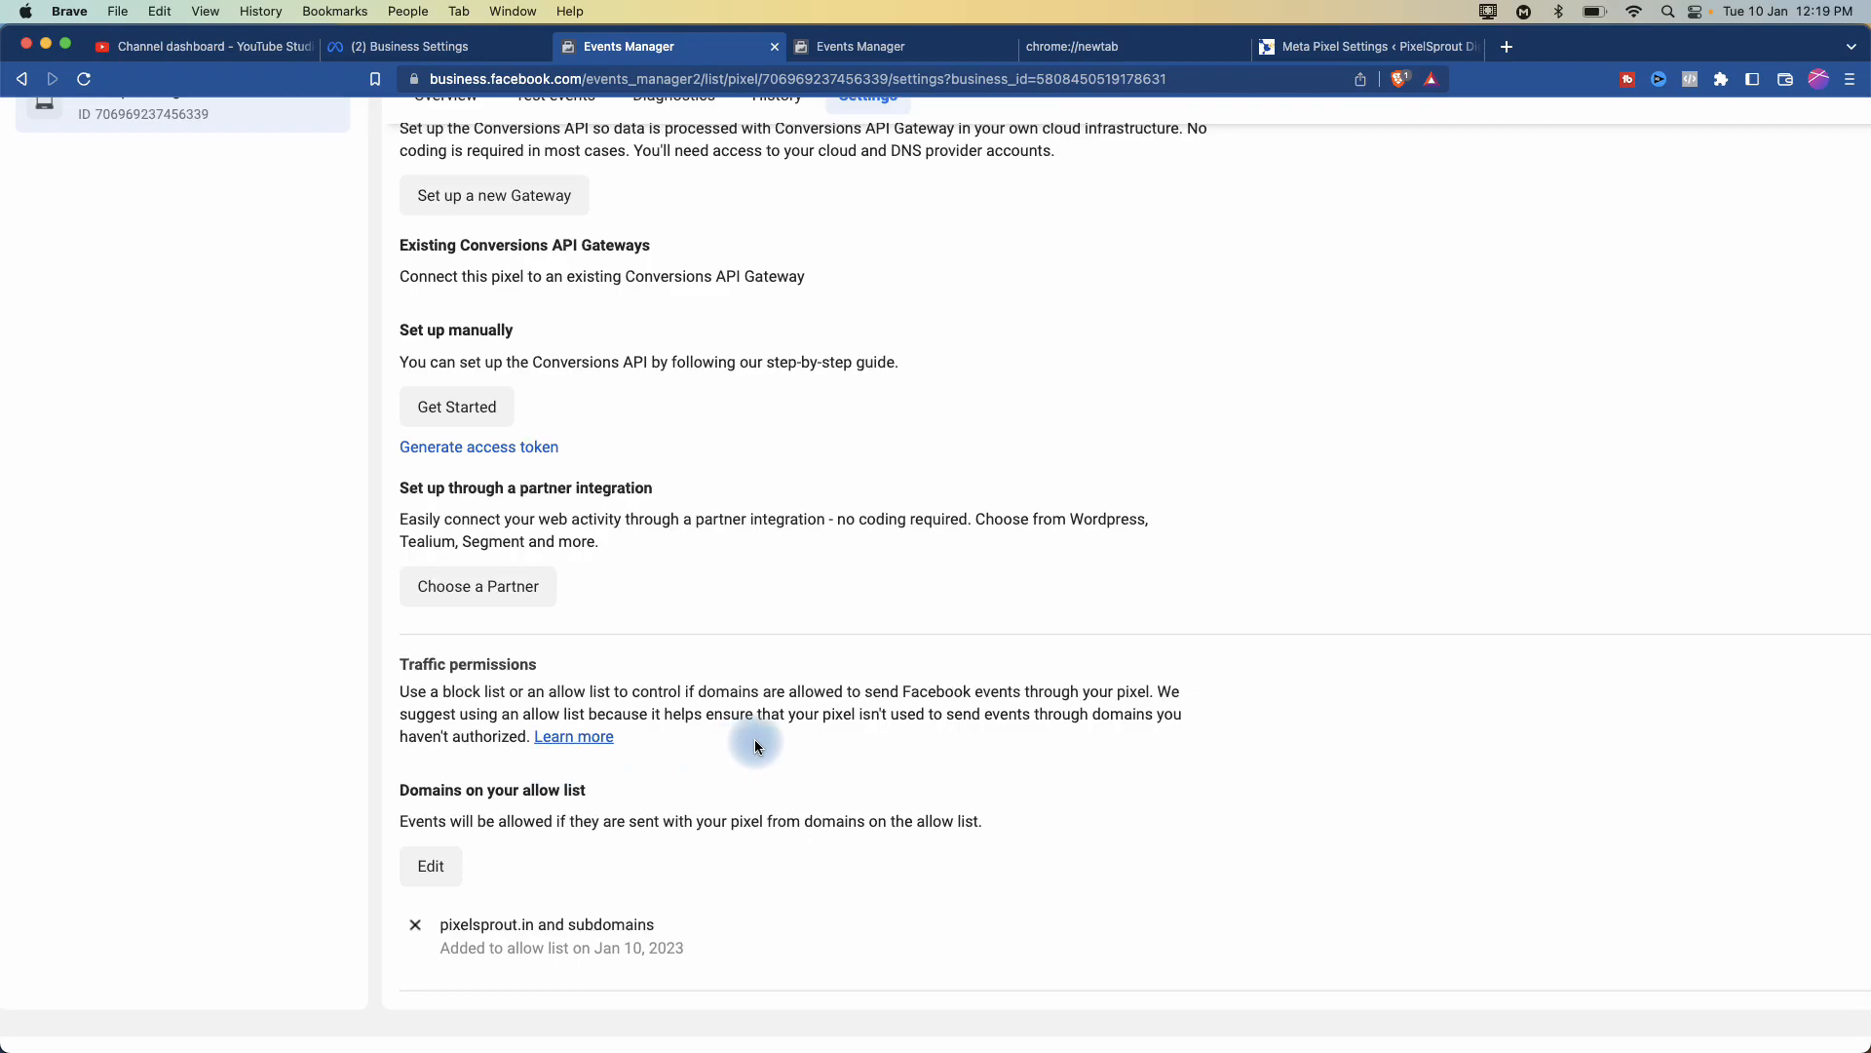
- Review the pixel's Details, sharing with PixelSprout Ad Account, and first-party cookies set to On
scroll(755, 741, up, 10)
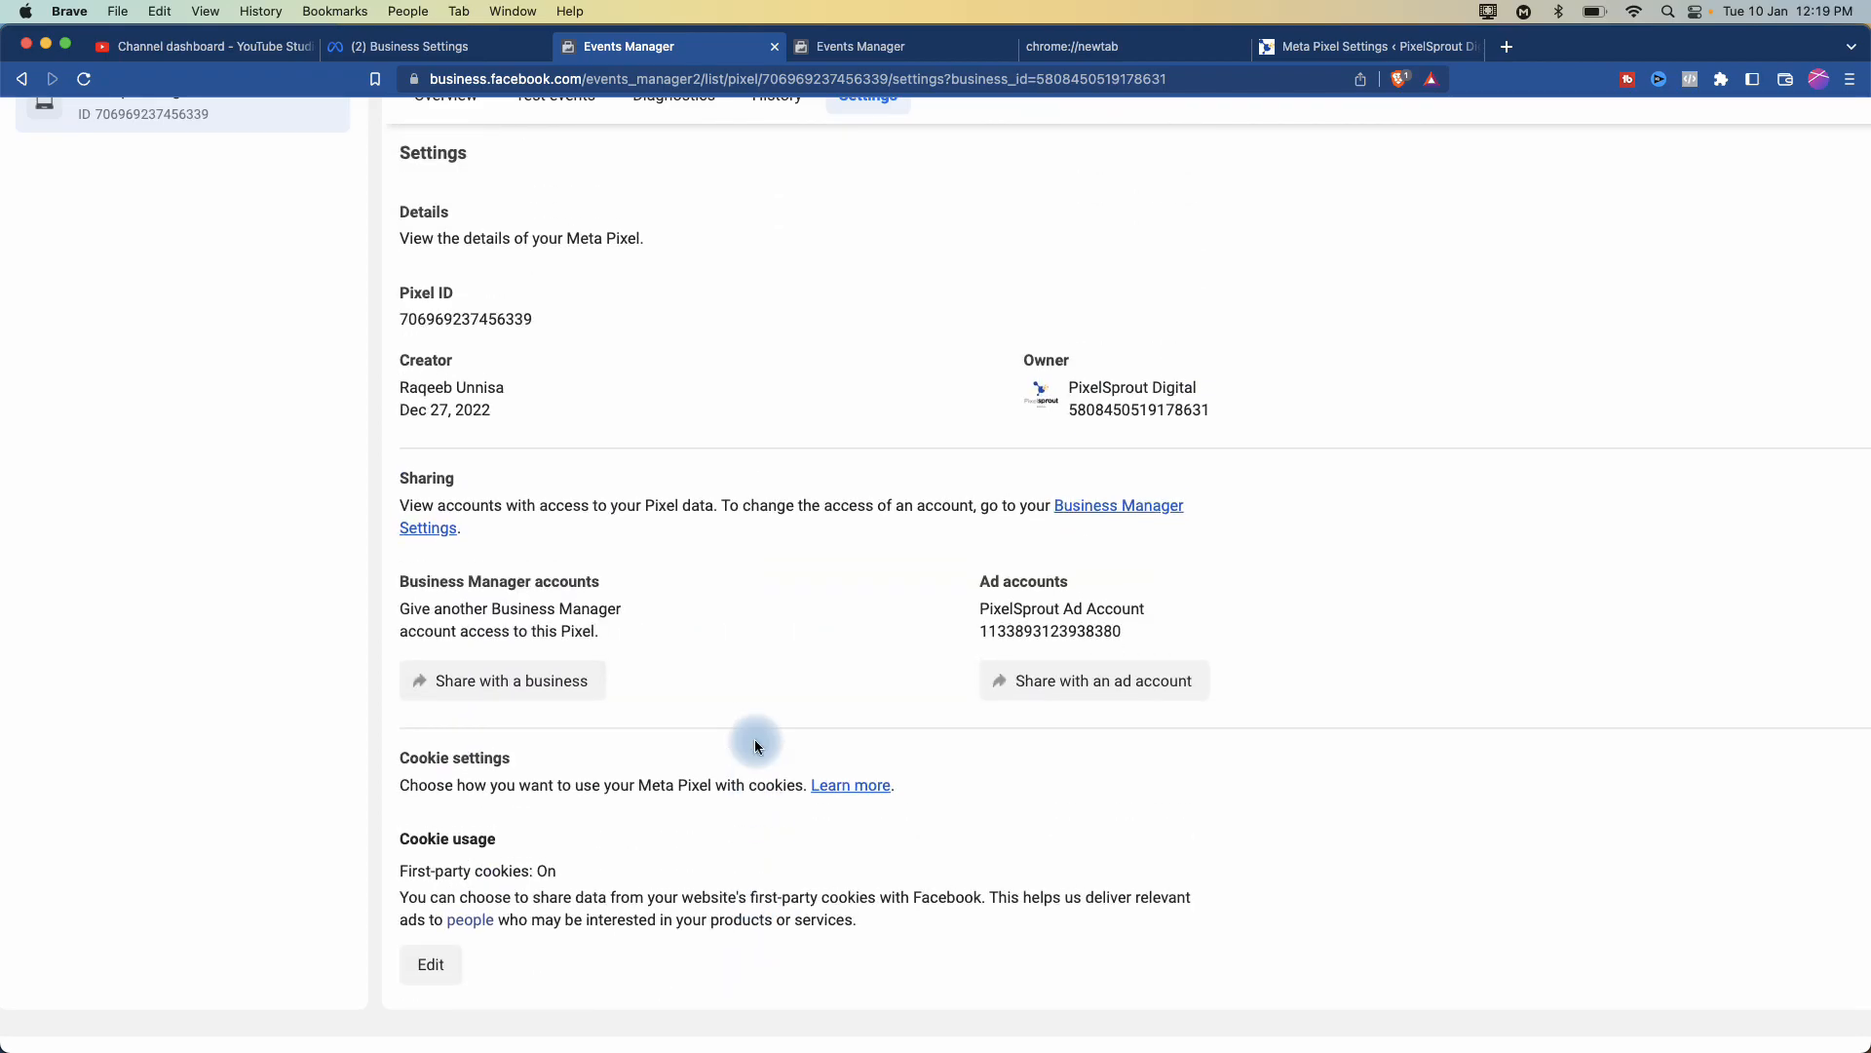
scroll(1012, 381, up, 1)
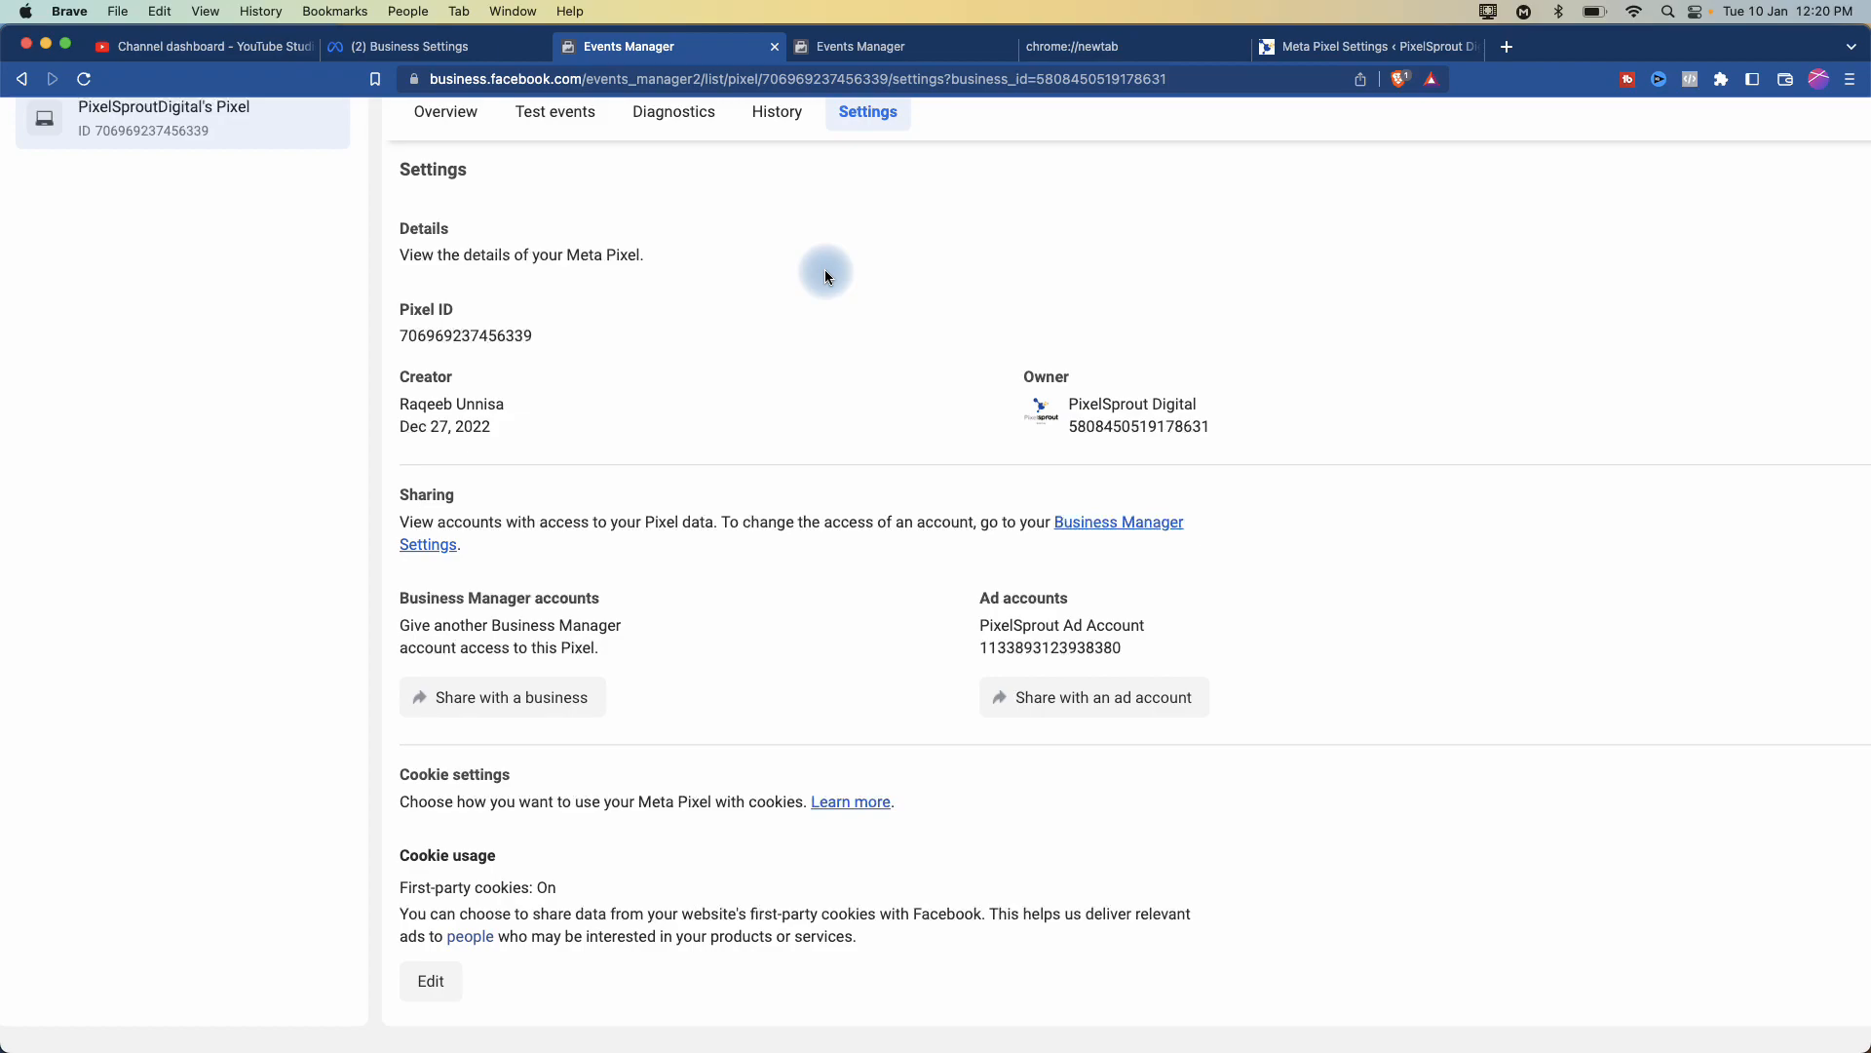
scroll(825, 272, down, 3)
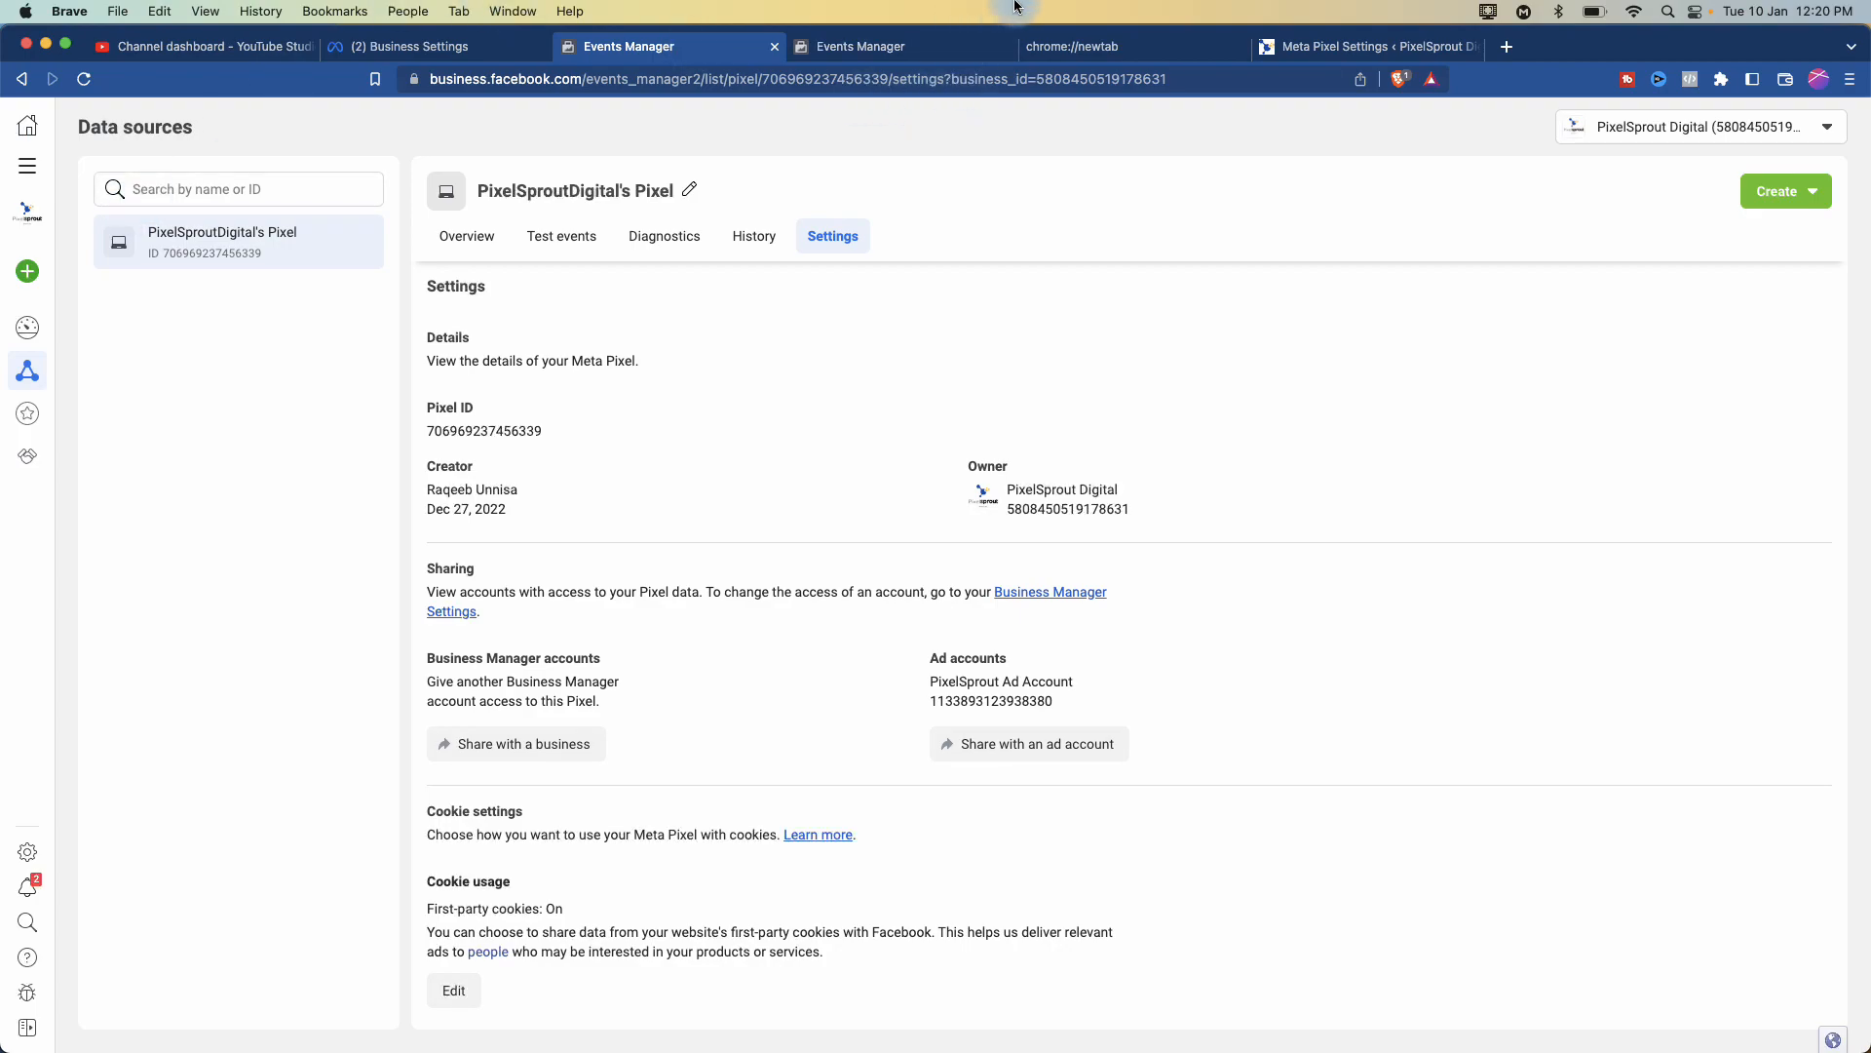
- Review the ad account's Billing activity and Payment settings, cancelling Add payment method, then return to Business Settings
click(27, 166)
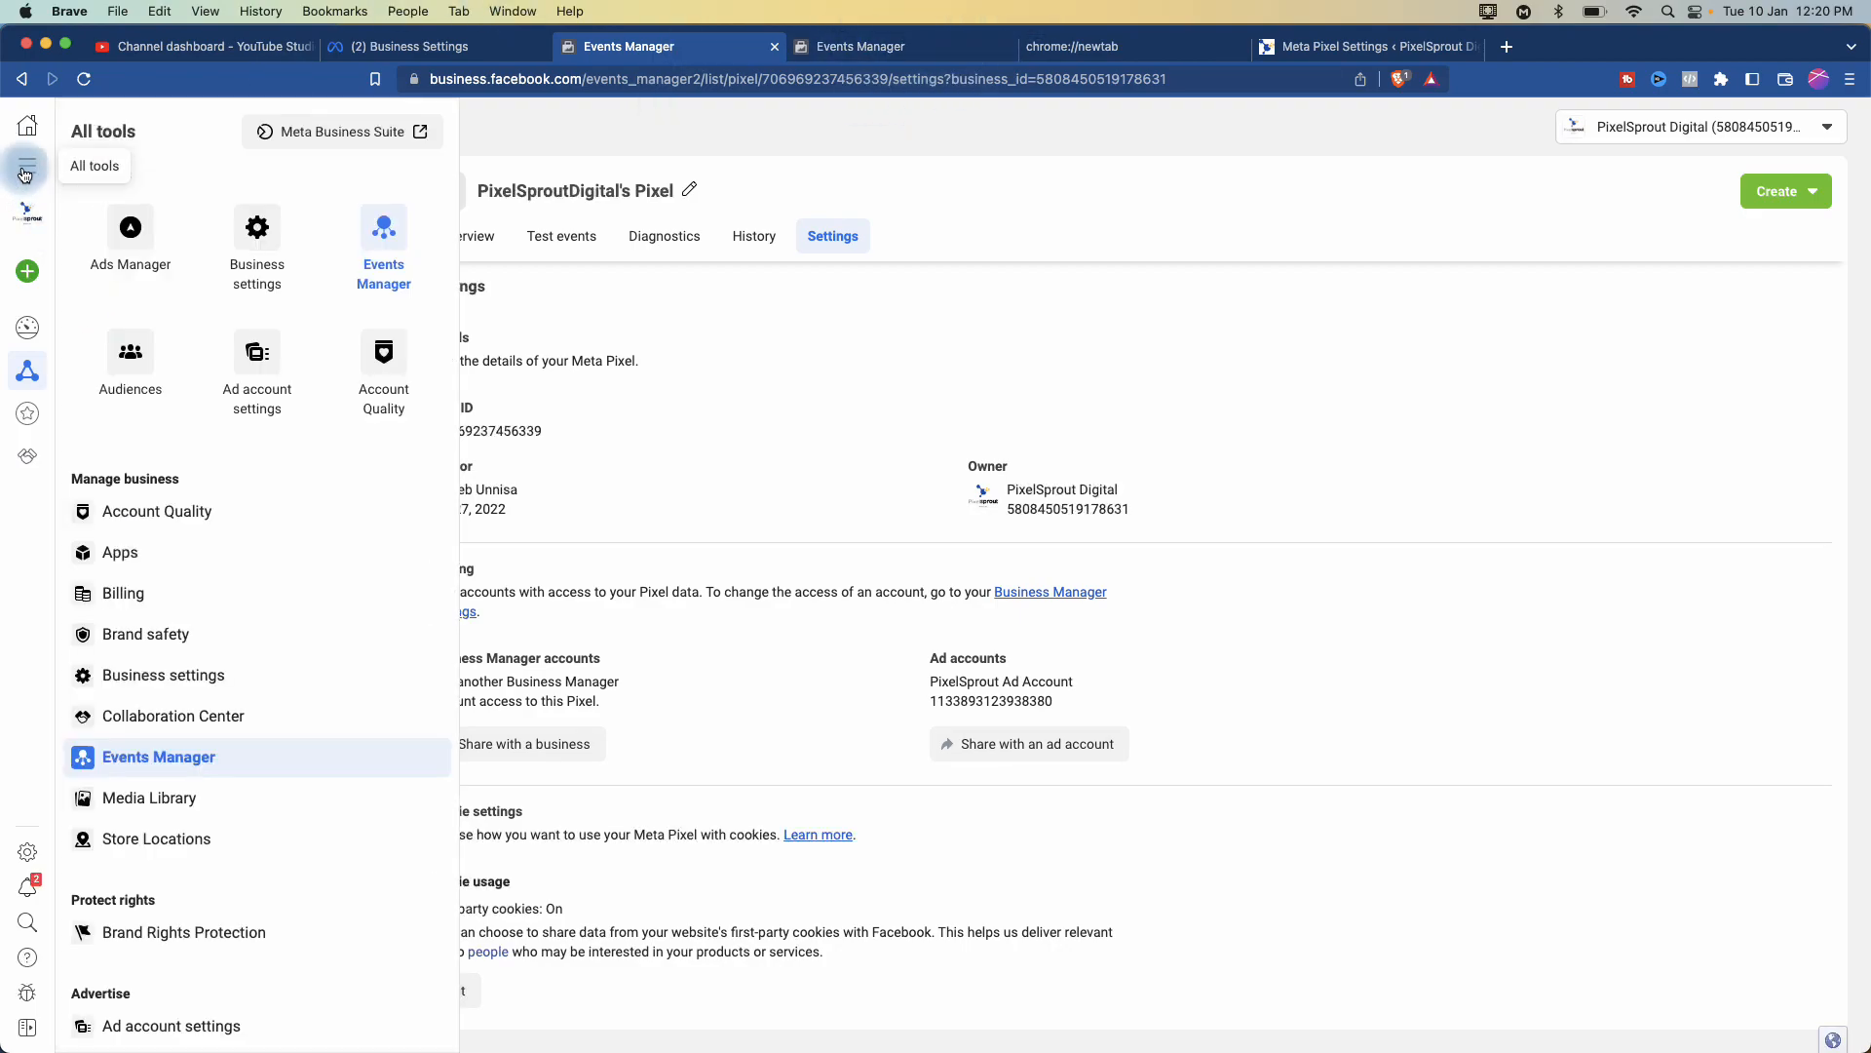
click(157, 594)
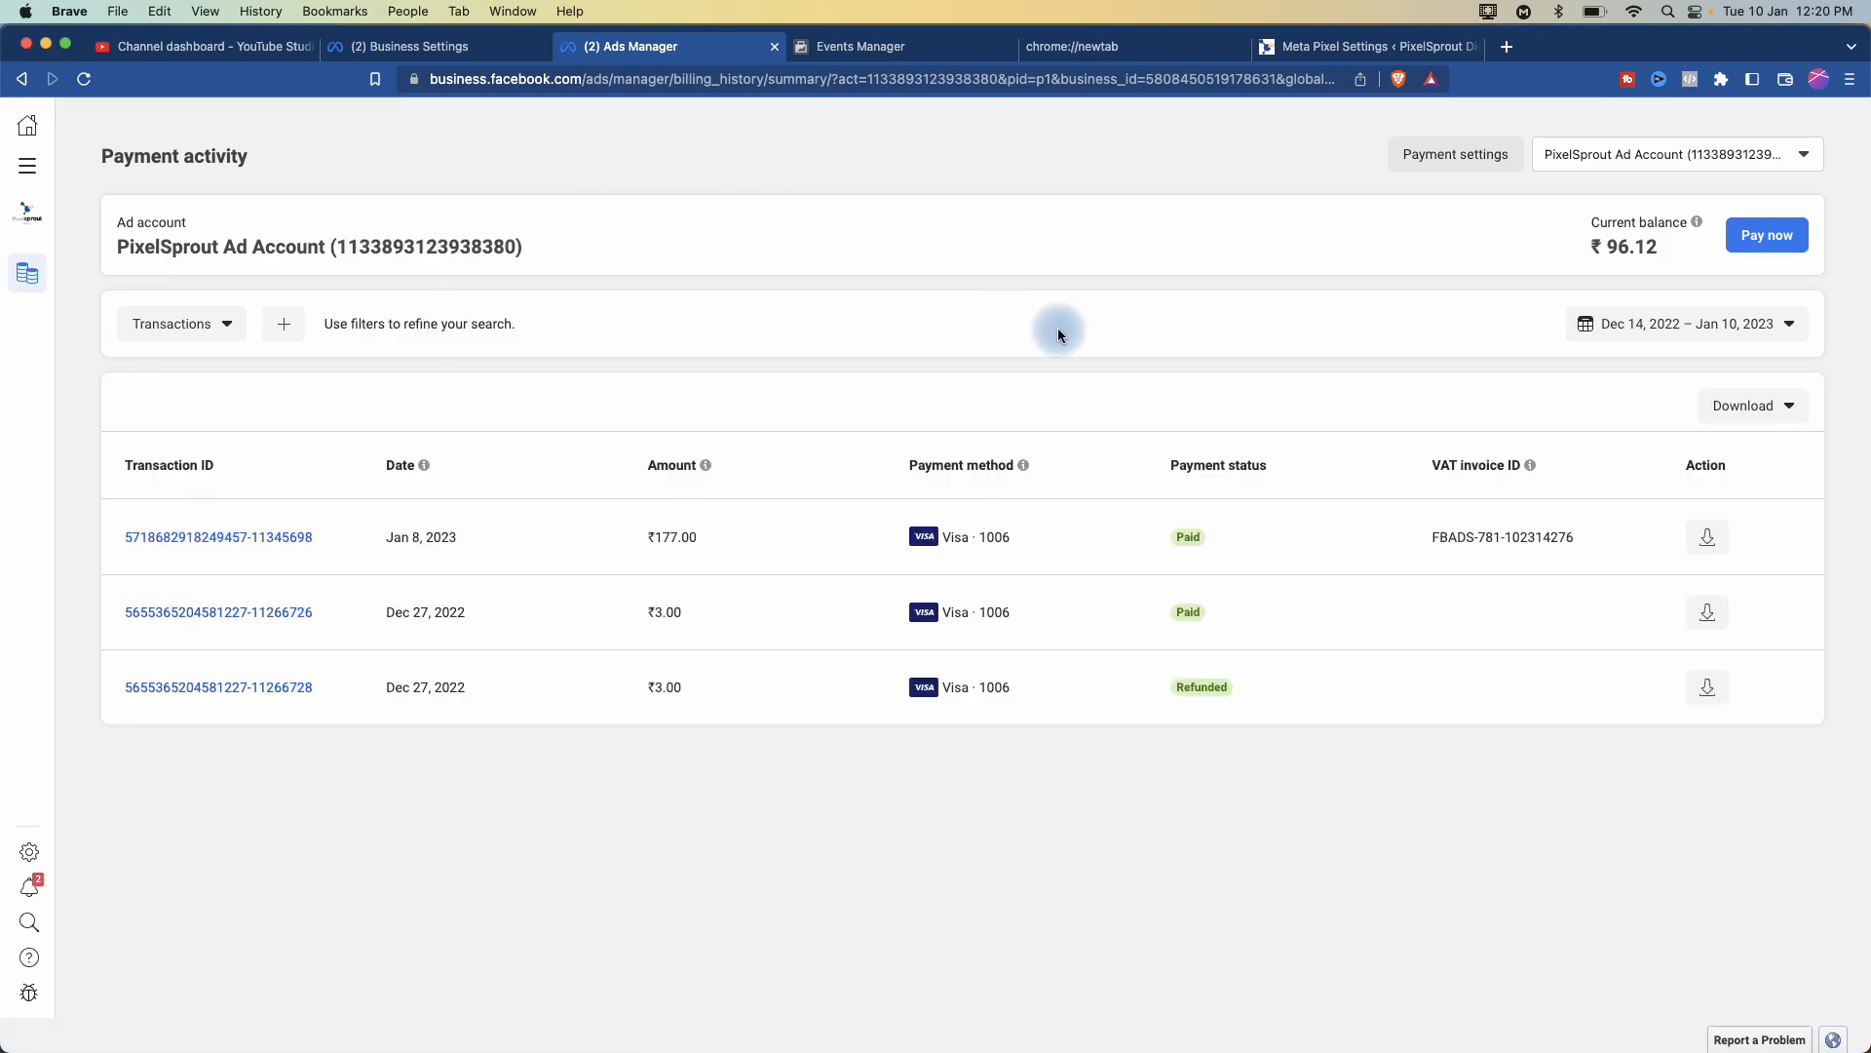
click(1443, 156)
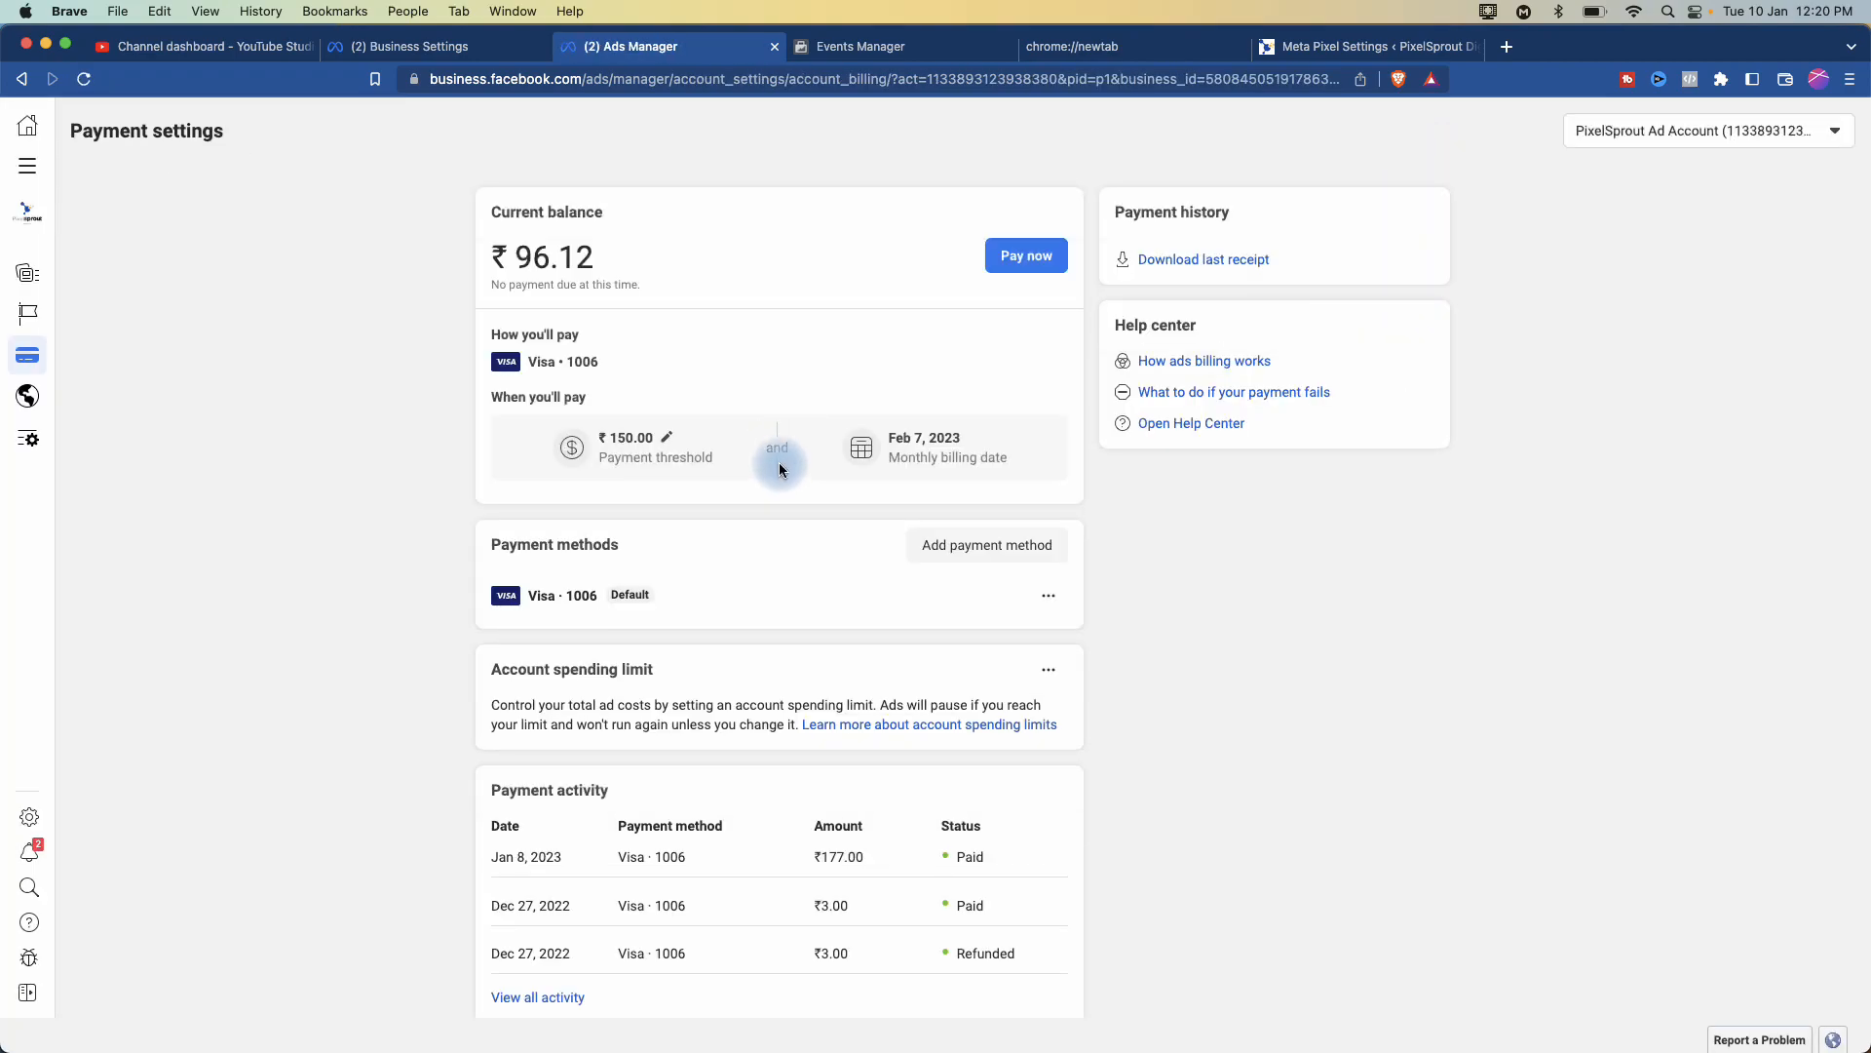
click(967, 544)
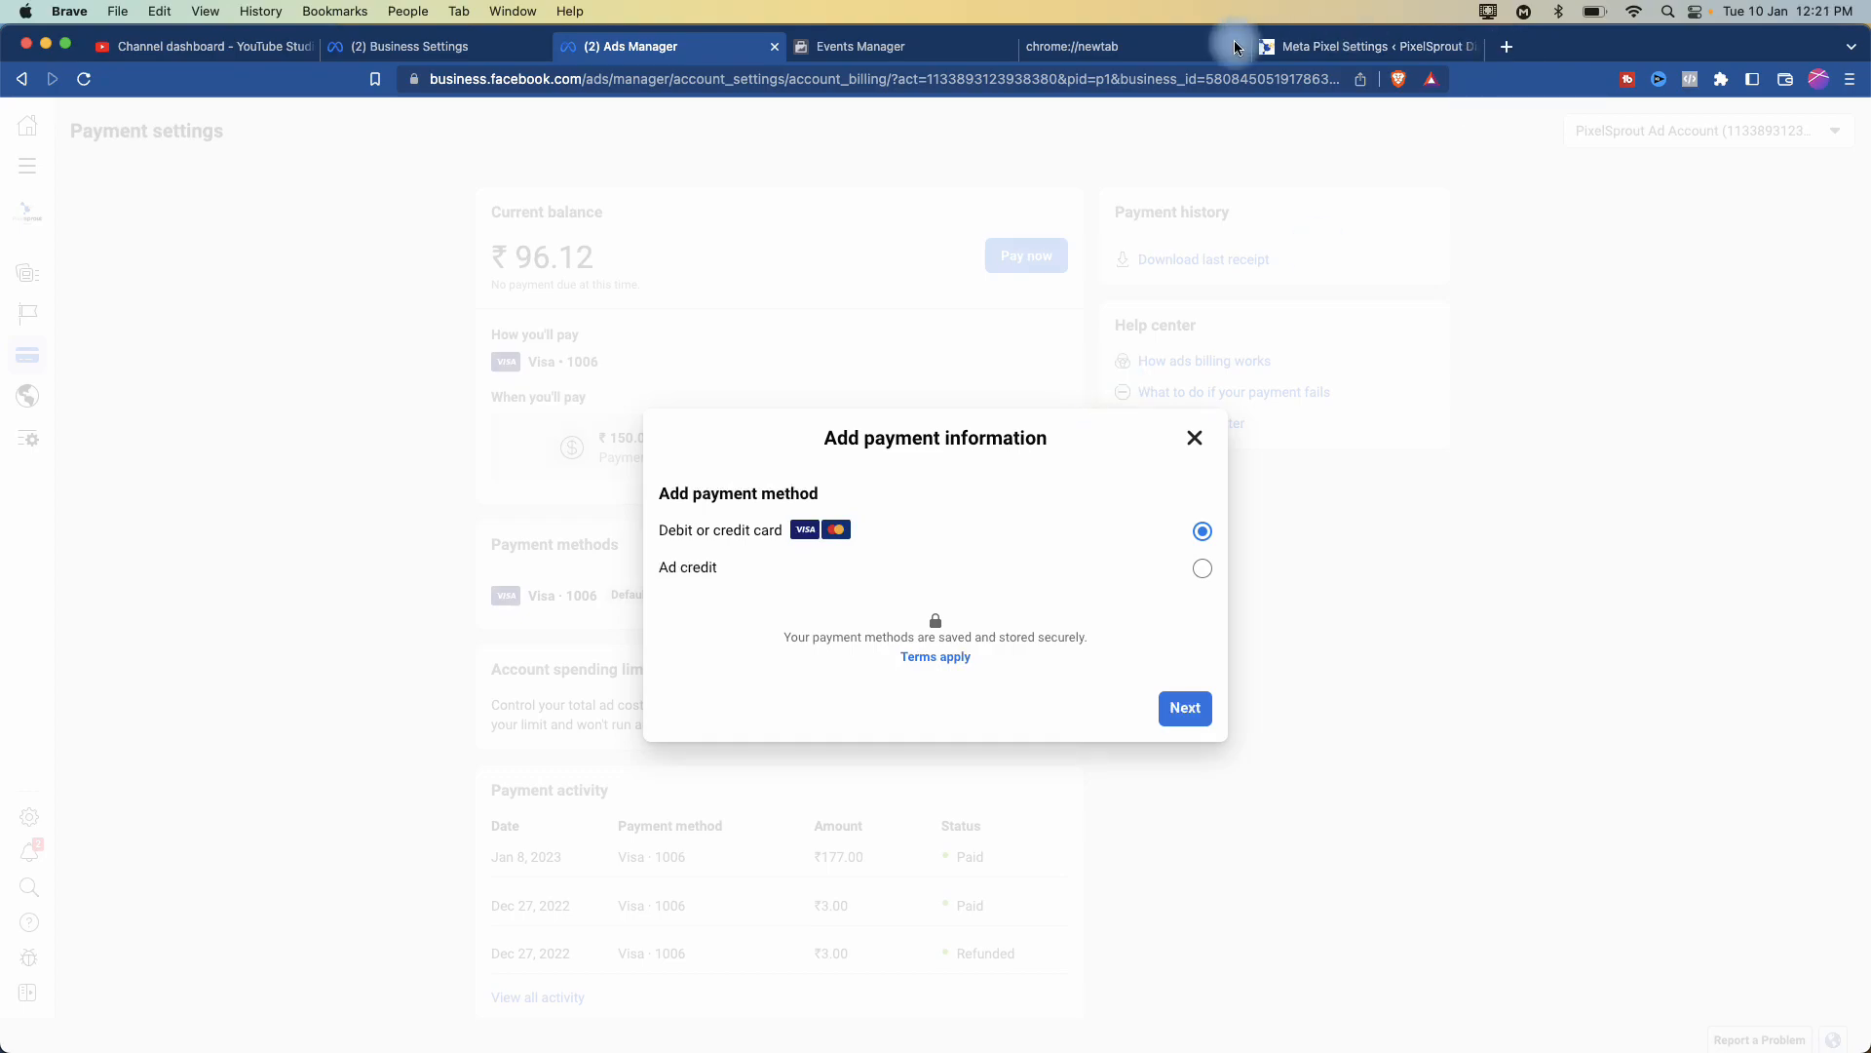
click(1193, 439)
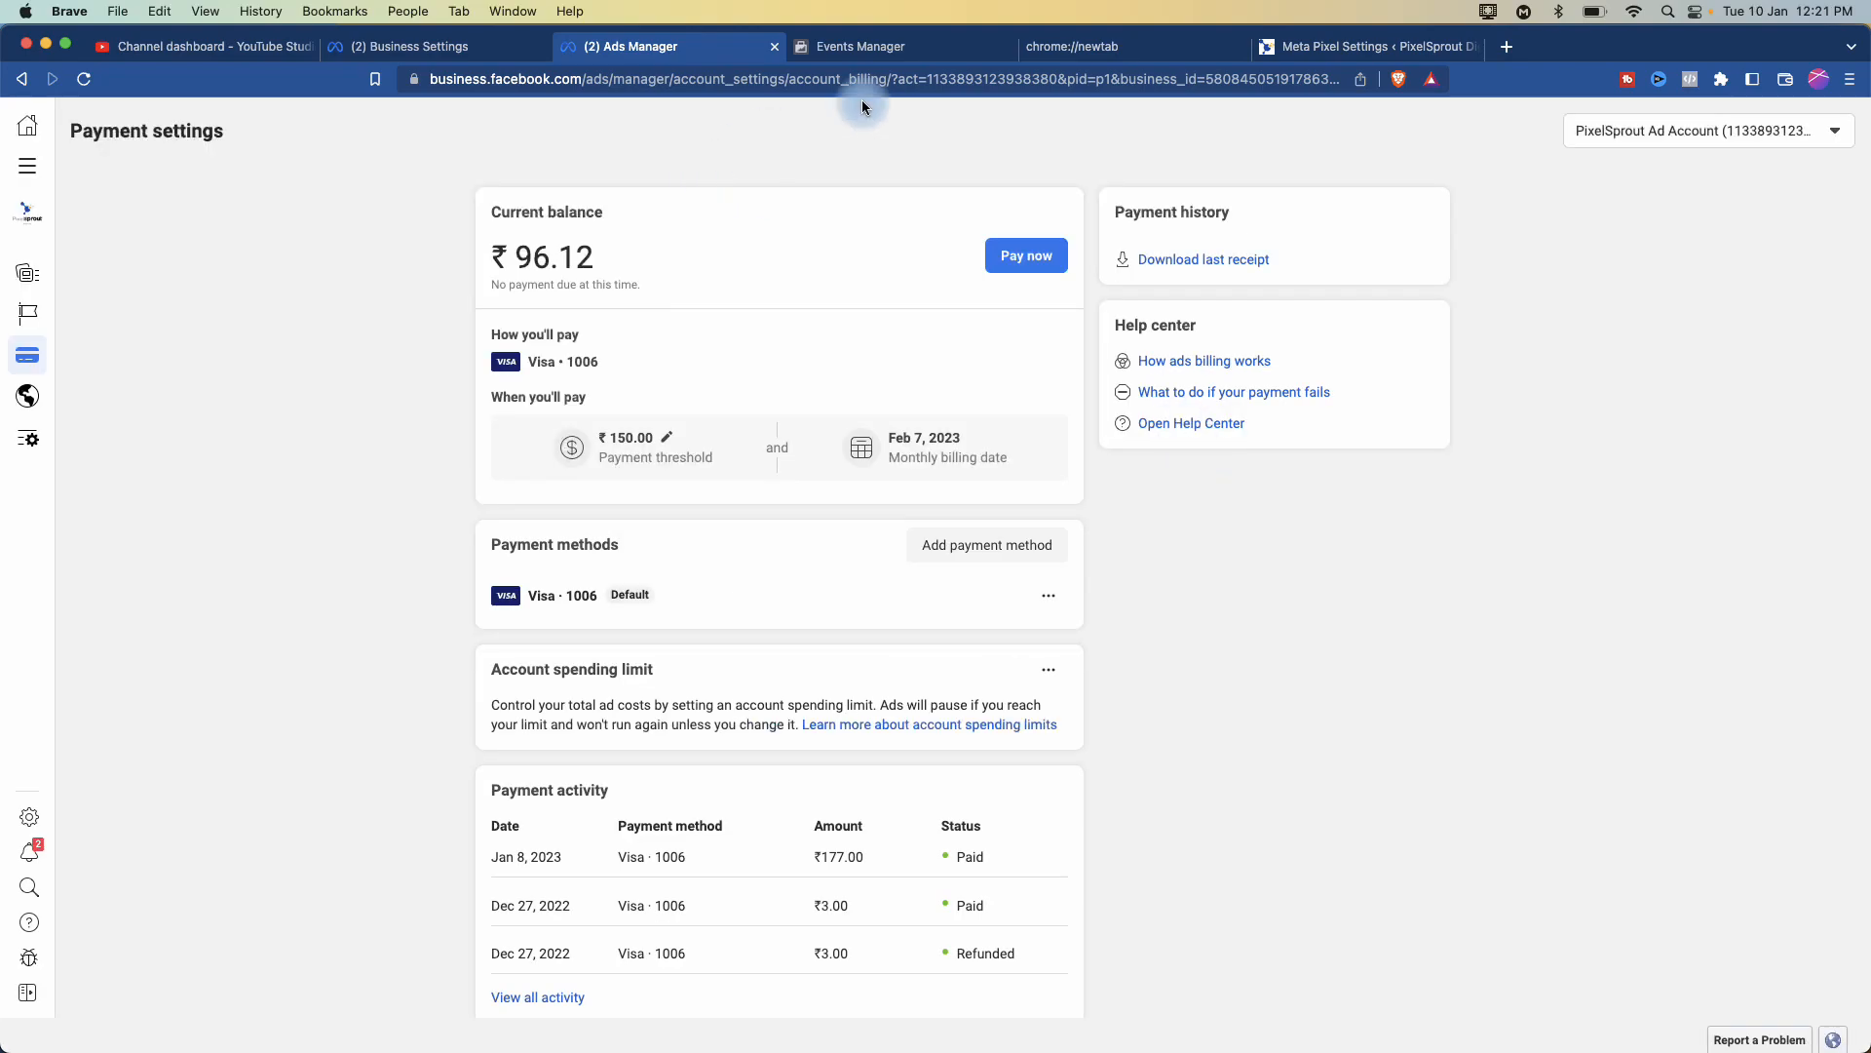
click(398, 47)
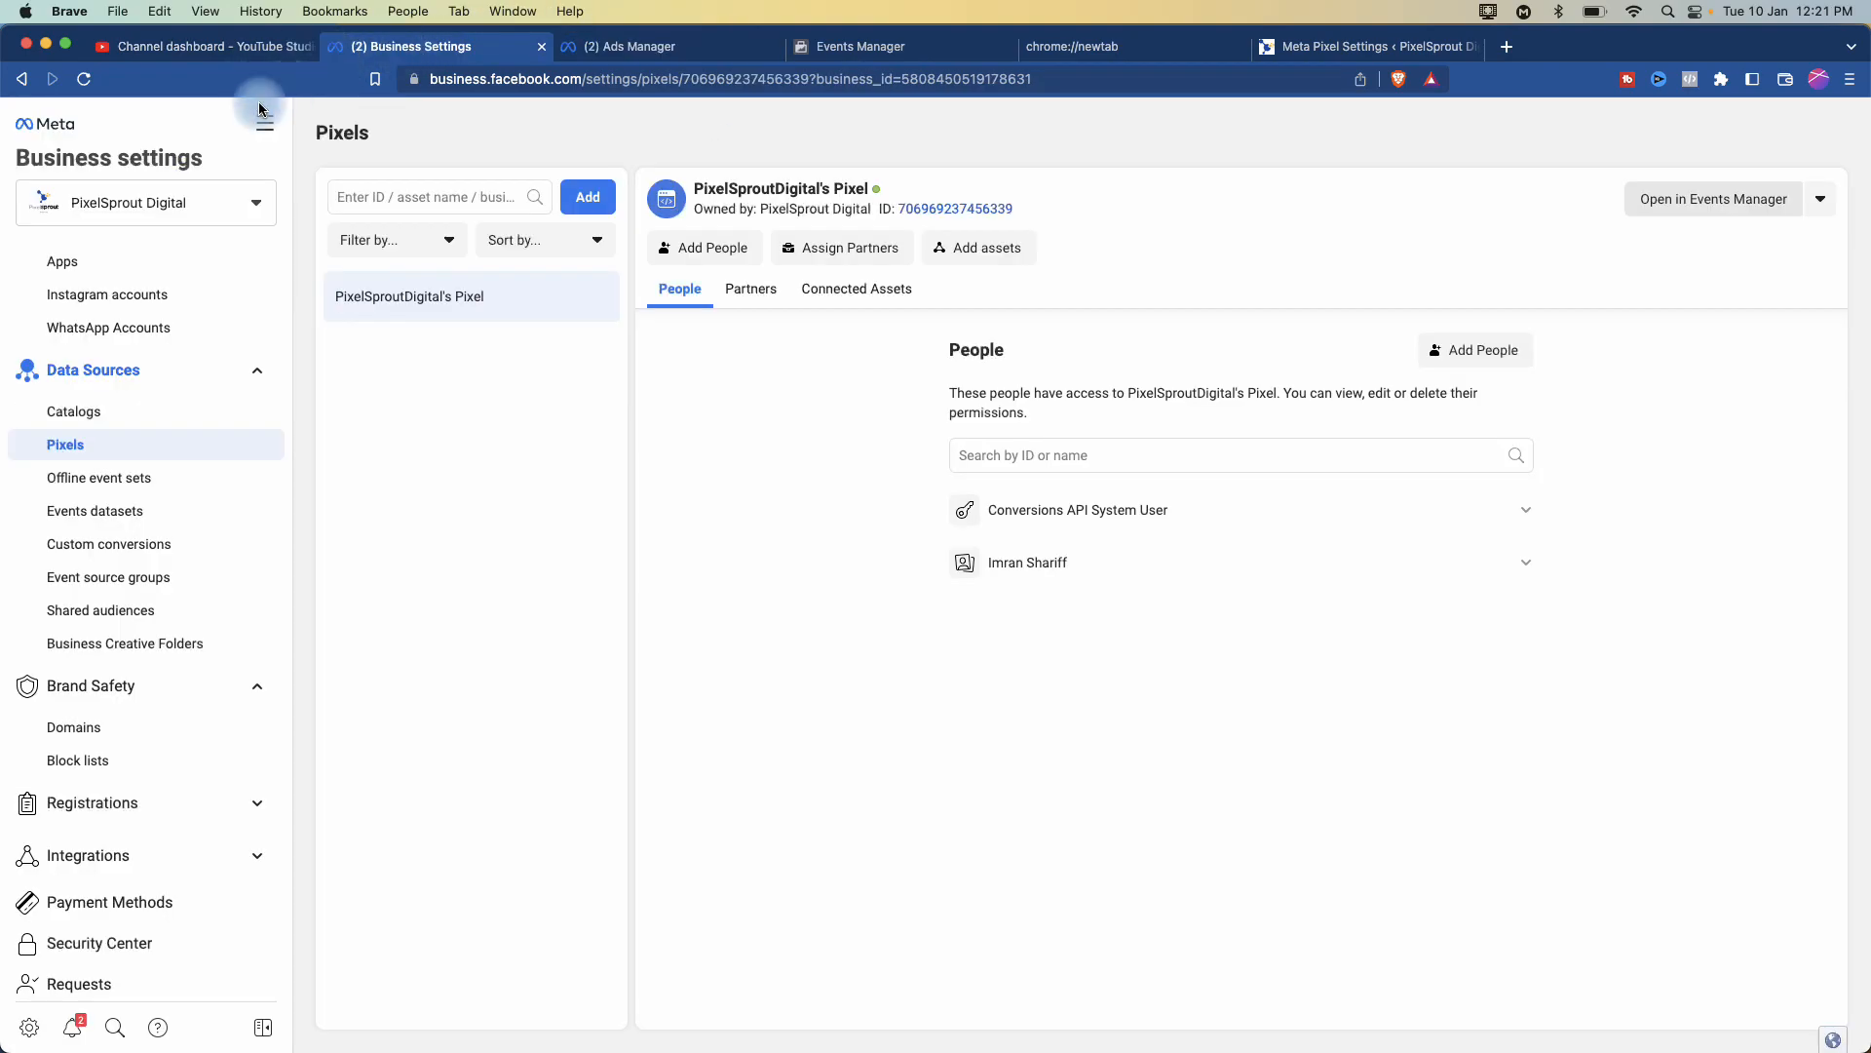
- Read through Business info: company details, verification status and the ad account creation limit of 3
scroll(125, 663, down, 3)
click(127, 954)
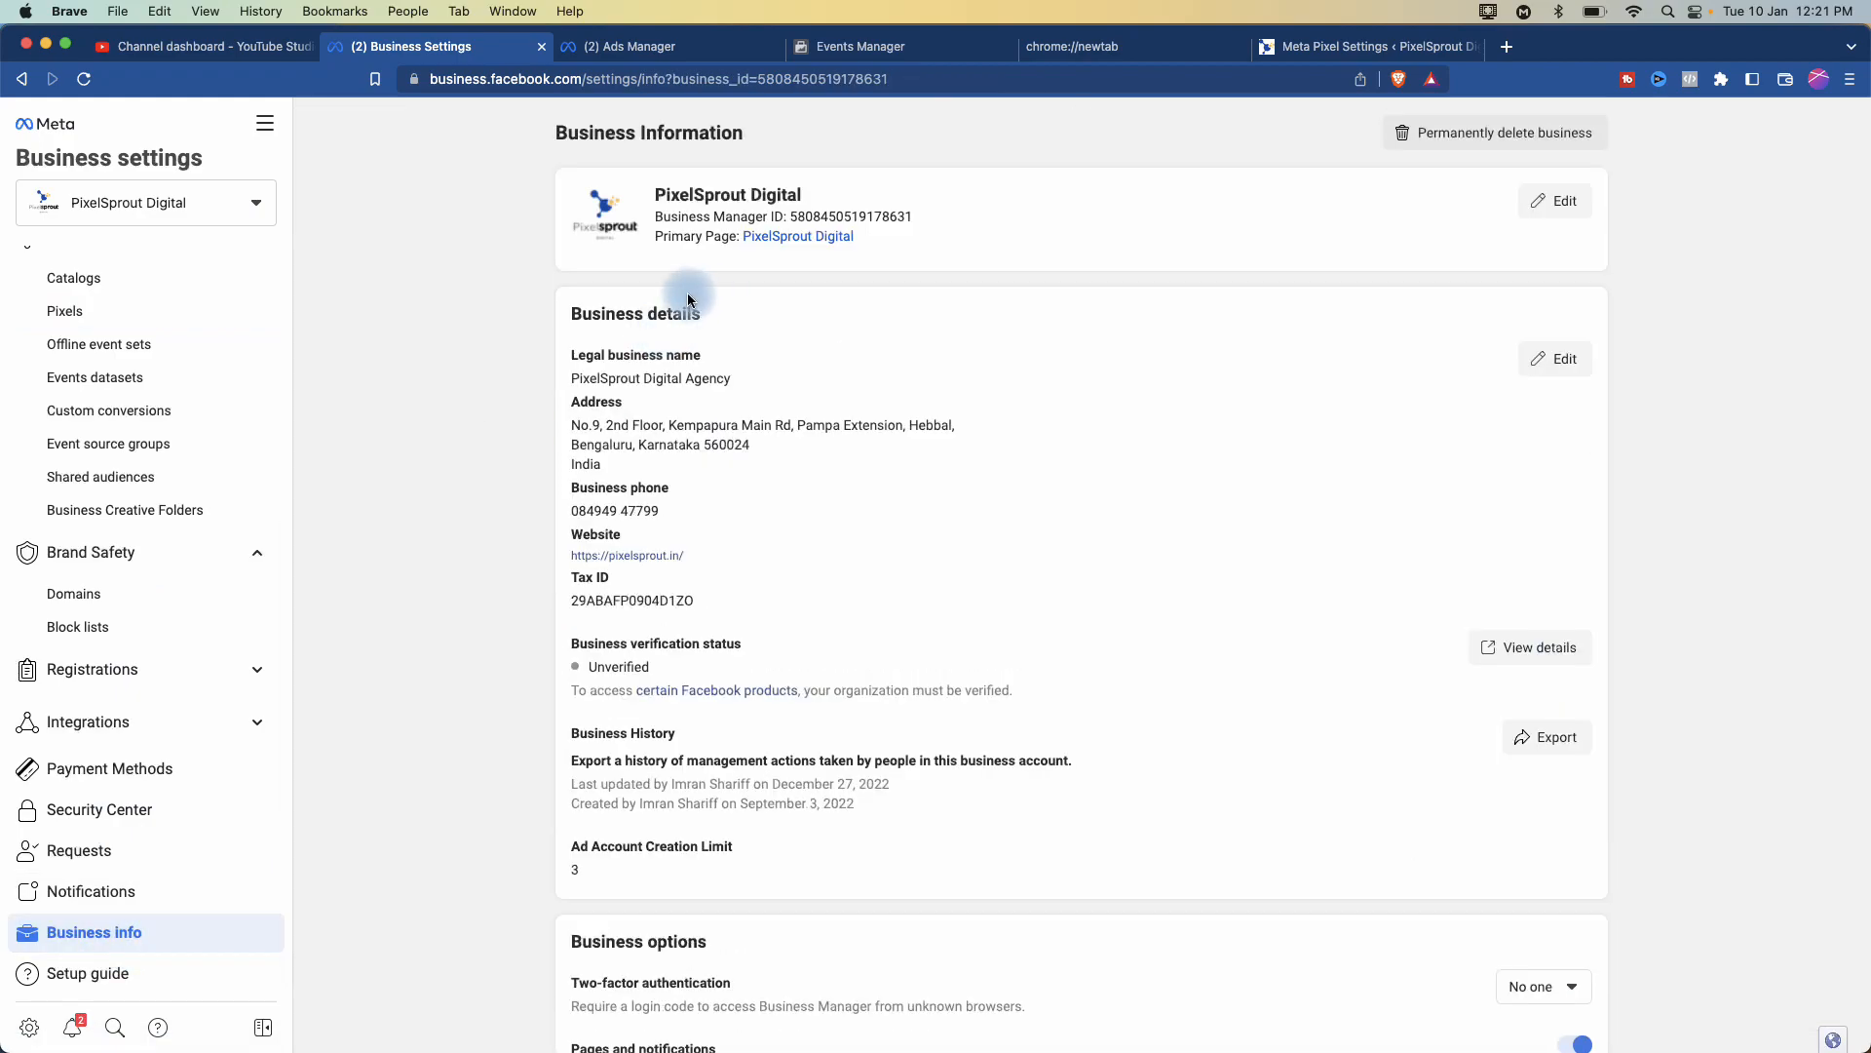
scroll(669, 331, up, 5)
scroll(667, 335, down, 5)
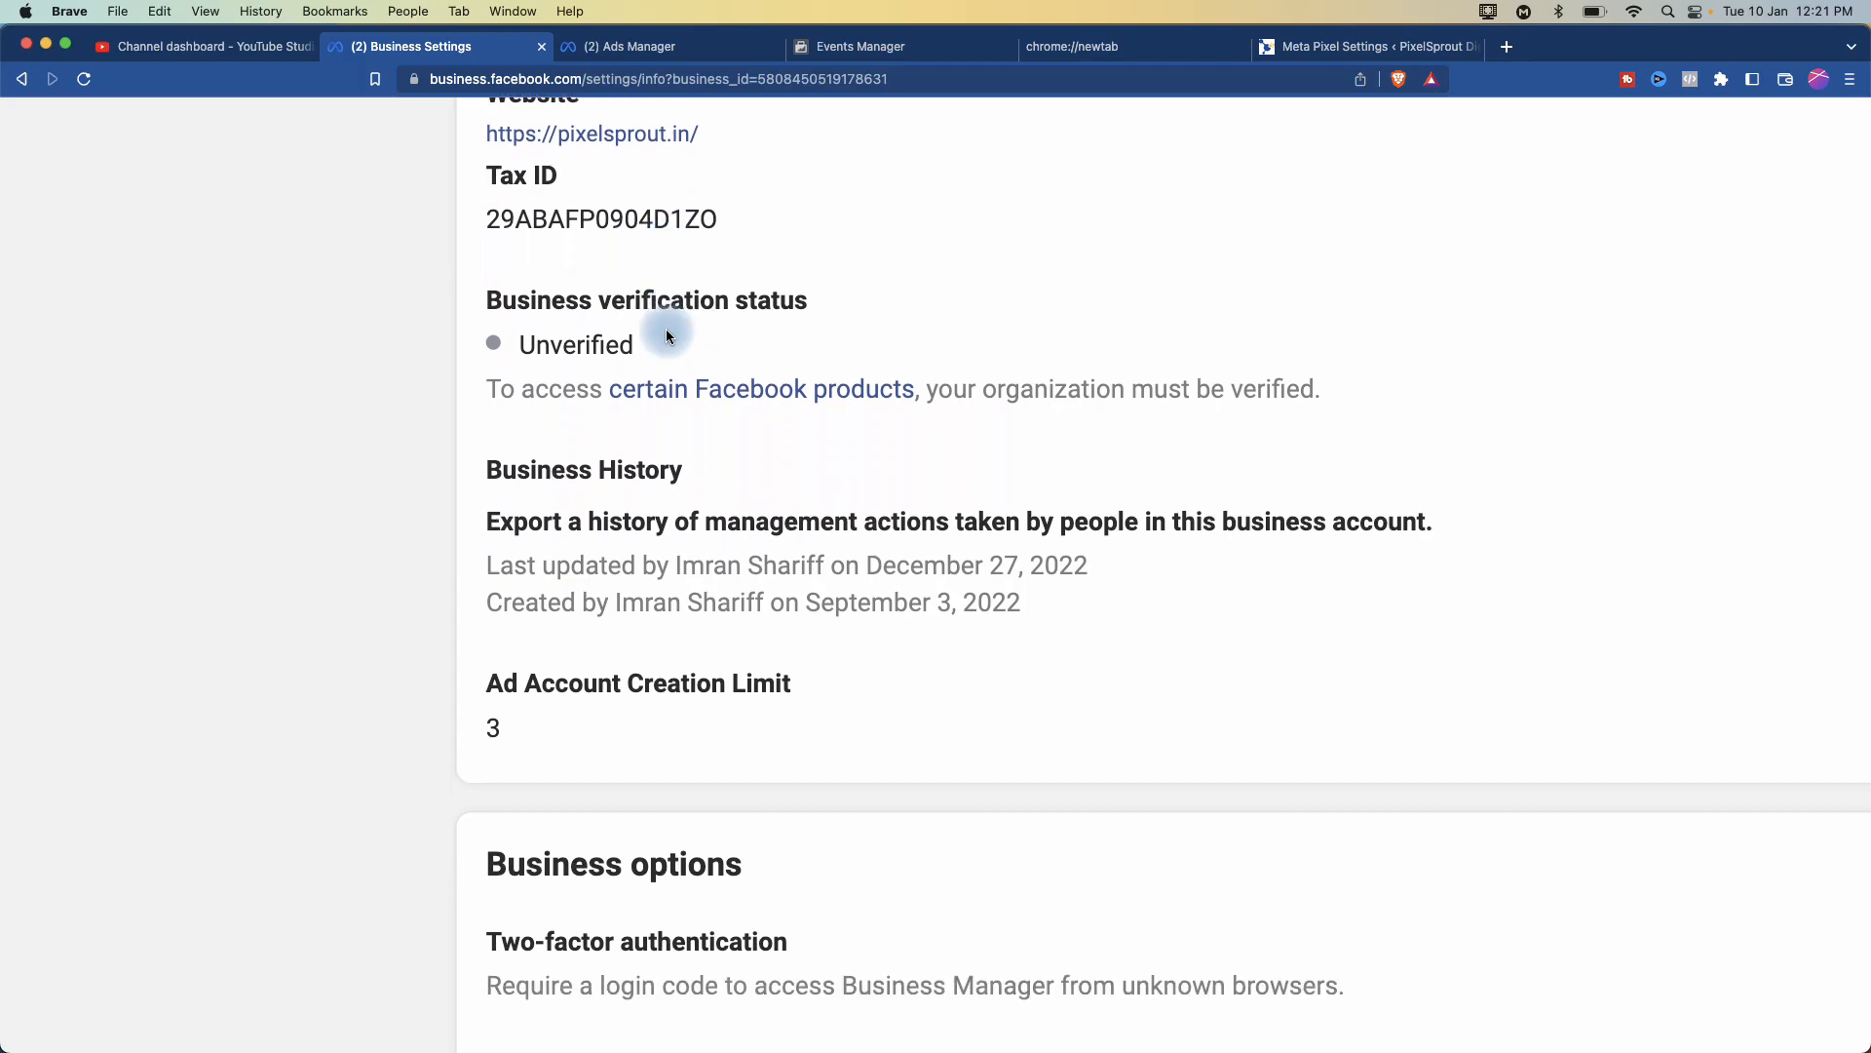
scroll(667, 336, down, 4)
scroll(666, 331, up, 4)
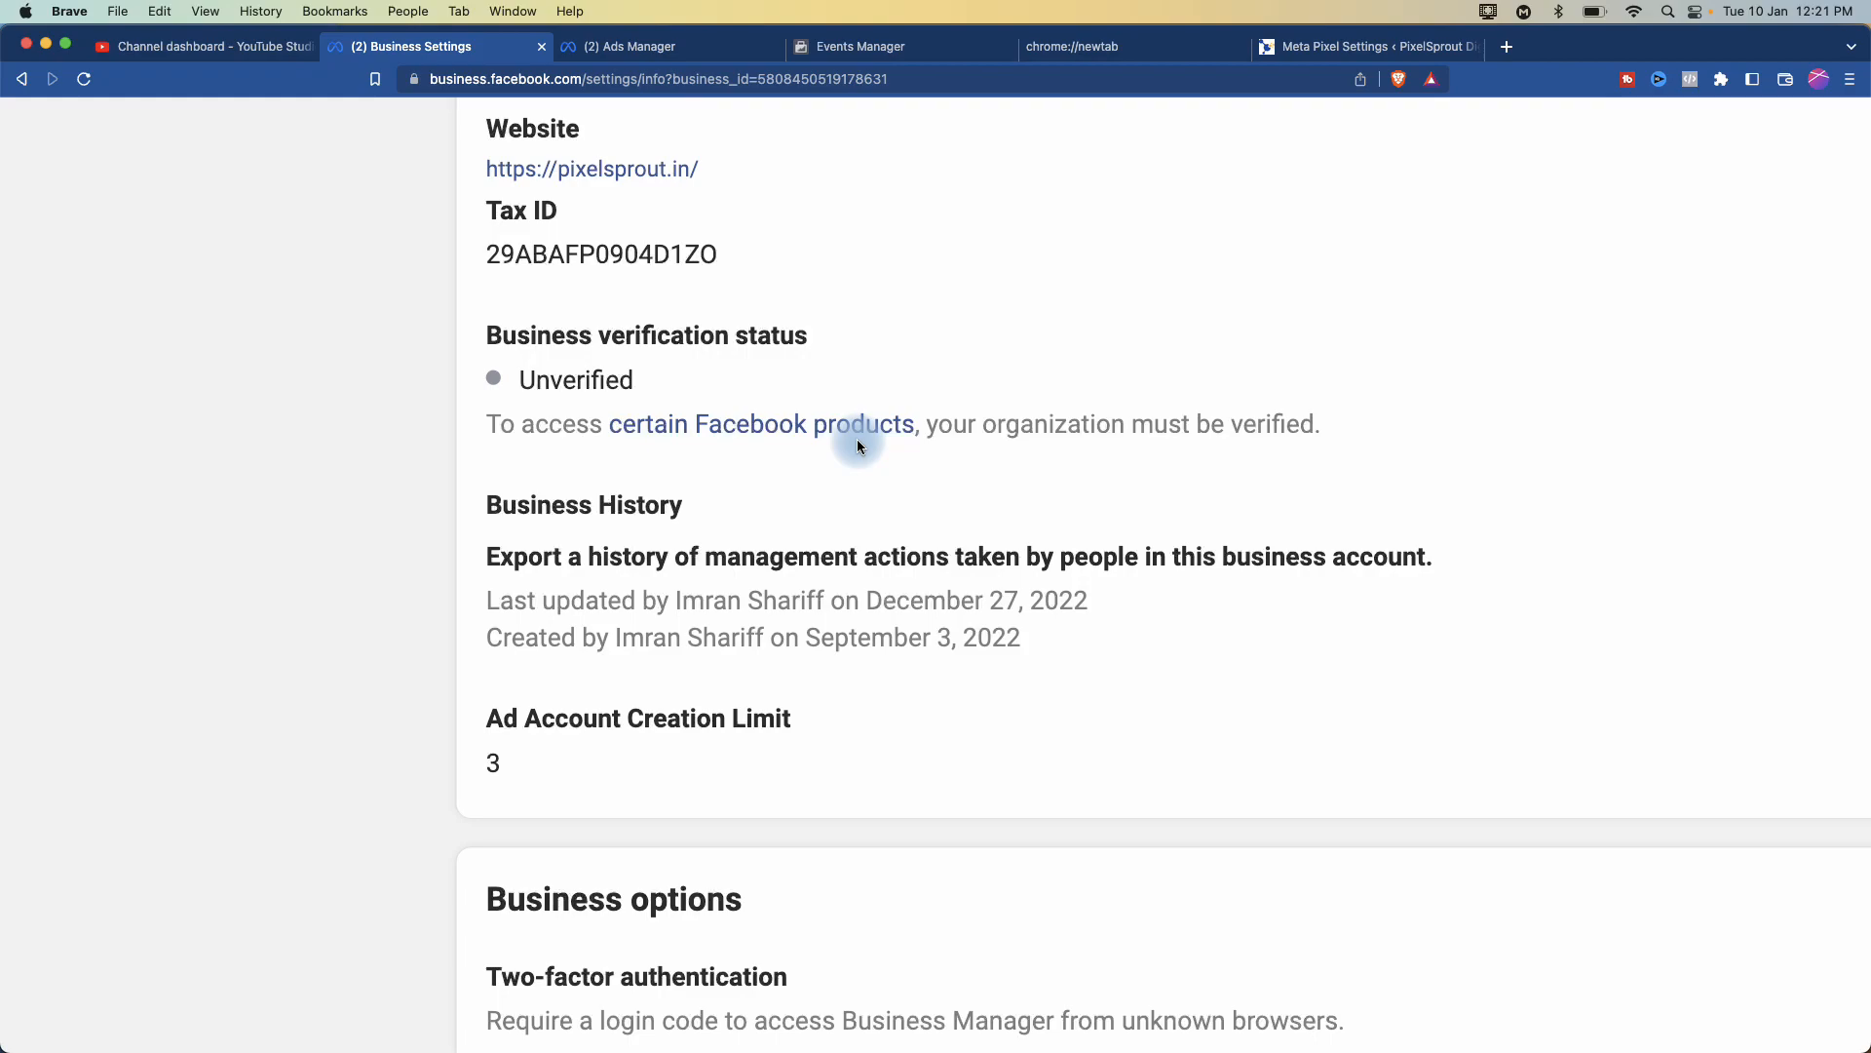
key(super+0)
scroll(857, 444, down, 2)
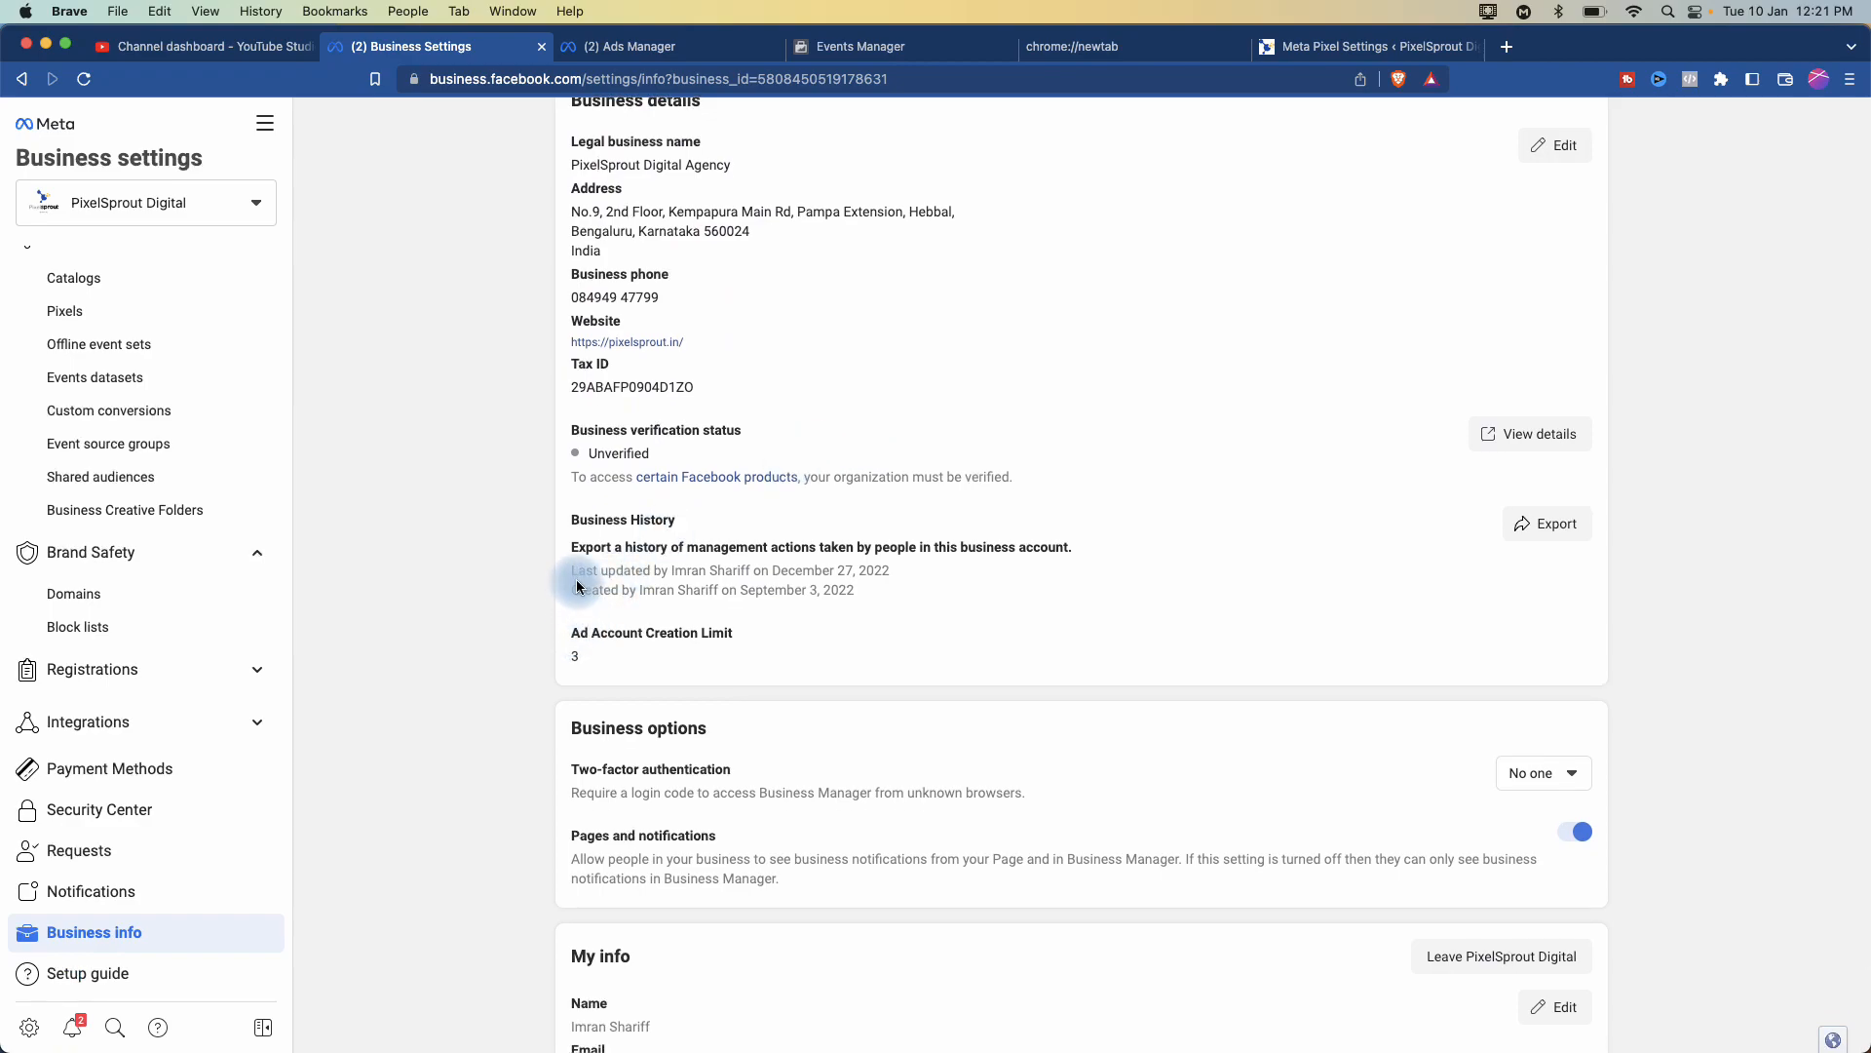
scroll(697, 433, up, 1)
scroll(697, 434, up, 5)
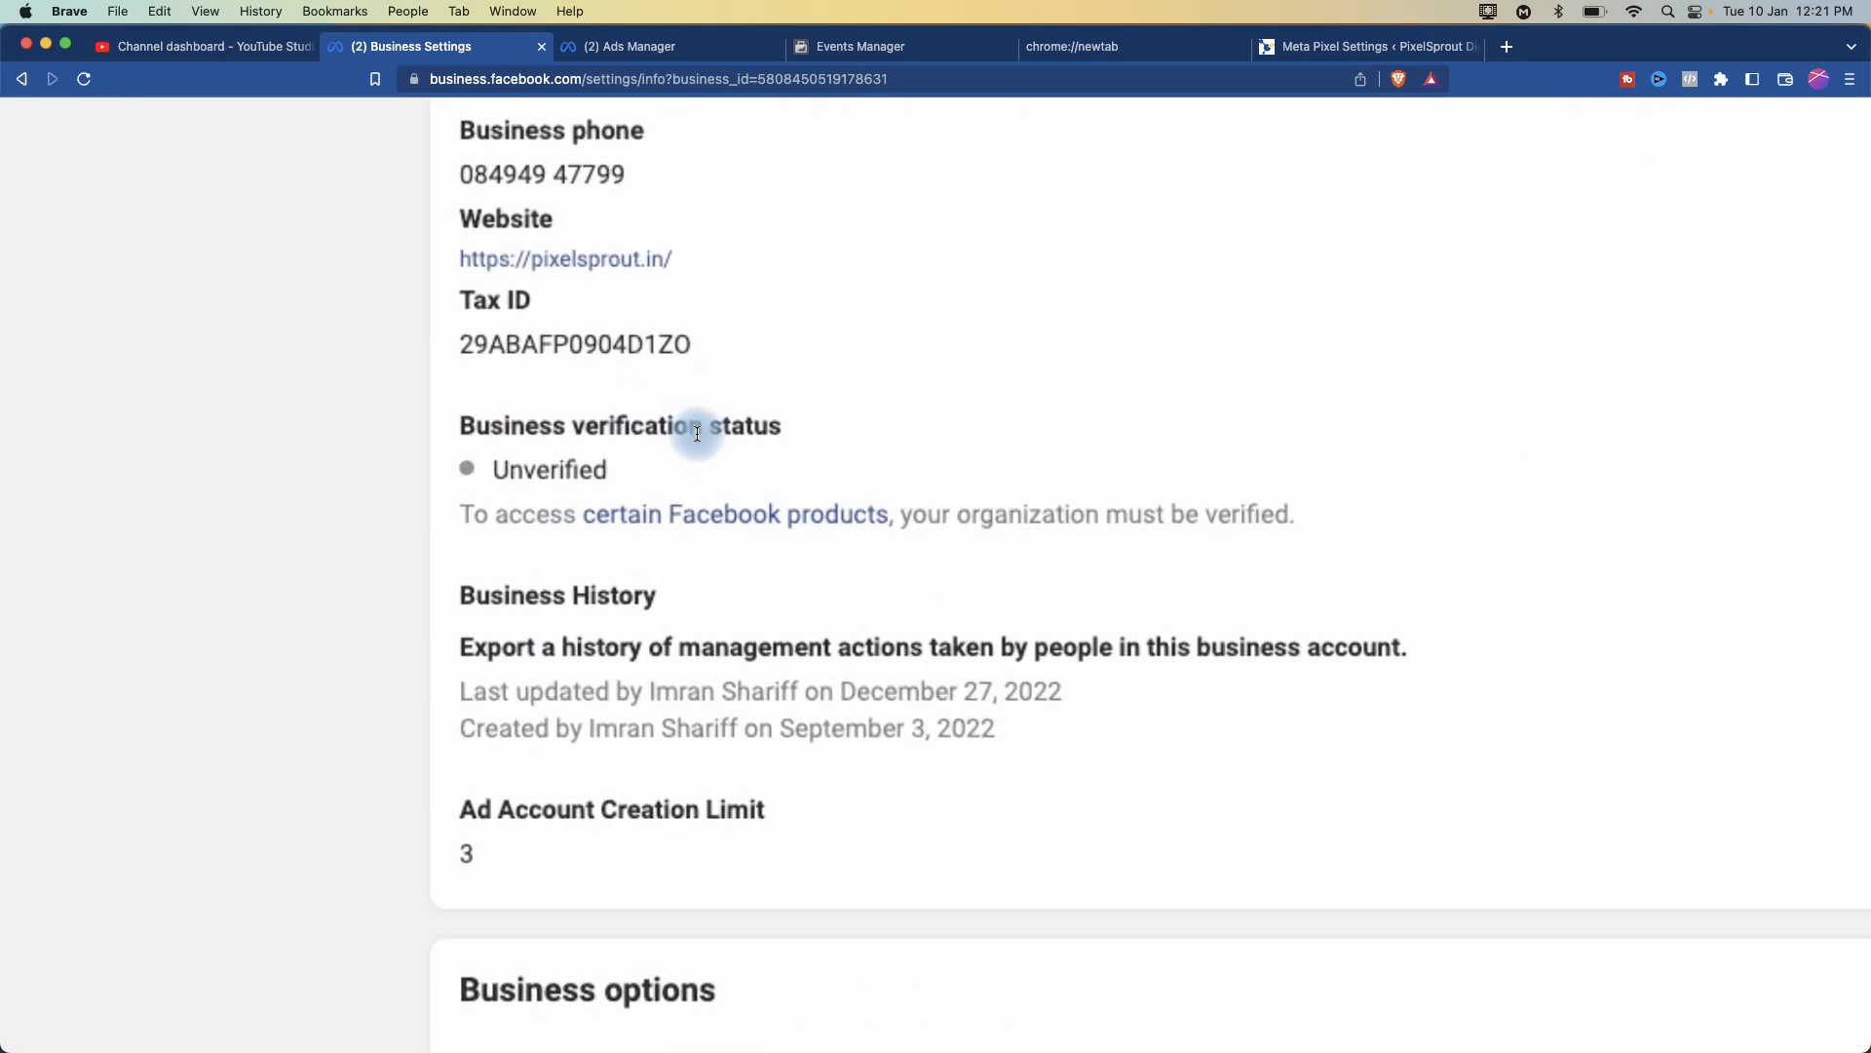
scroll(697, 434, down, 5)
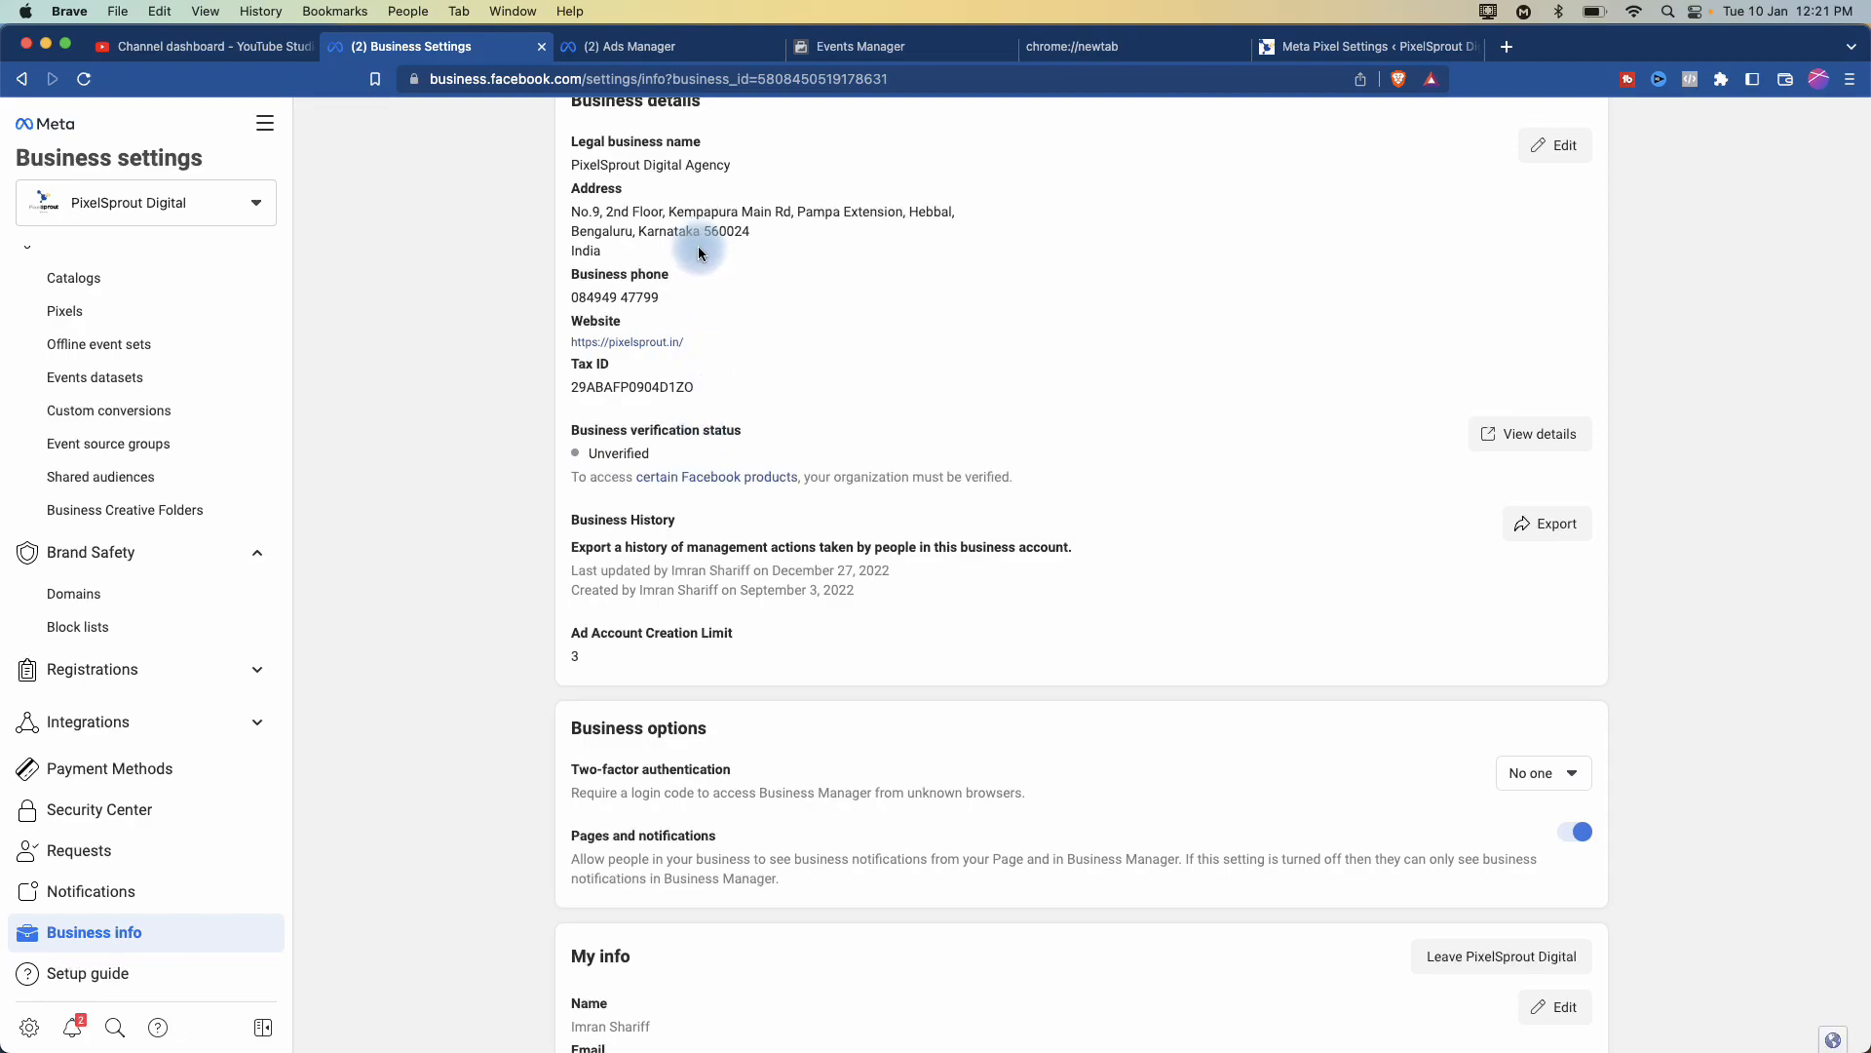
scroll(704, 268, up, 1)
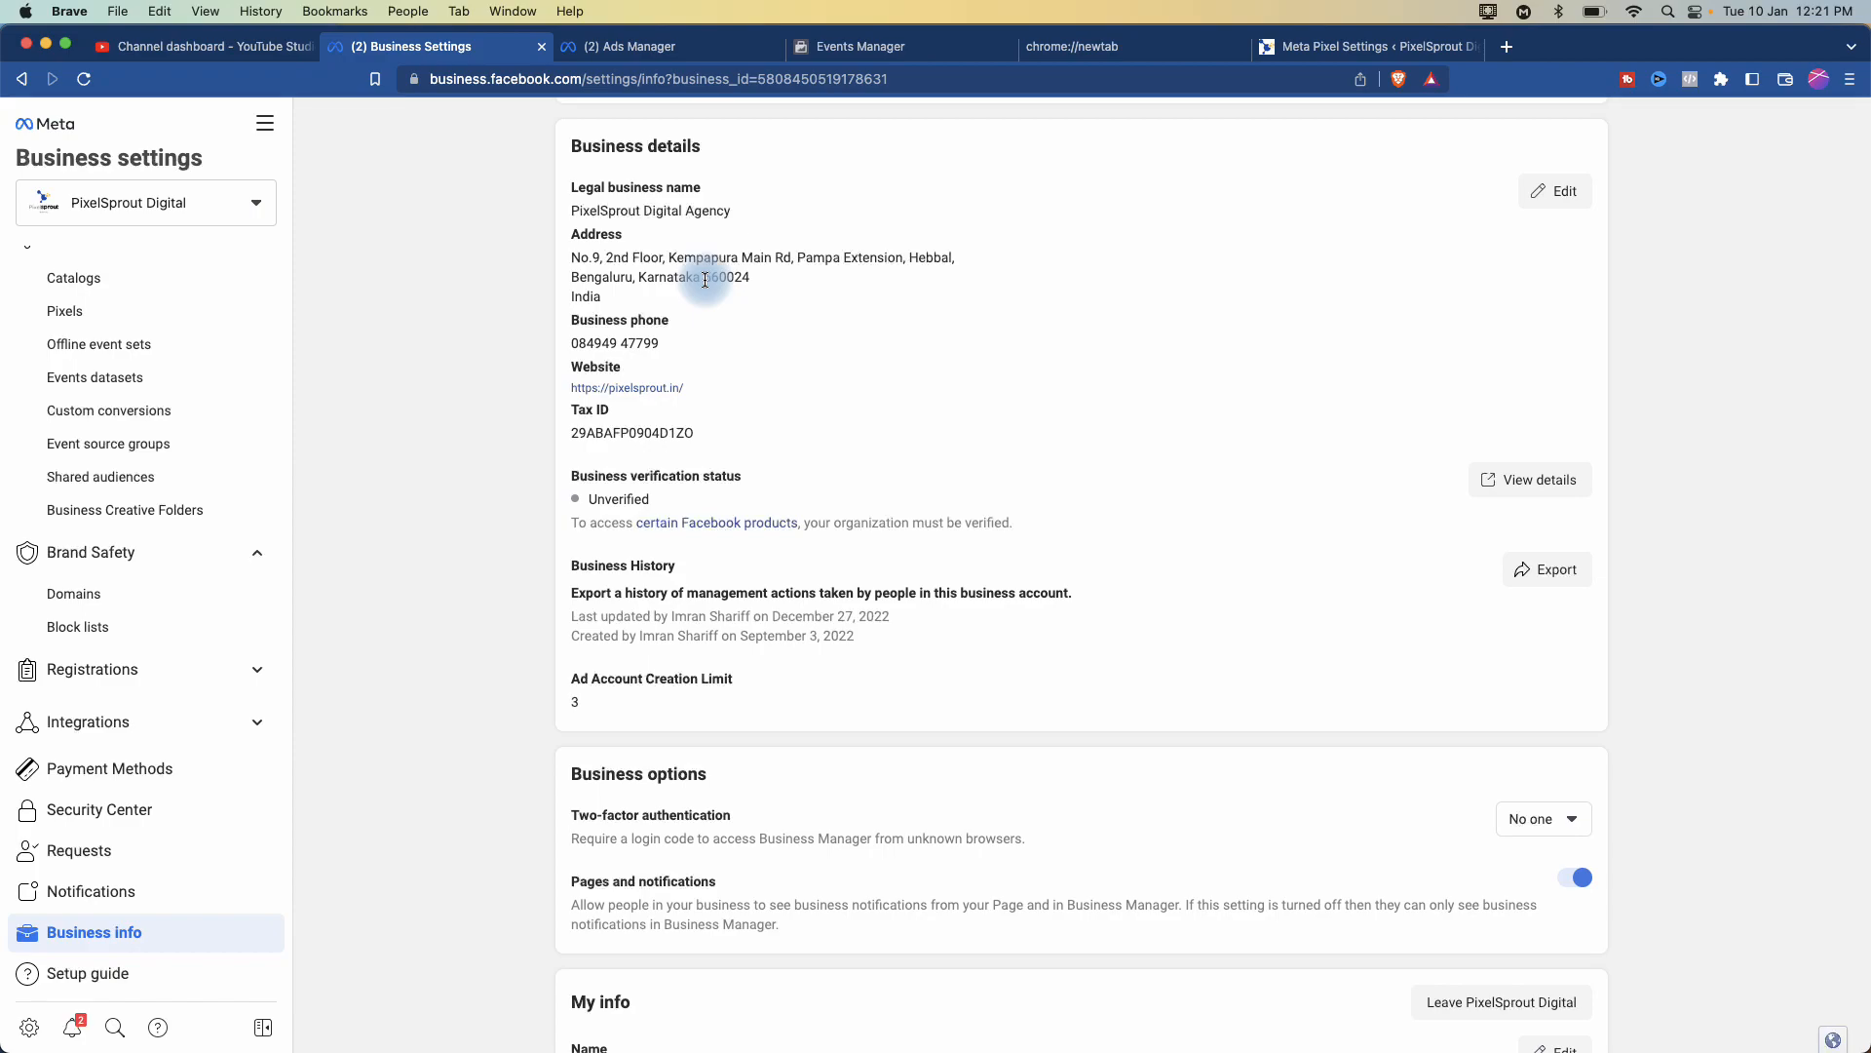
scroll(636, 717, up, 5)
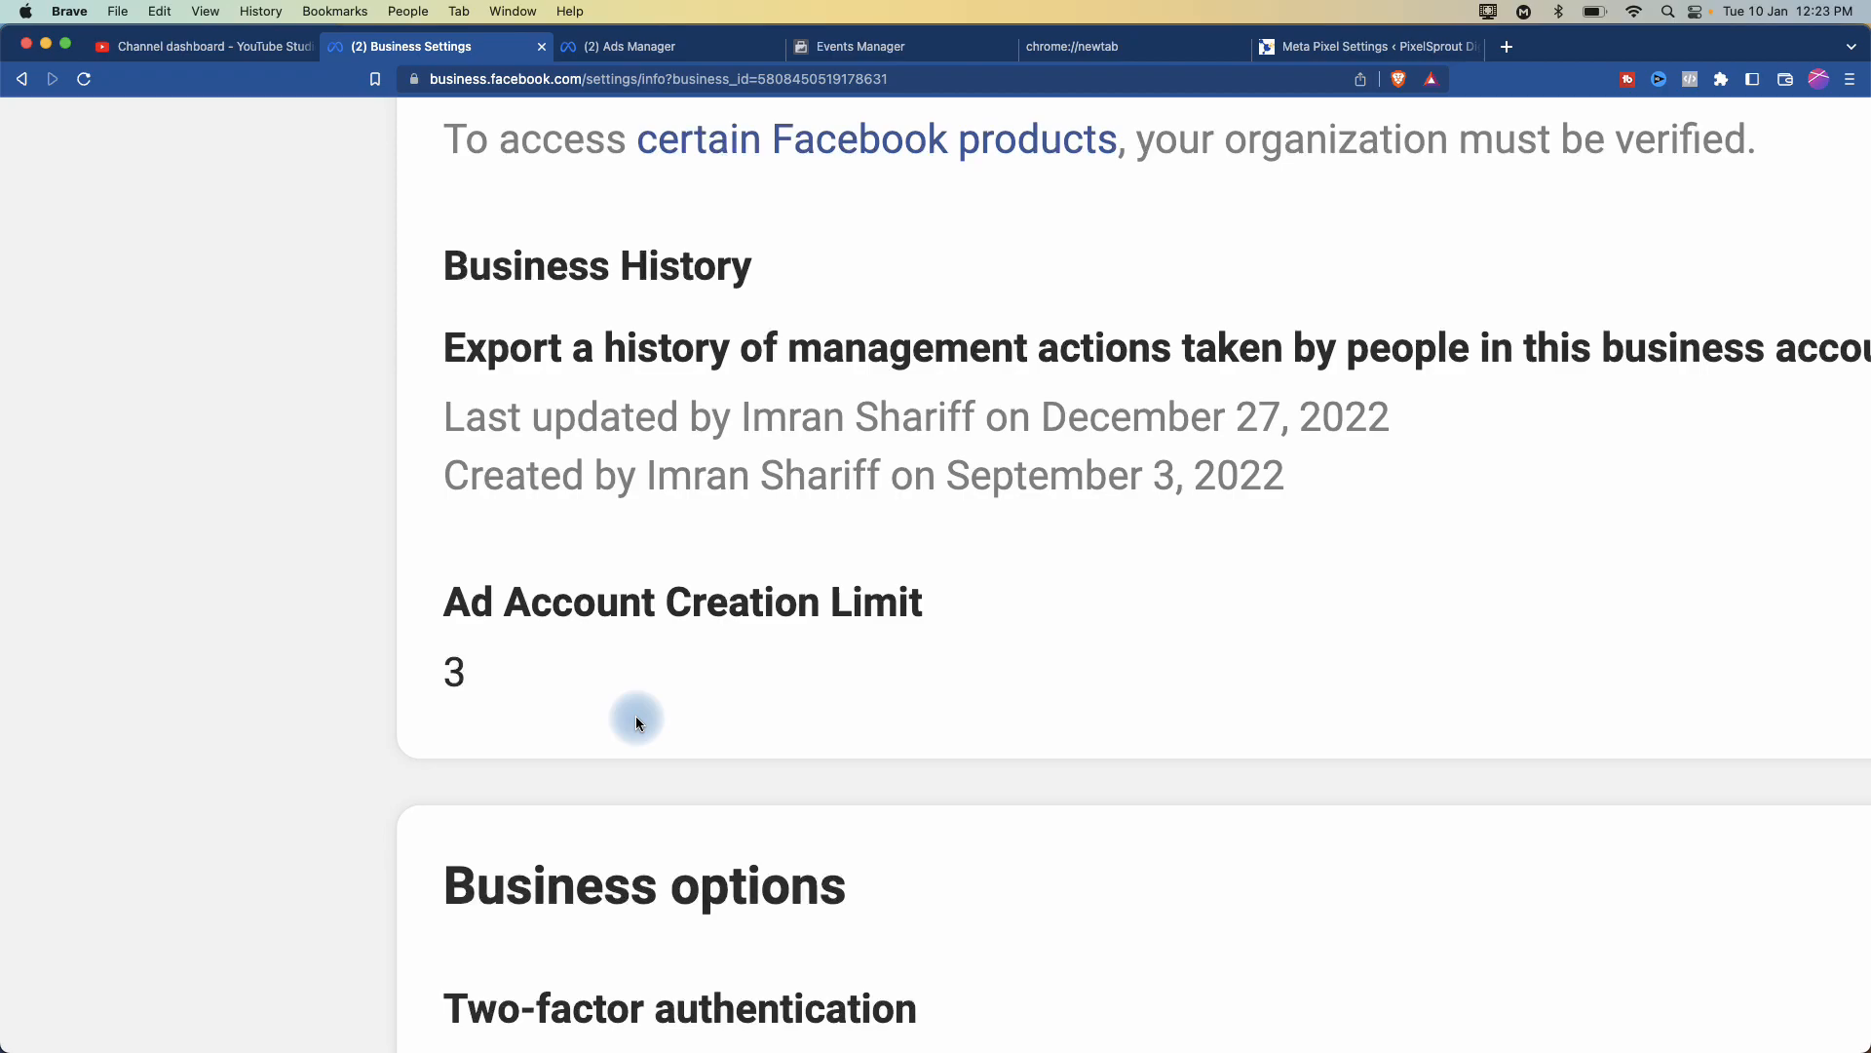
scroll(636, 718, down, 5)
scroll(731, 819, down, 3)
scroll(515, 793, up, 5)
scroll(512, 787, up, 5)
scroll(513, 786, down, 5)
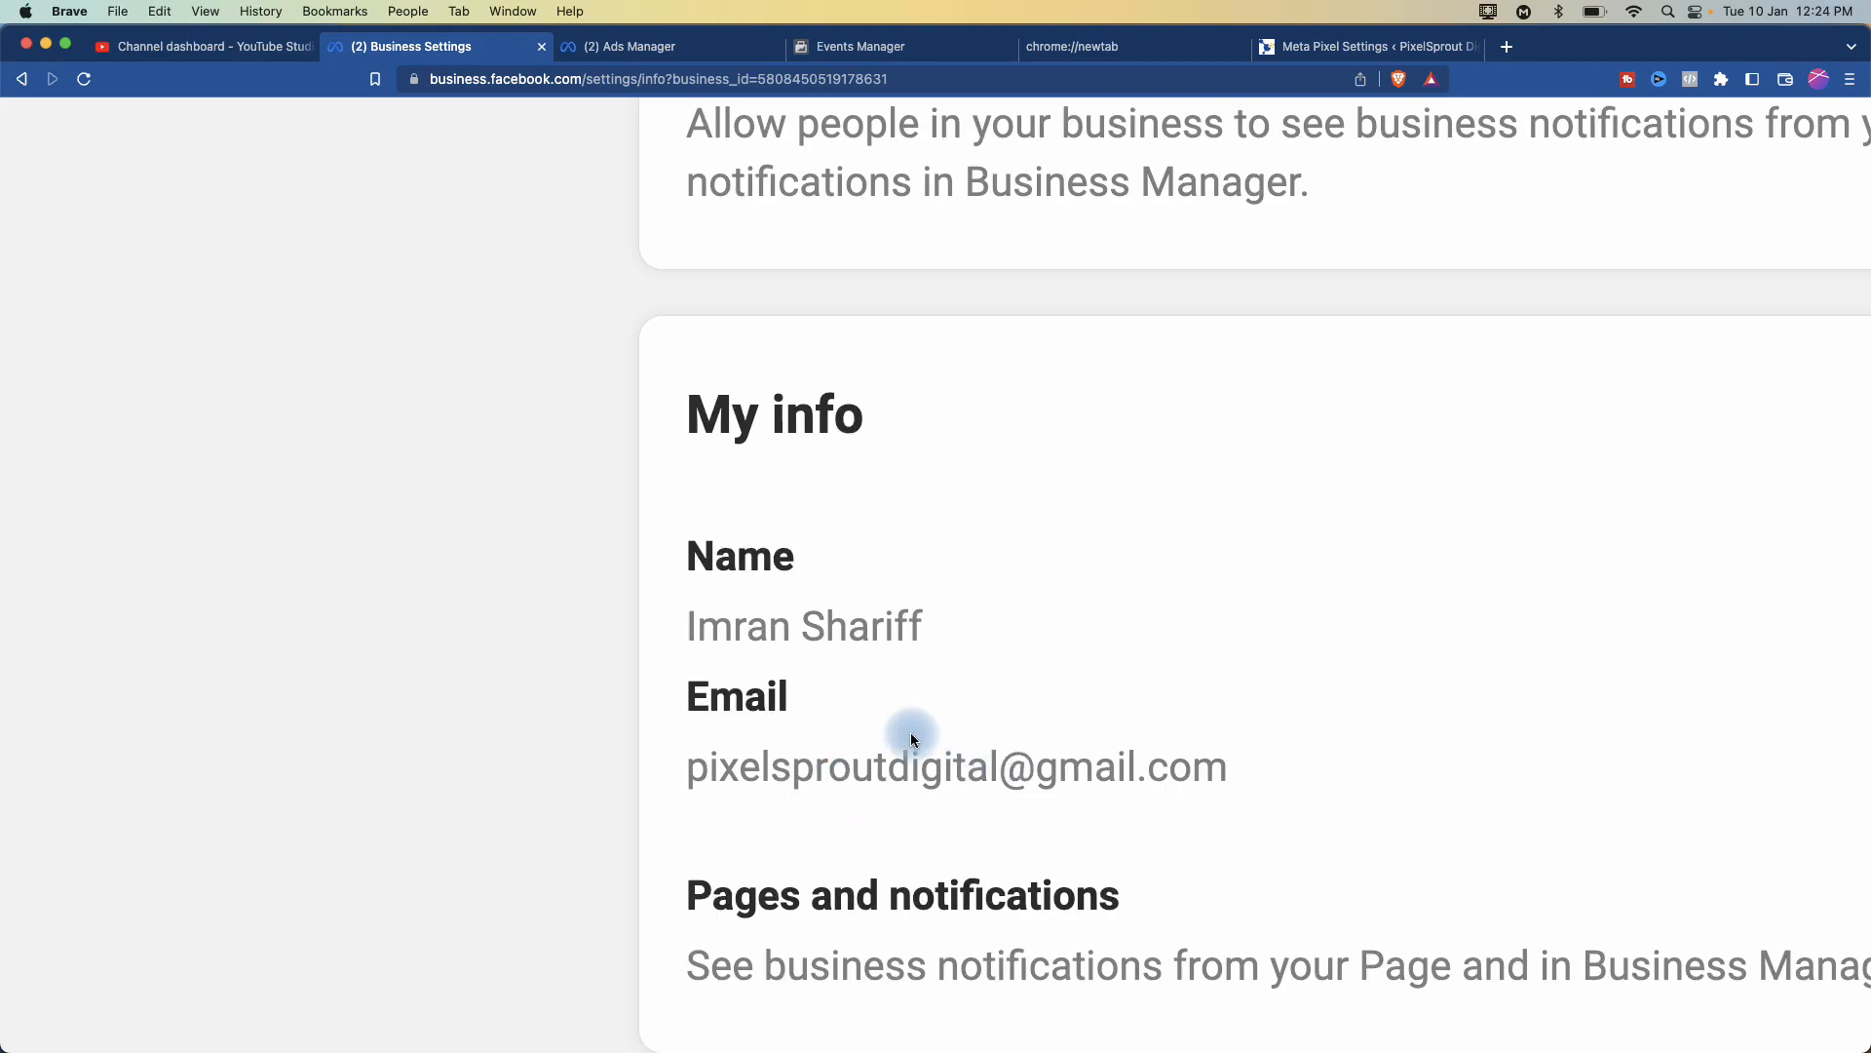
scroll(835, 809, down, 5)
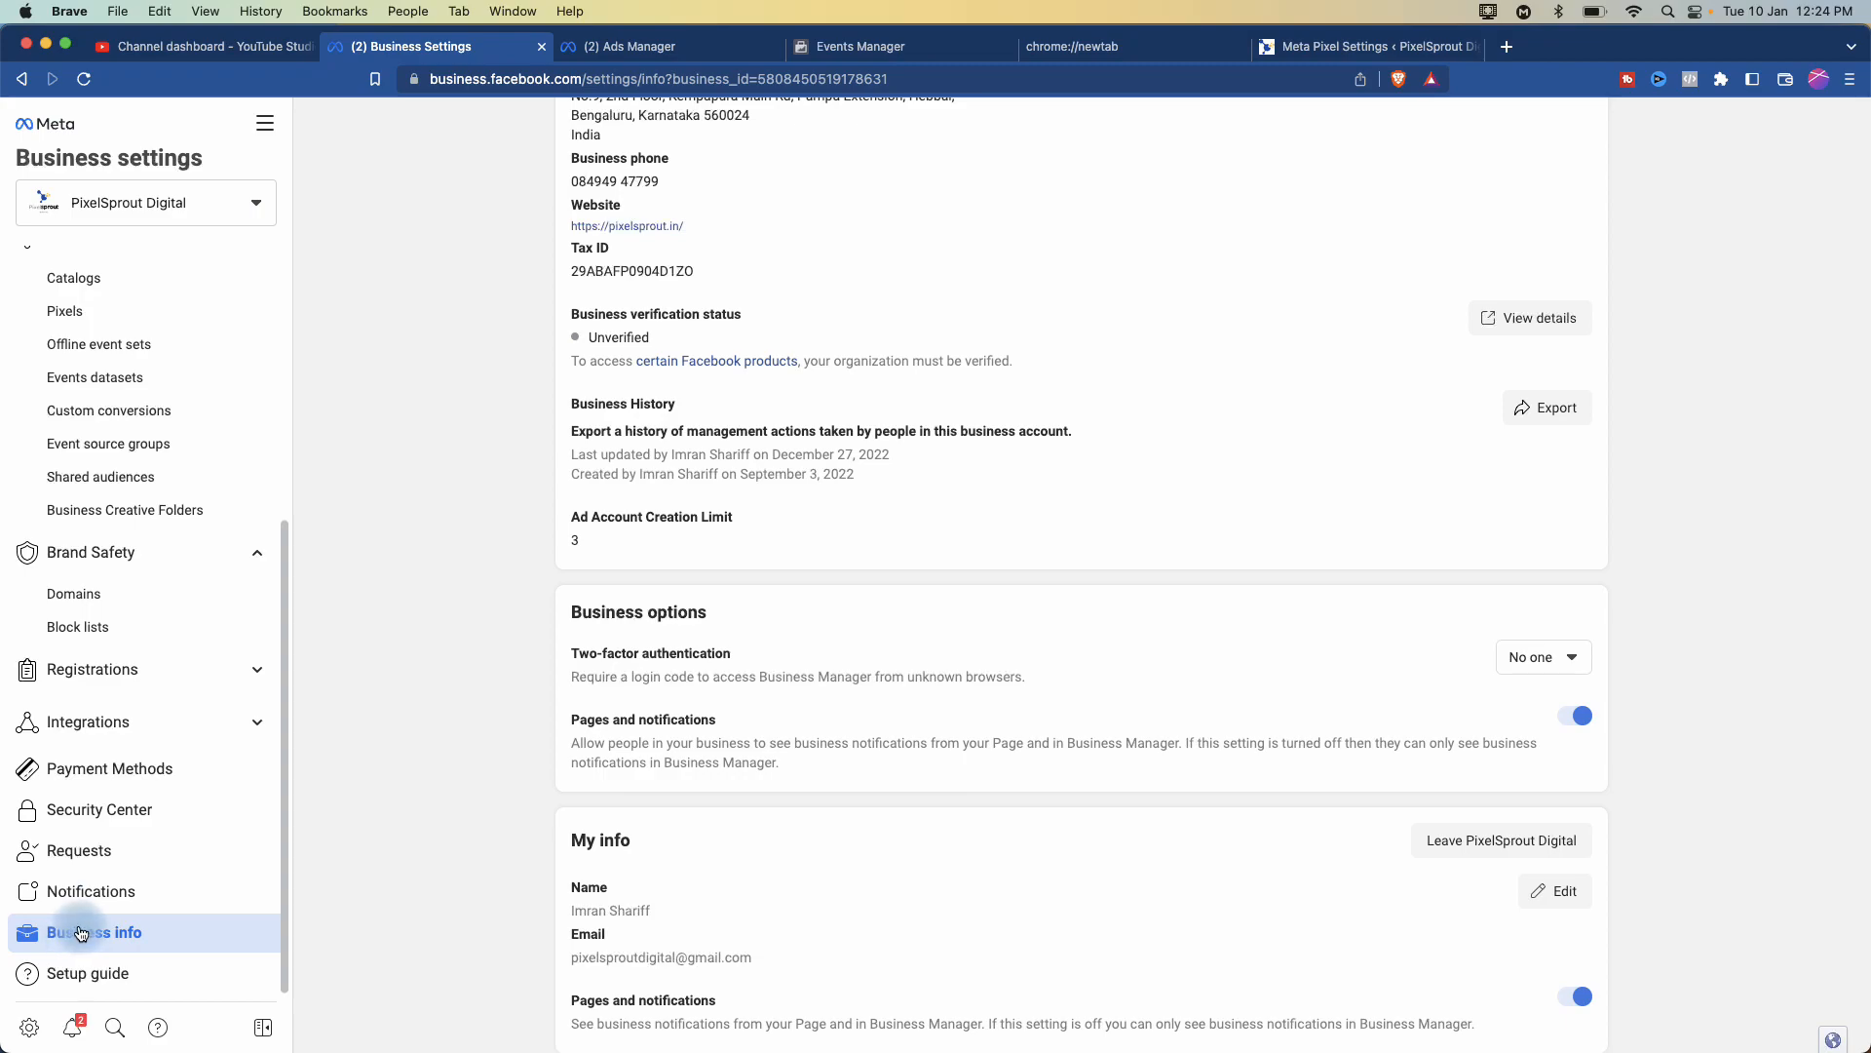
click(79, 850)
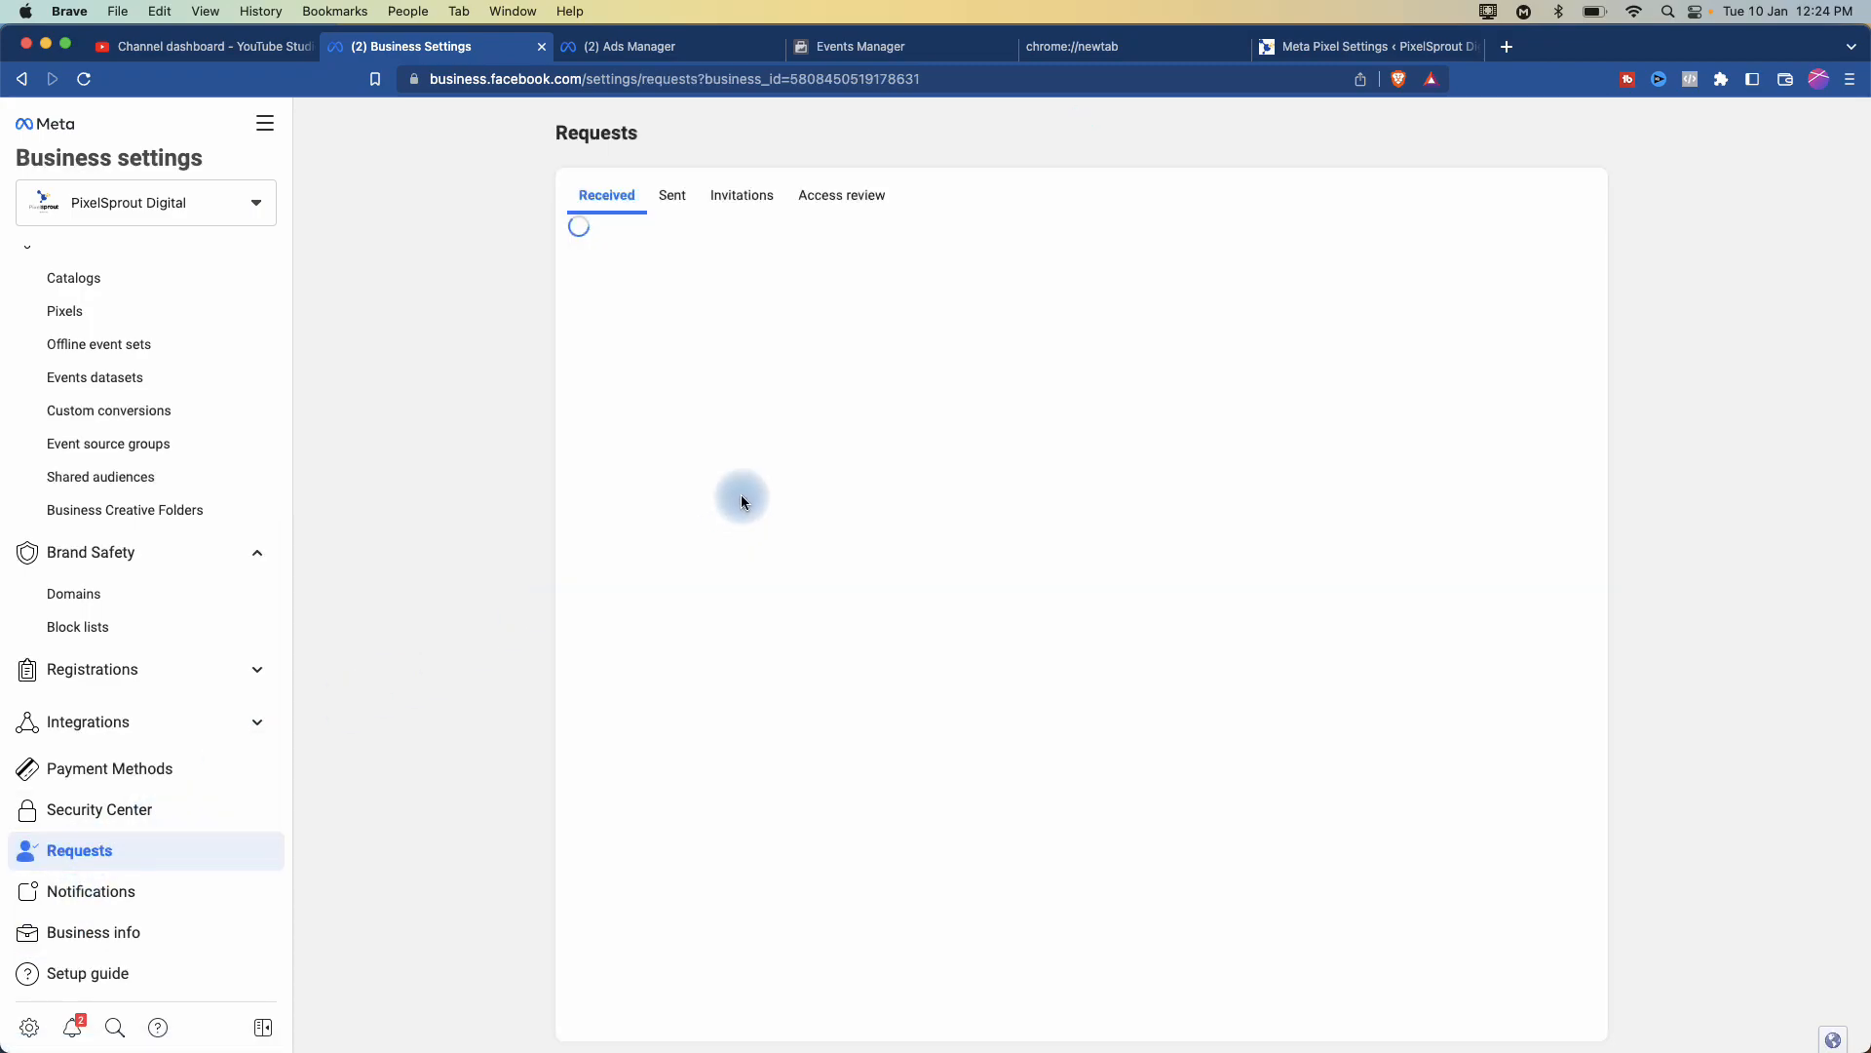
click(91, 812)
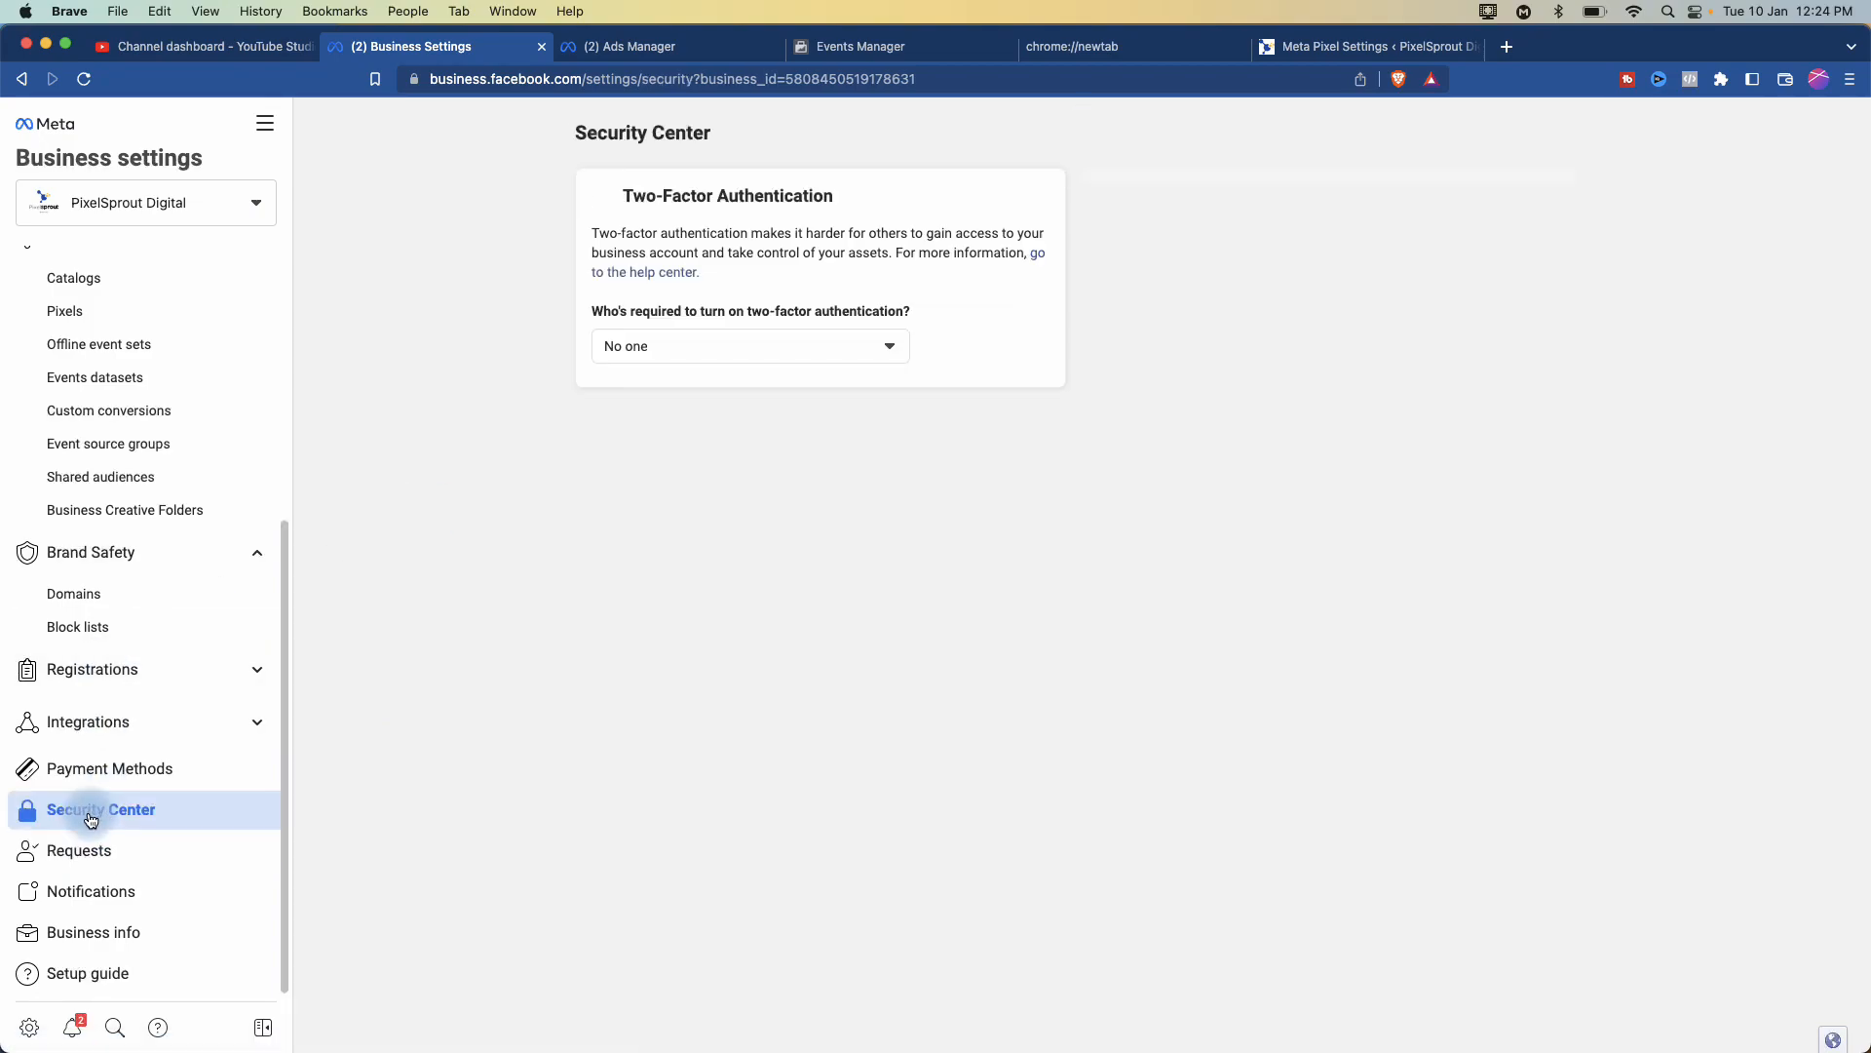
click(91, 937)
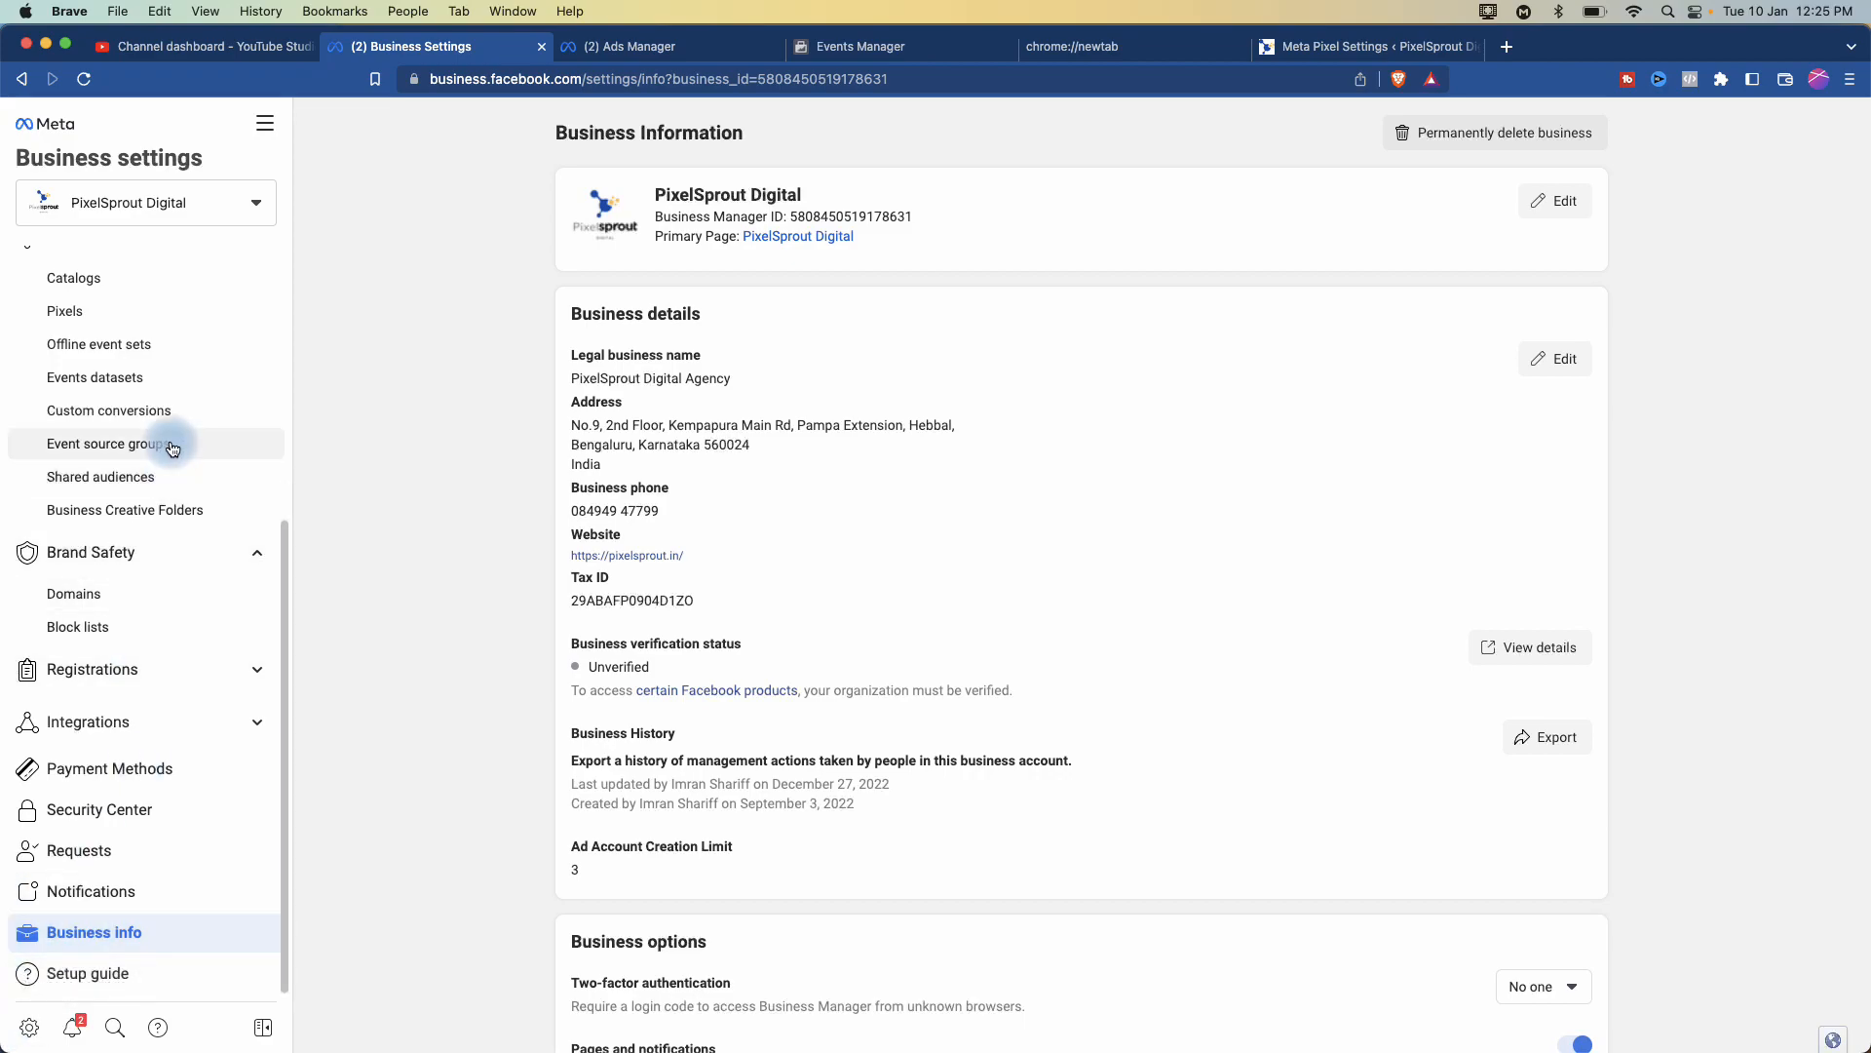
scroll(146, 507, up, 5)
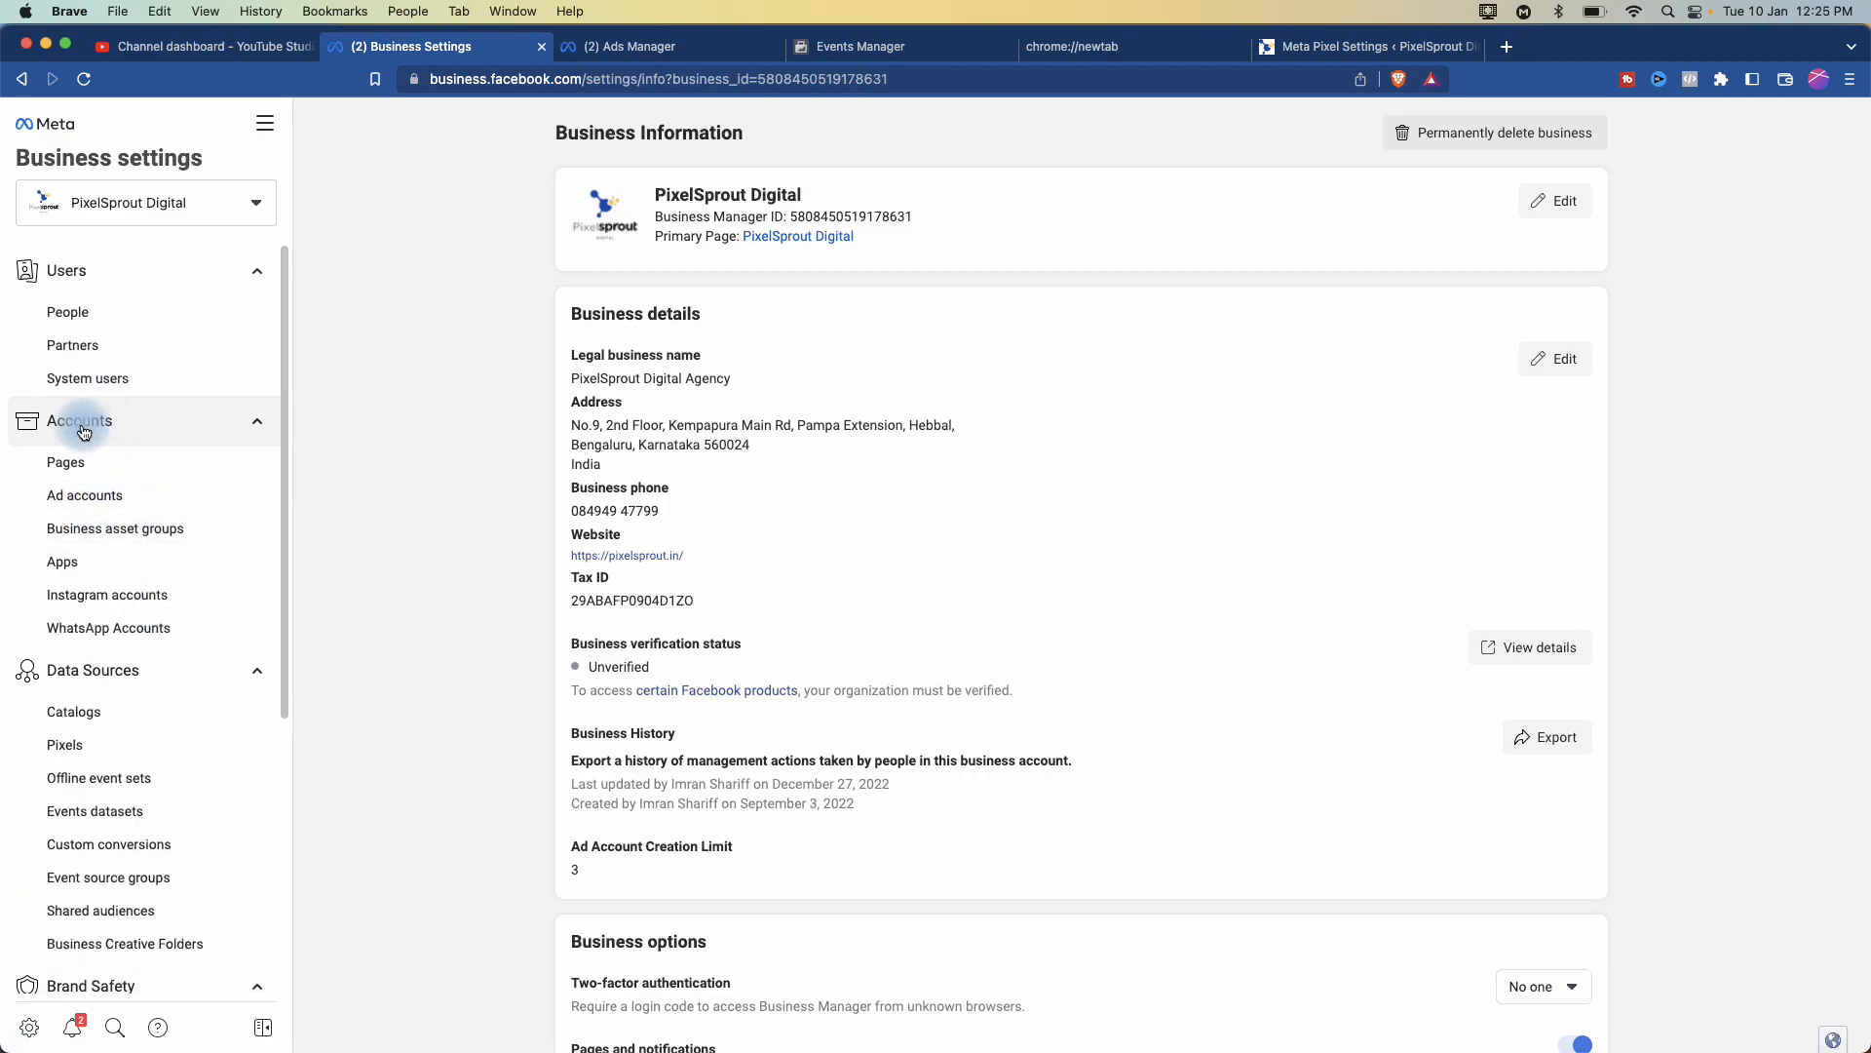
click(87, 497)
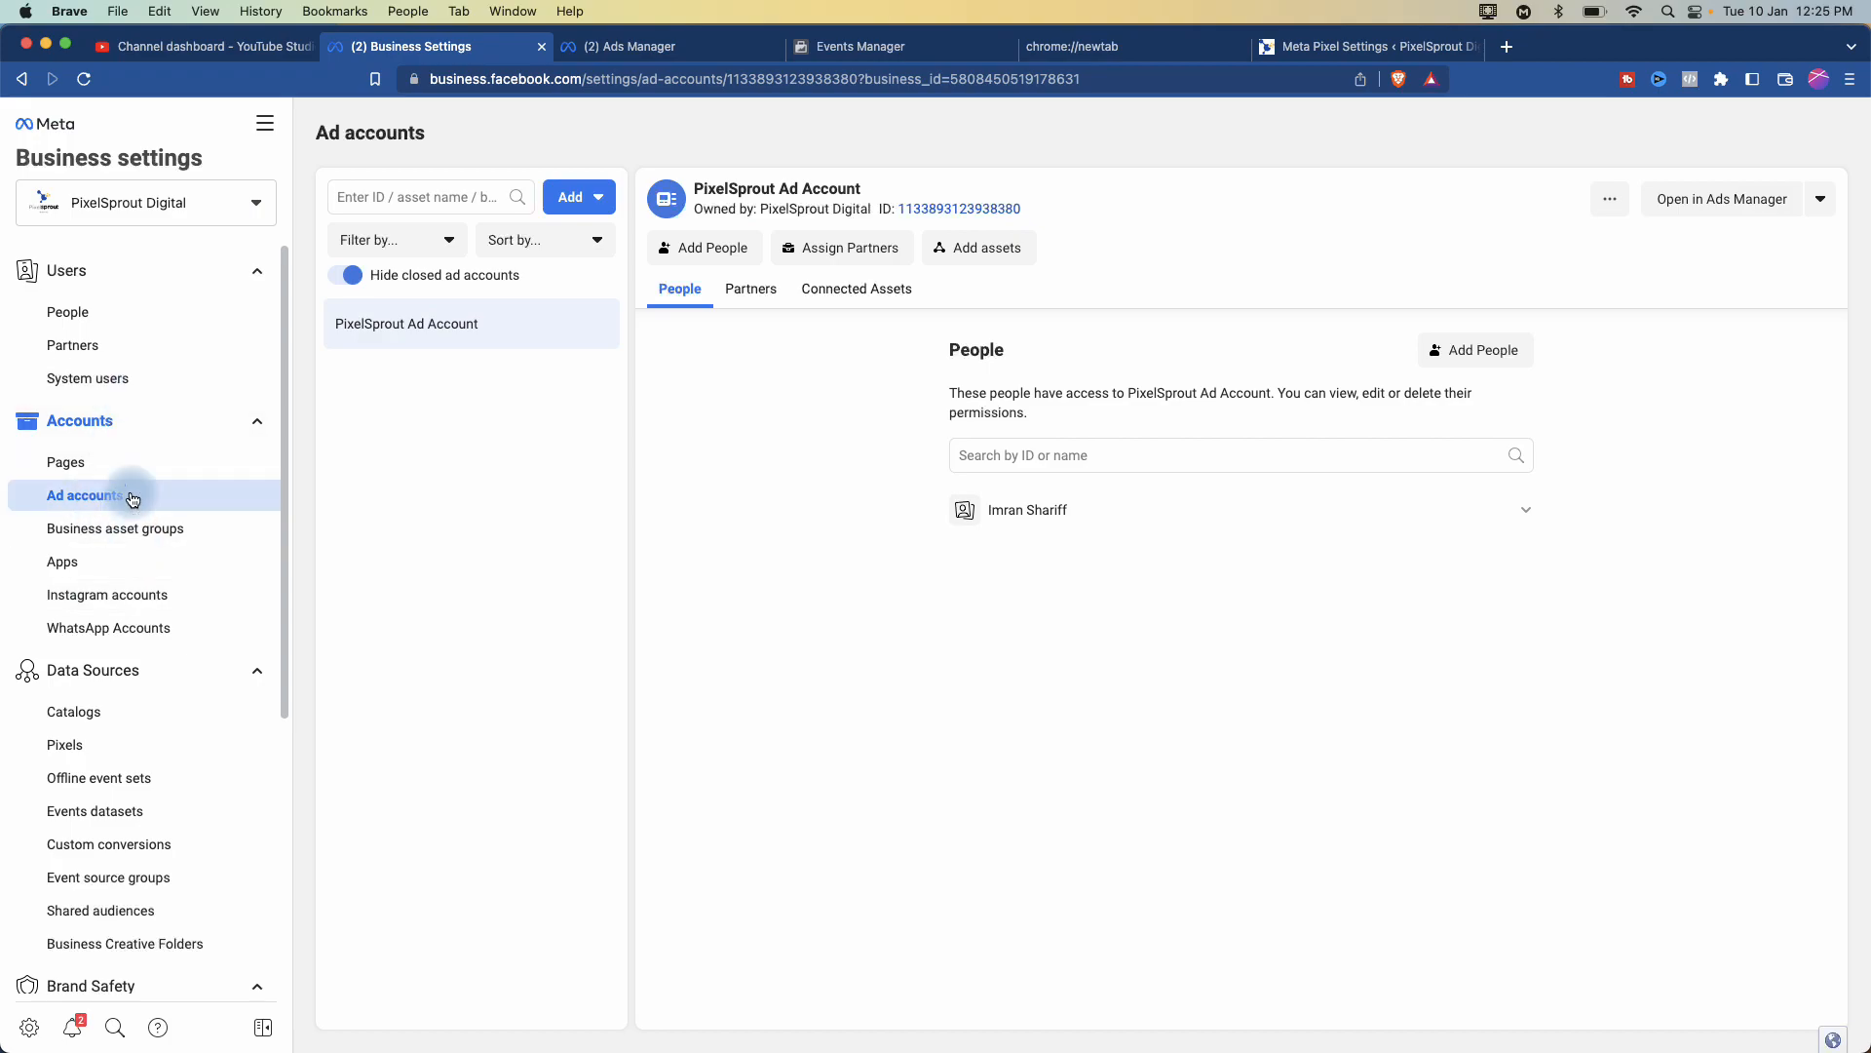
click(93, 511)
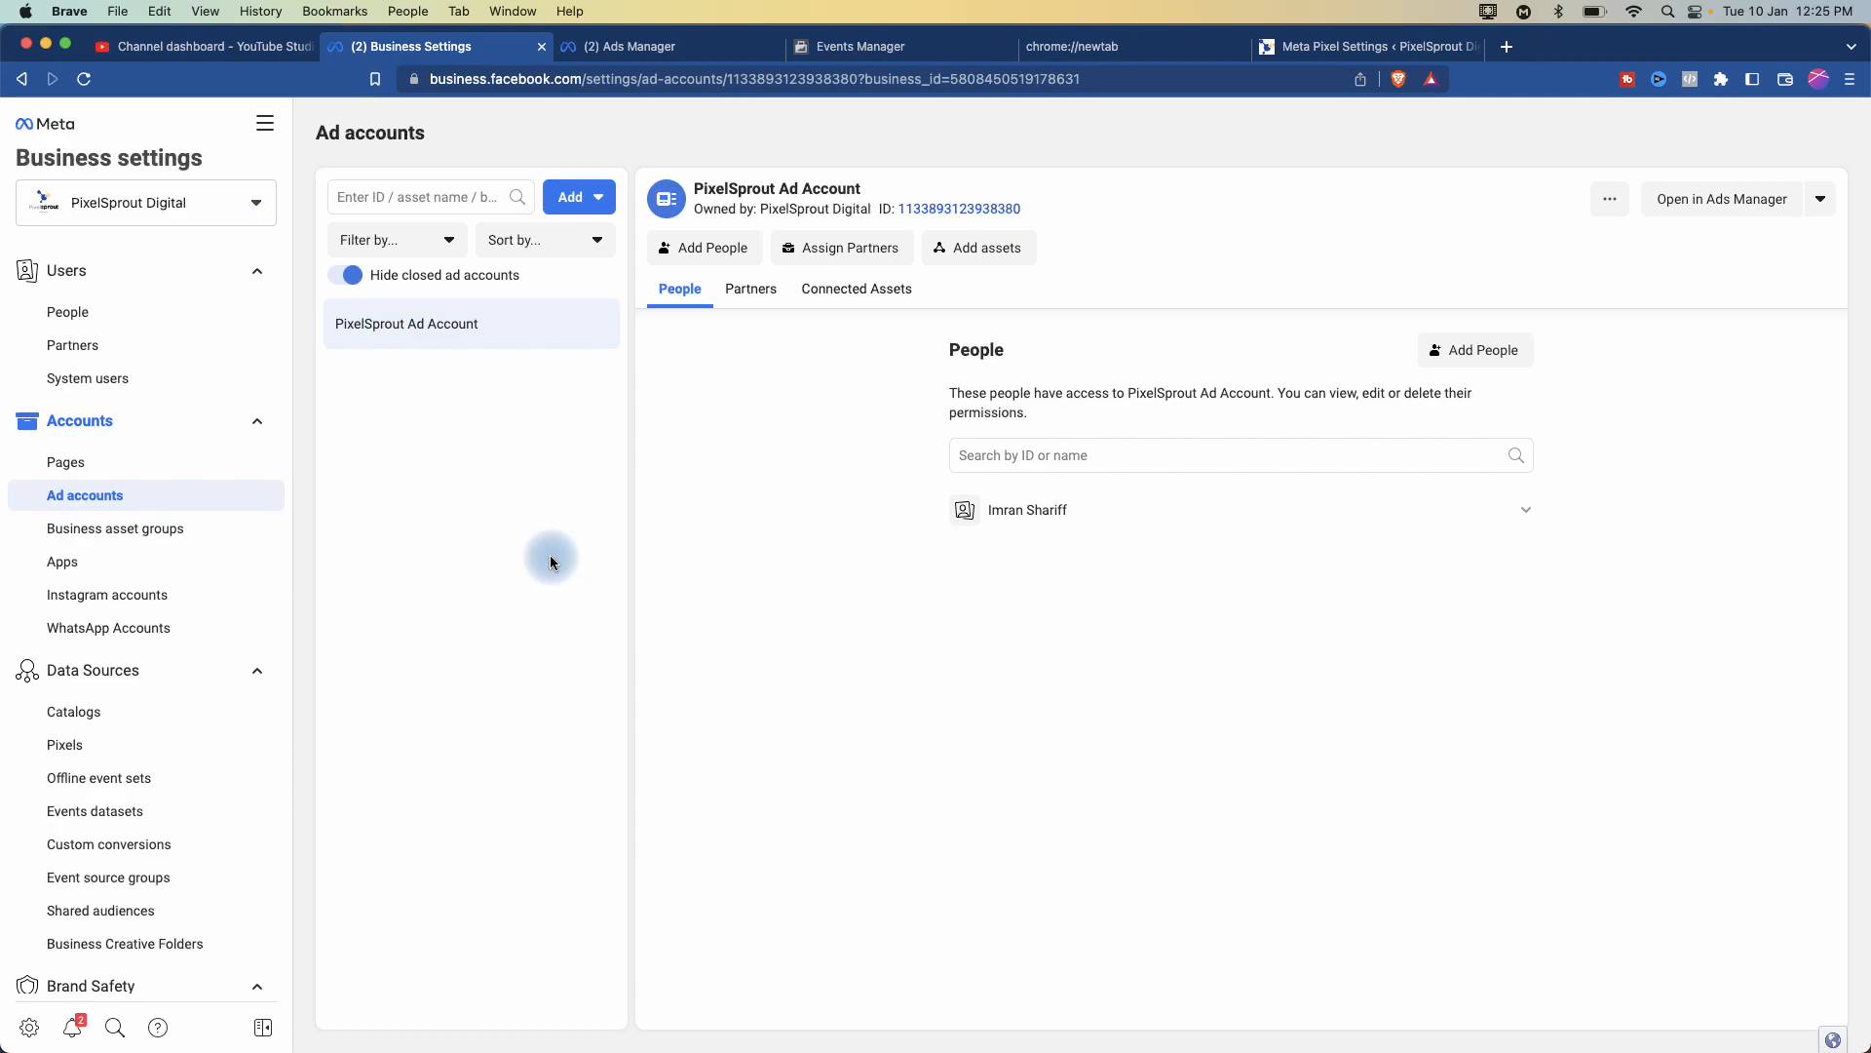
scroll(154, 793, down, 5)
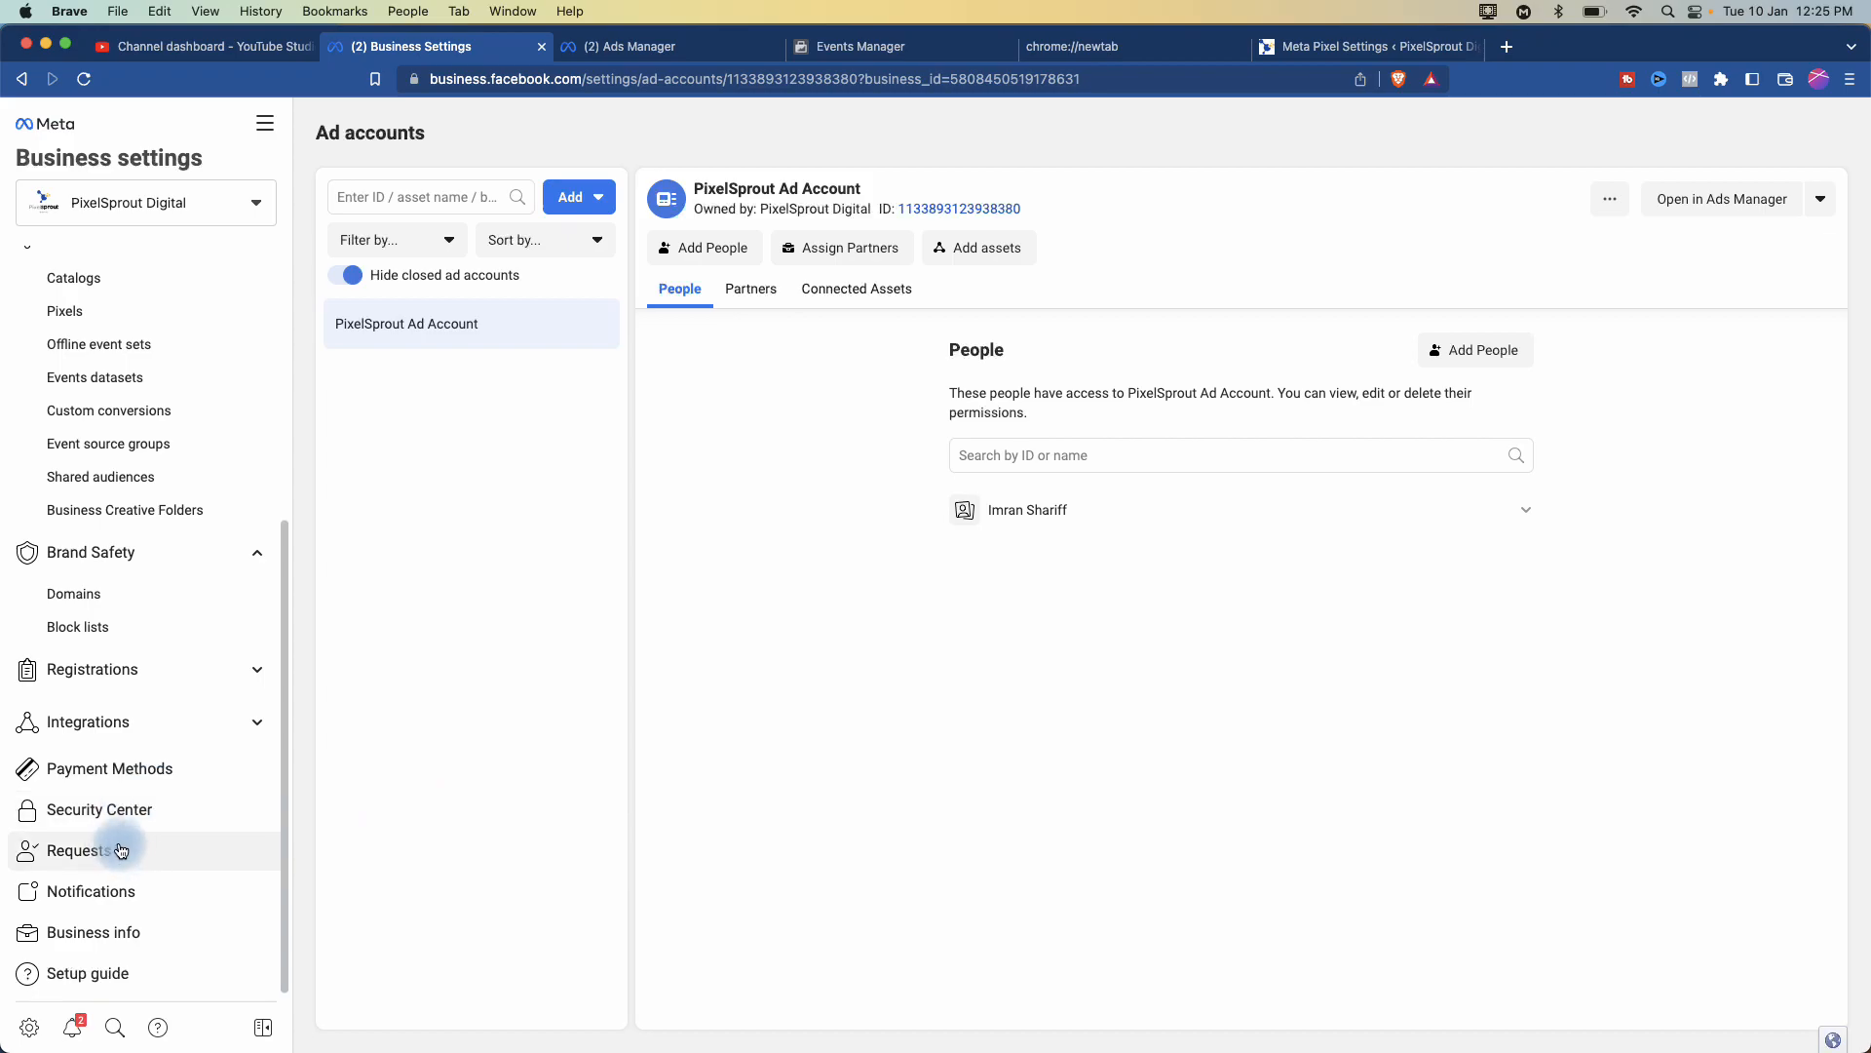
click(113, 938)
scroll(643, 896, down, 5)
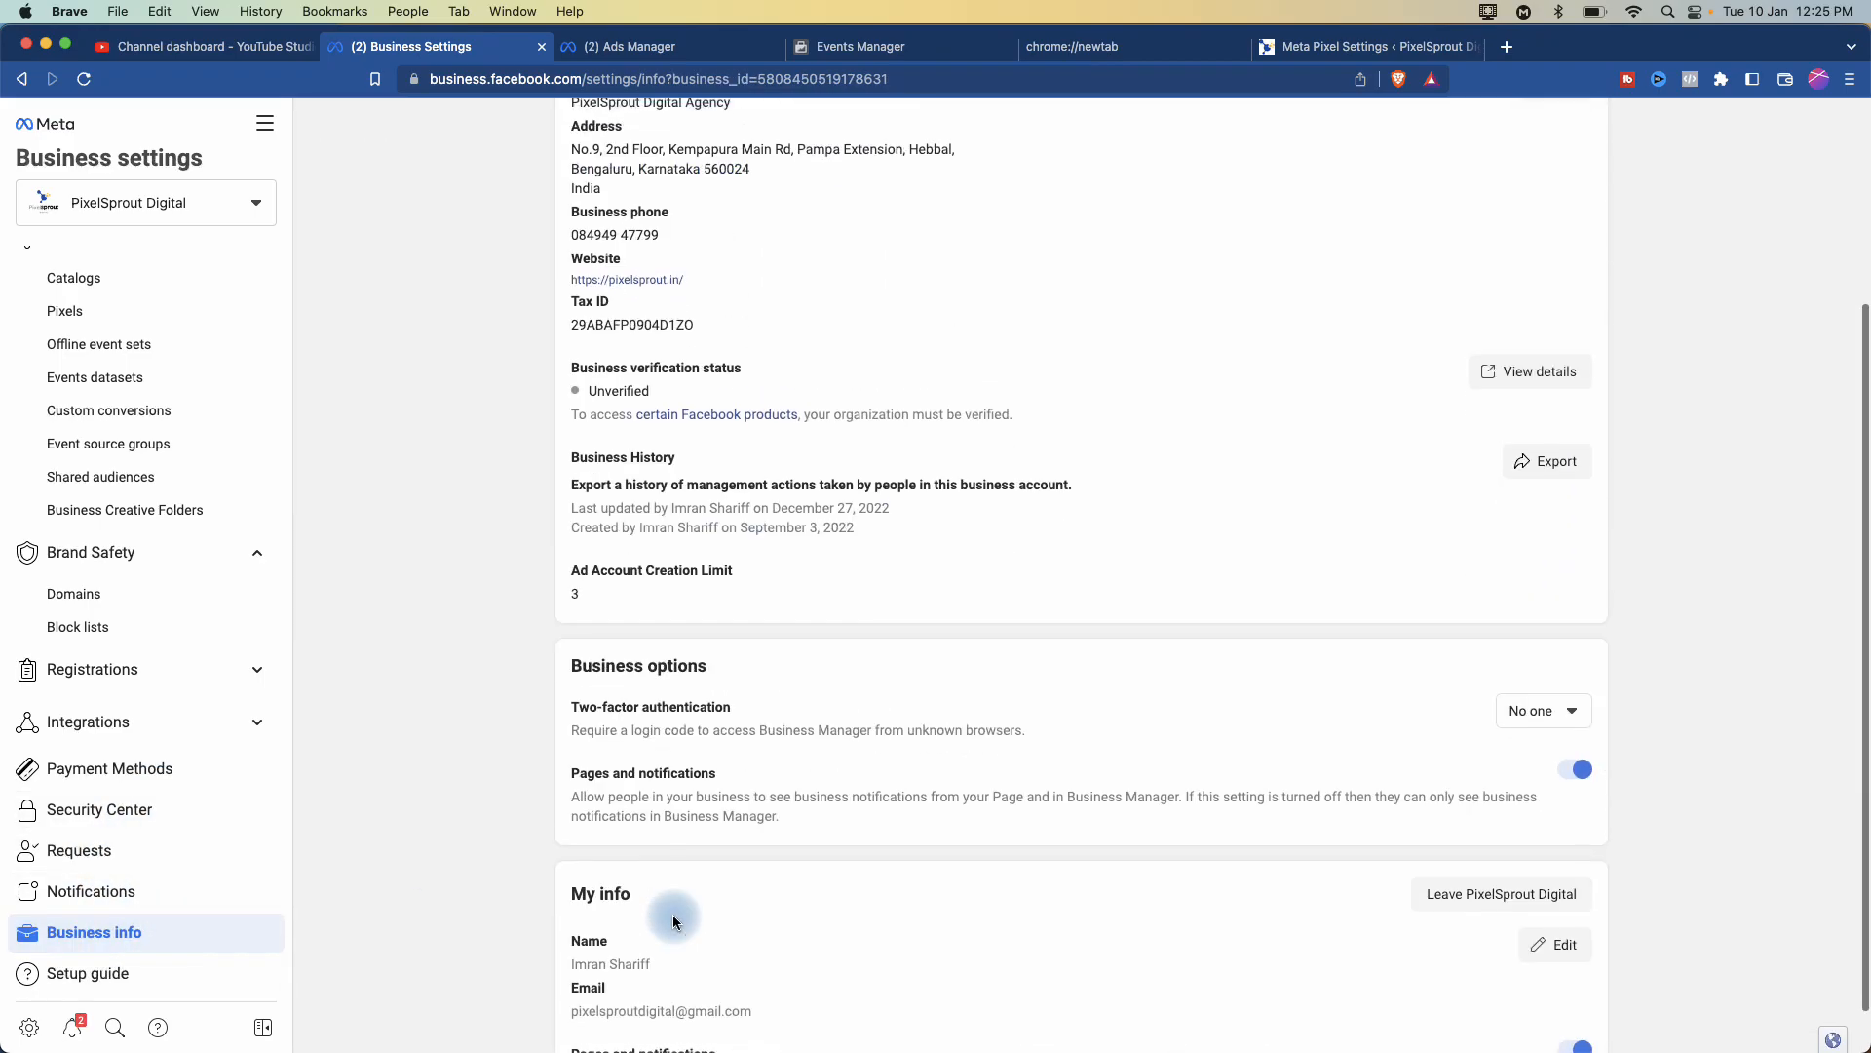
scroll(576, 605, up, 5)
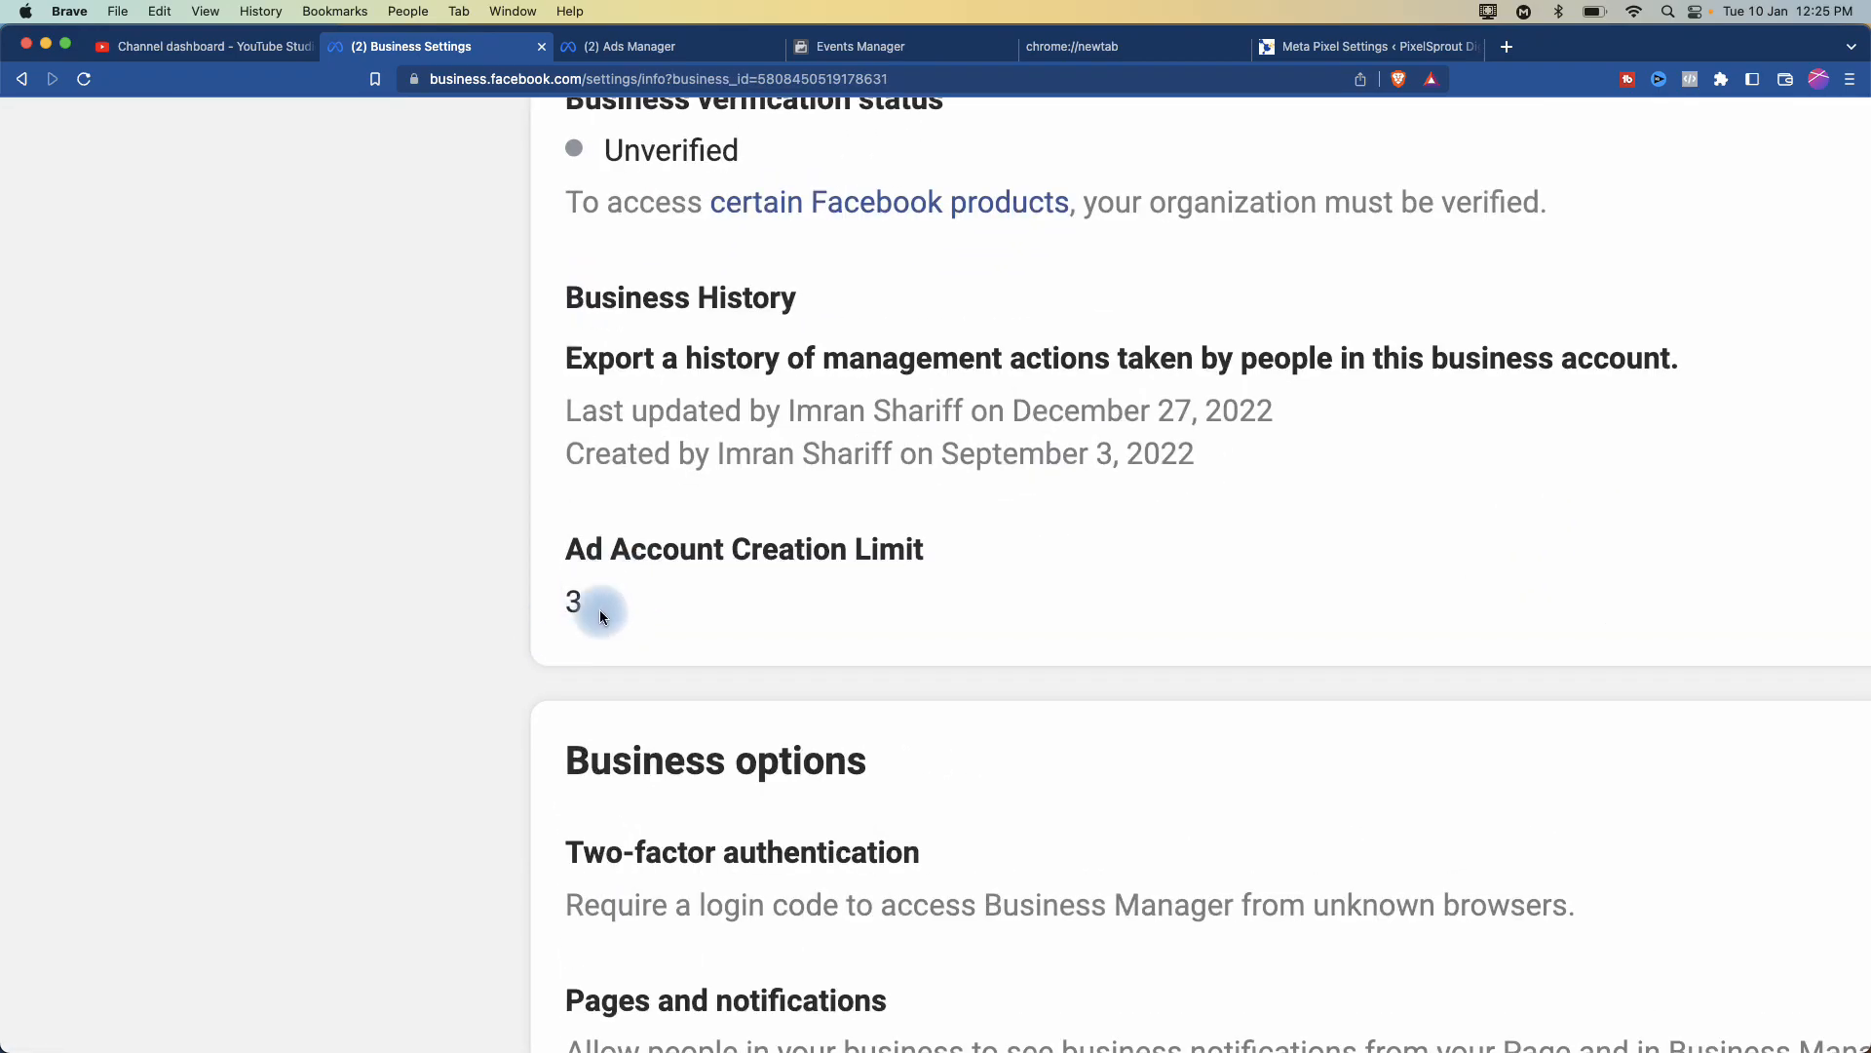
scroll(592, 624, down, 5)
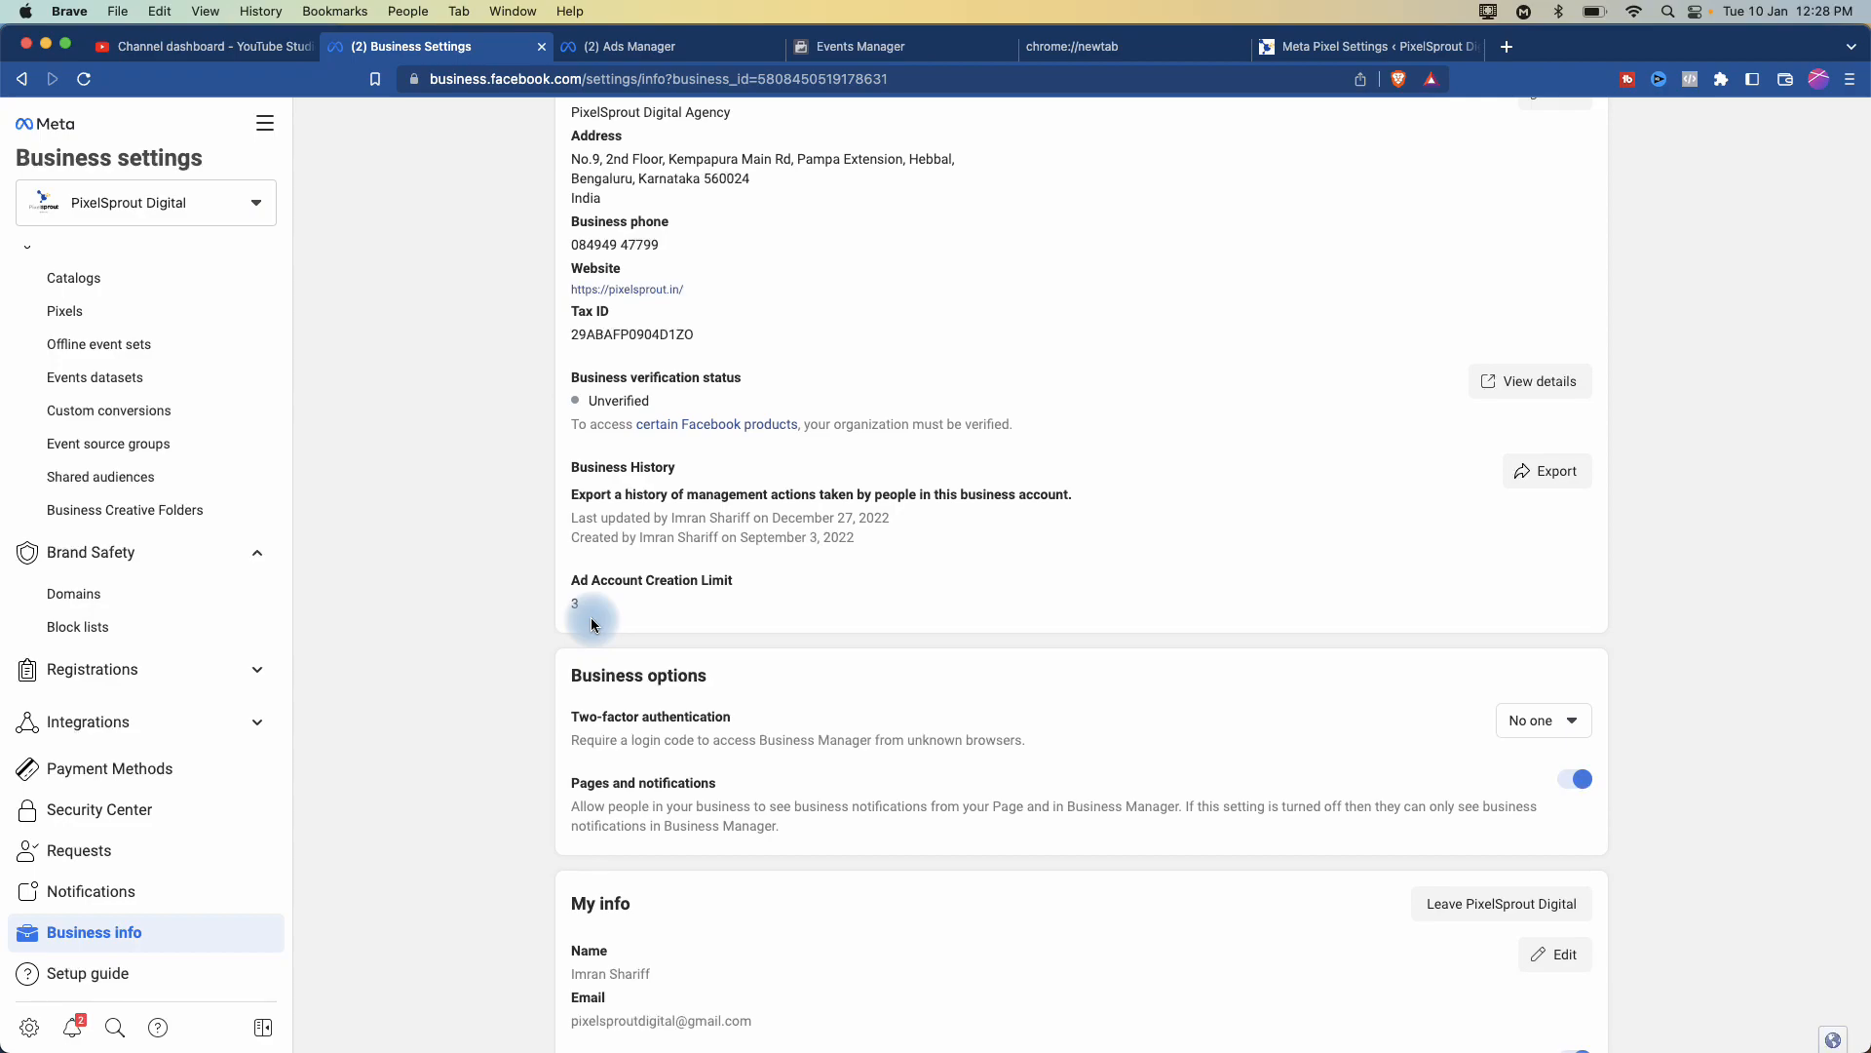
- Look through the list of business accounts, then close it
click(198, 206)
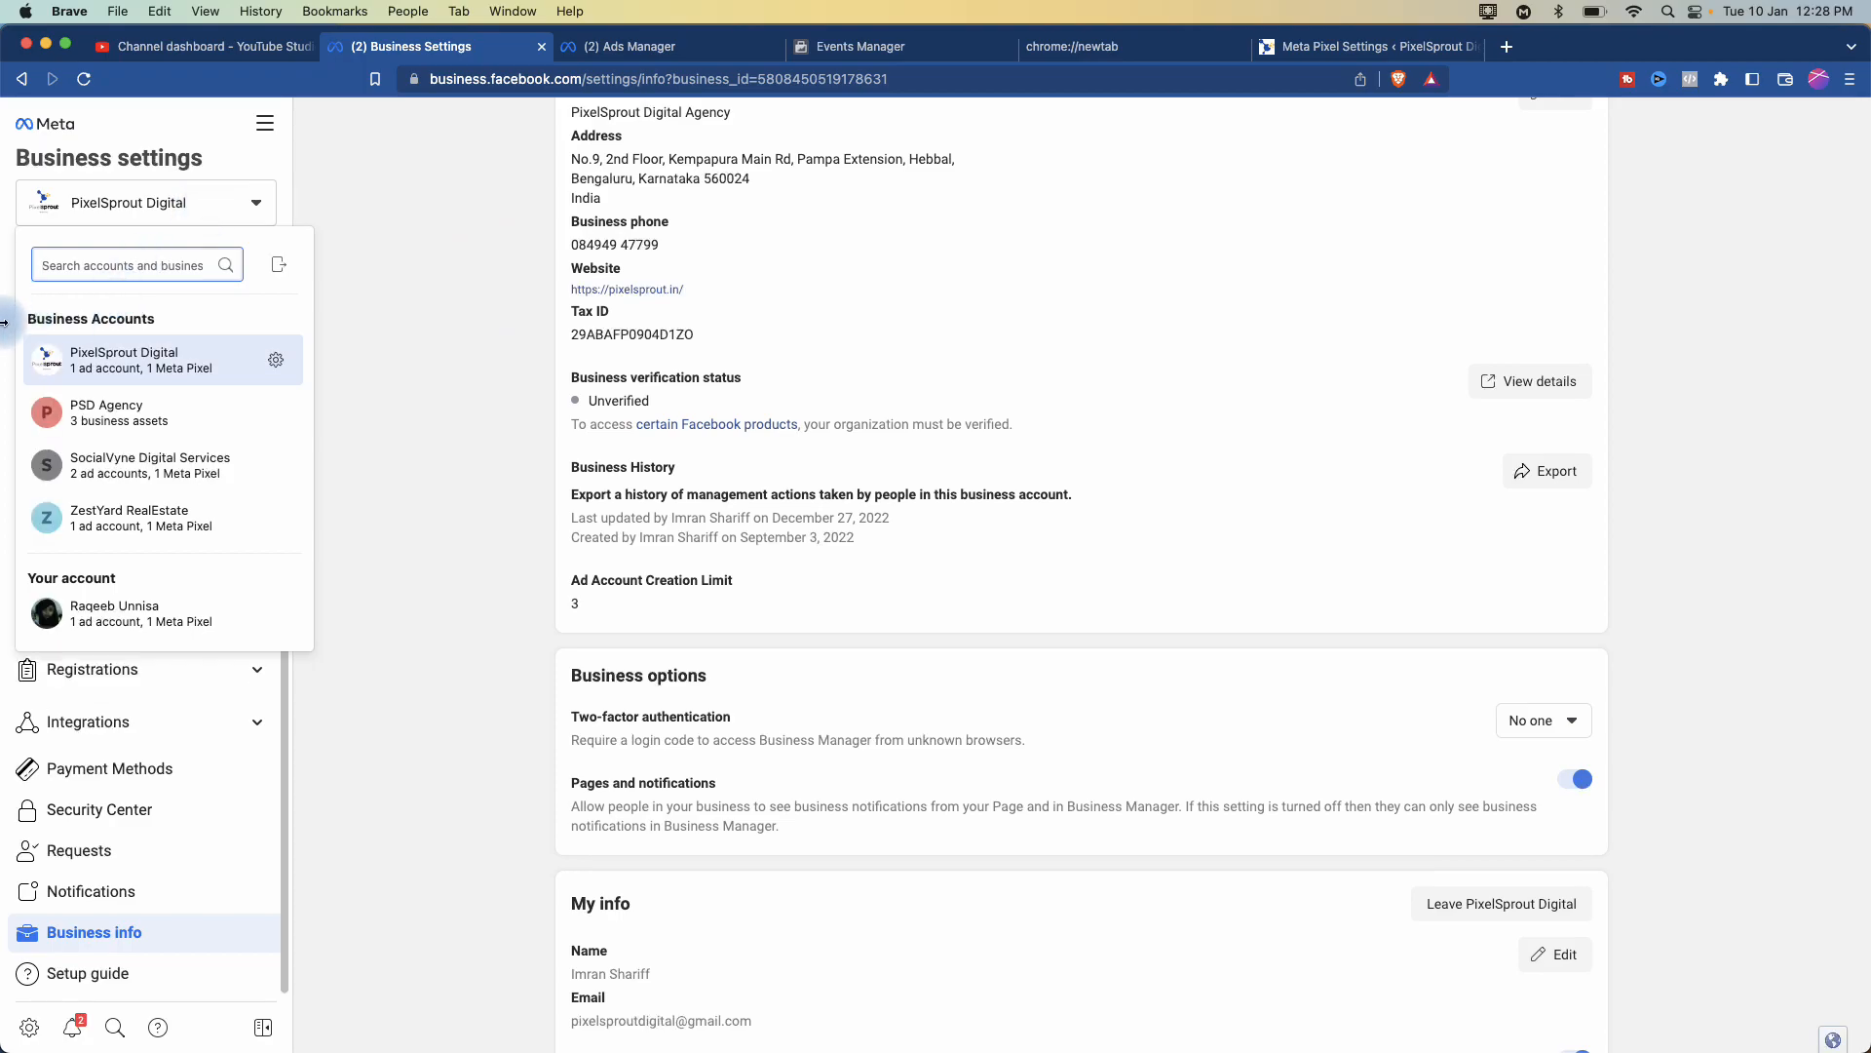
scroll(18, 291, up, 5)
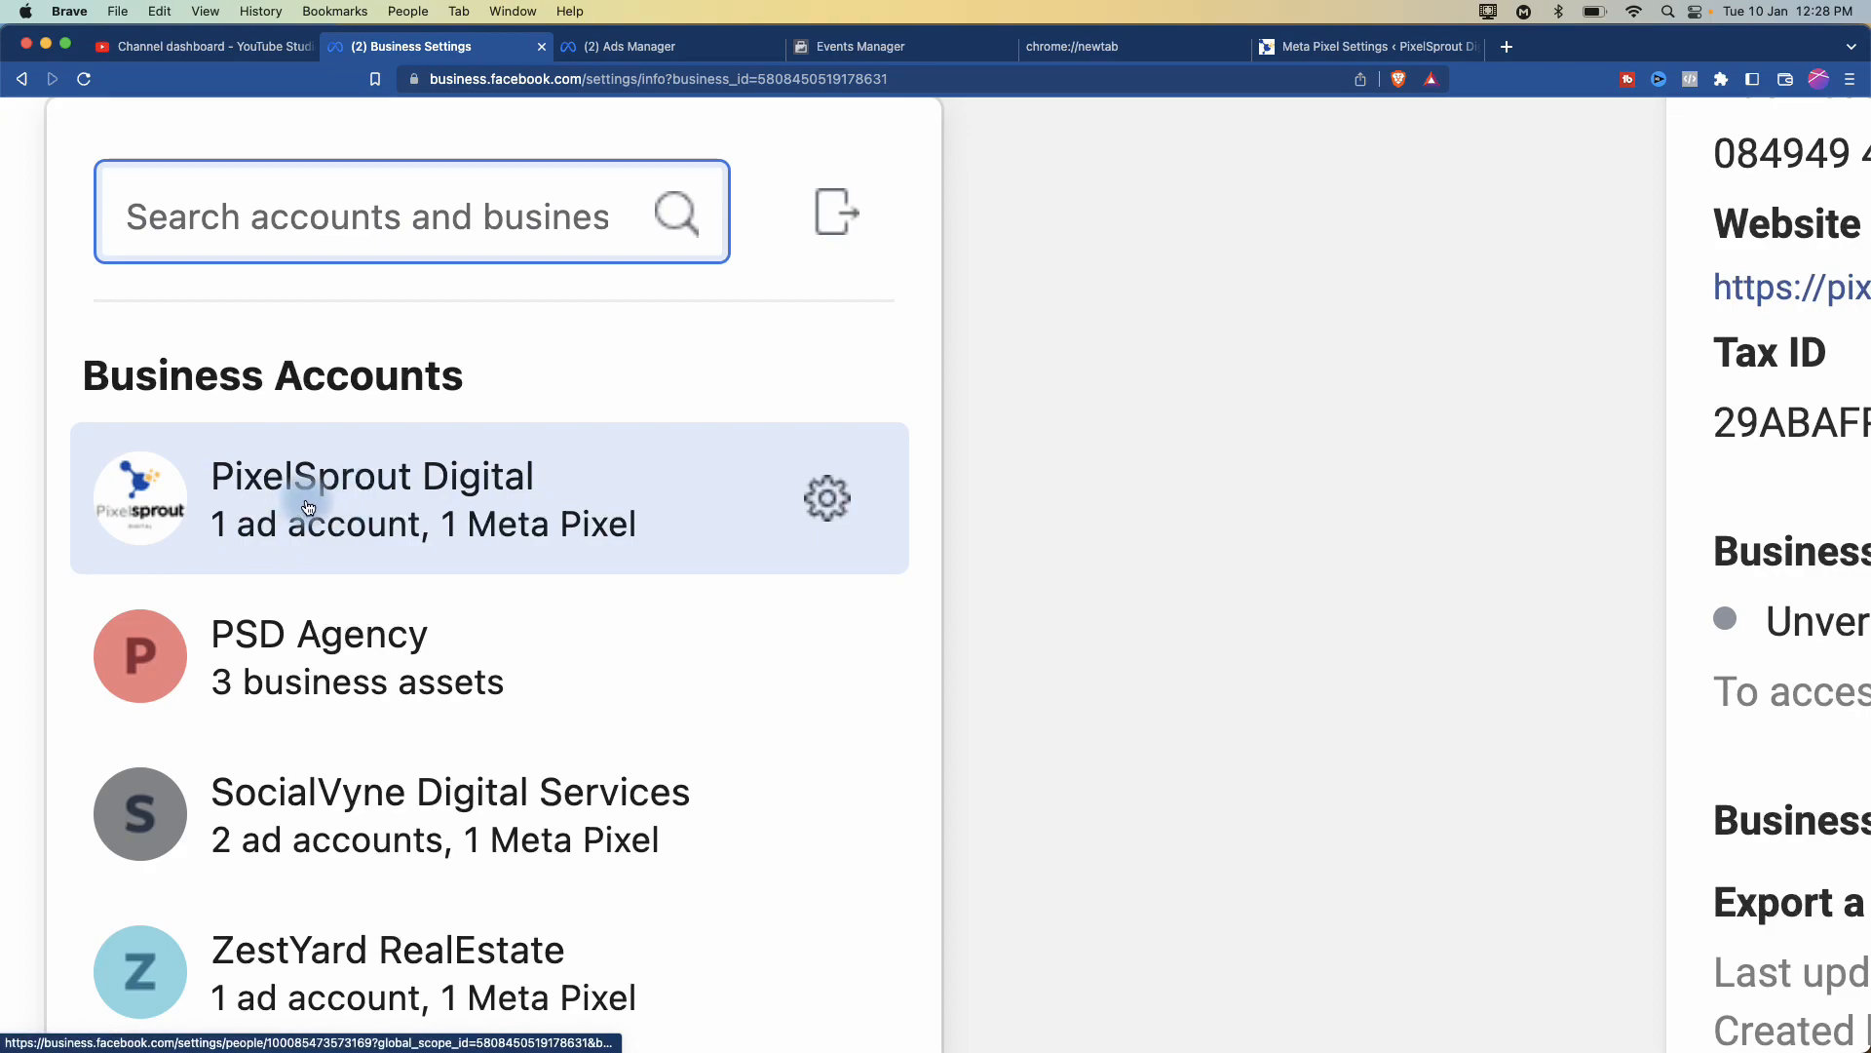
scroll(259, 658, down, 1)
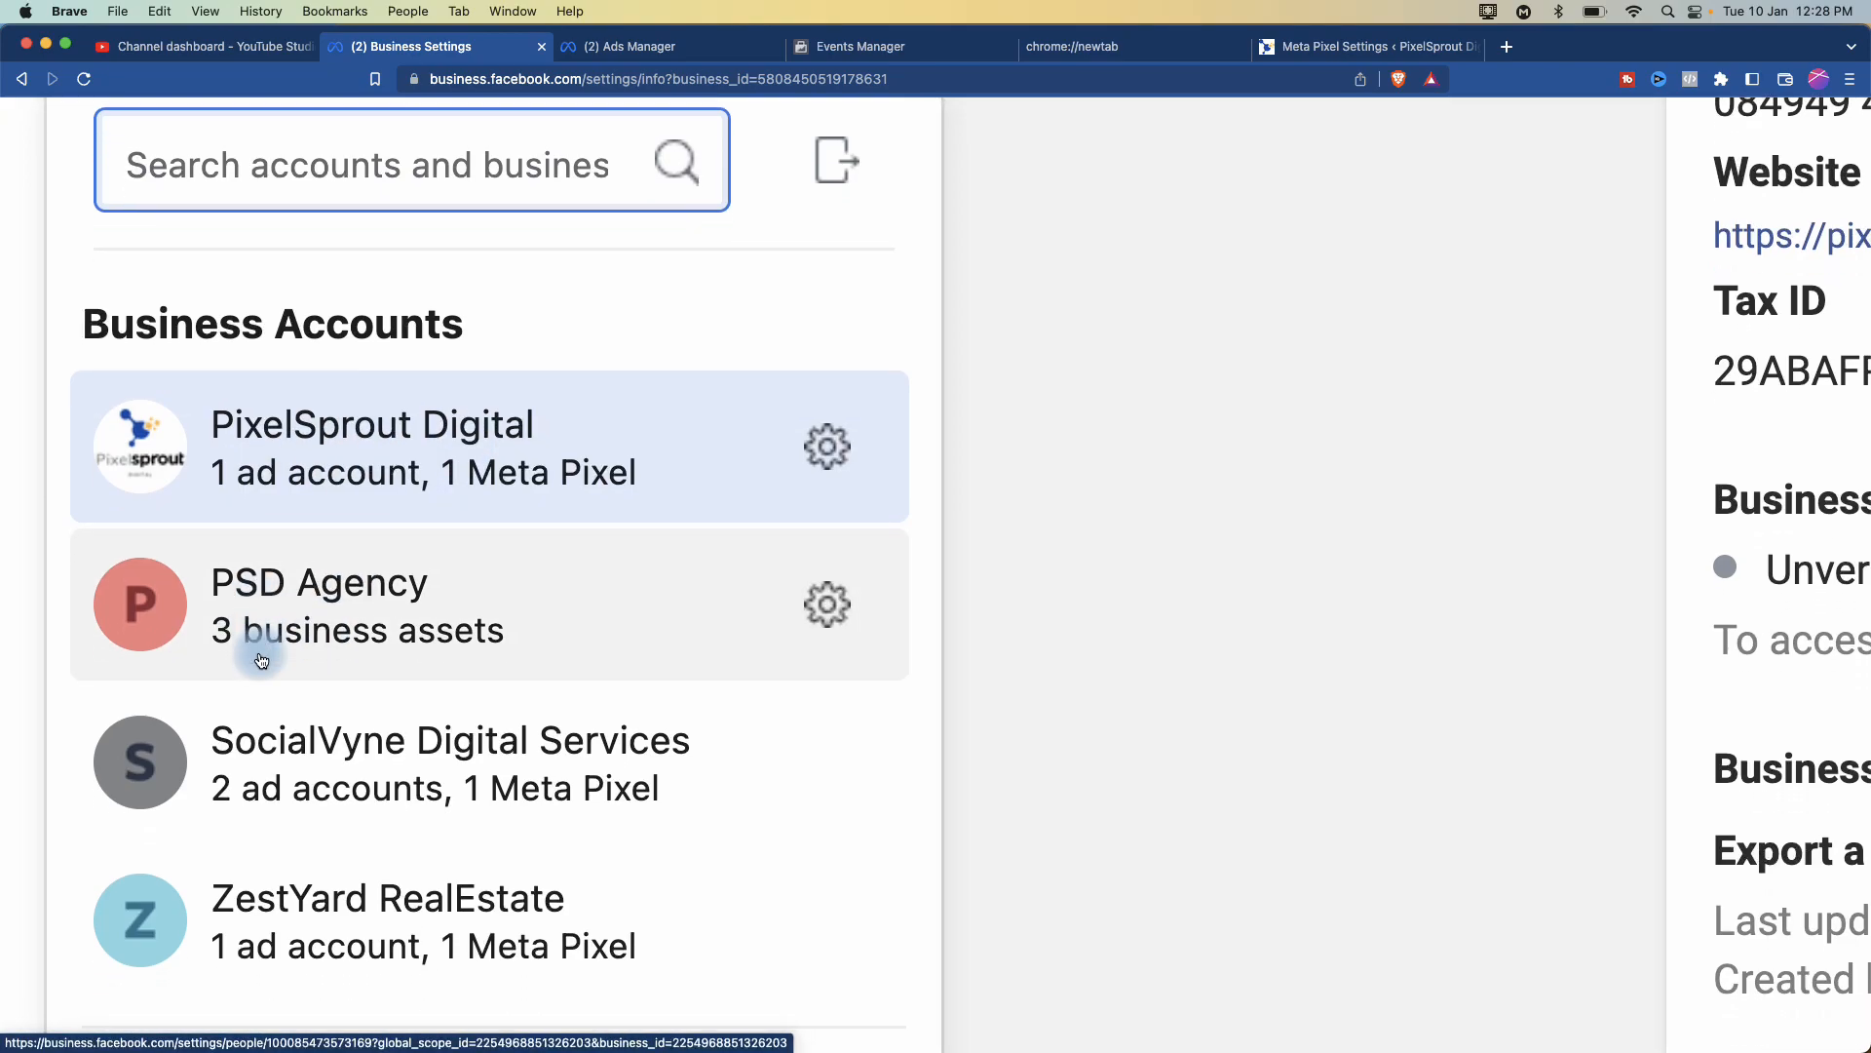
scroll(328, 596, down, 2)
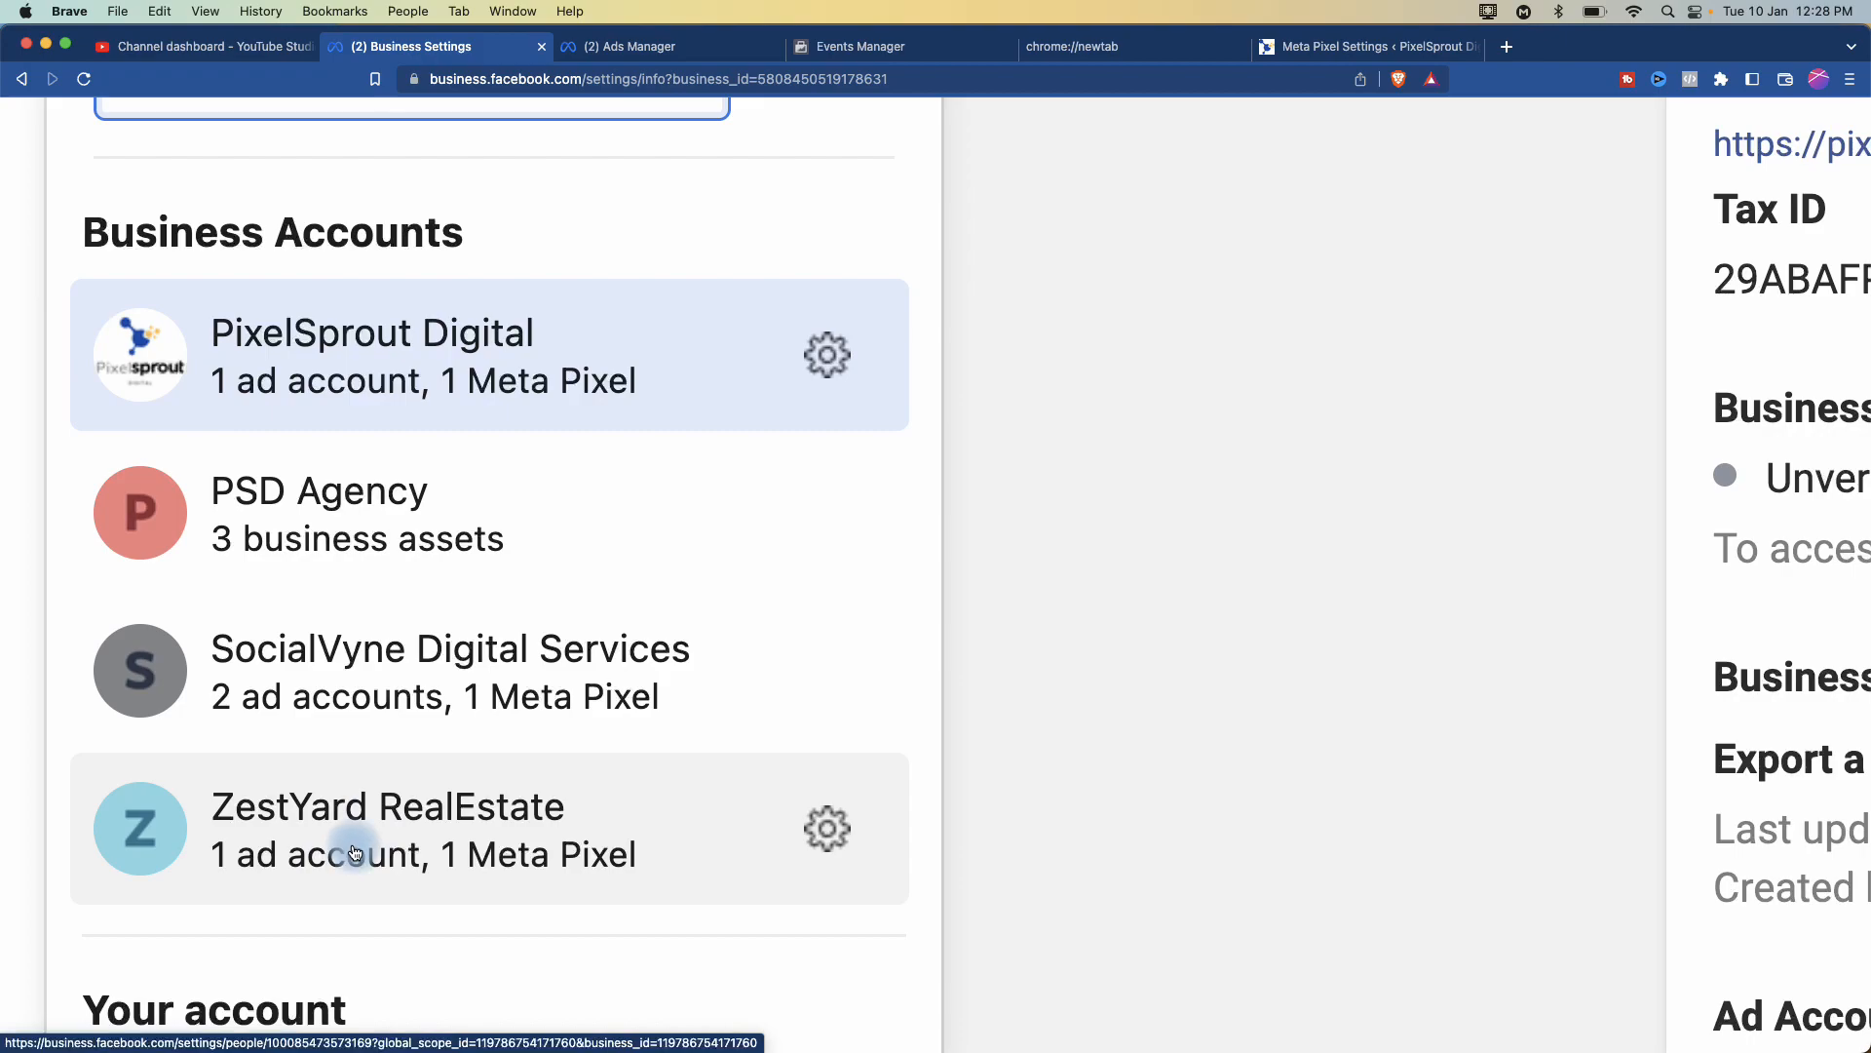
mouse_move(354, 852)
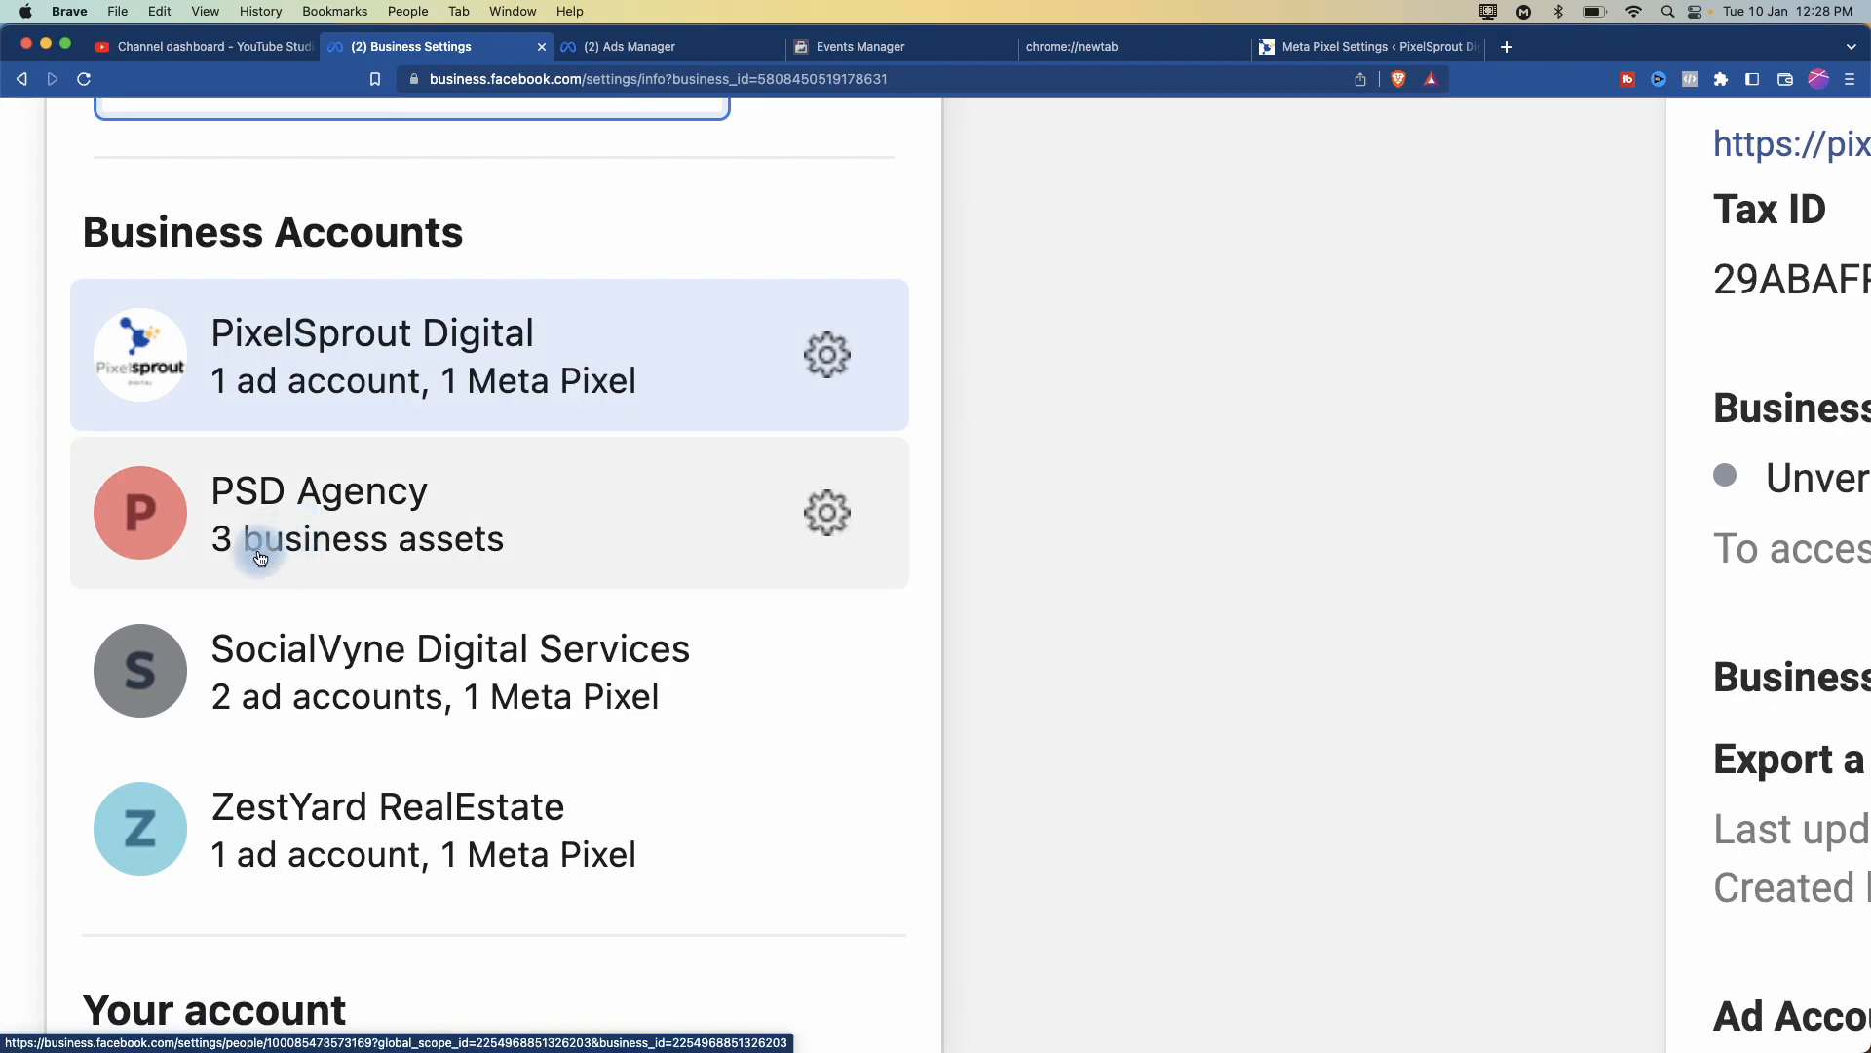
mouse_move(224, 573)
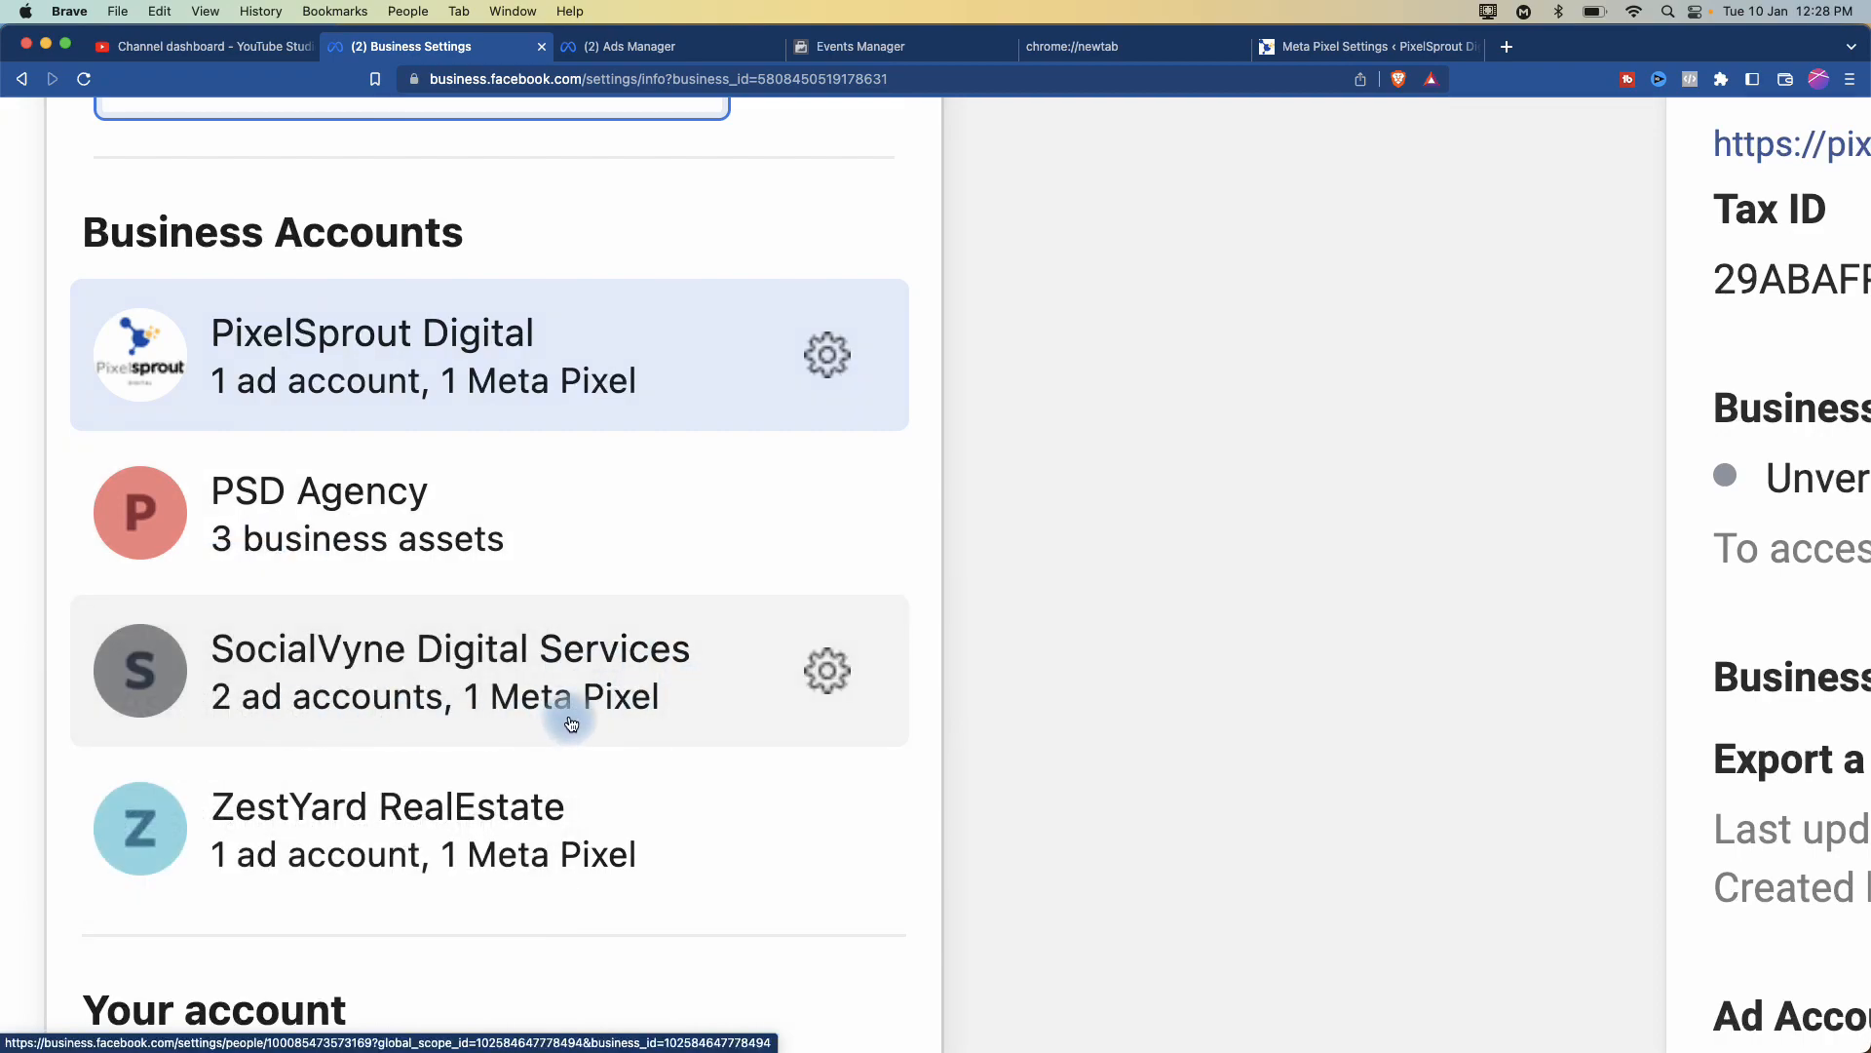
scroll(569, 724, down, 1)
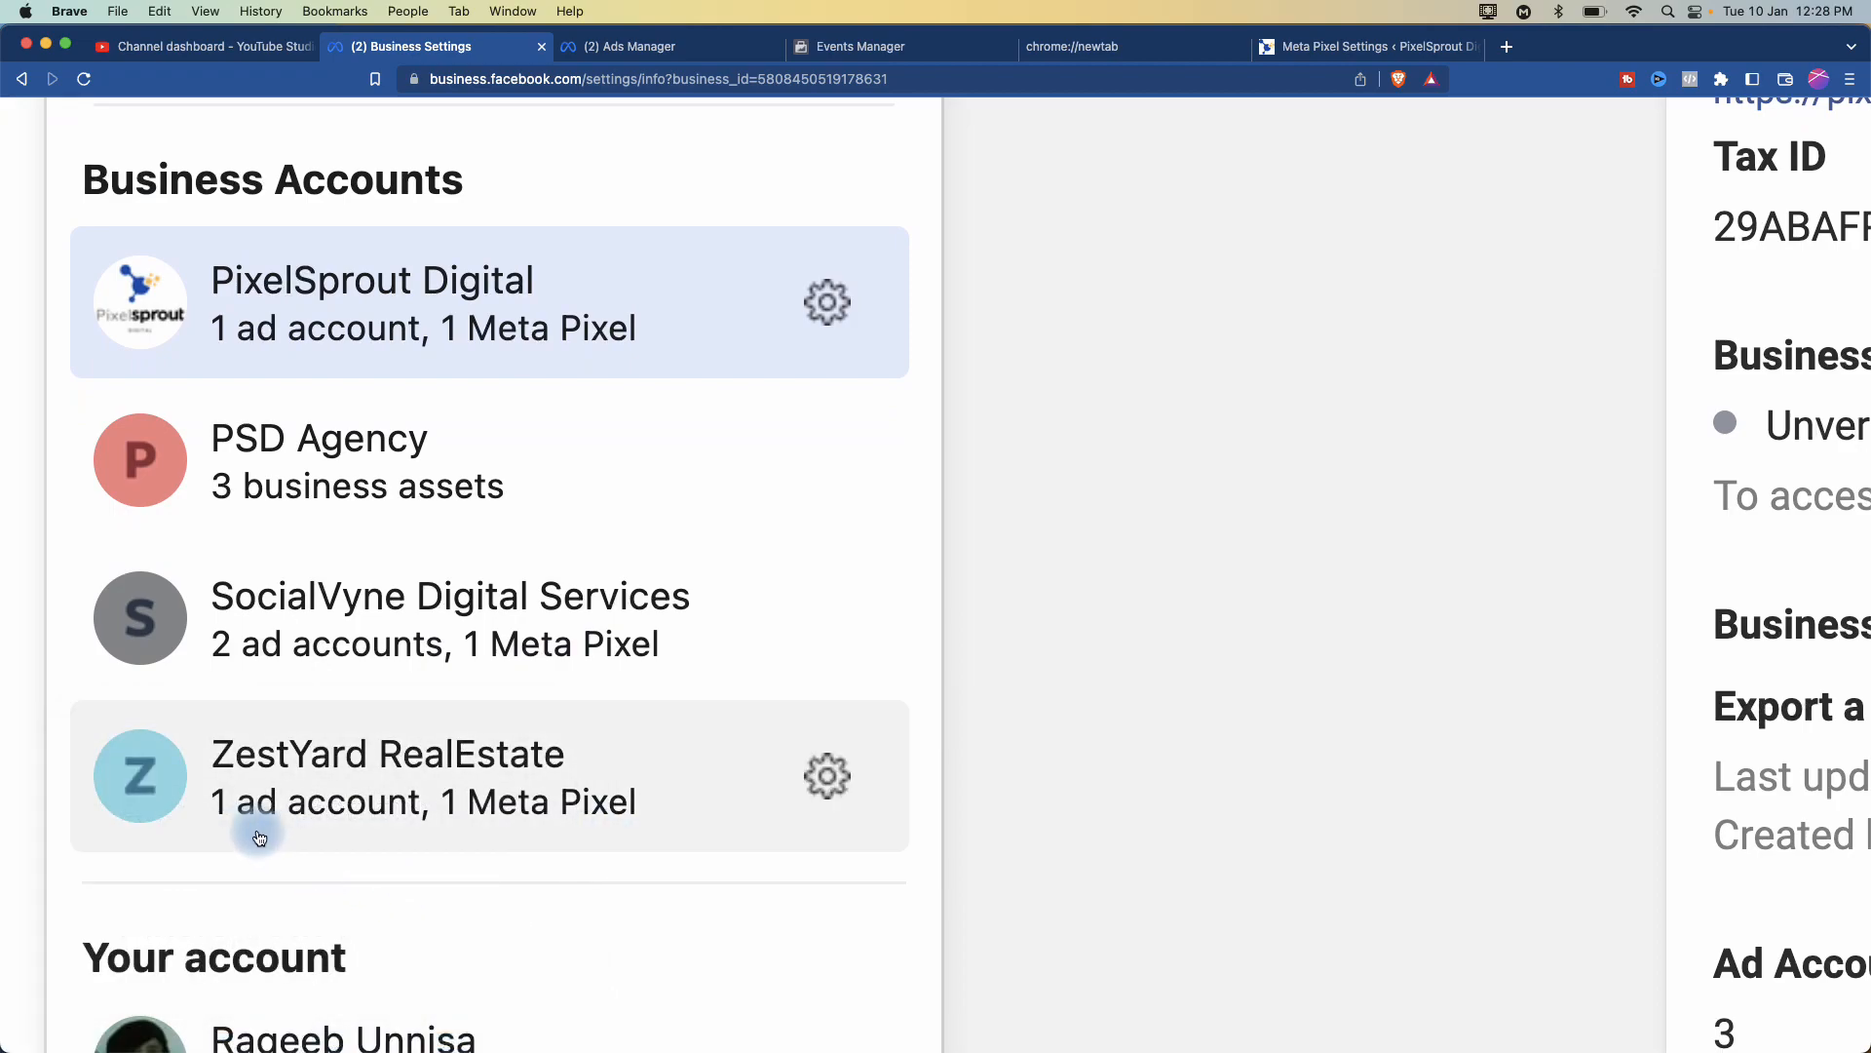
mouse_move(511, 824)
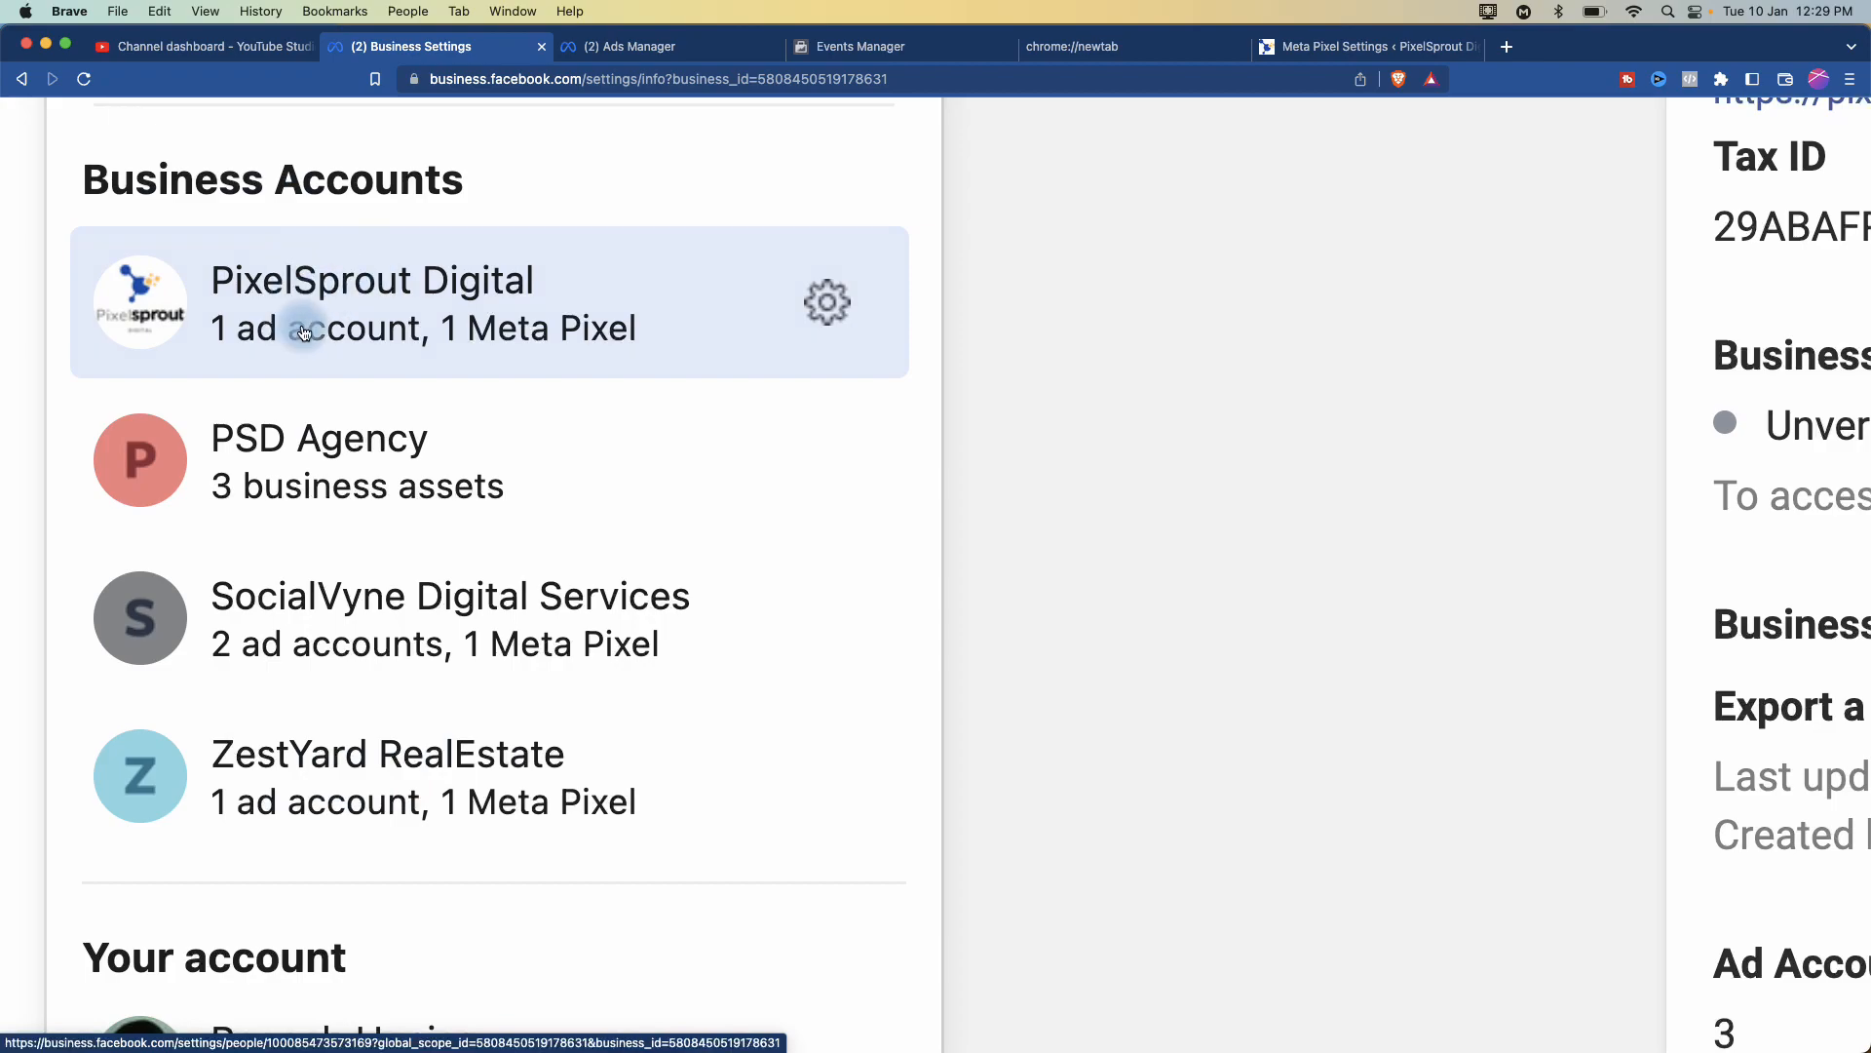
mouse_move(305, 334)
mouse_move(332, 283)
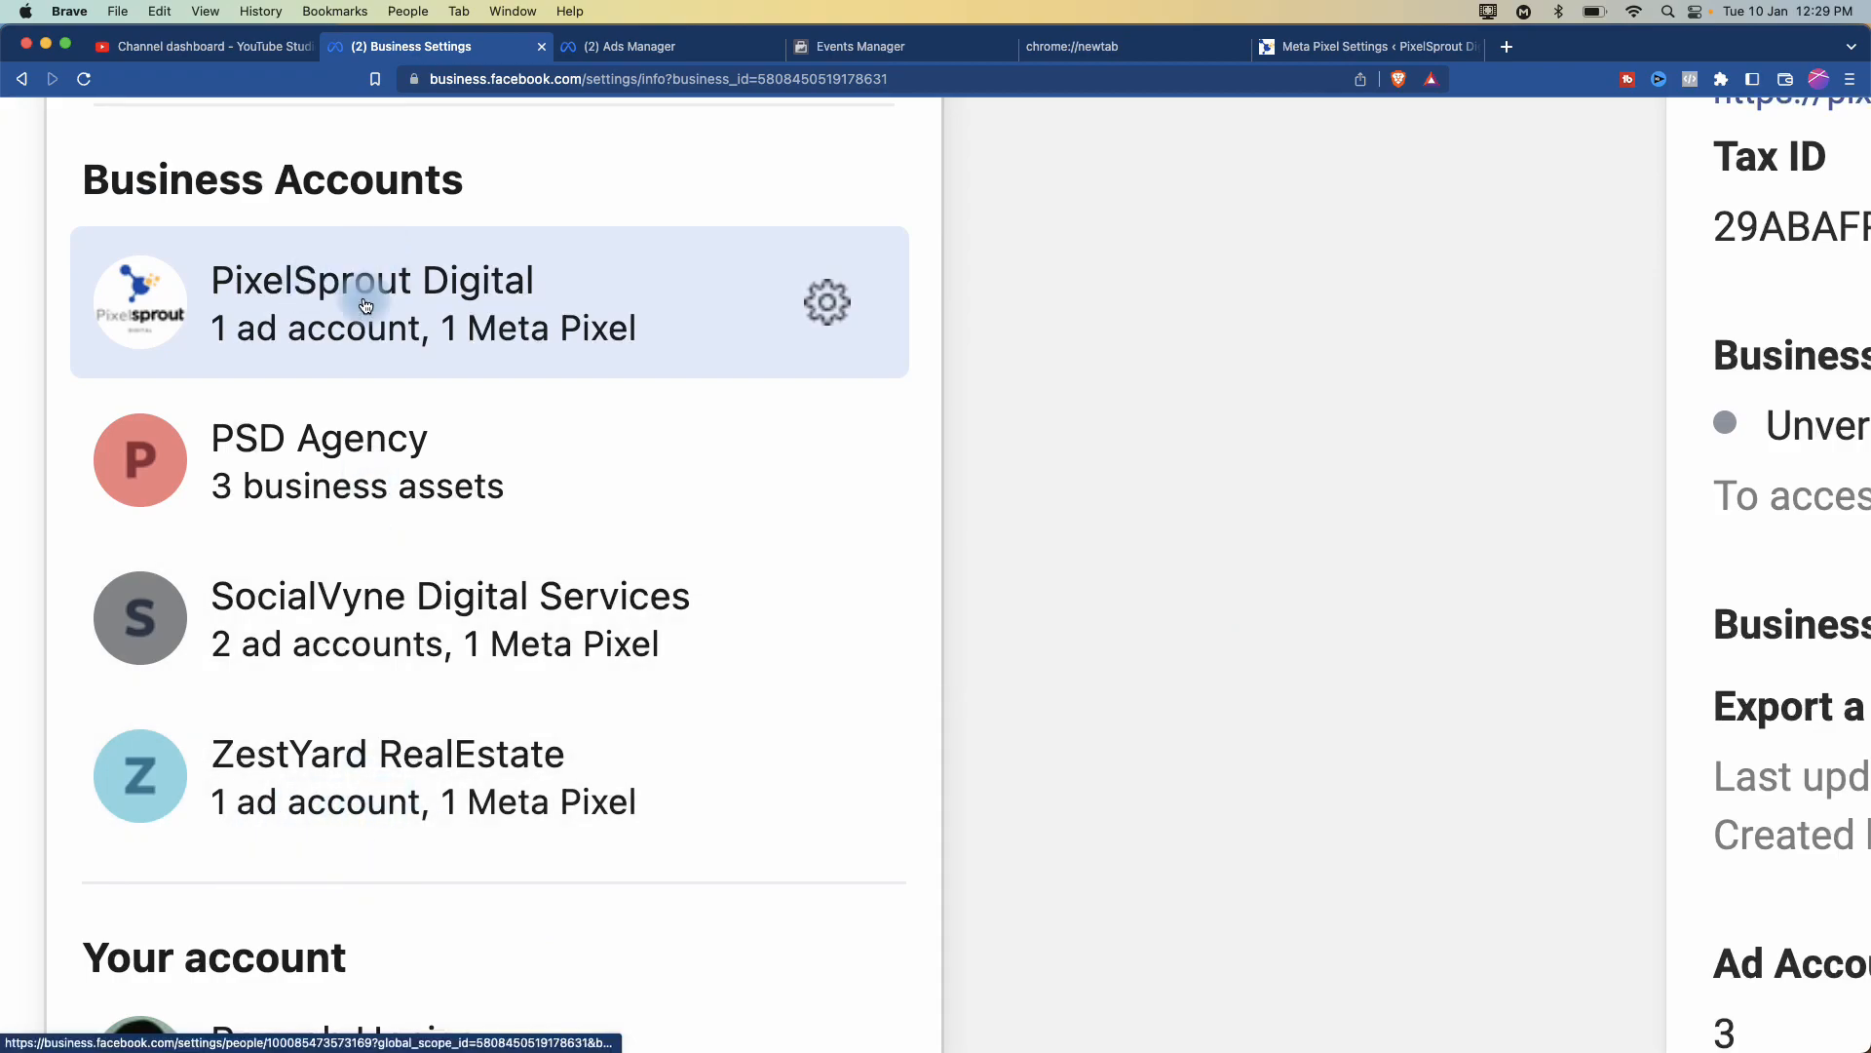
mouse_move(411, 757)
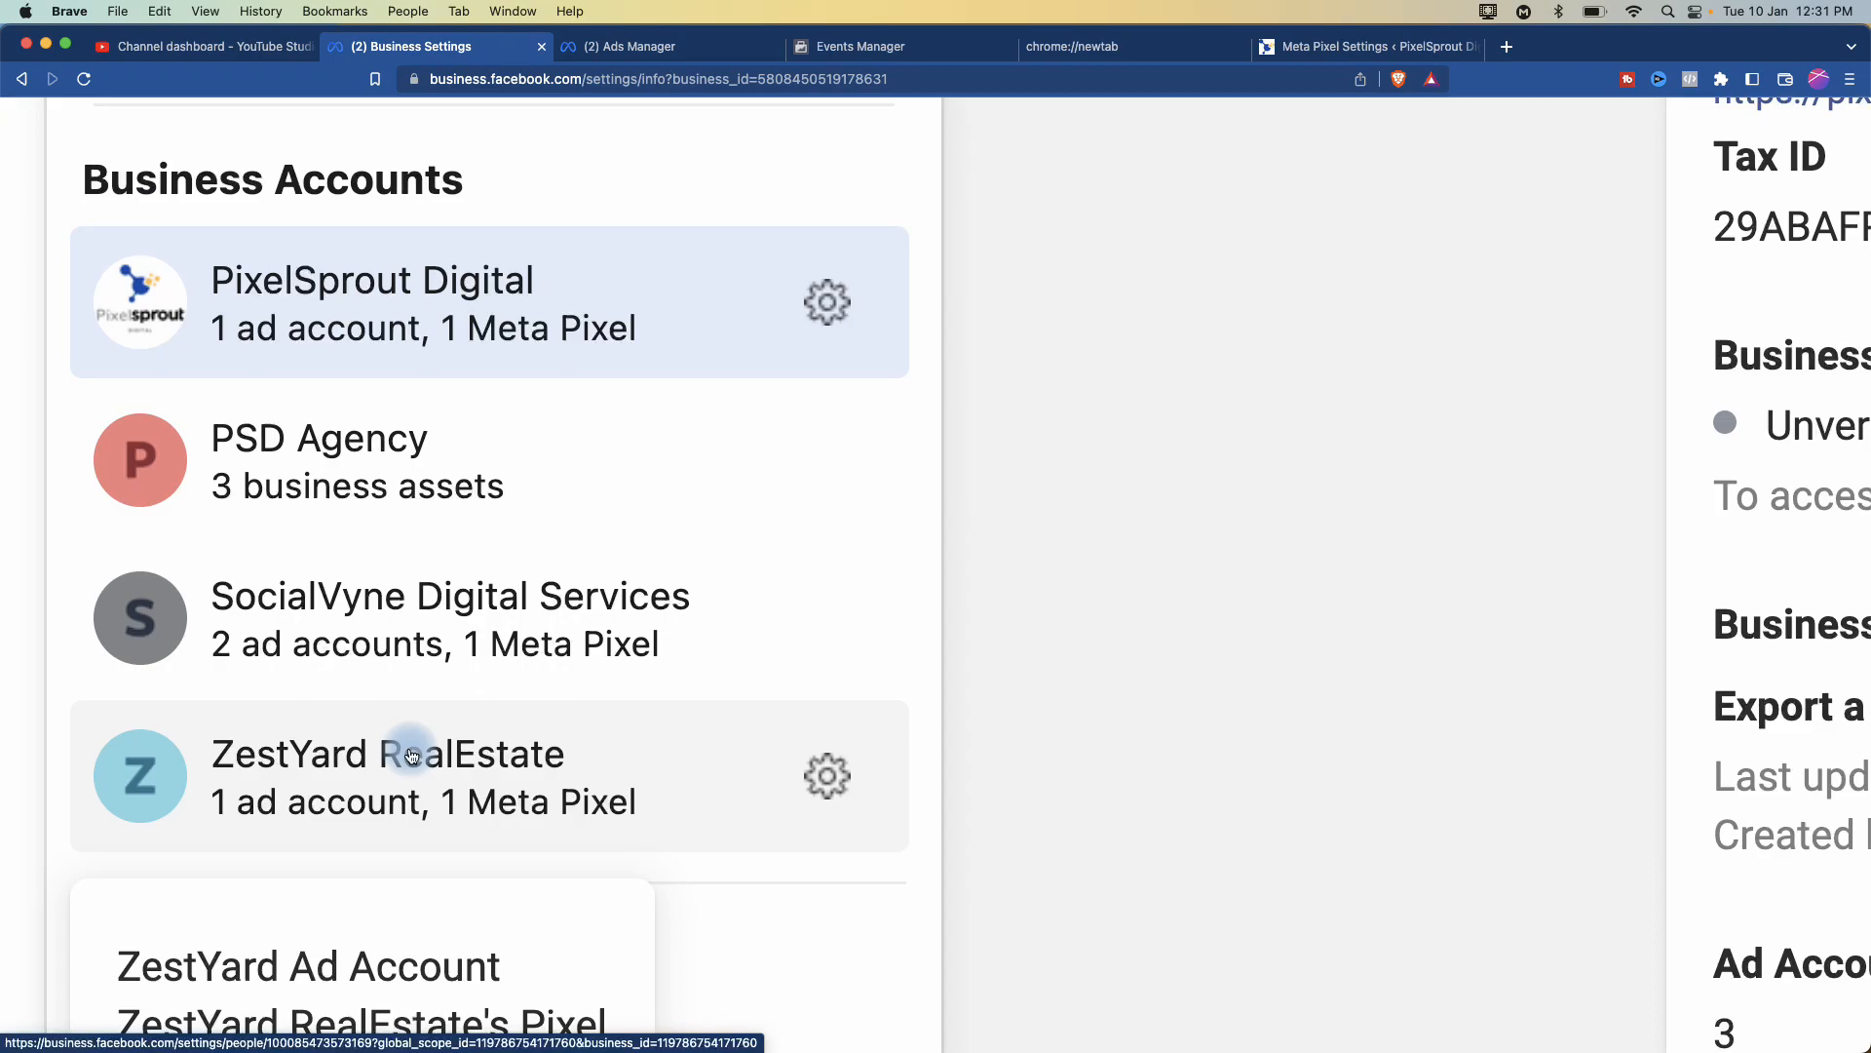
click(1080, 516)
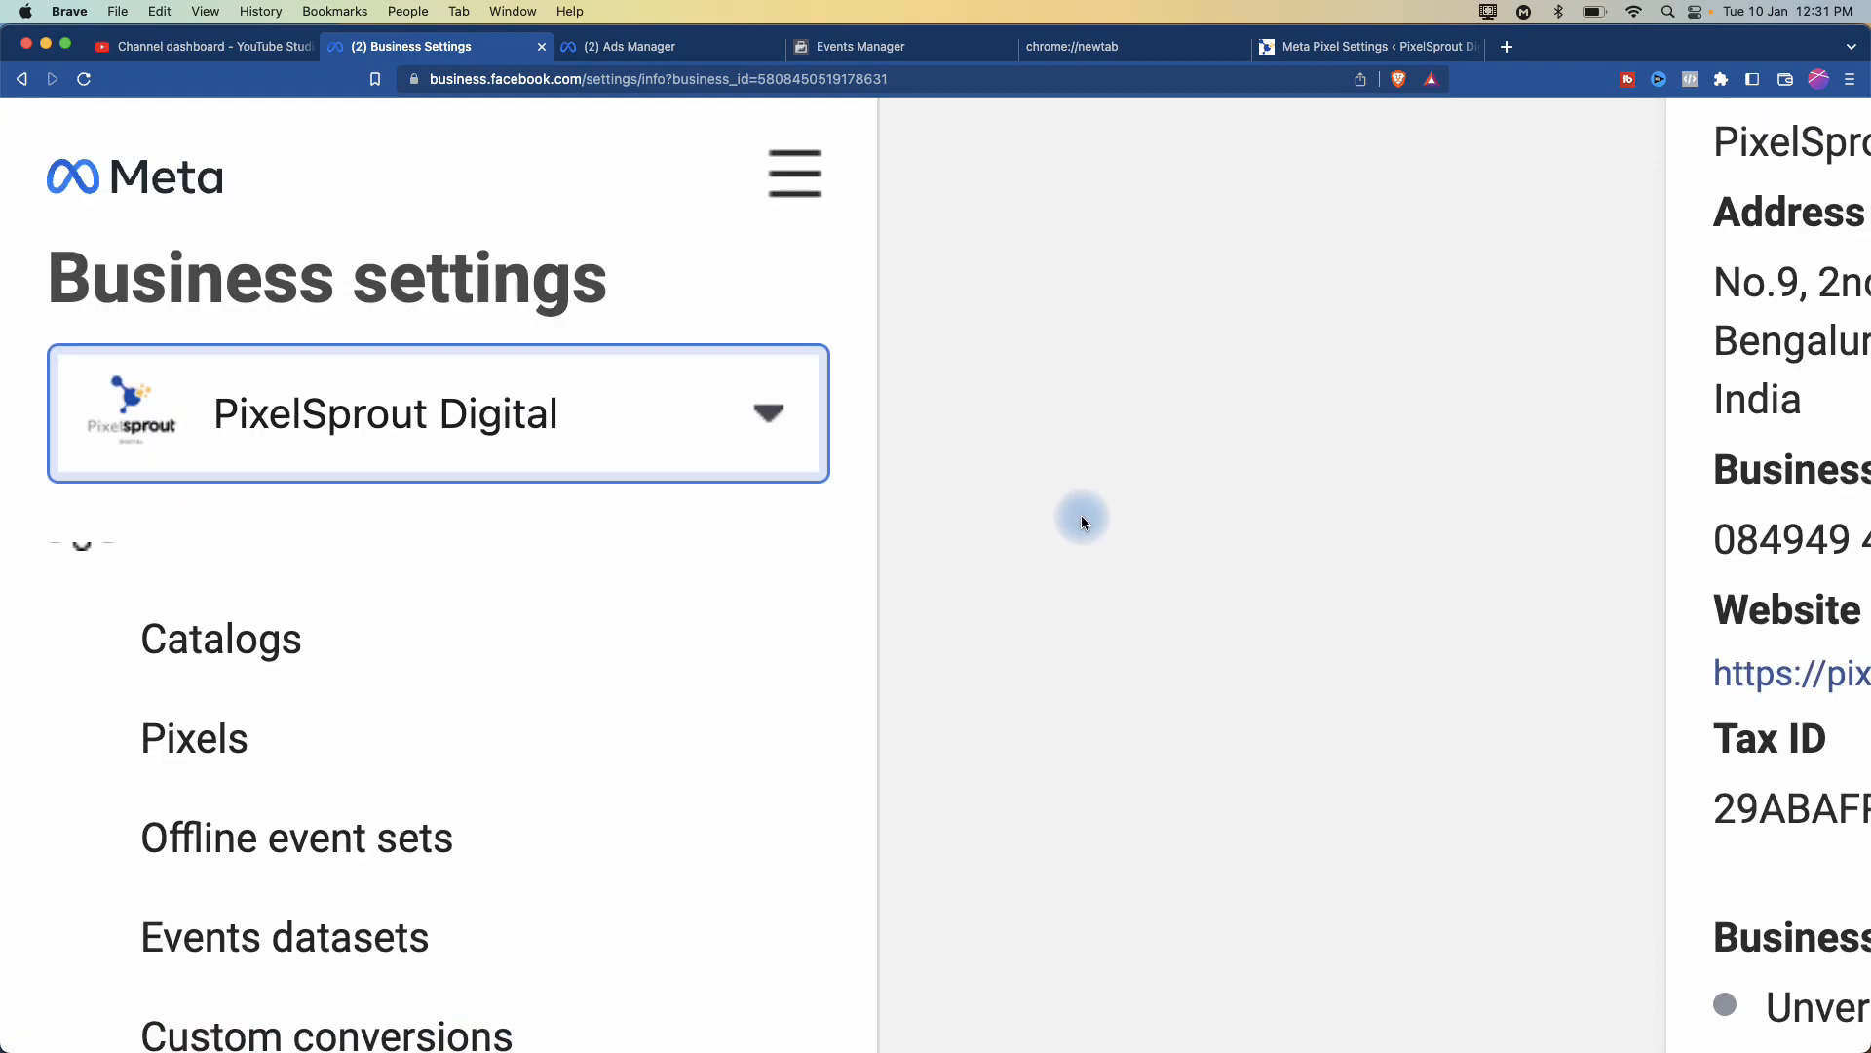
- Go to the Ad accounts page under Accounts in the left sidebar
scroll(1079, 518, down, 5)
scroll(1078, 523, down, 4)
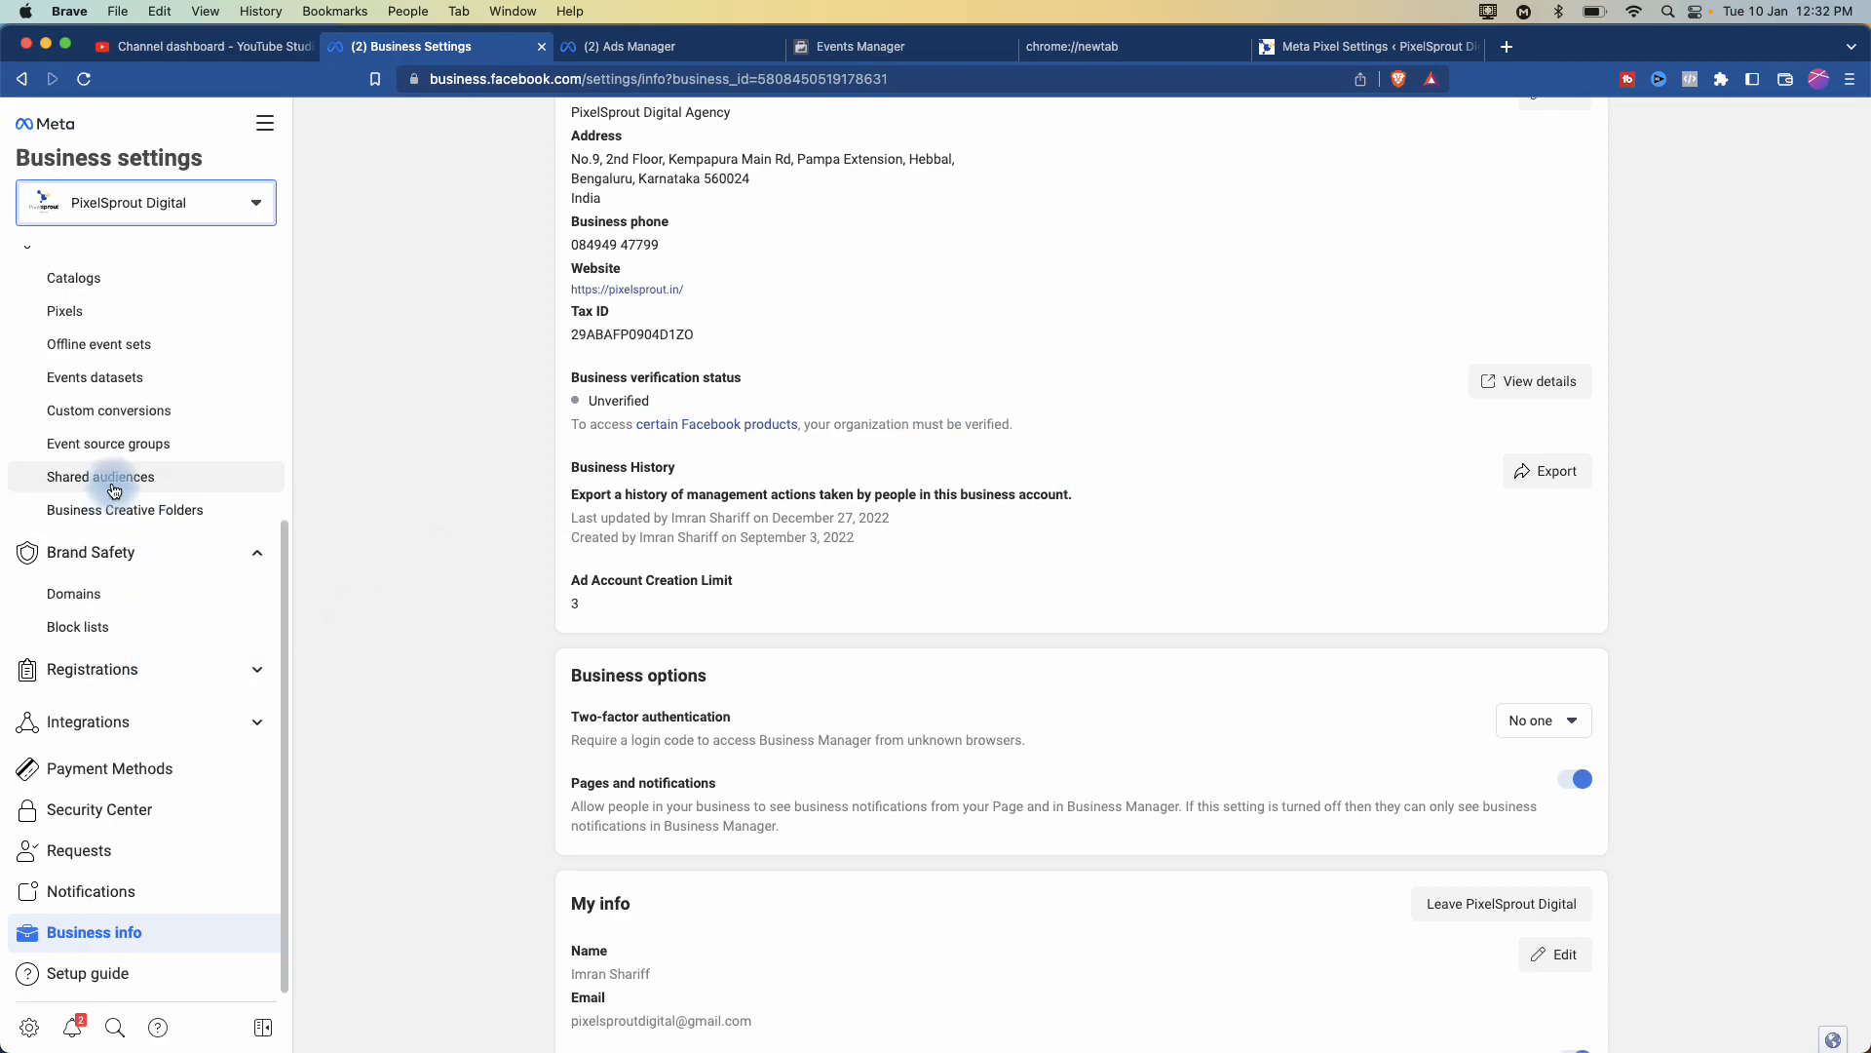
scroll(78, 368, up, 5)
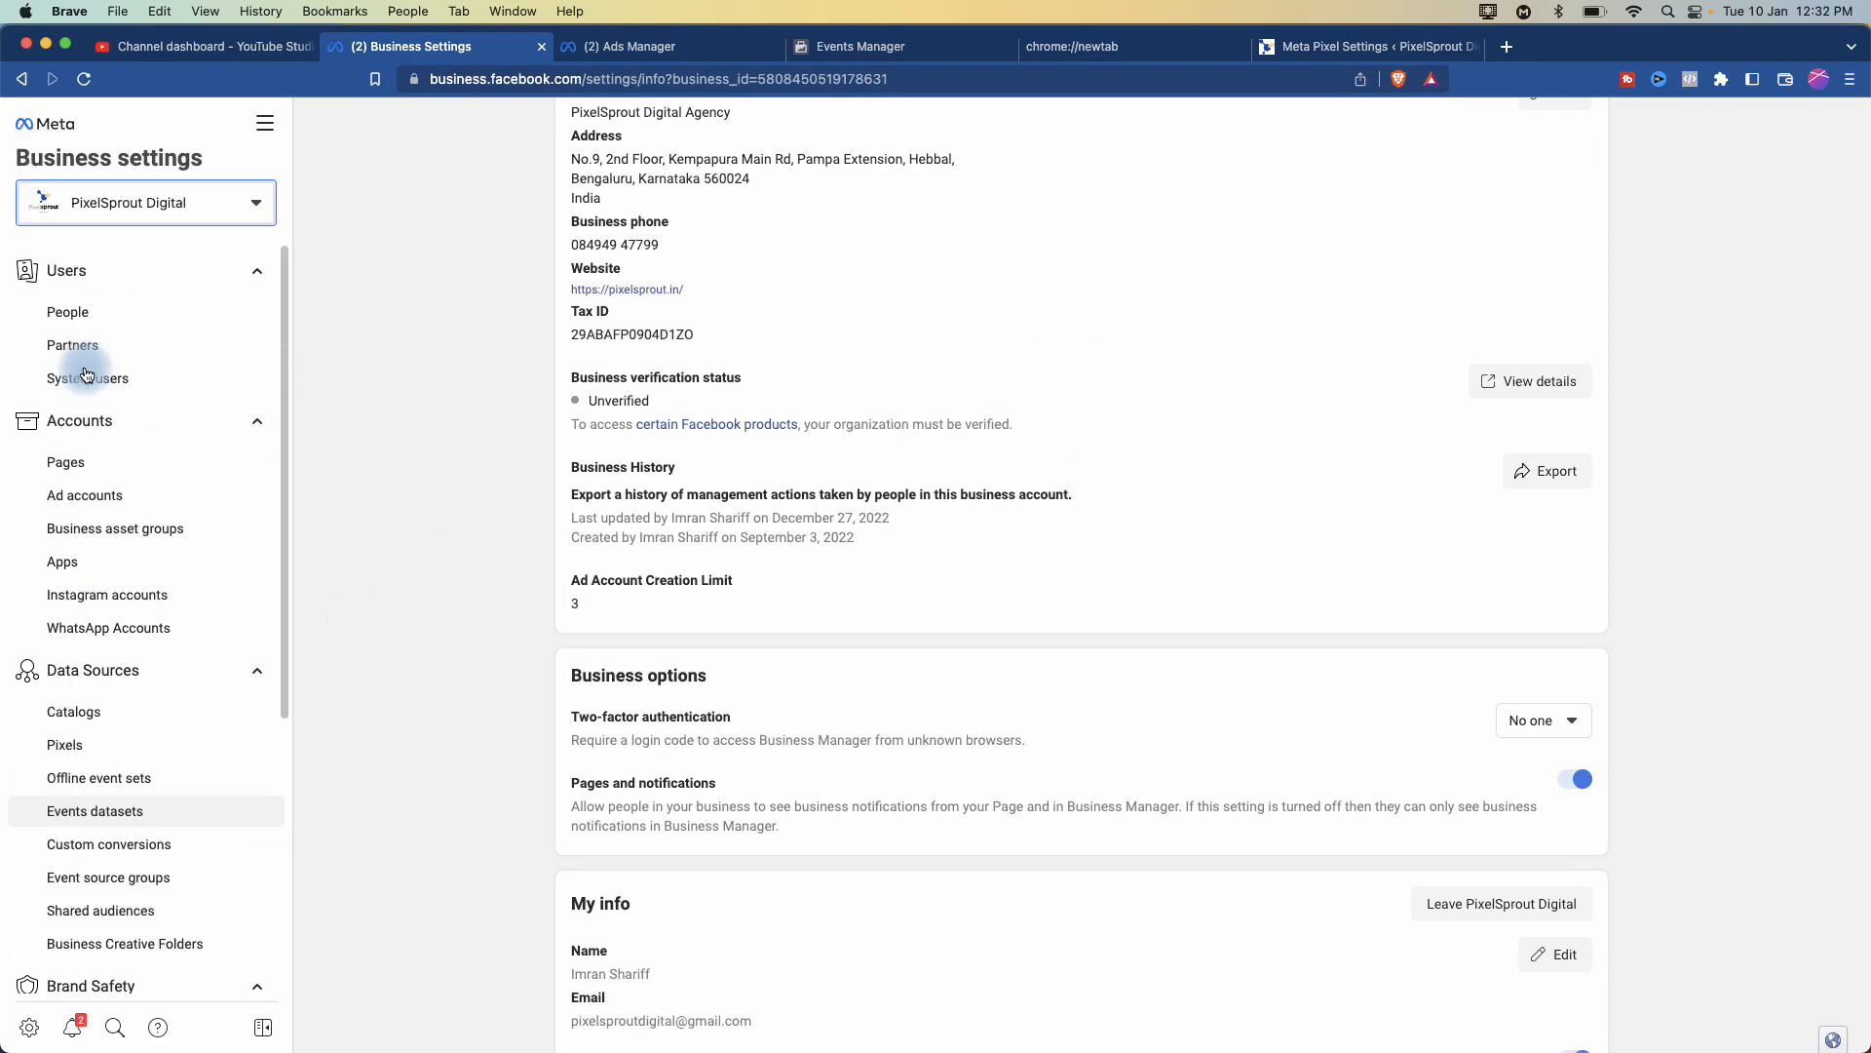
click(90, 491)
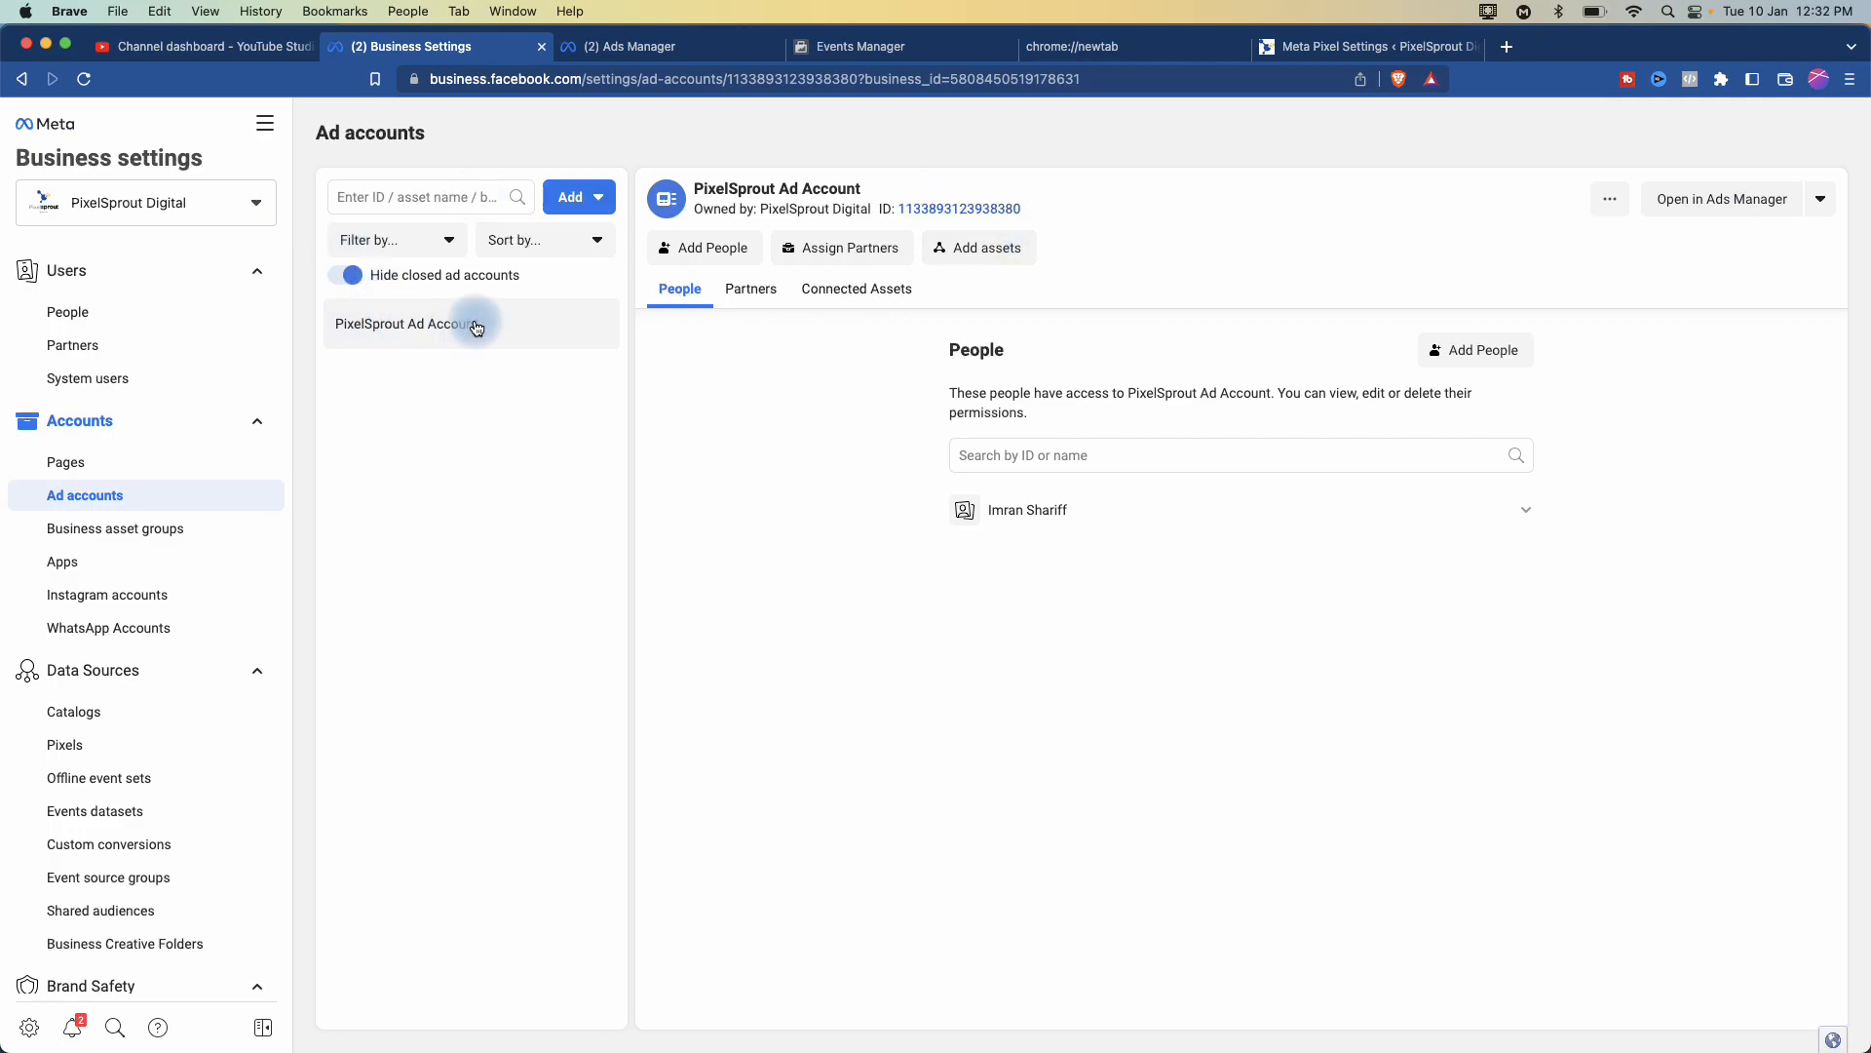
- Open PixelSprout Ad Account in Ads Manager and bring up the All tools menu
click(1713, 202)
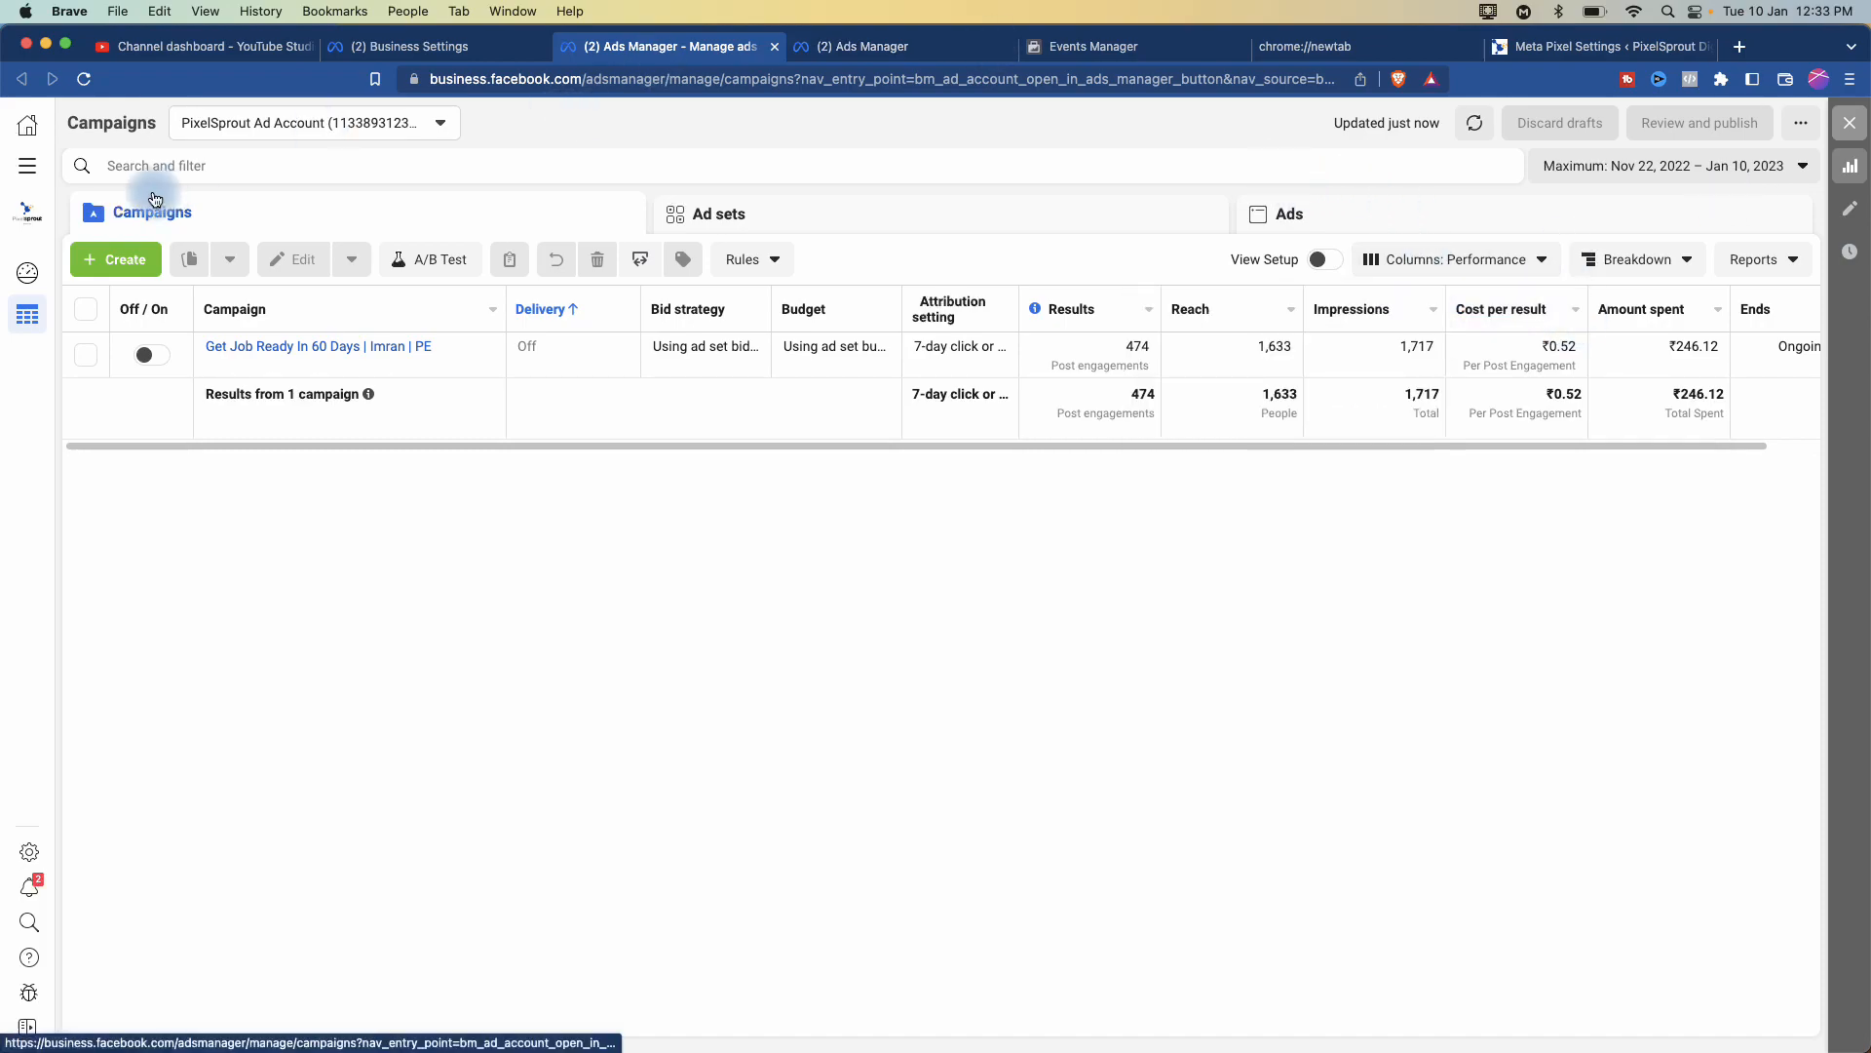
click(32, 179)
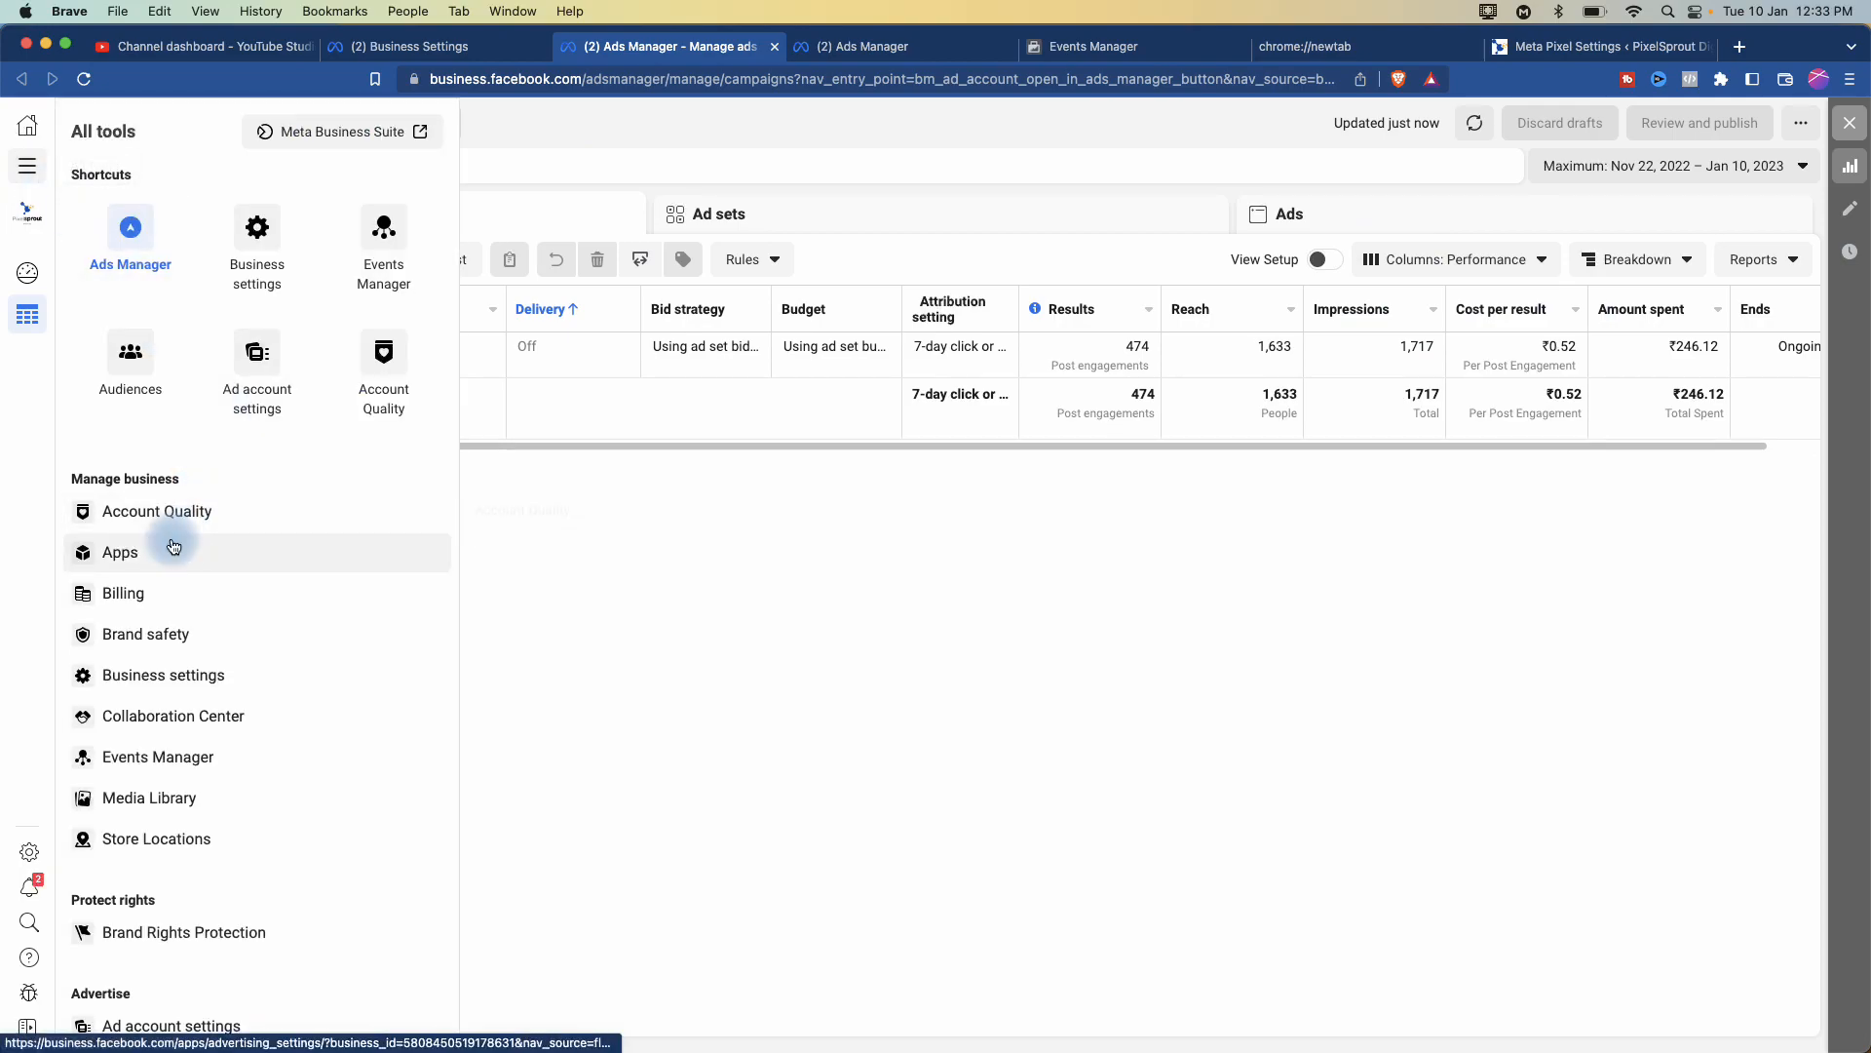
- Choose the Audiences shortcut in the All tools panel
click(126, 363)
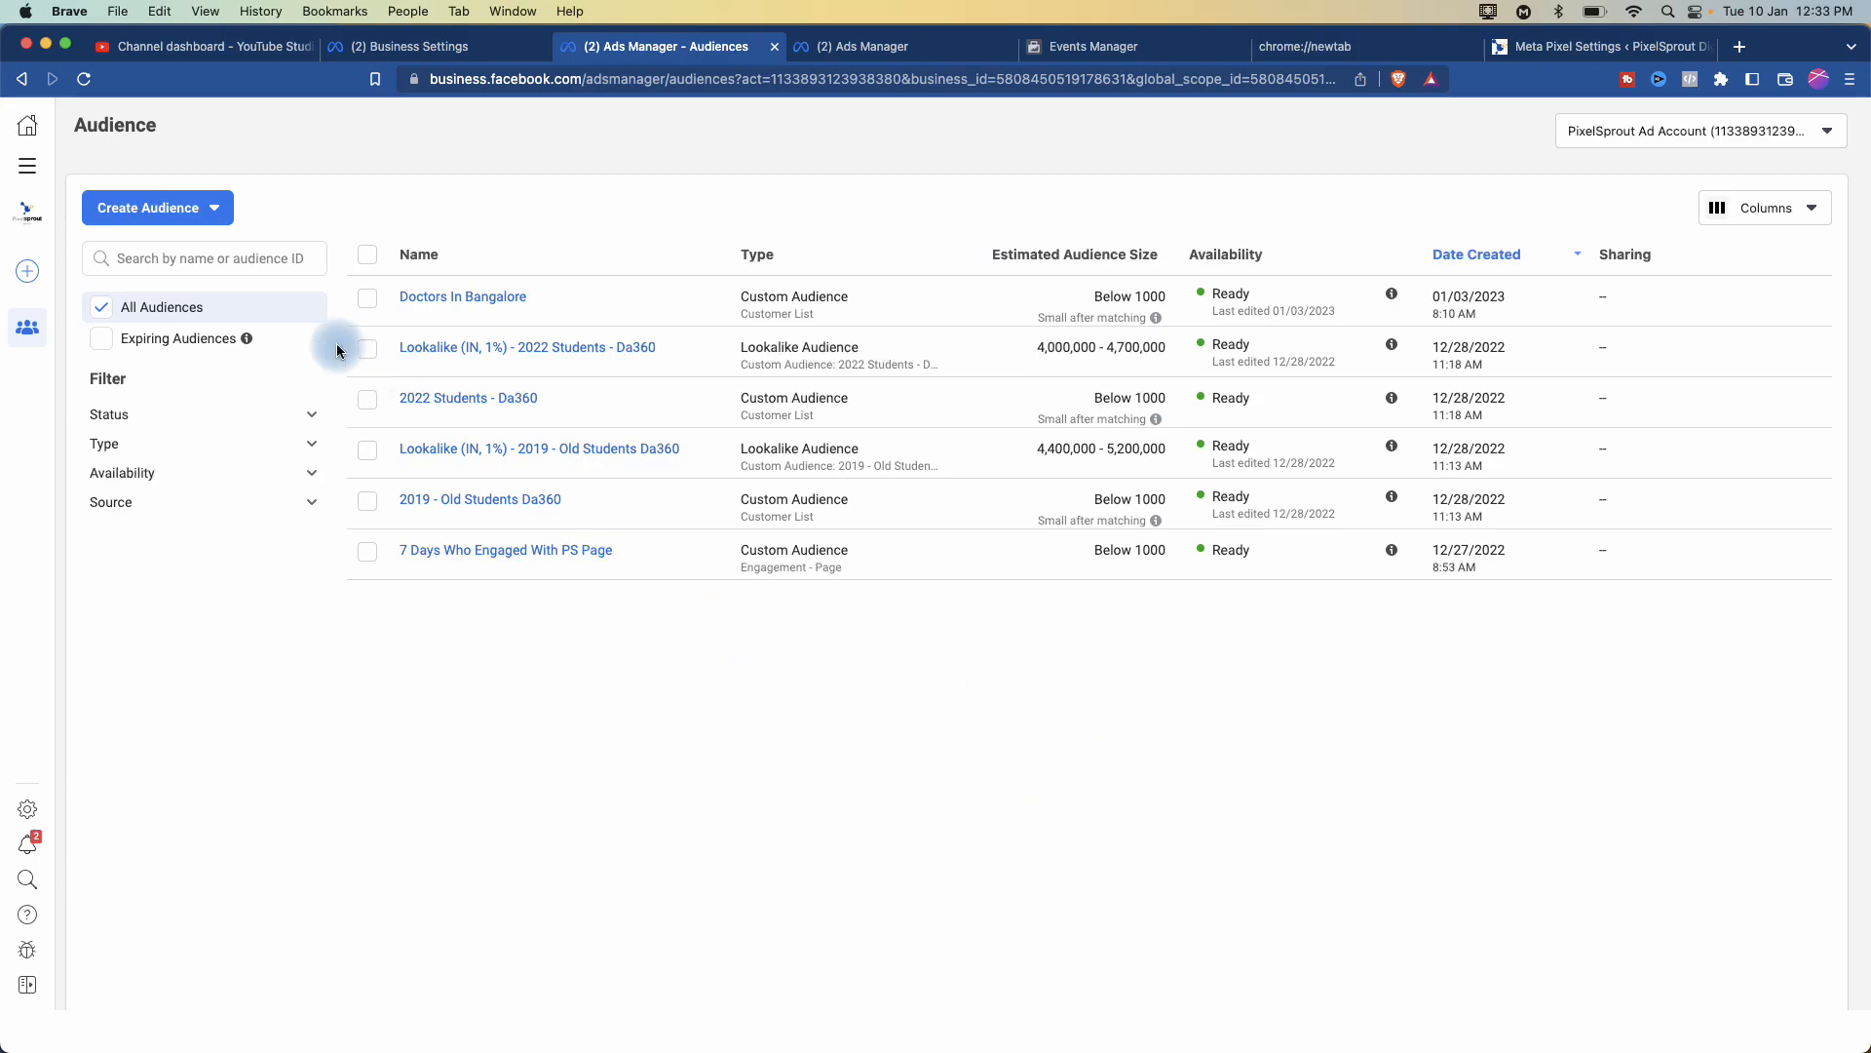
click(209, 211)
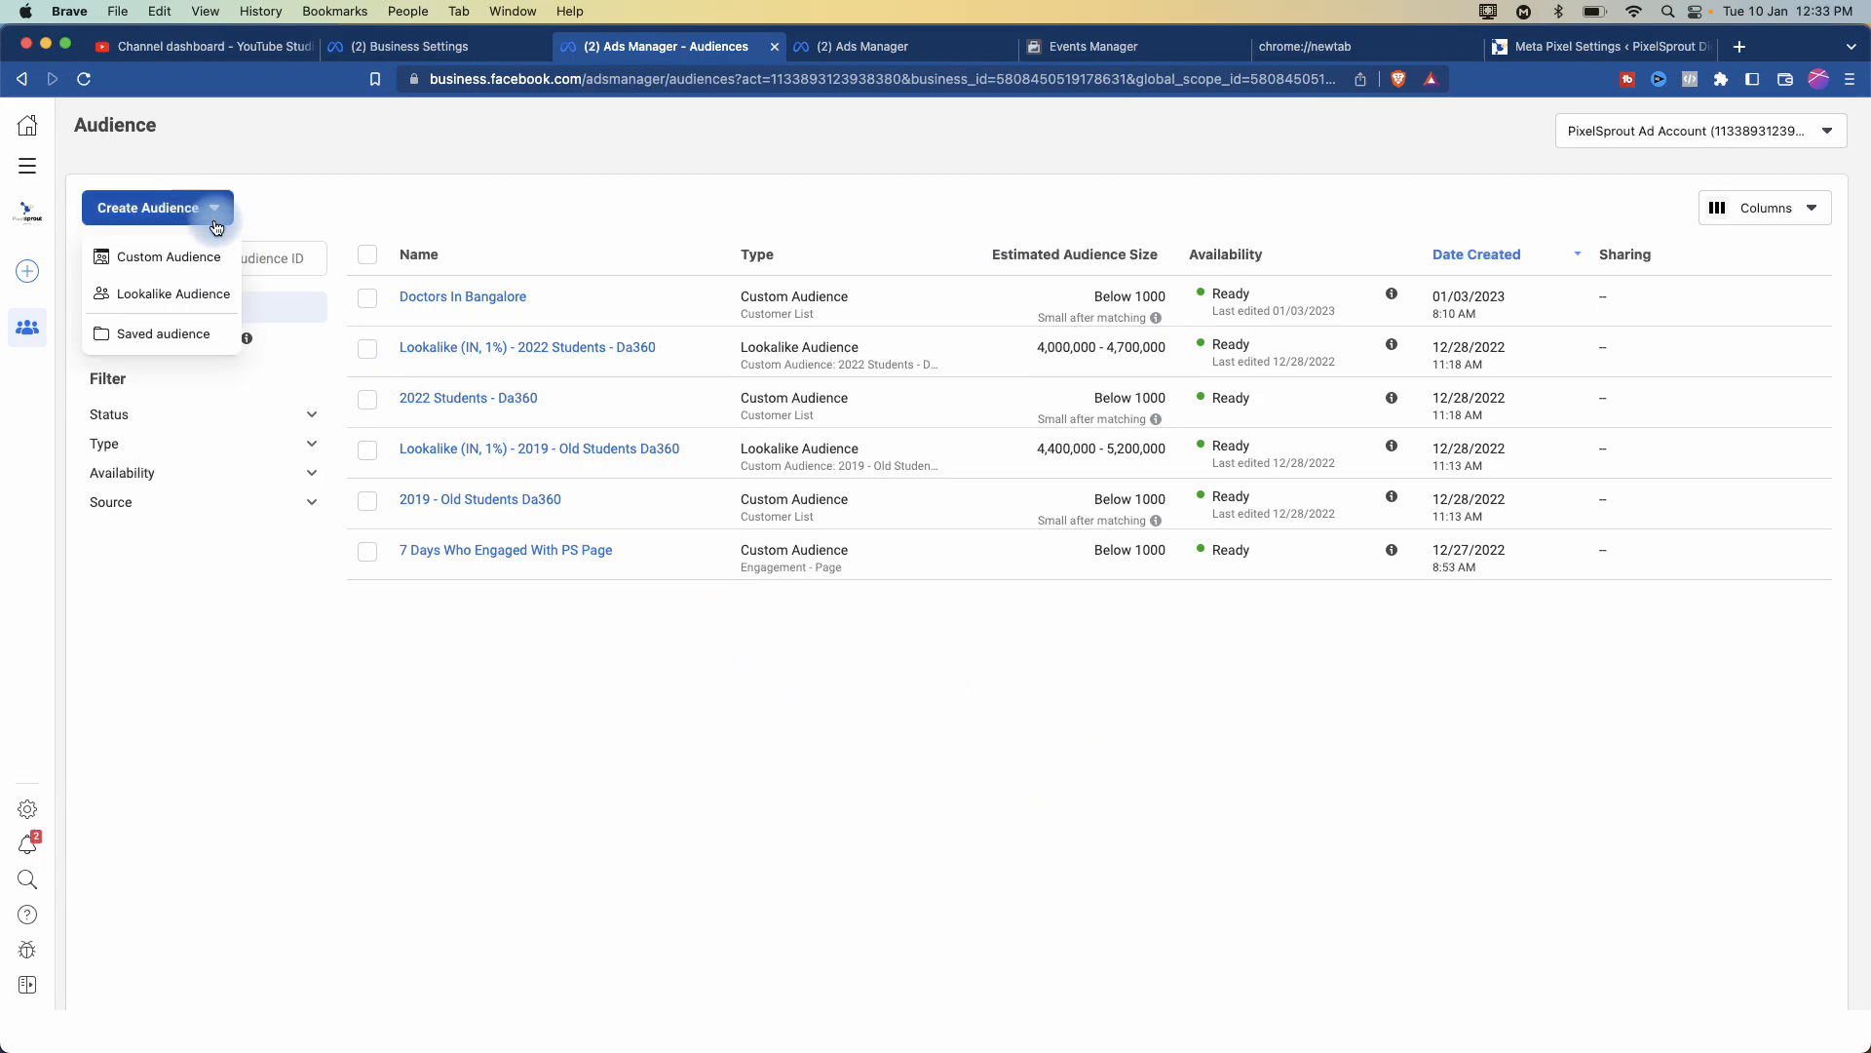
click(164, 335)
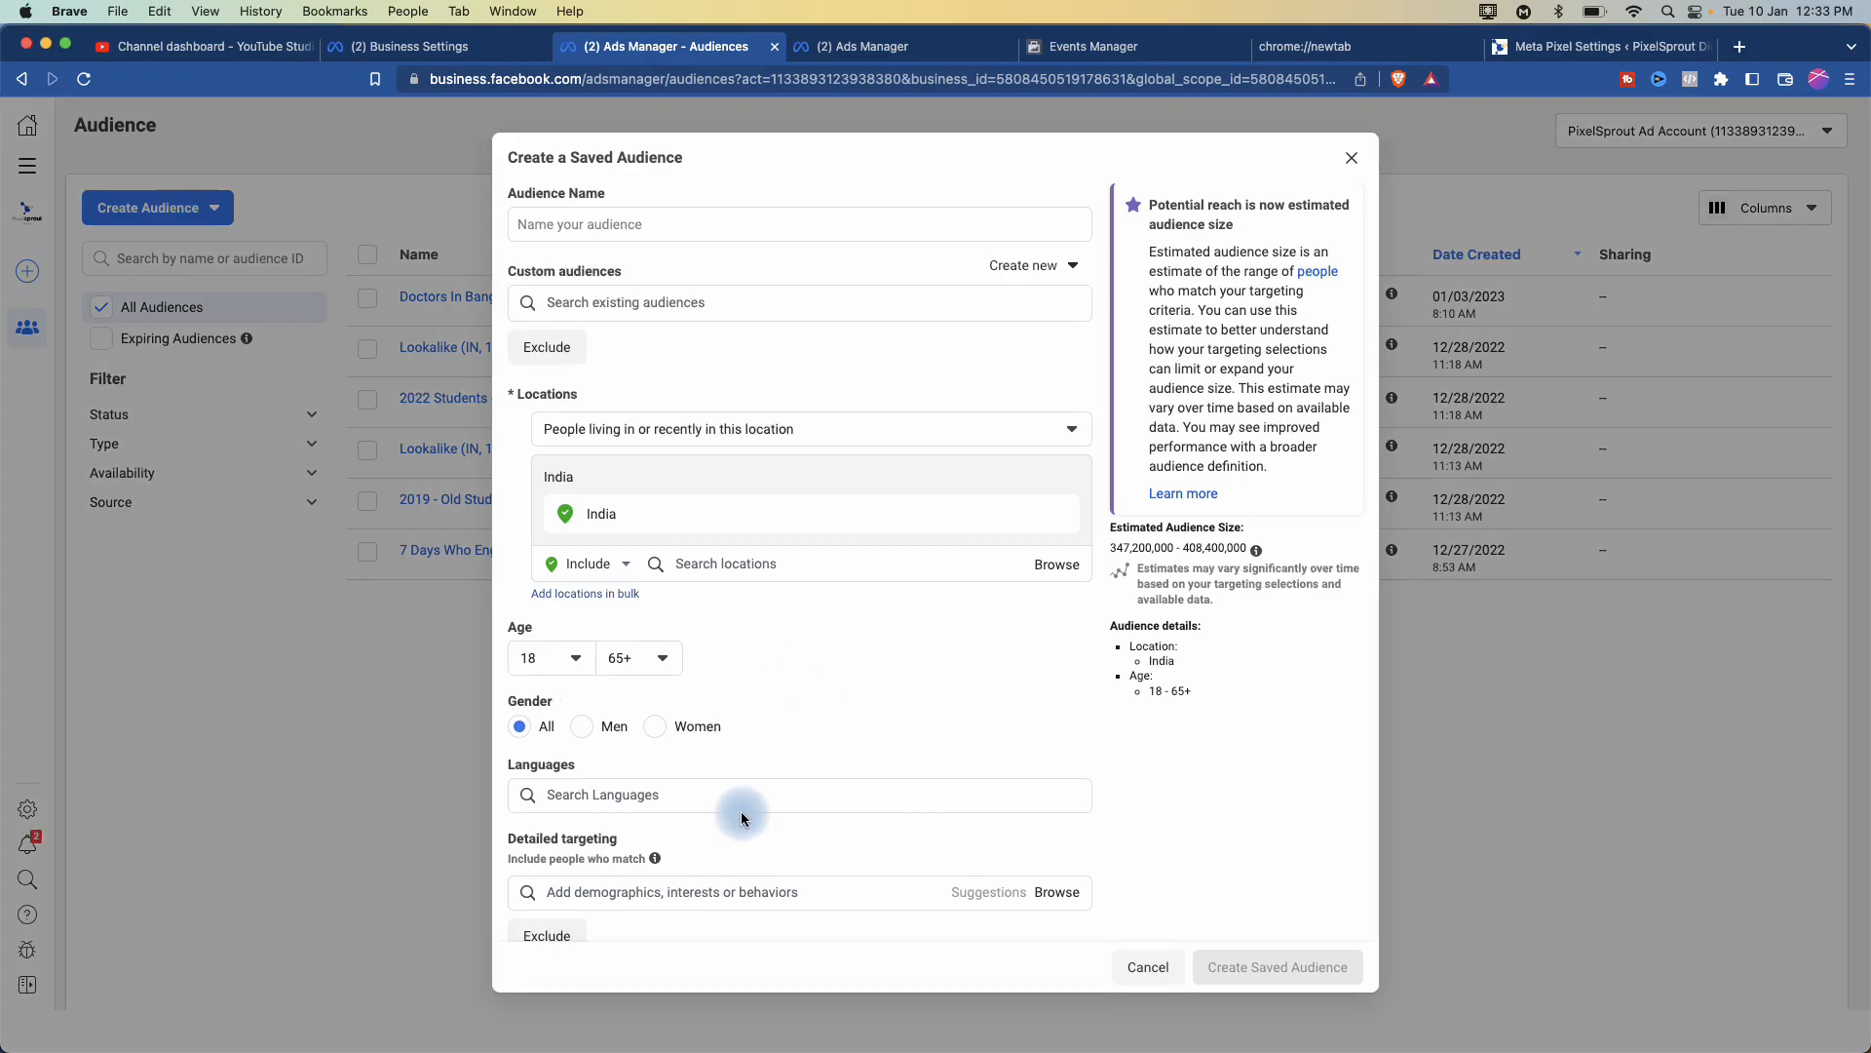
scroll(741, 811, down, 1)
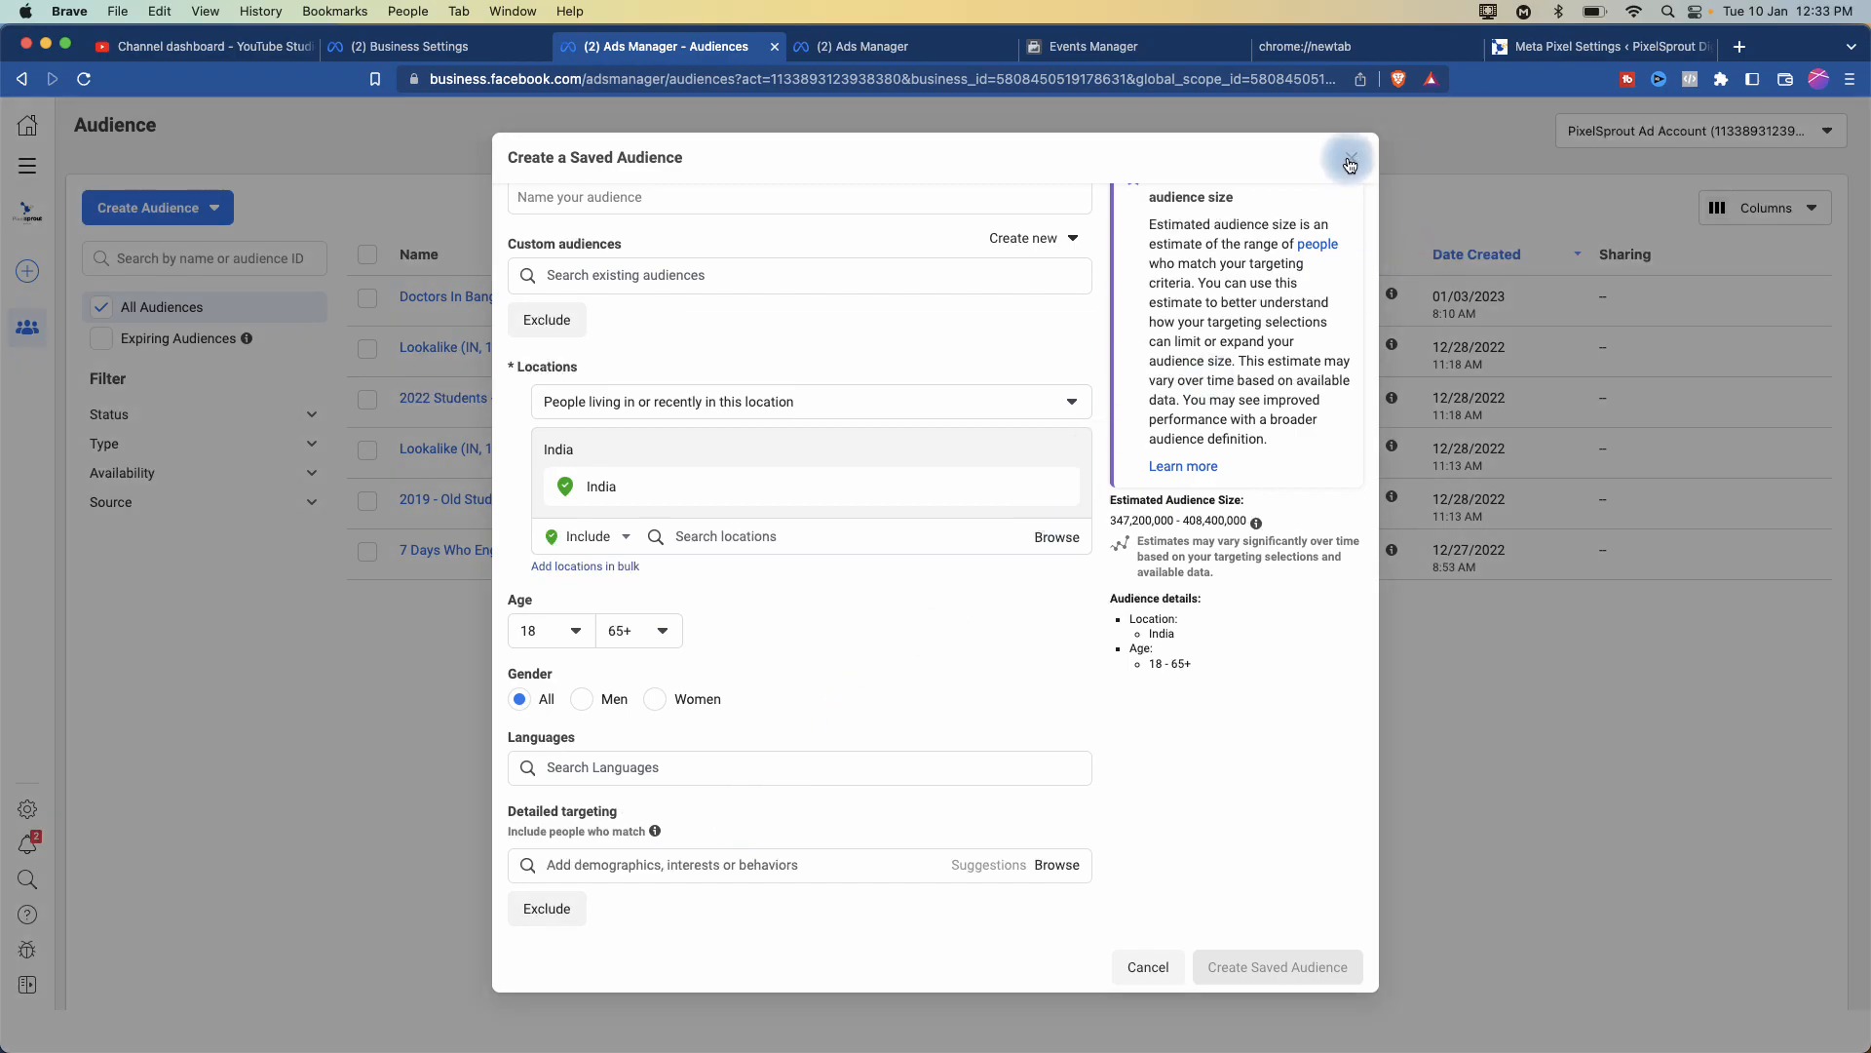
click(1350, 162)
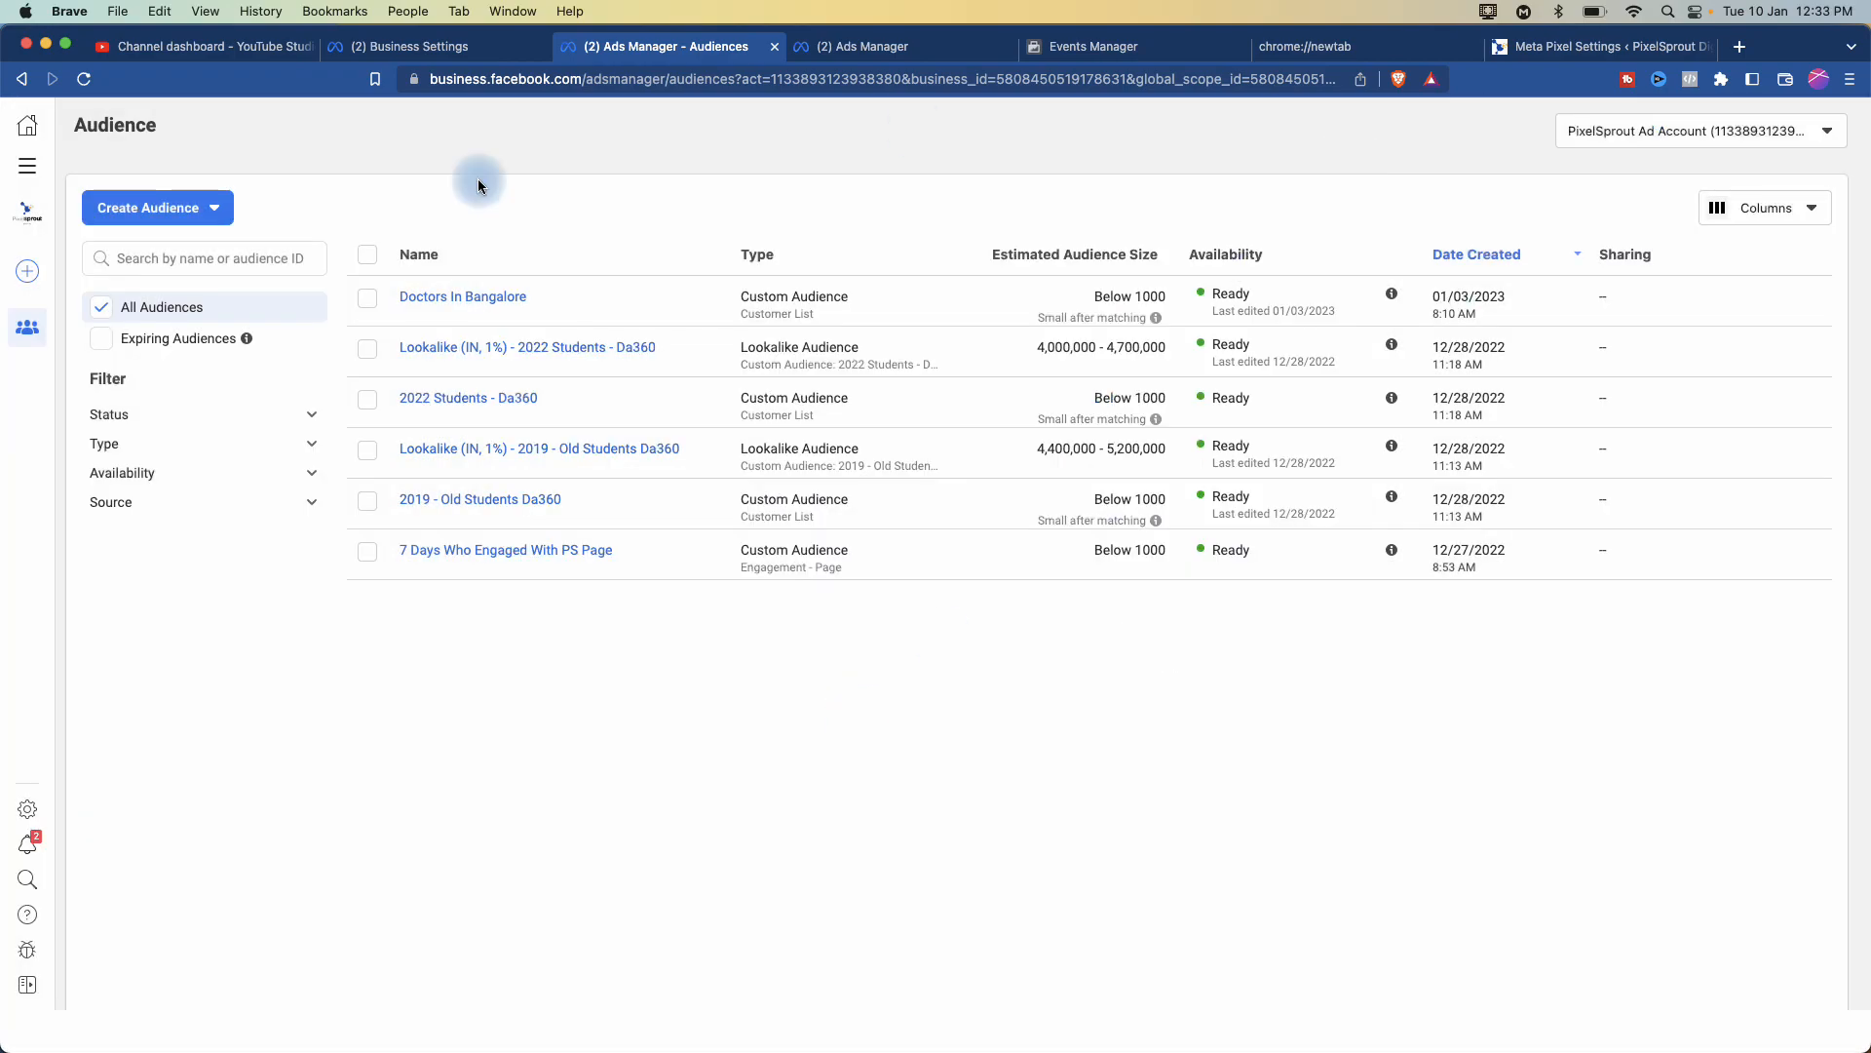
click(200, 209)
click(184, 249)
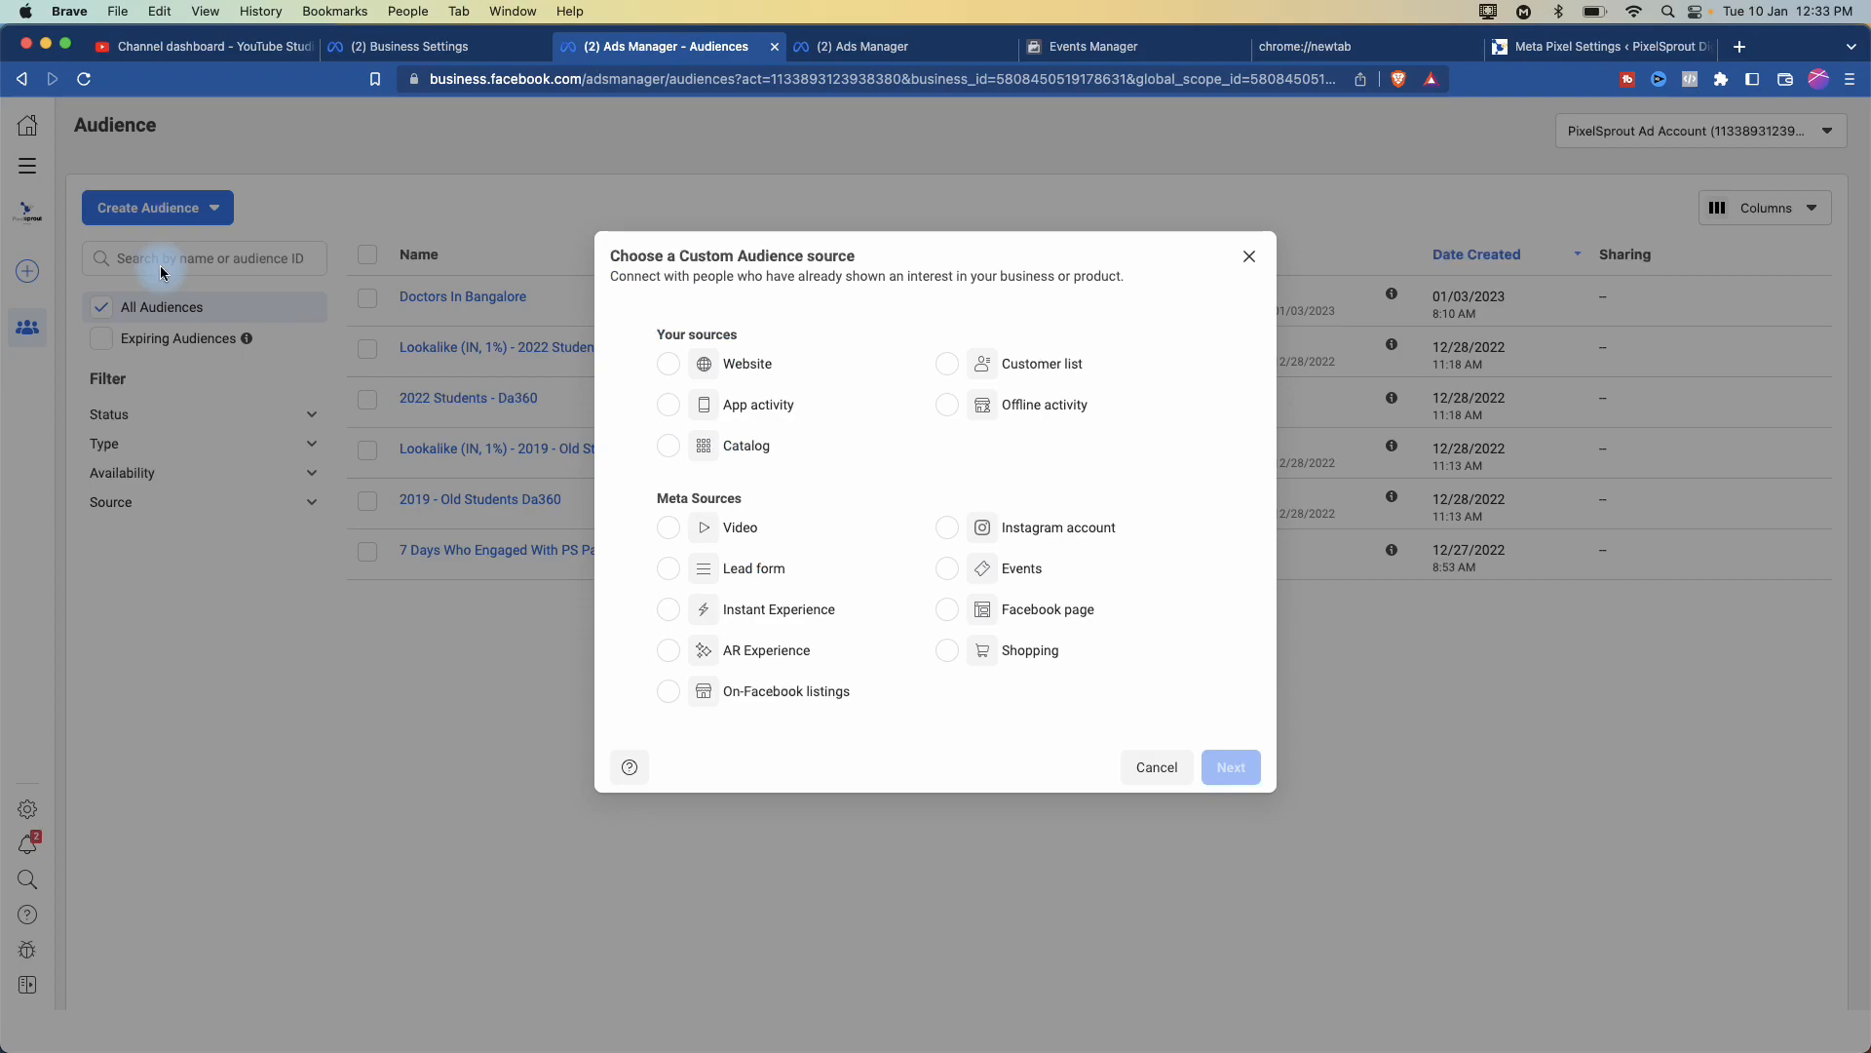
scroll(1069, 202, up, 5)
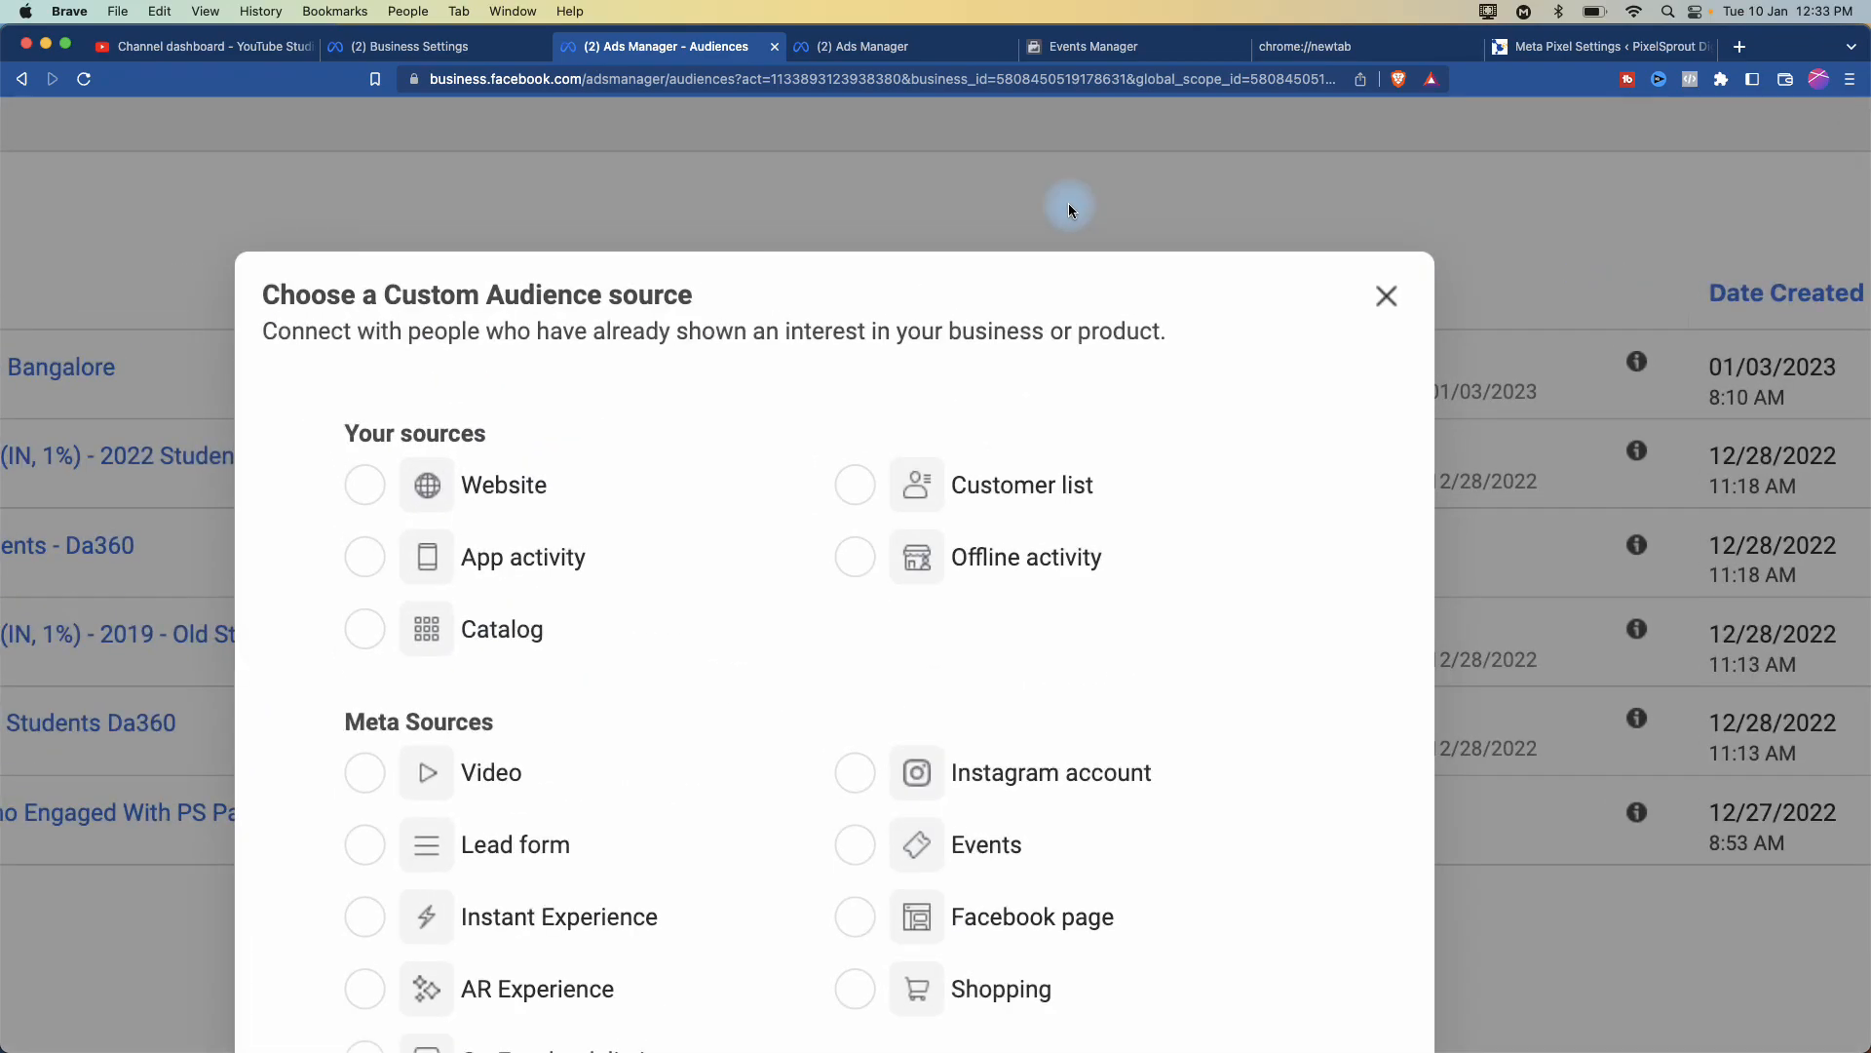
scroll(1068, 203, down, 2)
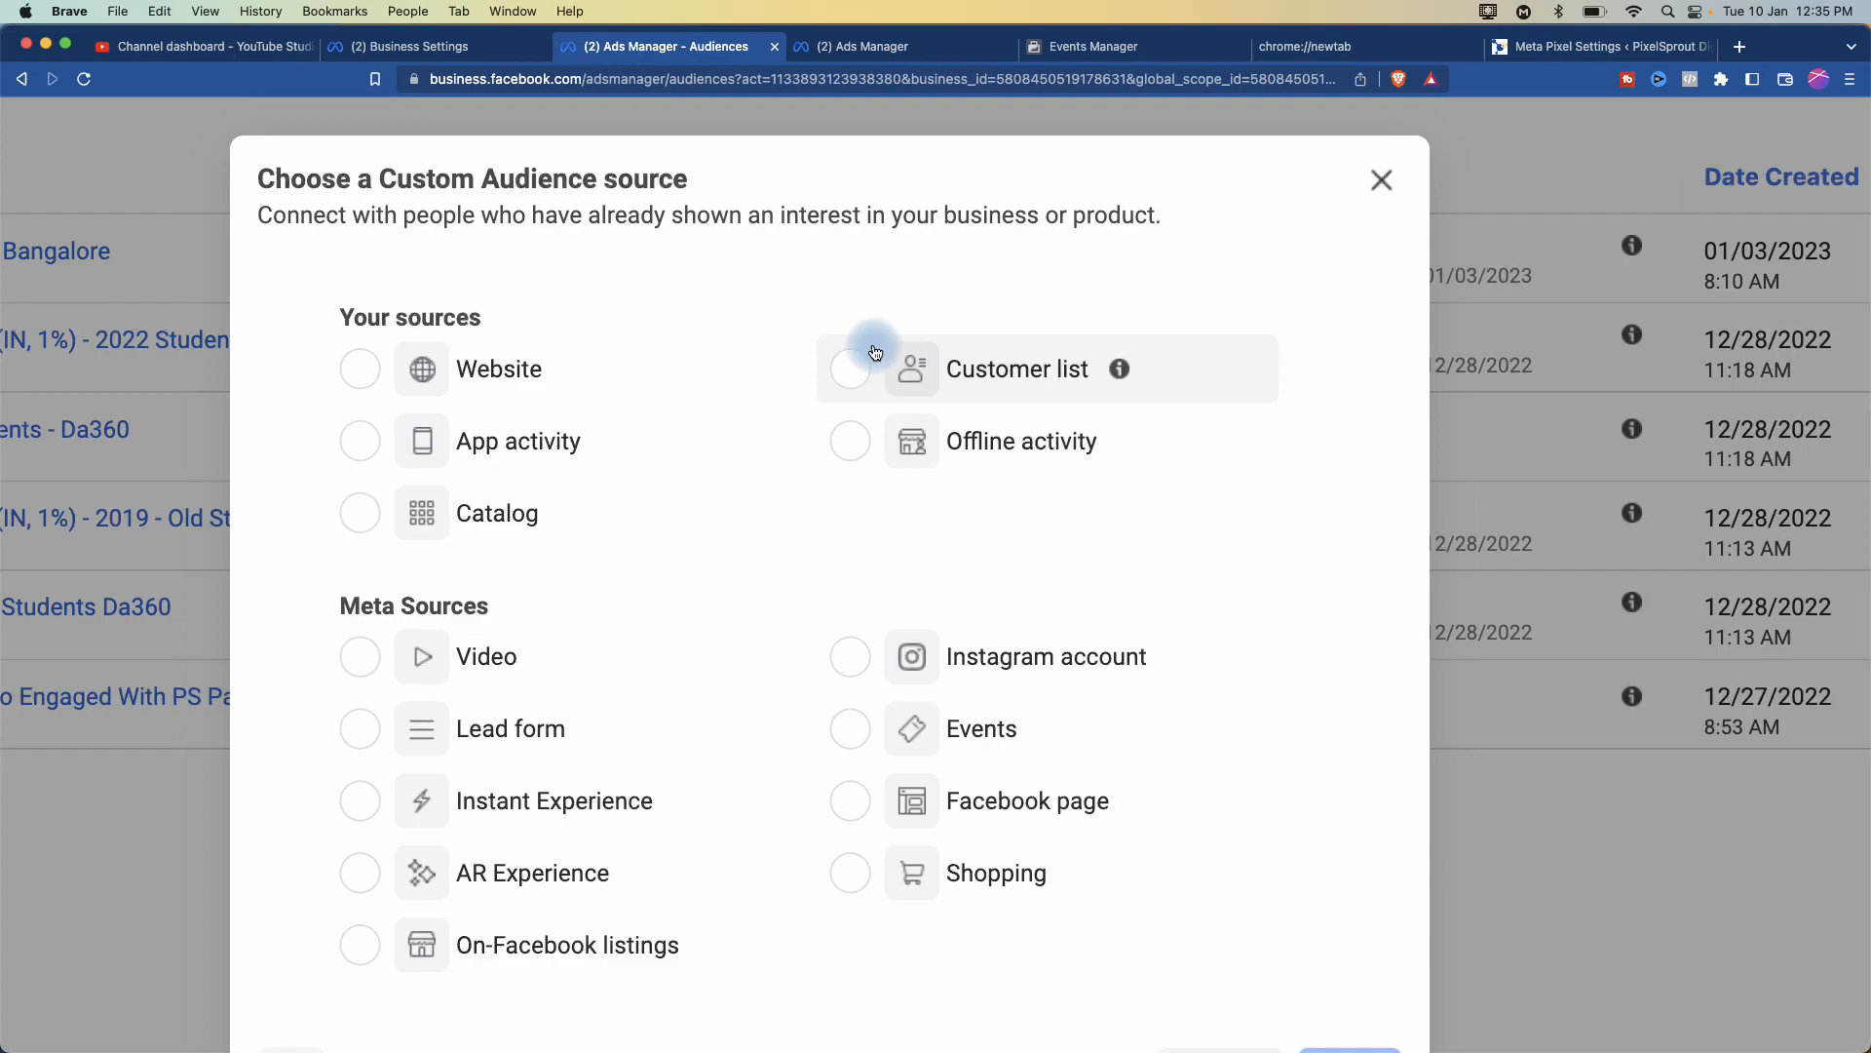
scroll(594, 592, down, 3)
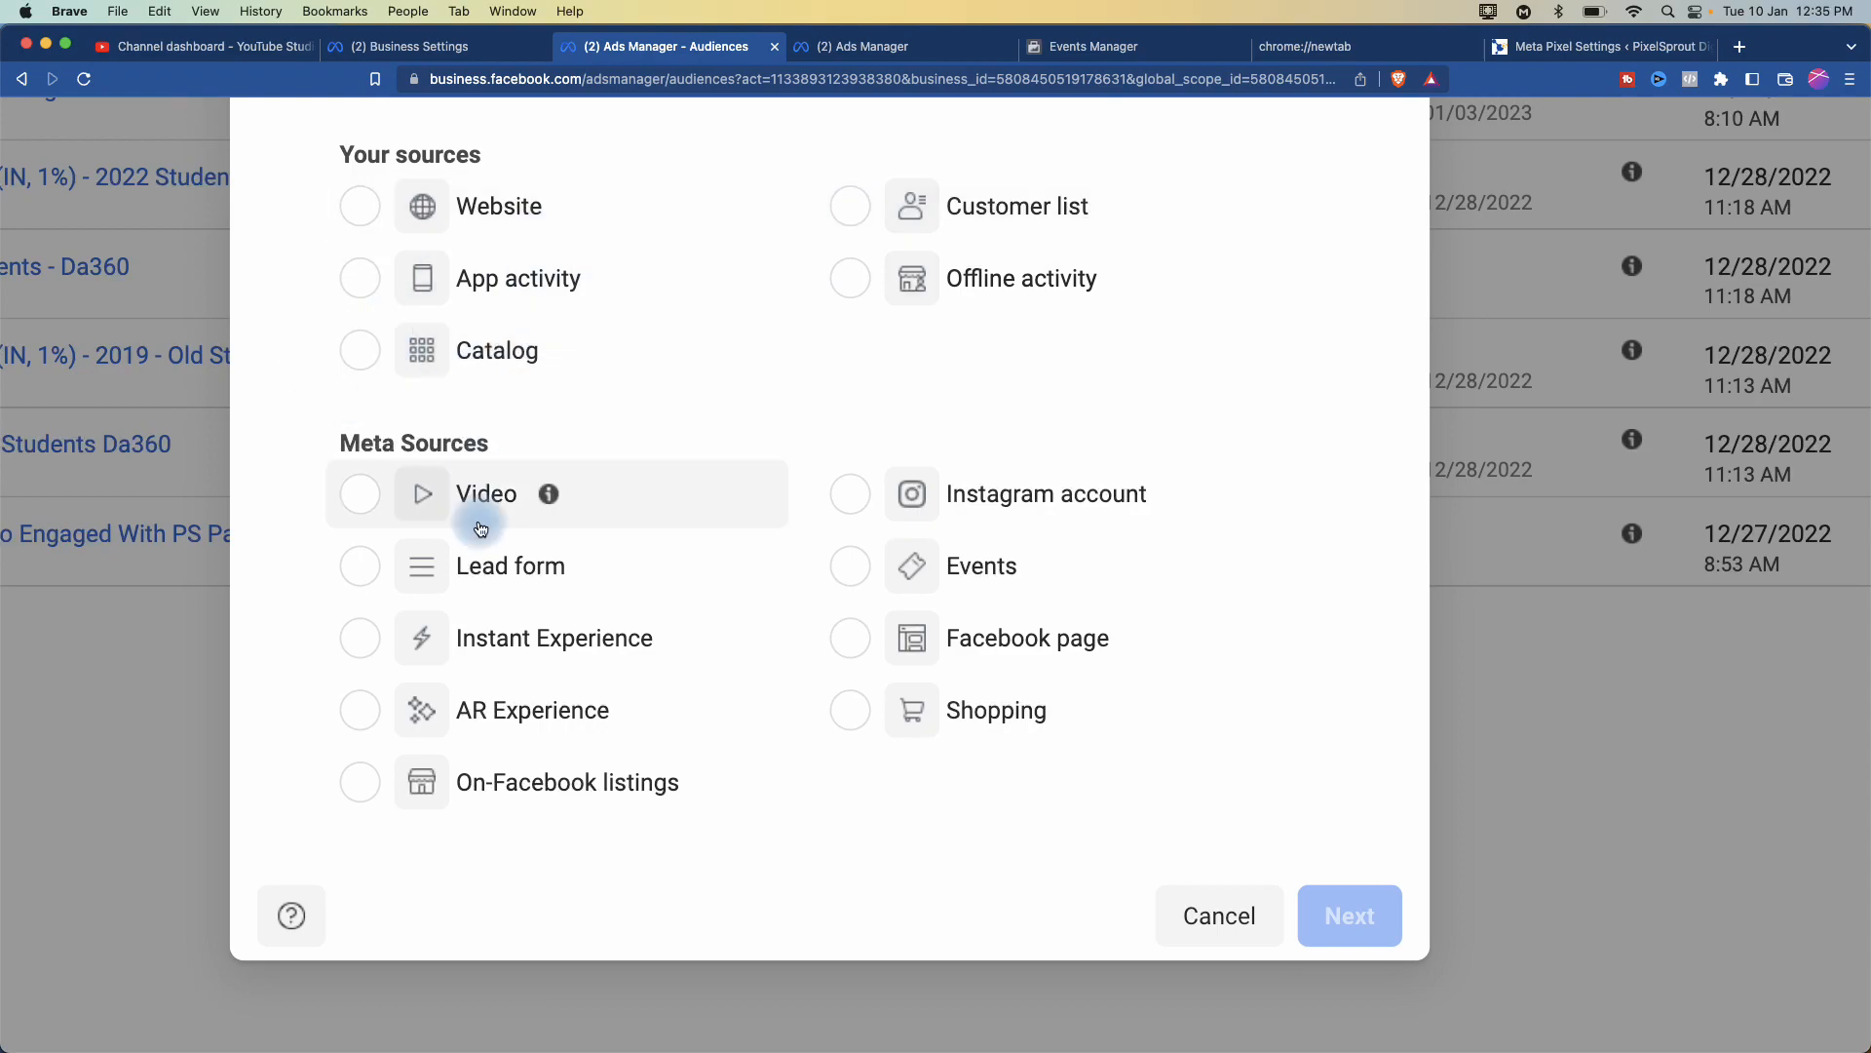
scroll(480, 527, down, 3)
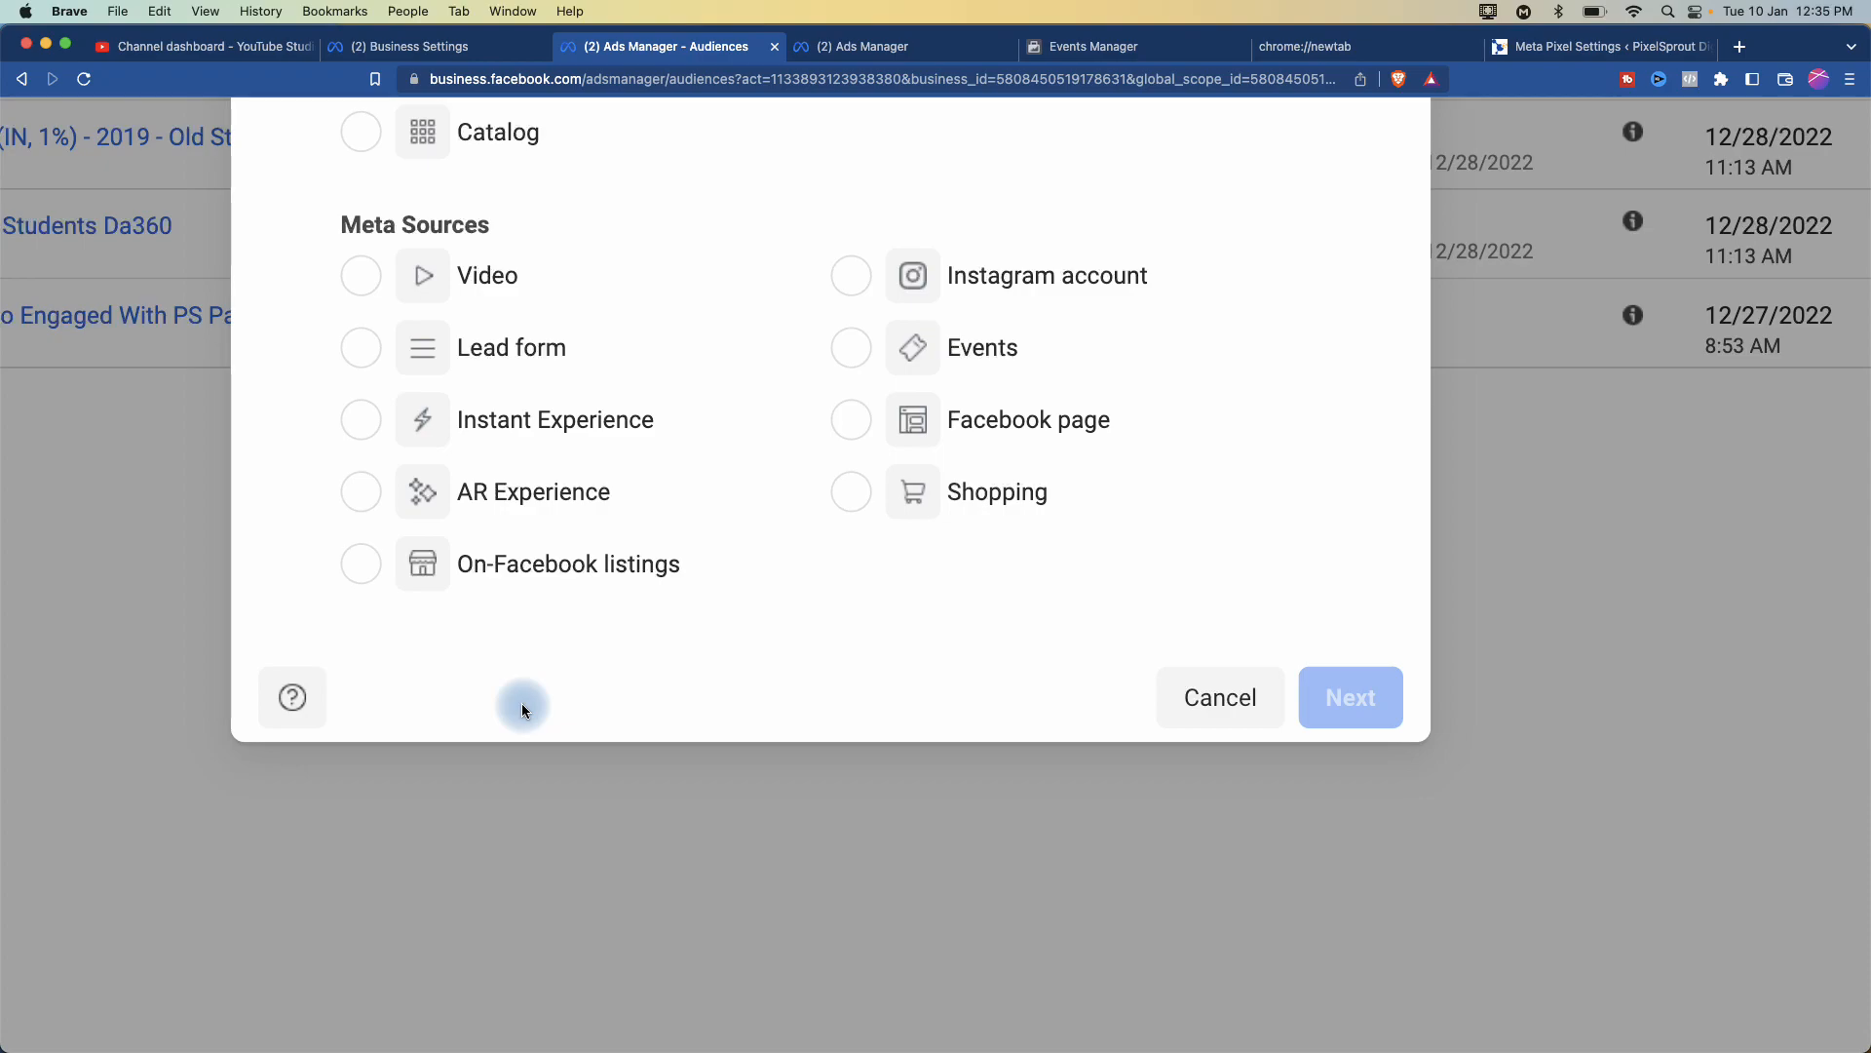
scroll(523, 704, up, 5)
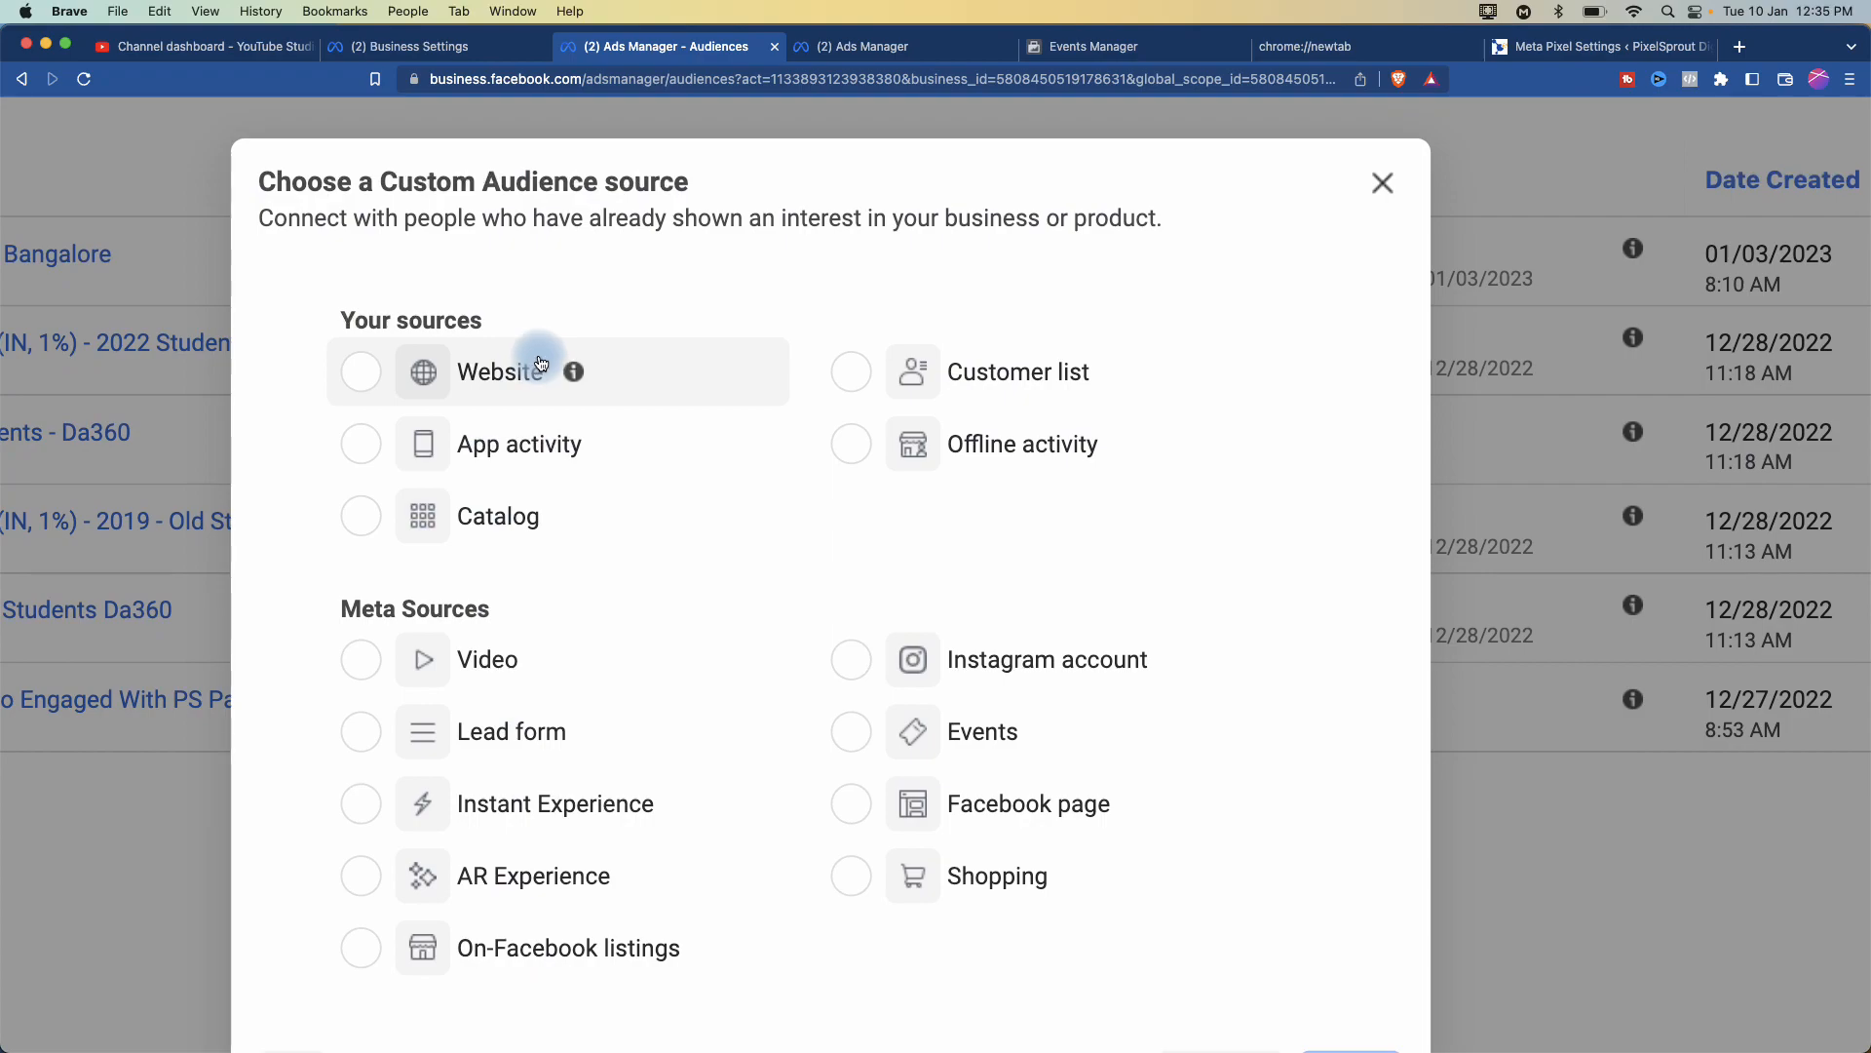
scroll(585, 410, down, 6)
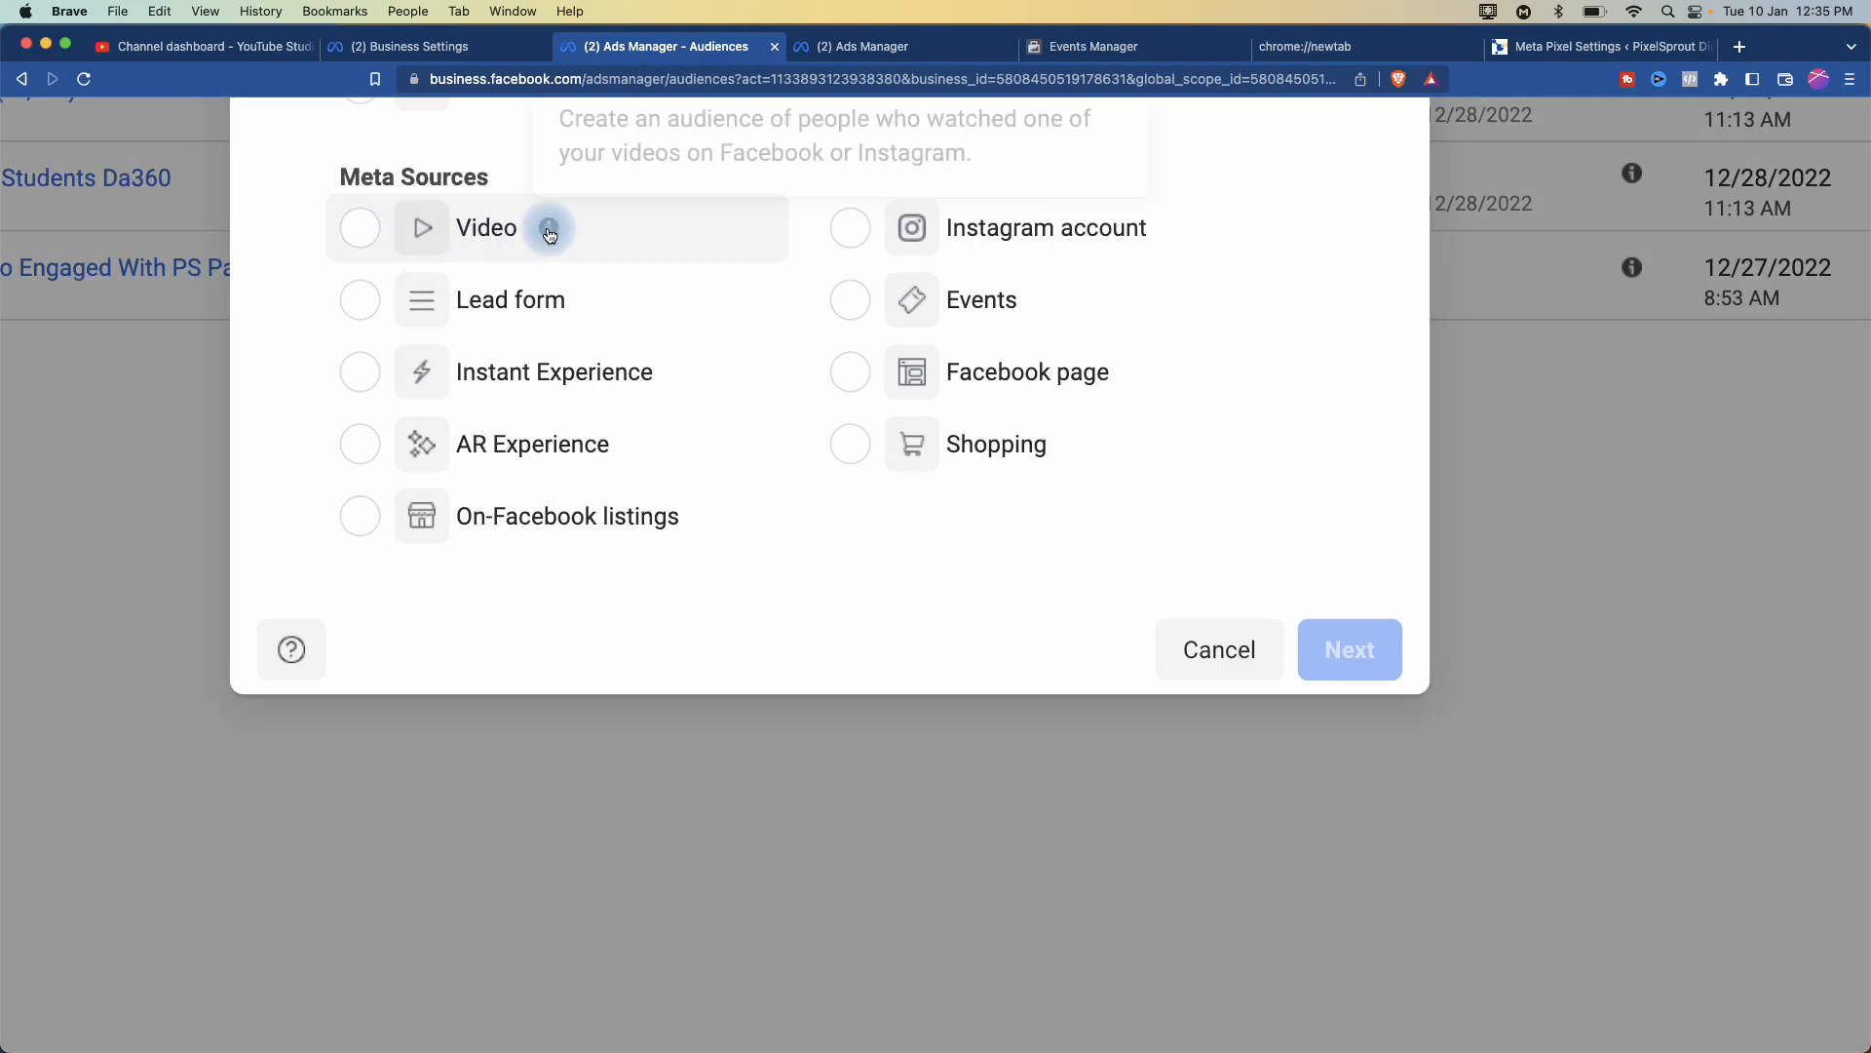
scroll(546, 234, up, 3)
mouse_move(550, 357)
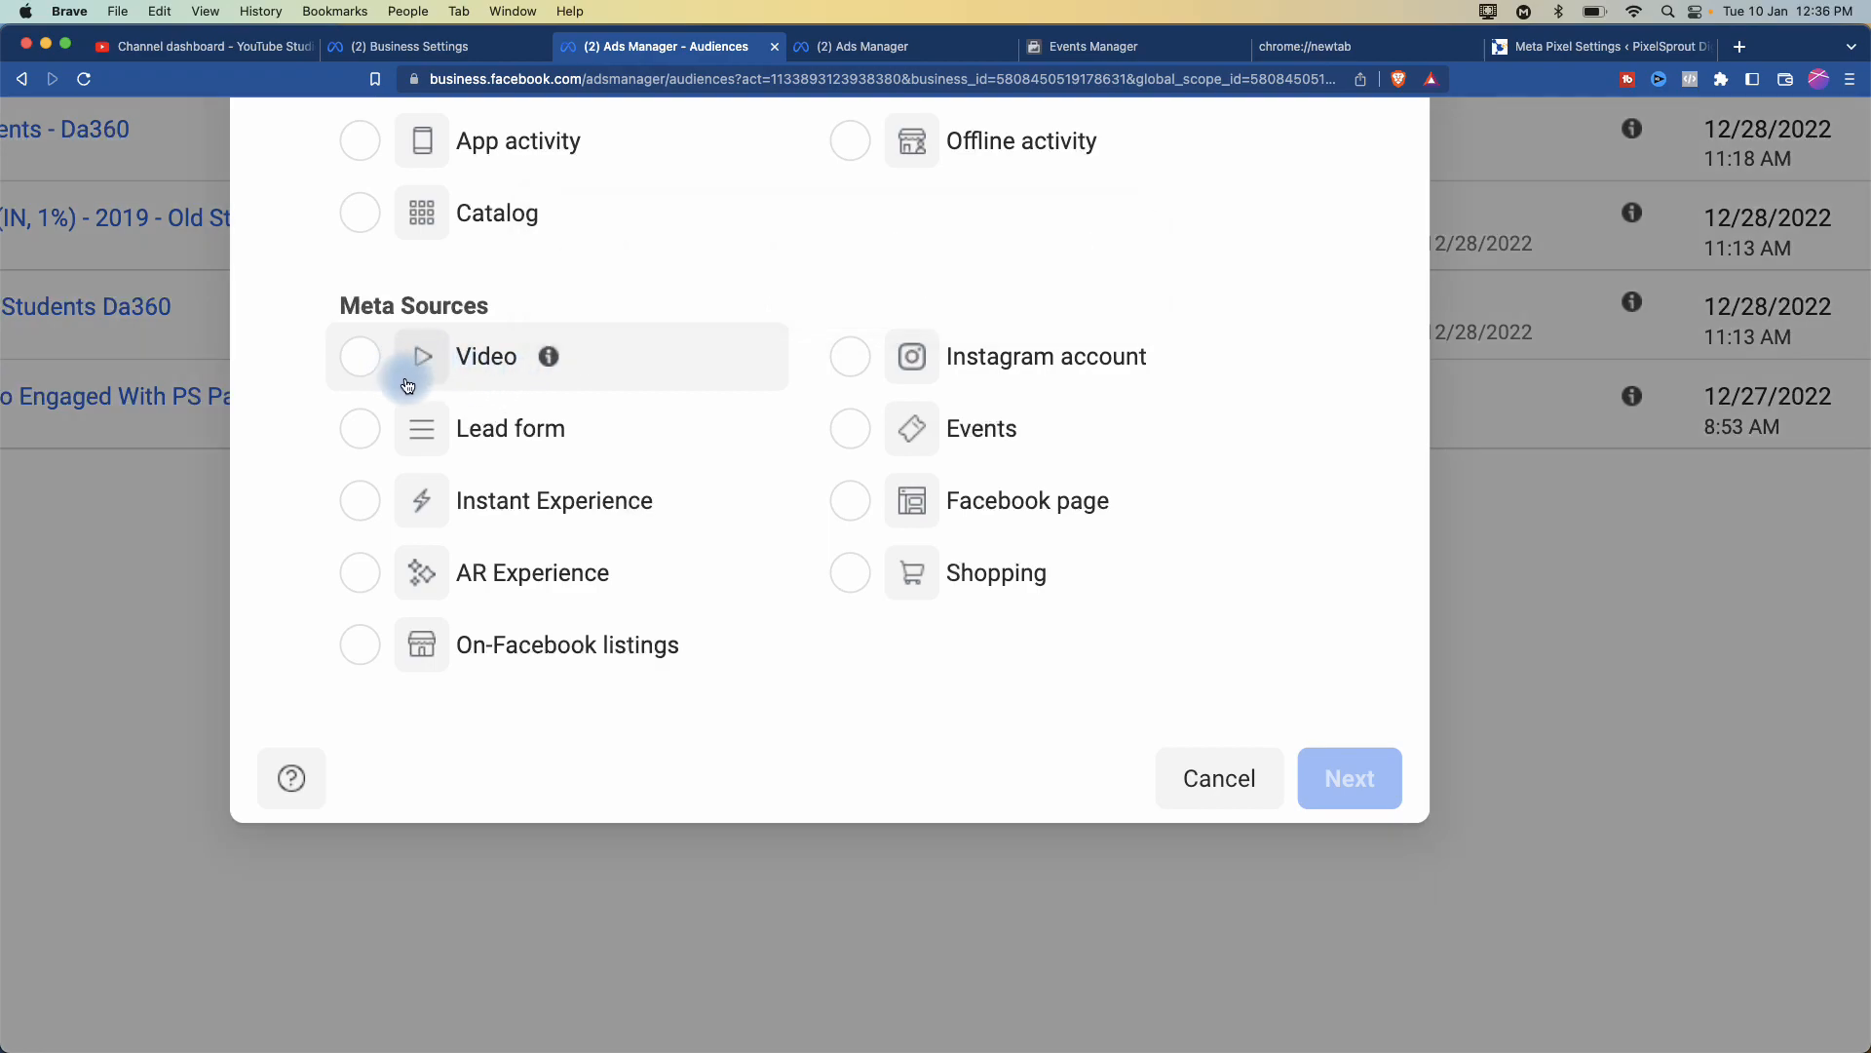
scroll(405, 370, up, 3)
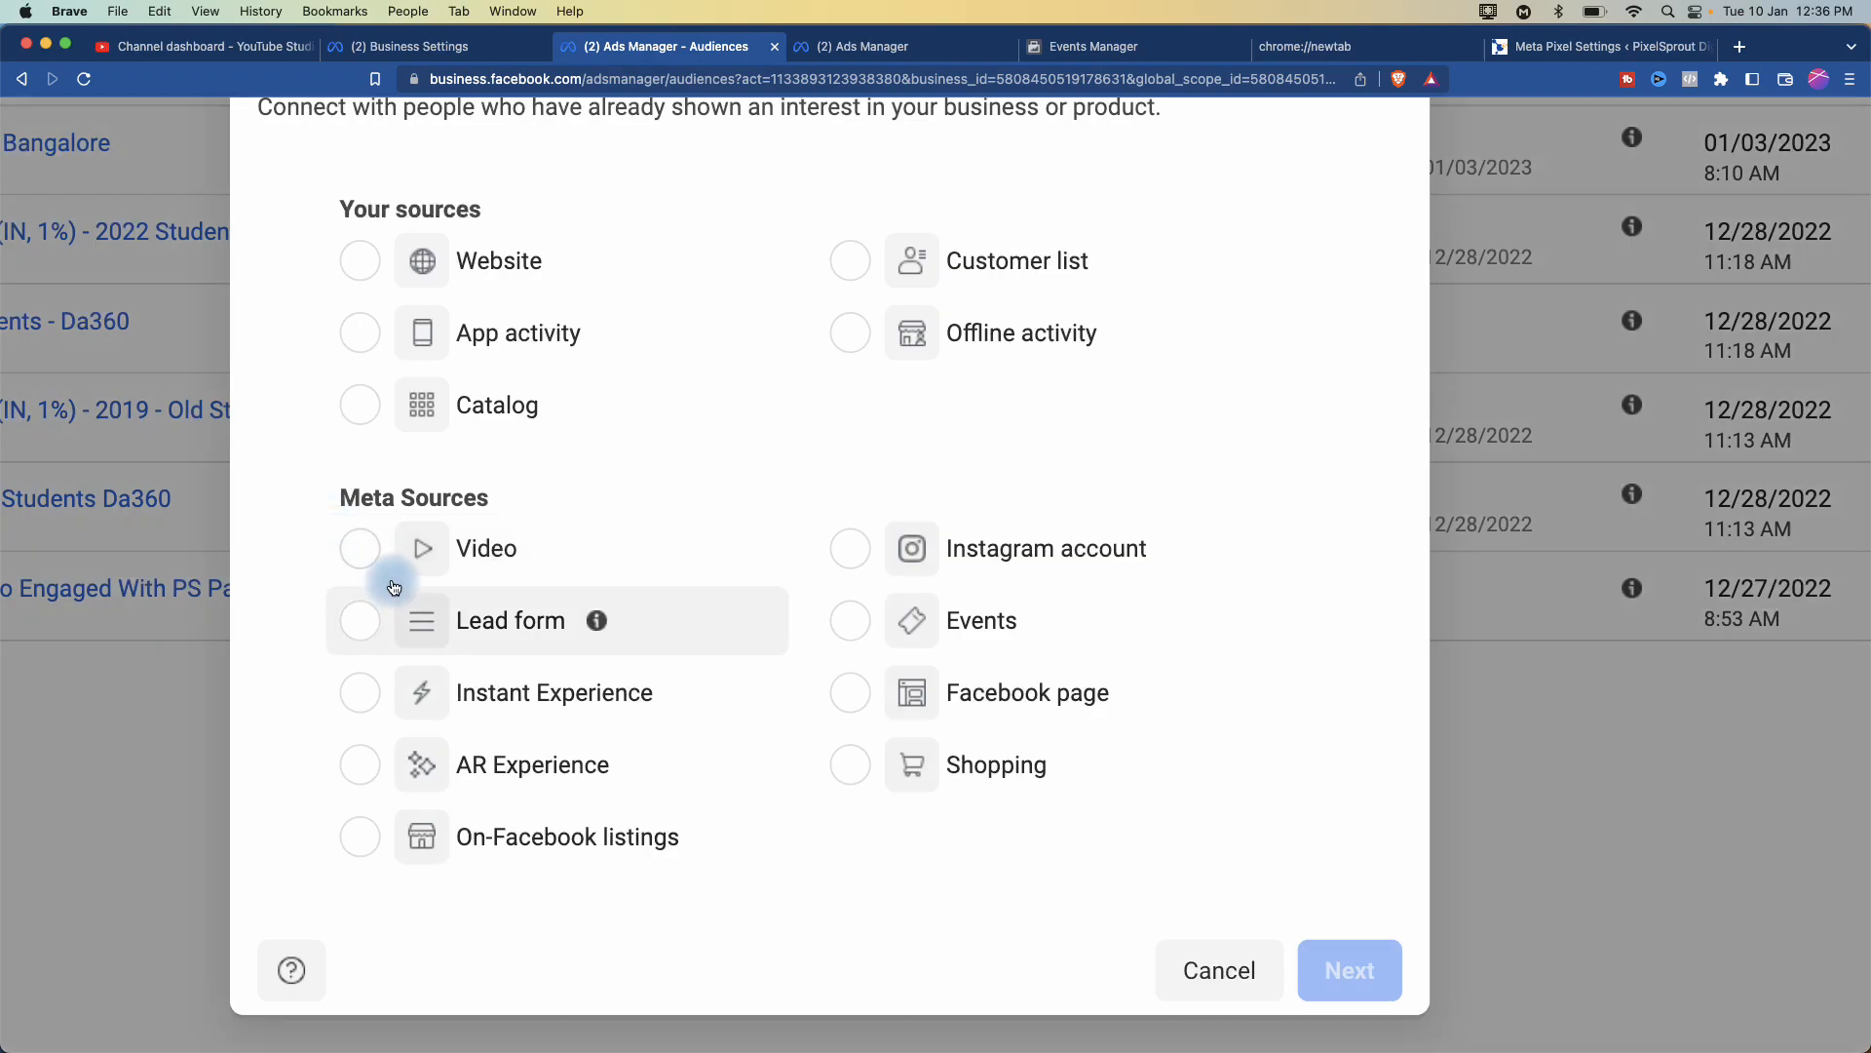
- Select Video under Meta Sources as the custom audience source
click(366, 546)
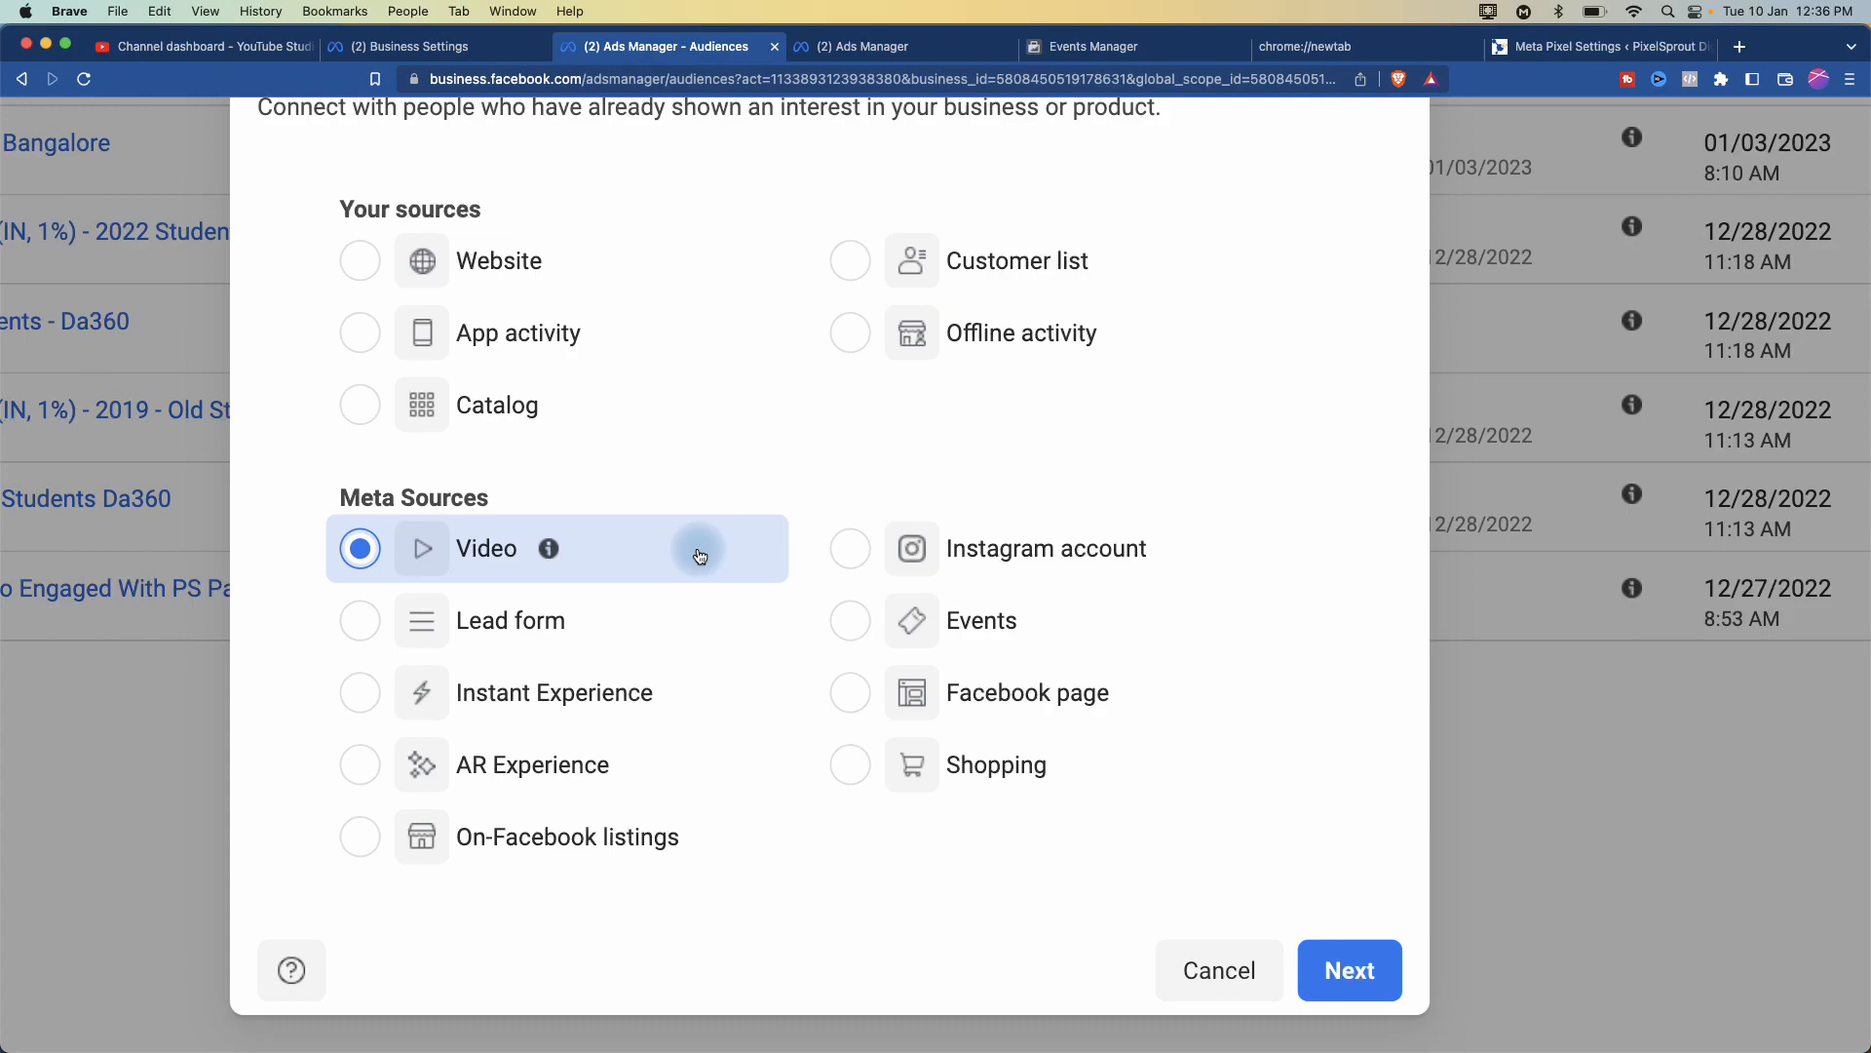
scroll(627, 529, up, 5)
scroll(627, 530, down, 2)
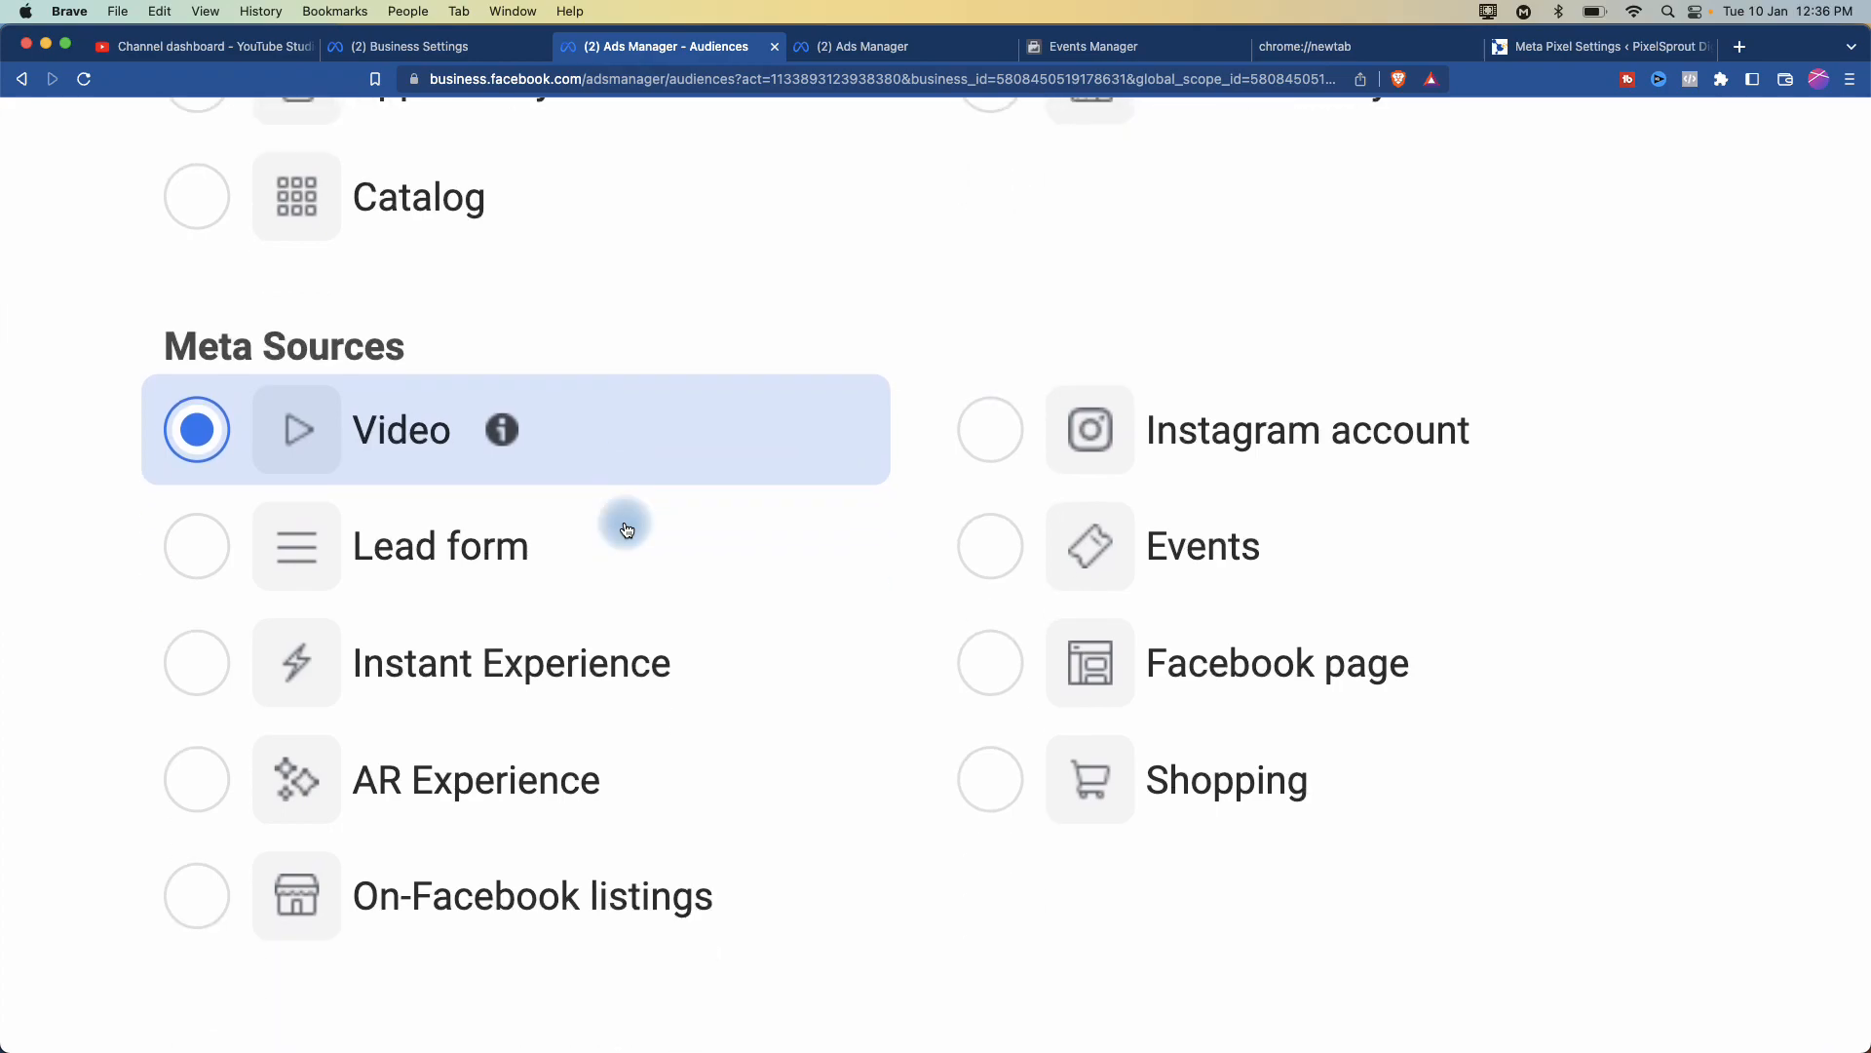
scroll(627, 529, down, 1)
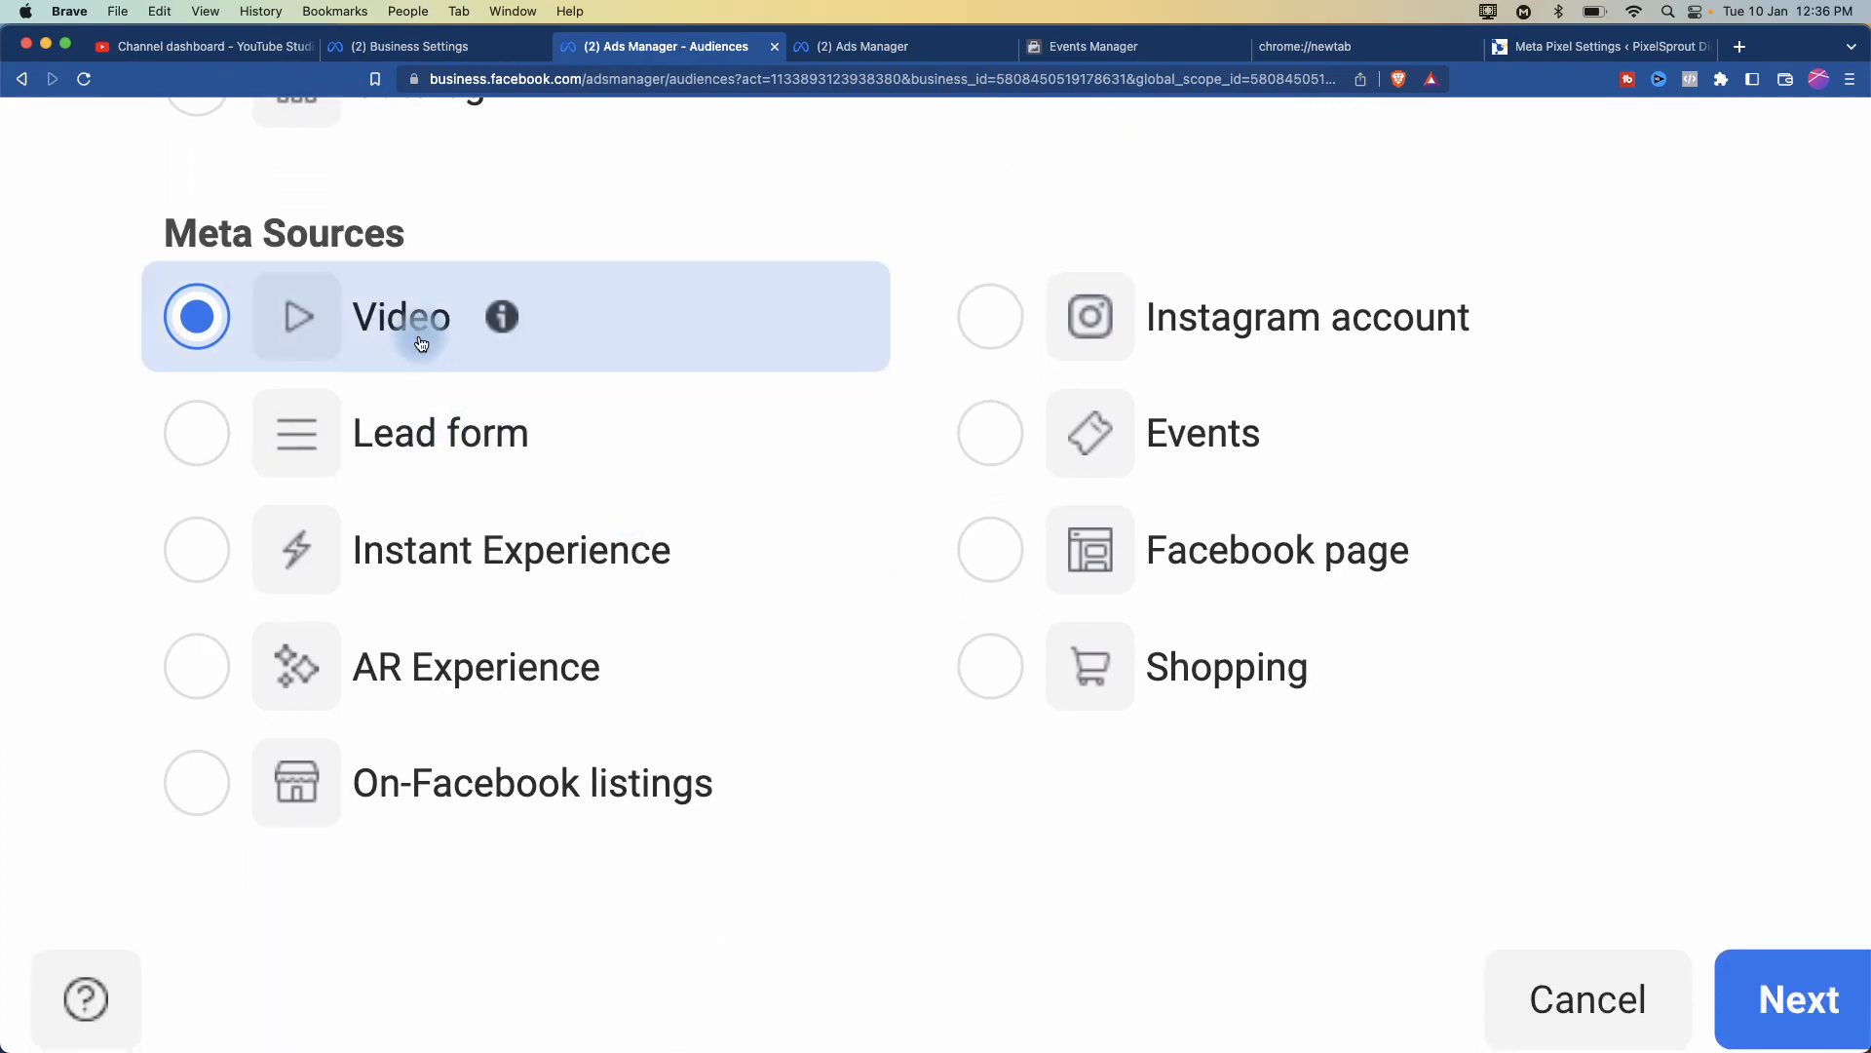
scroll(421, 343, down, 3)
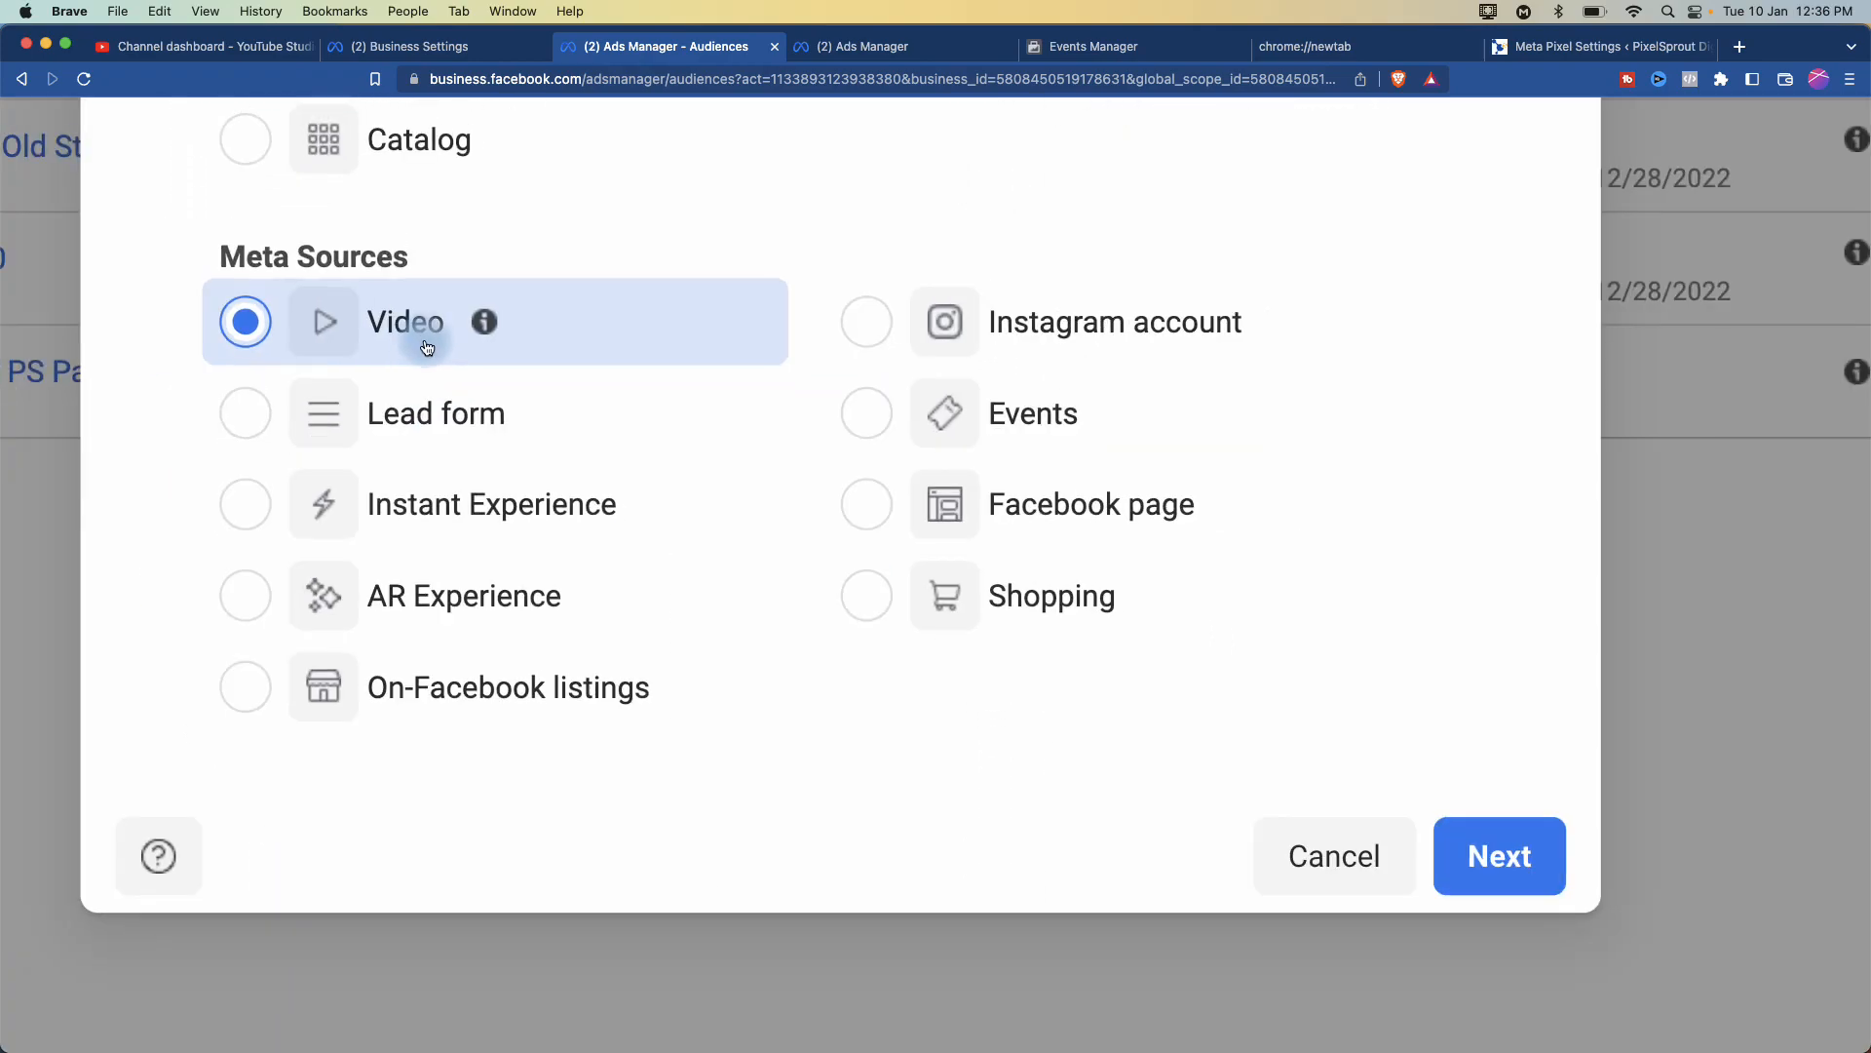
- Continue to the video engagement form and open the 'Choose a content type' dropdown
click(1494, 852)
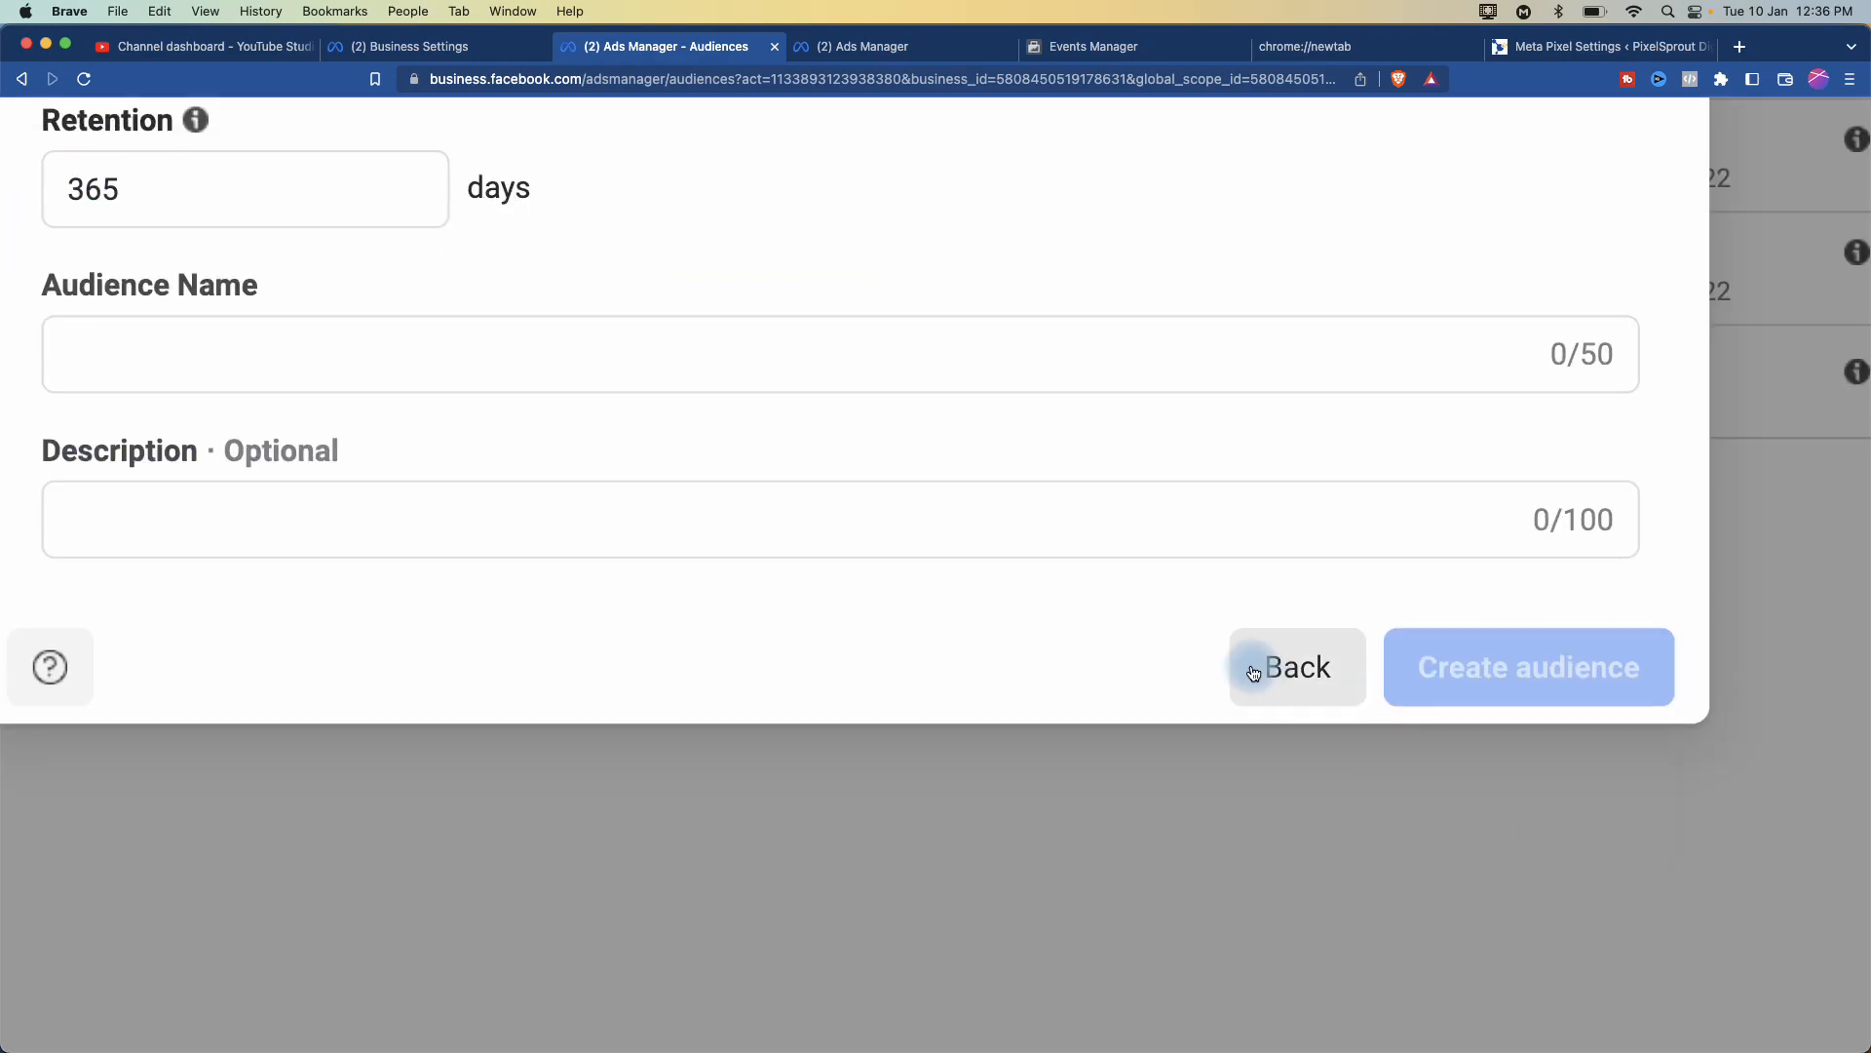
scroll(909, 457, up, 4)
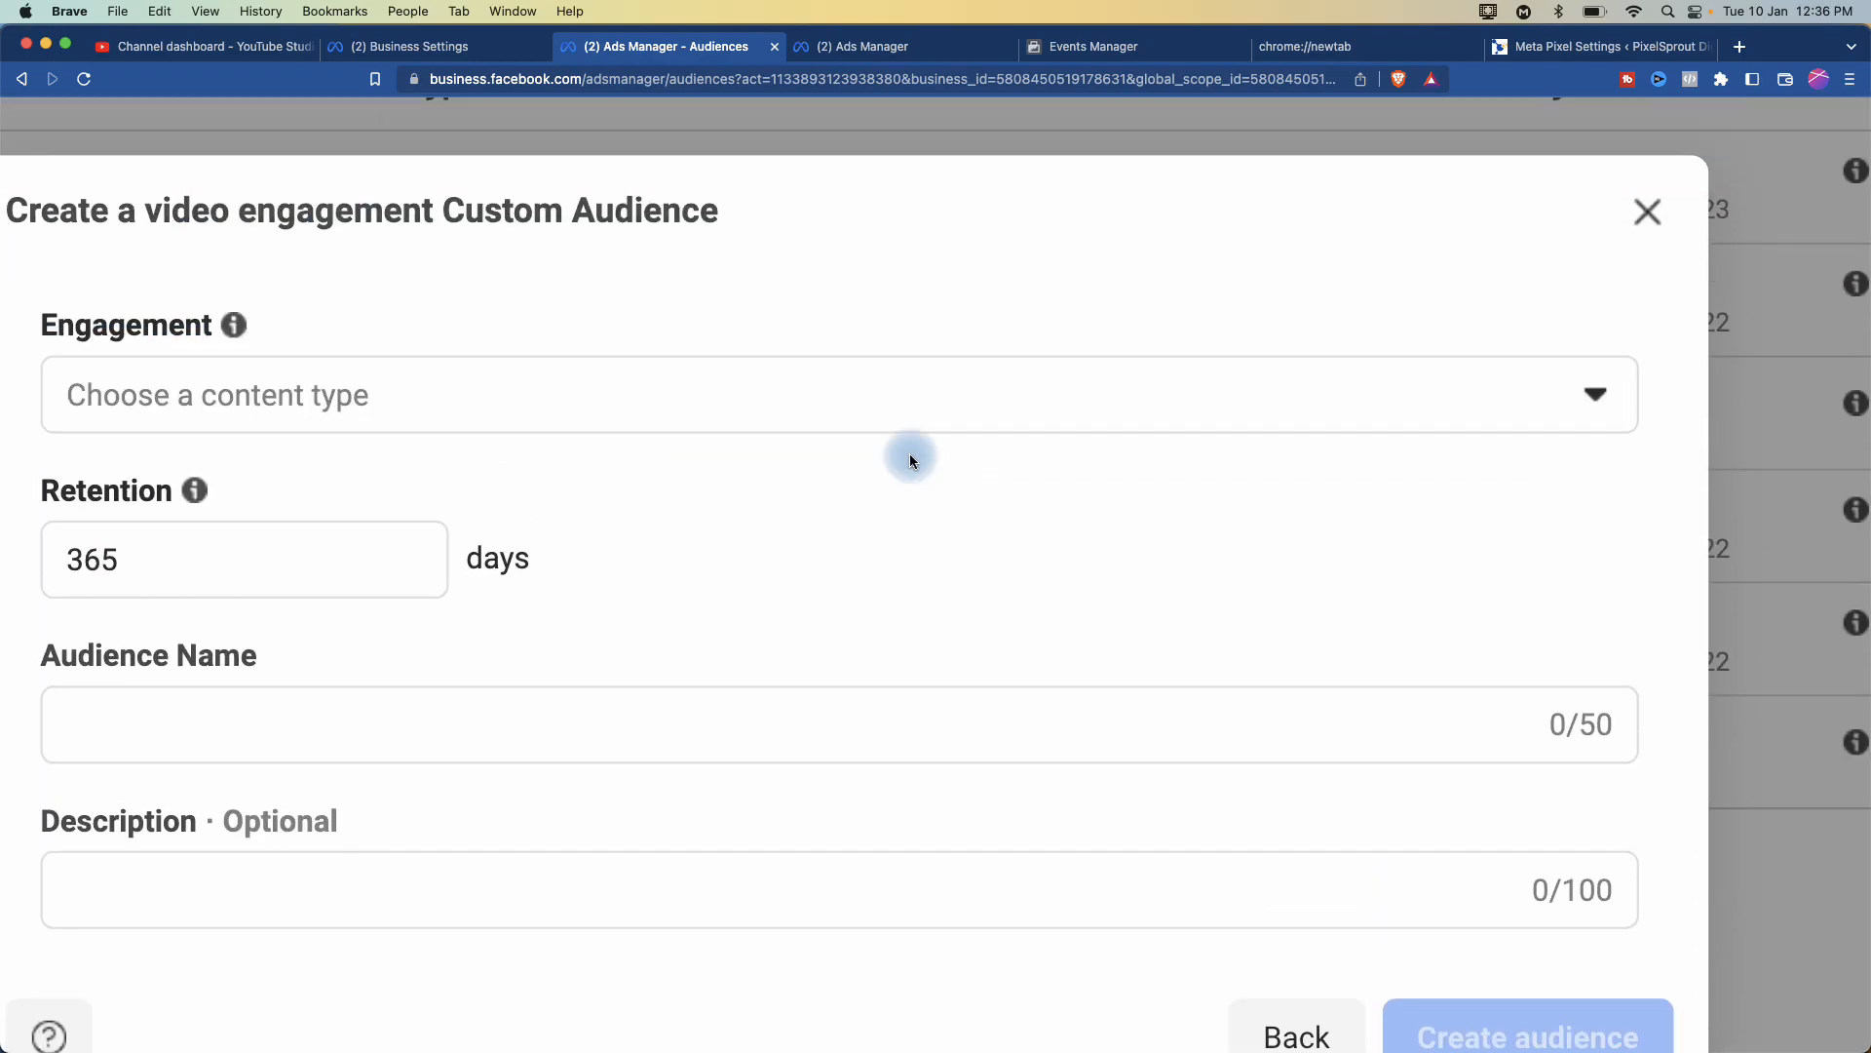
scroll(909, 456, down, 3)
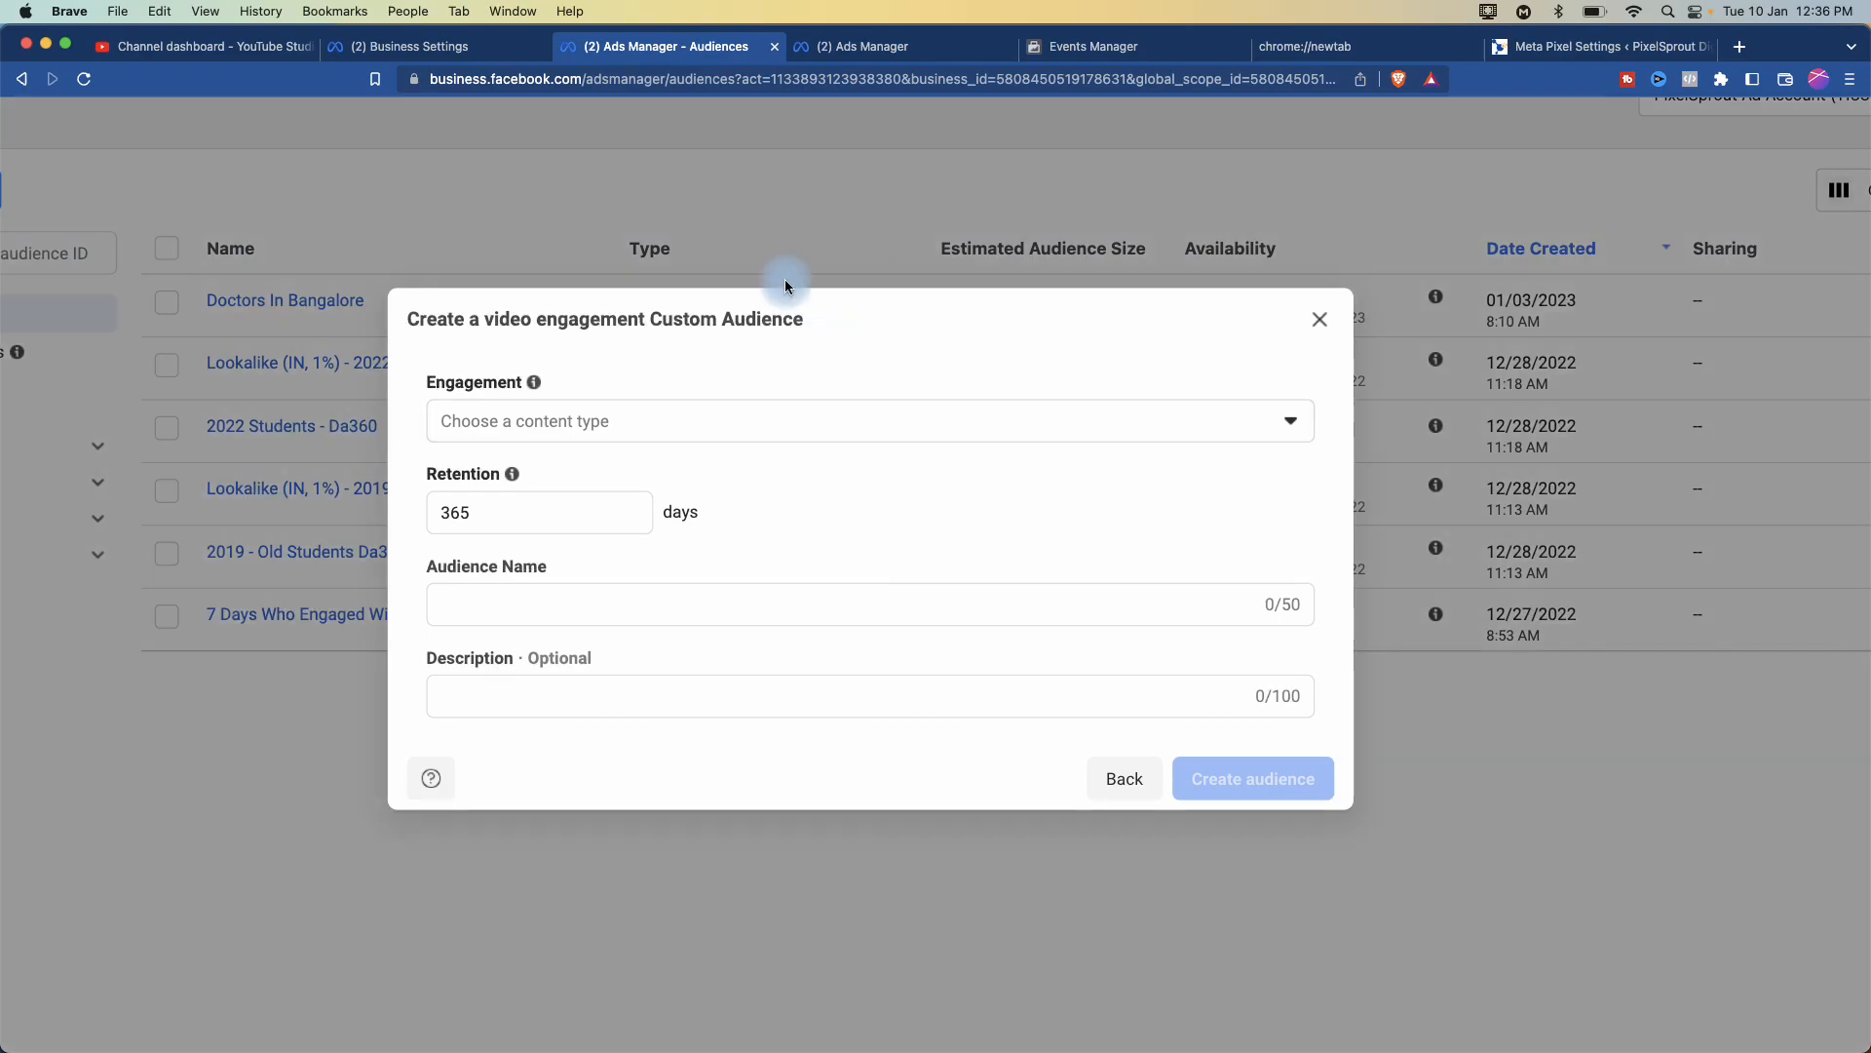
scroll(875, 336, up, 3)
scroll(711, 429, right, 3)
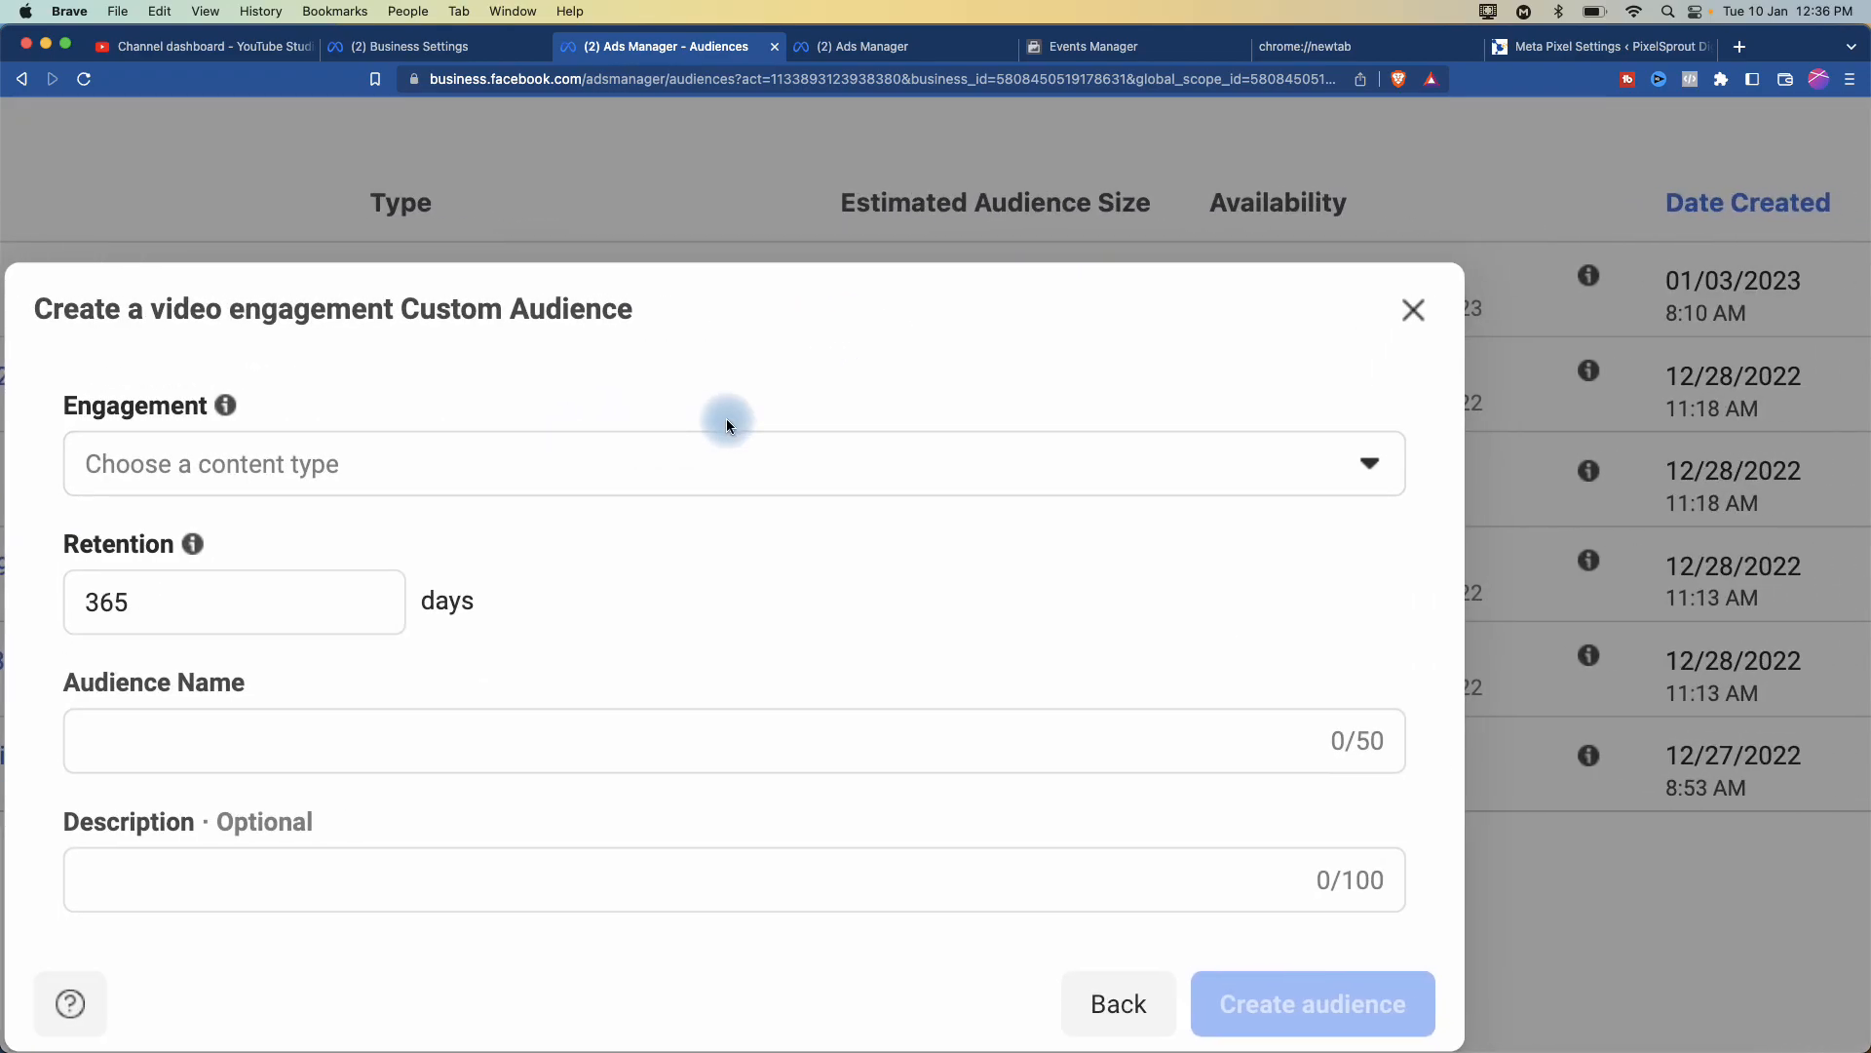
scroll(727, 422, down, 2)
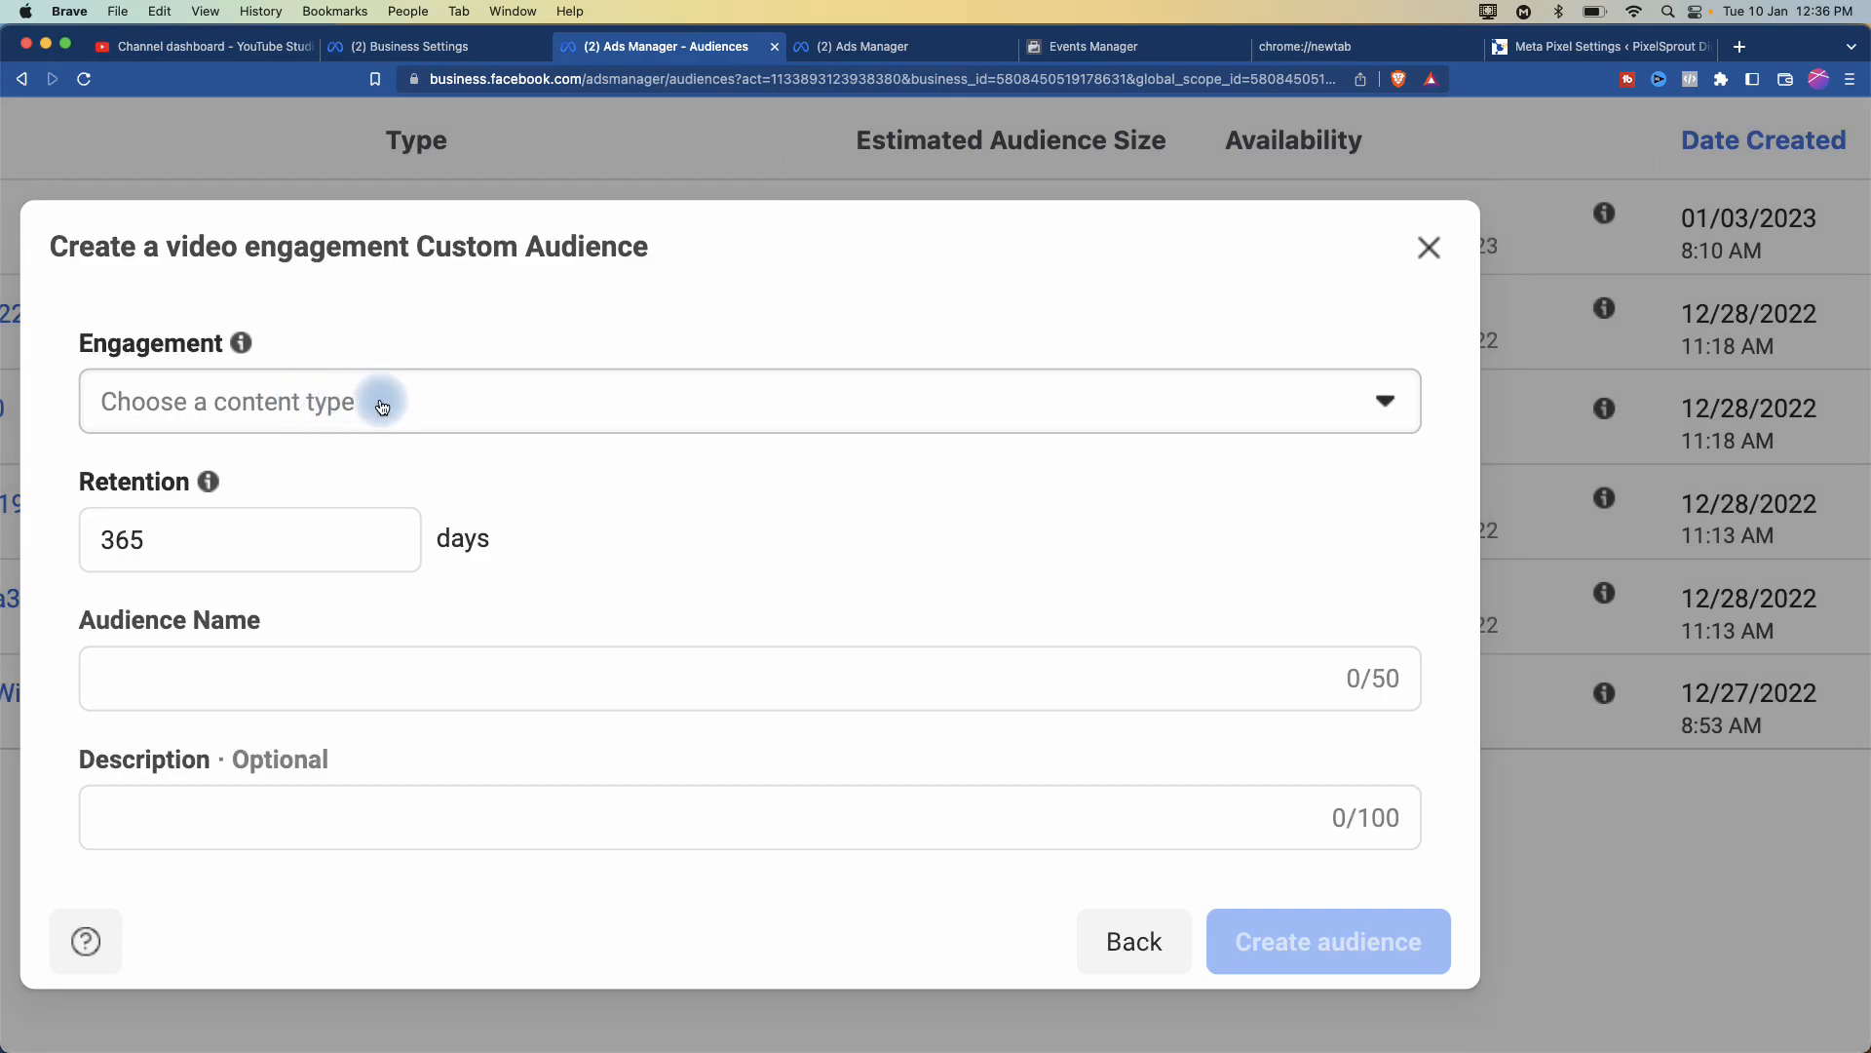
click(380, 403)
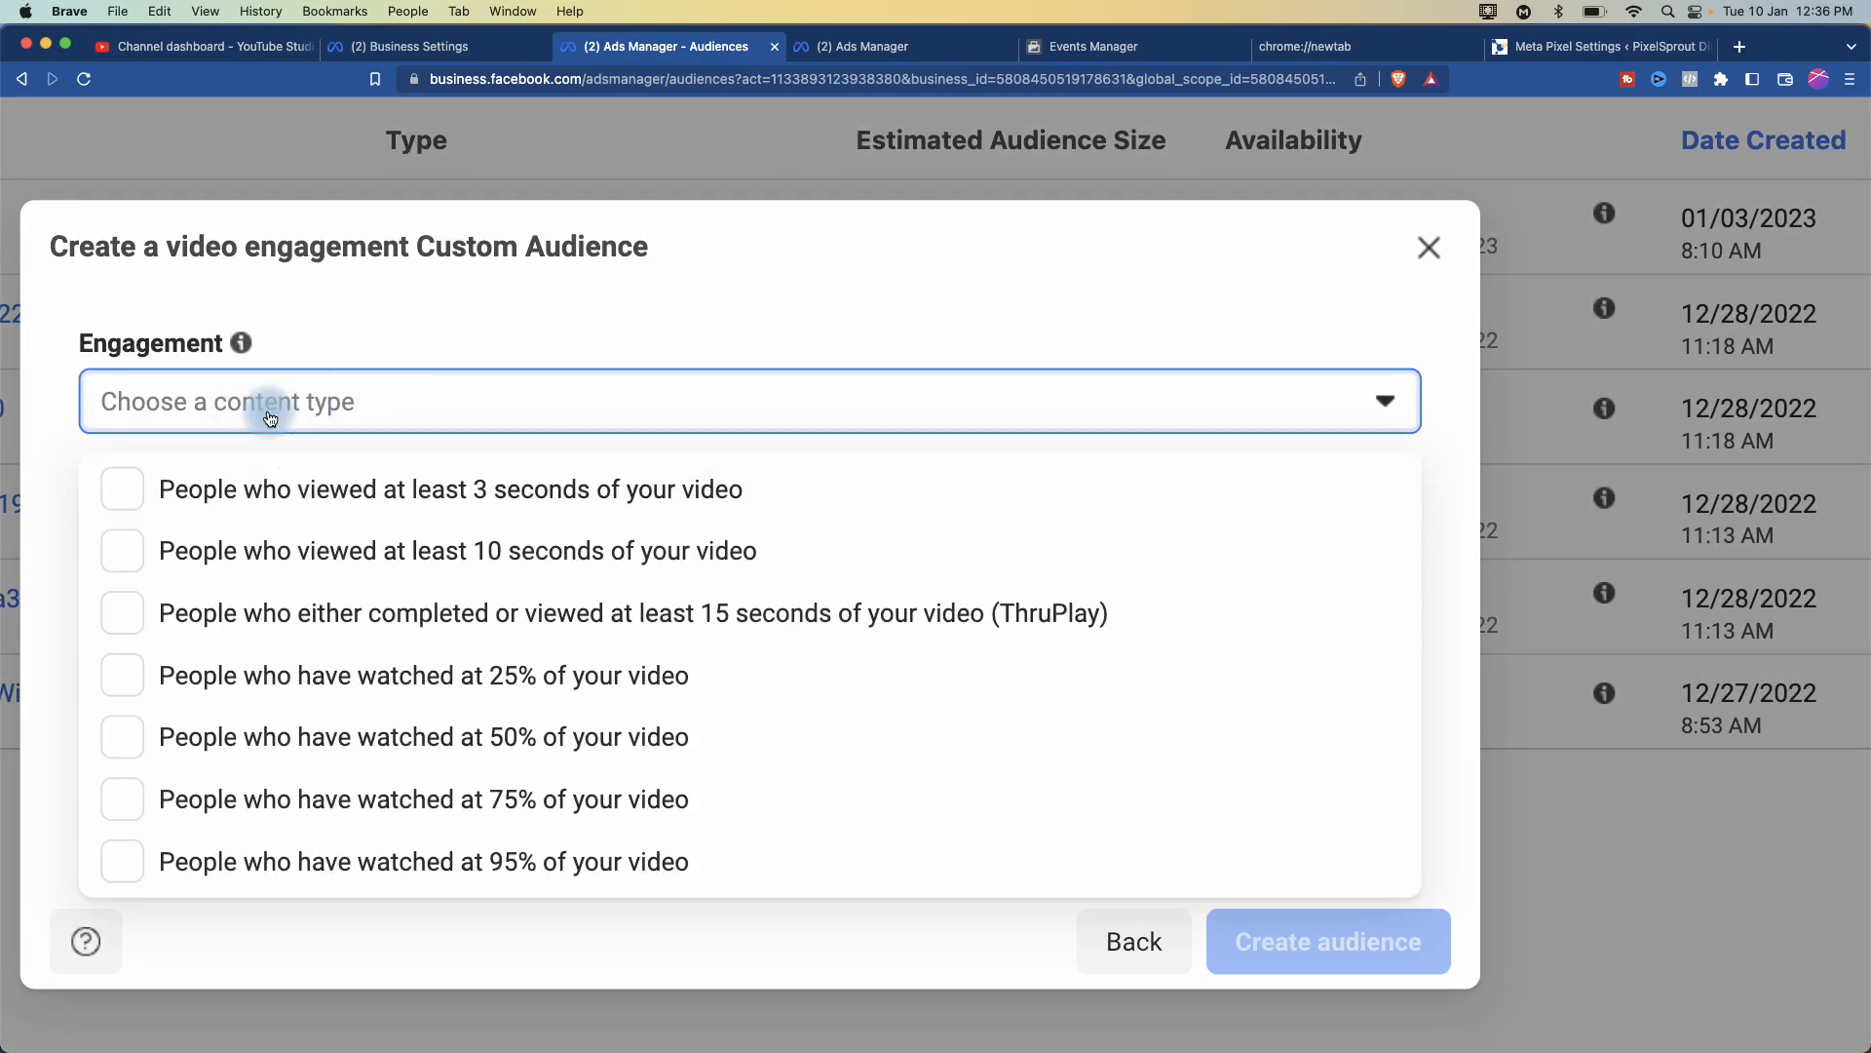
- Check 'People who have watched at least 25% of your video' and close the dropdown
scroll(251, 402, up, 2)
scroll(251, 403, down, 2)
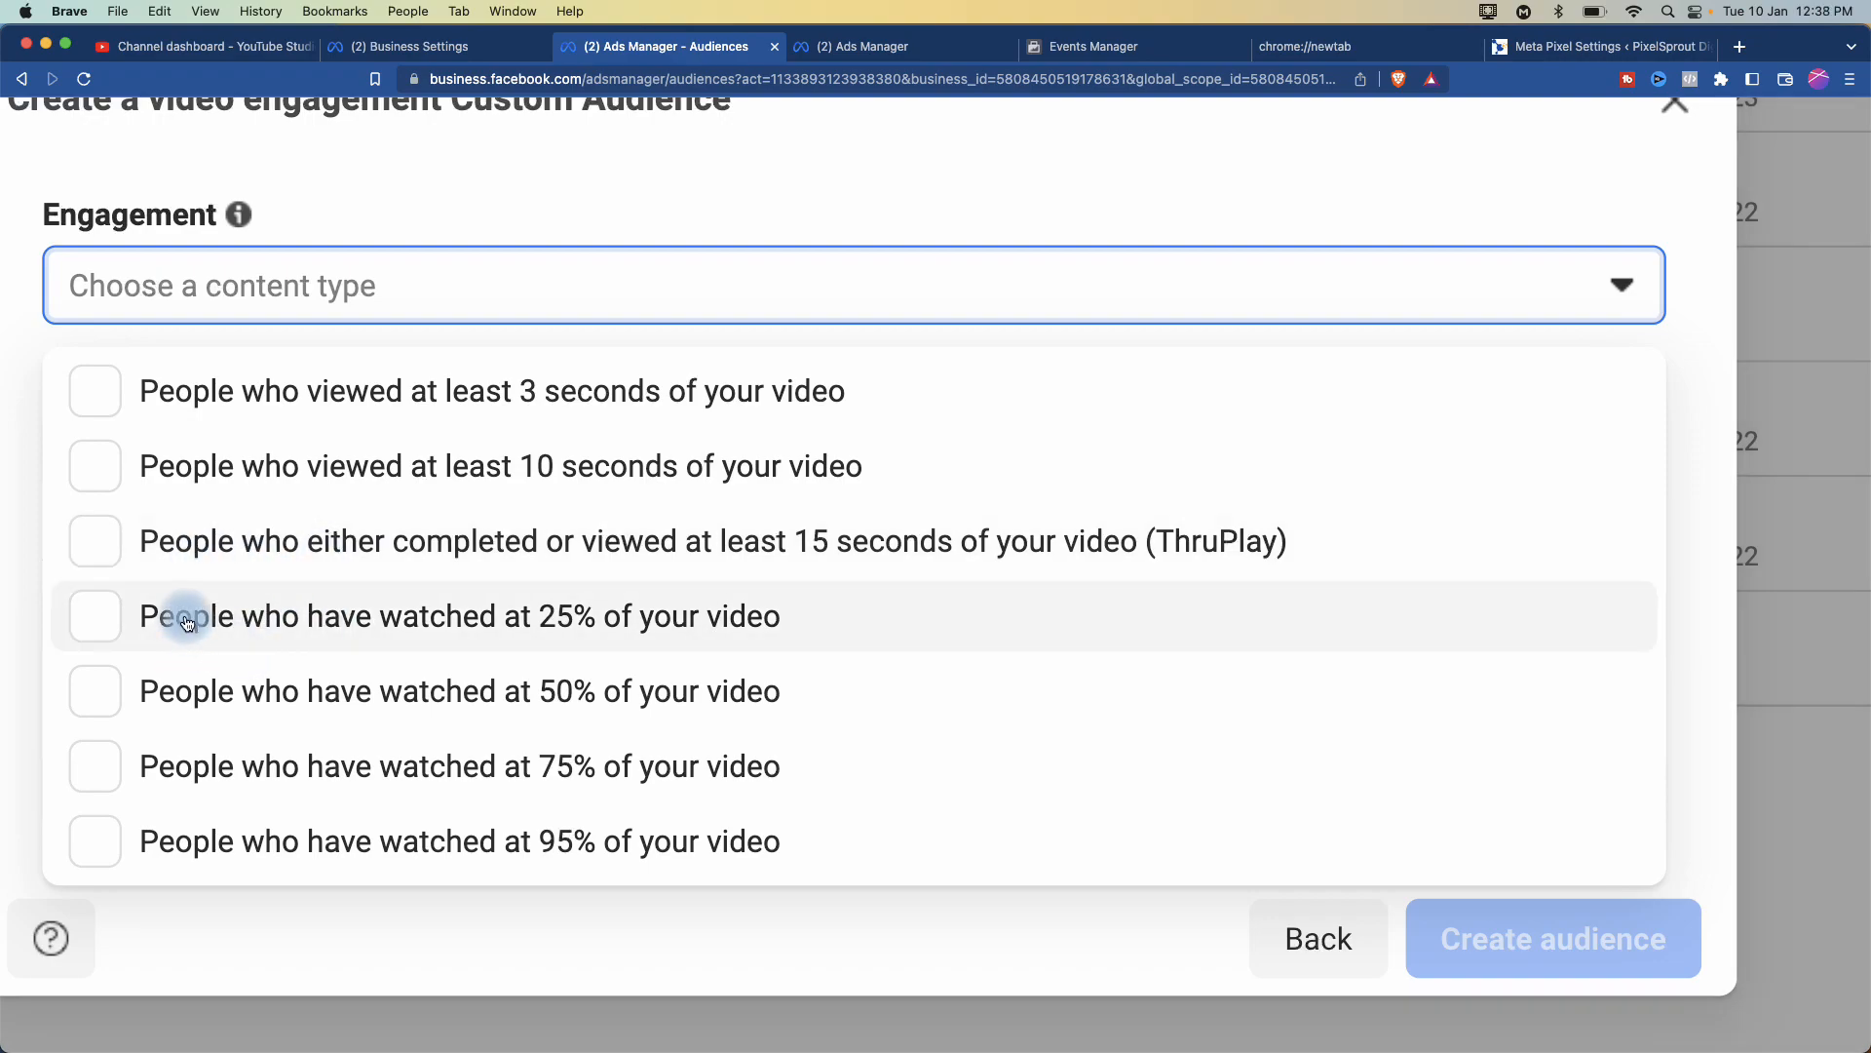
click(186, 626)
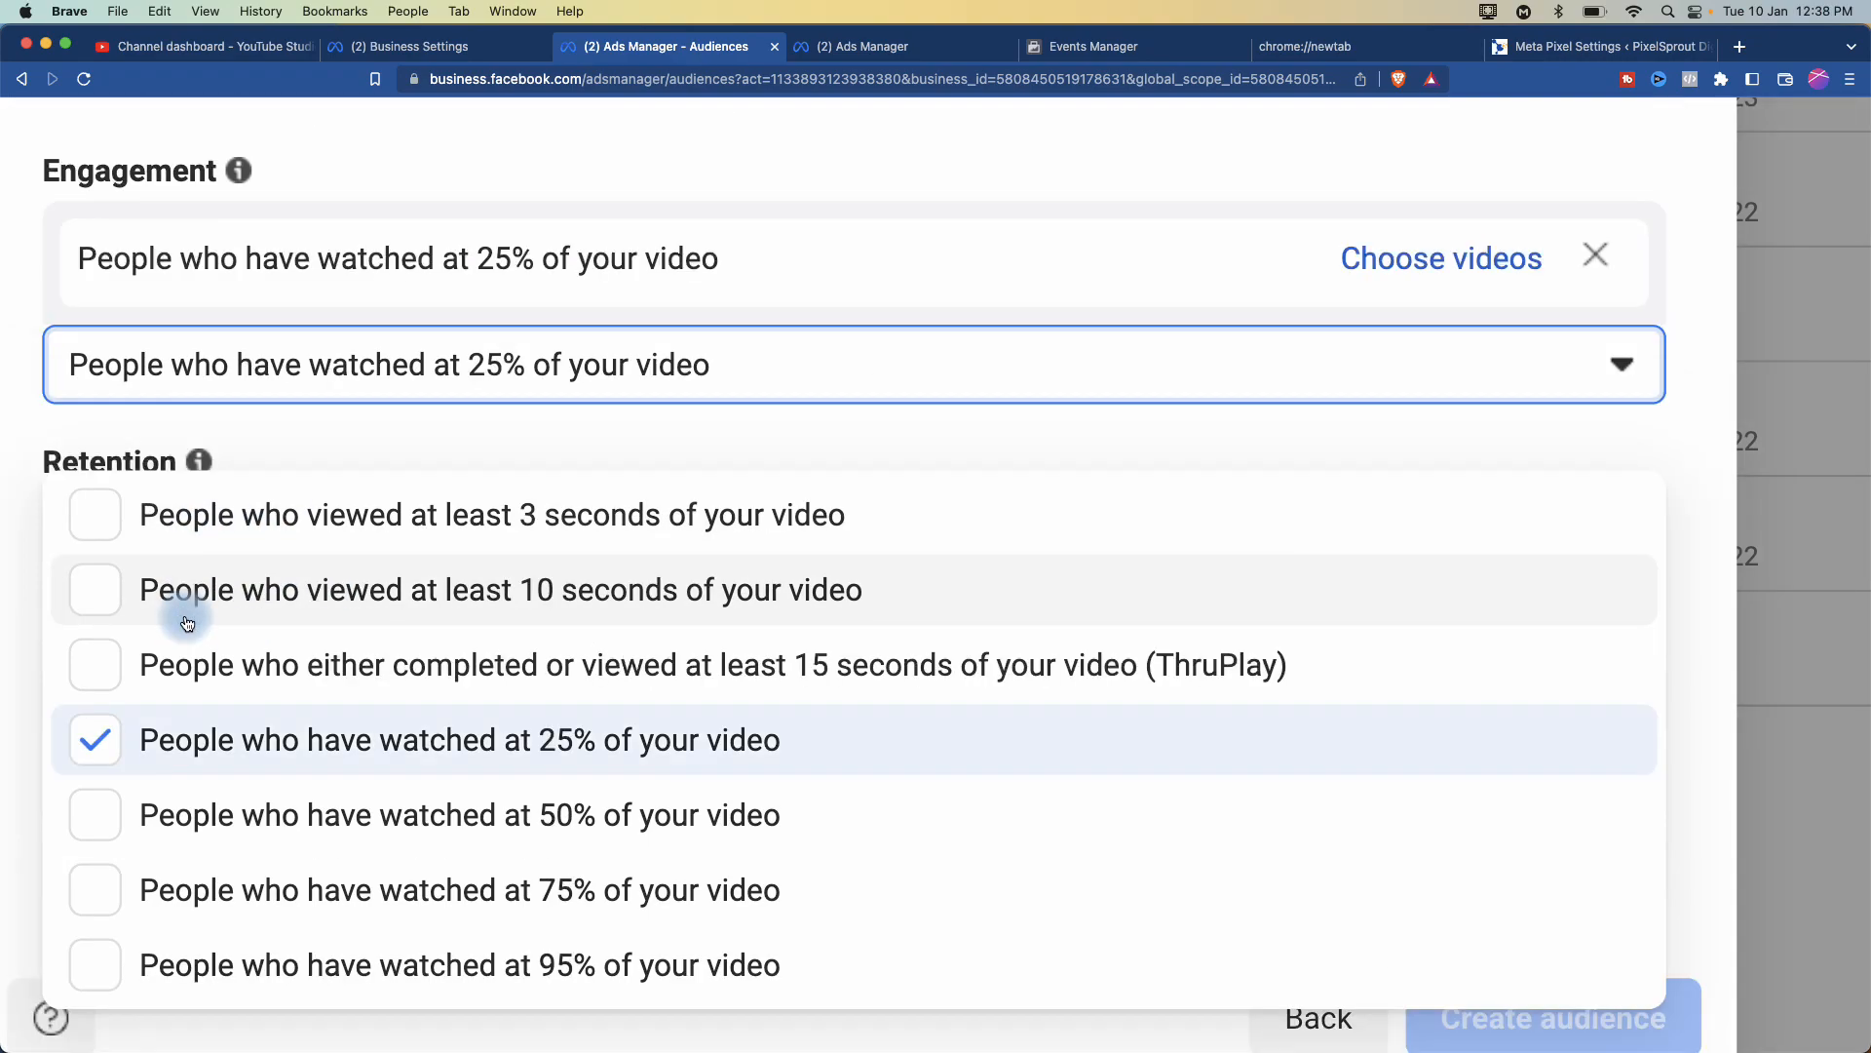
click(847, 170)
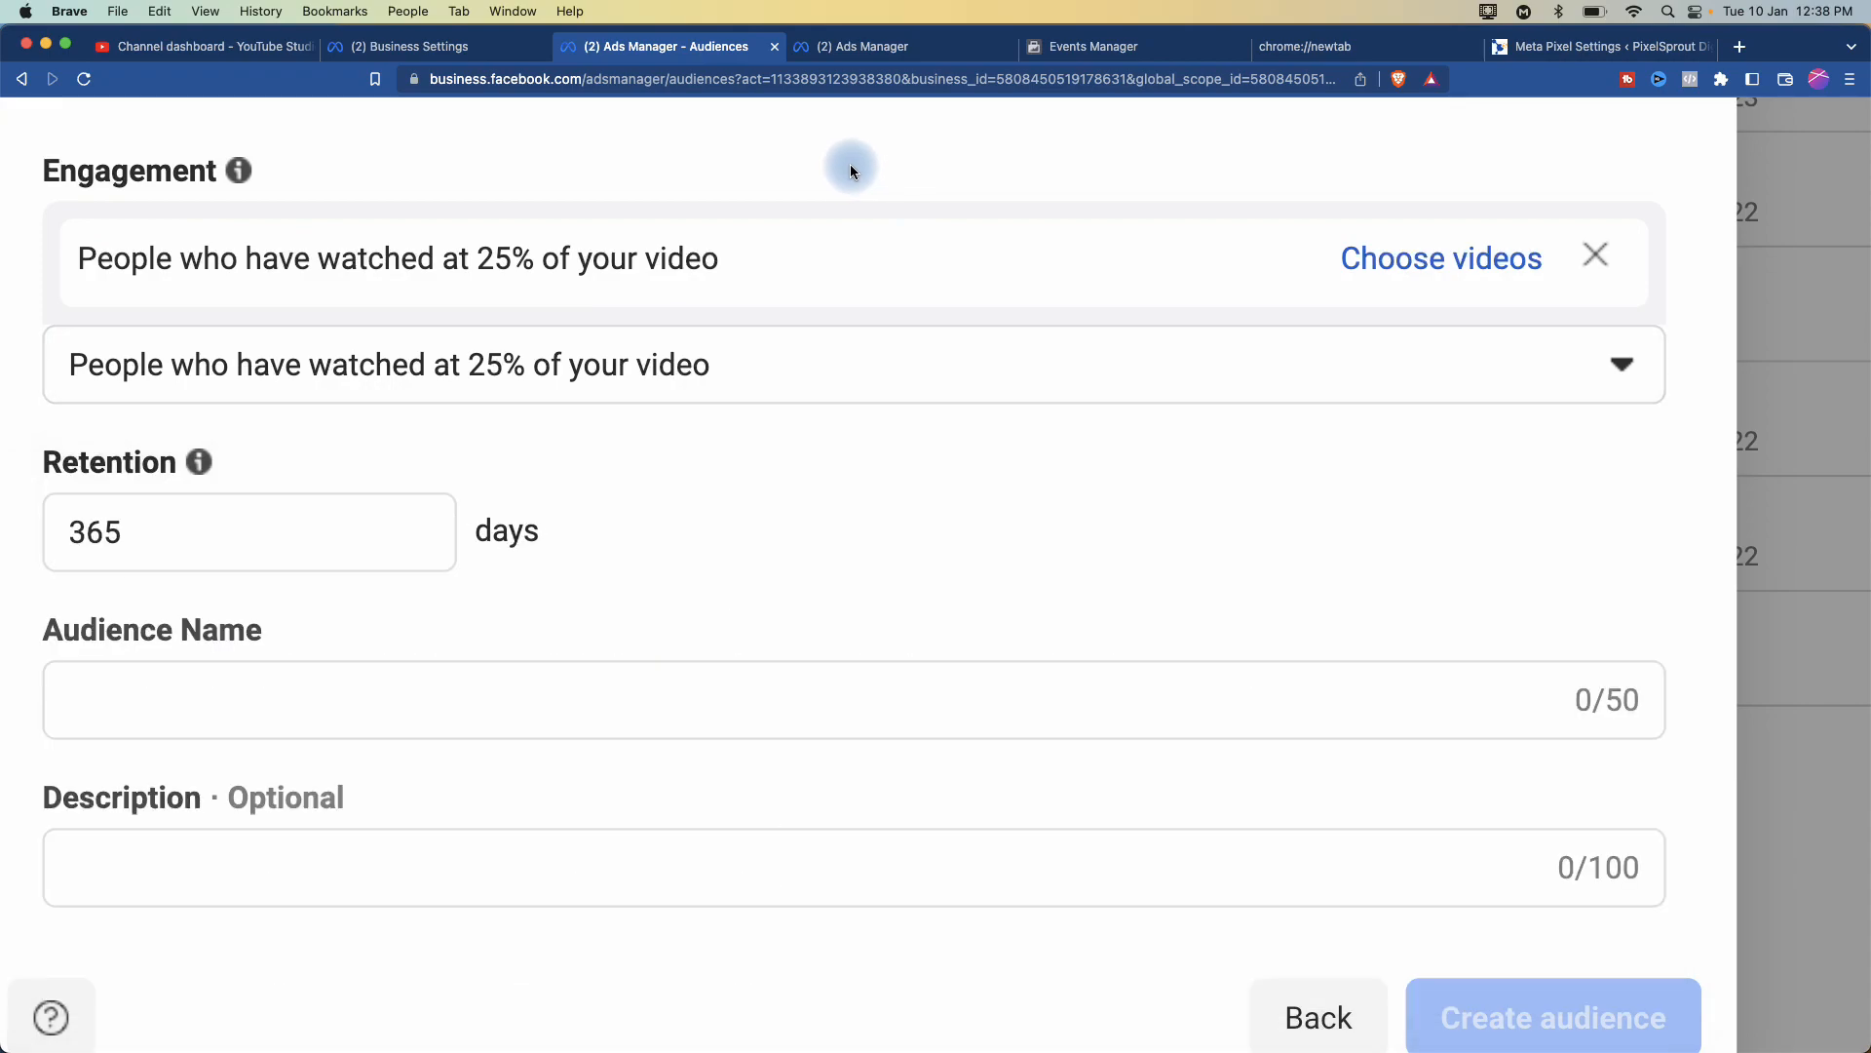
- Replace the 365-day retention value with 7
double_click(95, 535)
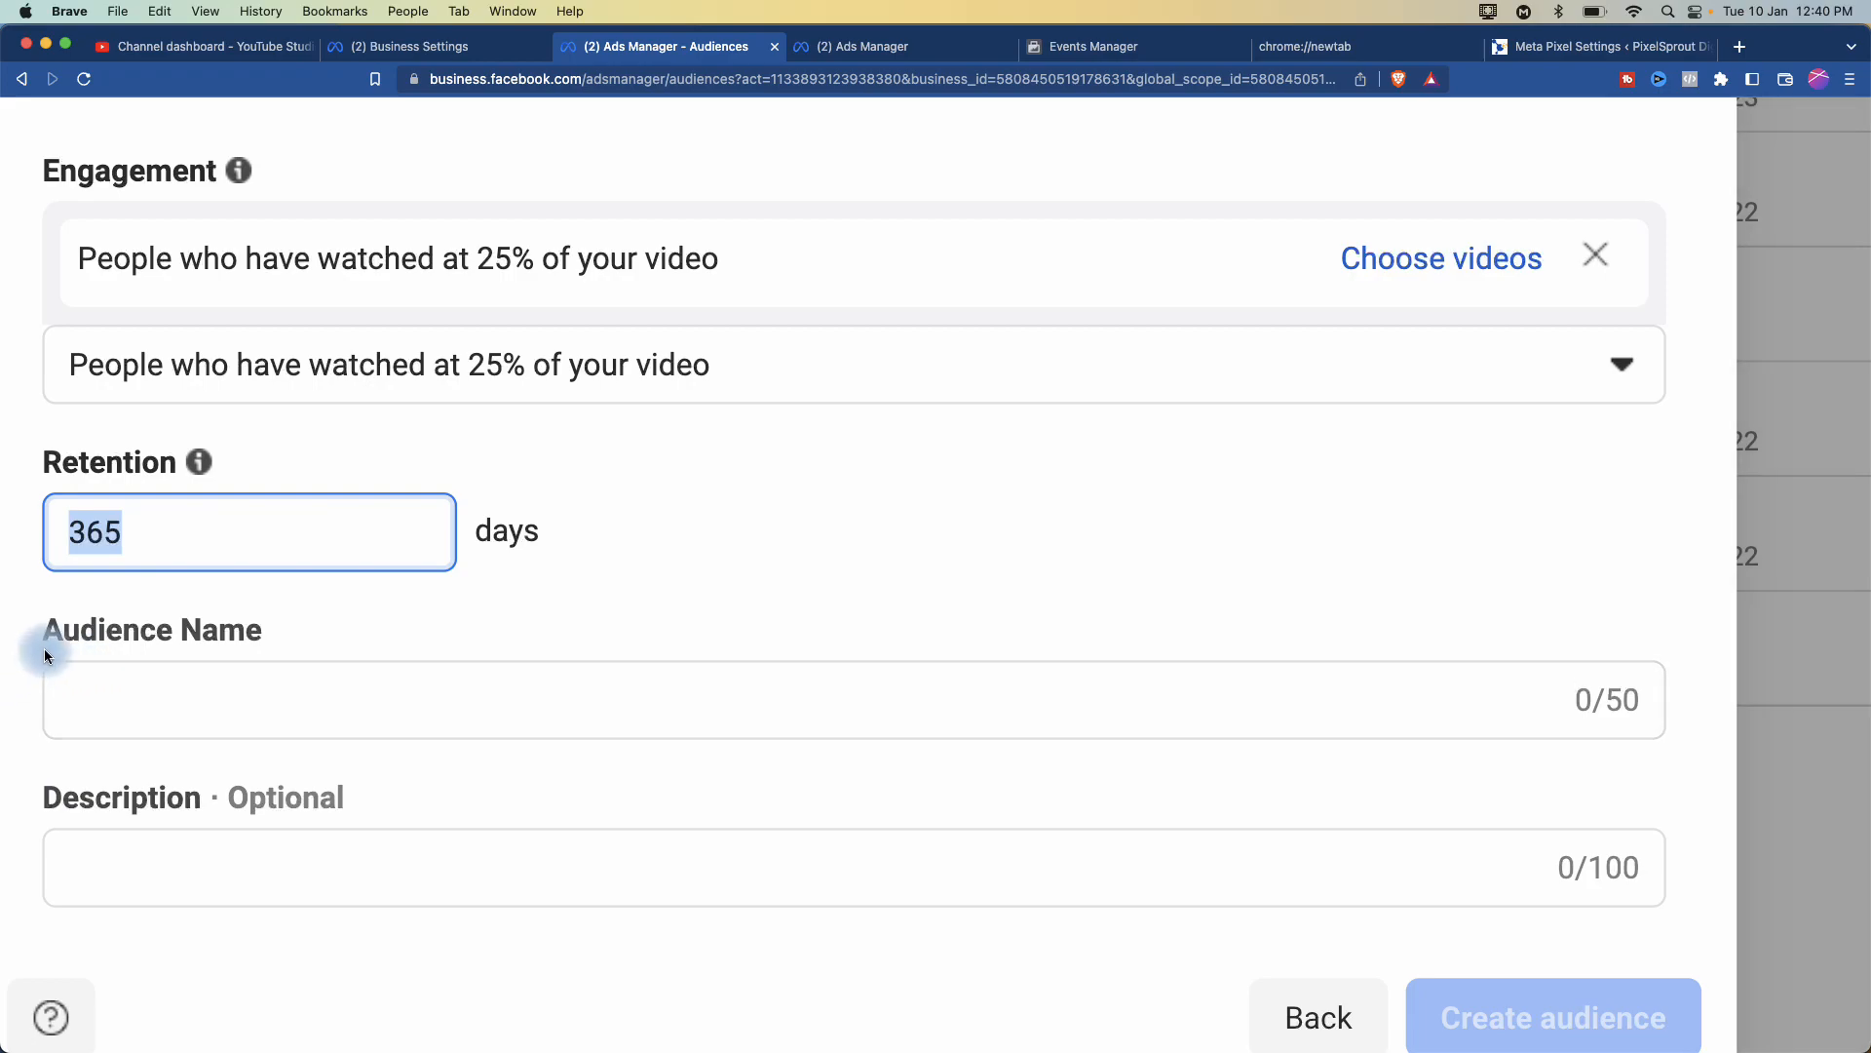
text(7)
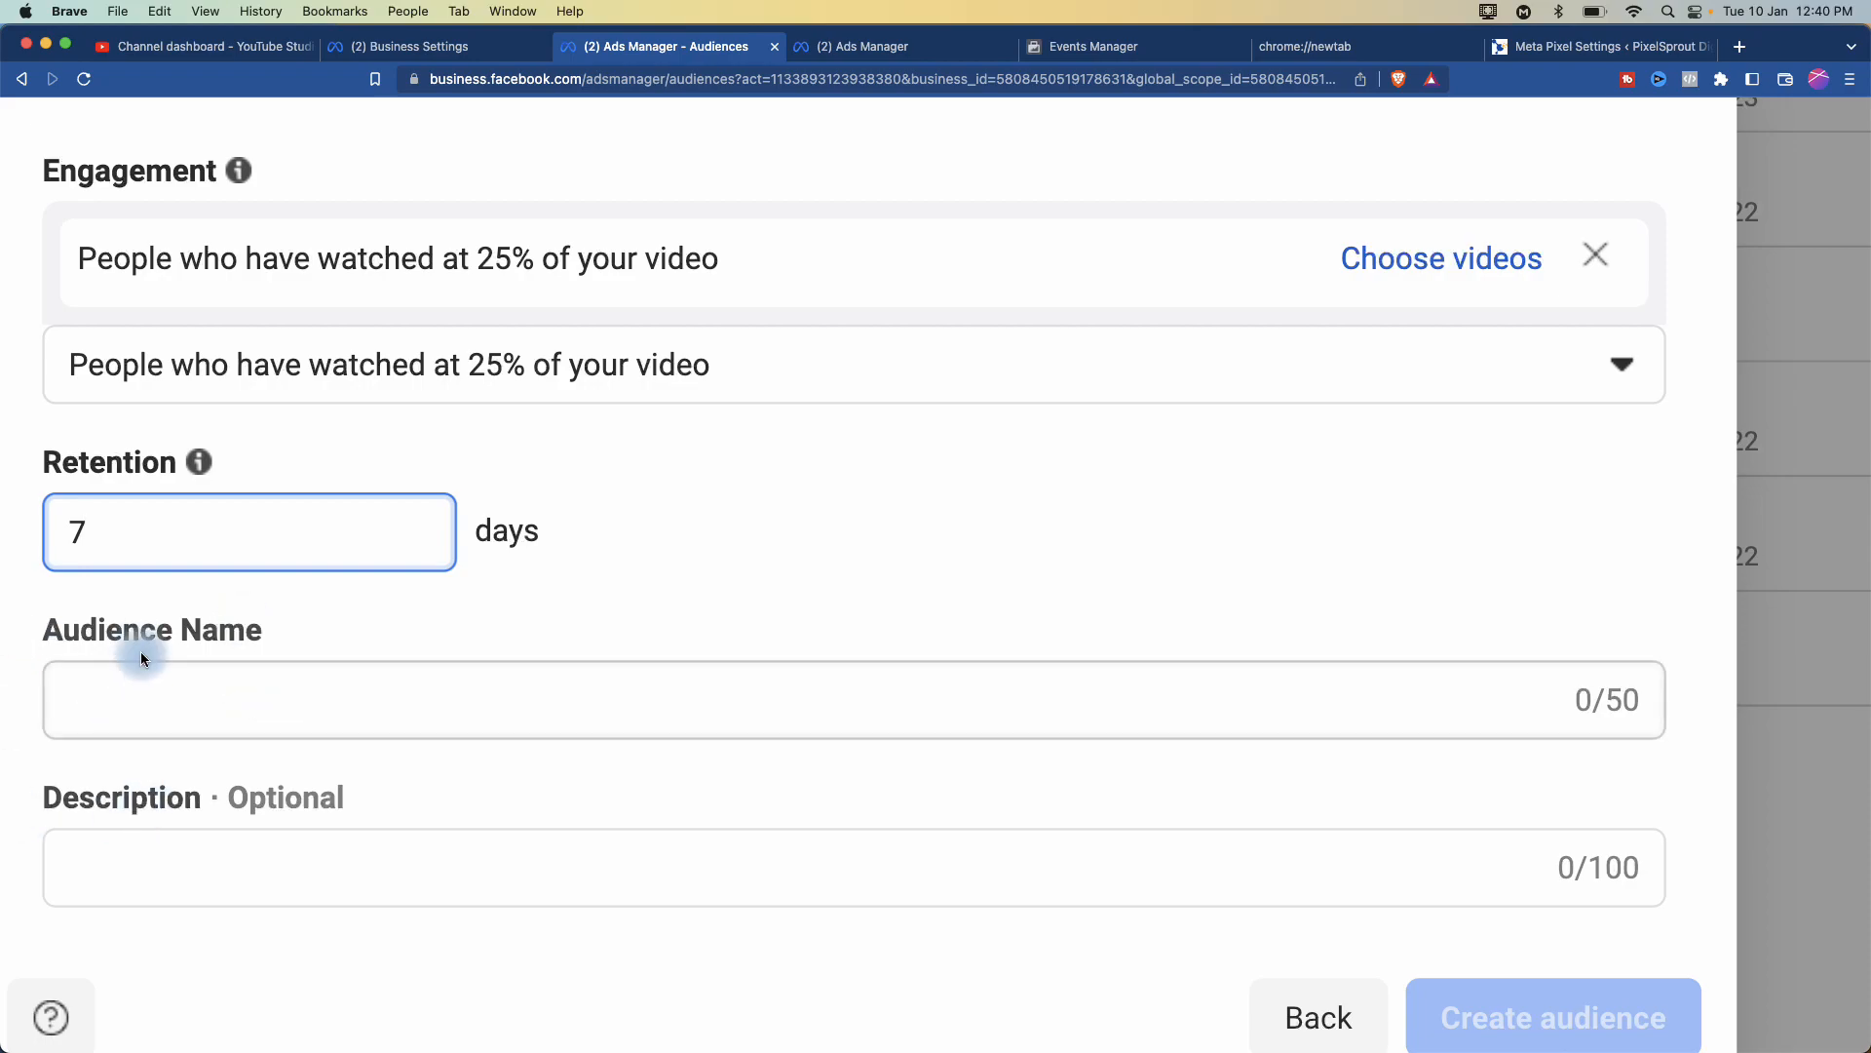
- Enter '7 Days' in the Audience Name field
click(140, 703)
text(7 Days)
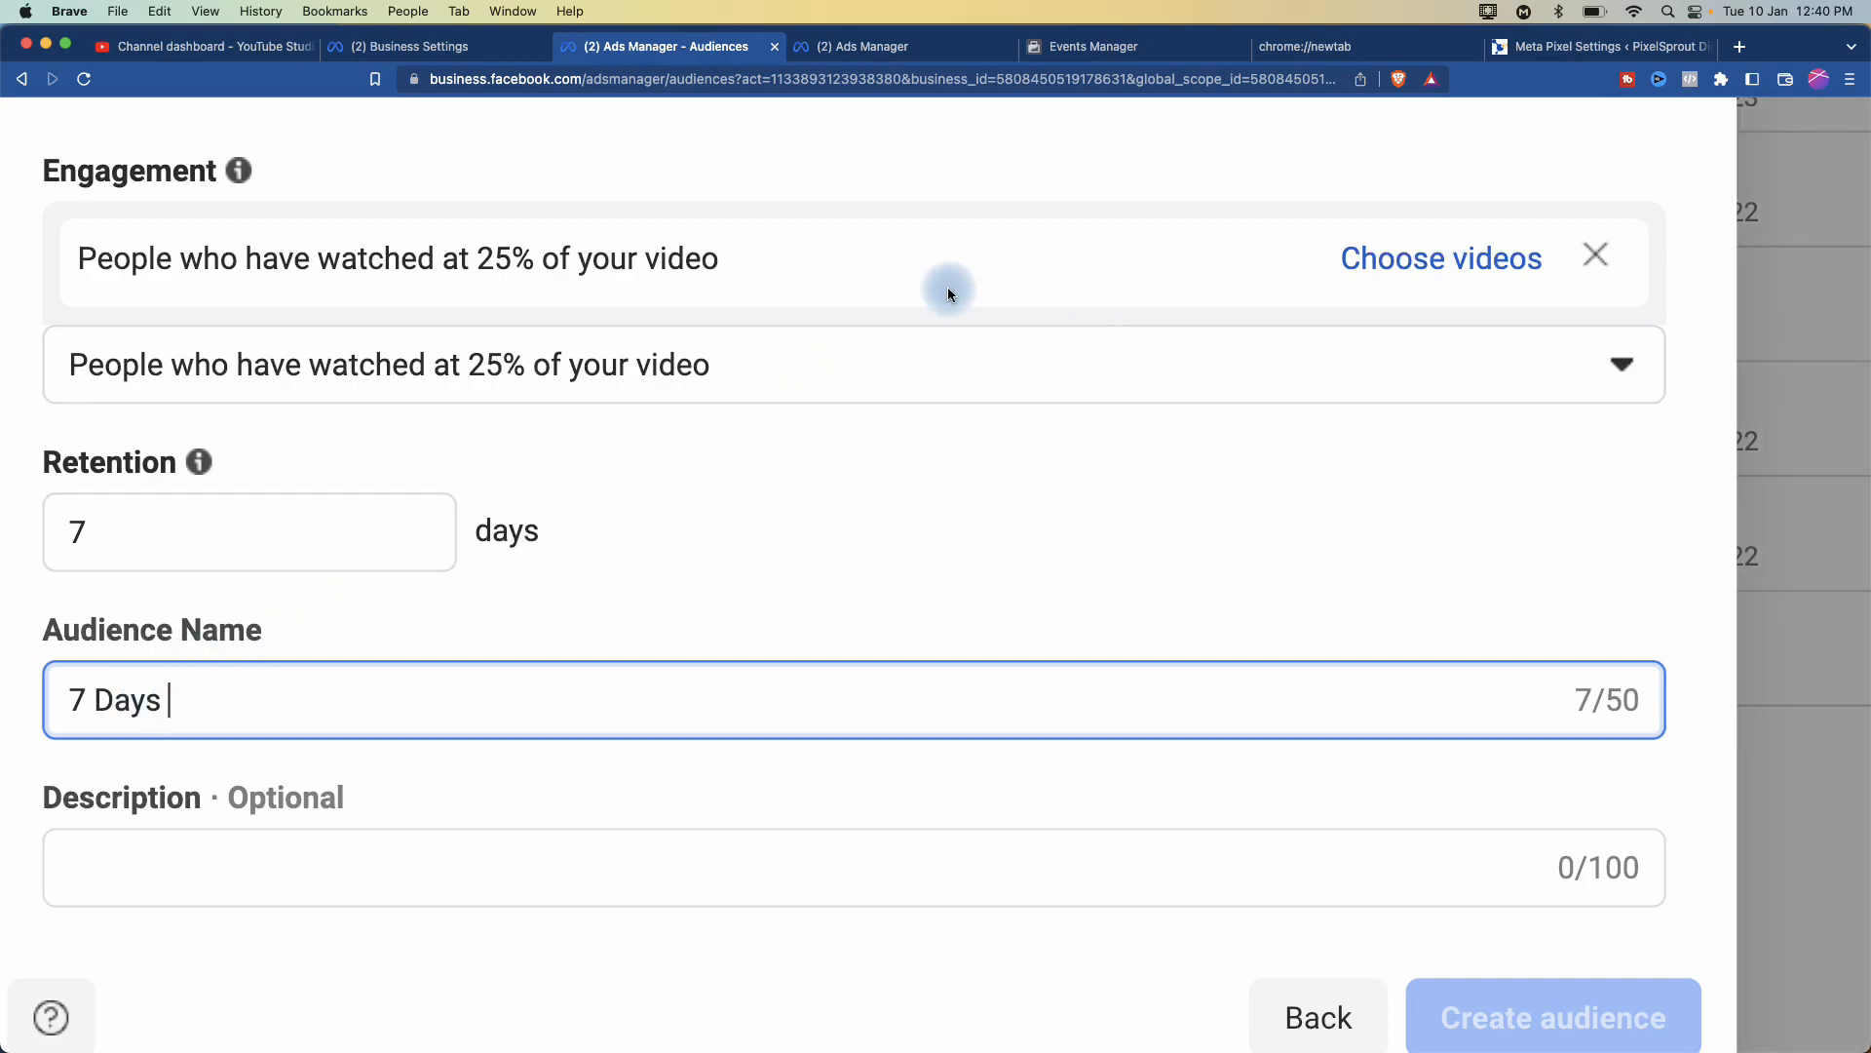
click(1443, 262)
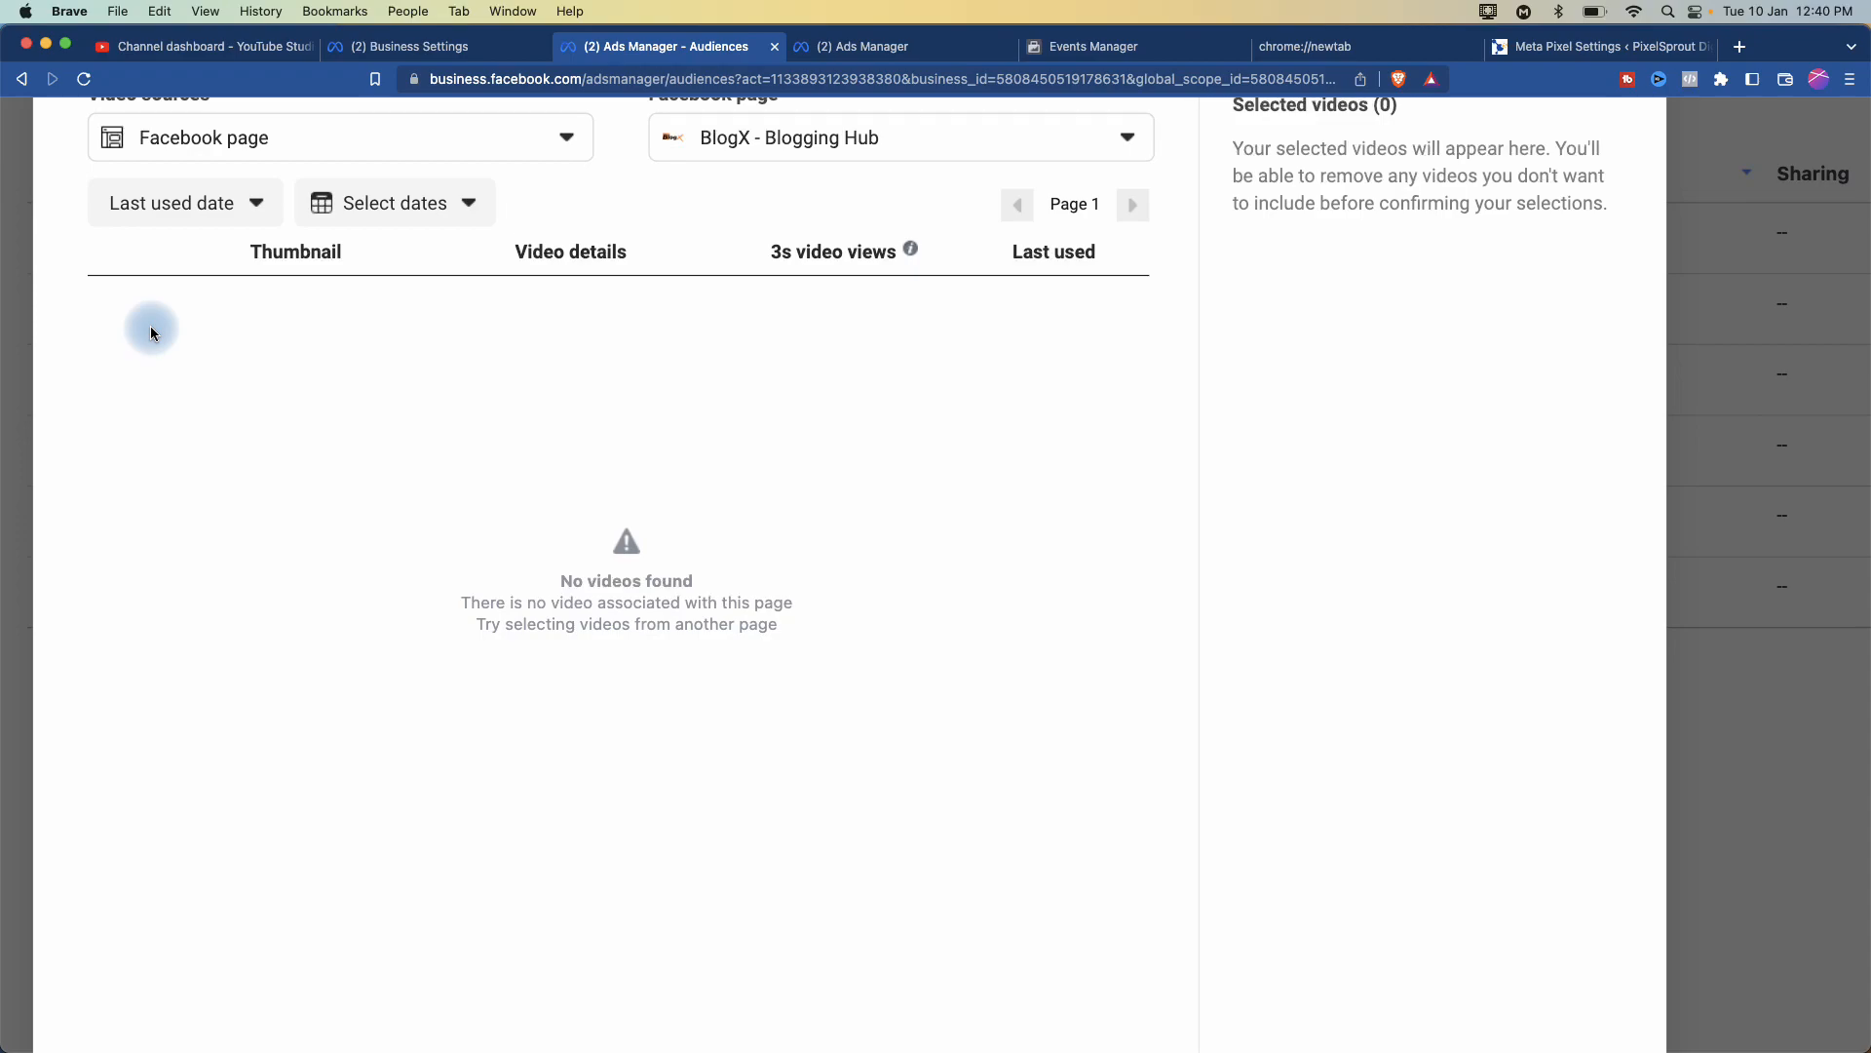
scroll(151, 328, up, 1)
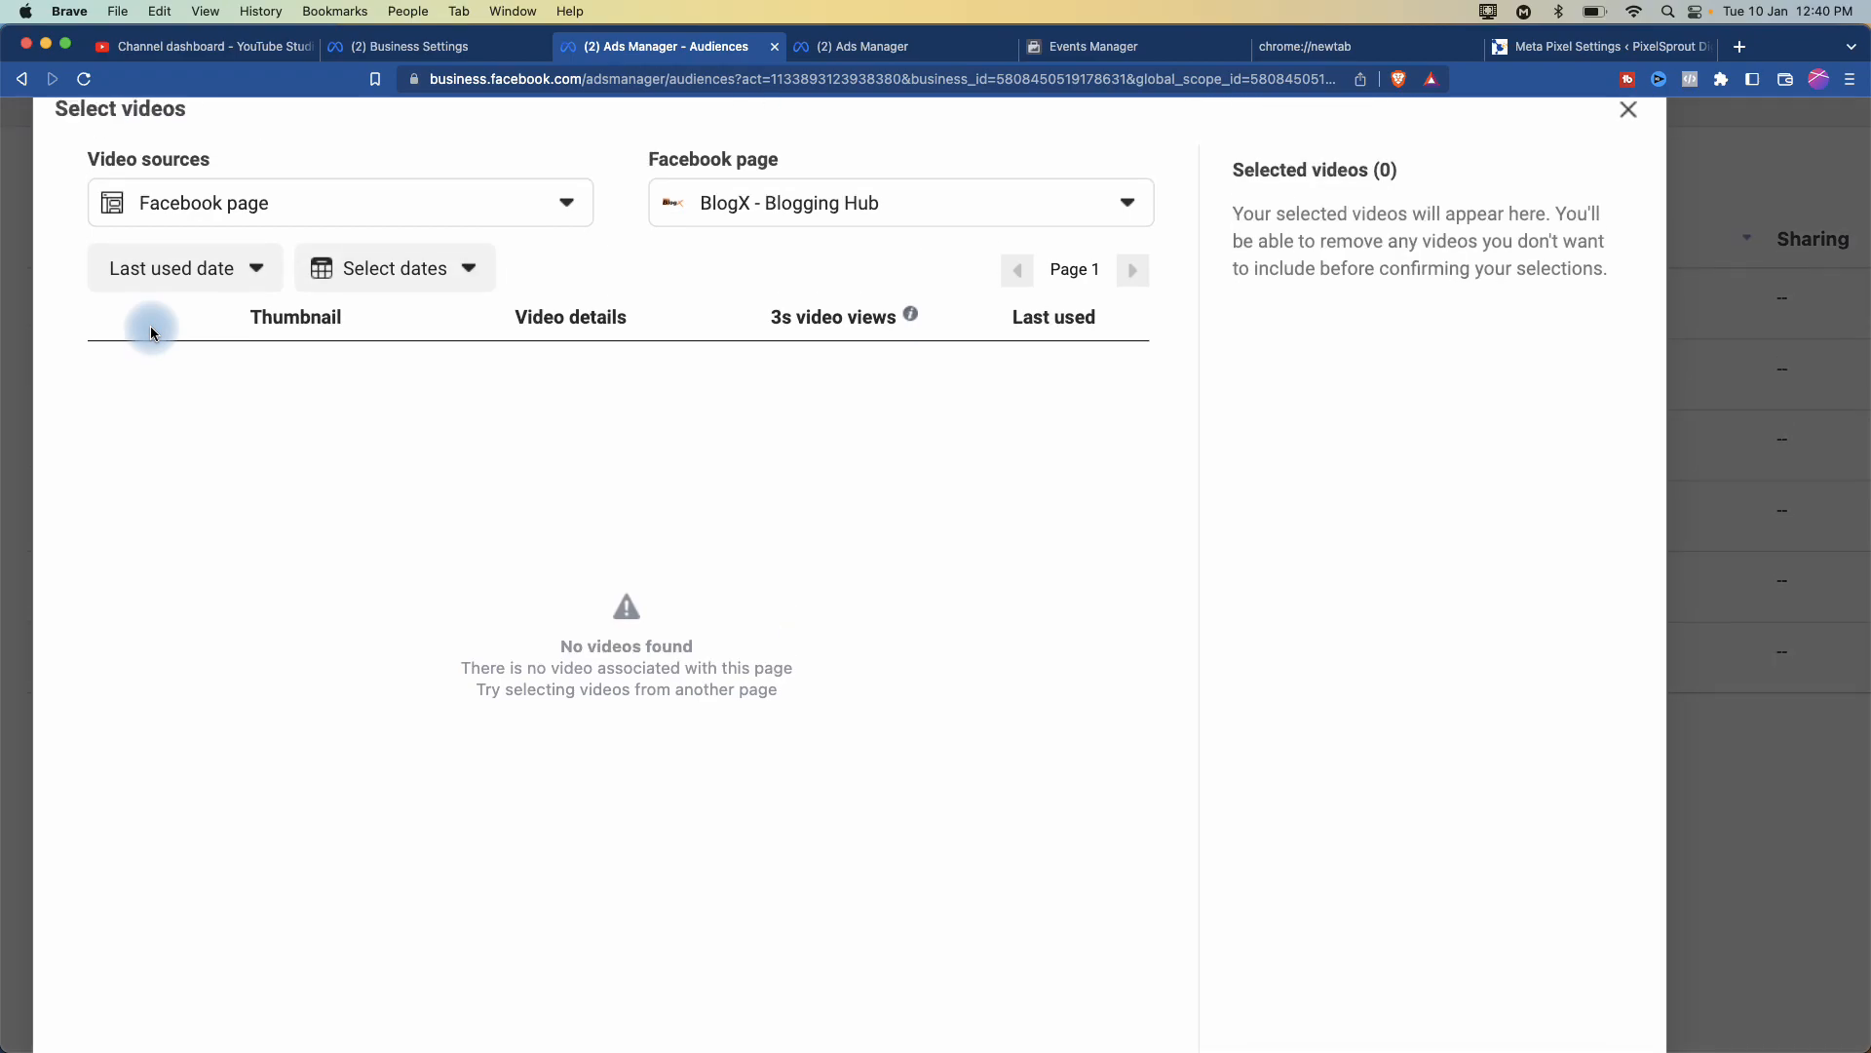
scroll(151, 328, down, 4)
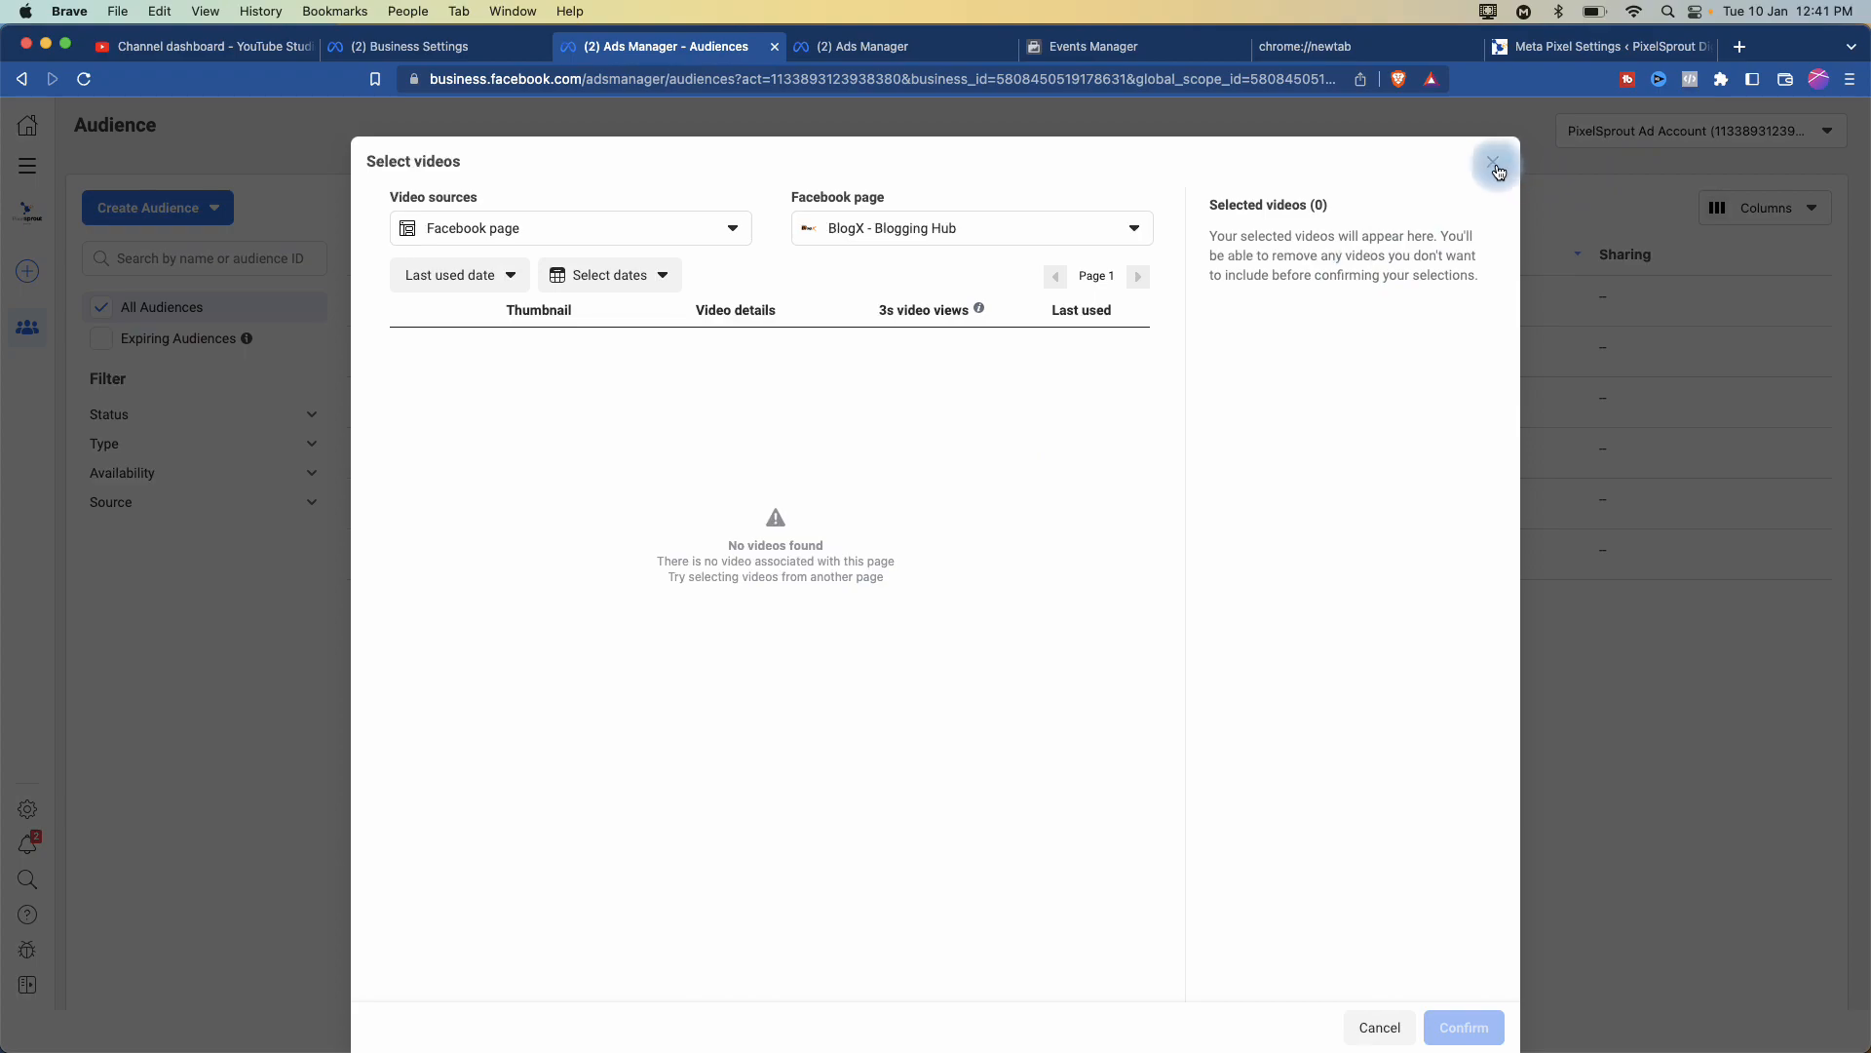
click(1494, 163)
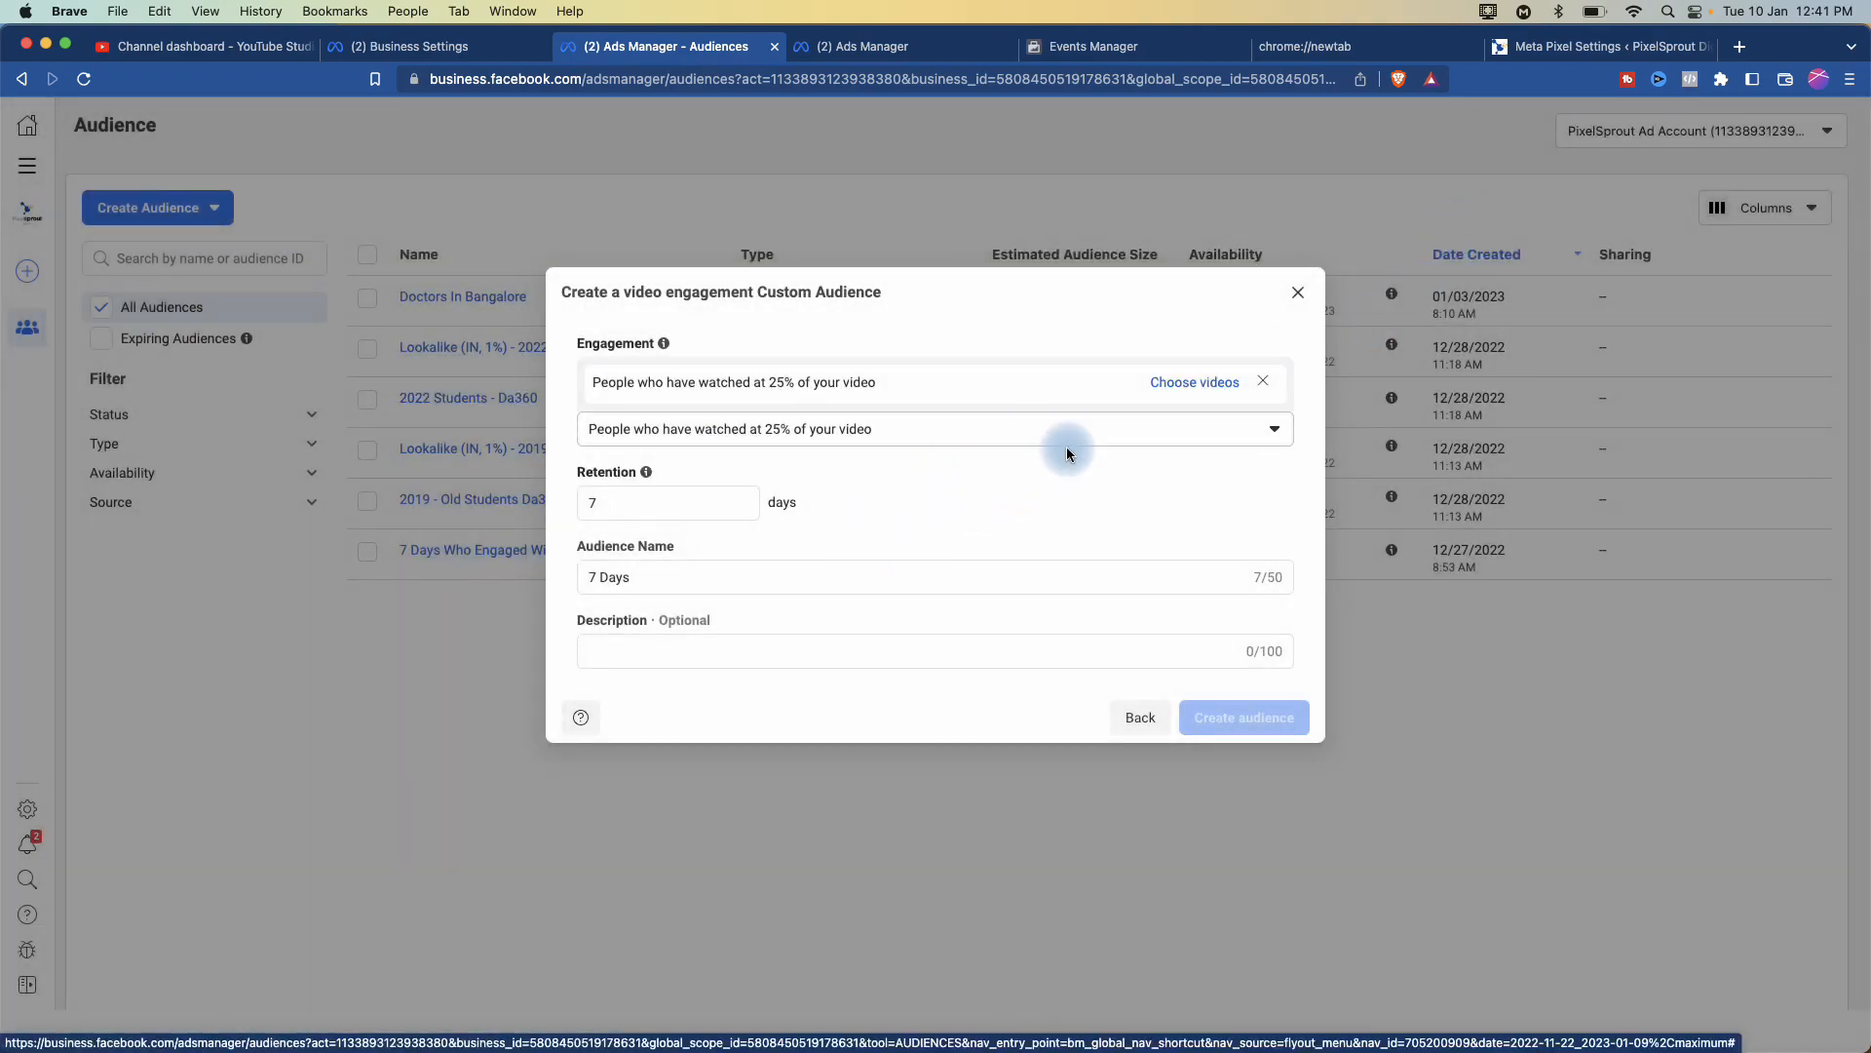
- Add 'Video' after '7 Days' in the audience name, removing a stray X
scroll(1015, 500, up, 2)
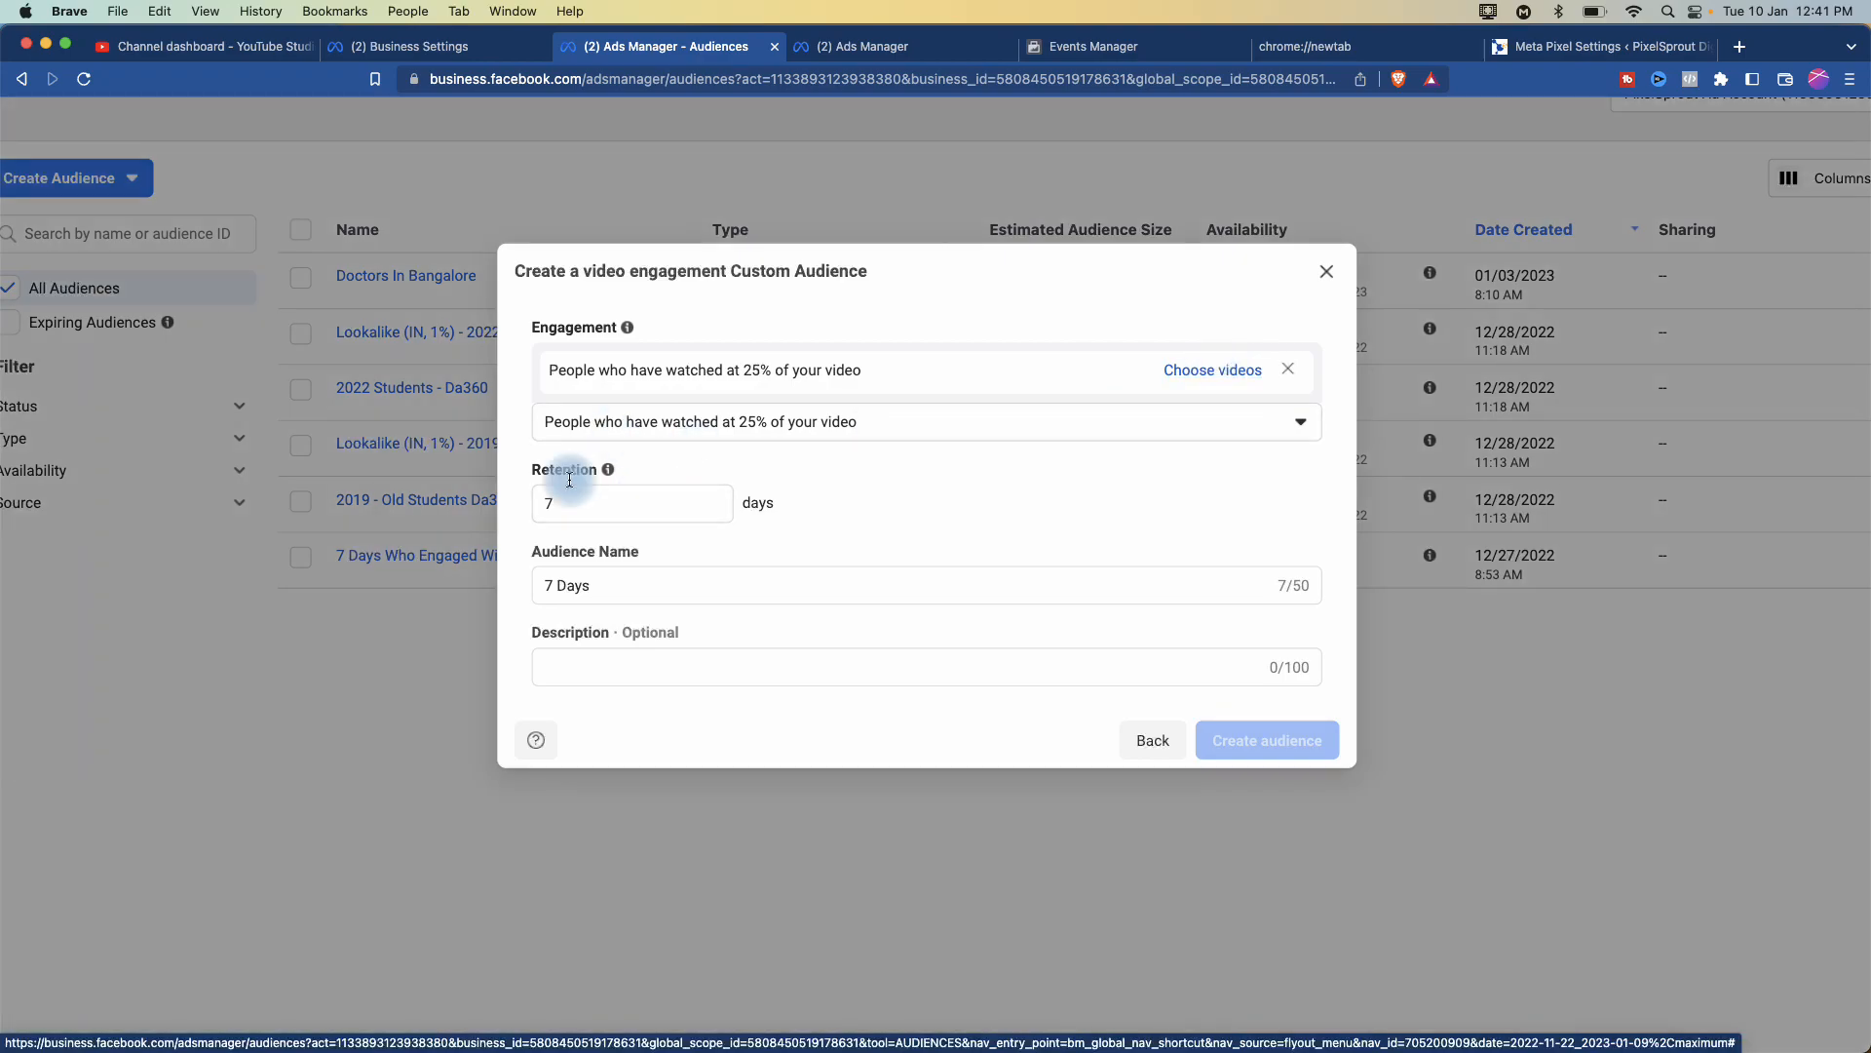
click(557, 507)
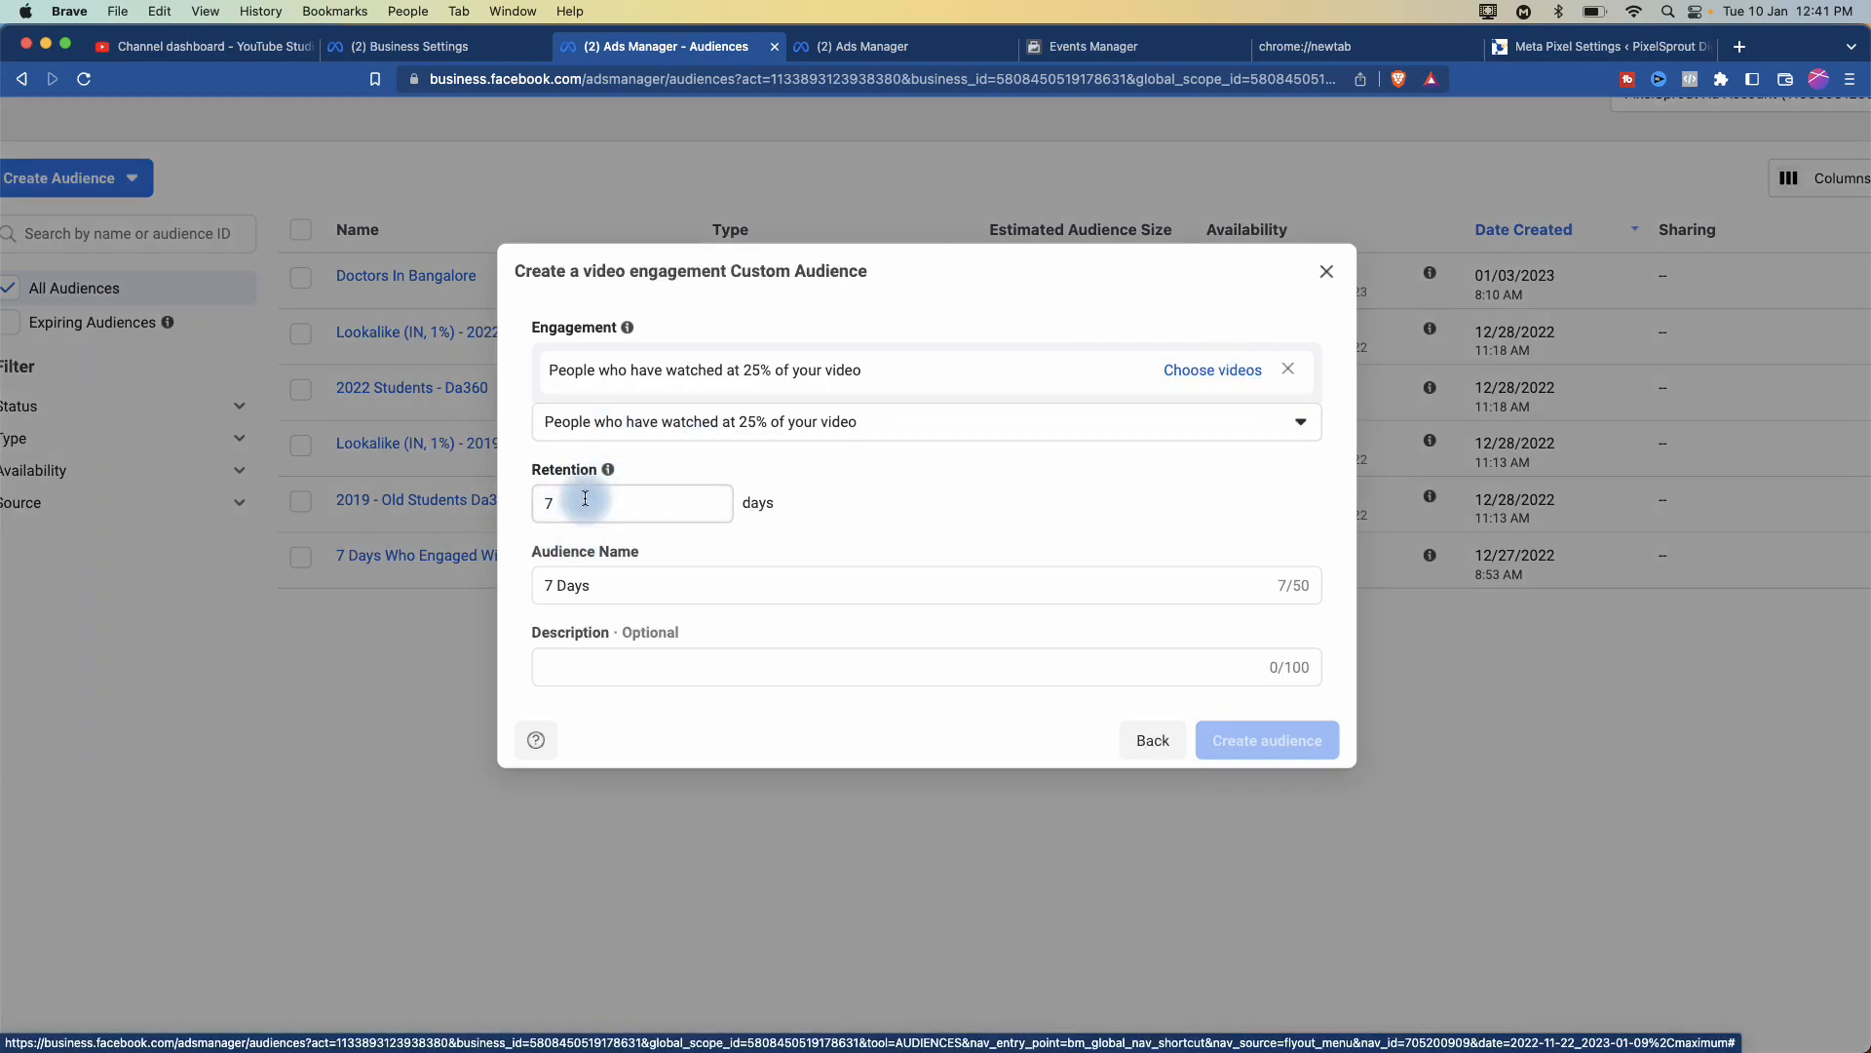
click(551, 508)
click(660, 587)
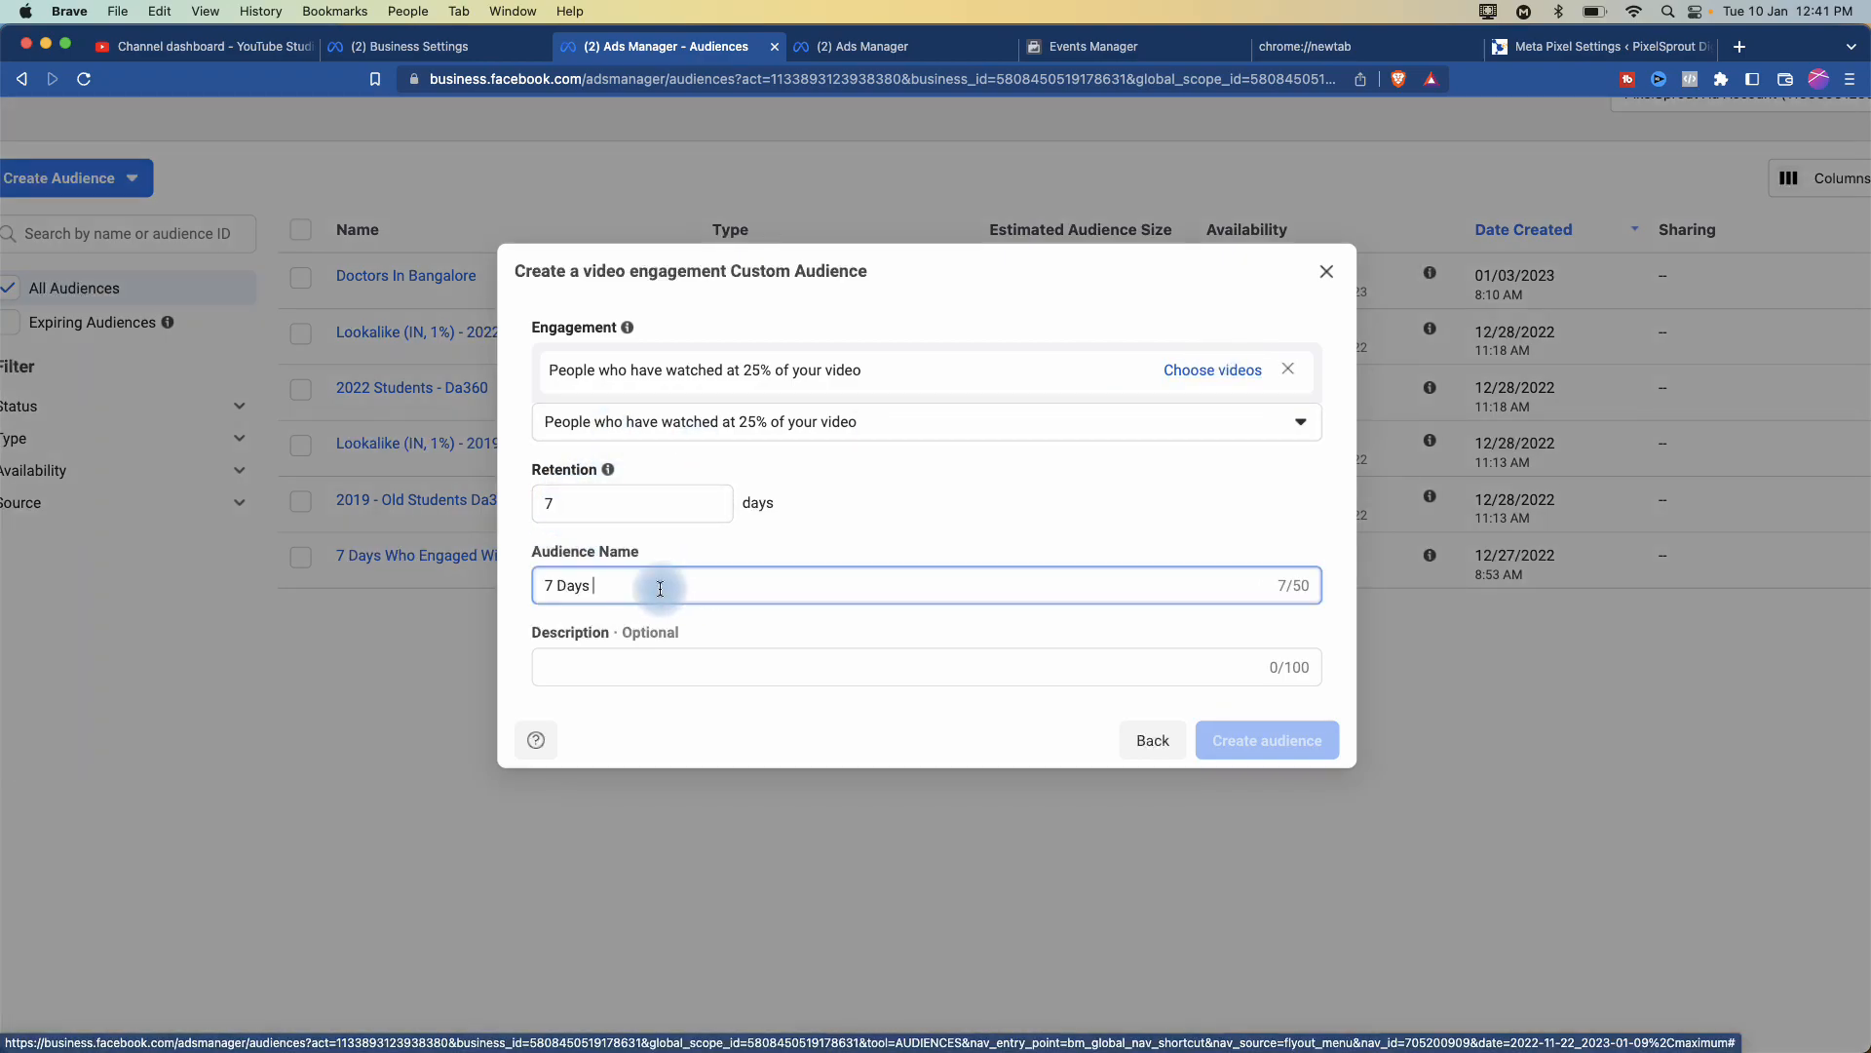
text(XX)
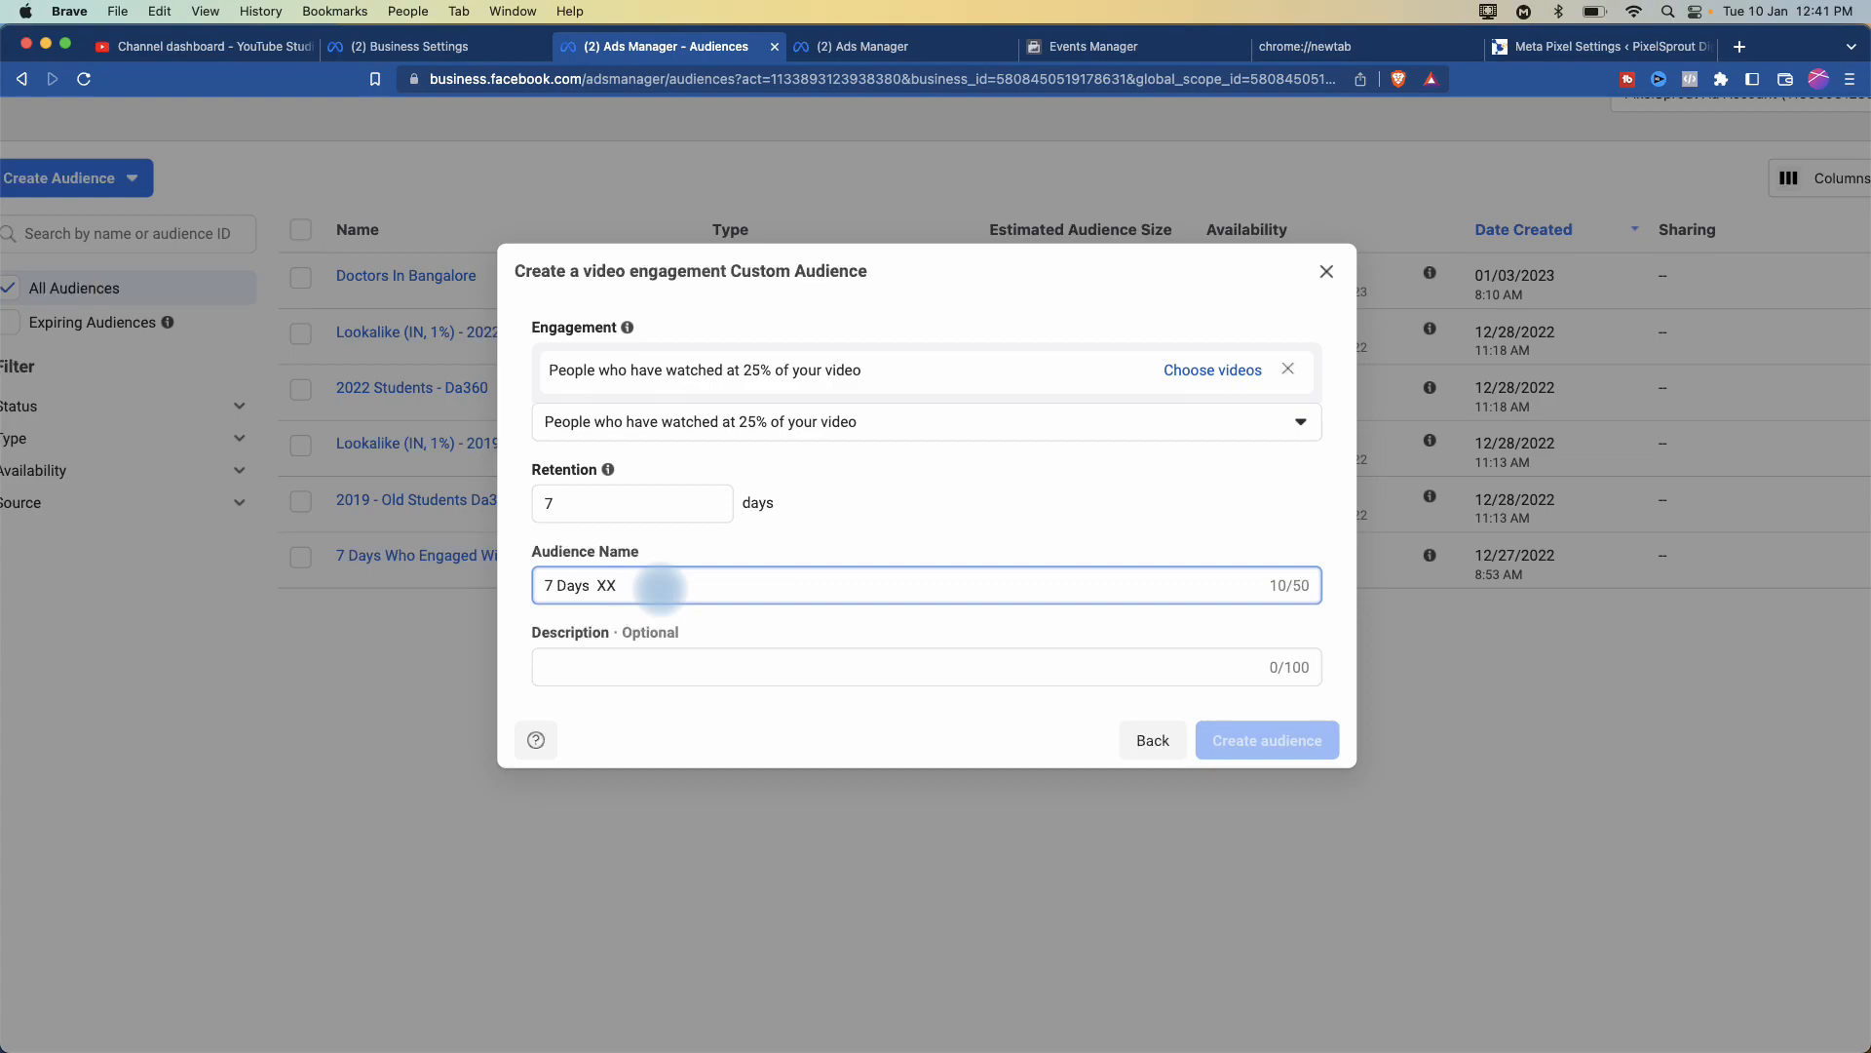
key(BackSpace)
text(Video)
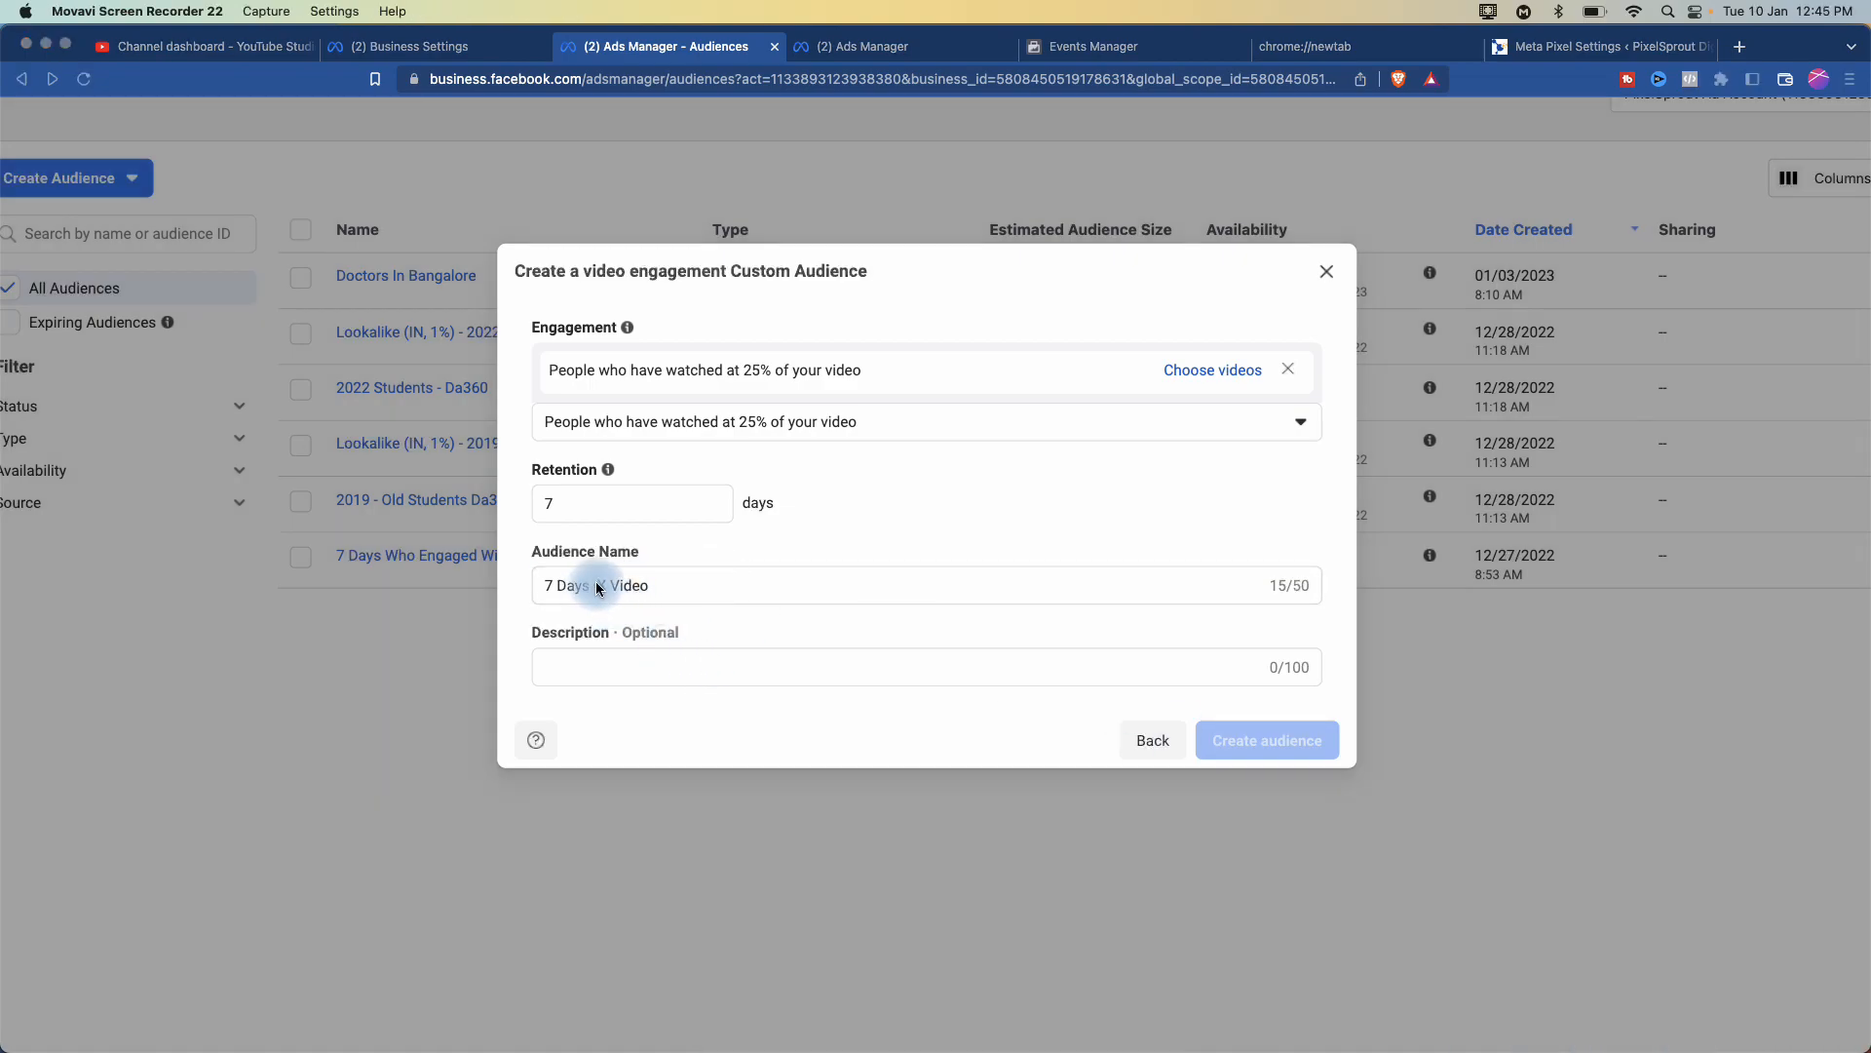
- Retype the mistyped part of the name as 'Video Name 25% Watched'
click(601, 585)
drag(600, 586, 667, 586)
text(Video Name)
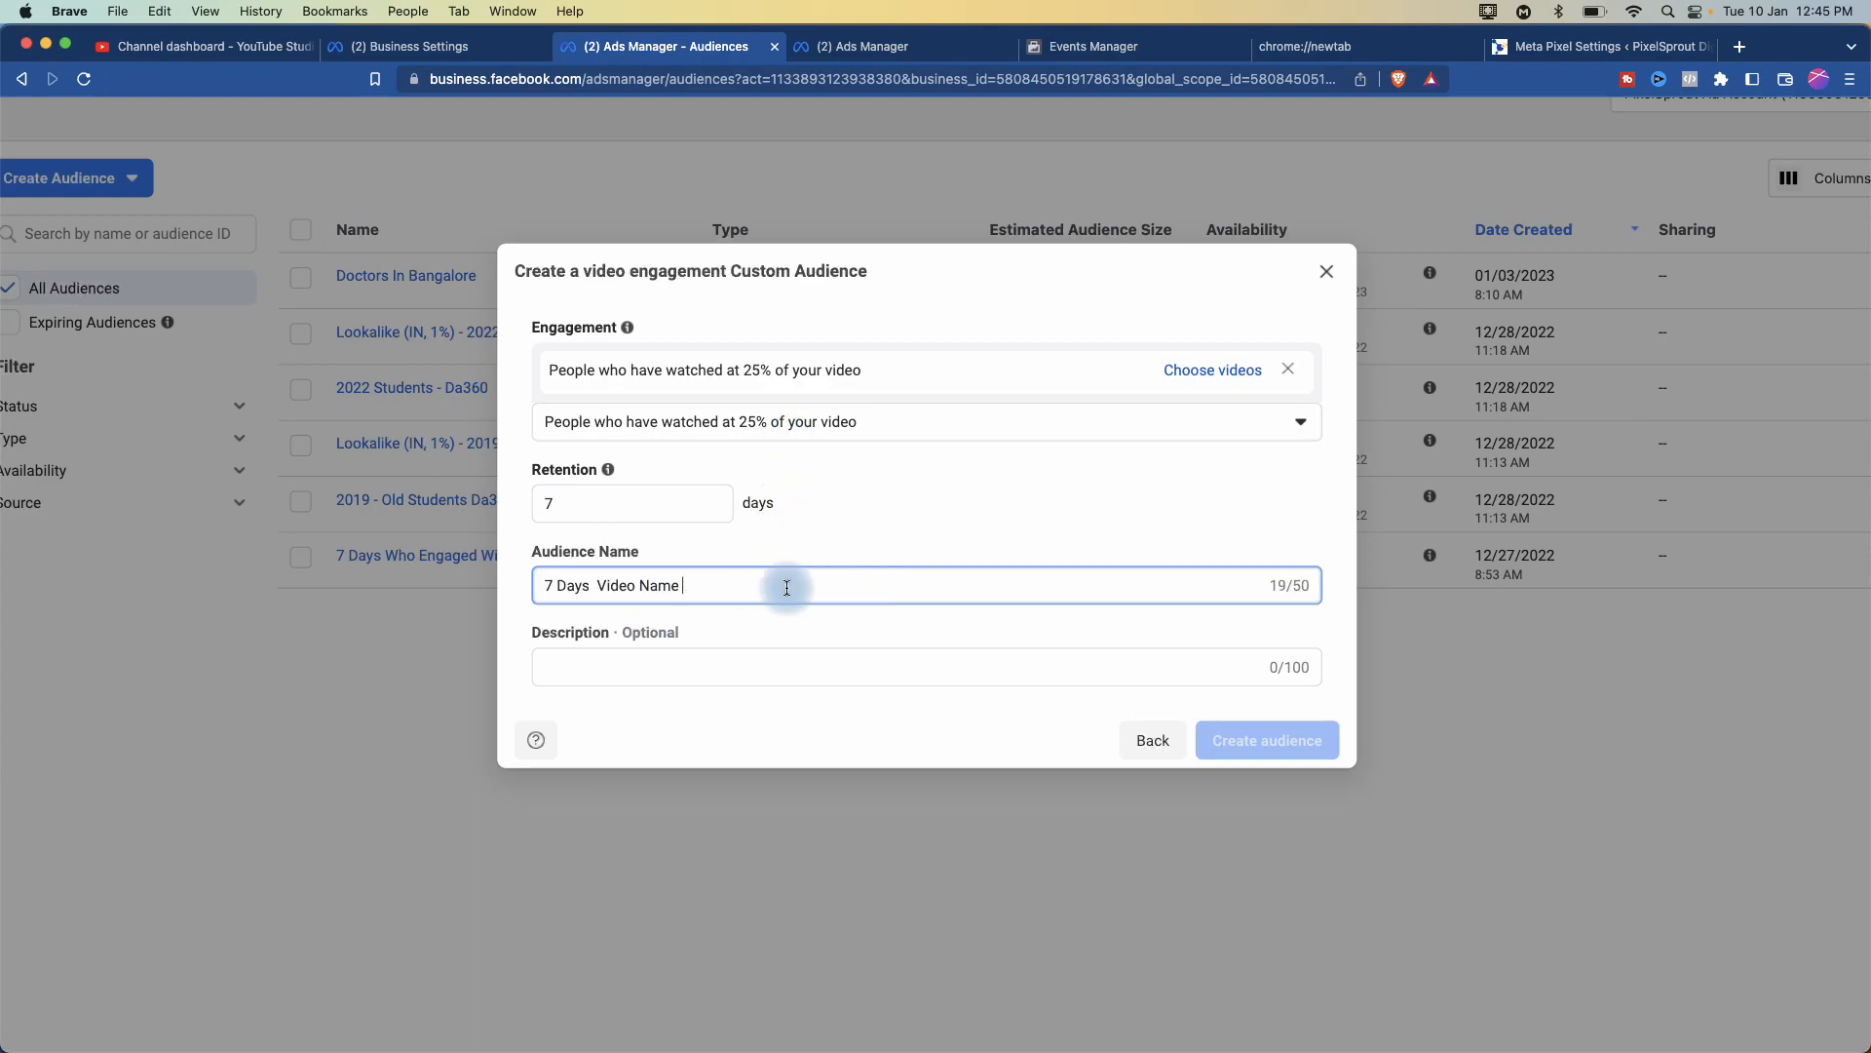
text( 25% Watched)
scroll(785, 434, up, 5)
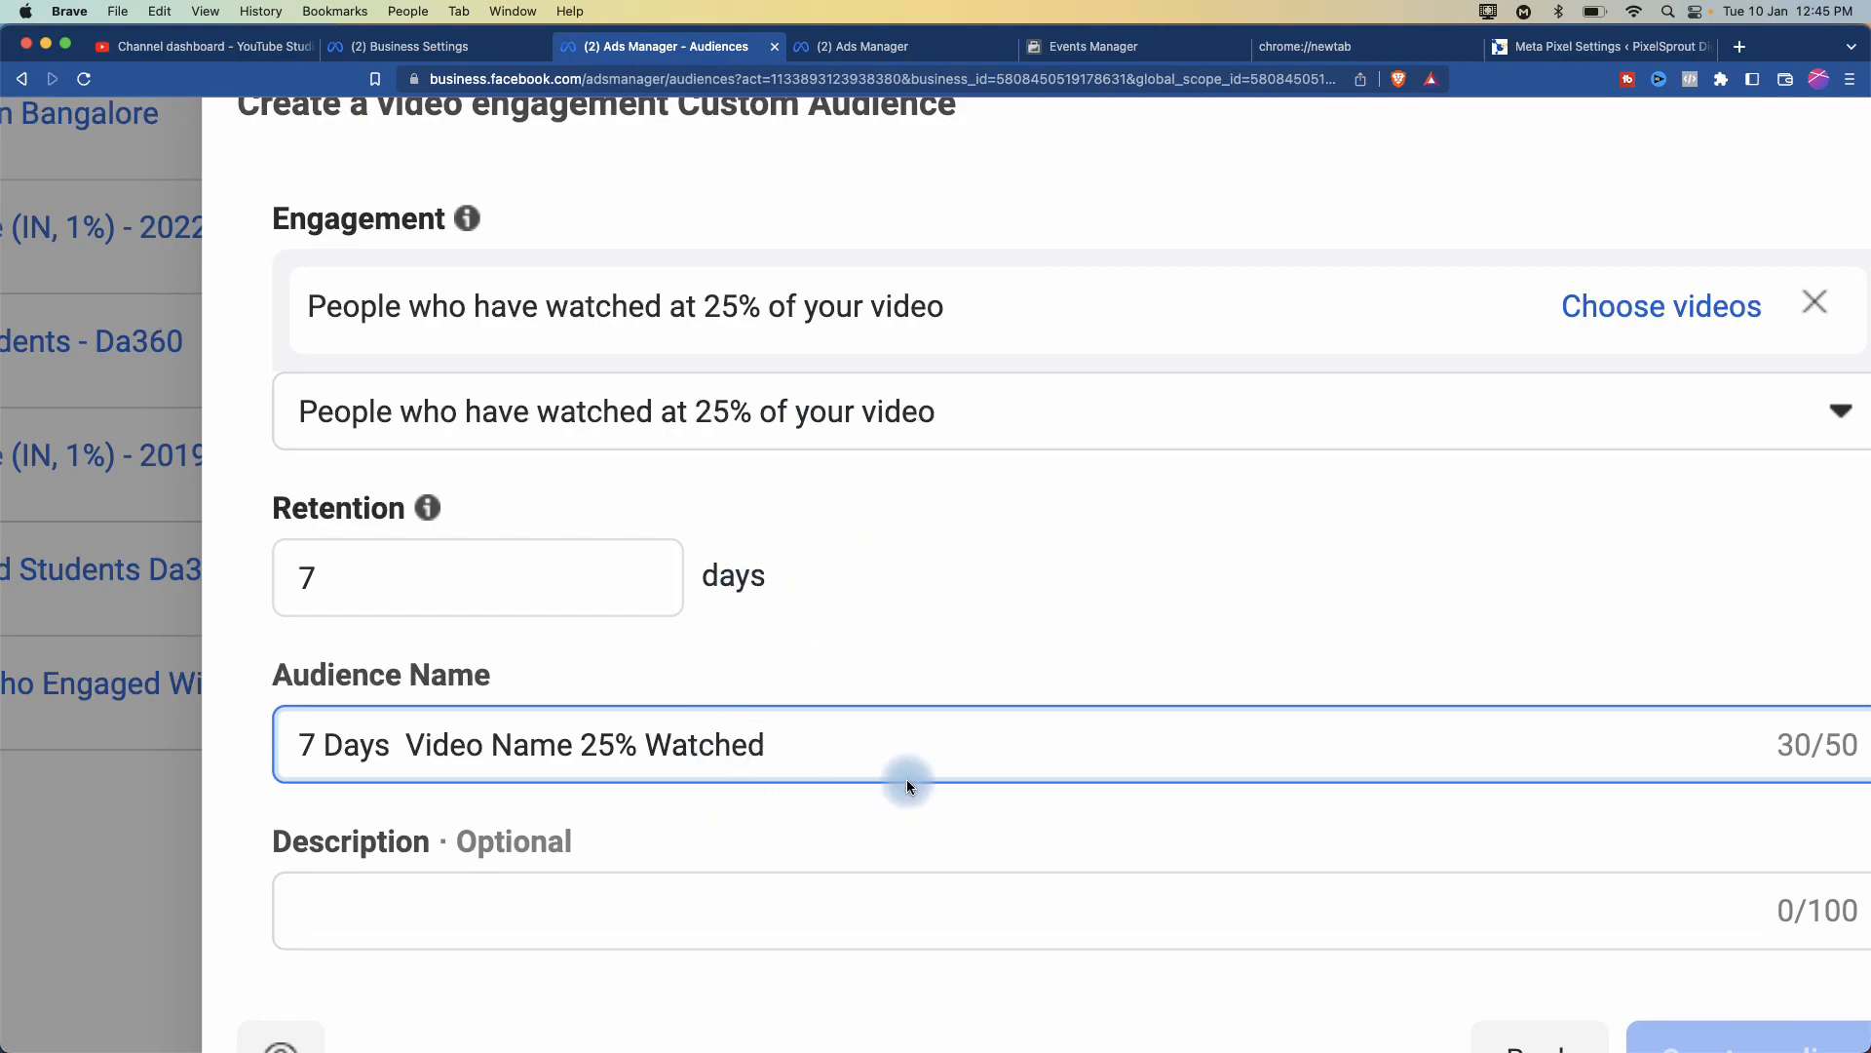
scroll(906, 779, down, 5)
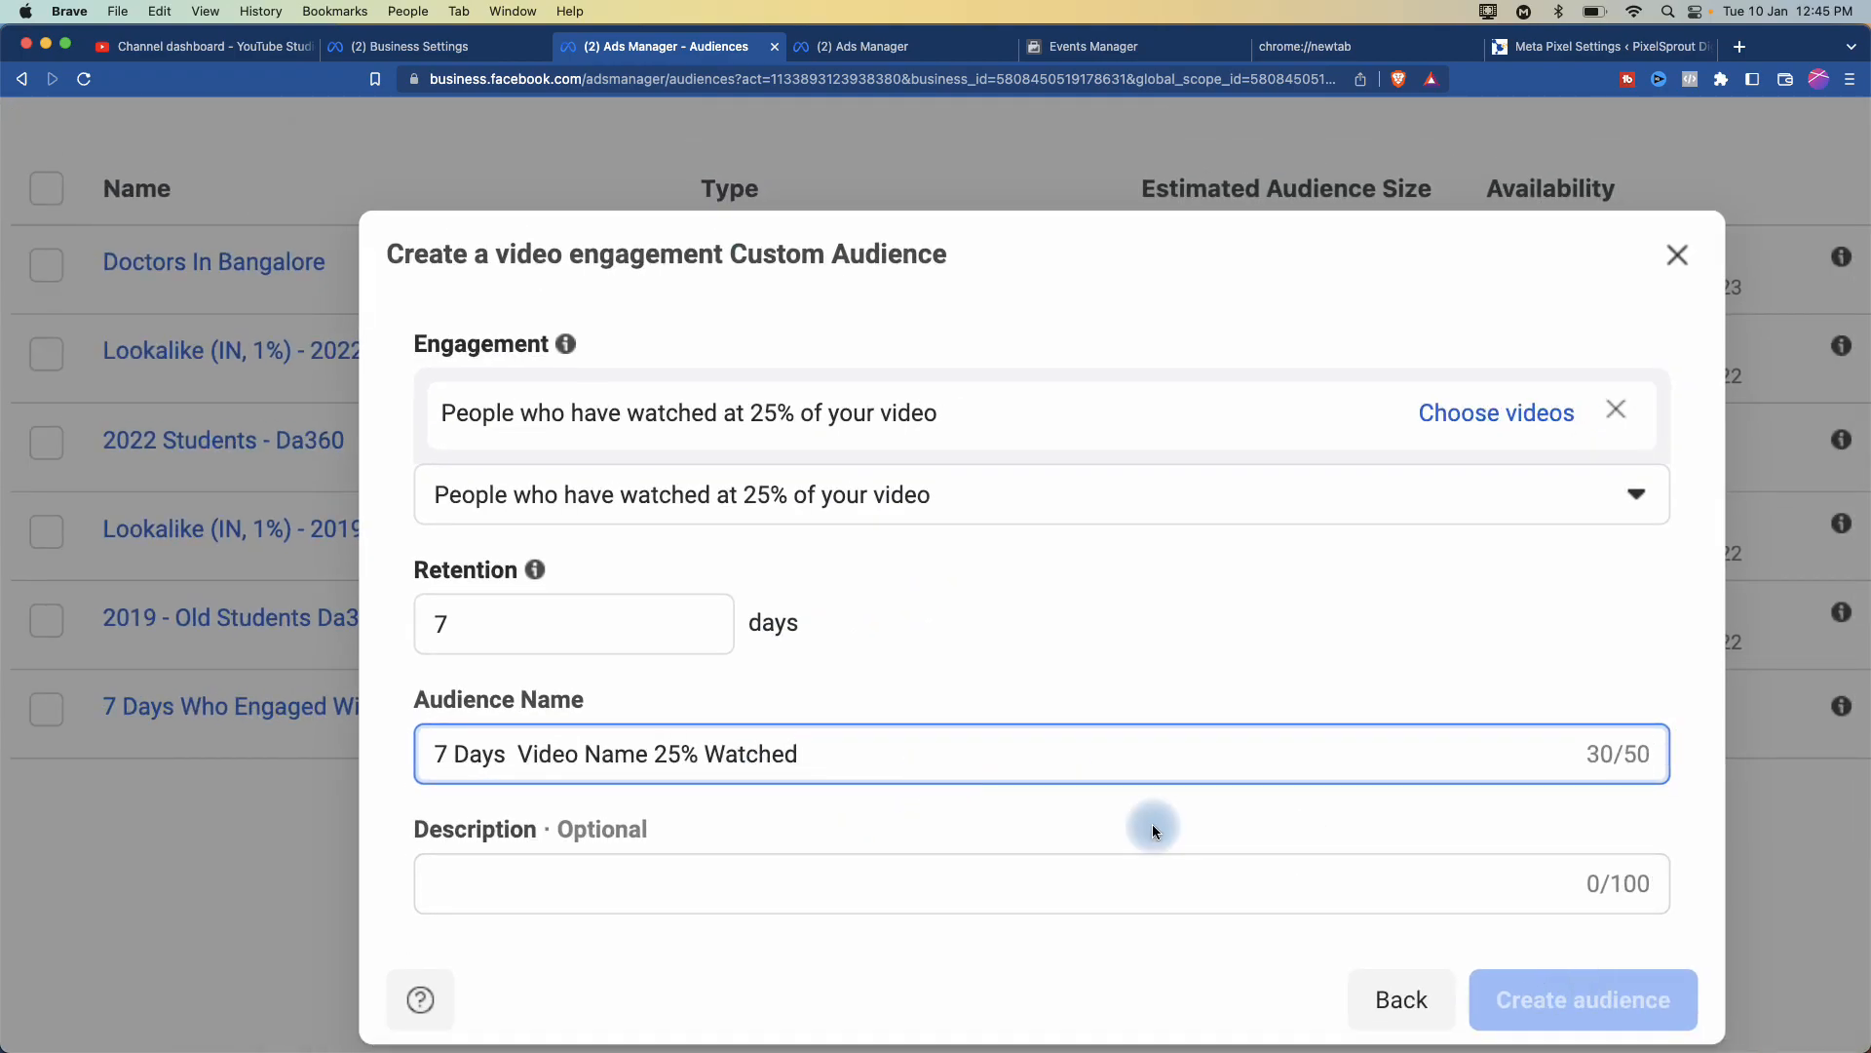
click(1087, 830)
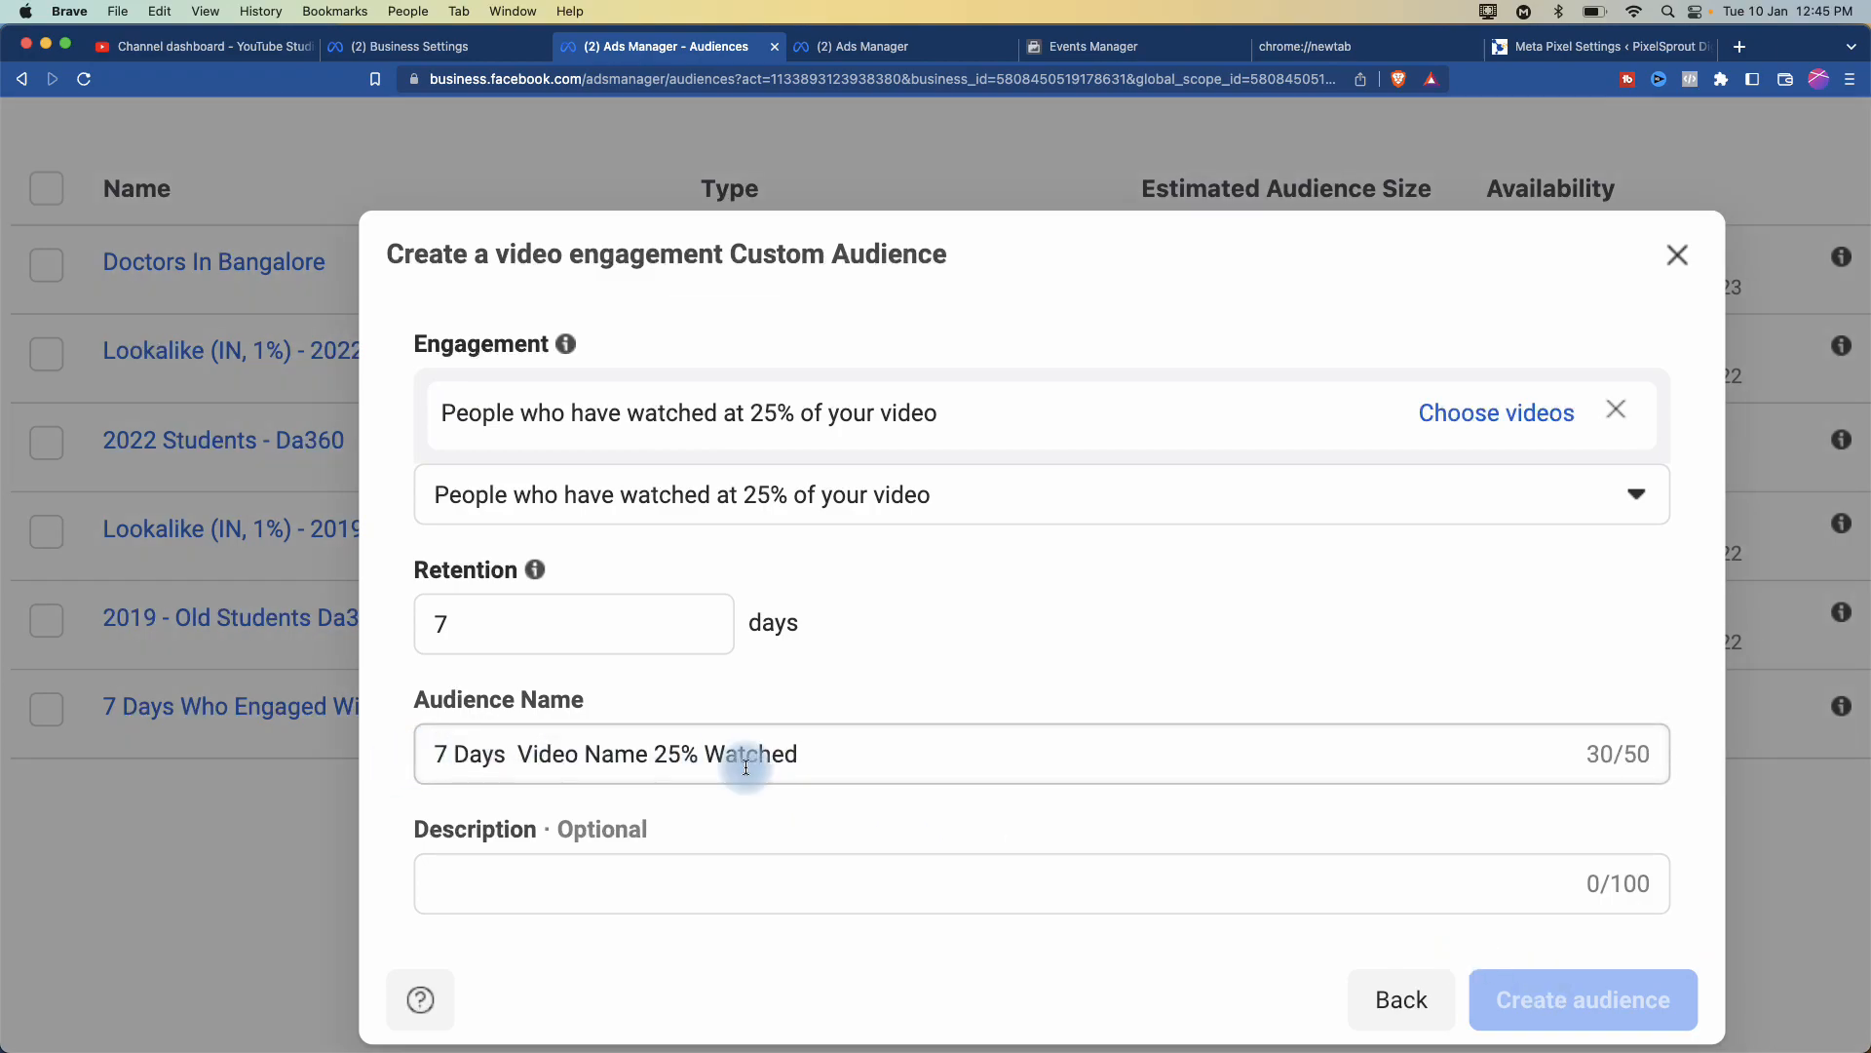
- Remove the leading day number from the audience name
click(419, 752)
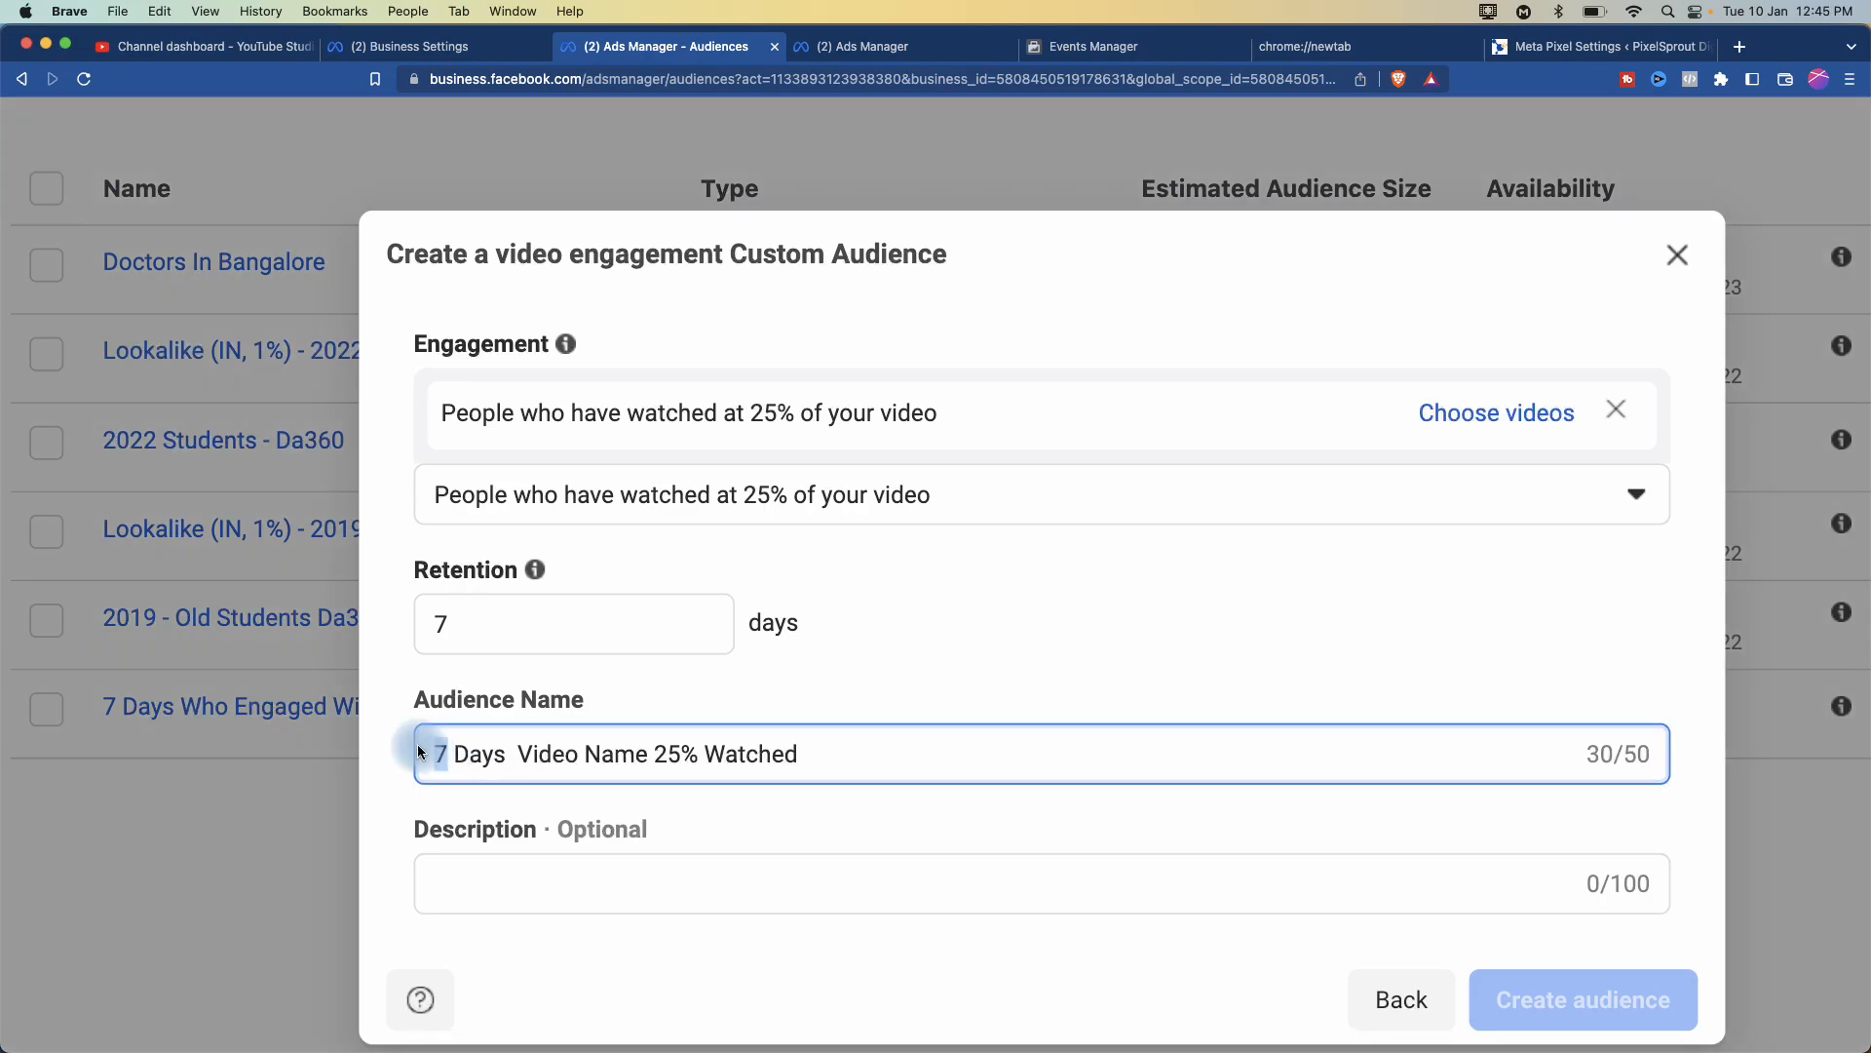
text(14)
key(BackSpace)
text(5)
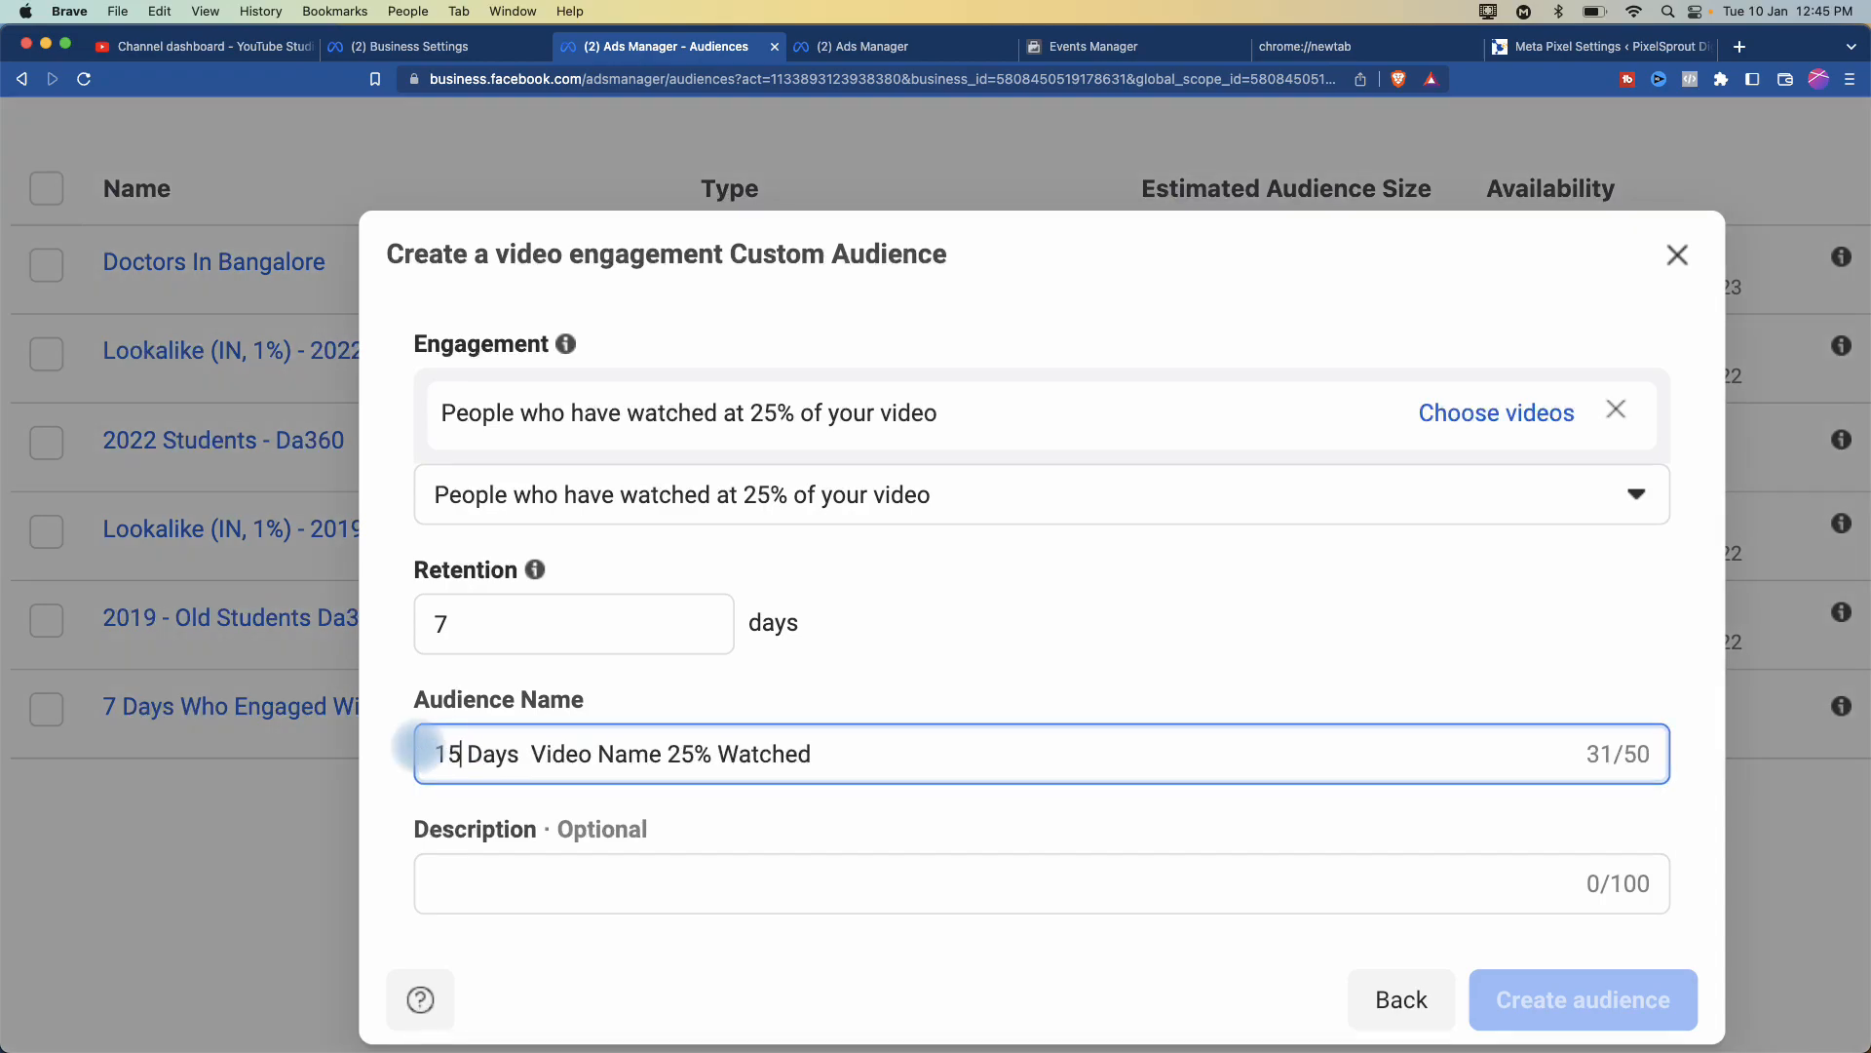
key(BackSpace)
key(BackSpace)
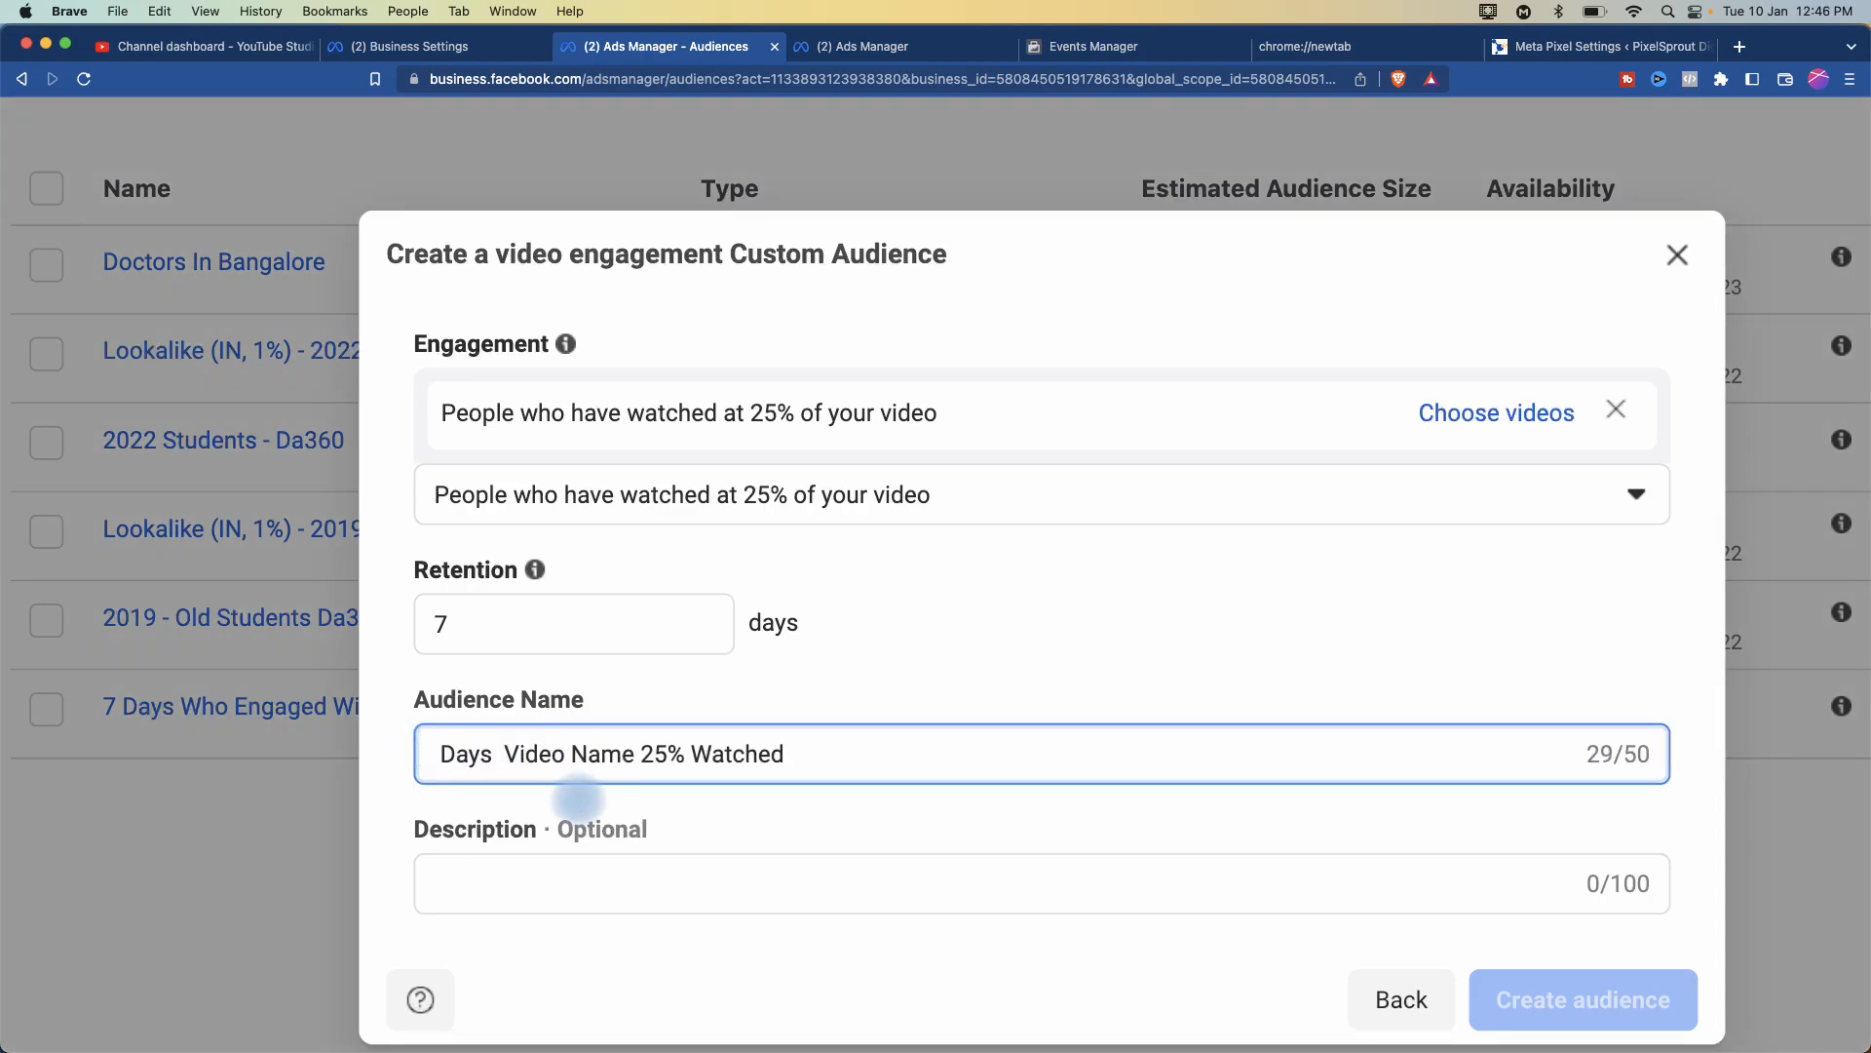
- Set retention to 60 days, then close the video audience dialog without creating it
drag(467, 605, 403, 614)
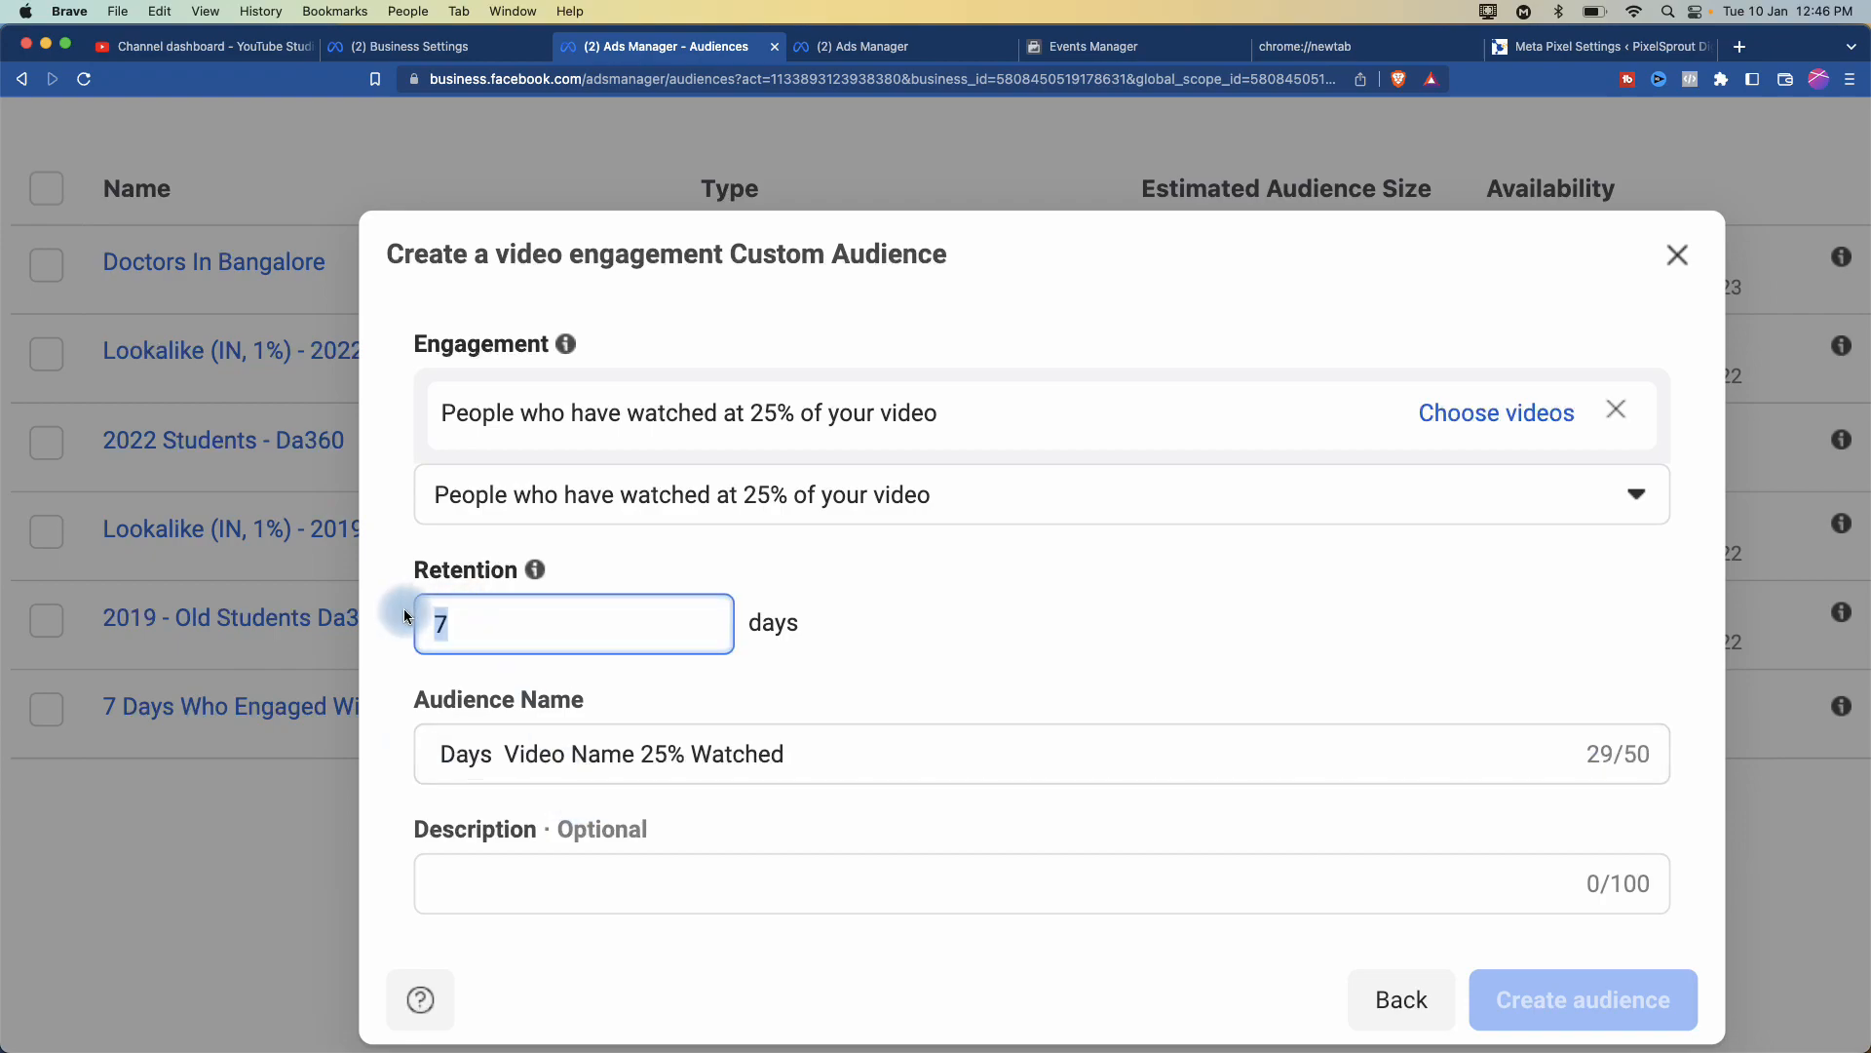
text(15)
key(BackSpace)
key(BackSpace)
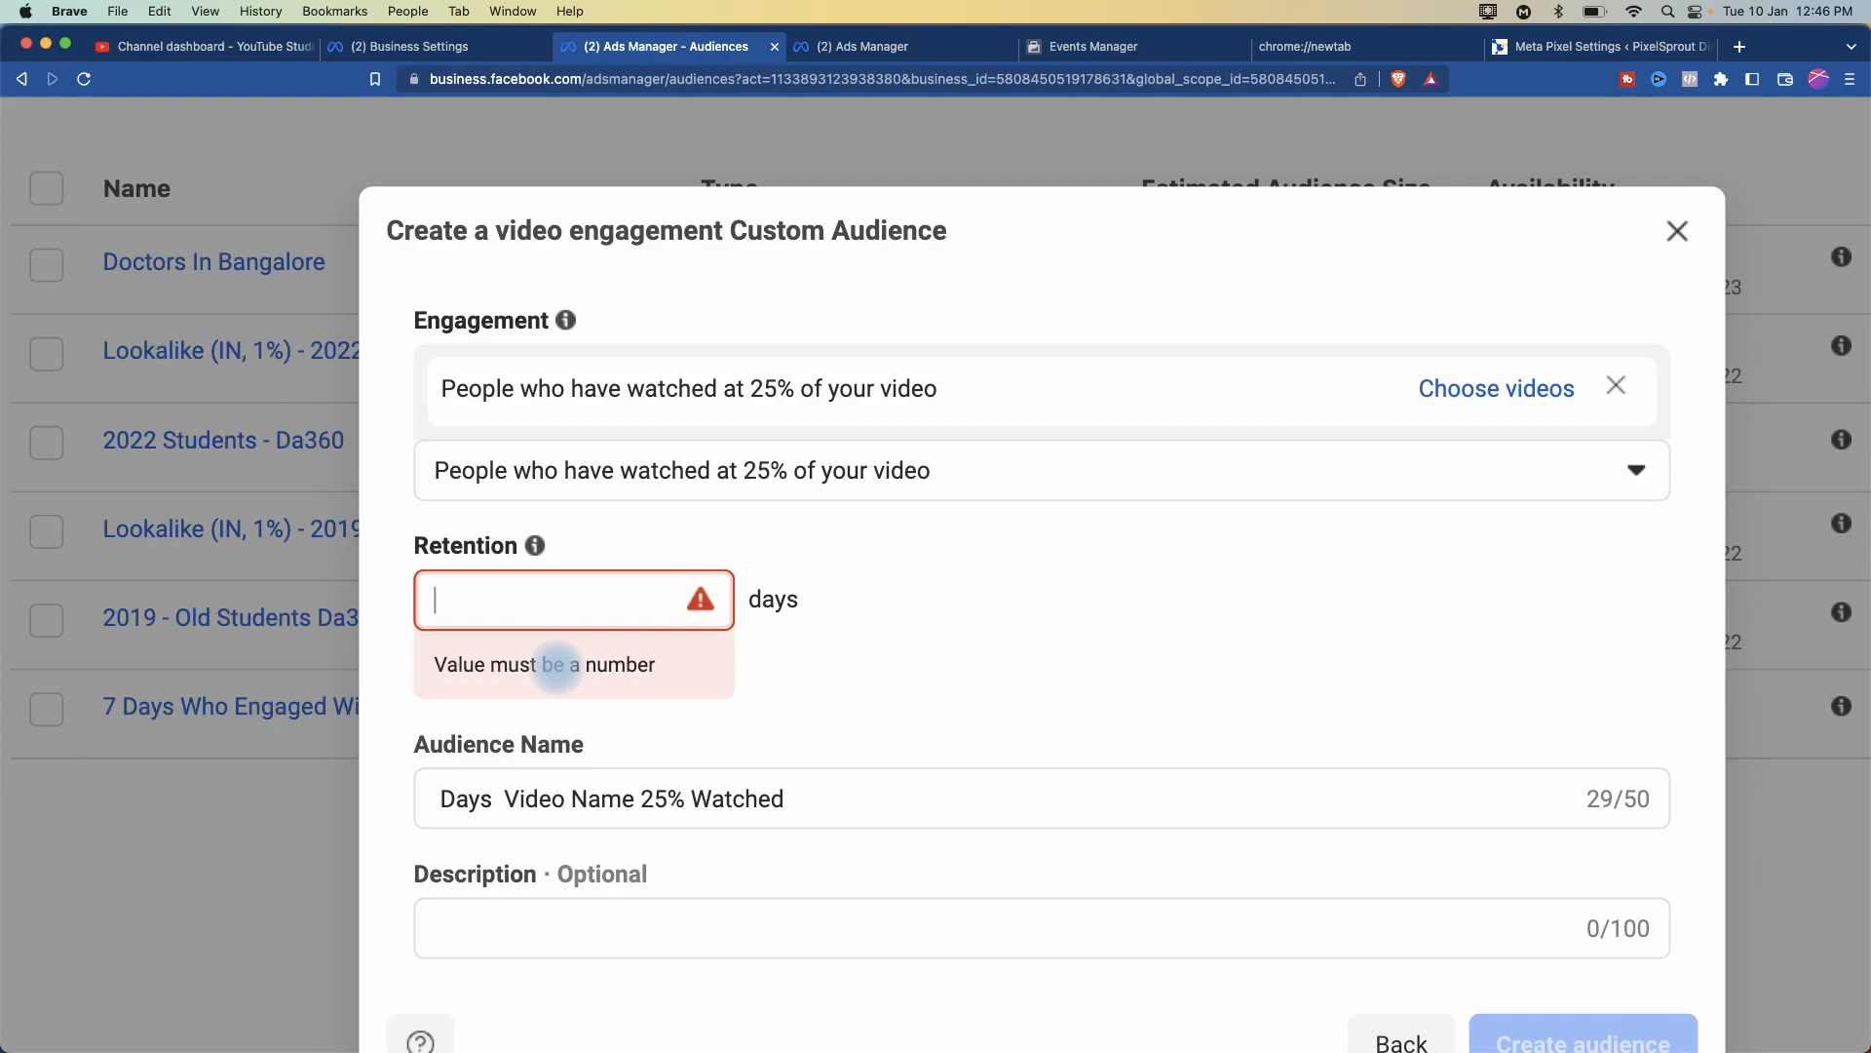
text(30)
key(BackSpace)
key(BackSpace)
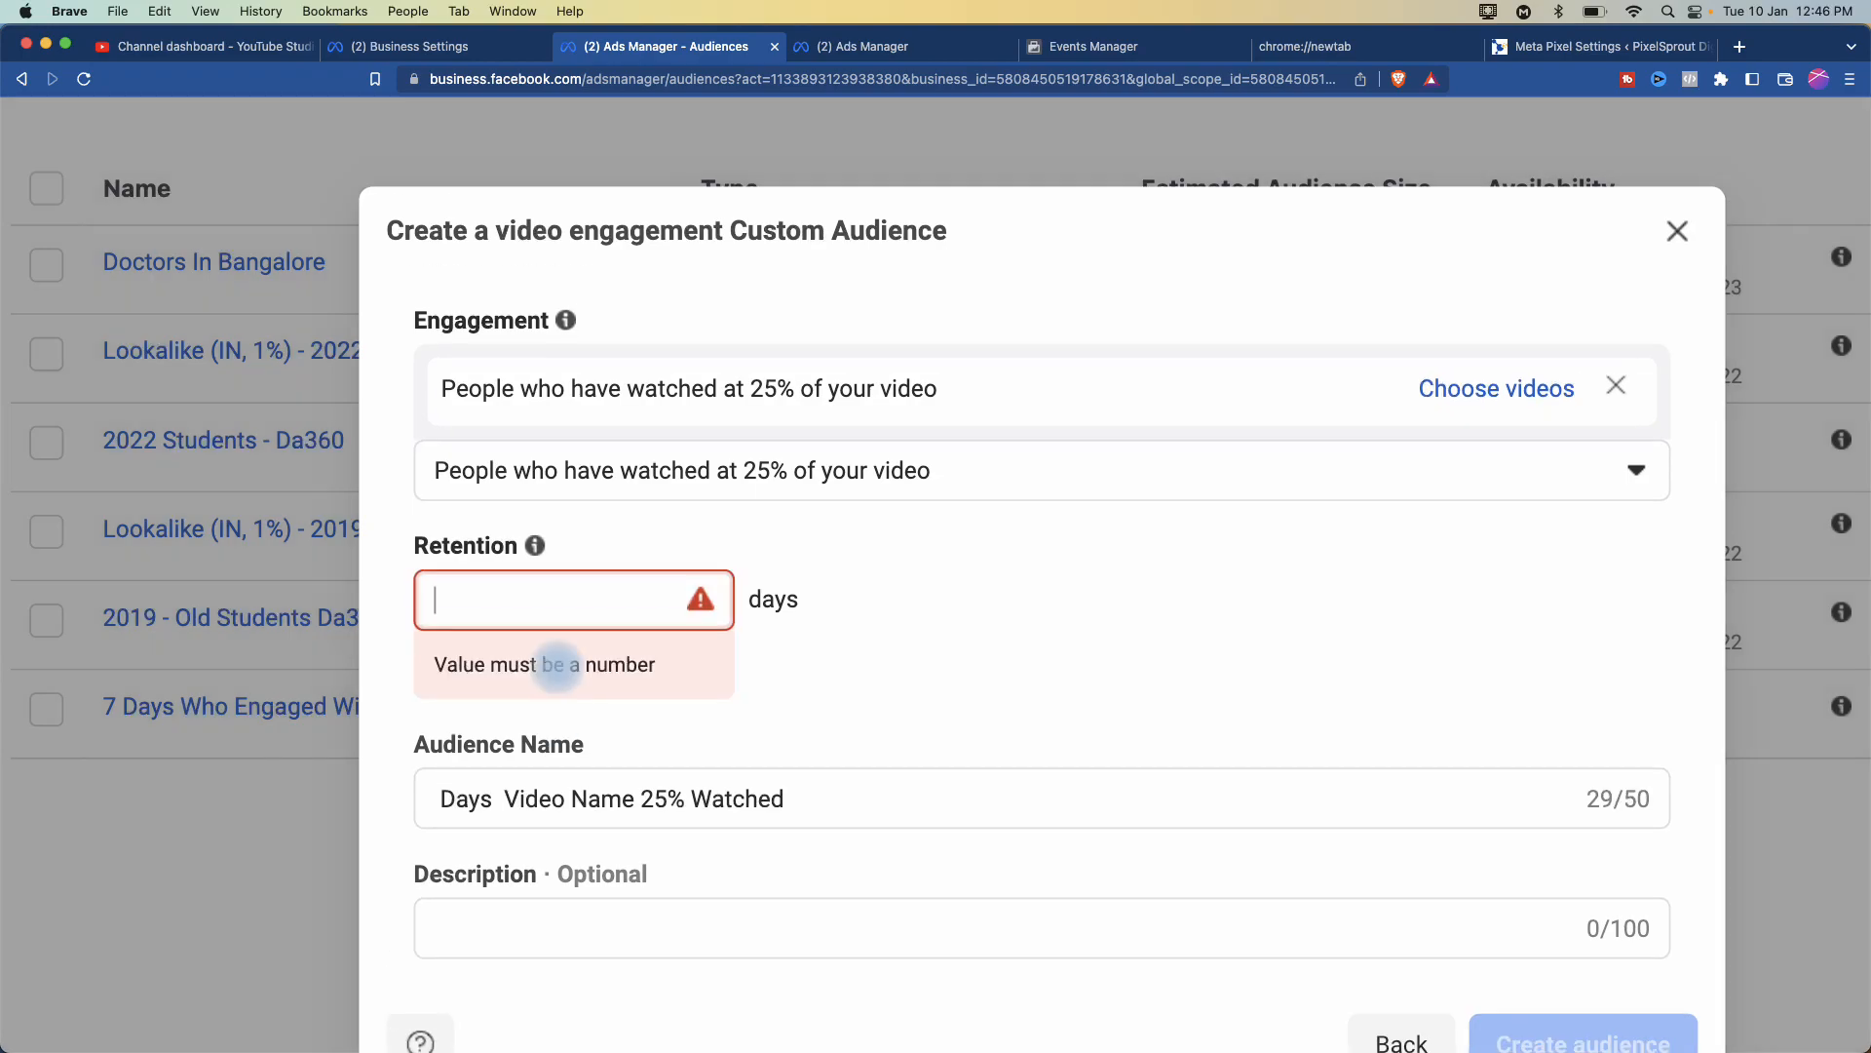
text(60)
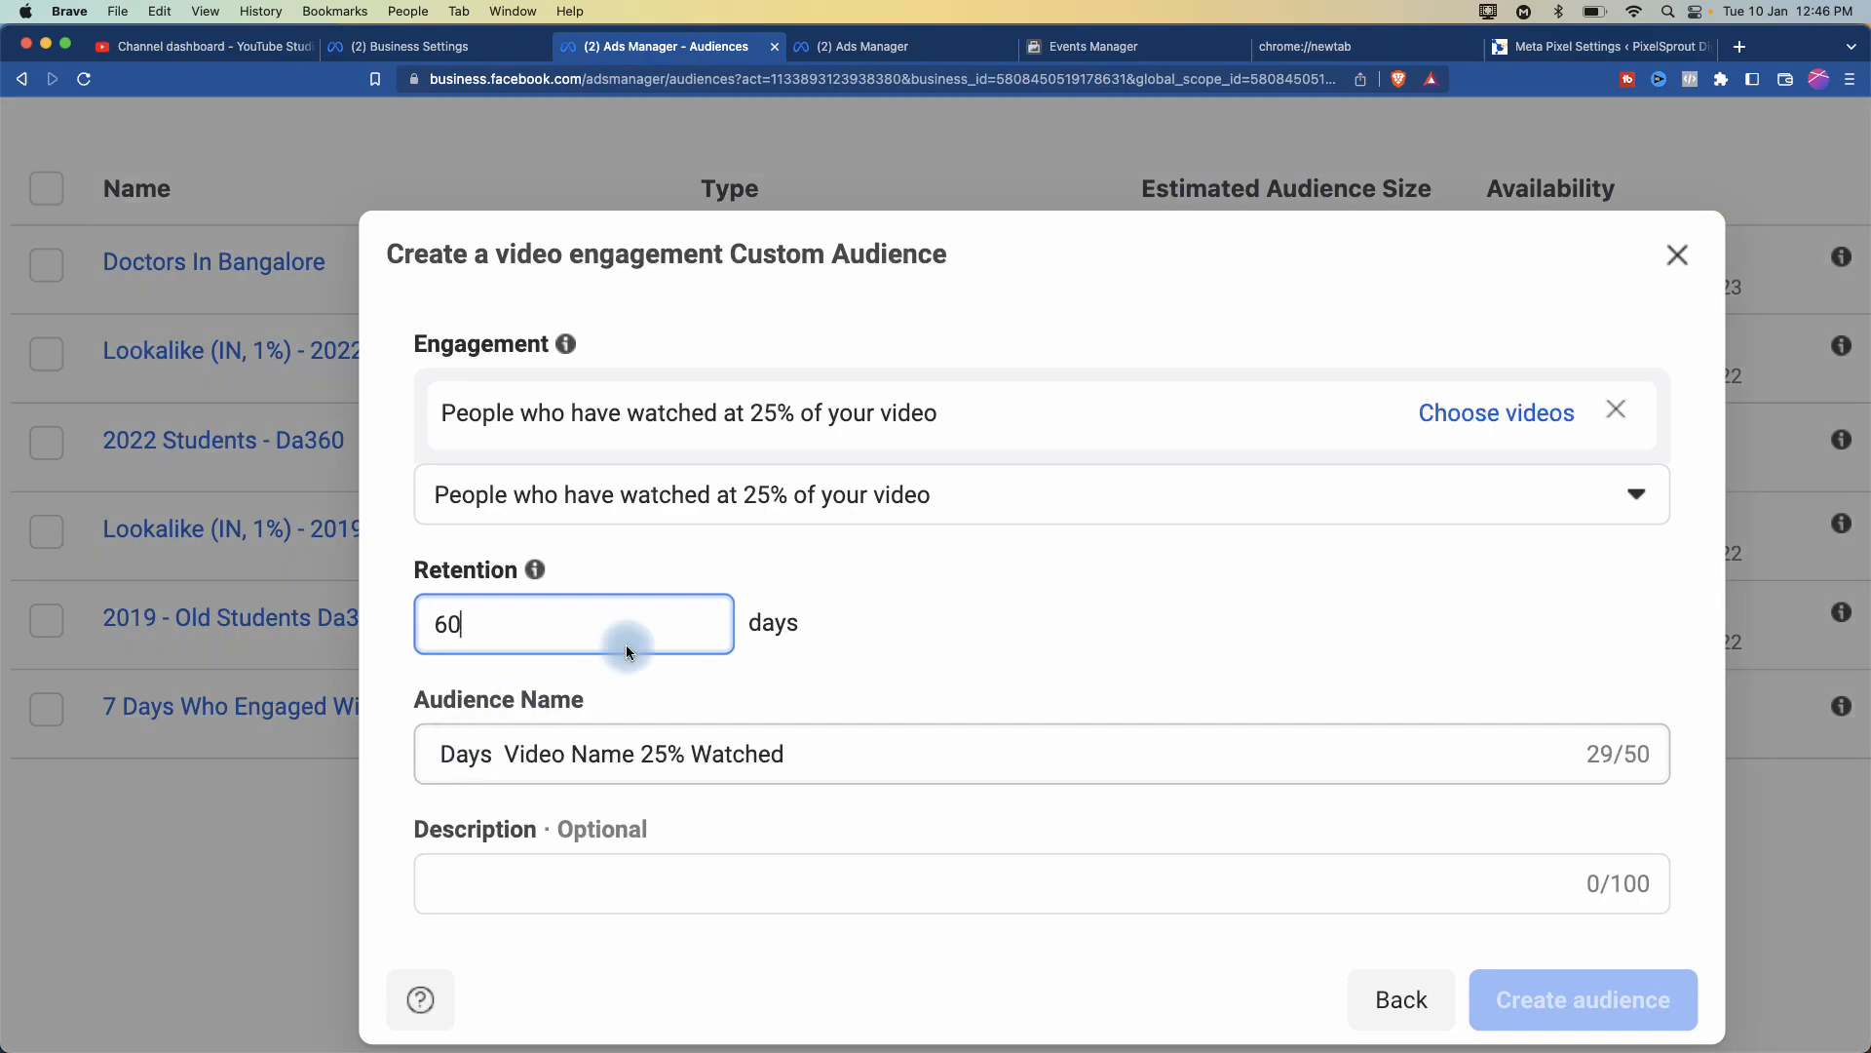
click(1676, 255)
- From Create Audience, begin a Custom Audience and pick Facebook page under Meta Sources
scroll(370, 353, left, 5)
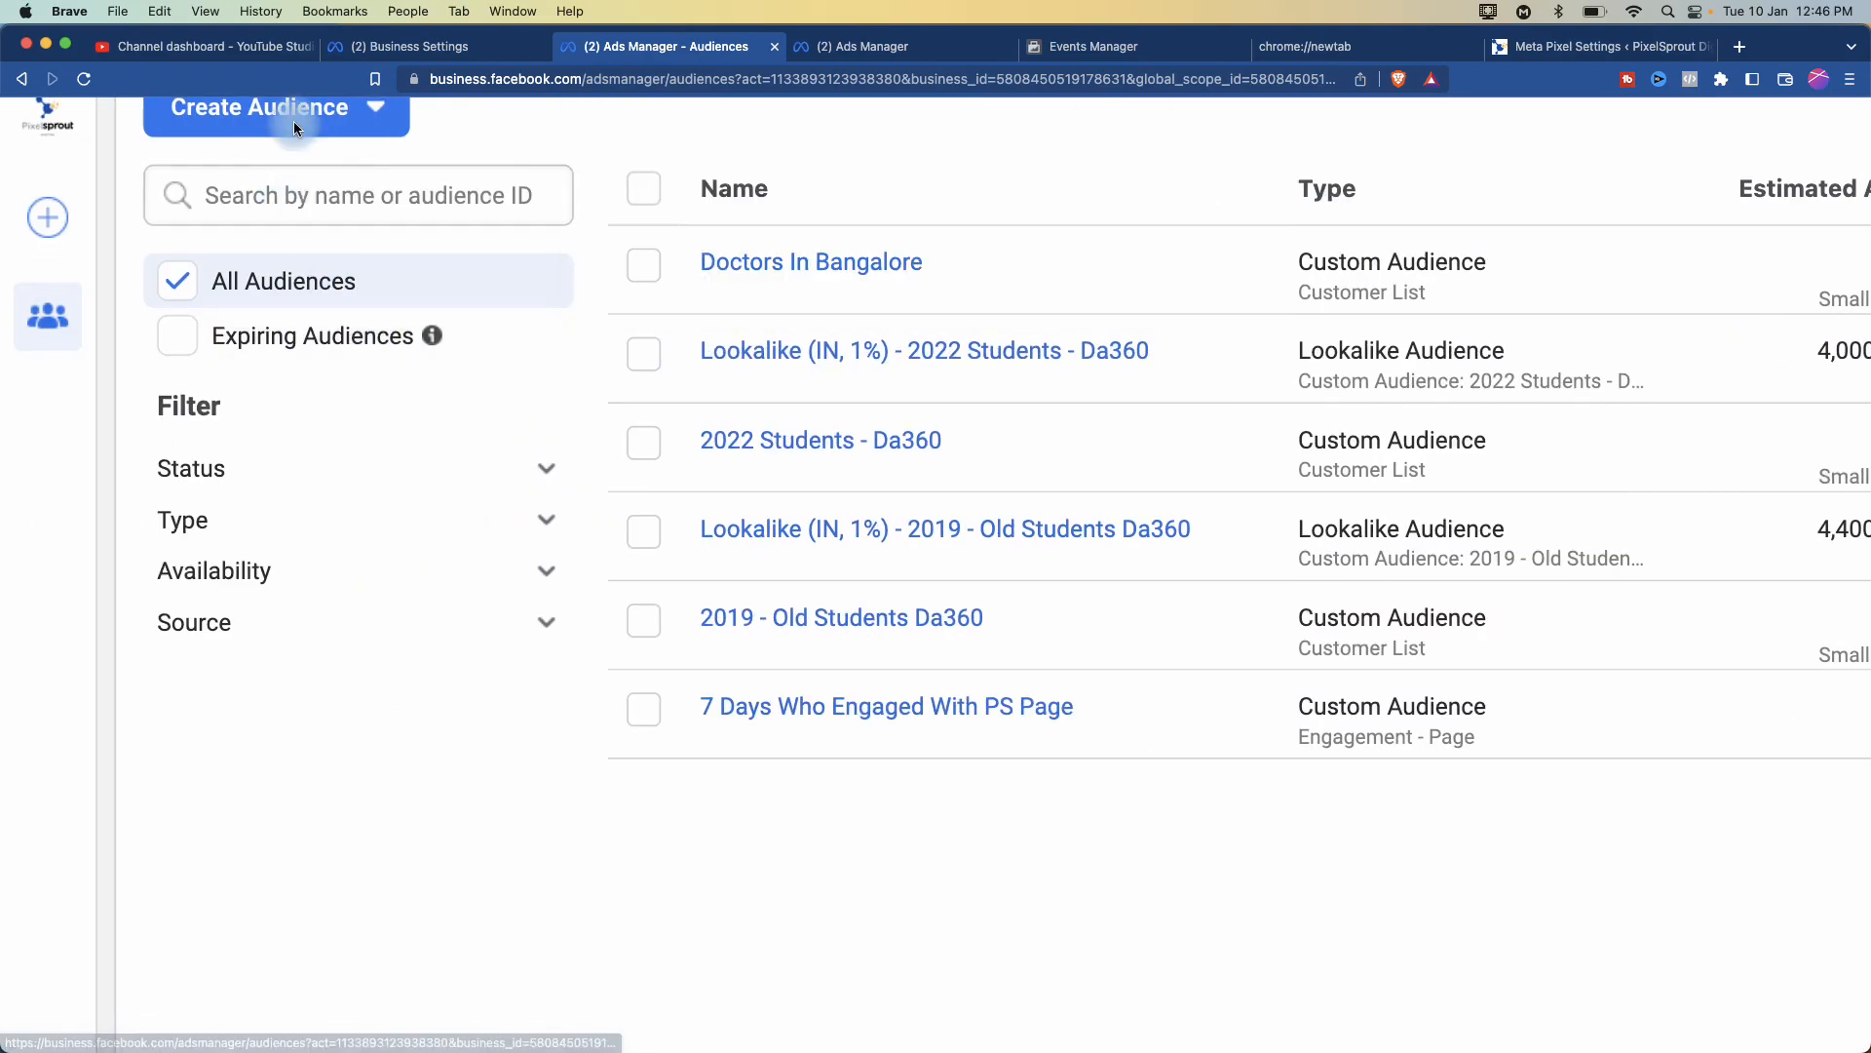
click(375, 107)
click(303, 202)
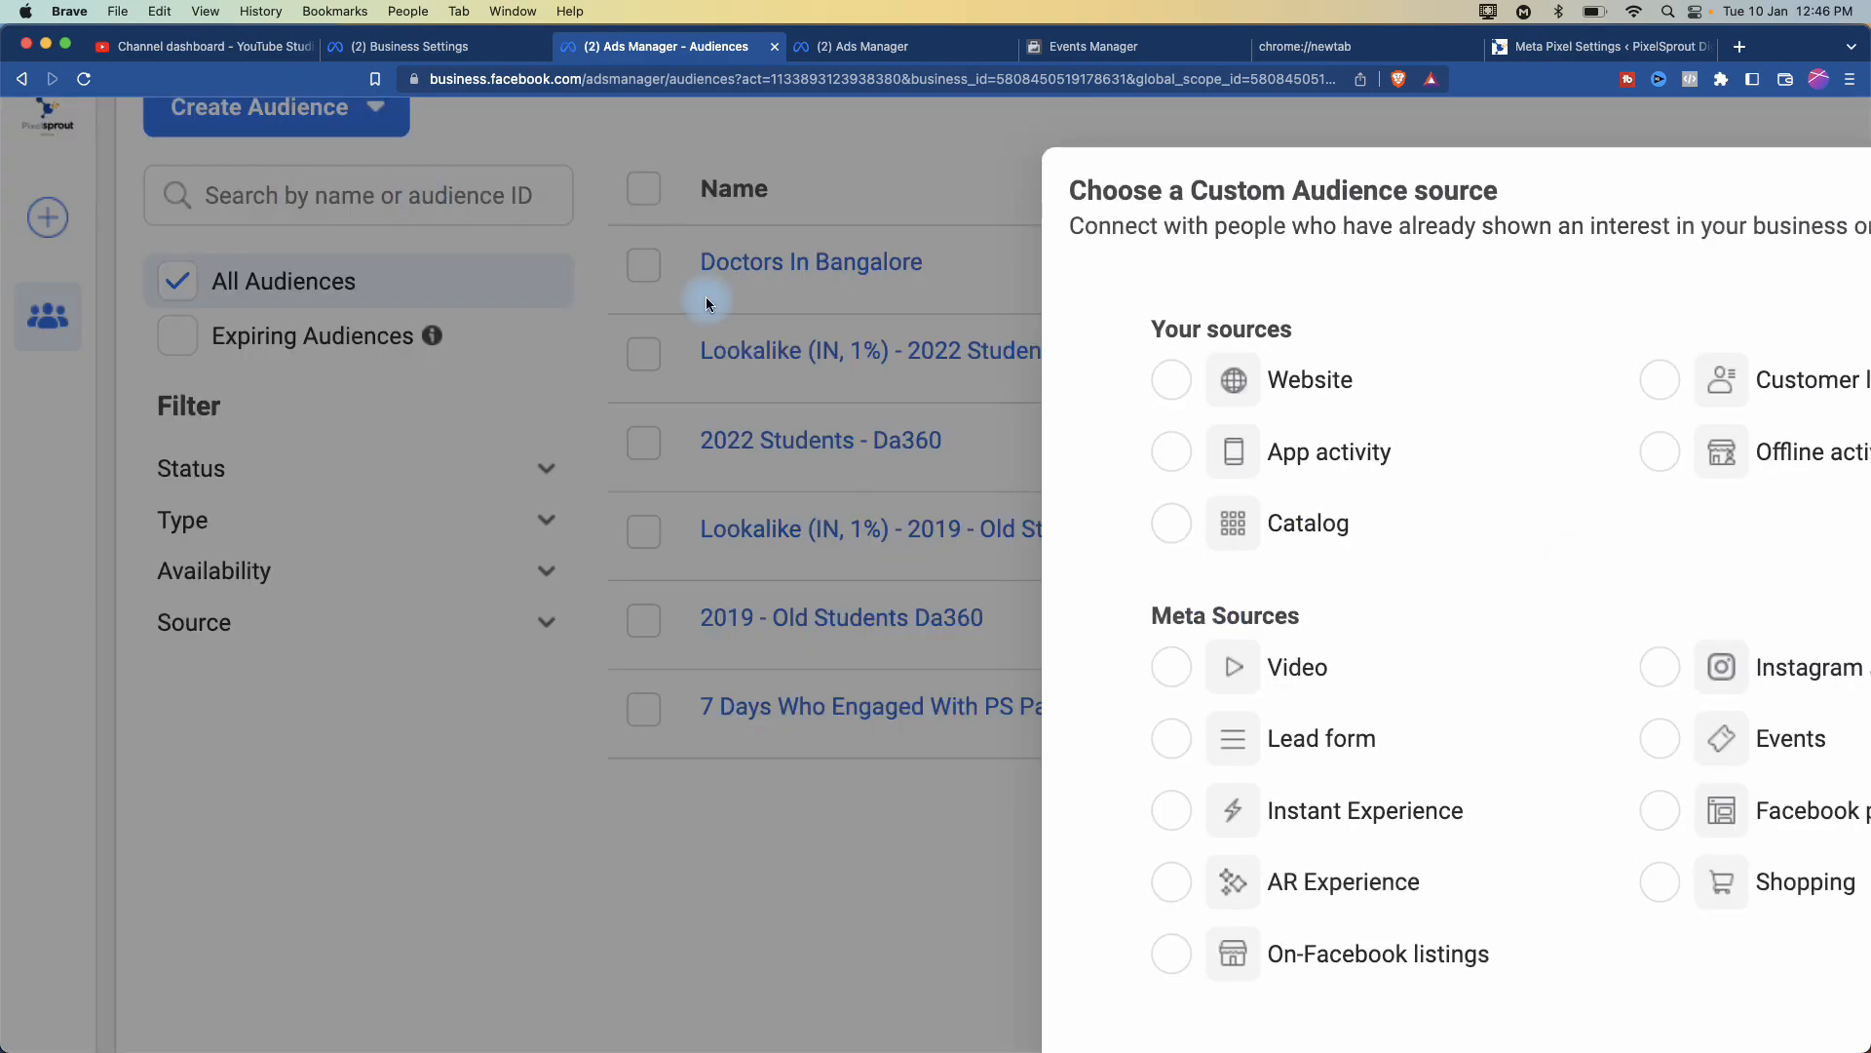
scroll(1254, 663, down, 3)
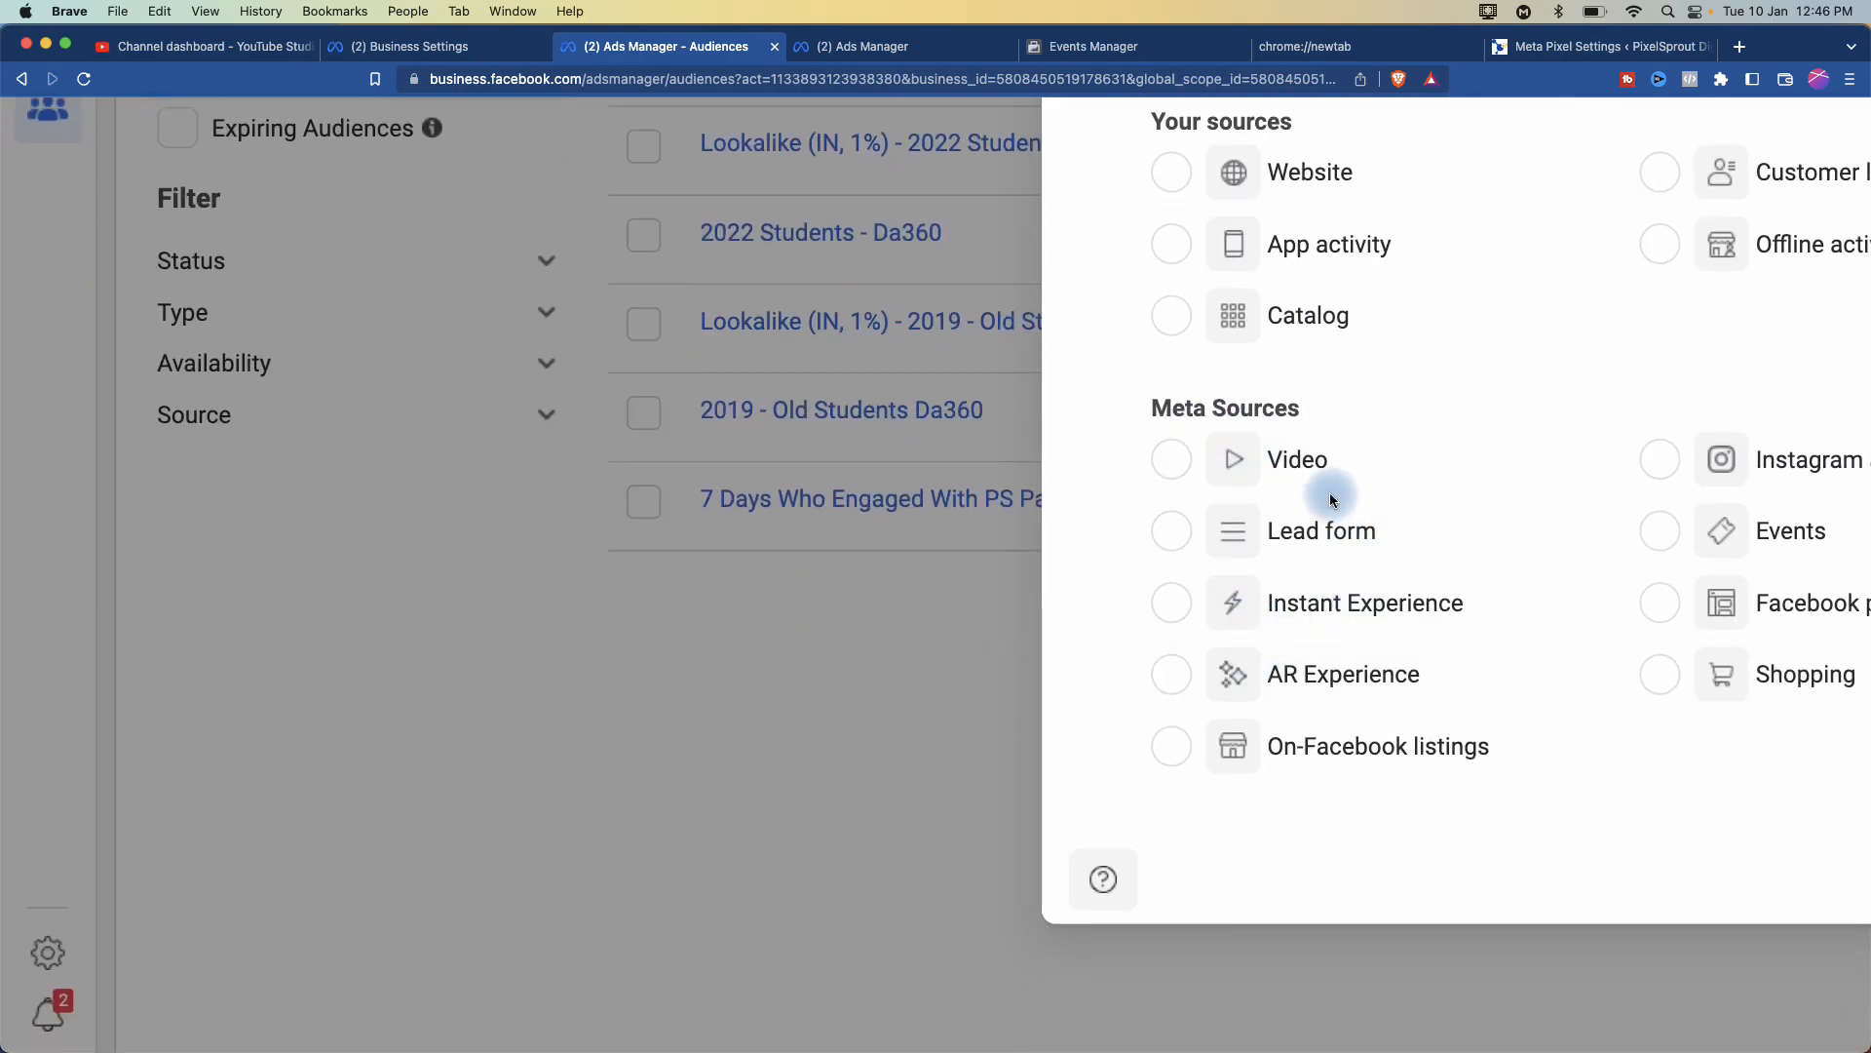
scroll(1329, 499, right, 5)
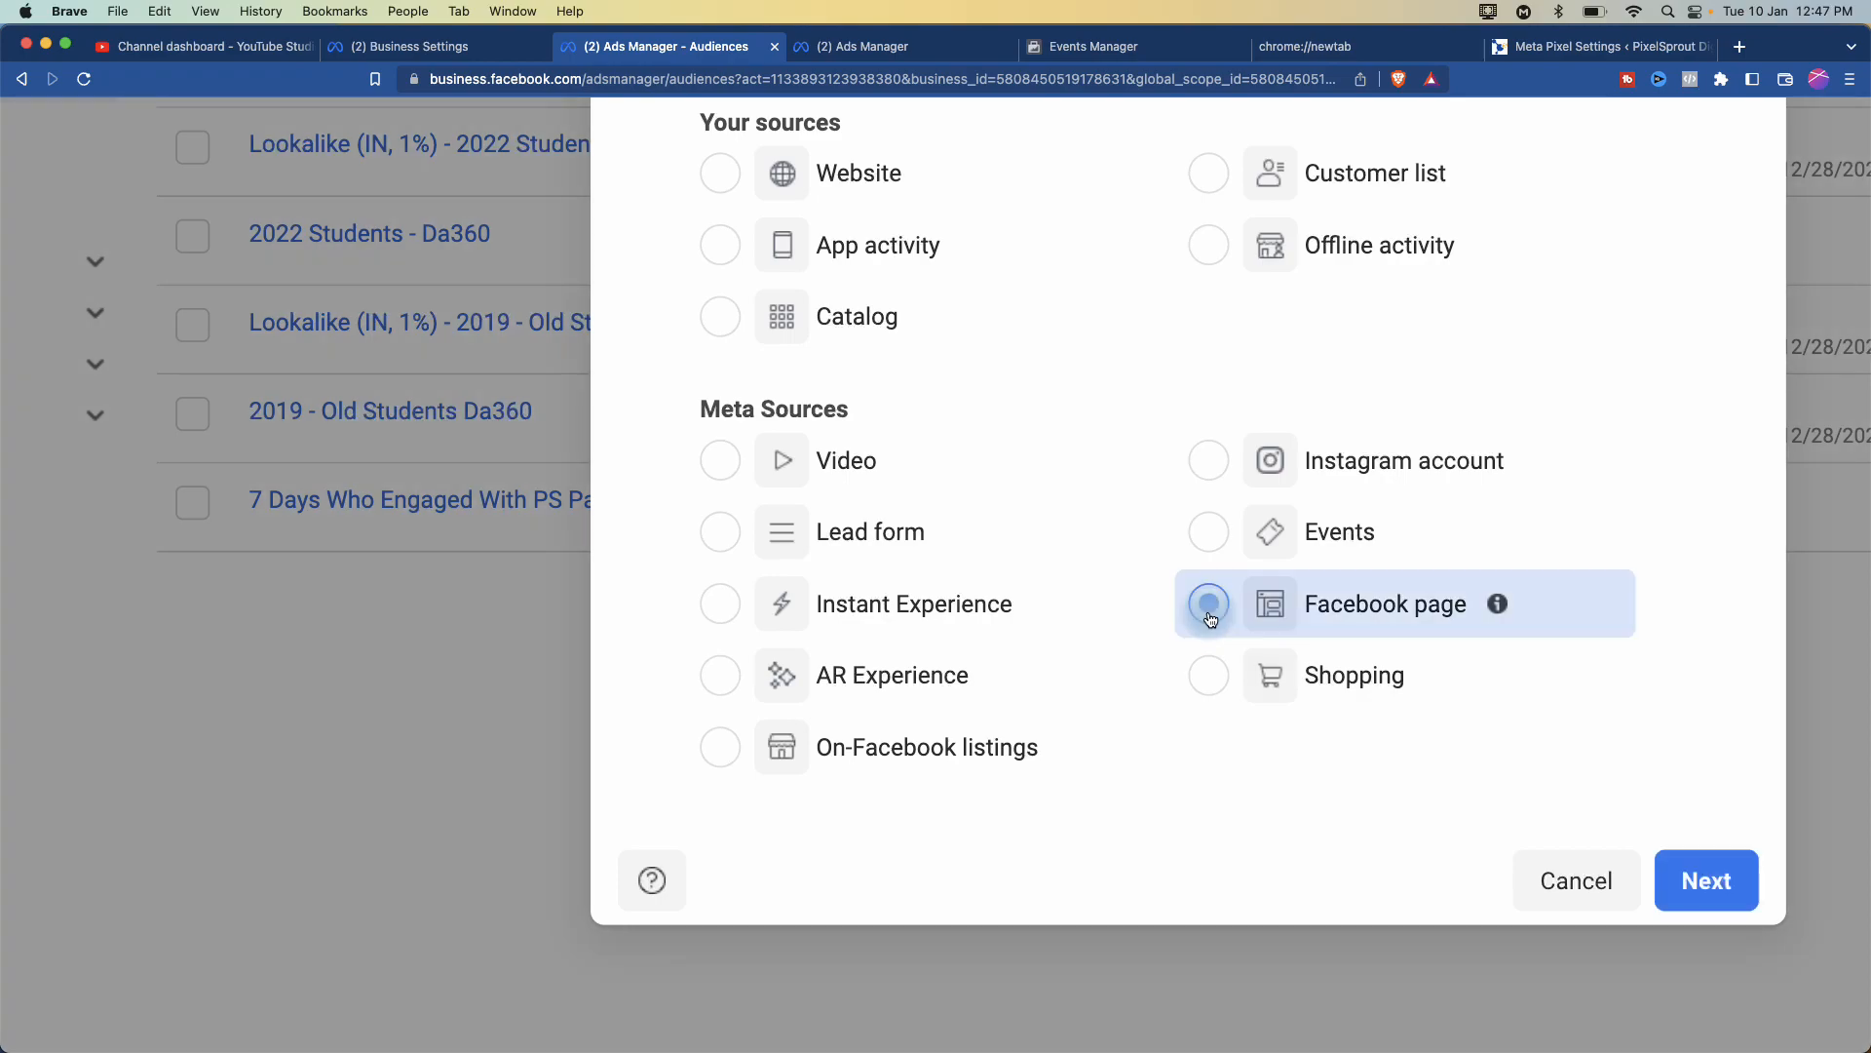
- Continue with Facebook page and set the audience to include people meeting All criteria
click(1704, 886)
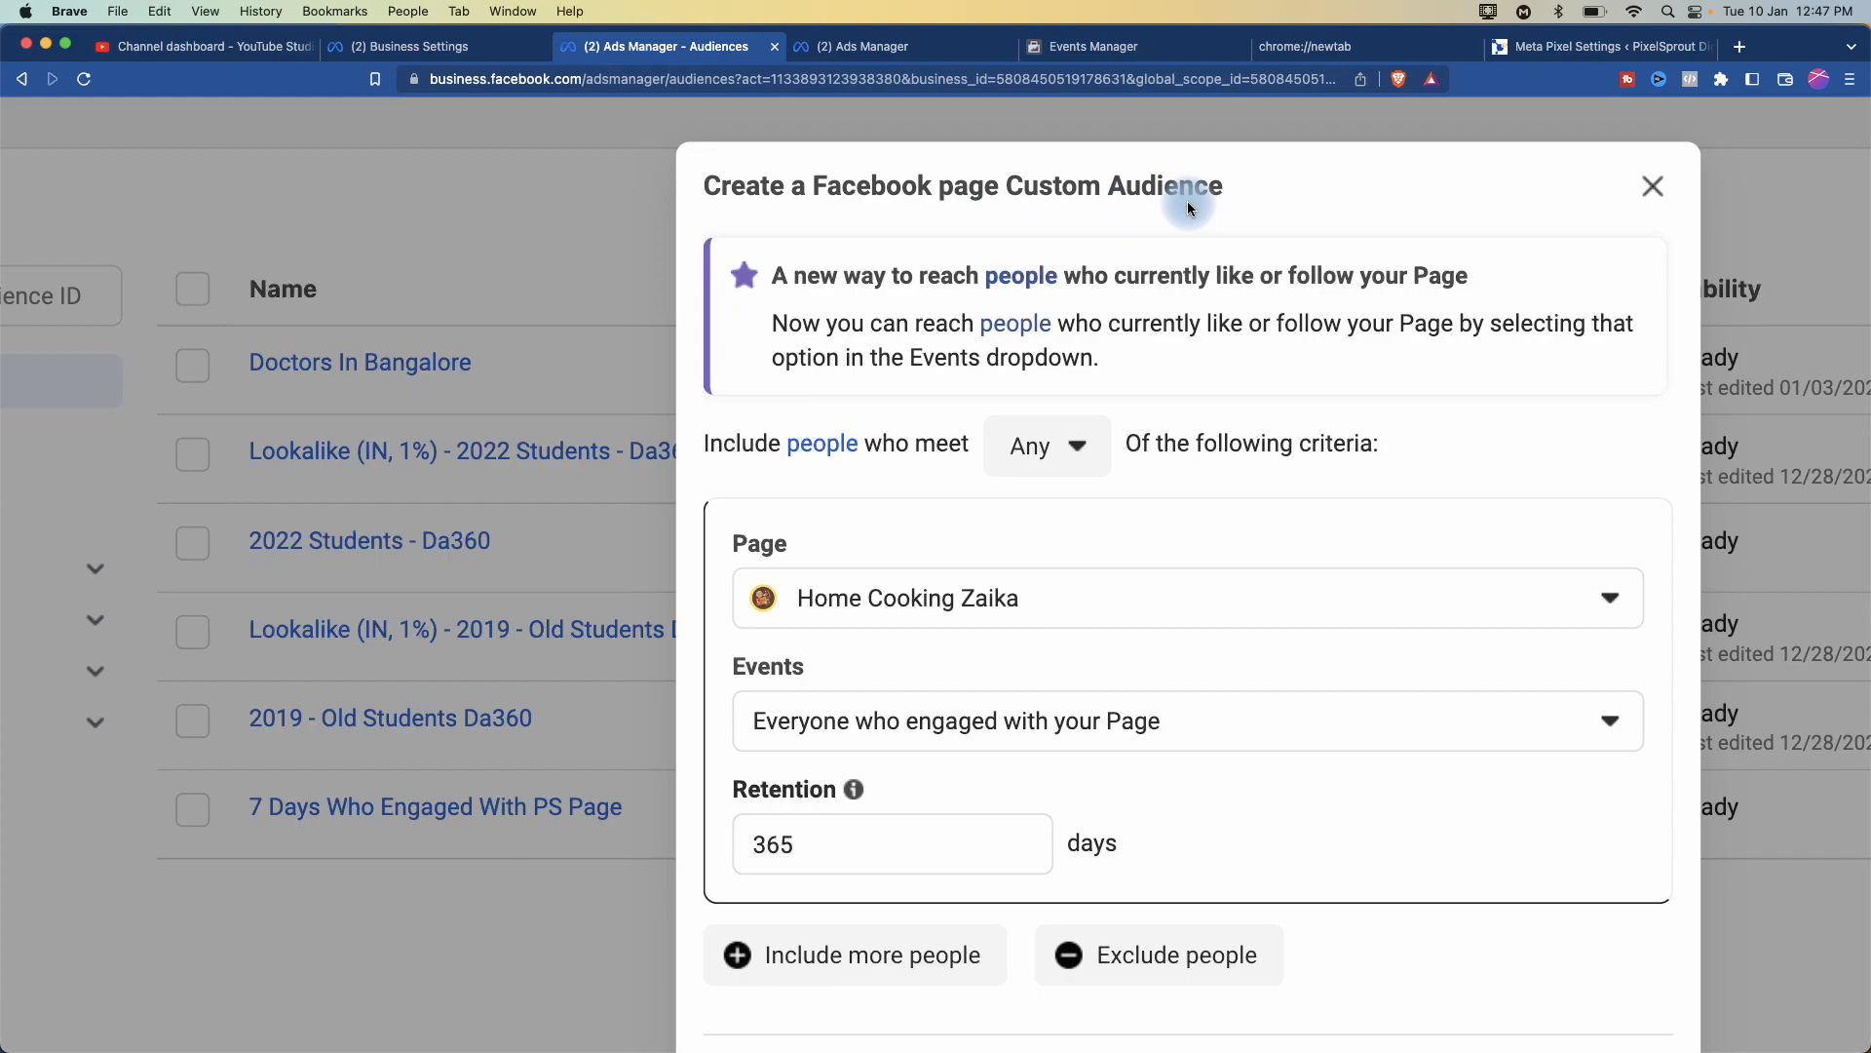
scroll(849, 278, right, 5)
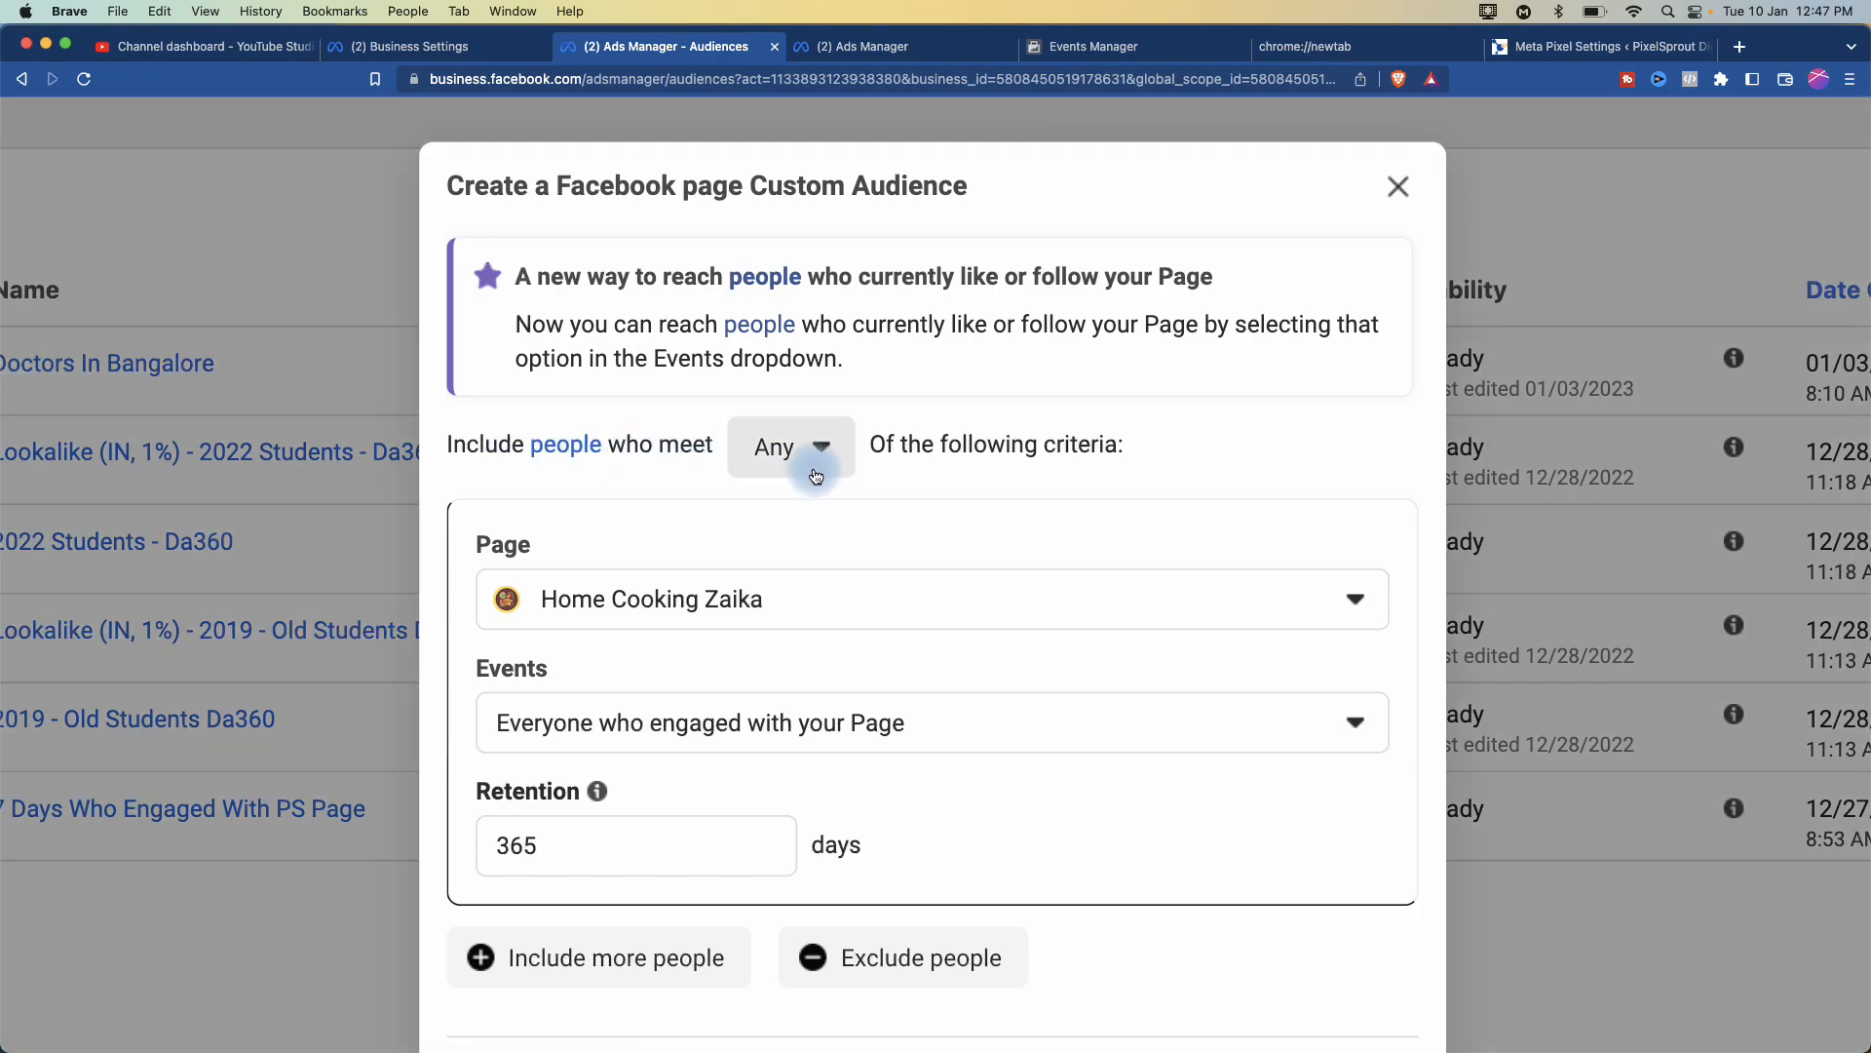
click(822, 447)
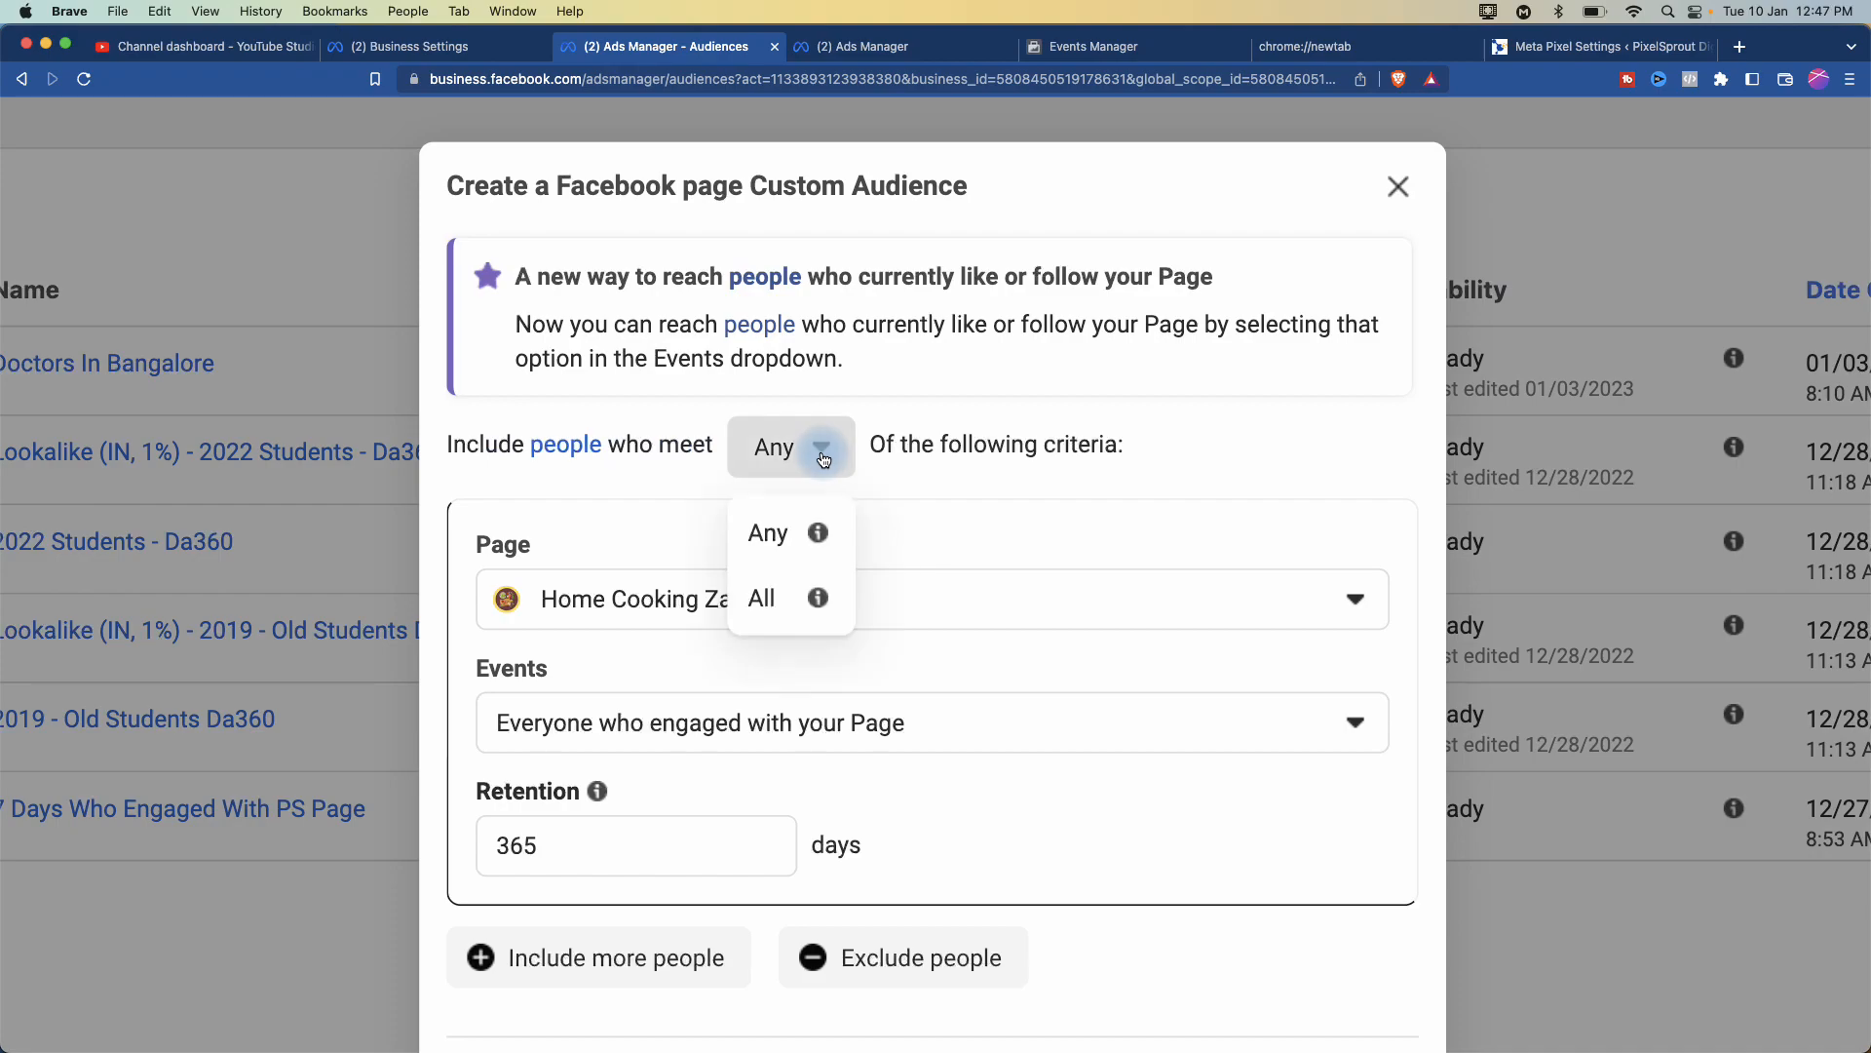
click(792, 599)
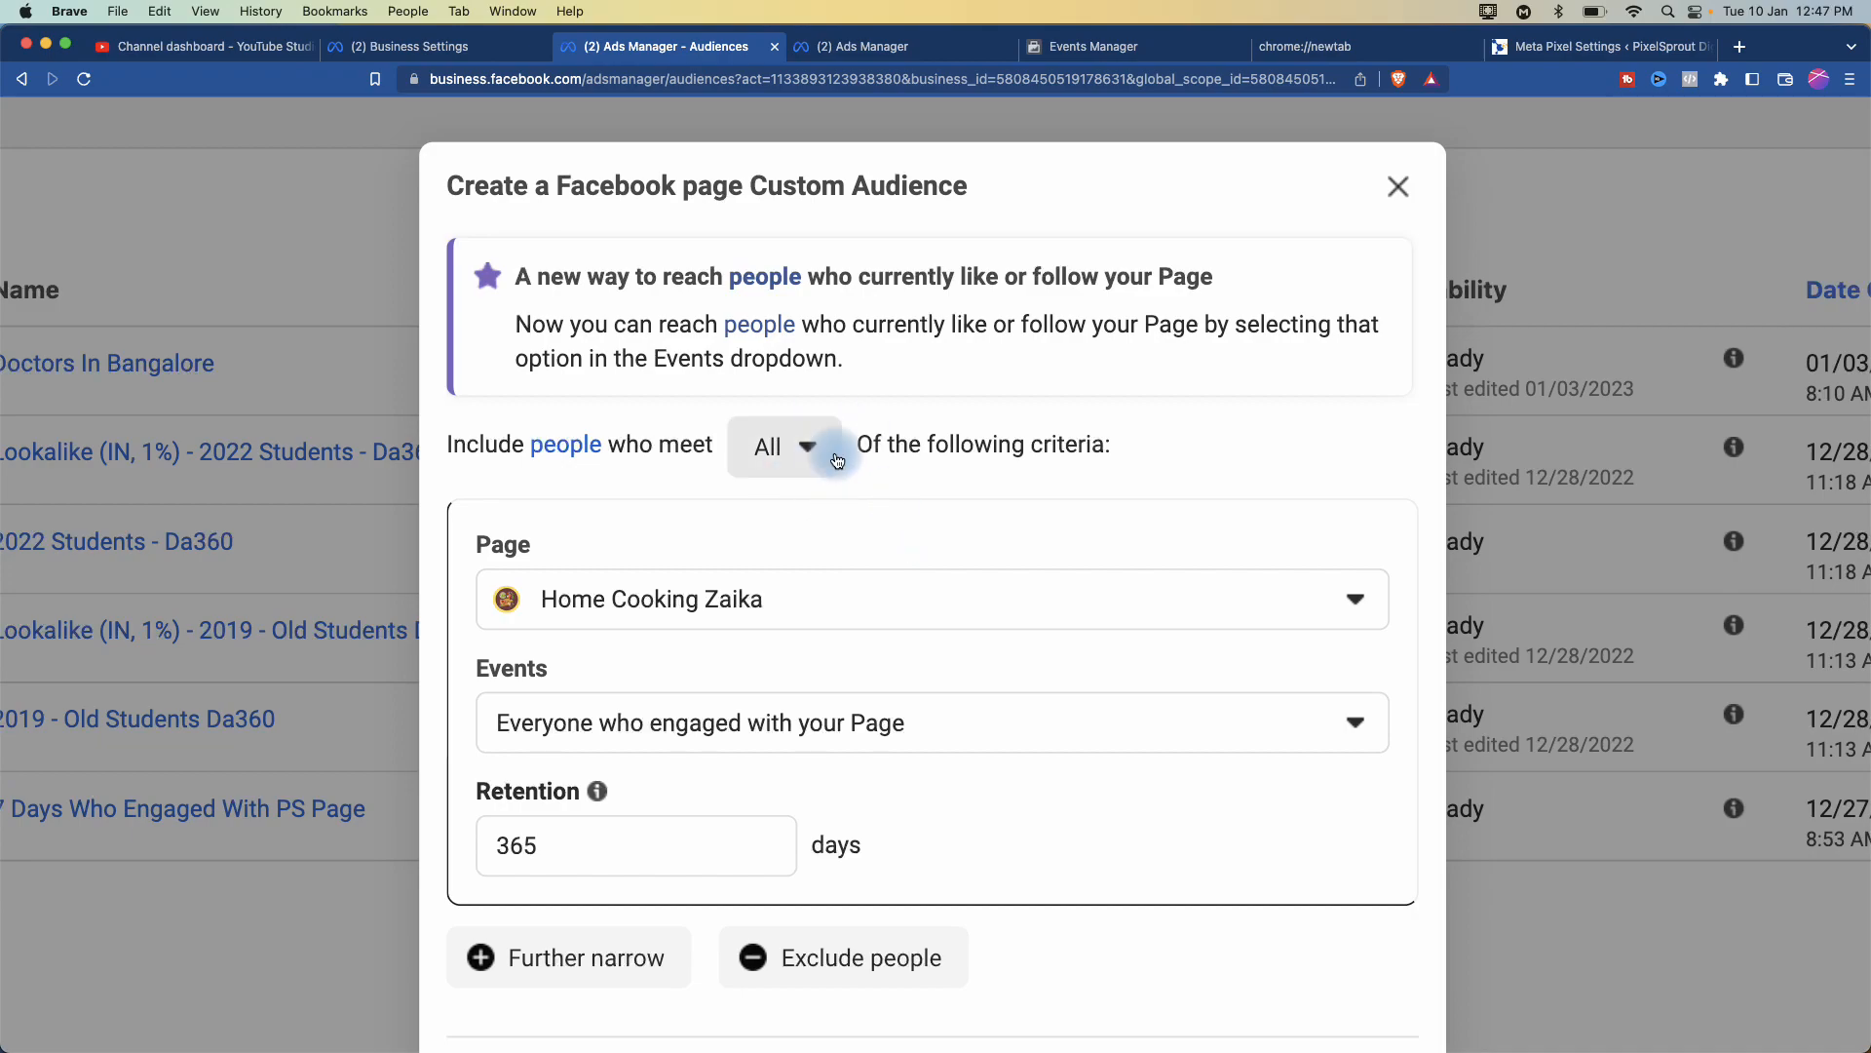
click(874, 598)
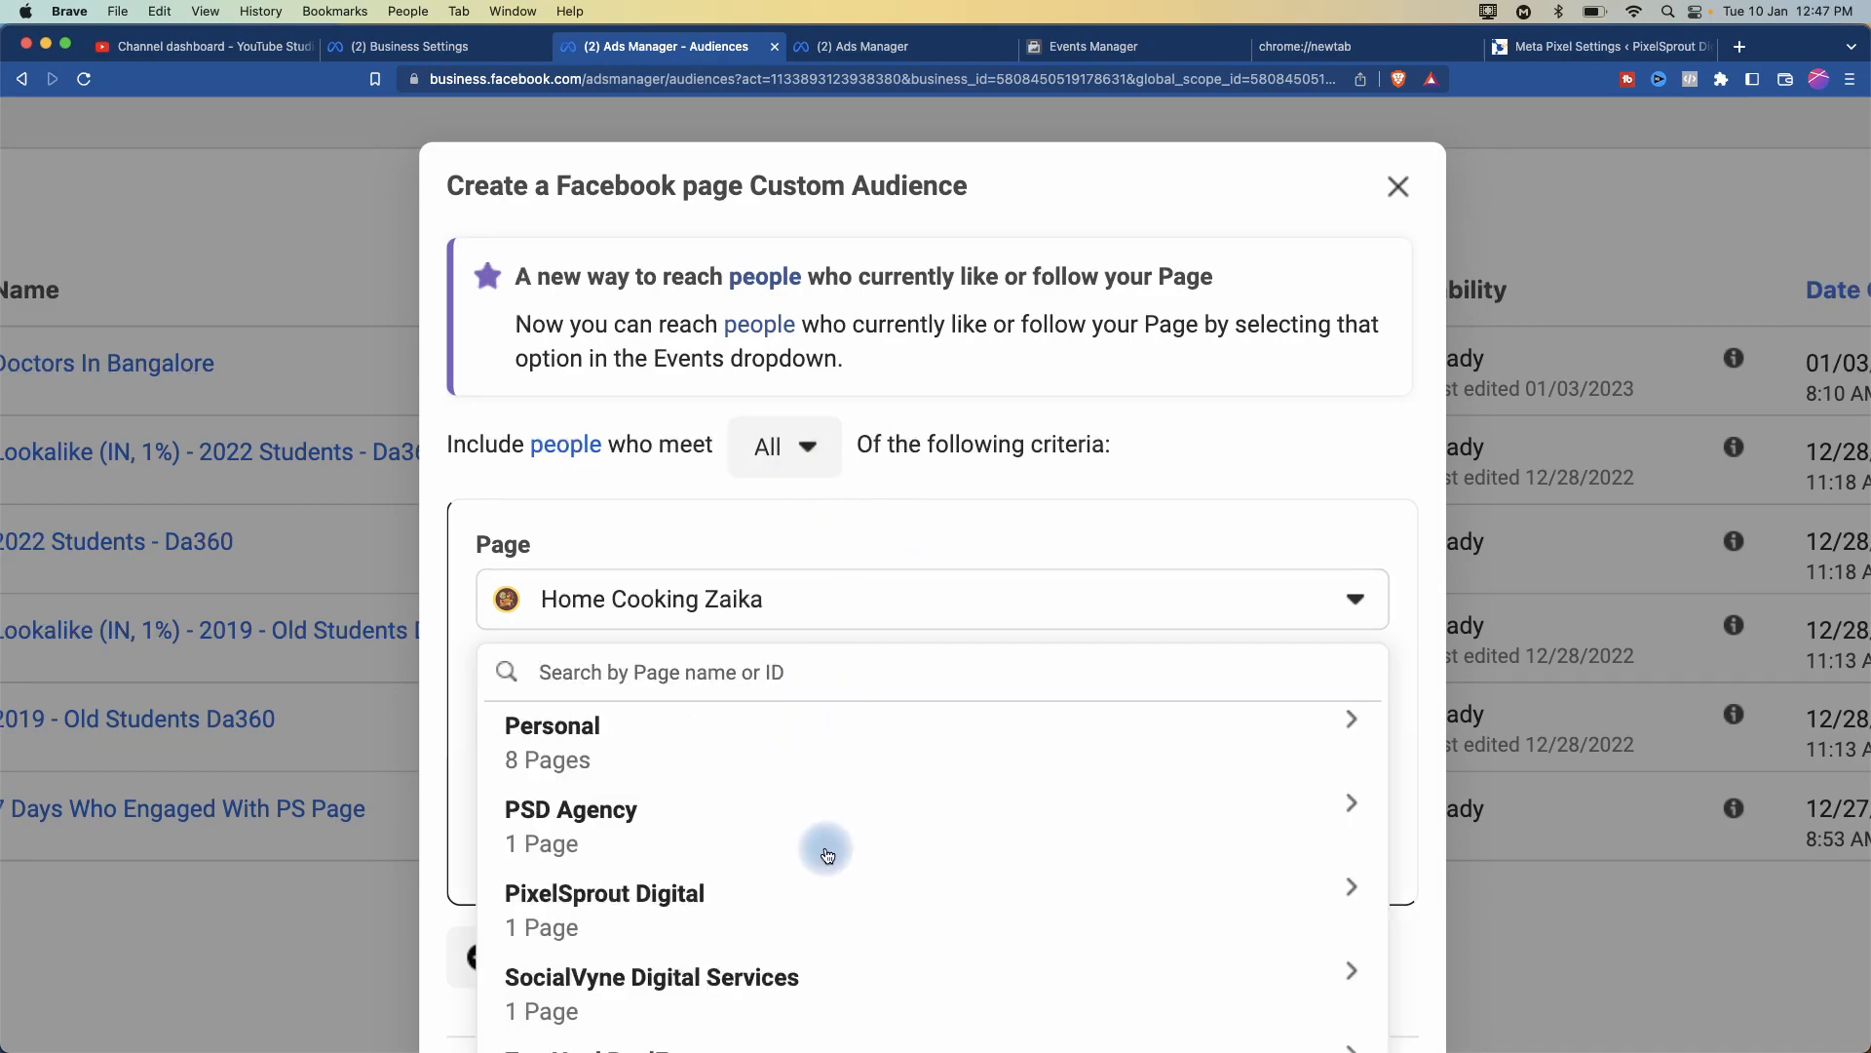
- Expand the PixelSprout Digital business and select its page as the audience's Page
scroll(824, 850, down, 1)
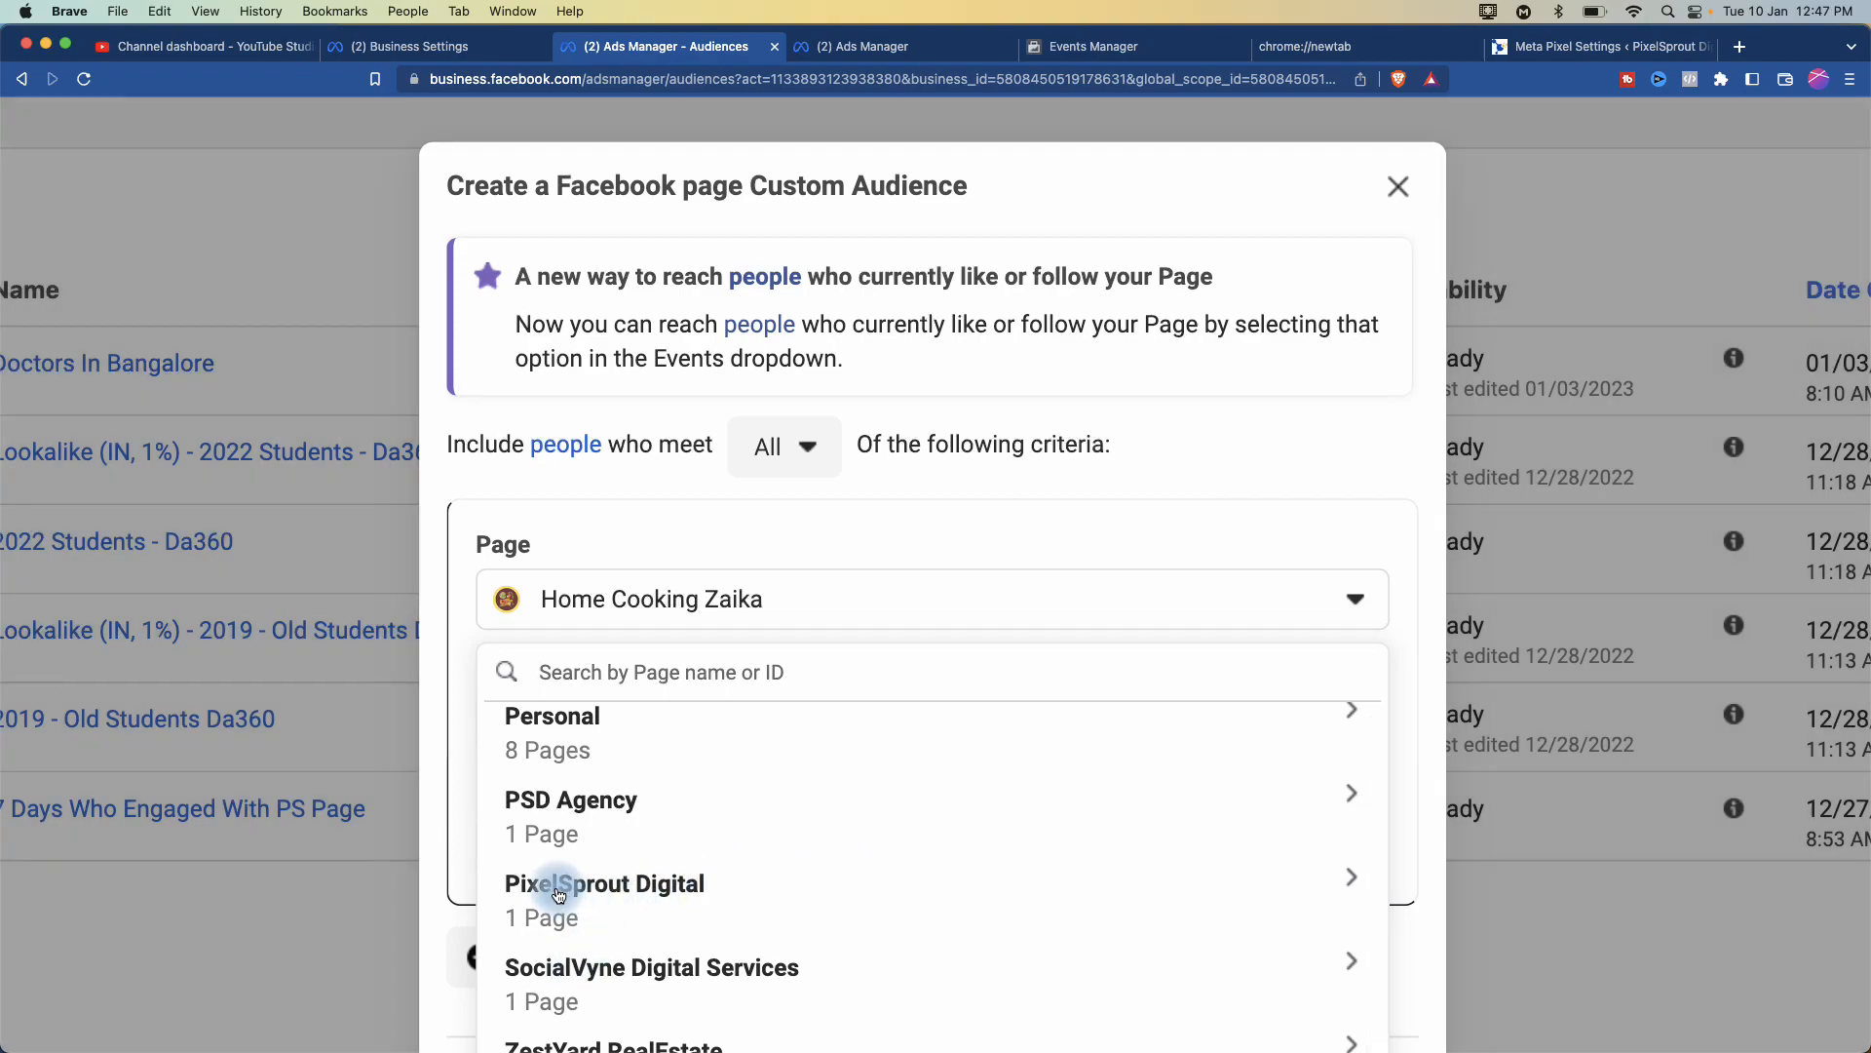
click(566, 893)
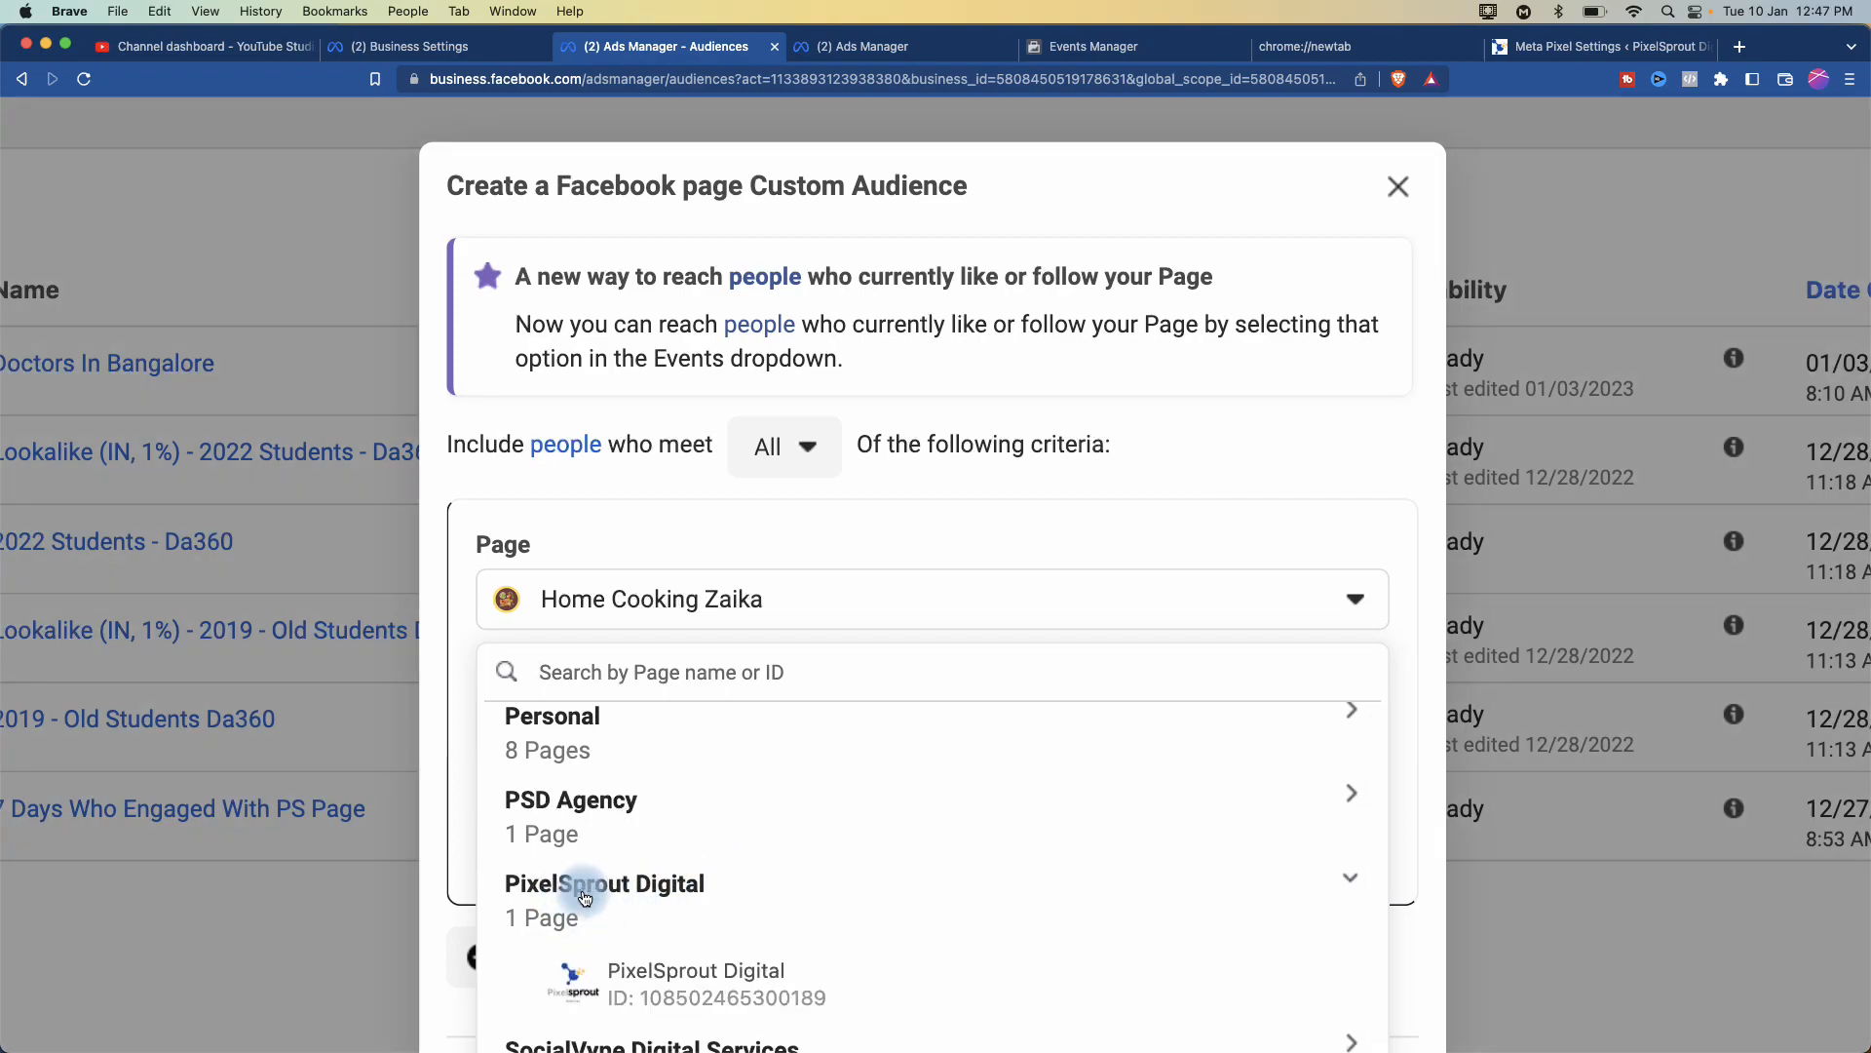
click(688, 992)
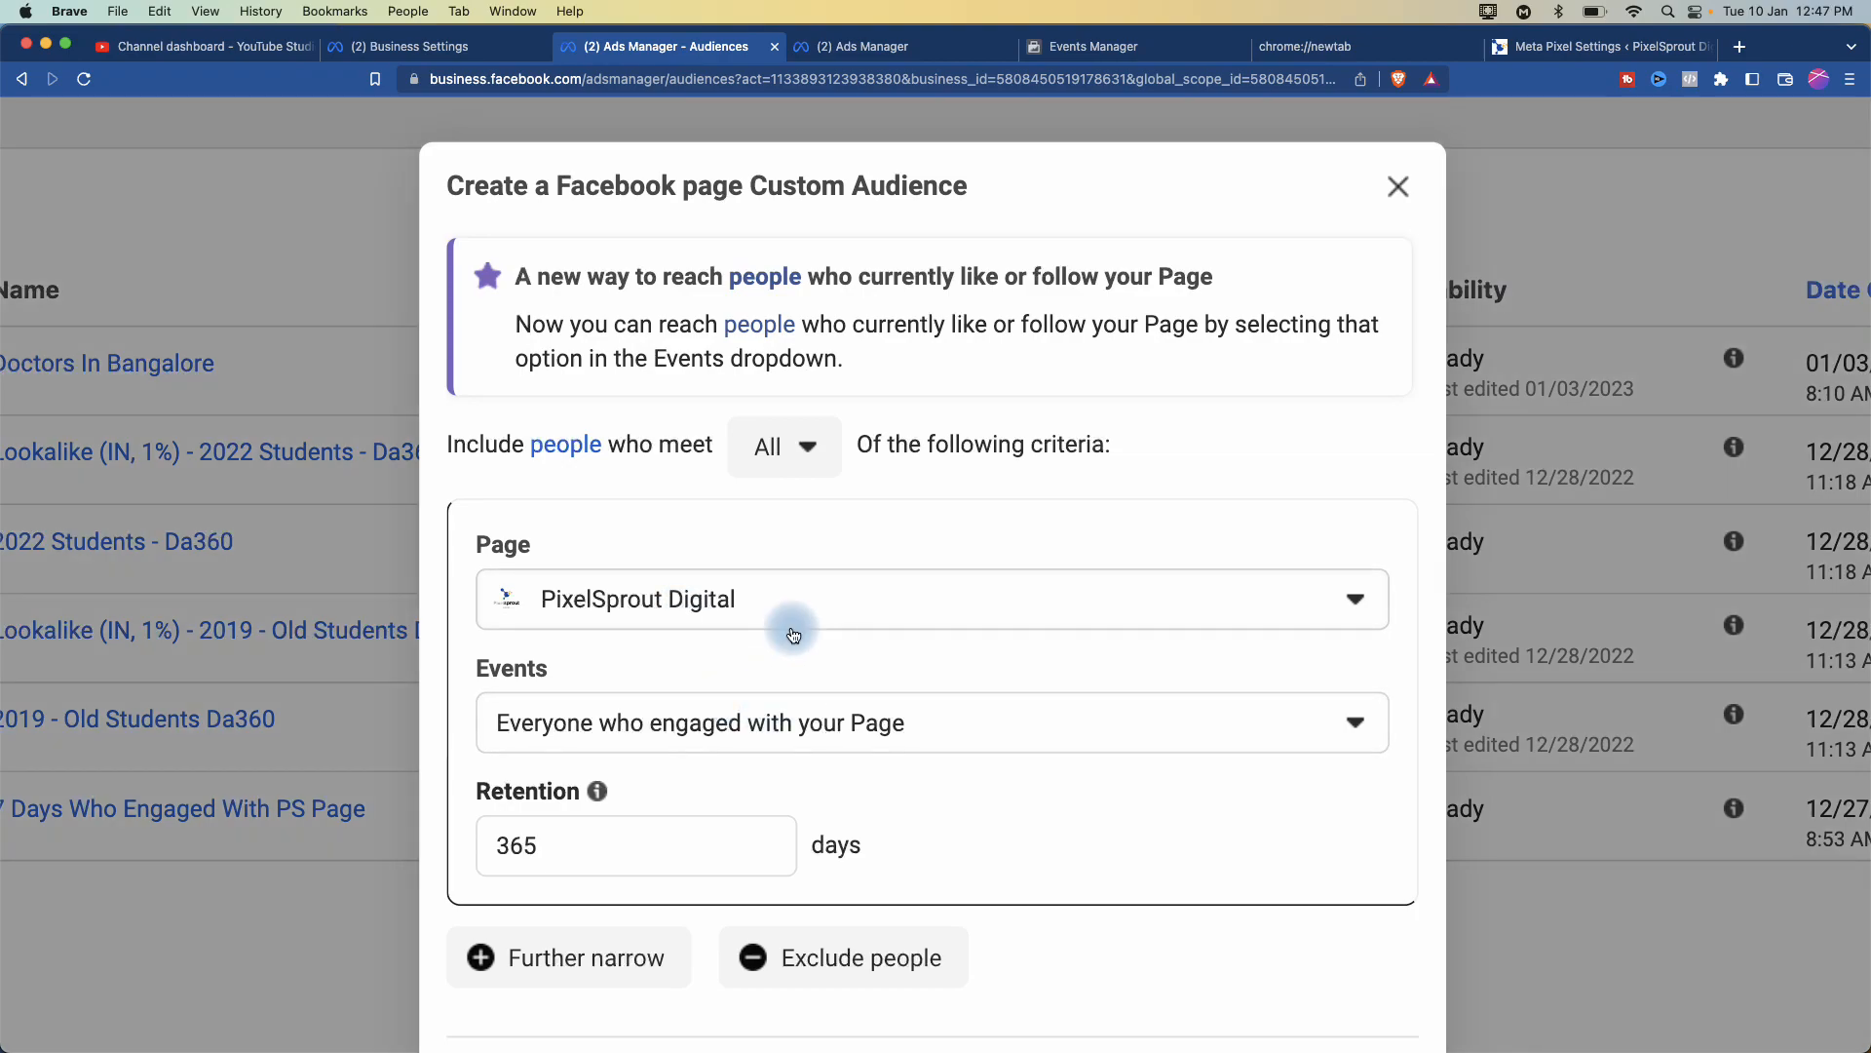
scroll(786, 620, down, 3)
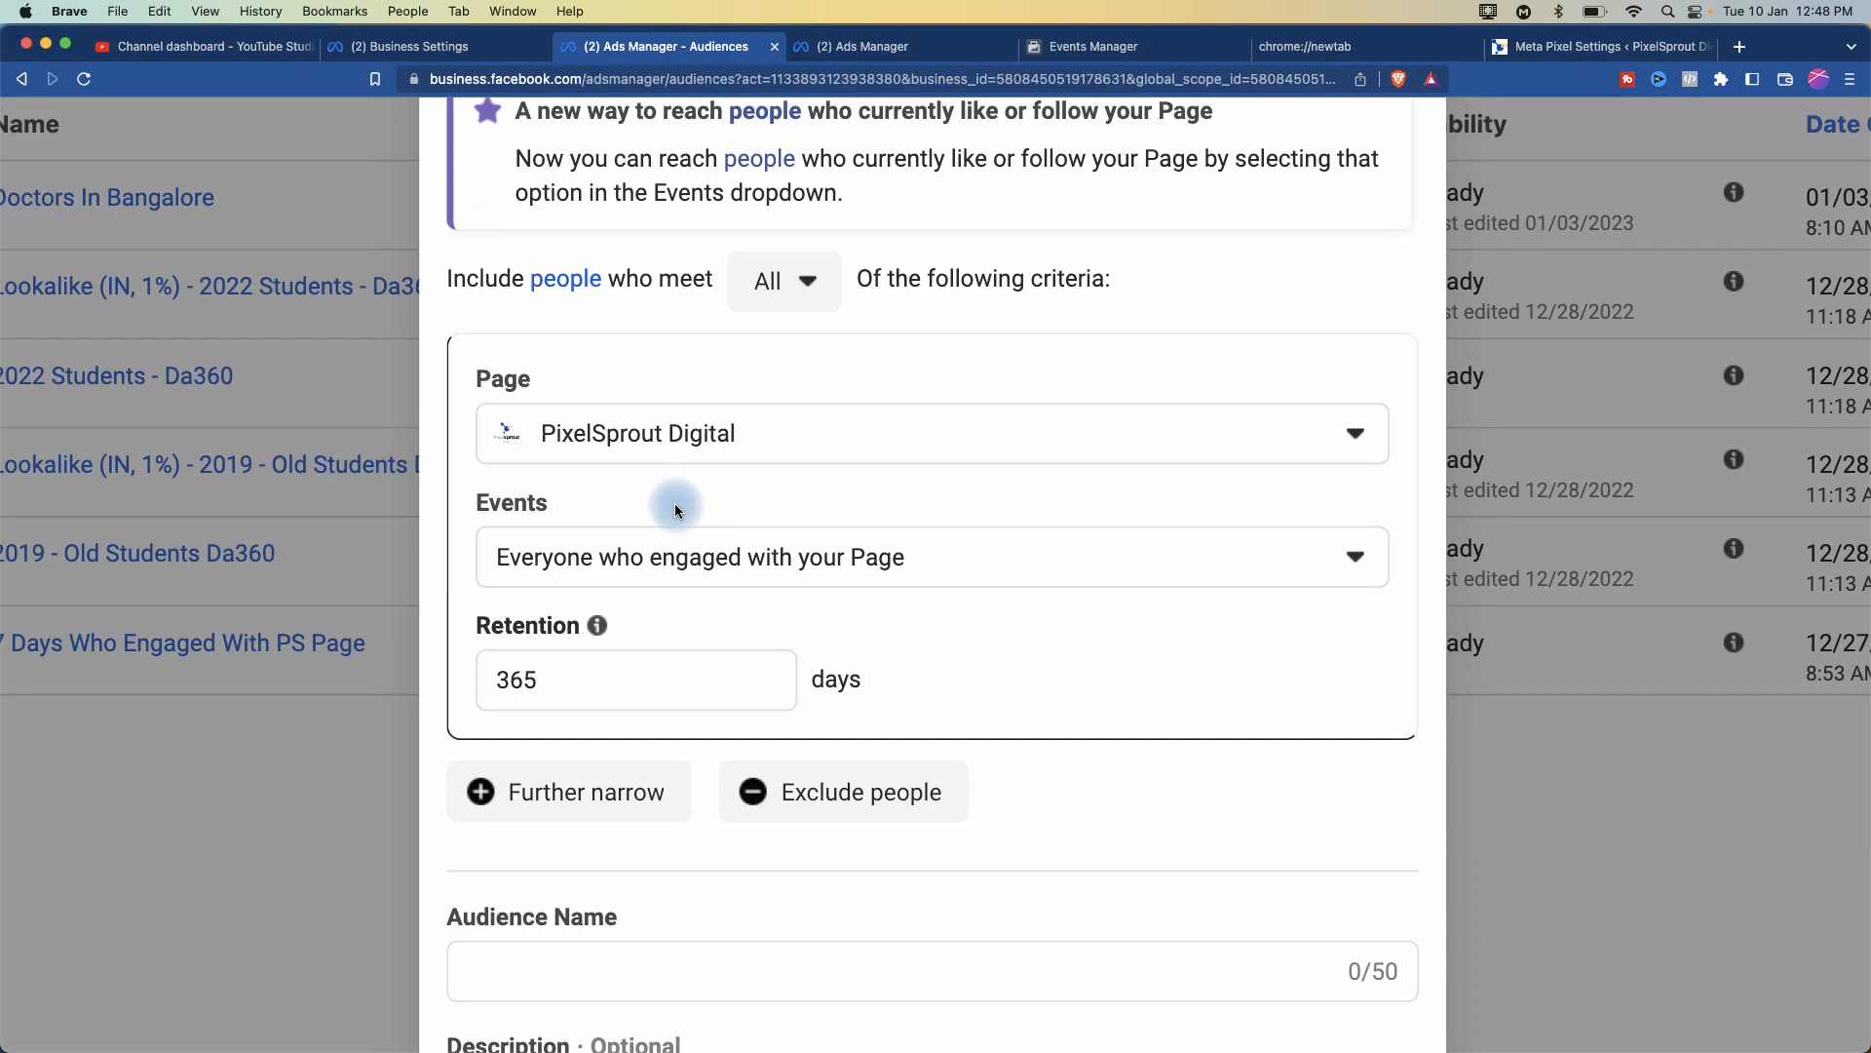
scroll(675, 505, right, 2)
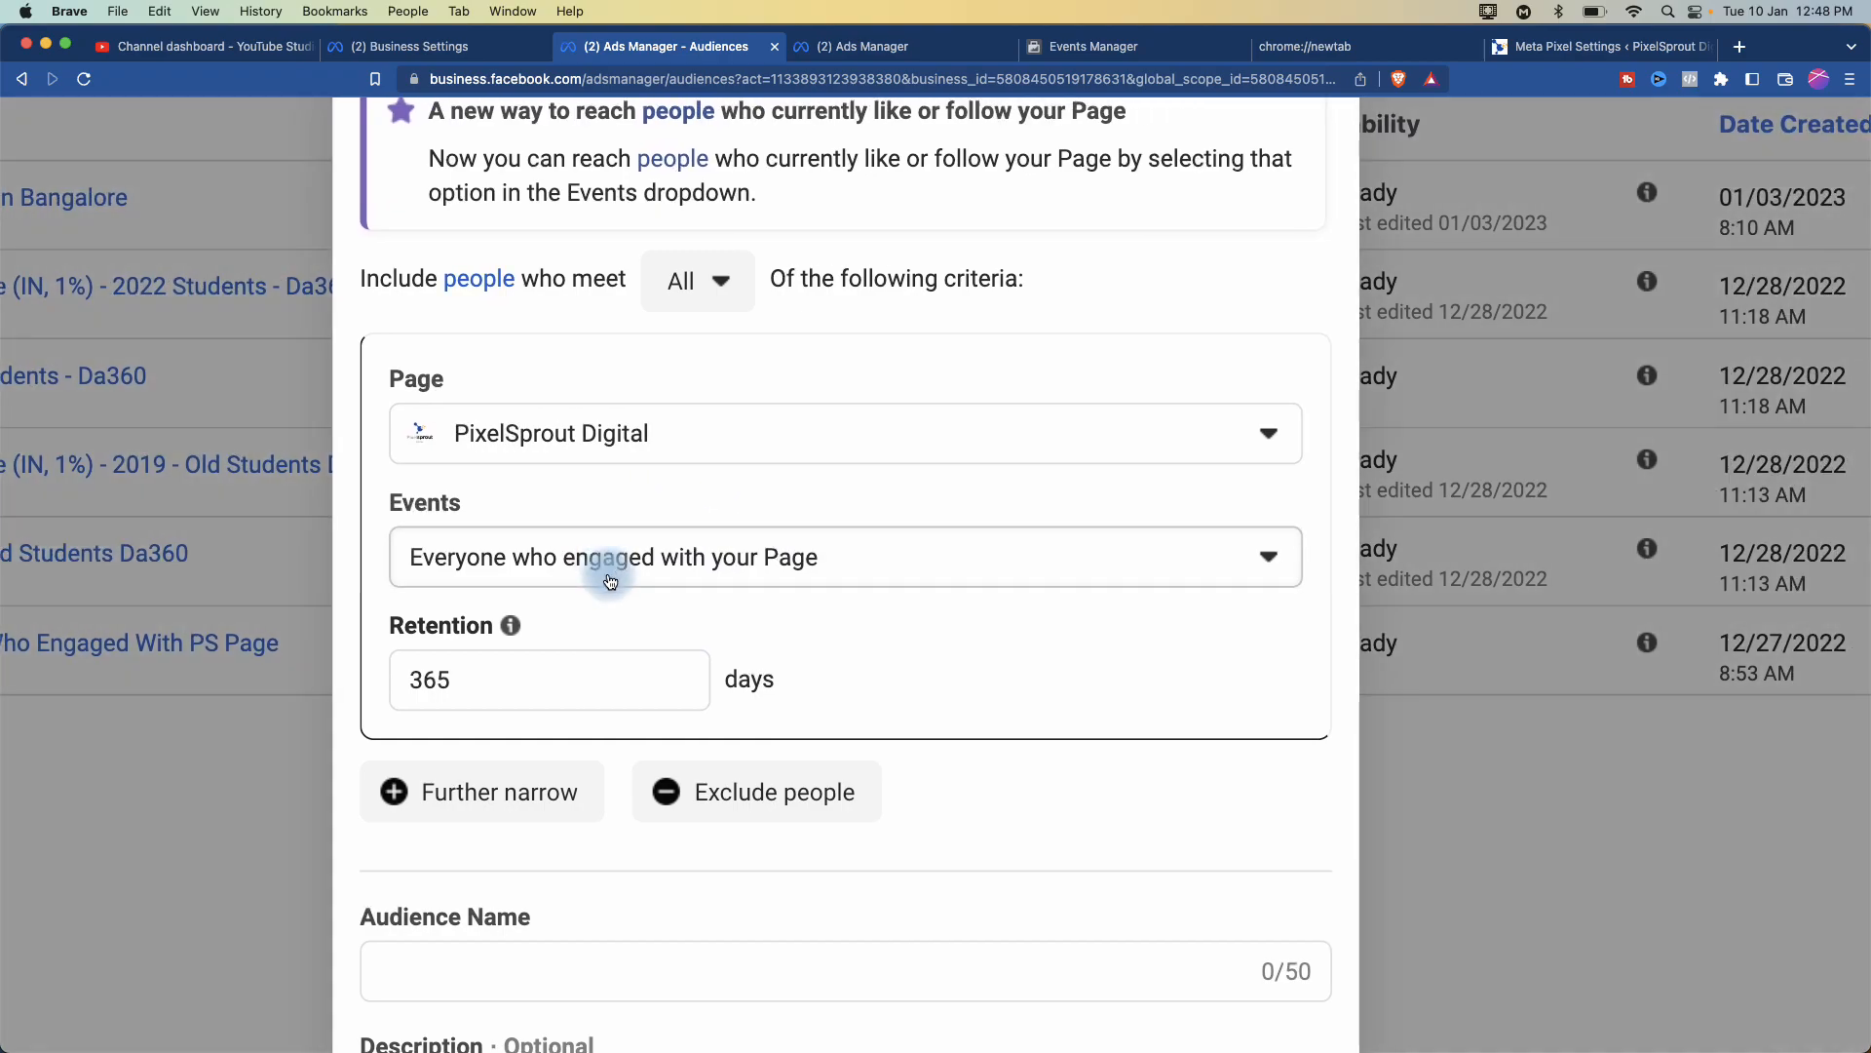
- Open the Events dropdown and scroll through options like followers, page visitors and message senders
click(610, 571)
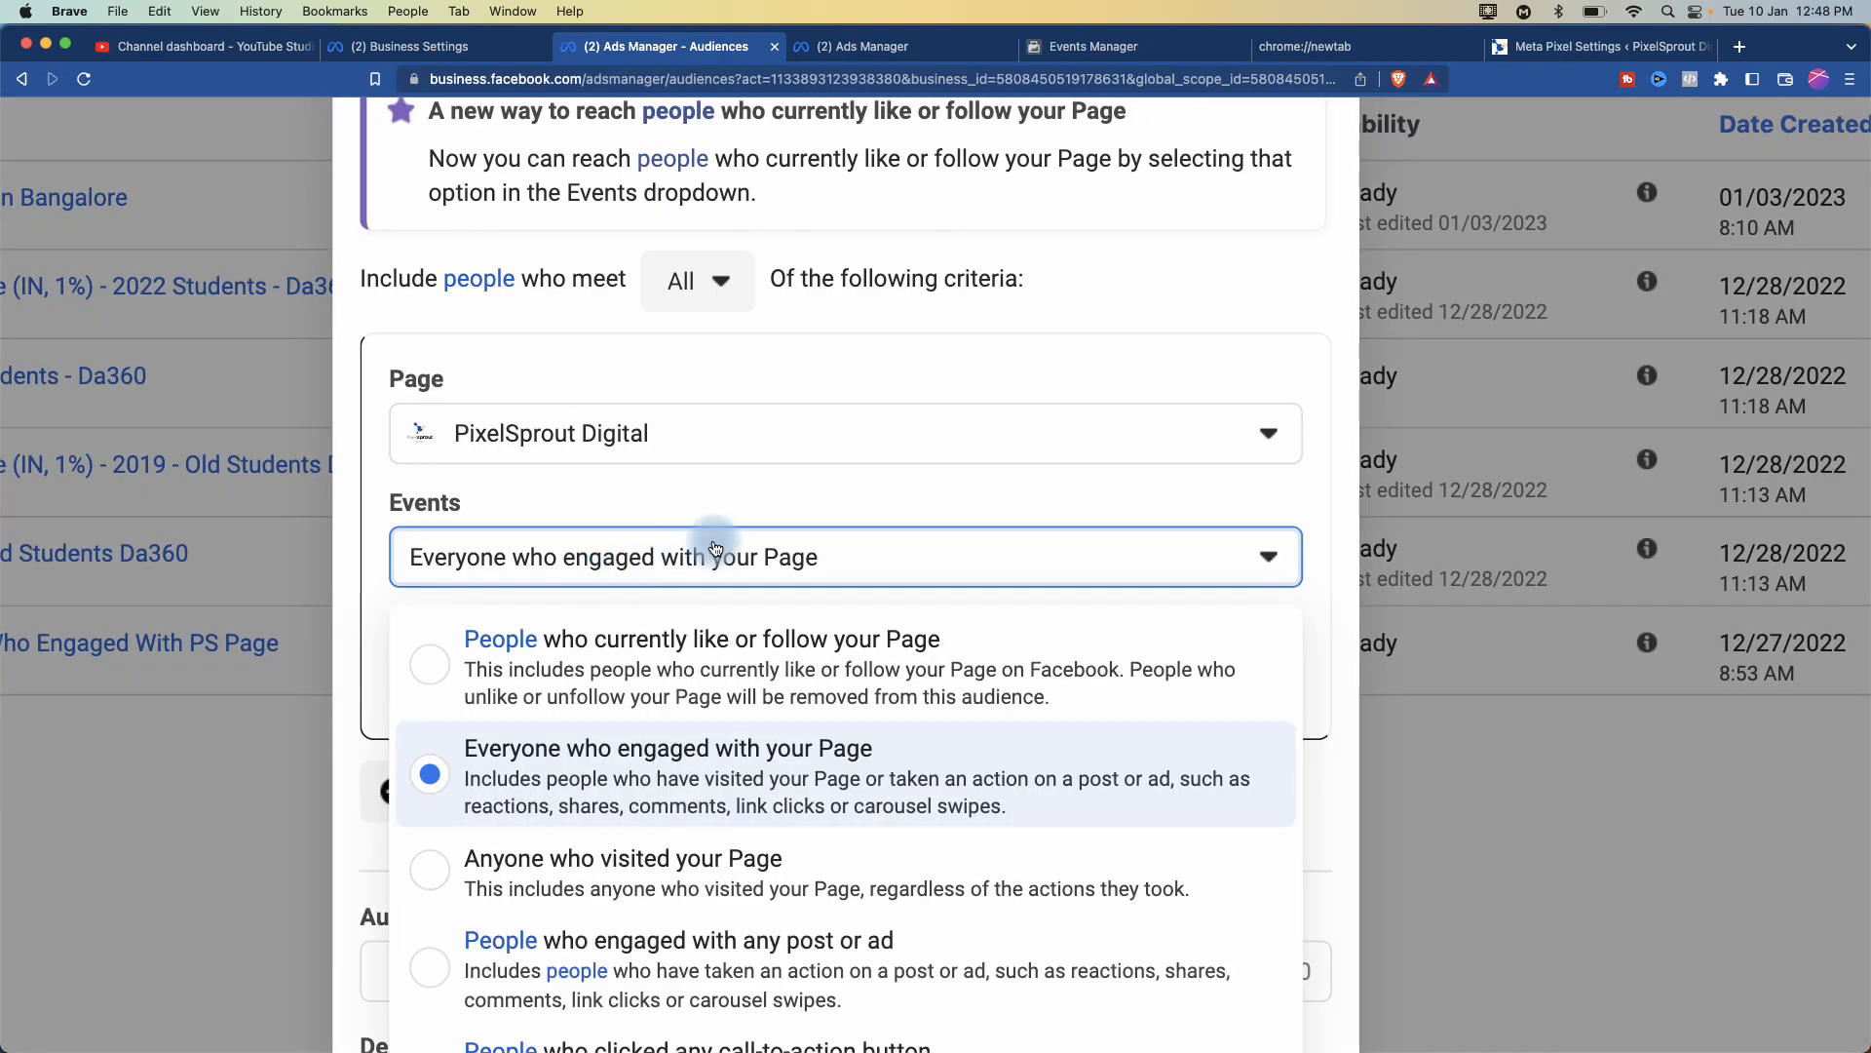
ctrl+scroll(715, 549, up, 2)
scroll(715, 549, down, 4)
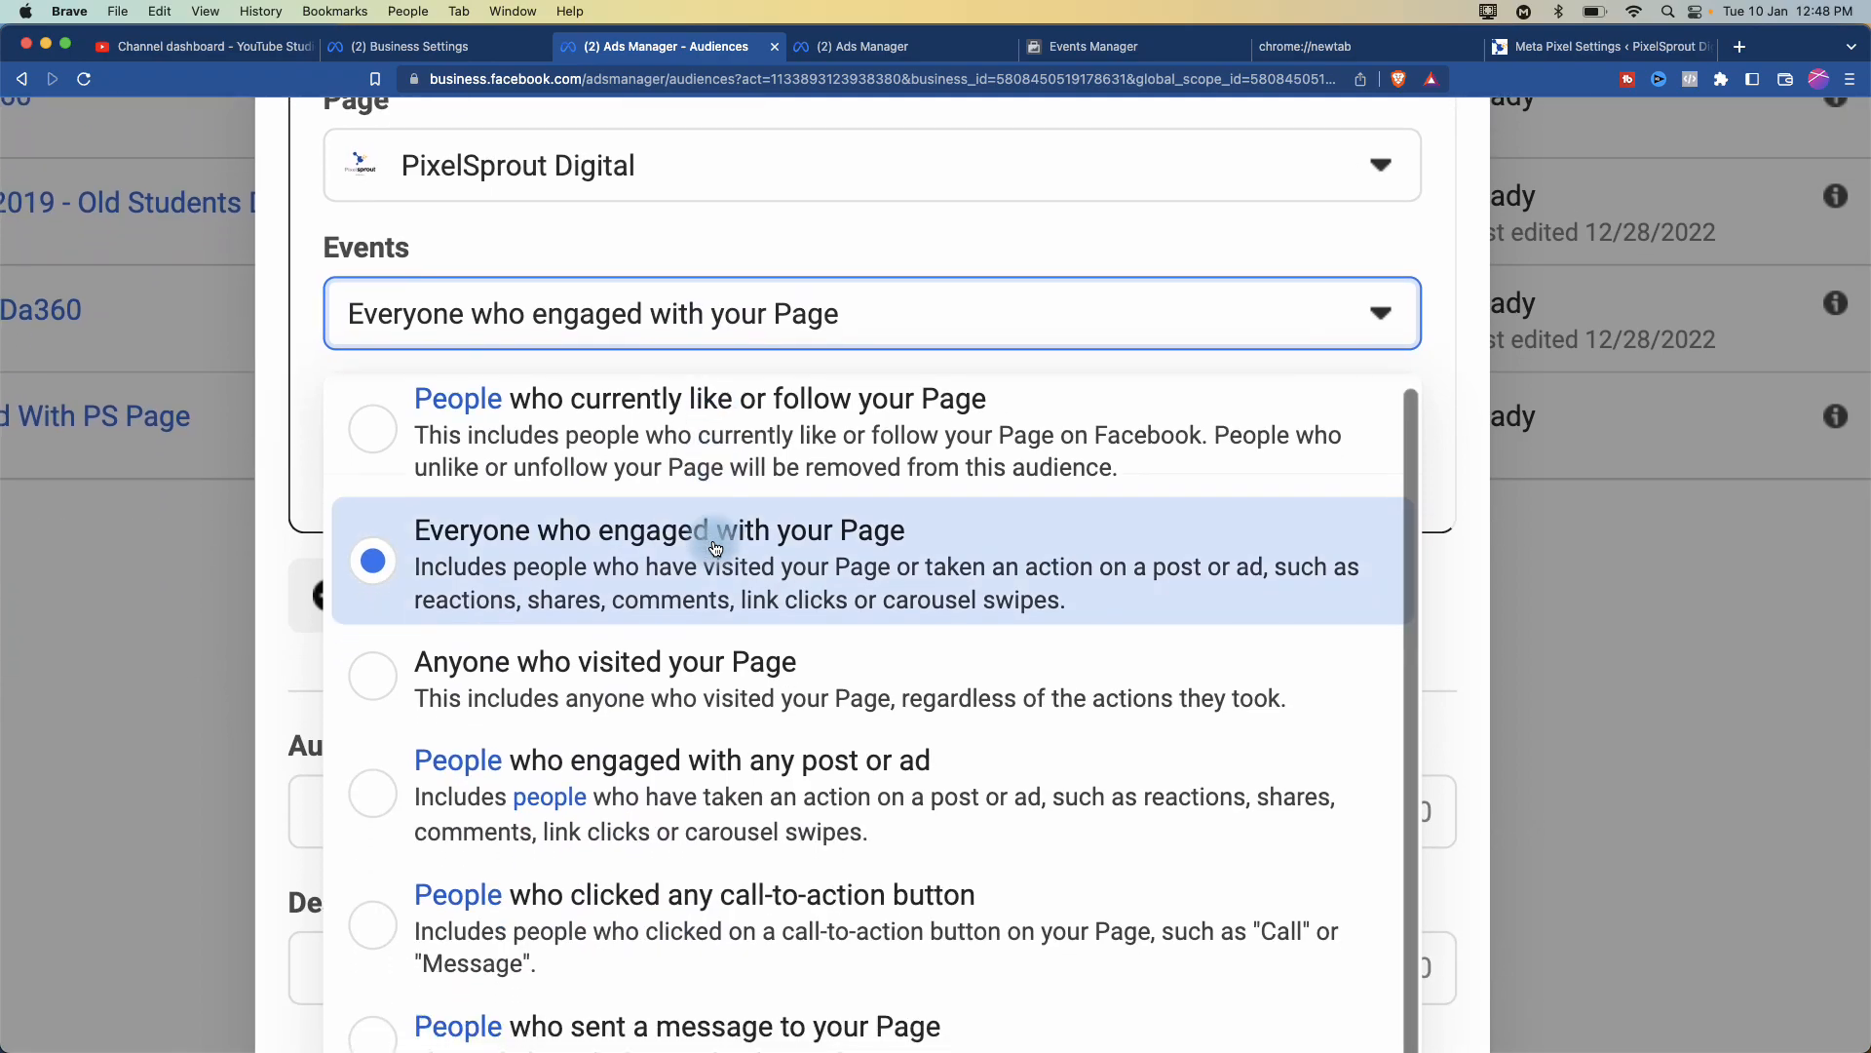
scroll(716, 548, down, 3)
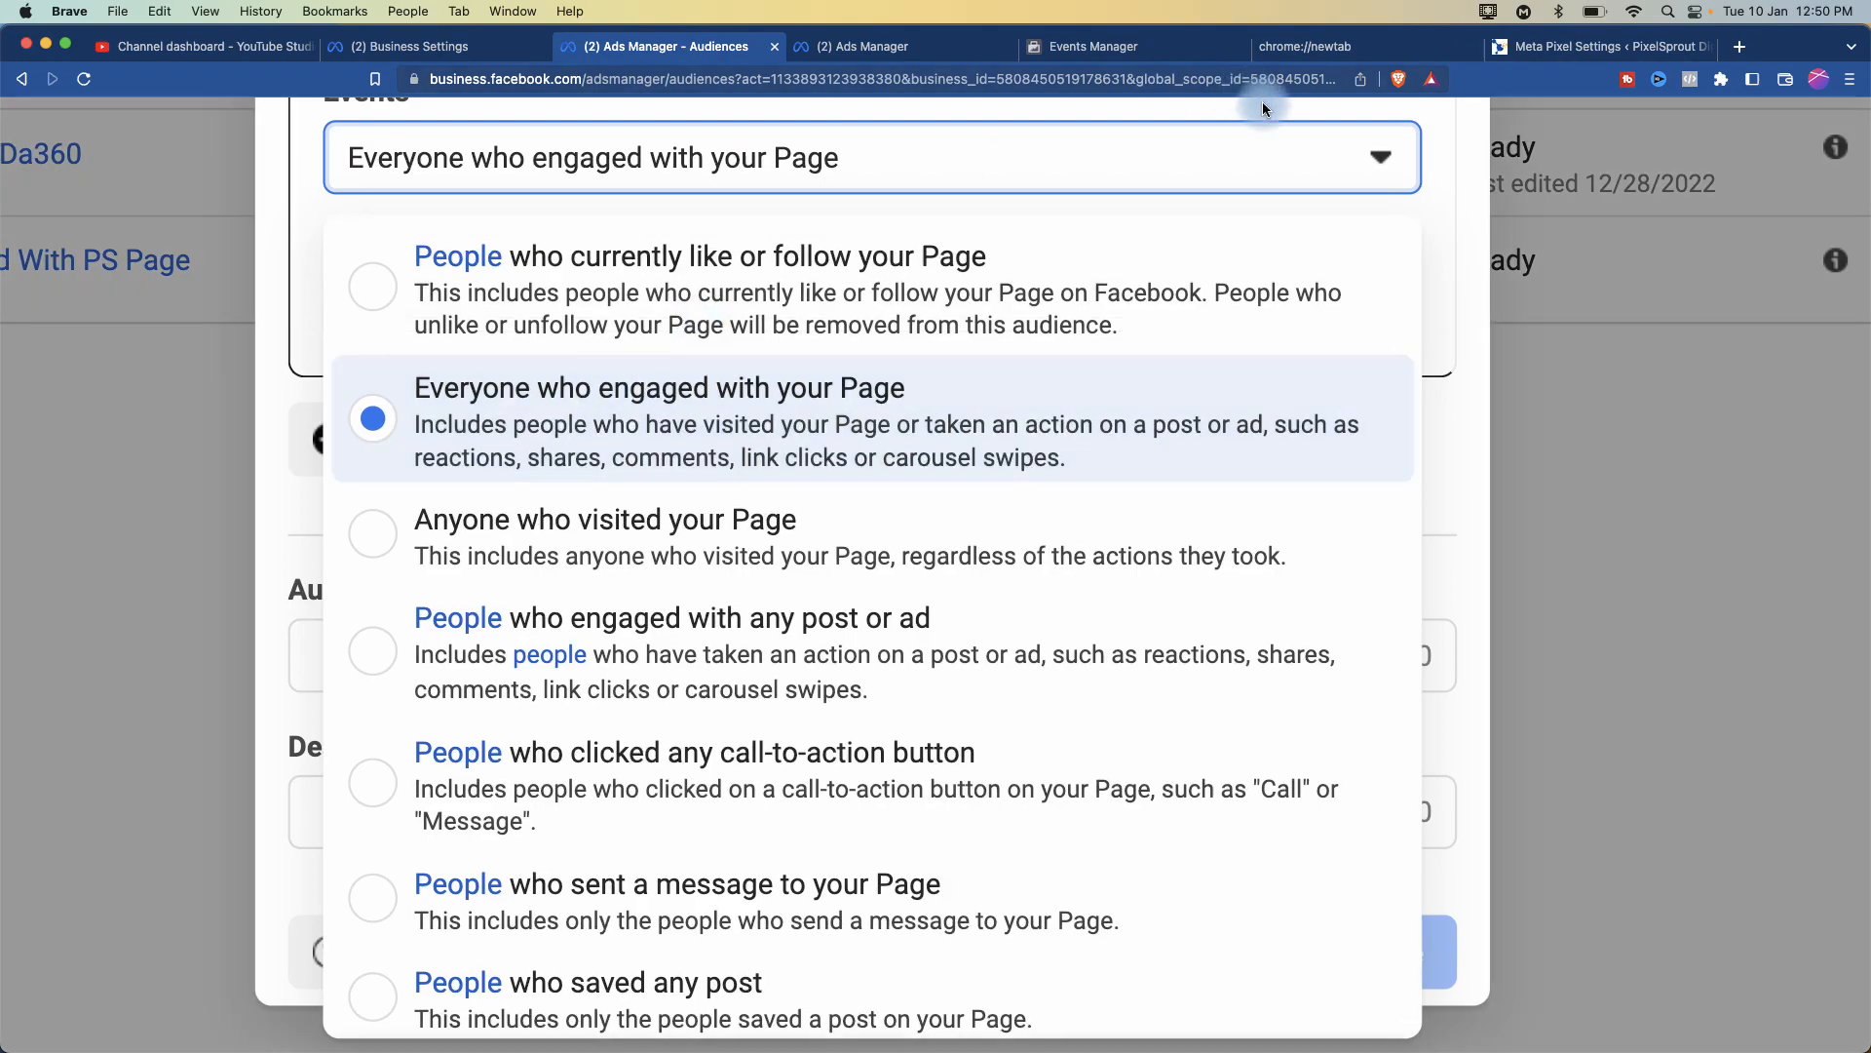
- Close the event list and choose the PixelSprout Digital page in the Page dropdown
click(1433, 203)
scroll(1431, 197, up, 5)
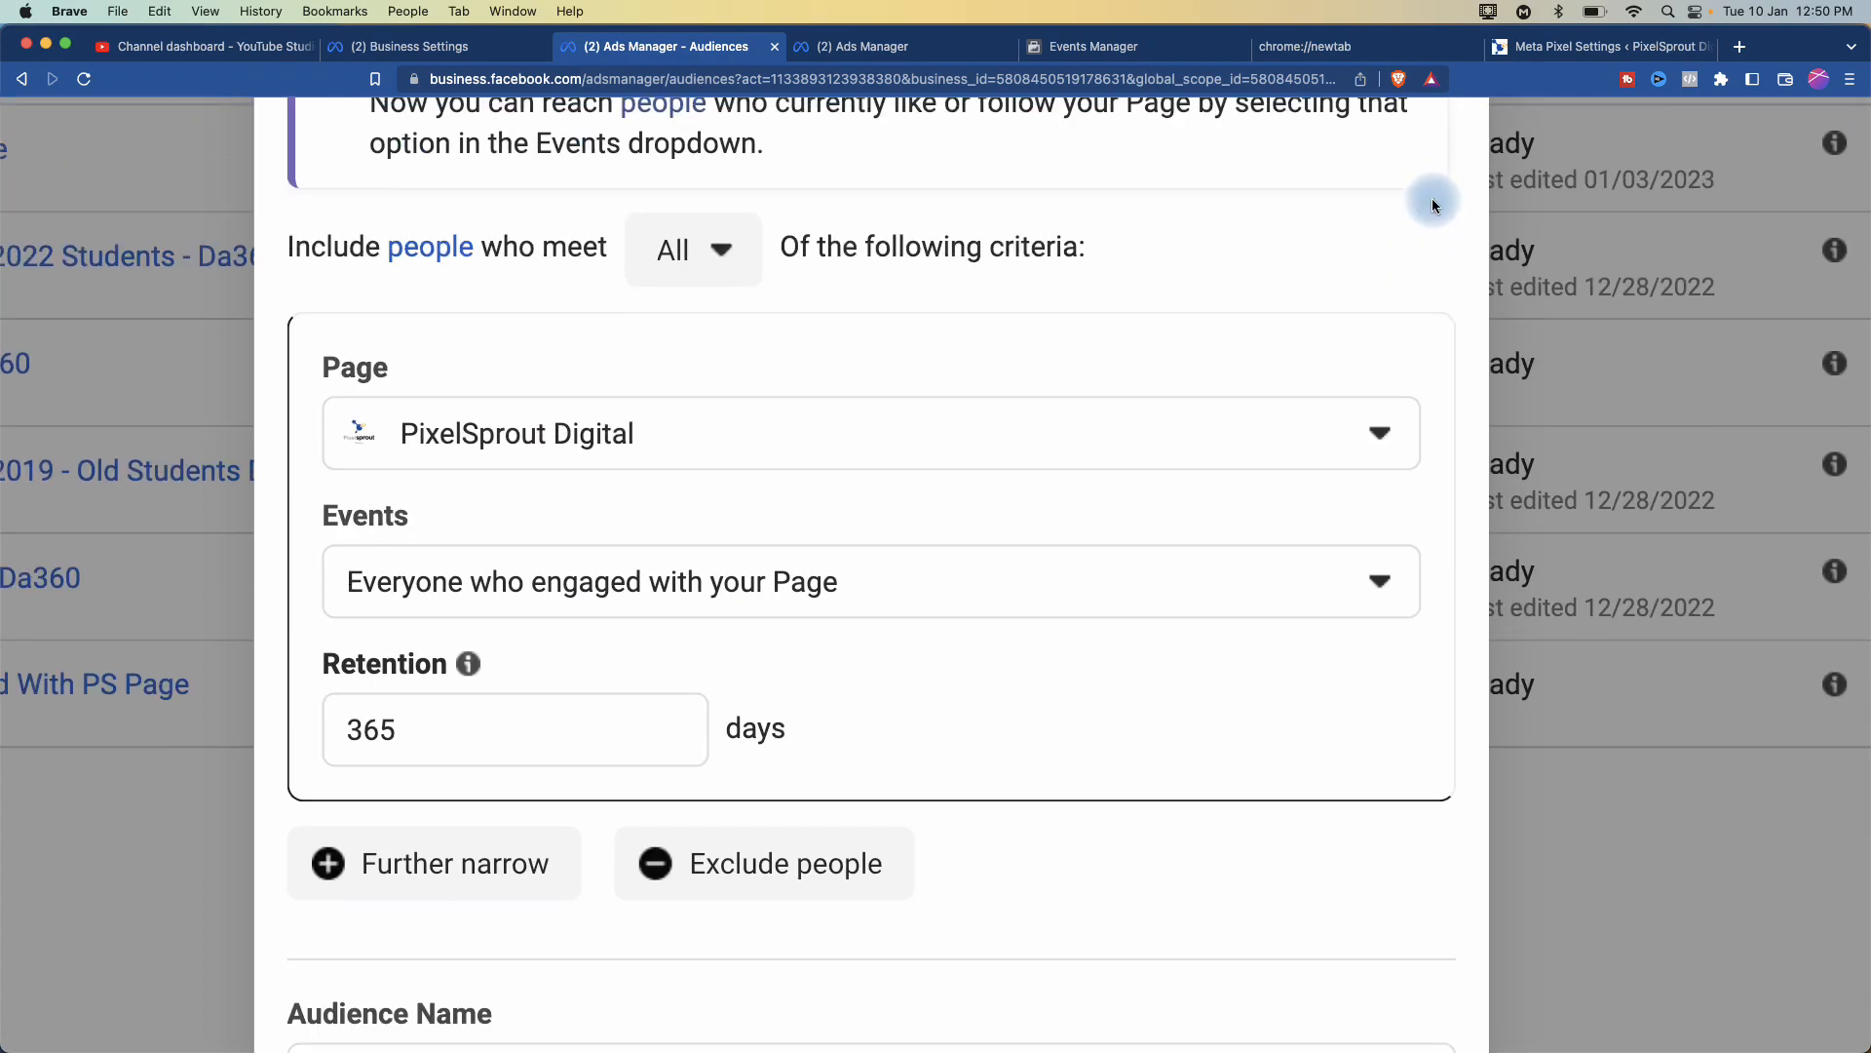
click(539, 433)
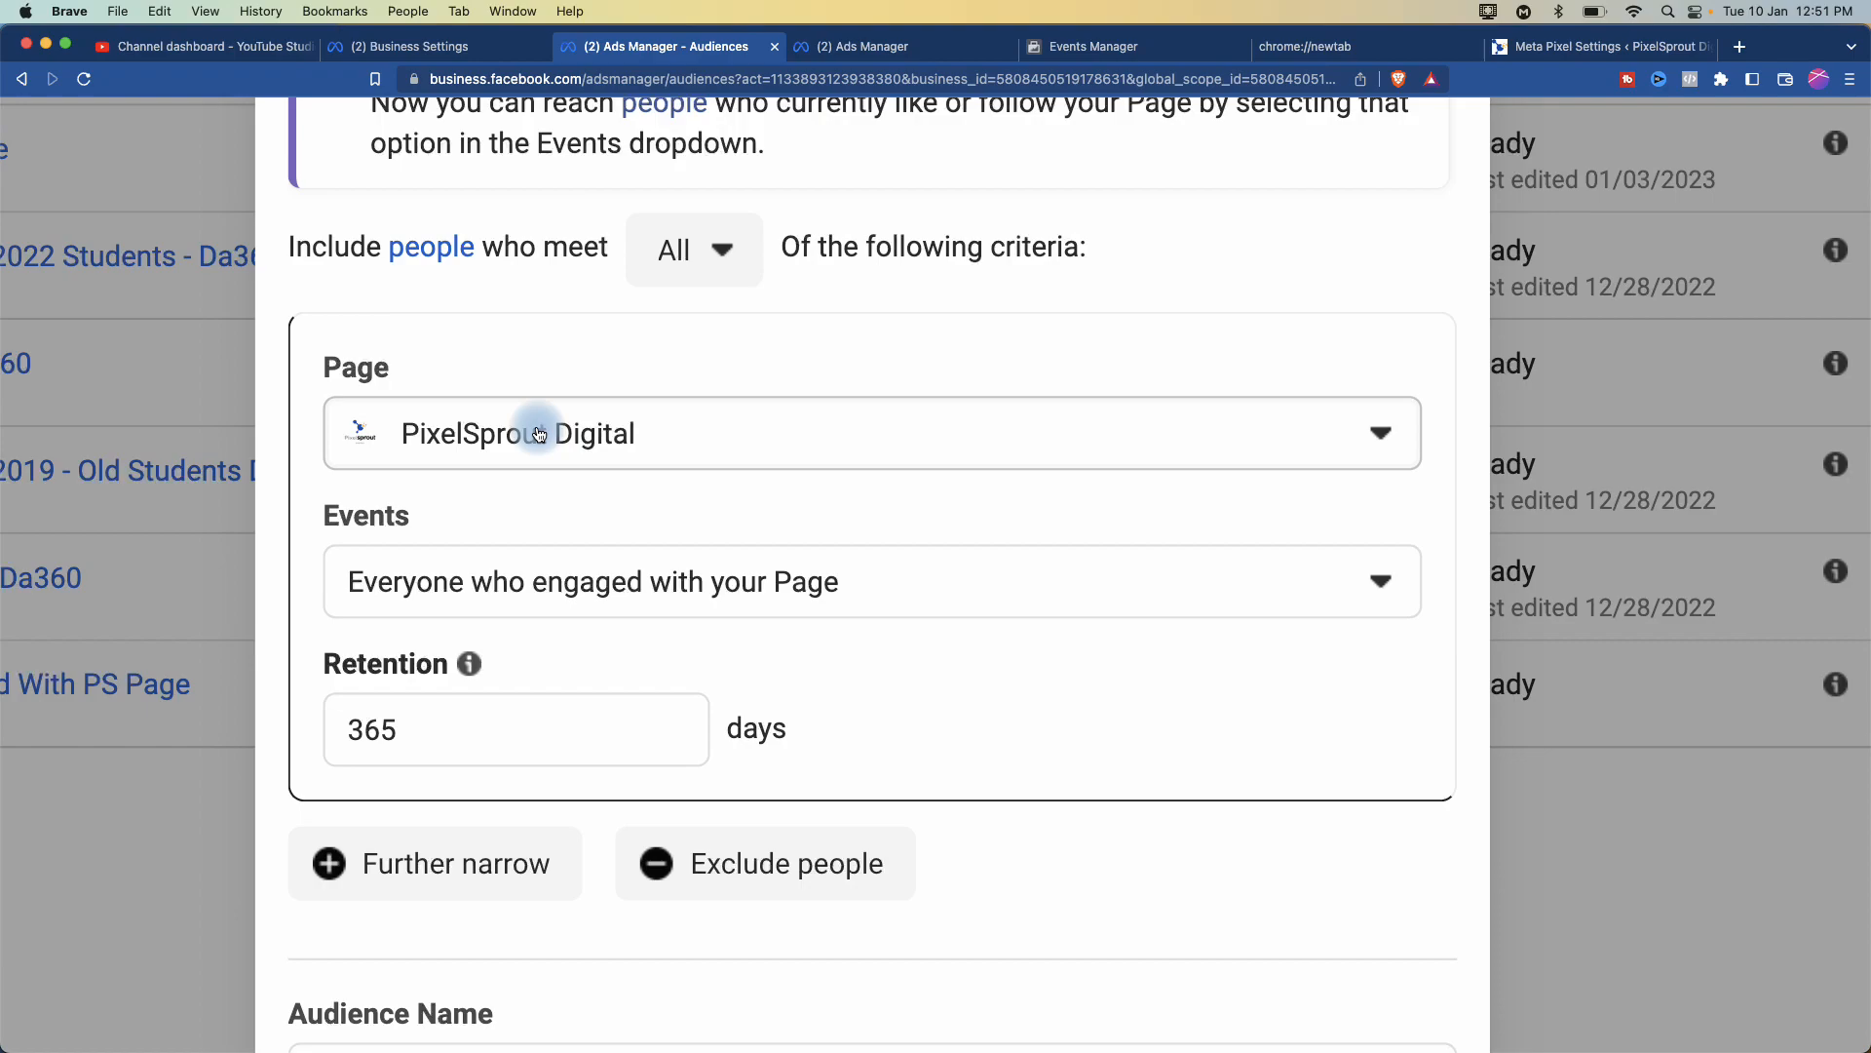
click(710, 430)
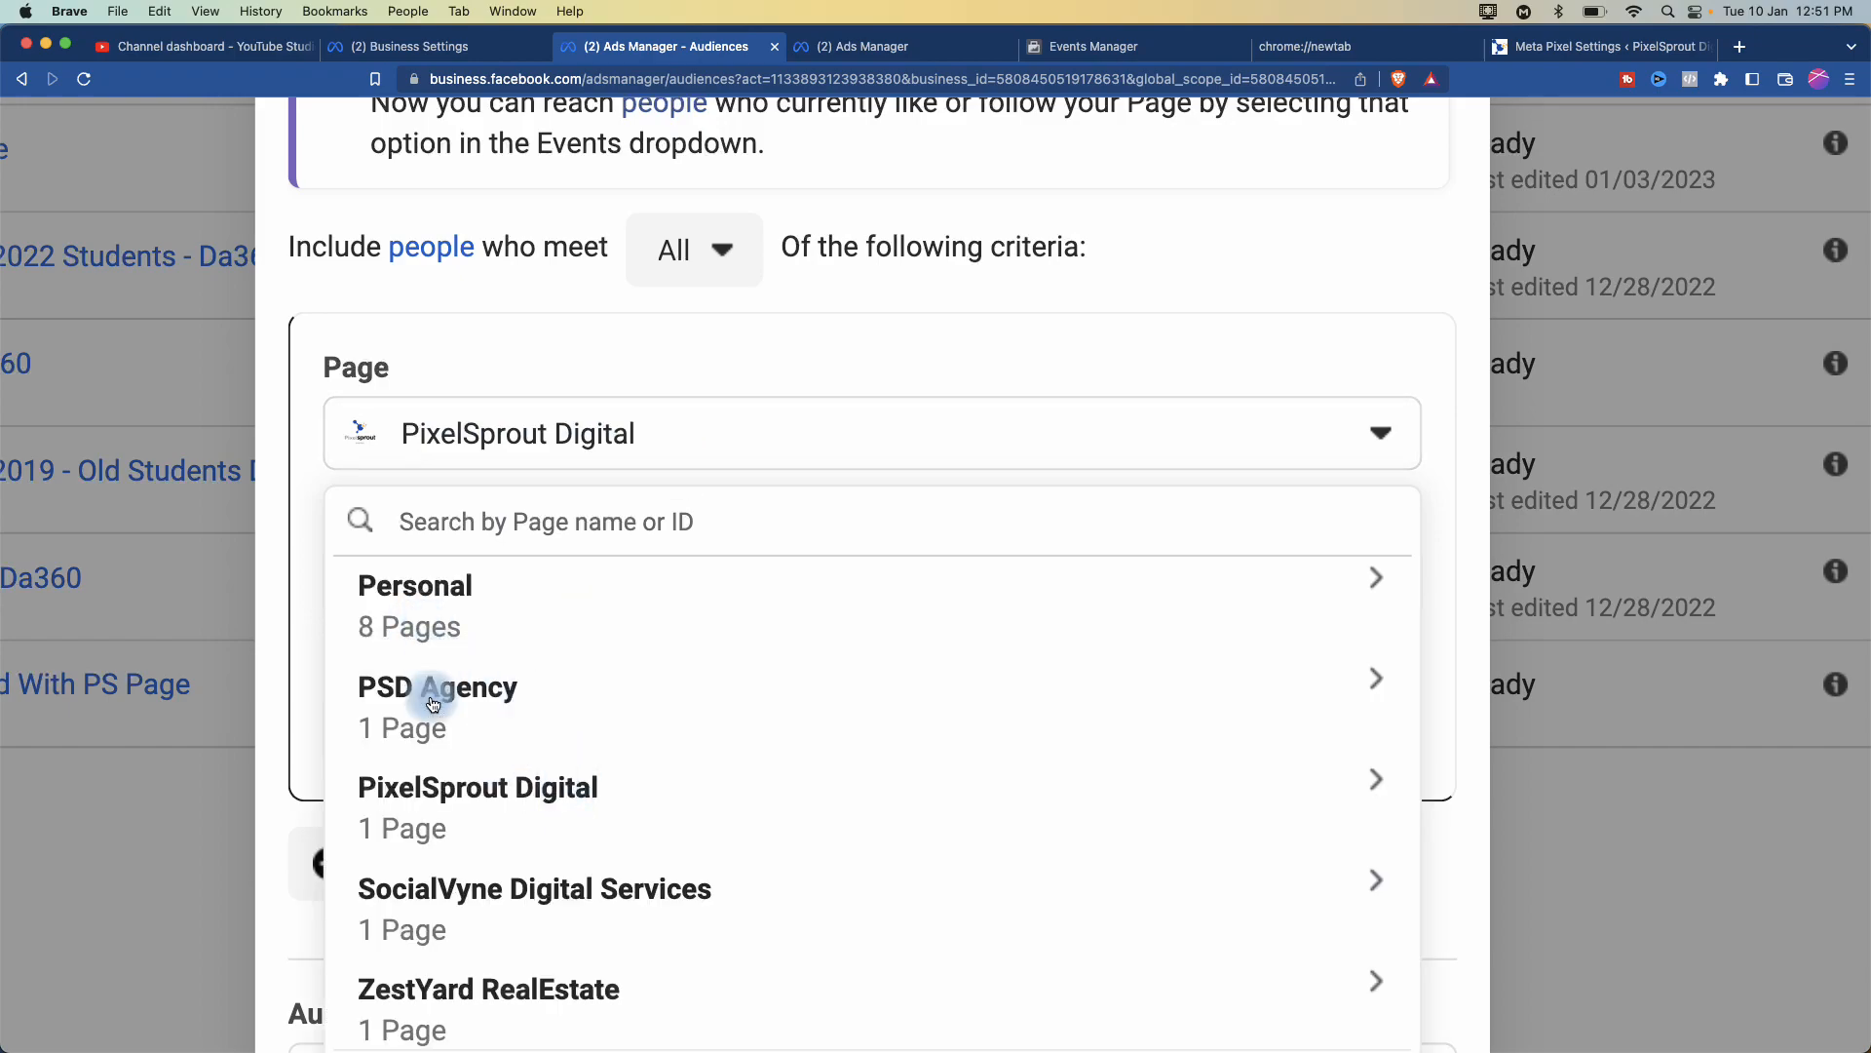
scroll(454, 846, down, 1)
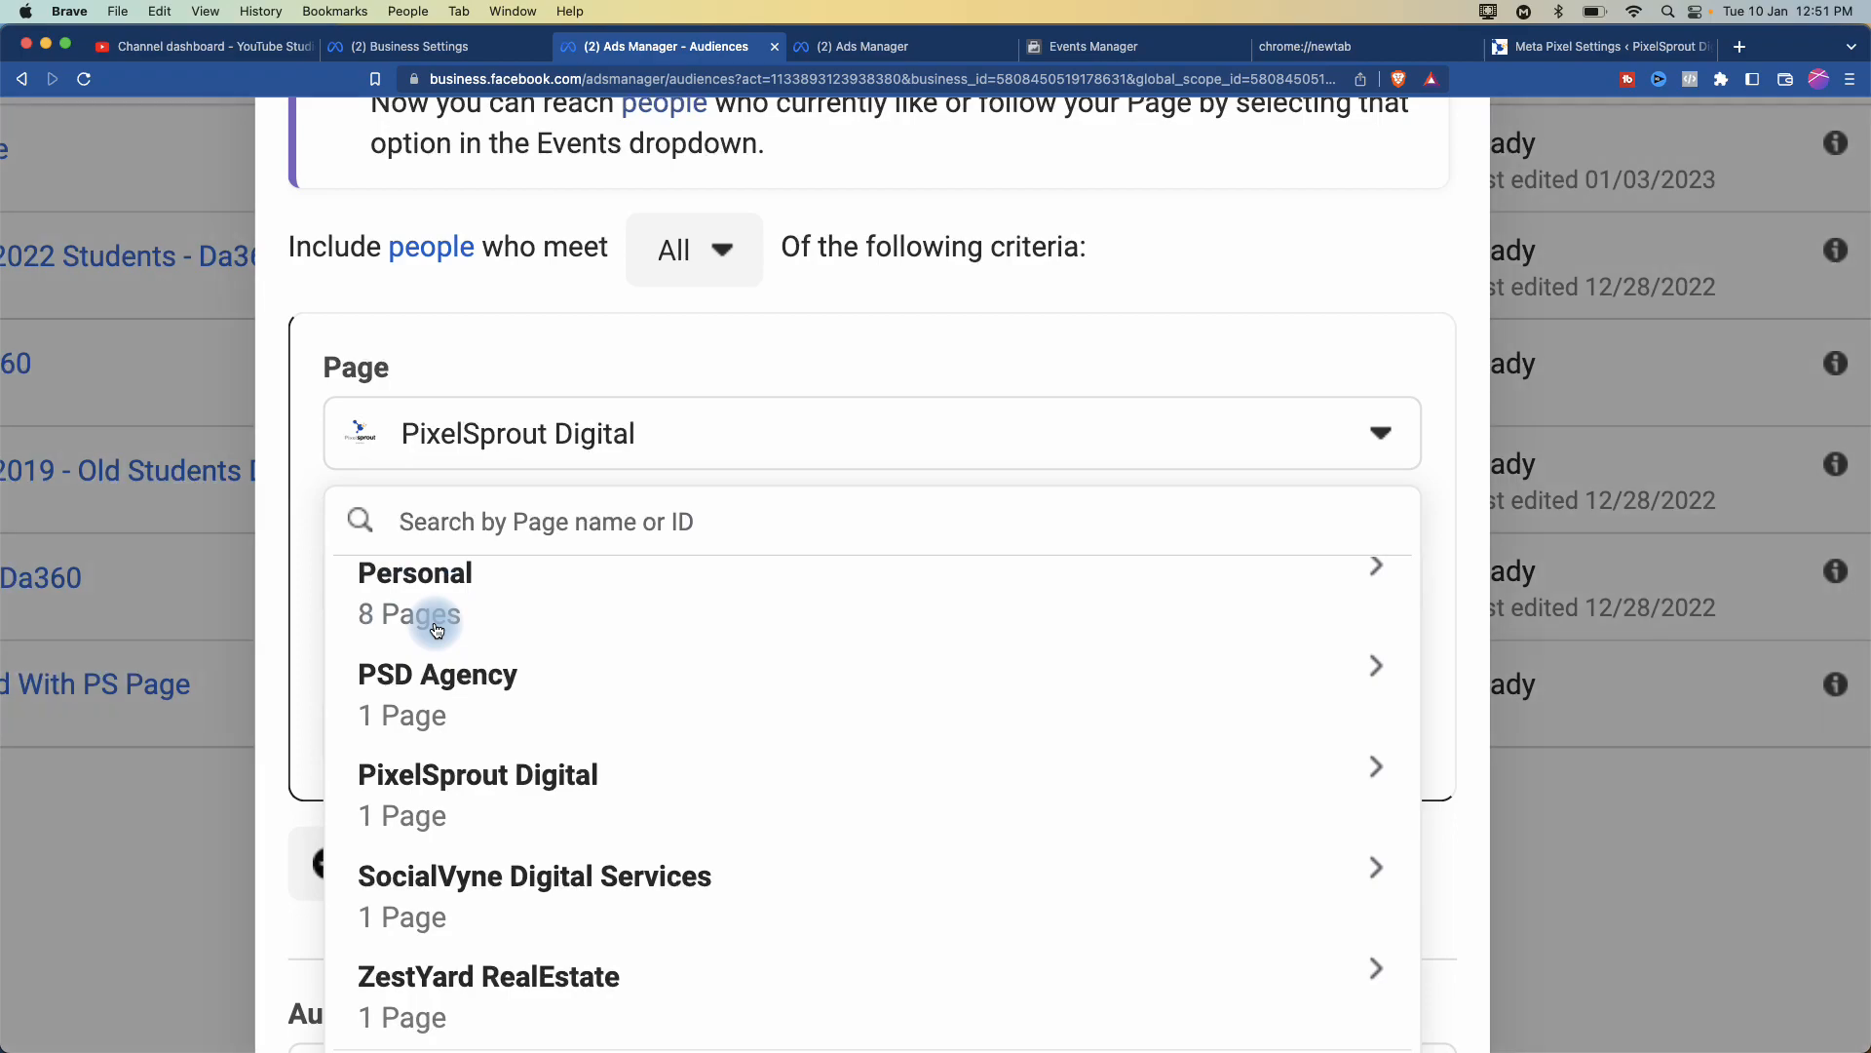
click(425, 811)
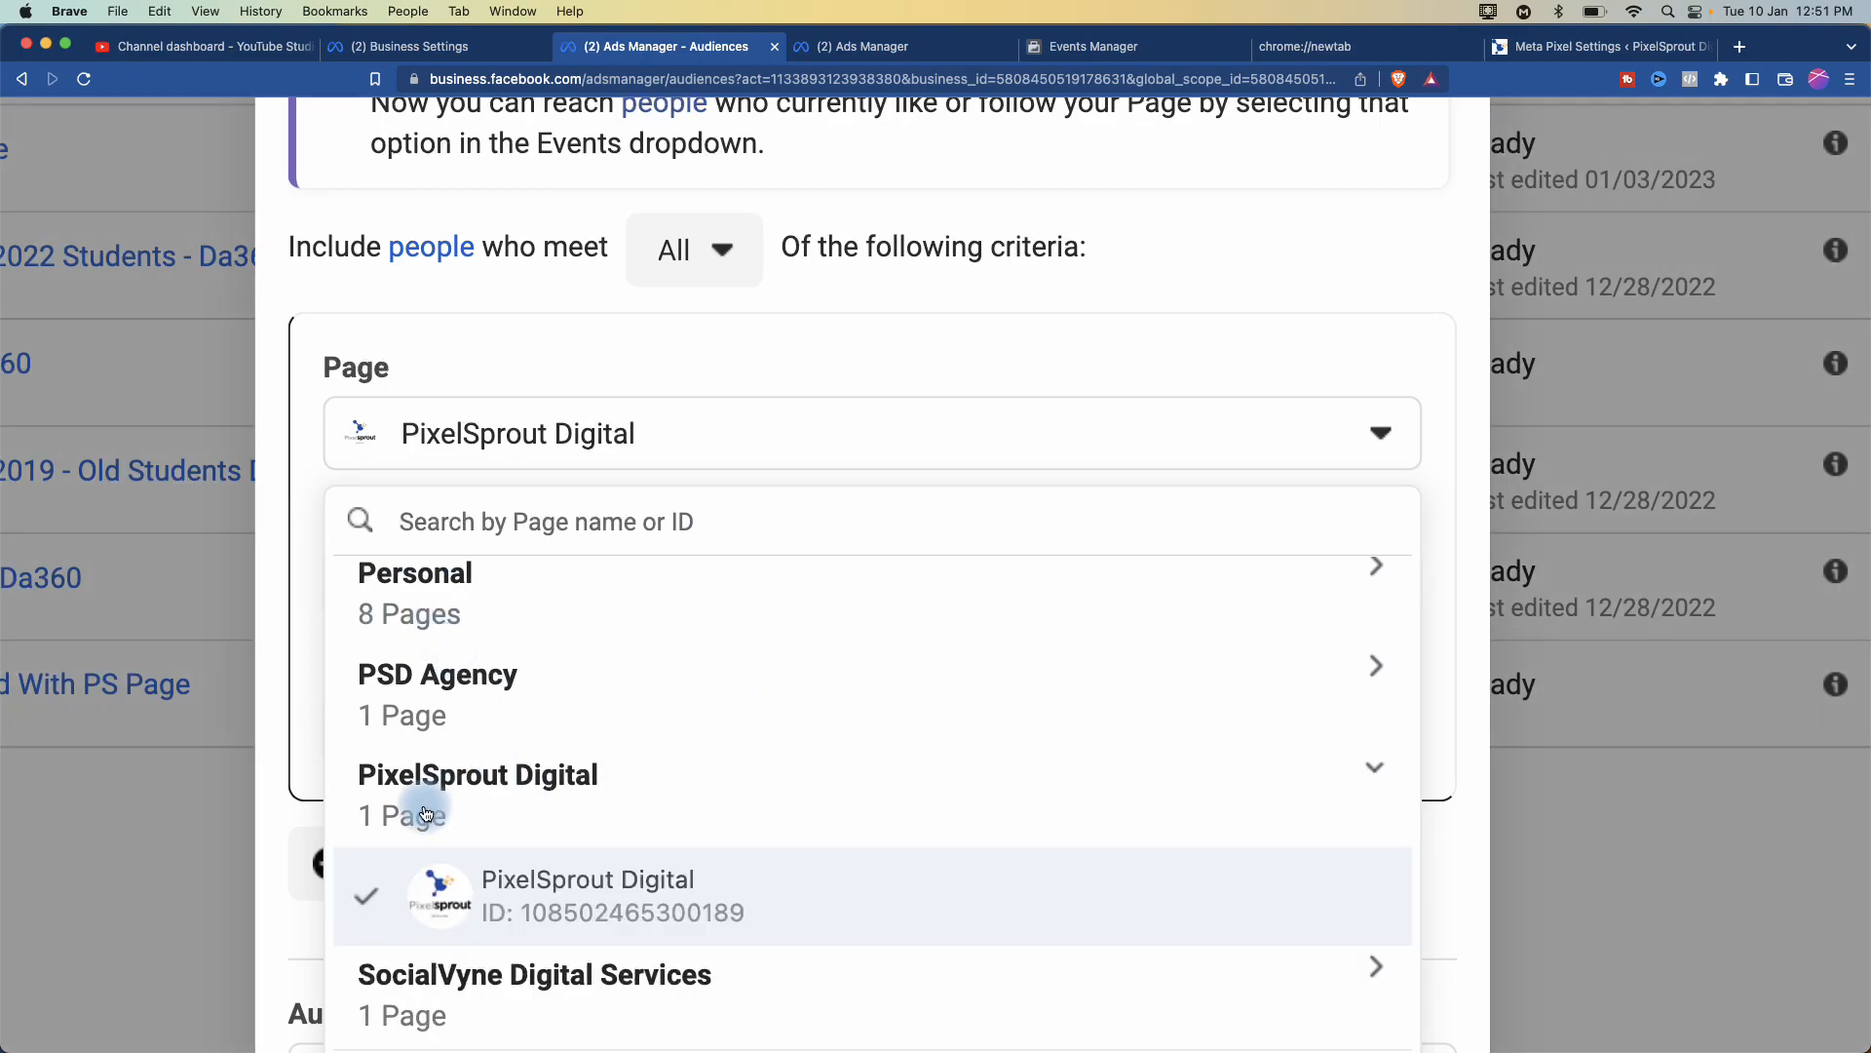
click(551, 875)
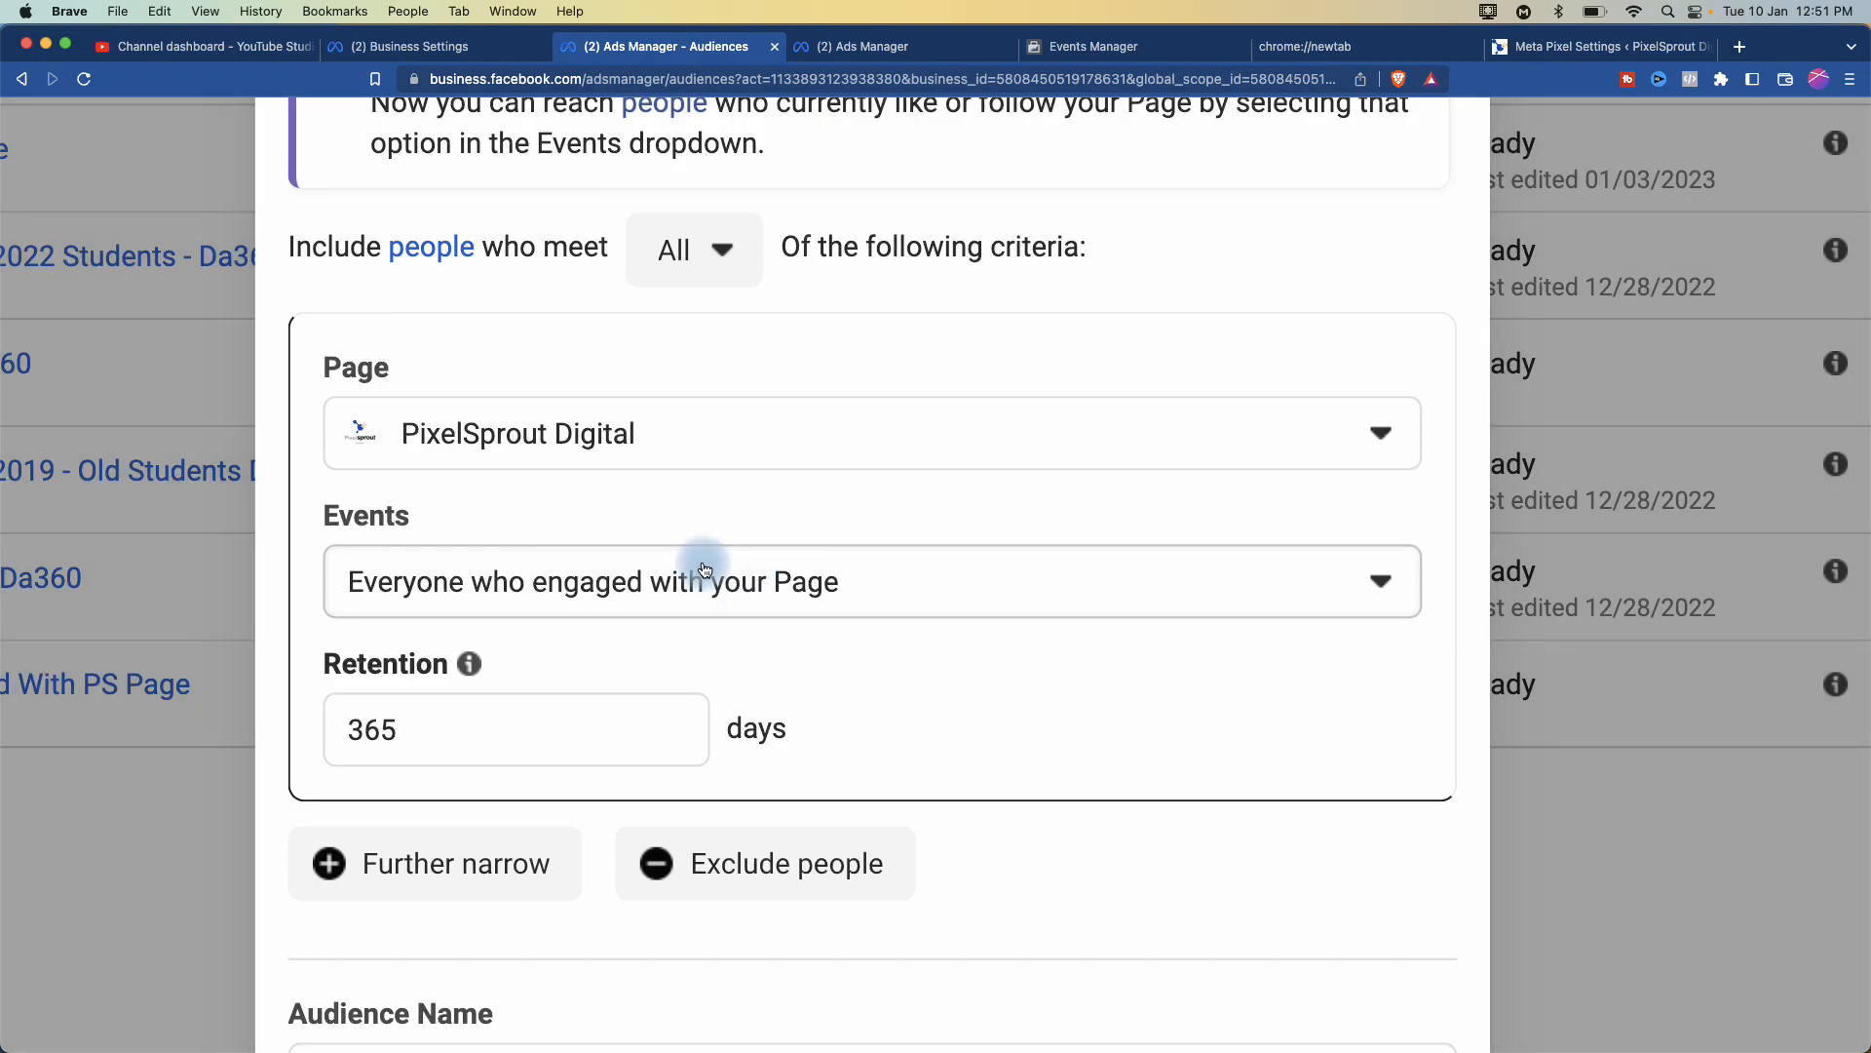
- Change the retention period from 365 to 7 days
double_click(382, 723)
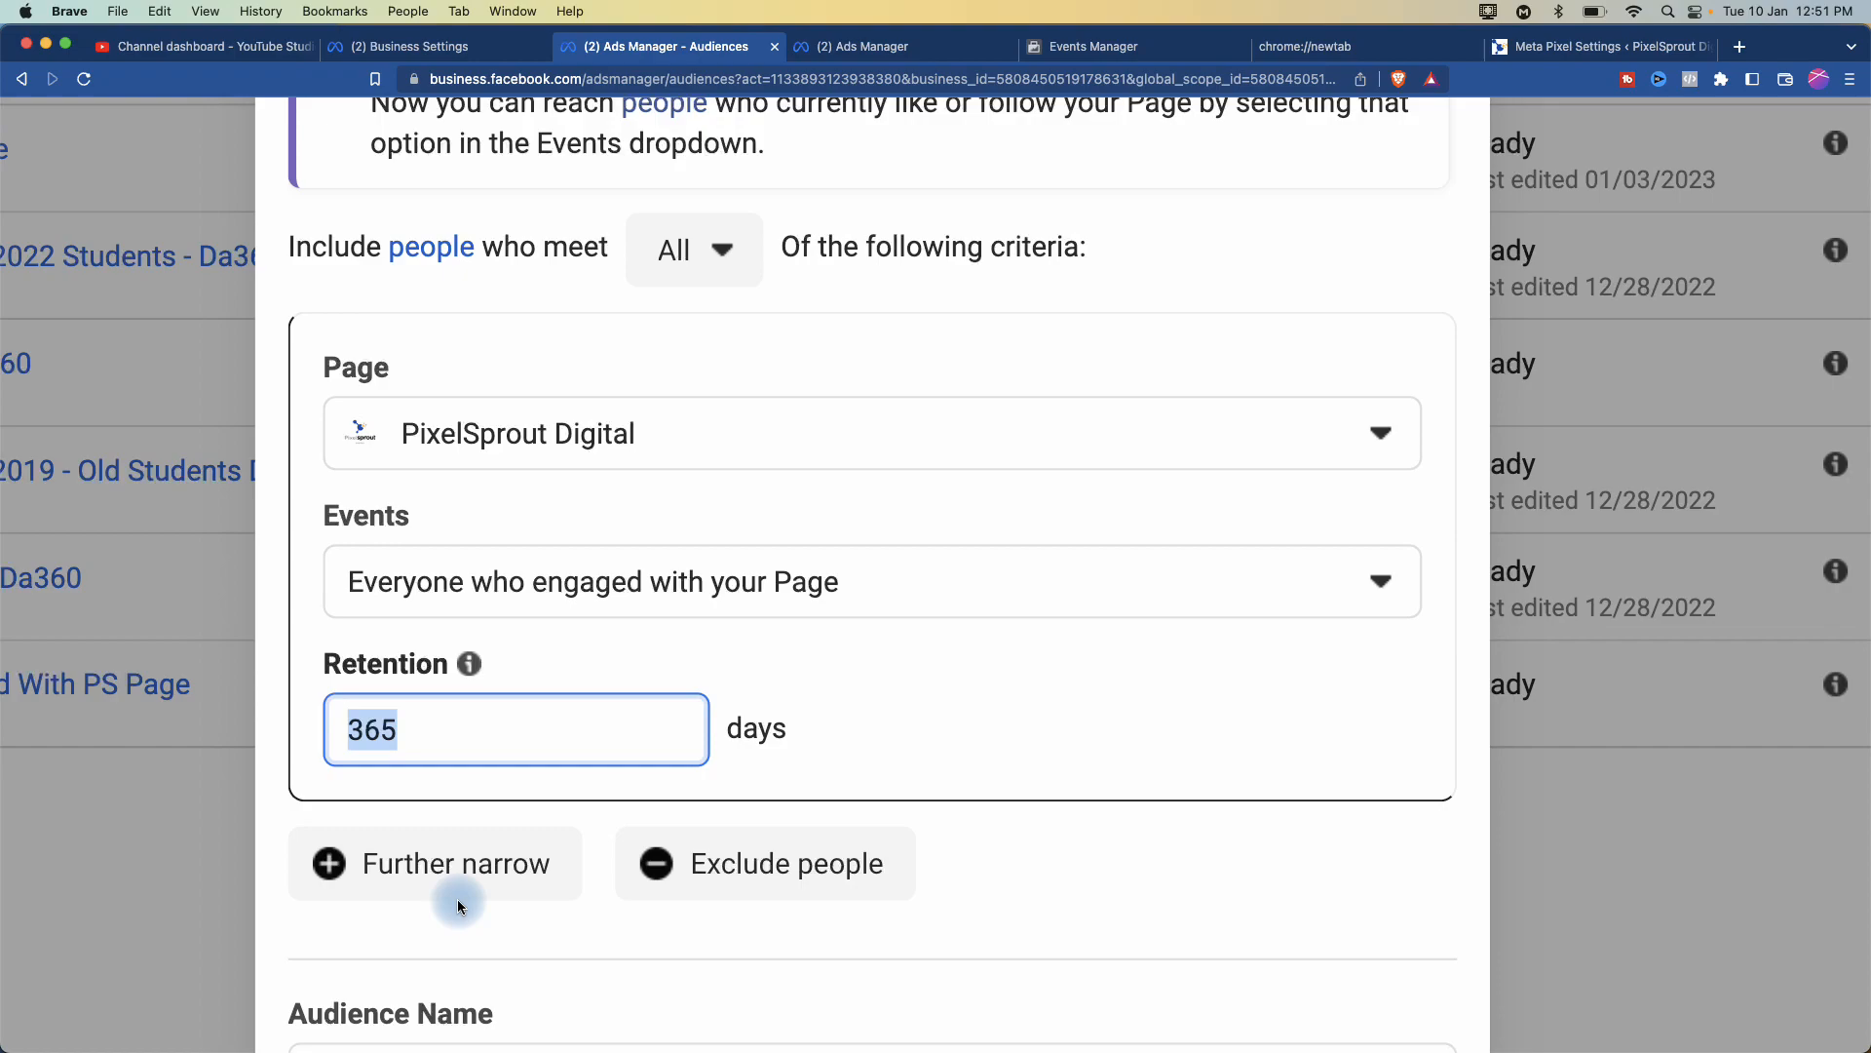
scroll(460, 907, down, 3)
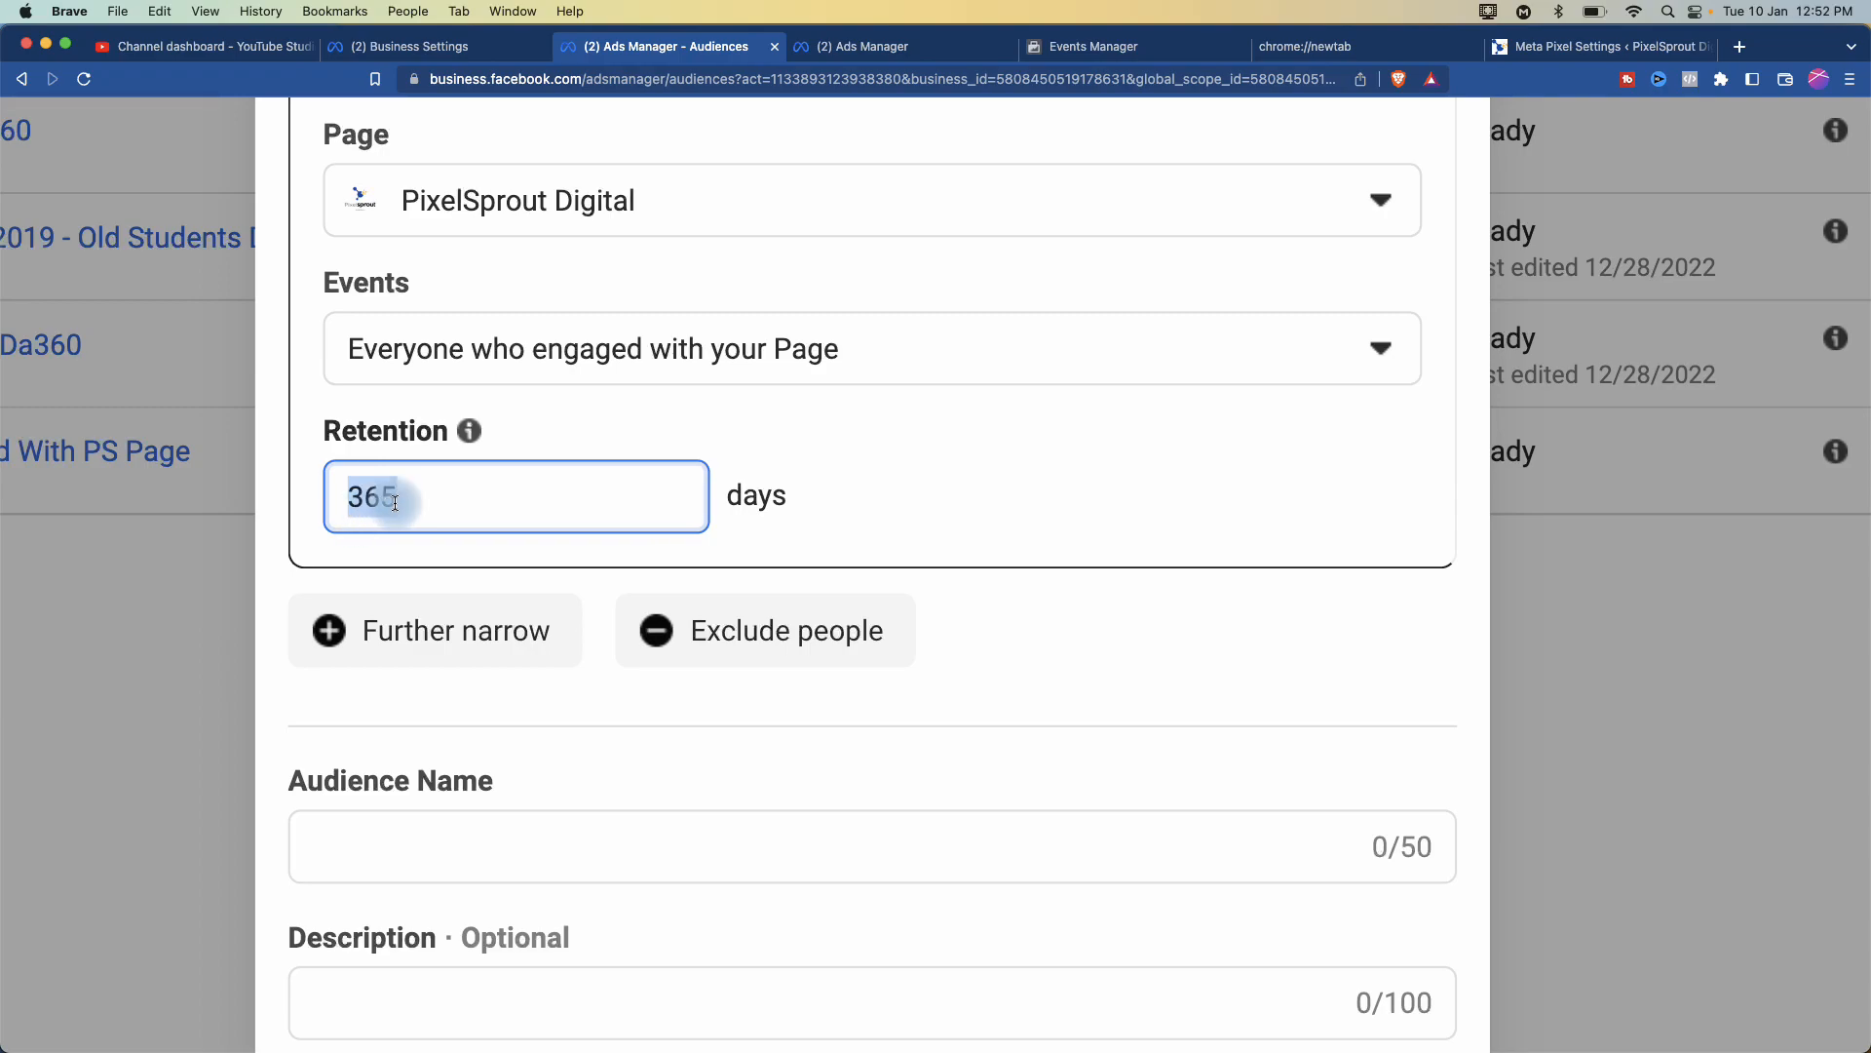
scroll(426, 656, down, 5)
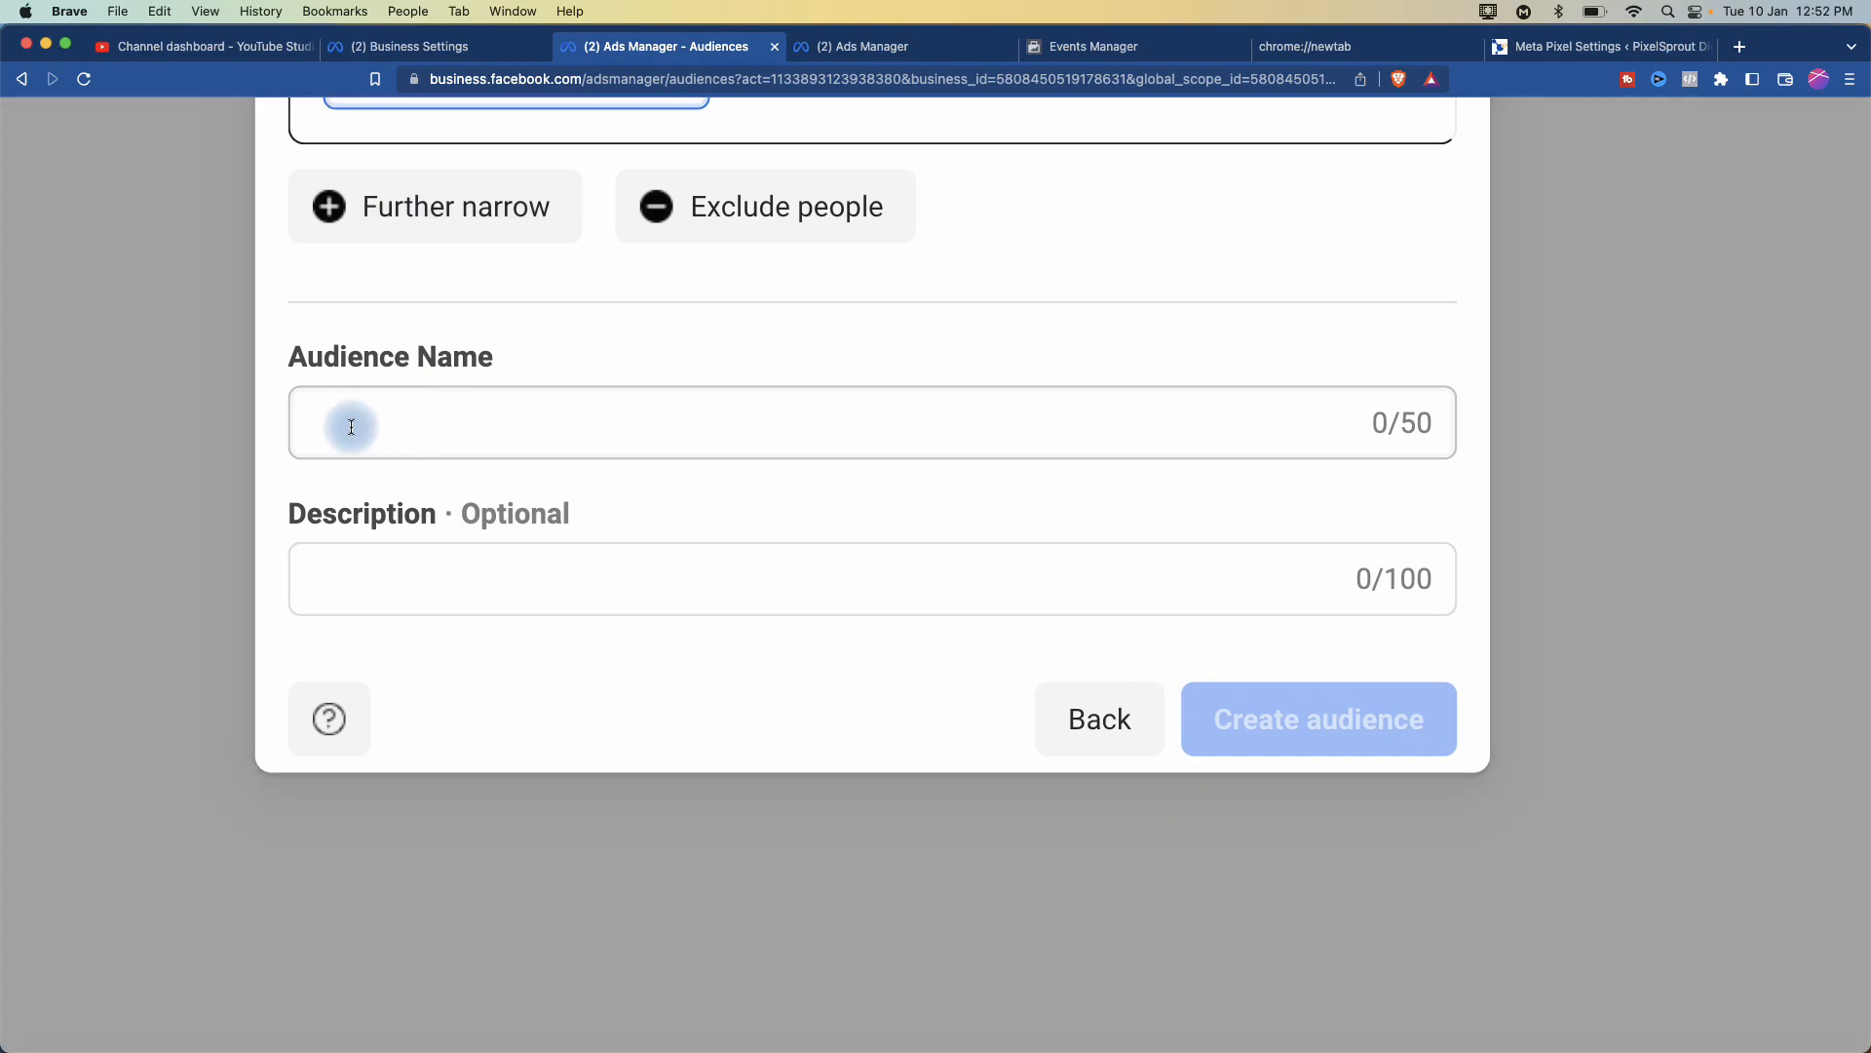
click(352, 426)
scroll(349, 425, up, 5)
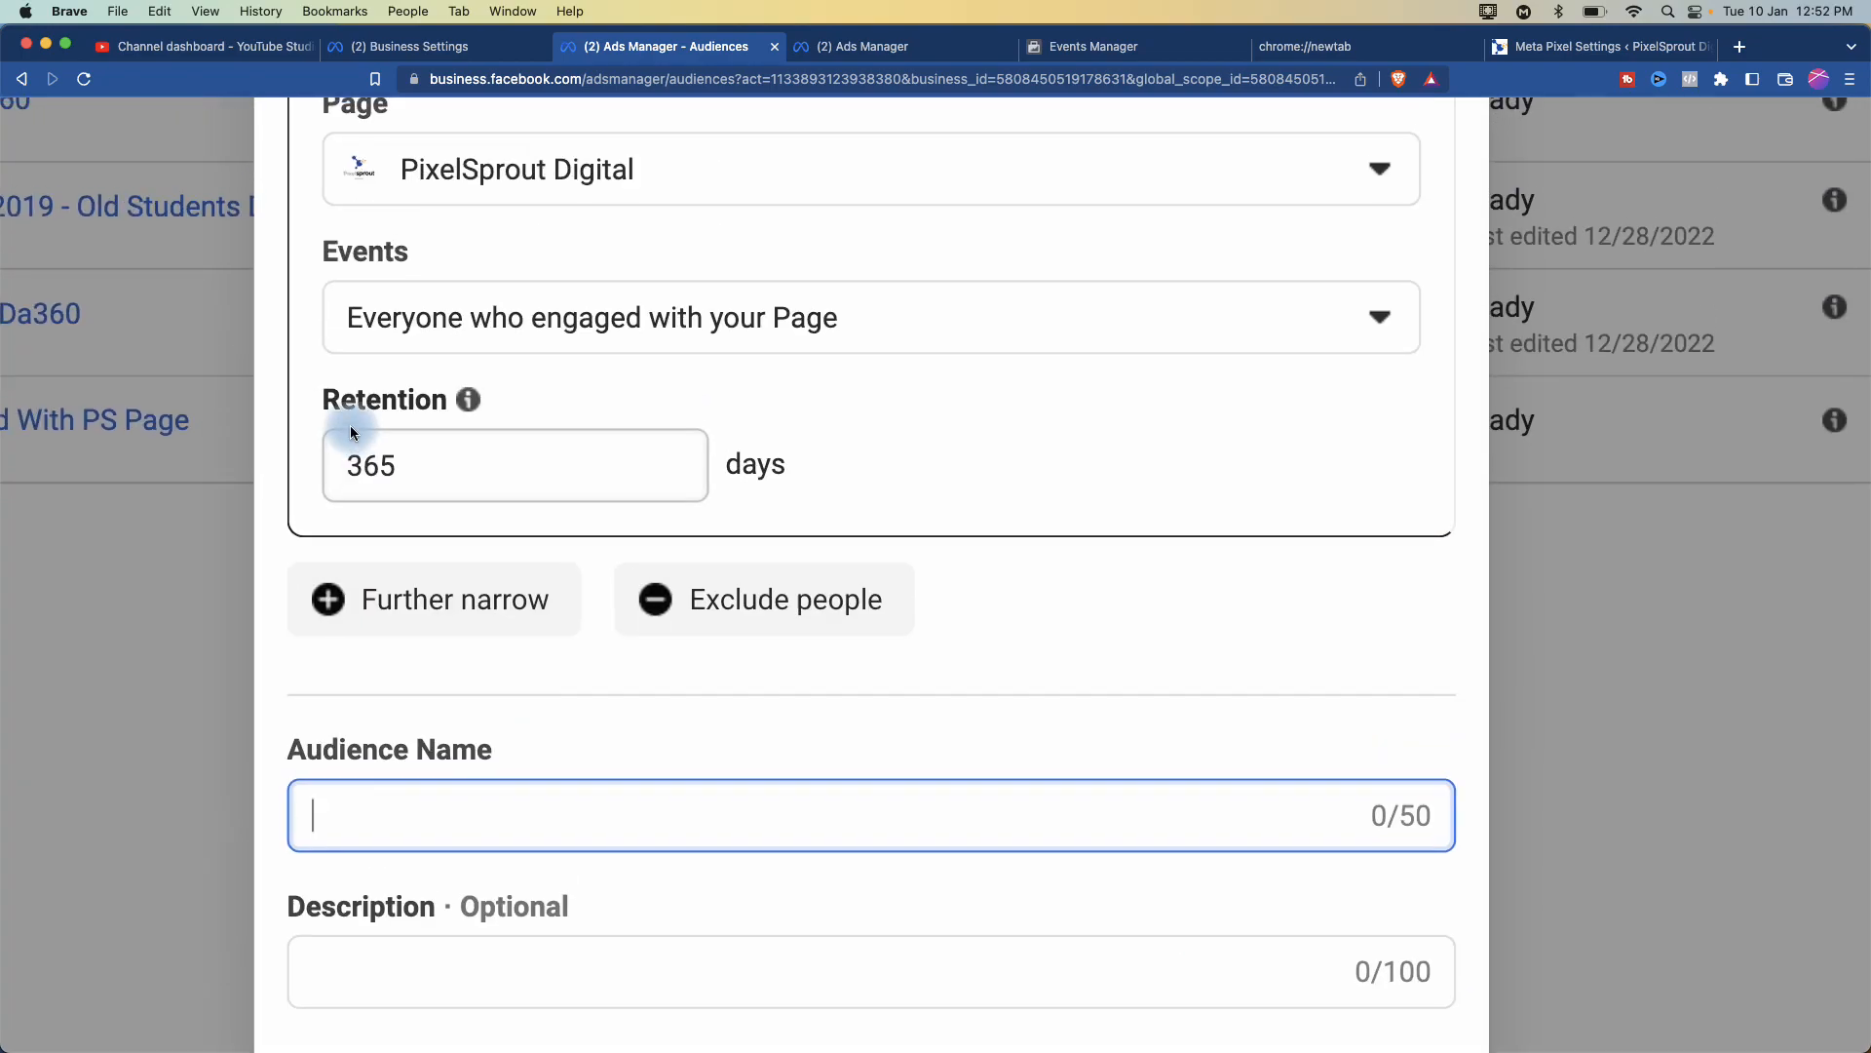
drag(398, 523, 304, 501)
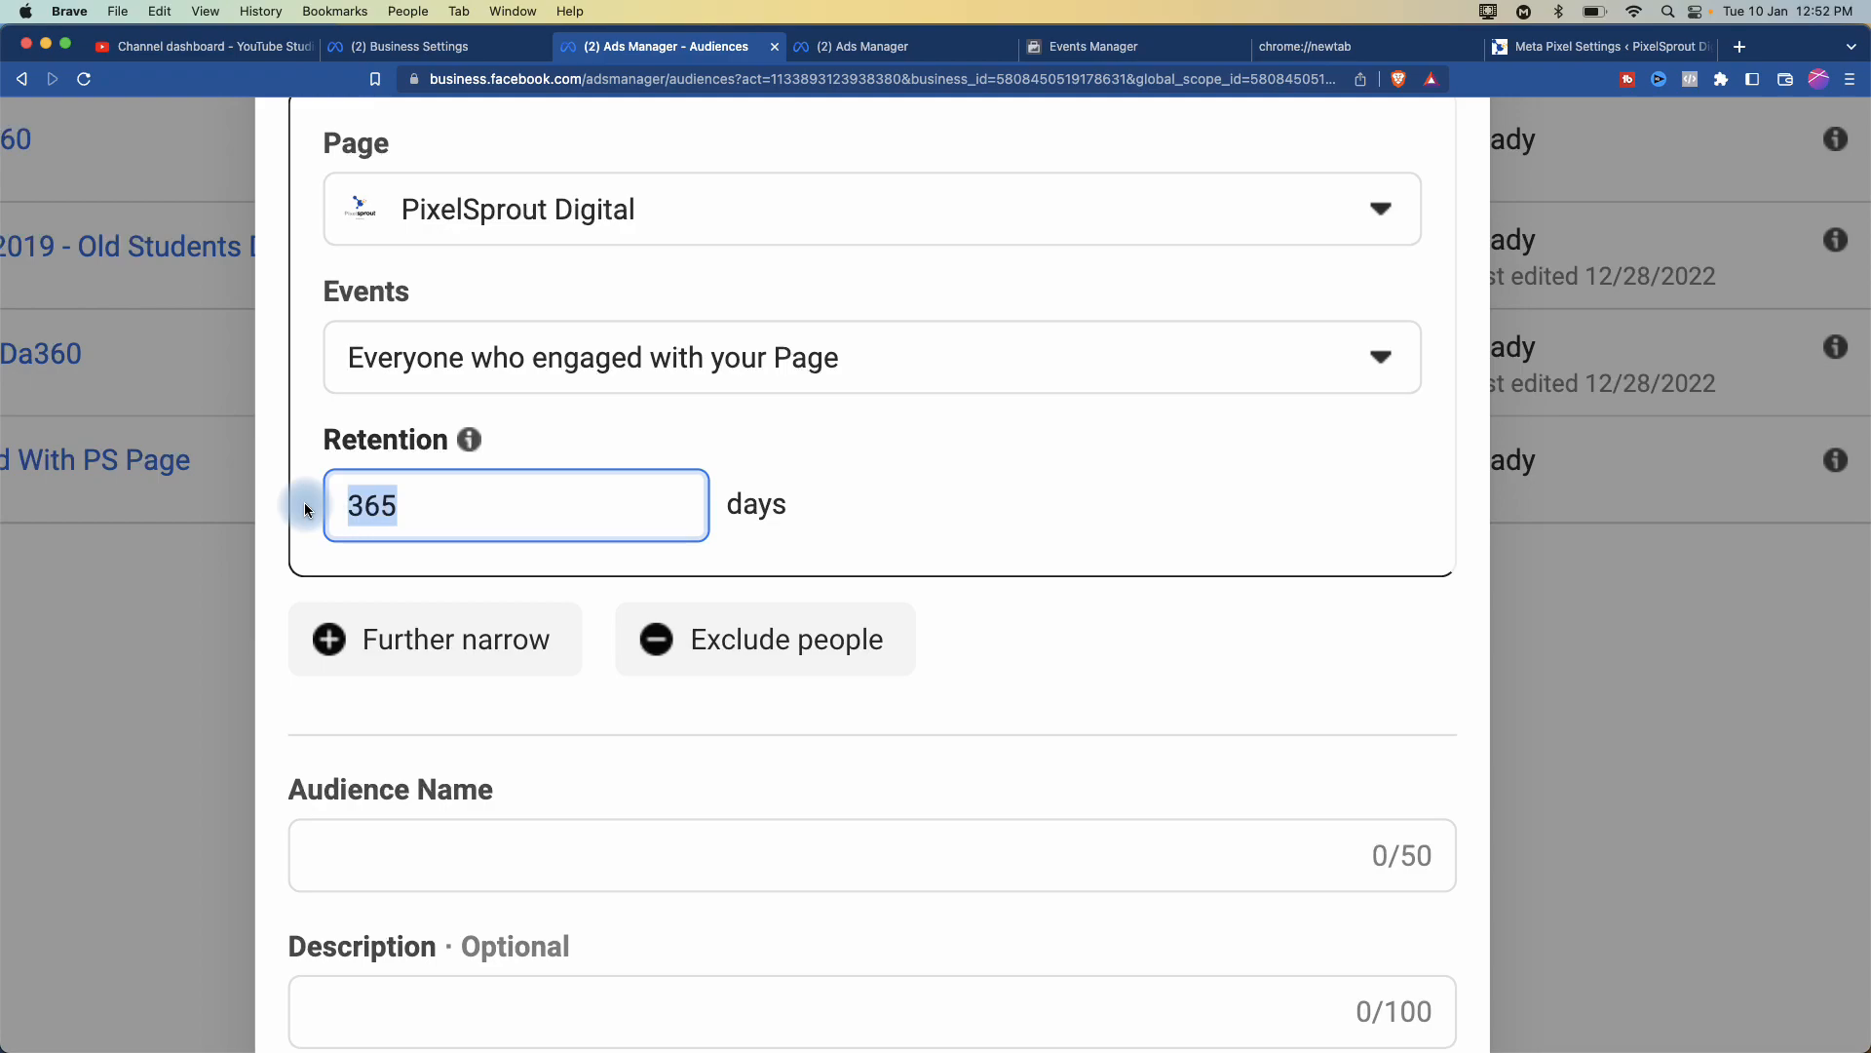
key(BackSpace)
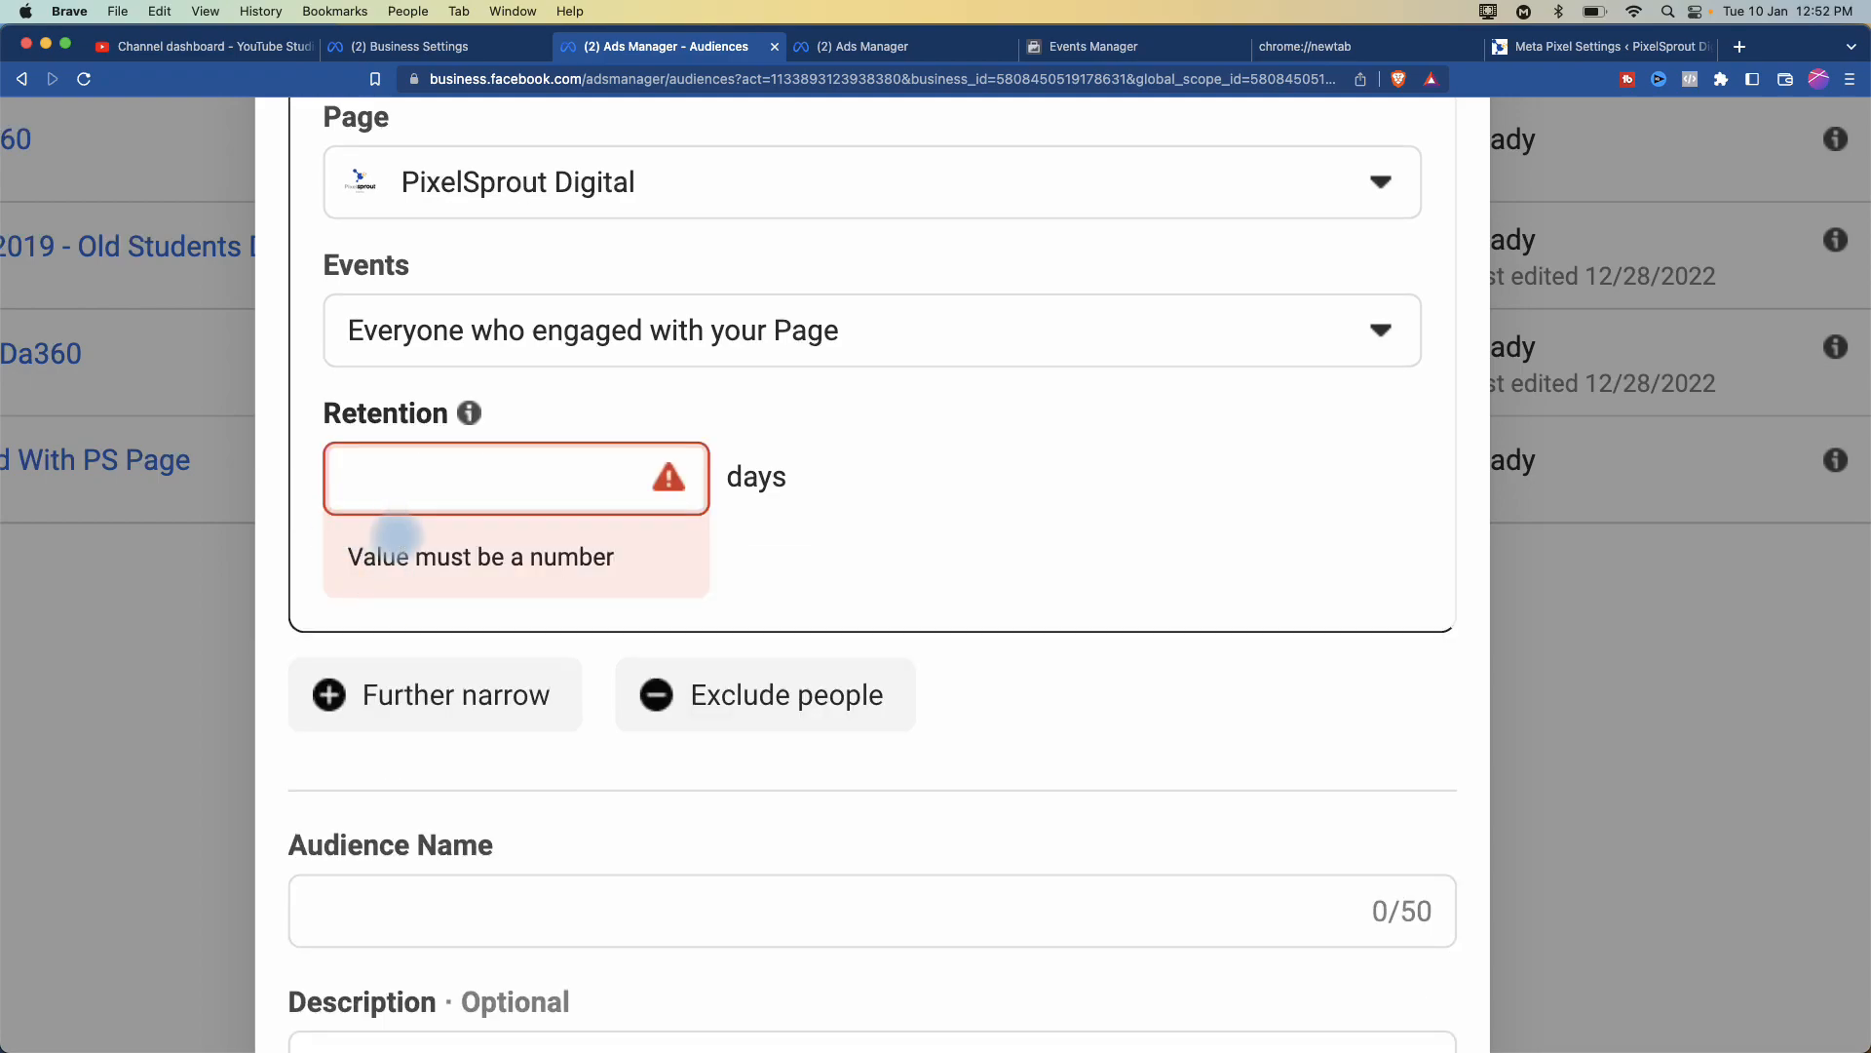
text(7)
- Name the audience '7 Days - Engaged With My Page', fixing typos along the way
click(344, 855)
text(7 Dasy)
key(BackSpace)
key(BackSpace)
text(ys)
scroll(747, 785, up, 2)
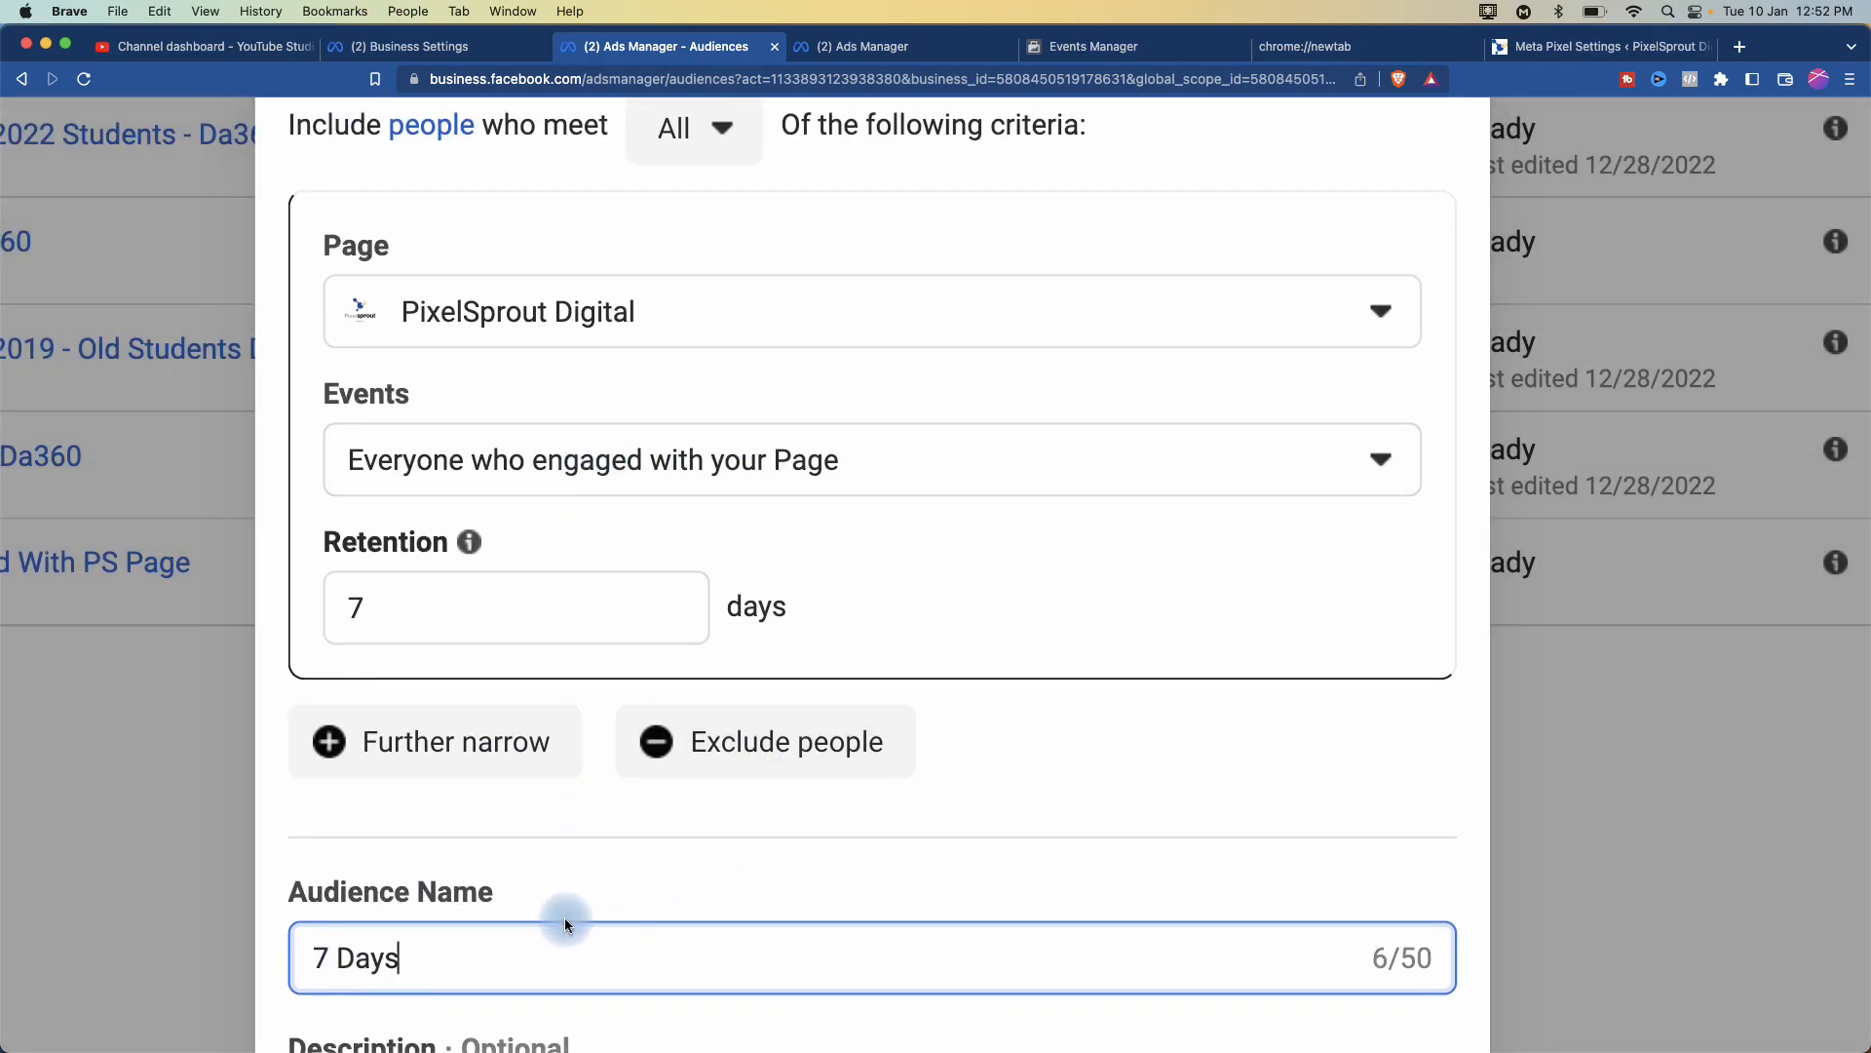
text(- Engaged With M)
key(BackSpace)
text(My )
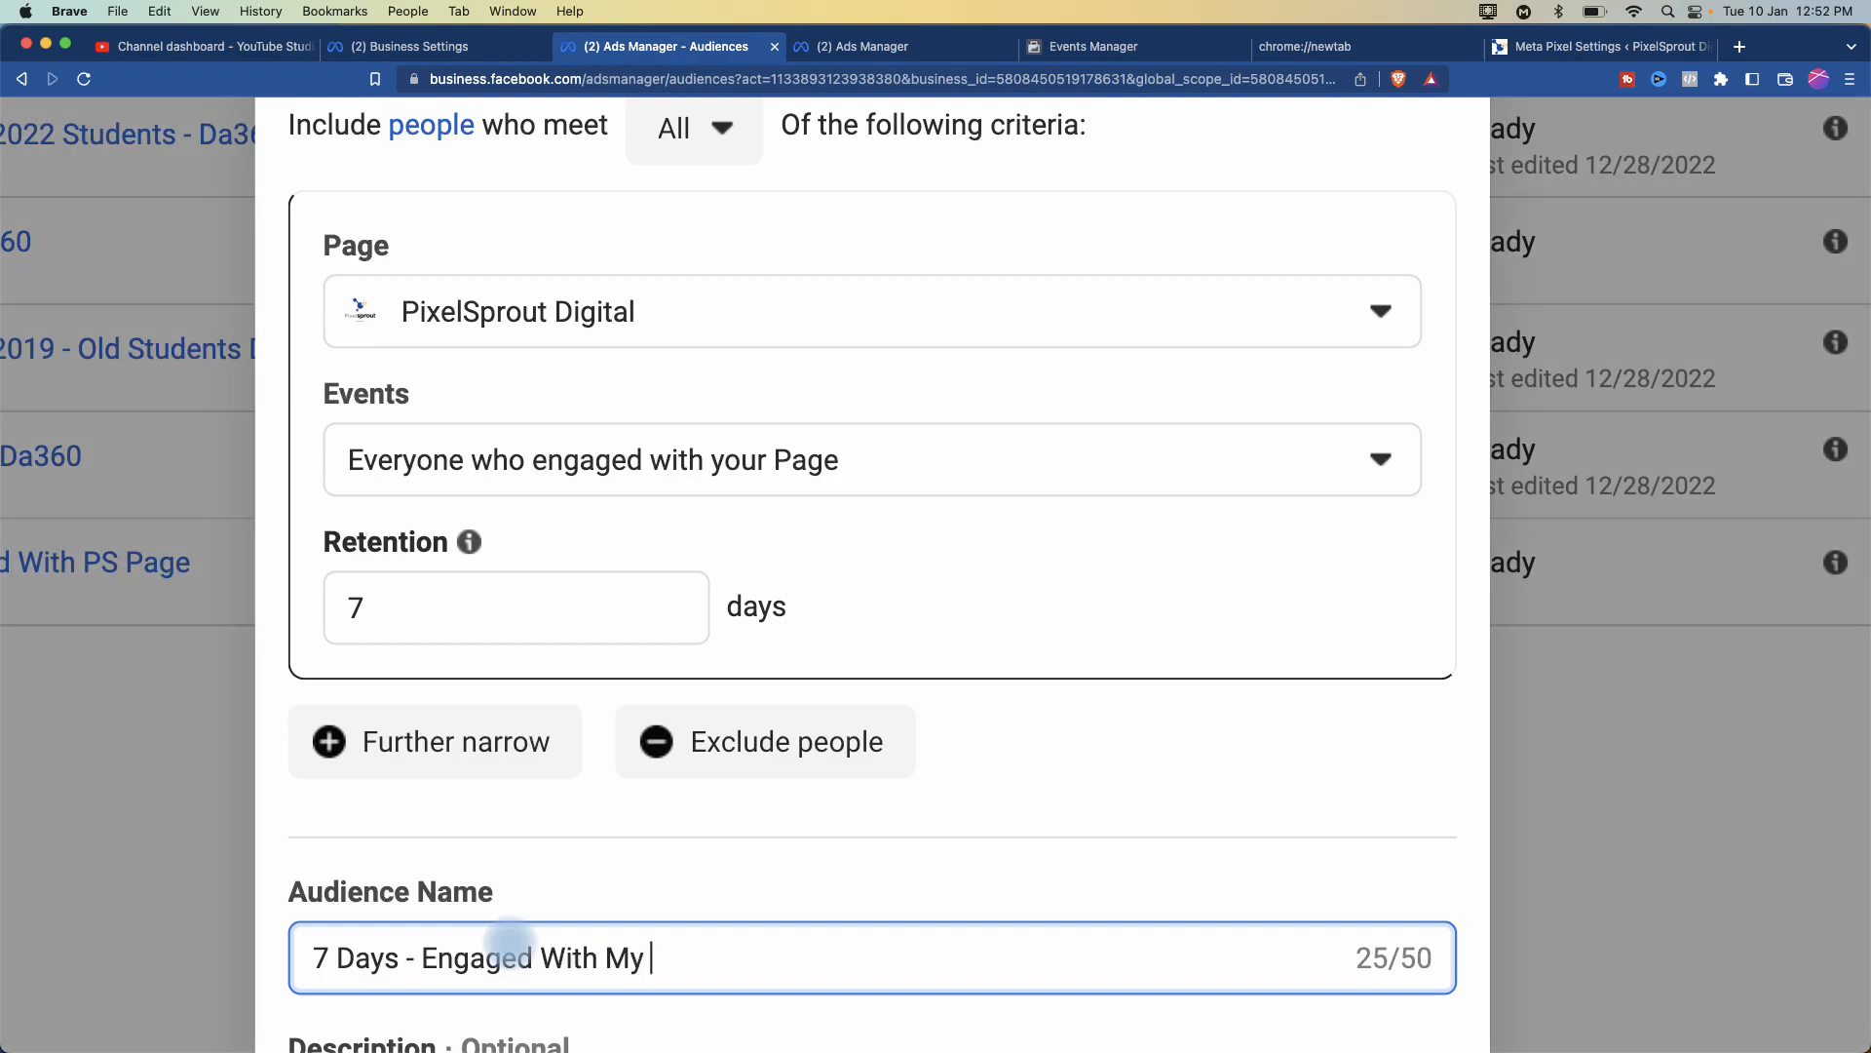
text(Page)
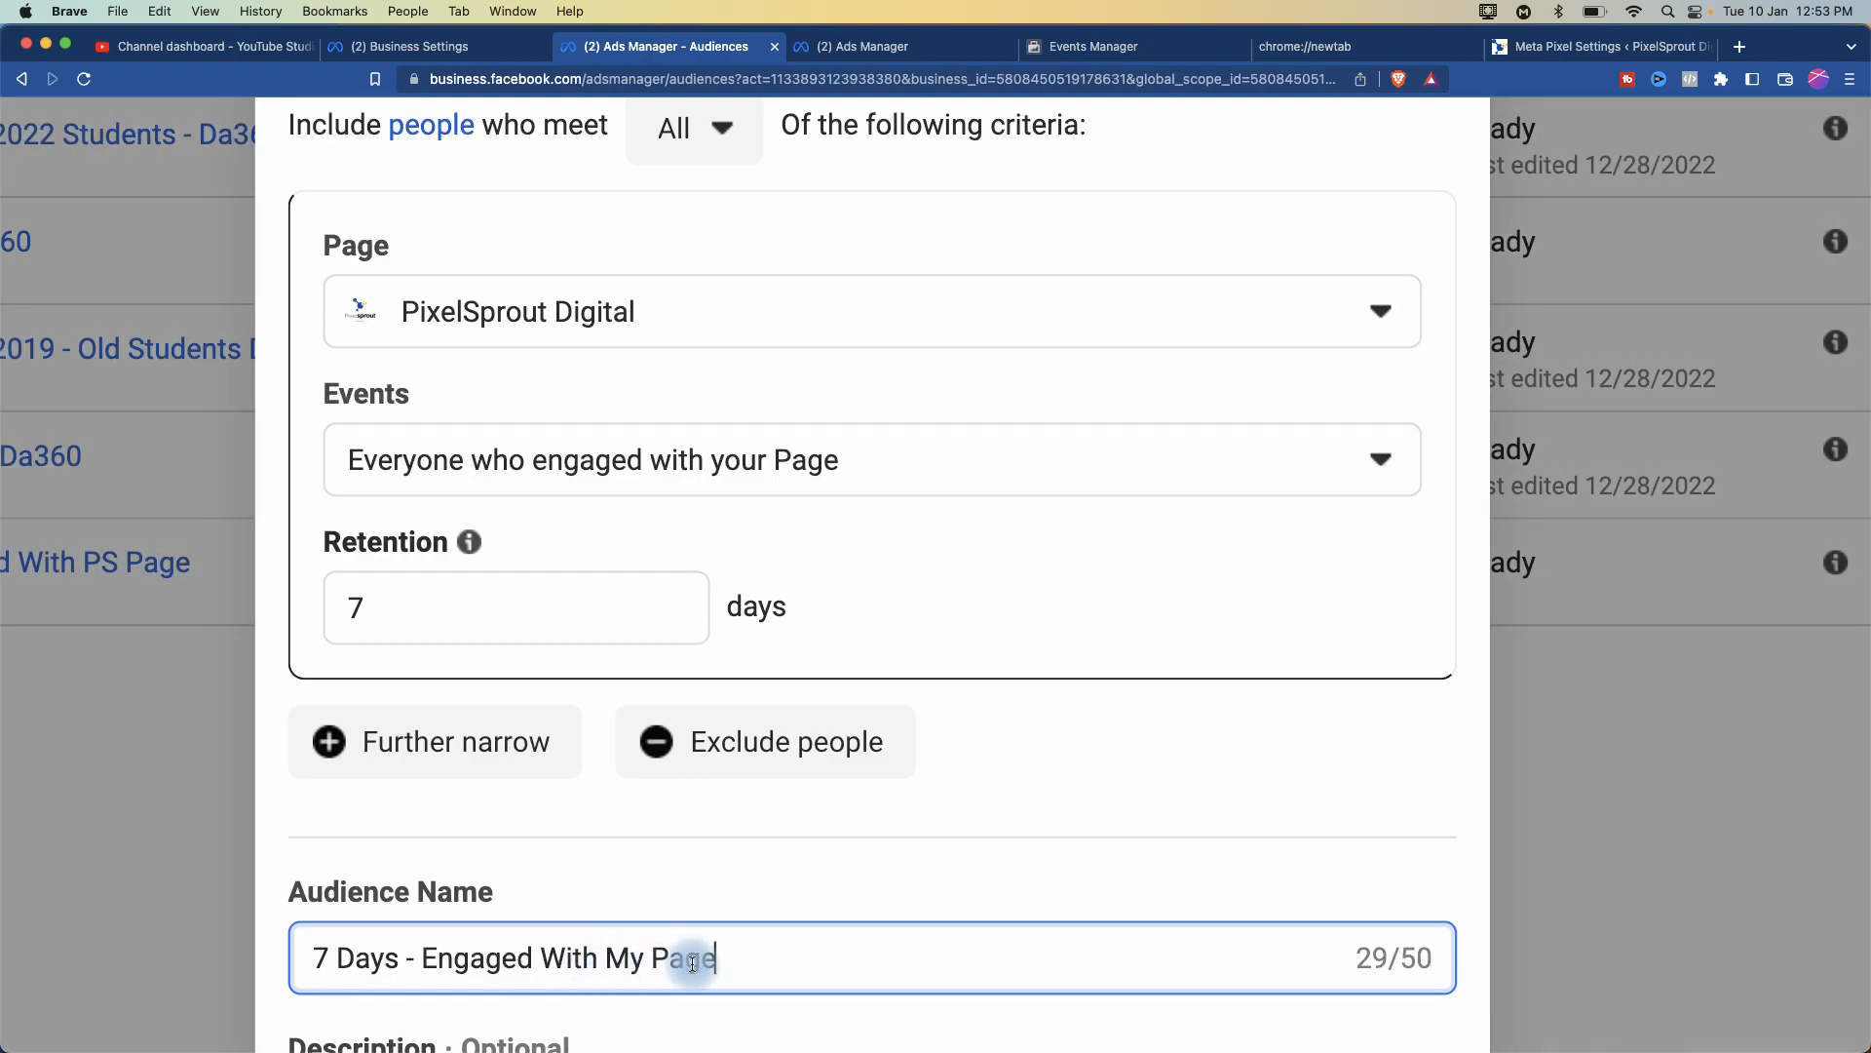
- Select the full audience name and create the 7-day audience
drag(740, 959, 304, 953)
key(cmd+c)
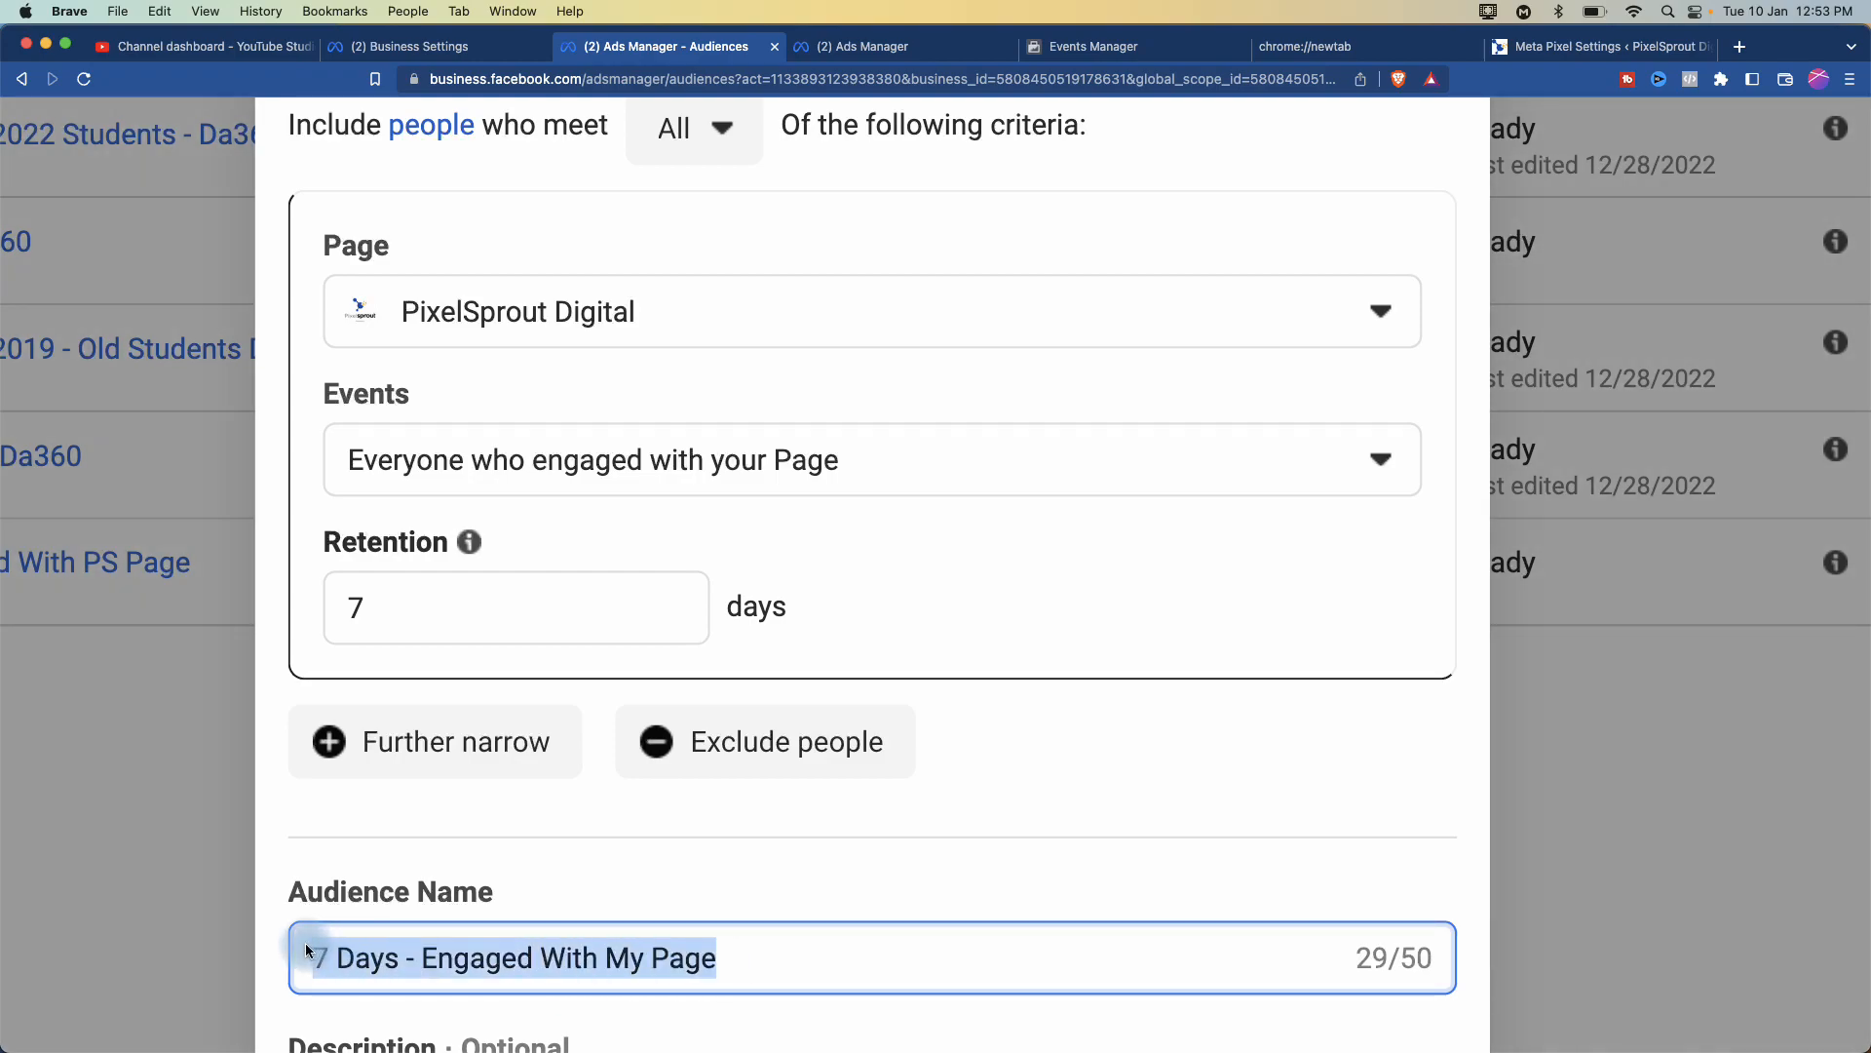
scroll(950, 856, down, 5)
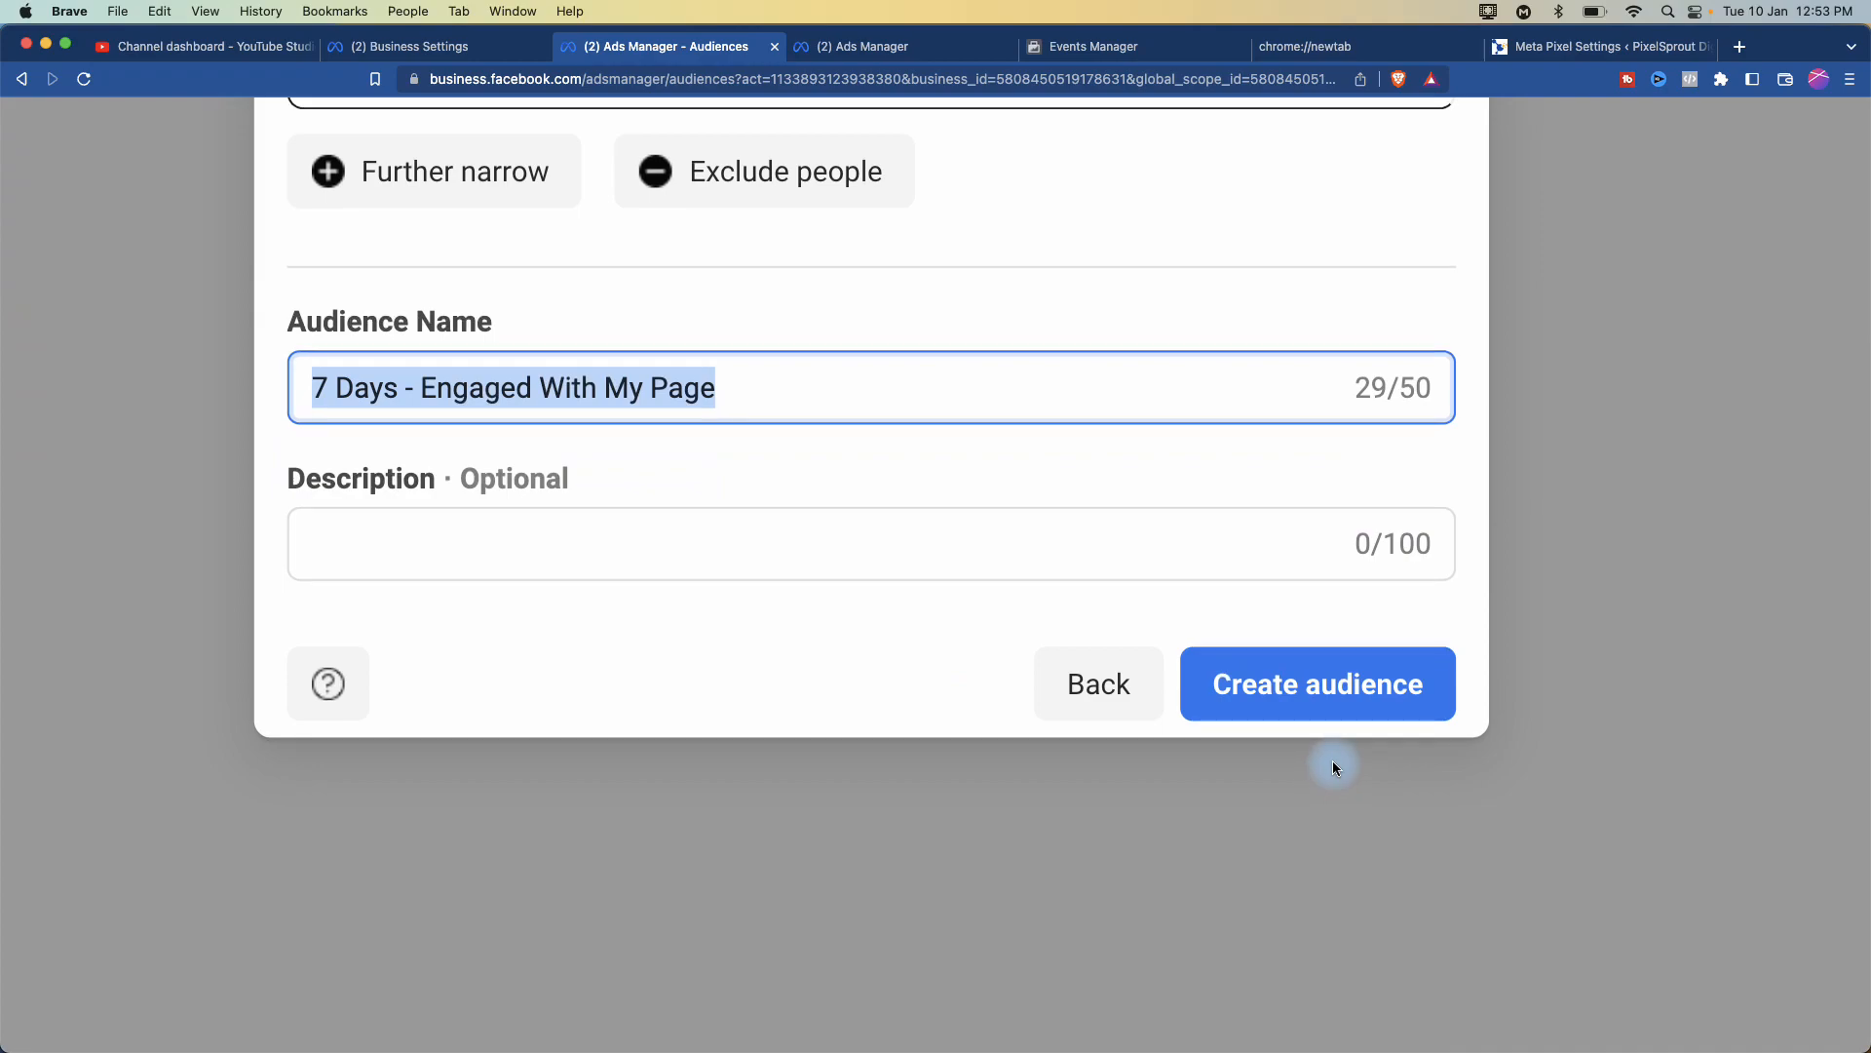
scroll(1265, 735, up, 3)
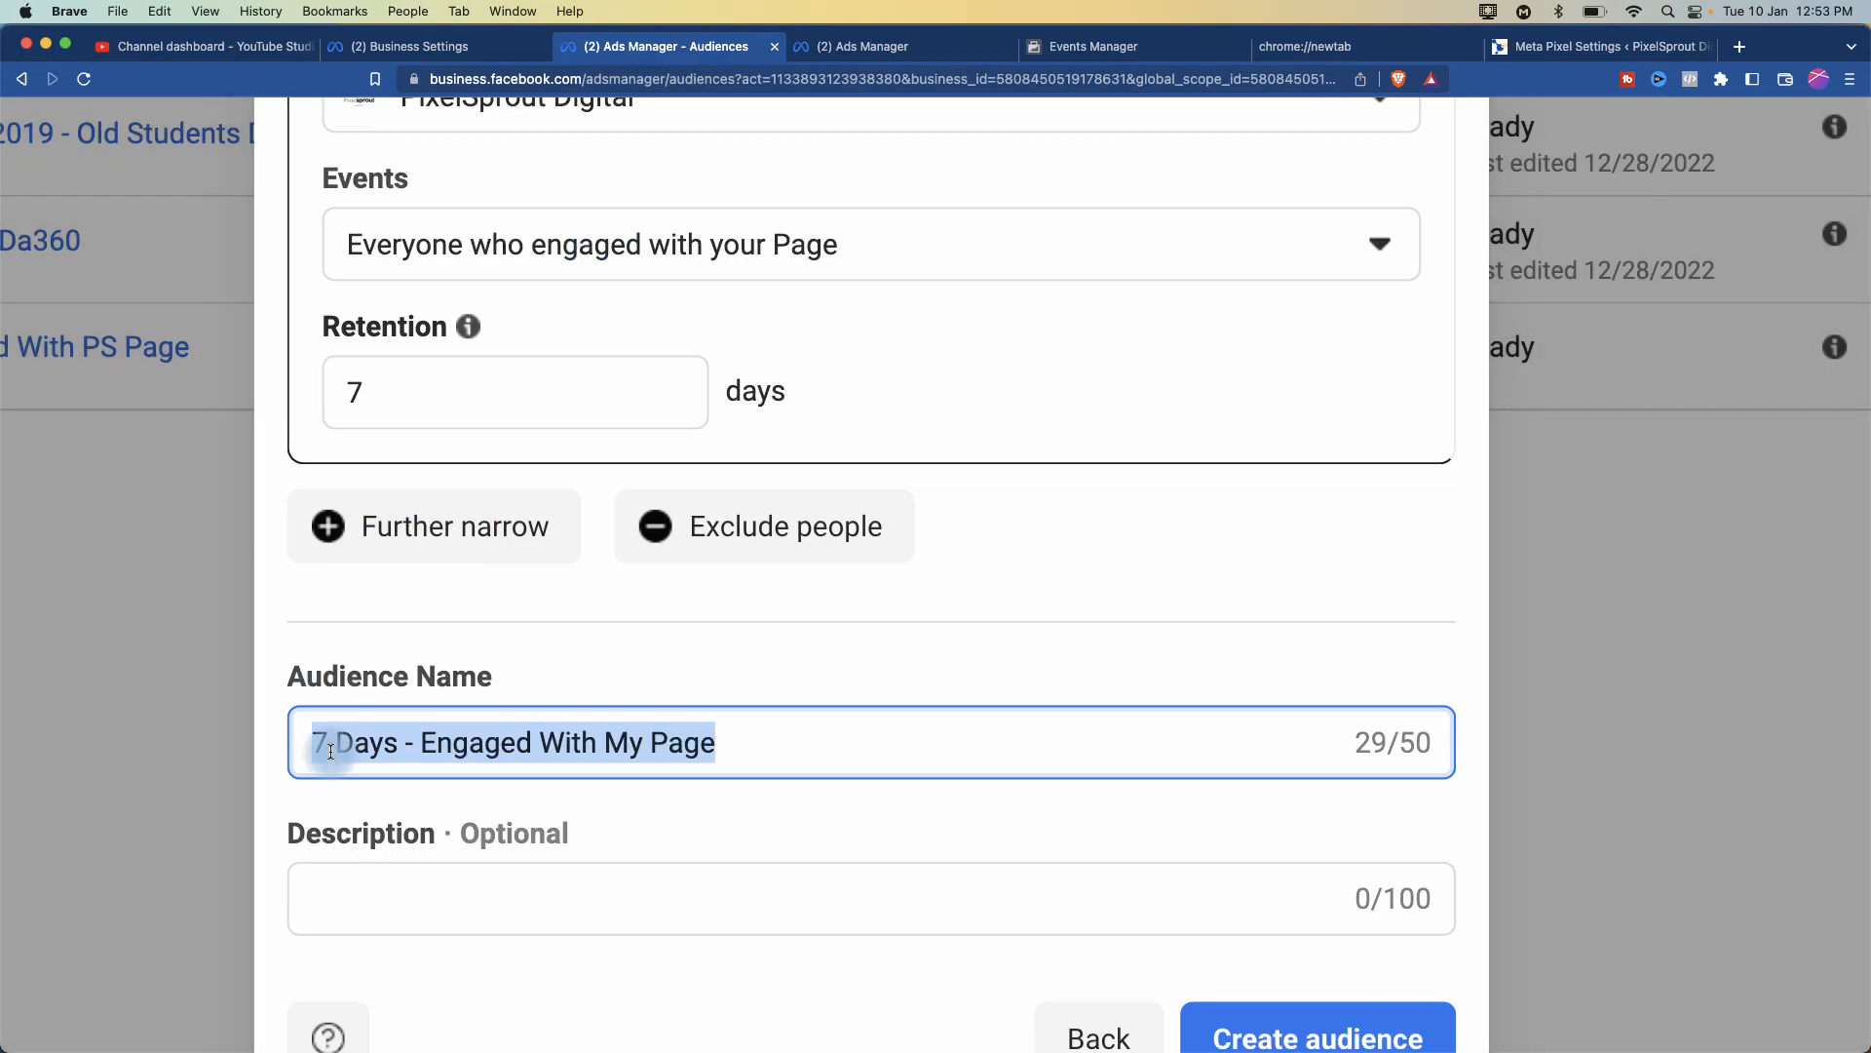
scroll(342, 748, down, 2)
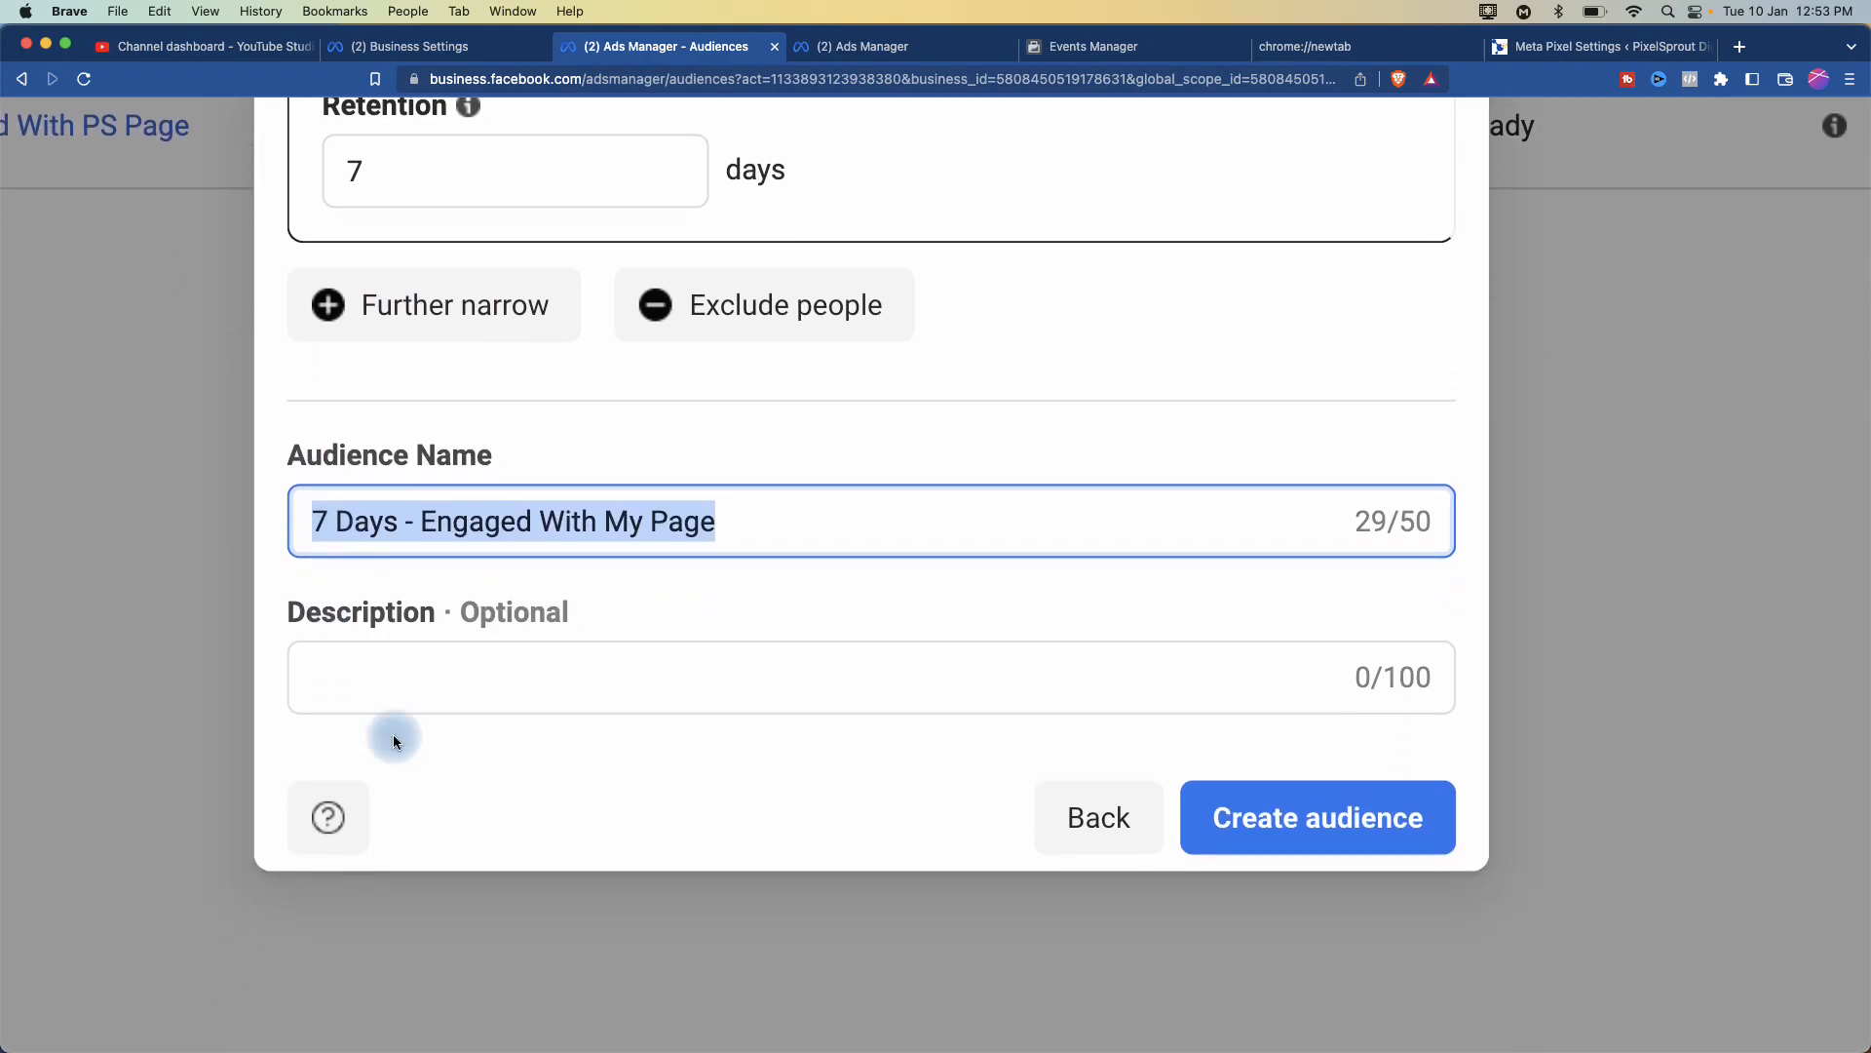
click(1331, 829)
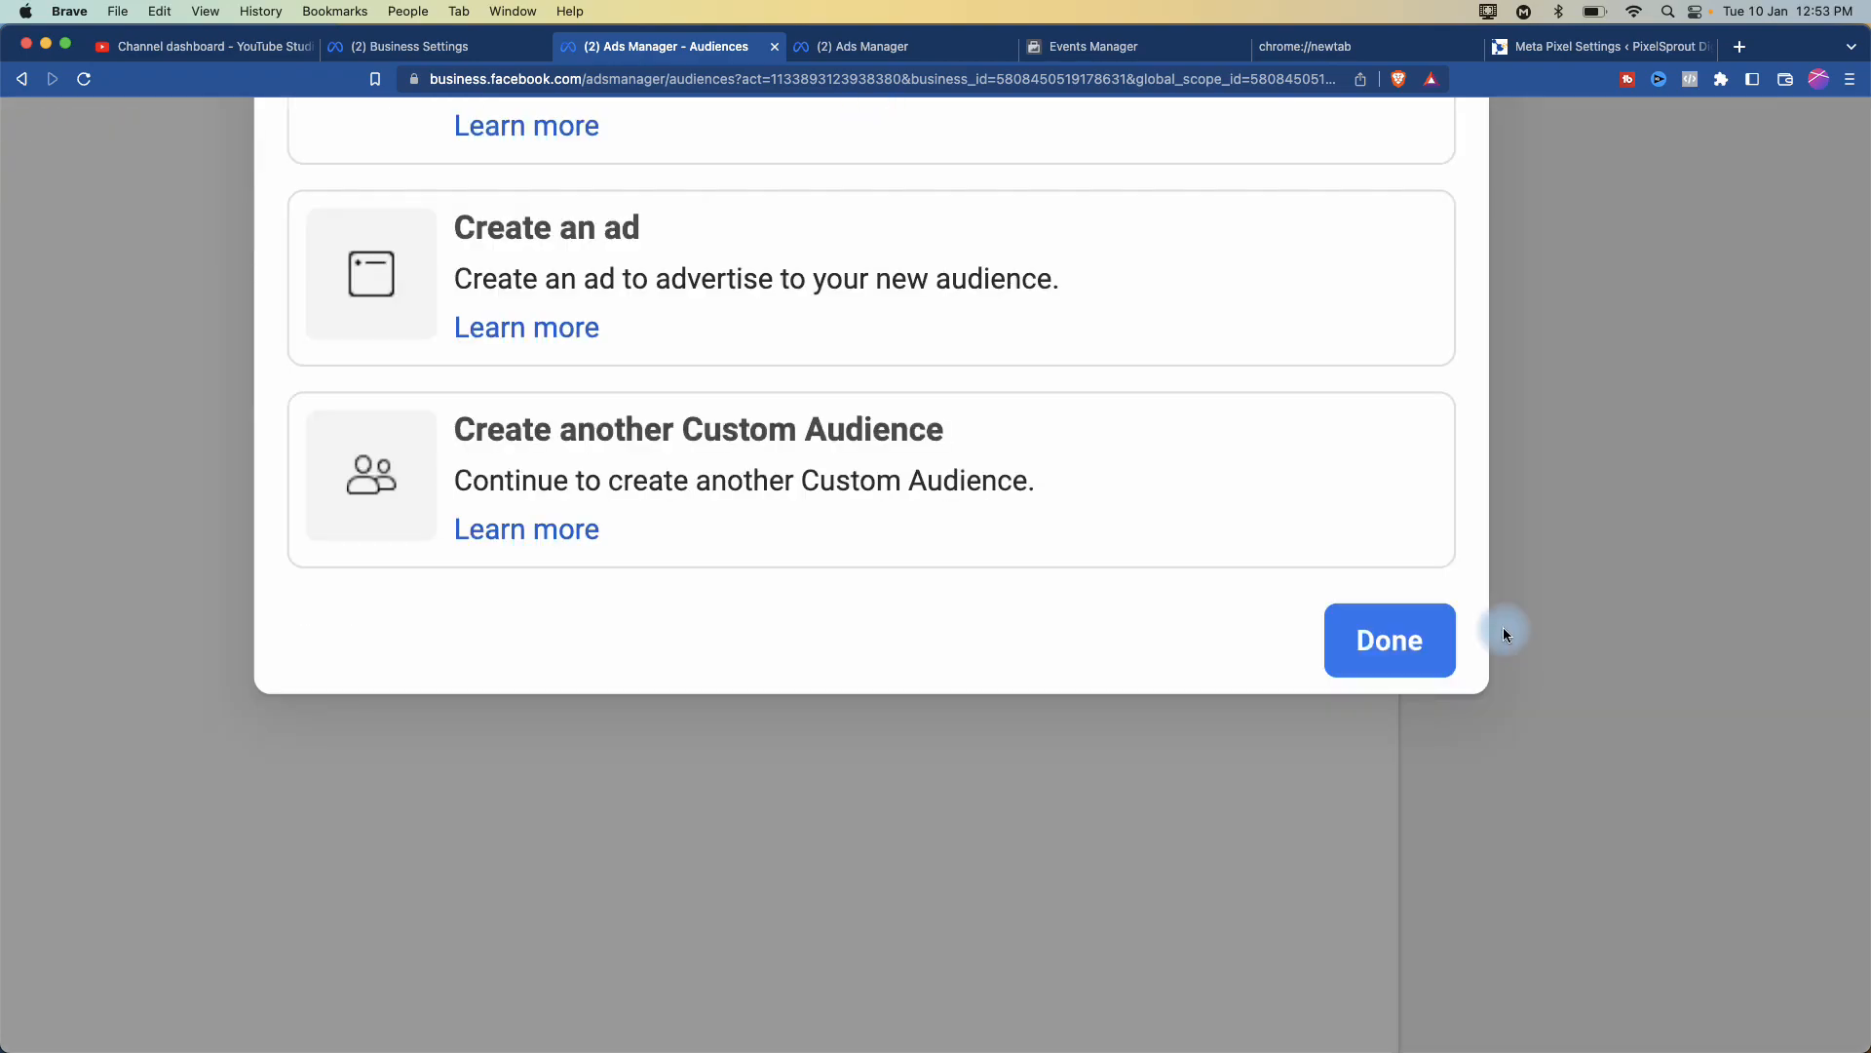
- Dismiss the creation confirmation and summary panel, then open the Create Audience menu
scroll(1577, 393, up, 5)
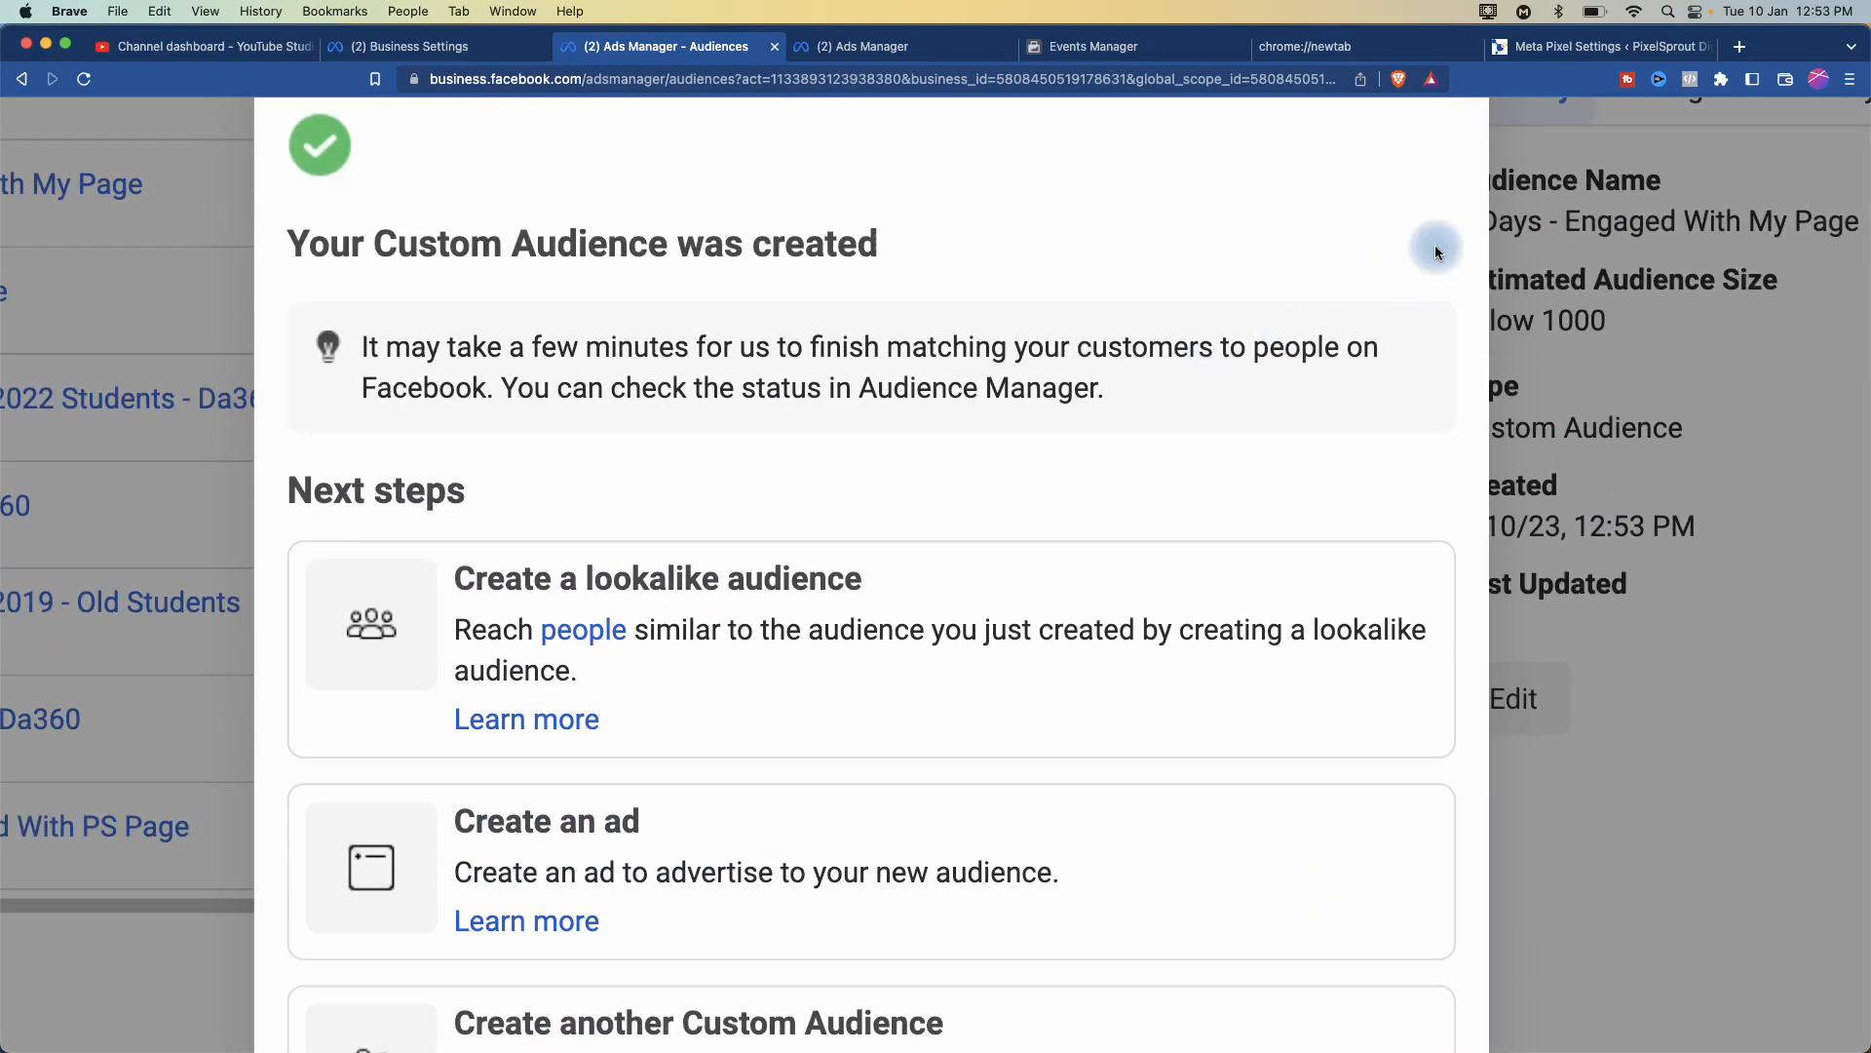
scroll(1286, 317, down, 6)
scroll(1287, 317, up, 4)
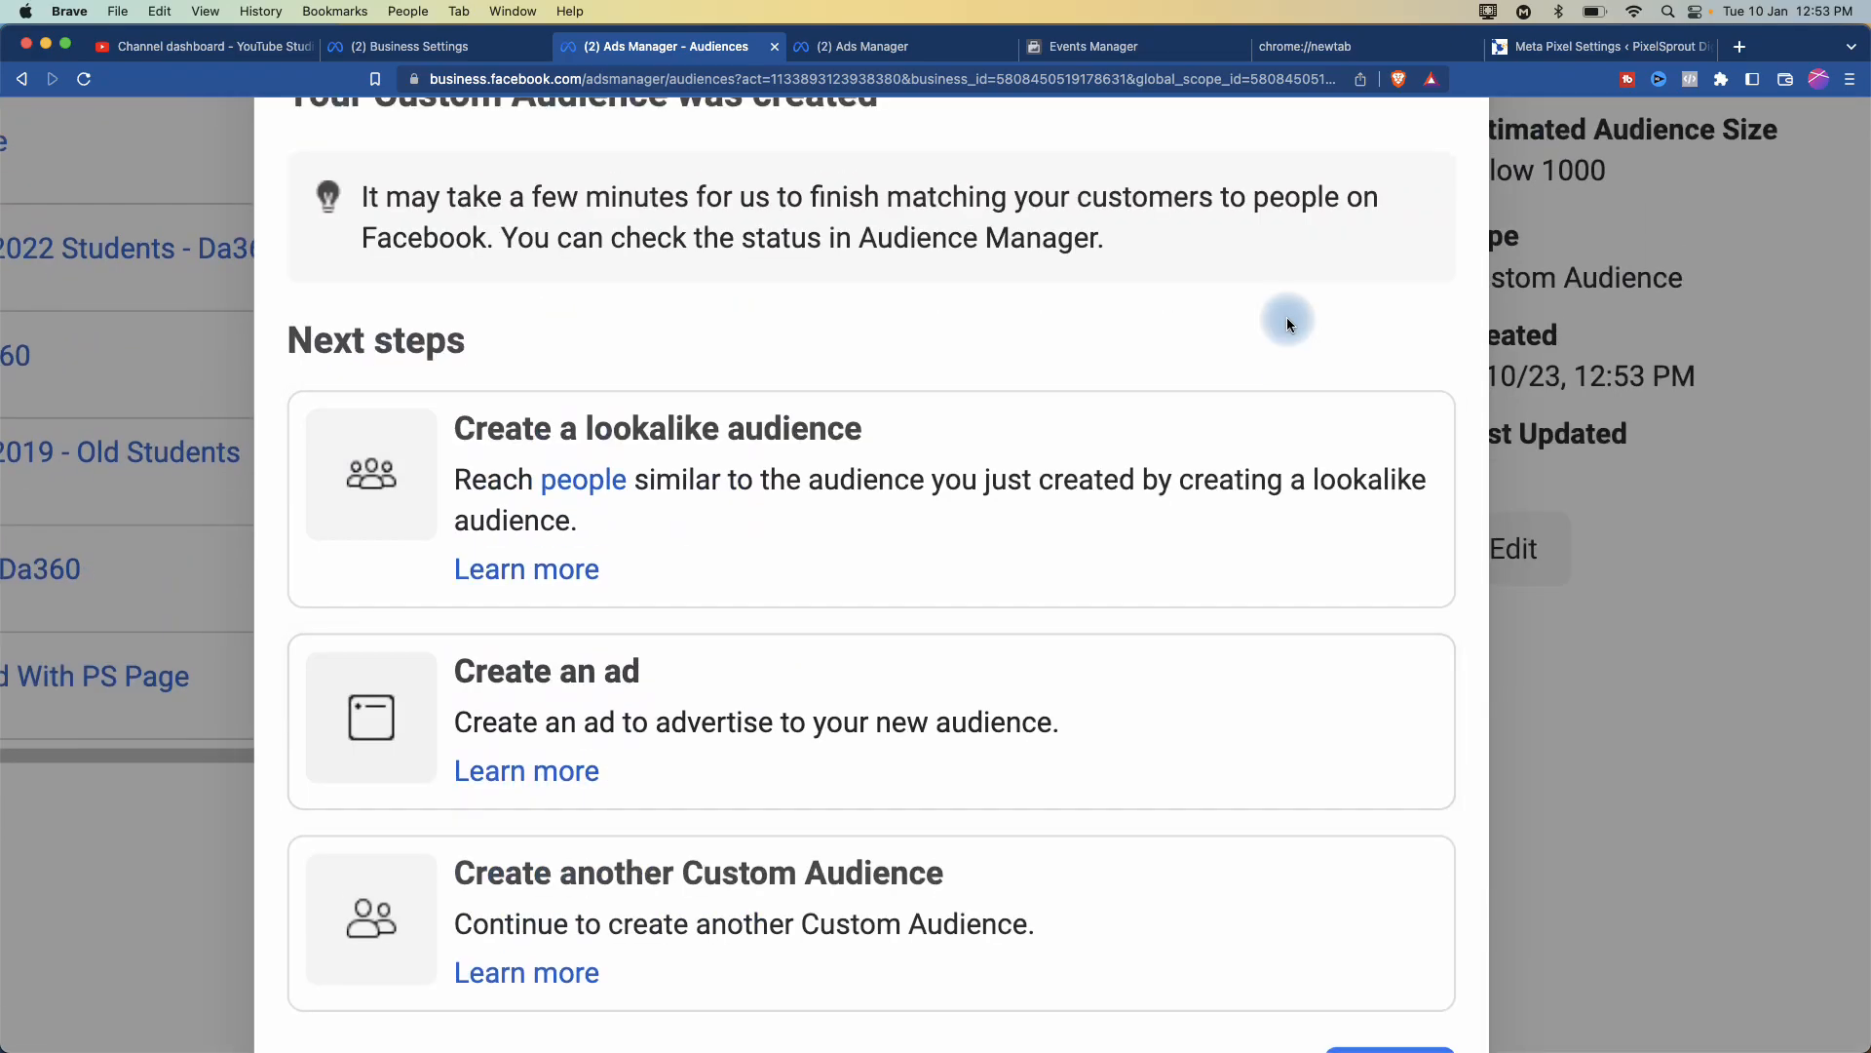
scroll(1218, 348, up, 4)
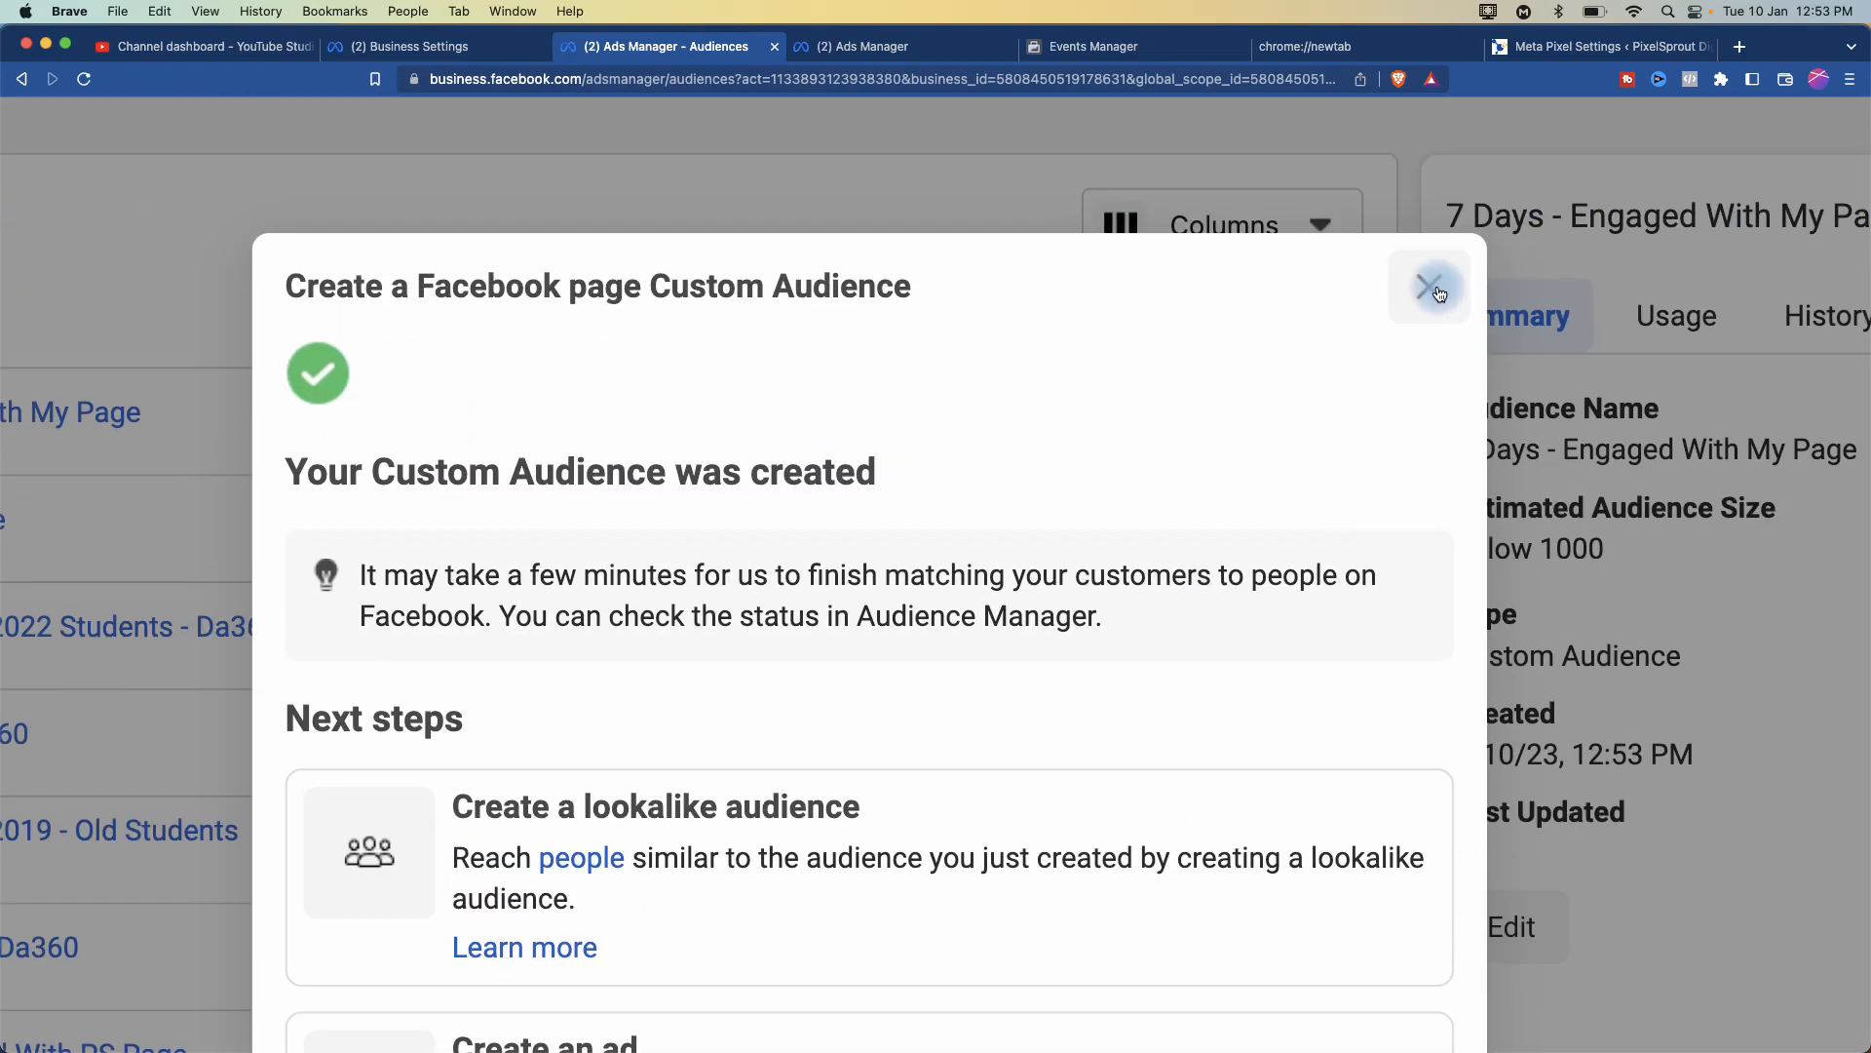
click(1431, 287)
click(564, 389)
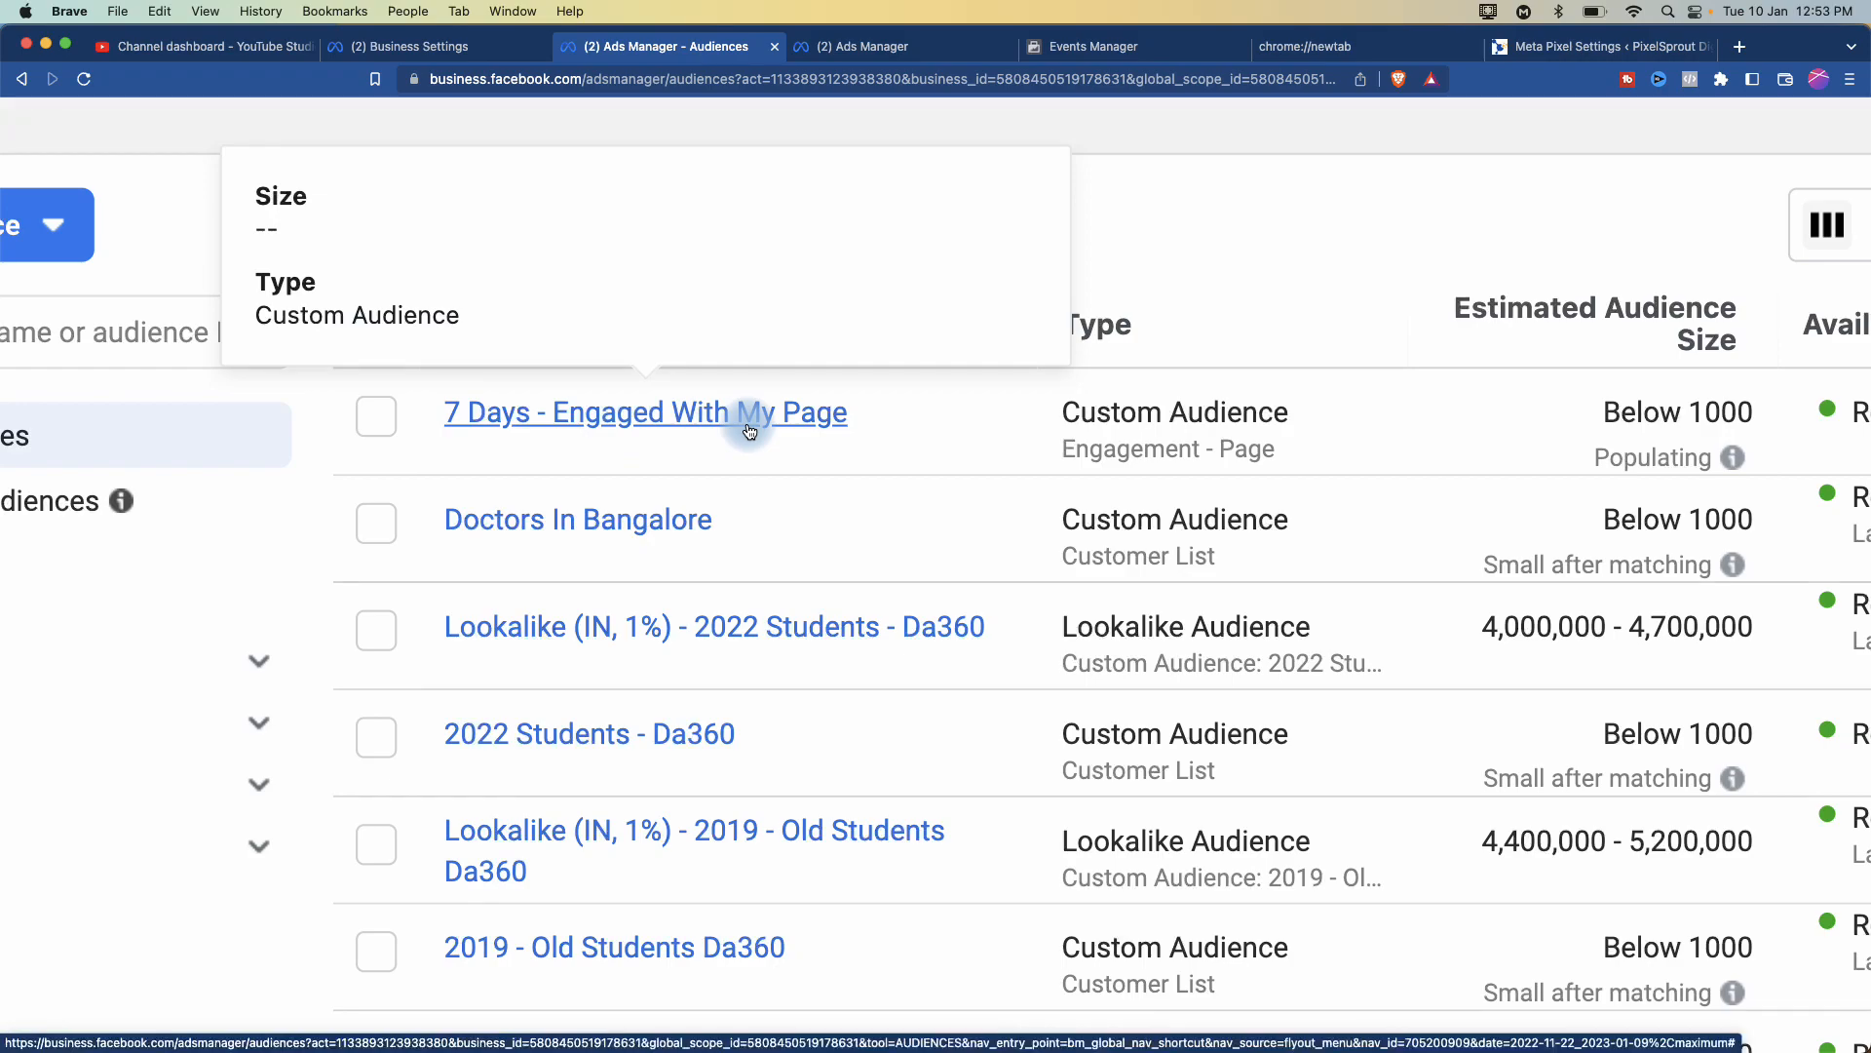
scroll(681, 461, down, 4)
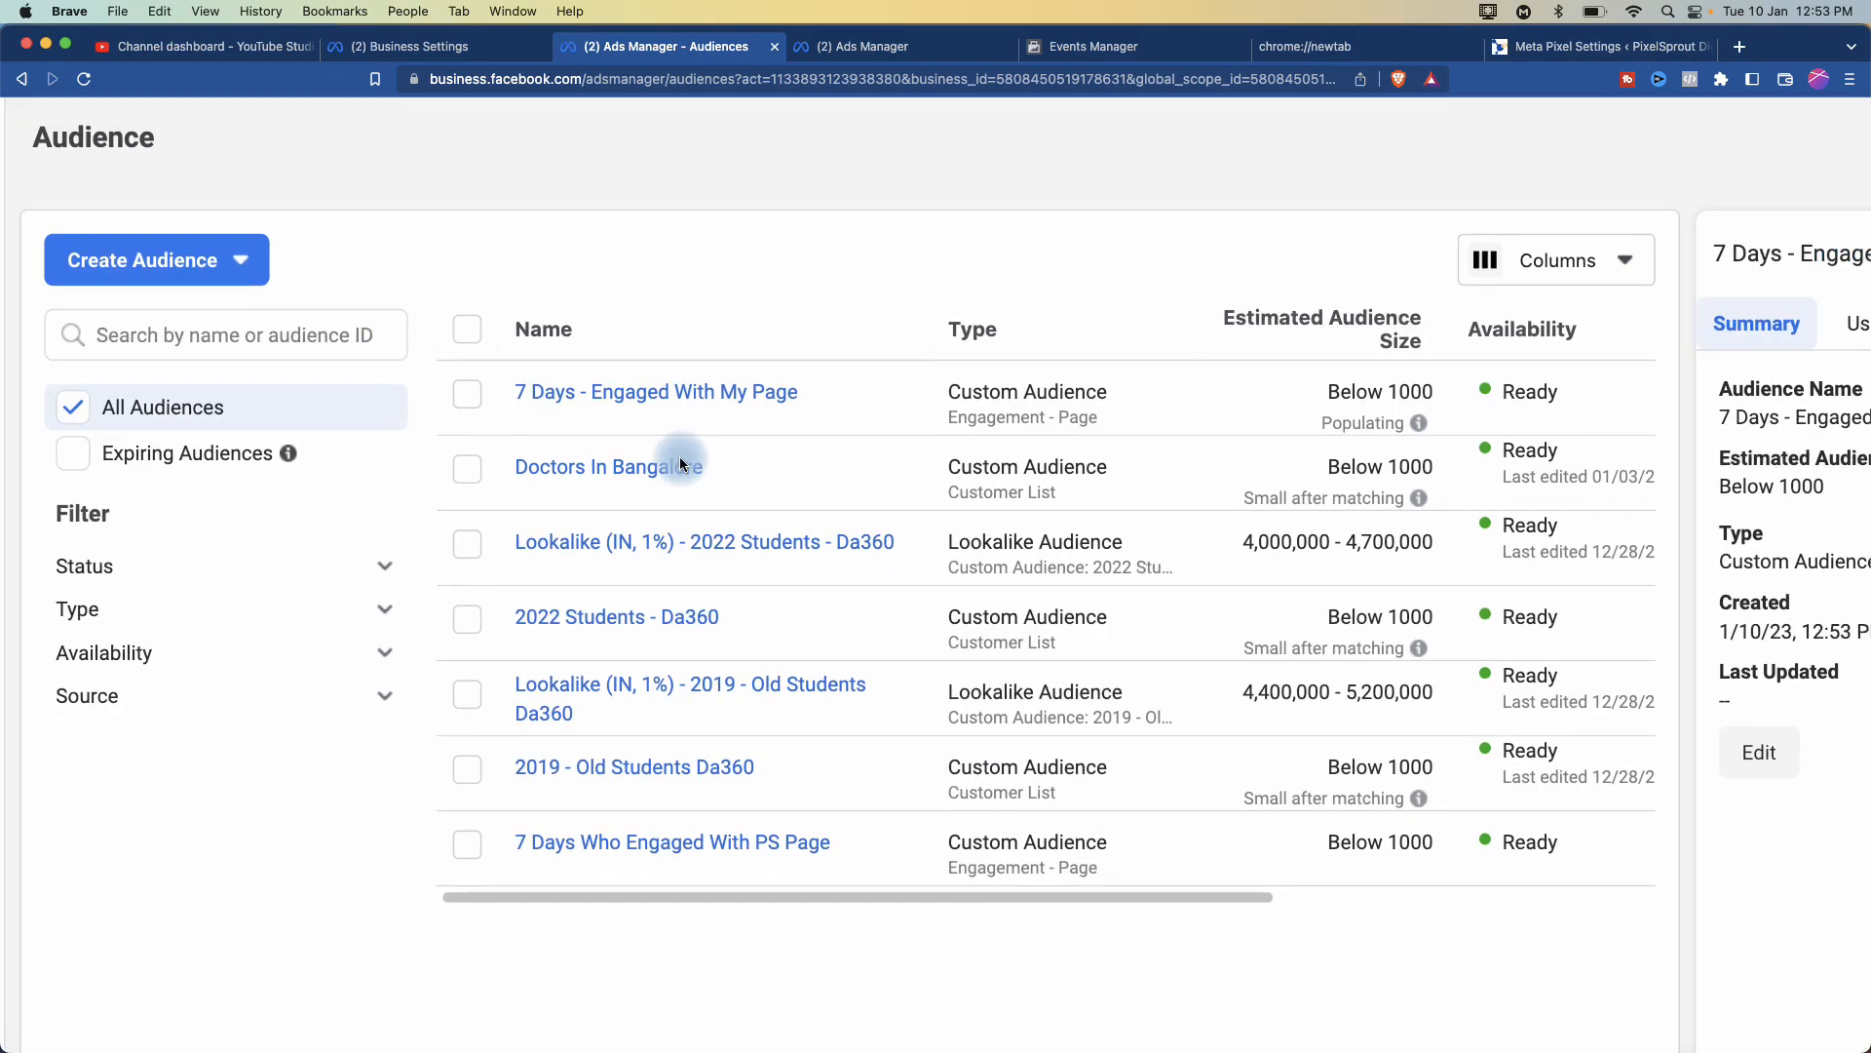
click(235, 263)
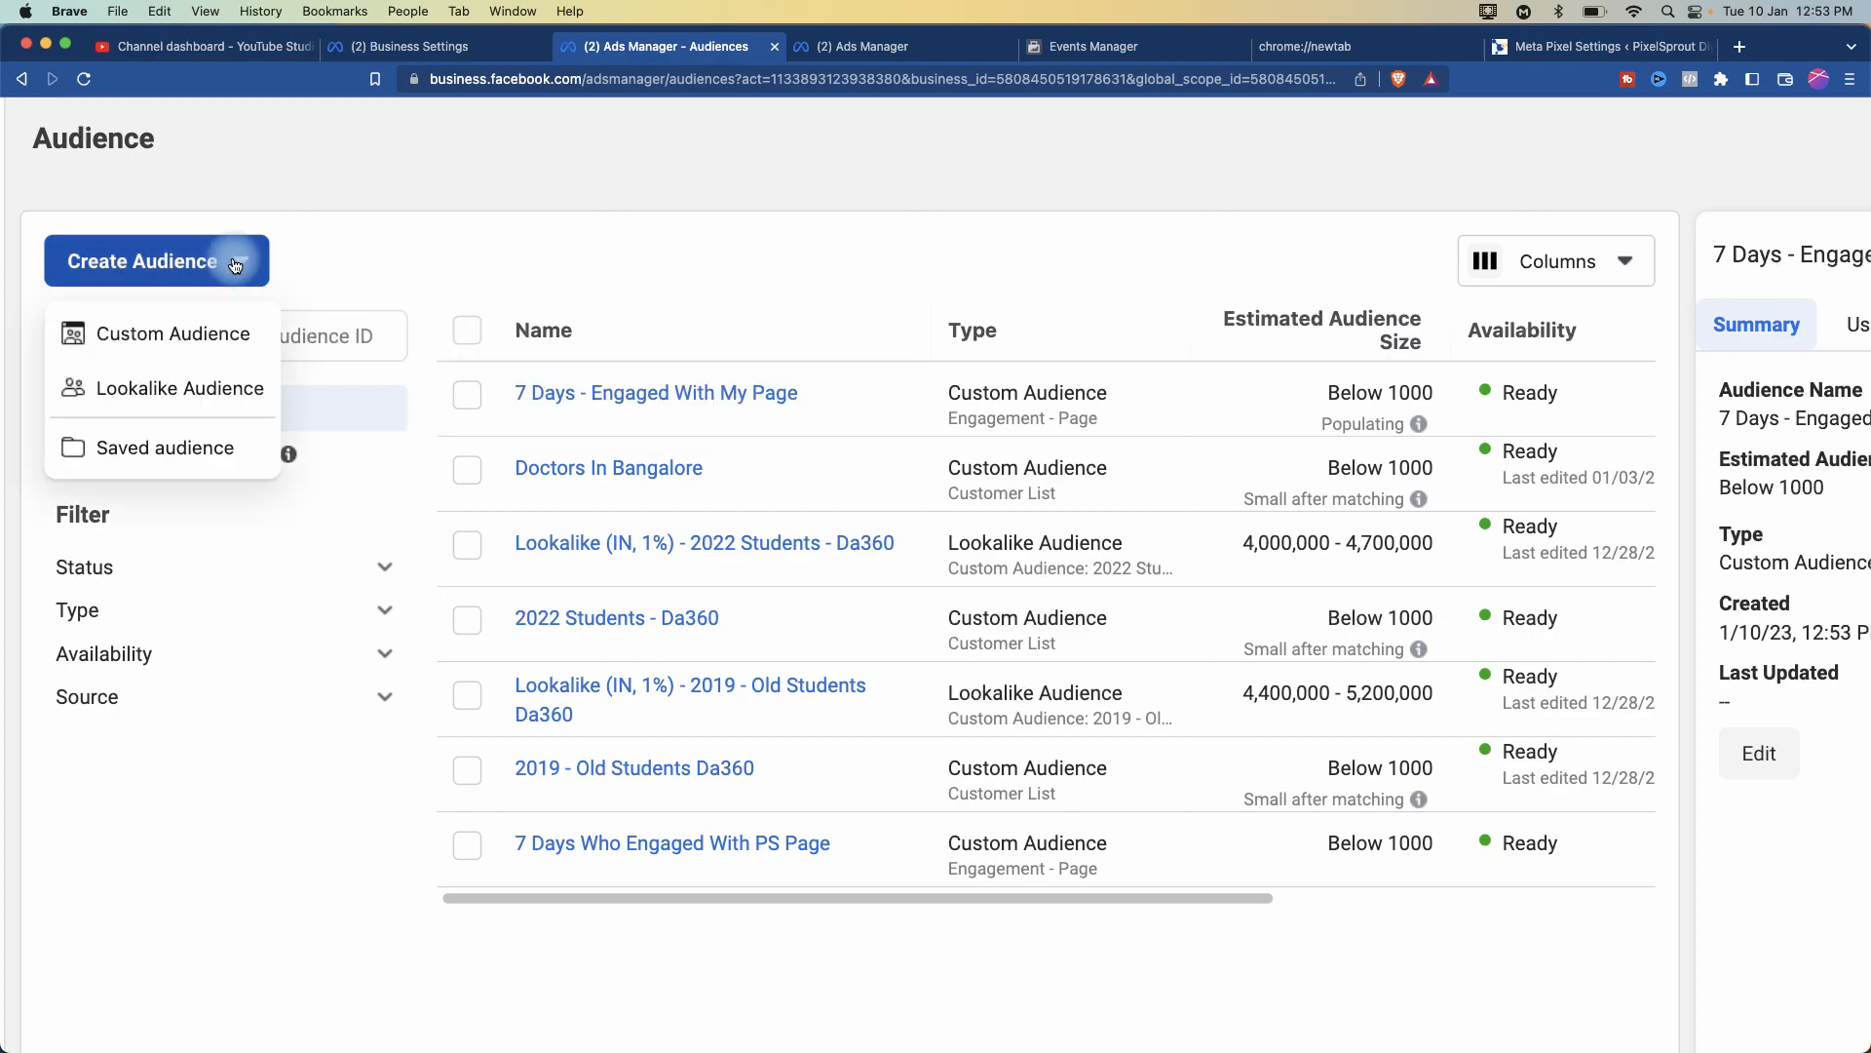
- Start a Facebook page custom audience and set its retention to 15 days
click(174, 333)
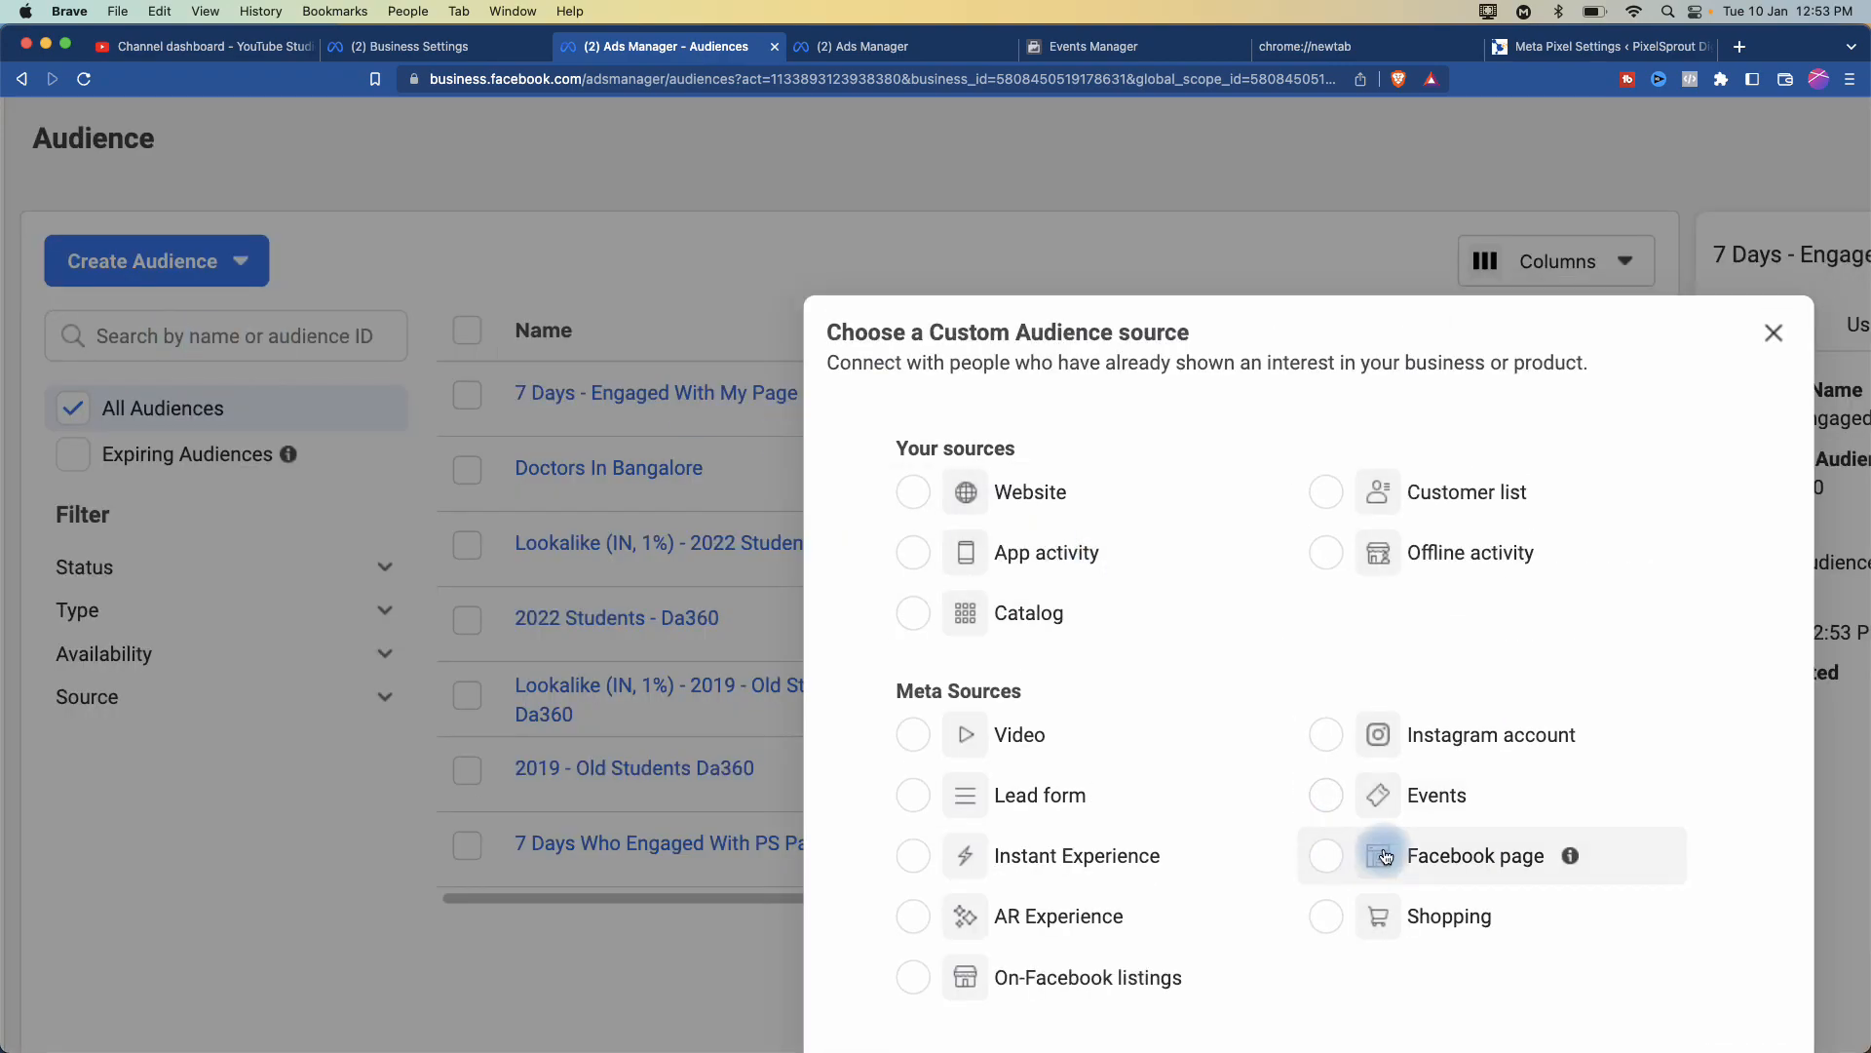
click(1329, 854)
scroll(1497, 807, down, 5)
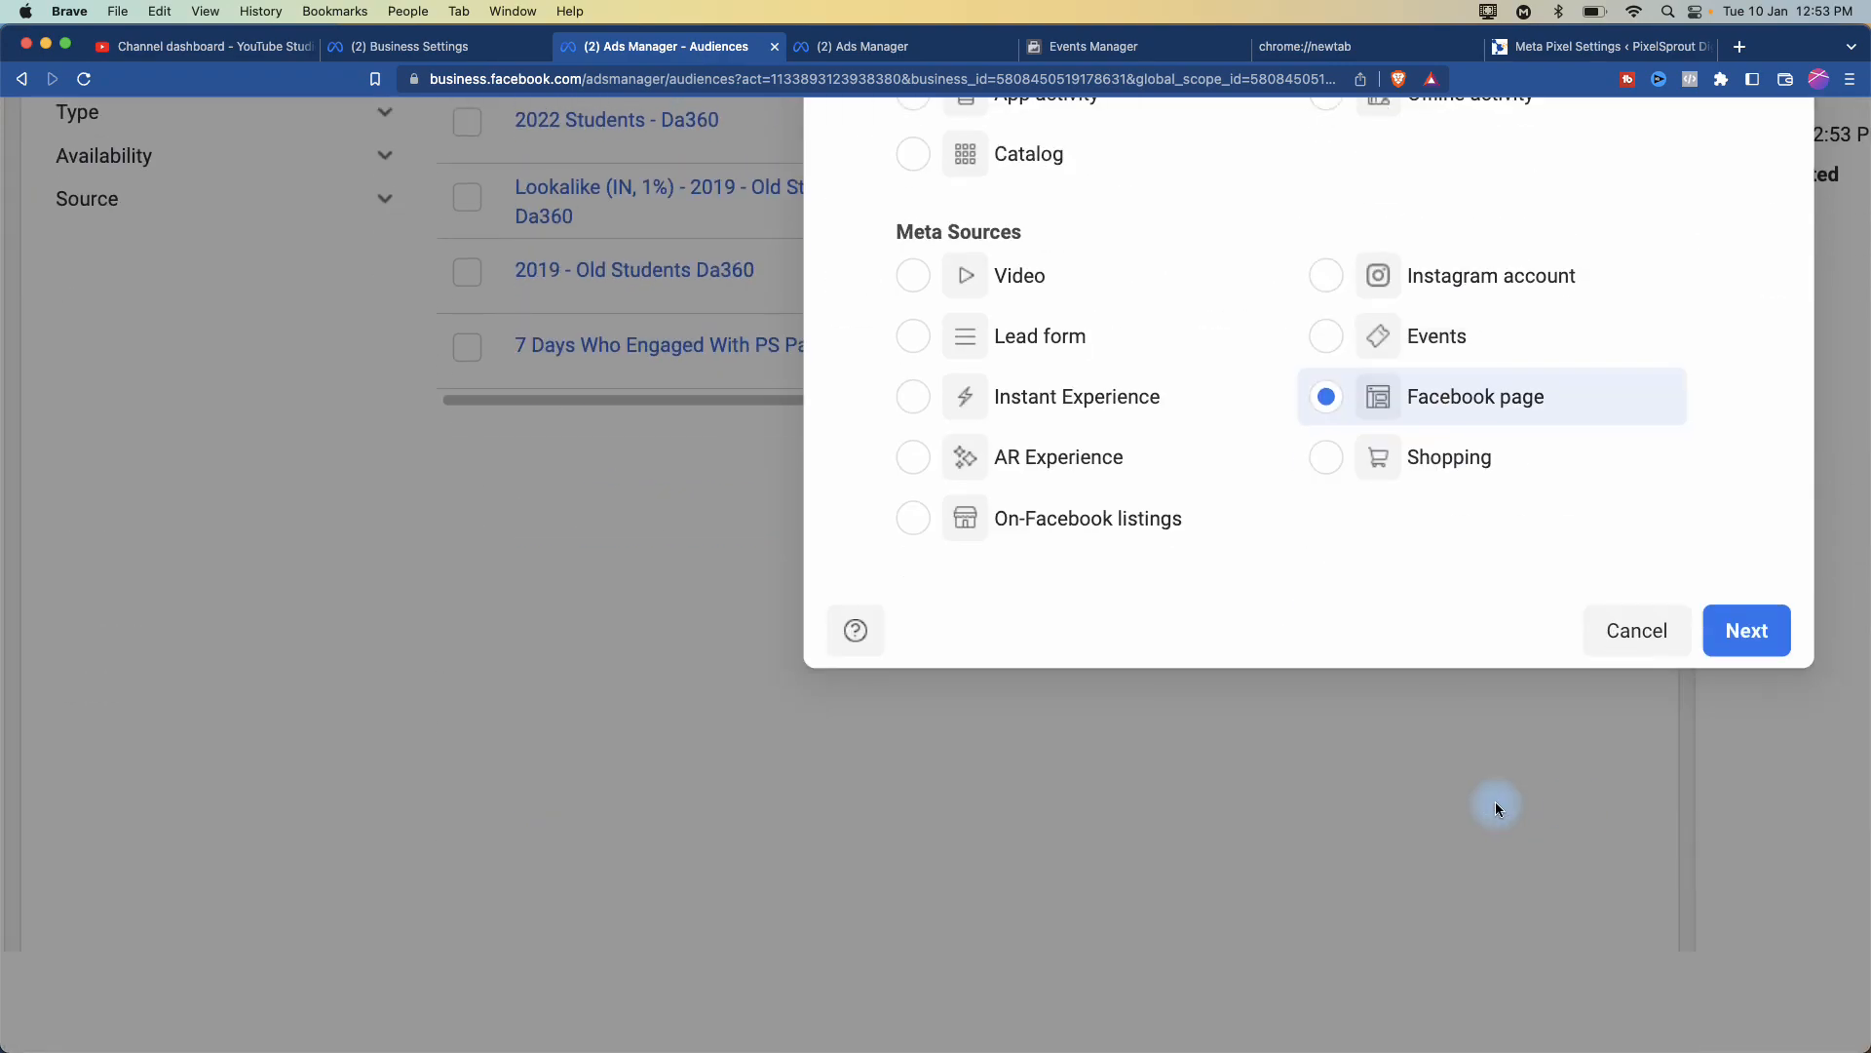
click(1756, 634)
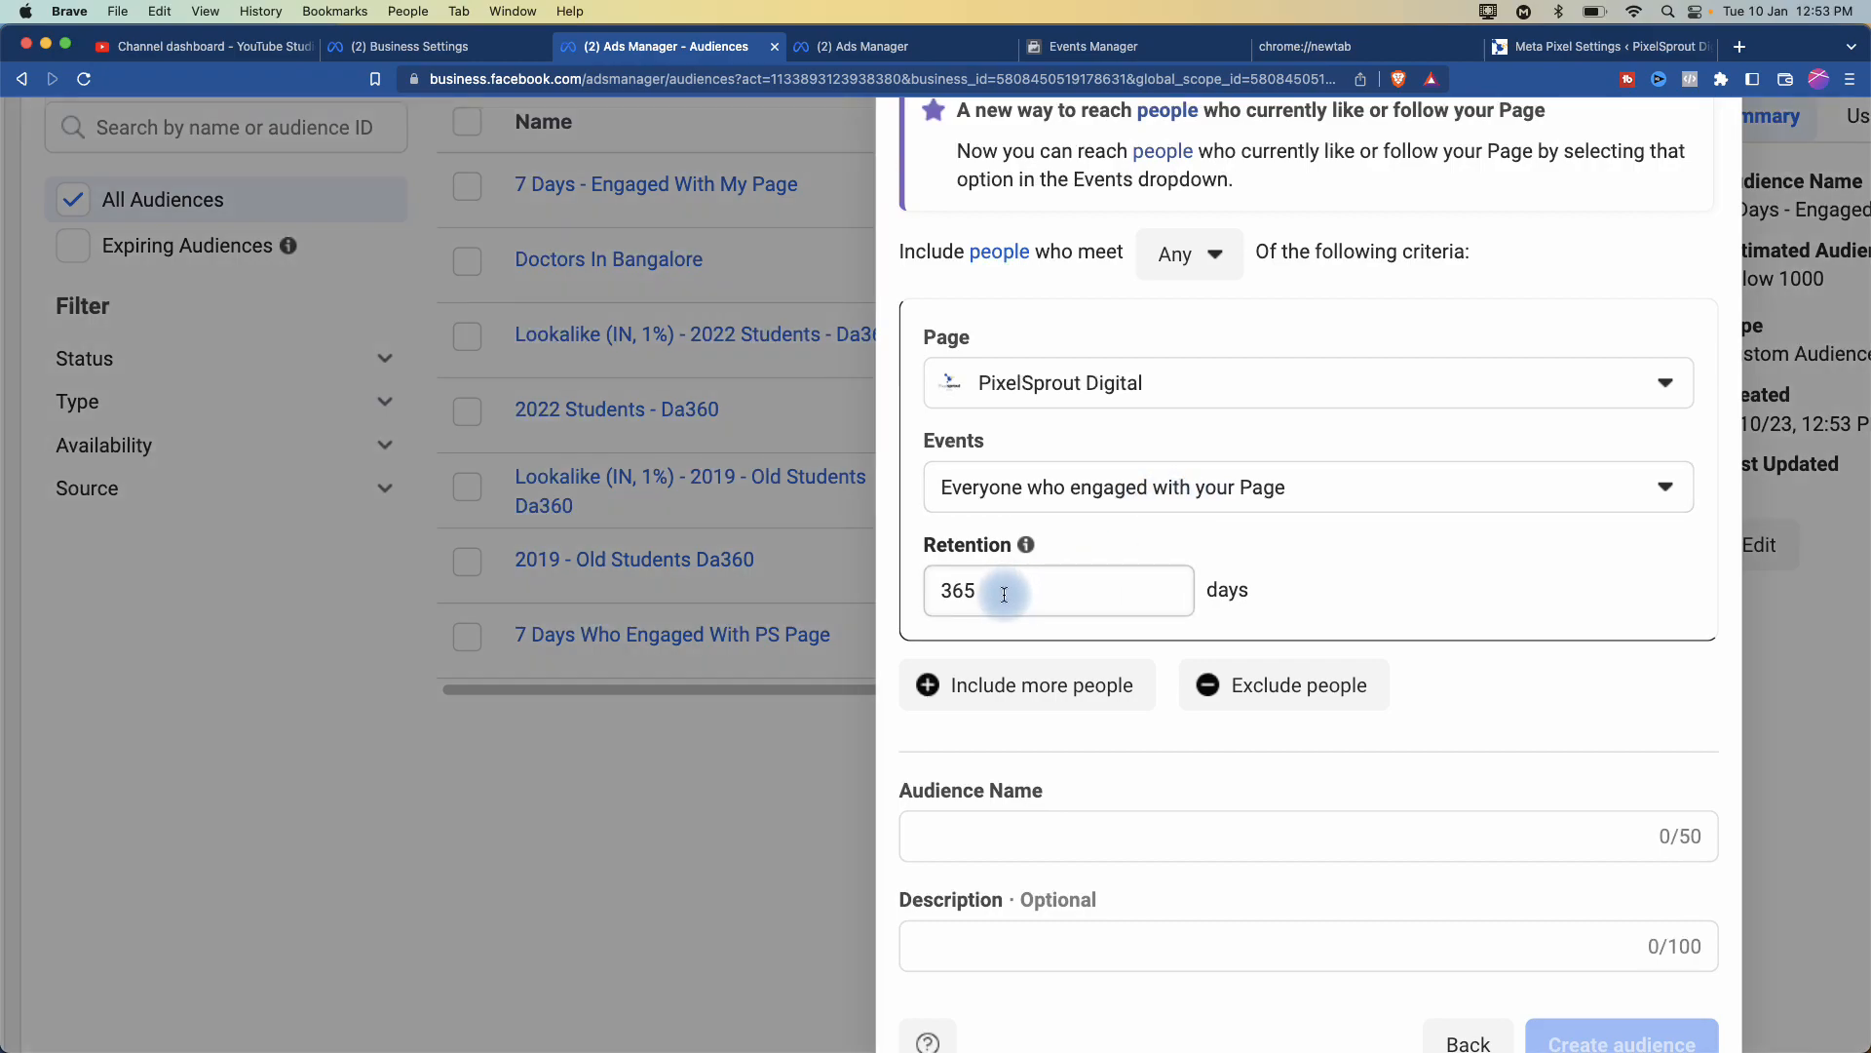
double_click(1004, 595)
key(BackSpace)
text(15)
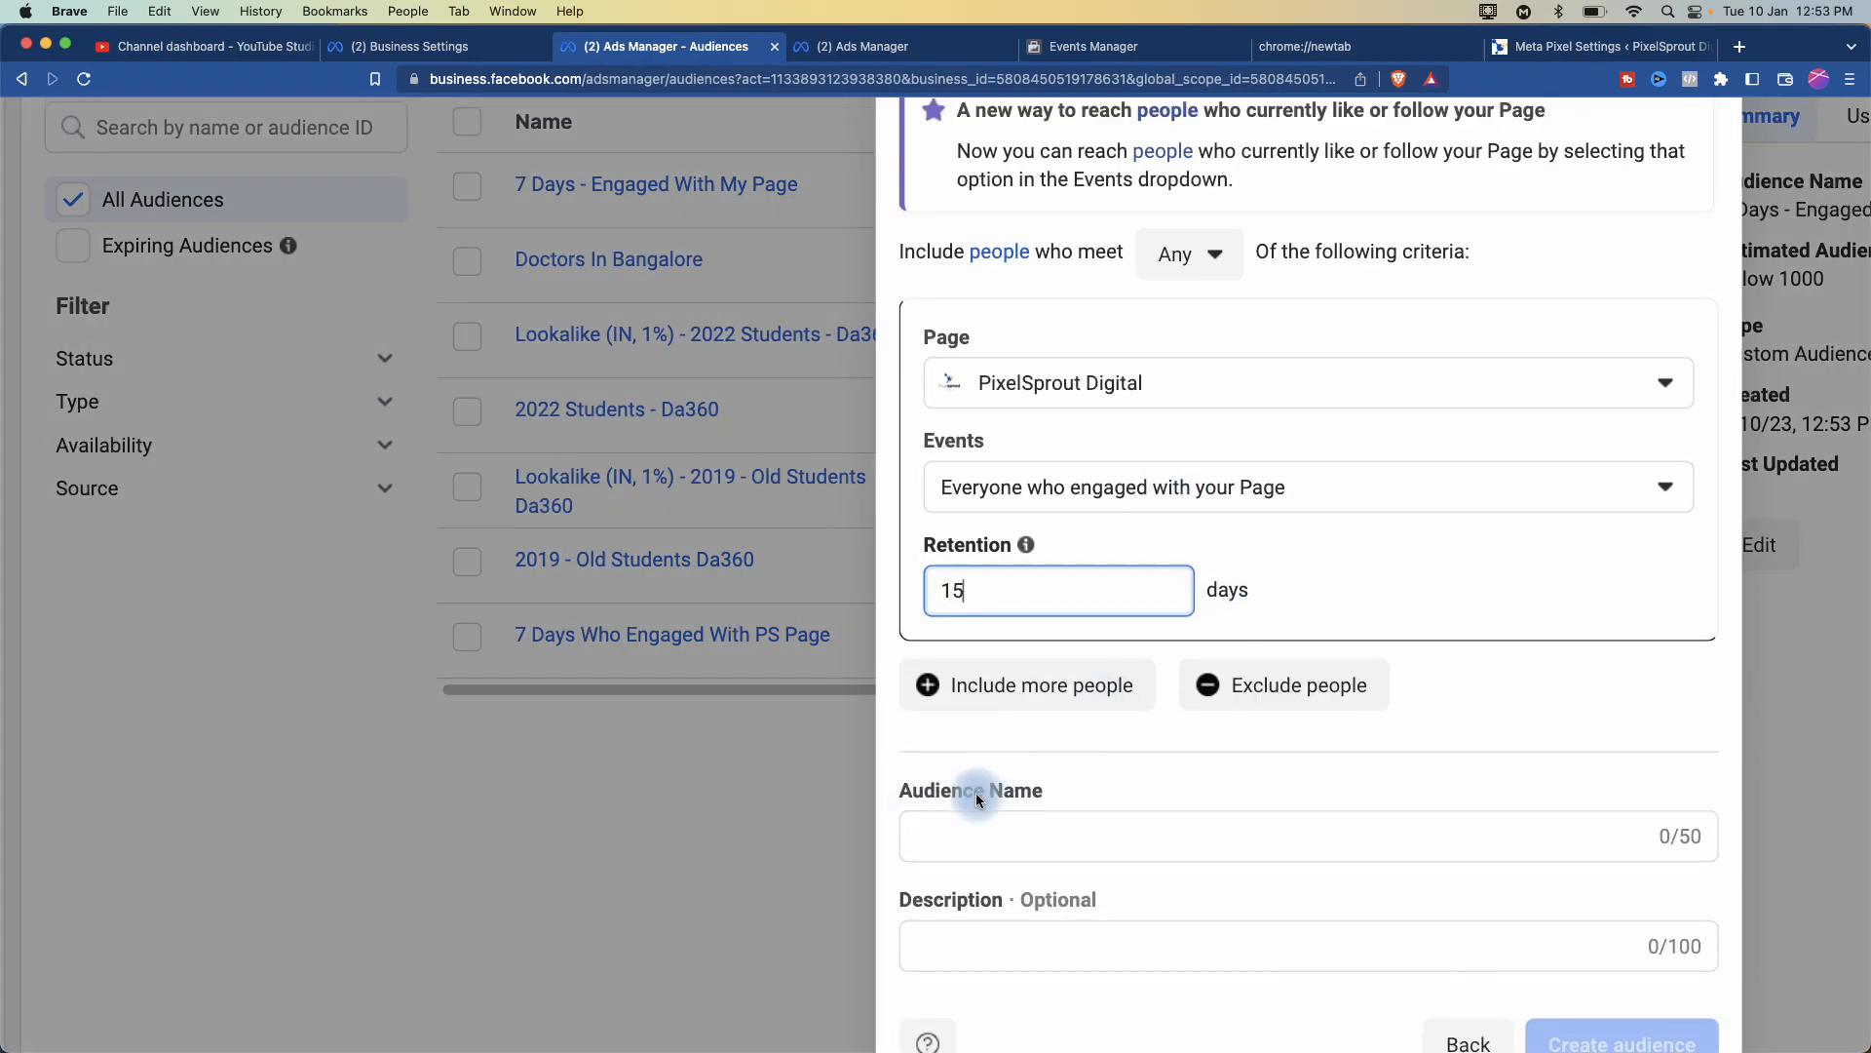
- Paste and edit the name to '15 Days - Engaged With My Page', then create the audience
click(945, 832)
key(cmd+v)
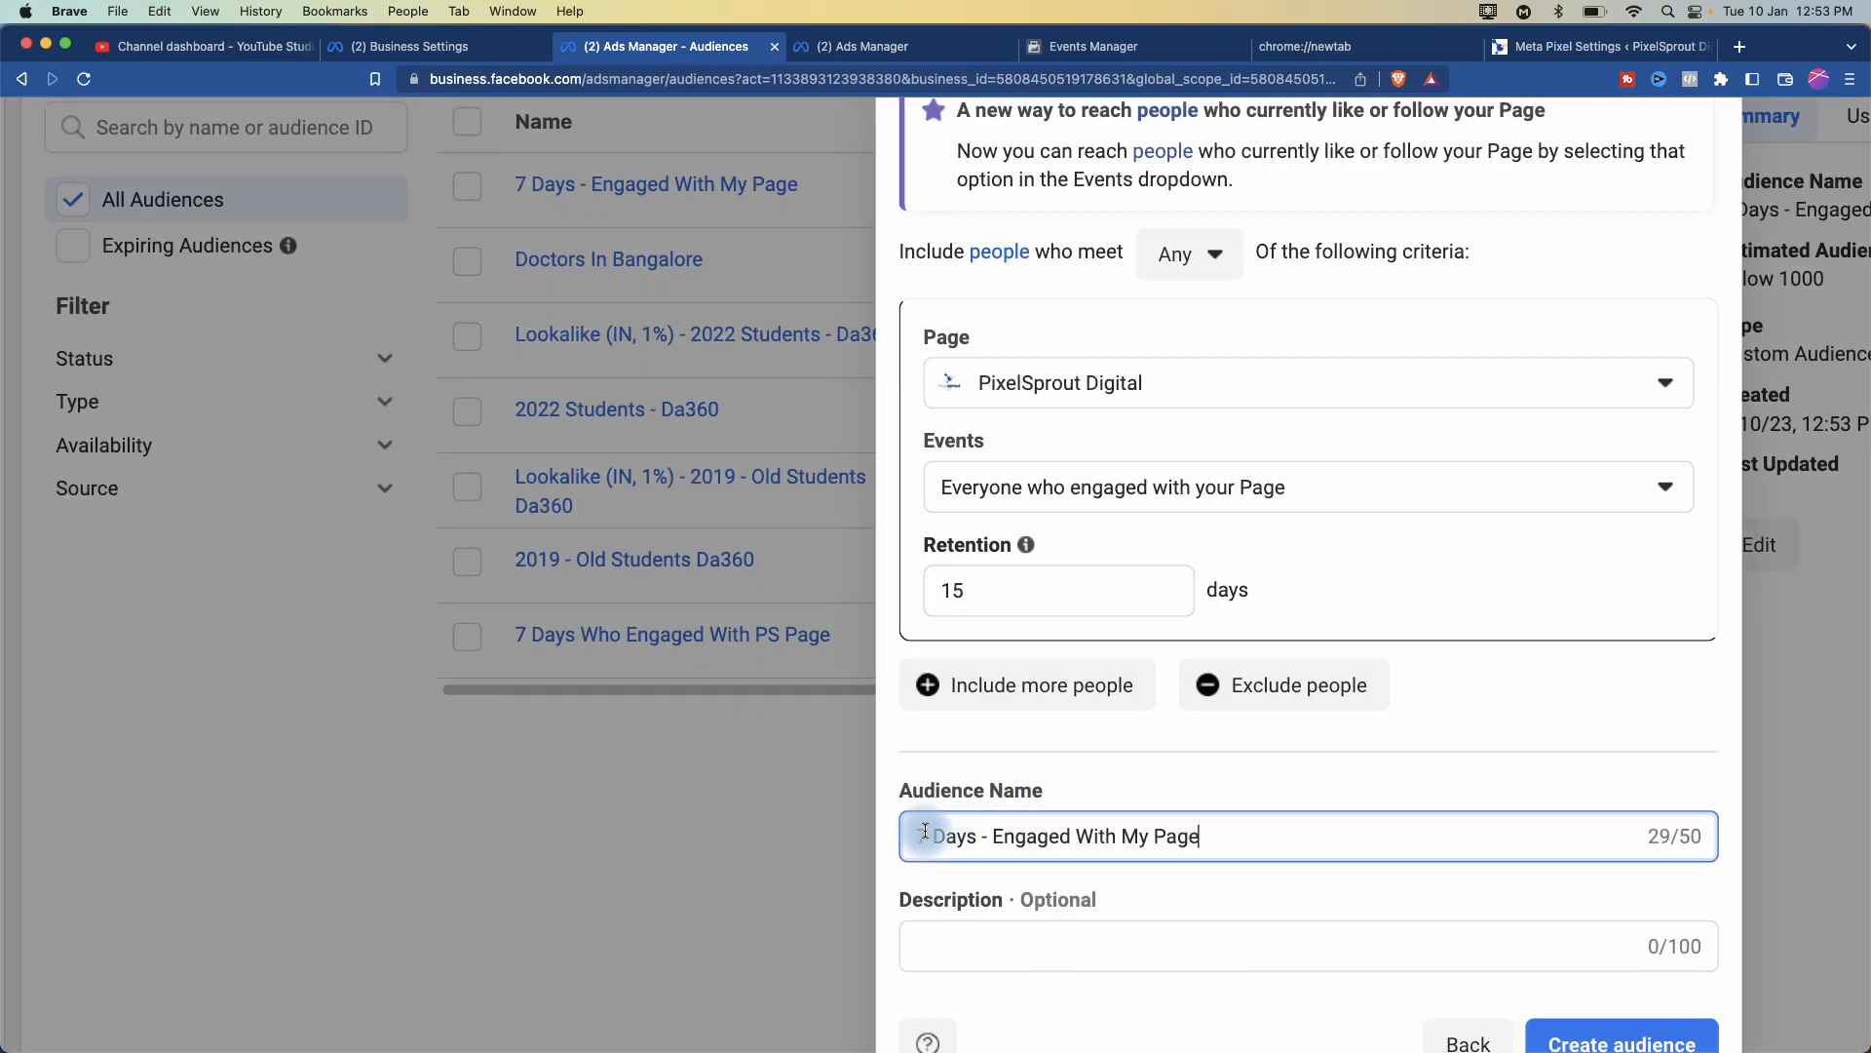
click(903, 836)
text(15)
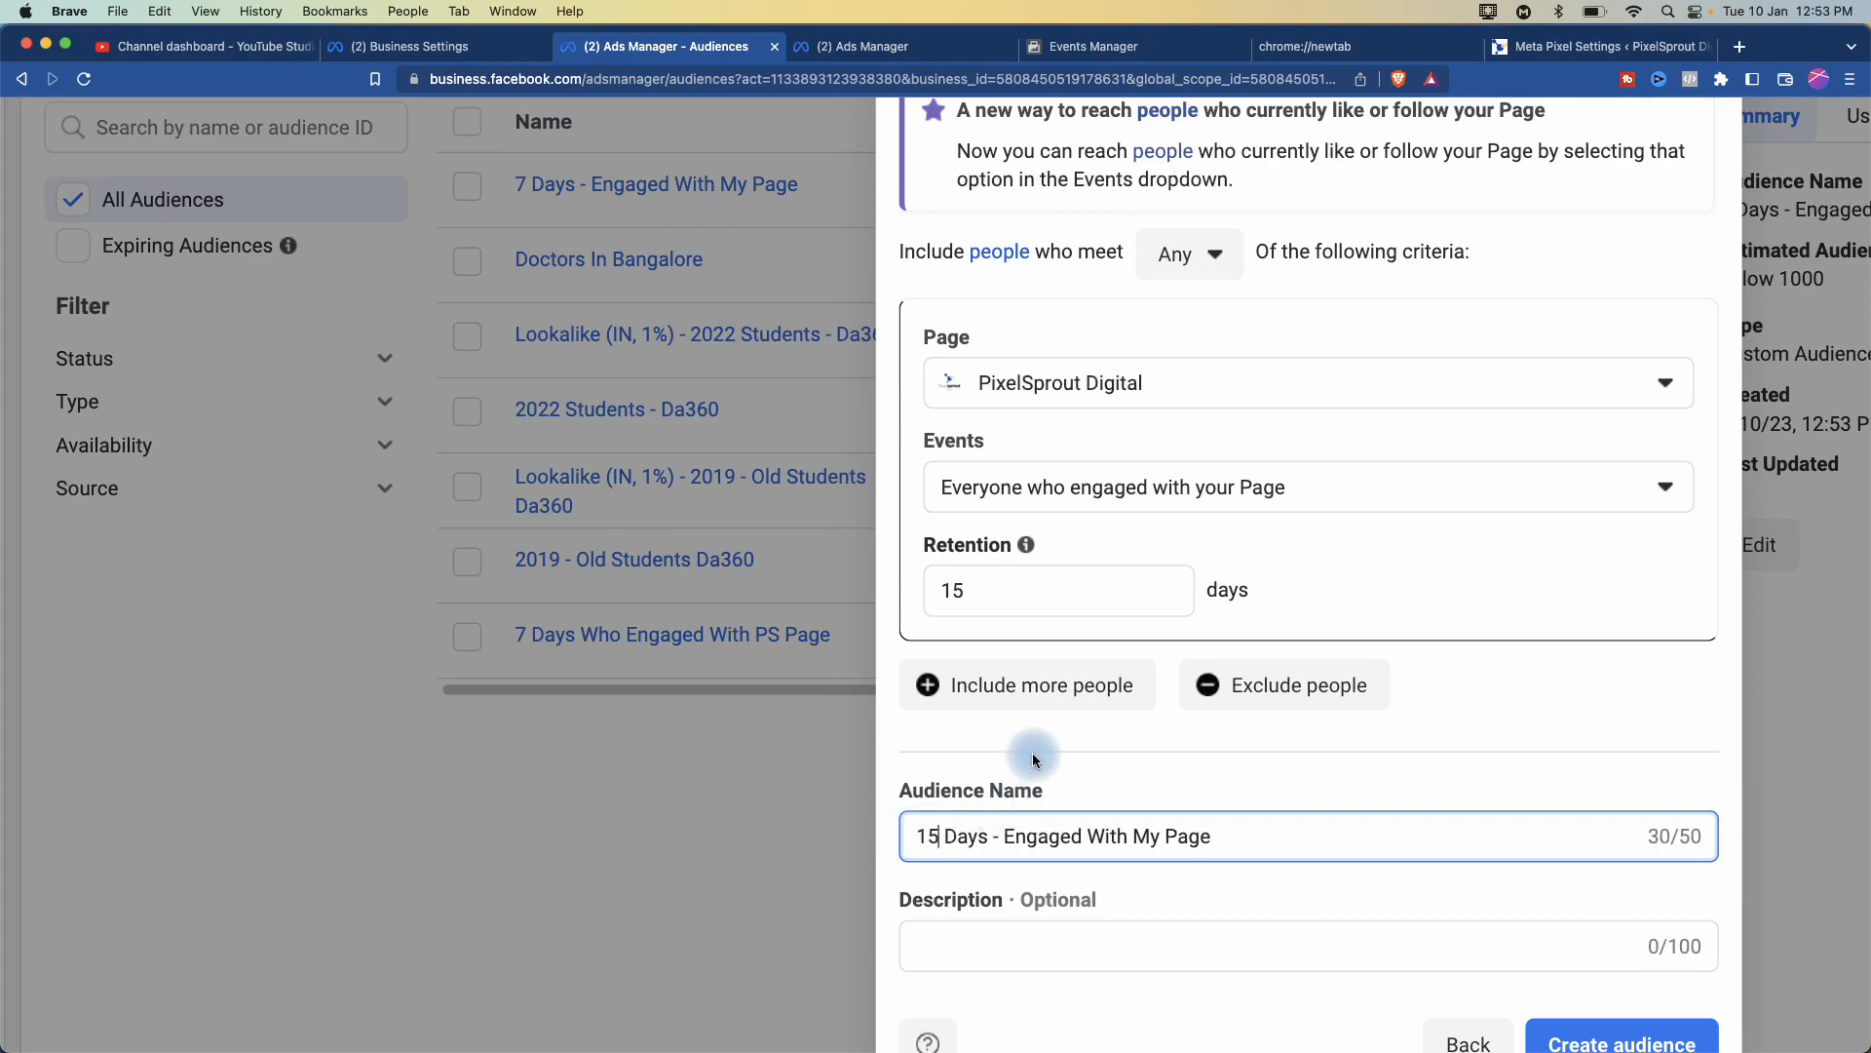
click(1017, 741)
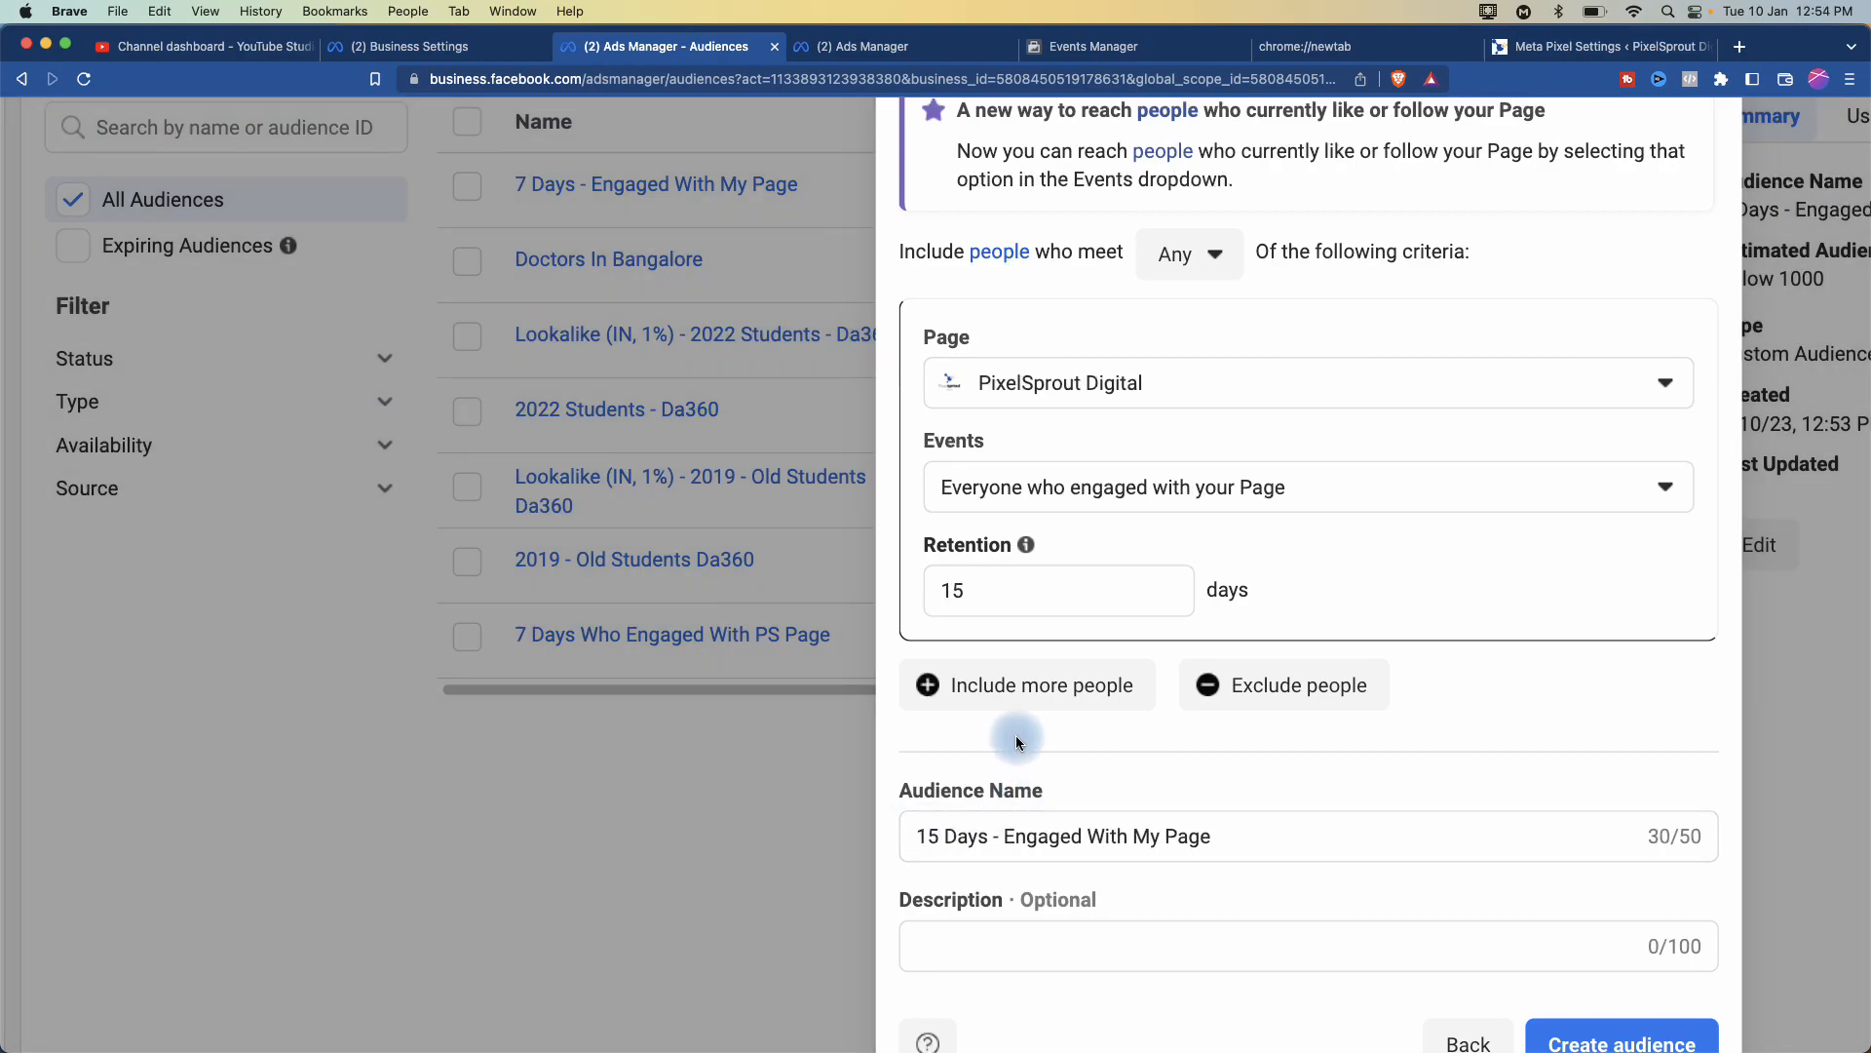
scroll(1529, 836, down, 3)
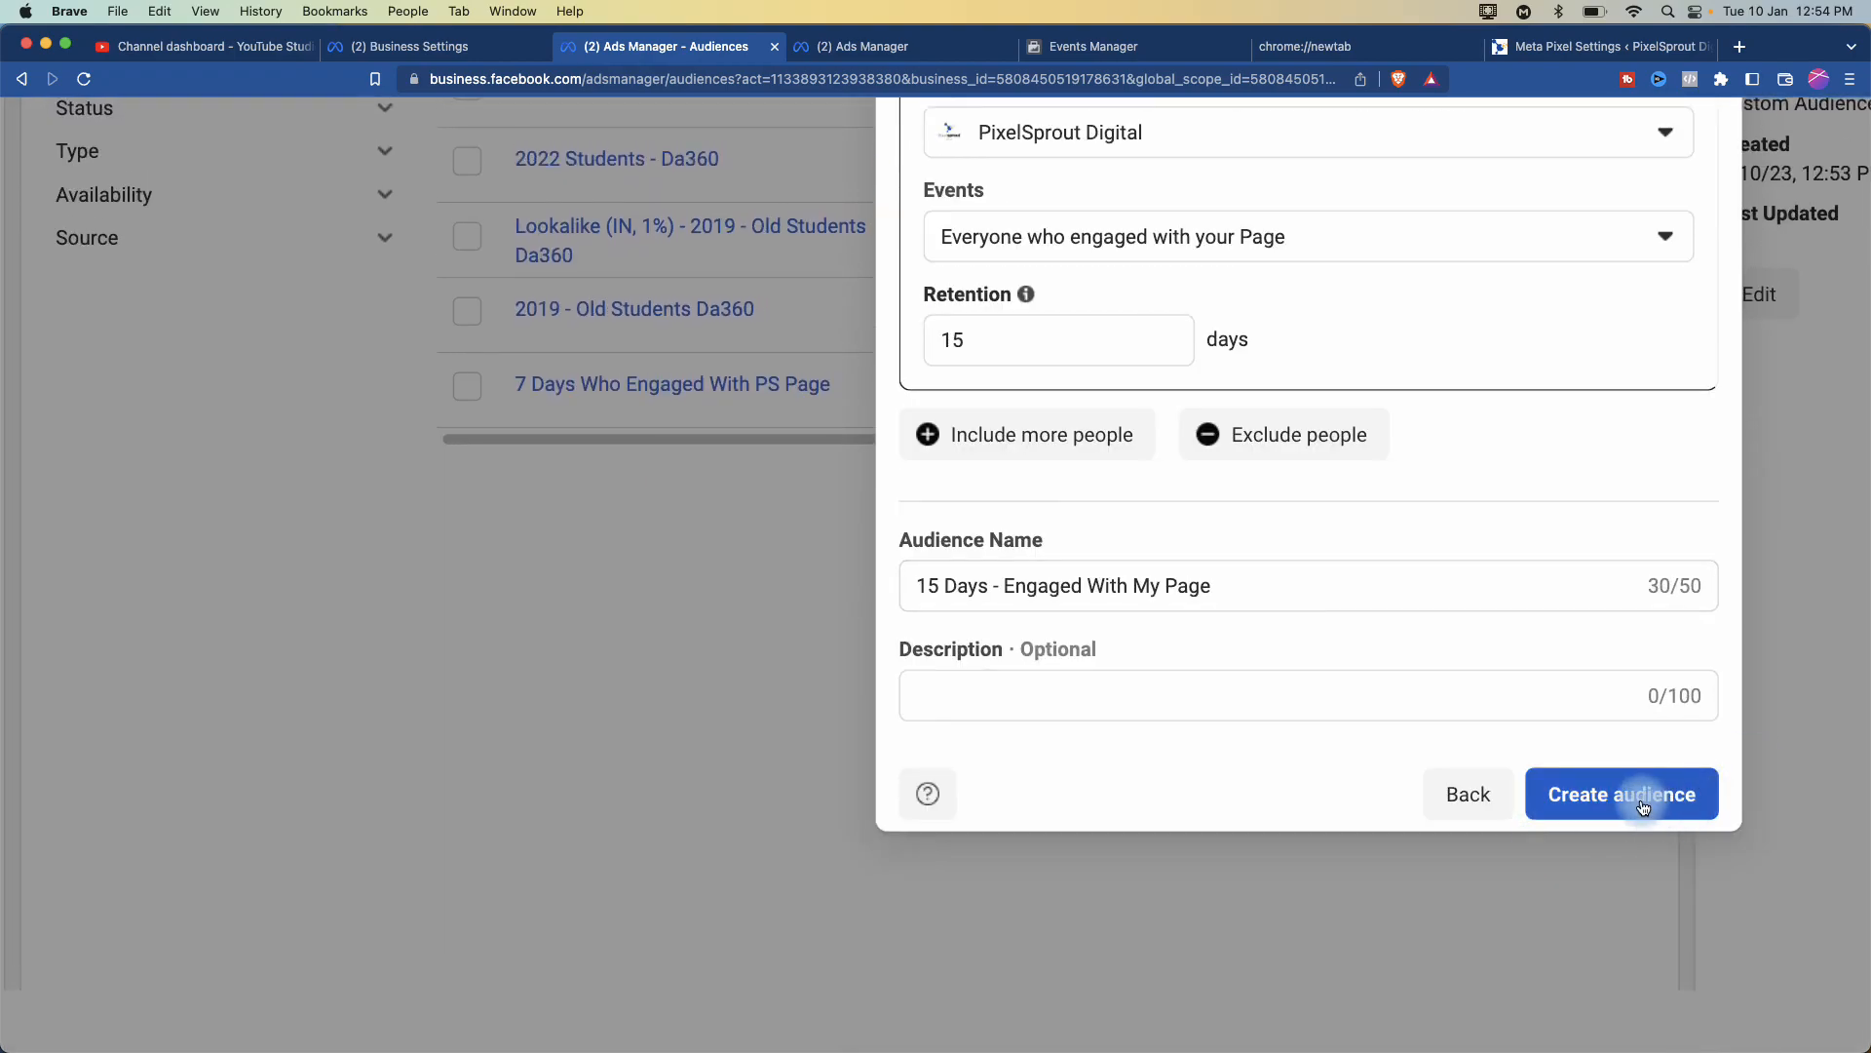
scroll(1414, 514, up, 2)
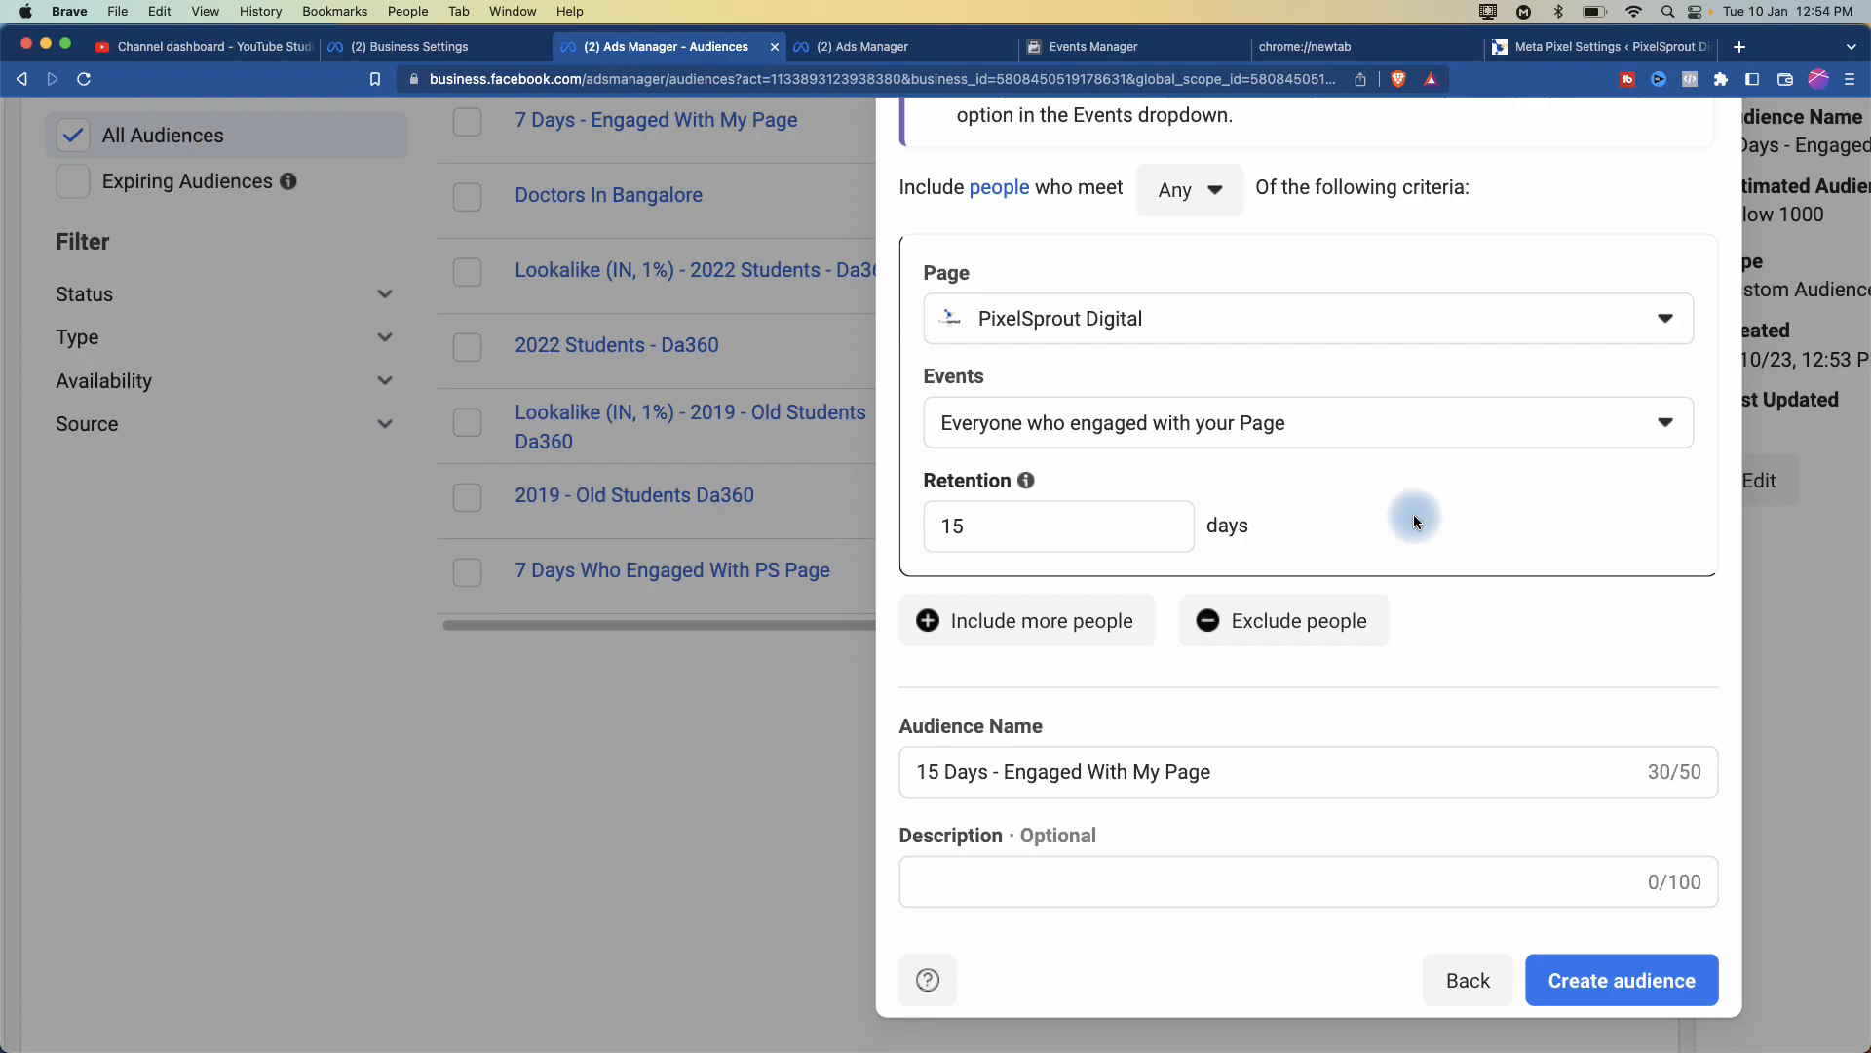
scroll(1576, 636, down, 1)
click(1606, 870)
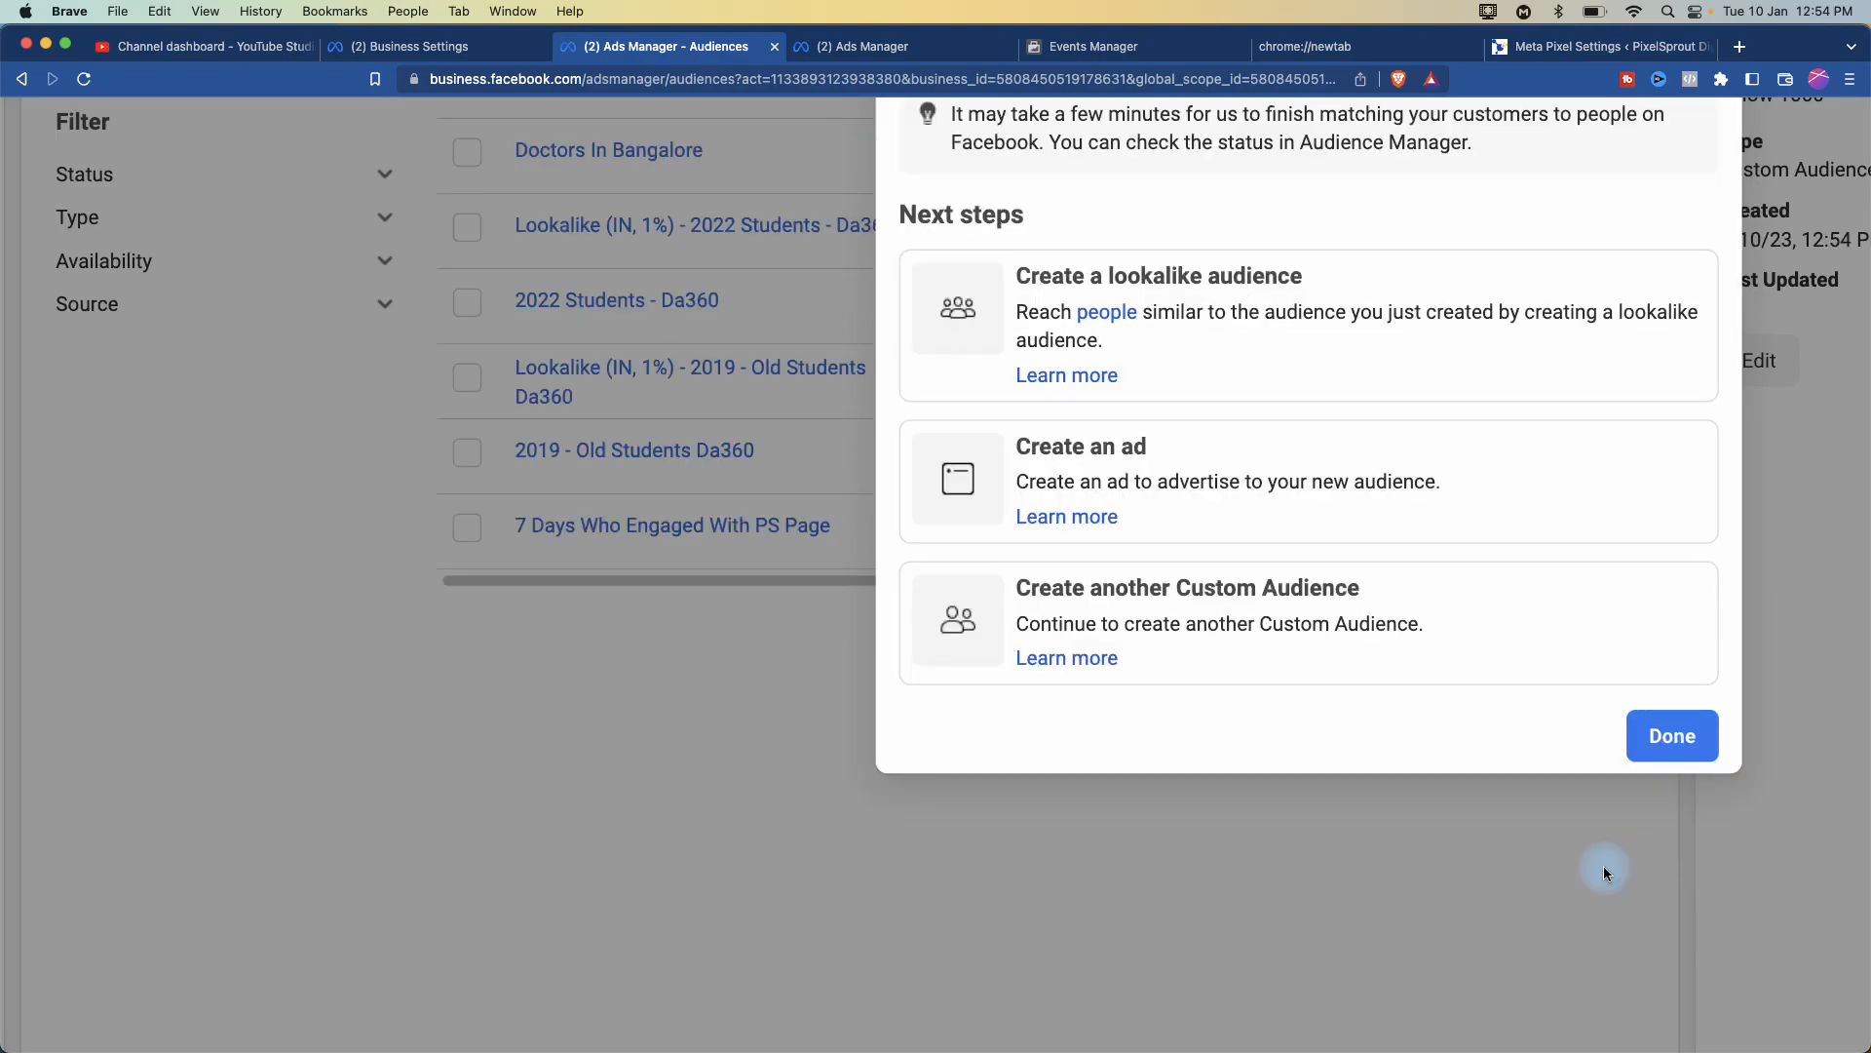
- Close the confirmation, review the populating 15-day audience in the table, then open Create Audience
scroll(1605, 870, up, 4)
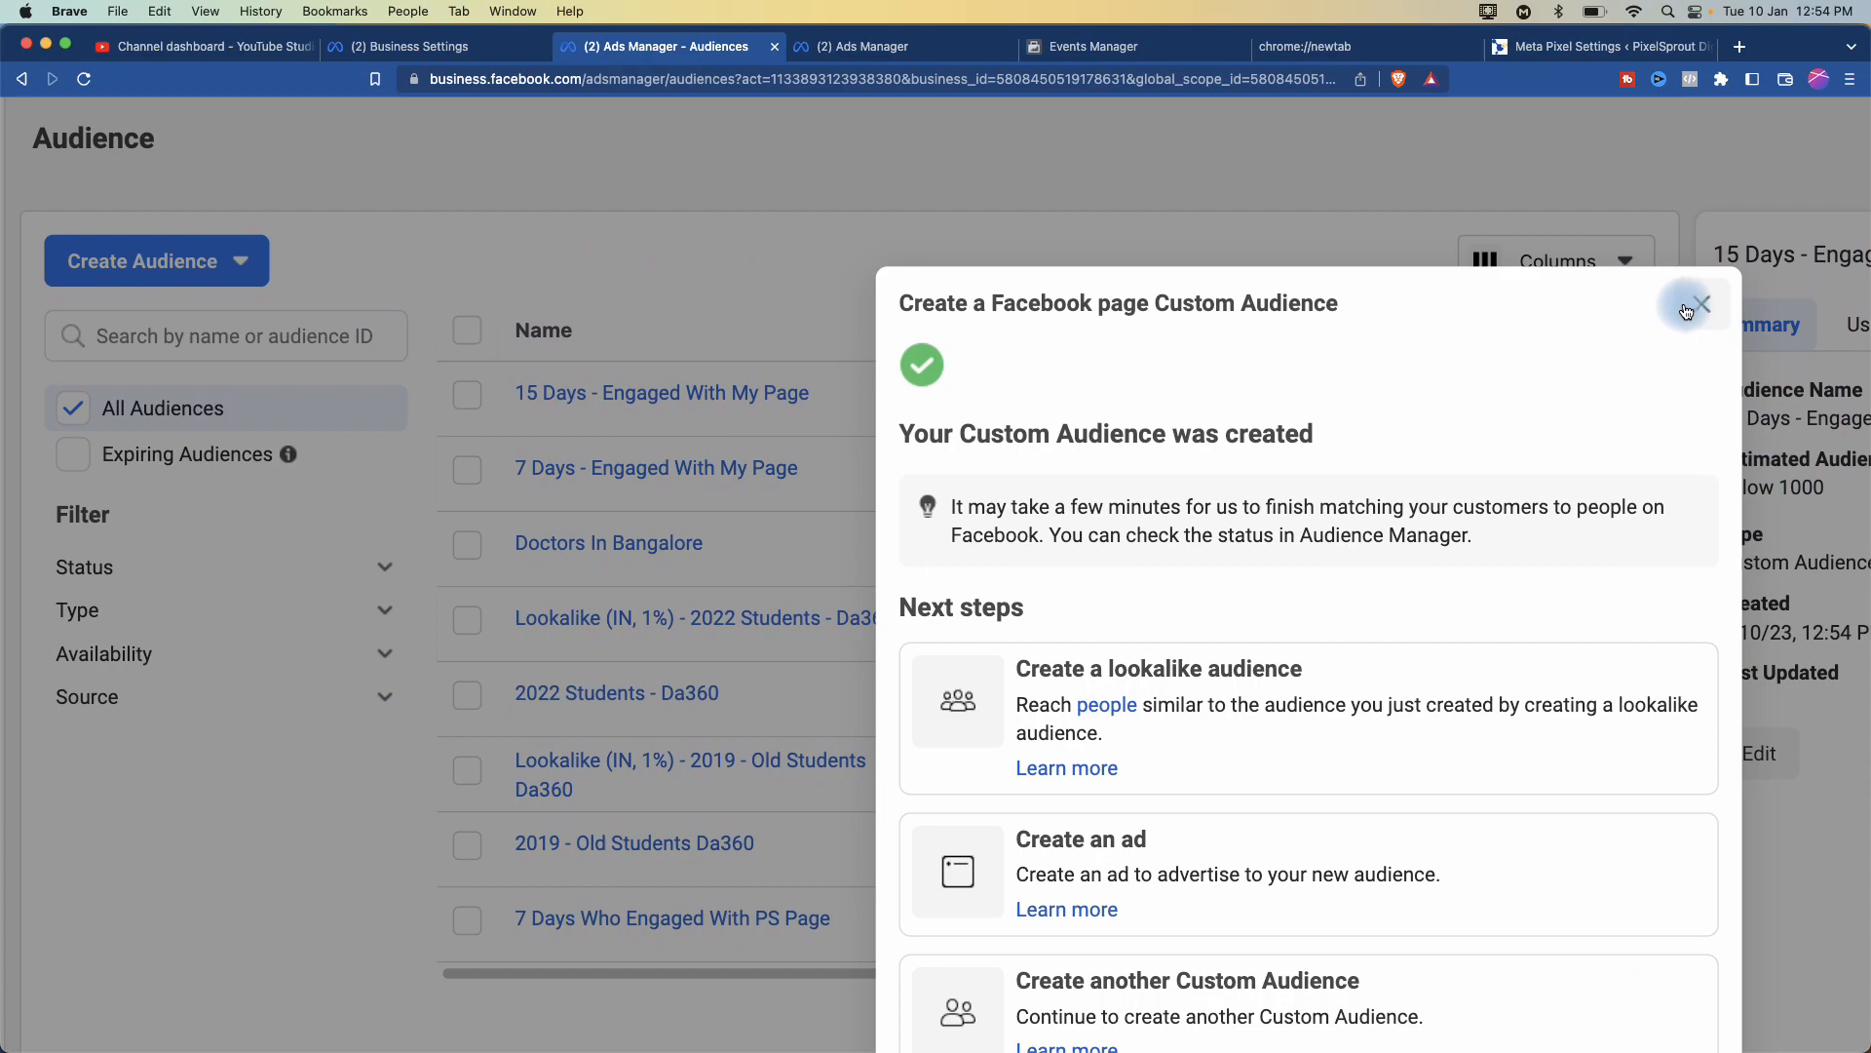
click(1686, 310)
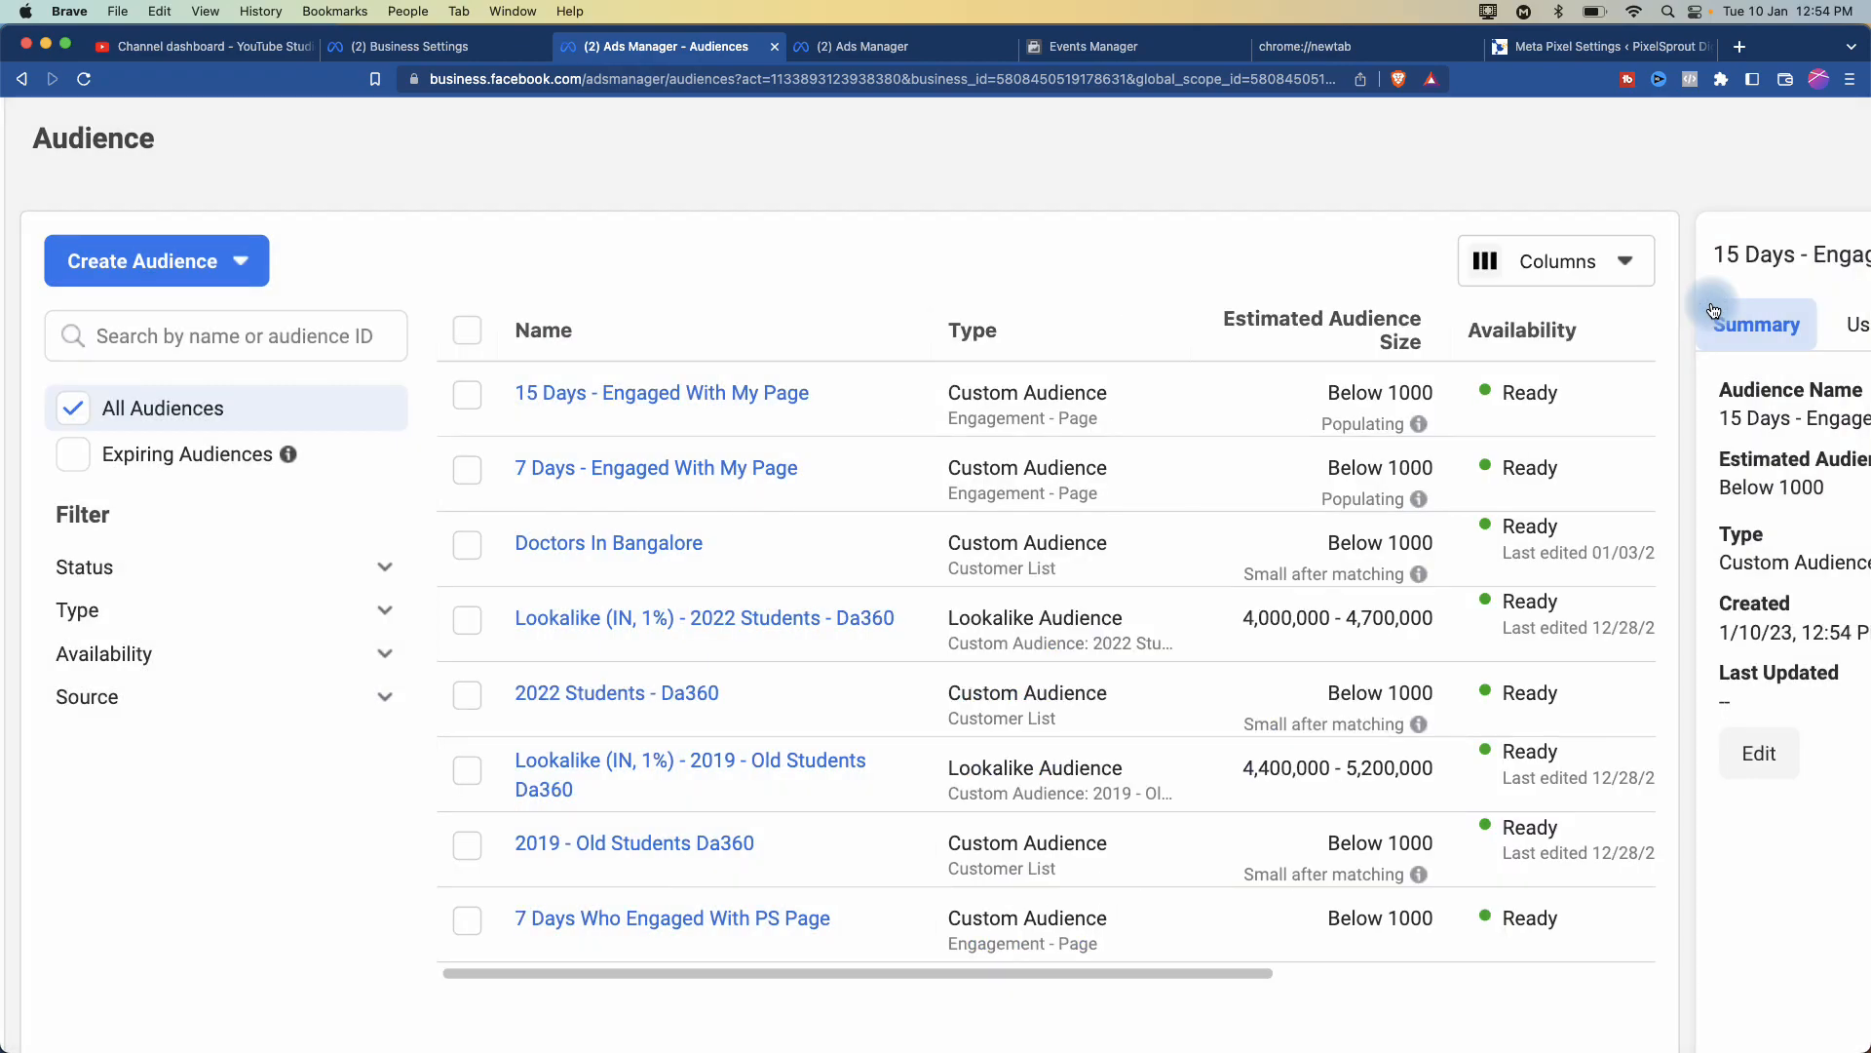
mouse_move(1423, 420)
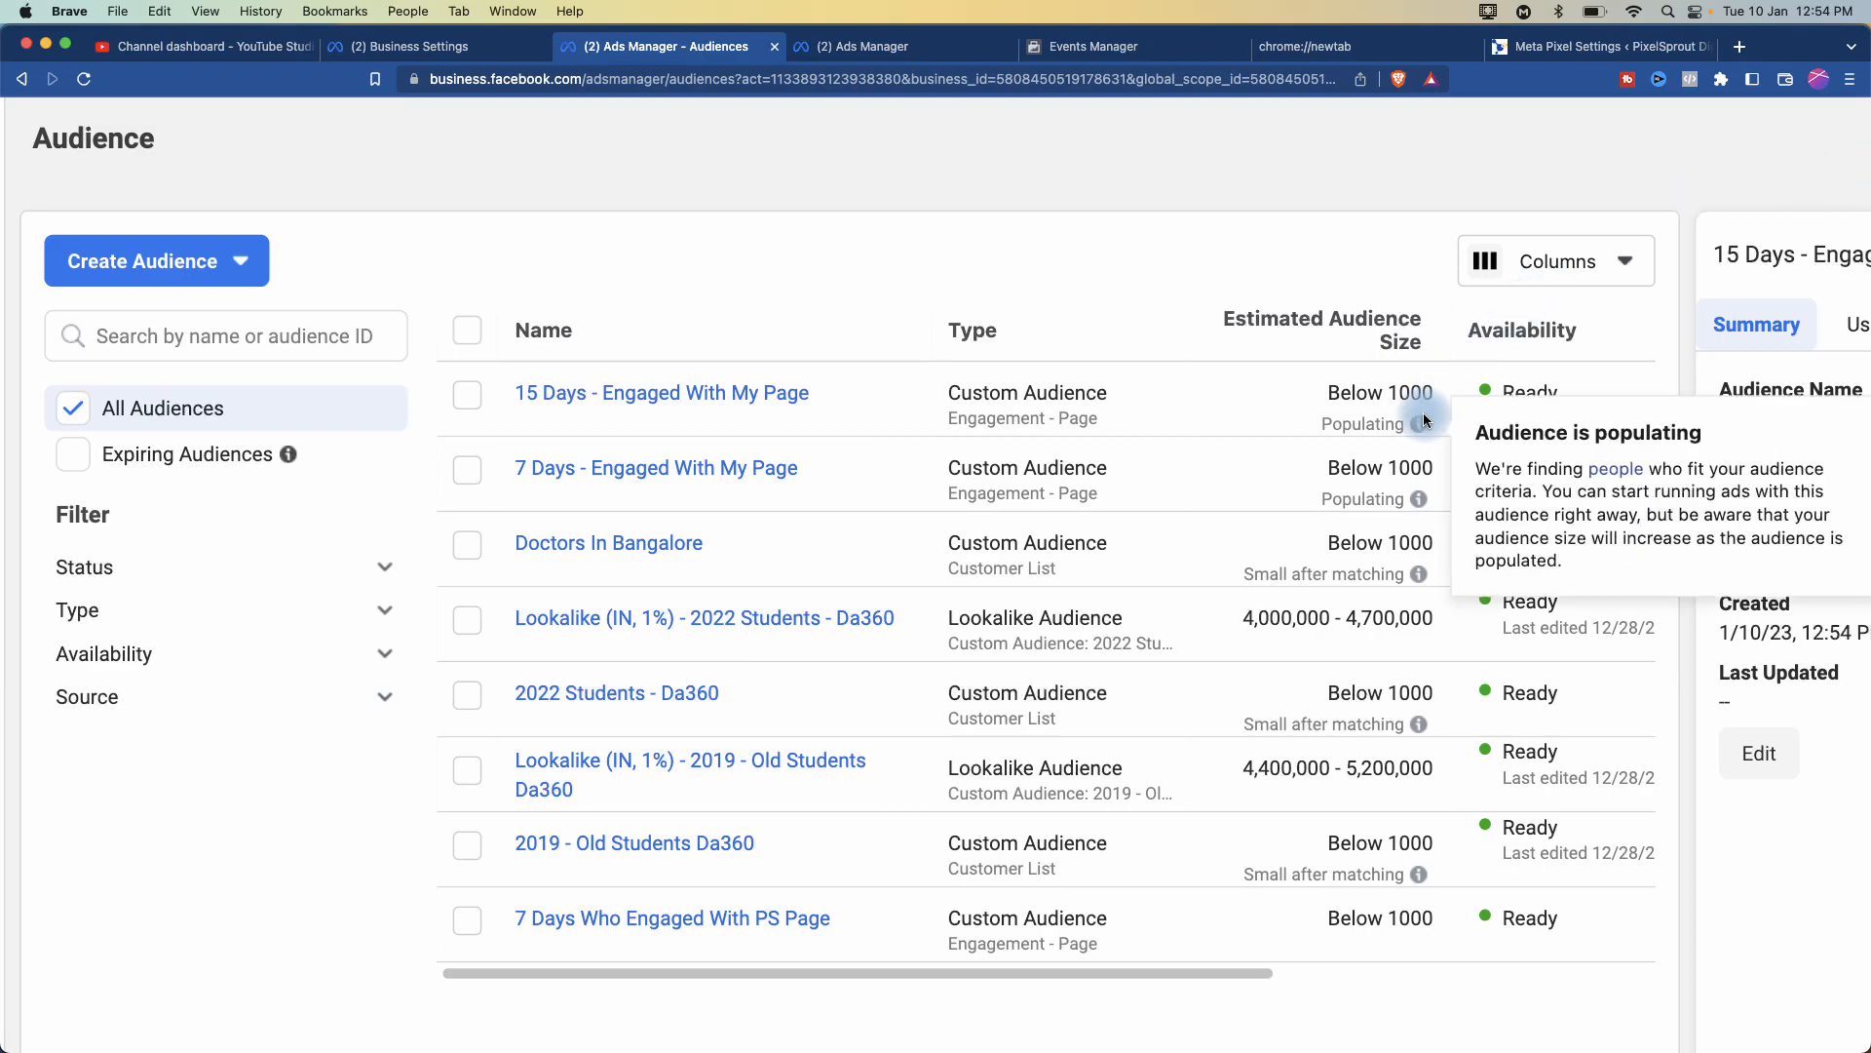
scroll(1425, 420, up, 5)
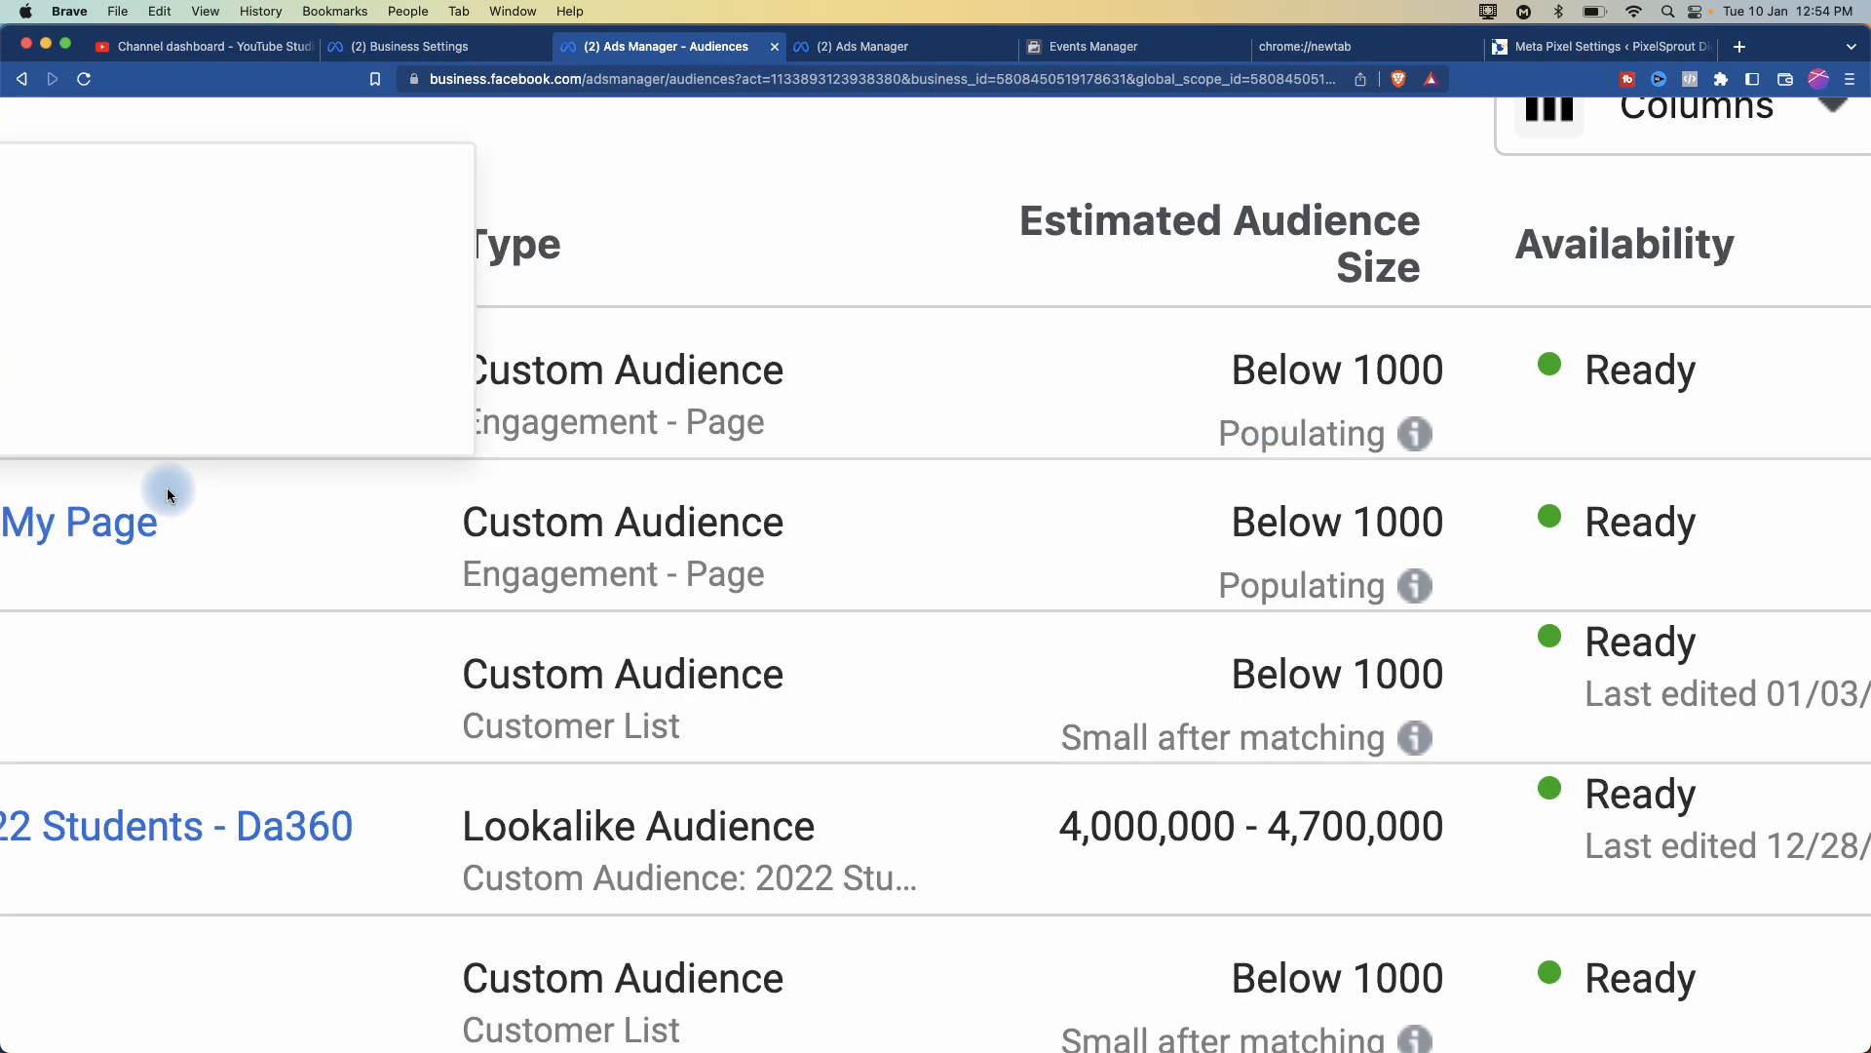
scroll(167, 488, left, 5)
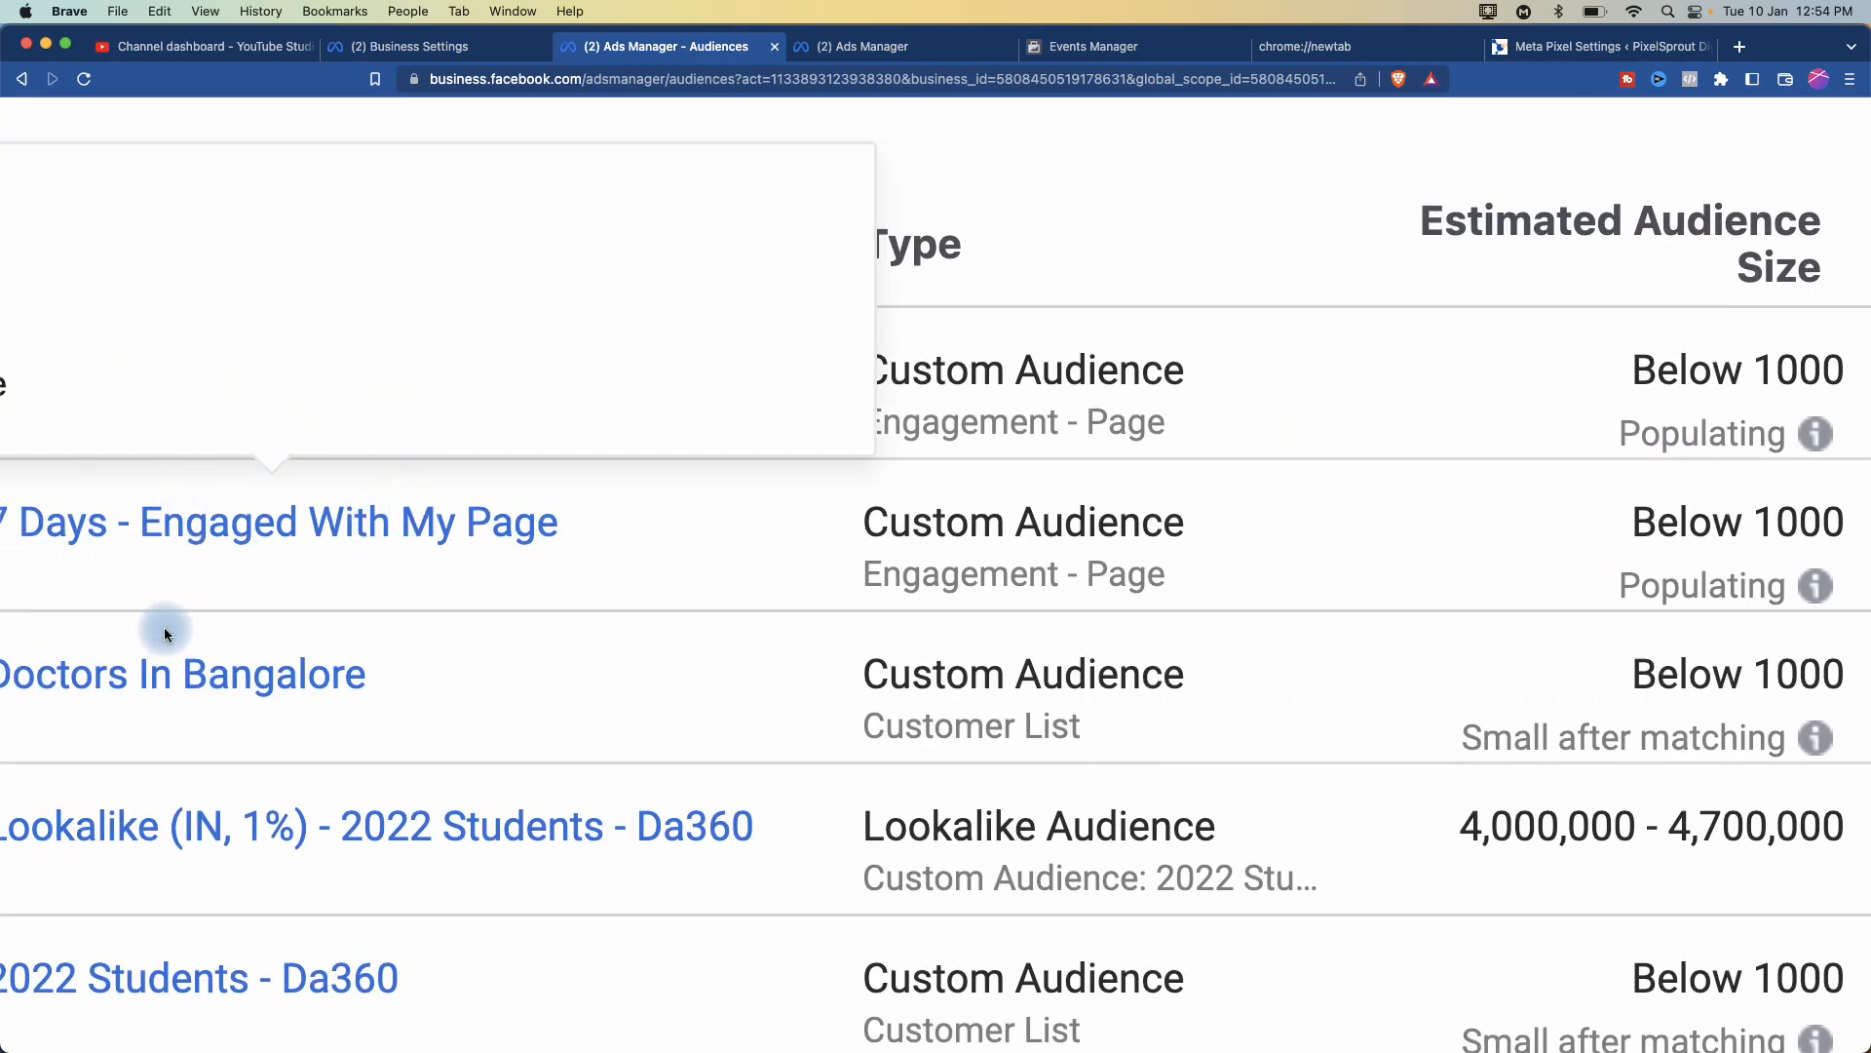
scroll(163, 627, left, 8)
mouse_move(773, 525)
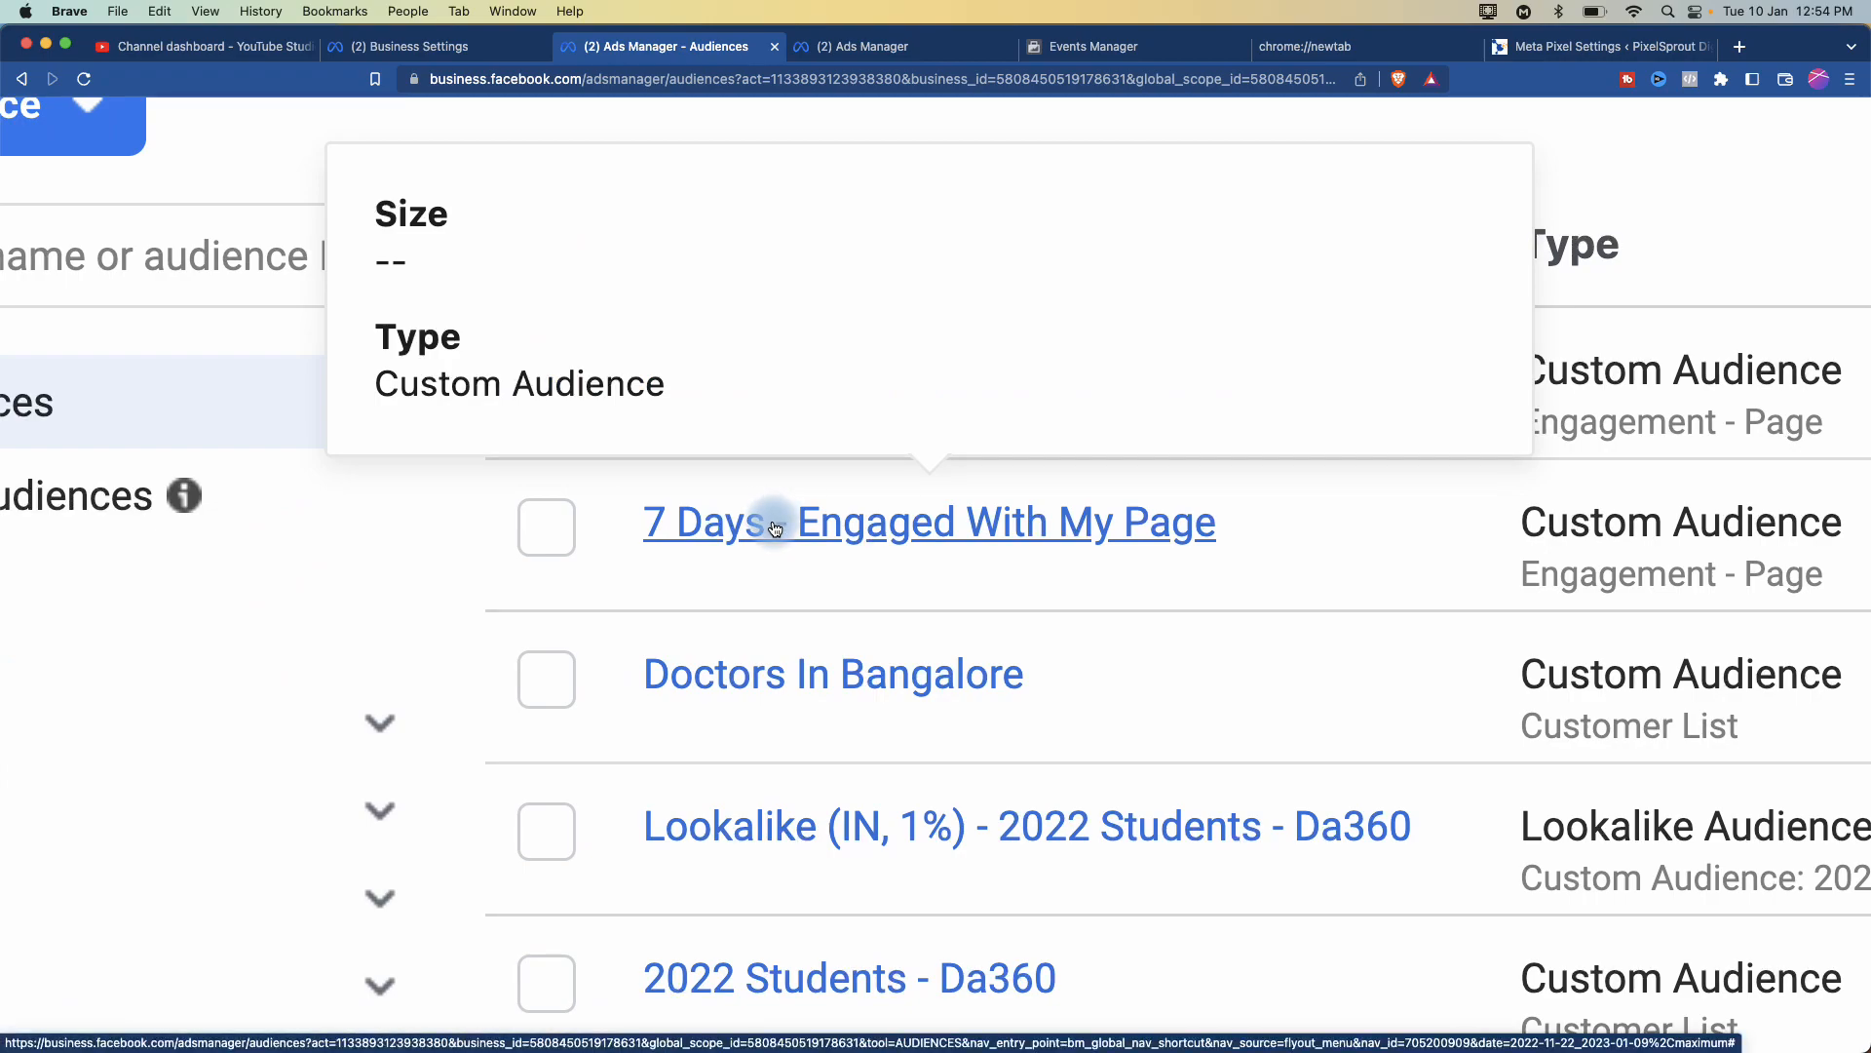
scroll(775, 529, down, 5)
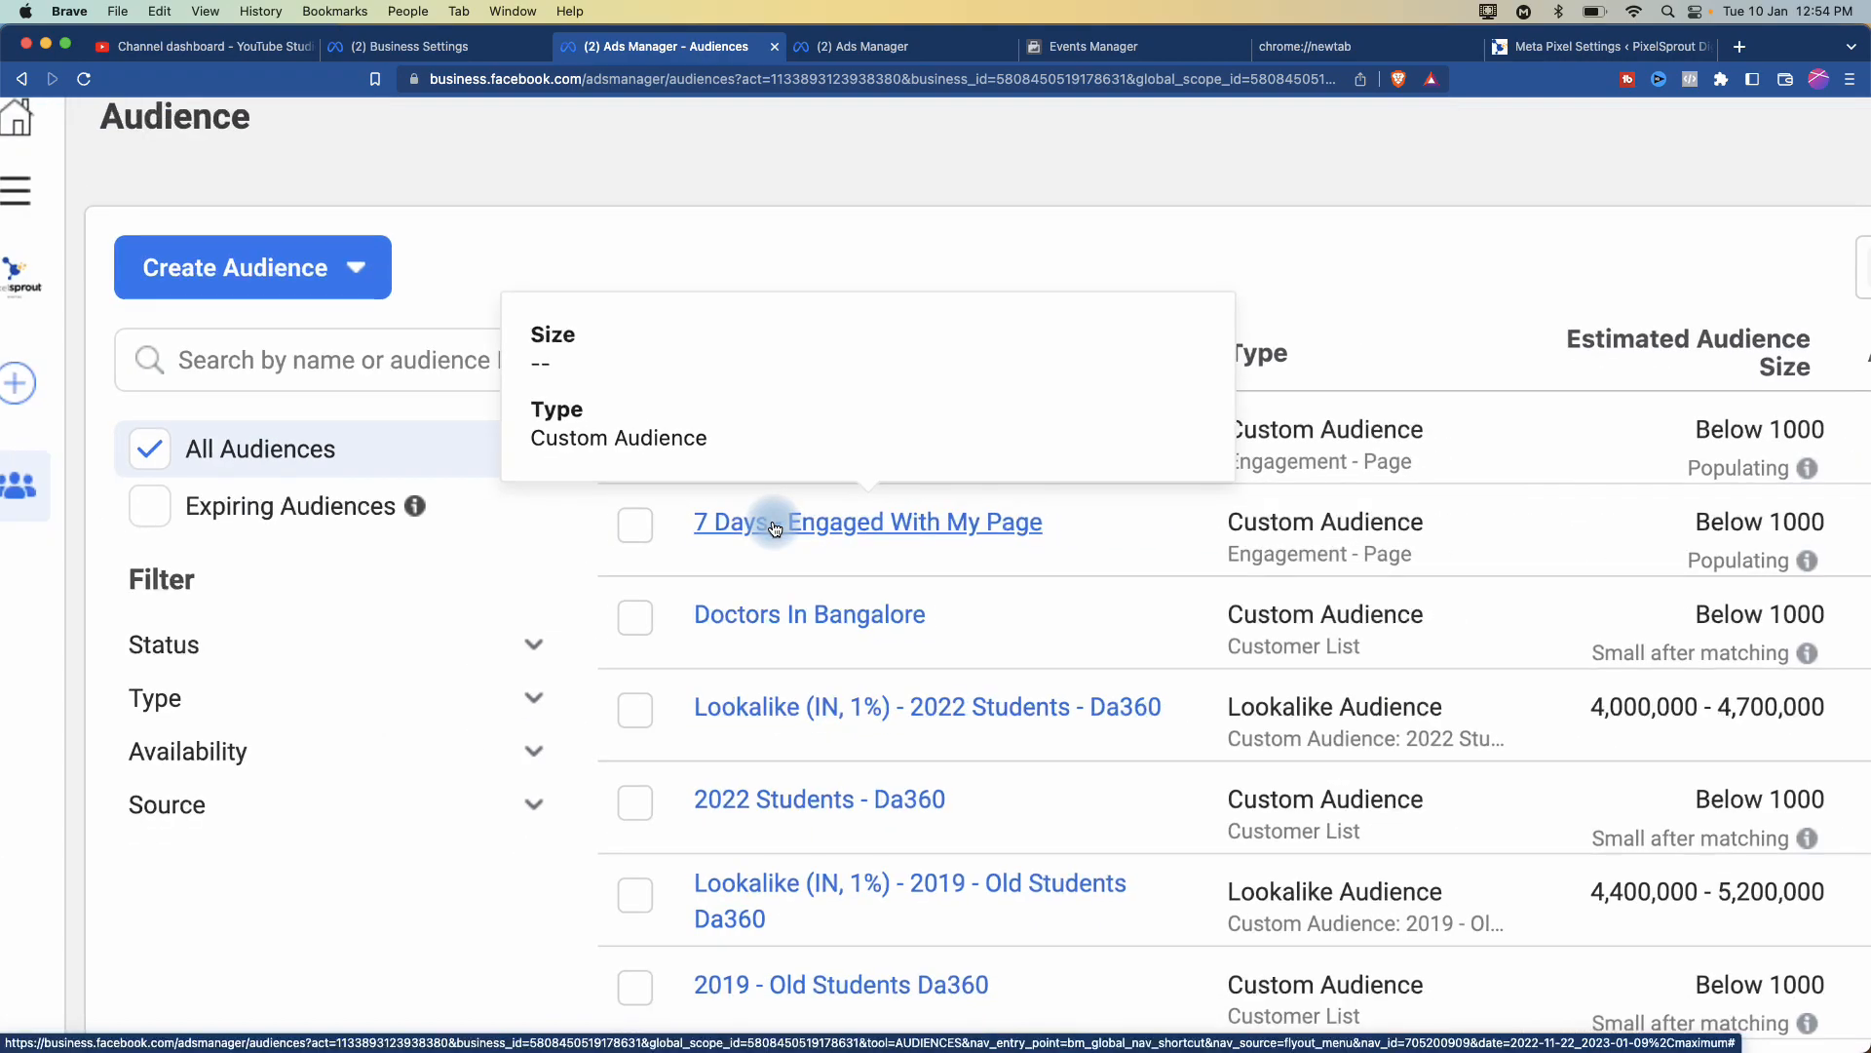
scroll(775, 530, right, 2)
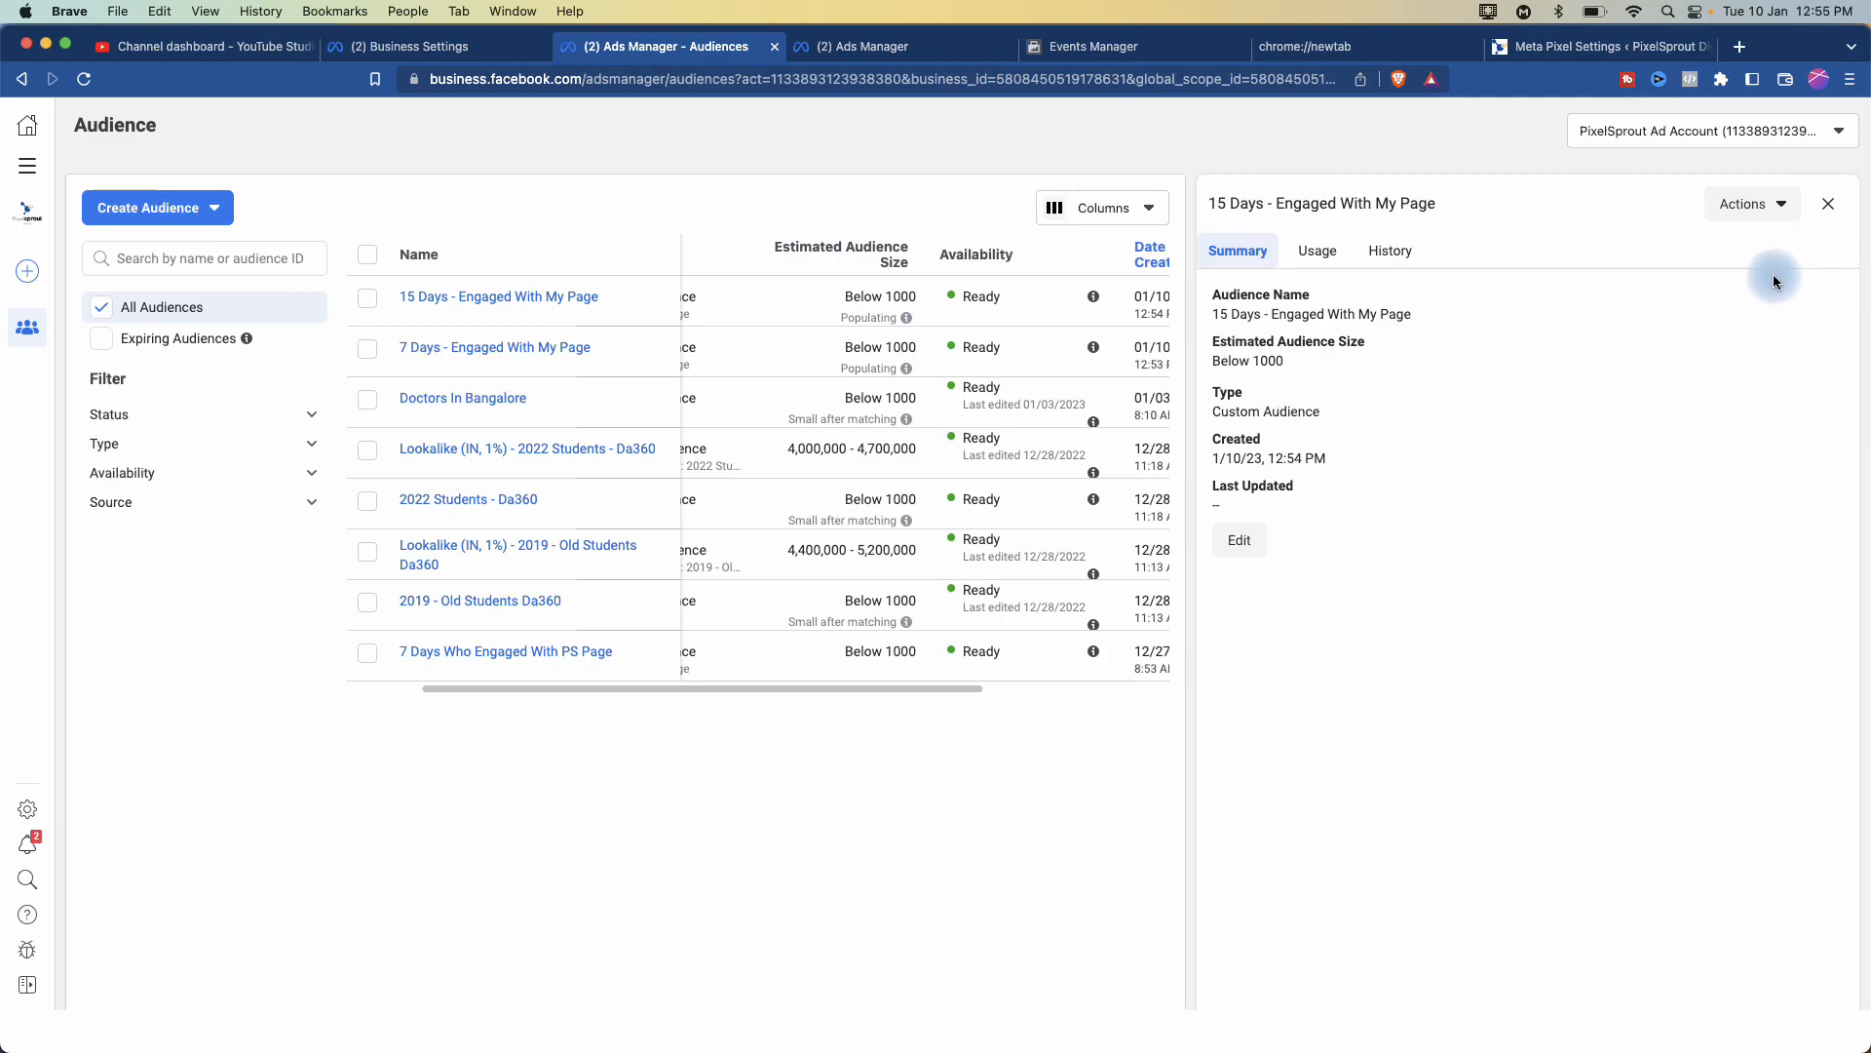
click(208, 203)
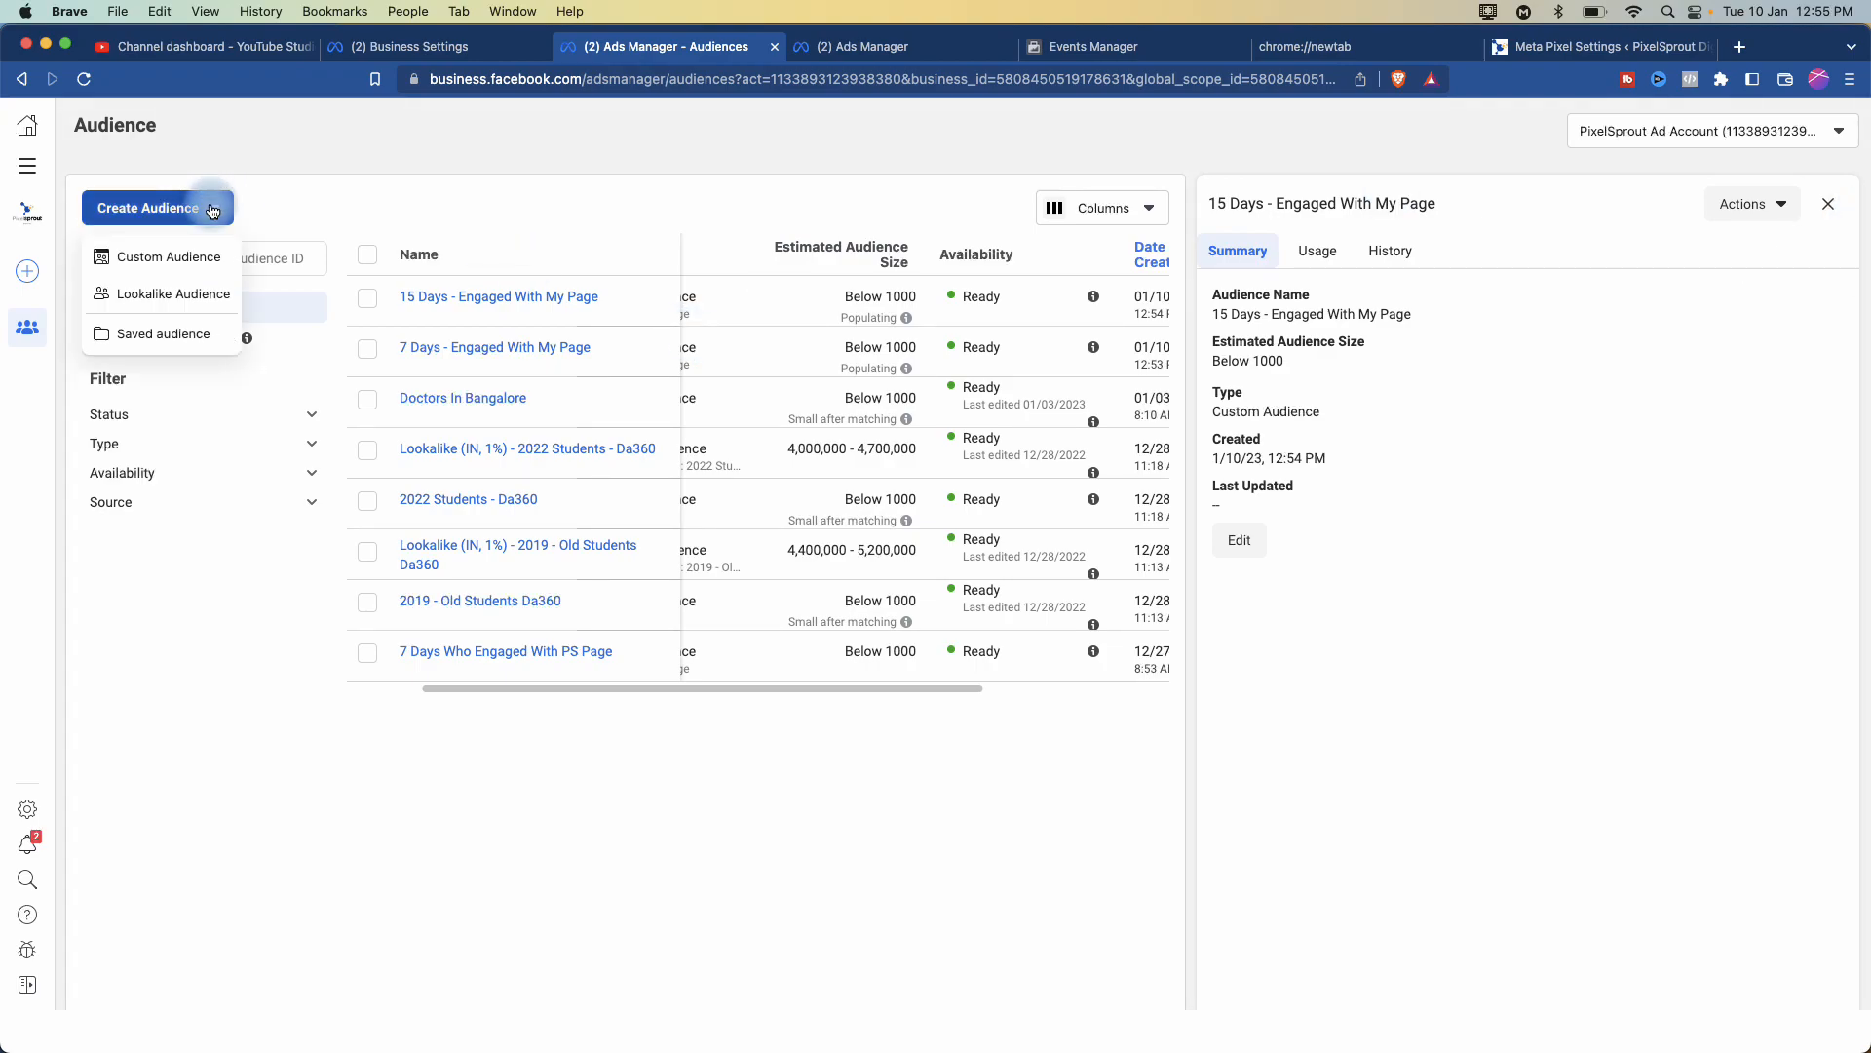
- Start an Instagram account custom audience and view its engagement event options
click(187, 257)
click(951, 532)
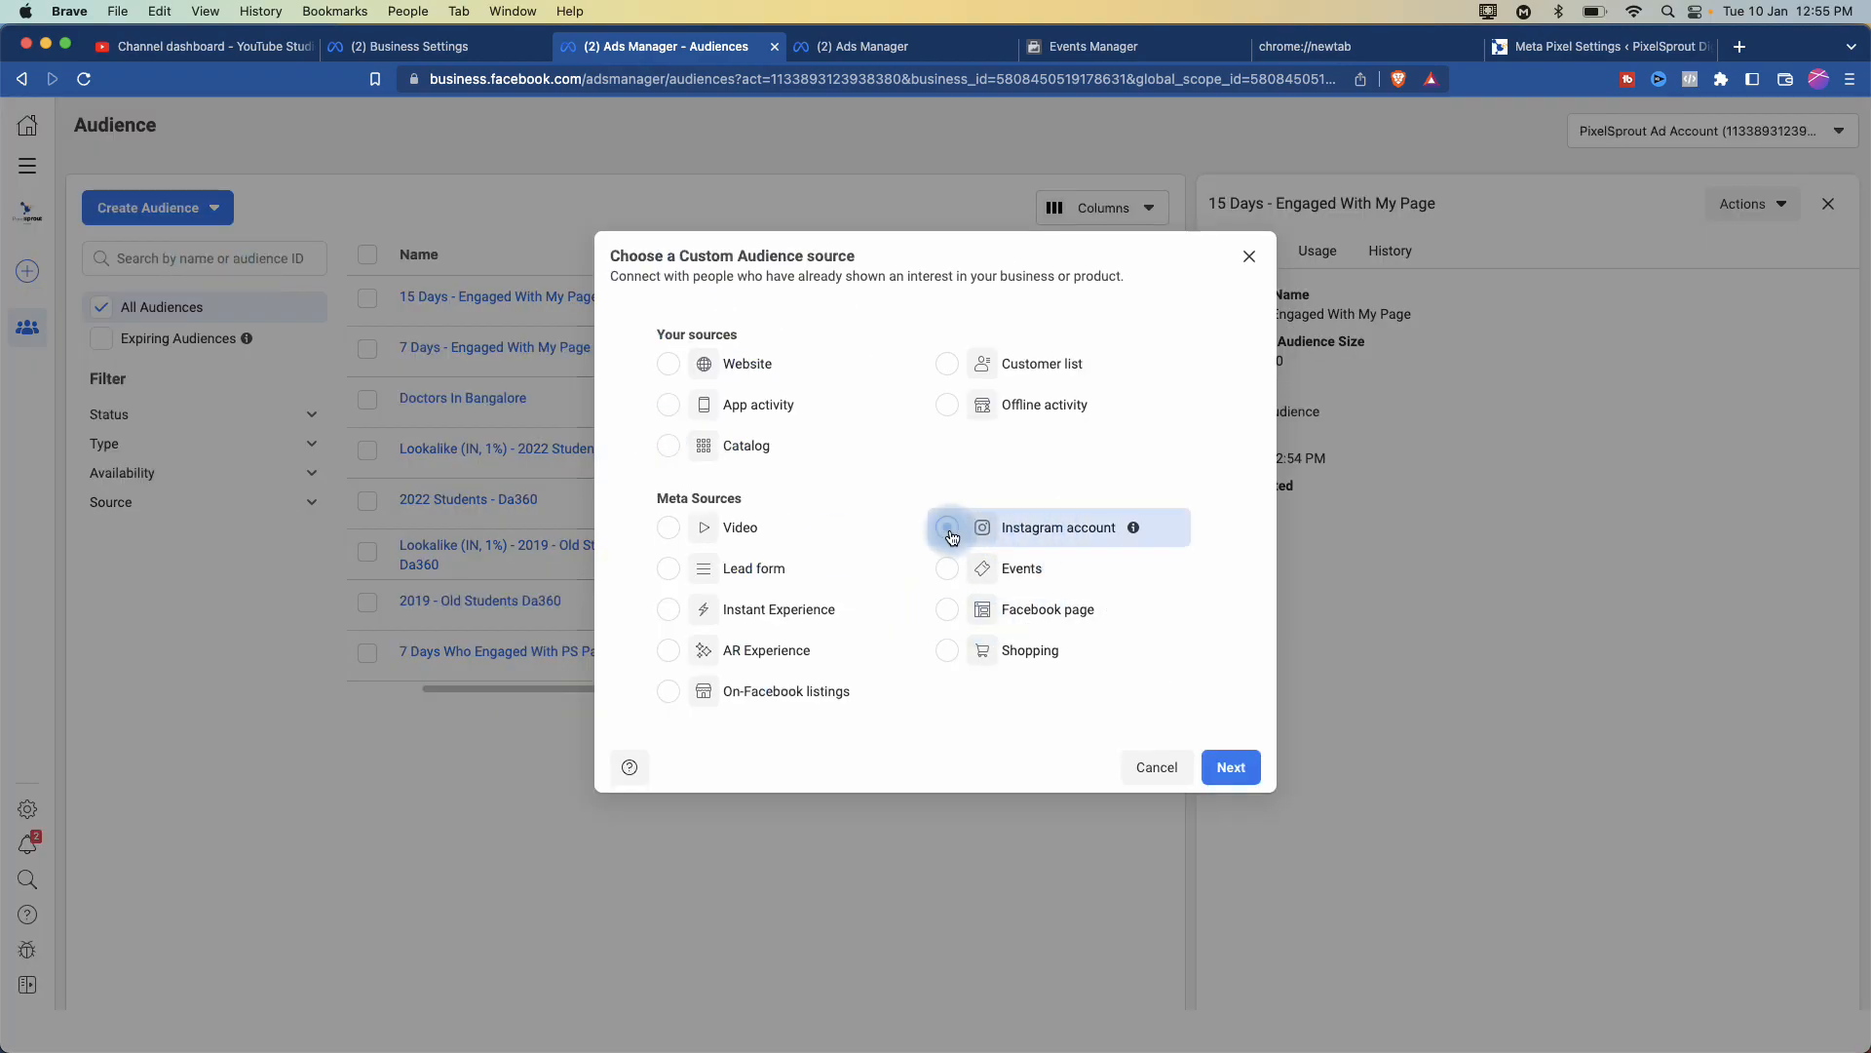
click(1049, 529)
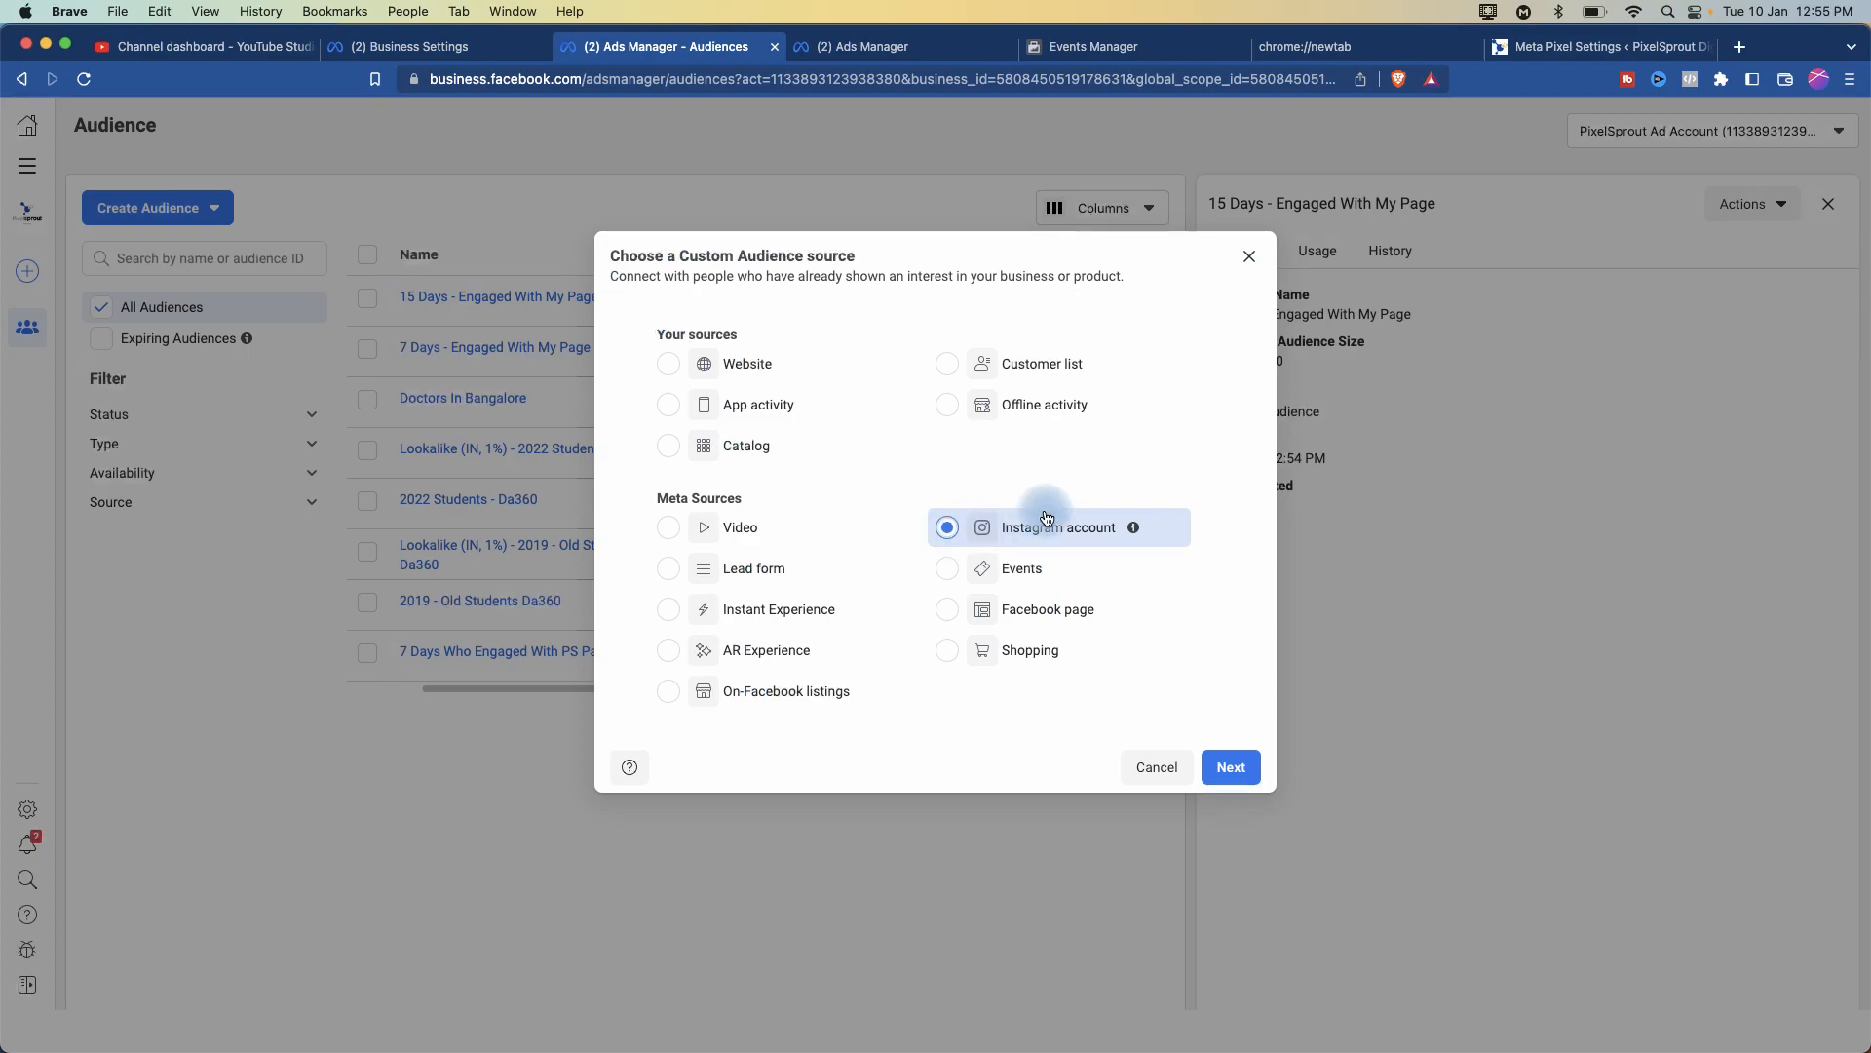
click(1231, 767)
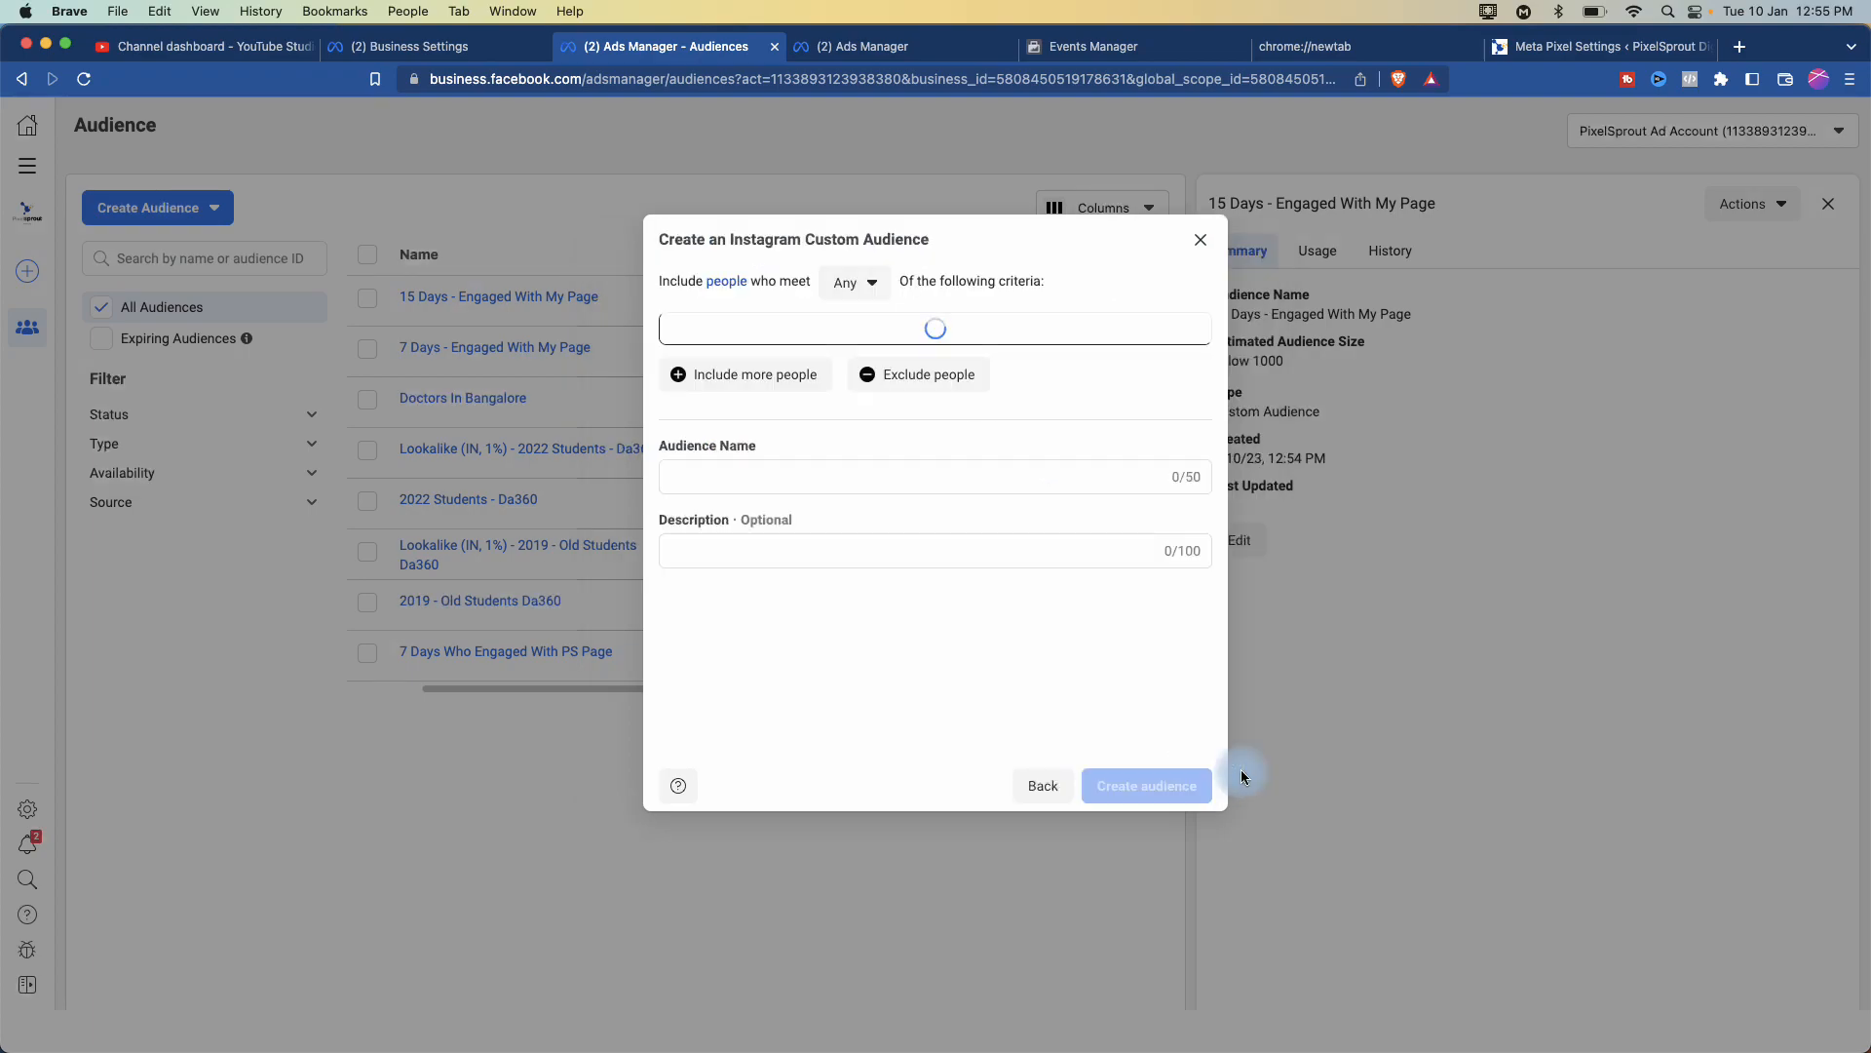
click(994, 401)
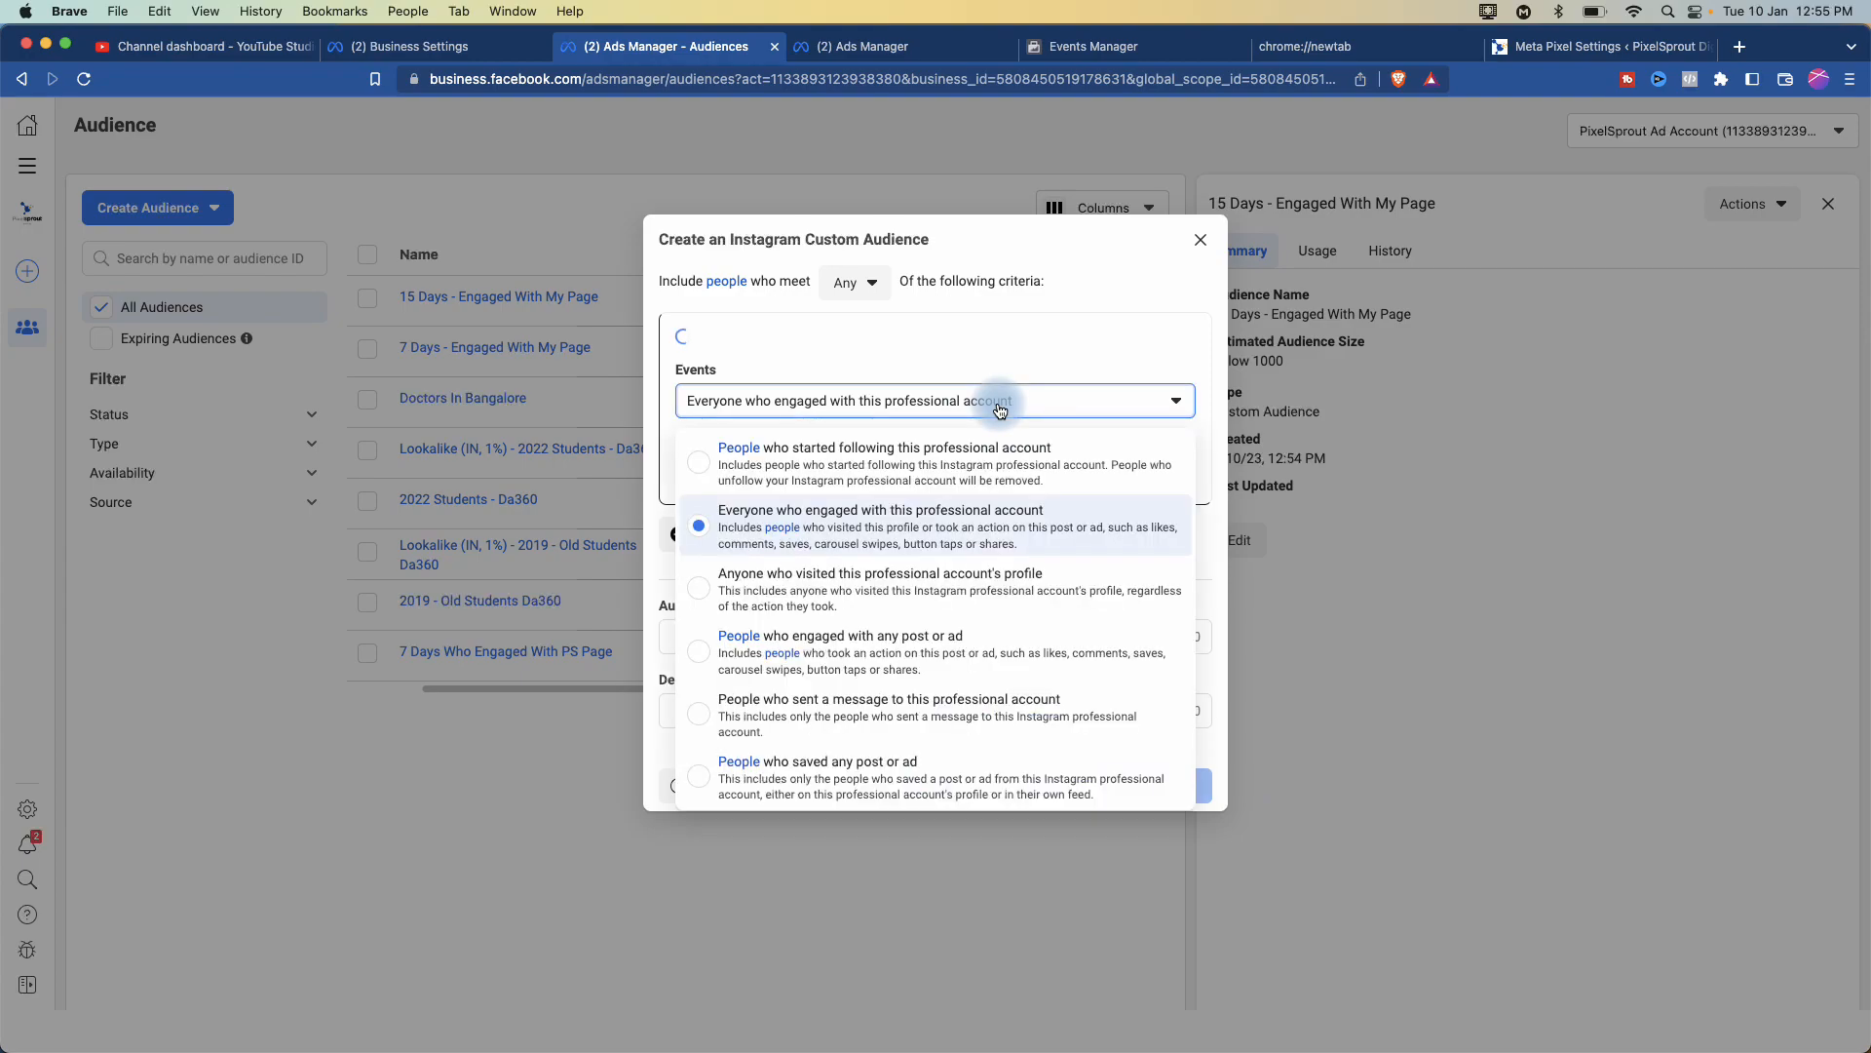
scroll(893, 476, up, 5)
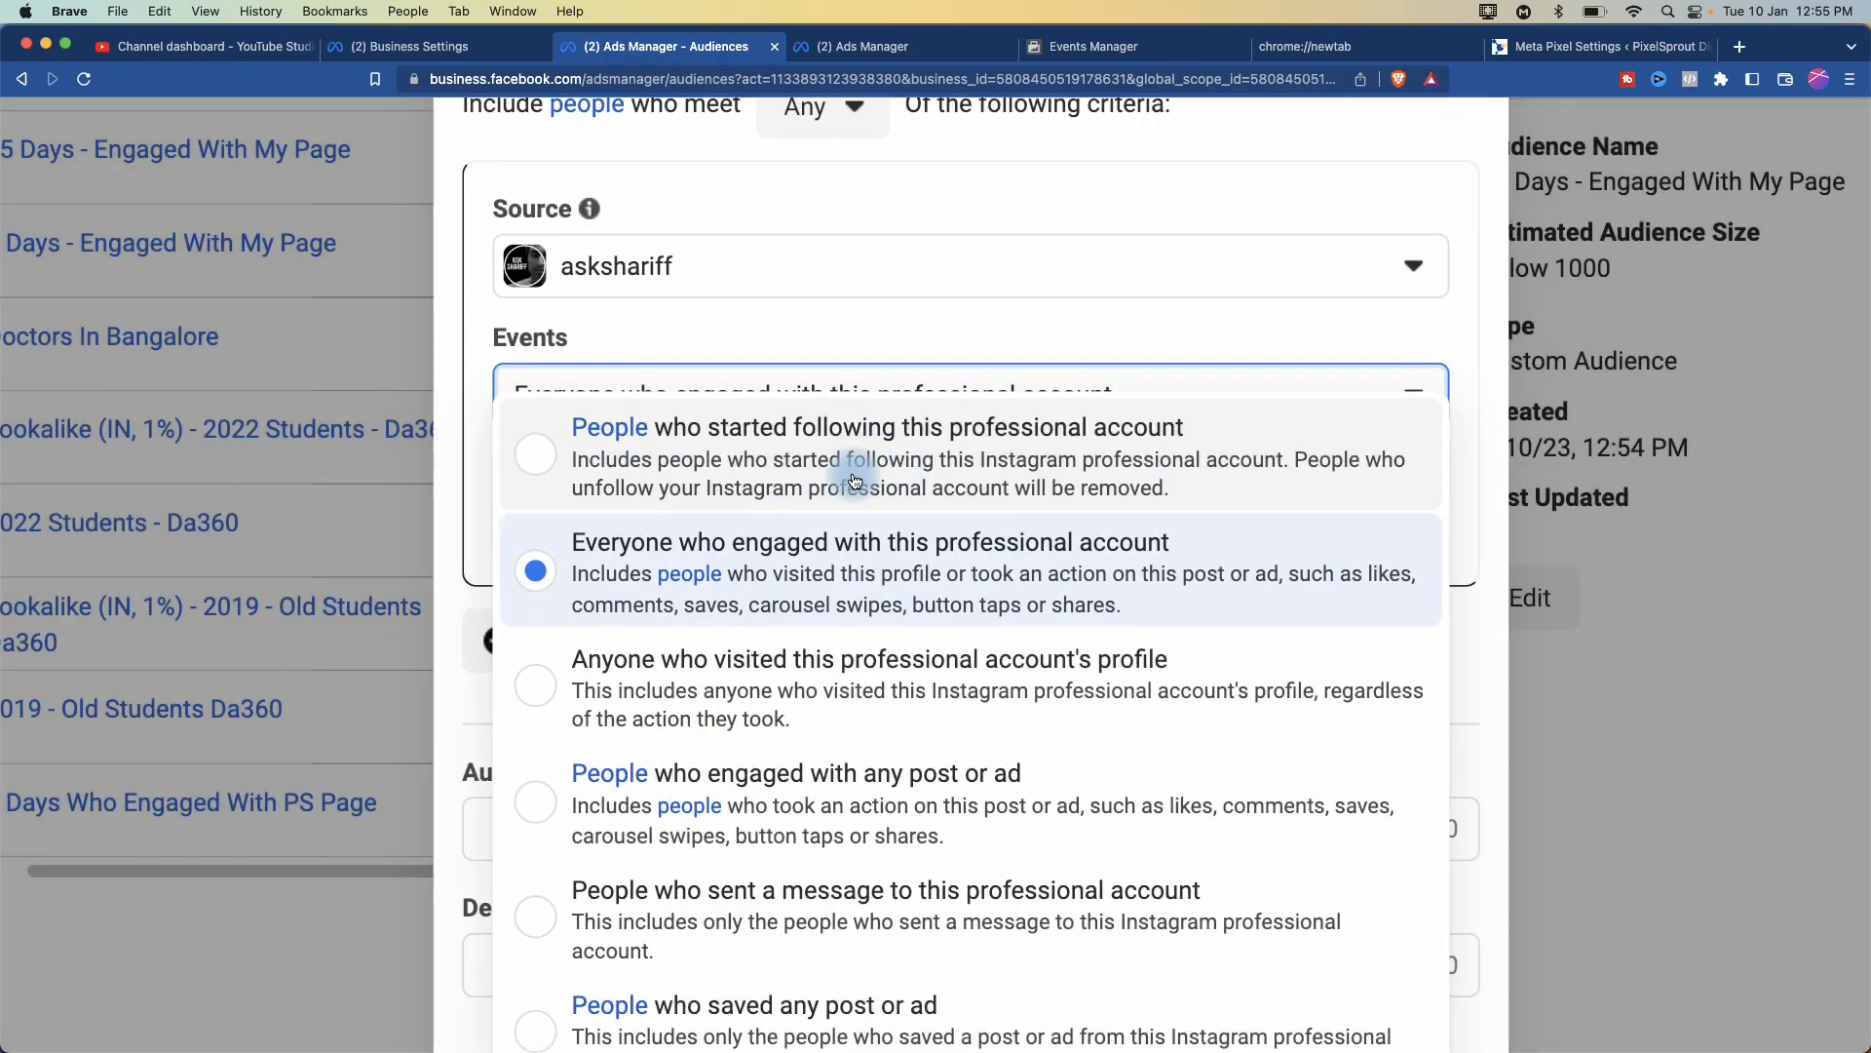
scroll(780, 448, down, 5)
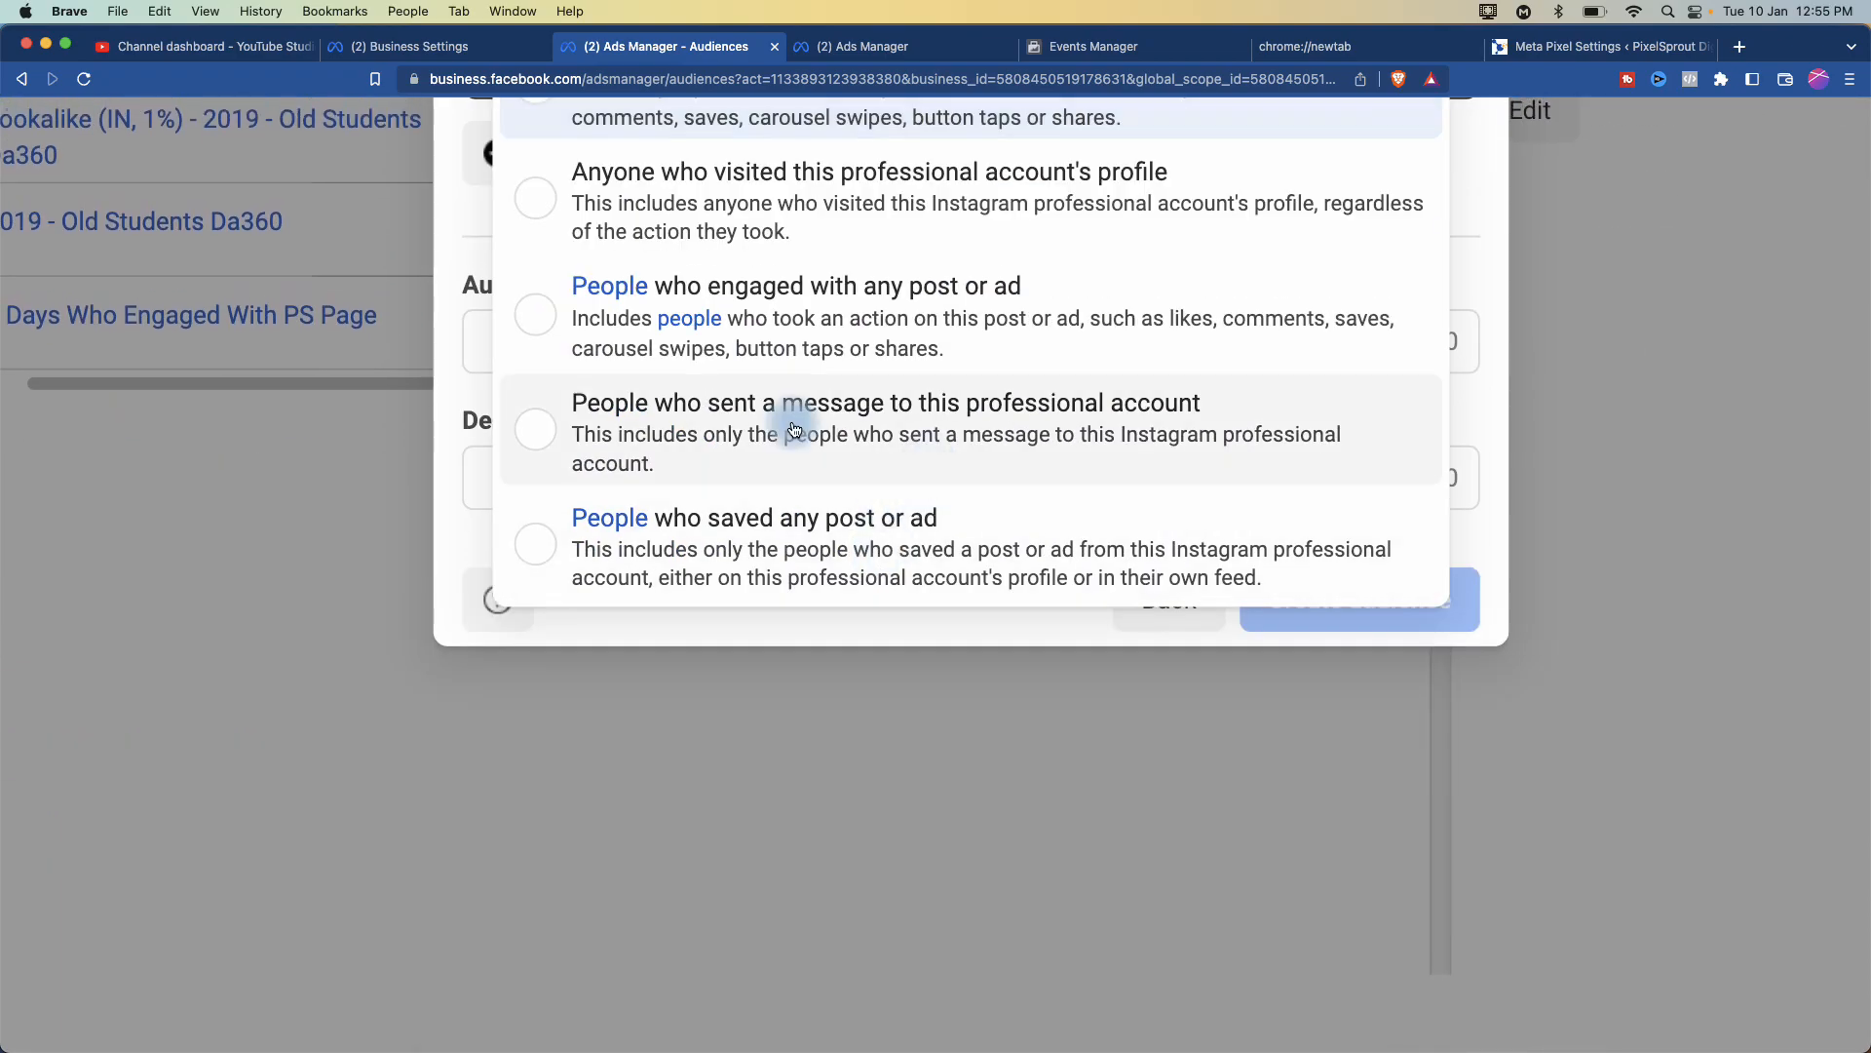
- Review the Instagram event choices again, then close the dialog without creating an audience
click(446, 347)
scroll(447, 347, up, 2)
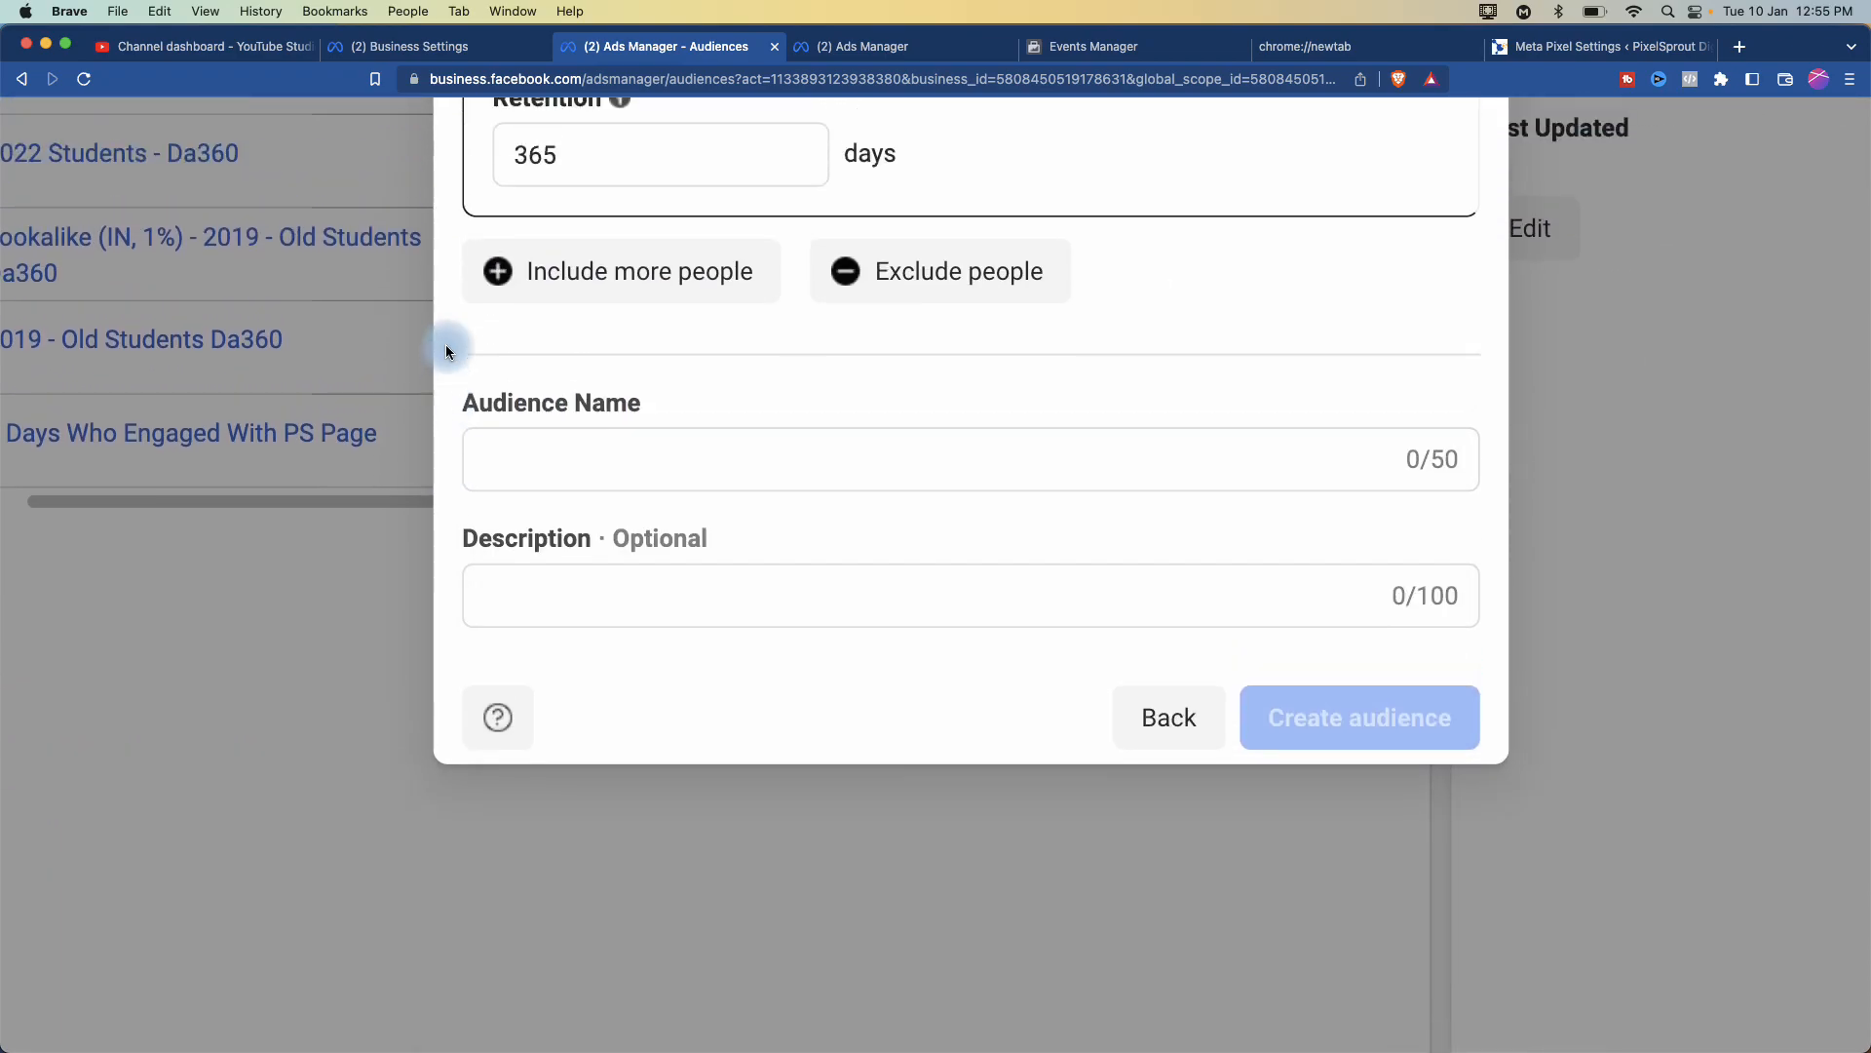
scroll(446, 351, up, 2)
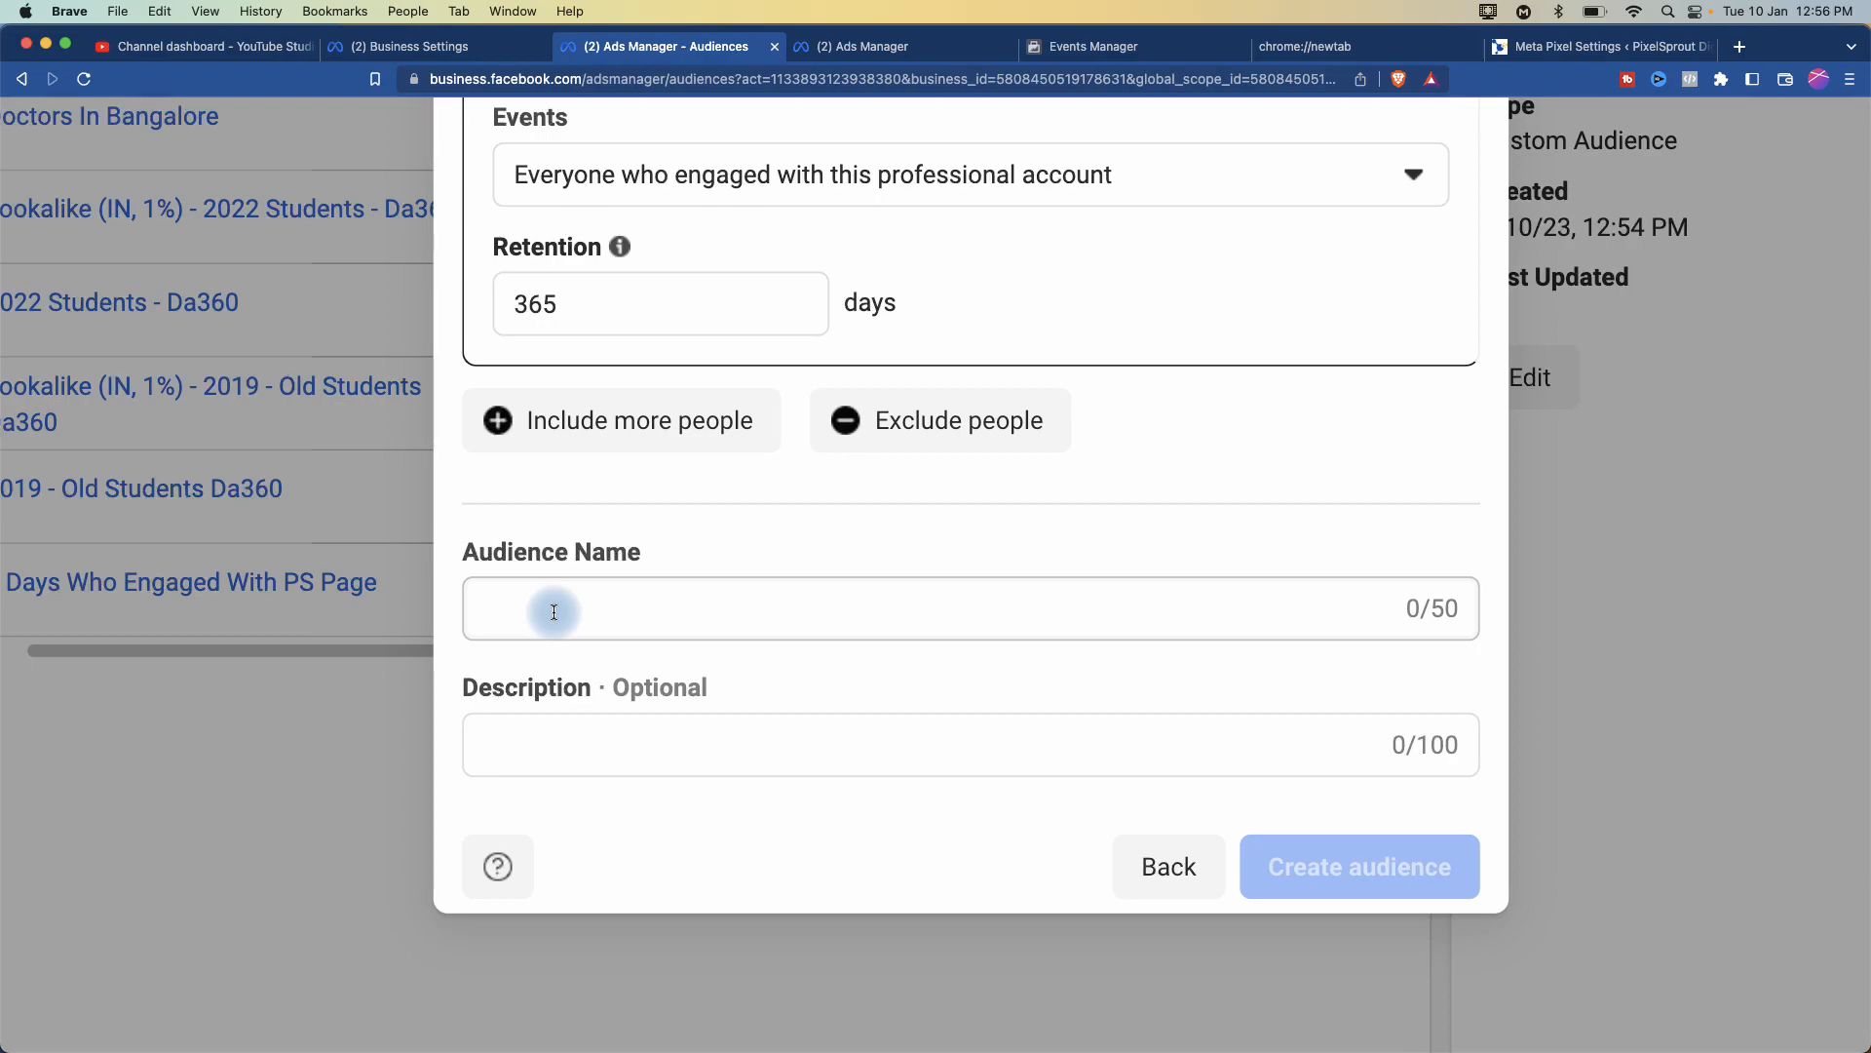
scroll(553, 611, up, 5)
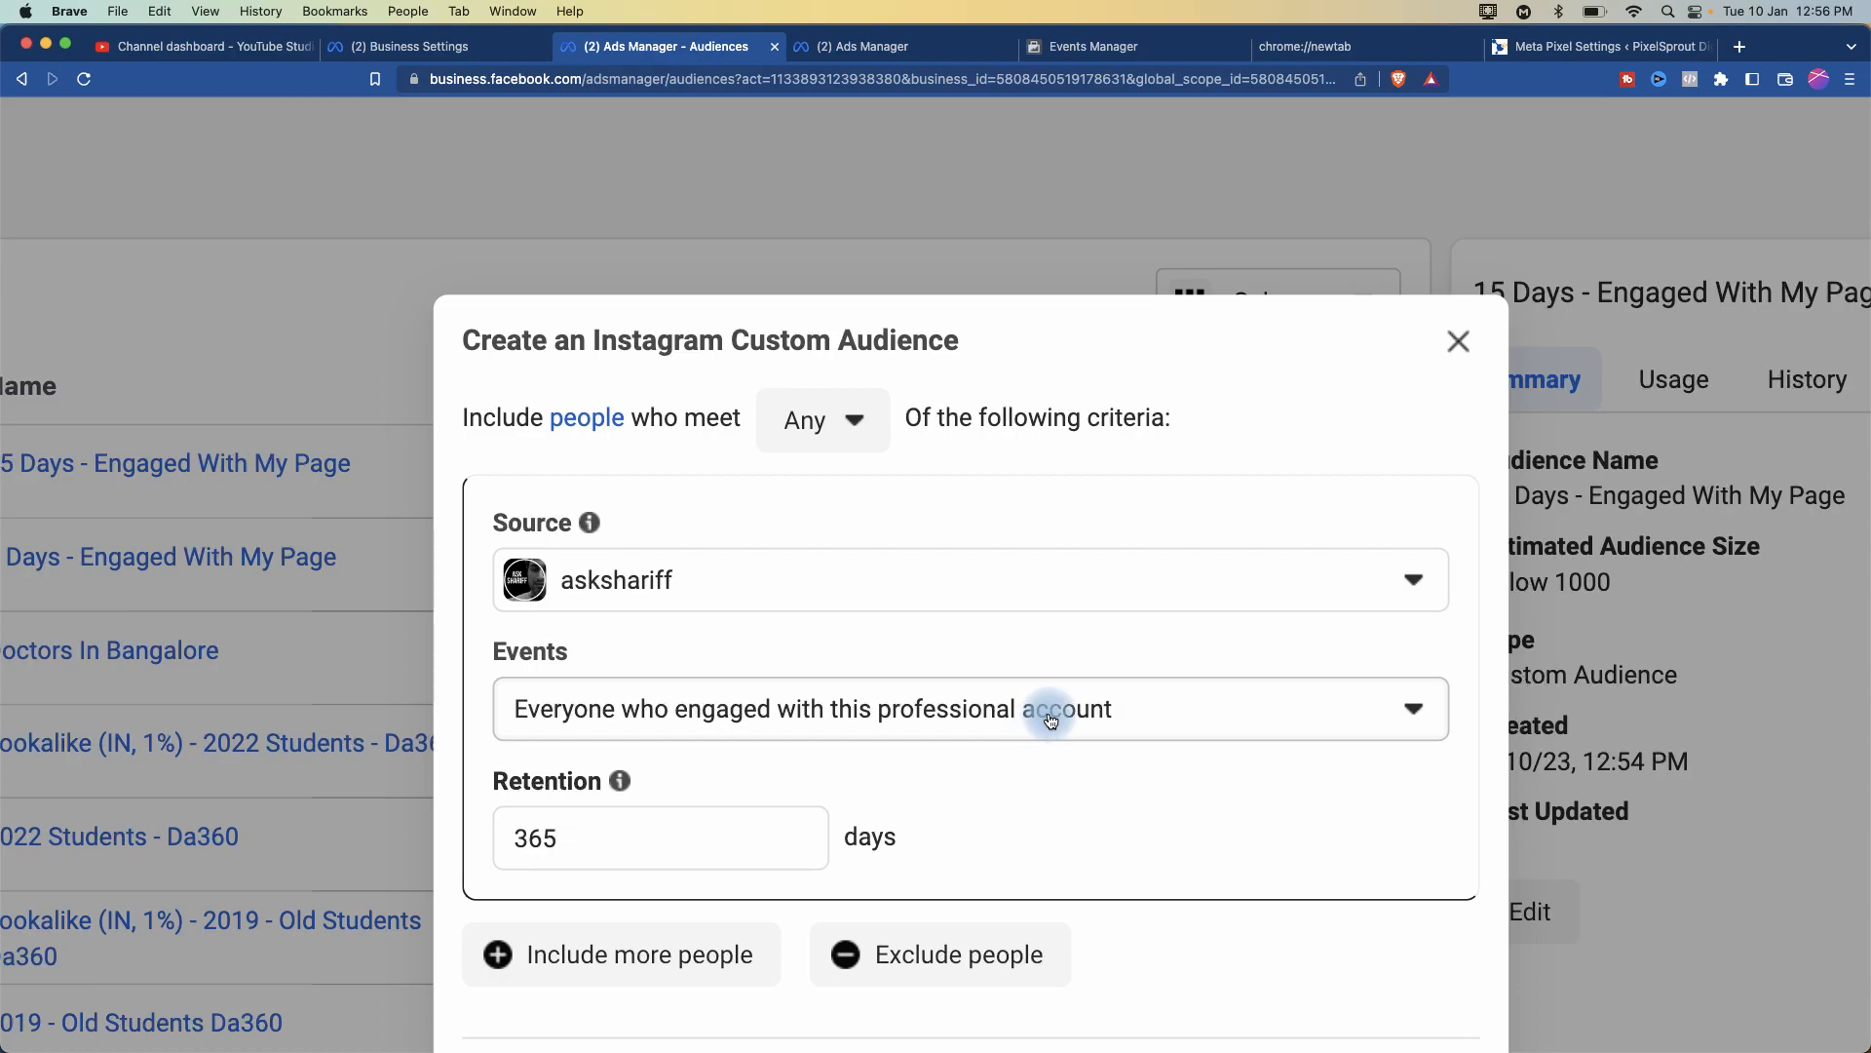
click(1045, 720)
click(1060, 705)
click(1060, 705)
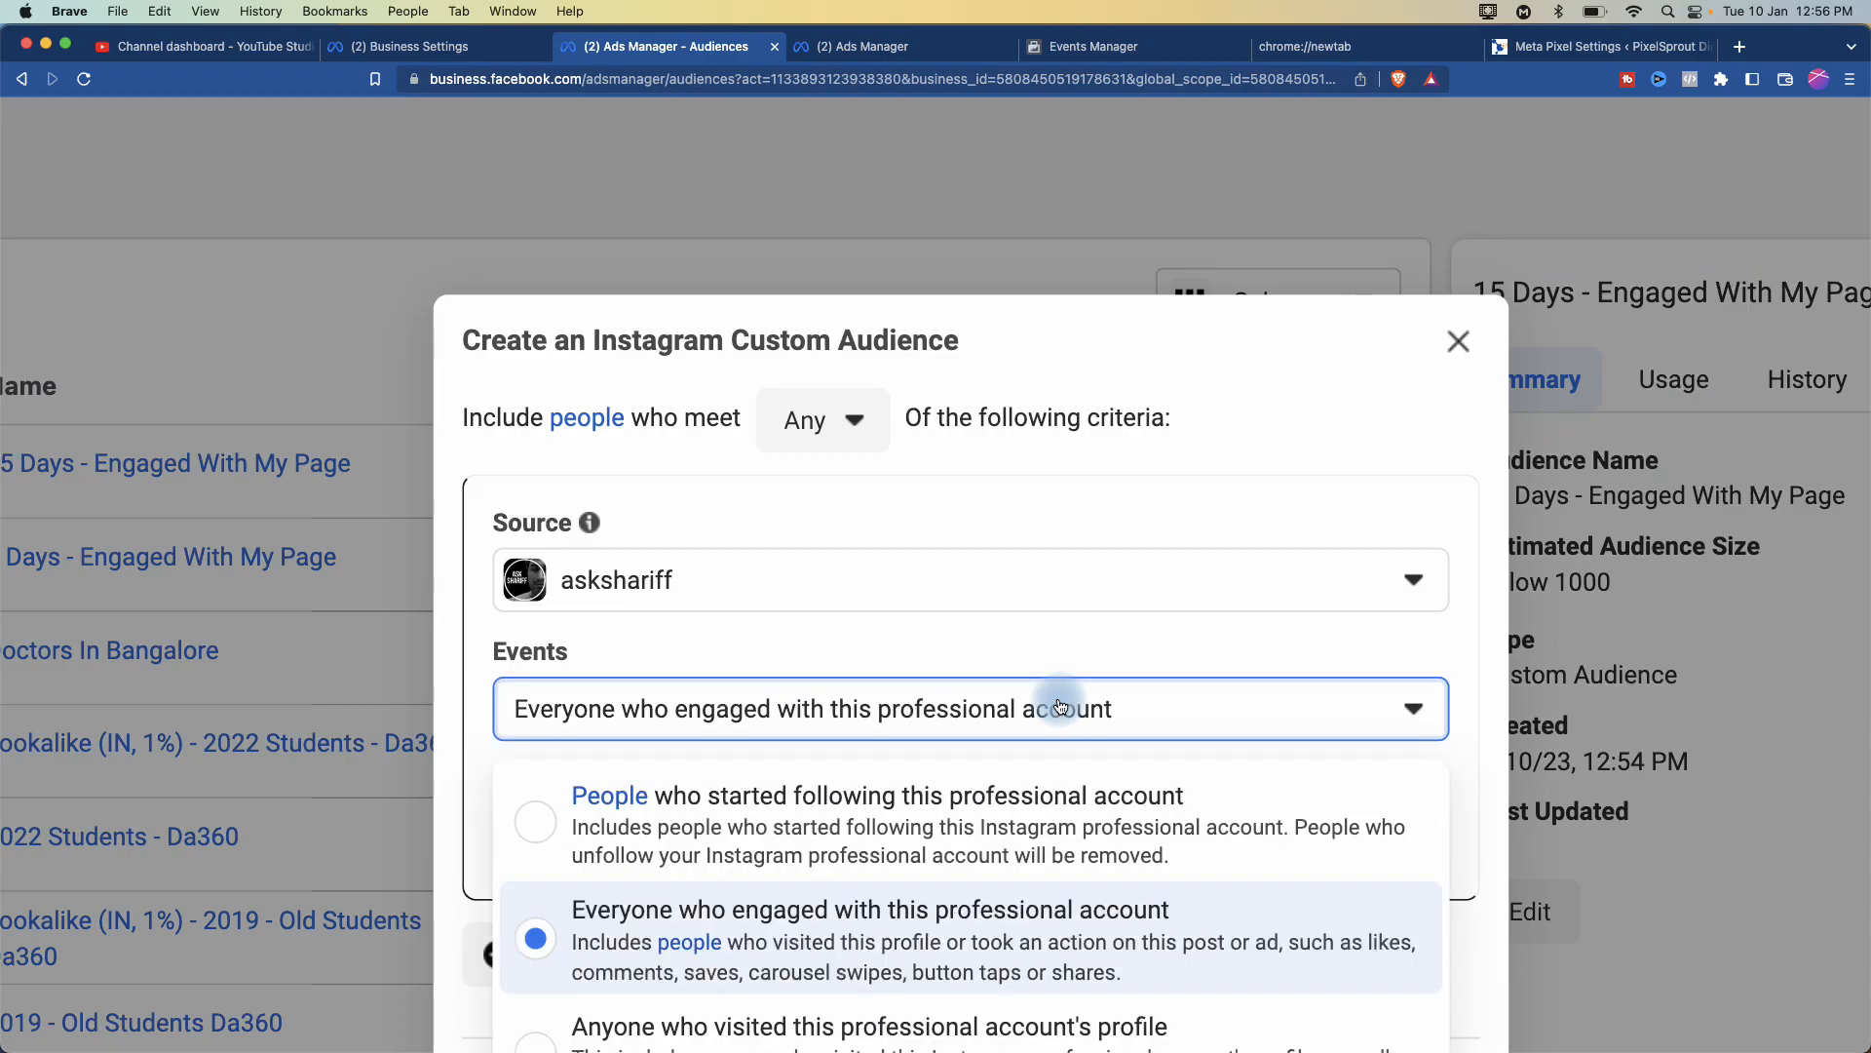
scroll(1061, 702, down, 4)
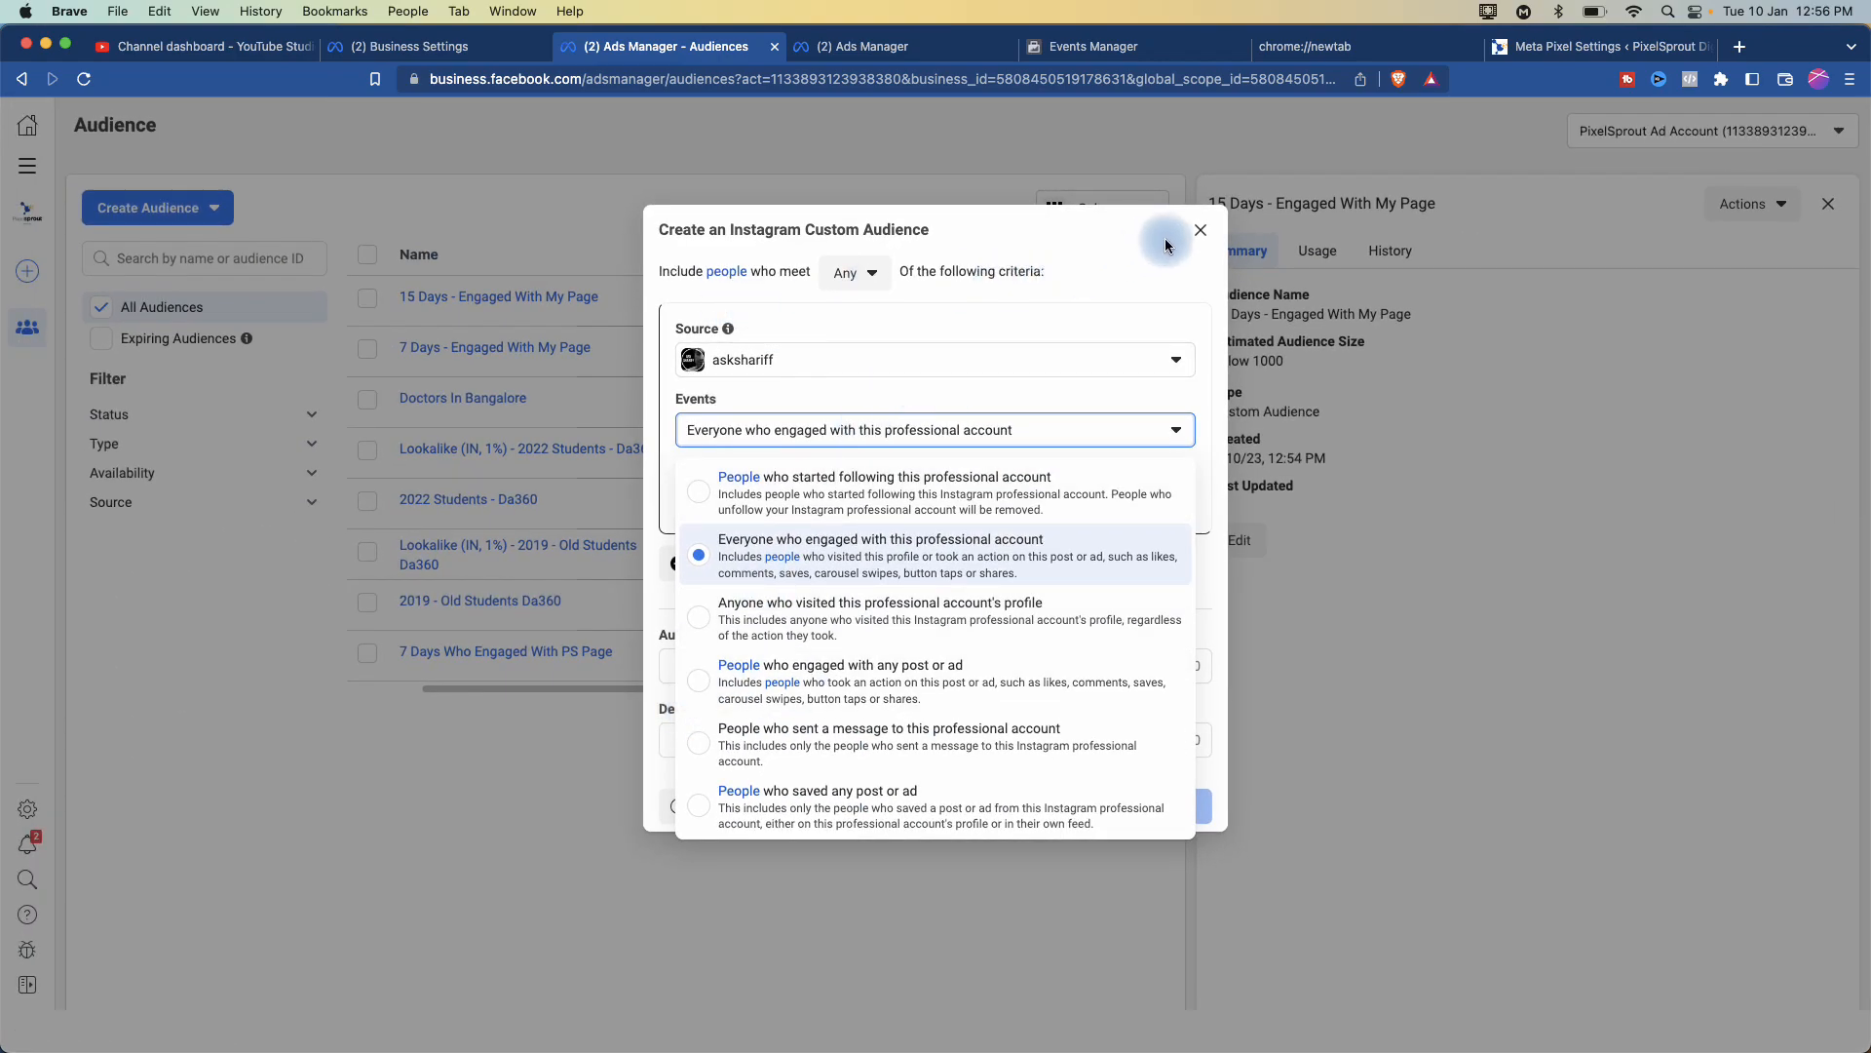
click(1201, 230)
click(219, 215)
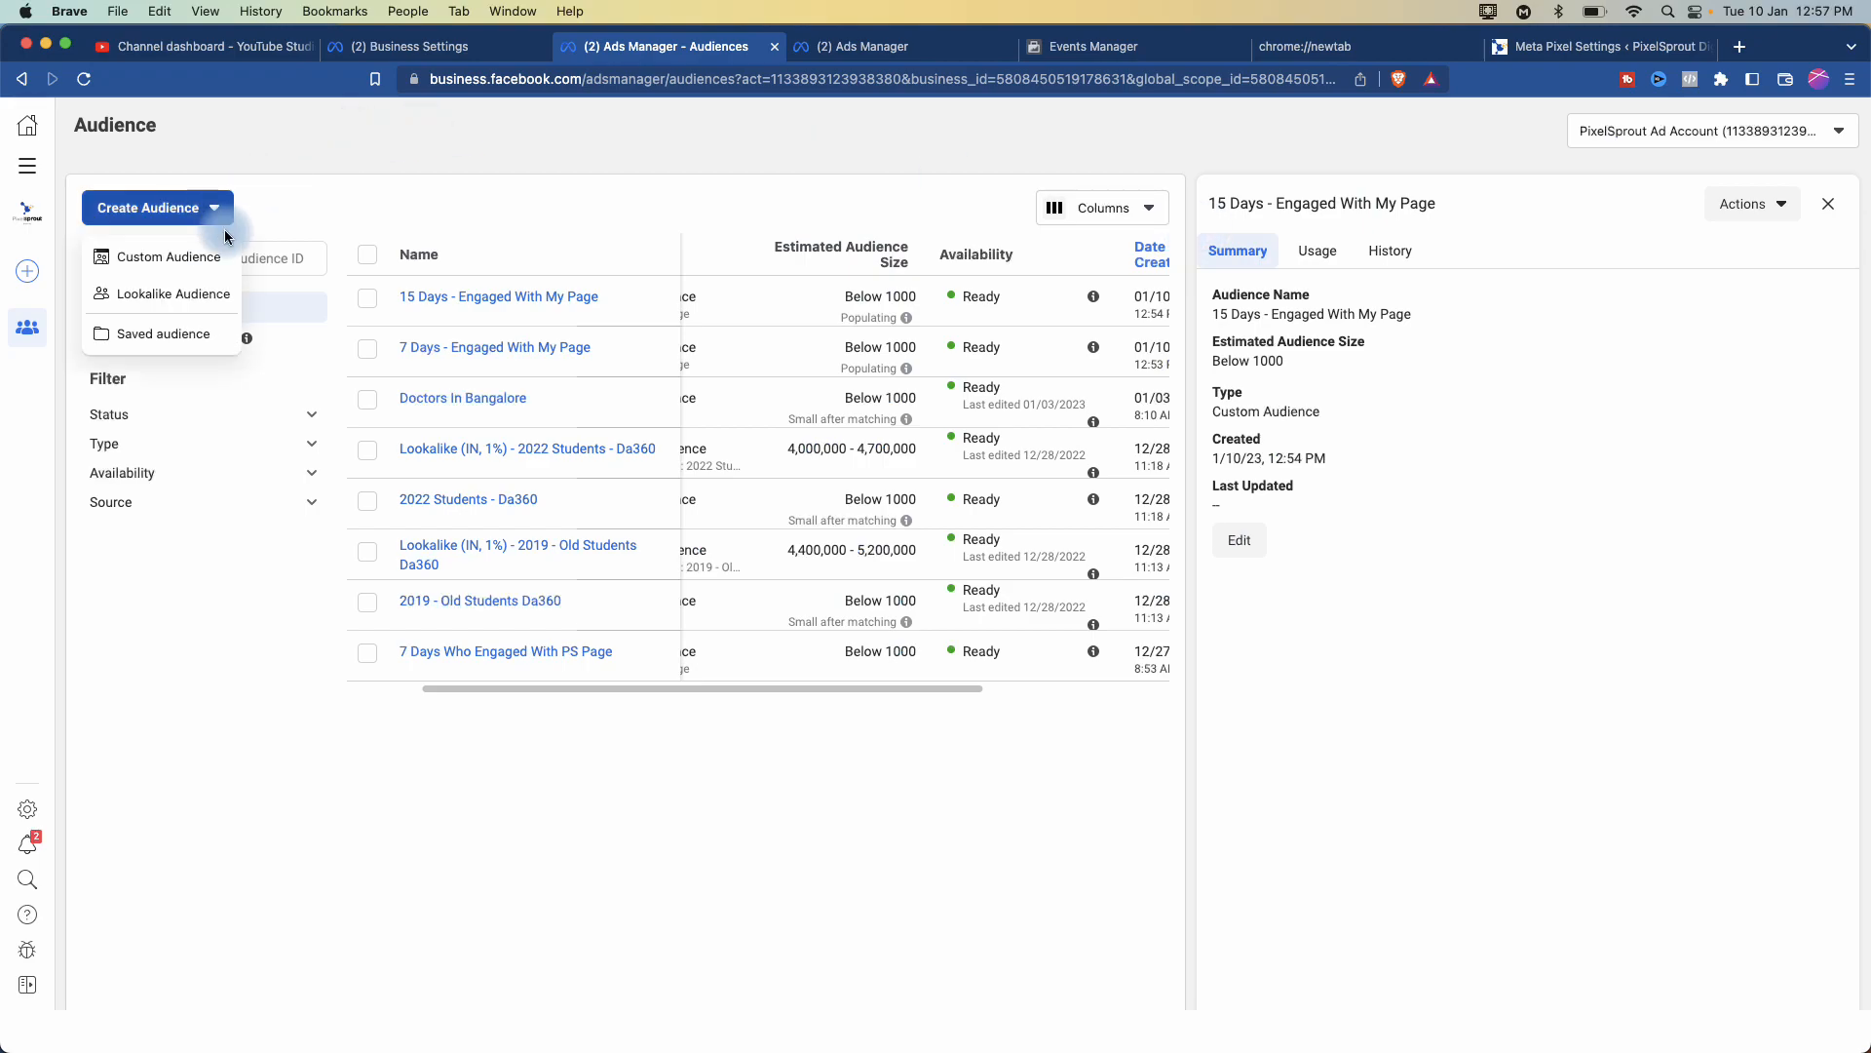
click(167, 255)
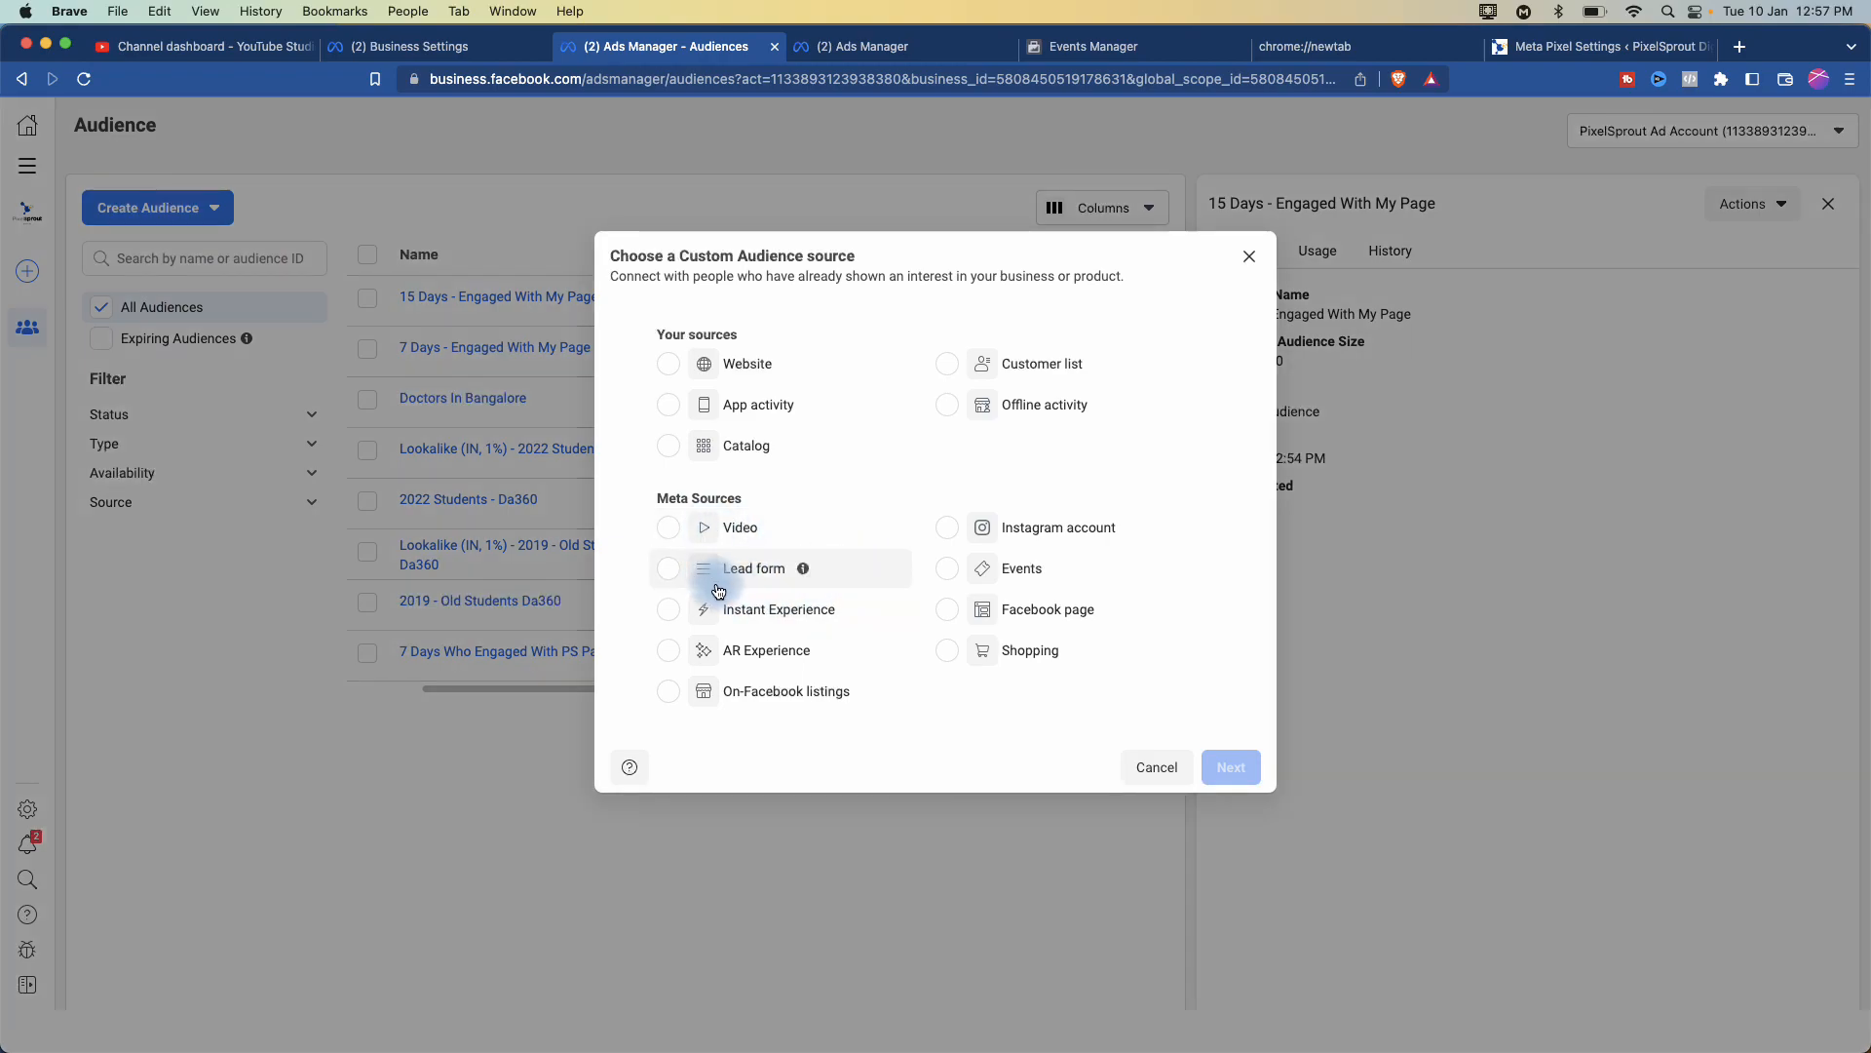
click(1019, 661)
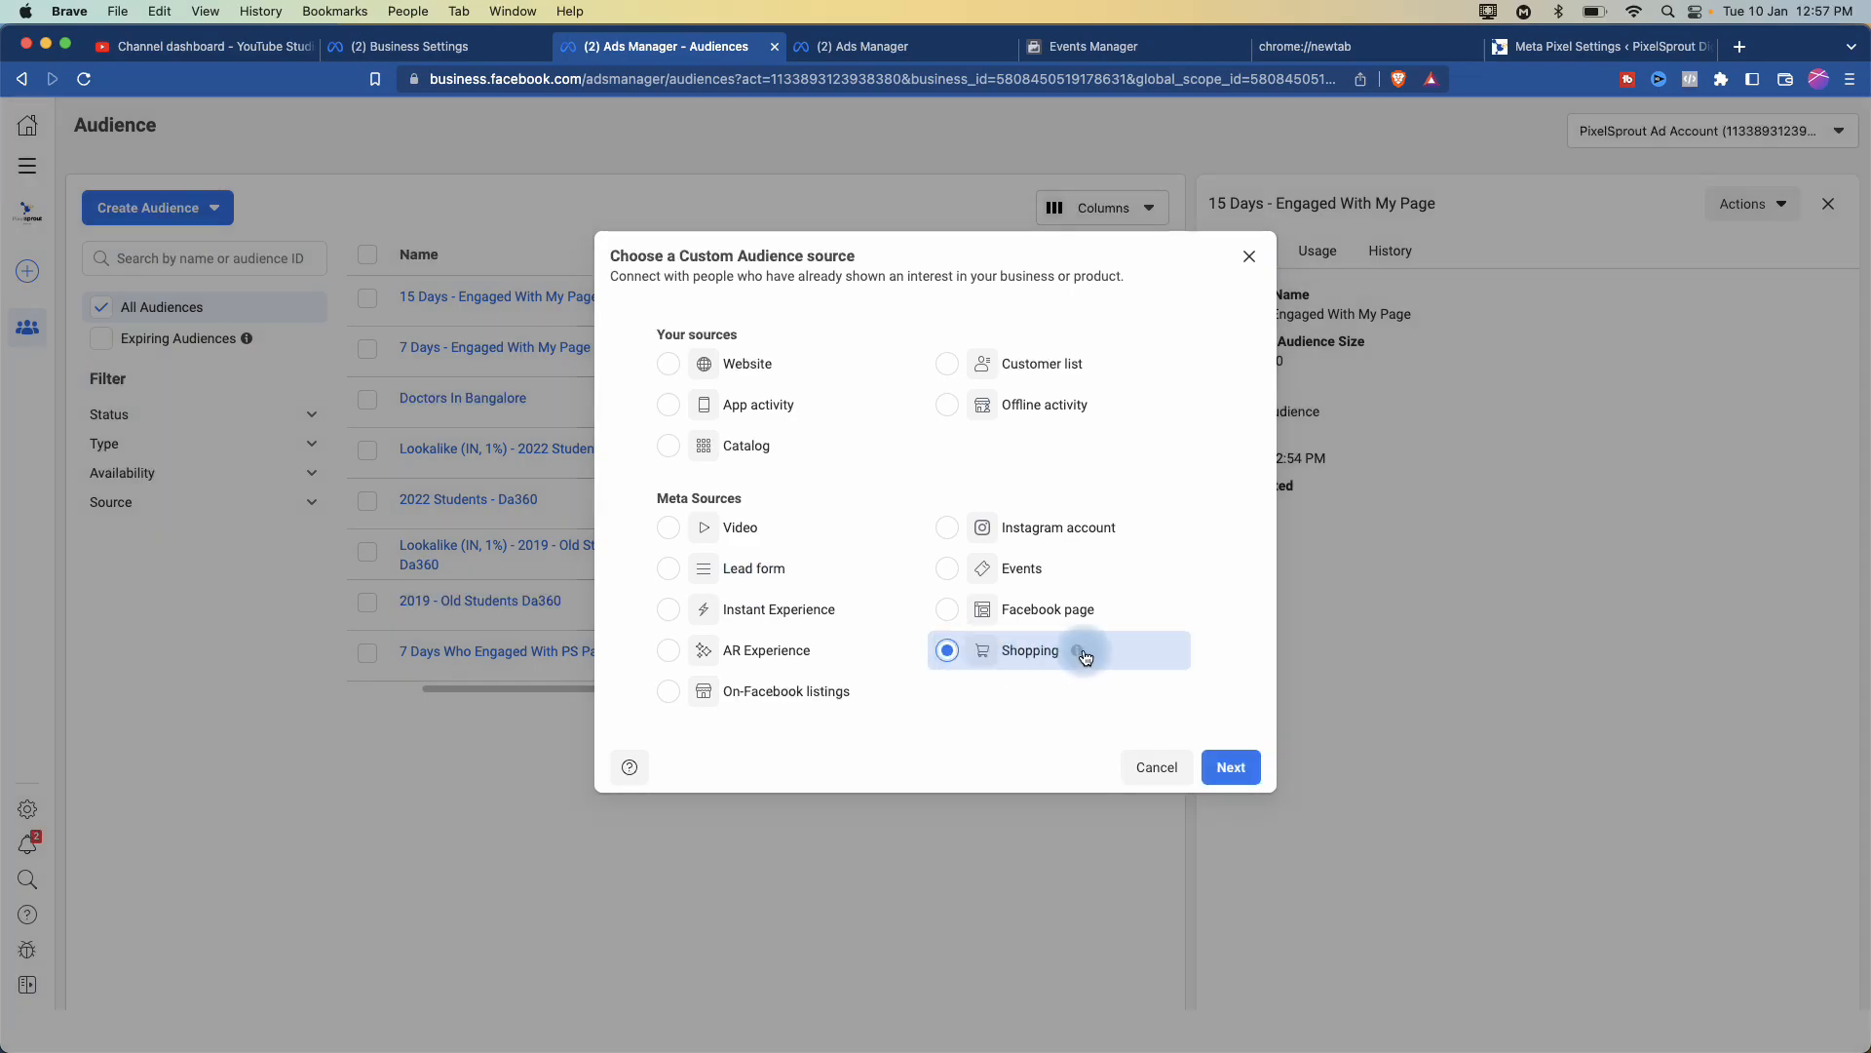
mouse_move(1080, 655)
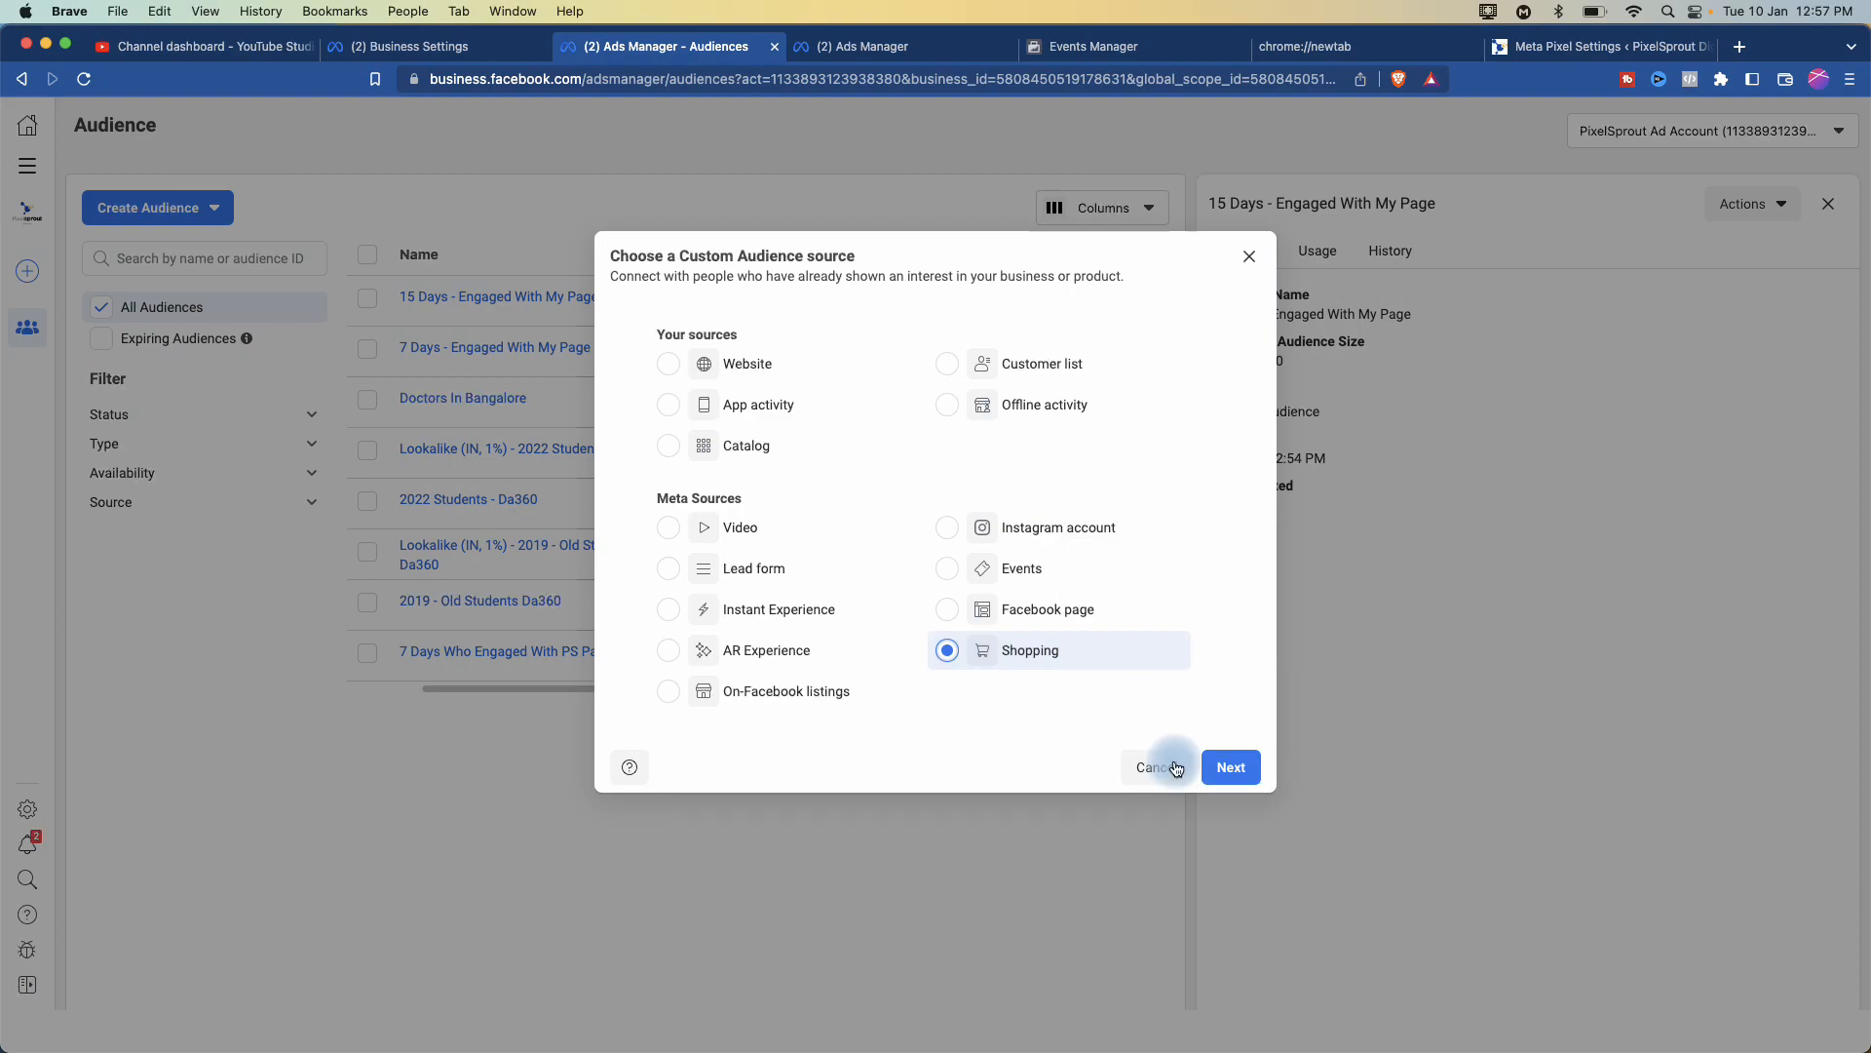
click(1231, 767)
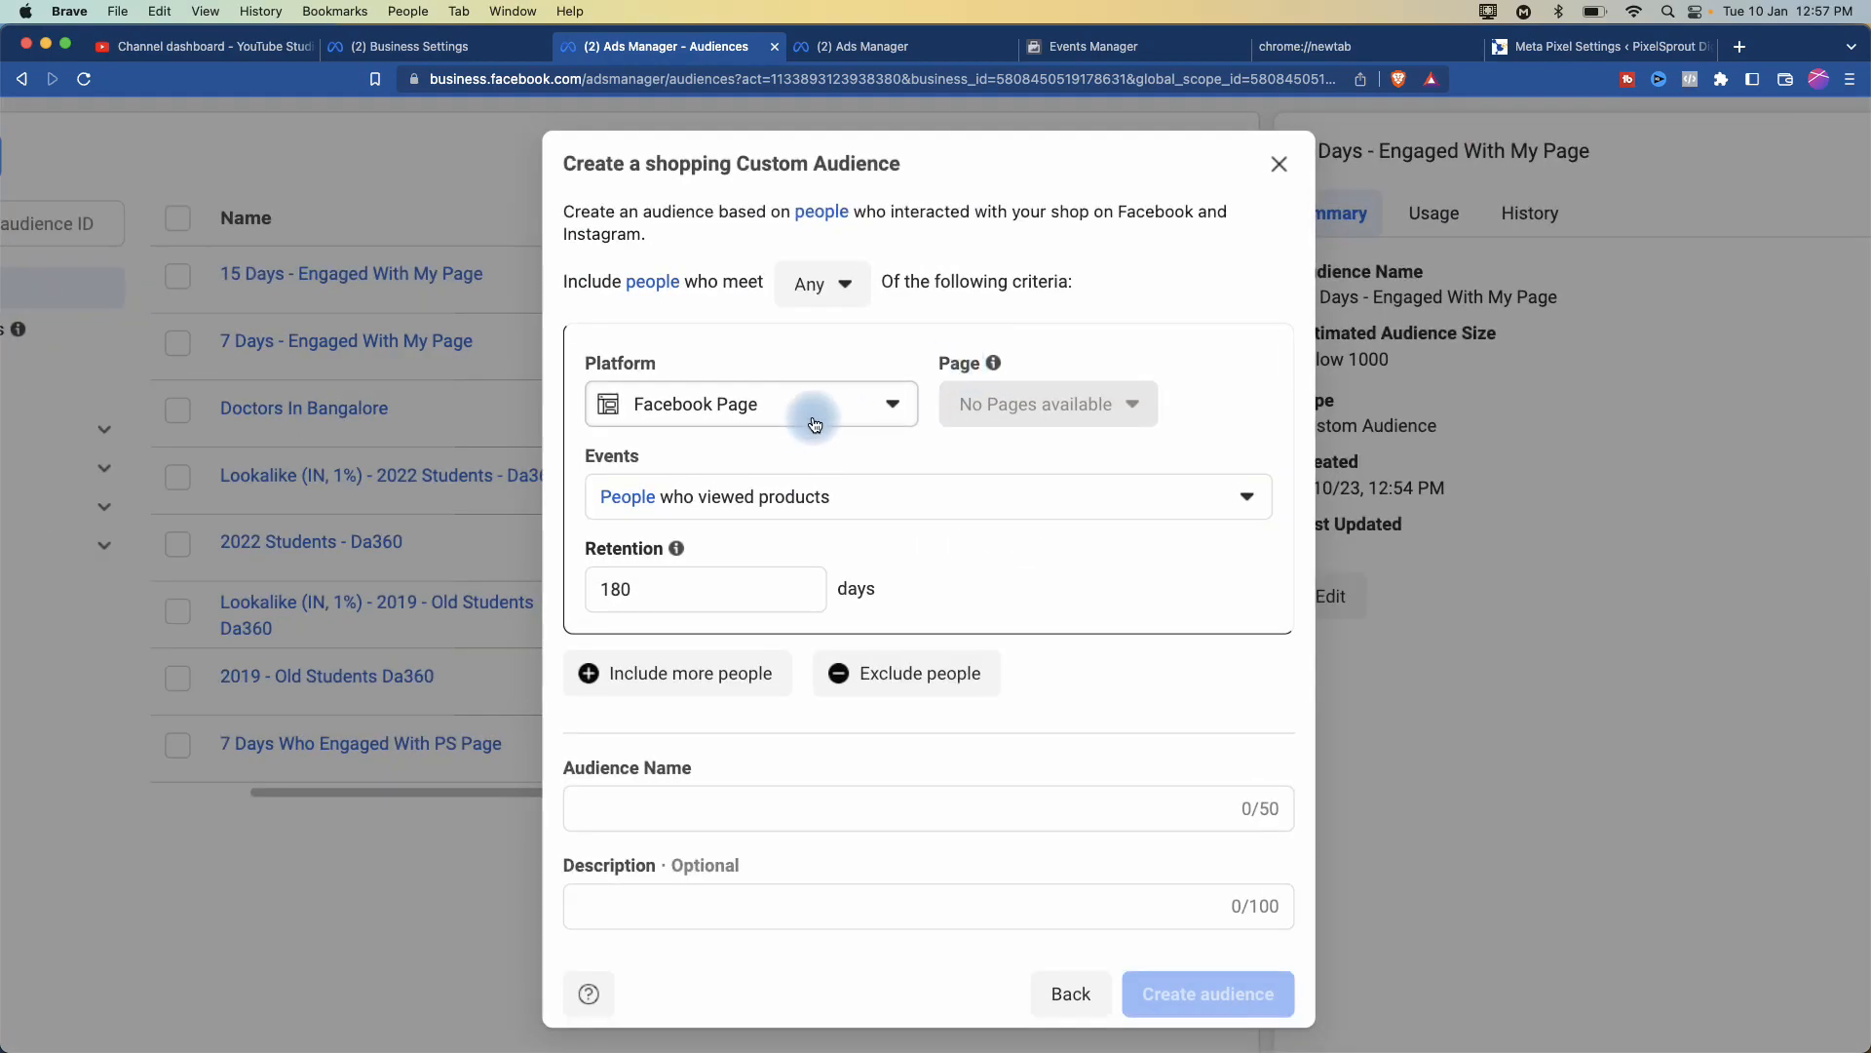
click(829, 425)
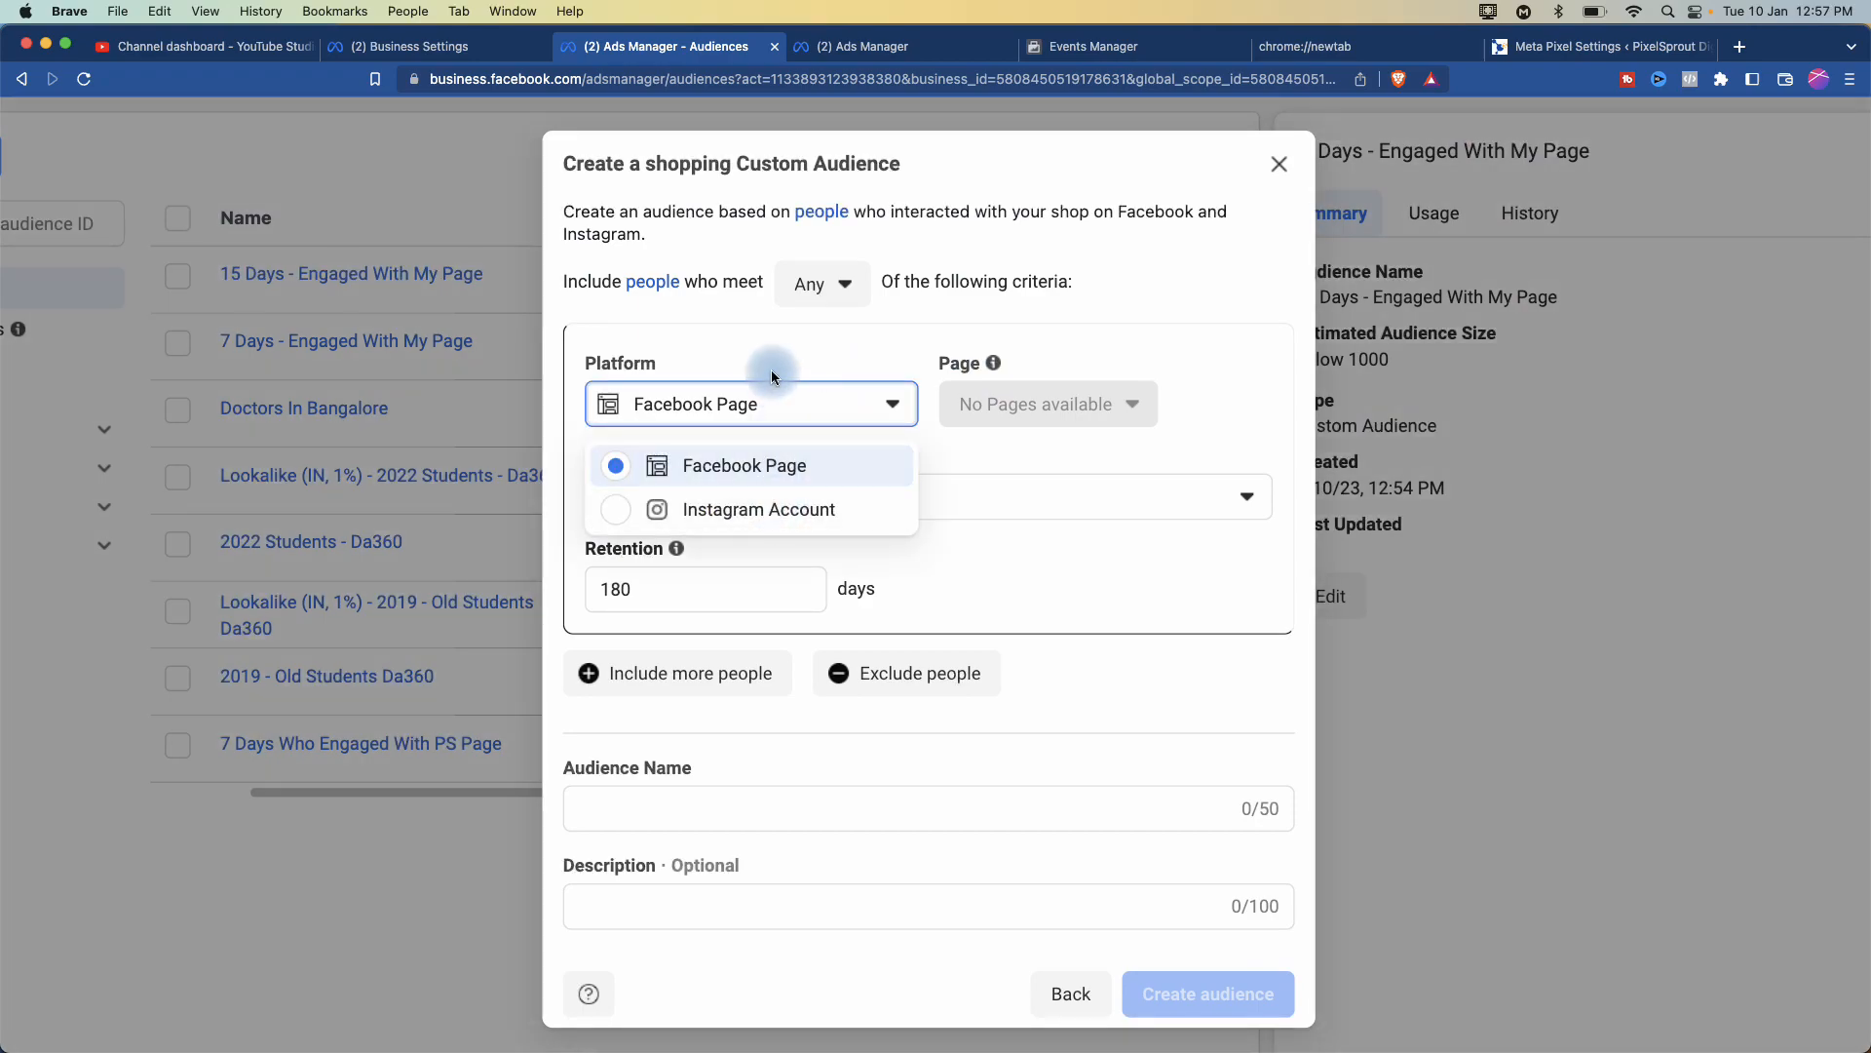
click(766, 343)
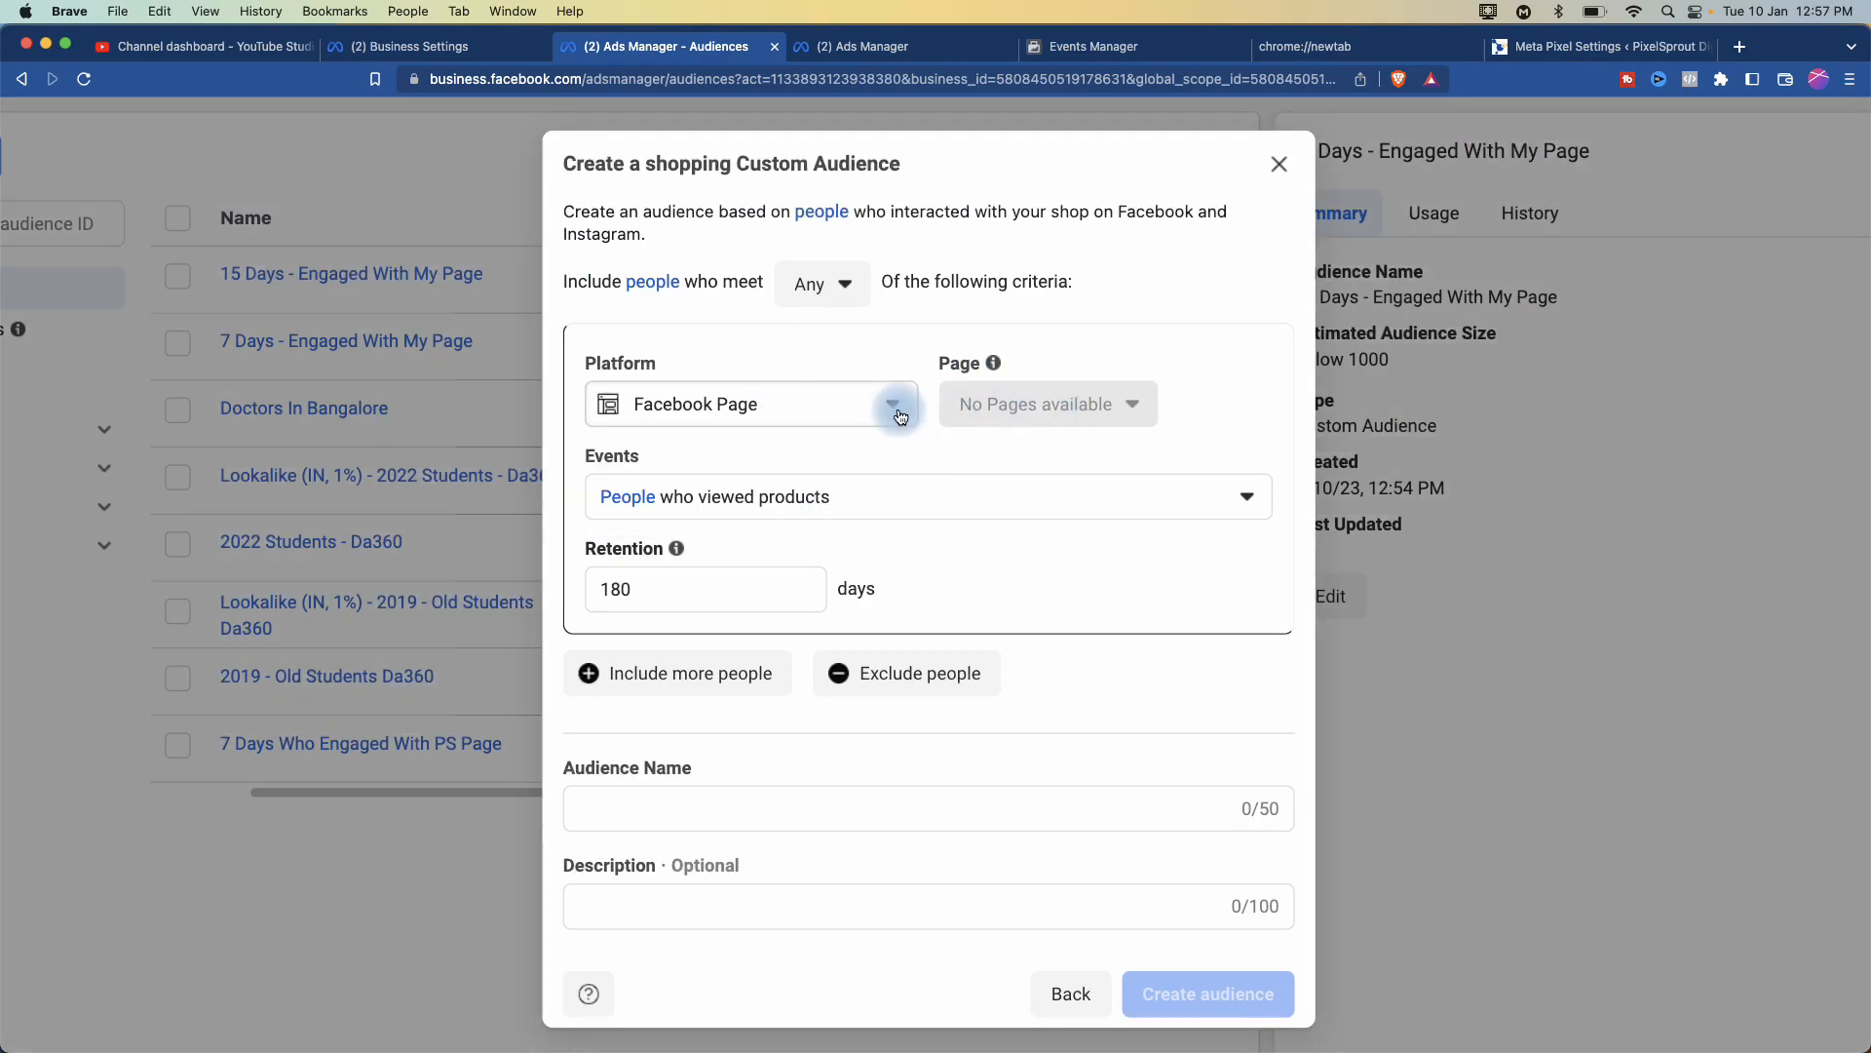
click(862, 417)
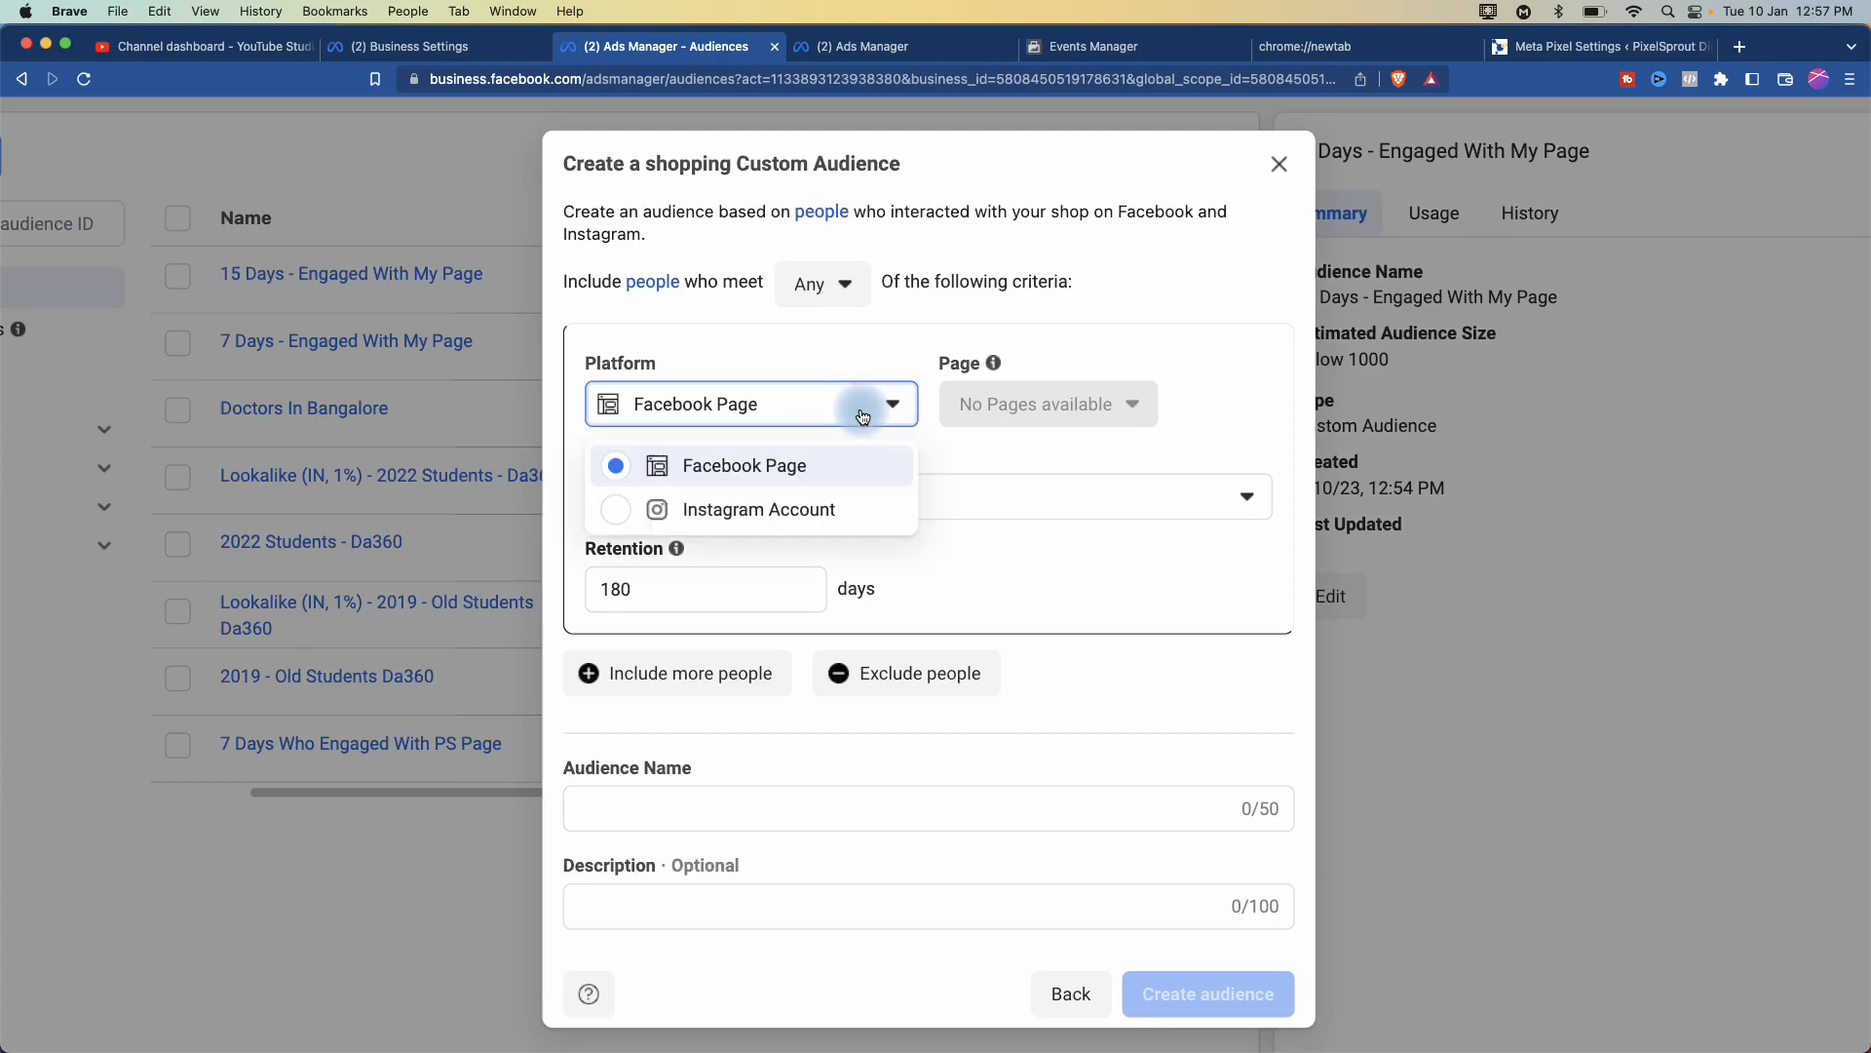
click(794, 508)
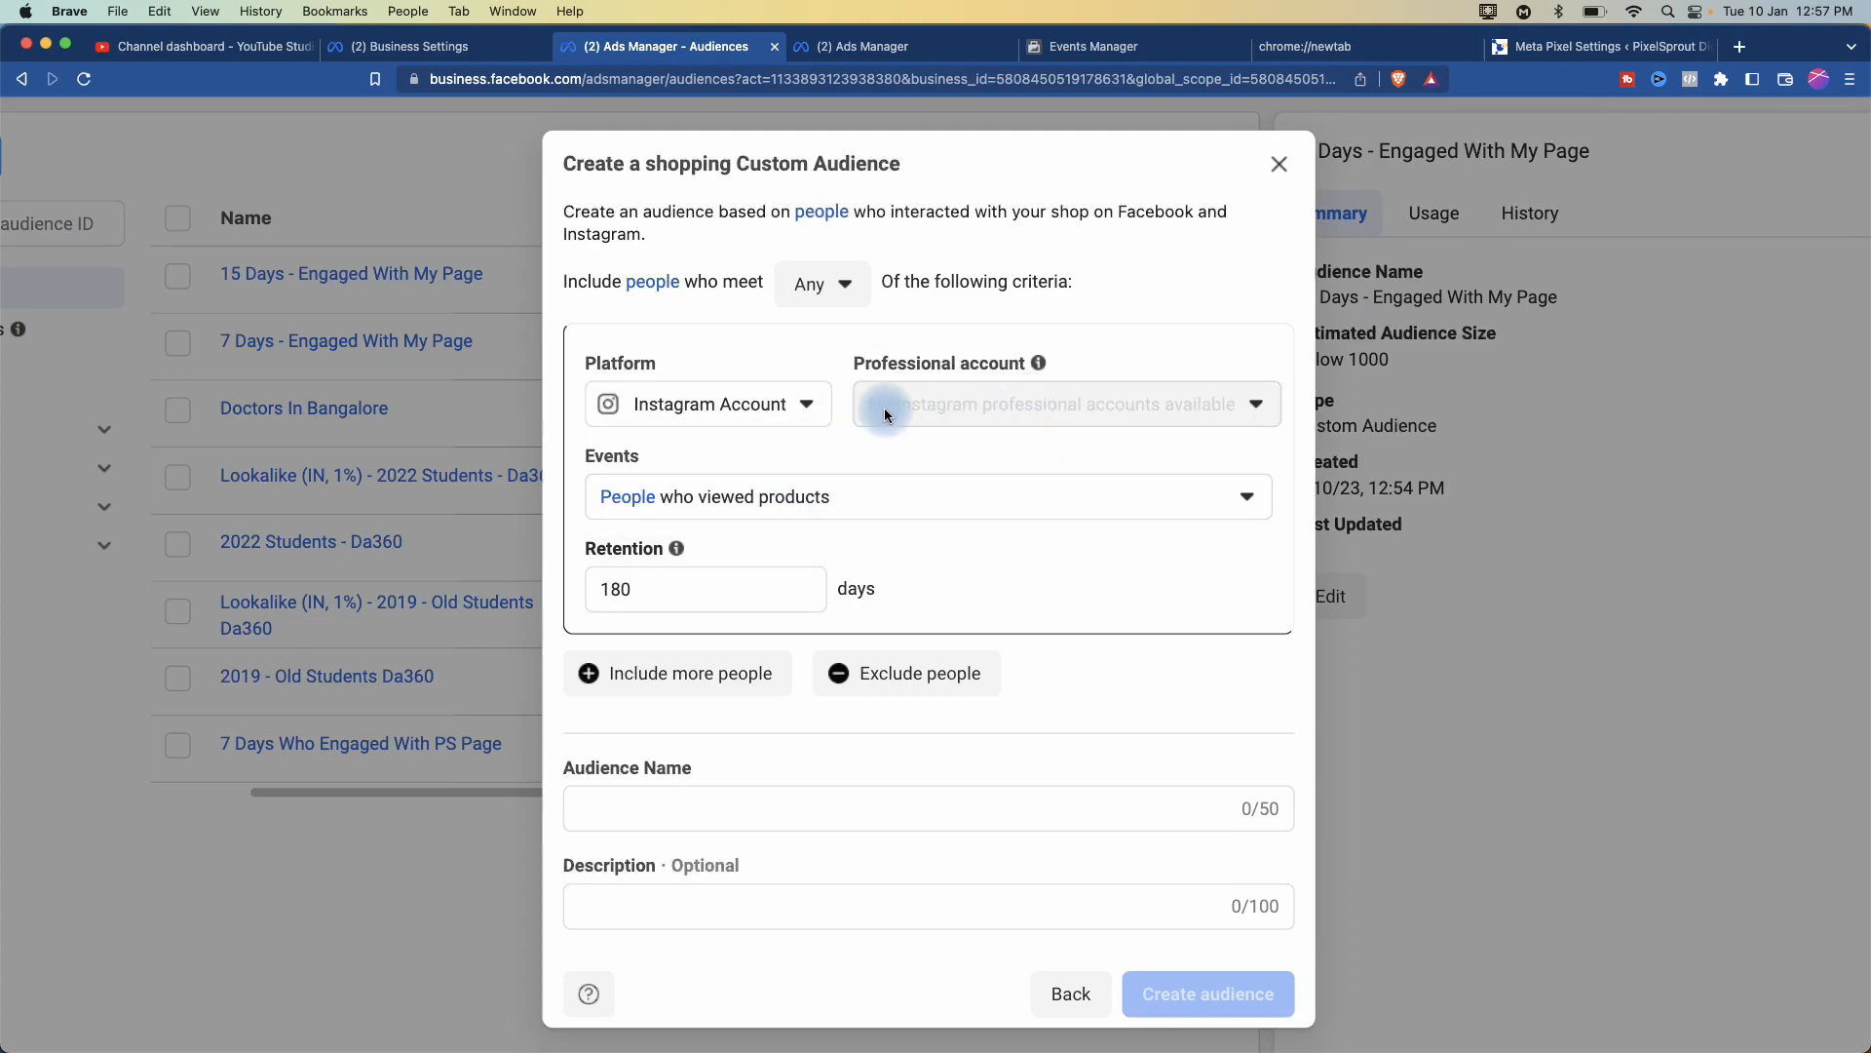
click(709, 406)
click(719, 462)
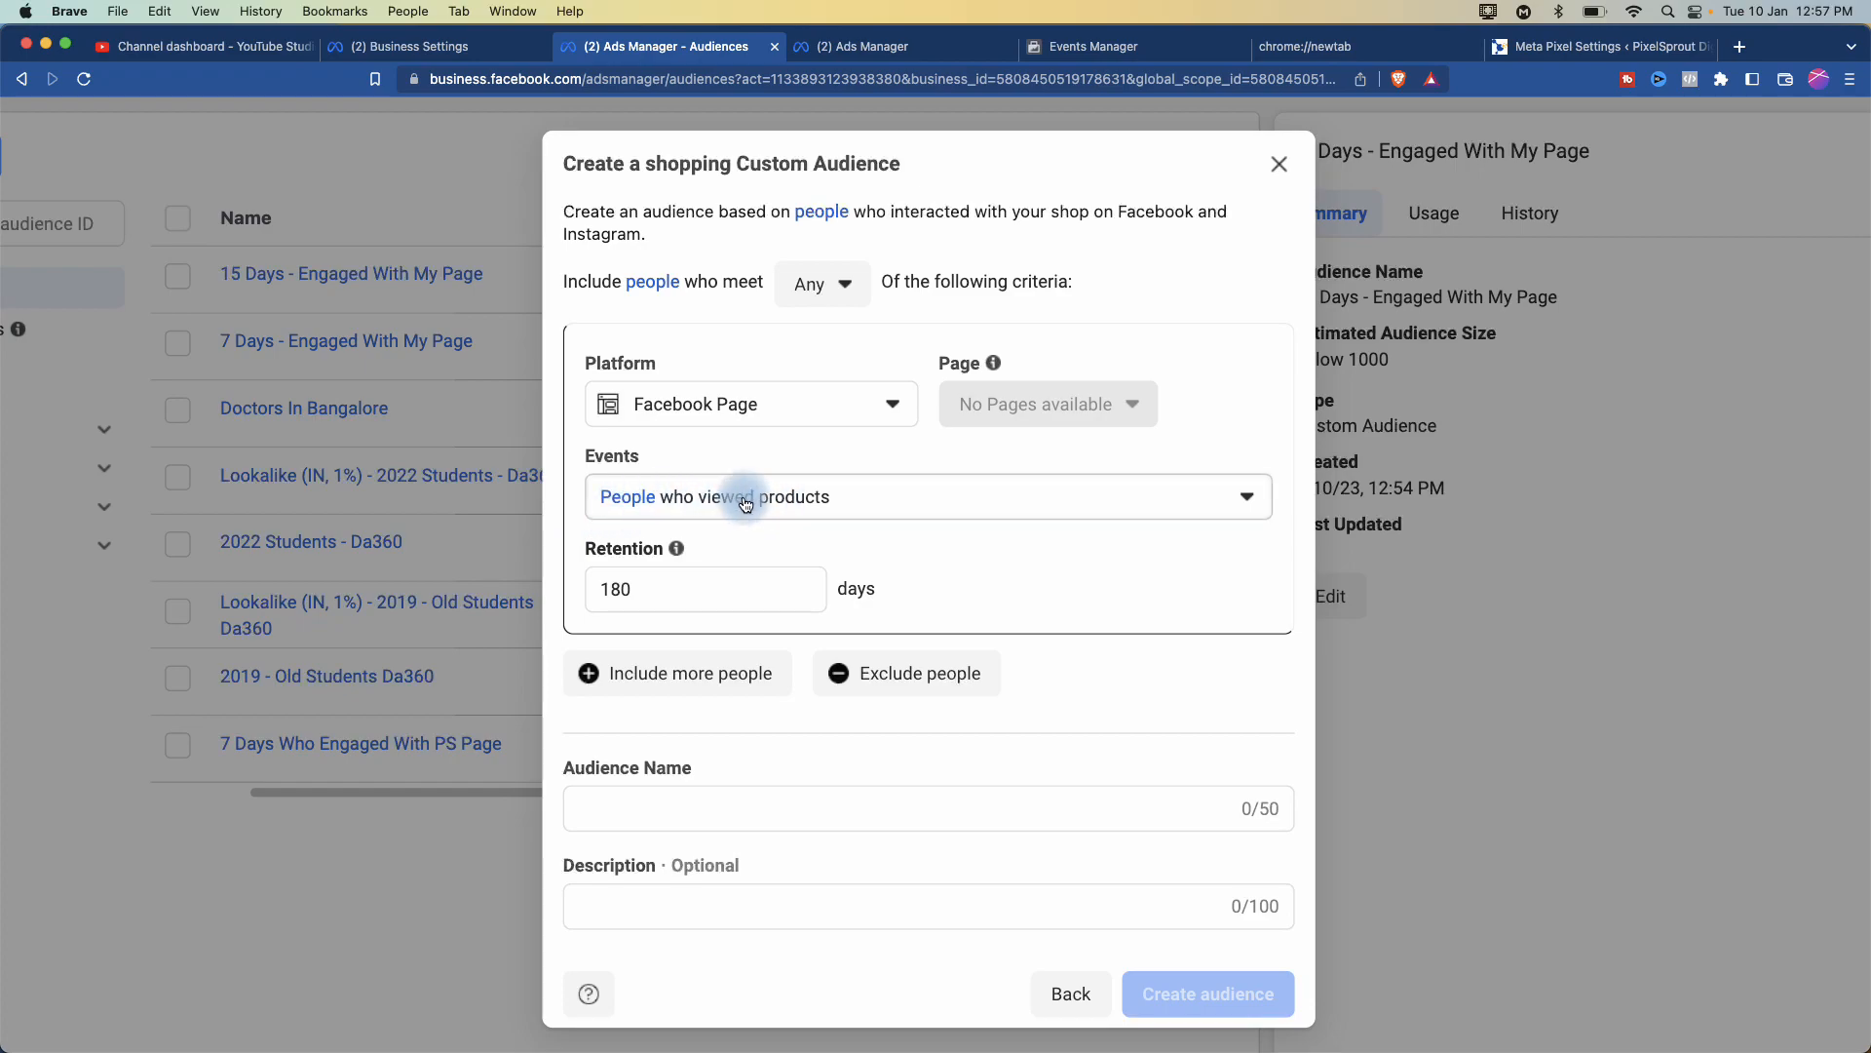
click(899, 508)
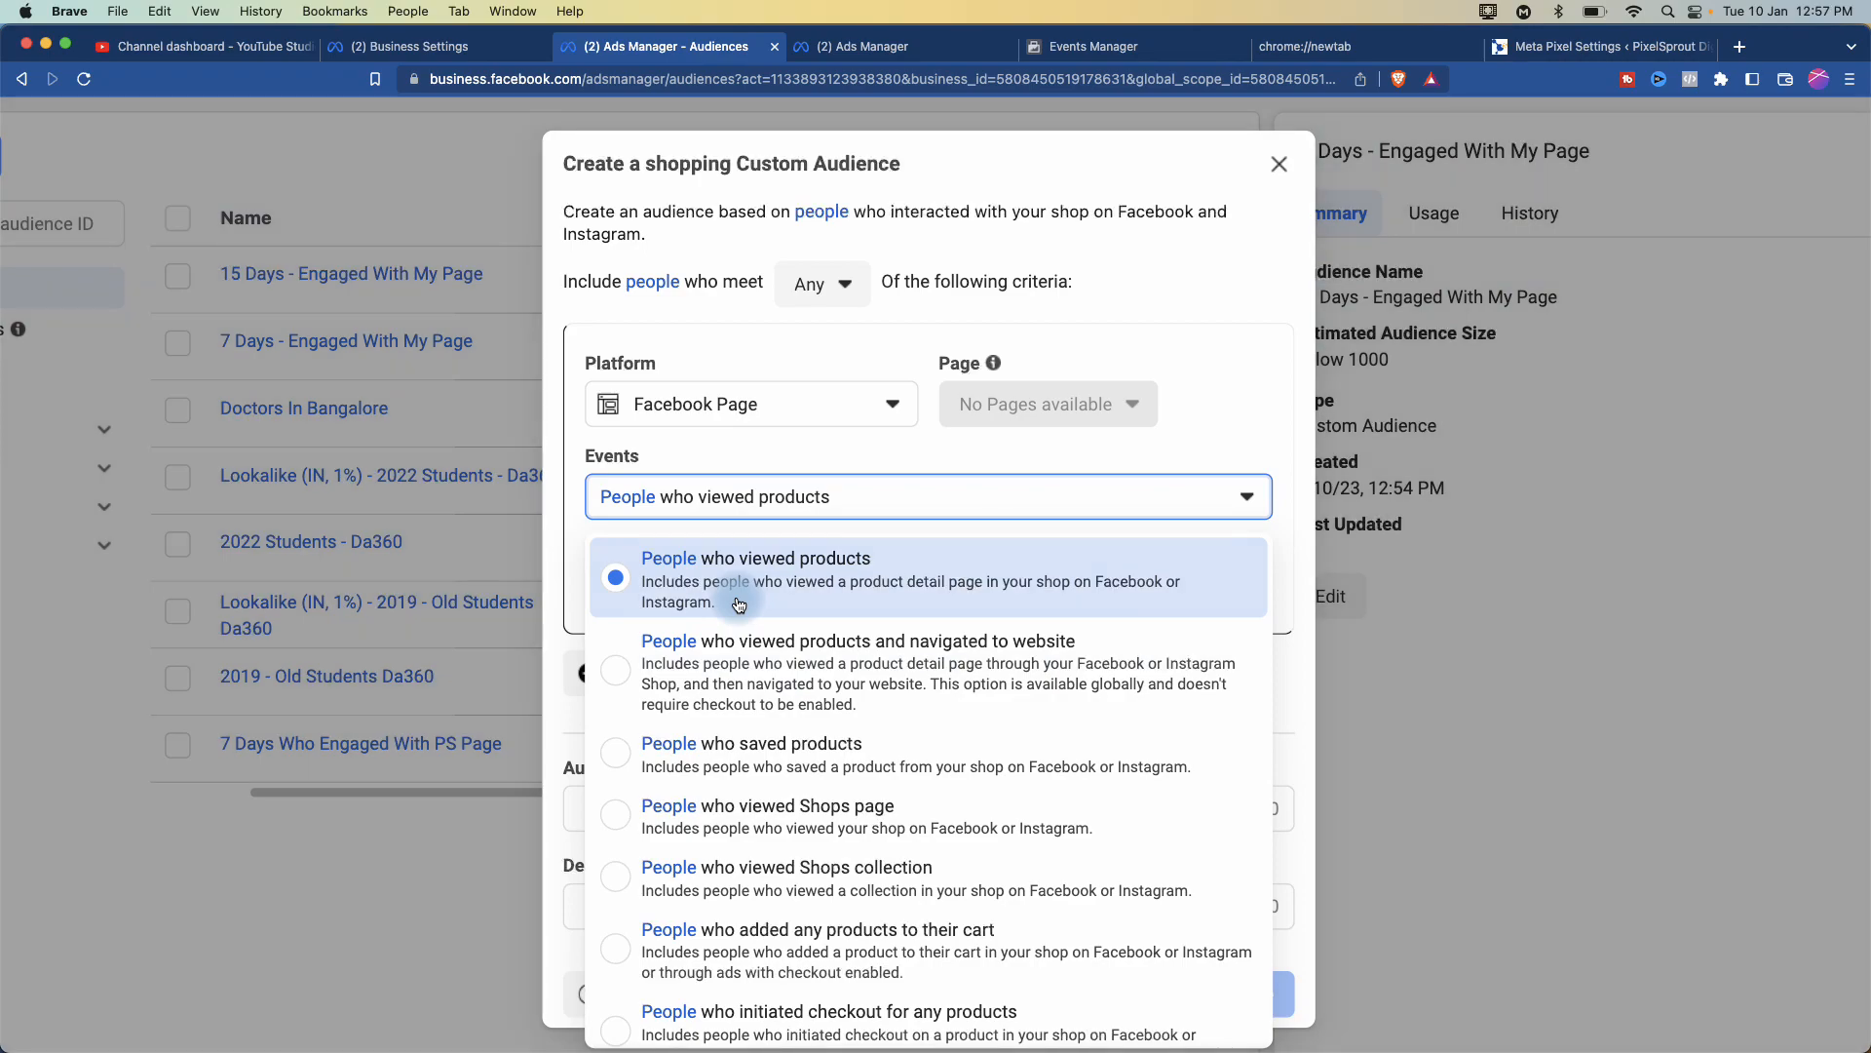
scroll(765, 858, down, 2)
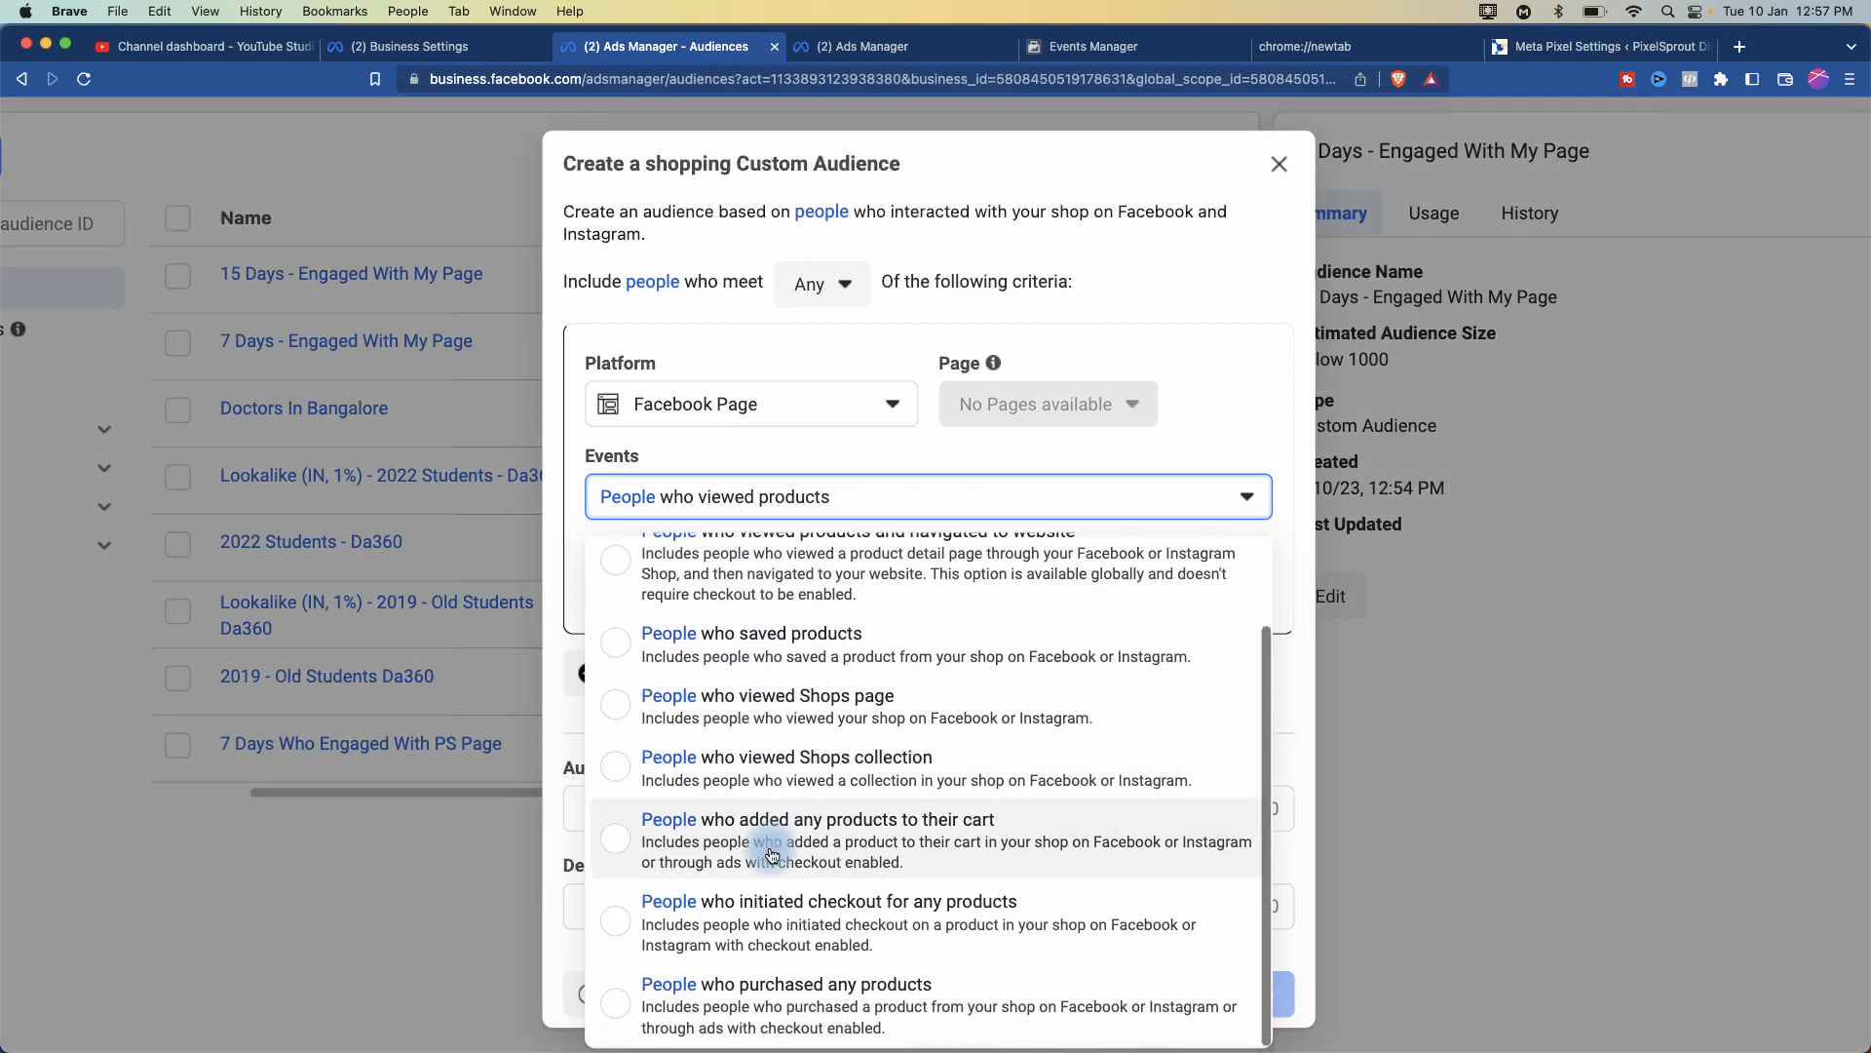
scroll(770, 854, down, 2)
scroll(798, 624, up, 2)
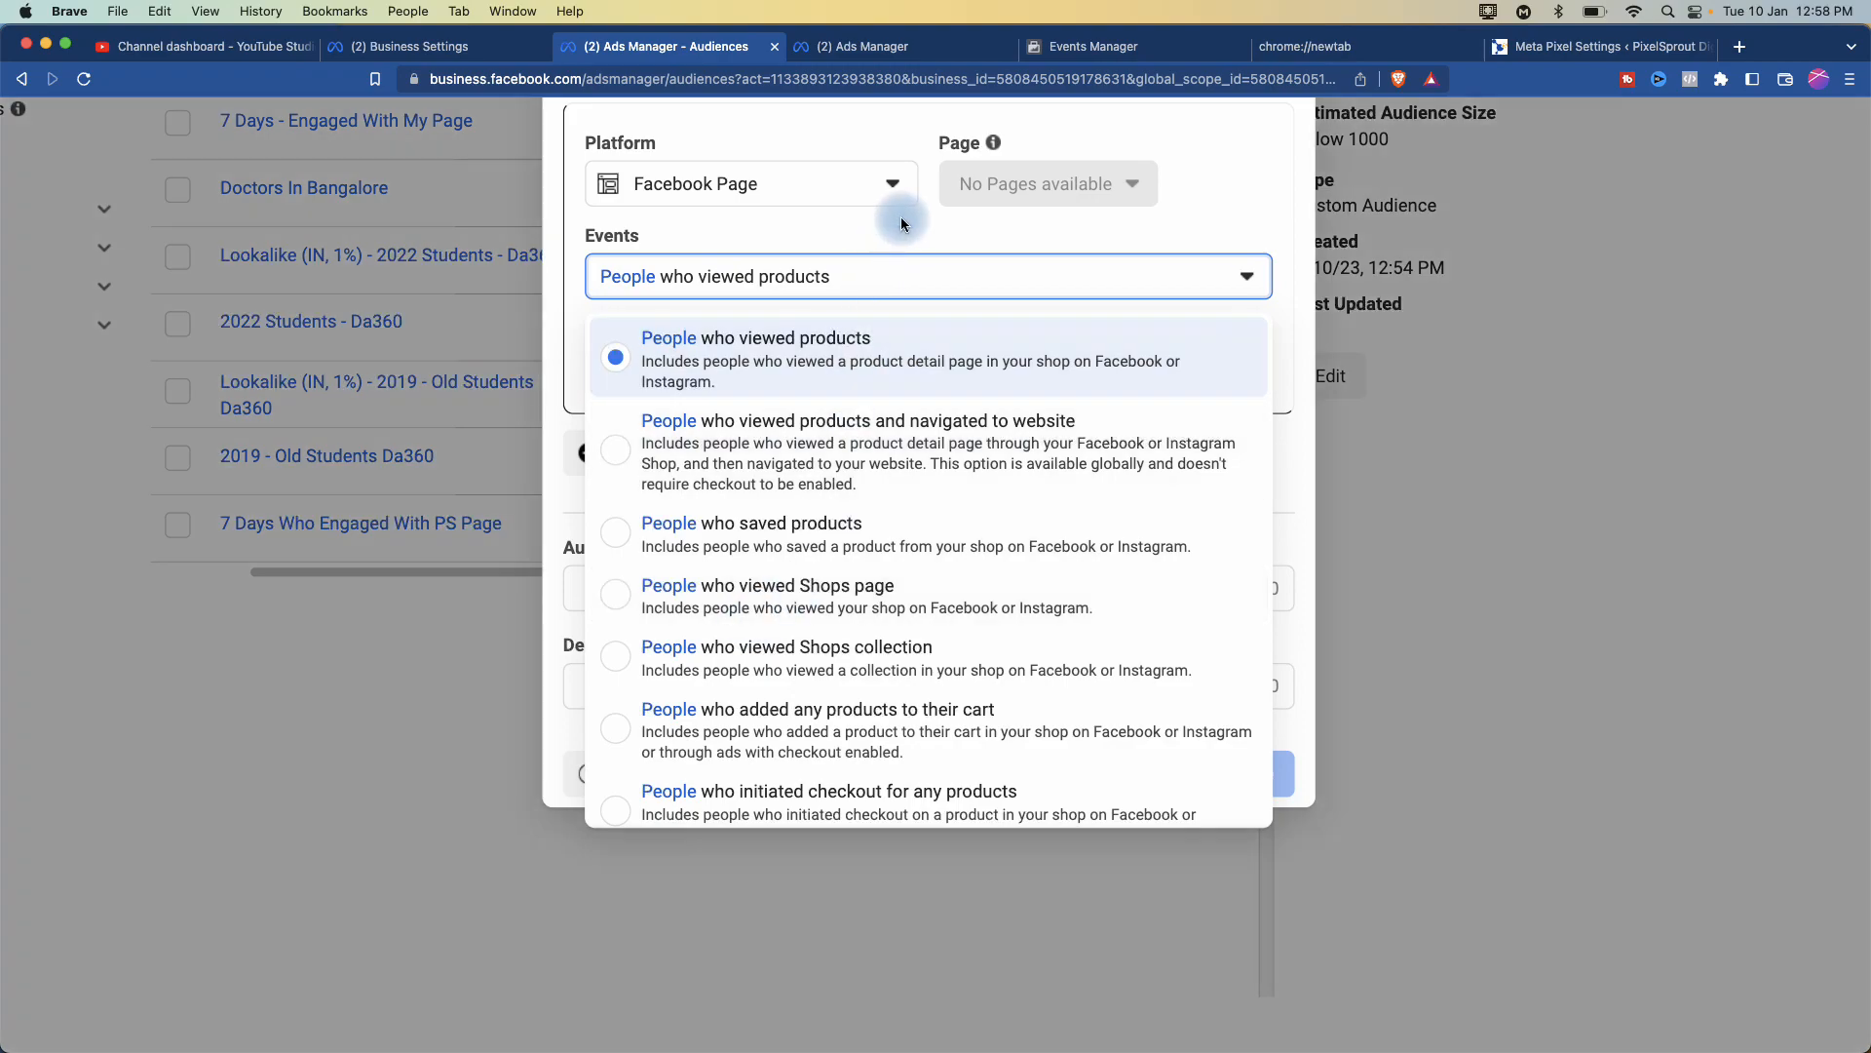
click(865, 263)
scroll(726, 388, up, 3)
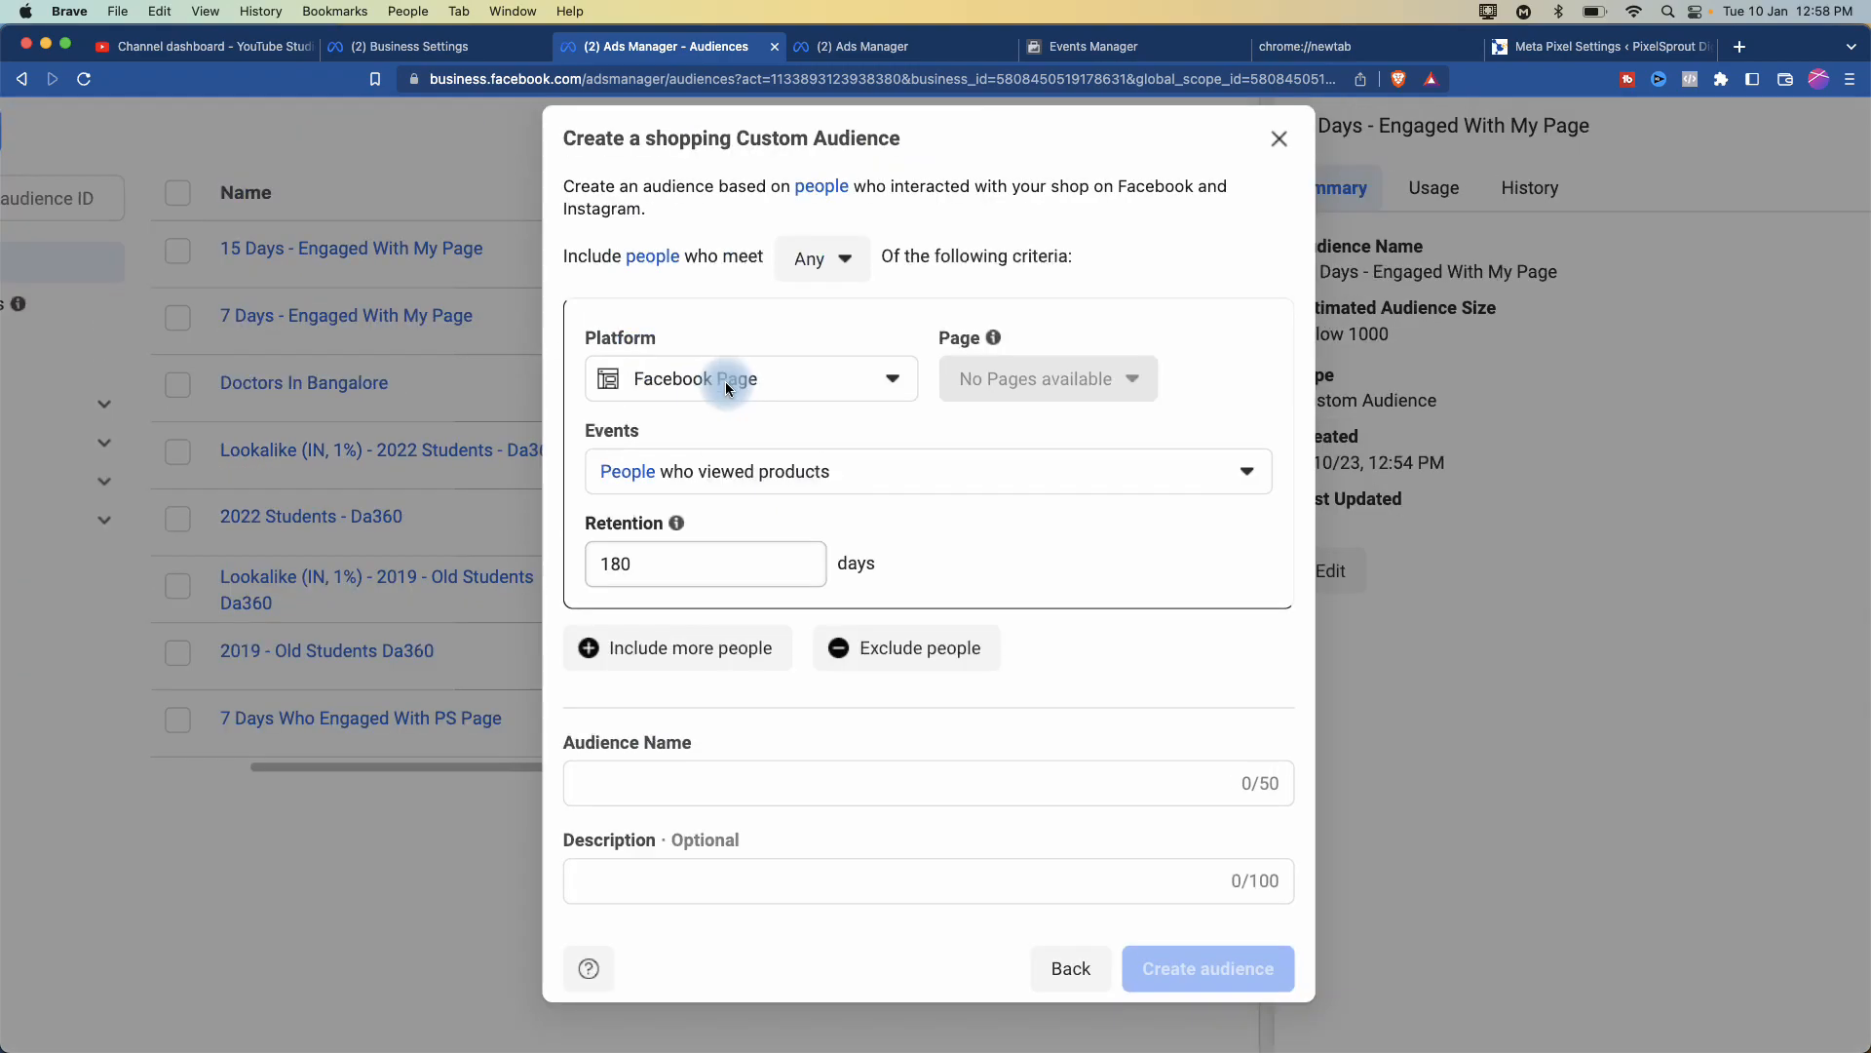
click(1255, 256)
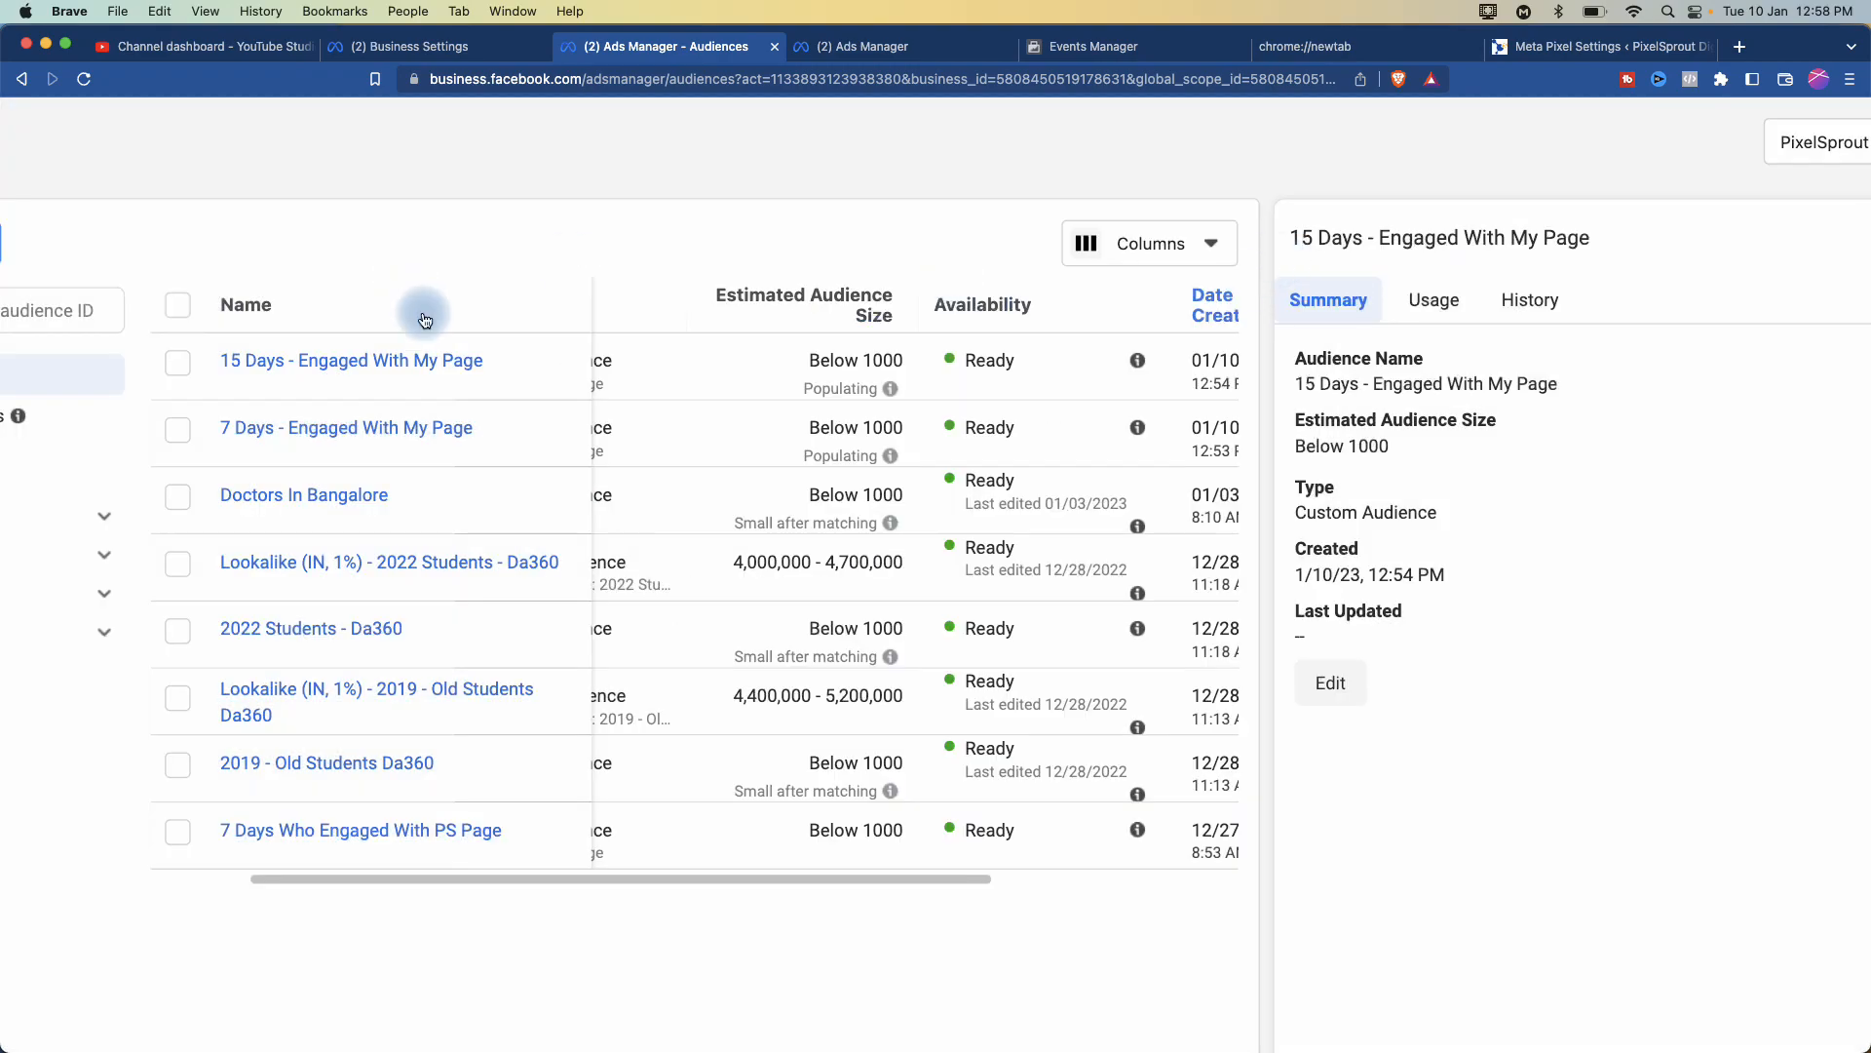
- Start a Lead form custom audience, check its Page, and open the form Events options
click(283, 249)
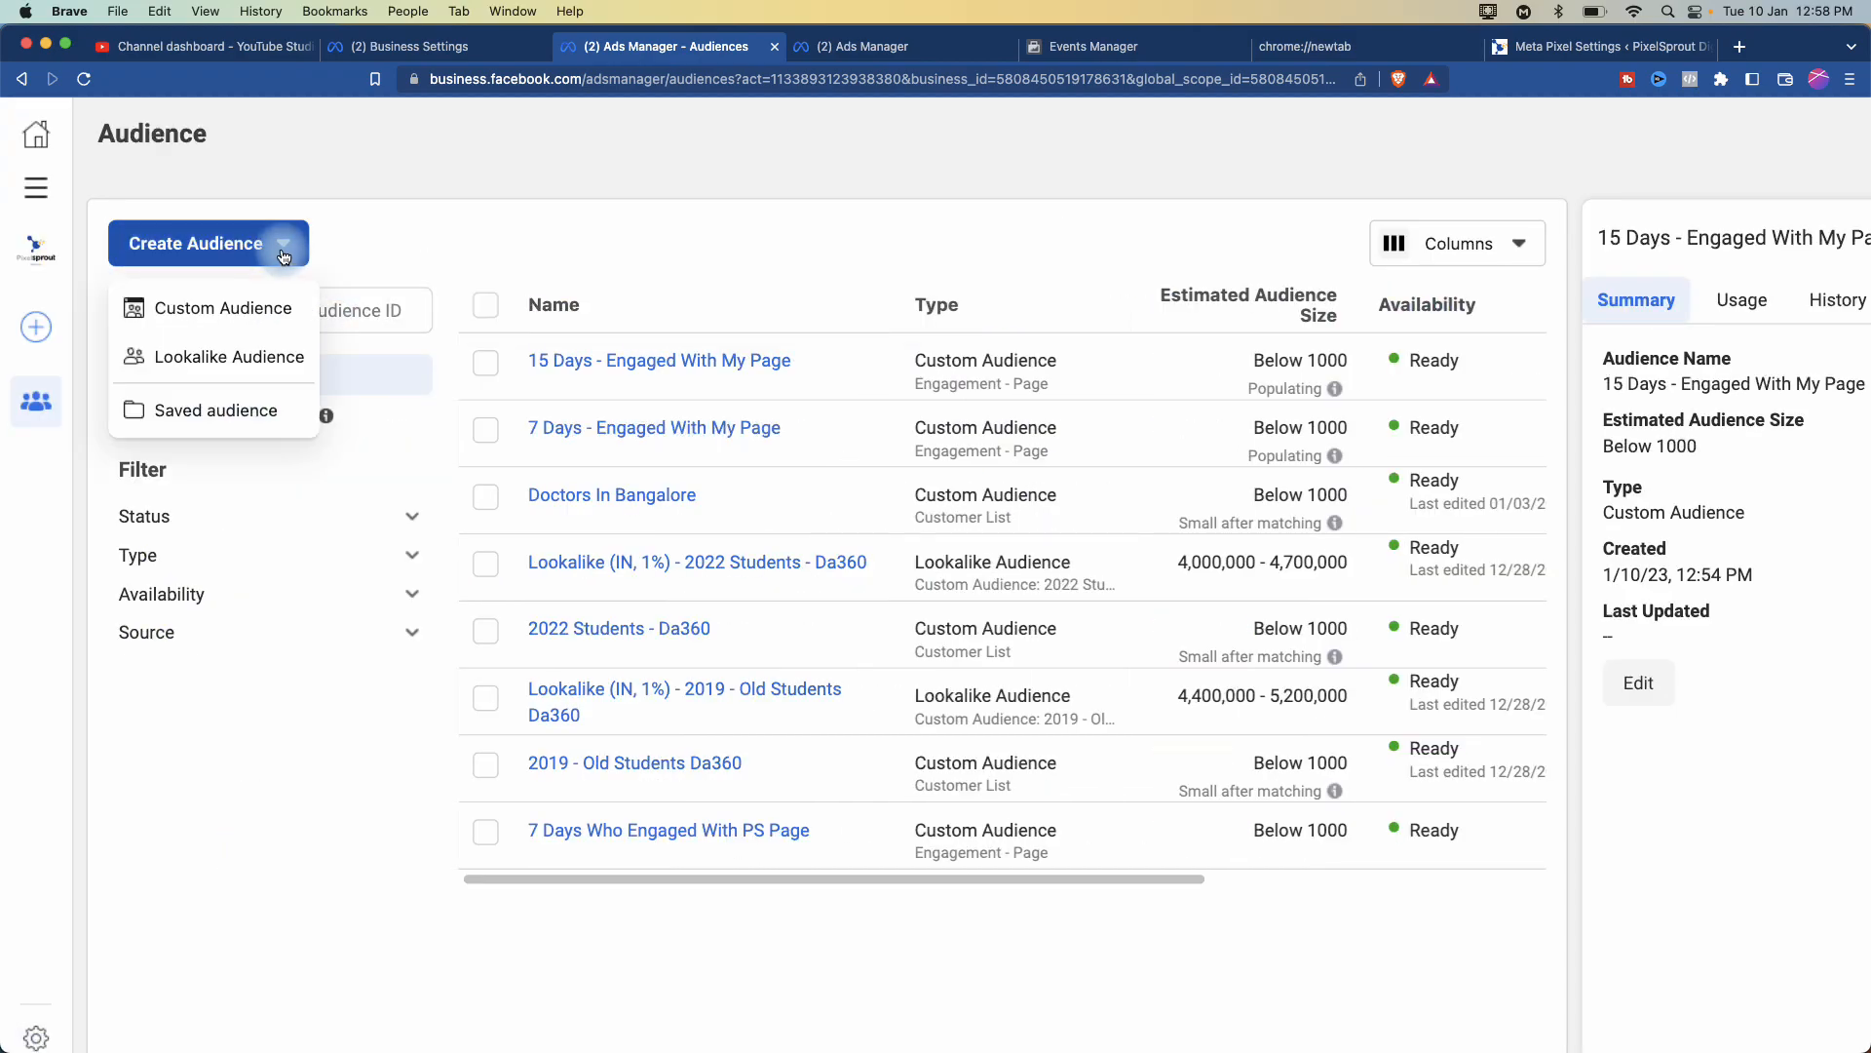
click(239, 308)
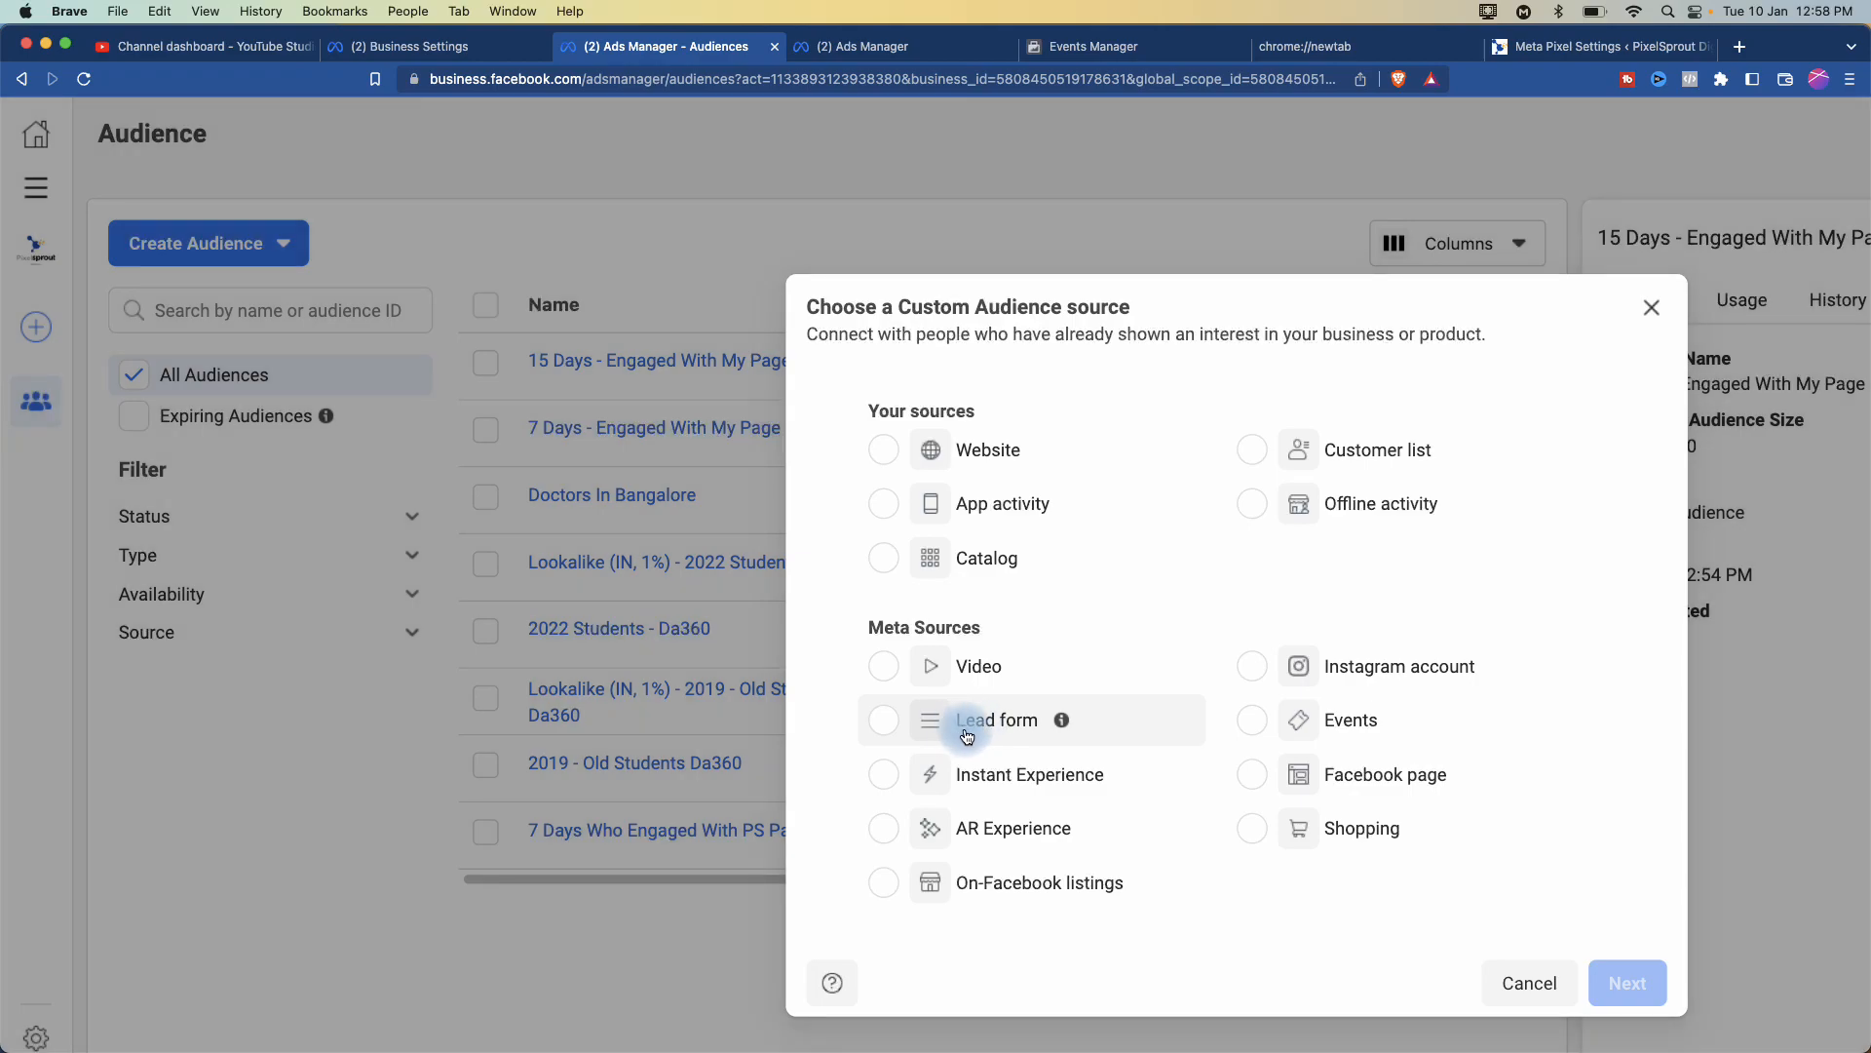
click(967, 733)
click(1636, 984)
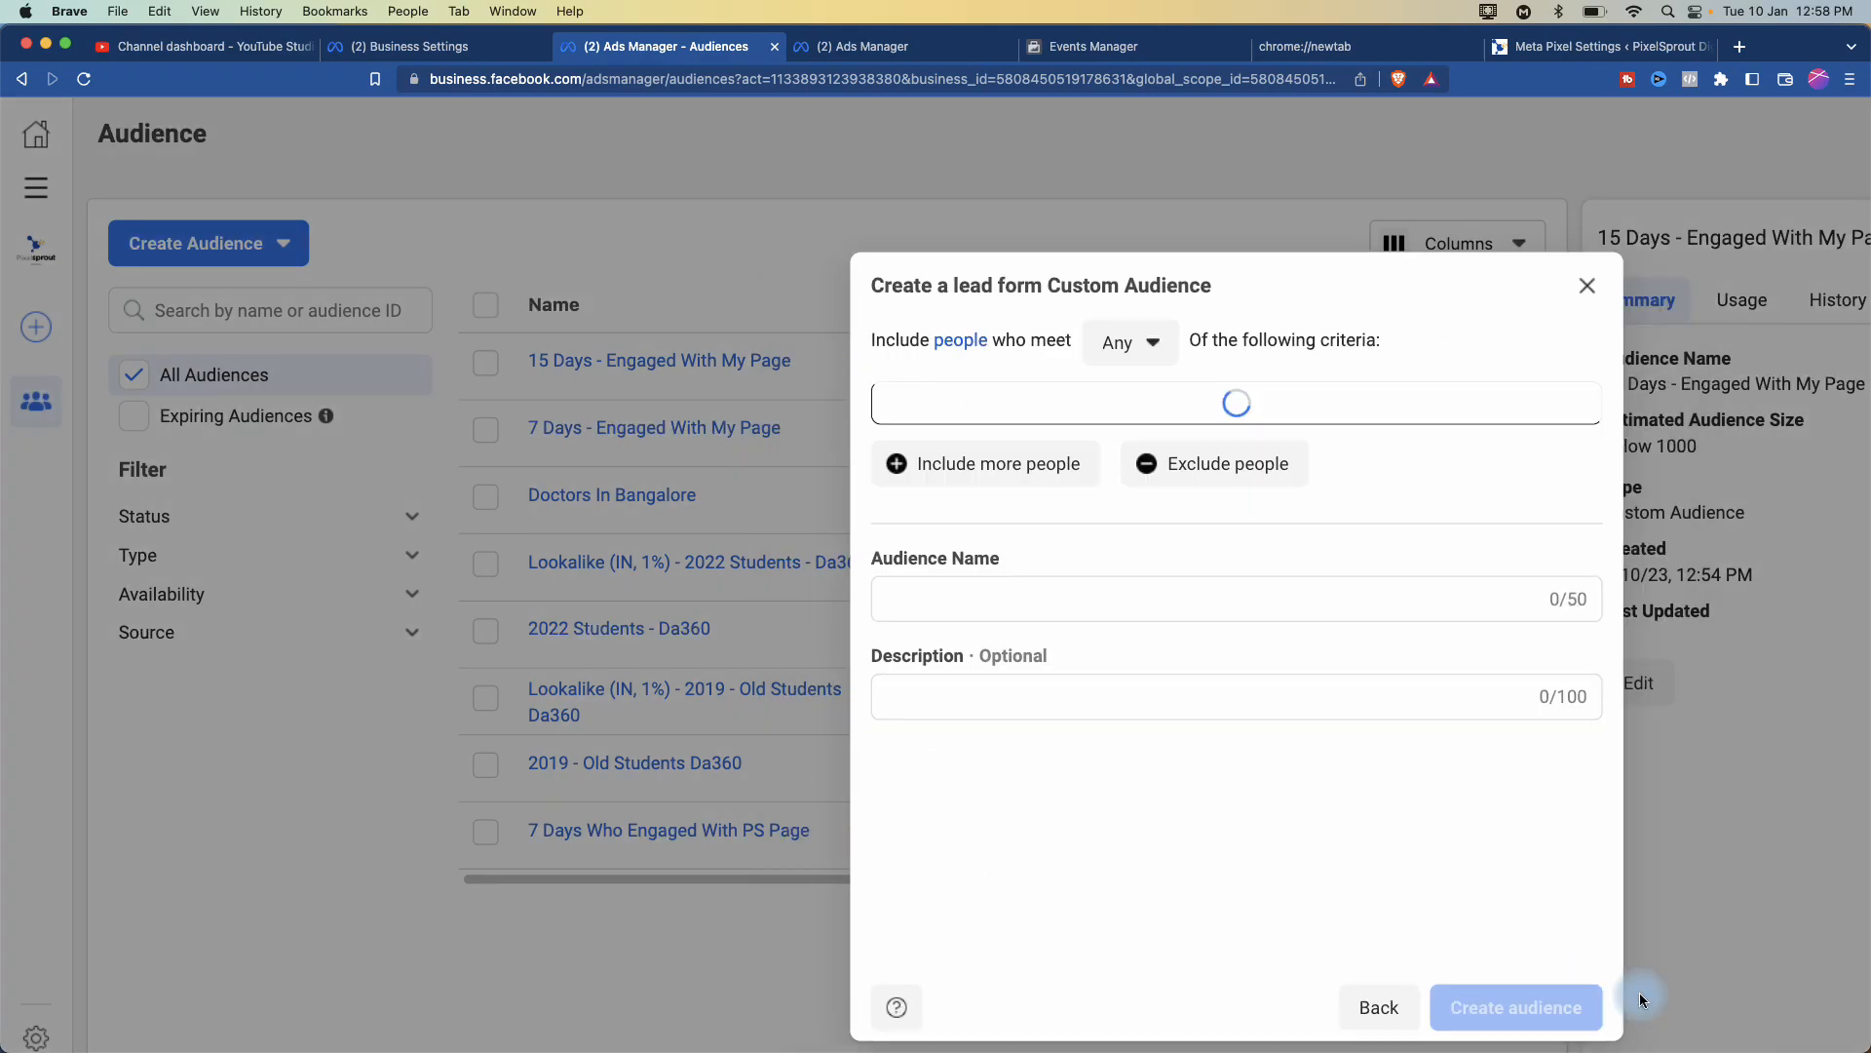
scroll(1354, 515, up, 5)
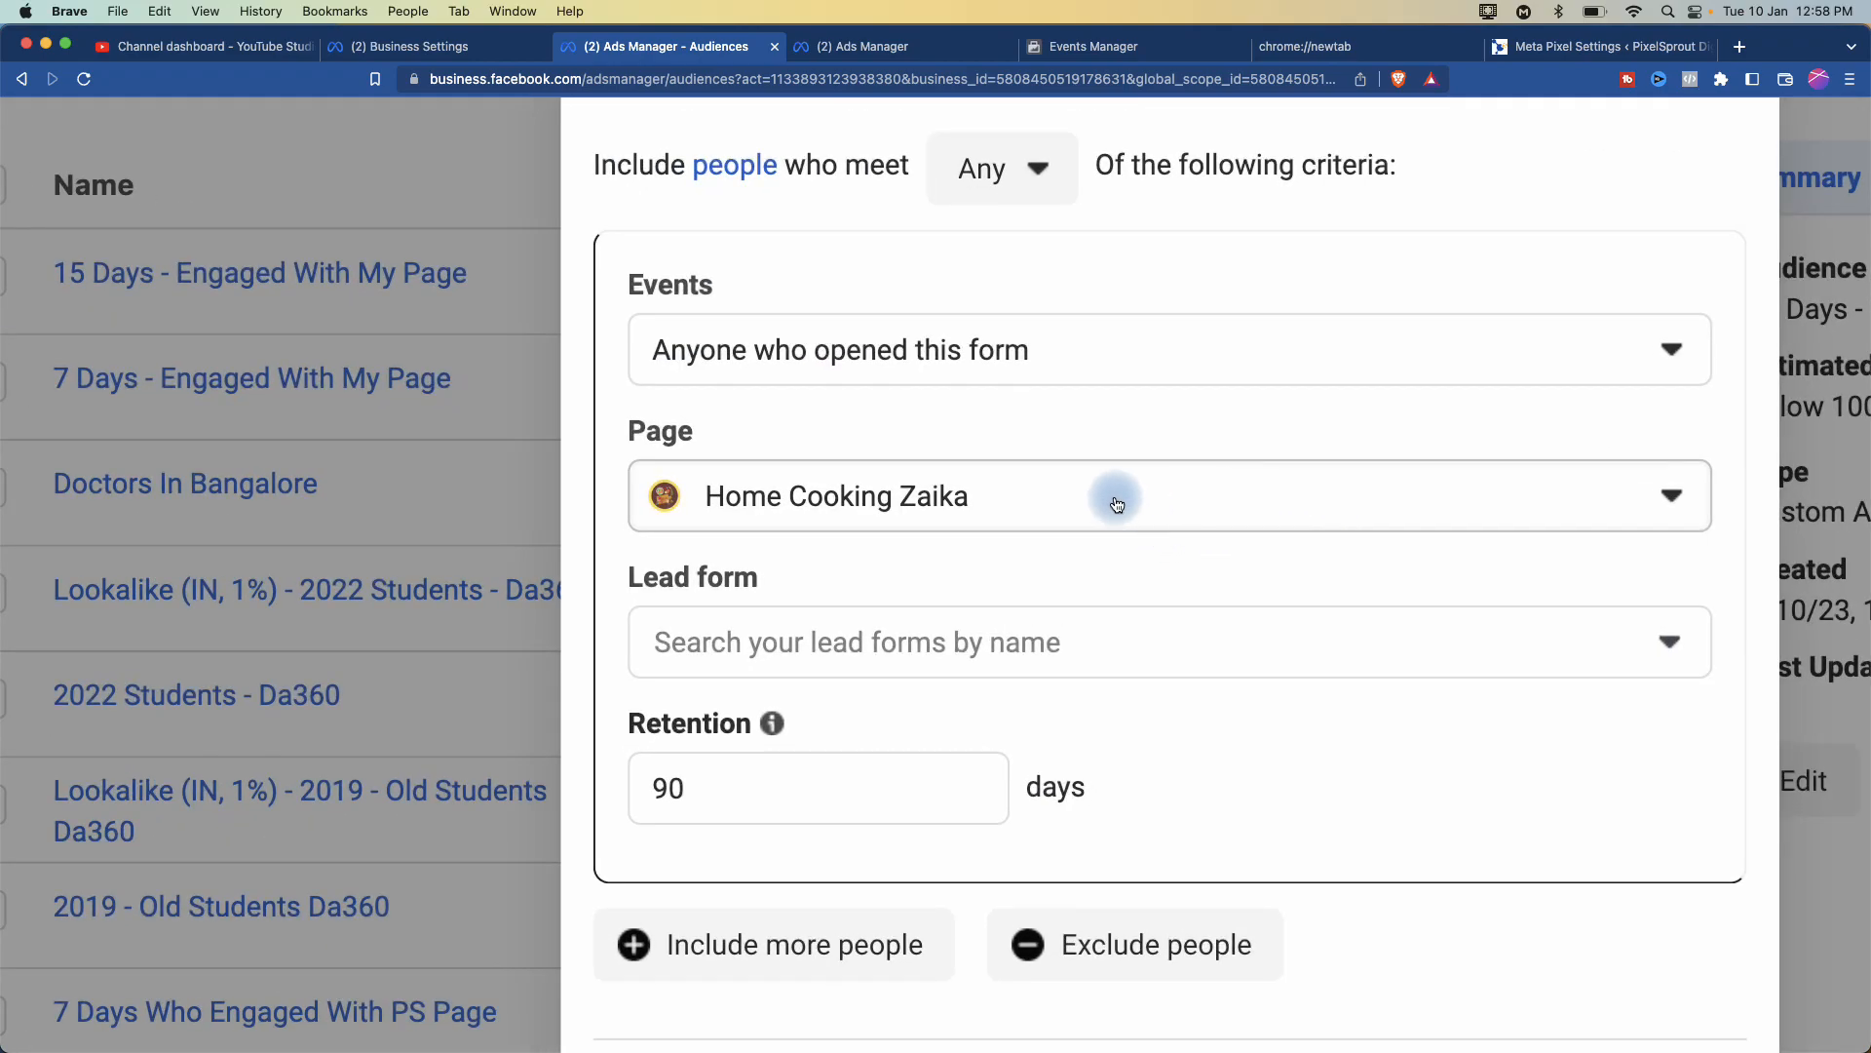
click(1117, 504)
click(1121, 341)
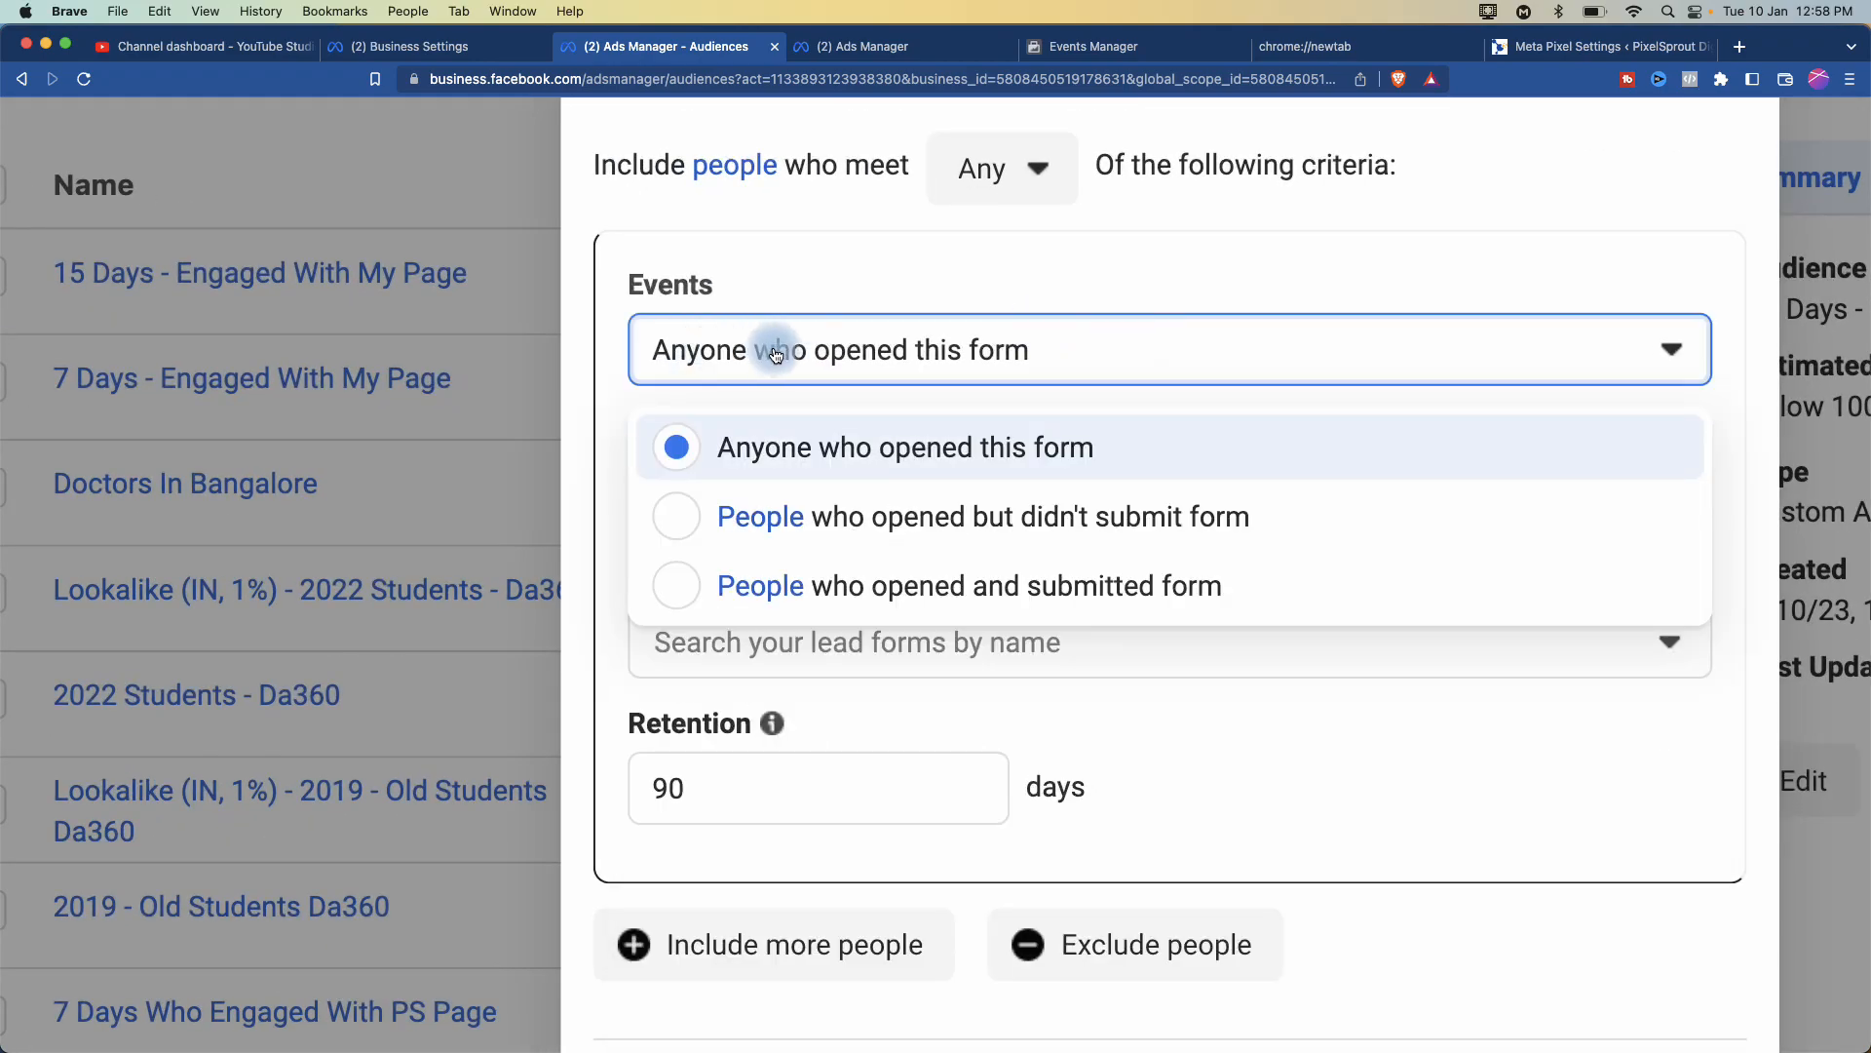
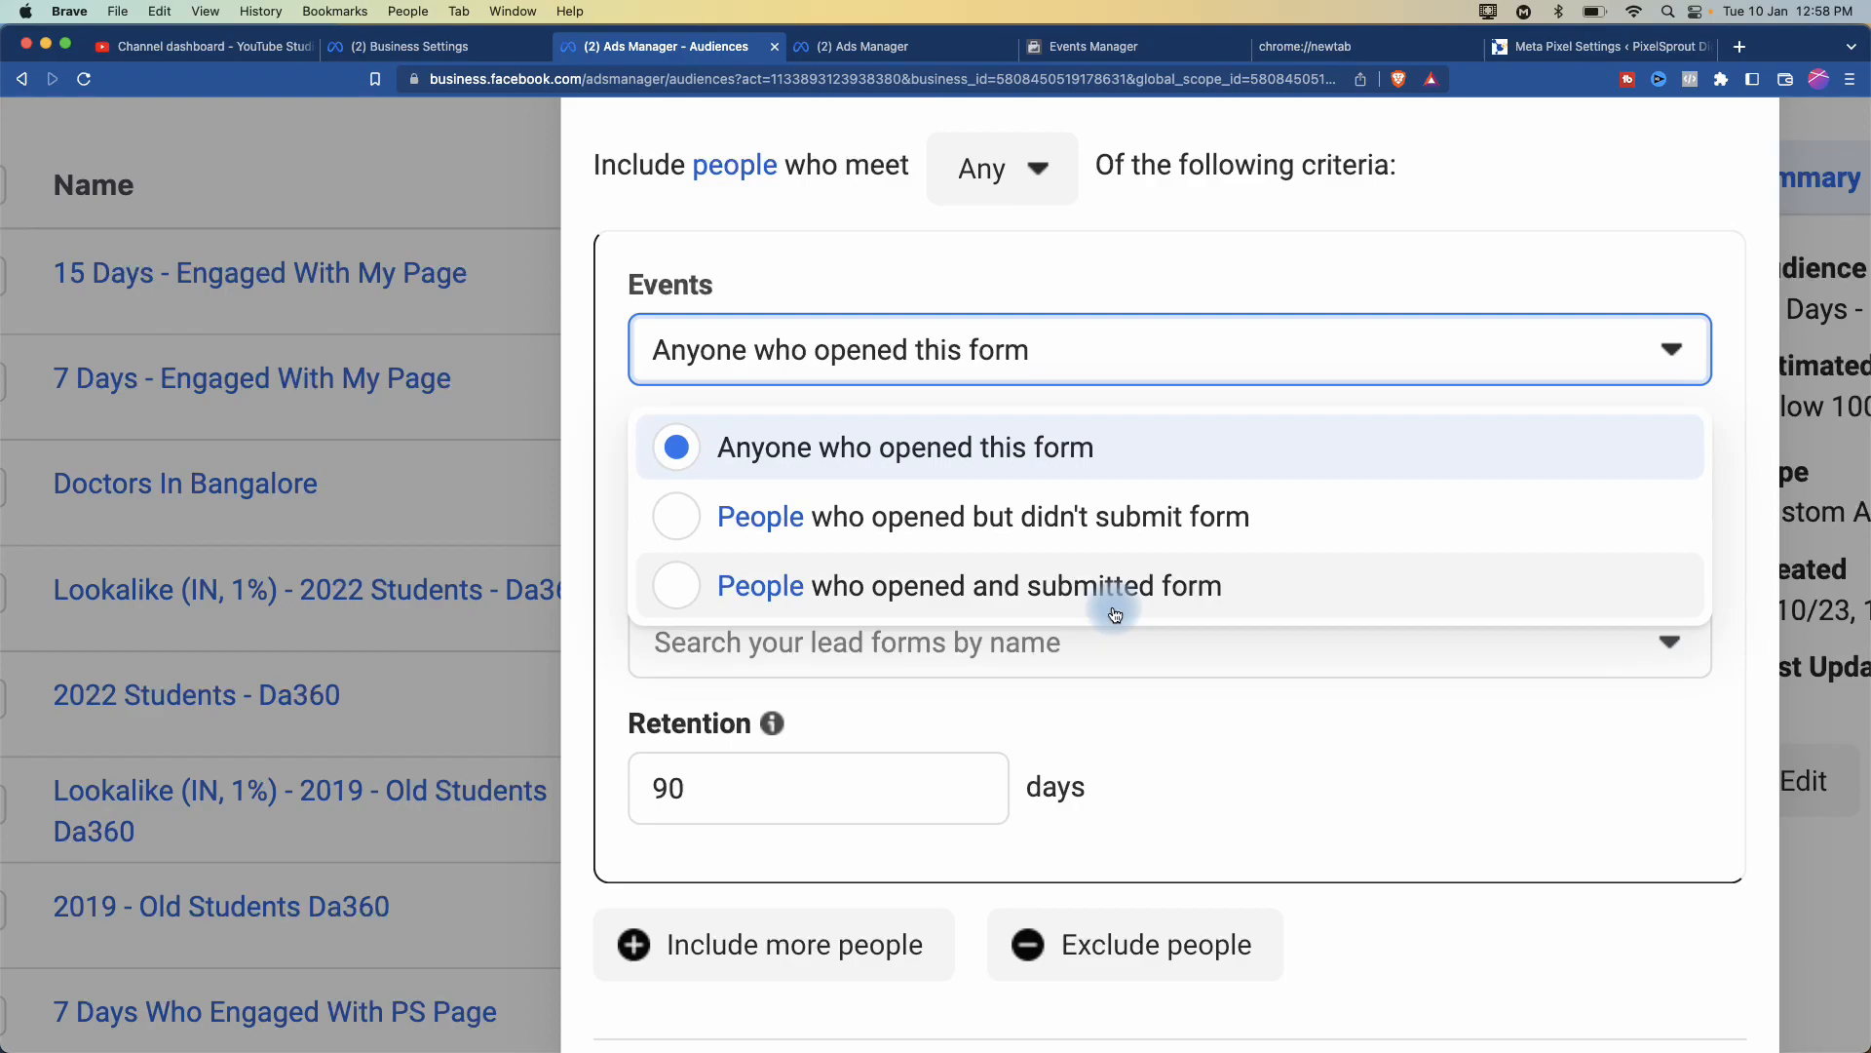
- Keep 'Anyone who opened this form', find no lead forms listed, and close the lead form dialog
key(super+minus)
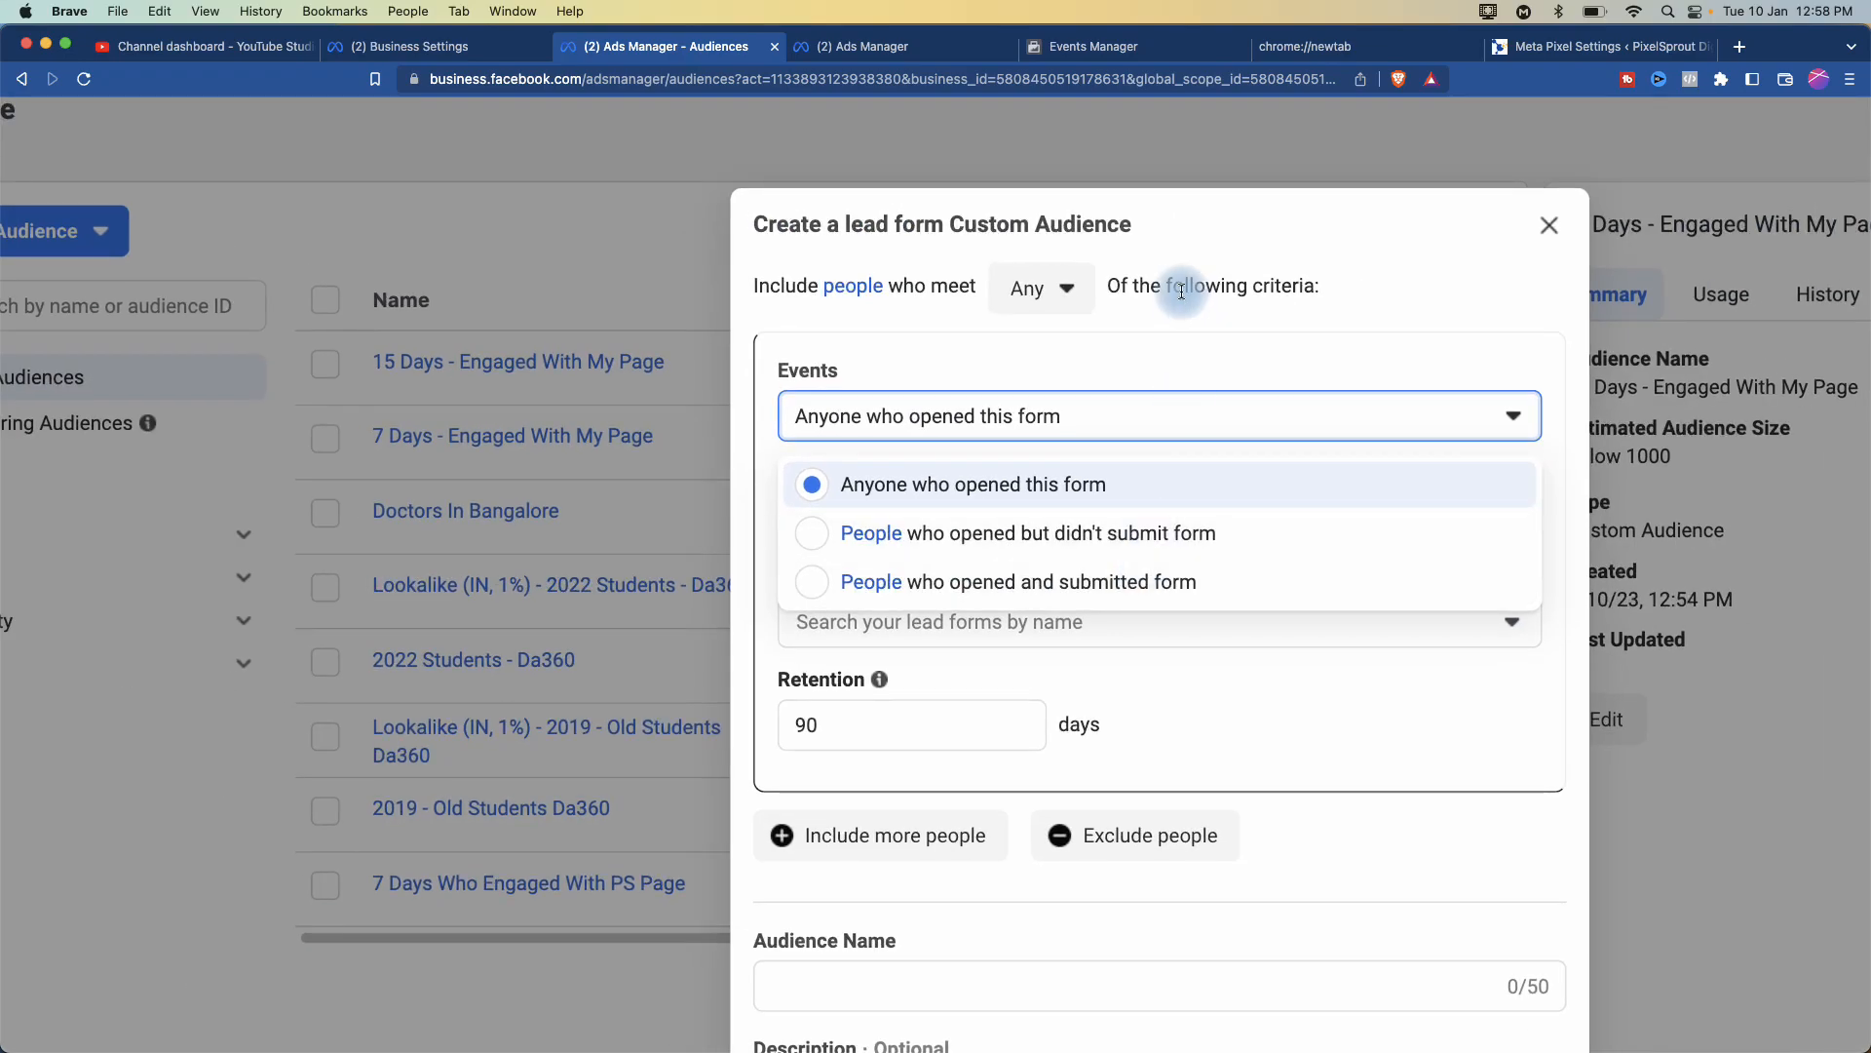
click(1191, 688)
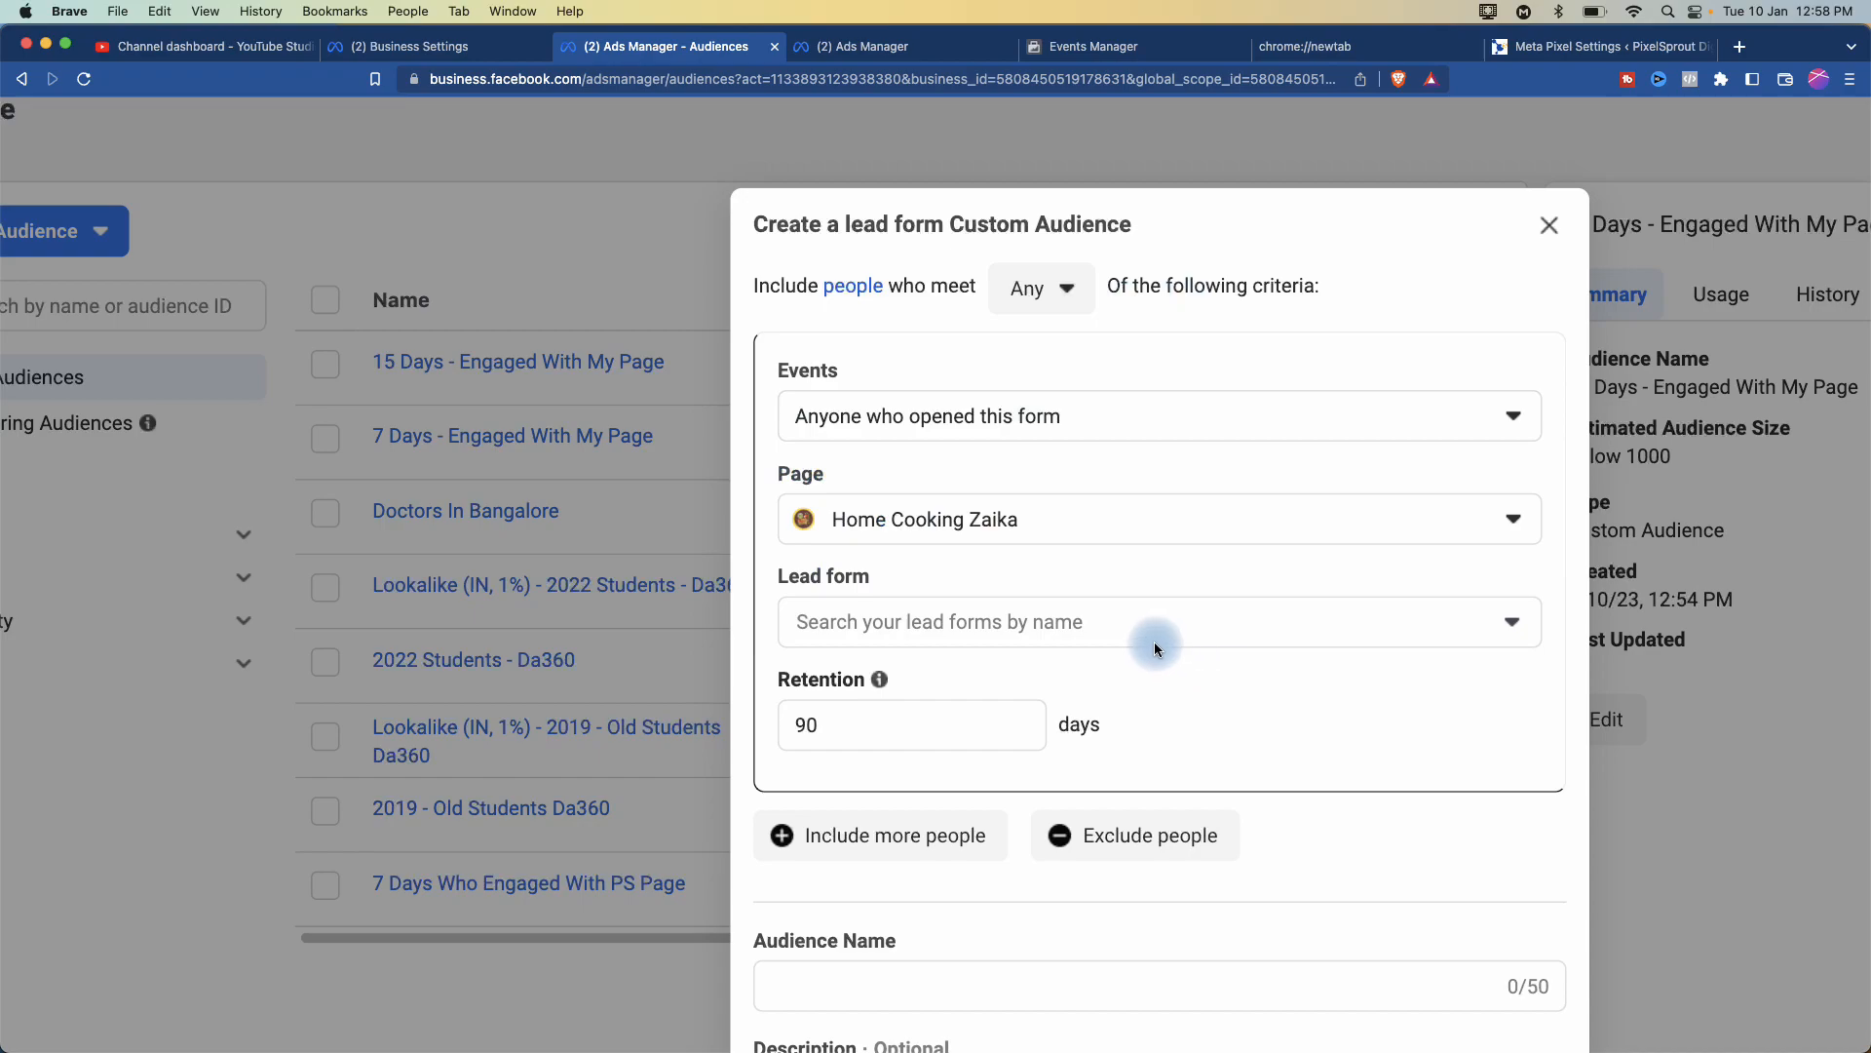
click(1131, 624)
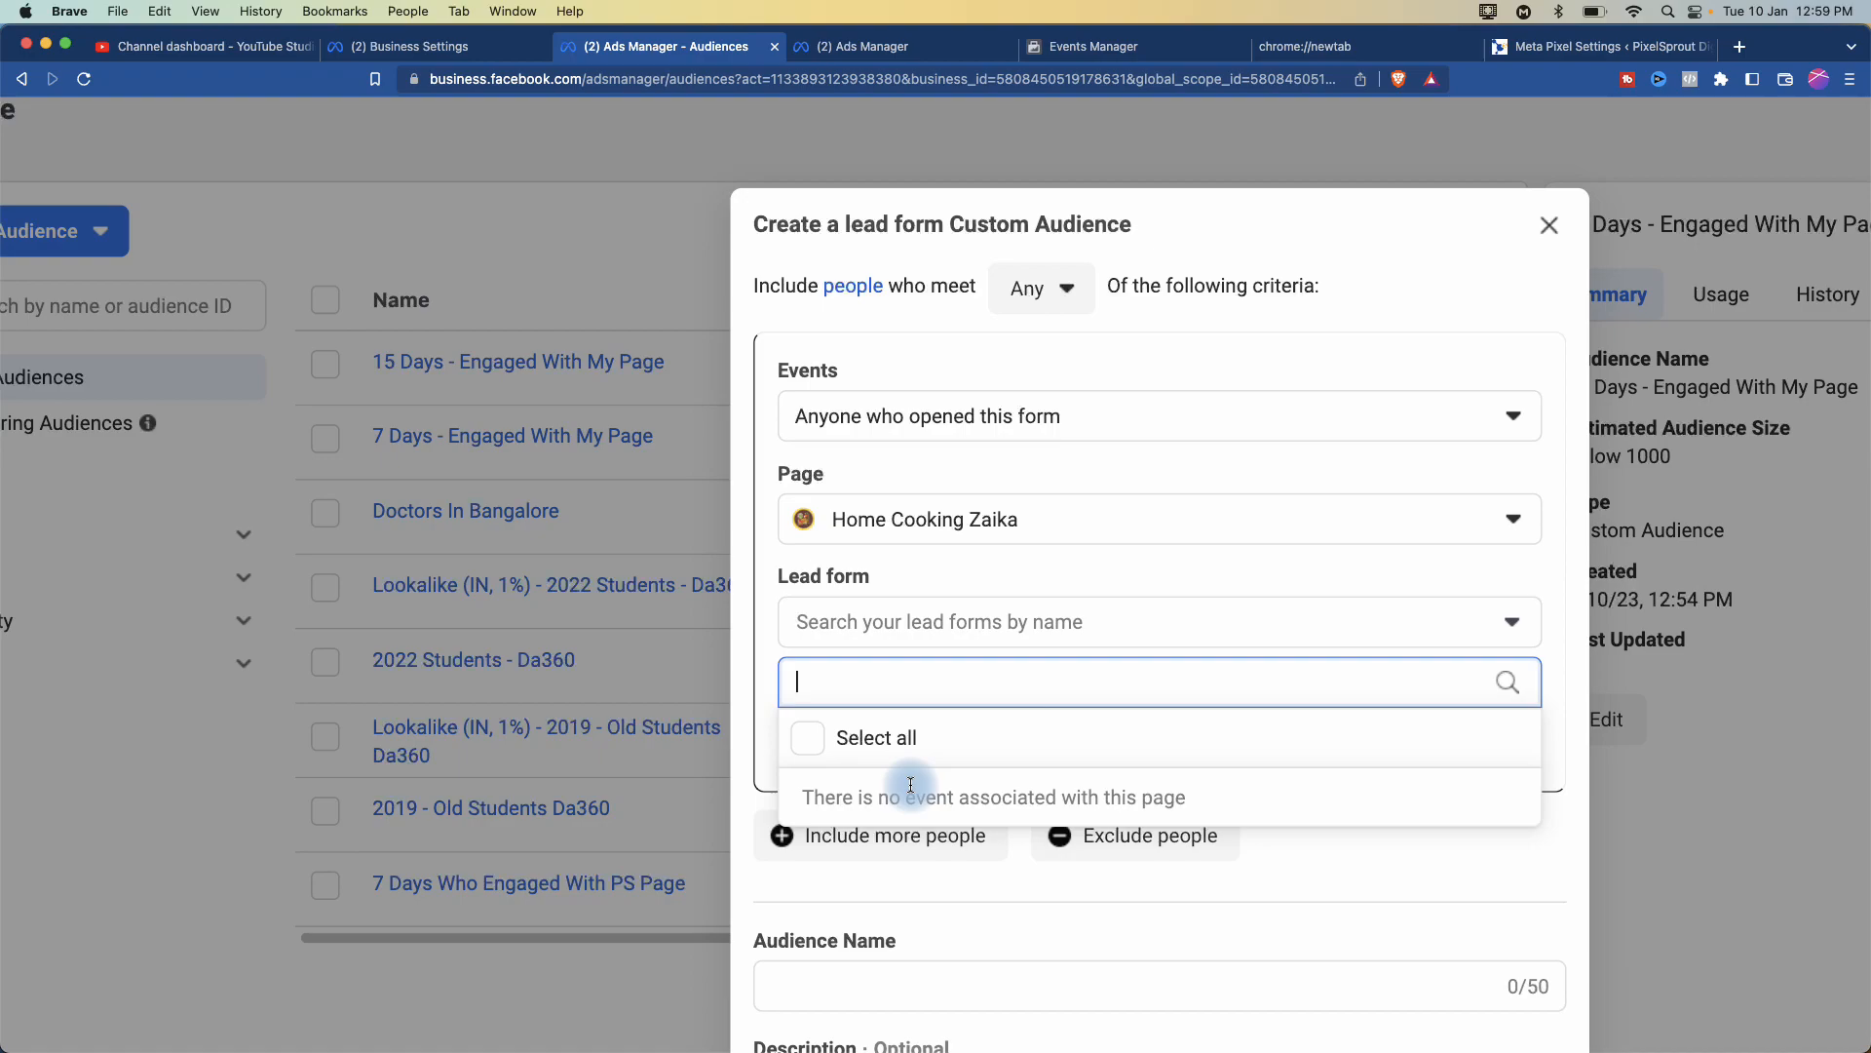
click(1549, 226)
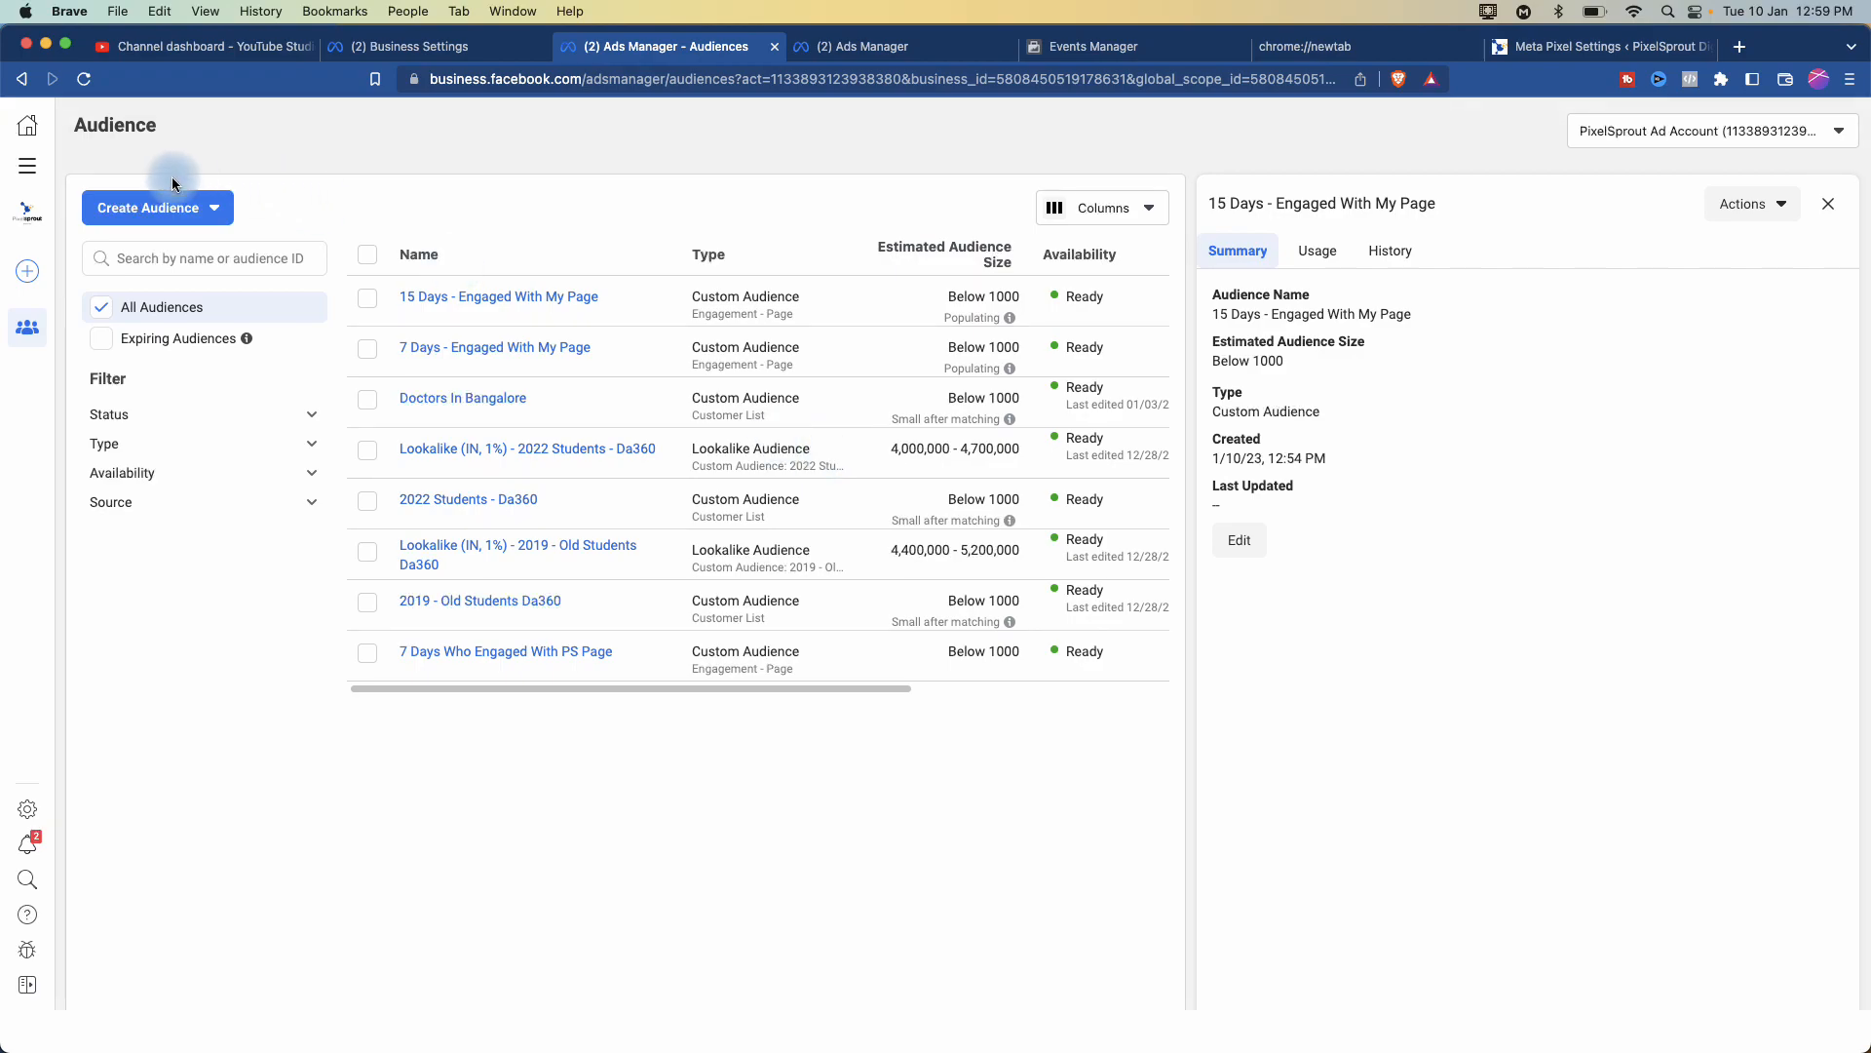
- Create a Custom Audience from the Create Audience menu and pick Website as the source
click(195, 208)
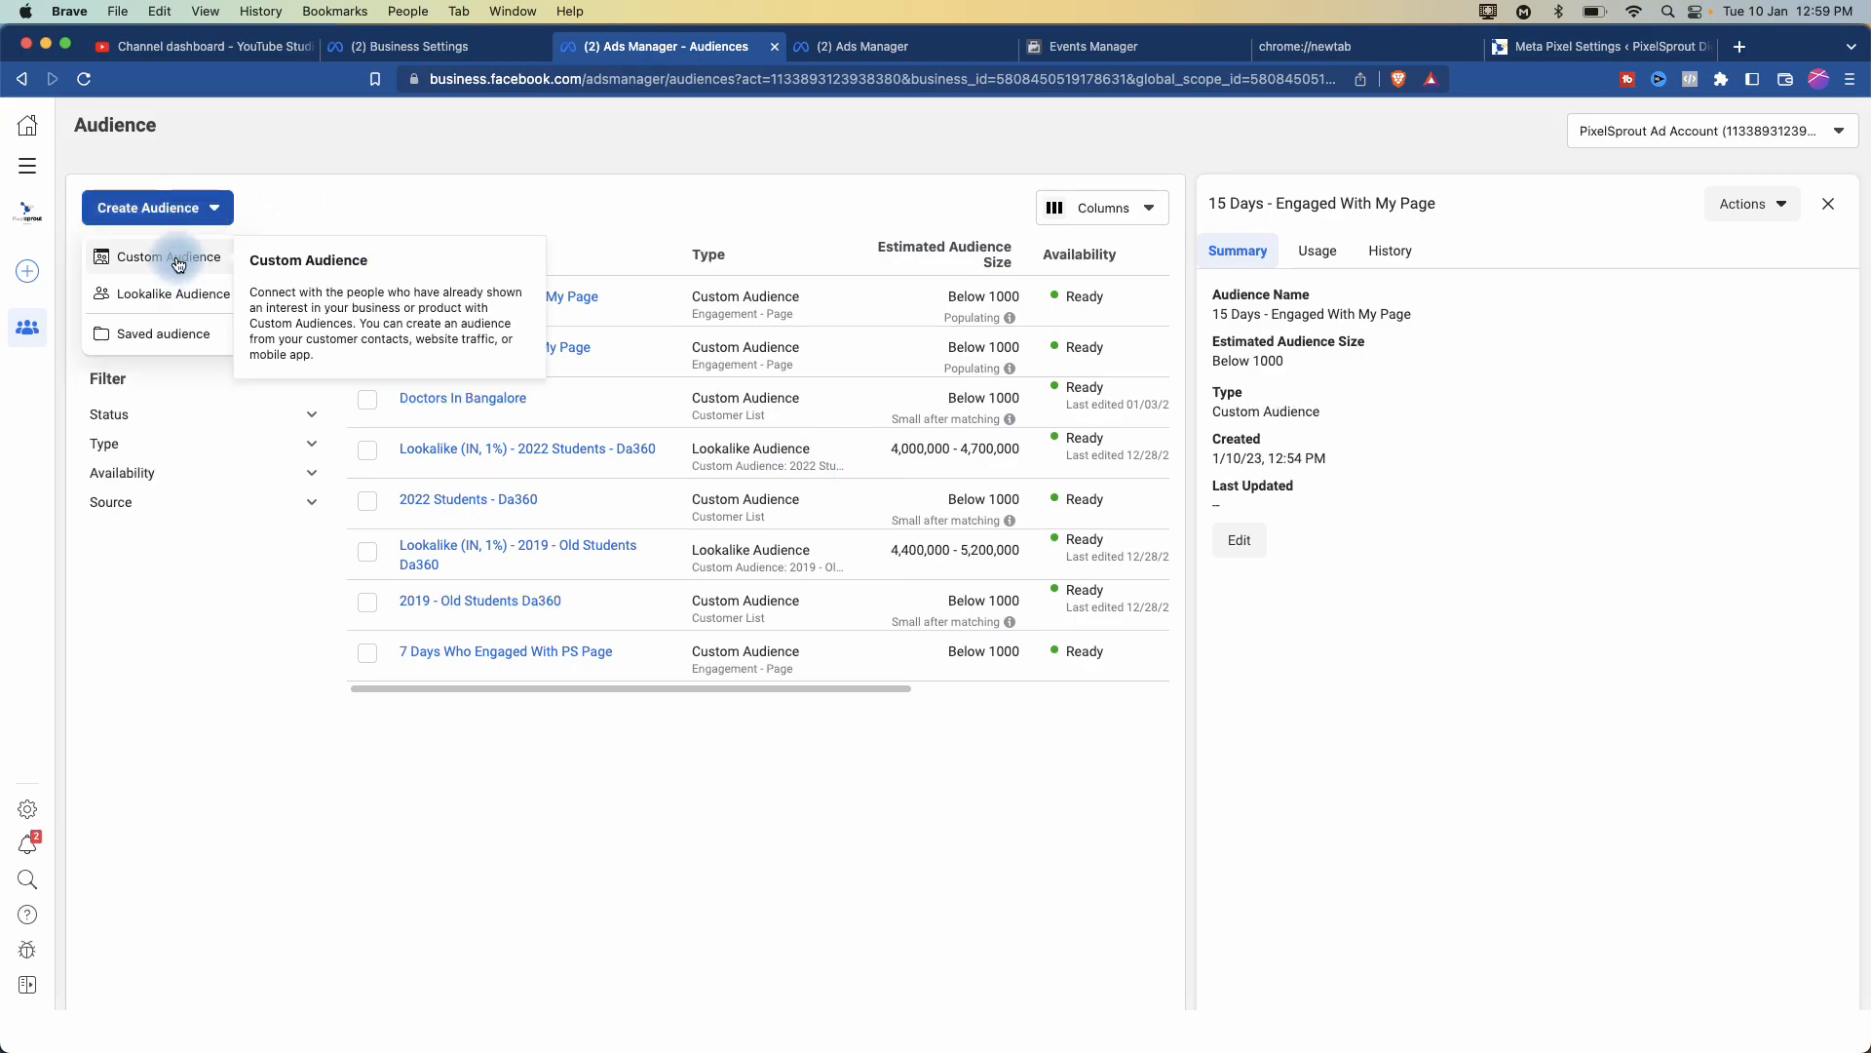
click(174, 255)
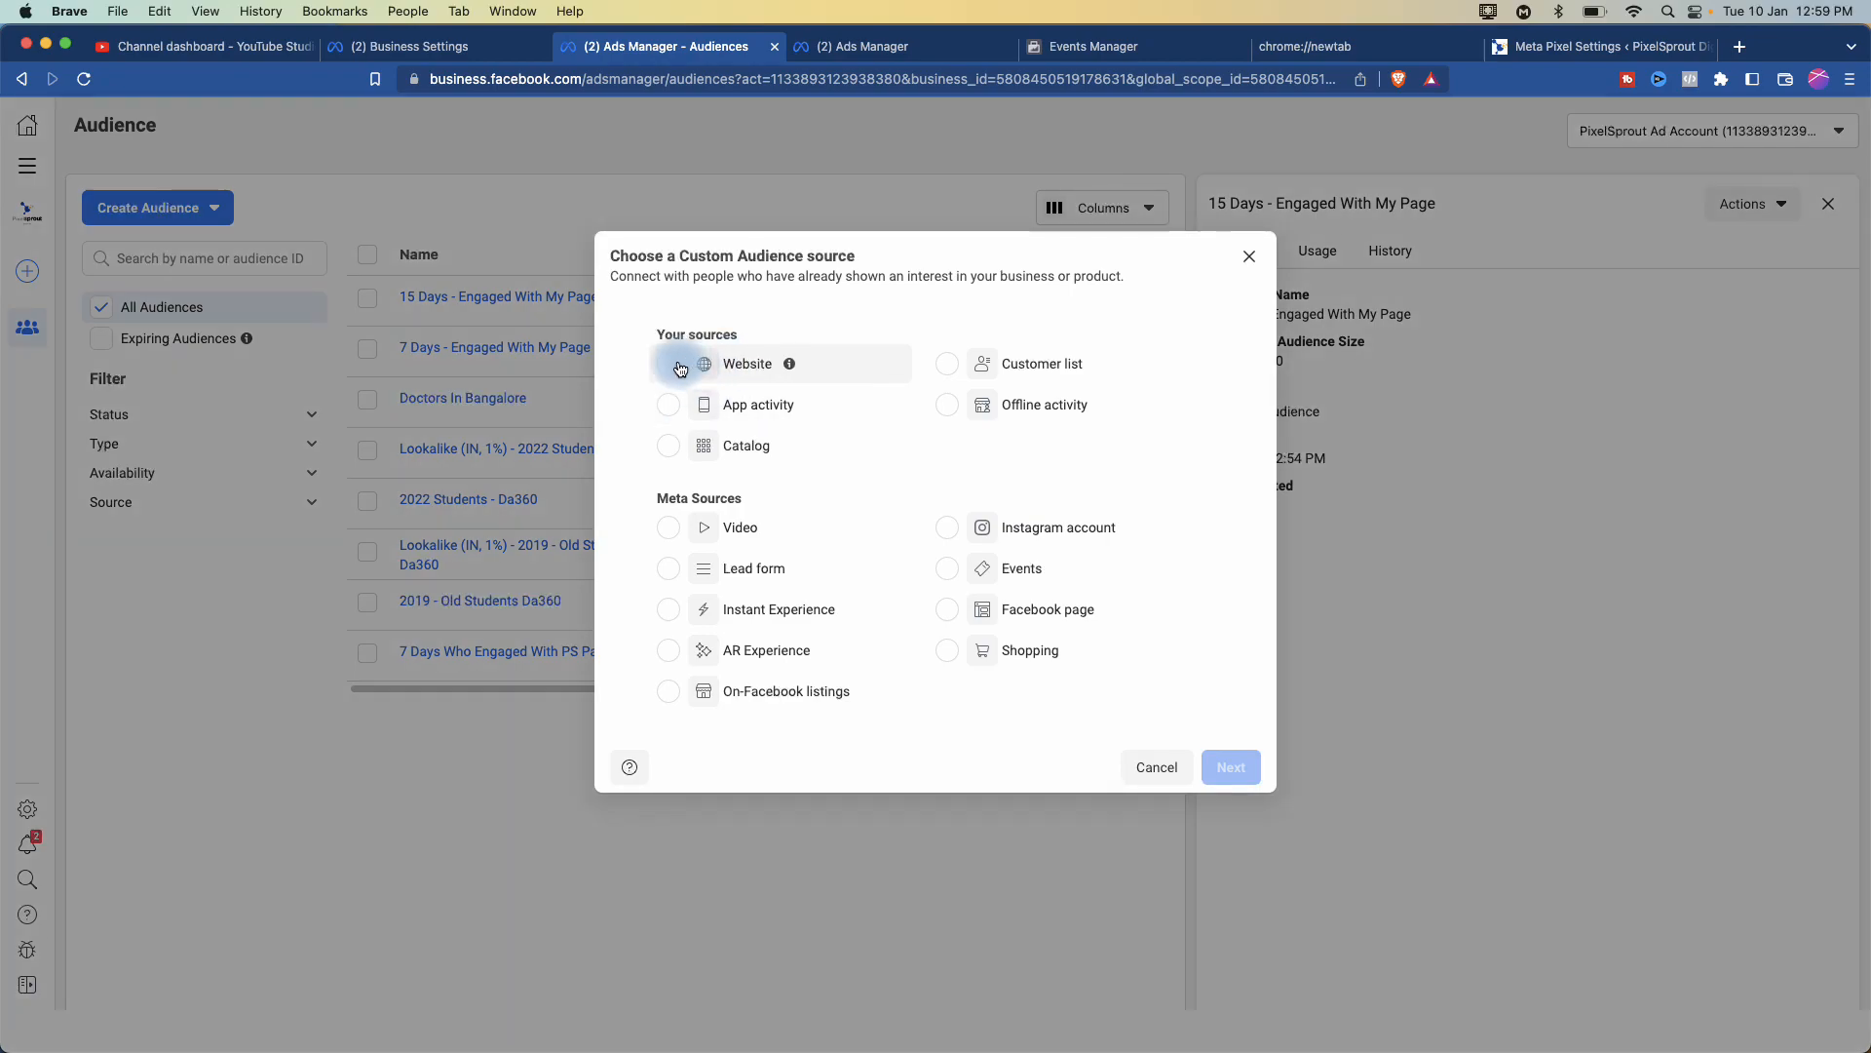
click(669, 365)
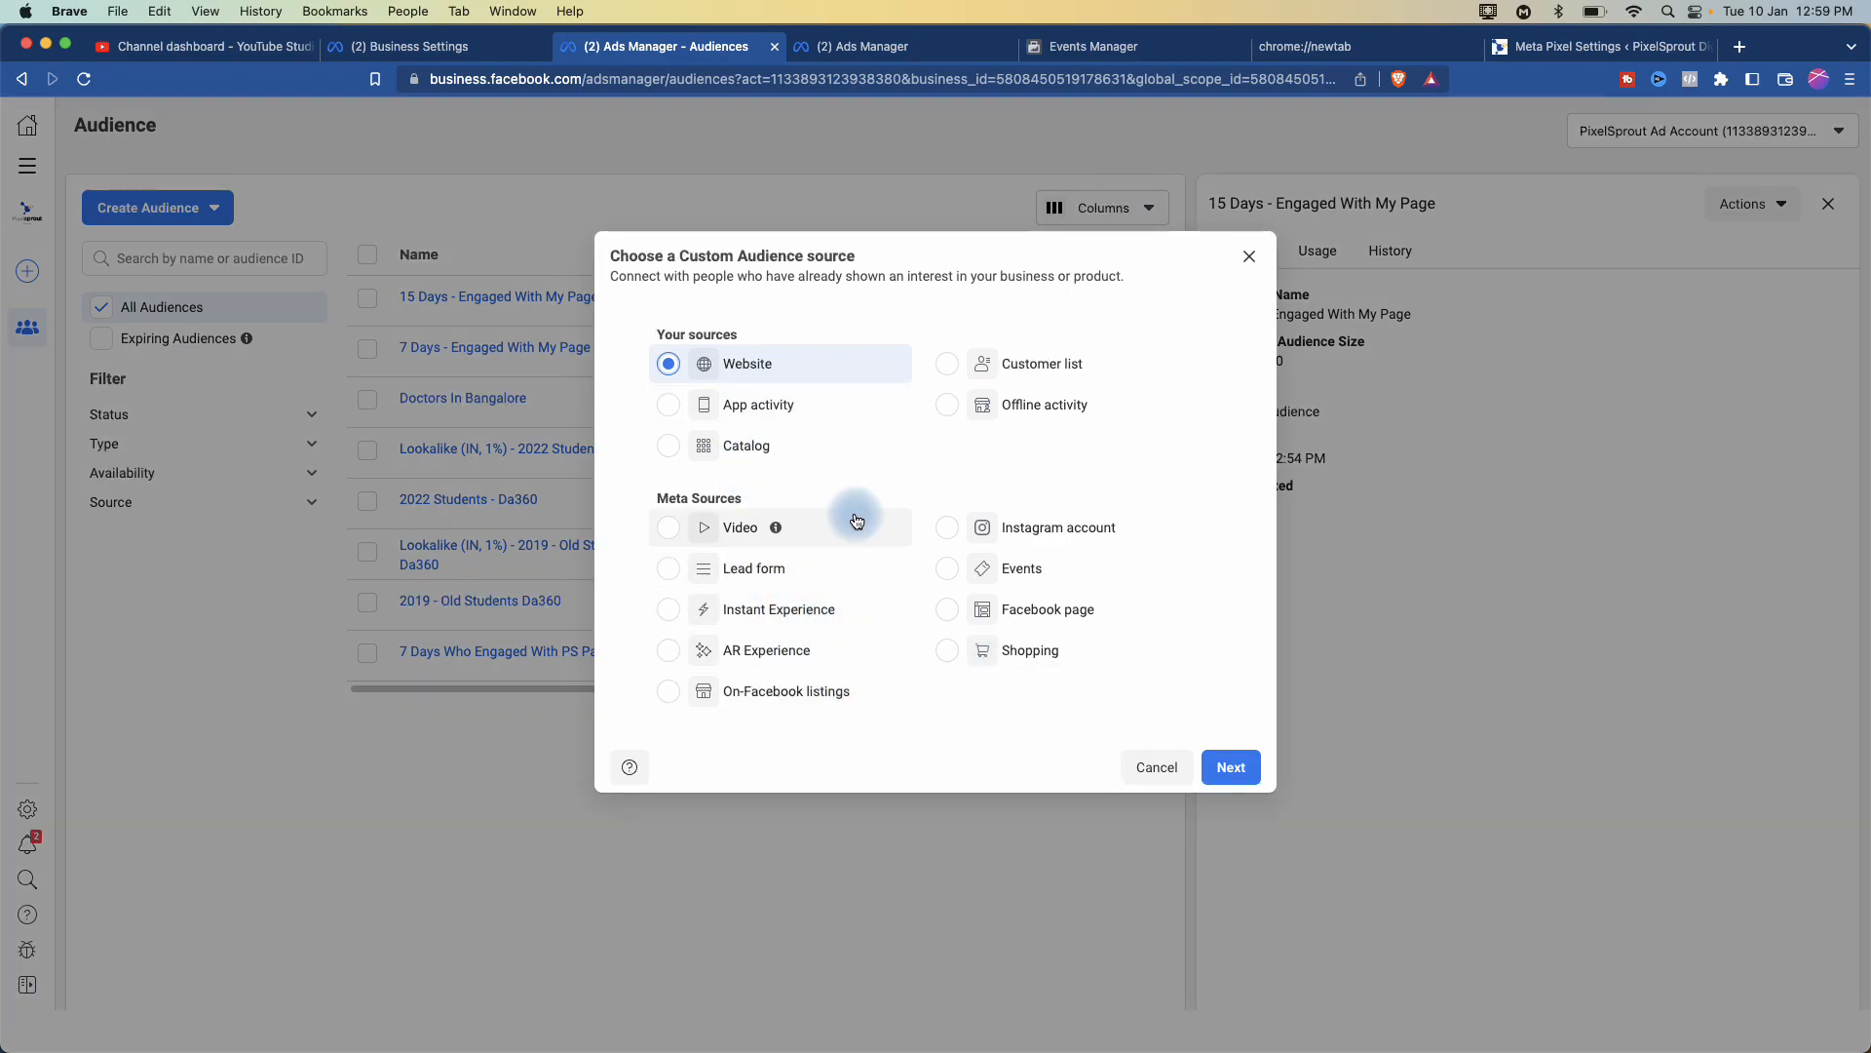
scroll(757, 380, up, 4)
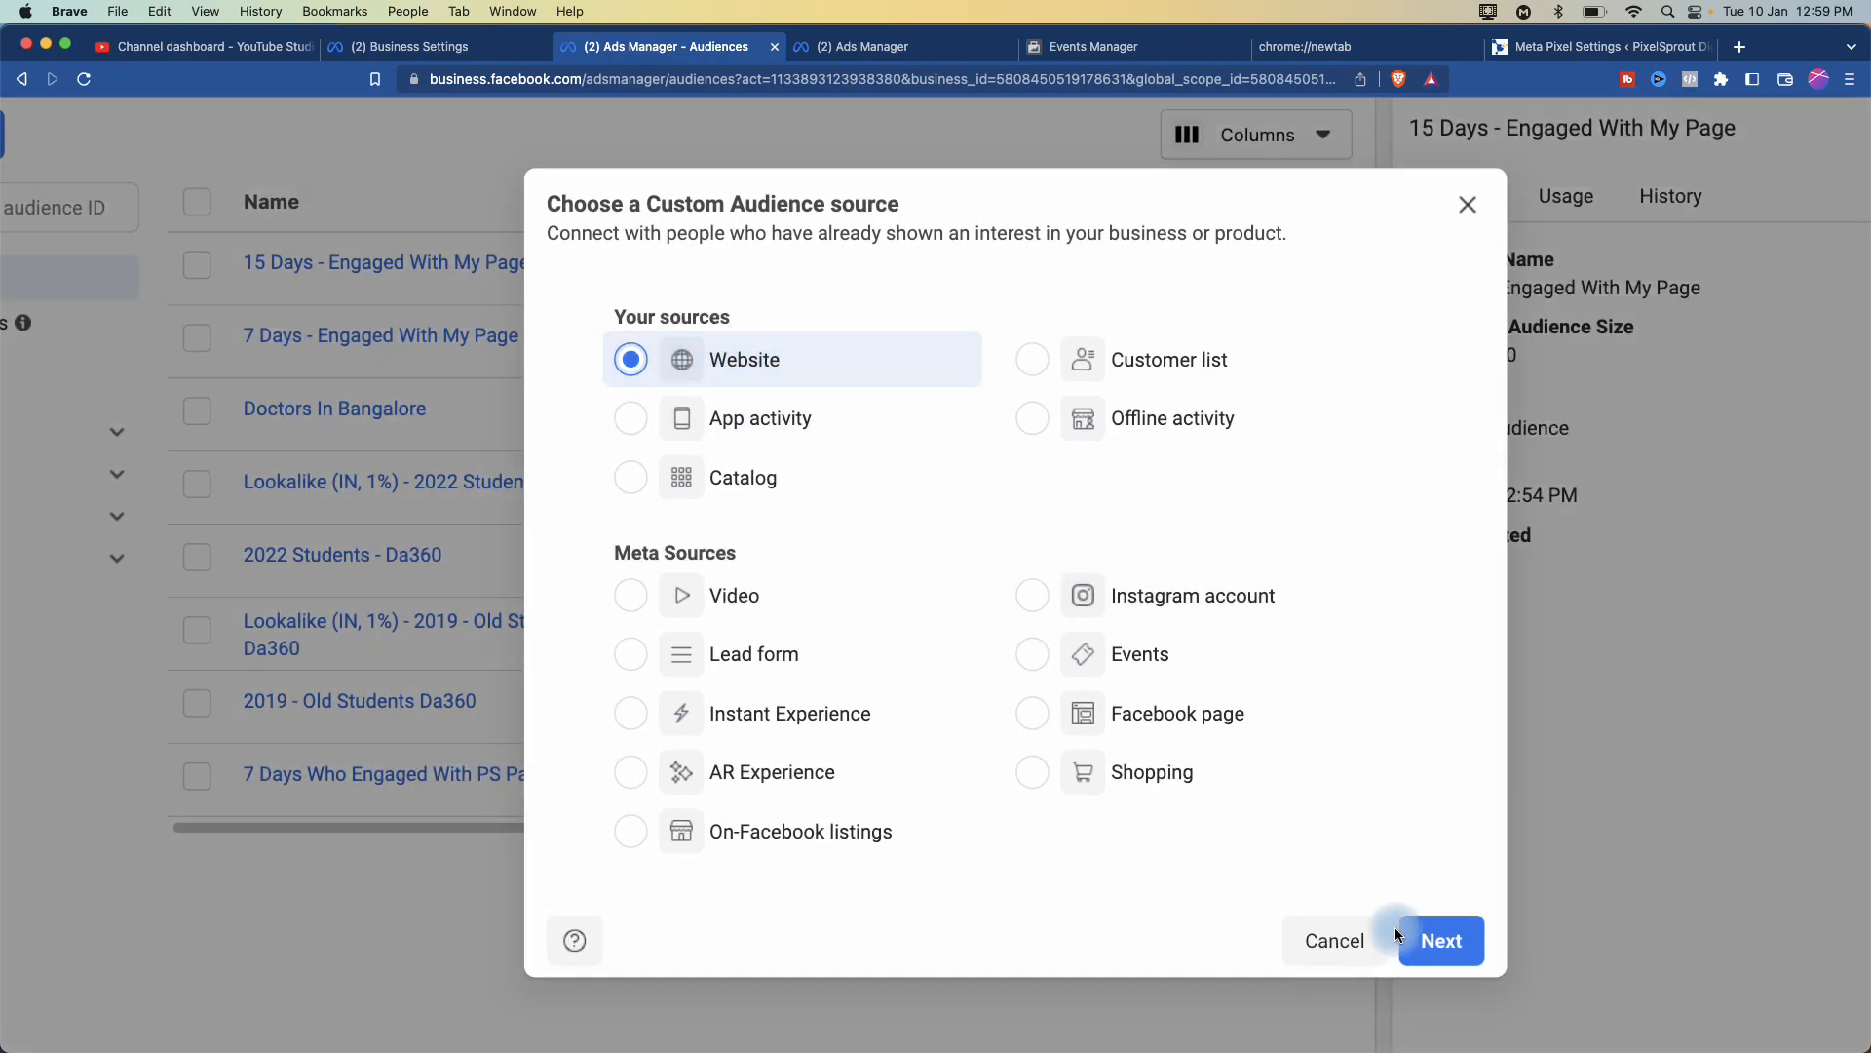
- Continue to the website audience settings and set retention to 180 days after 200 is rejected
click(1443, 939)
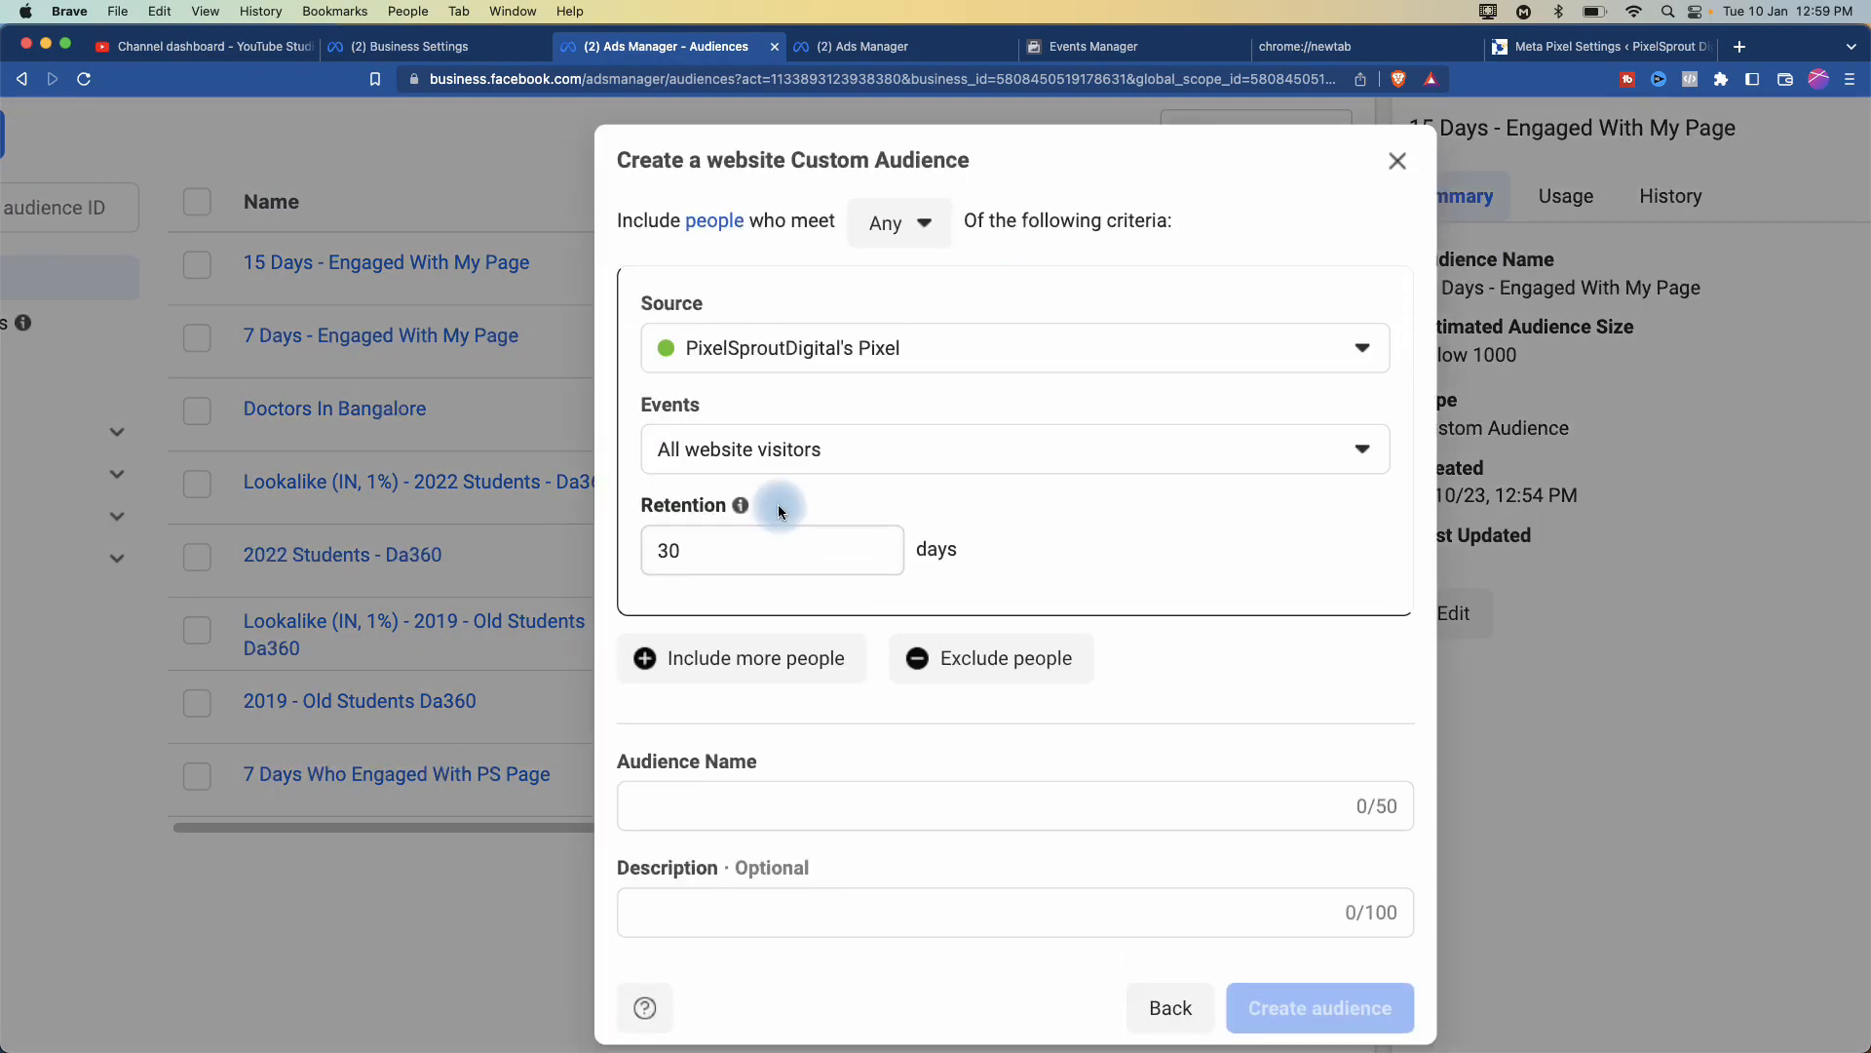
drag(709, 561, 670, 555)
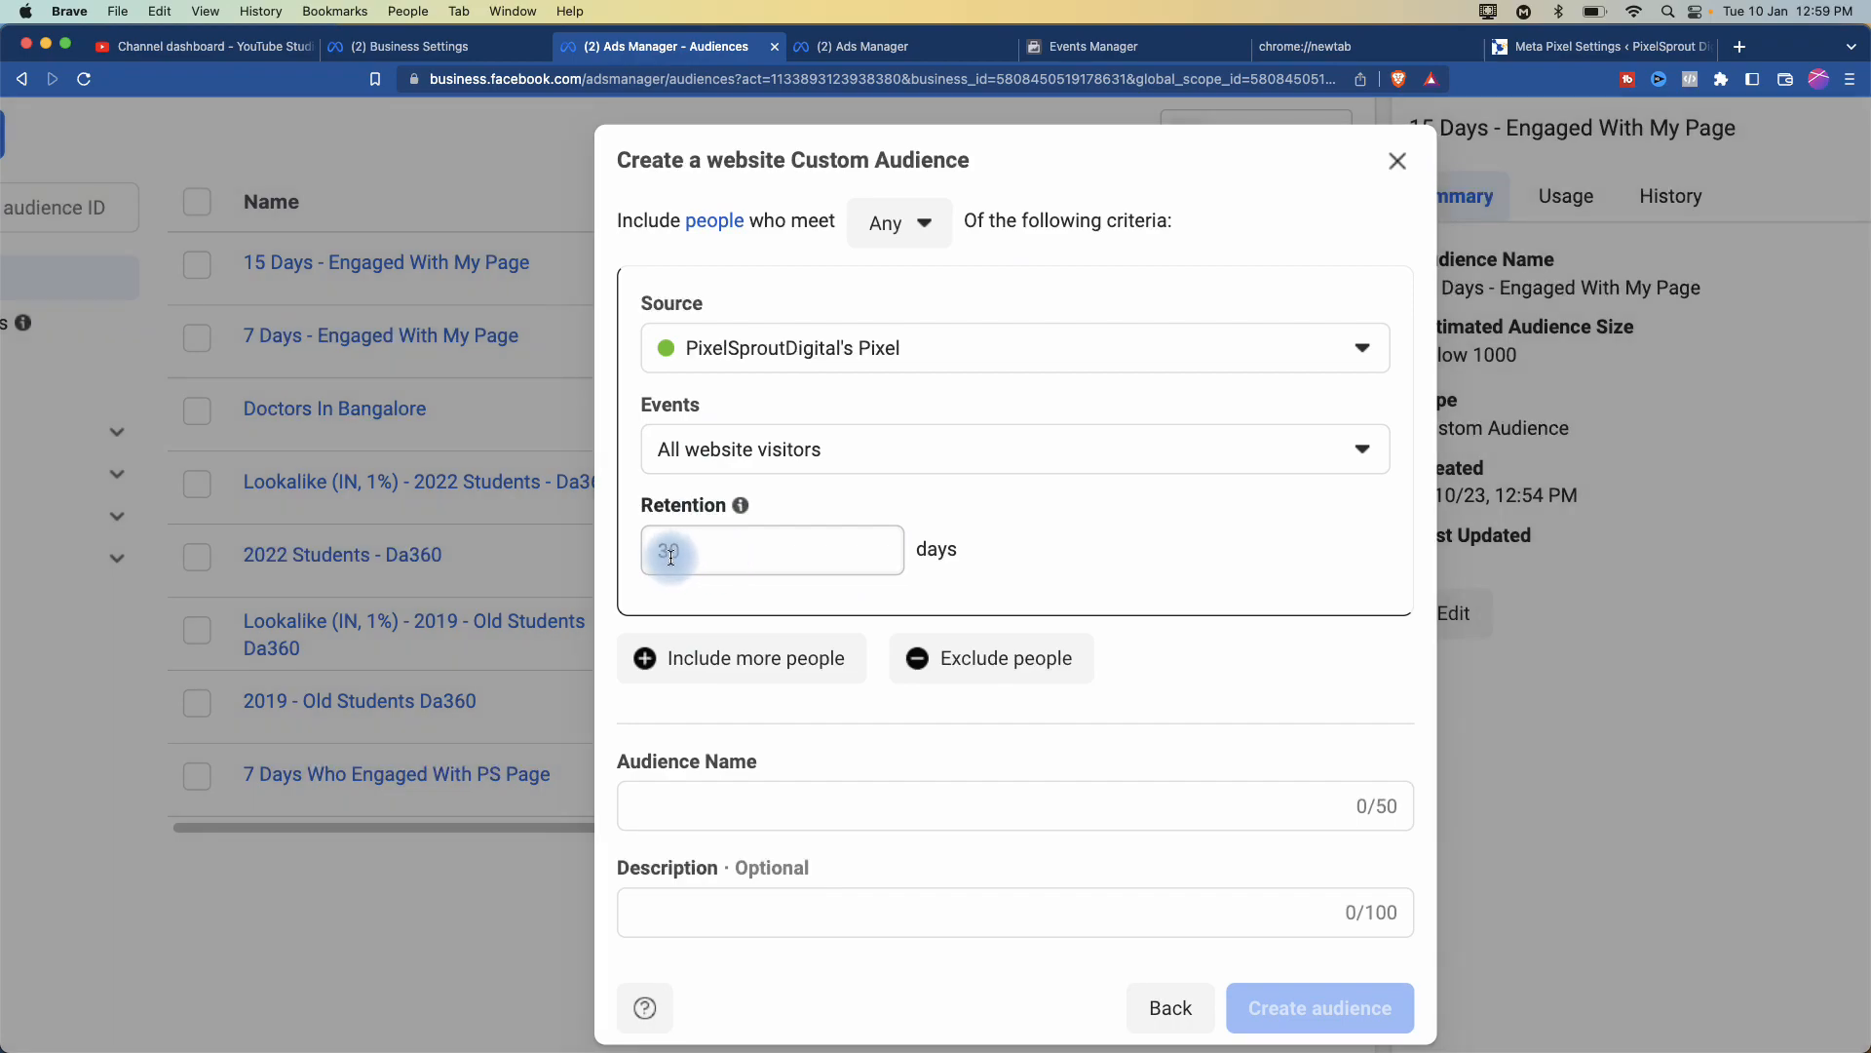
drag(670, 556, 617, 556)
text(180)
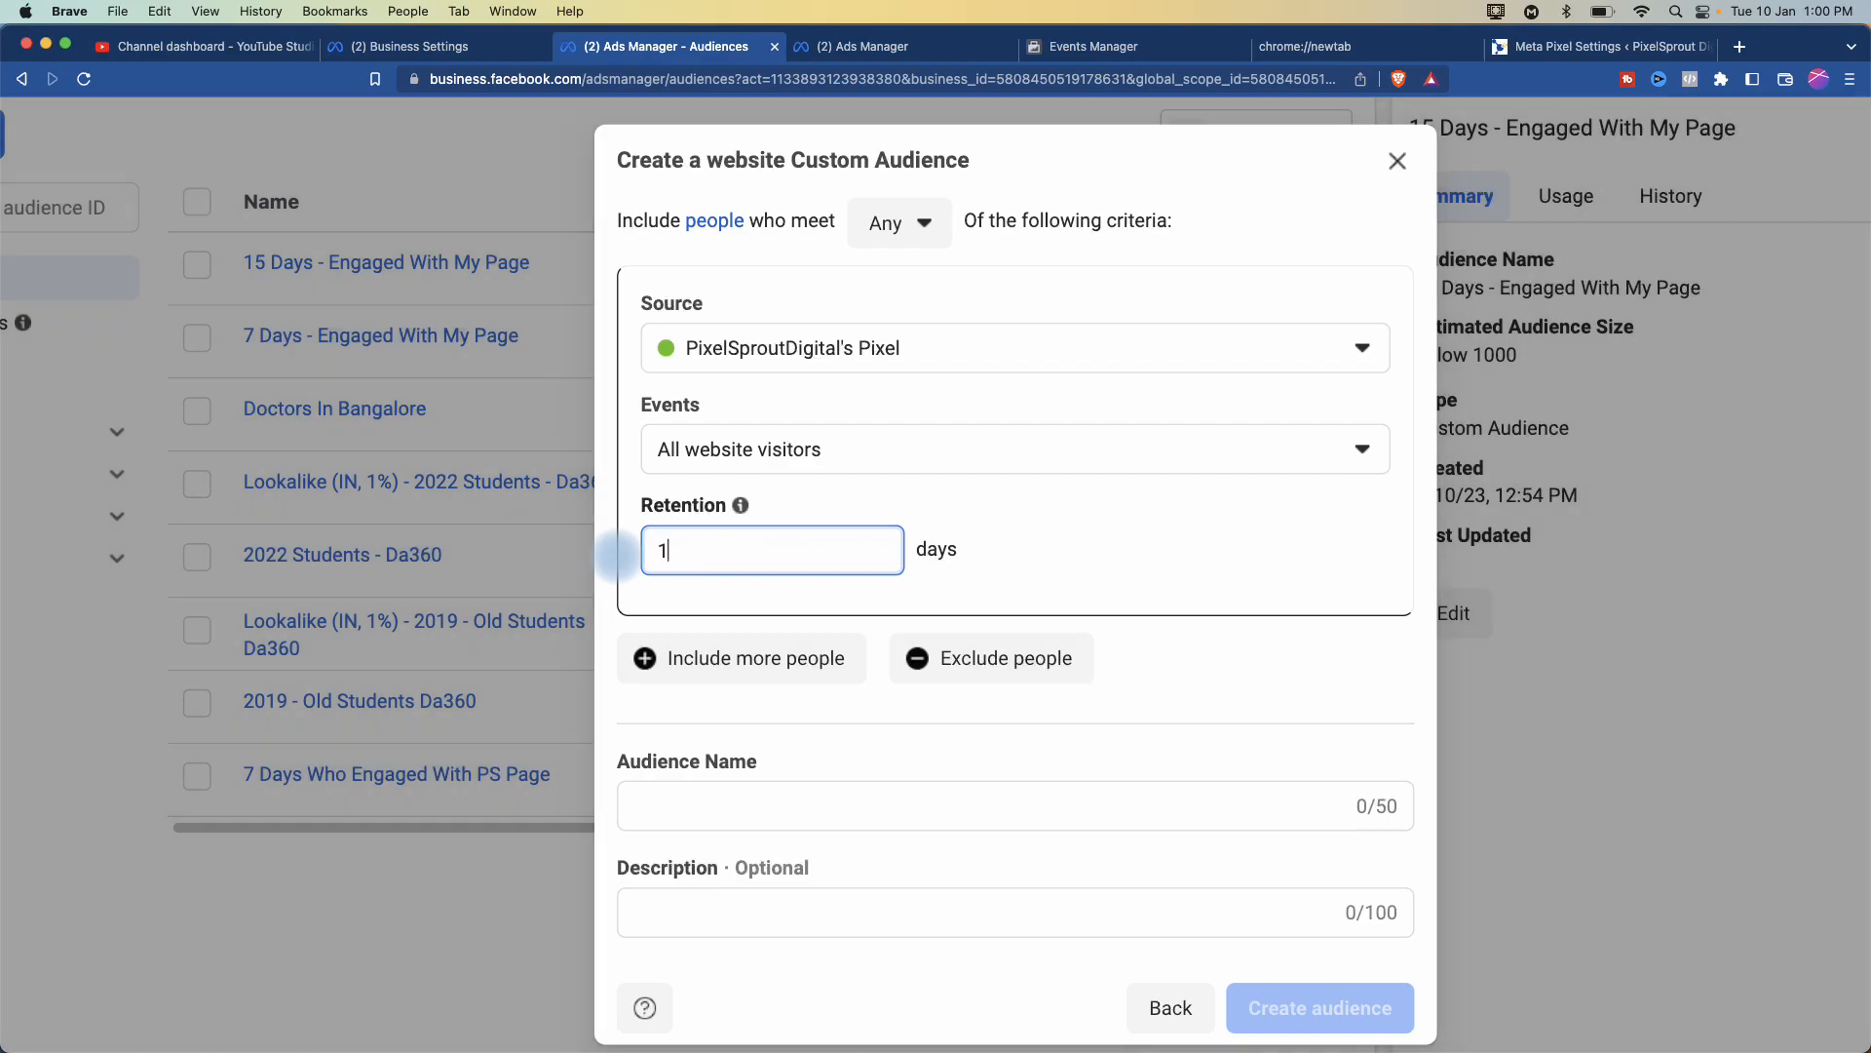
key(BackSpace)
key(BackSpace)
key(BackSpace)
text(200)
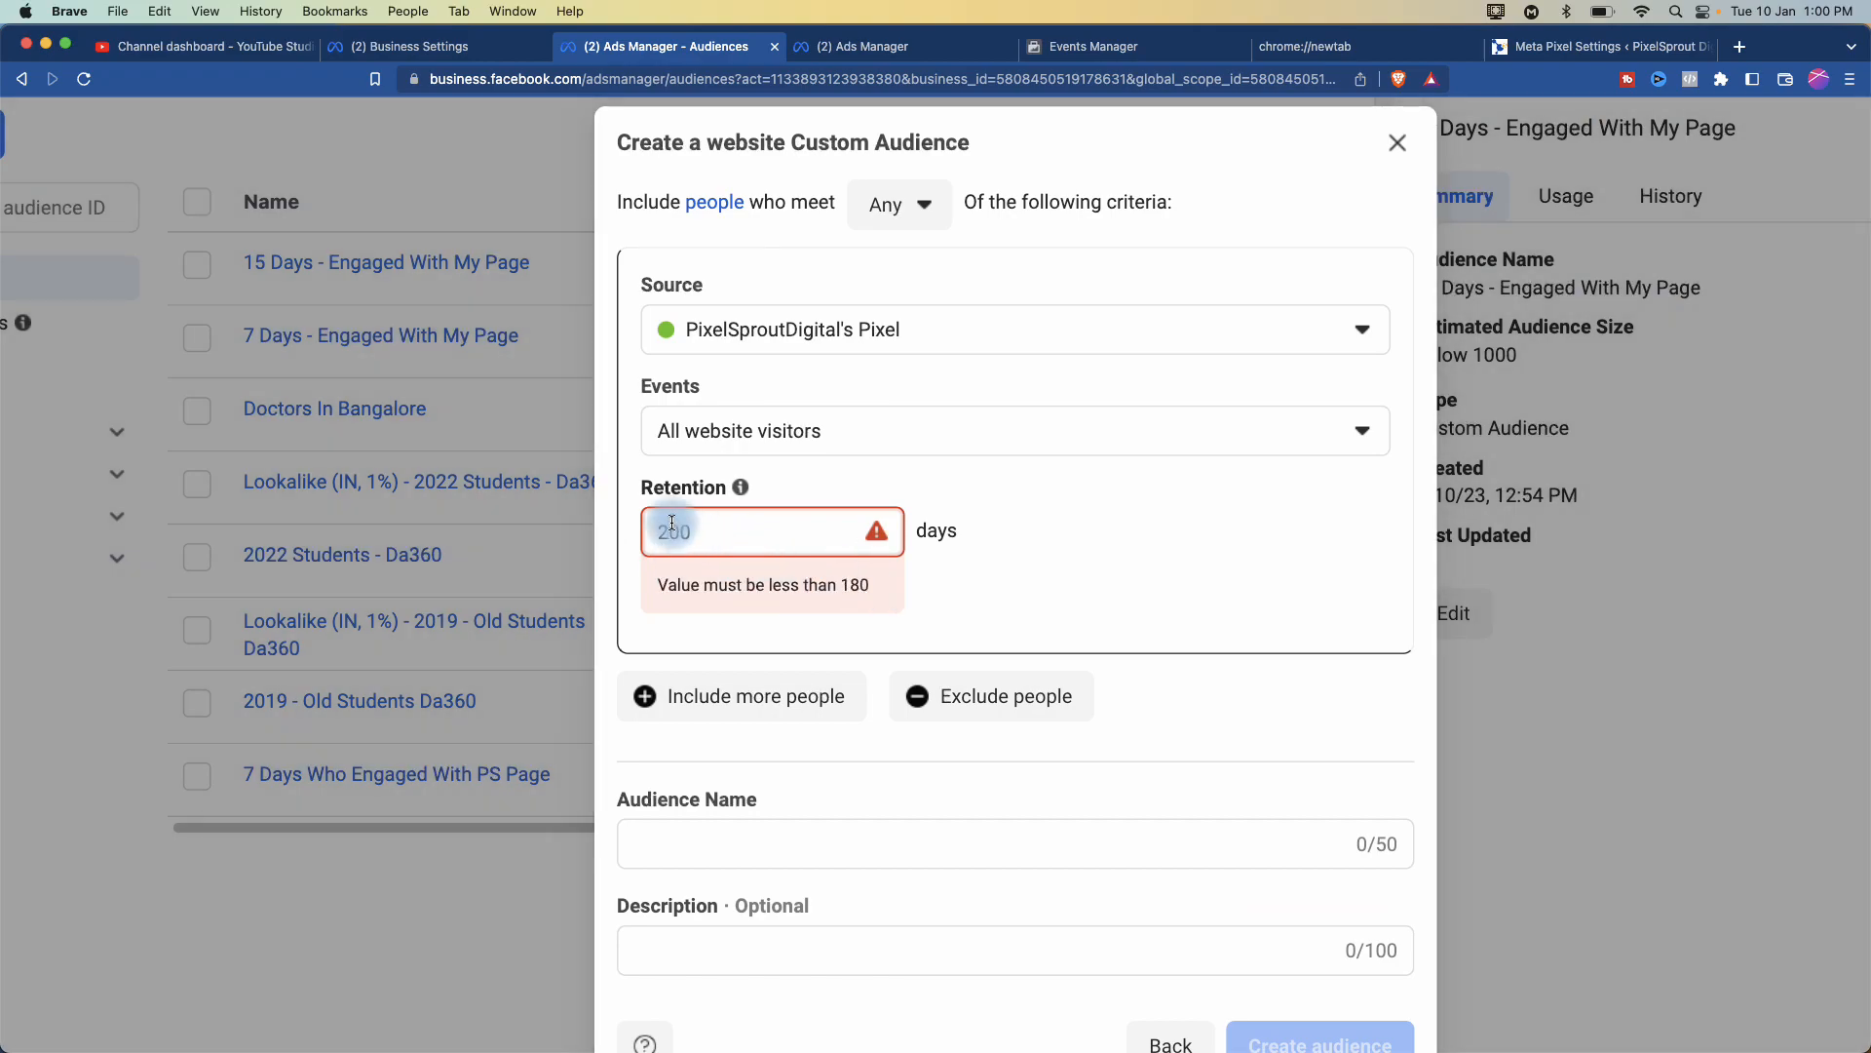
double_click(675, 524)
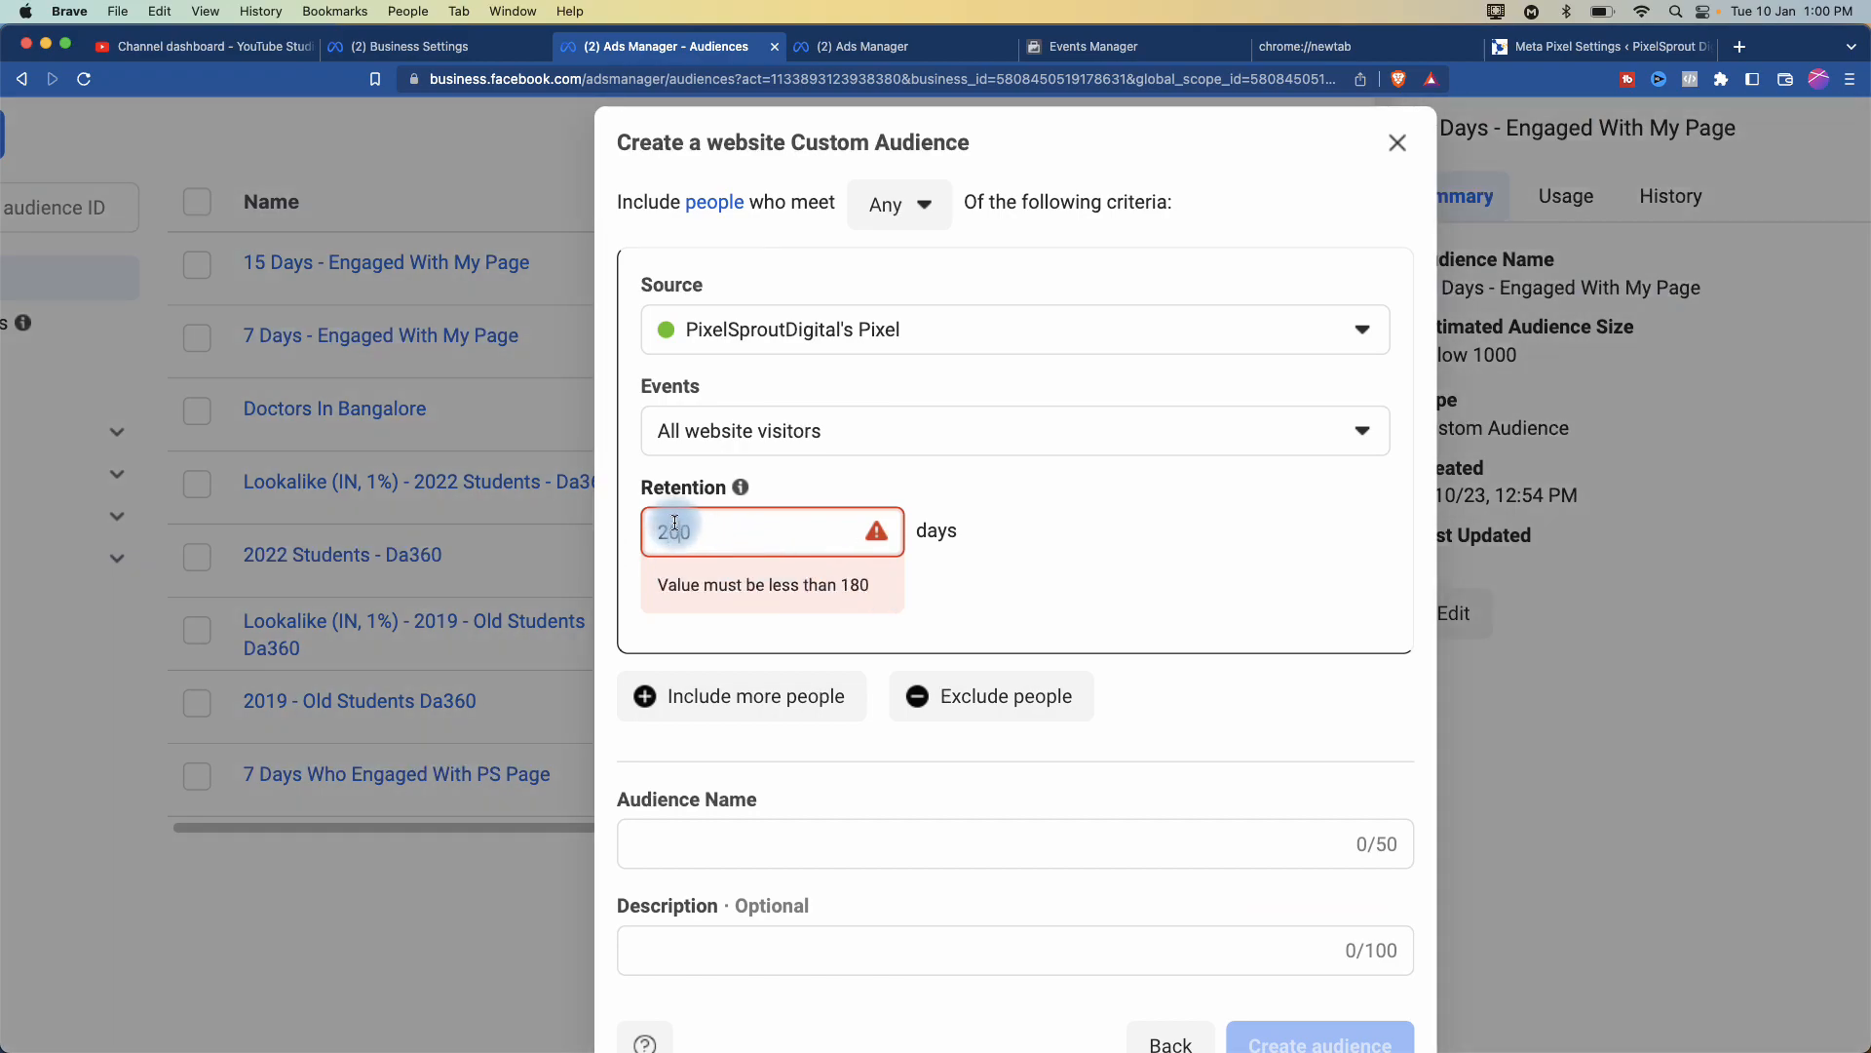
text(180)
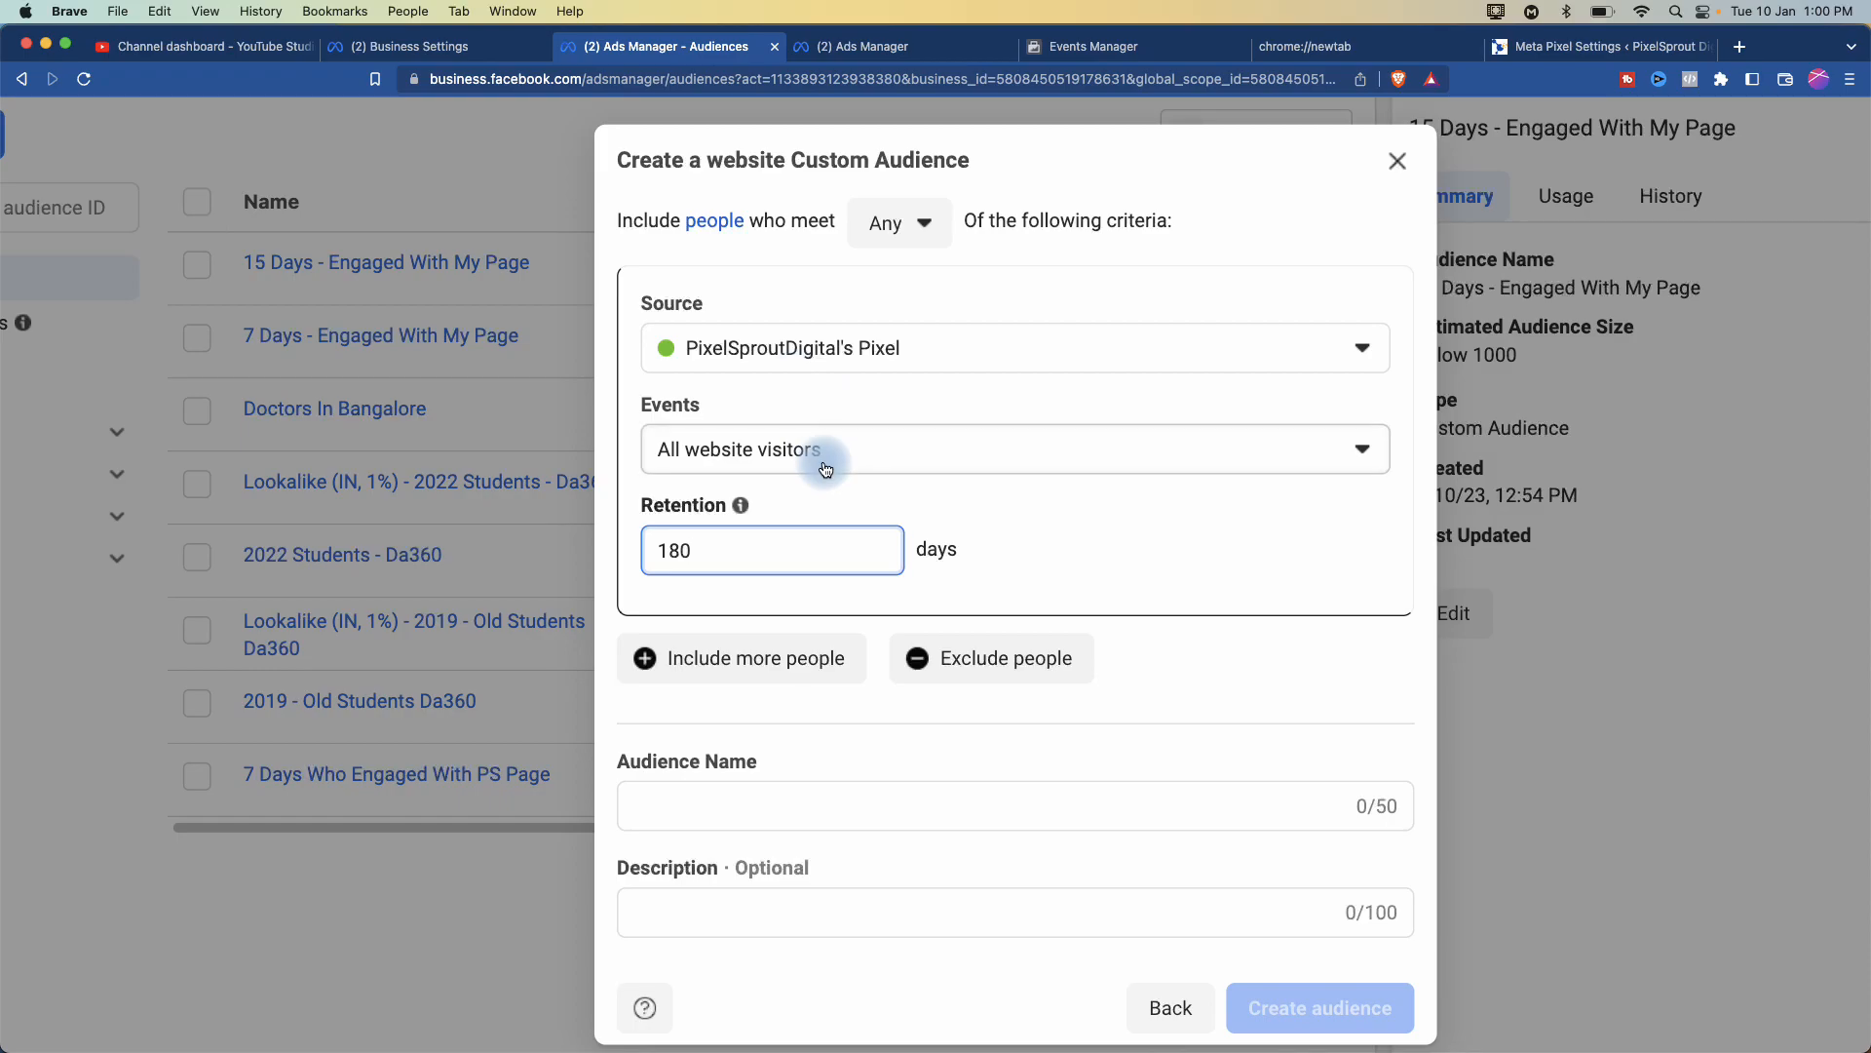
- Browse the website Events options: all visitors, specific web pages, time spent, PageView, JoinChat
click(944, 449)
scroll(1014, 568, up, 5)
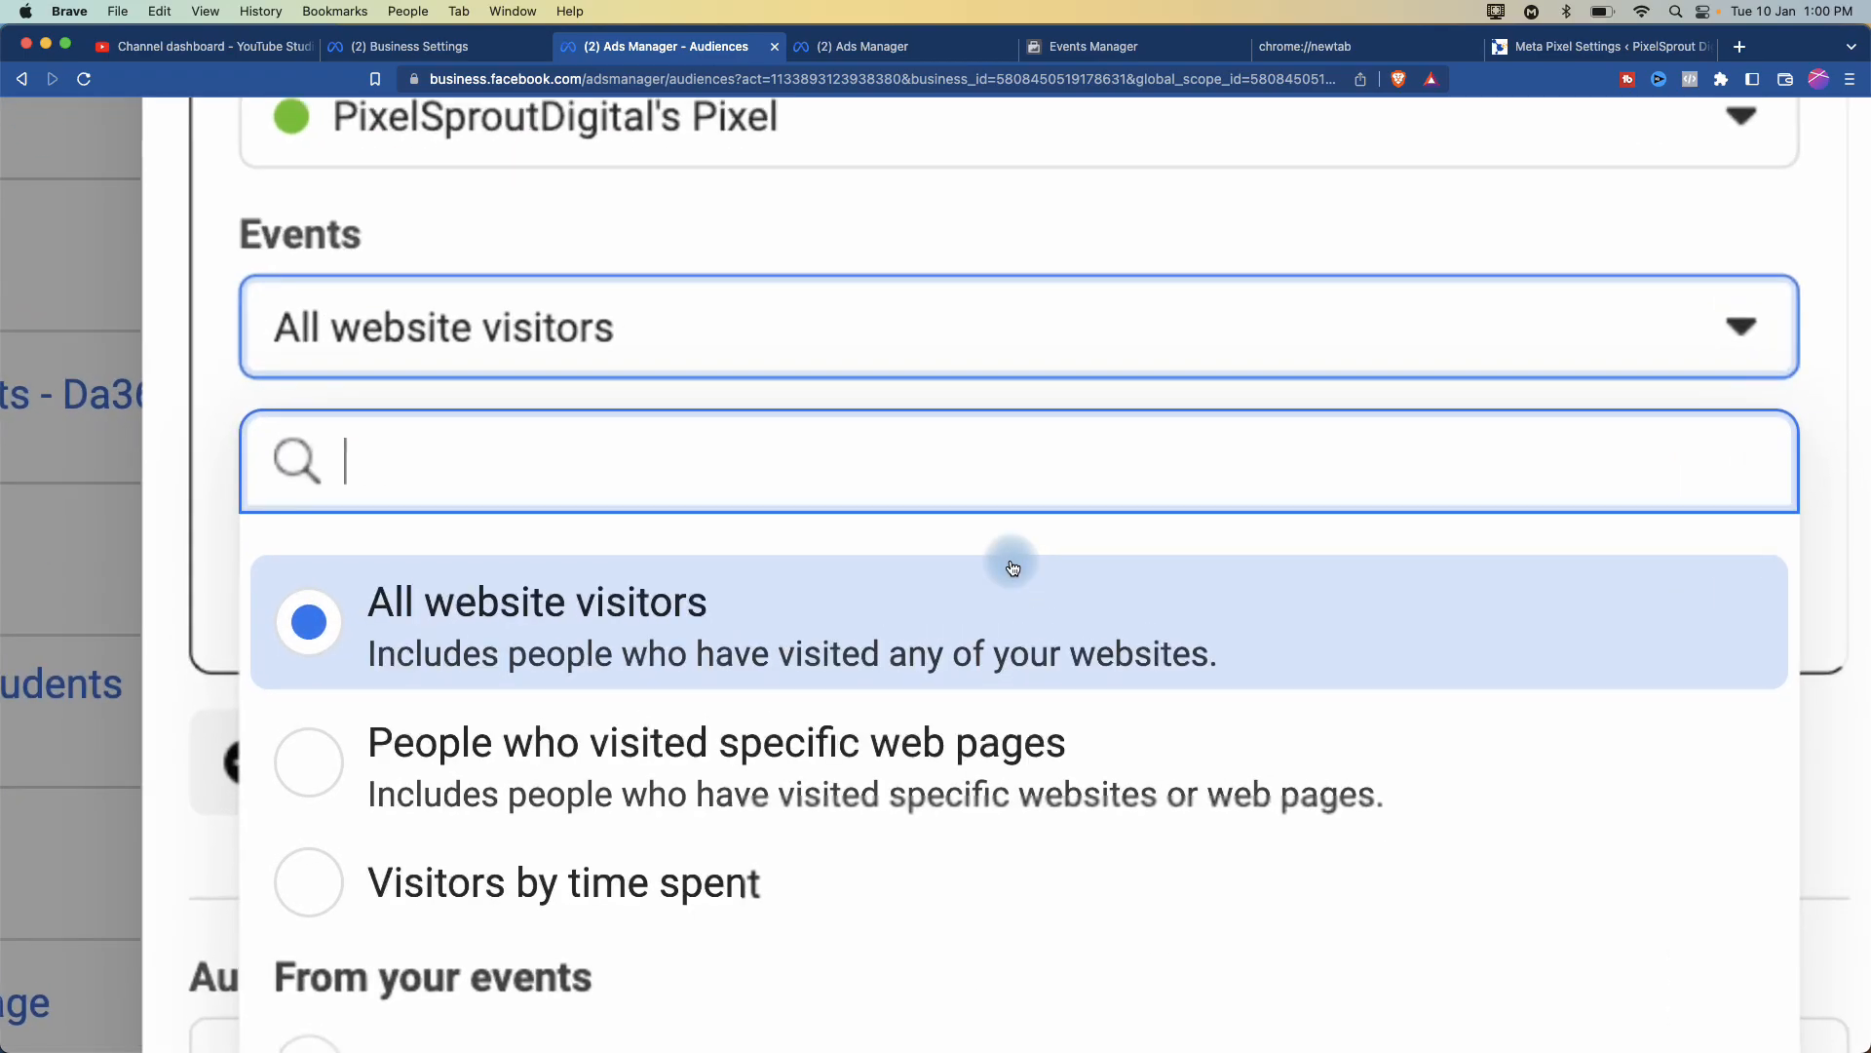
scroll(1012, 561, down, 3)
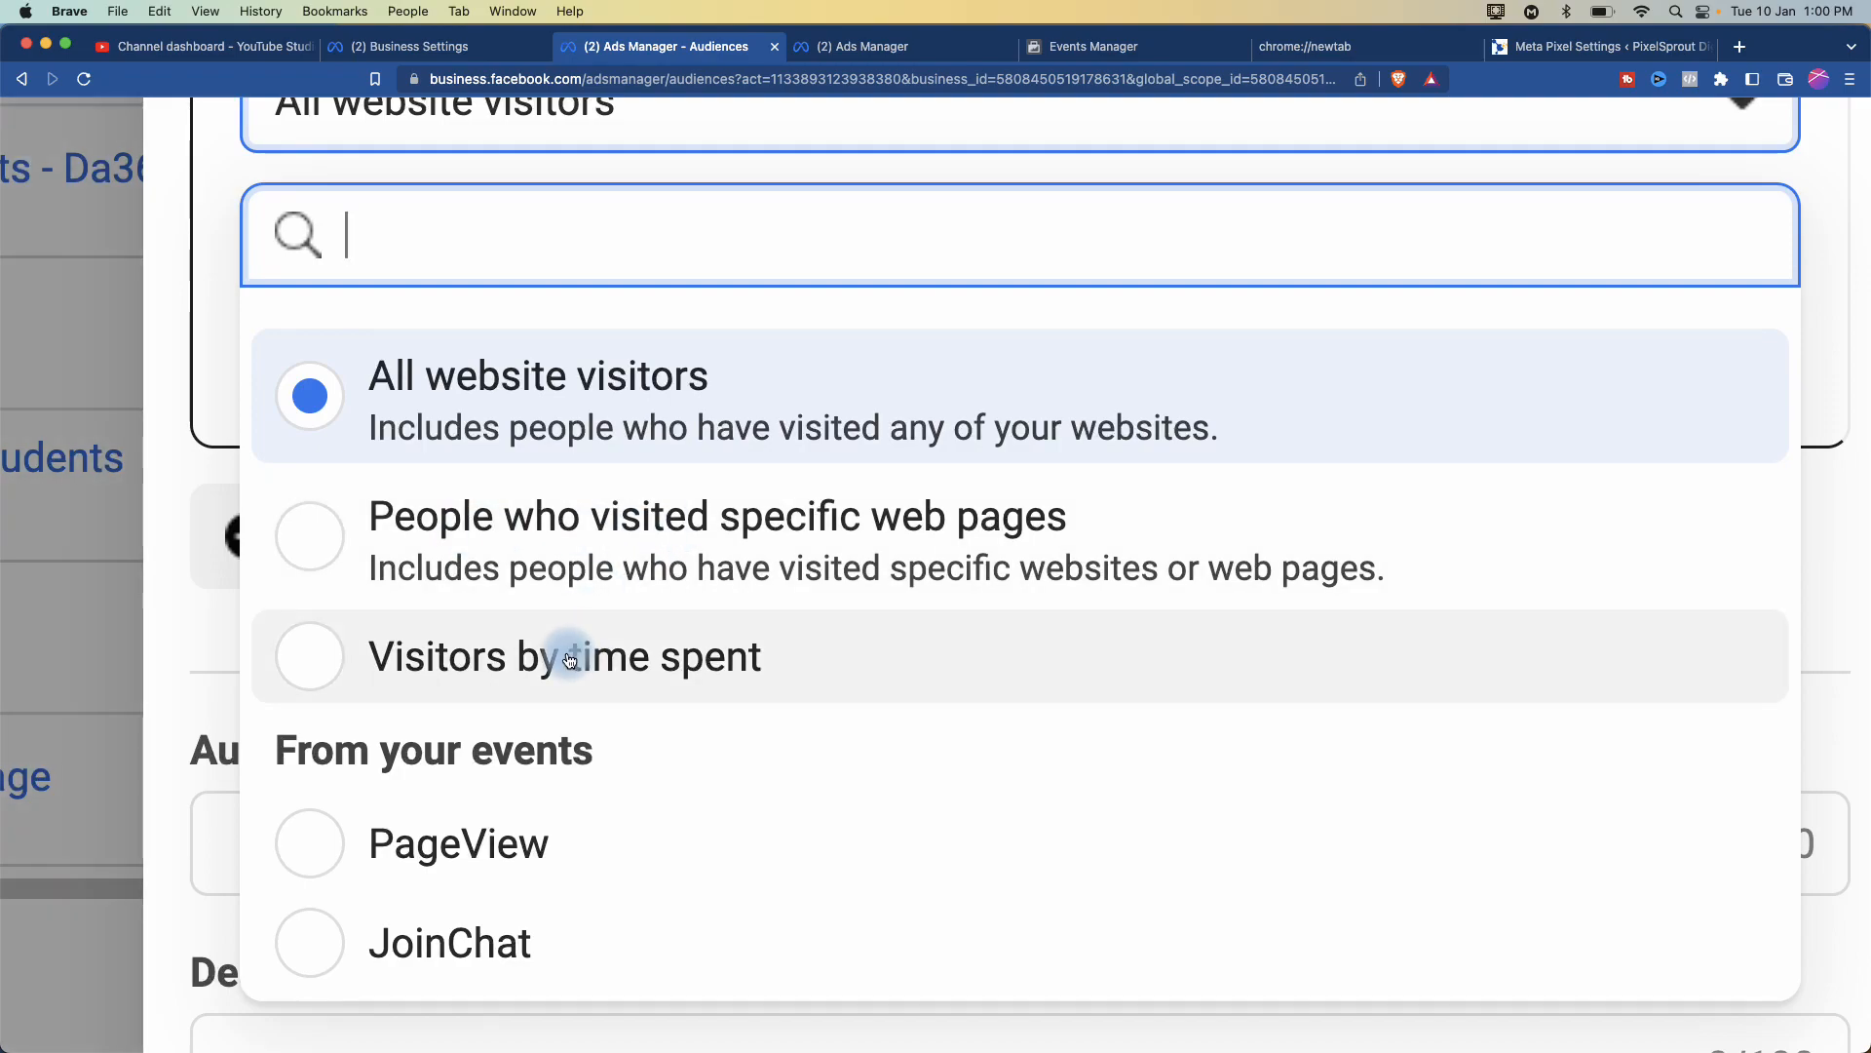
scroll(568, 659, down, 3)
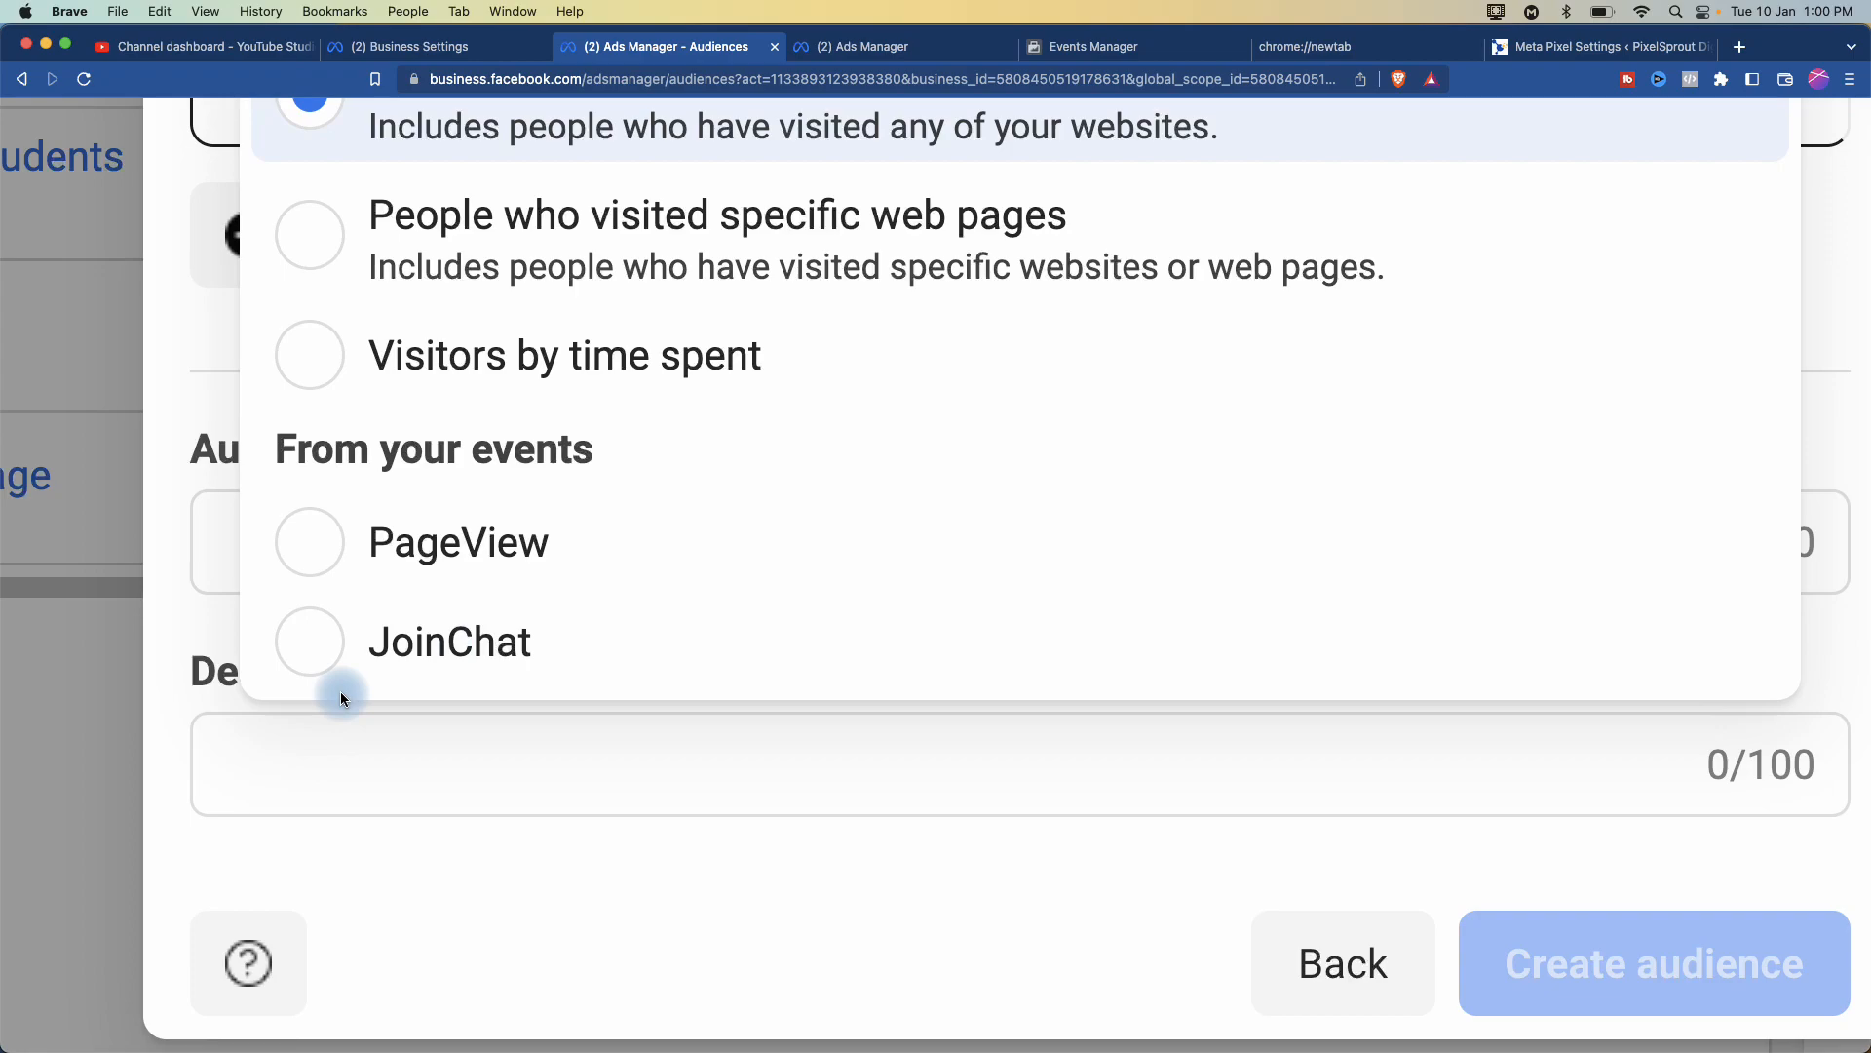
key(super+0)
click(522, 276)
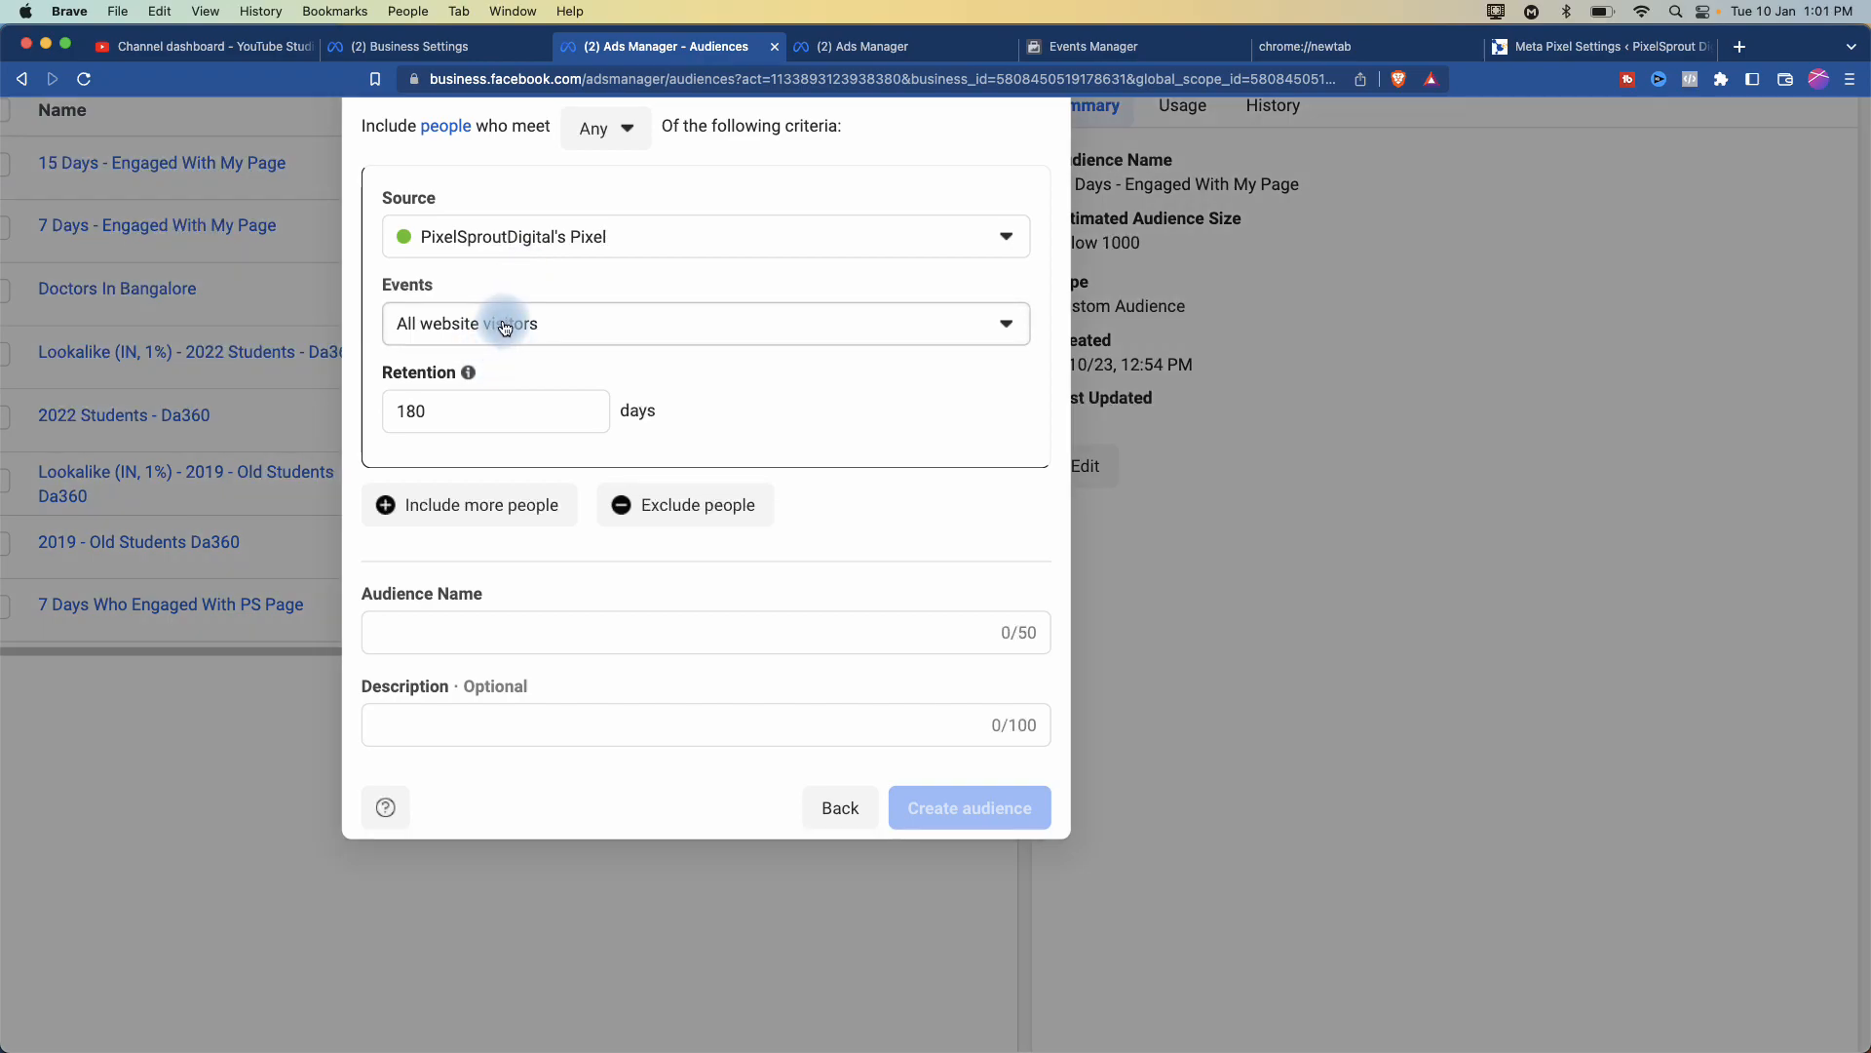
- Keep All website visitors selected, then bring the Events list back up for review
click(572, 325)
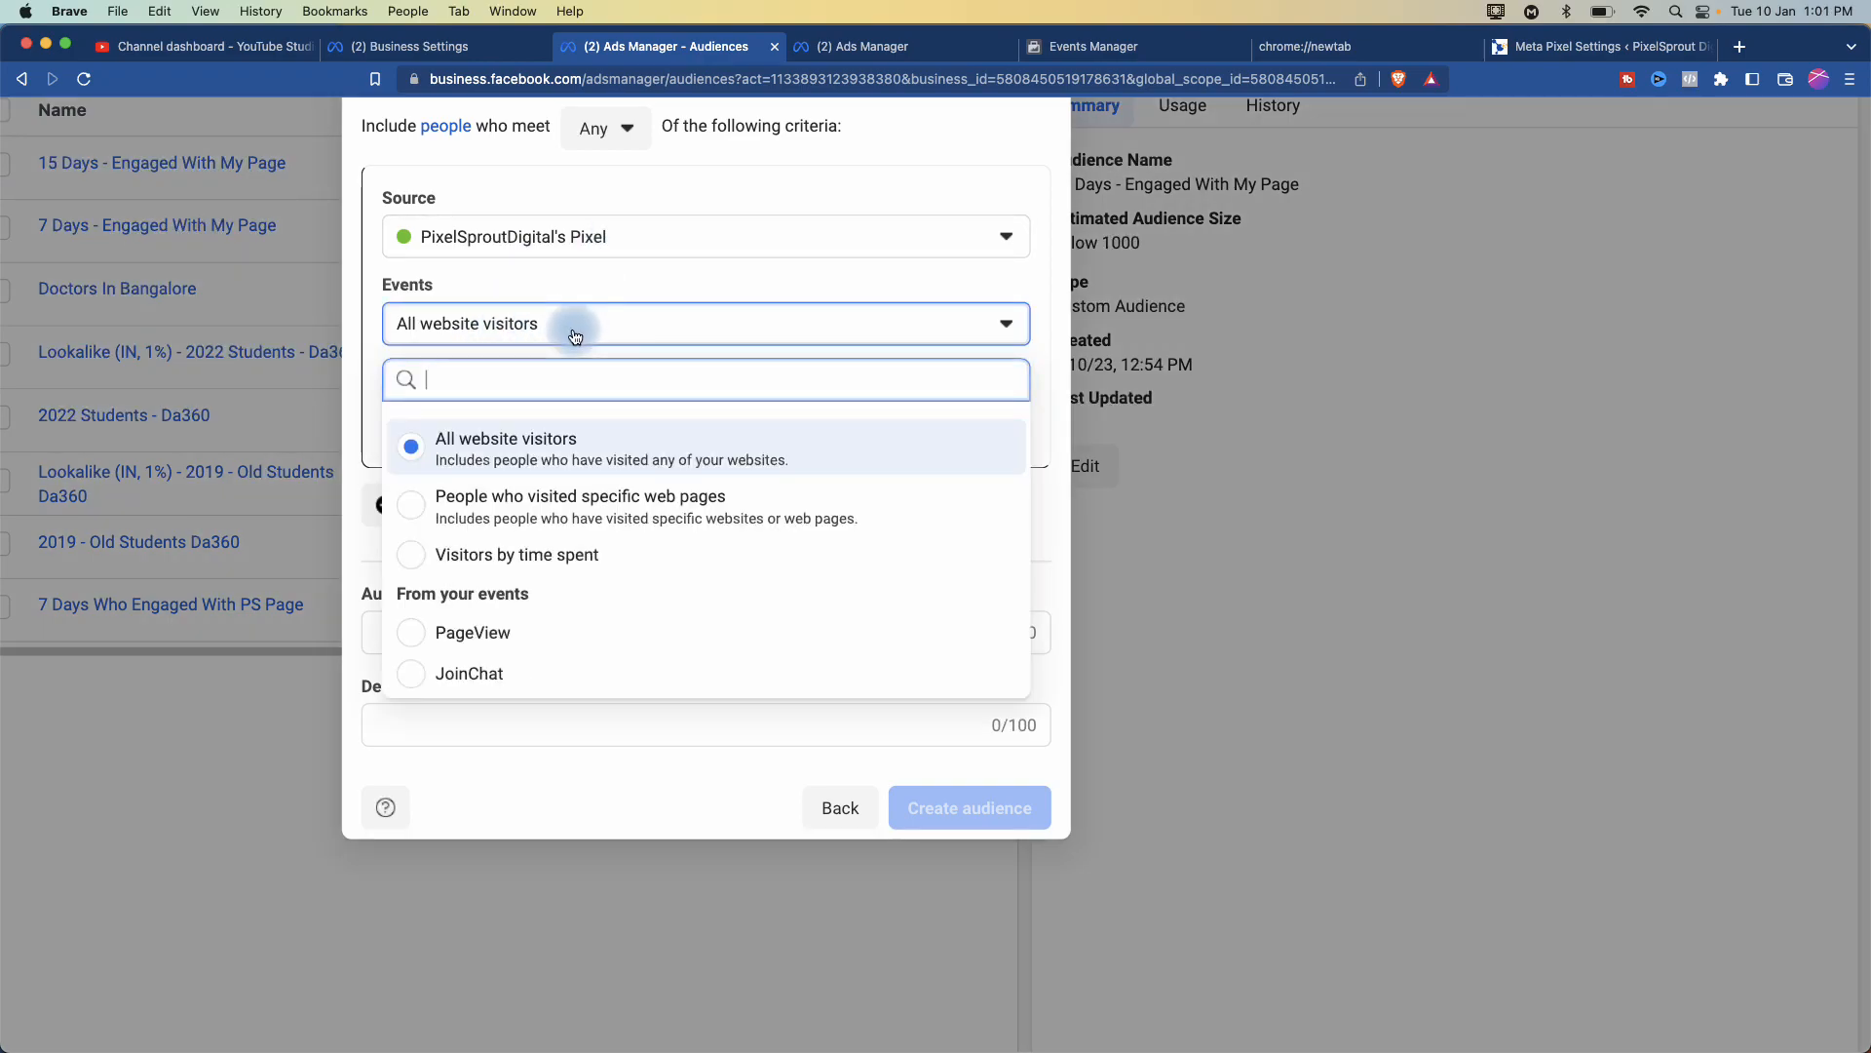
click(541, 433)
scroll(541, 433, up, 5)
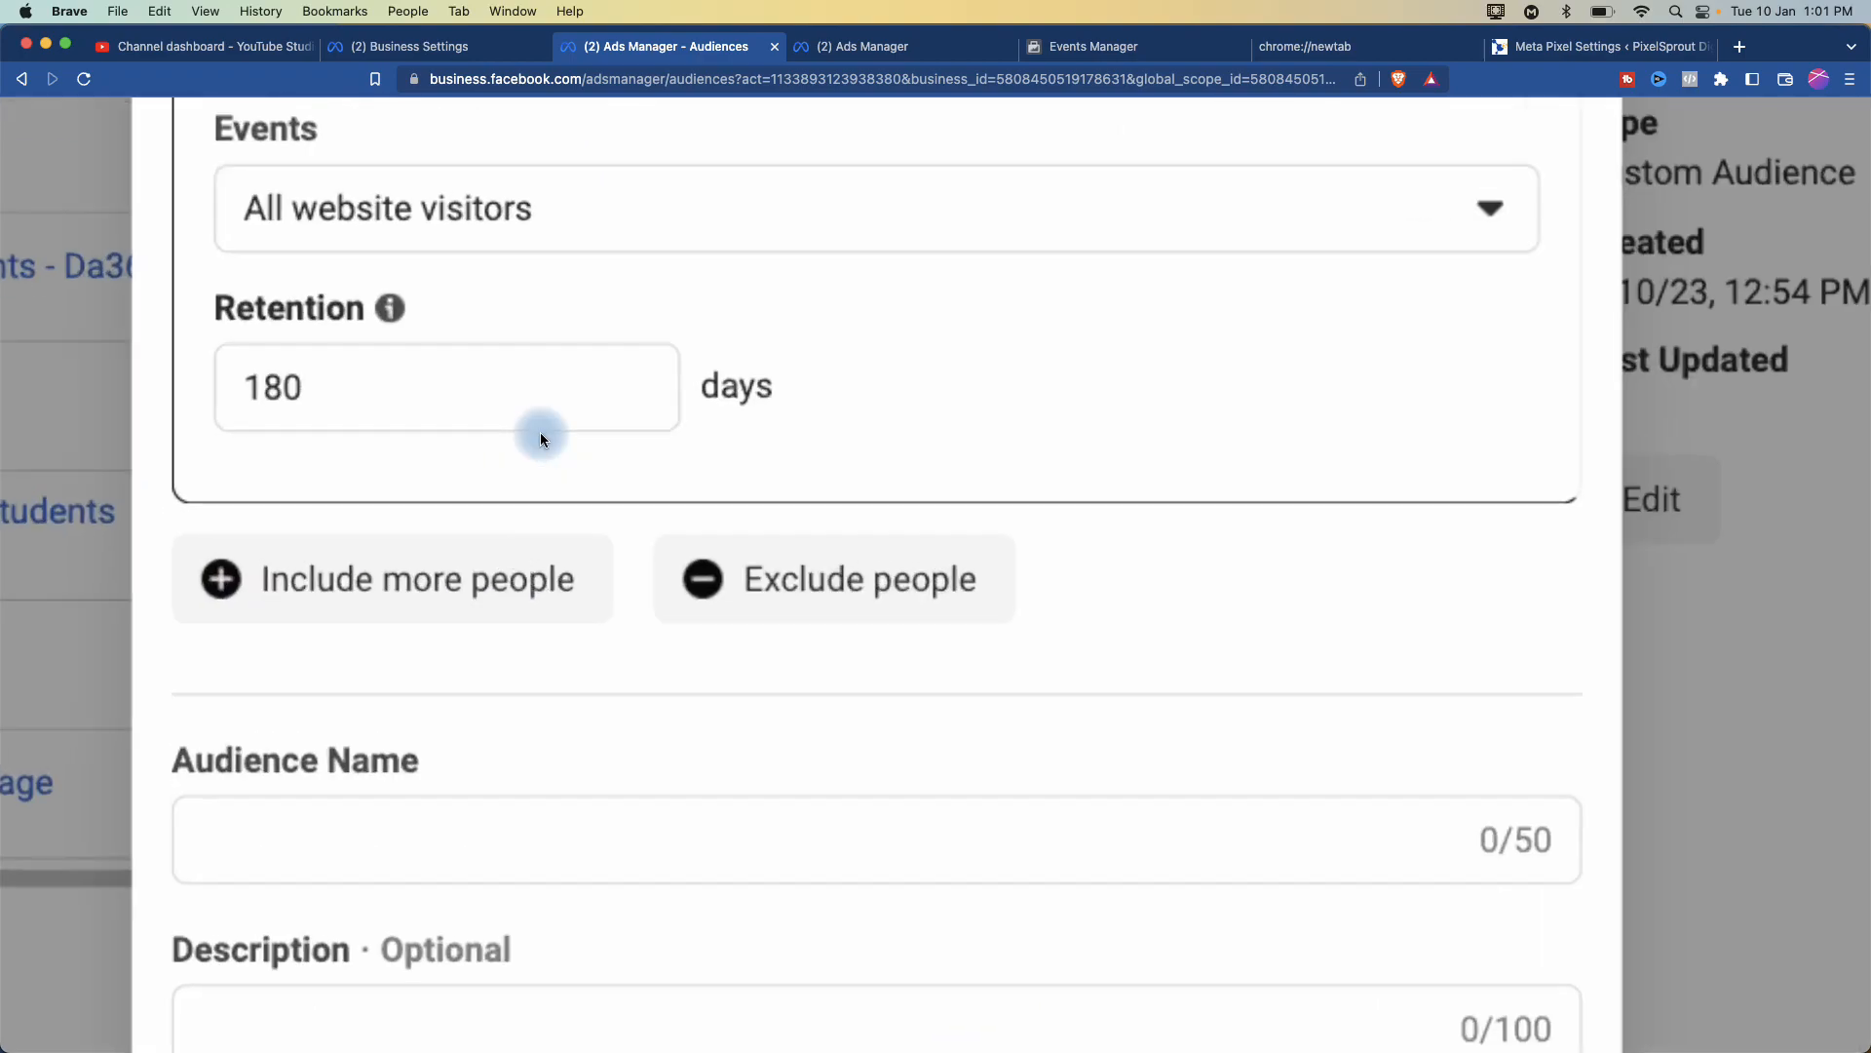
scroll(569, 388, up, 2)
scroll(569, 388, up, 2)
click(556, 444)
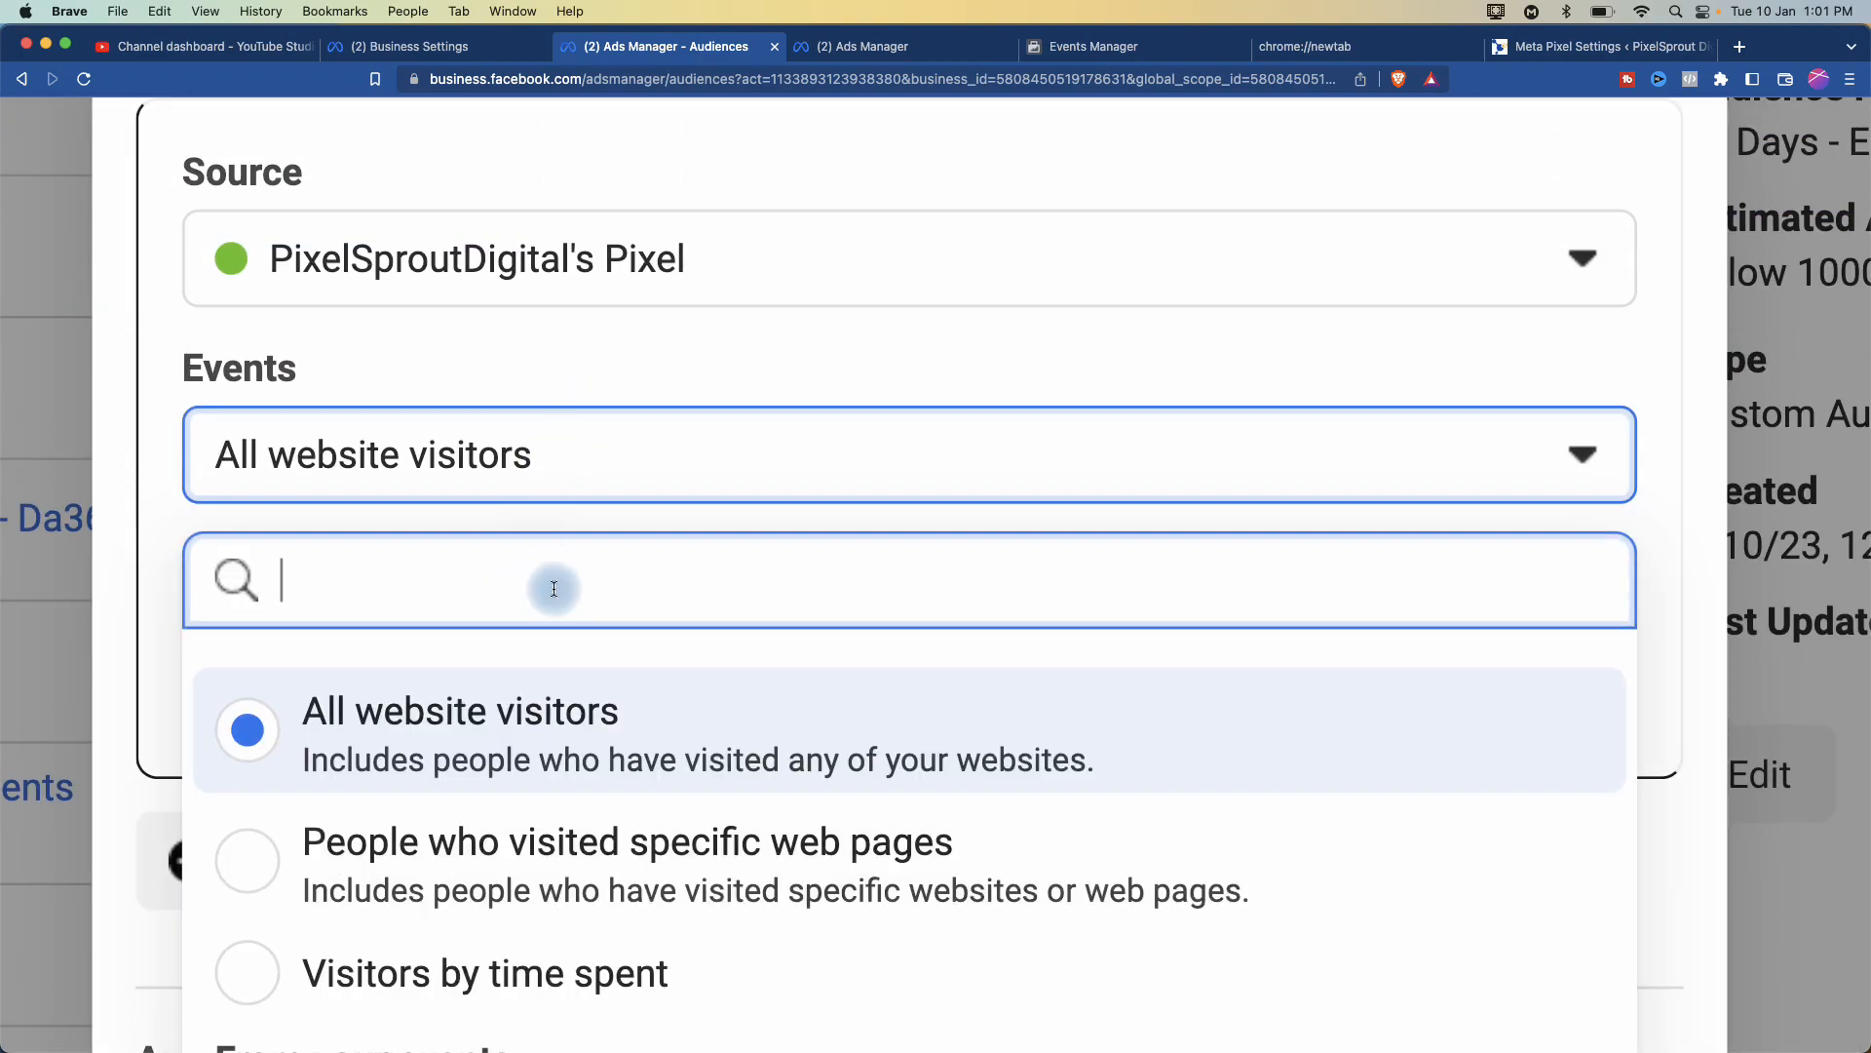
scroll(463, 765, down, 2)
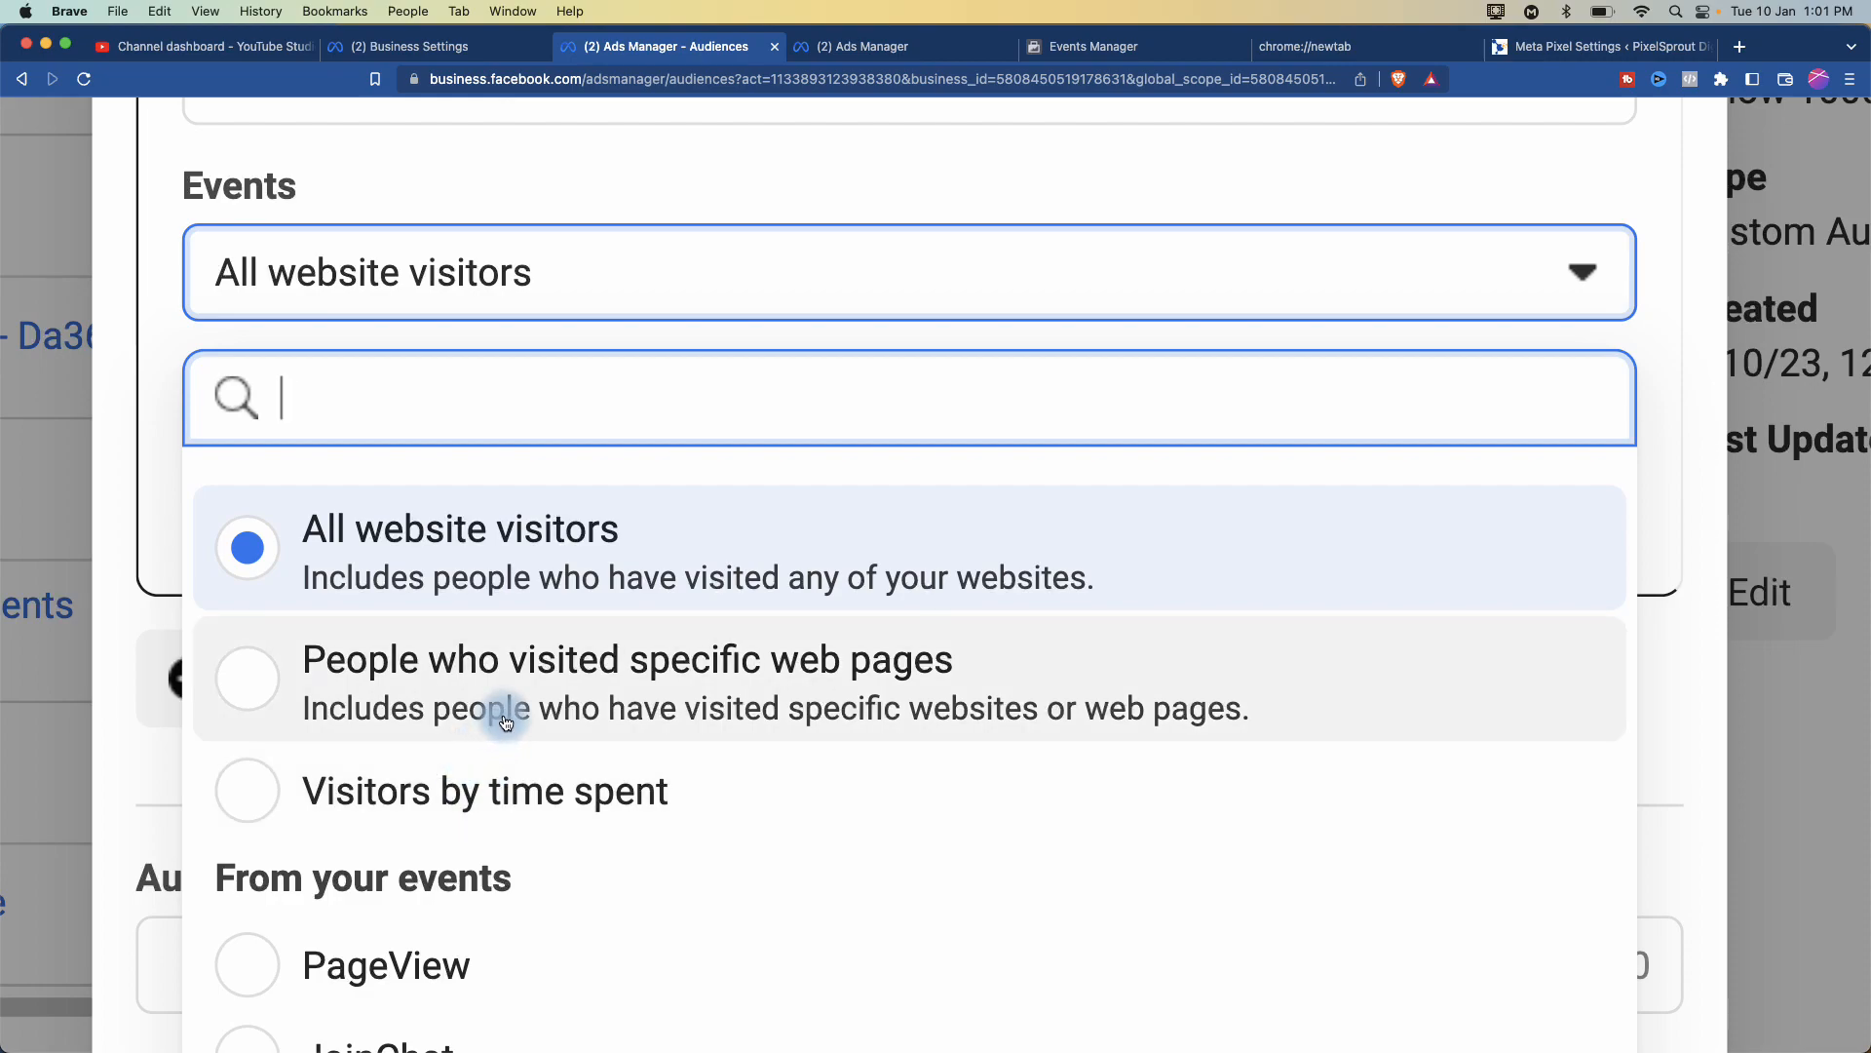
- Target people who visited specific web pages, with the URL rule set to equals
click(472, 694)
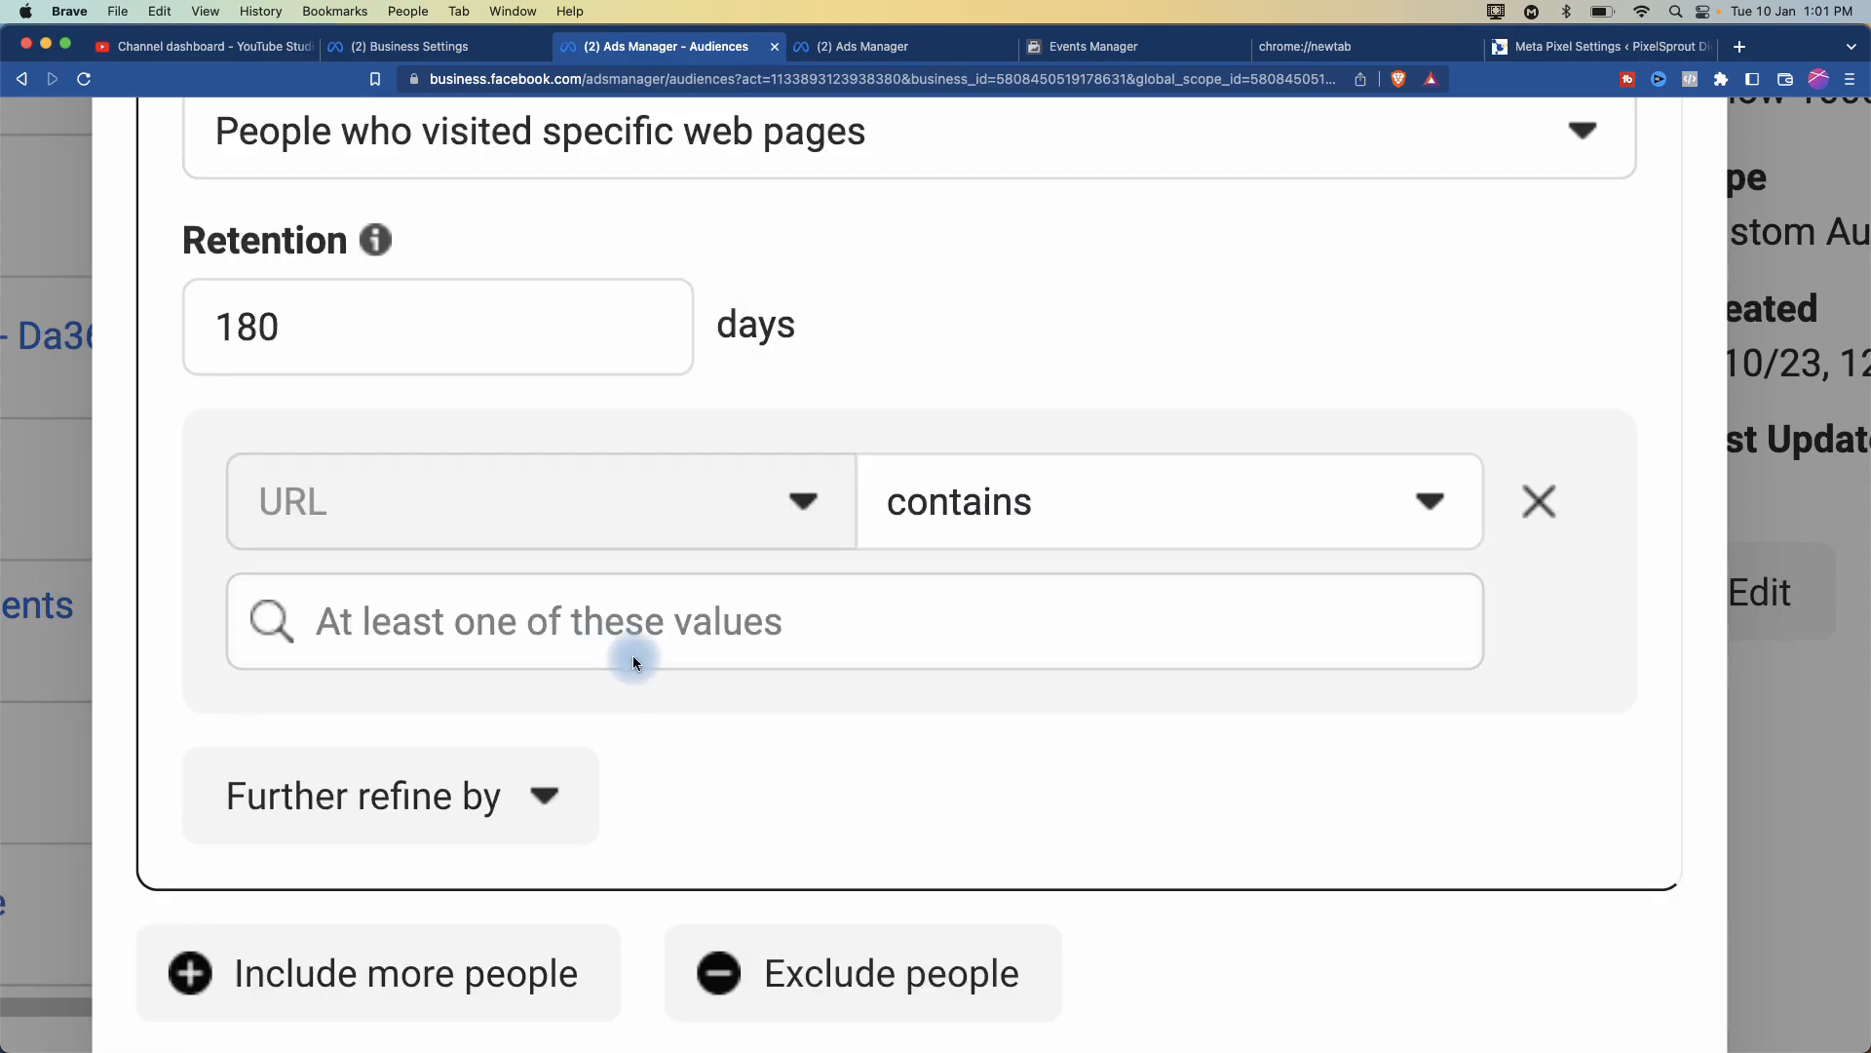
scroll(564, 394, up, 1)
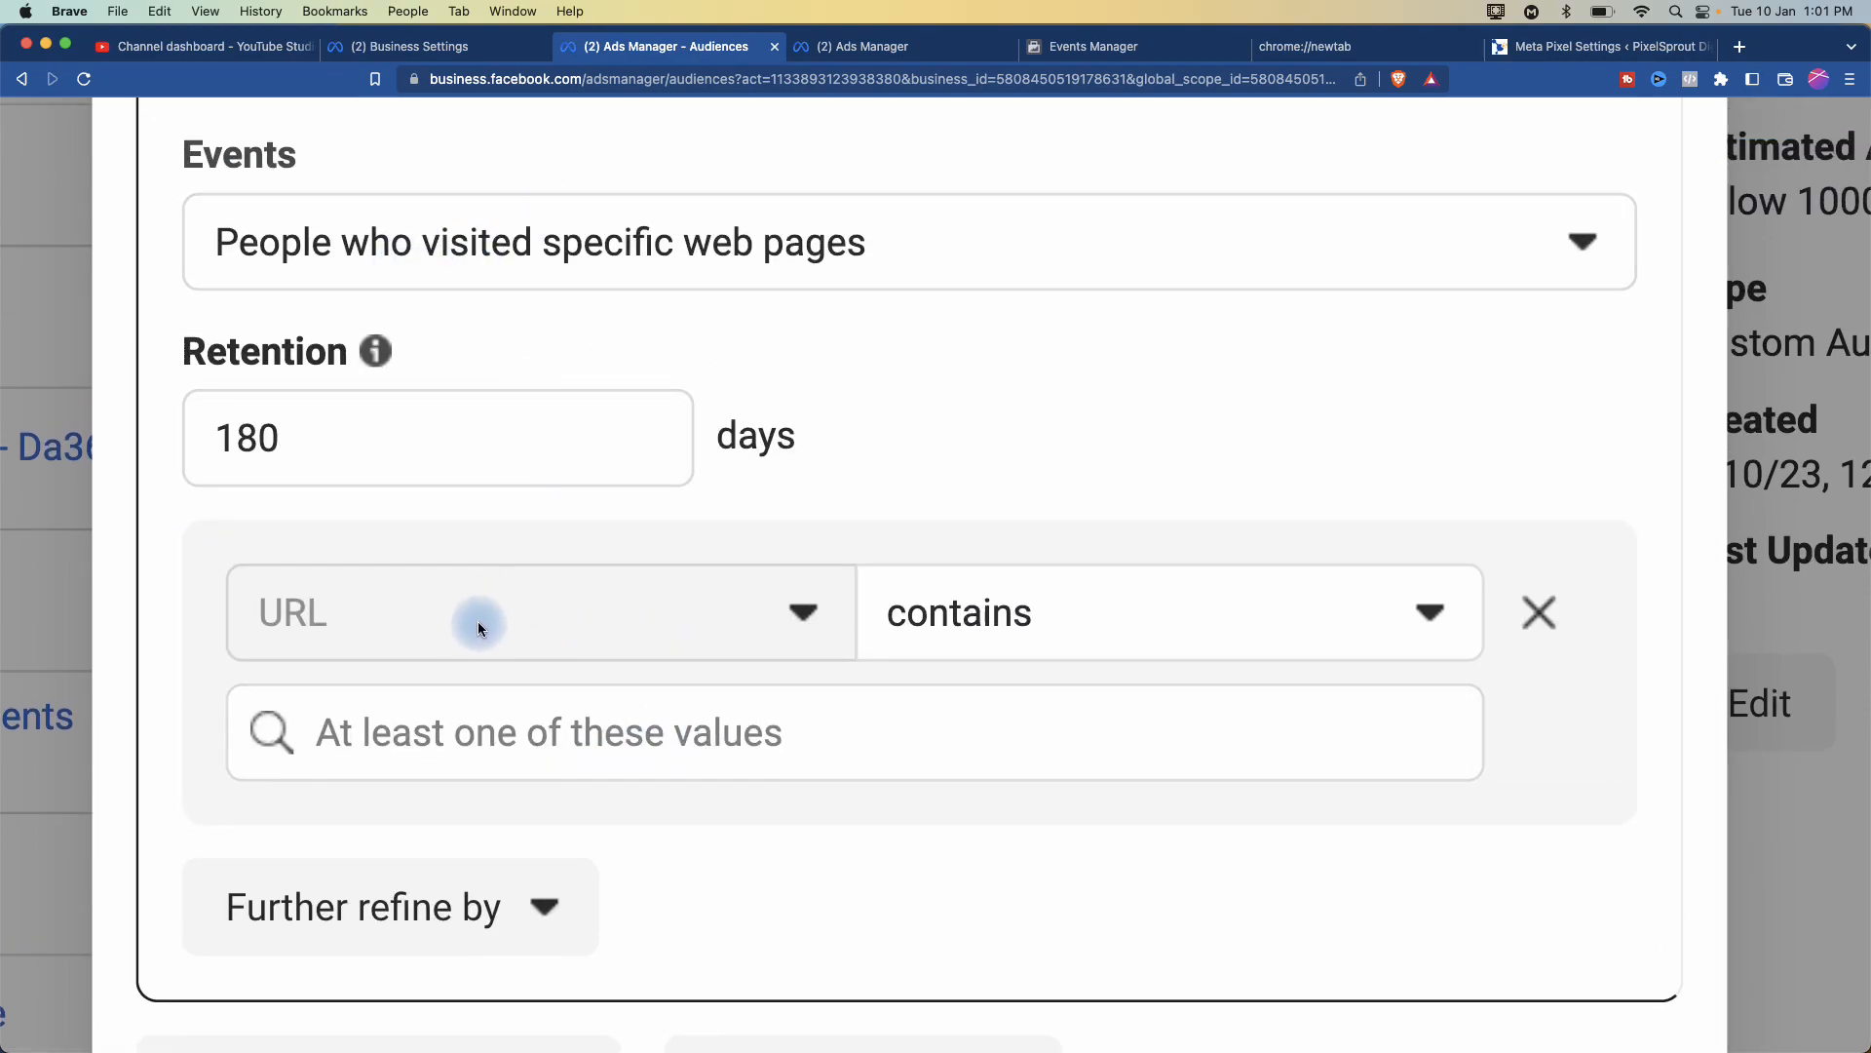
click(1134, 646)
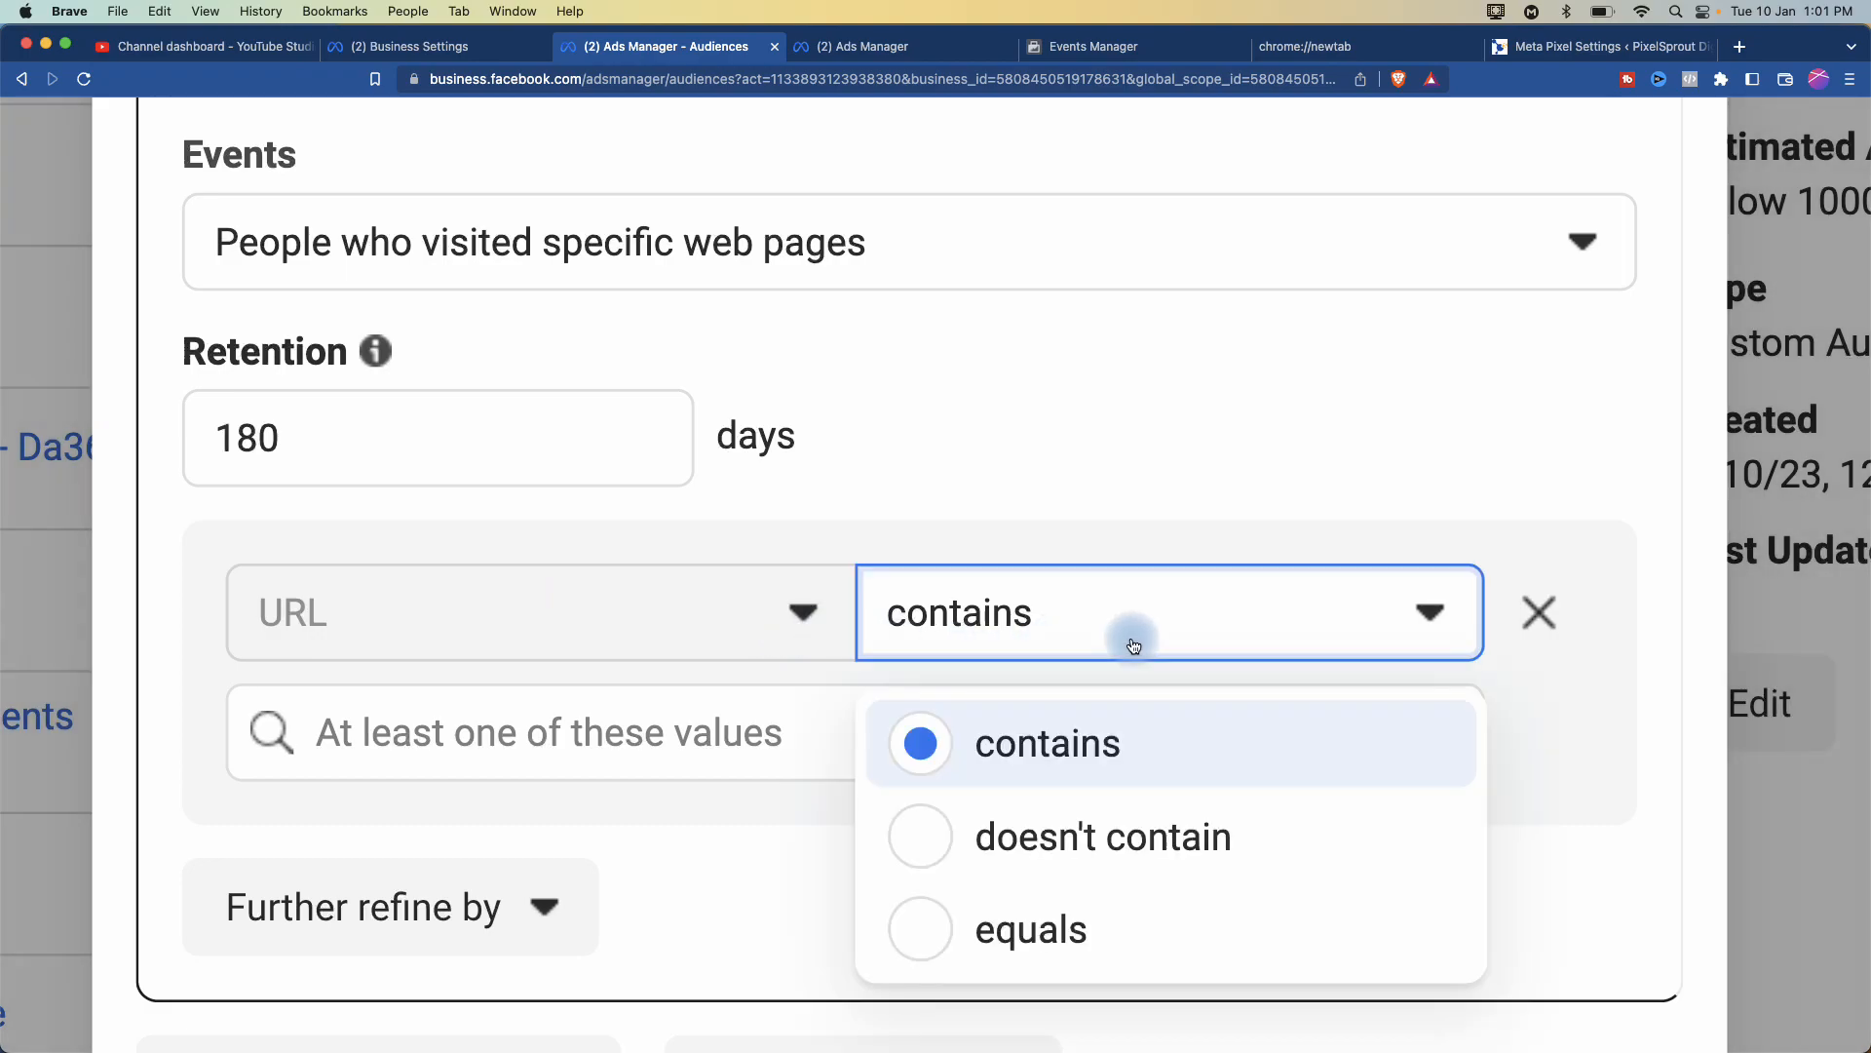
click(1203, 635)
click(1203, 634)
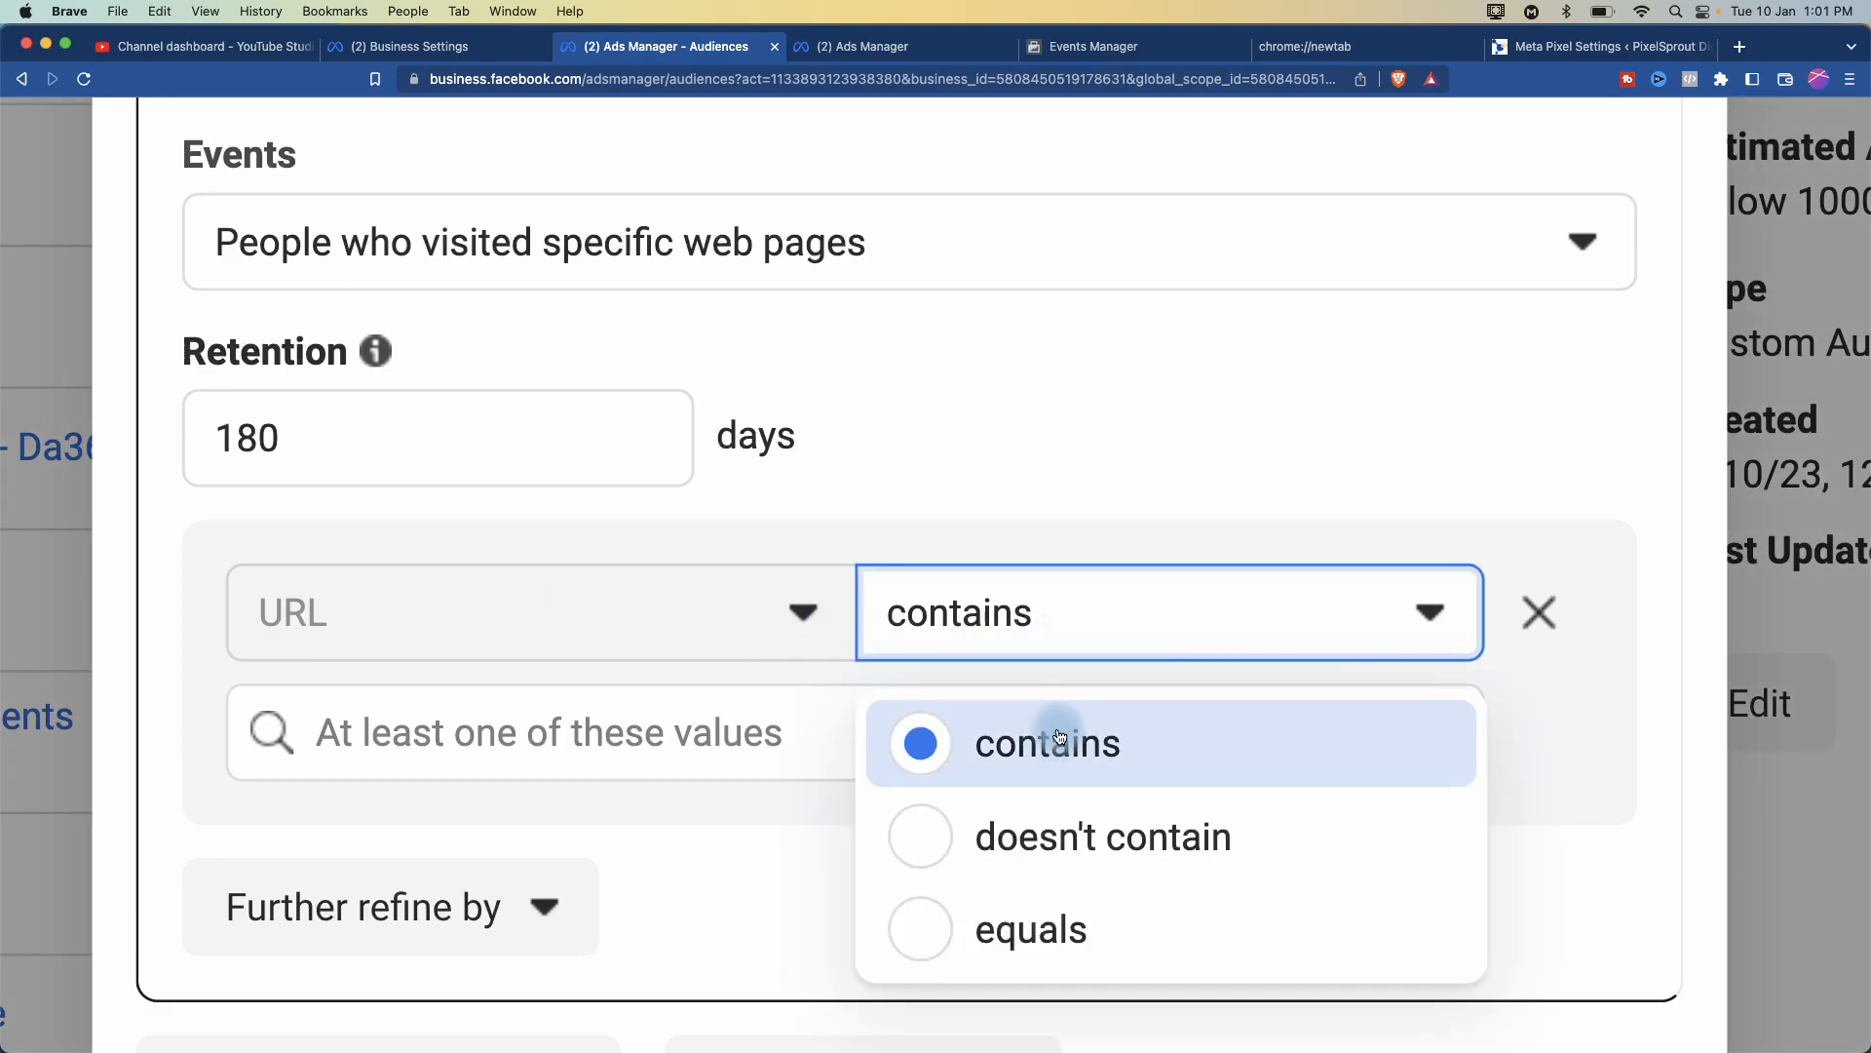
click(1029, 940)
click(733, 741)
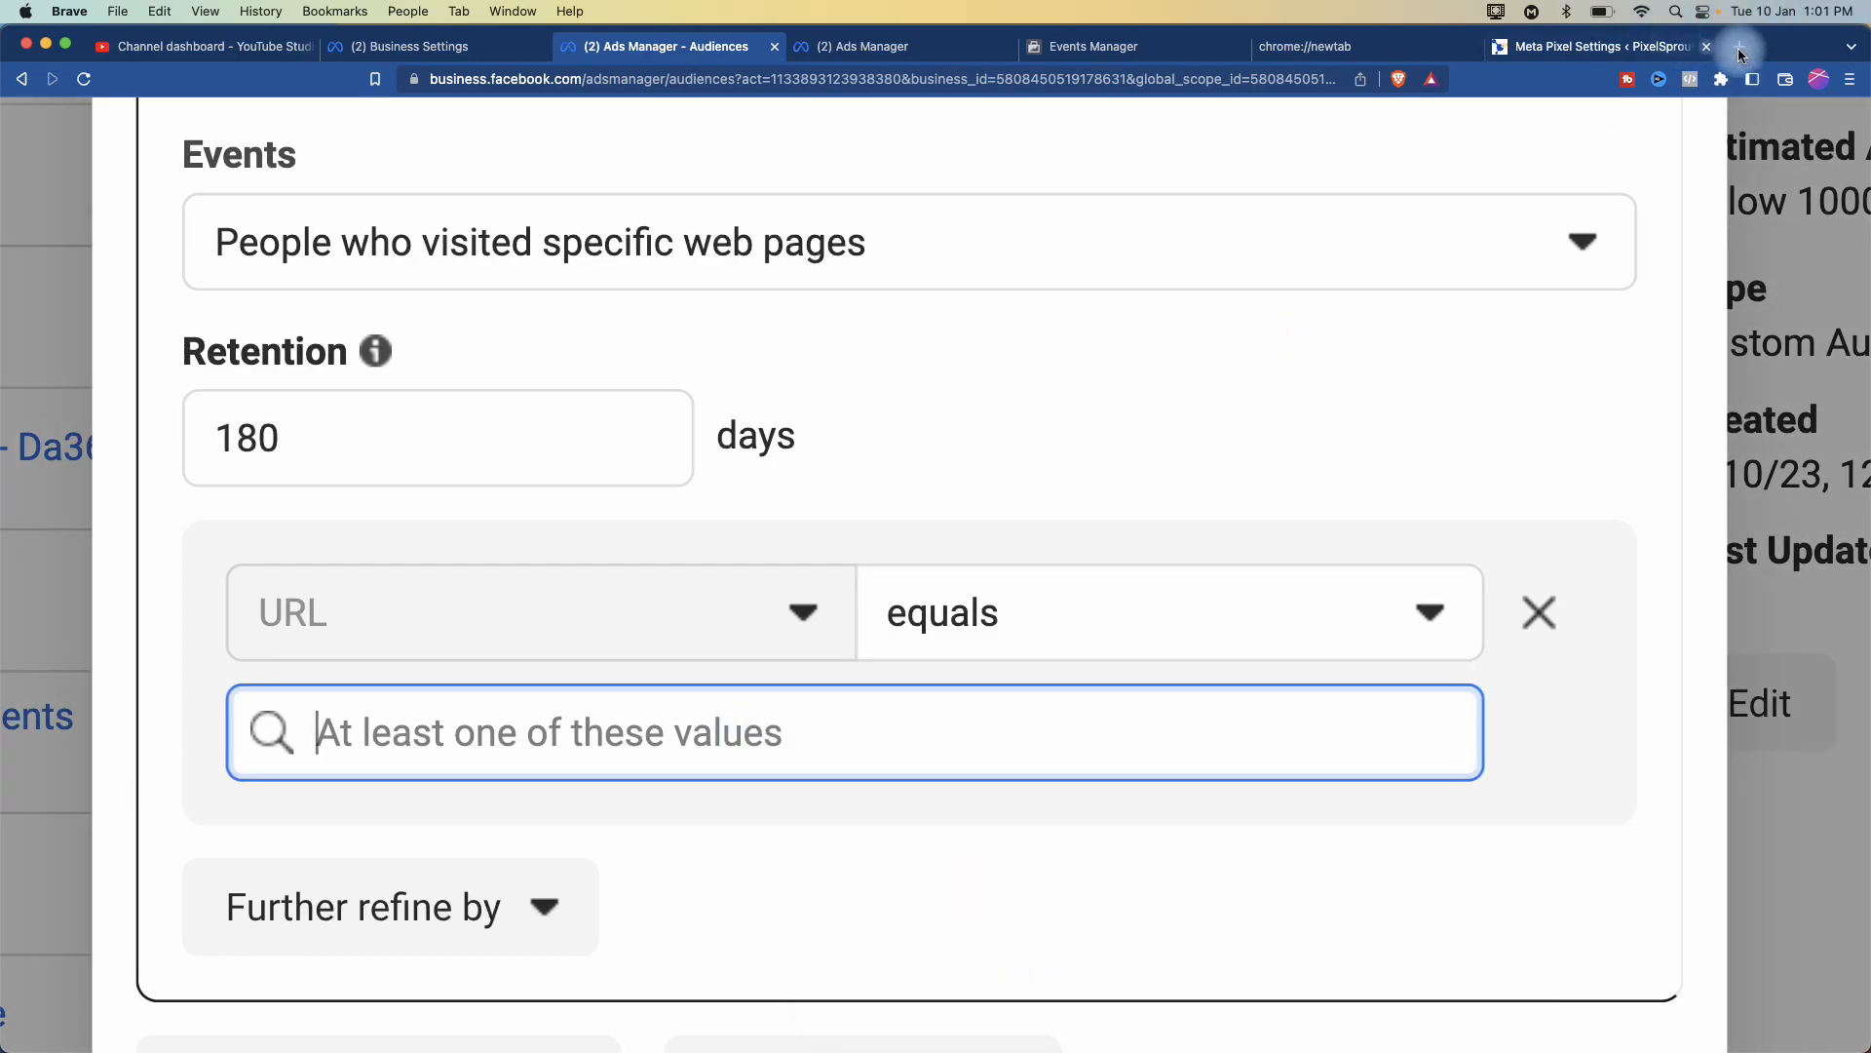
click(1637, 47)
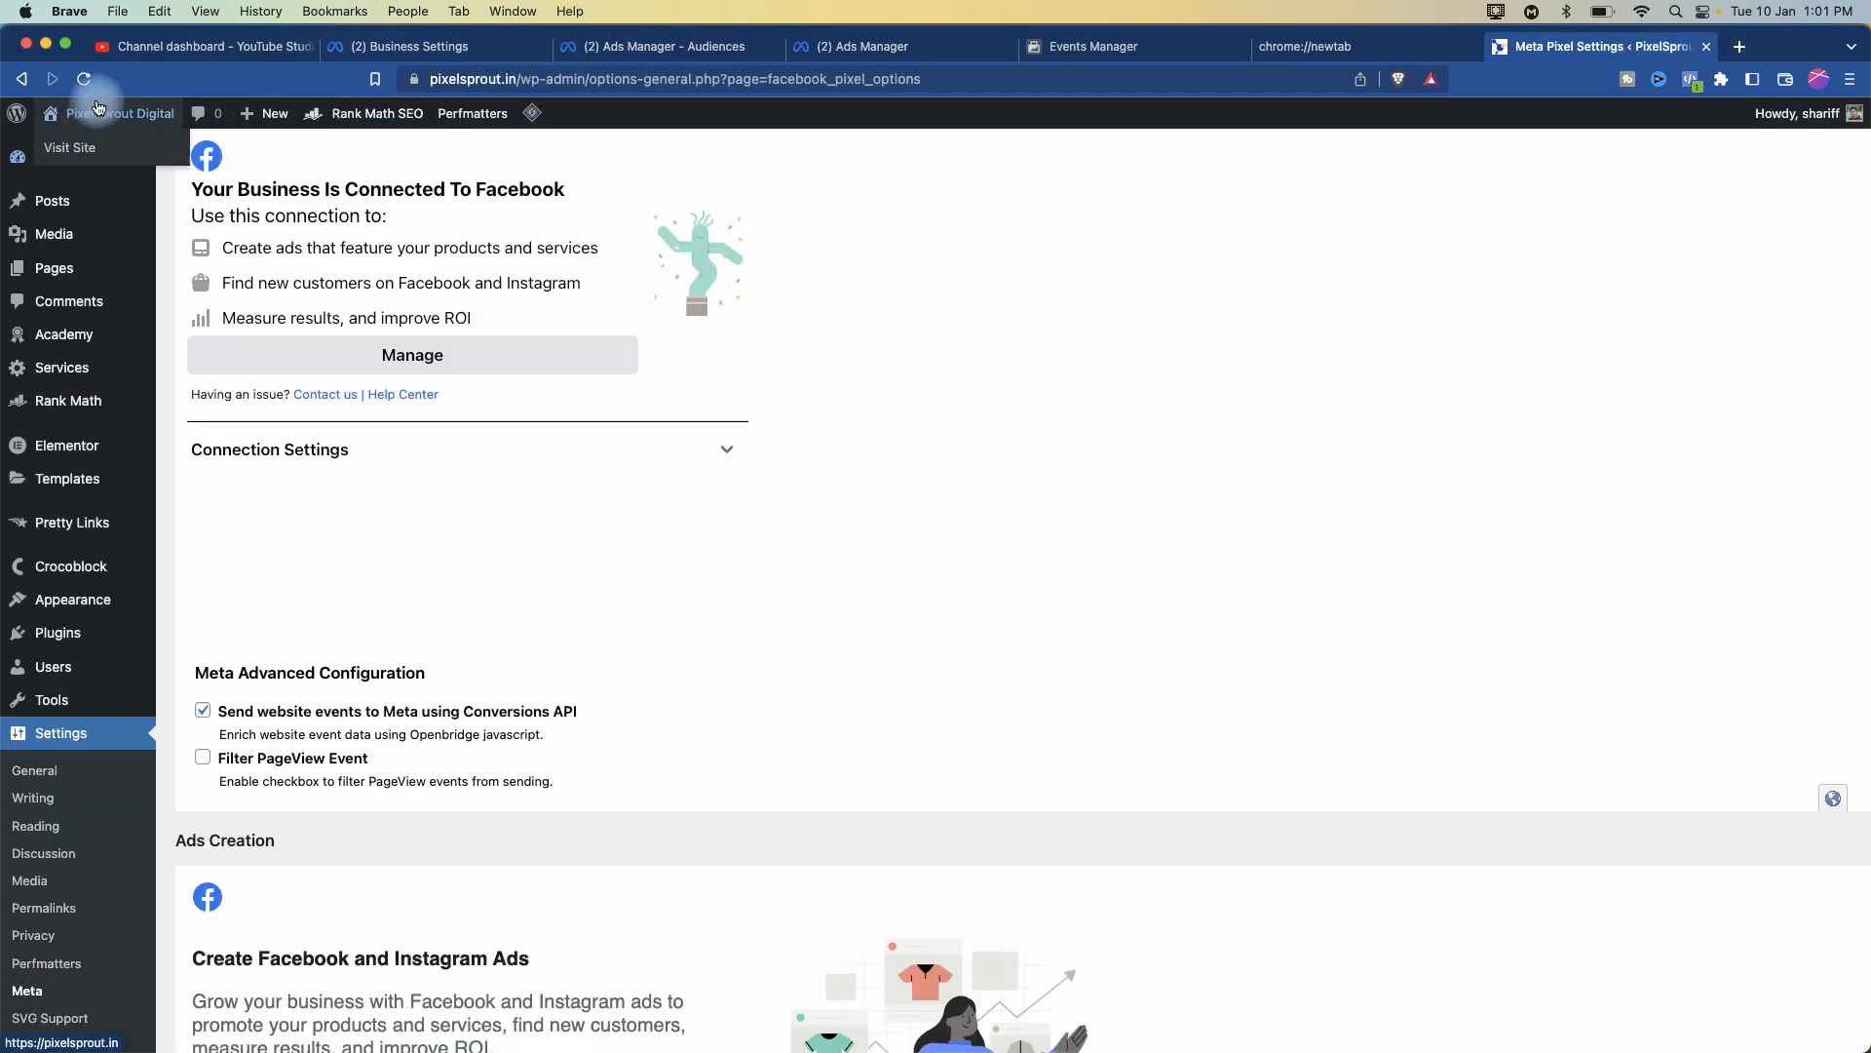
- Copy the pixelsprout.in/services/ address from the live site and return to Ads Manager
click(79, 149)
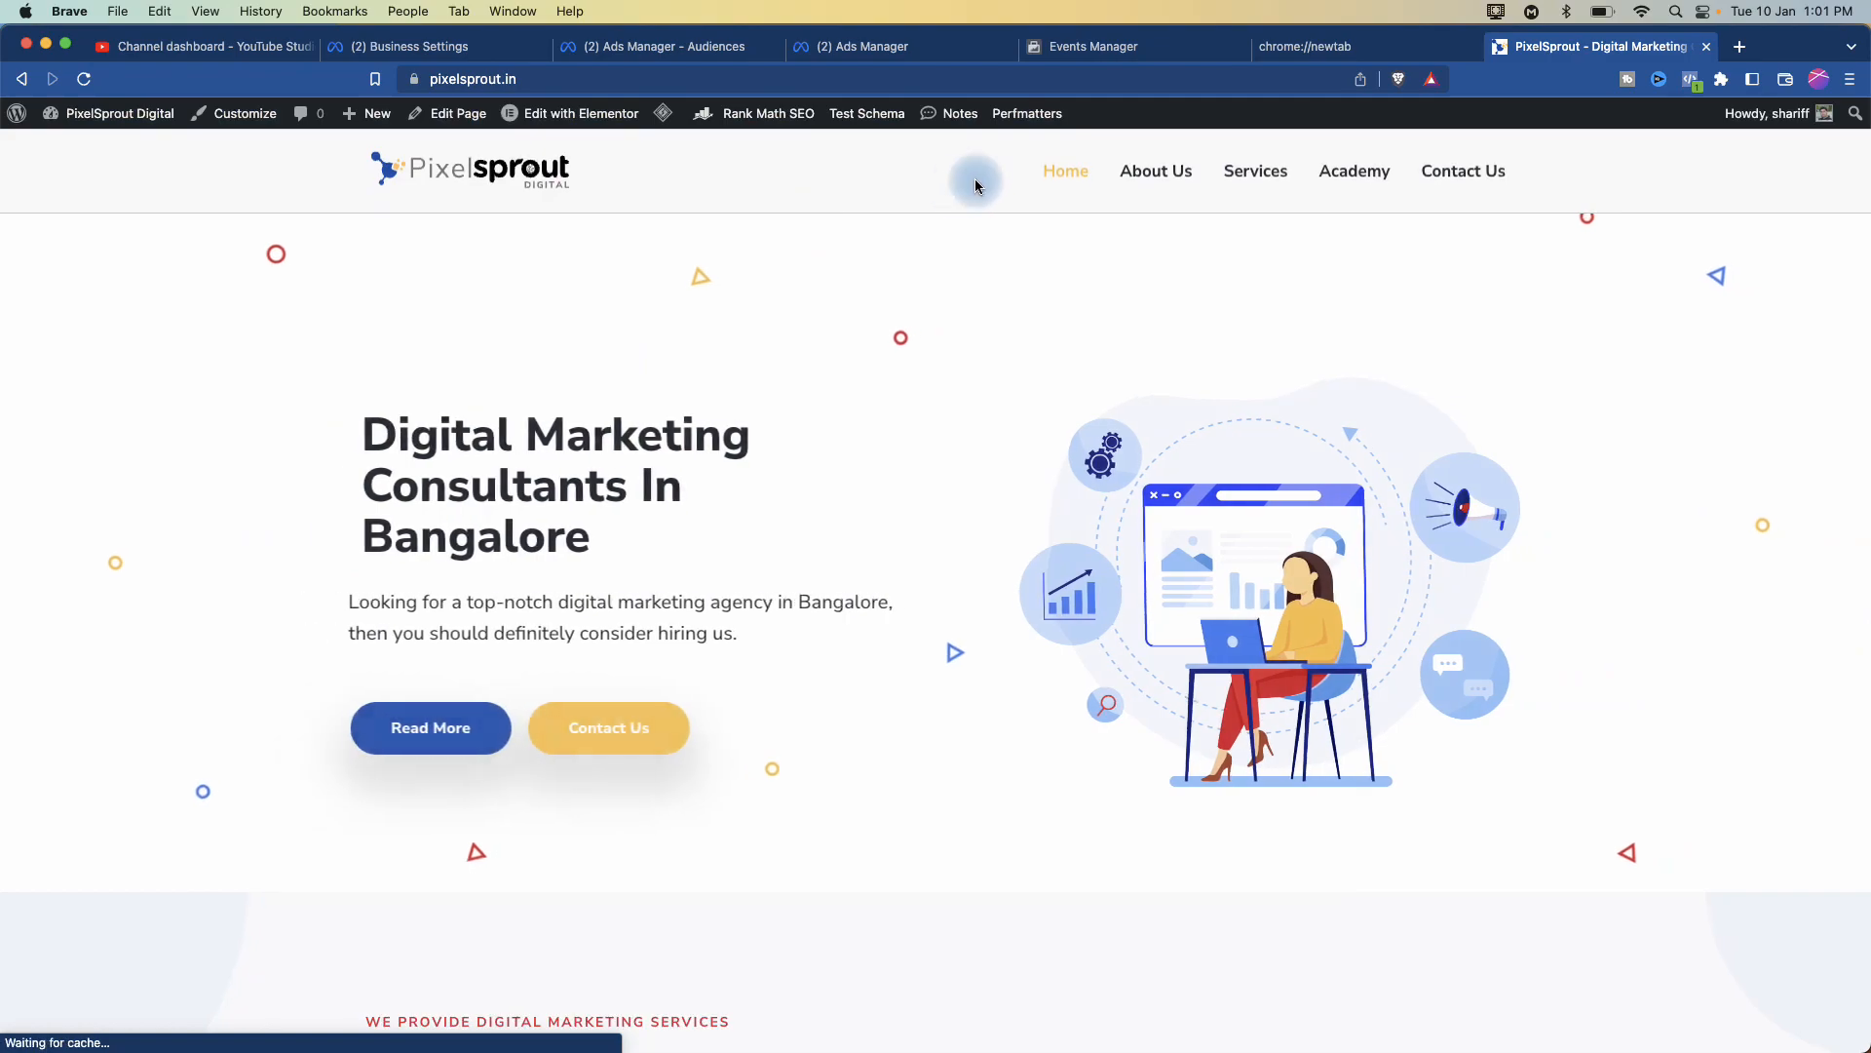
click(1268, 185)
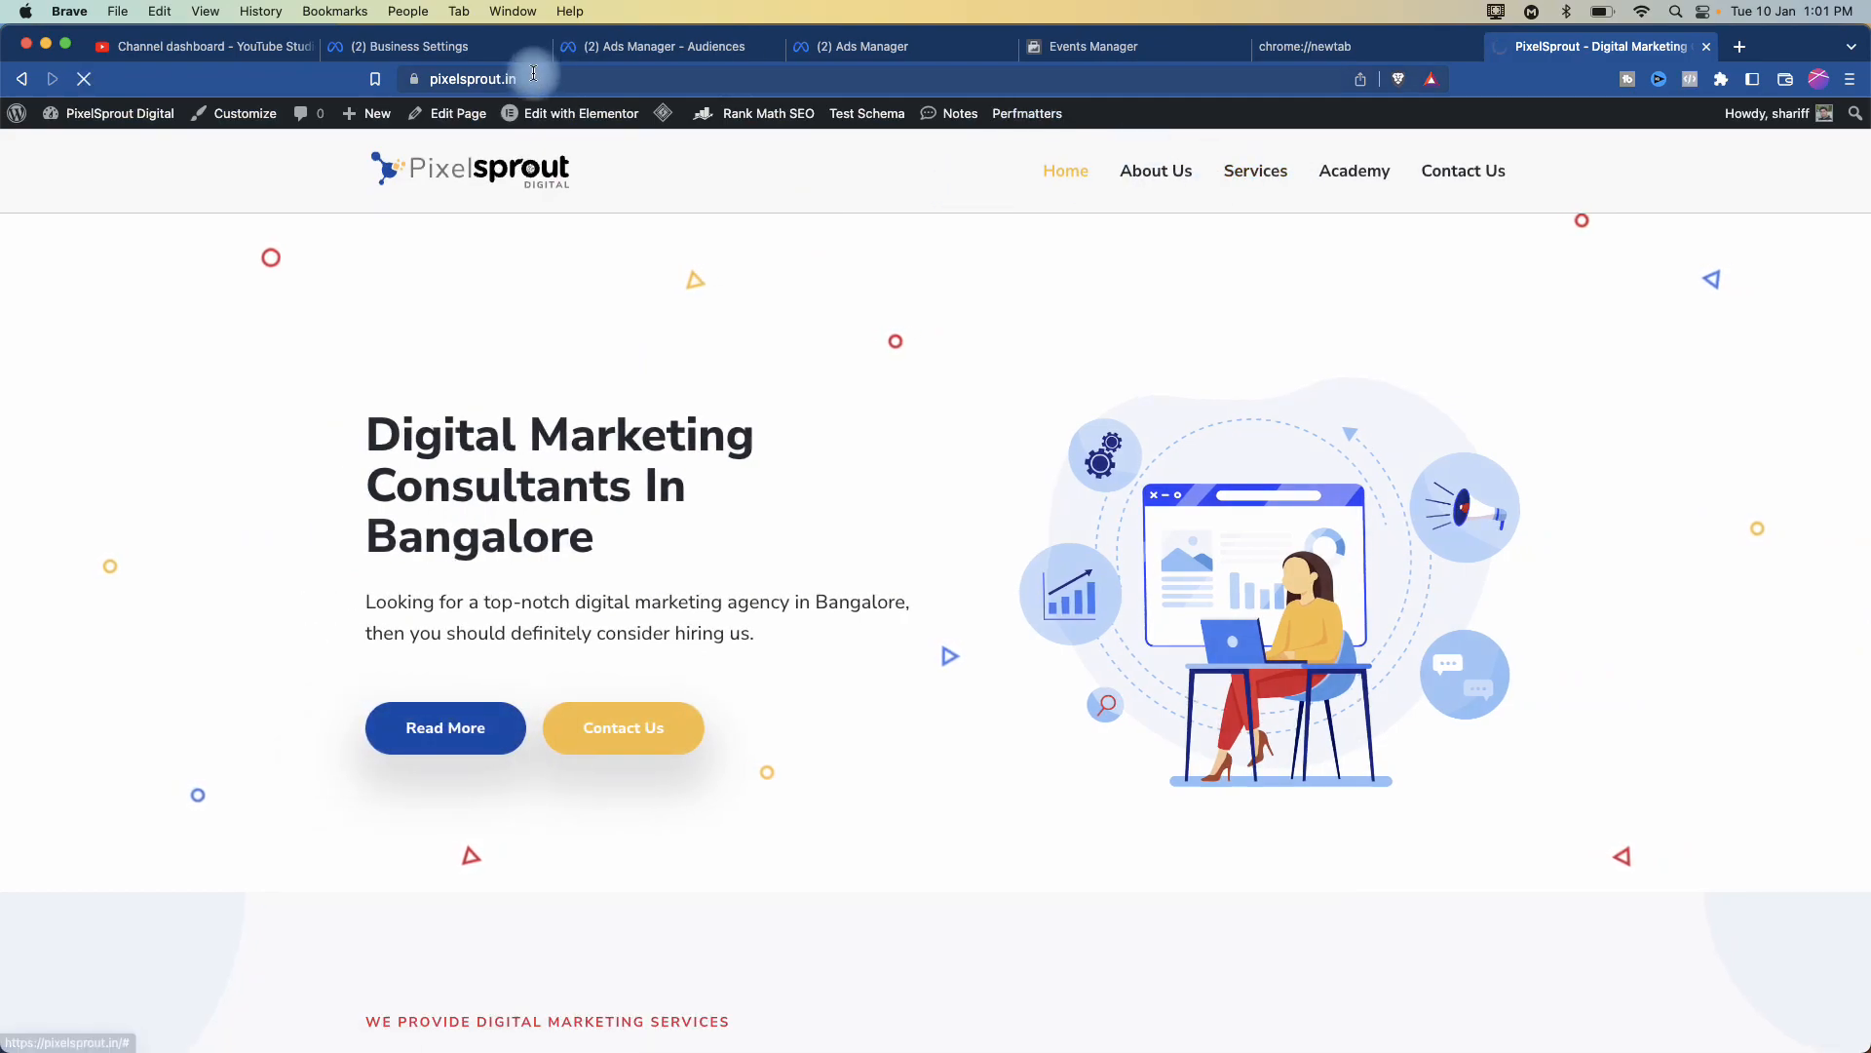
click(565, 82)
key(super+c)
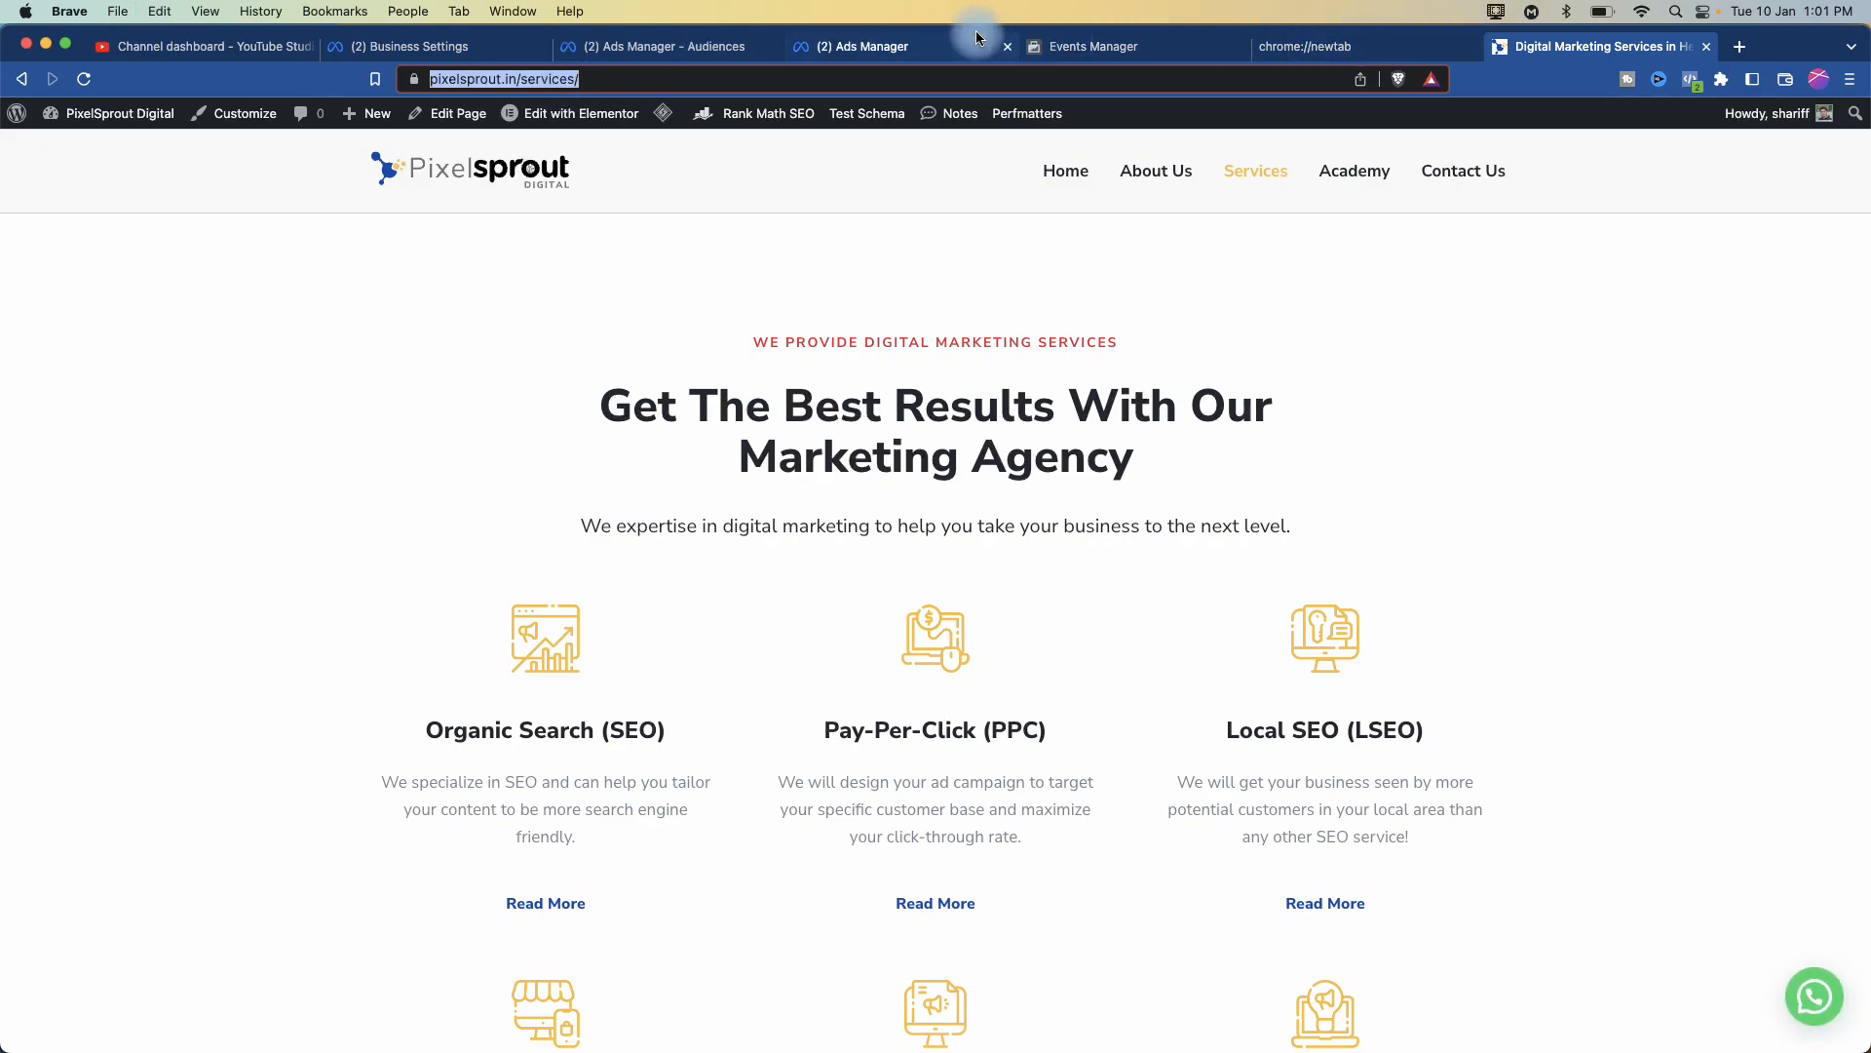
click(682, 43)
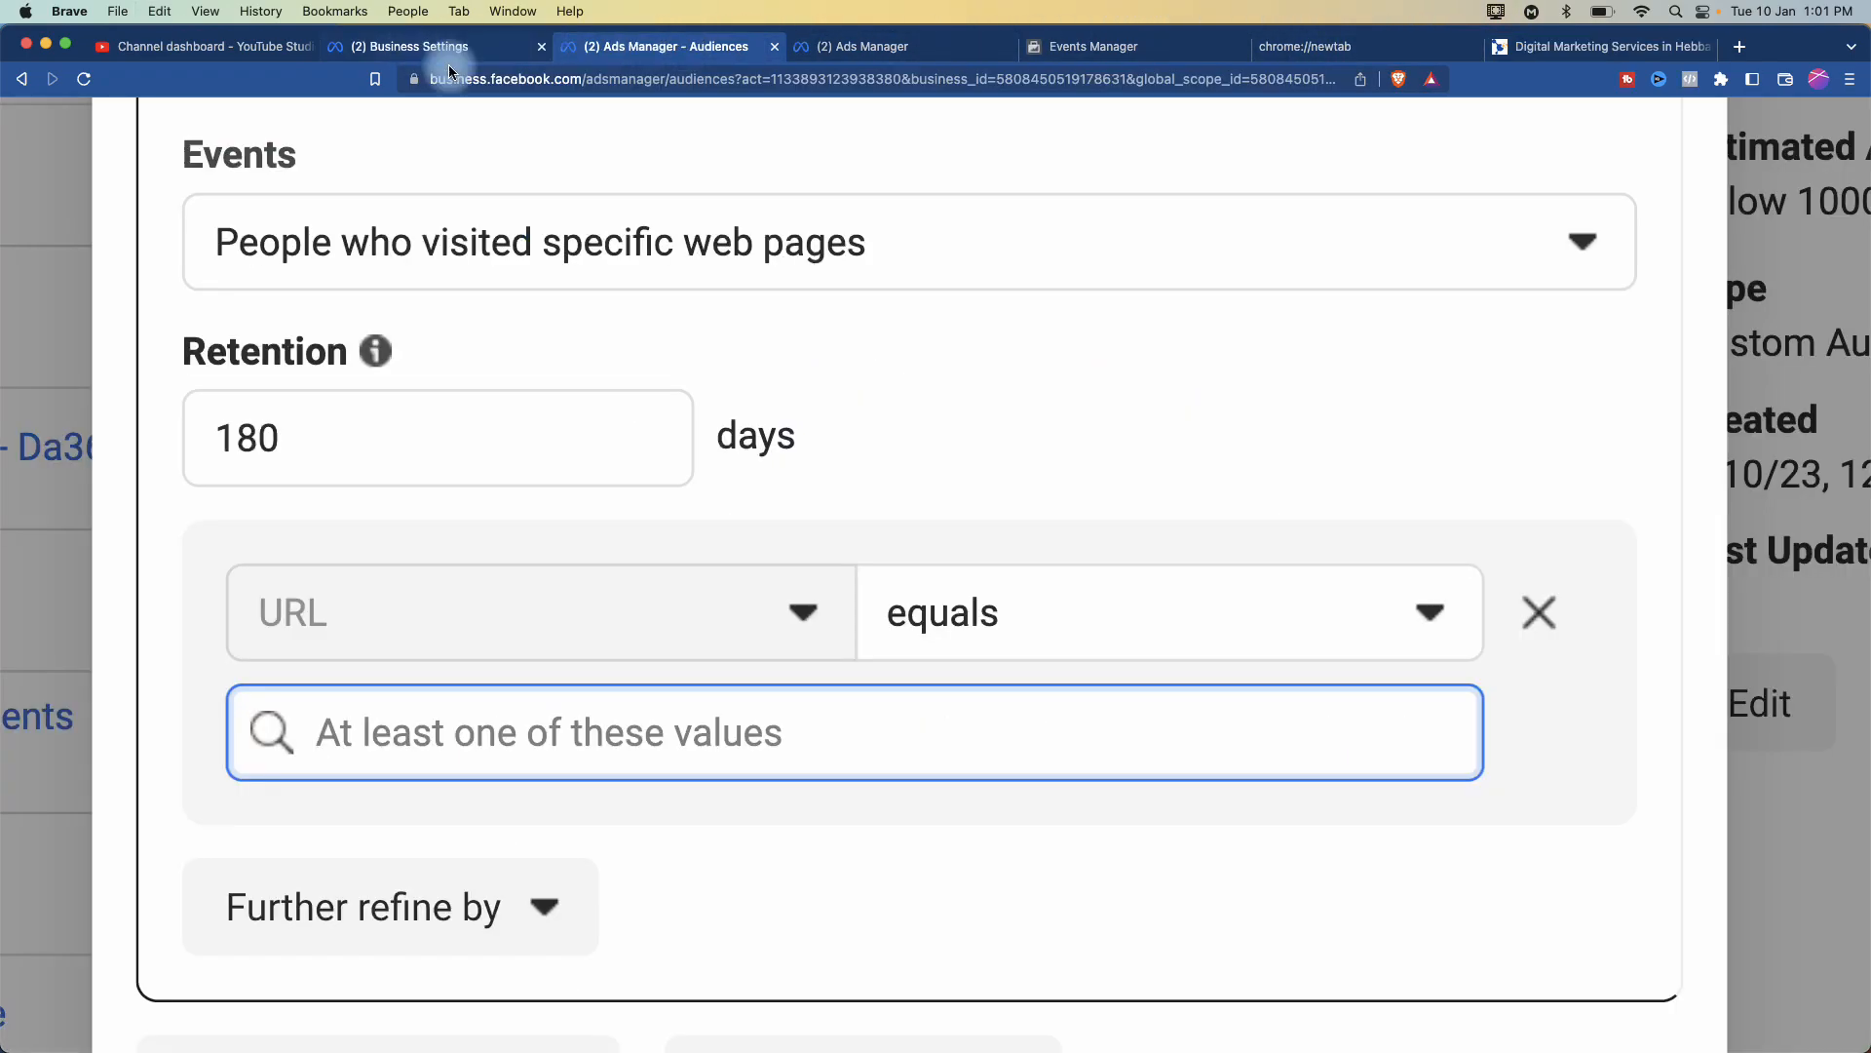
click(810, 770)
key(super+v)
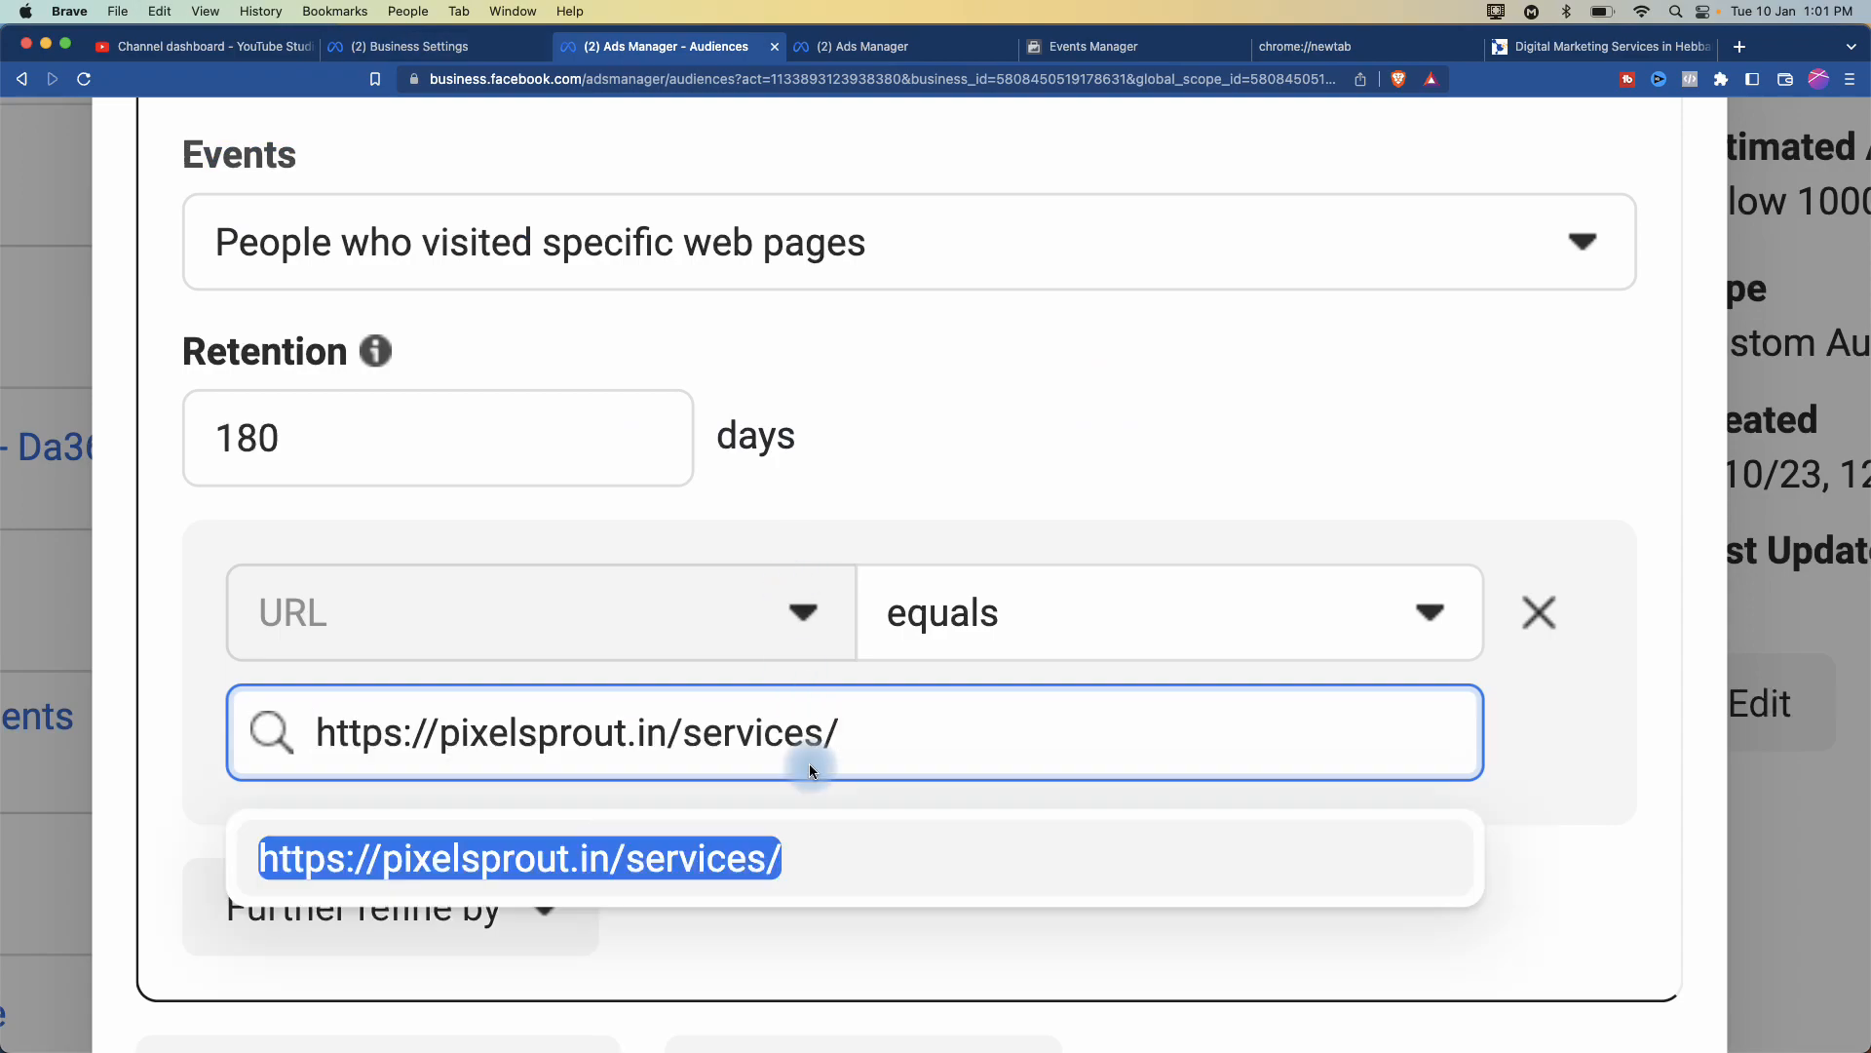
click(738, 861)
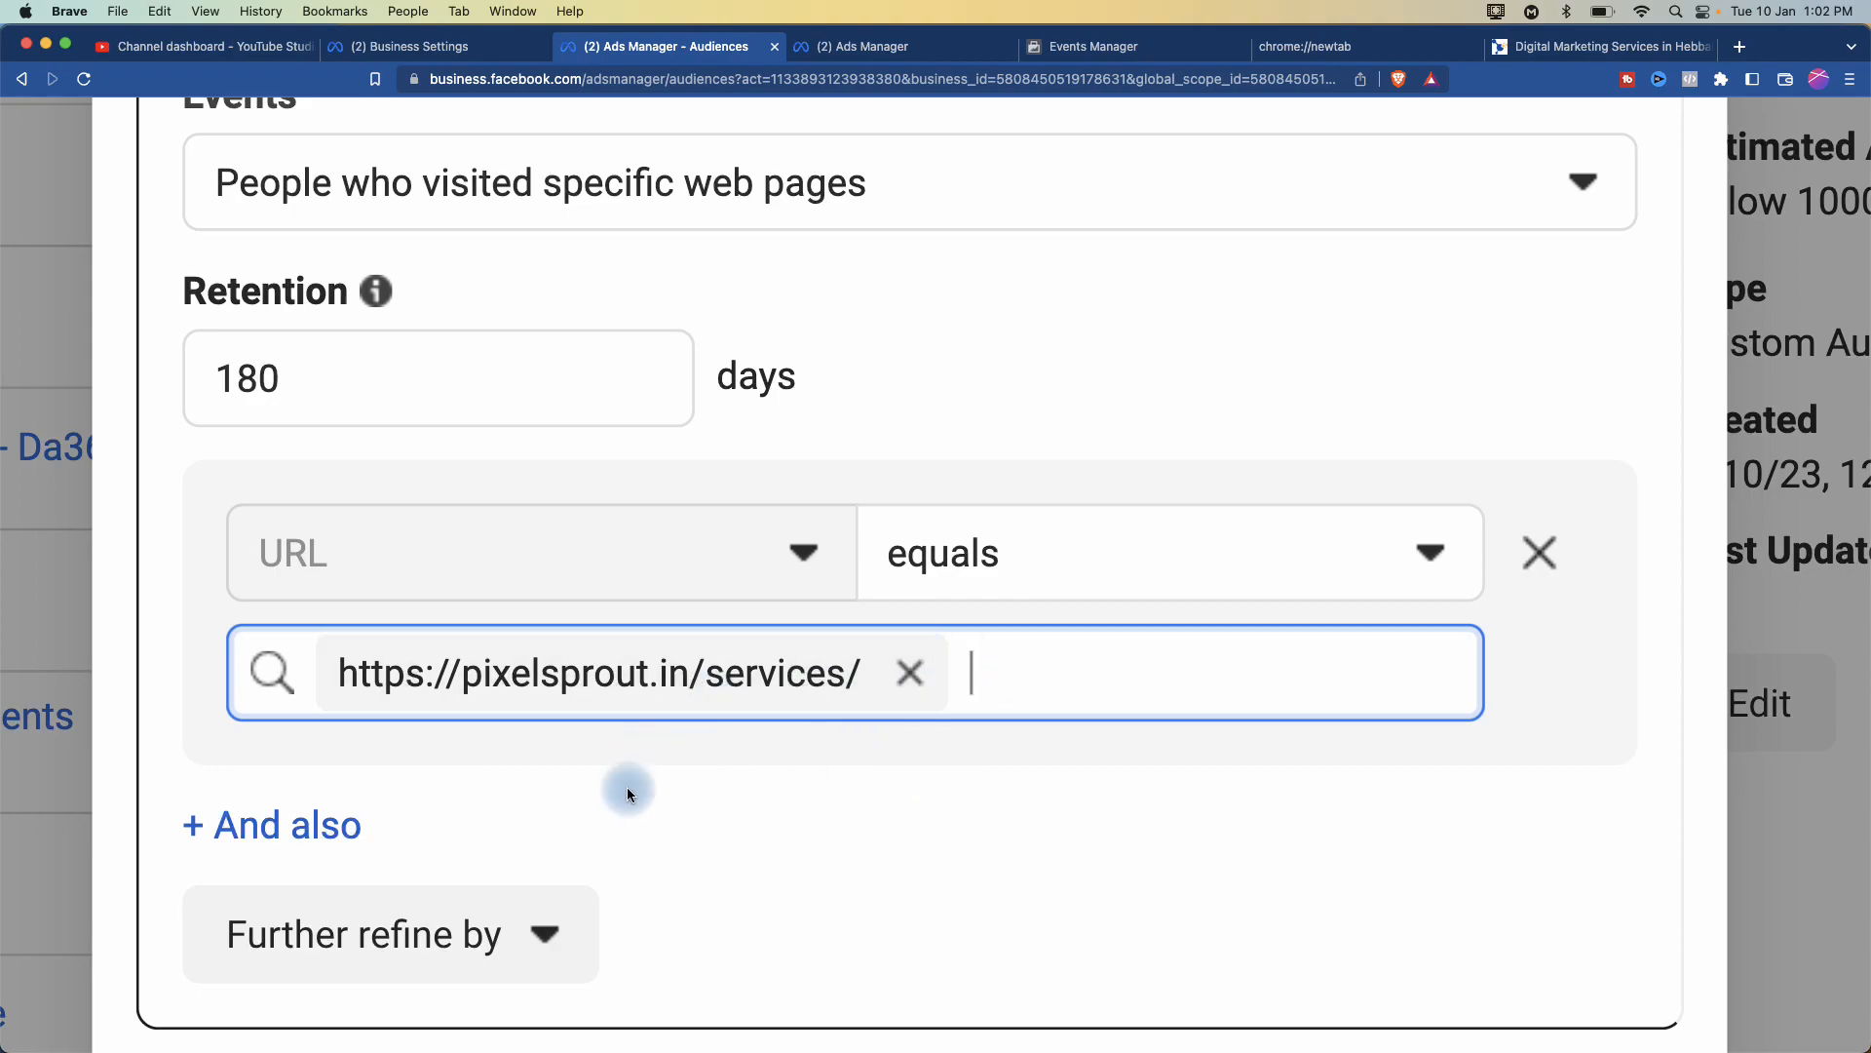
scroll(628, 786, down, 3)
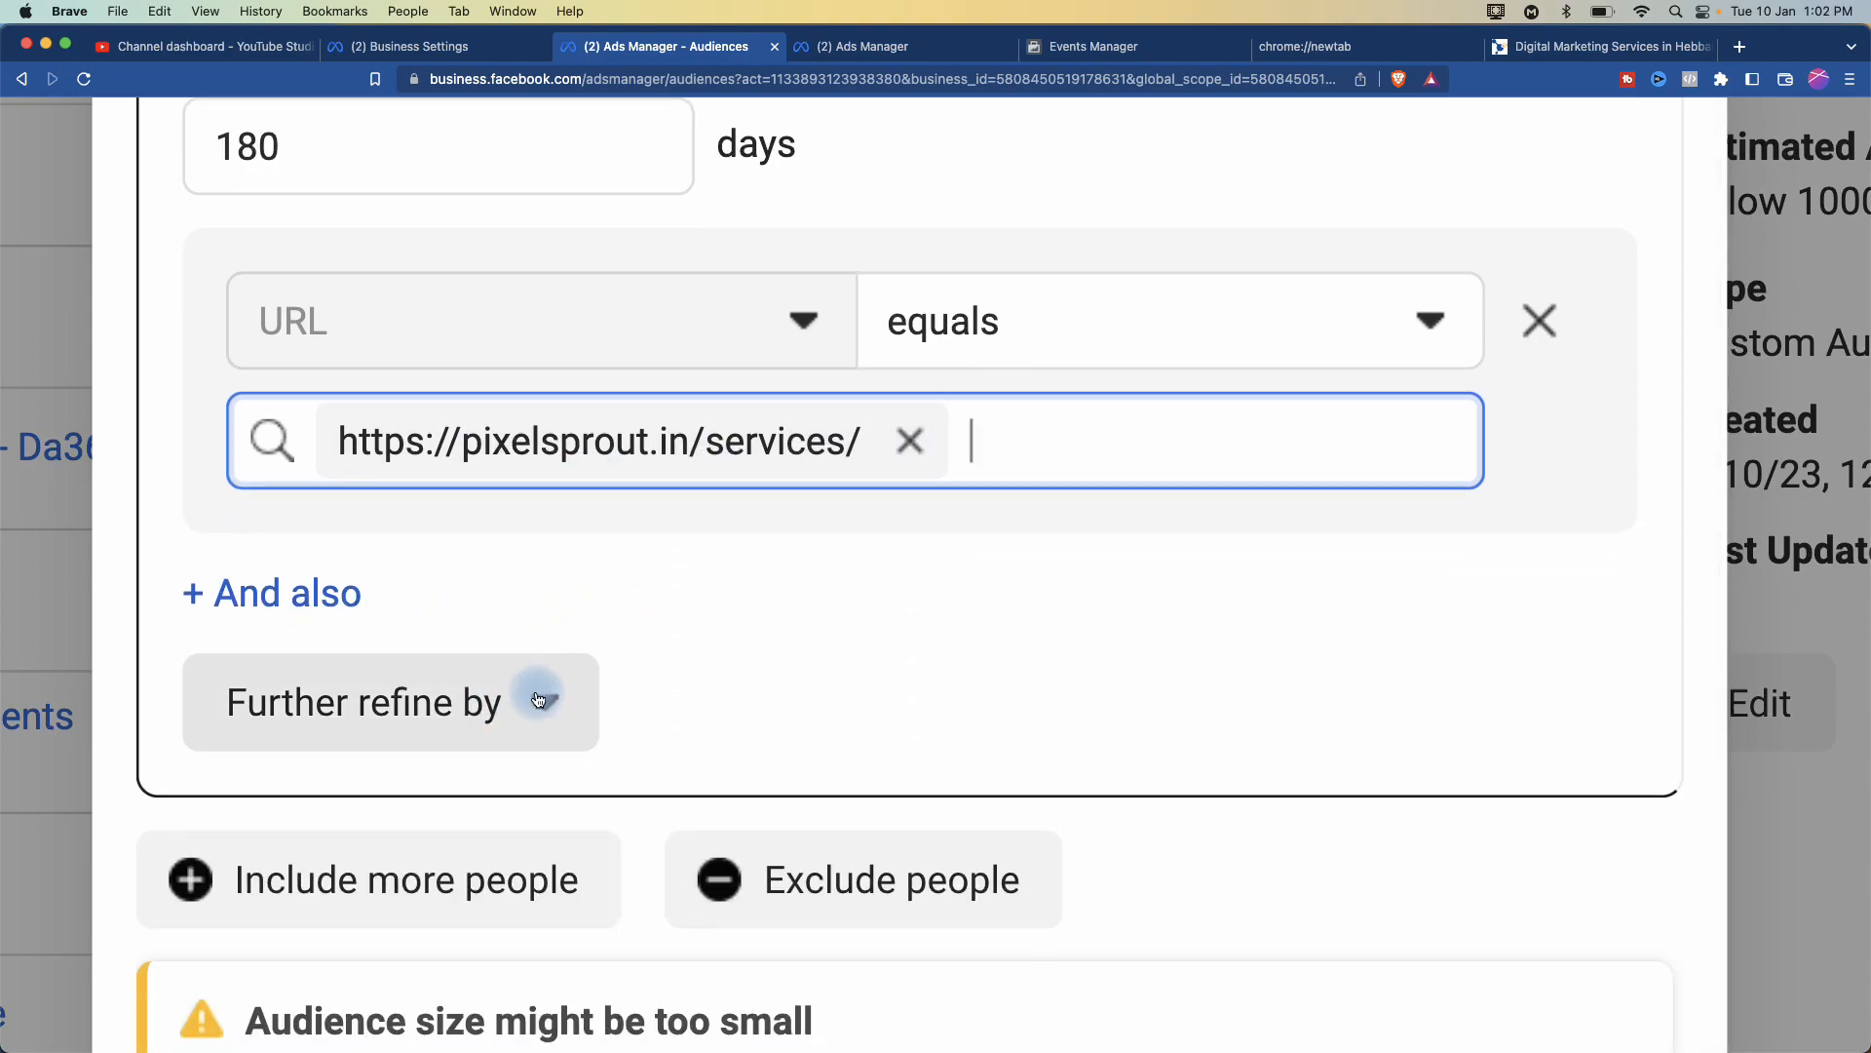
click(538, 699)
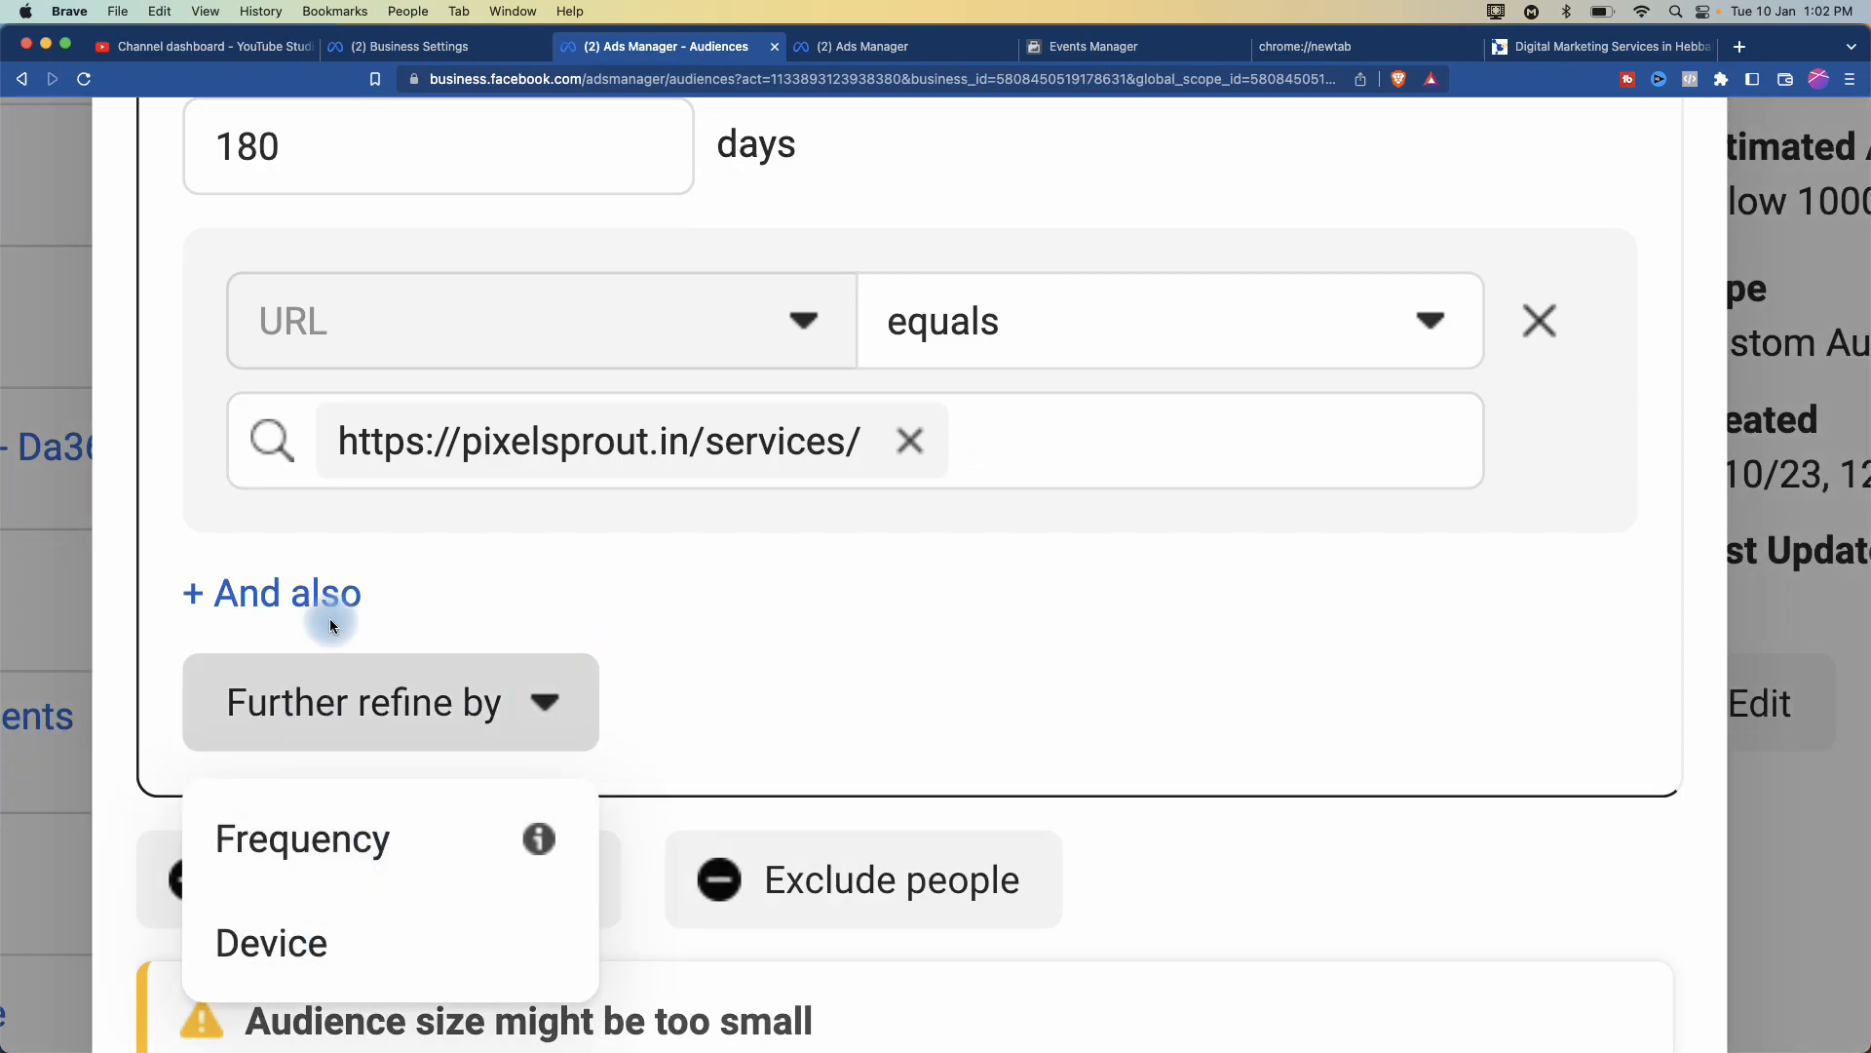
- Try and remove an extra URL condition, then add an Exclude people rule
click(307, 594)
scroll(610, 786, down, 4)
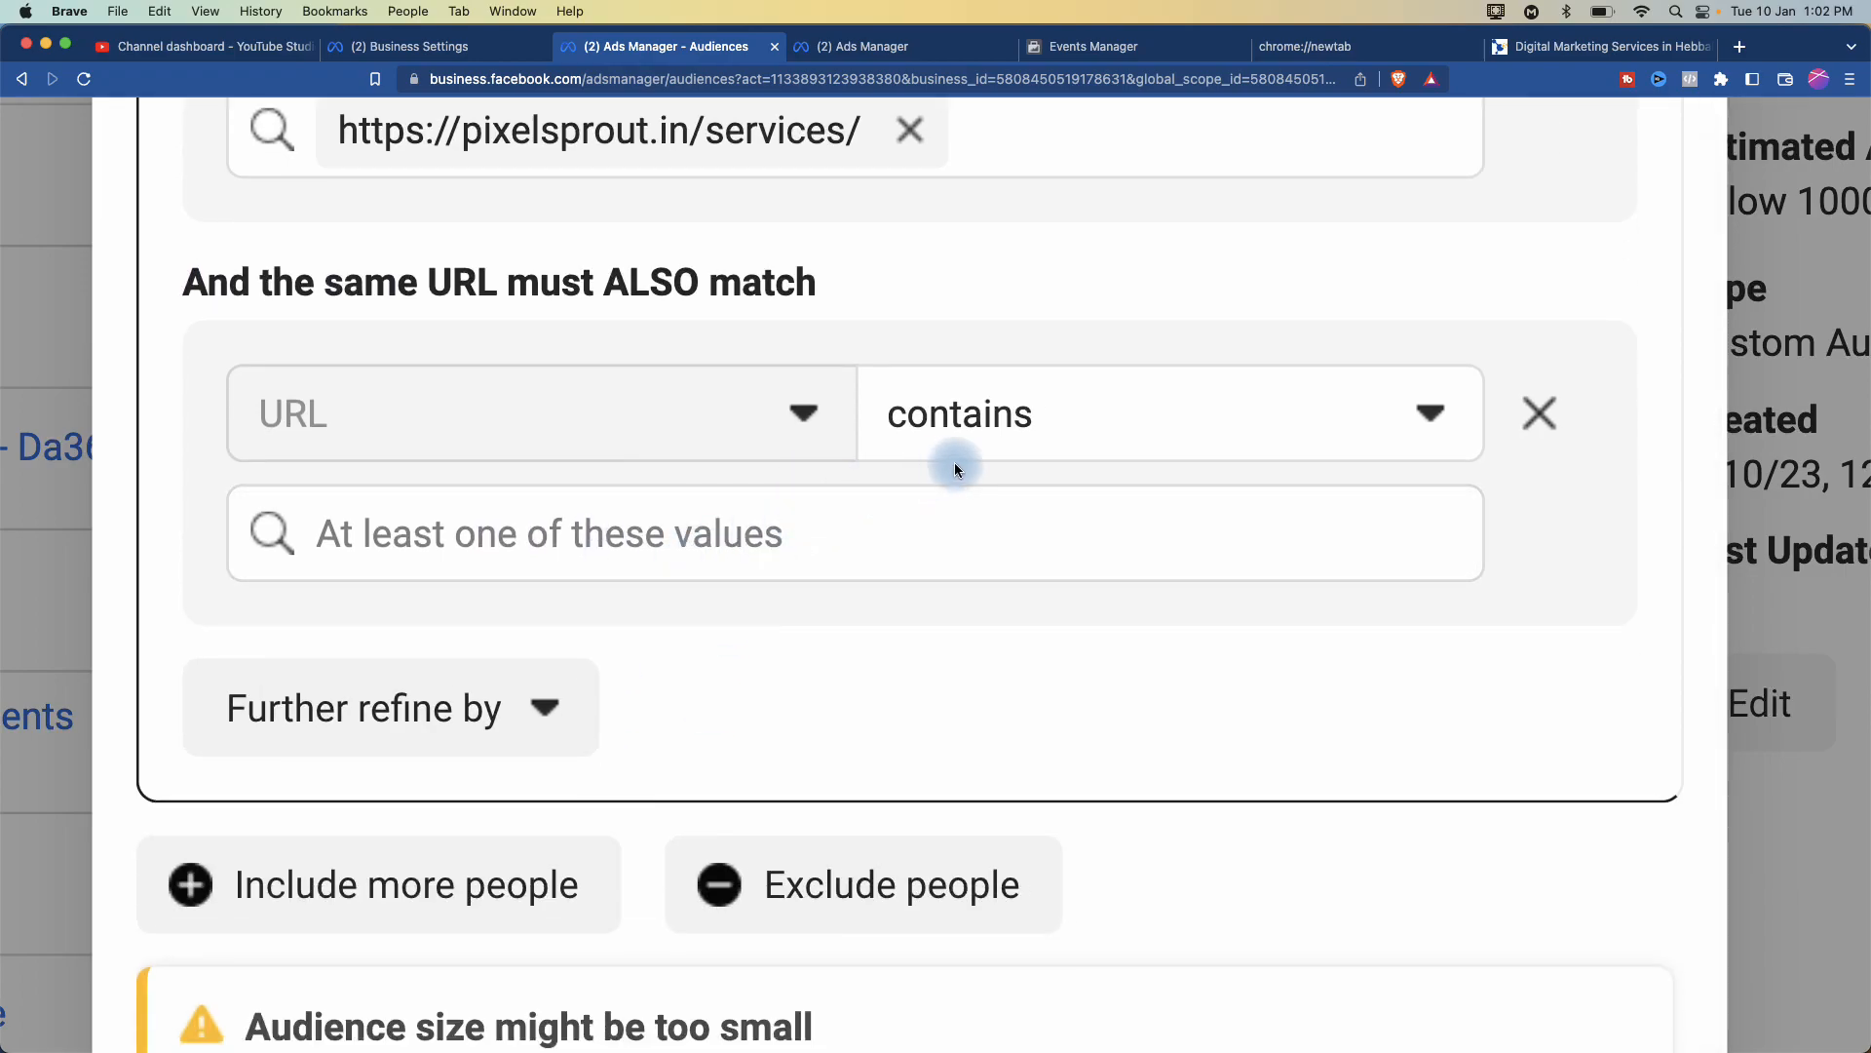
click(1028, 435)
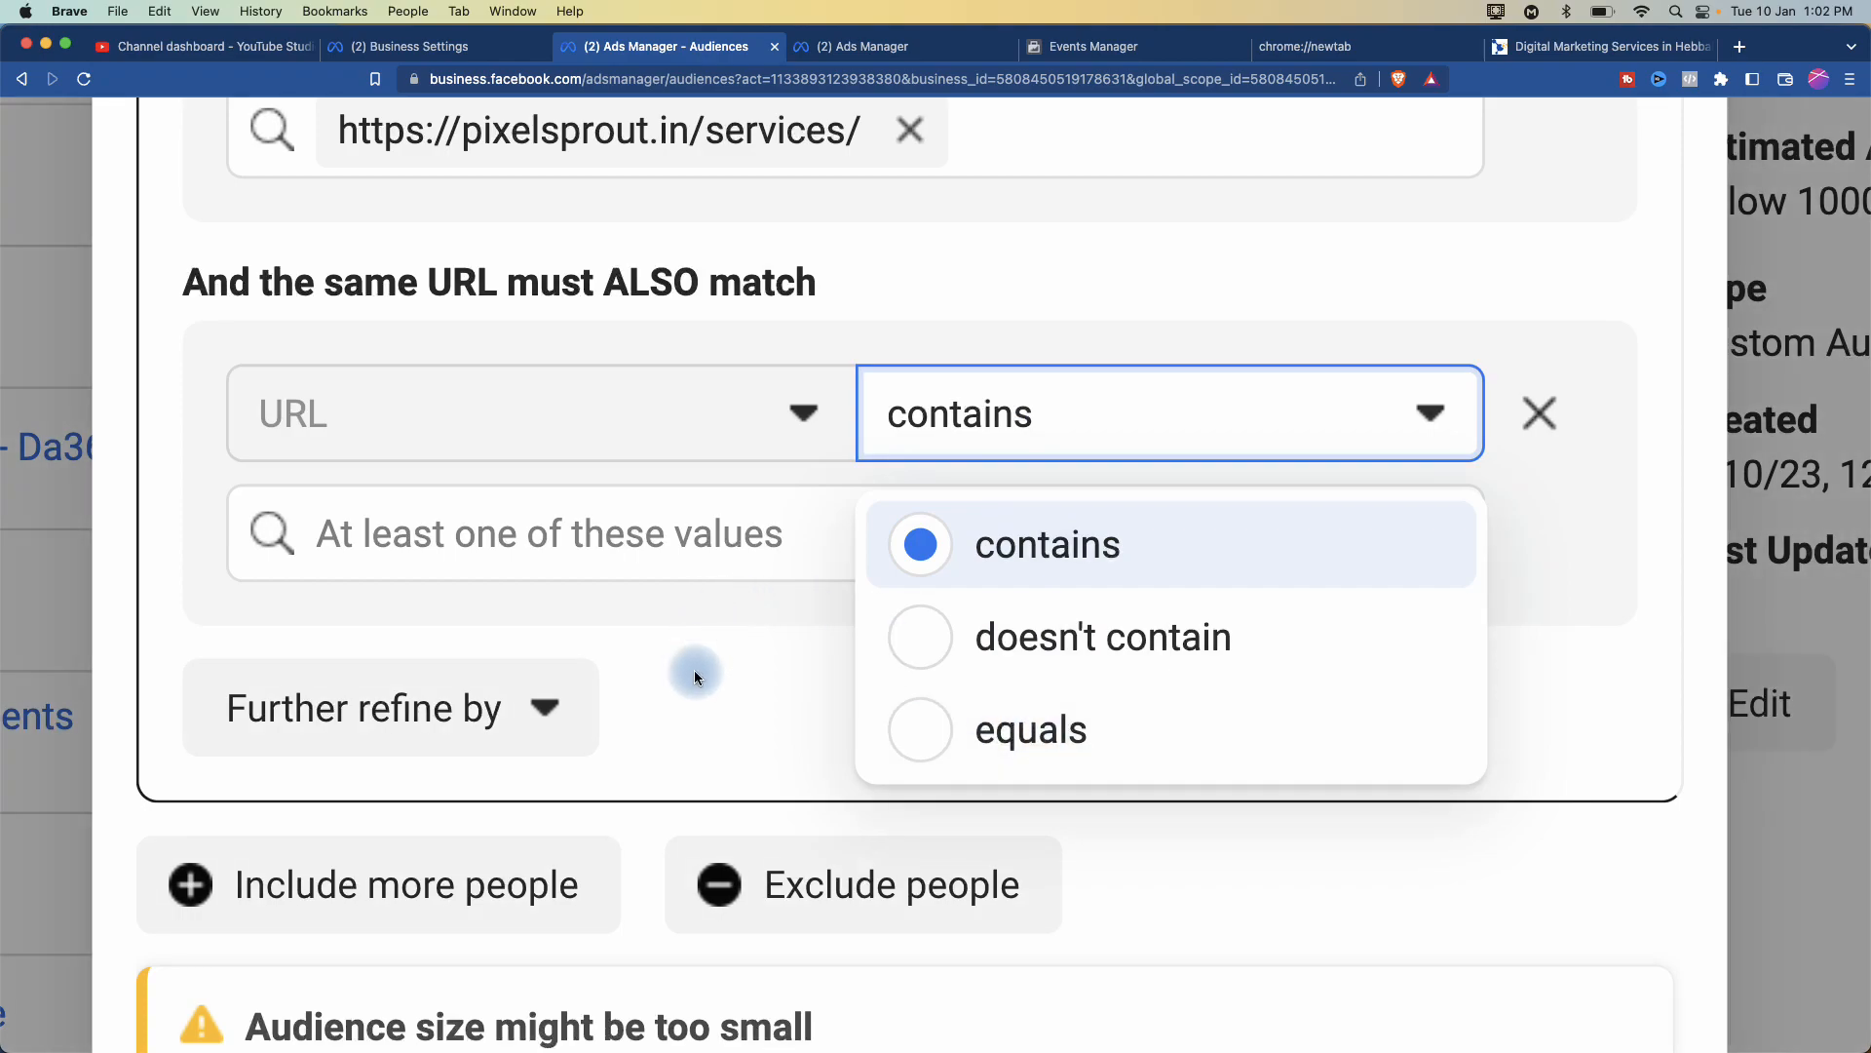
click(695, 673)
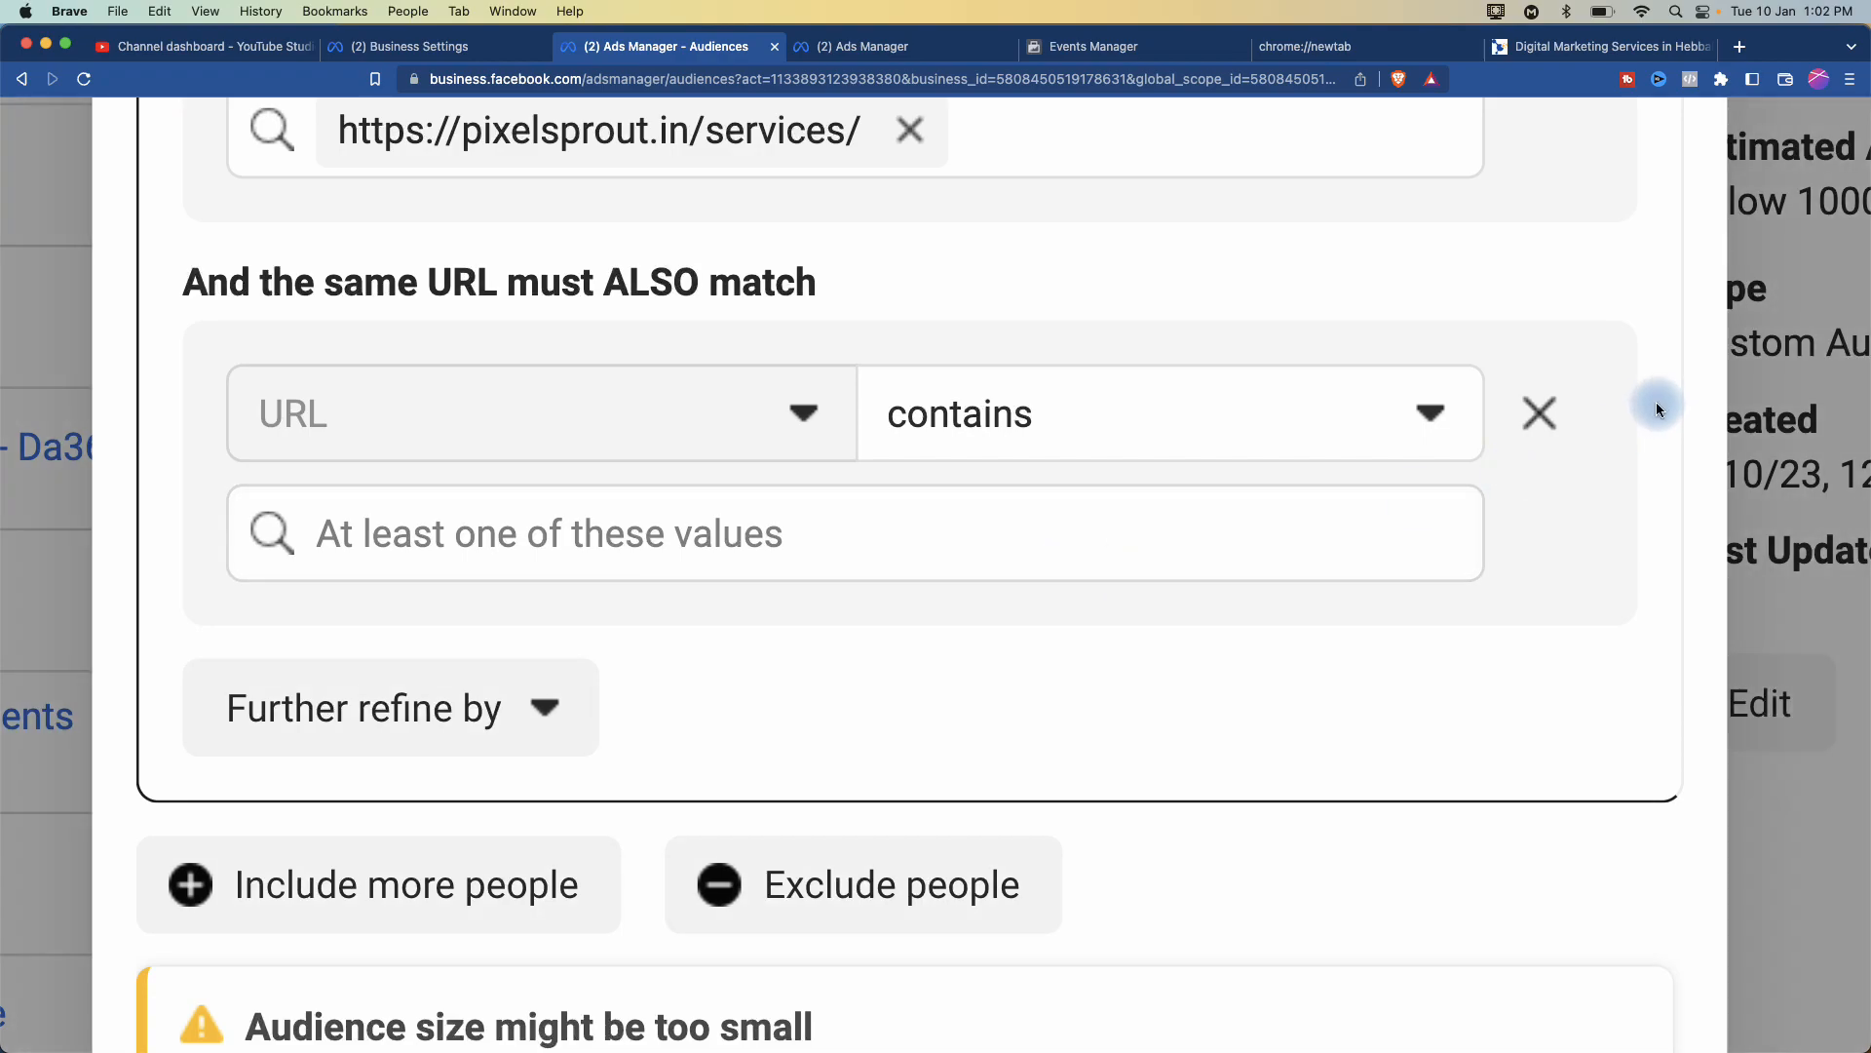
click(1542, 415)
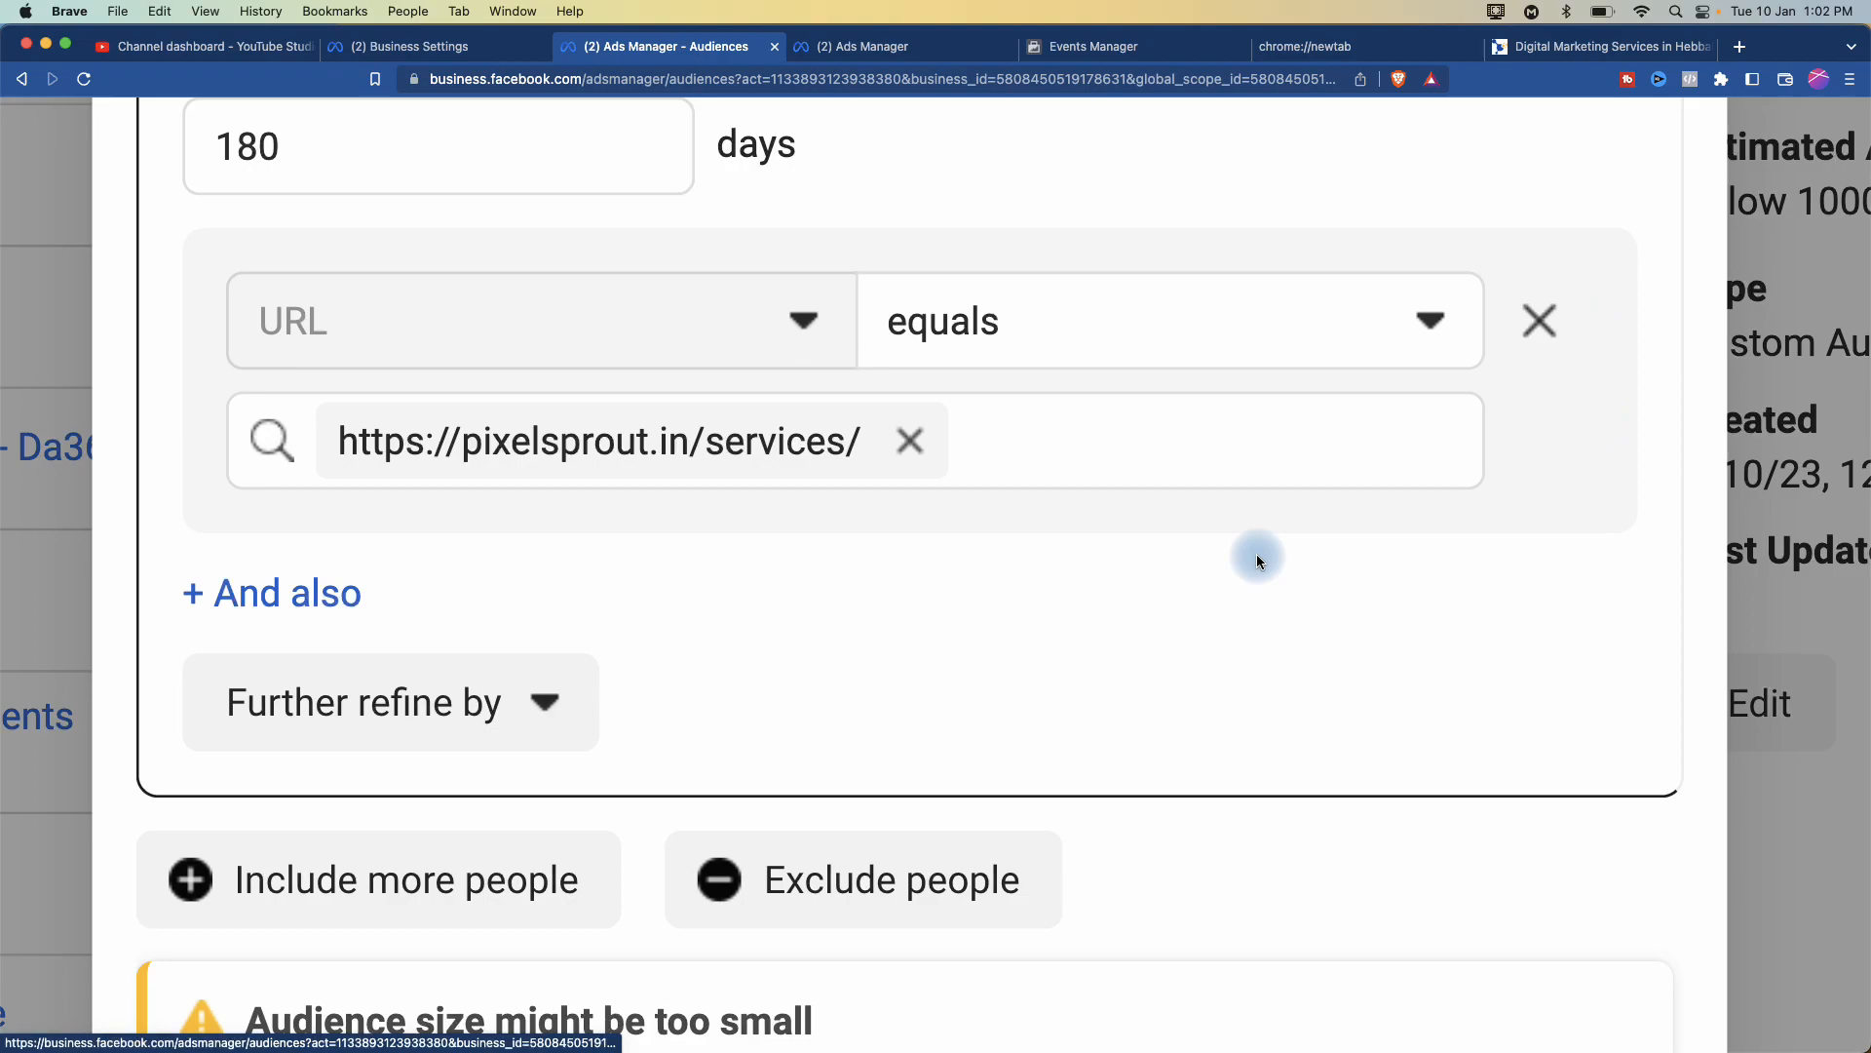
scroll(1257, 562, down, 6)
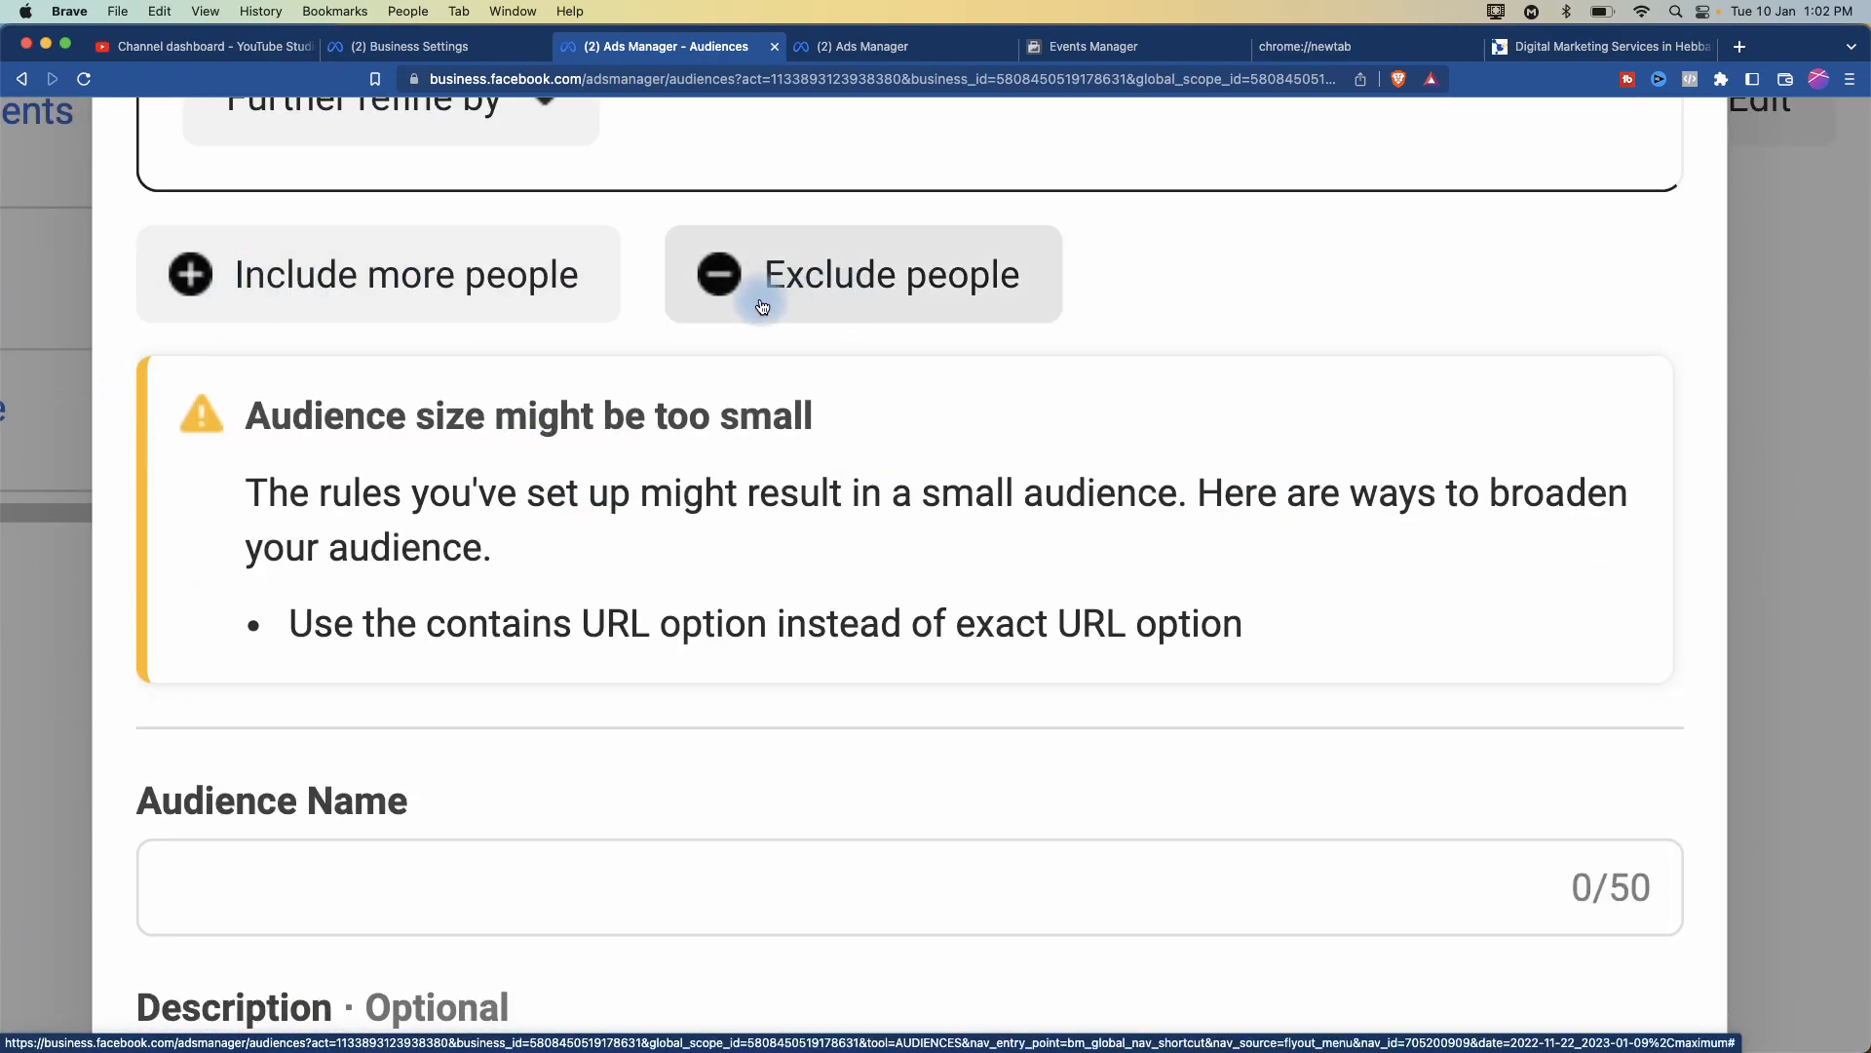
click(856, 280)
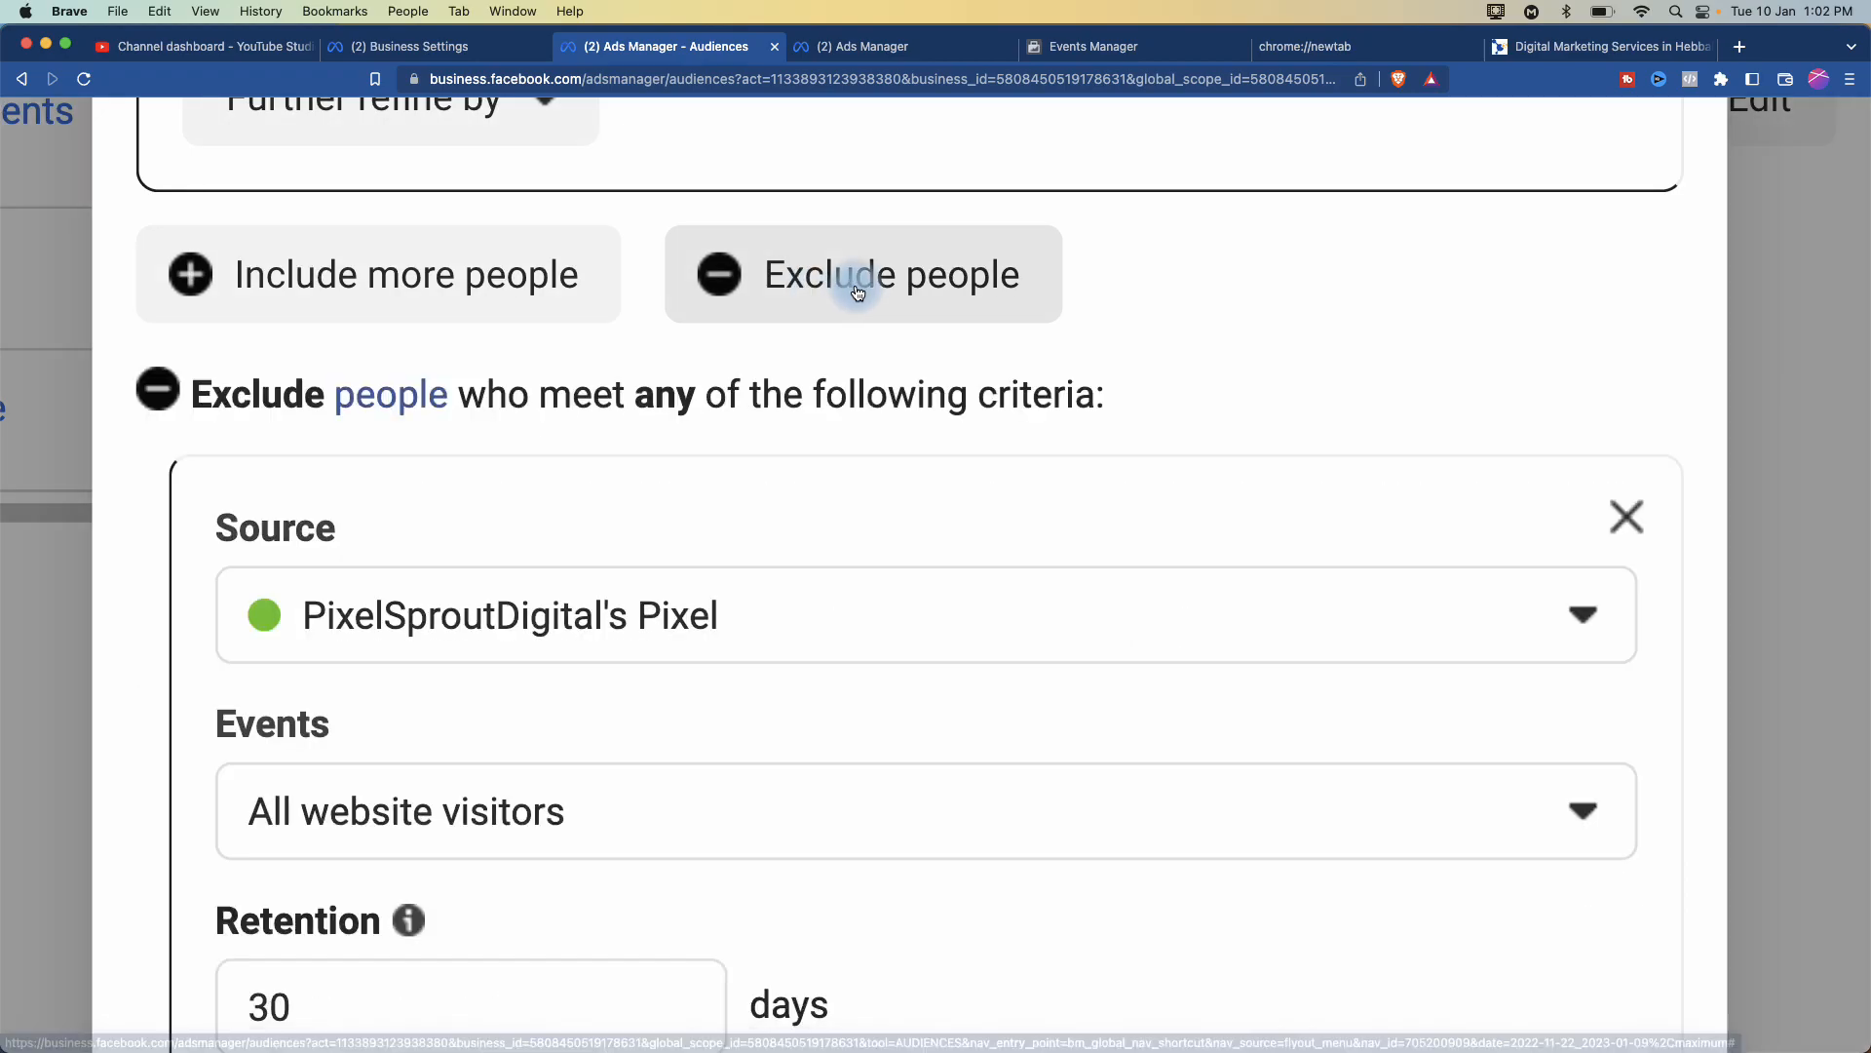
- Make the exclusion rule use Visitors by time spent with a 5% percentile
scroll(741, 542, down, 5)
scroll(745, 536, up, 1)
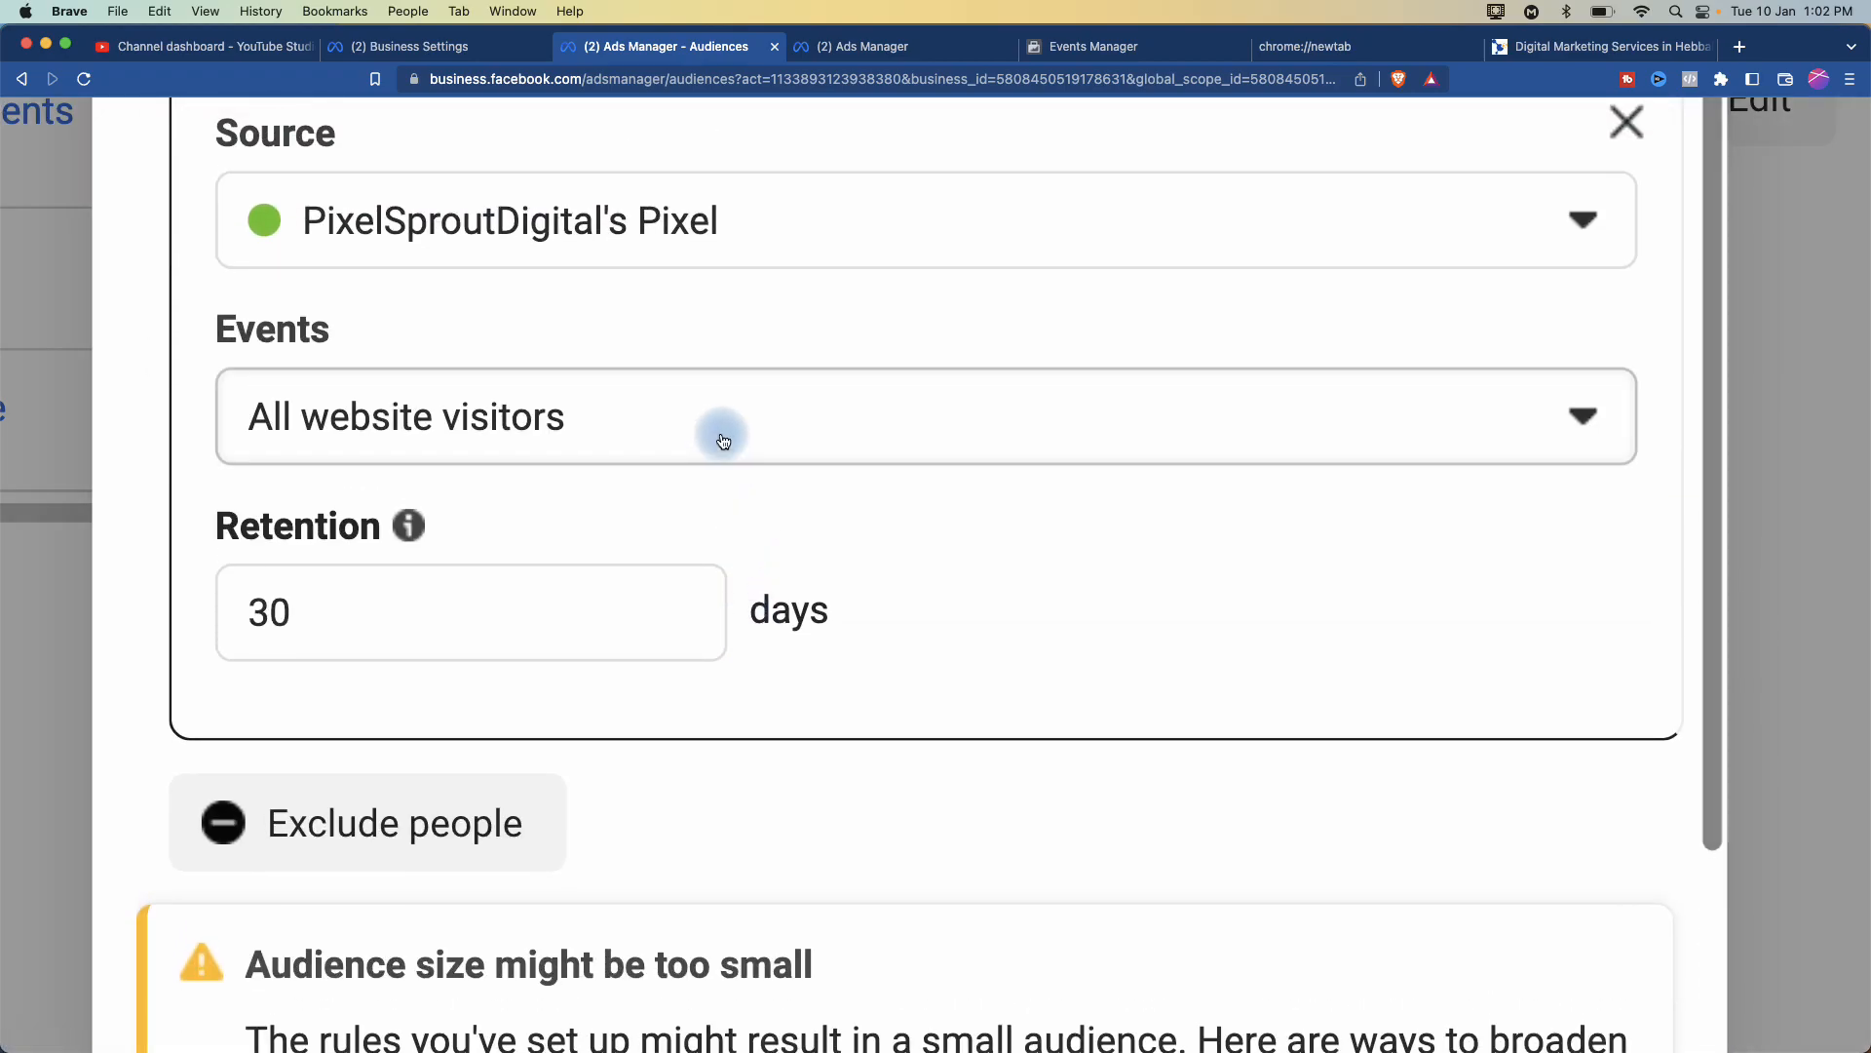
click(722, 437)
scroll(690, 651, down, 5)
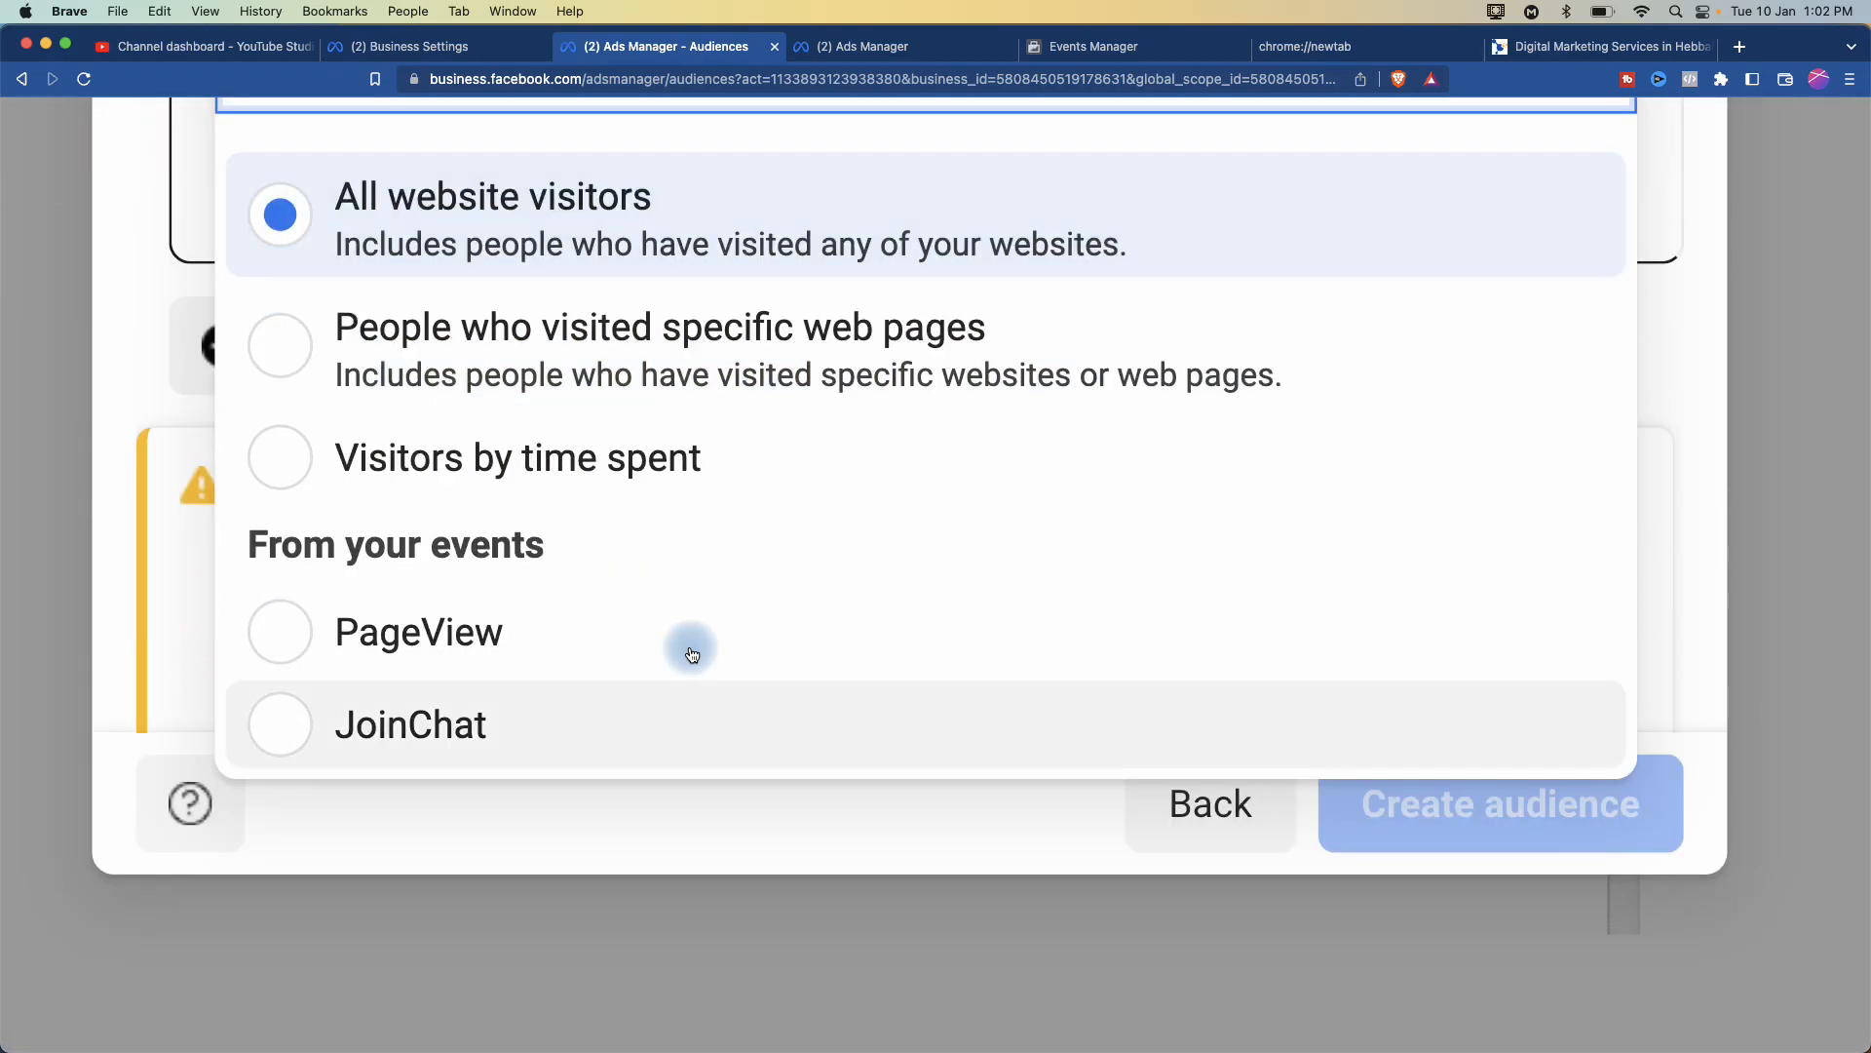
scroll(692, 654, up, 2)
click(605, 575)
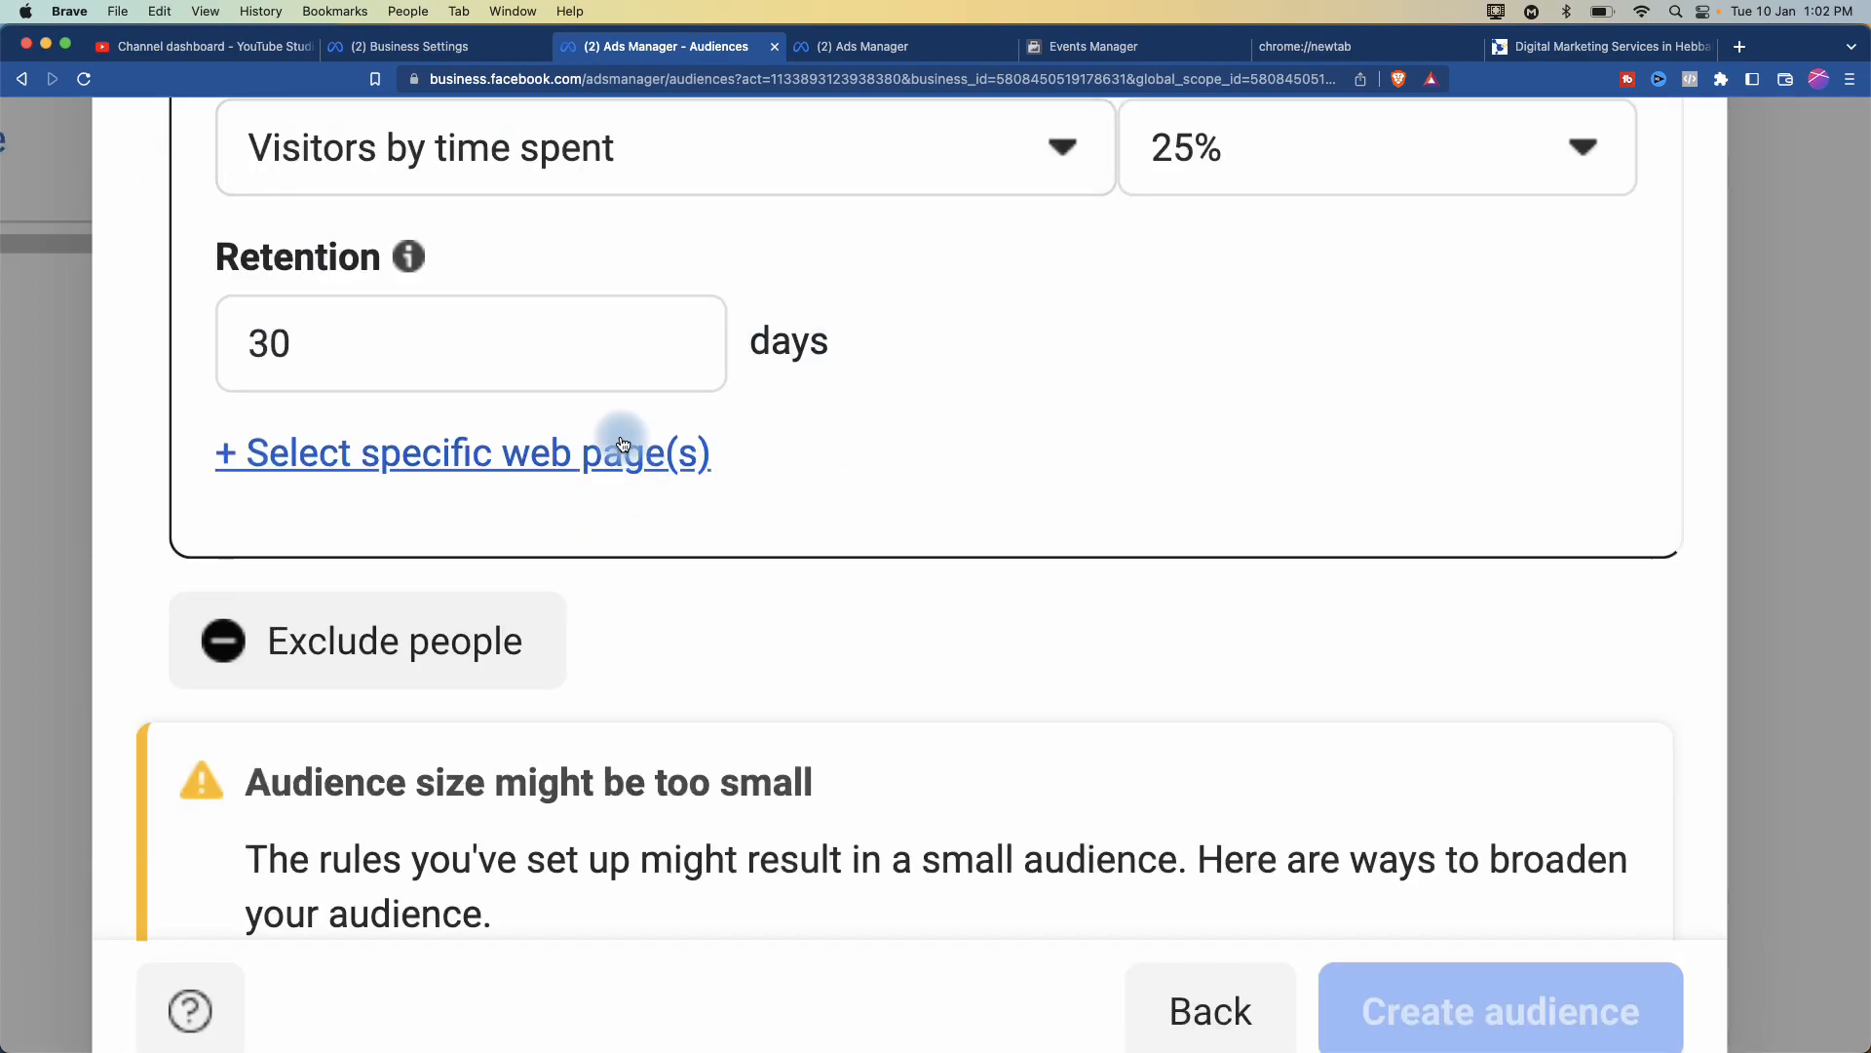
scroll(620, 468, up, 4)
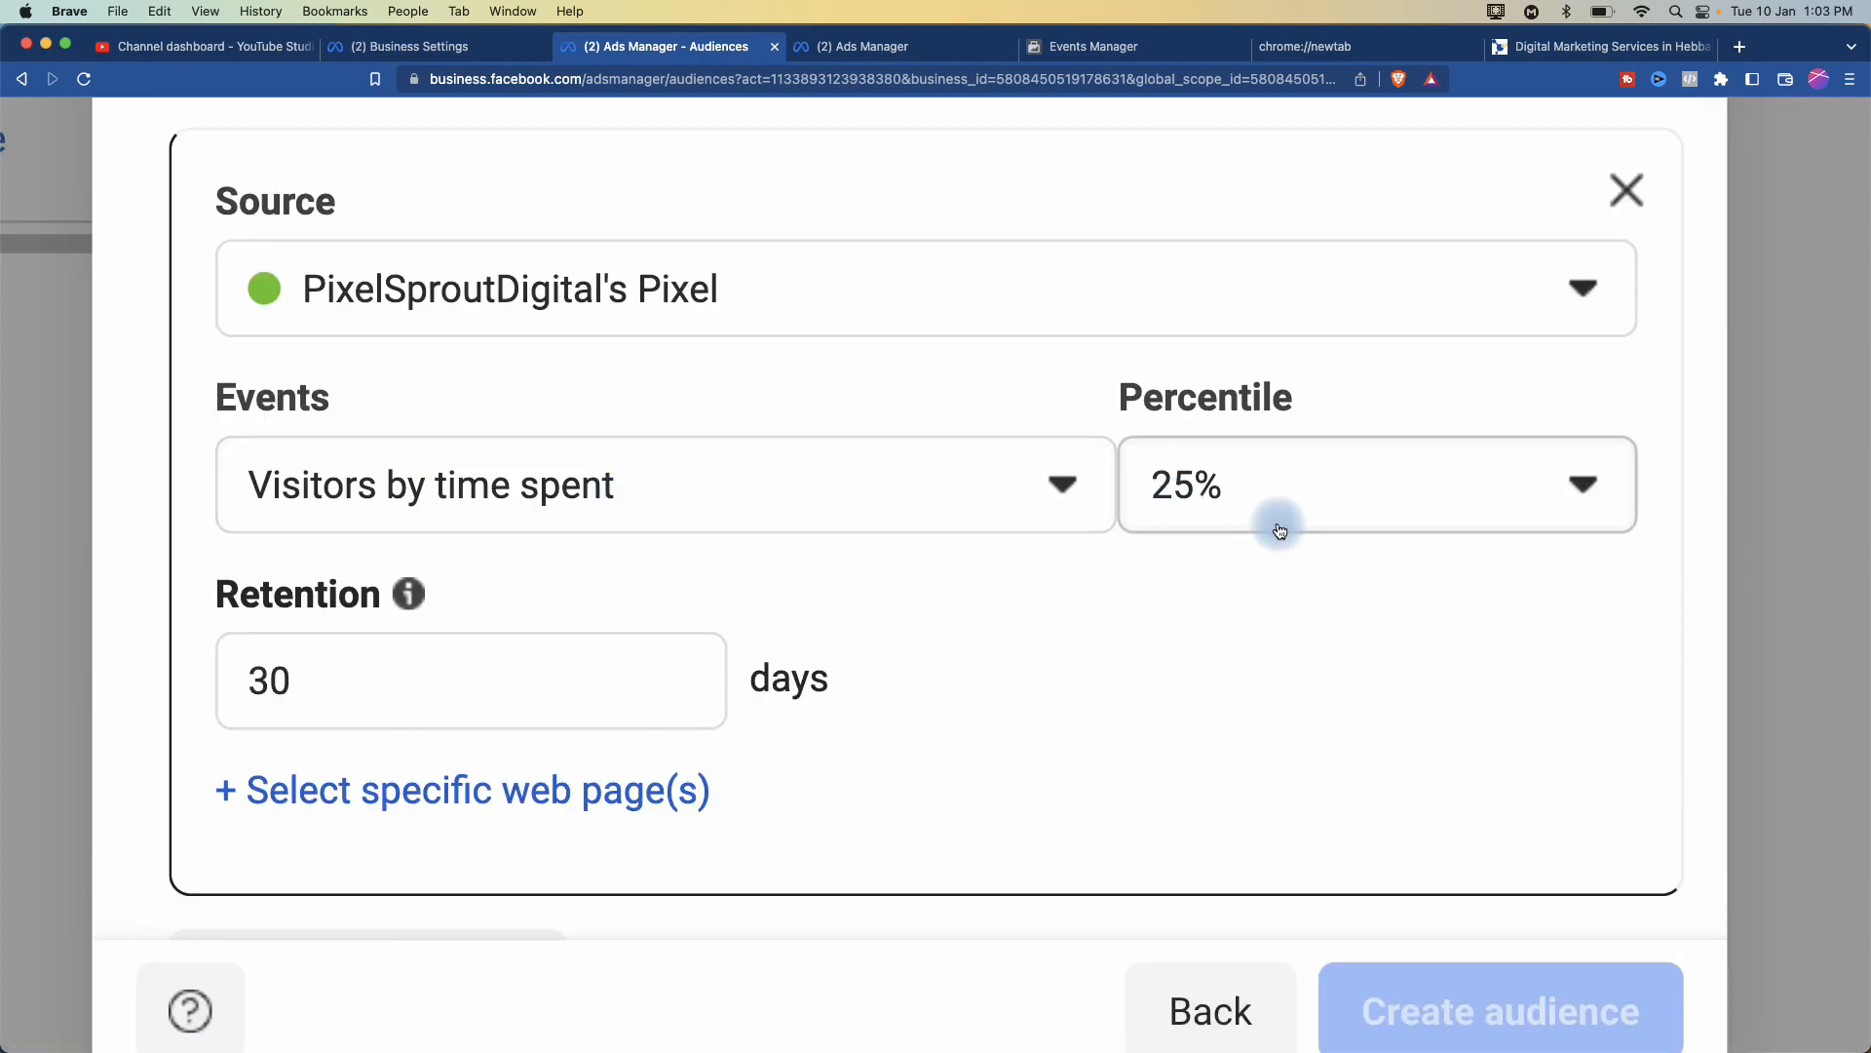
click(1280, 530)
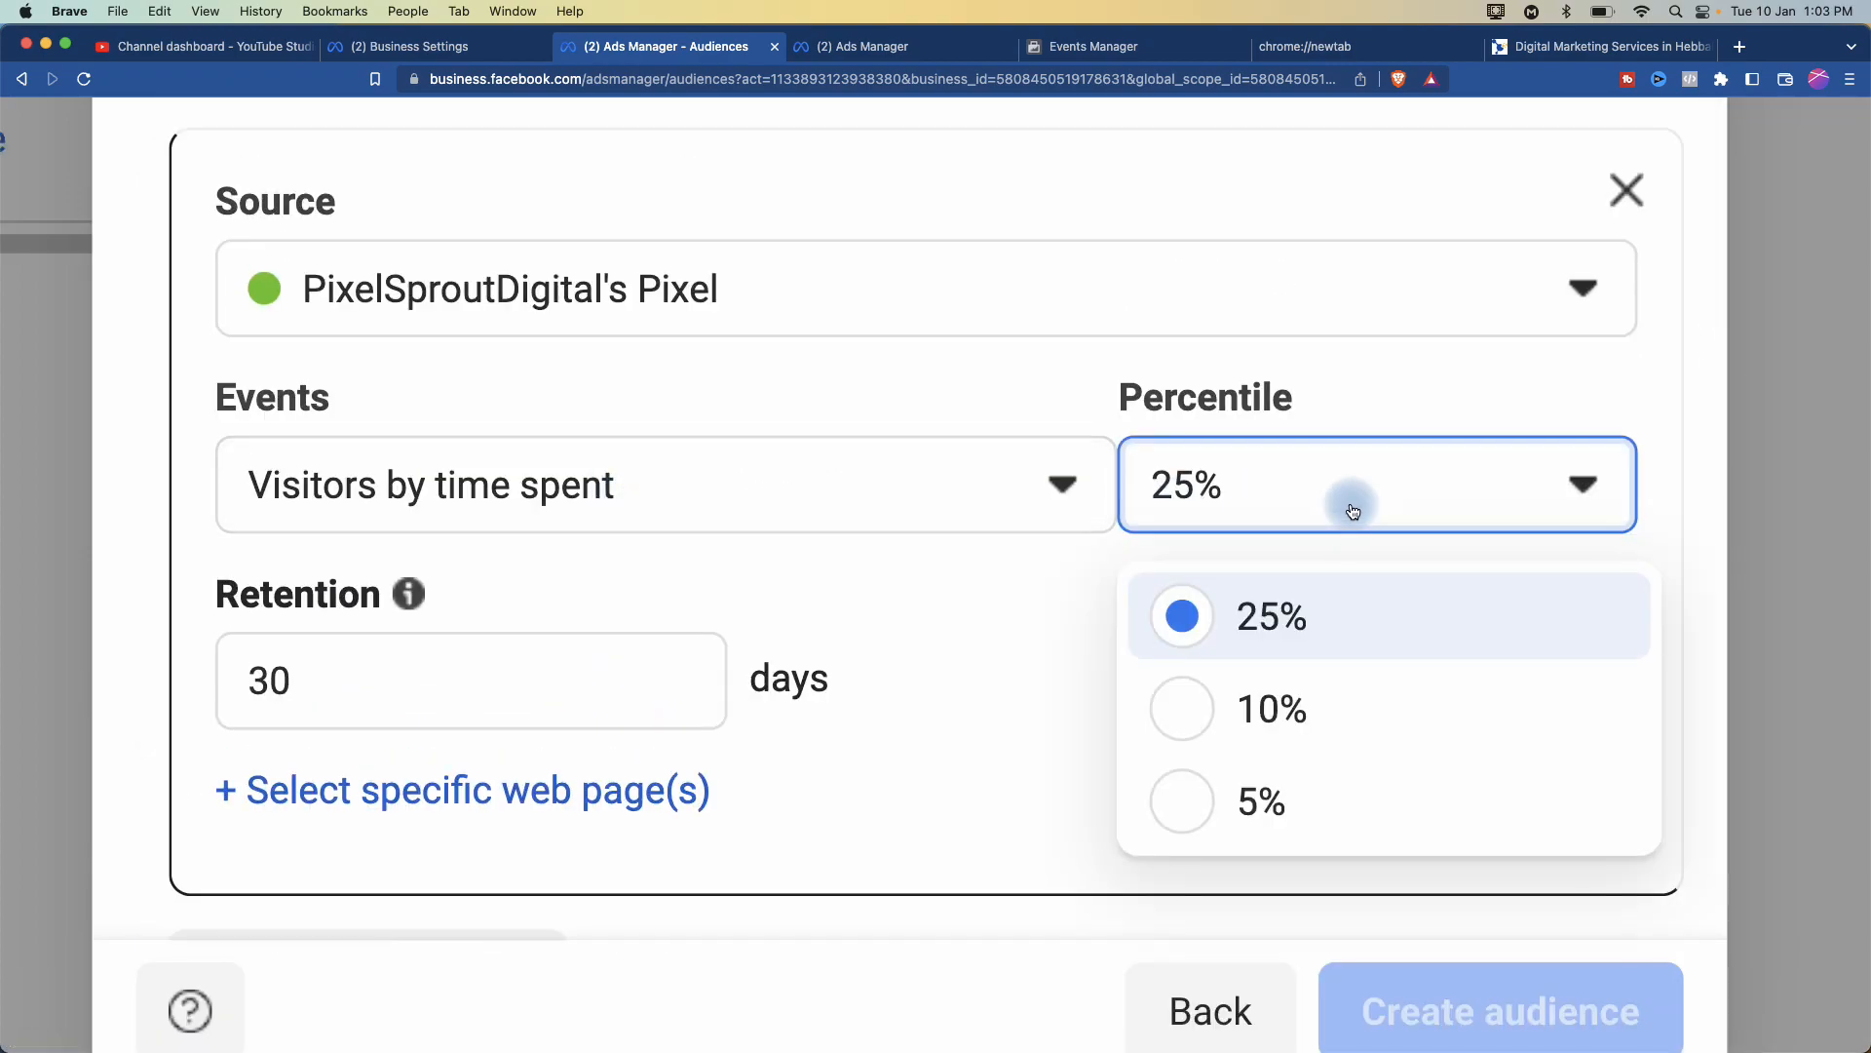
click(1234, 807)
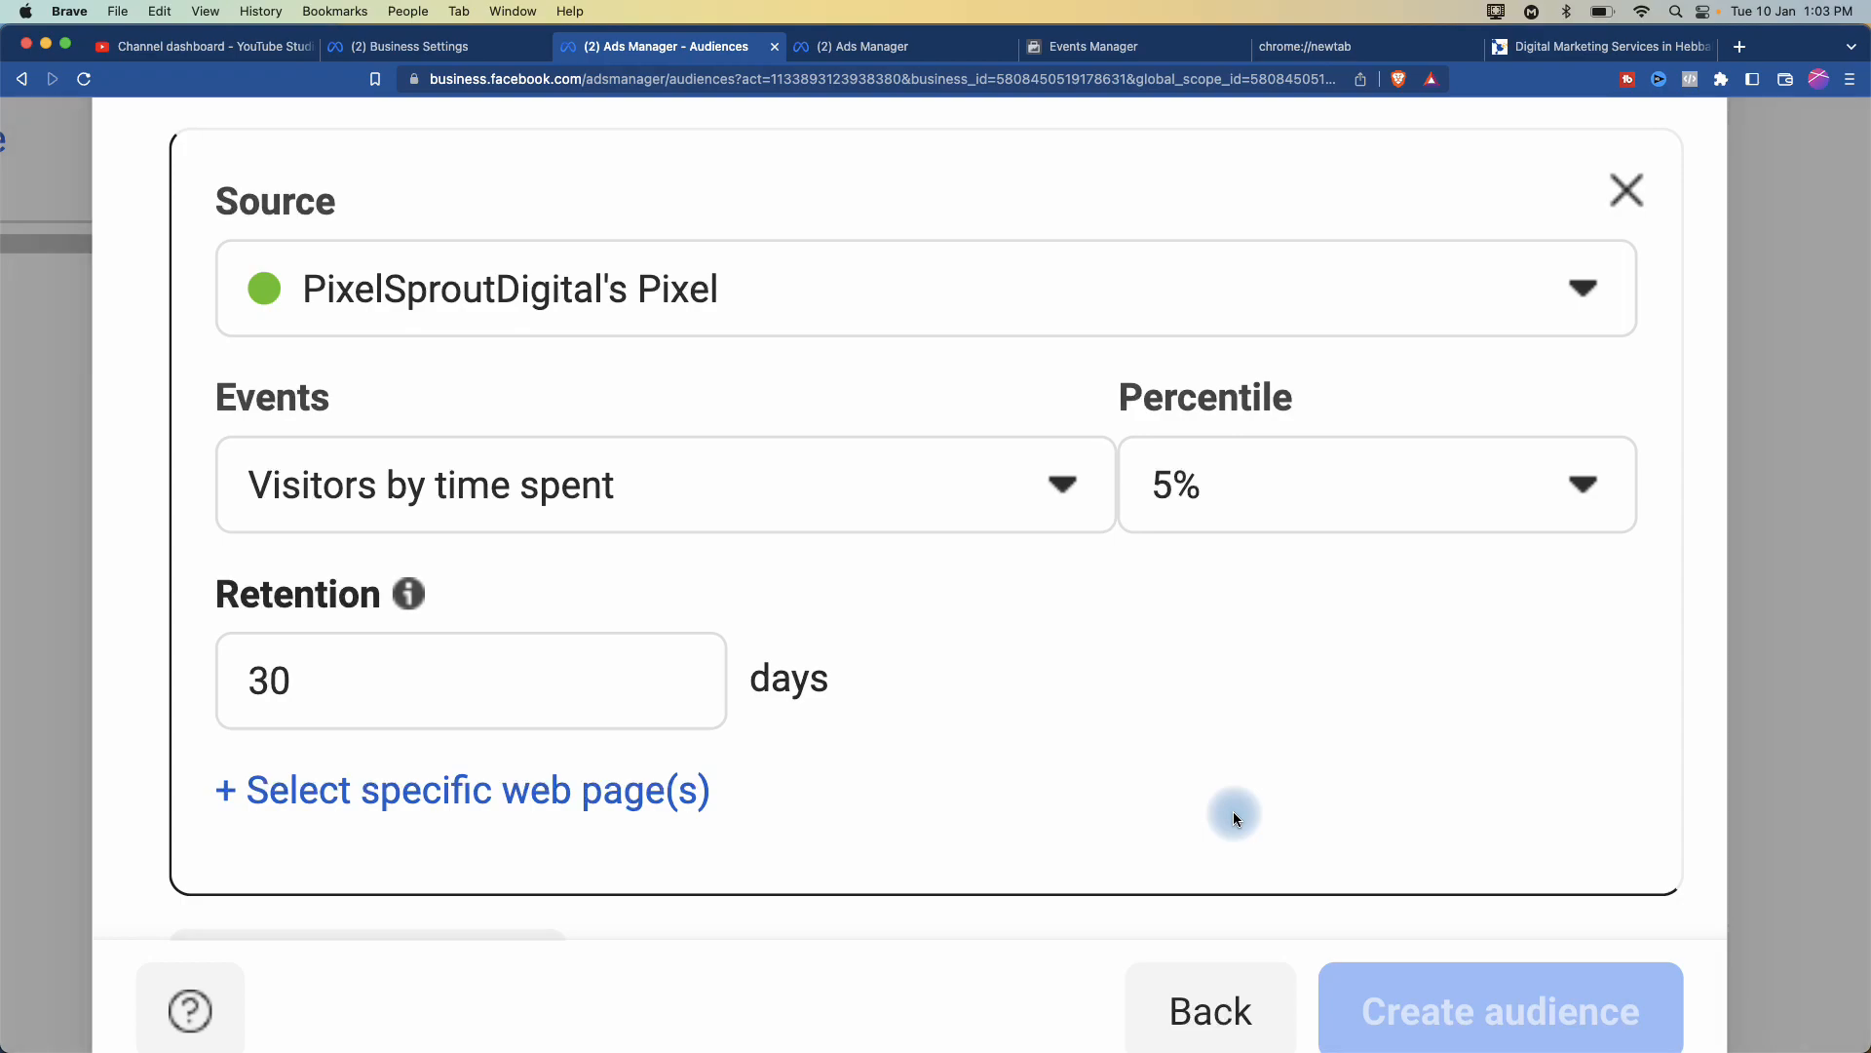
click(1051, 486)
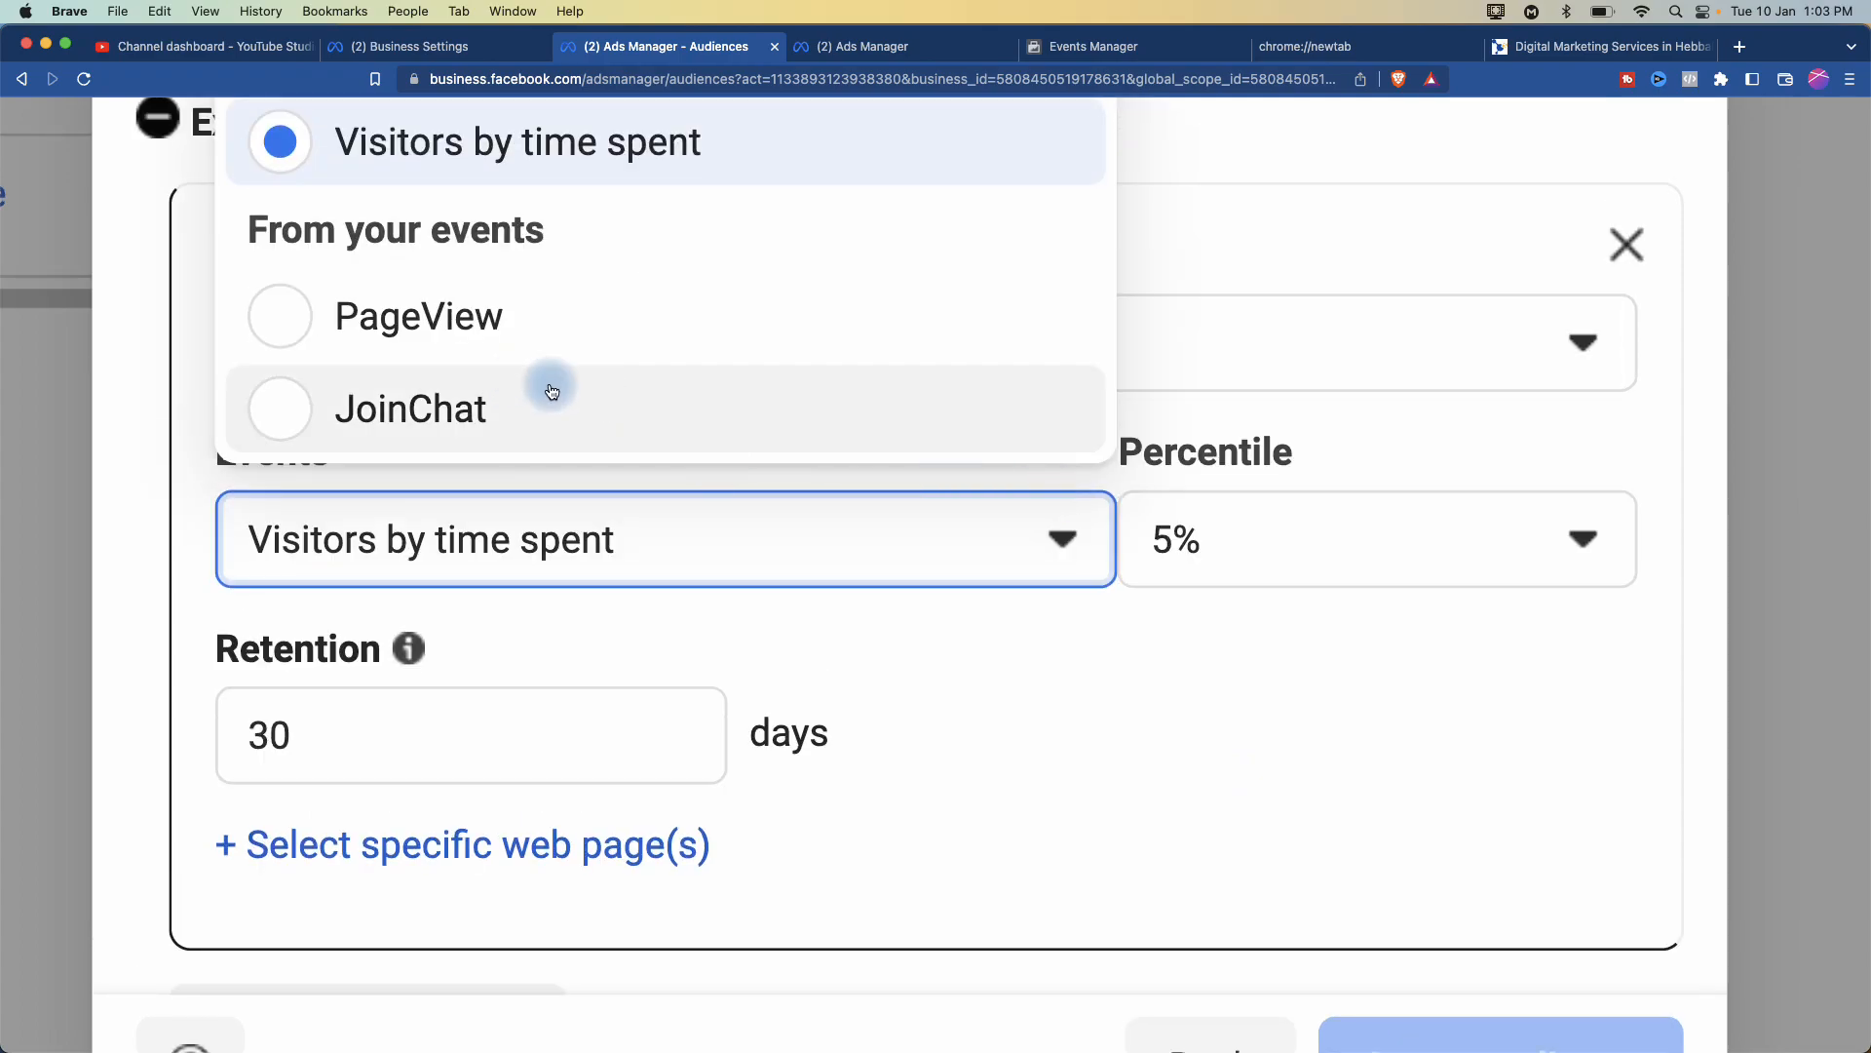
click(786, 740)
scroll(998, 728, up, 3)
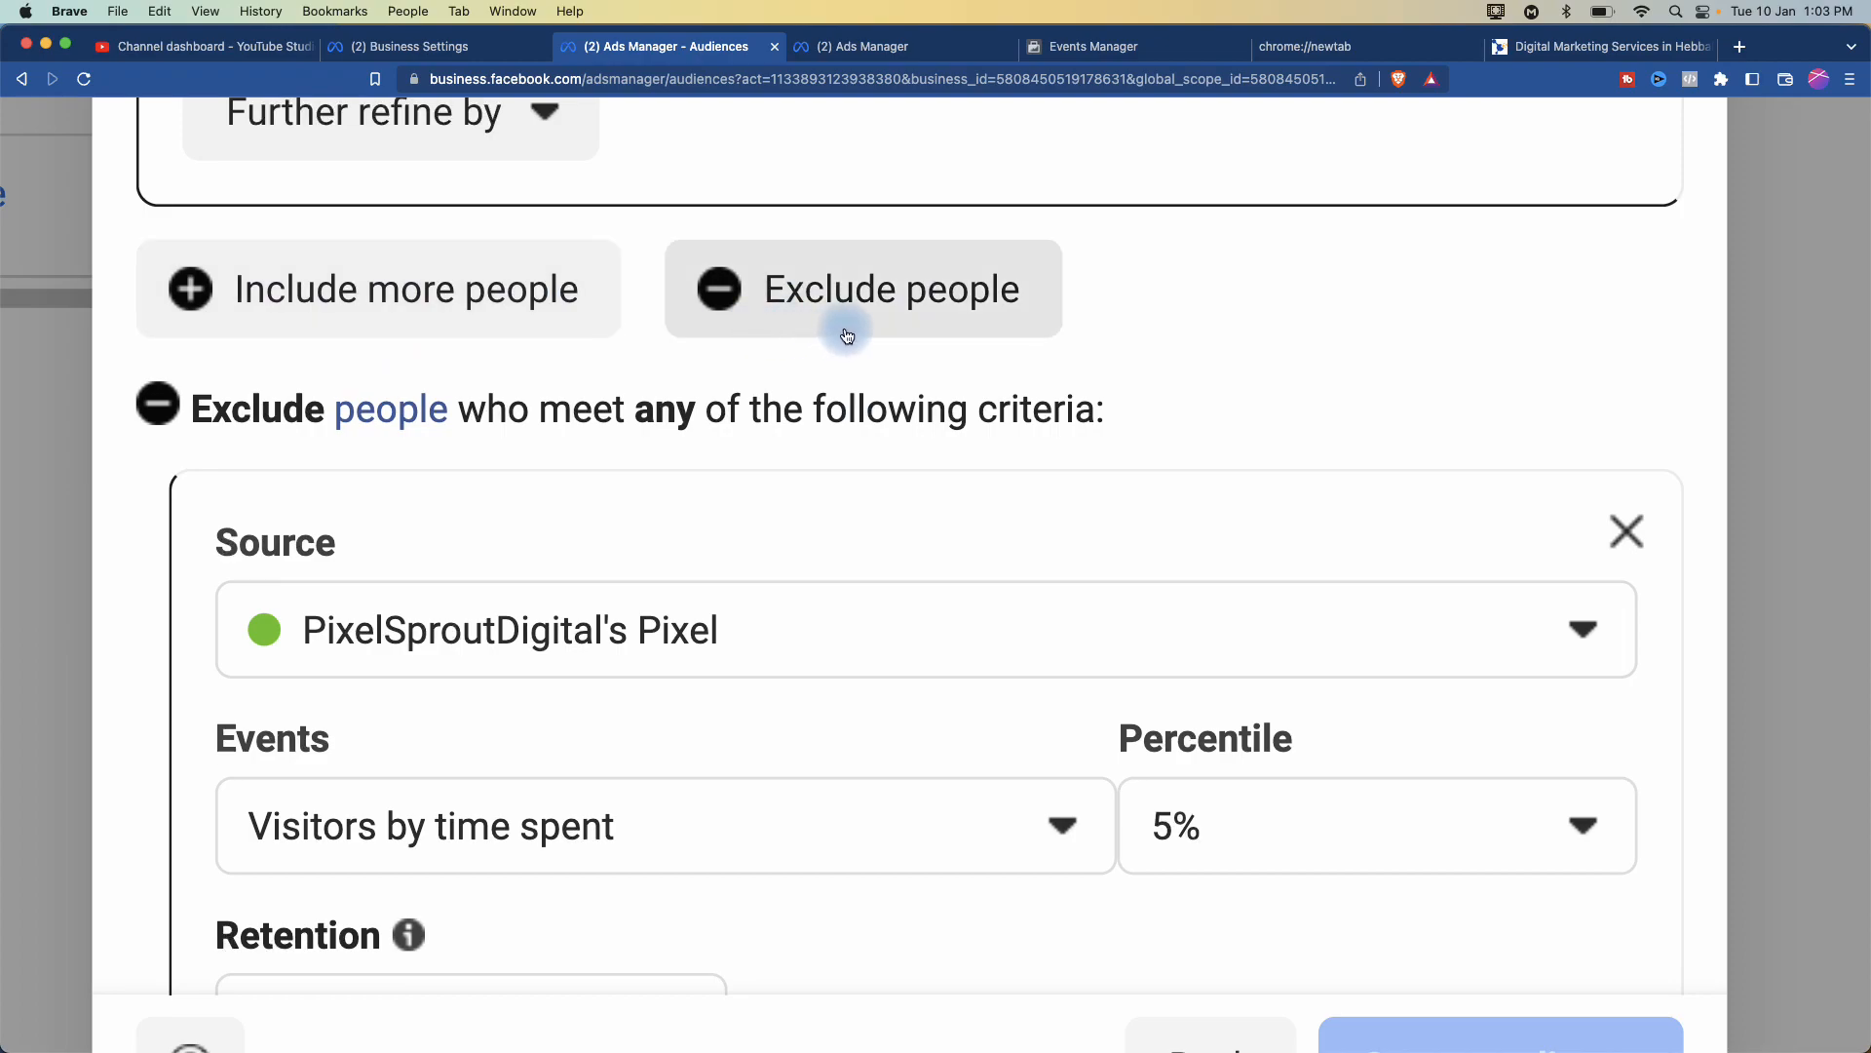
- Replace the exclusion with an Or source: top 25% visitors by time spent over 30 days
click(1616, 527)
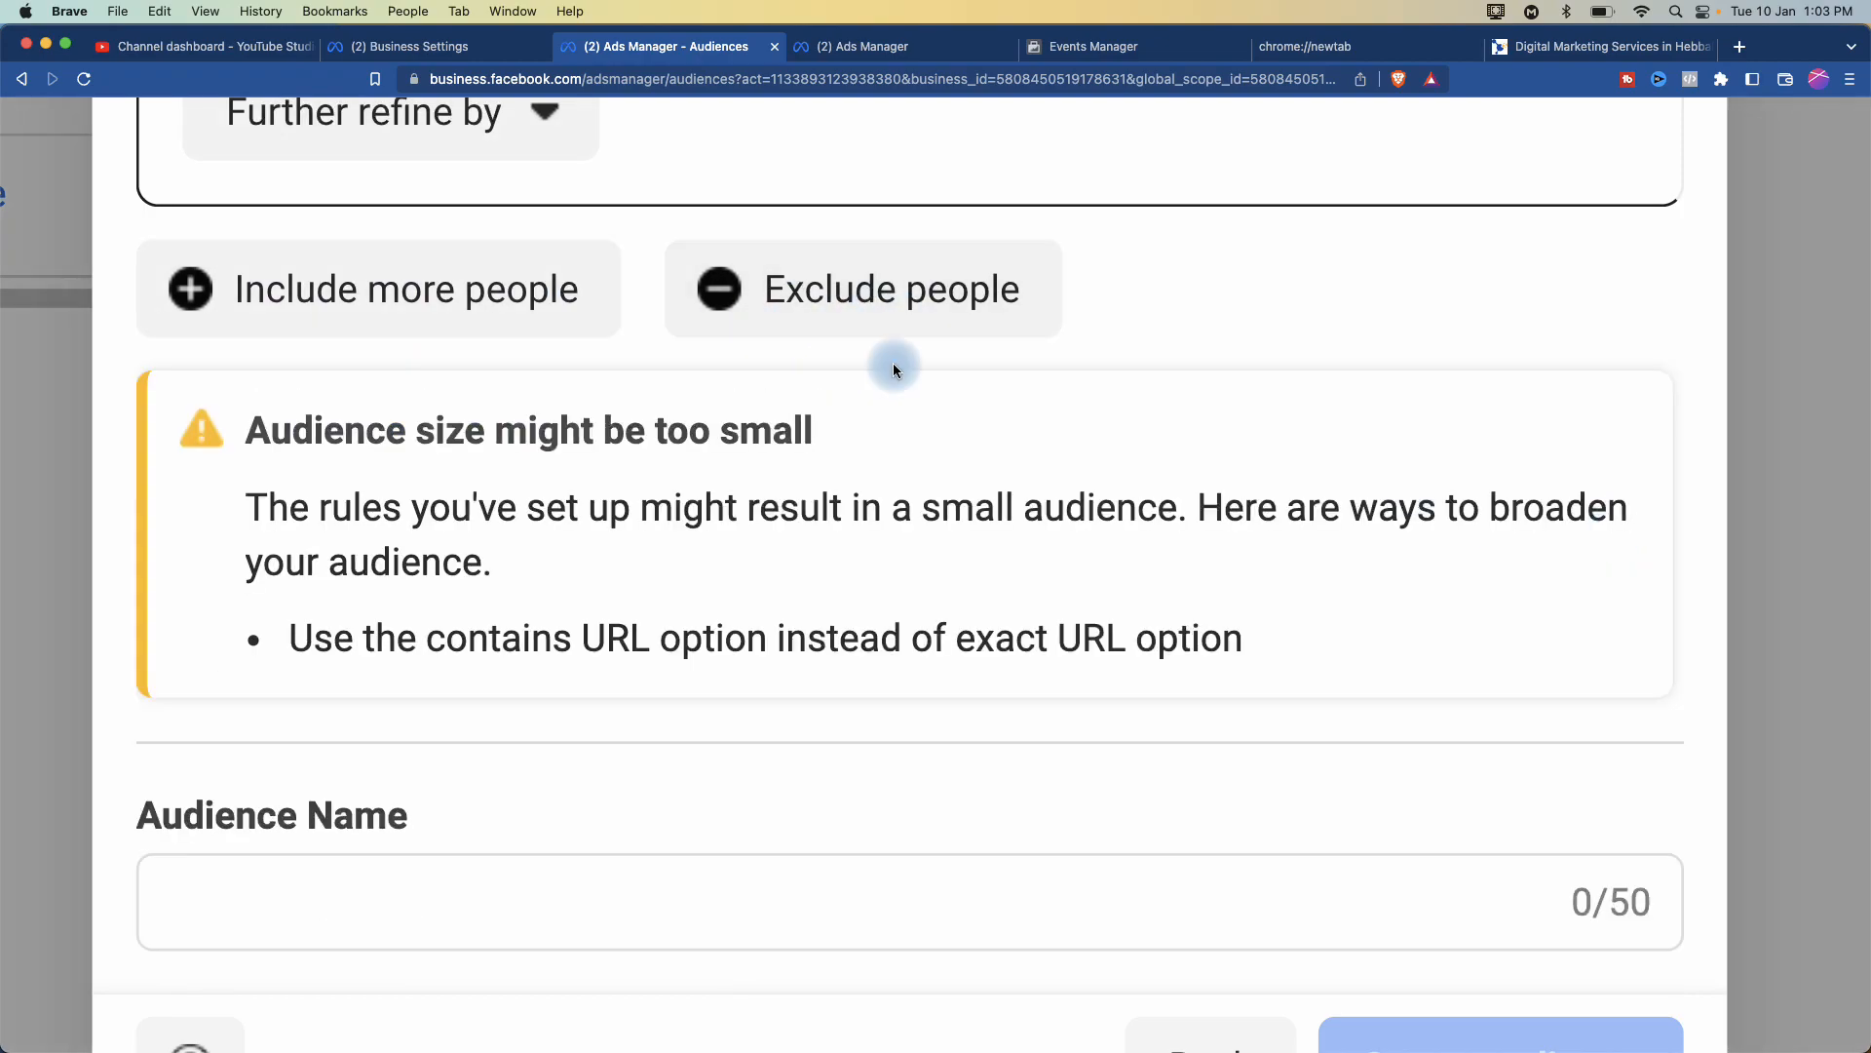
click(449, 306)
scroll(692, 633, down, 3)
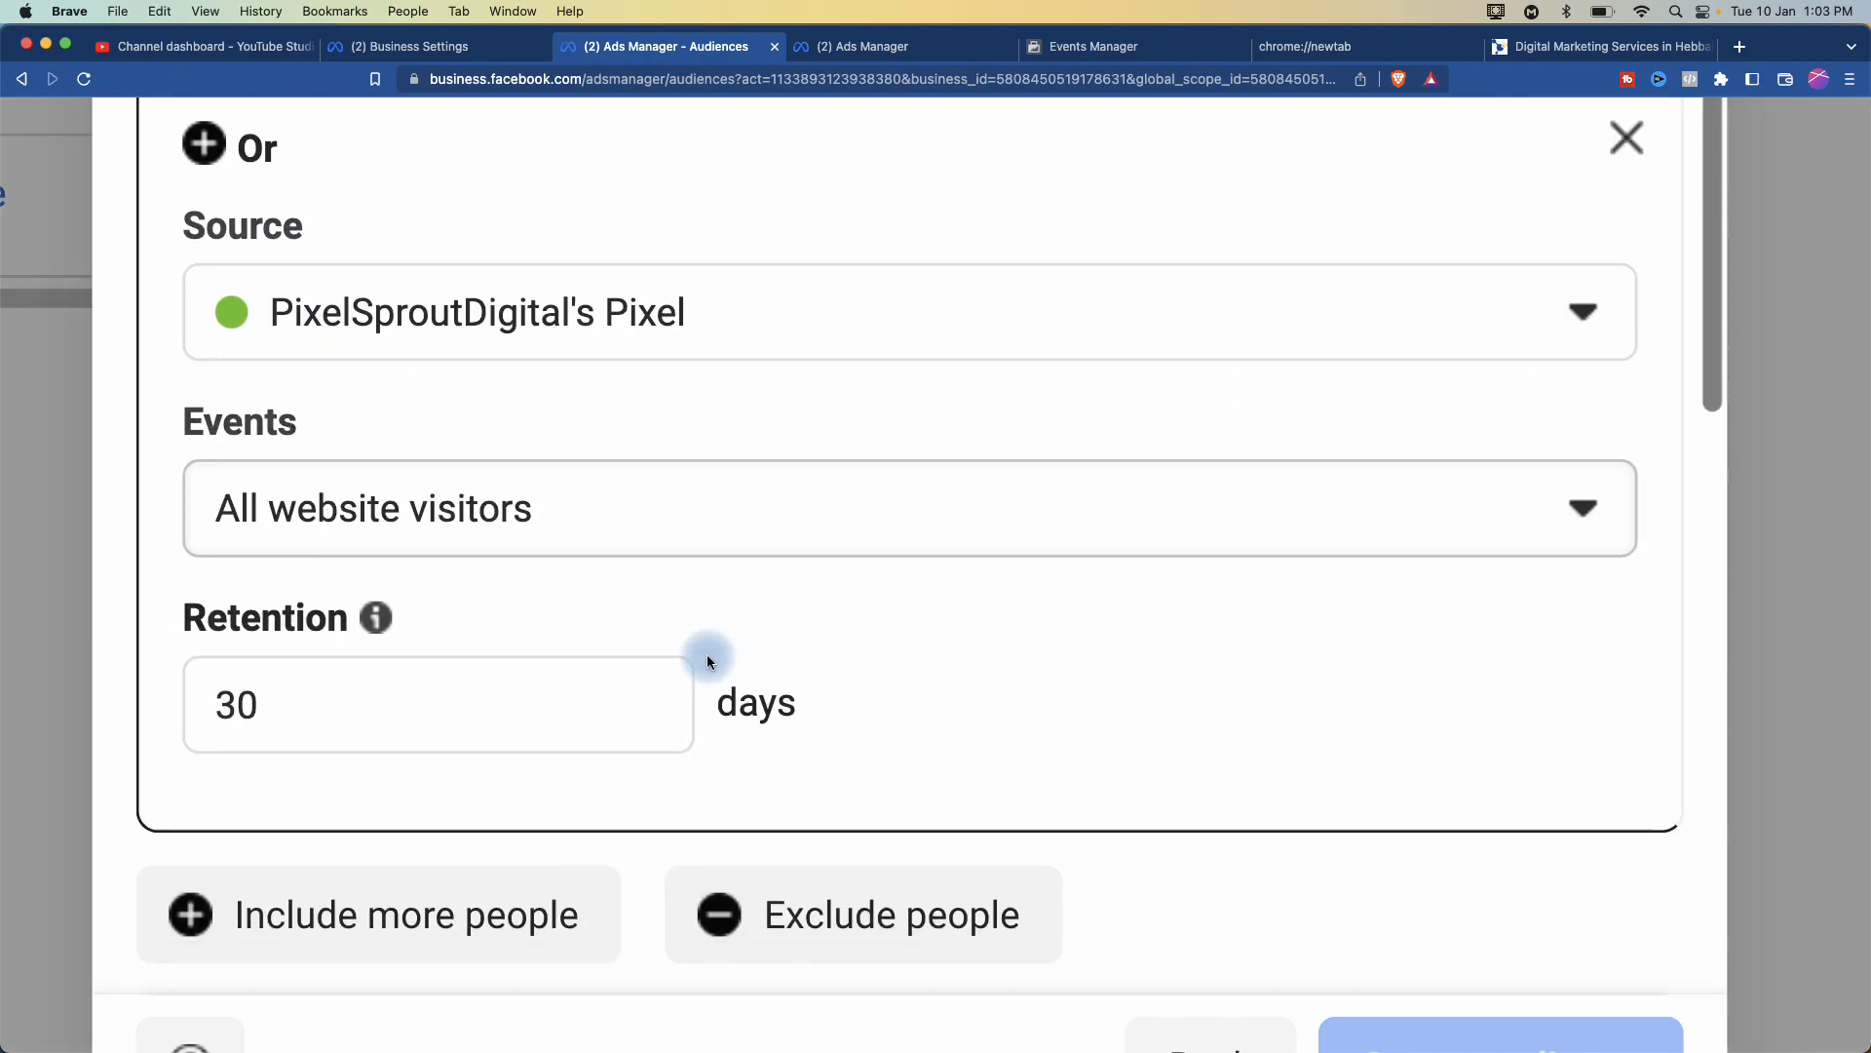
click(693, 481)
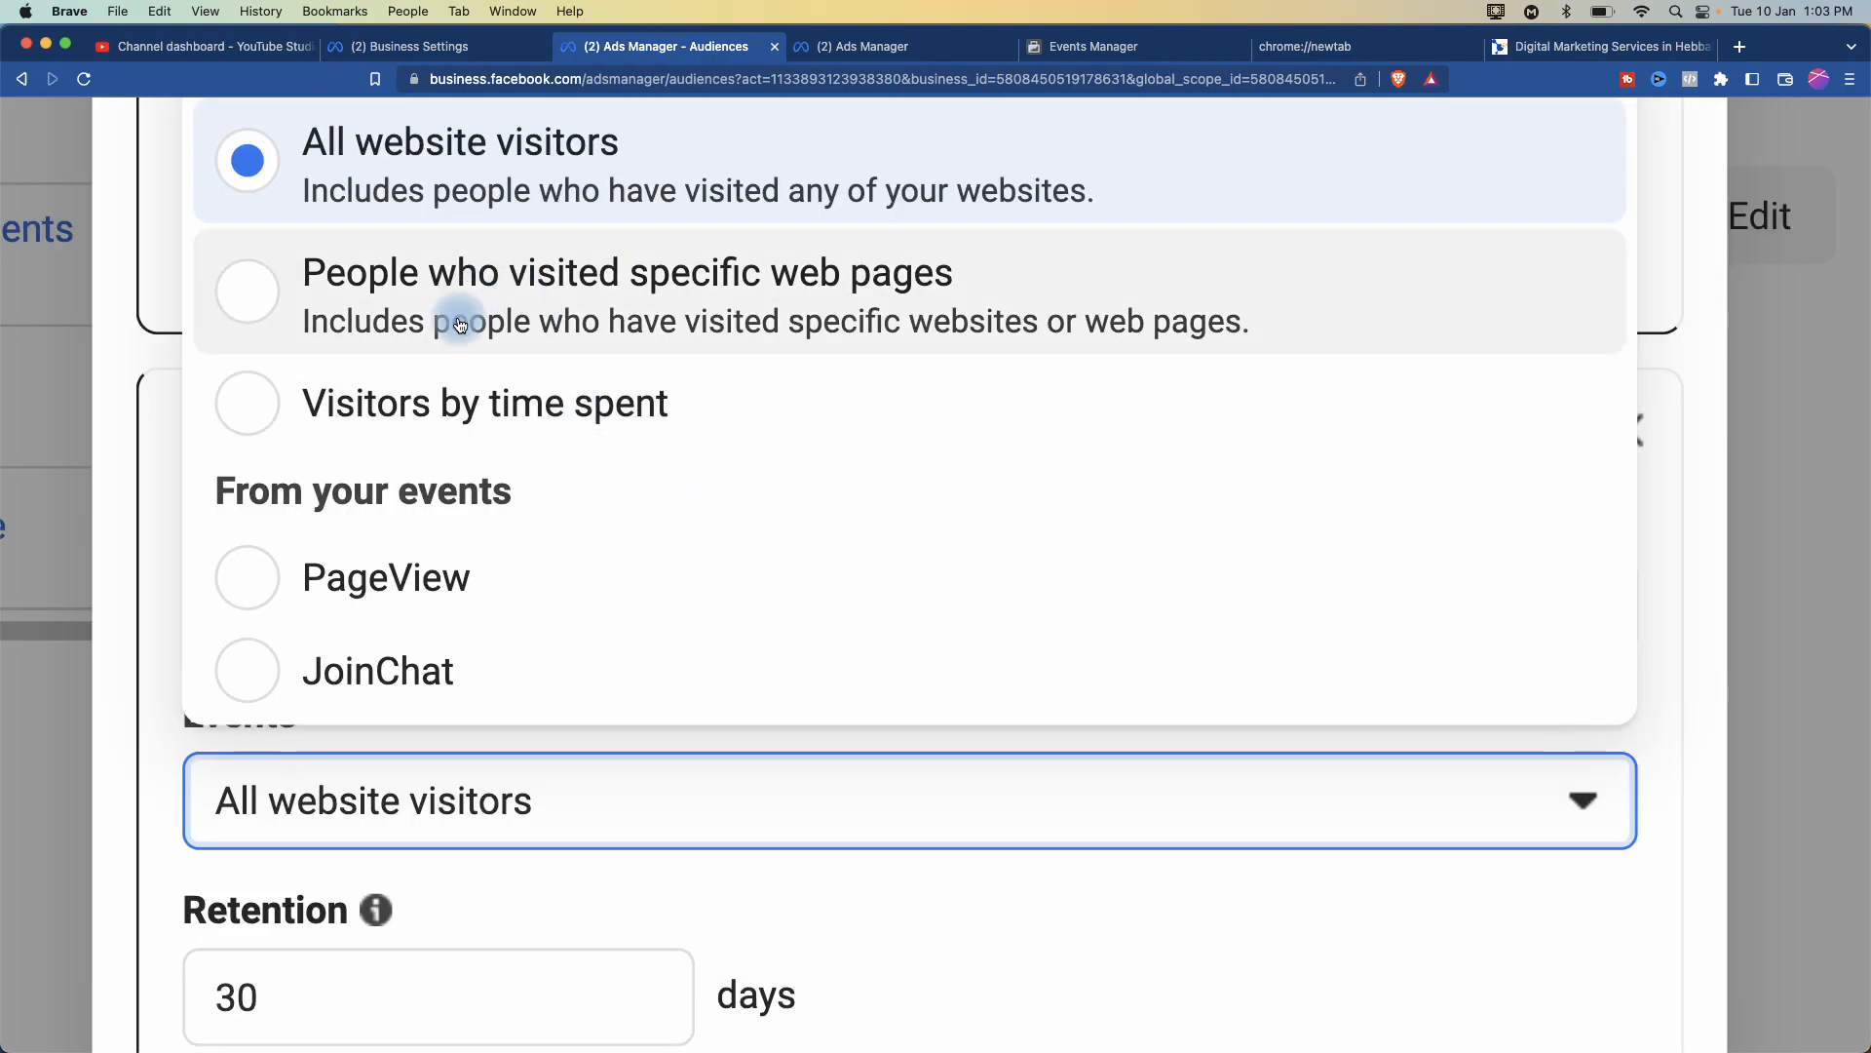
click(407, 402)
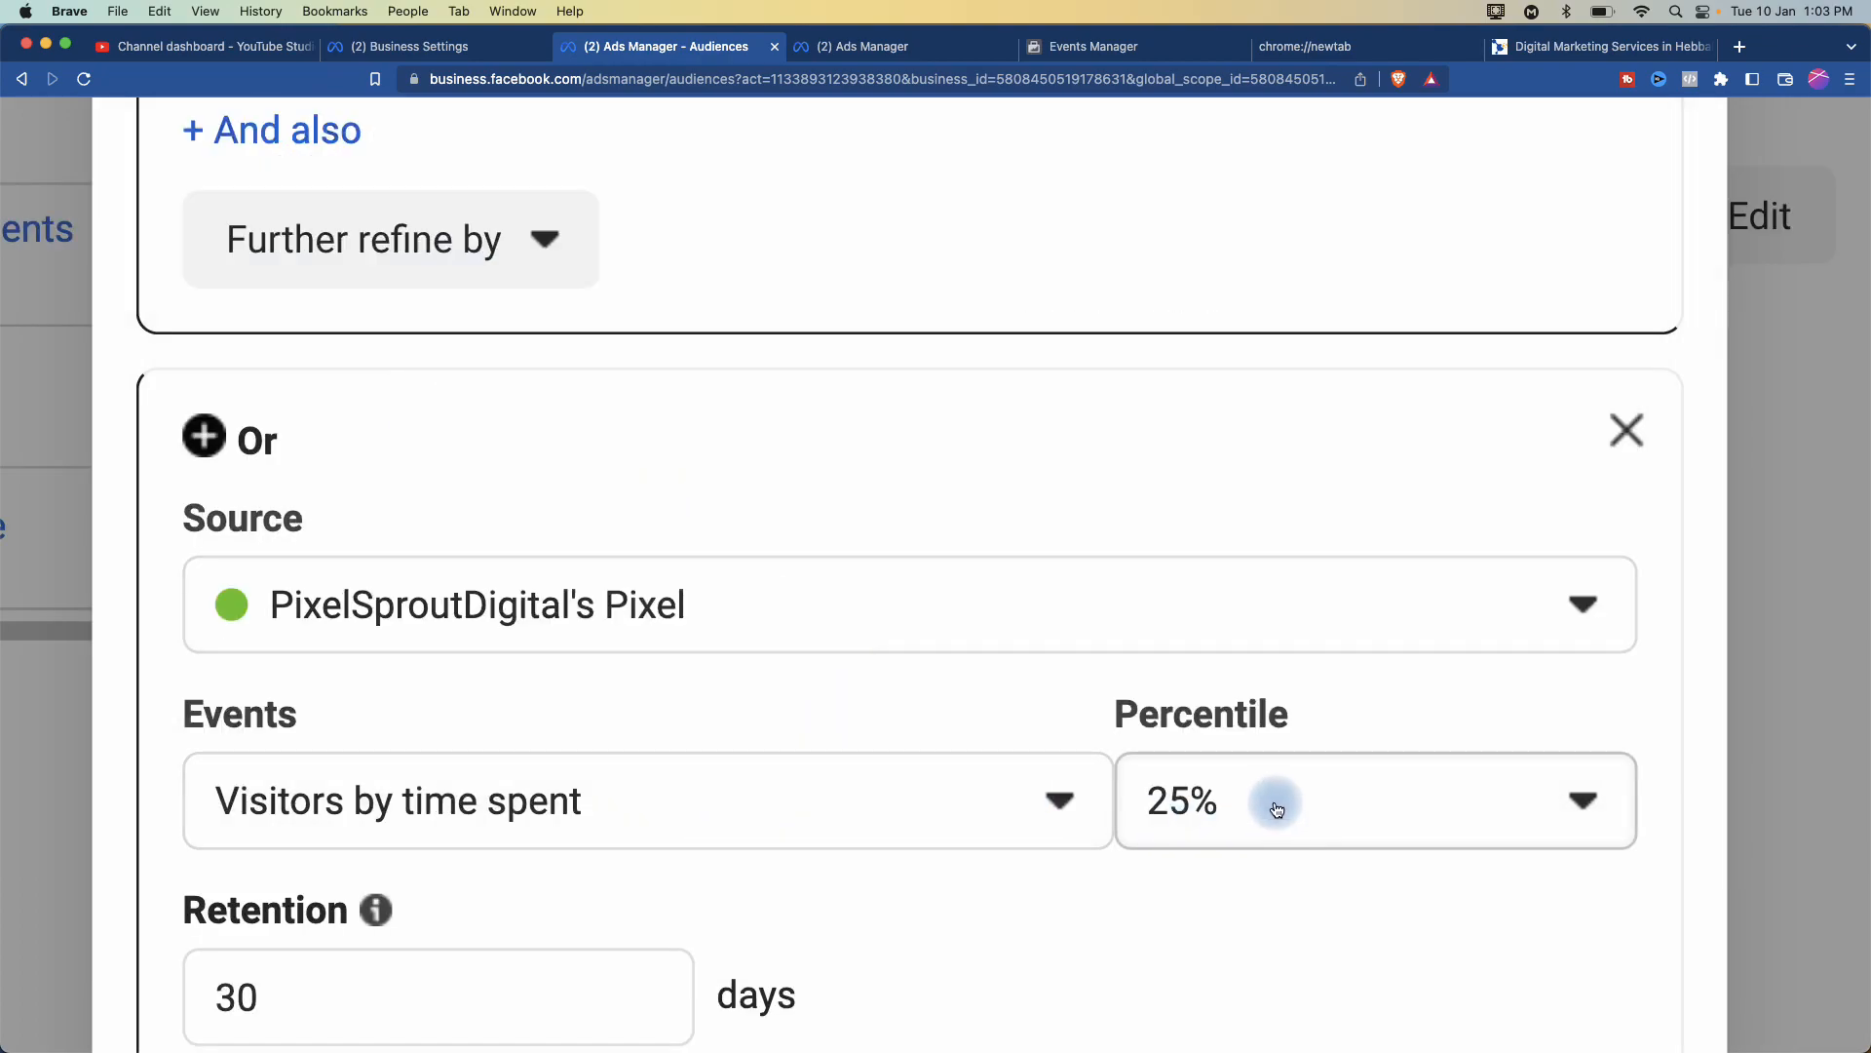
scroll(1459, 472, down, 4)
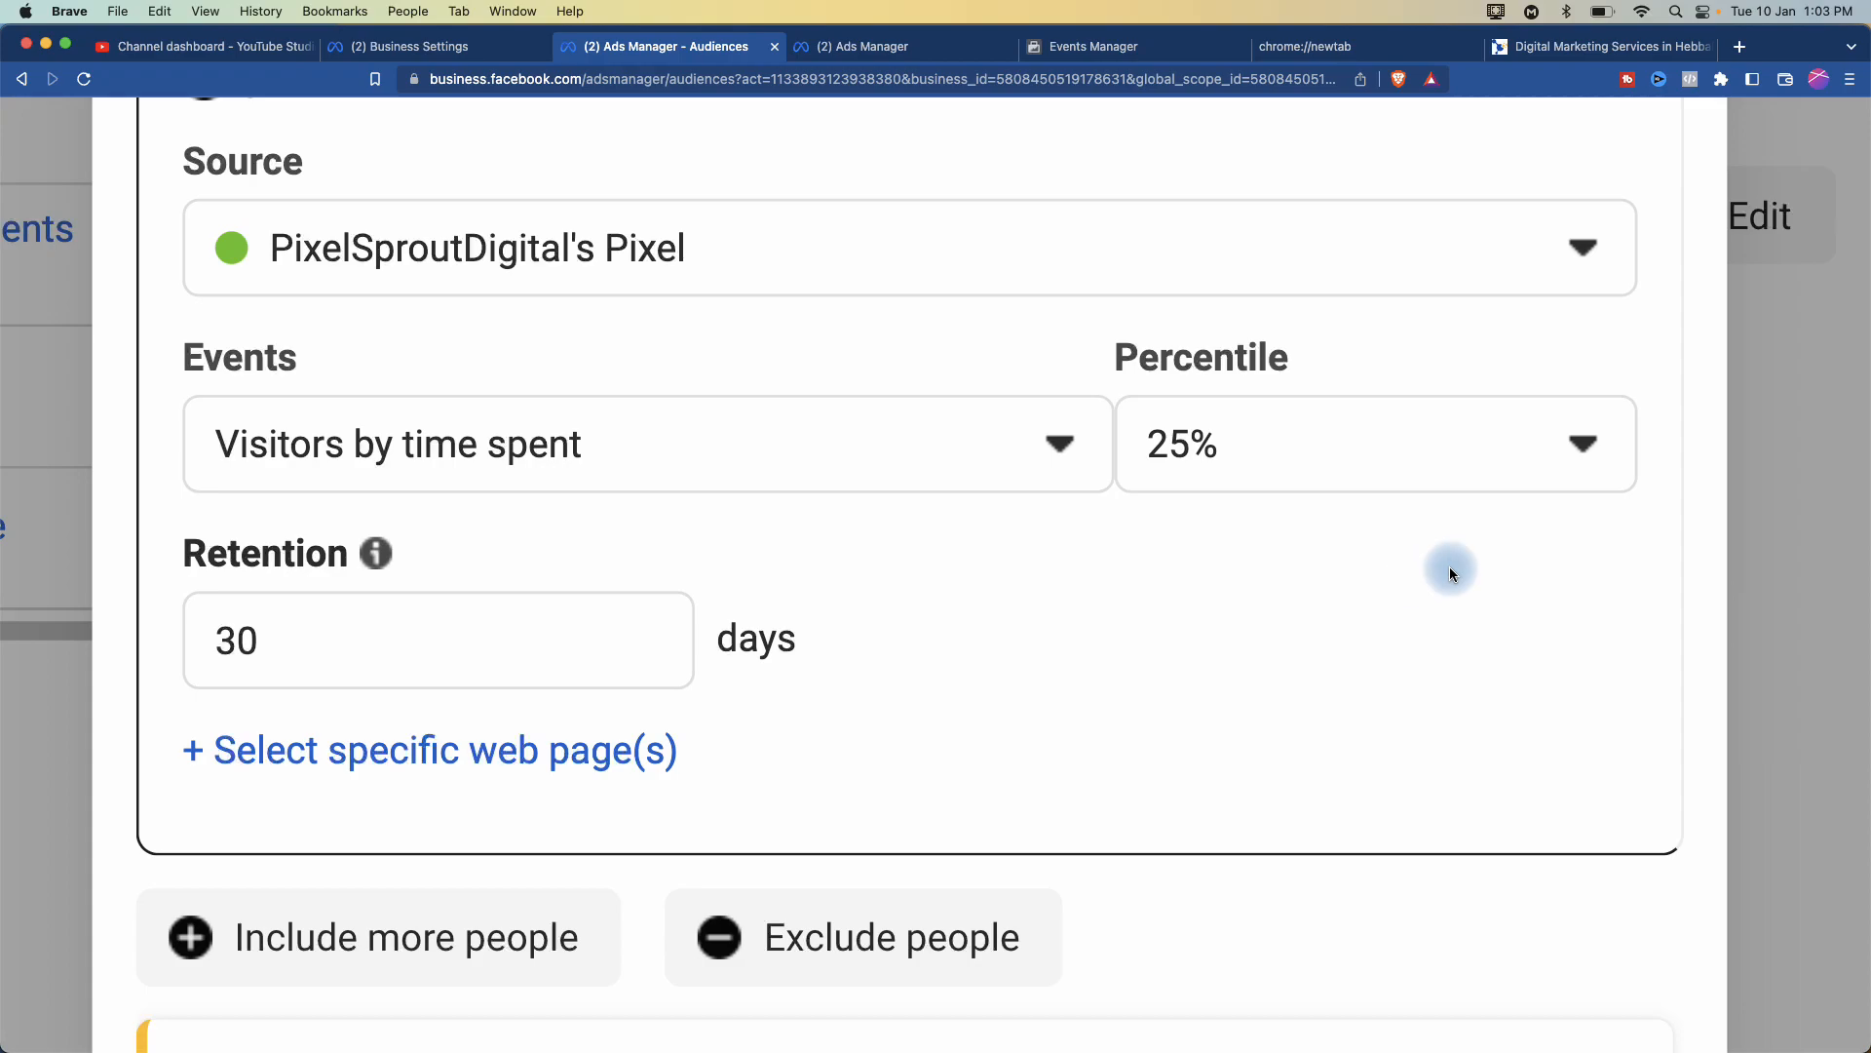
scroll(1277, 717, down, 10)
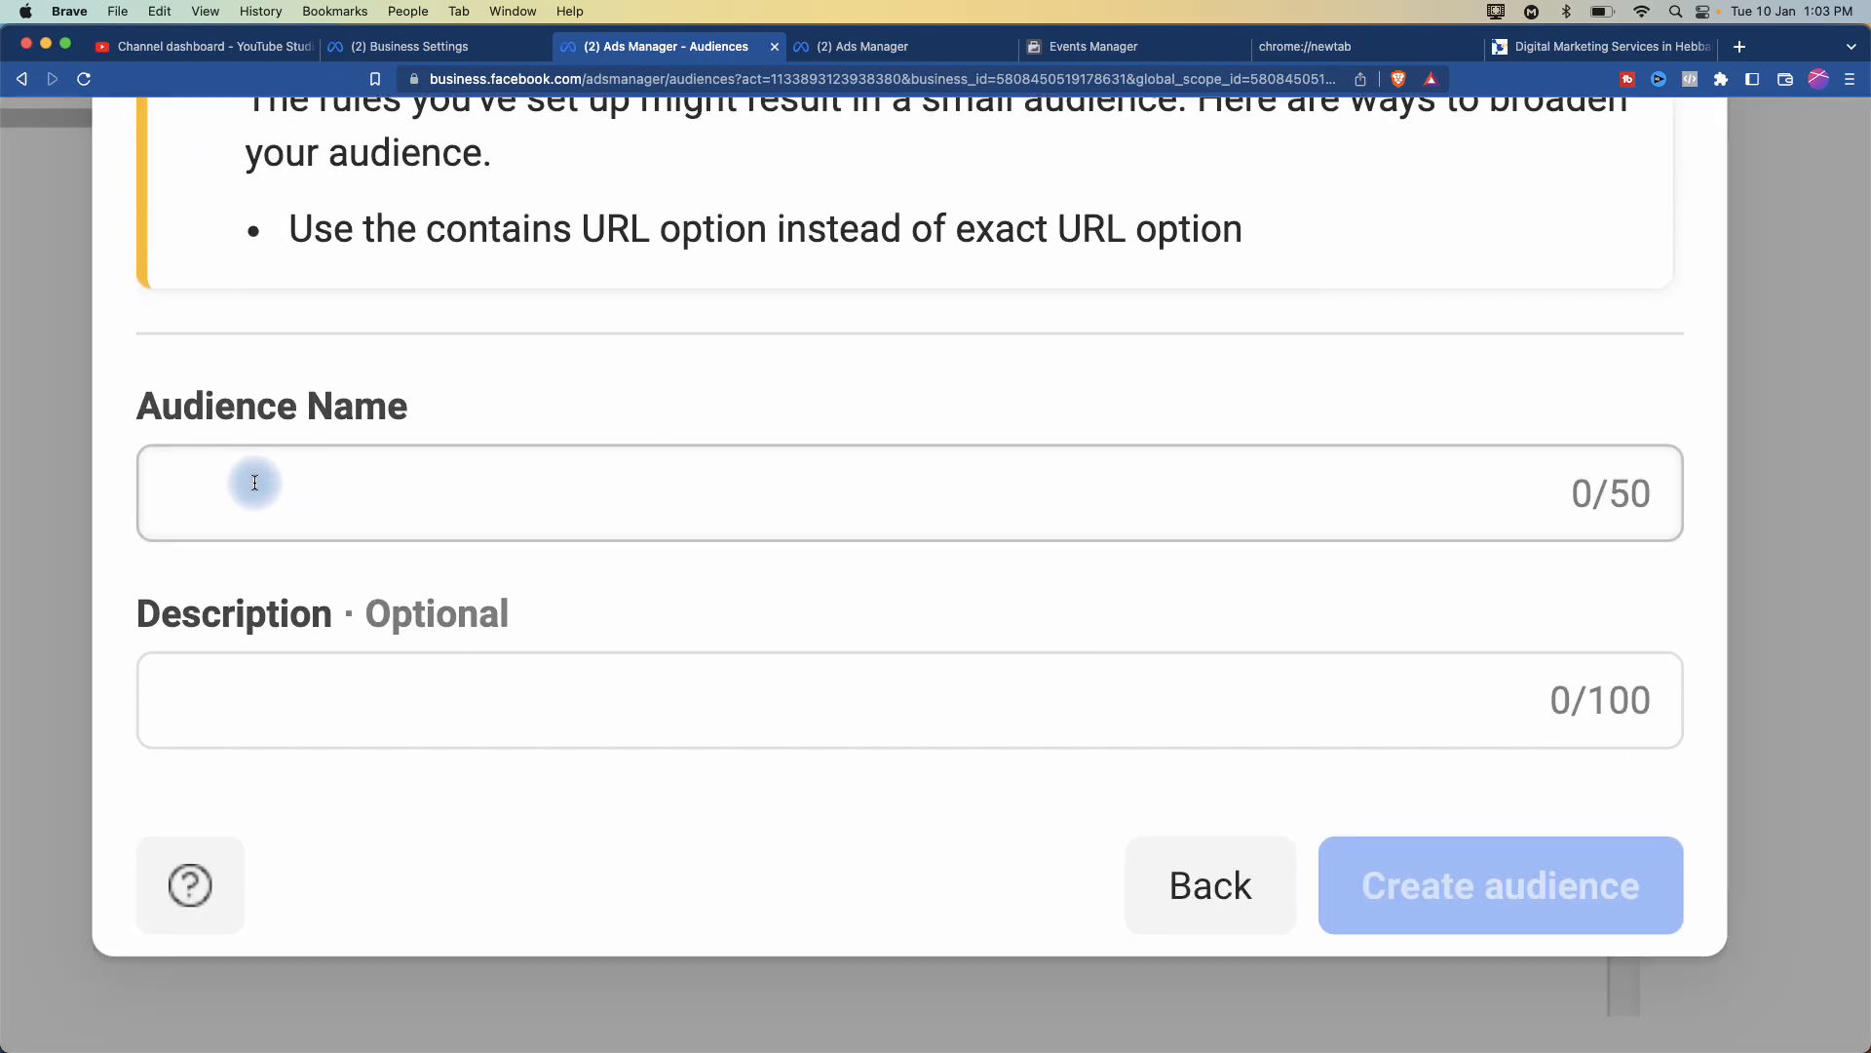
- Enter 'Visited Services' as the audience name, then replace 'Services' with the pasted services page URL
scroll(251, 485, up, 10)
scroll(253, 481, up, 10)
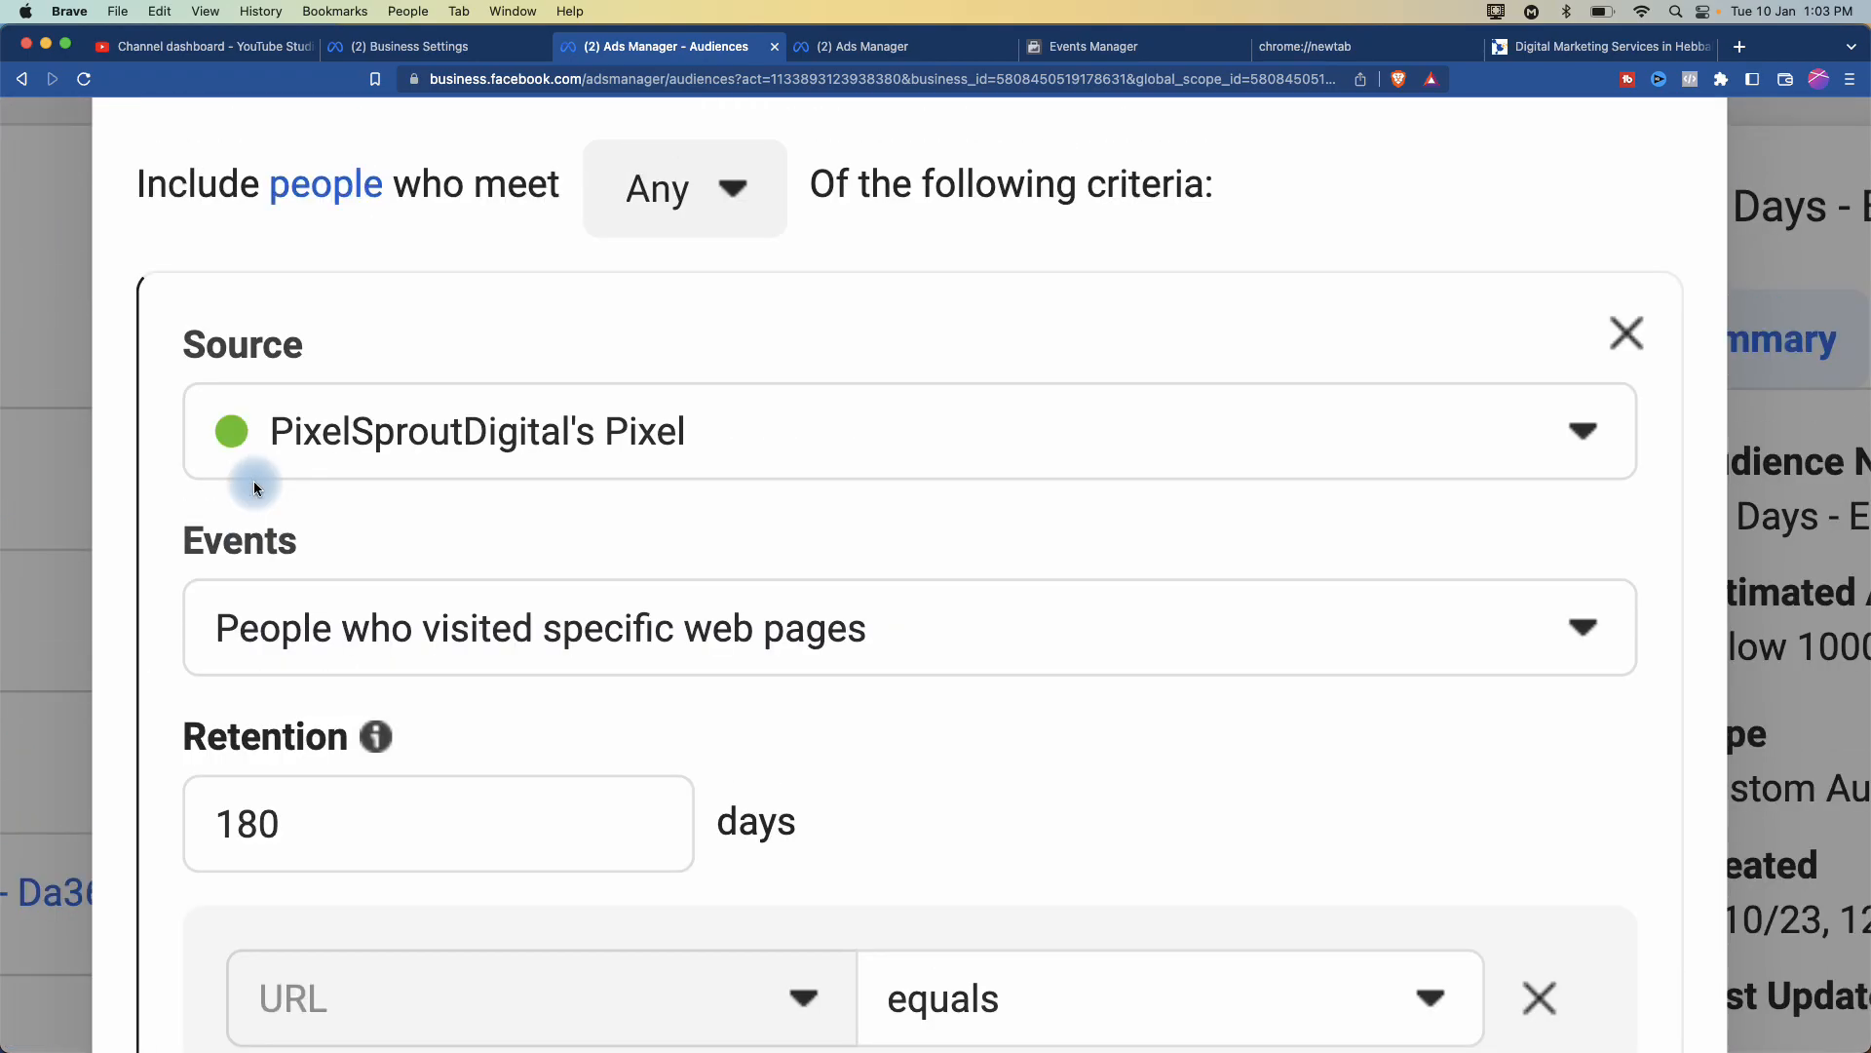
scroll(253, 482, down, 1)
scroll(254, 481, down, 1)
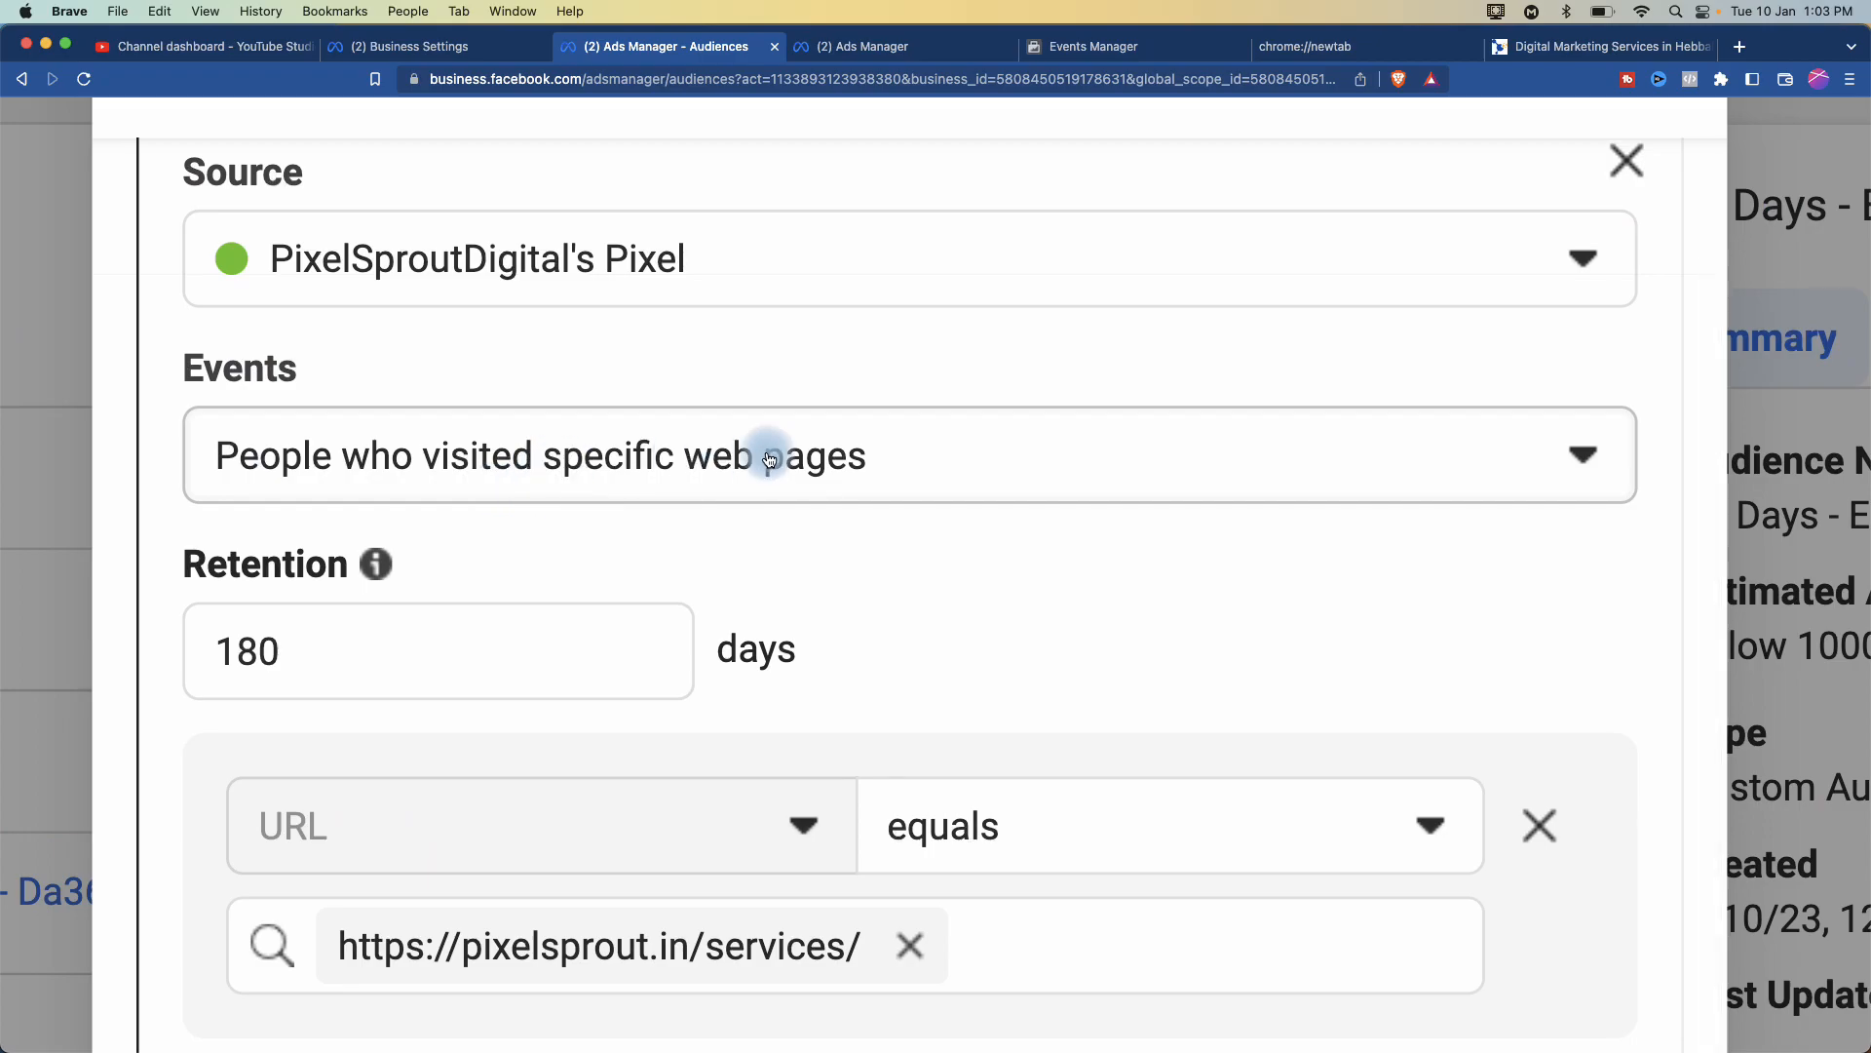
scroll(782, 538, down, 5)
scroll(733, 507, down, 15)
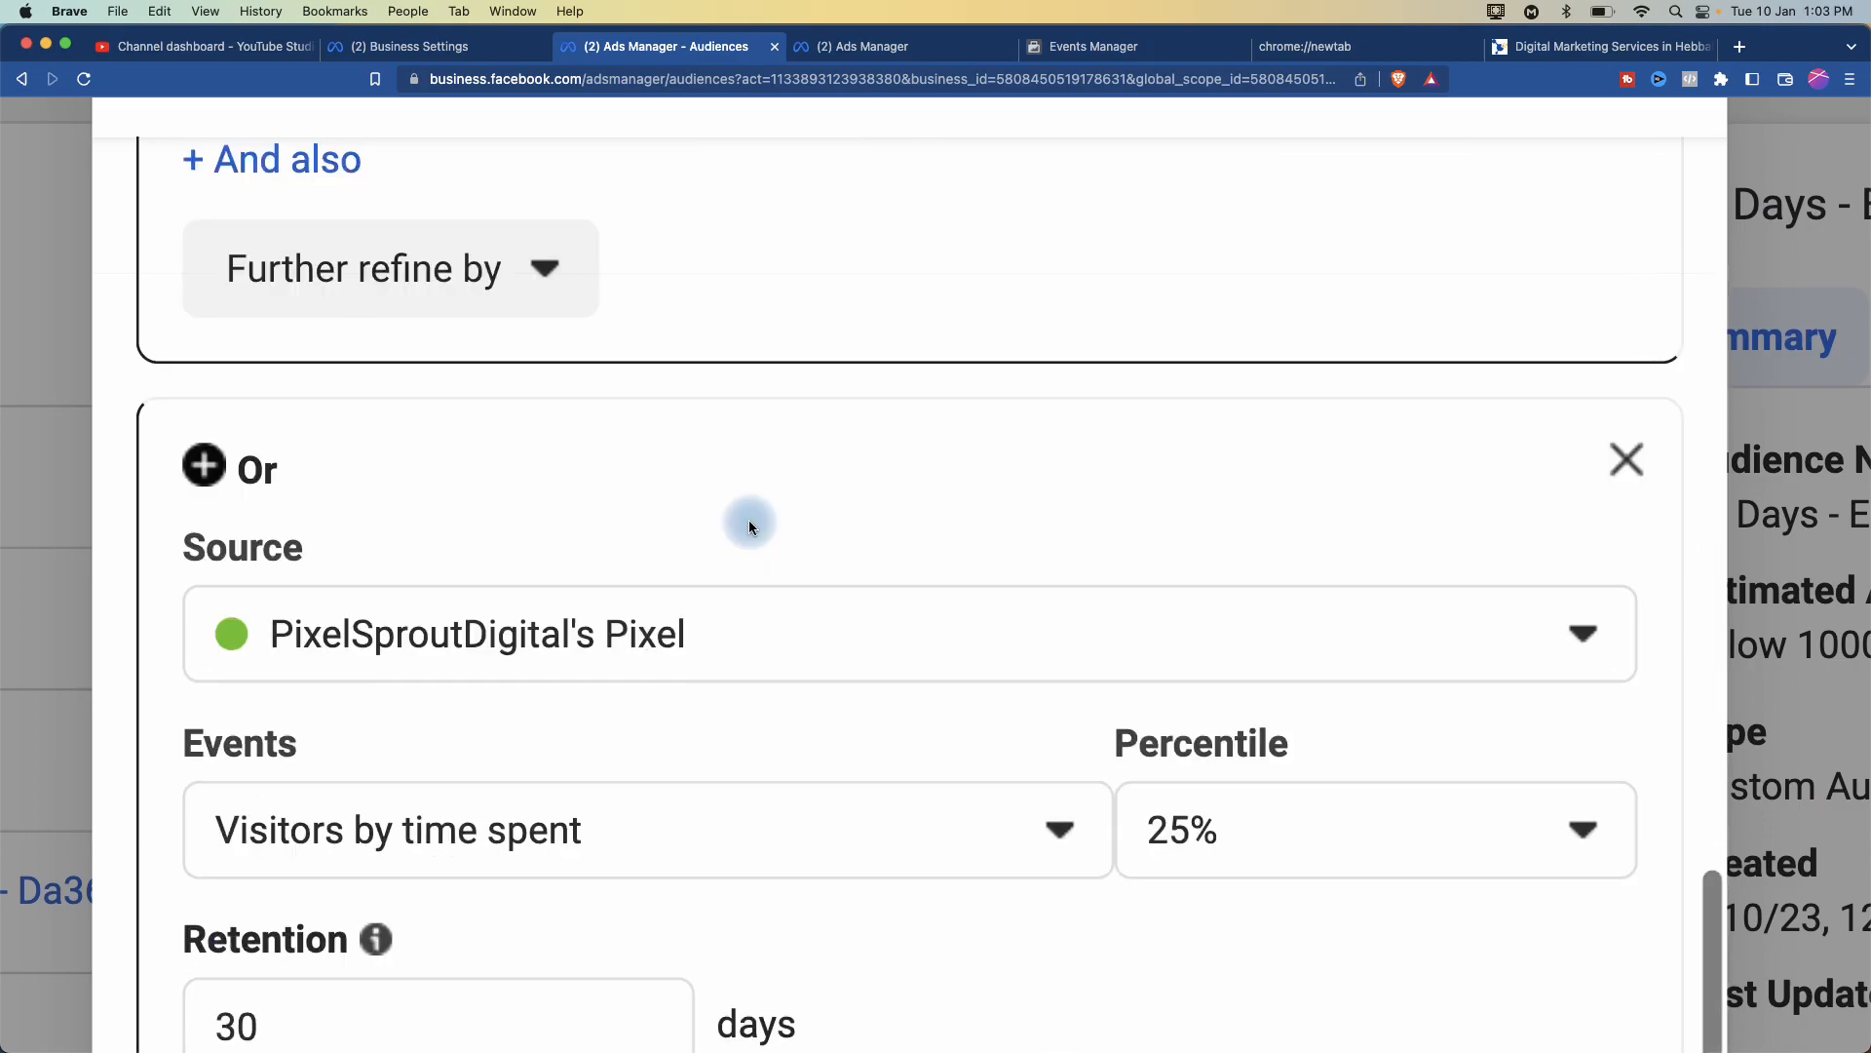
click(310, 404)
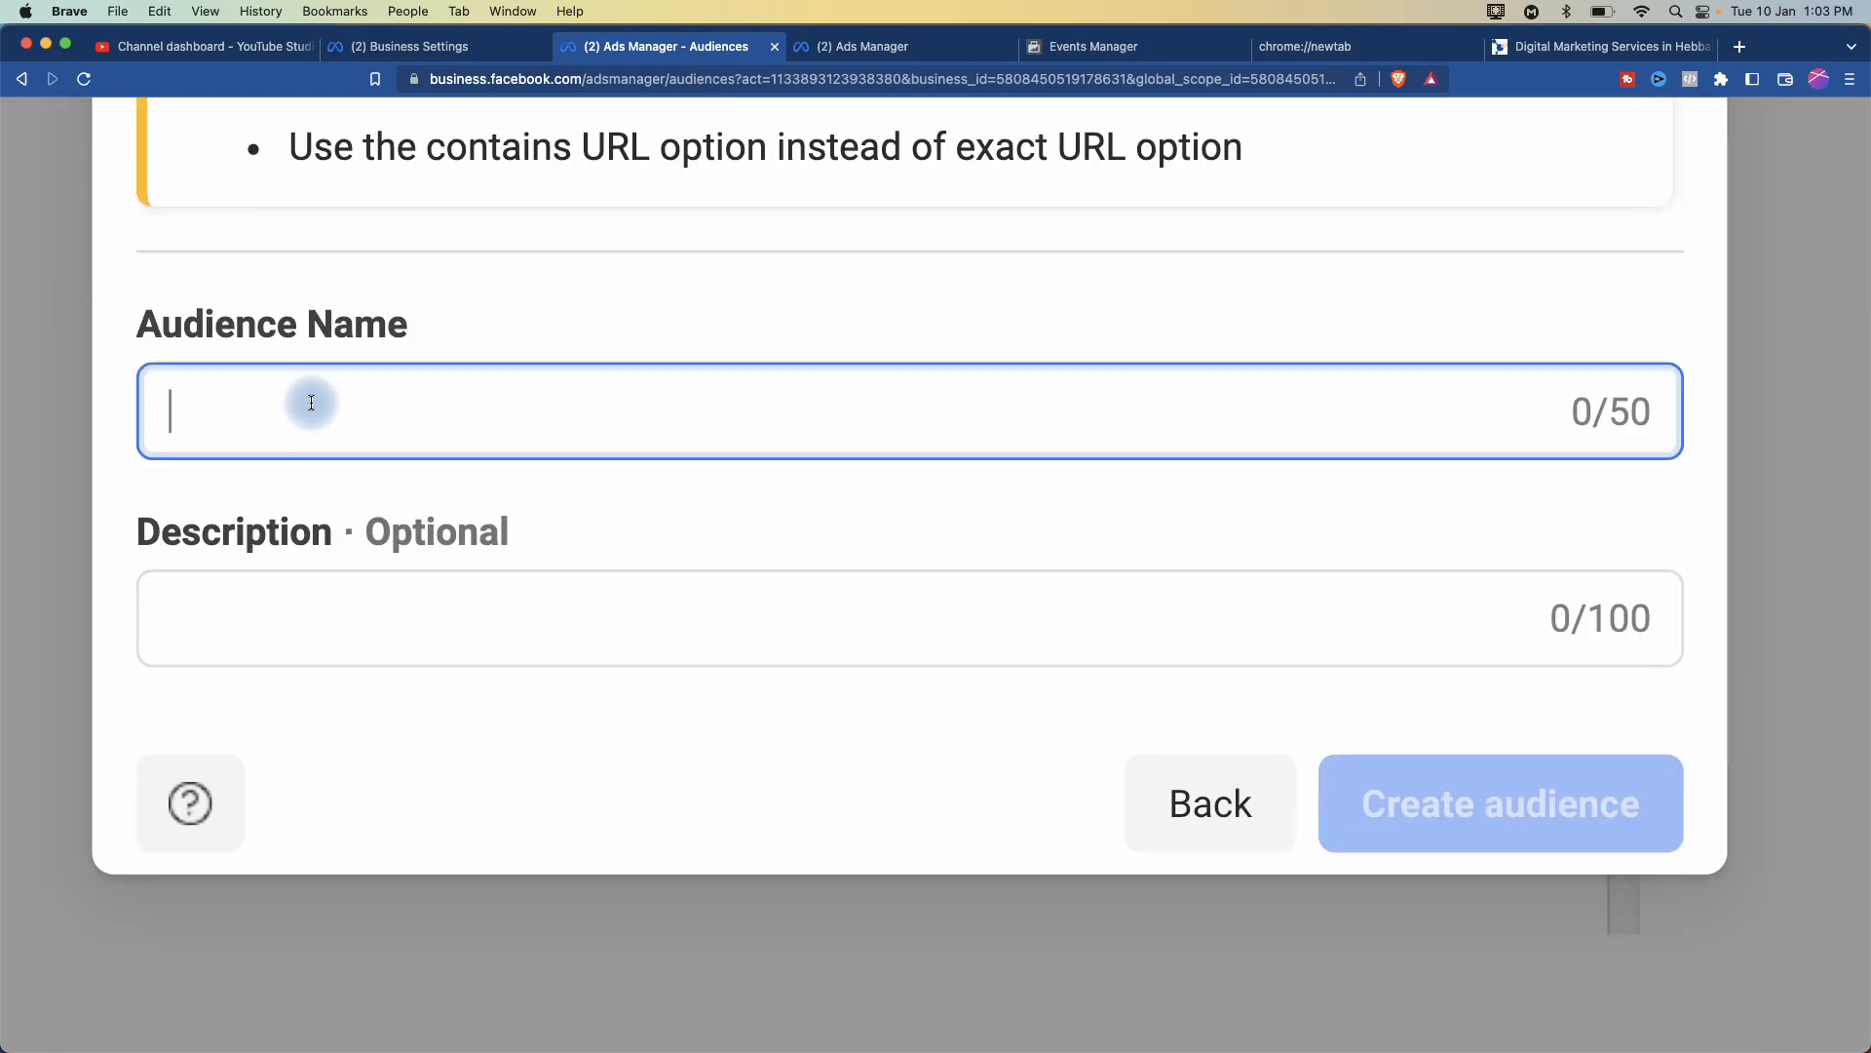
text(Visited )
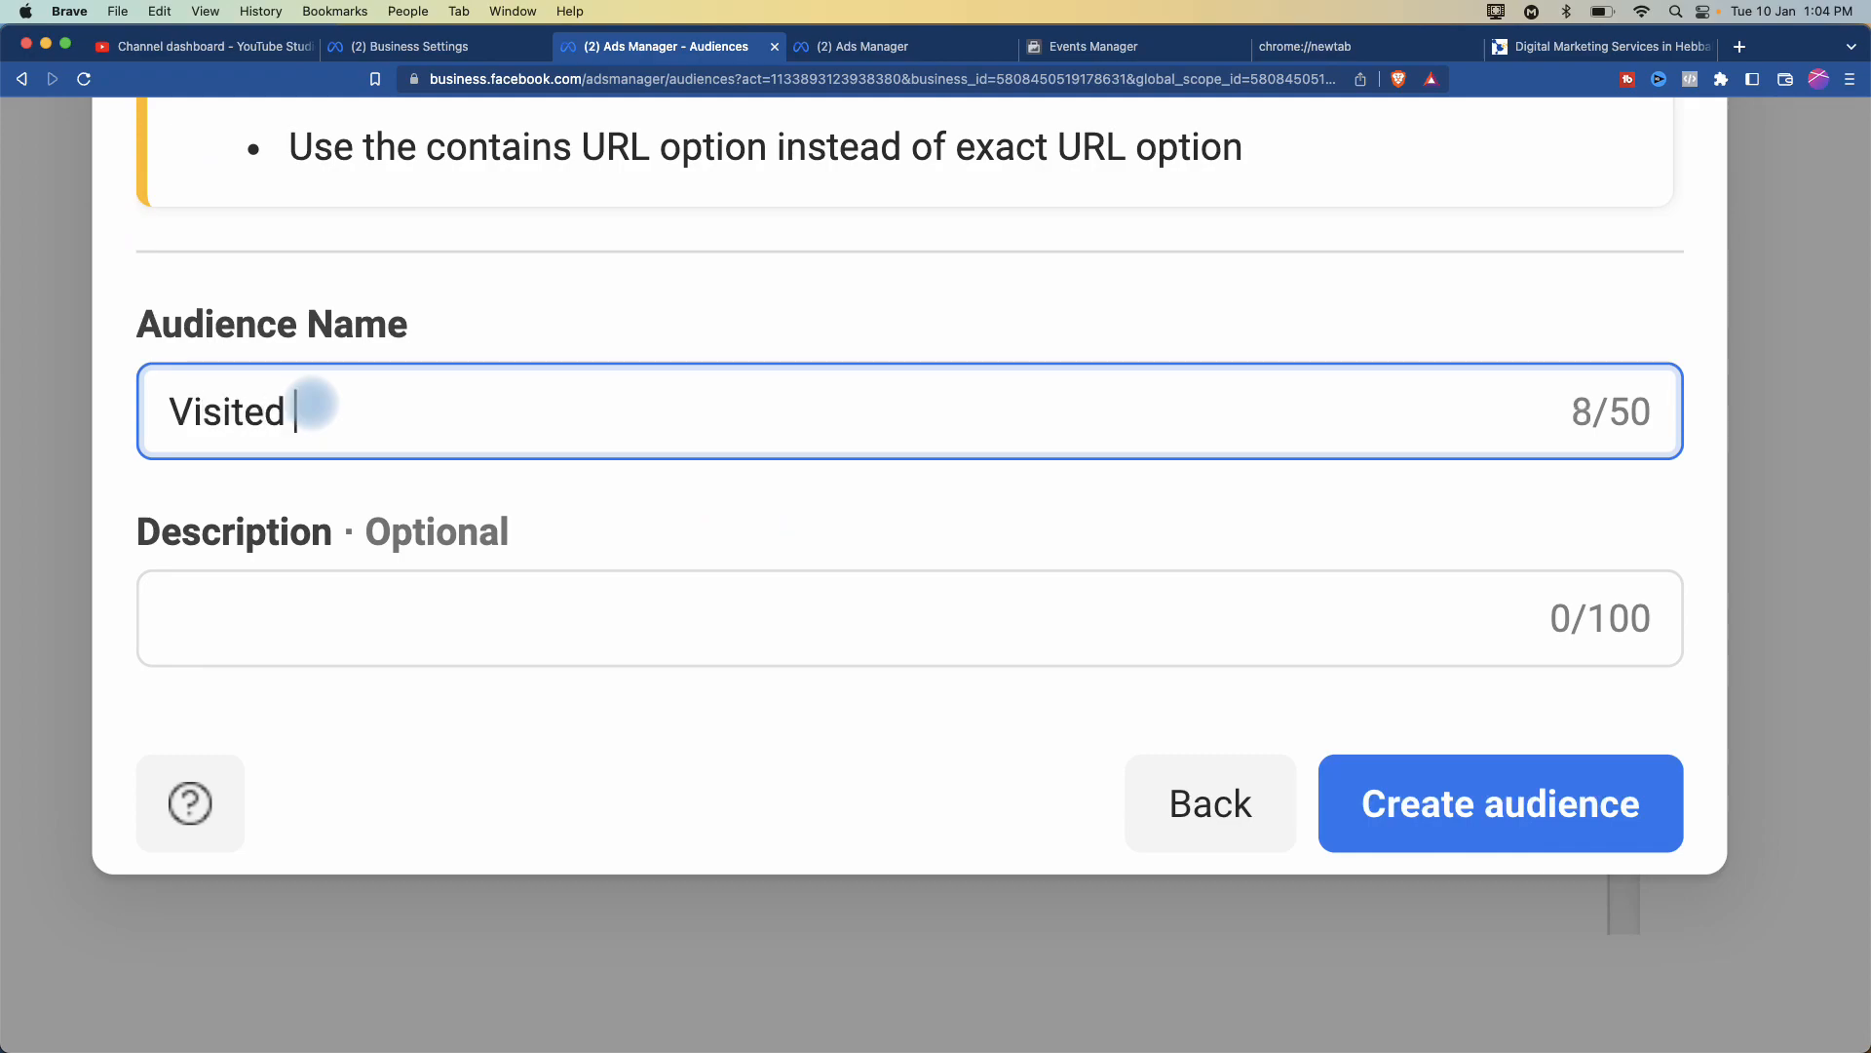
text(Services)
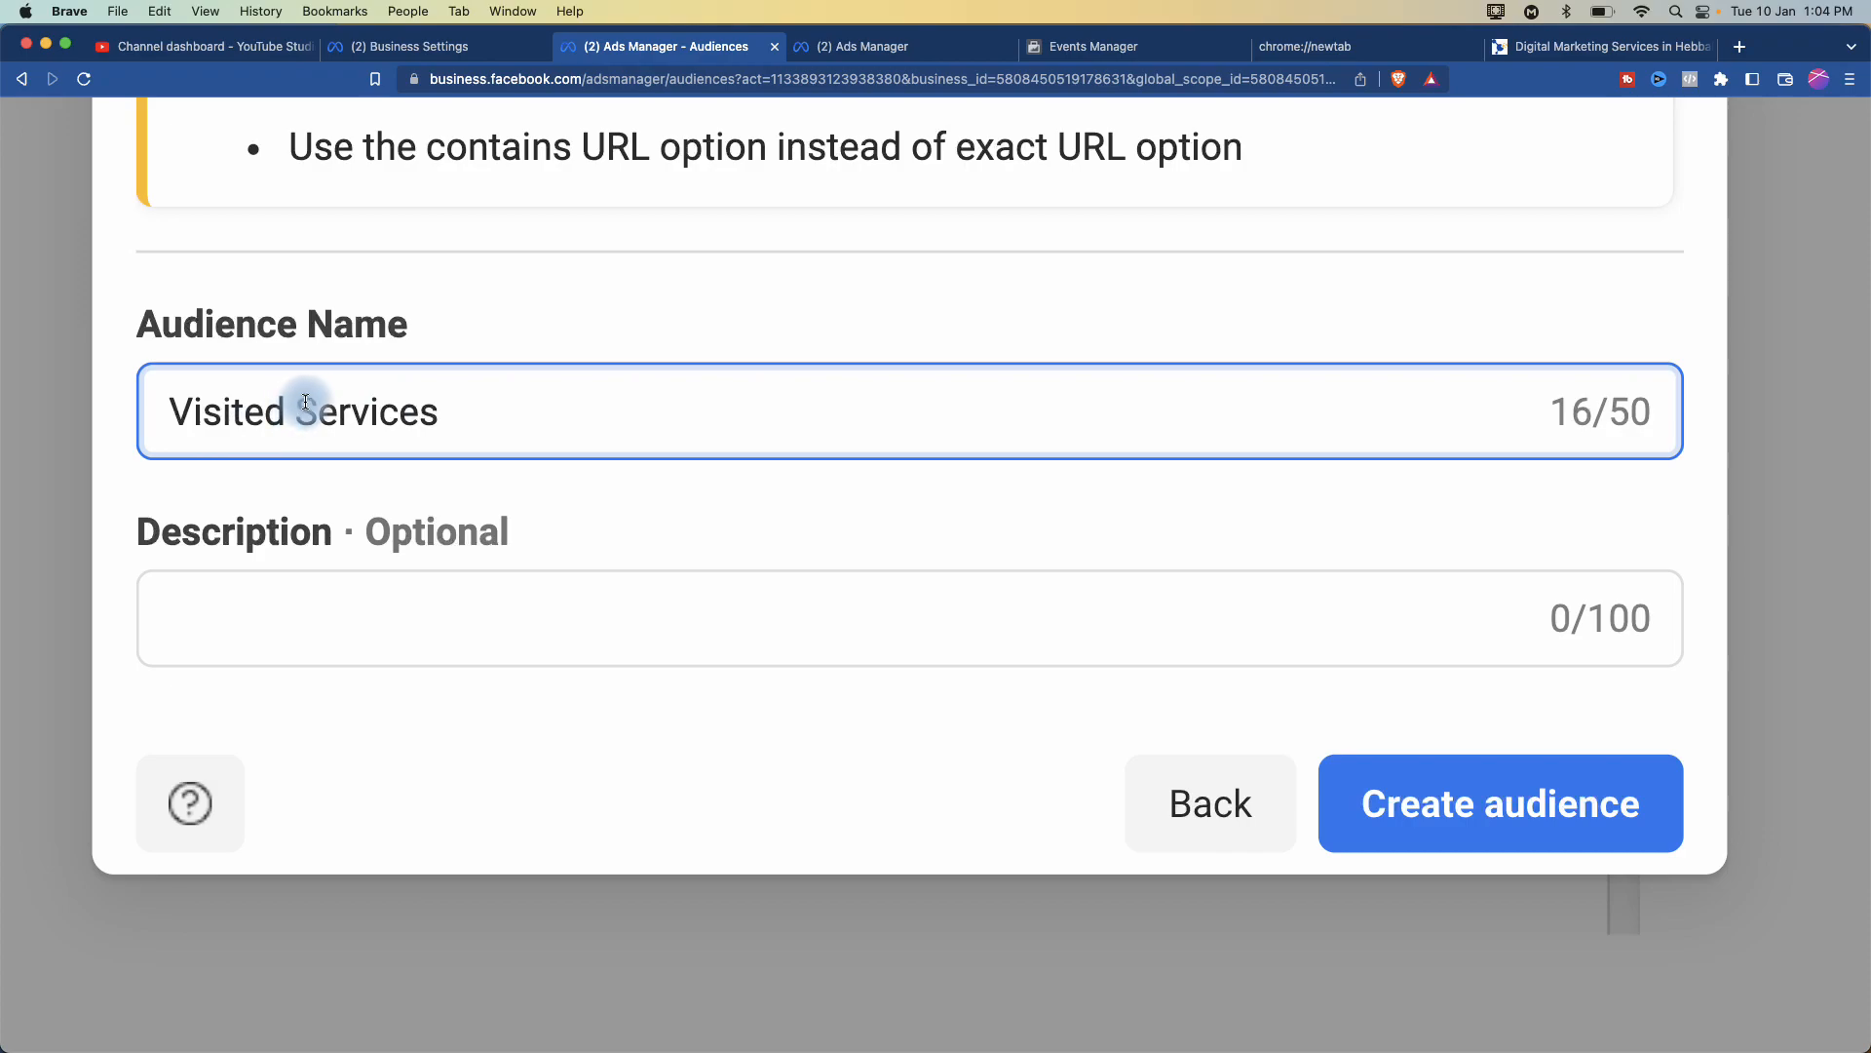
mouse_move(295, 413)
mouse_down()
mouse_move(451, 405)
mouse_move(296, 413)
mouse_up()
text(https://pixelsprout.in/services/)
key(BackSpace)
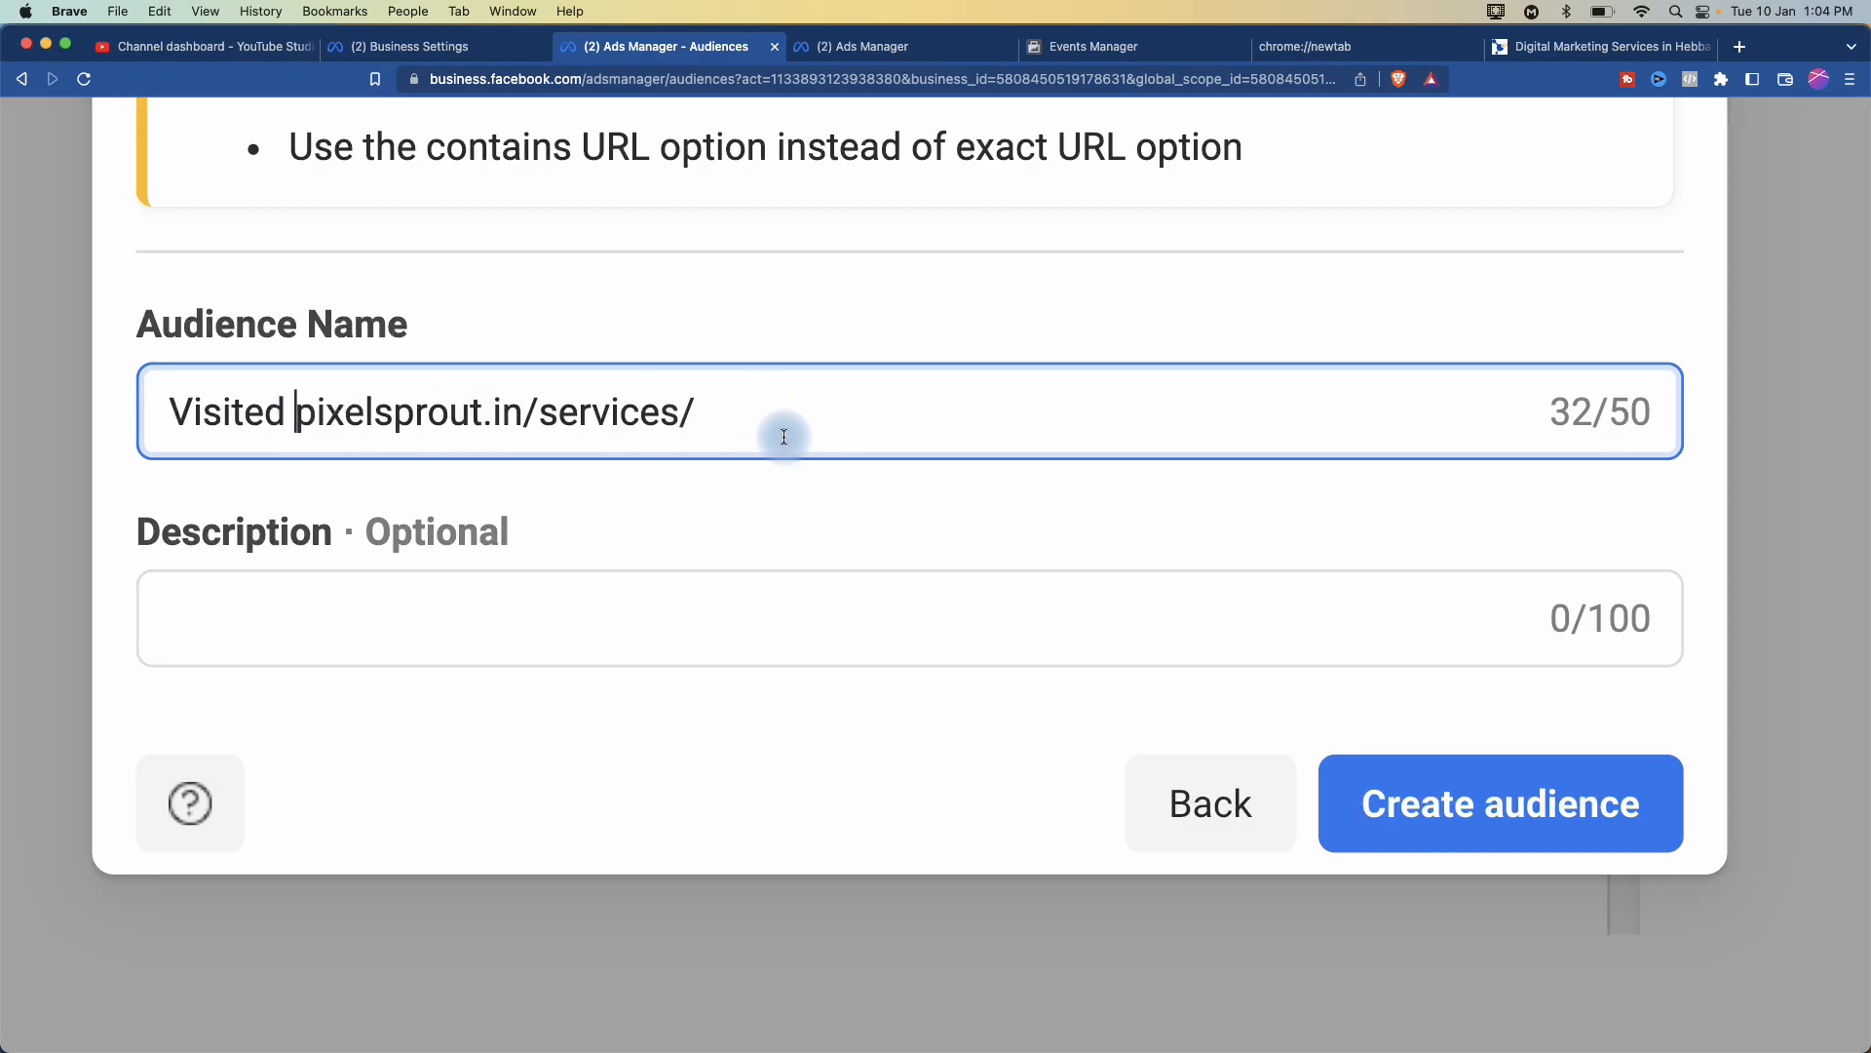
text(+)
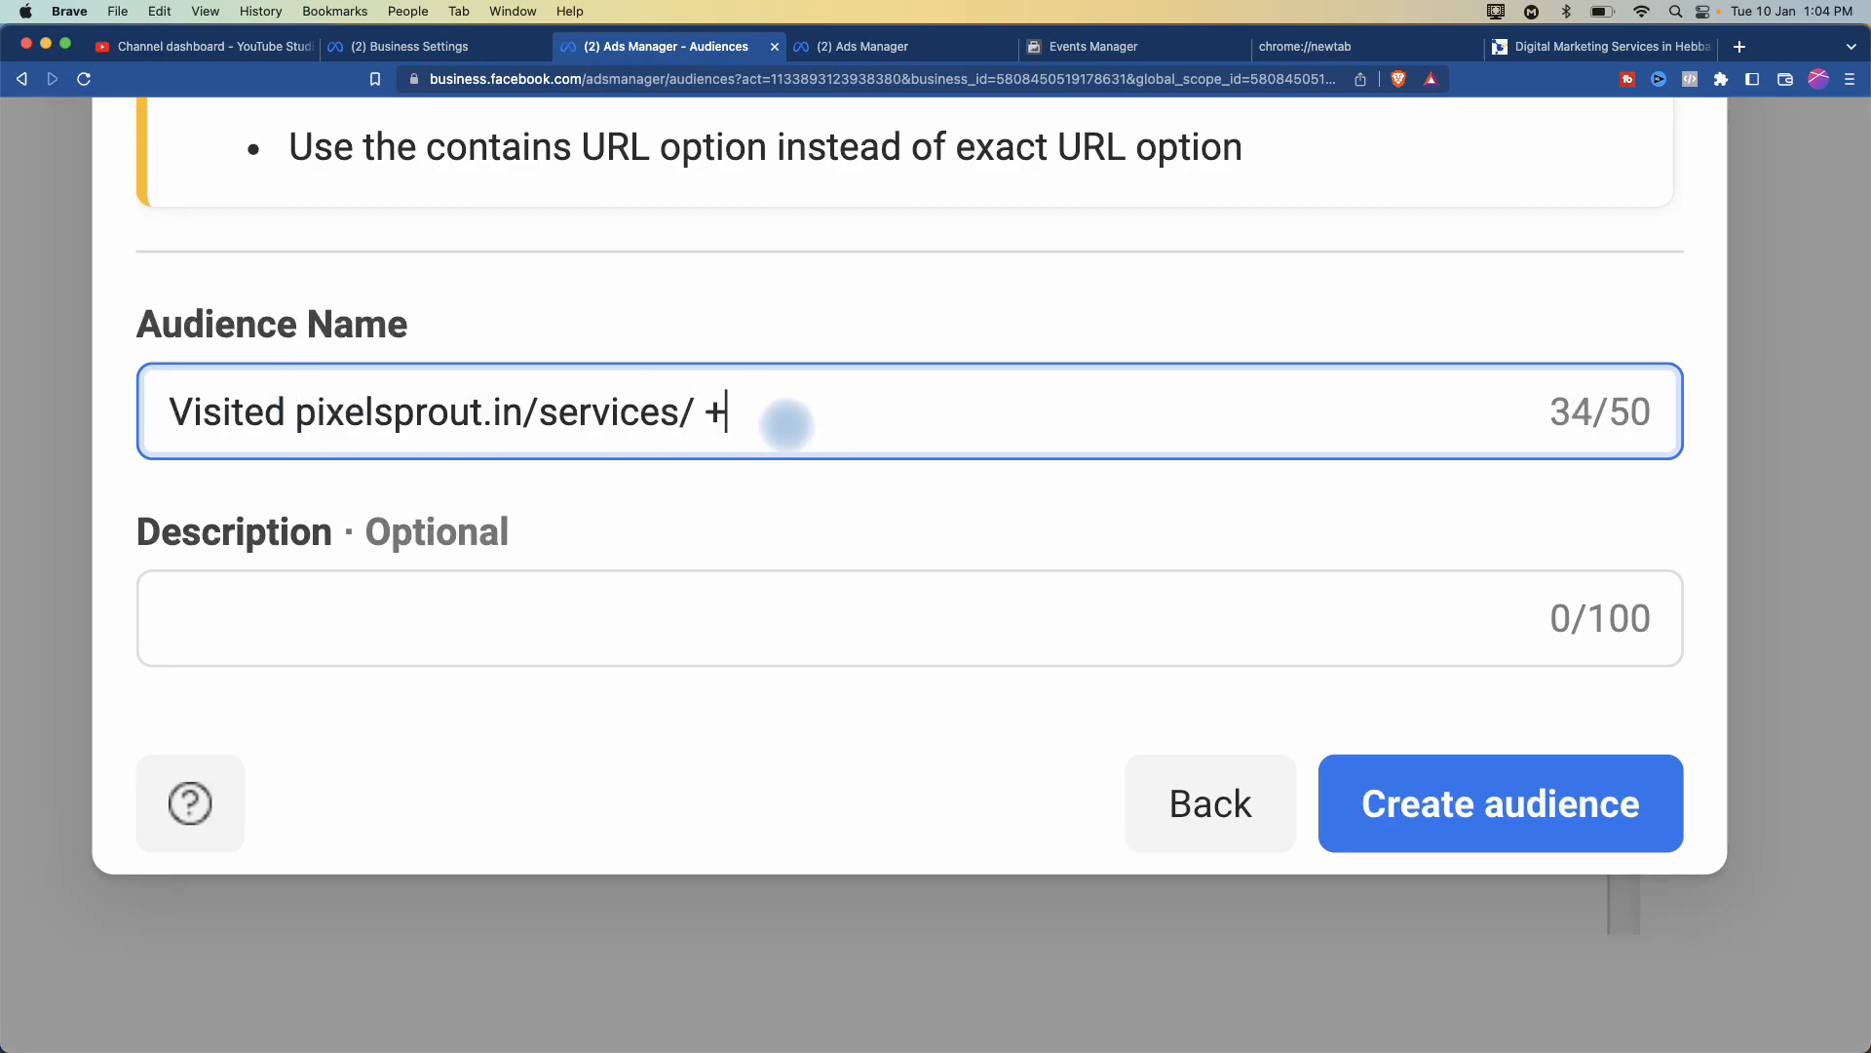
scroll(902, 435, up, 4)
scroll(902, 434, down, 2)
scroll(902, 433, up, 8)
scroll(903, 433, down, 8)
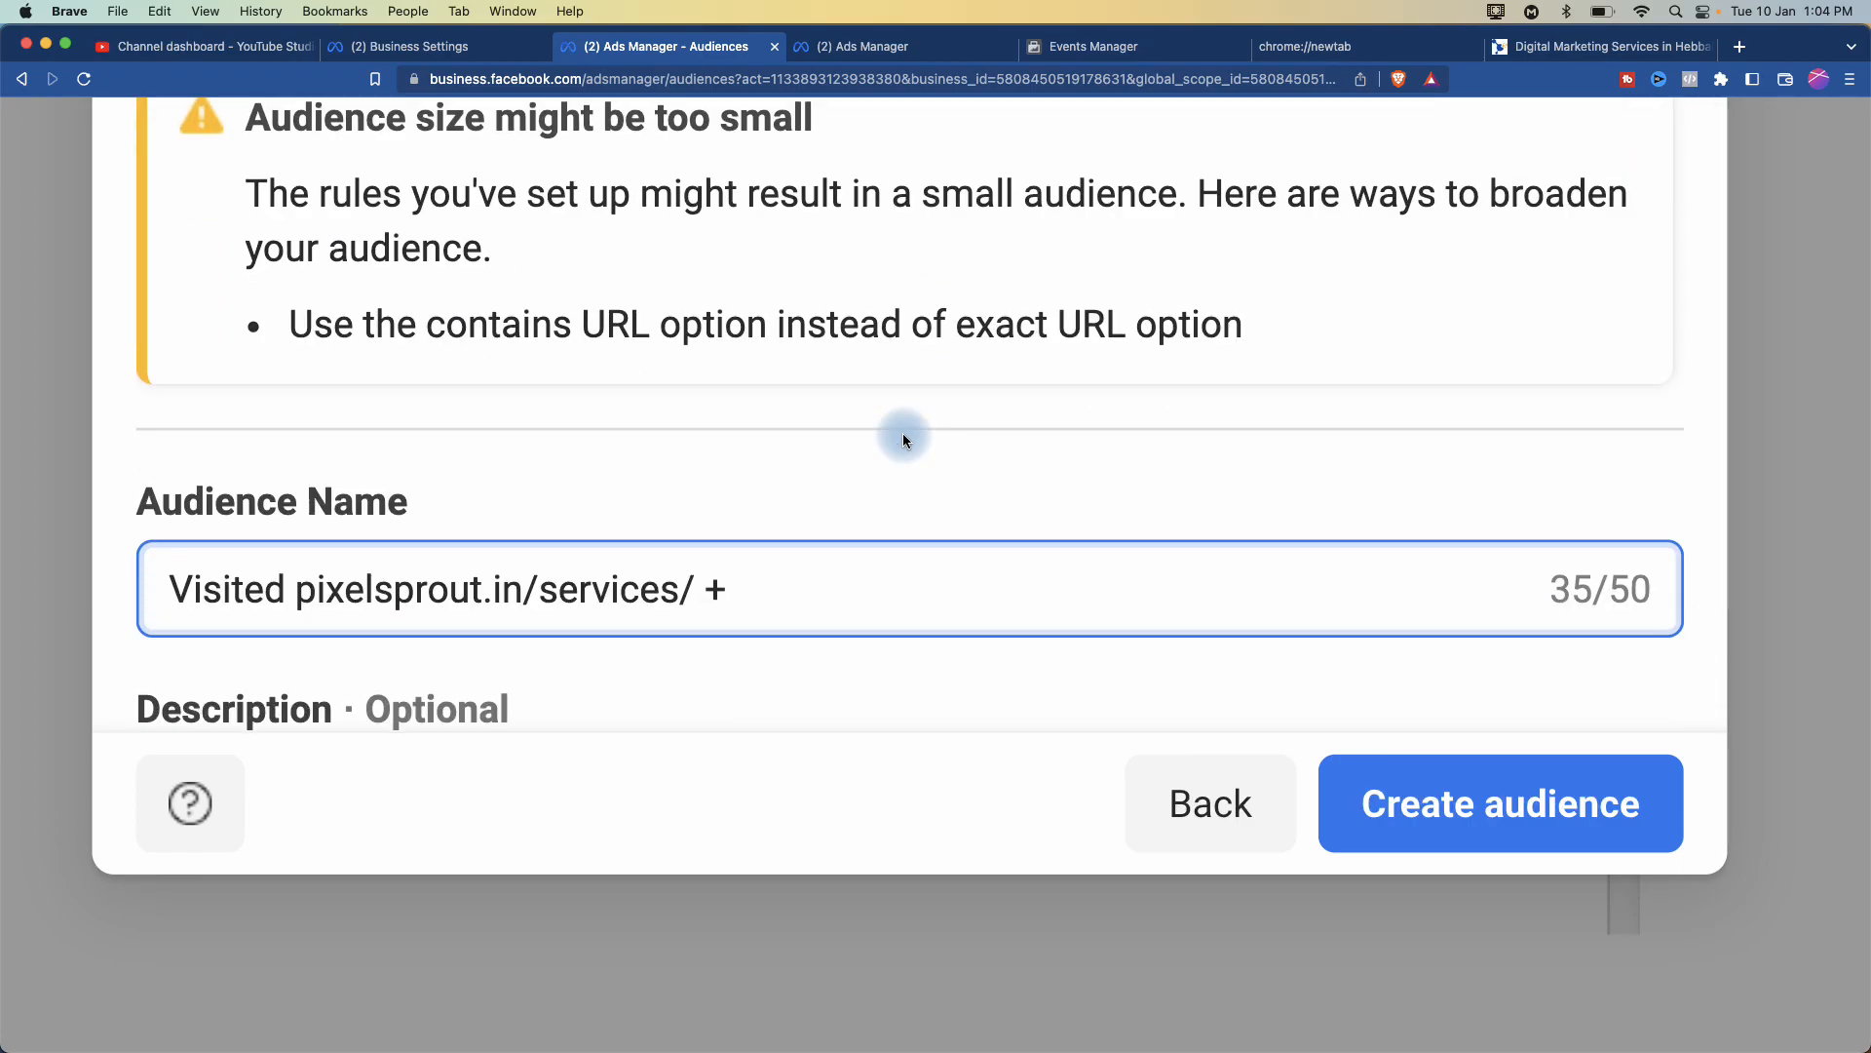
text(25%)
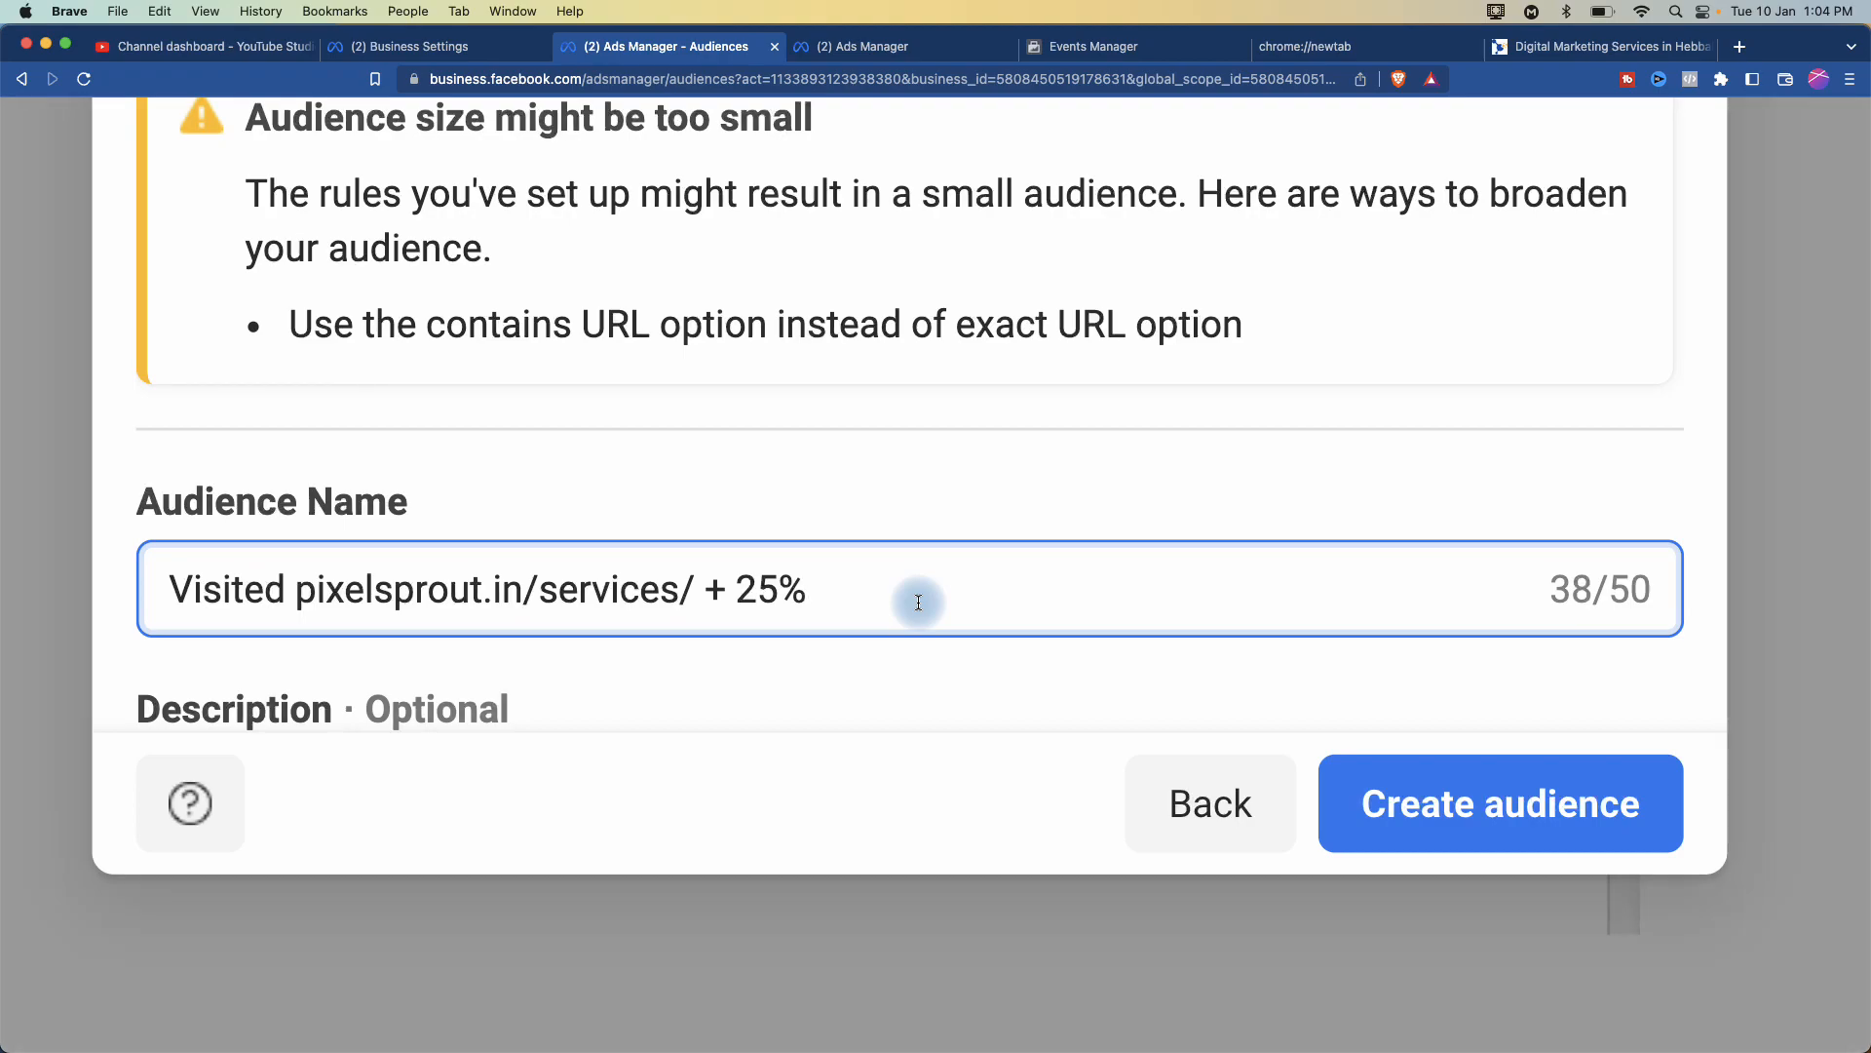
text(- )
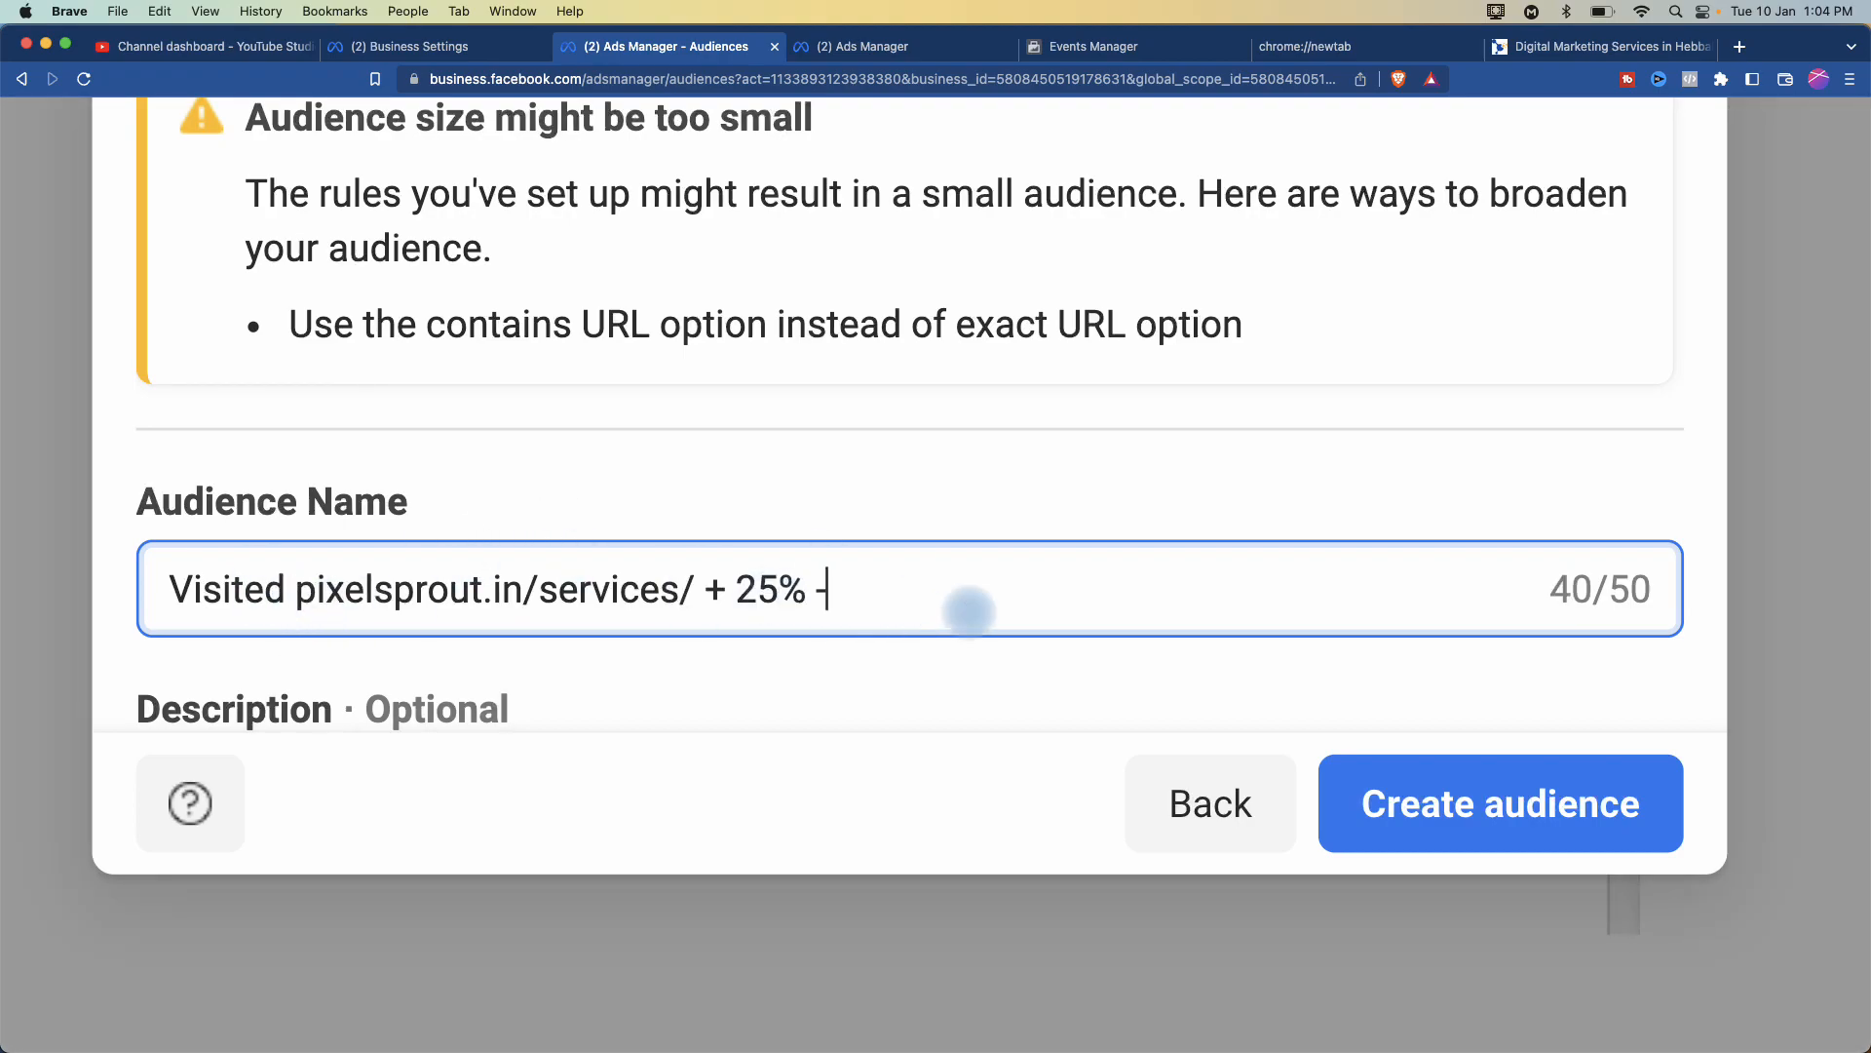
text(7)
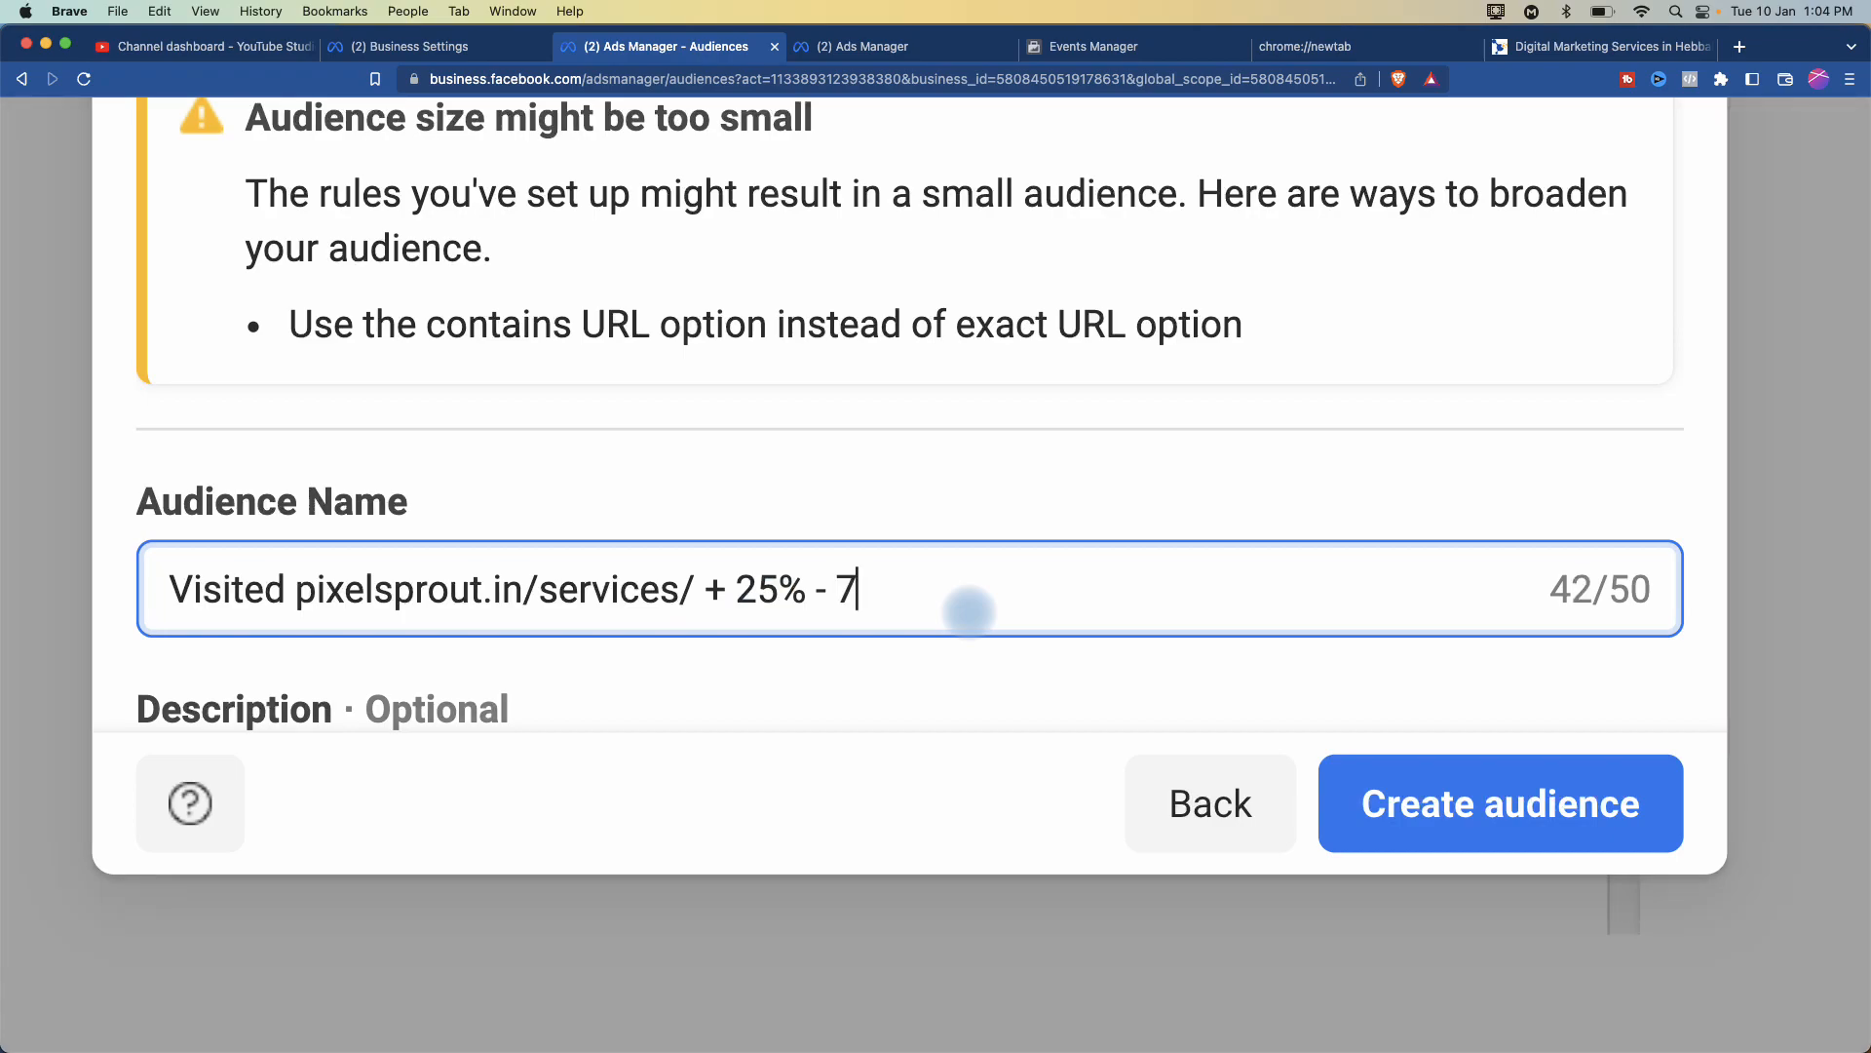
text( Days)
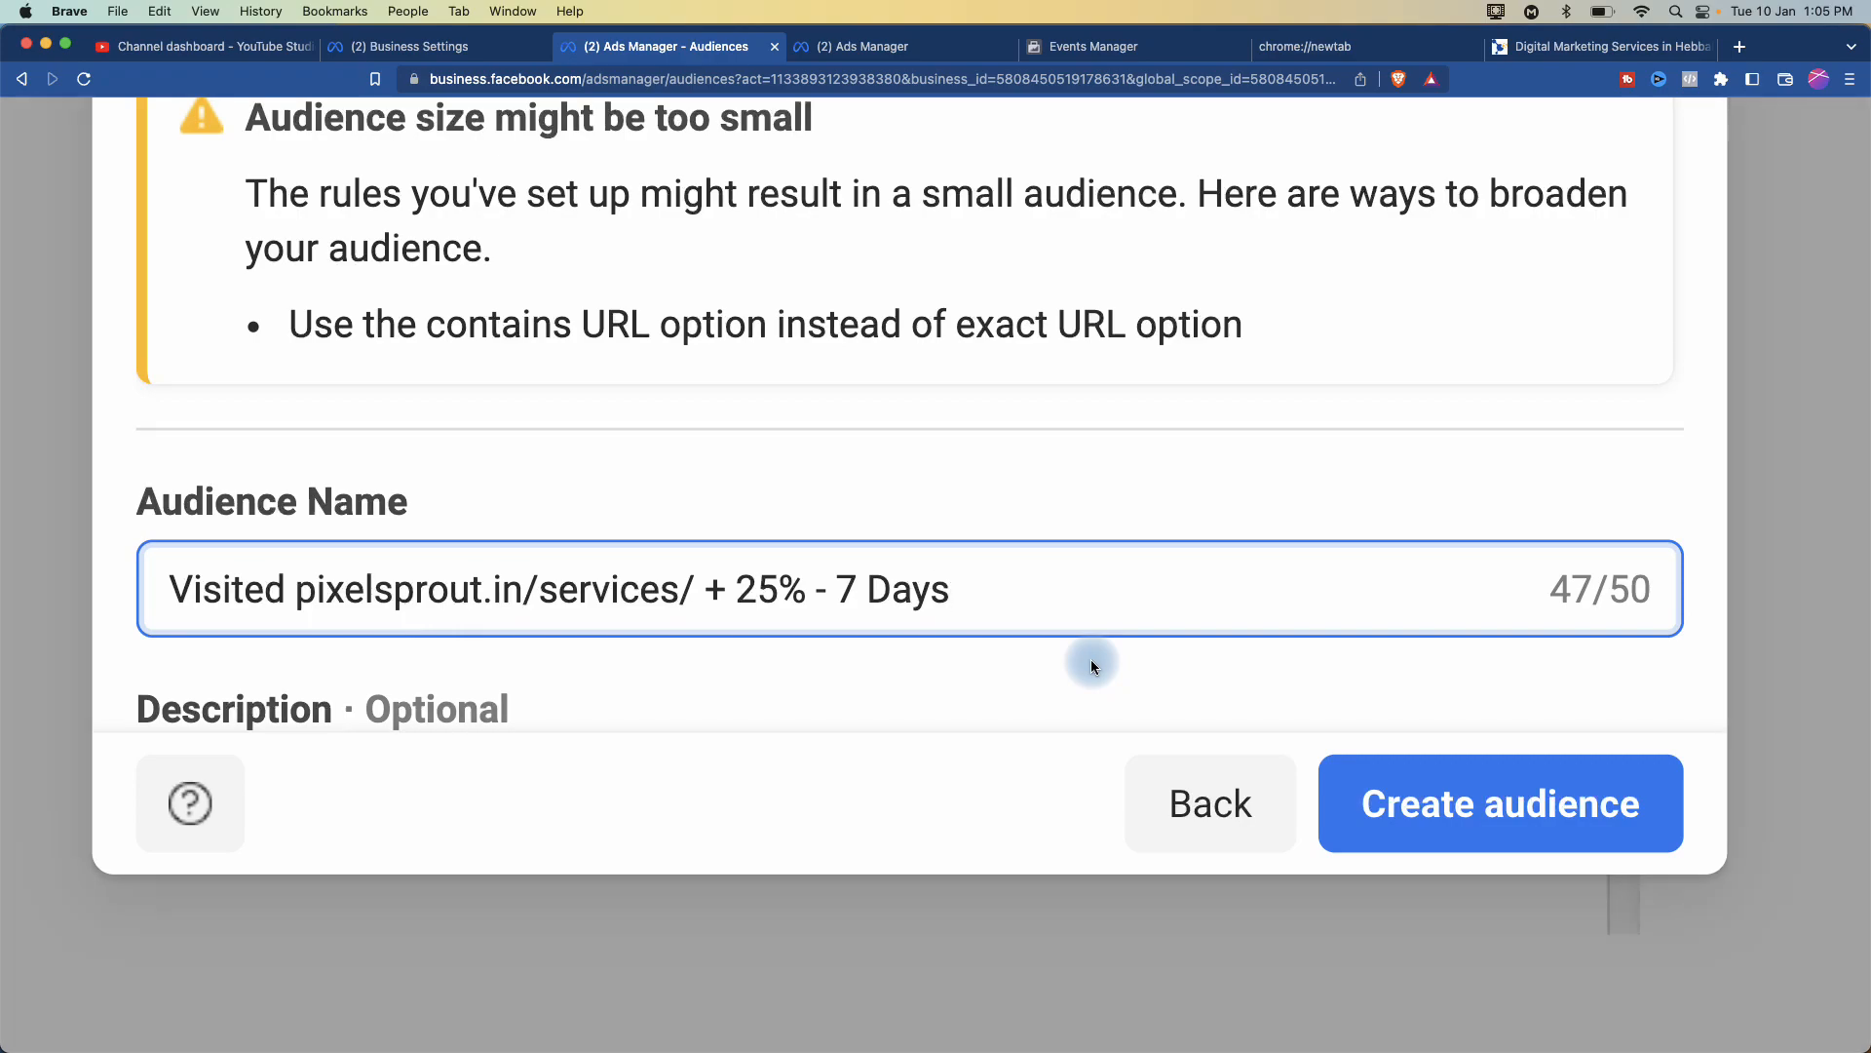
- Close the website audience setup without saving it
scroll(1330, 748, up, 5)
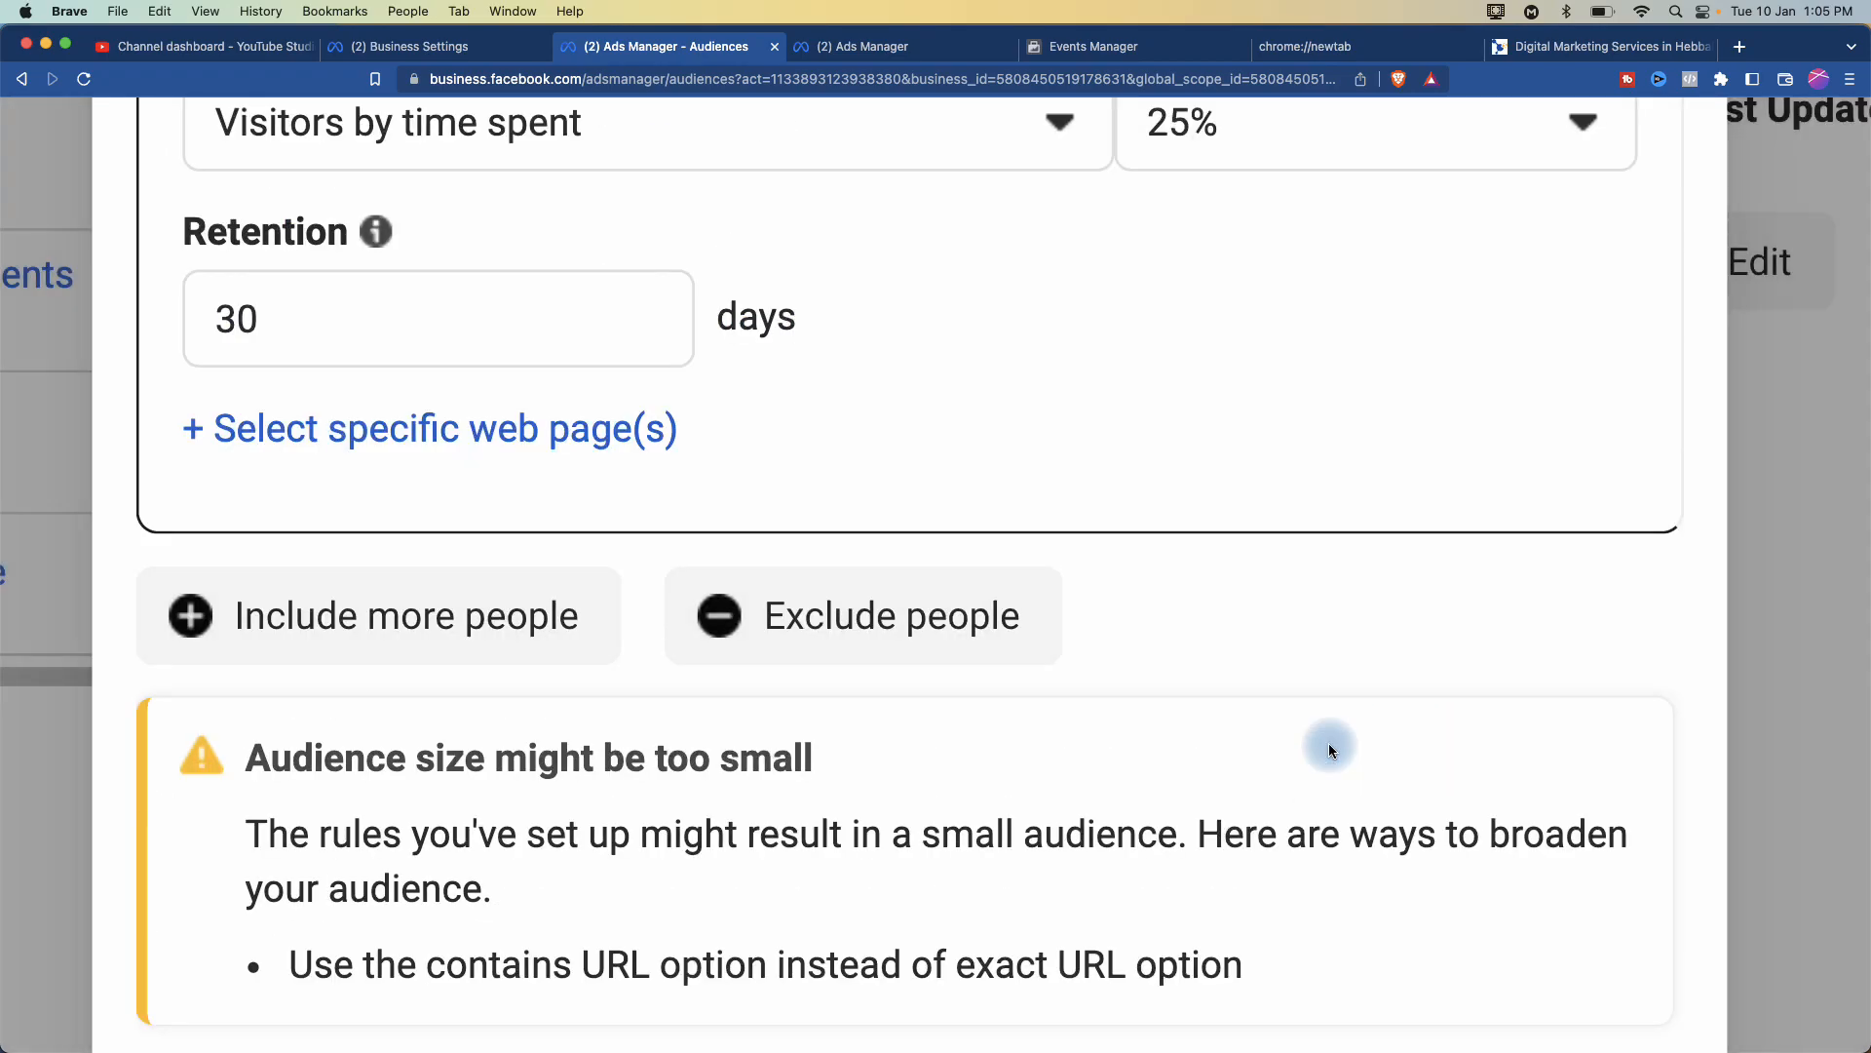
scroll(1330, 748, down, 5)
scroll(1430, 244, up, 5)
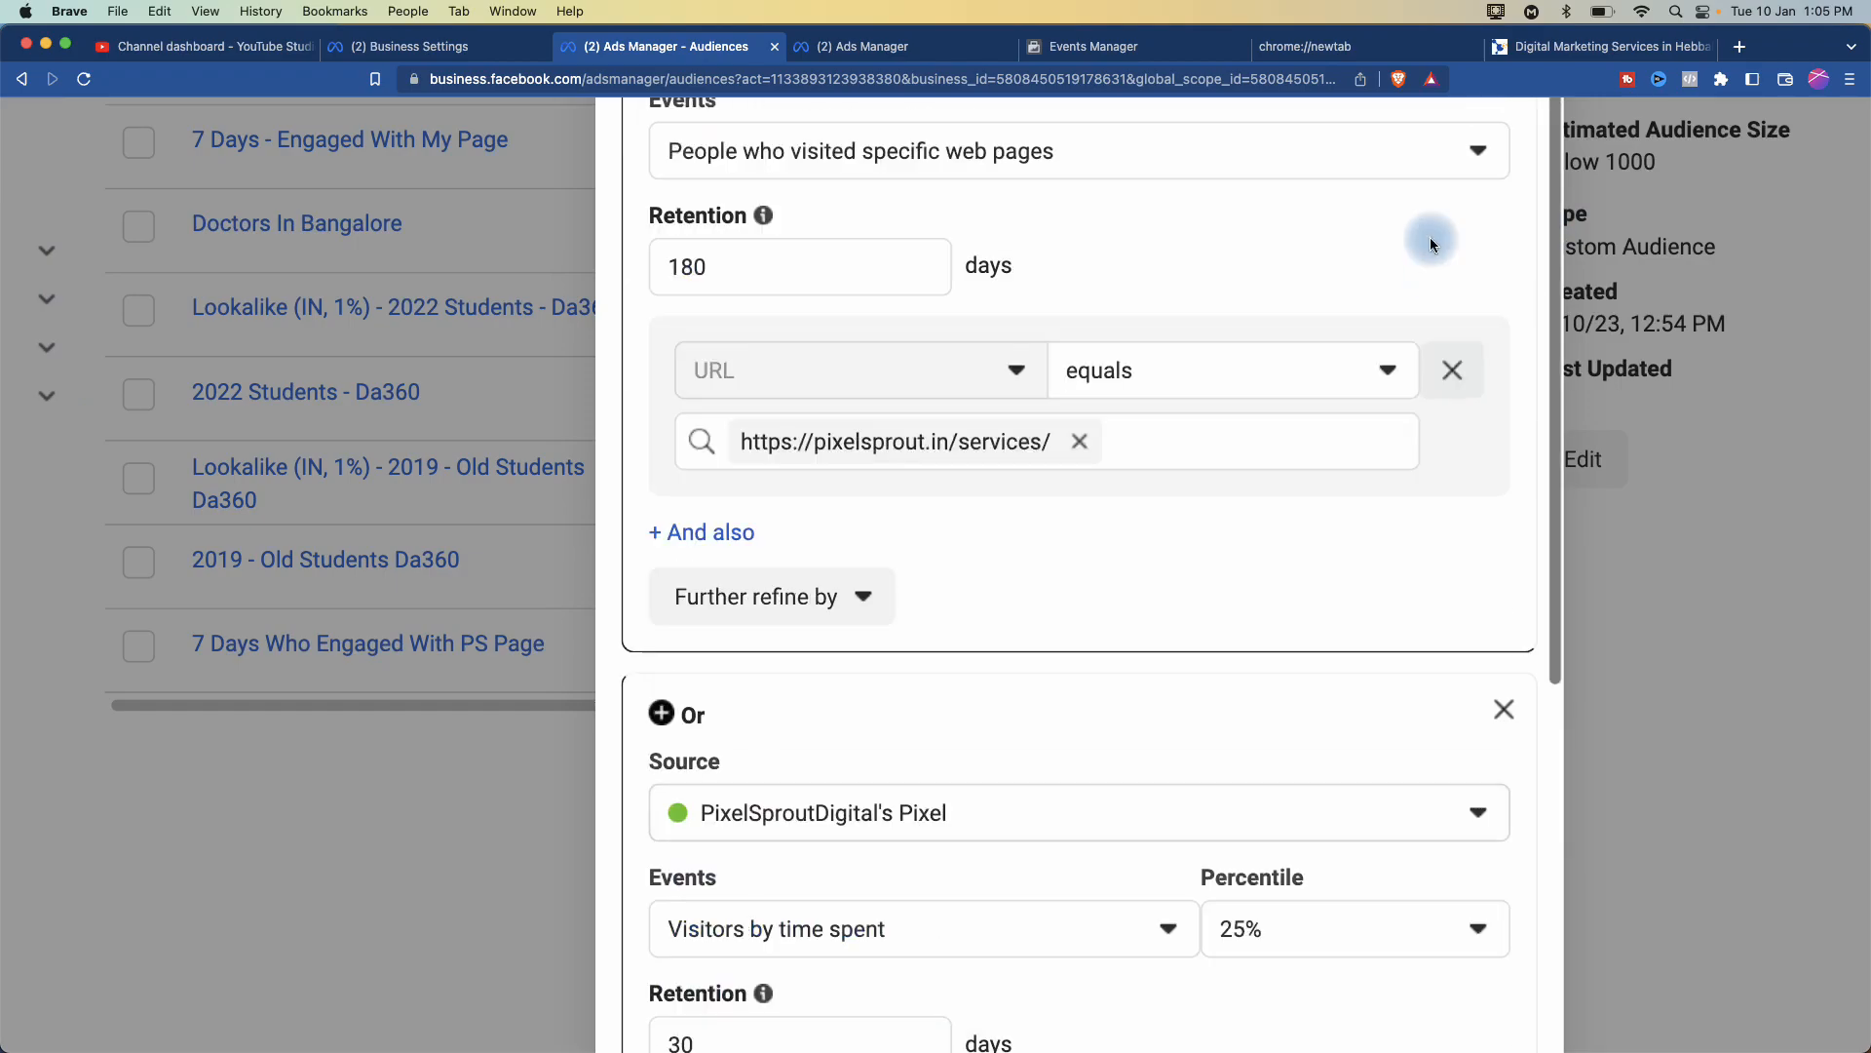
scroll(1407, 322, down, 5)
click(1520, 187)
scroll(1523, 184, up, 5)
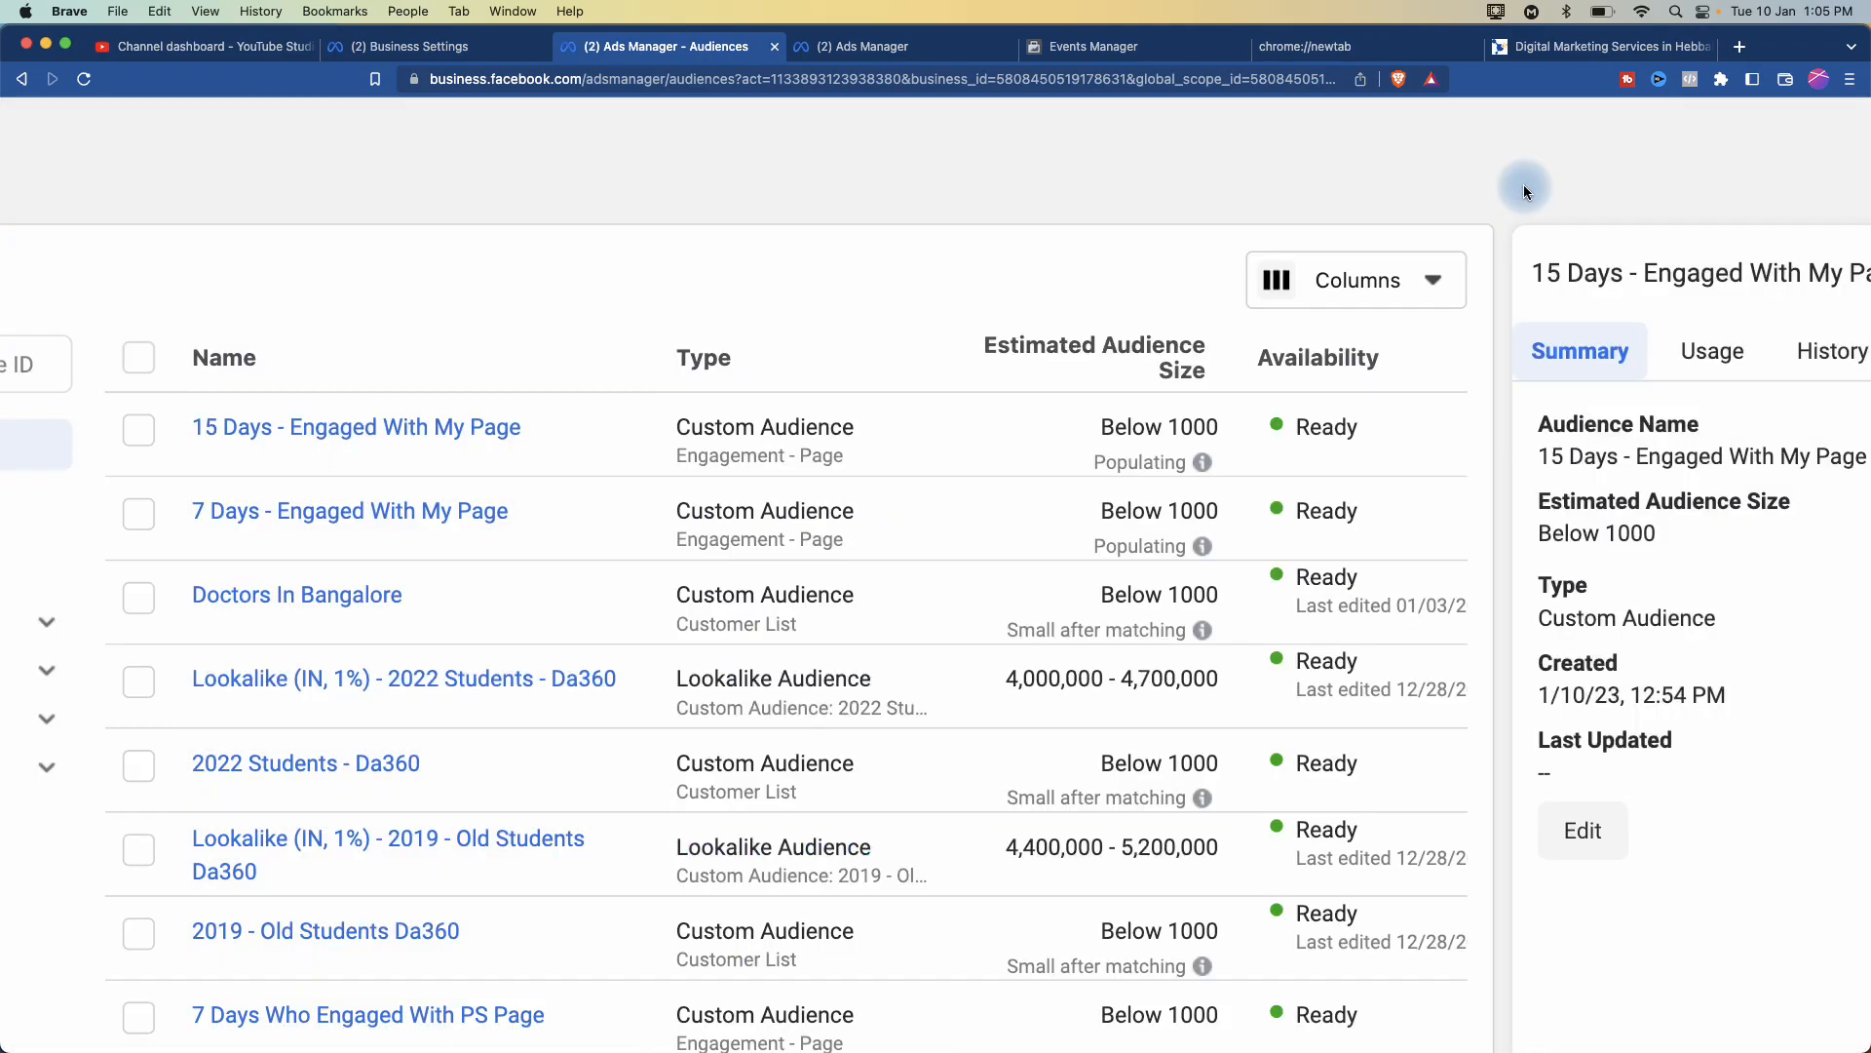
scroll(626, 419, down, 5)
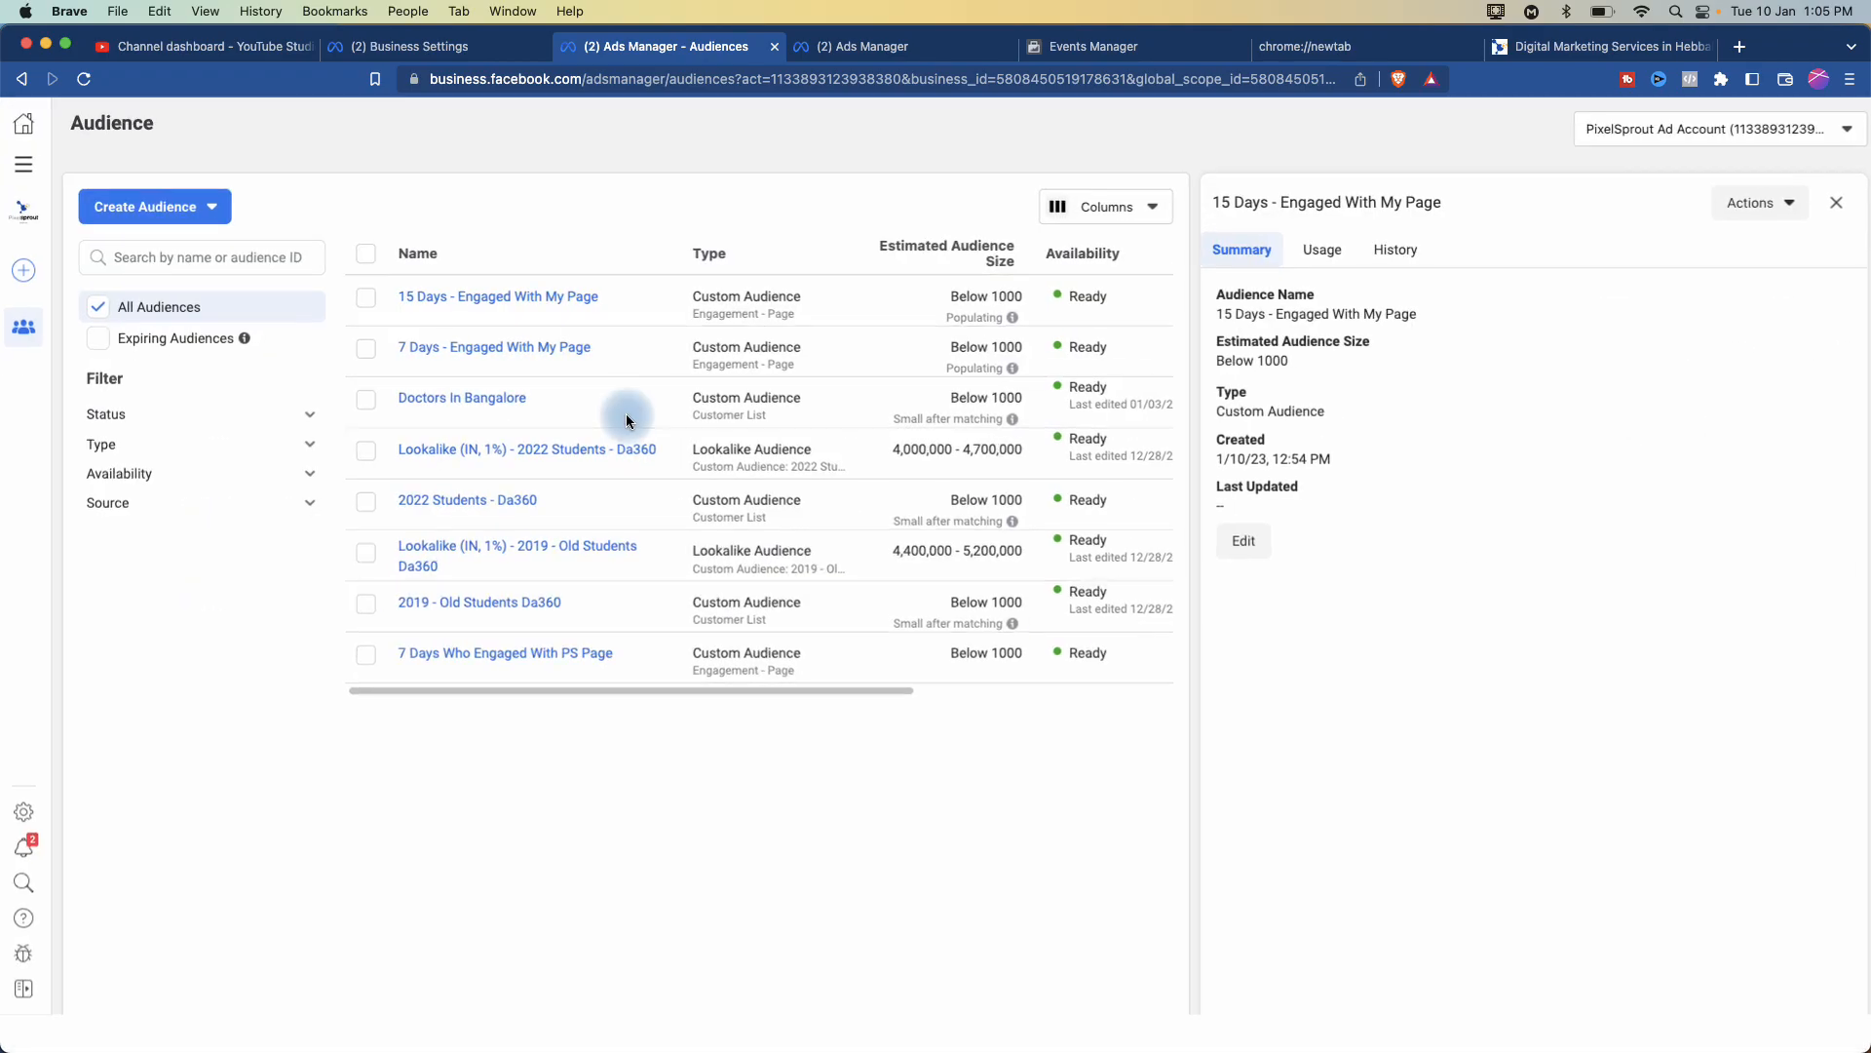
- Start a new Custom Audience with Customer list as its source
click(191, 217)
click(161, 256)
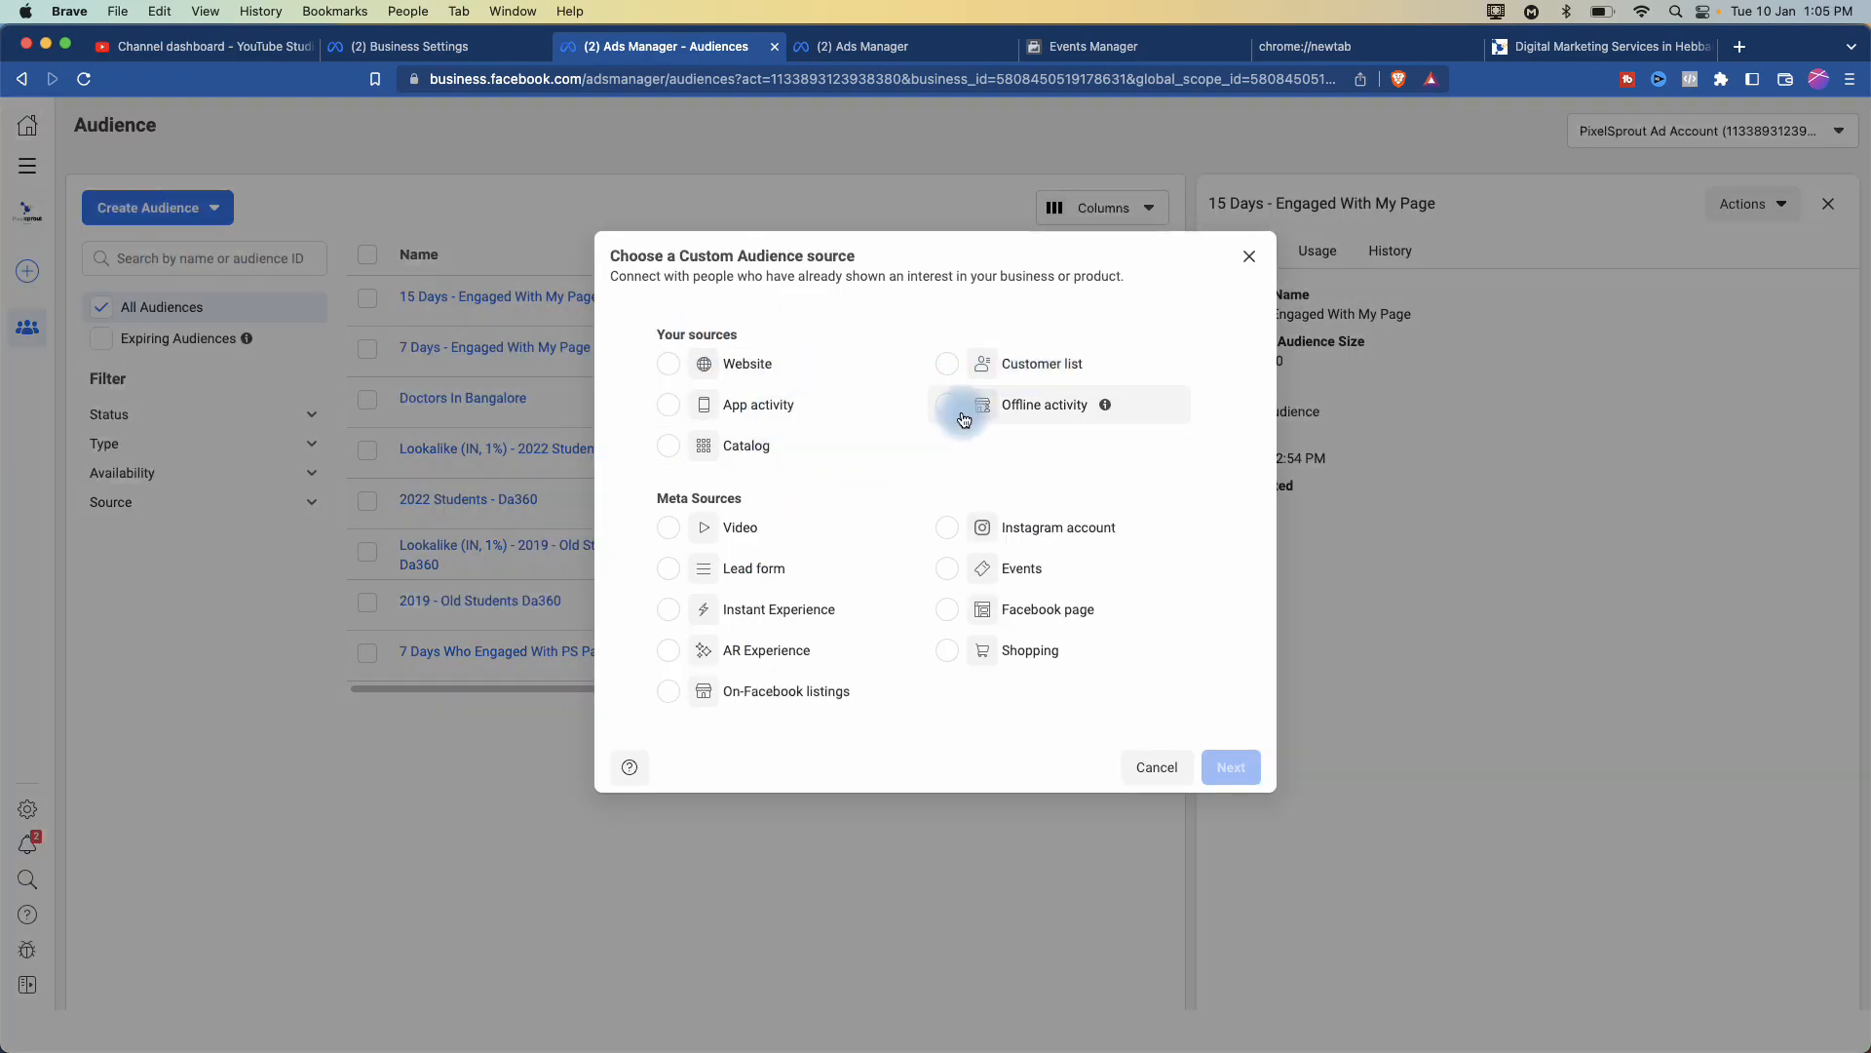
scroll(964, 417, up, 5)
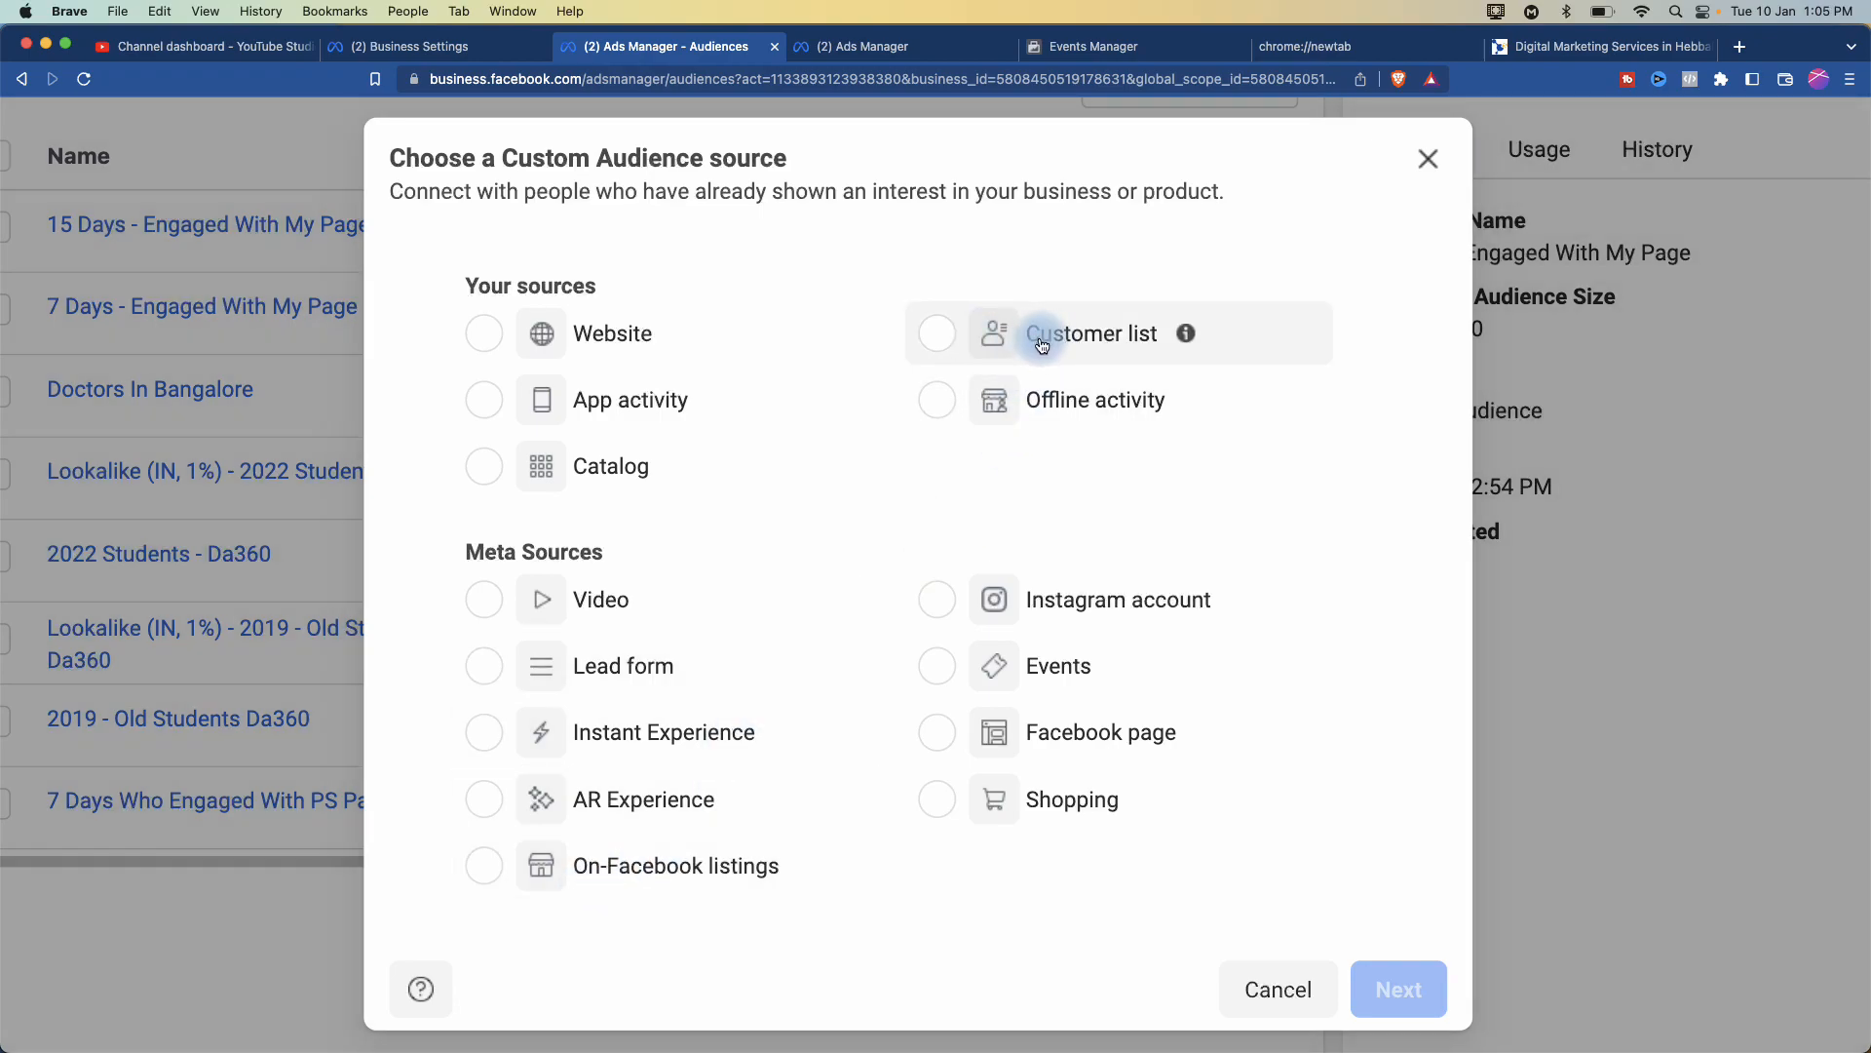
click(1049, 340)
- Go past the list preparation pages, choosing No for a customer value column
click(1395, 989)
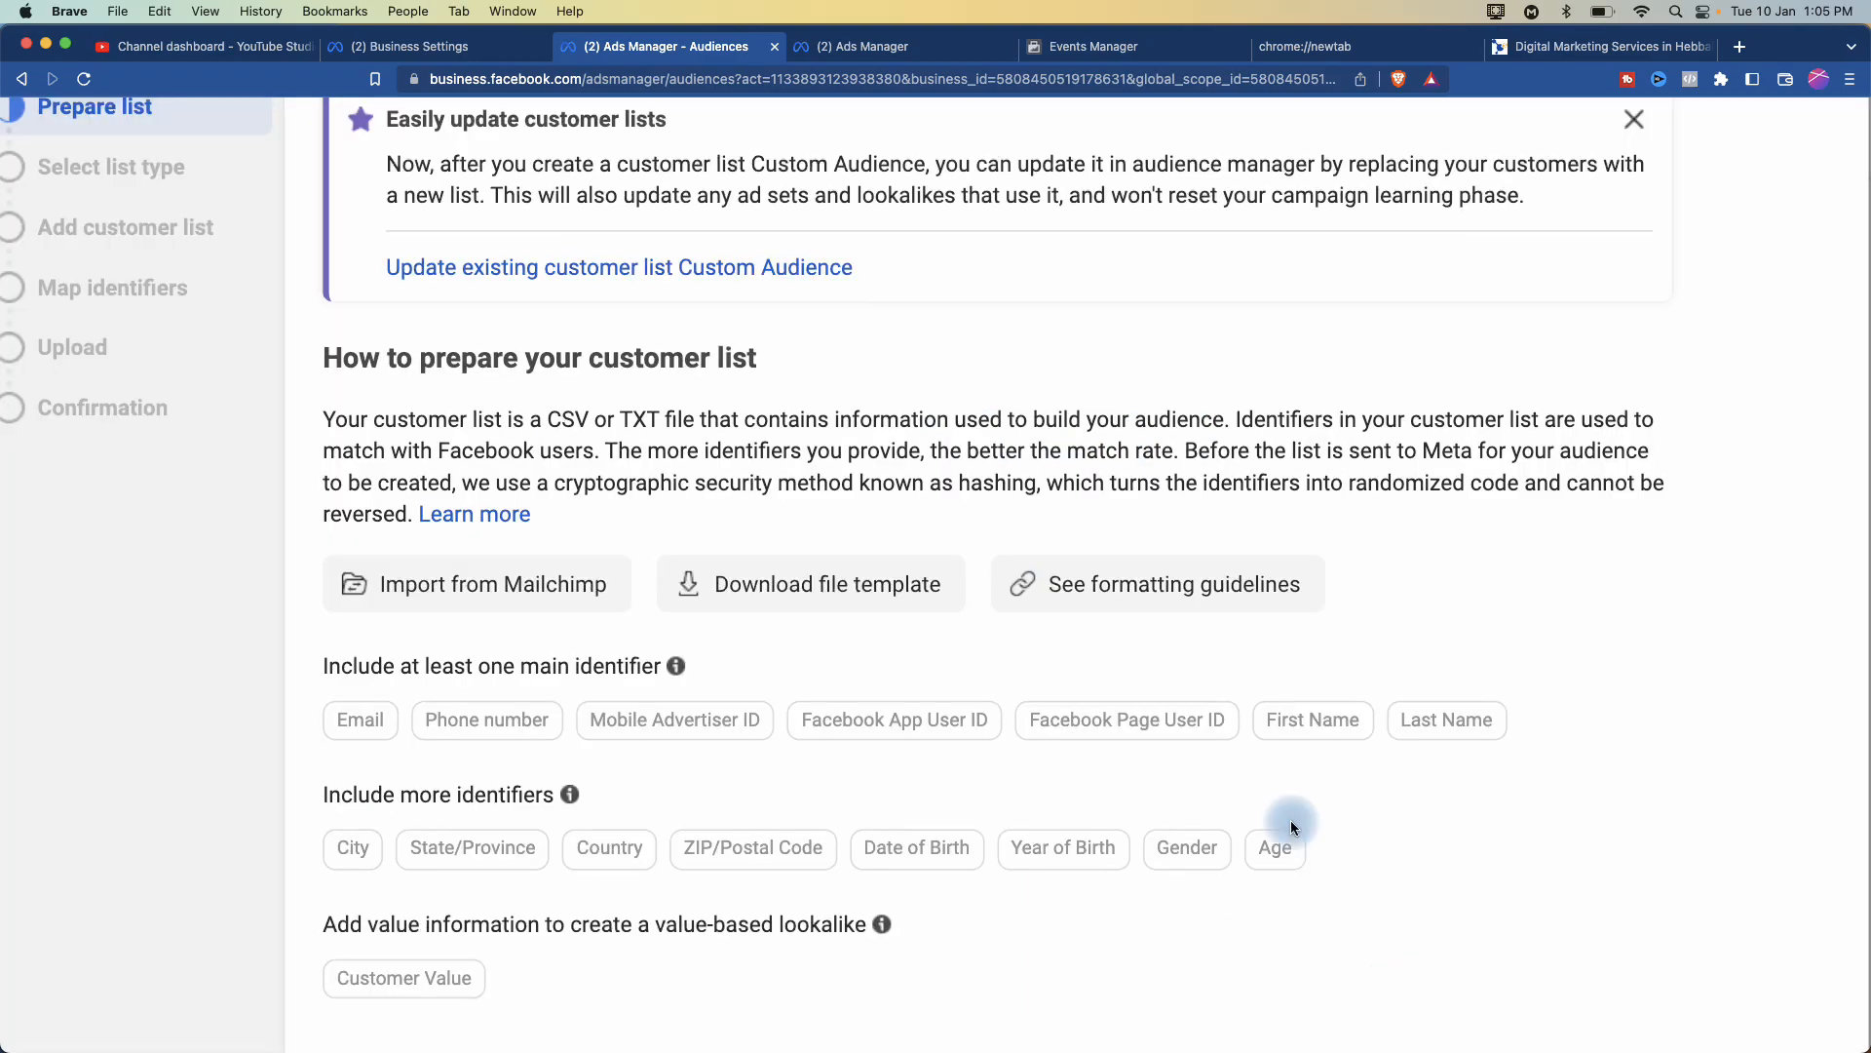
scroll(828, 583, down, 5)
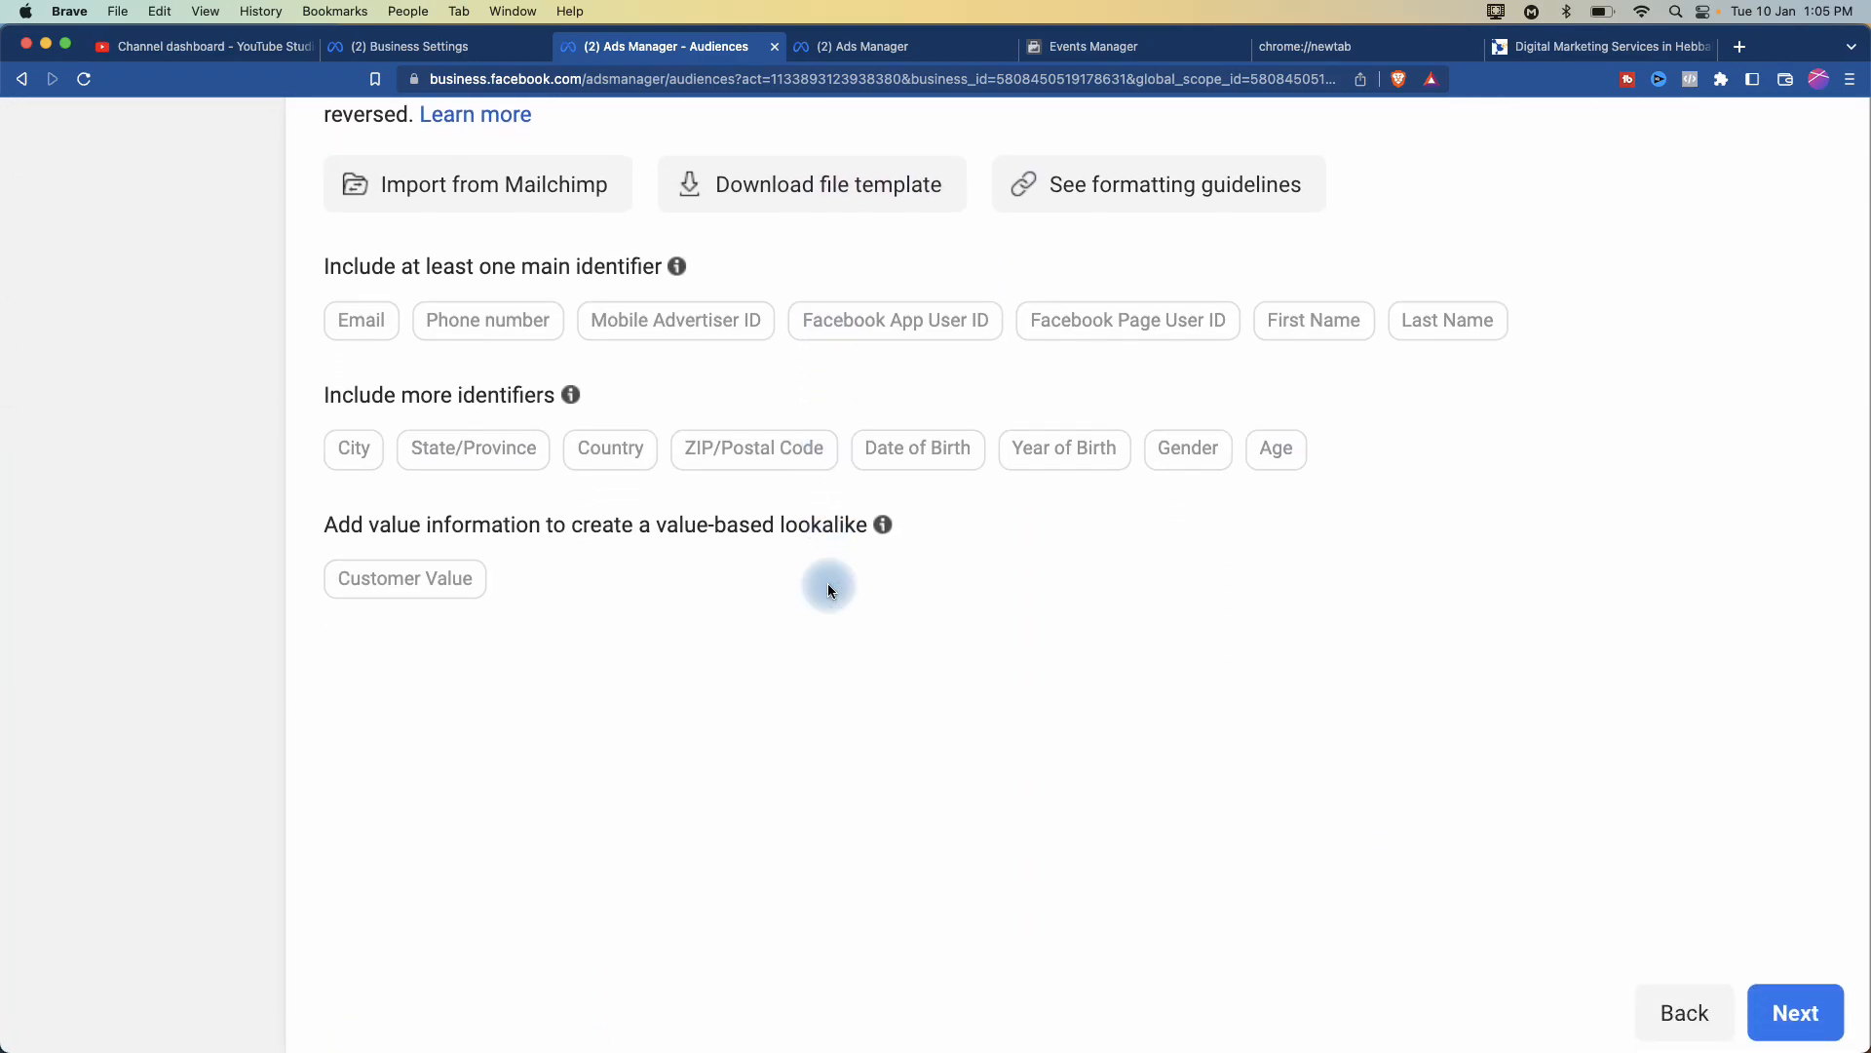
scroll(828, 583, up, 6)
scroll(766, 491, down, 6)
click(1798, 989)
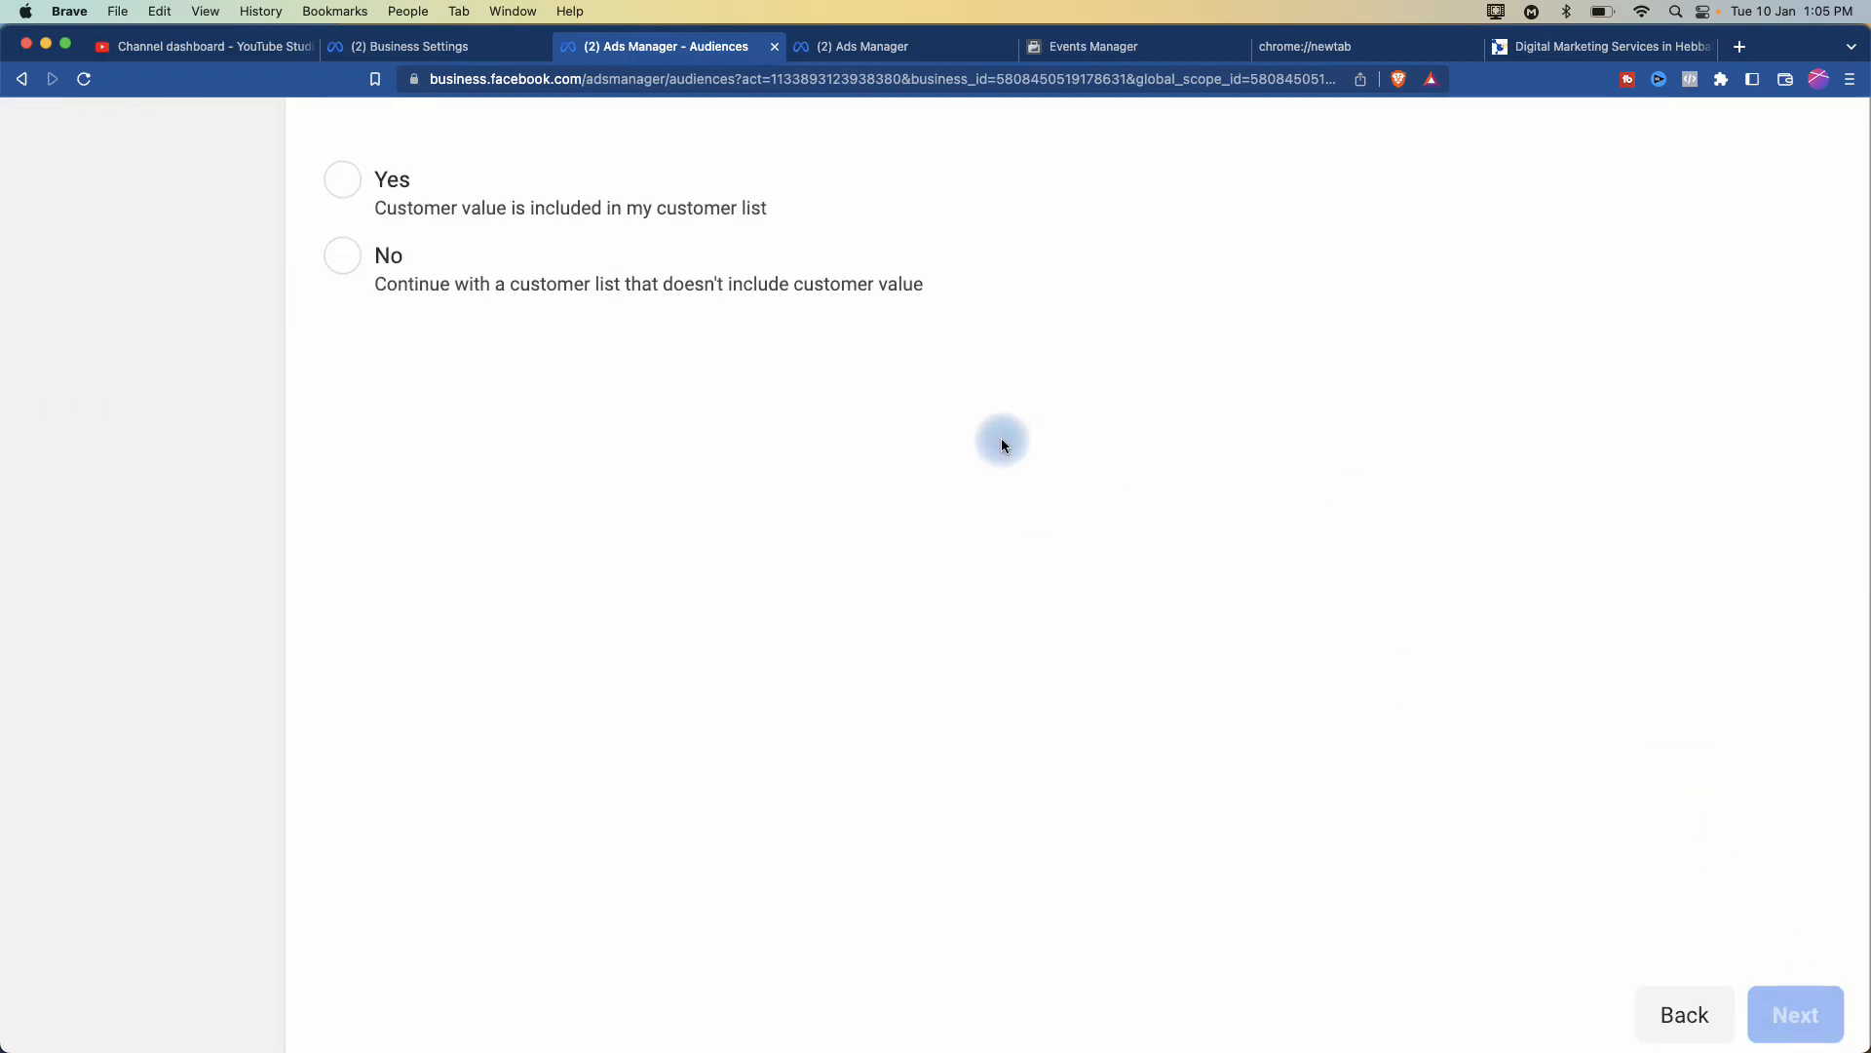
click(343, 698)
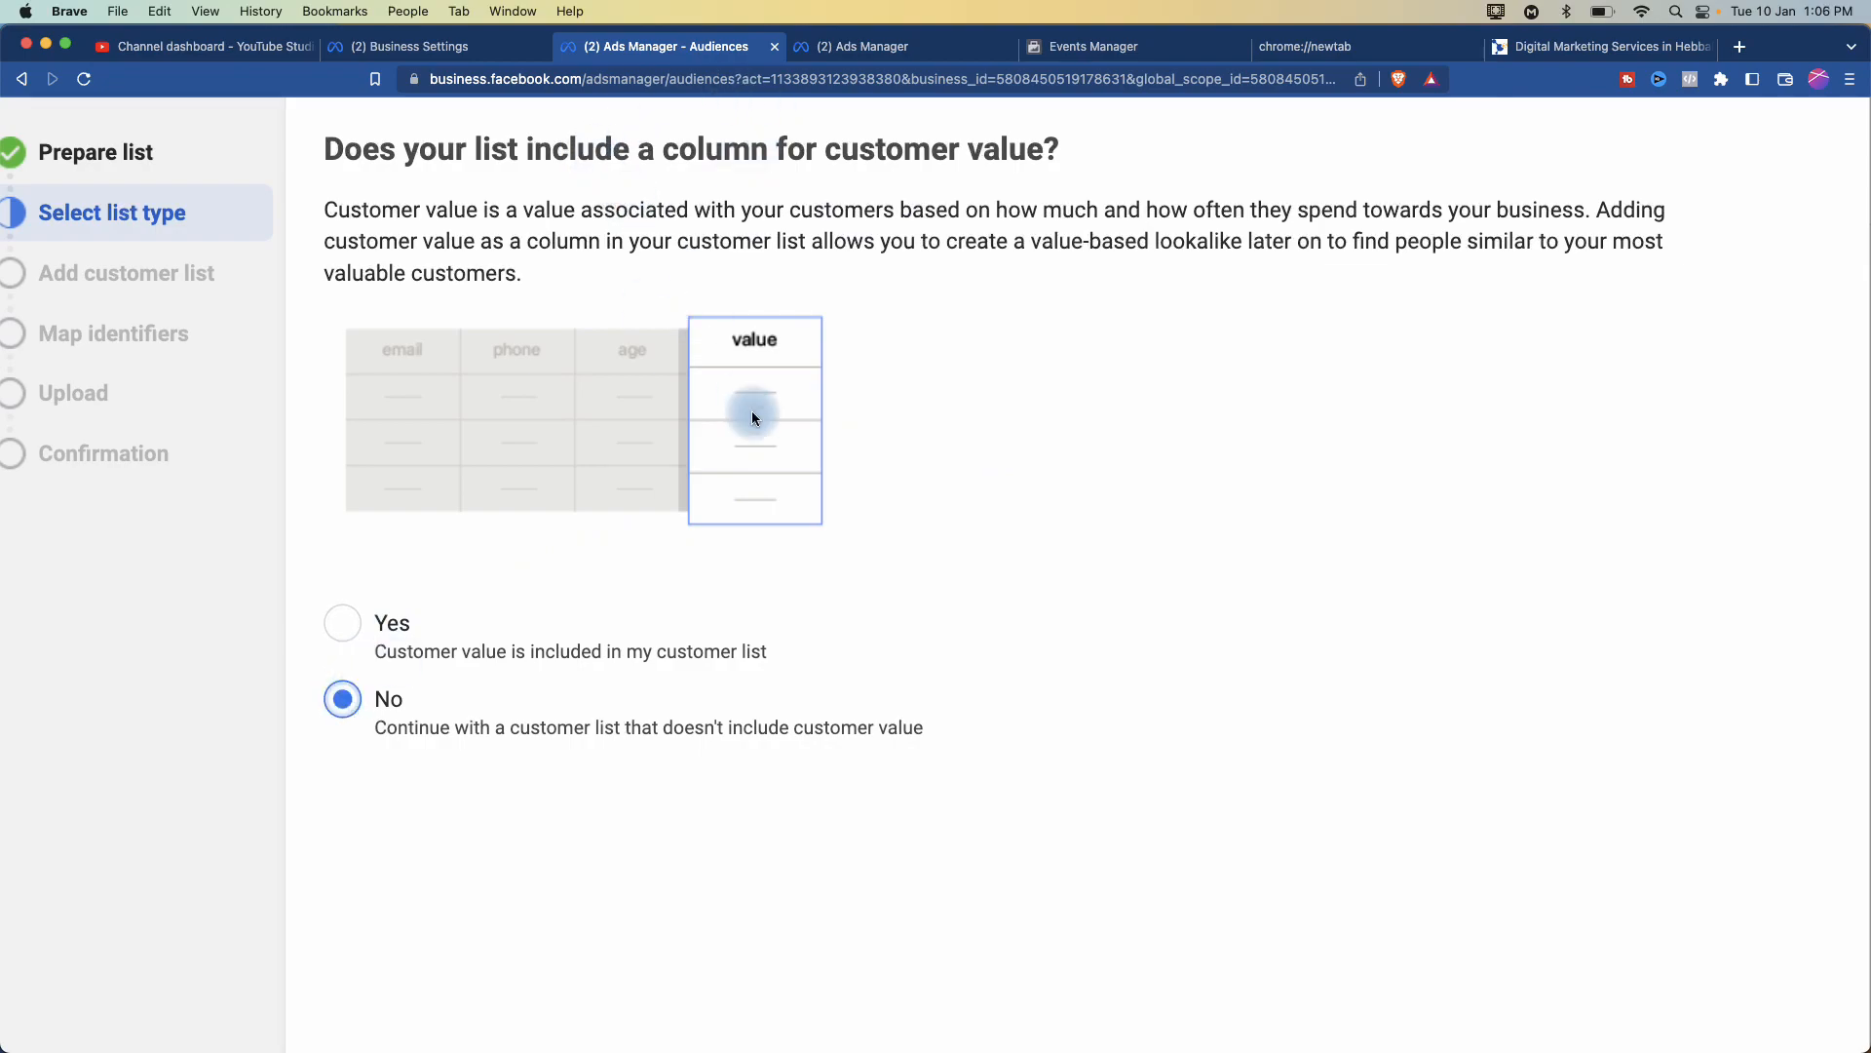
scroll(898, 500, down, 5)
click(1793, 1011)
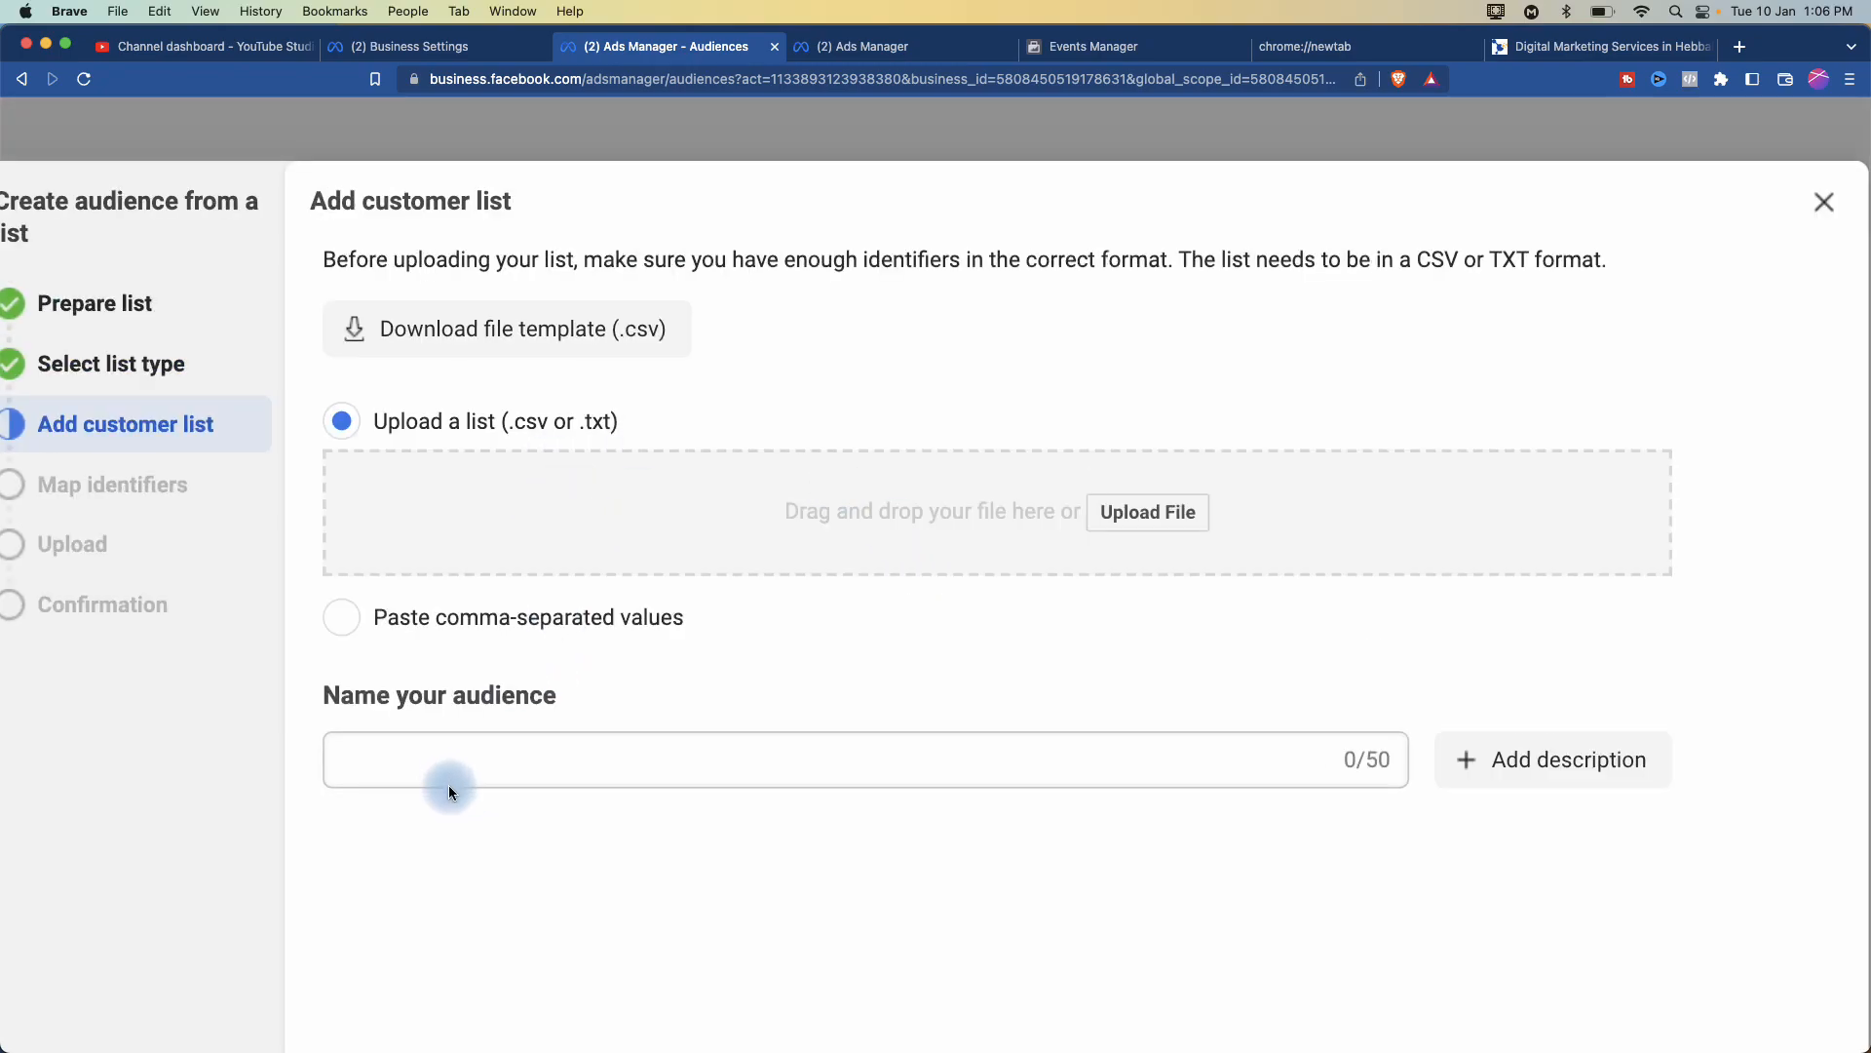
- Switch the list source to pasting comma-separated values, then close the customer list wizard
click(343, 617)
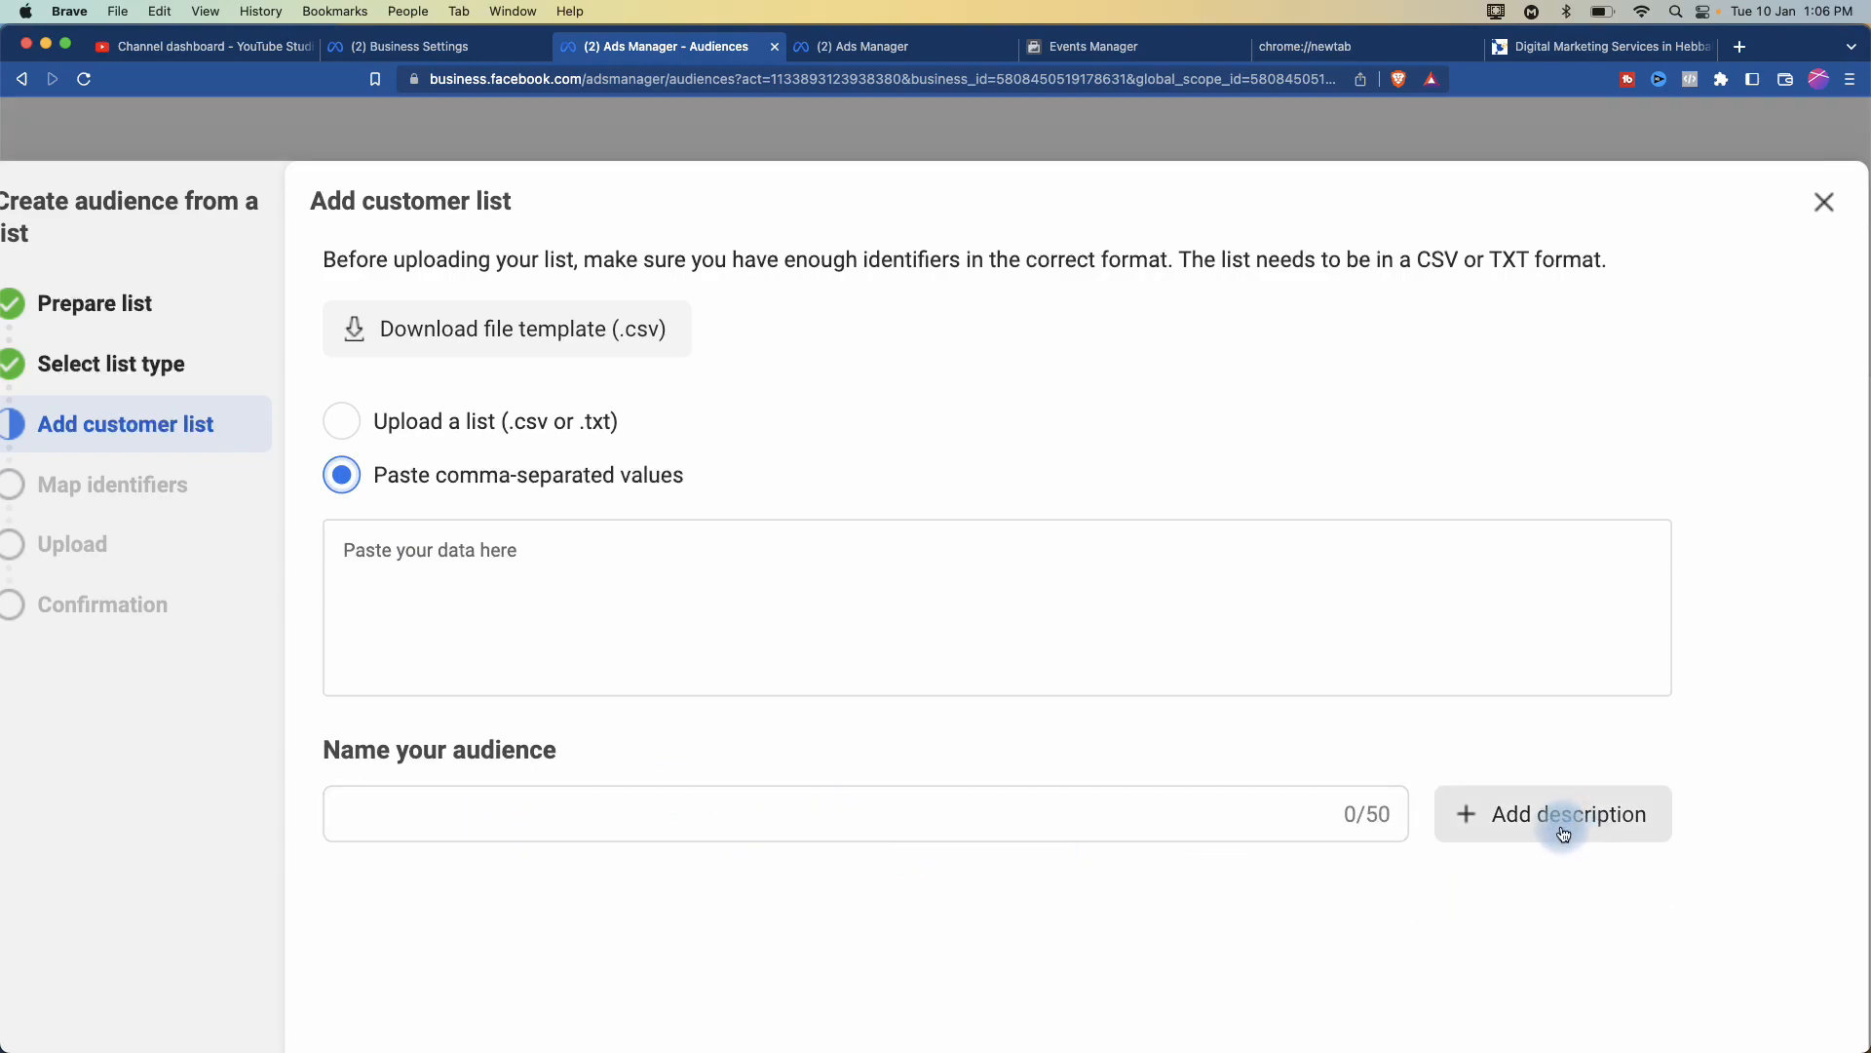
scroll(1564, 835, down, 5)
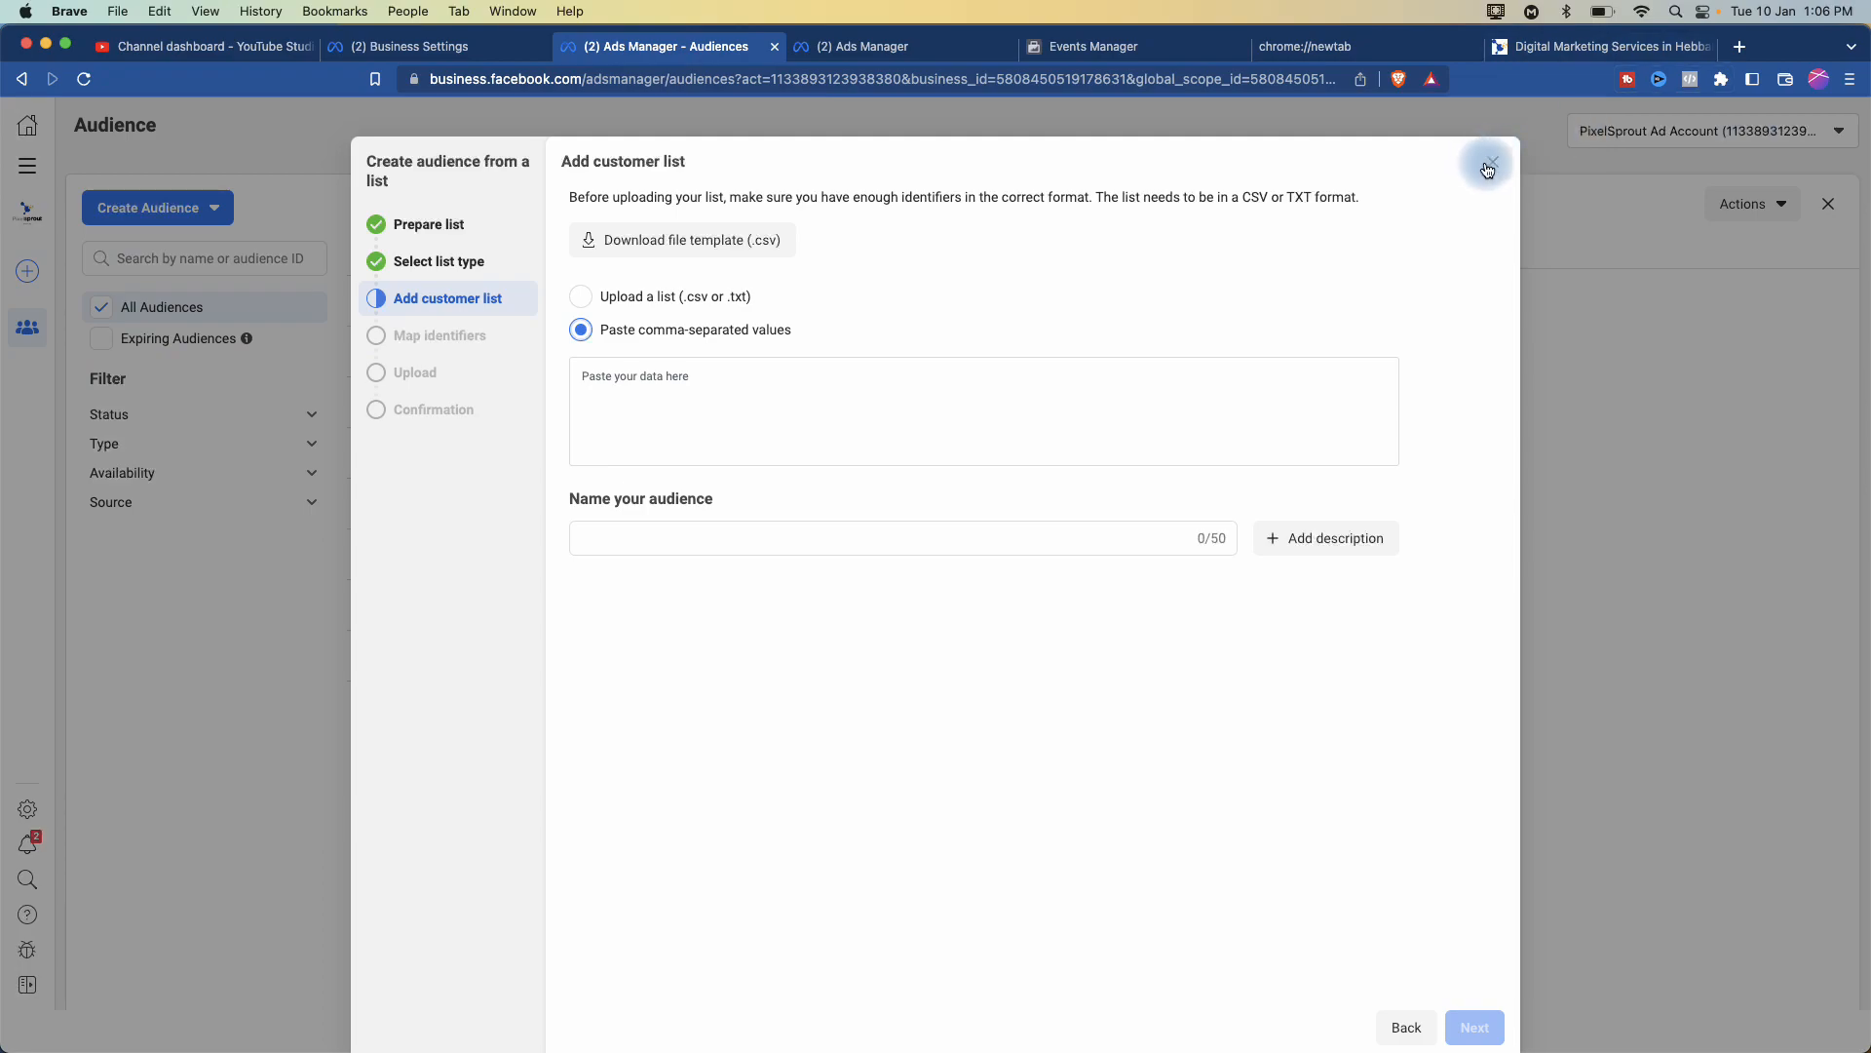
click(1489, 163)
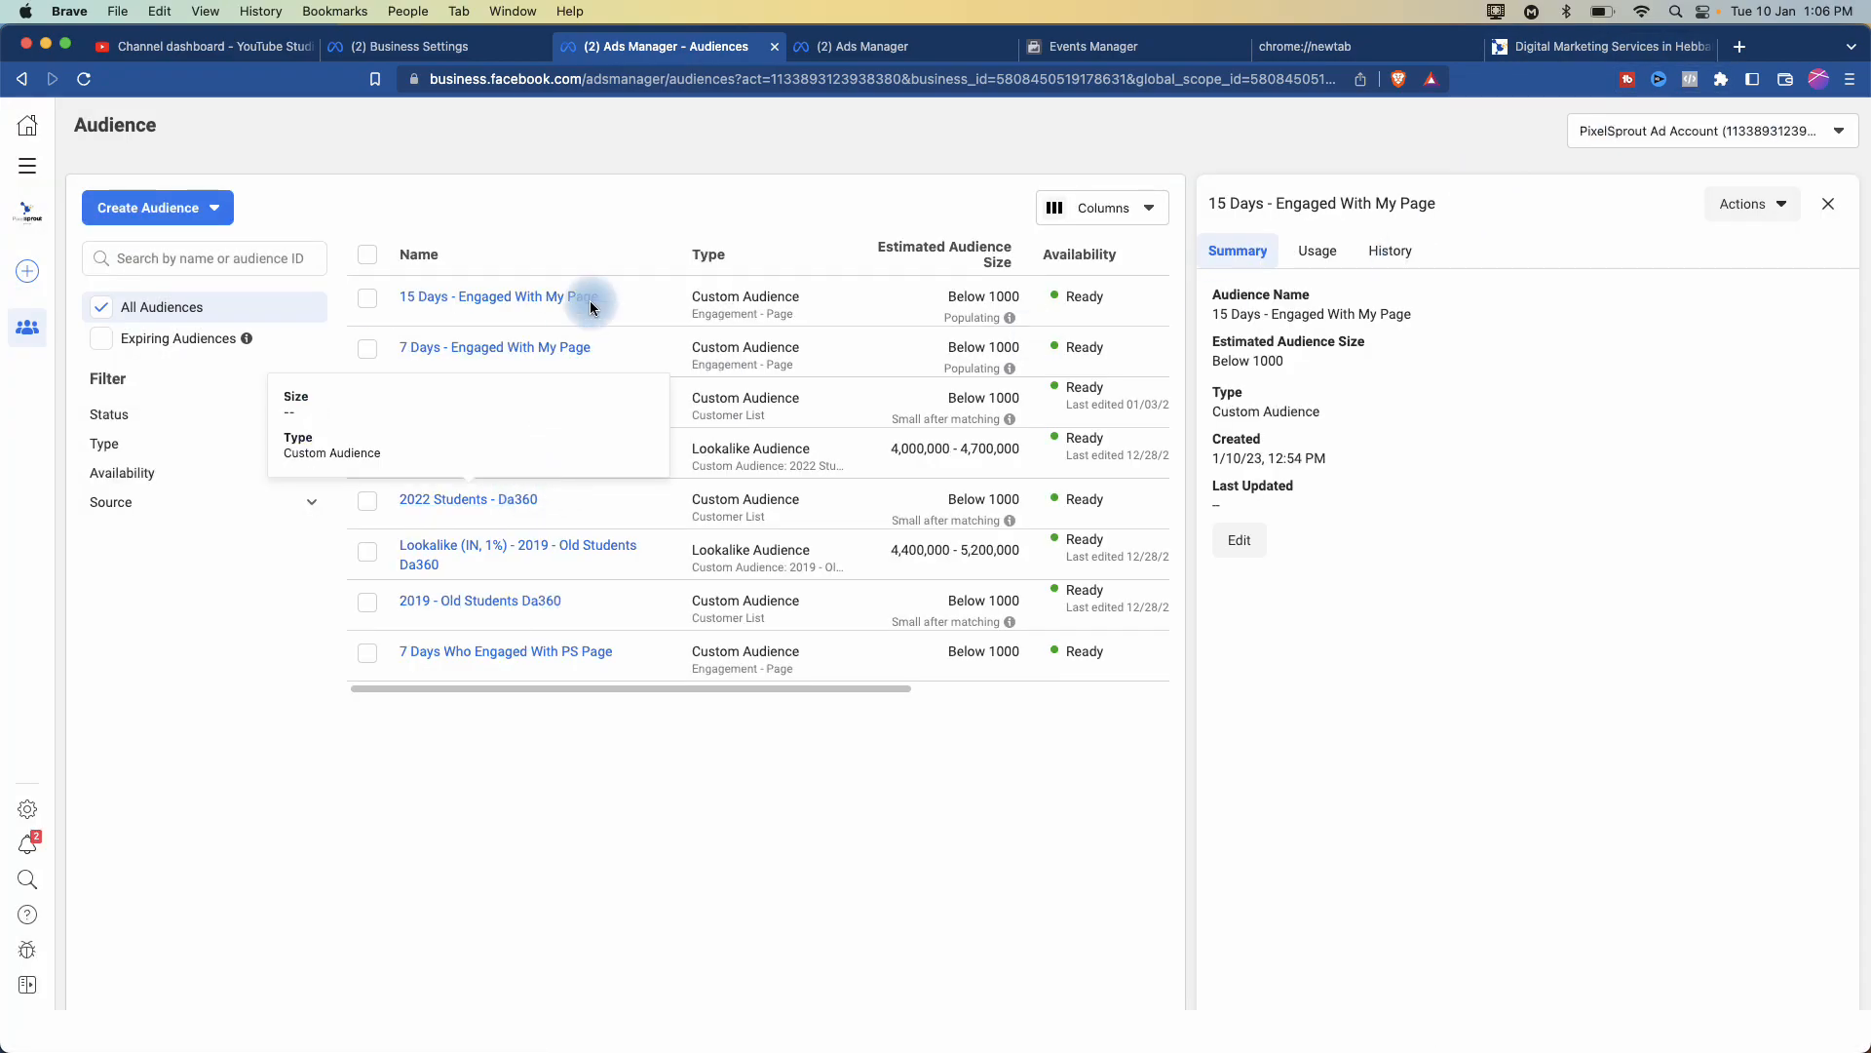
- Open the 2019 - Old Students Da360 audience's Summary details at normal zoom and show its Actions menu
scroll(556, 296, up, 5)
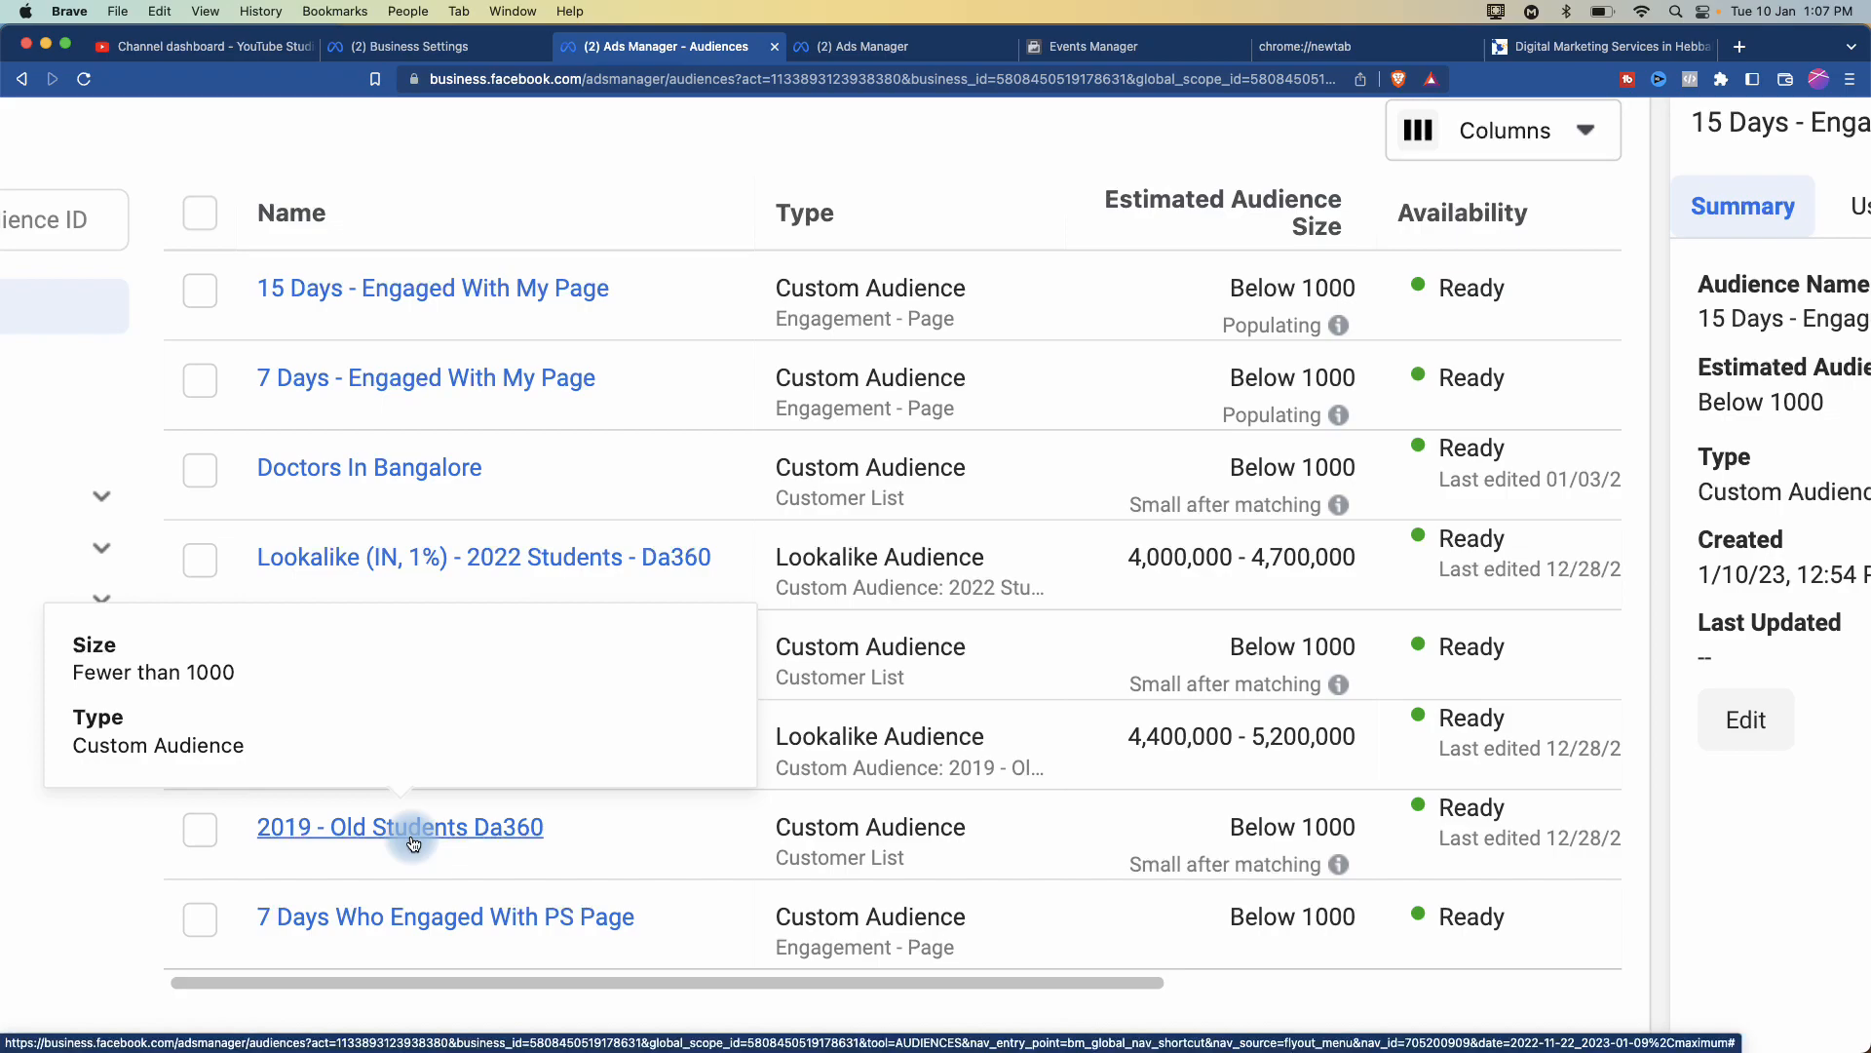
click(382, 826)
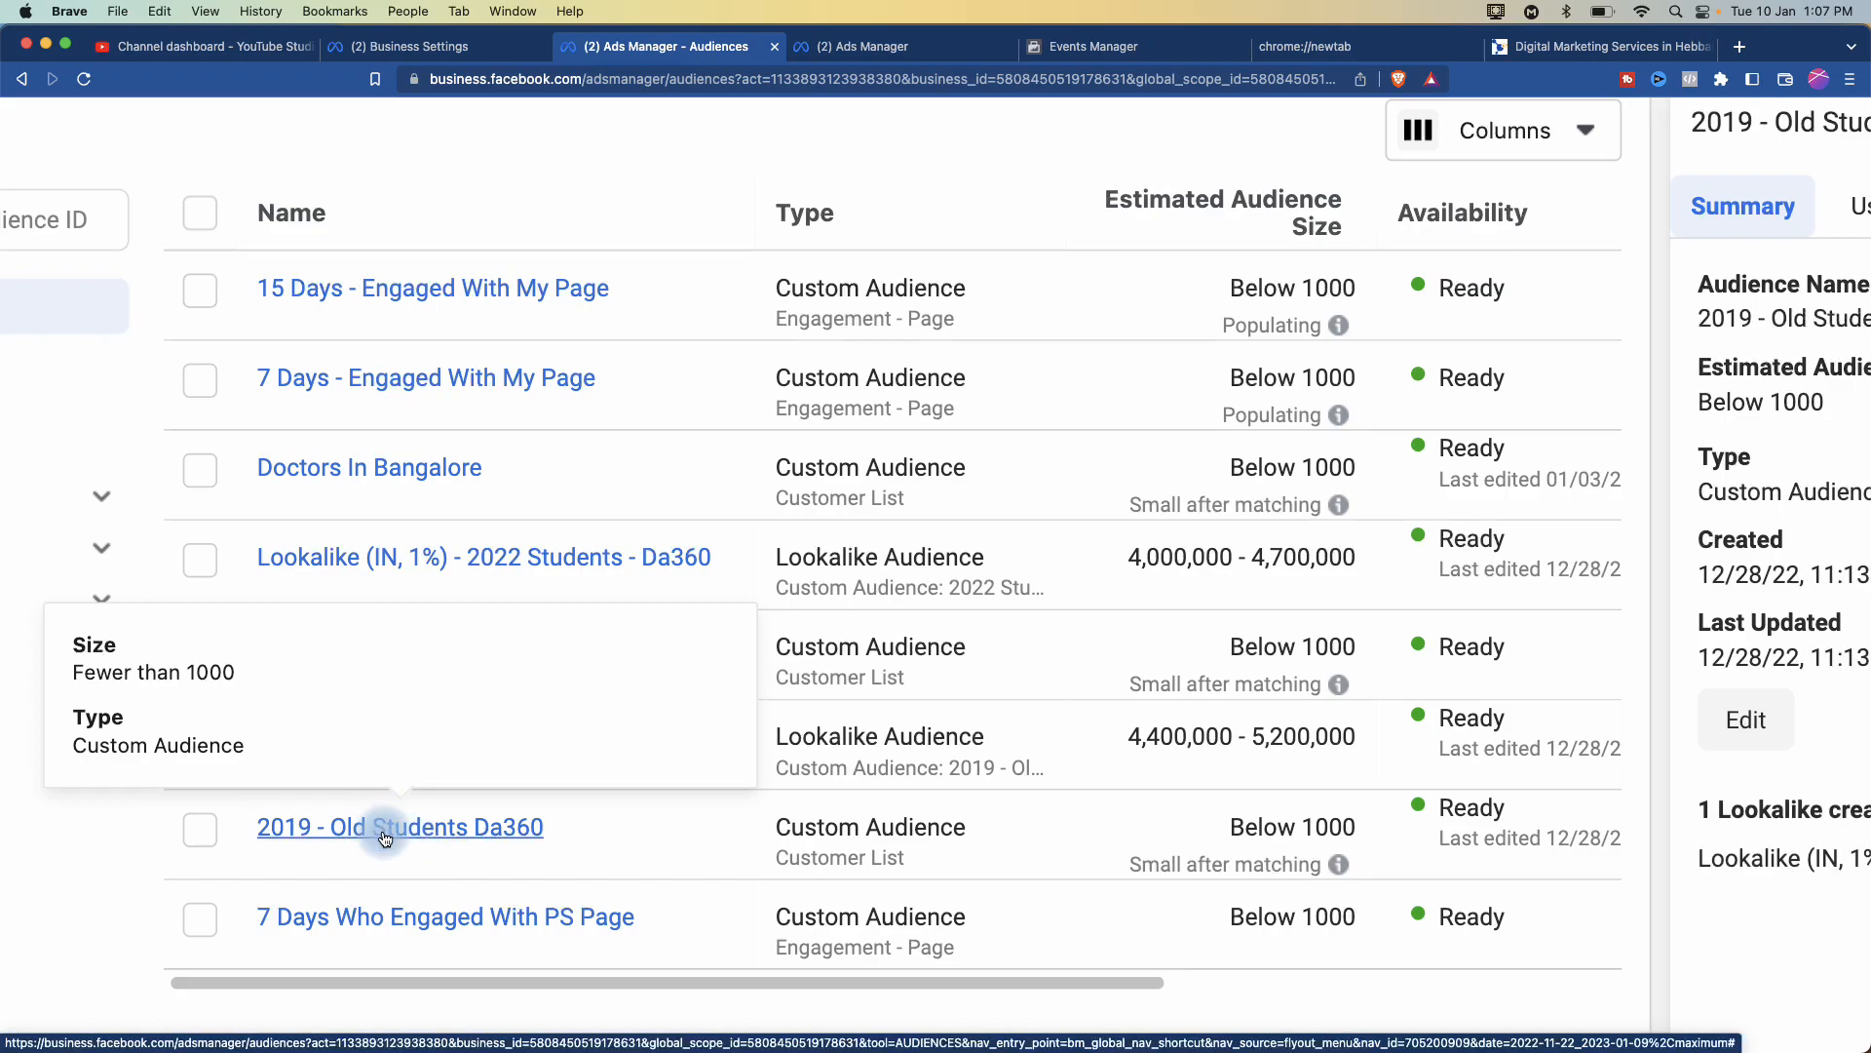
key(super+minus)
key(super+minus)
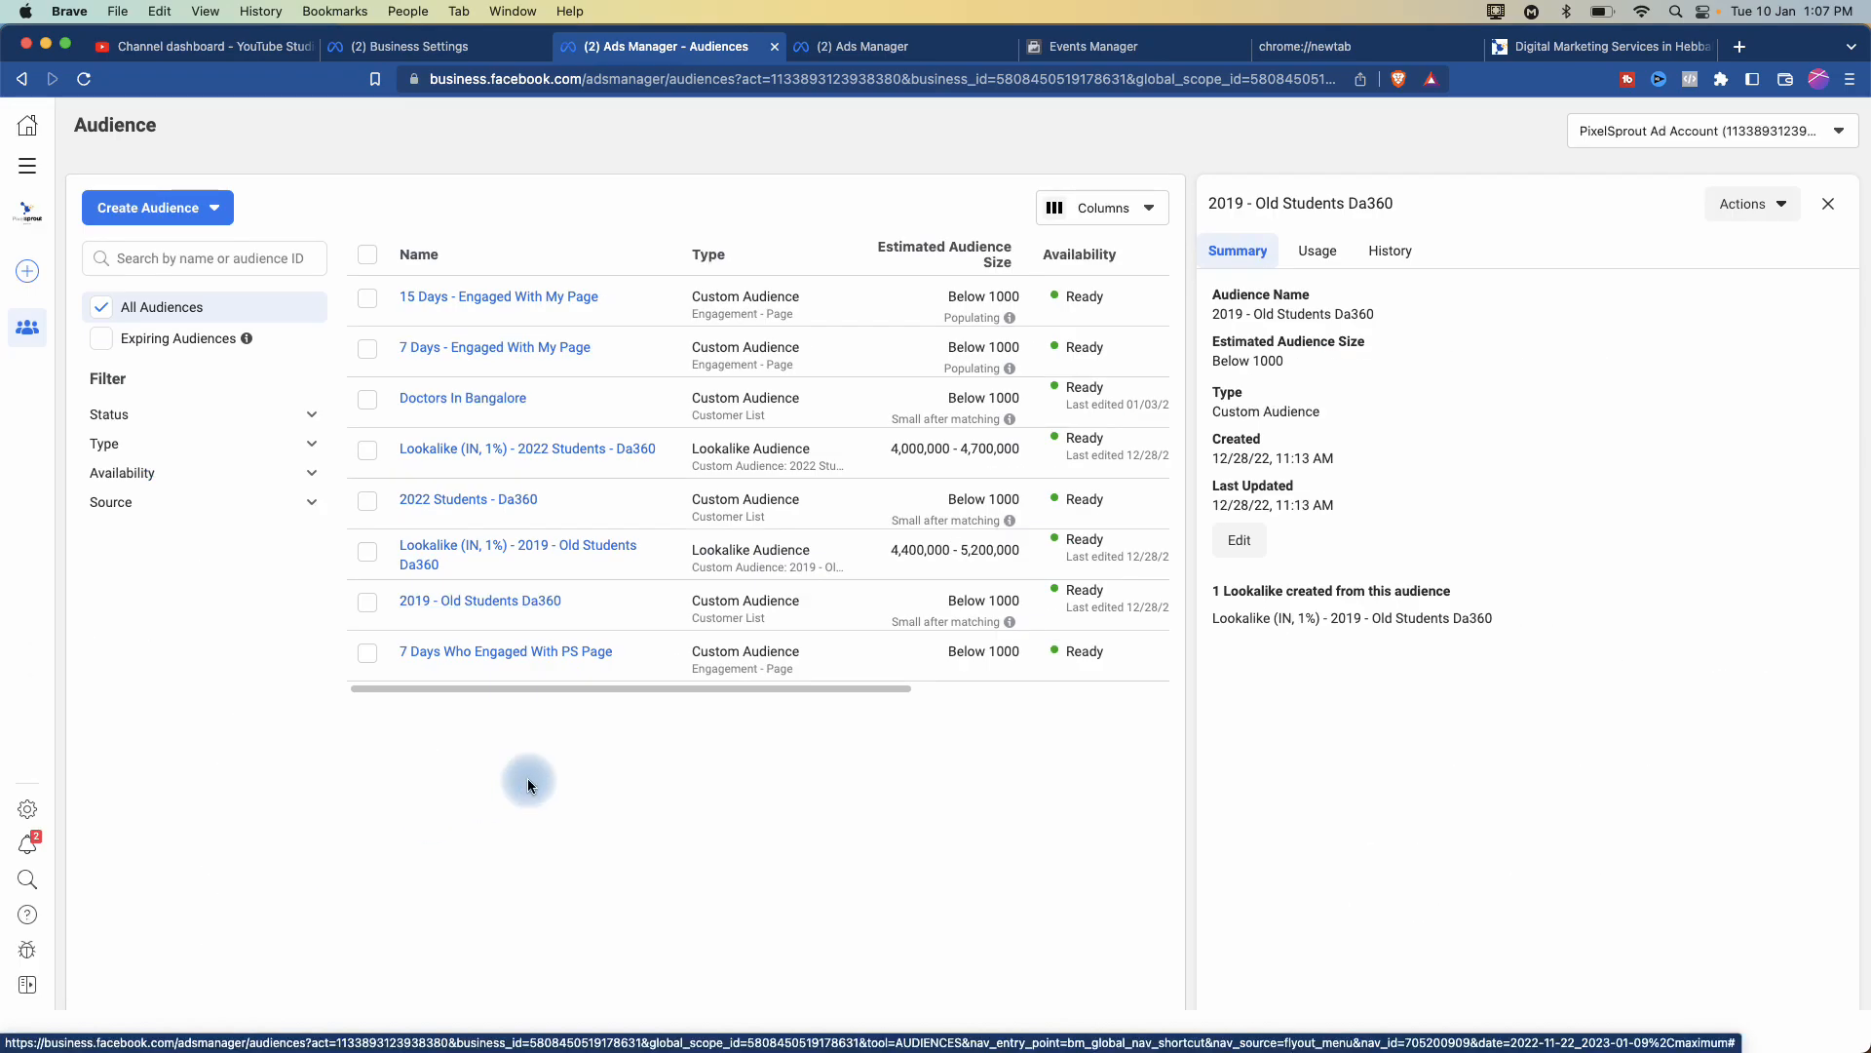
click(1782, 207)
- Edit 2019 - Old Students Da360 to add customers with the 'Paste comma-separated values' option, ready to paste
click(1733, 246)
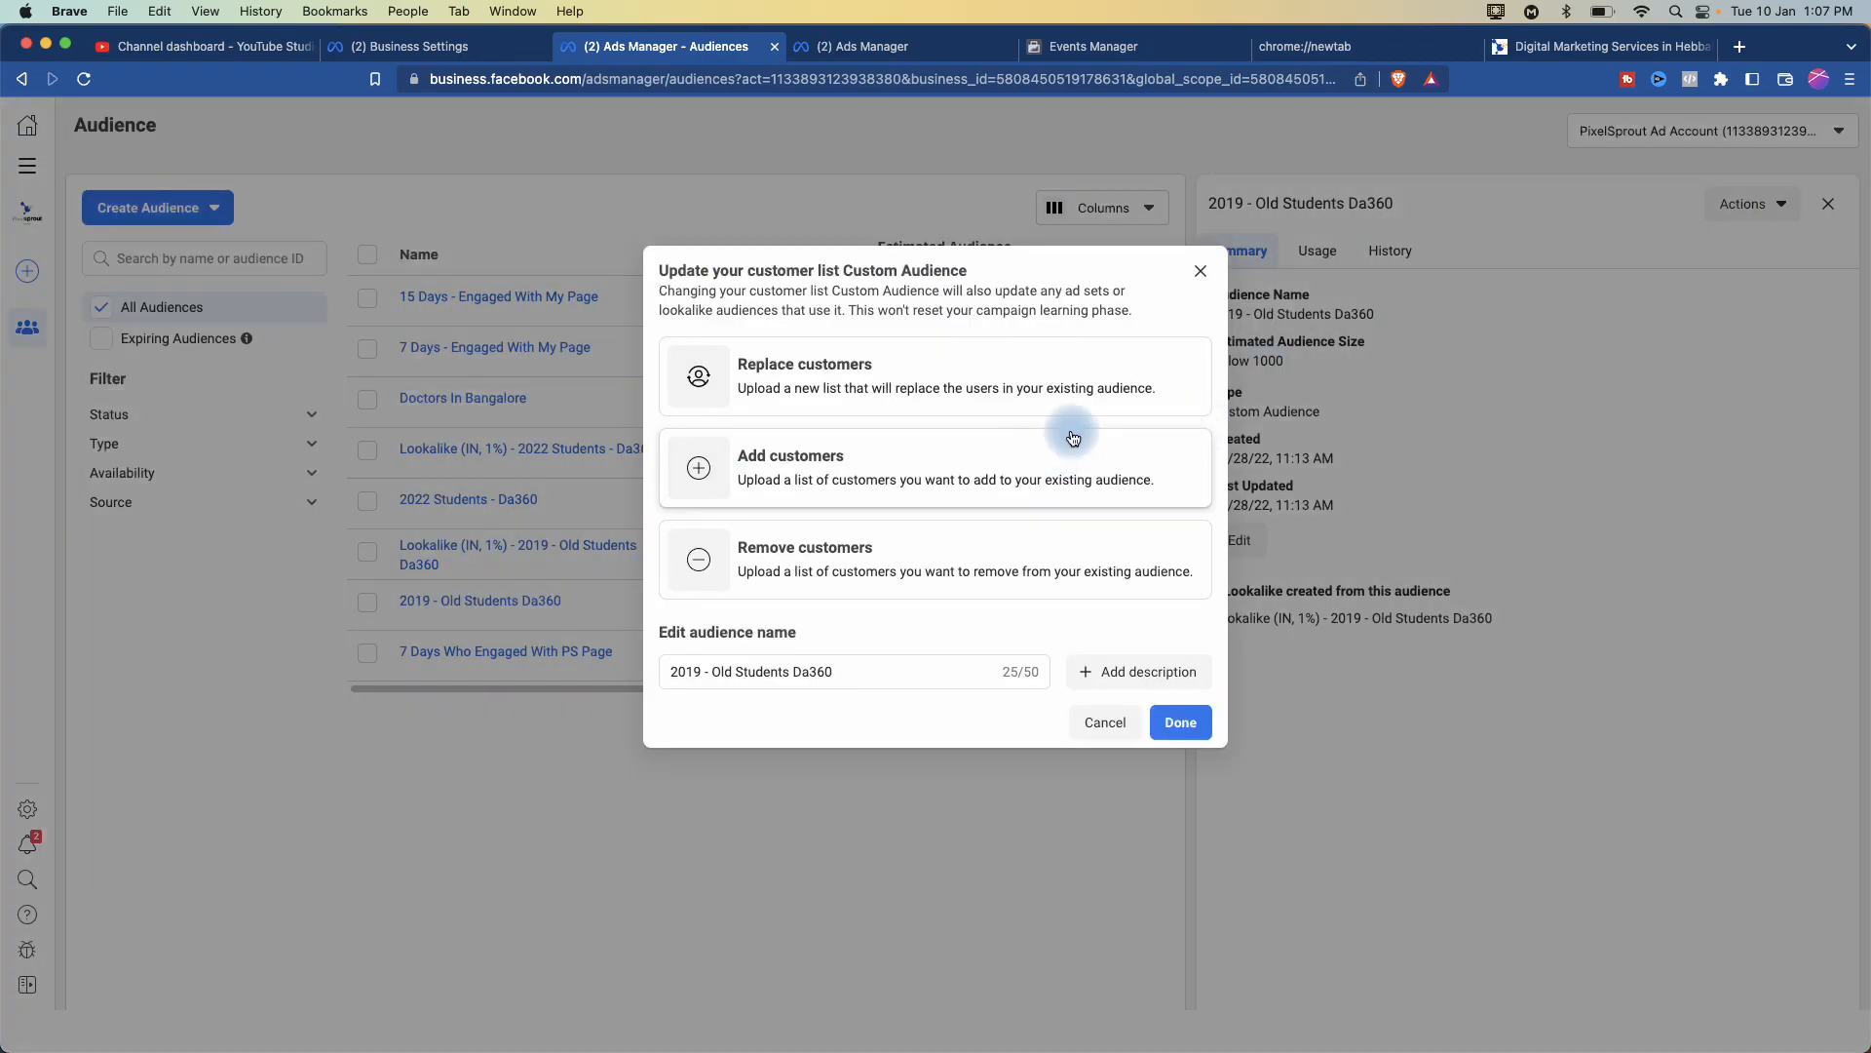
key(super+equal)
key(super+equal)
key(super+equal)
key(super+equal)
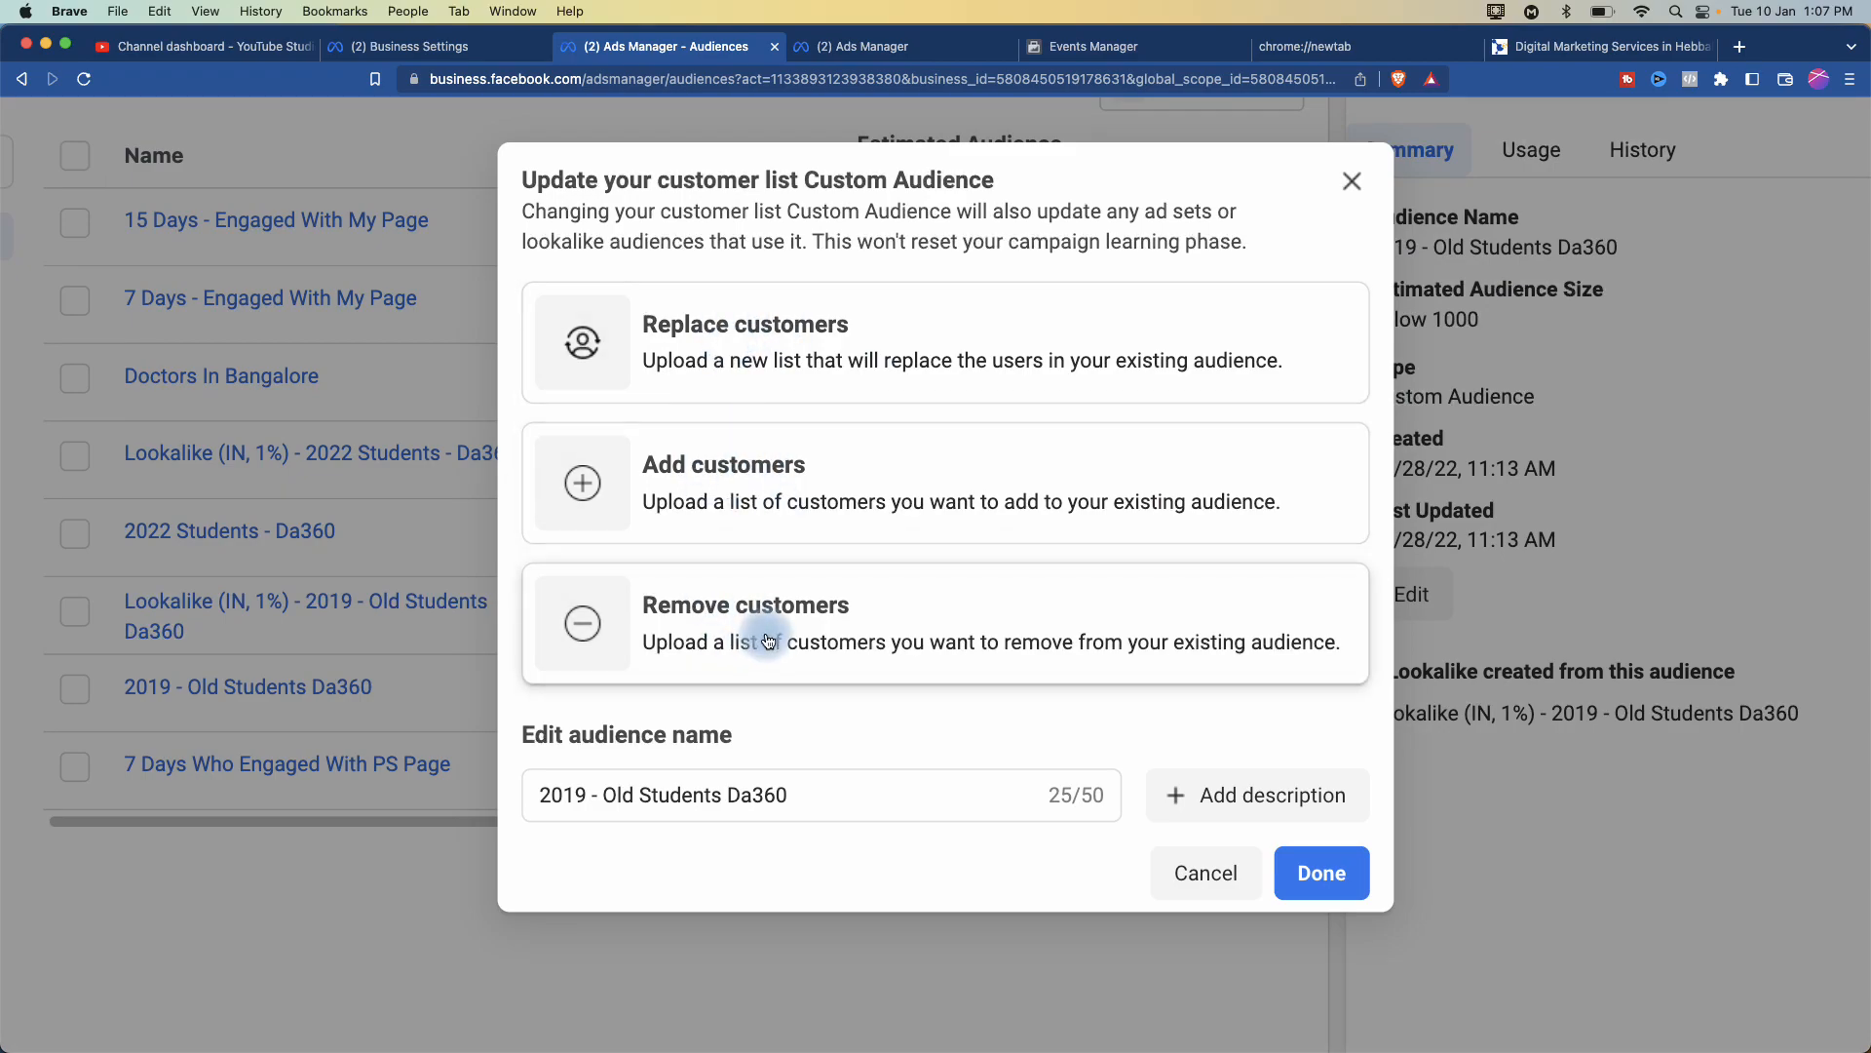
click(711, 465)
click(419, 529)
click(505, 465)
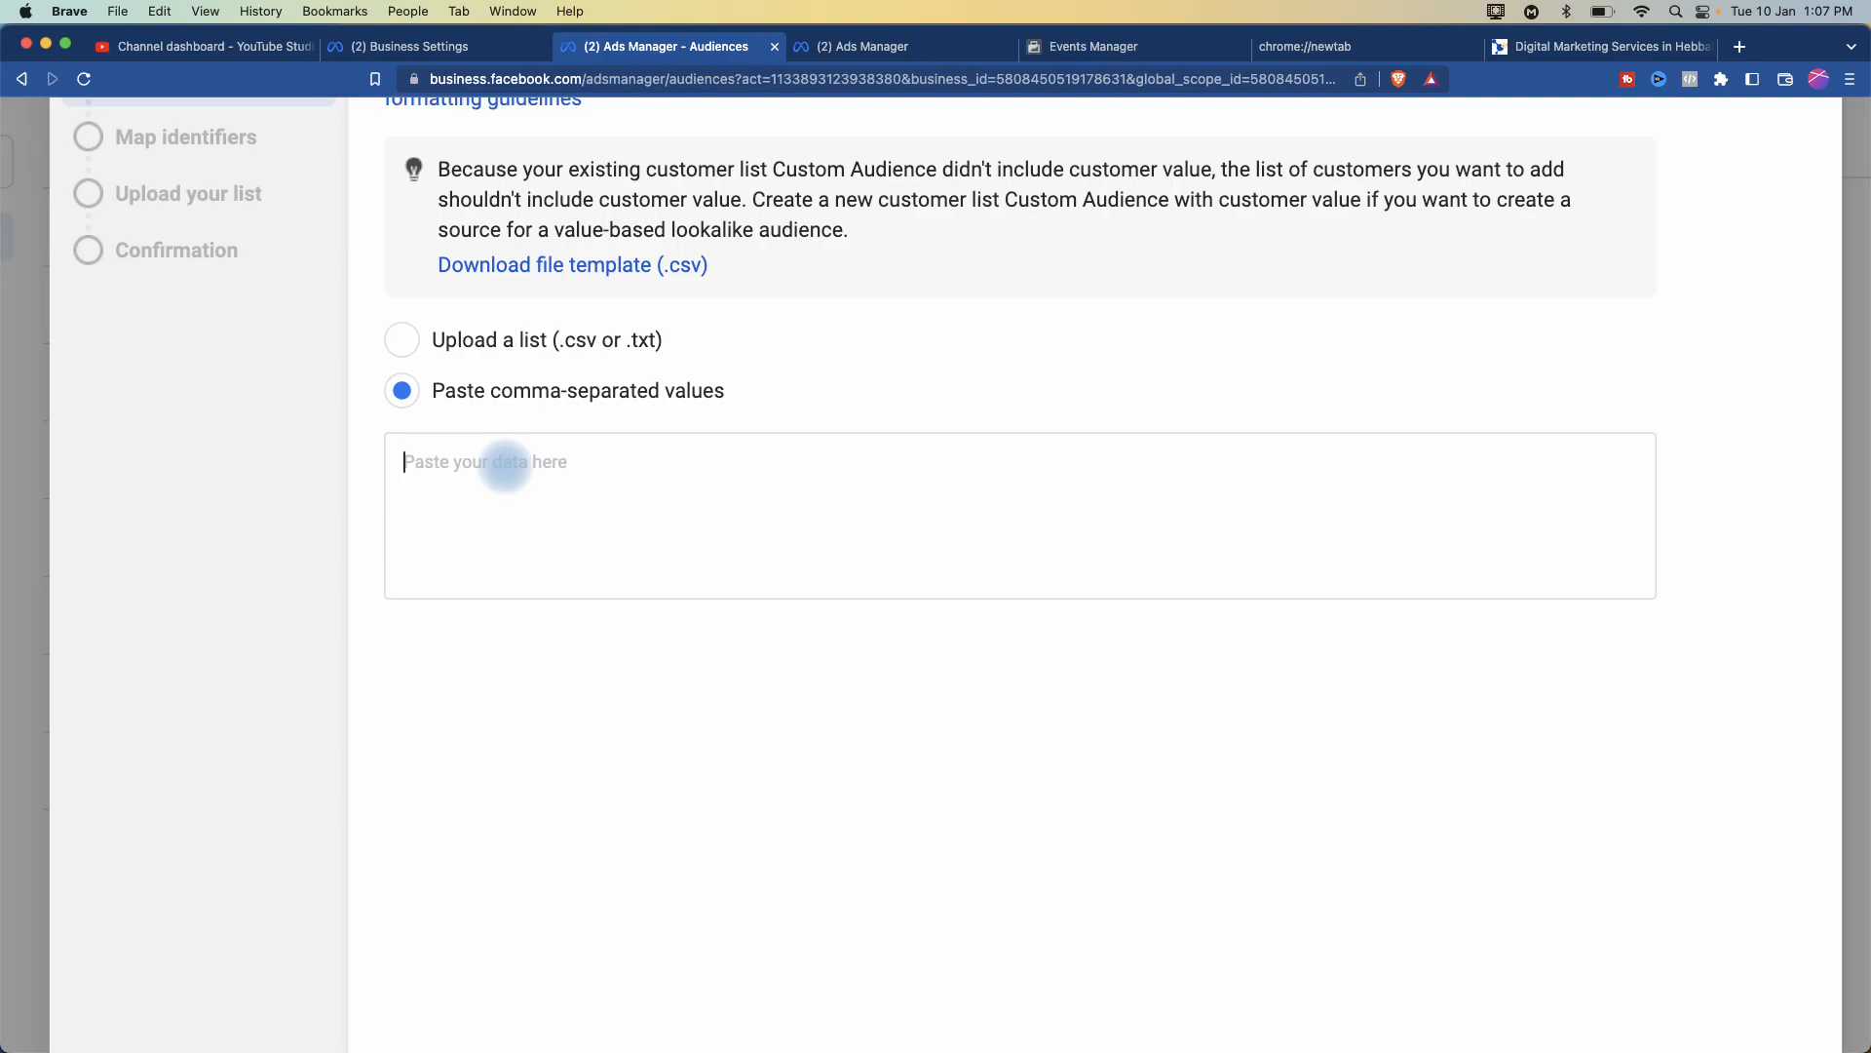
- Load textpad.surge.sh in a new browser tab
click(1739, 47)
text(textpad.surge.sh)
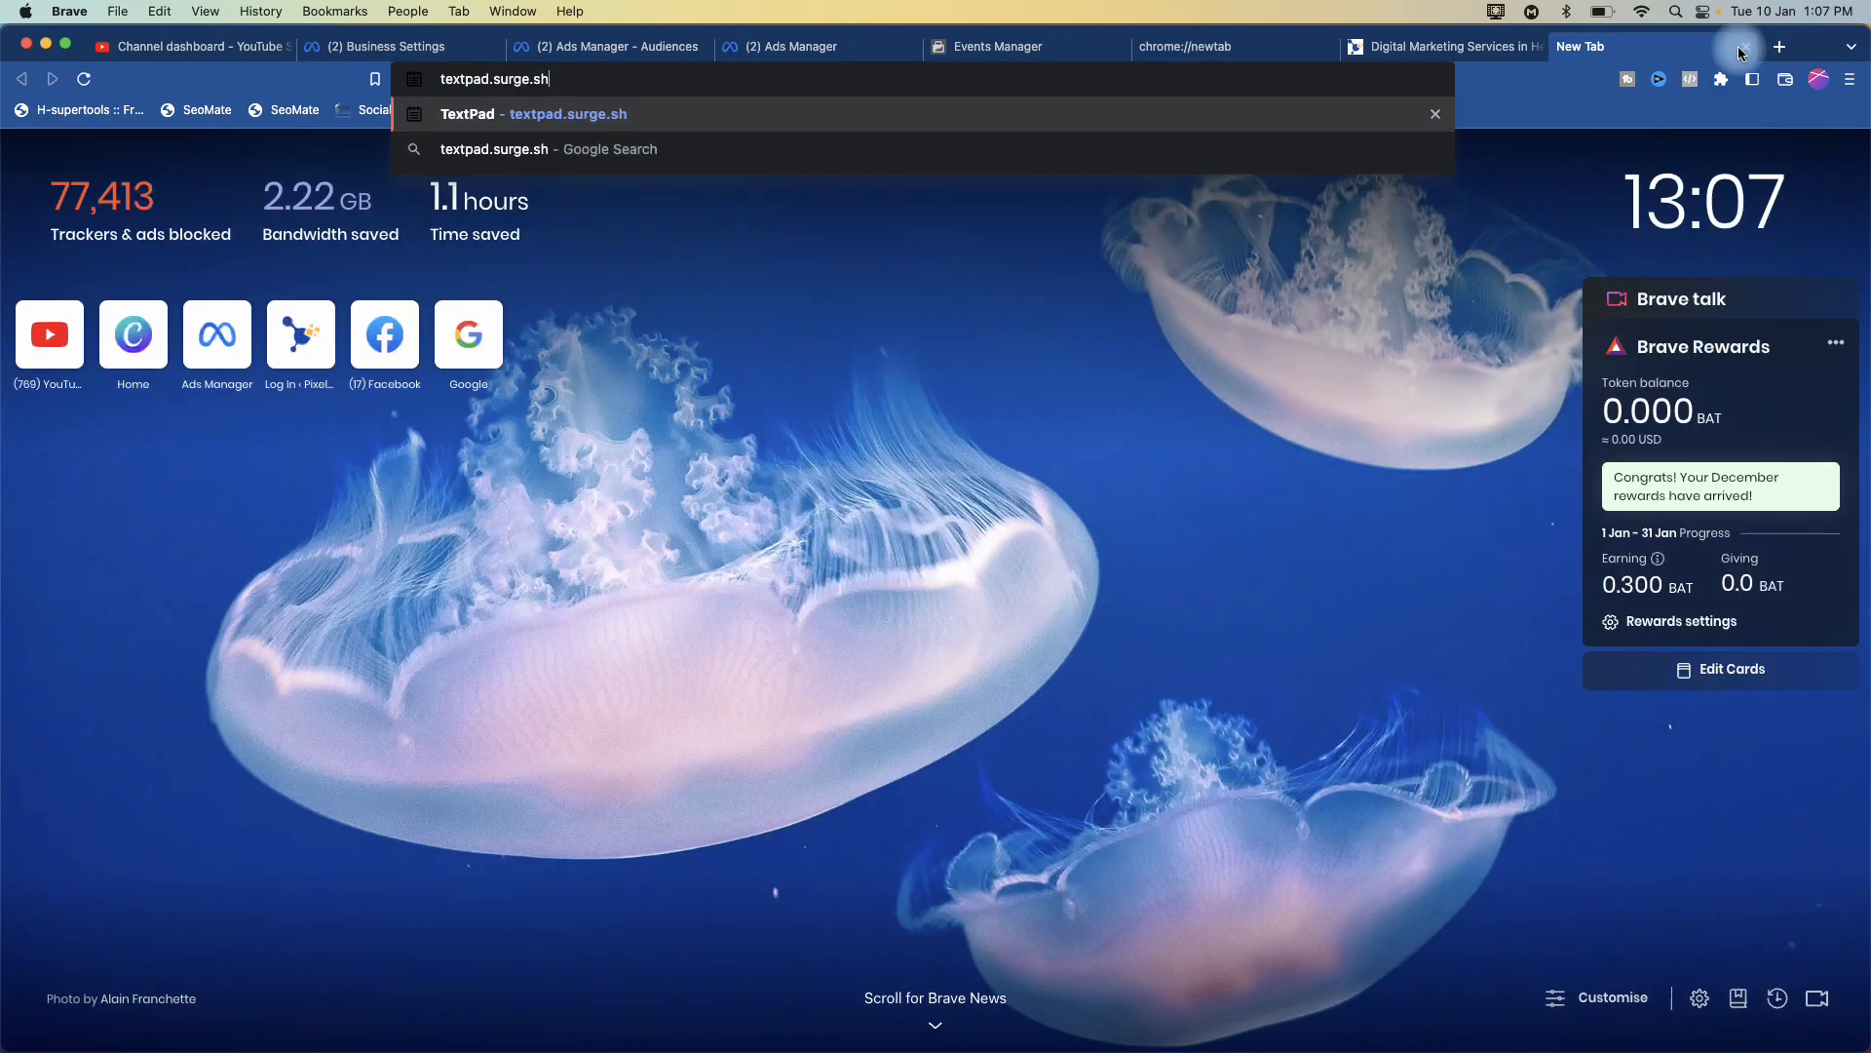
key(Return)
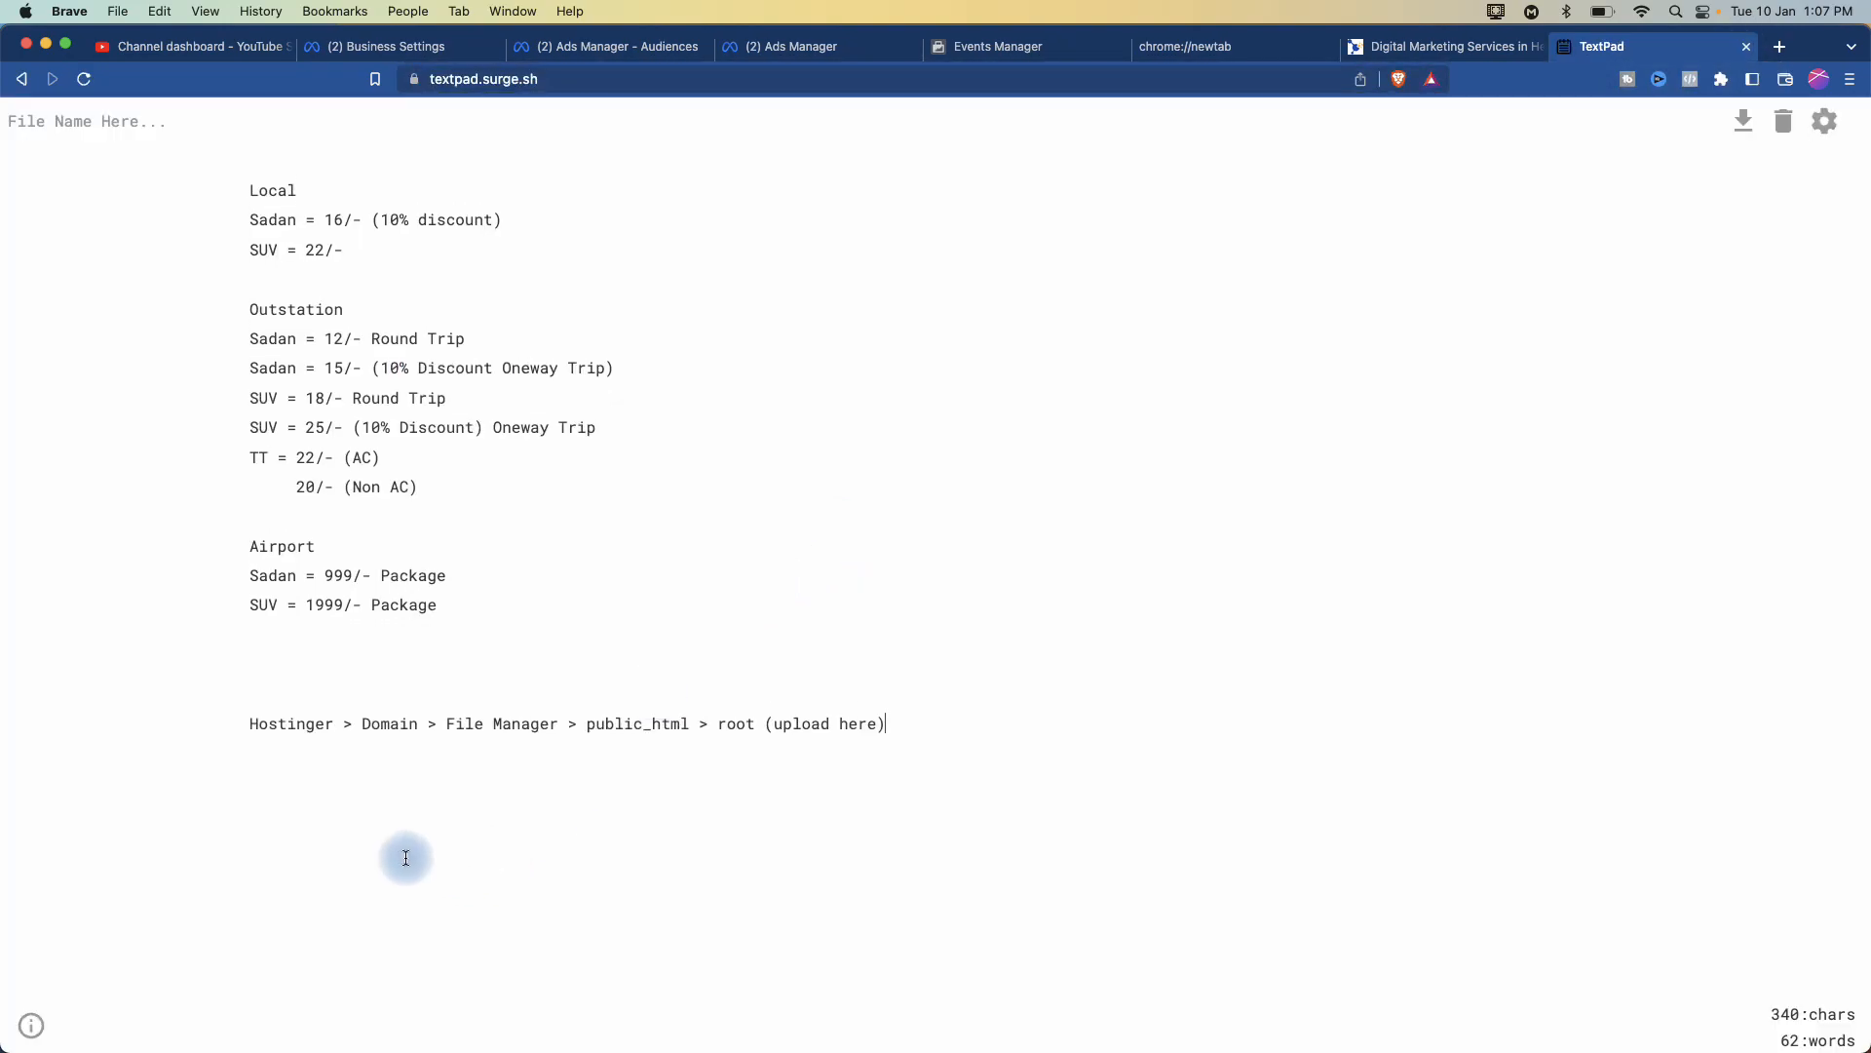
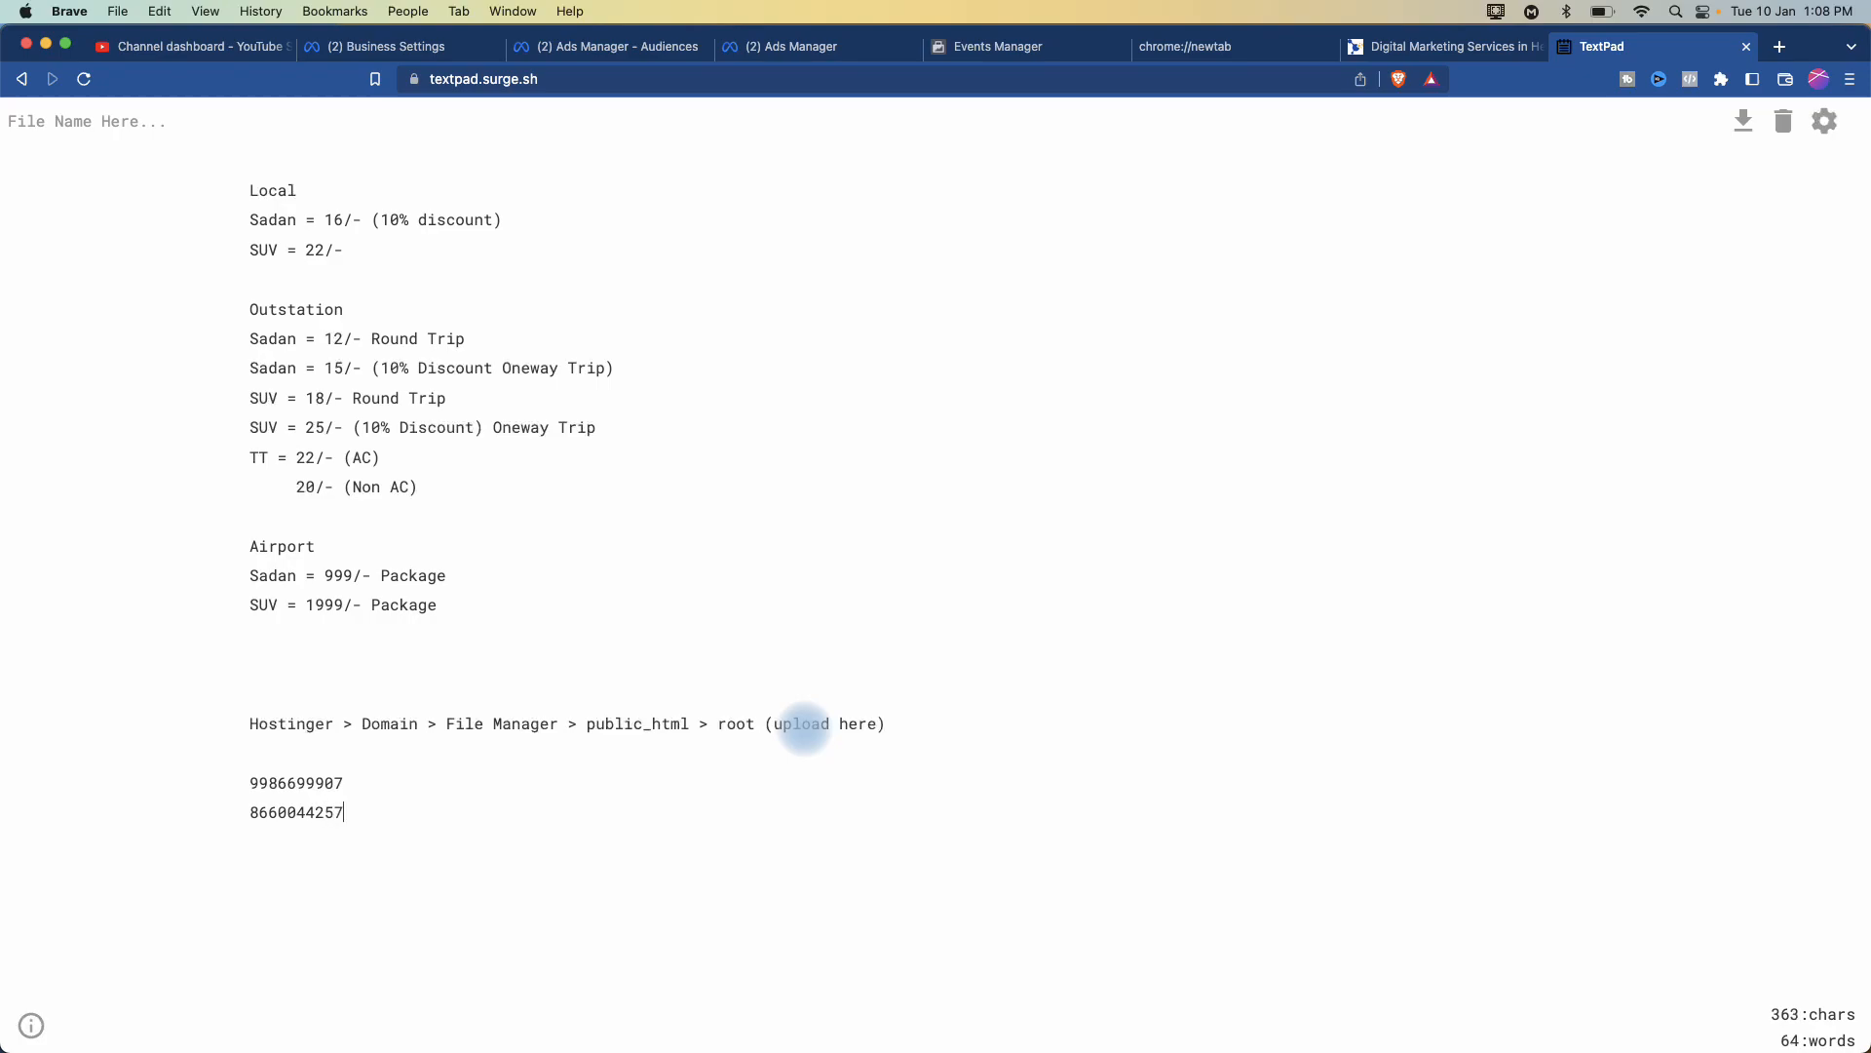
- Type two customer phone numbers in TextPad and copy them both
drag(253, 792, 402, 808)
key(super+c)
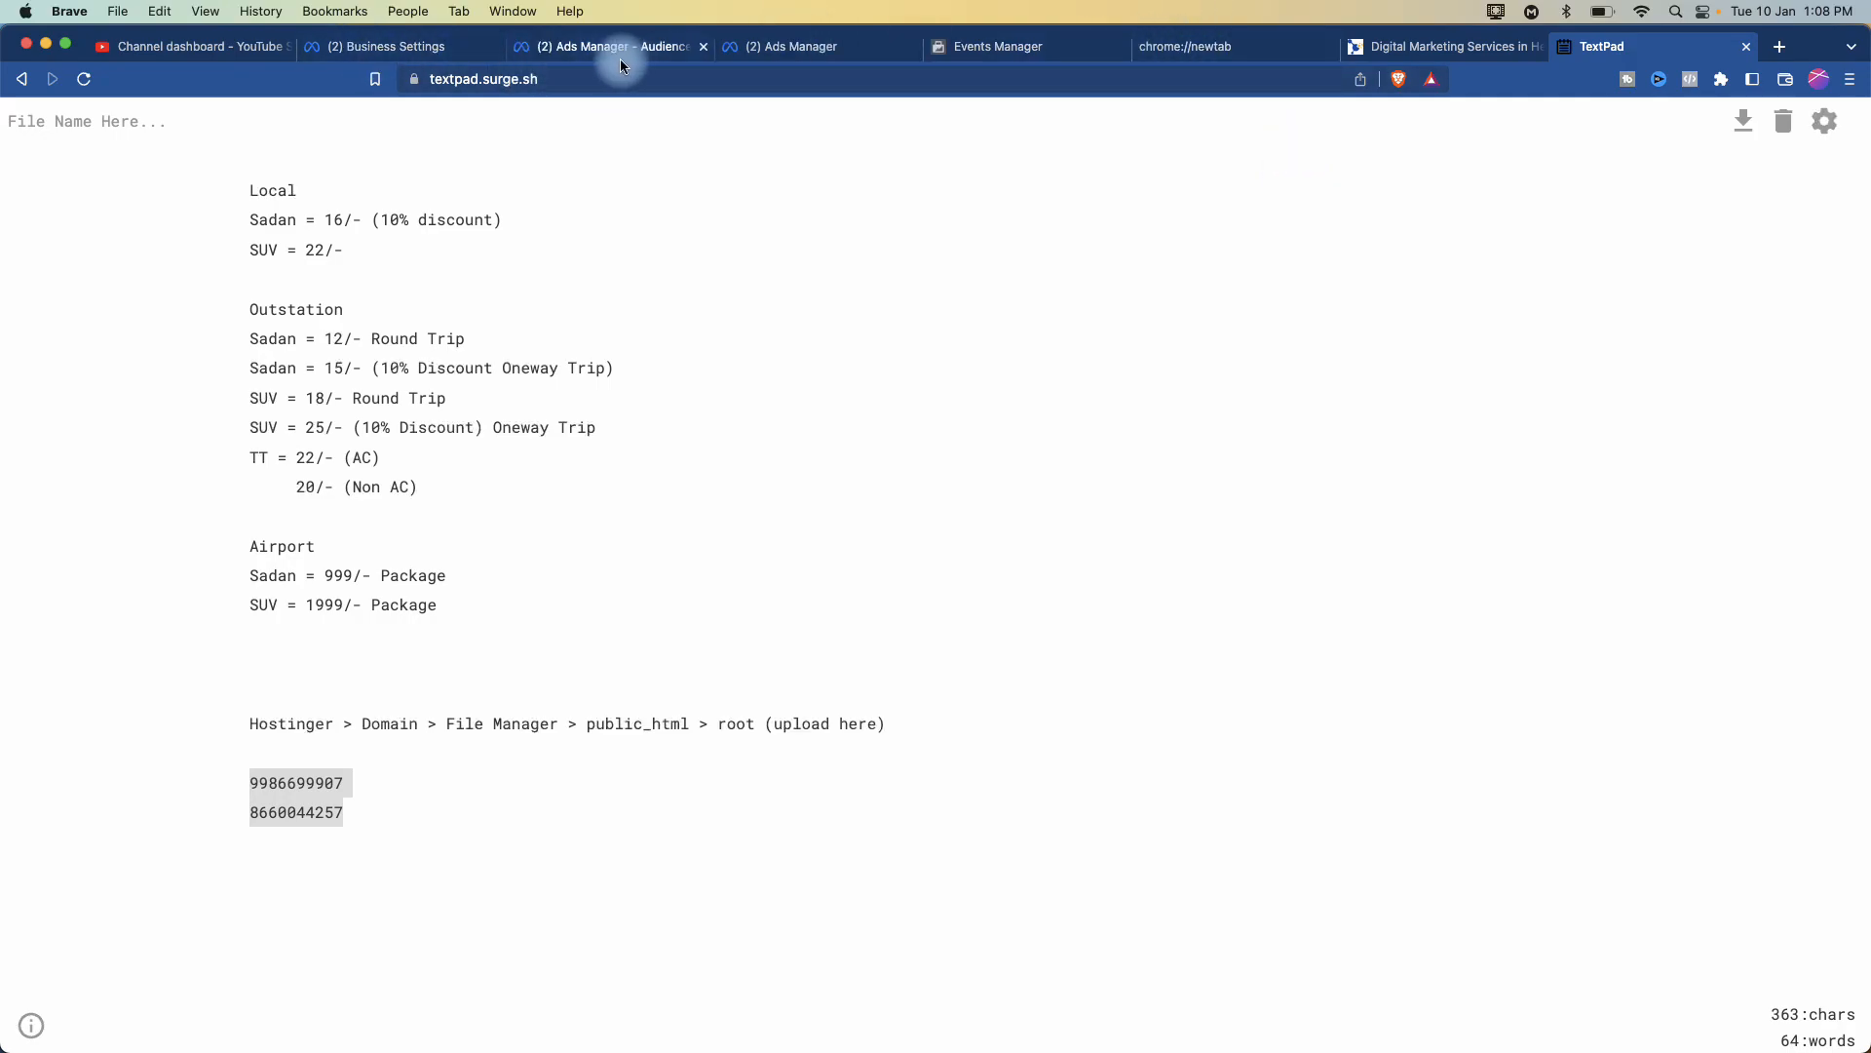
click(576, 44)
- Return to Ads Manager and close the open wizards, including a briefly started customer-list audience
click(399, 46)
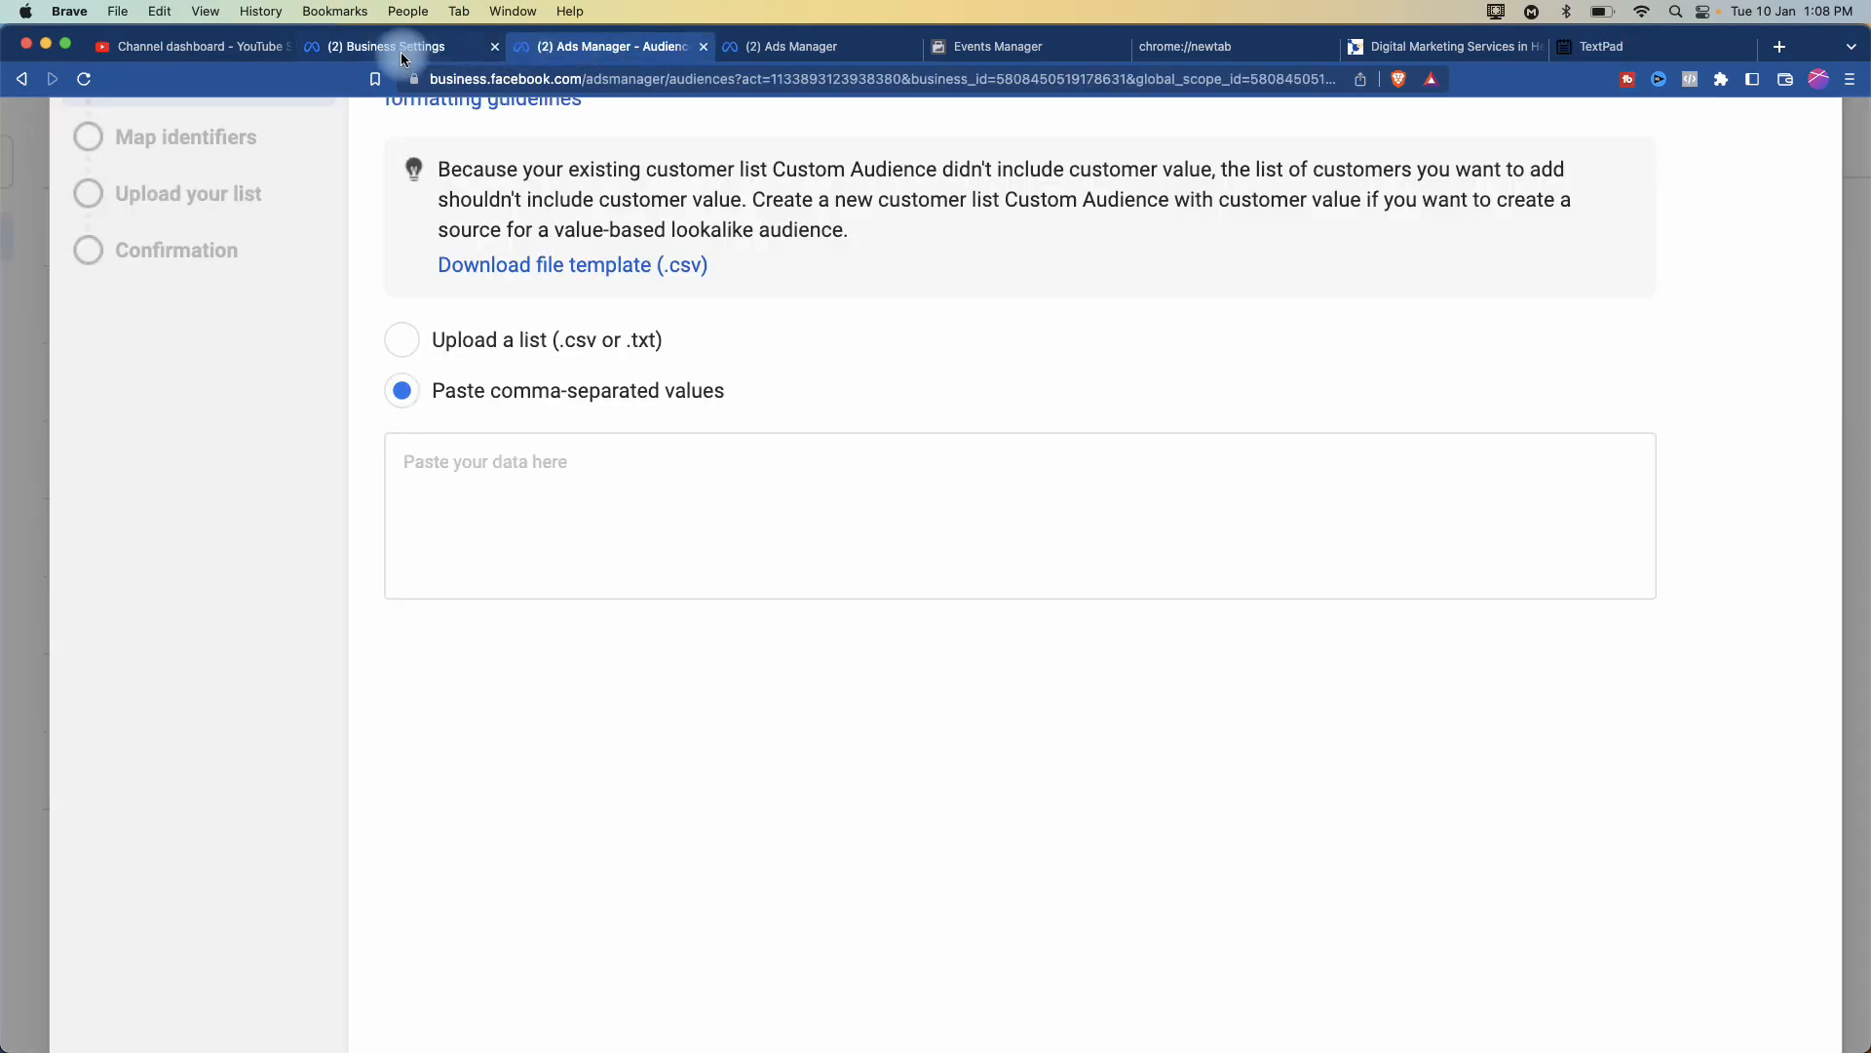
click(628, 45)
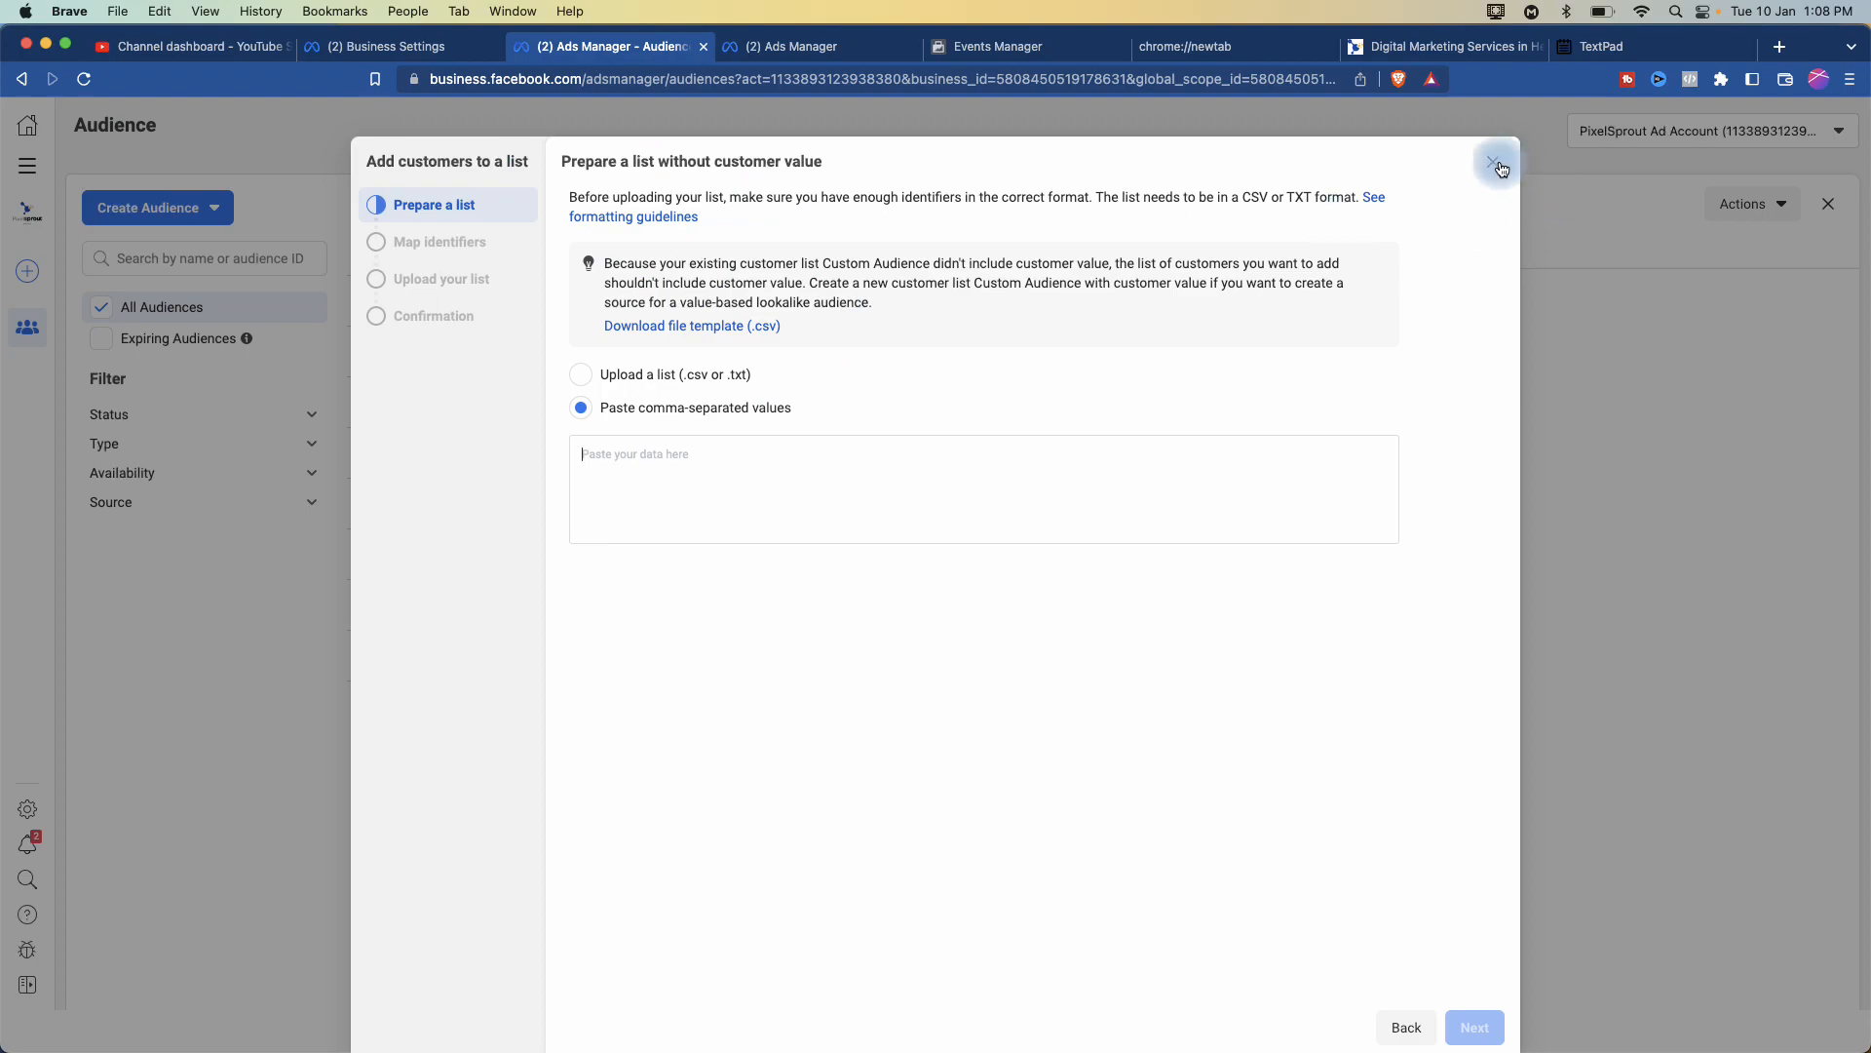
click(1496, 163)
click(186, 208)
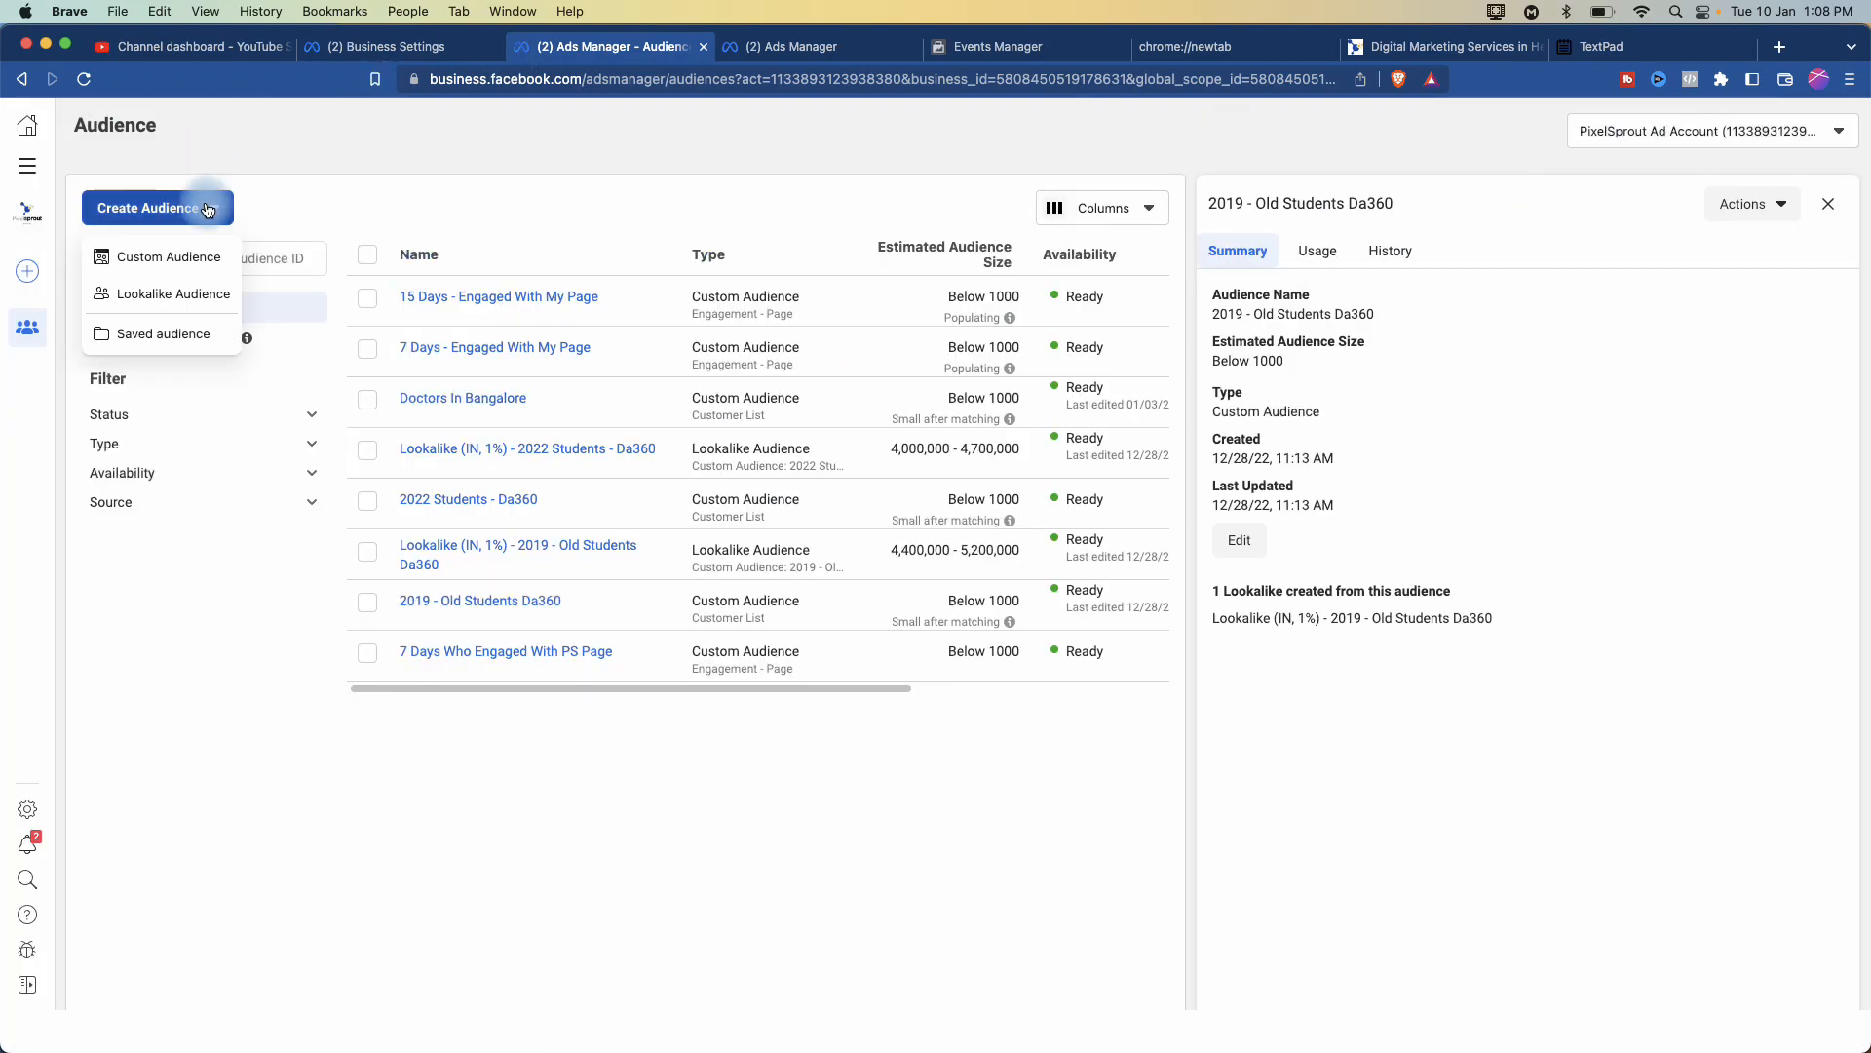
click(175, 258)
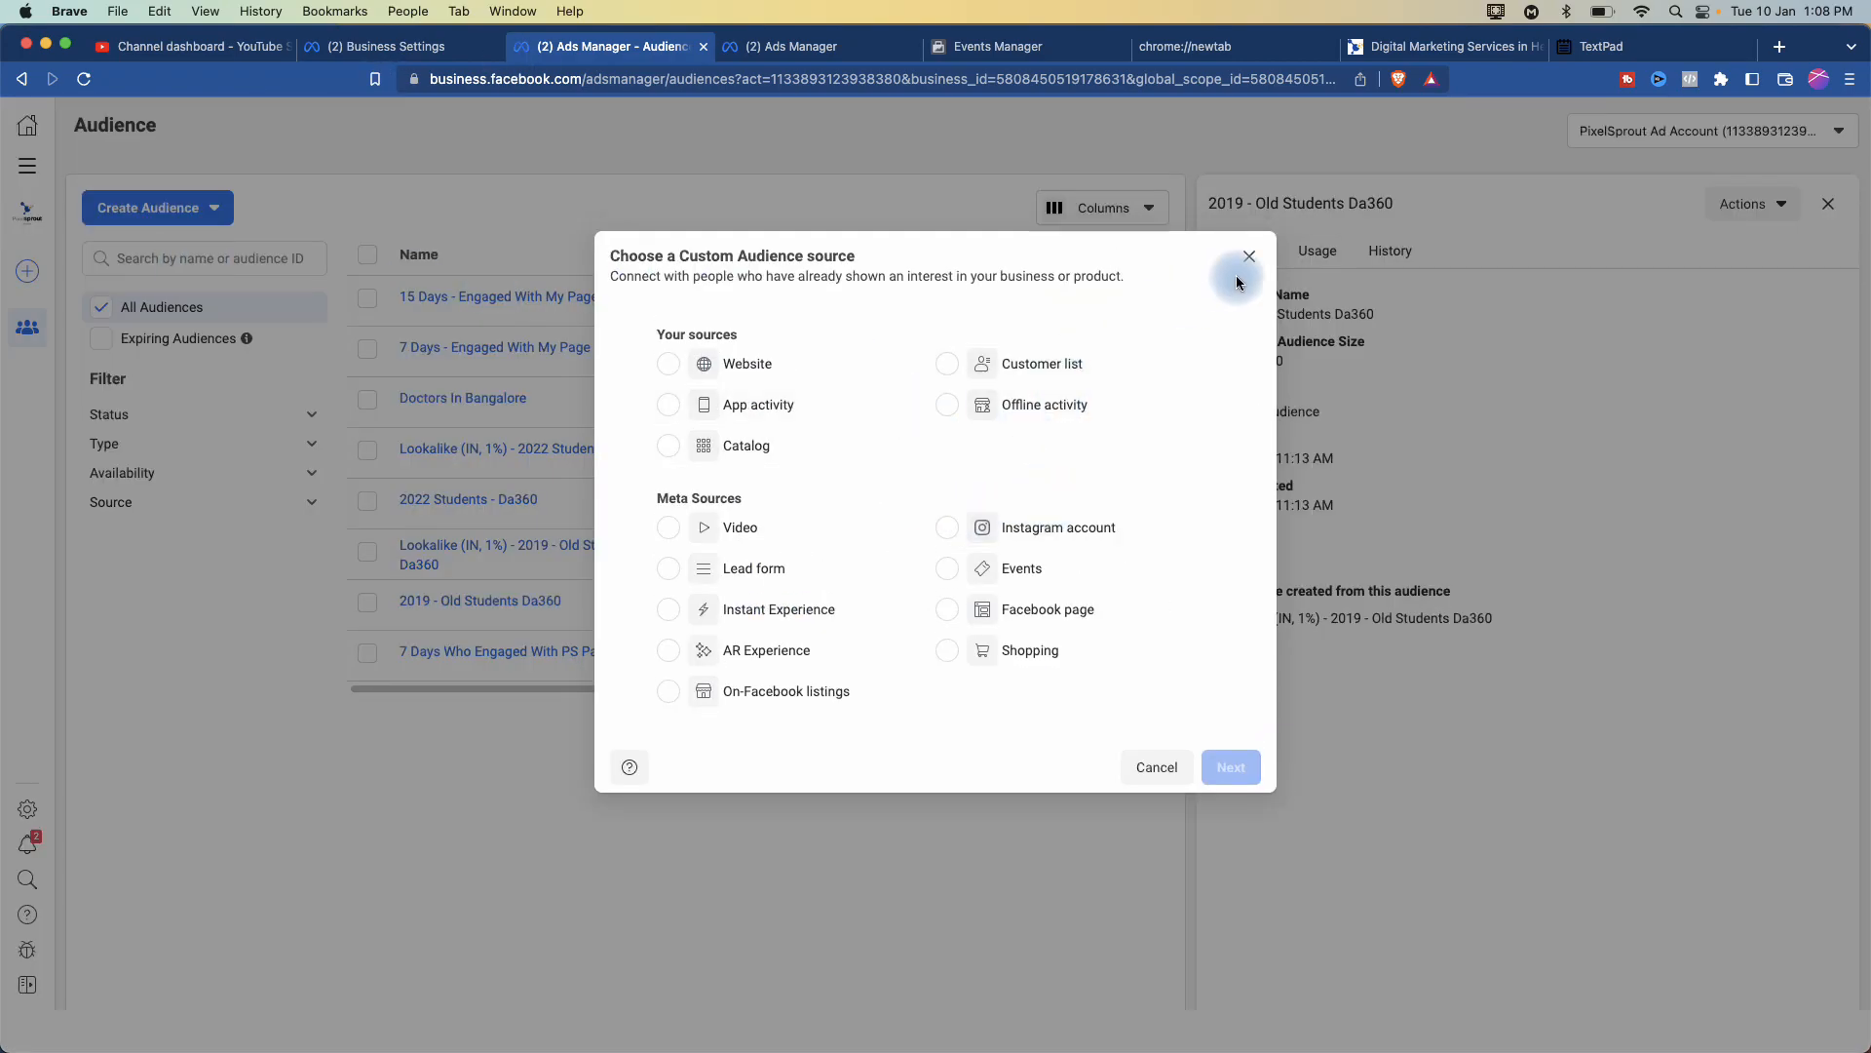
click(1031, 379)
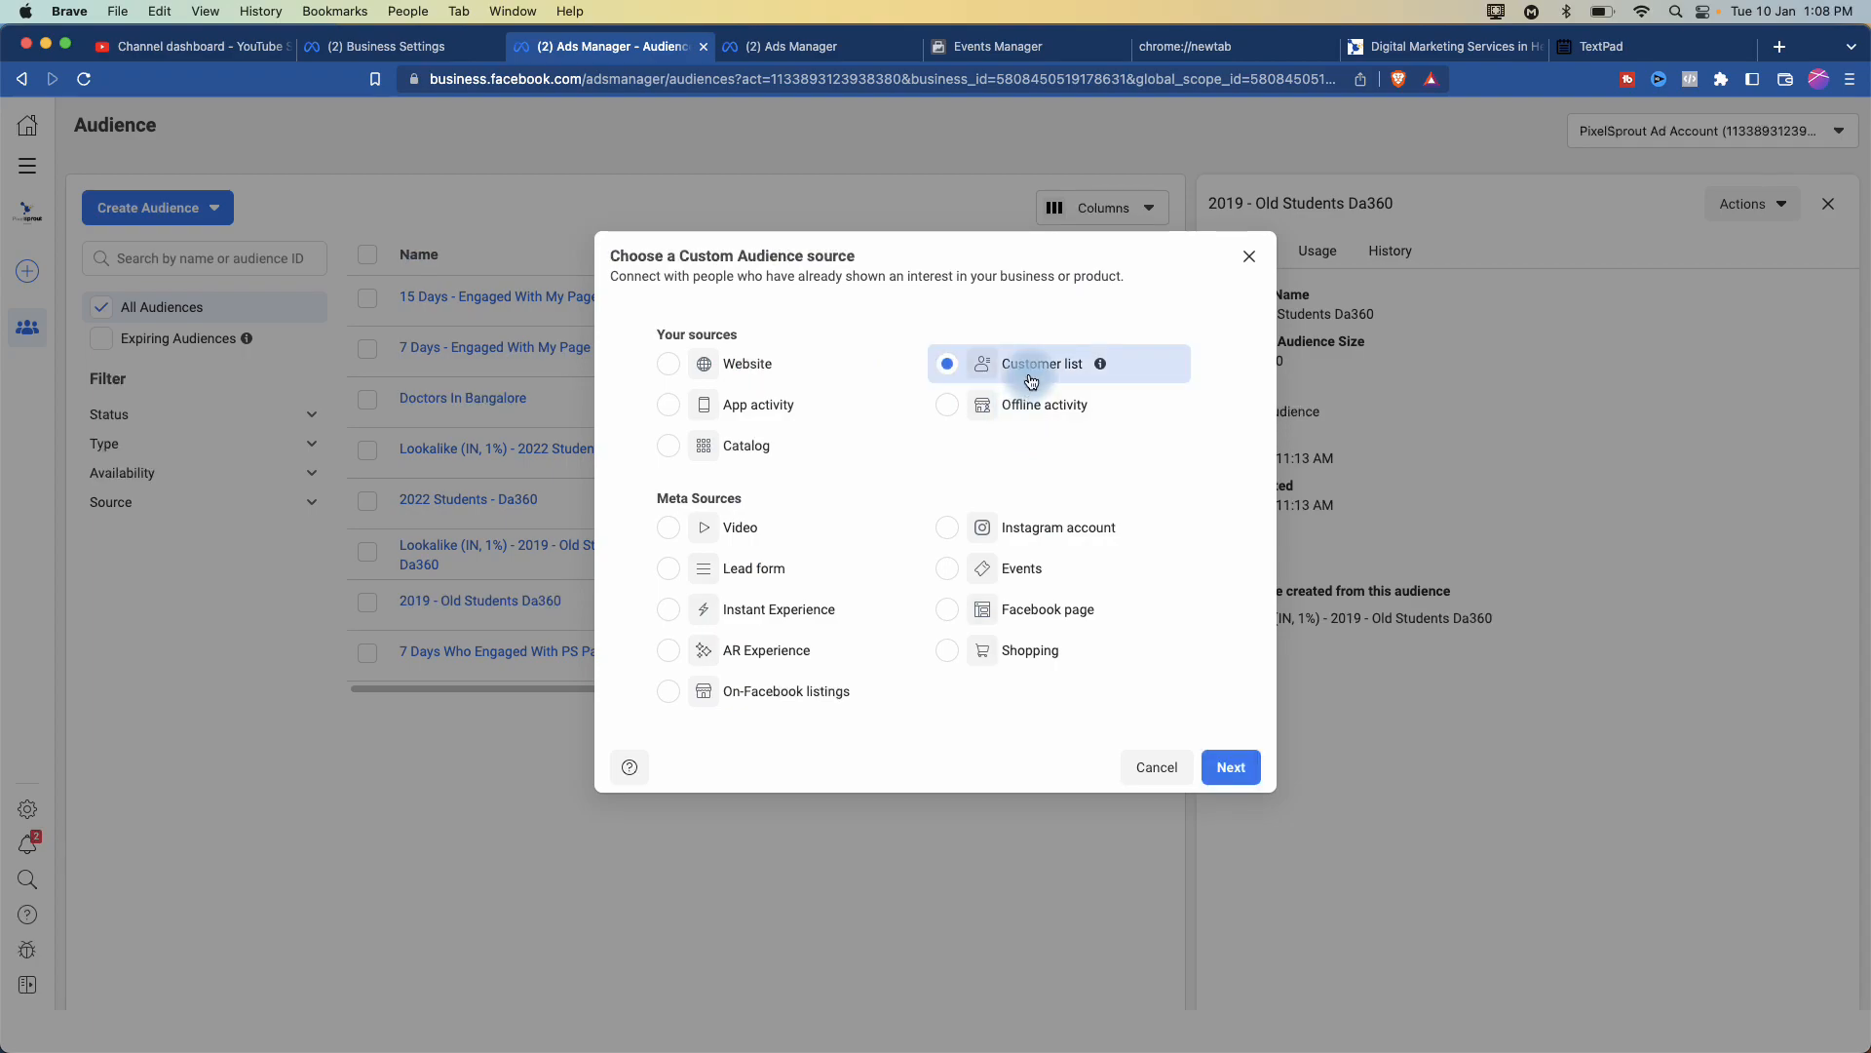
click(1232, 767)
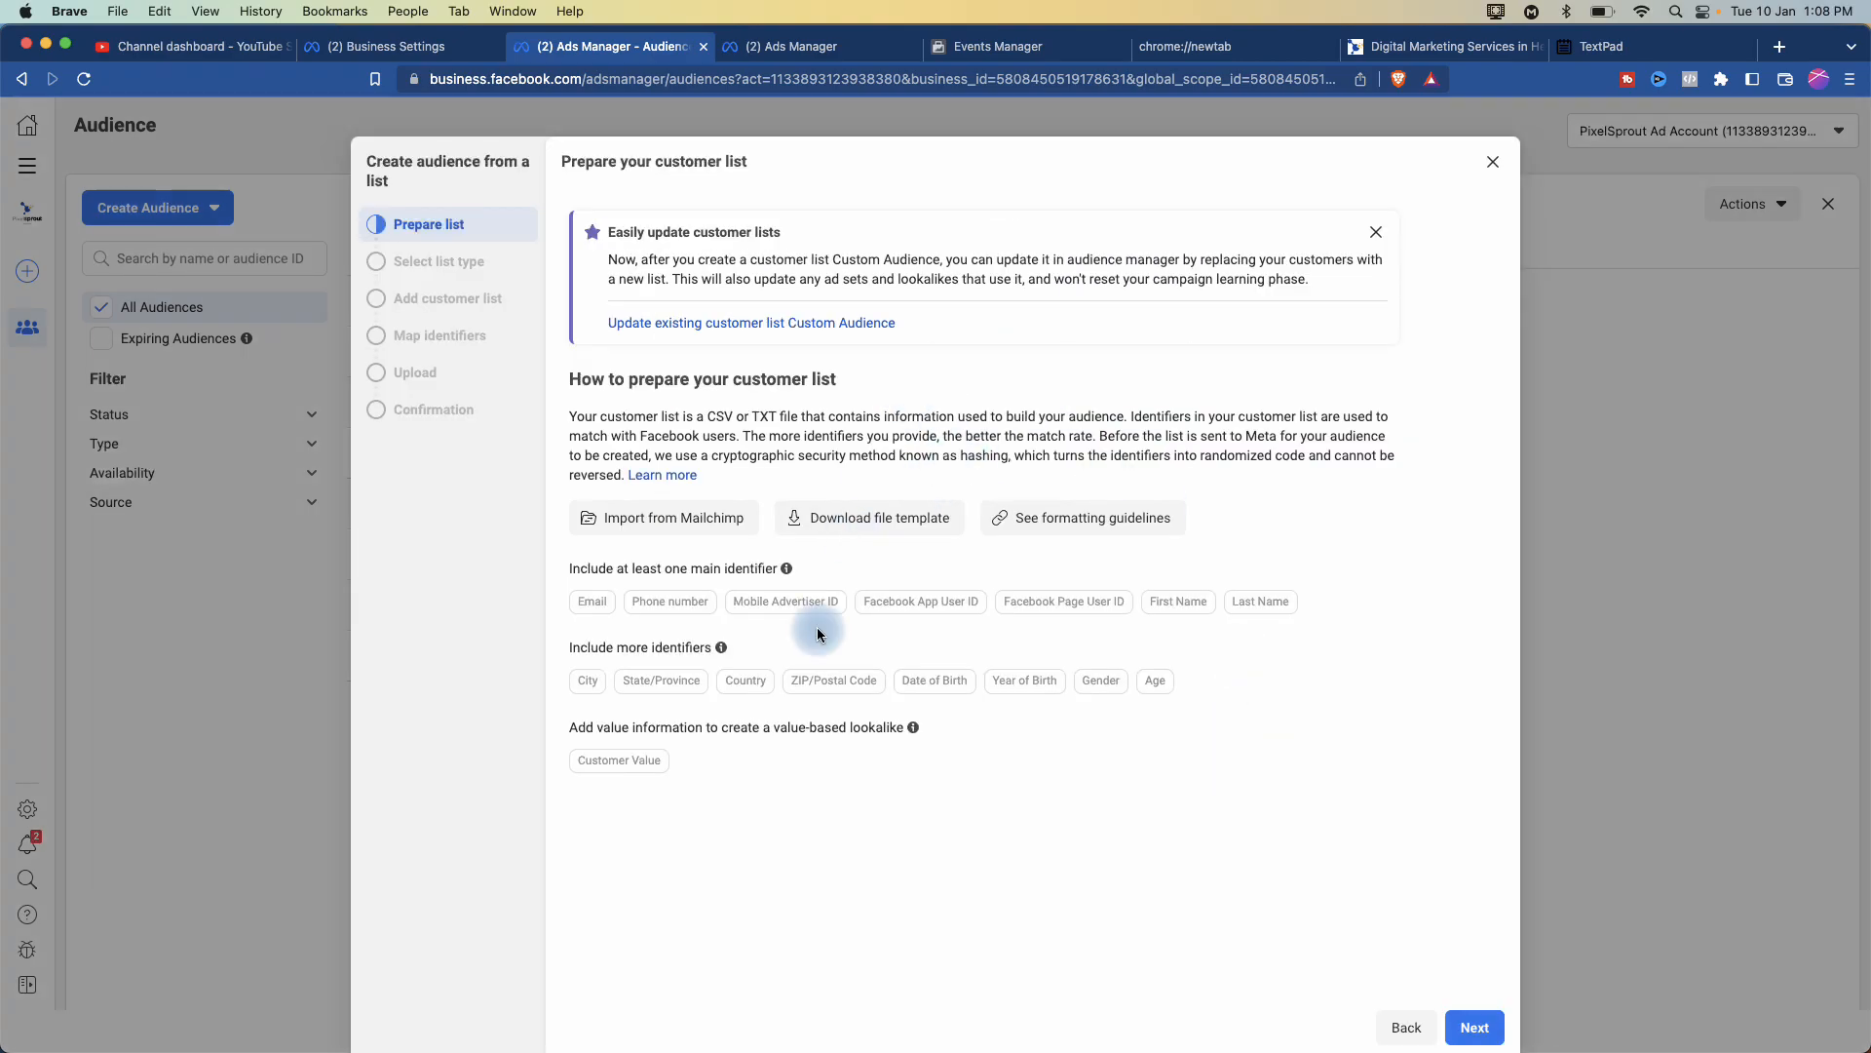
click(1493, 162)
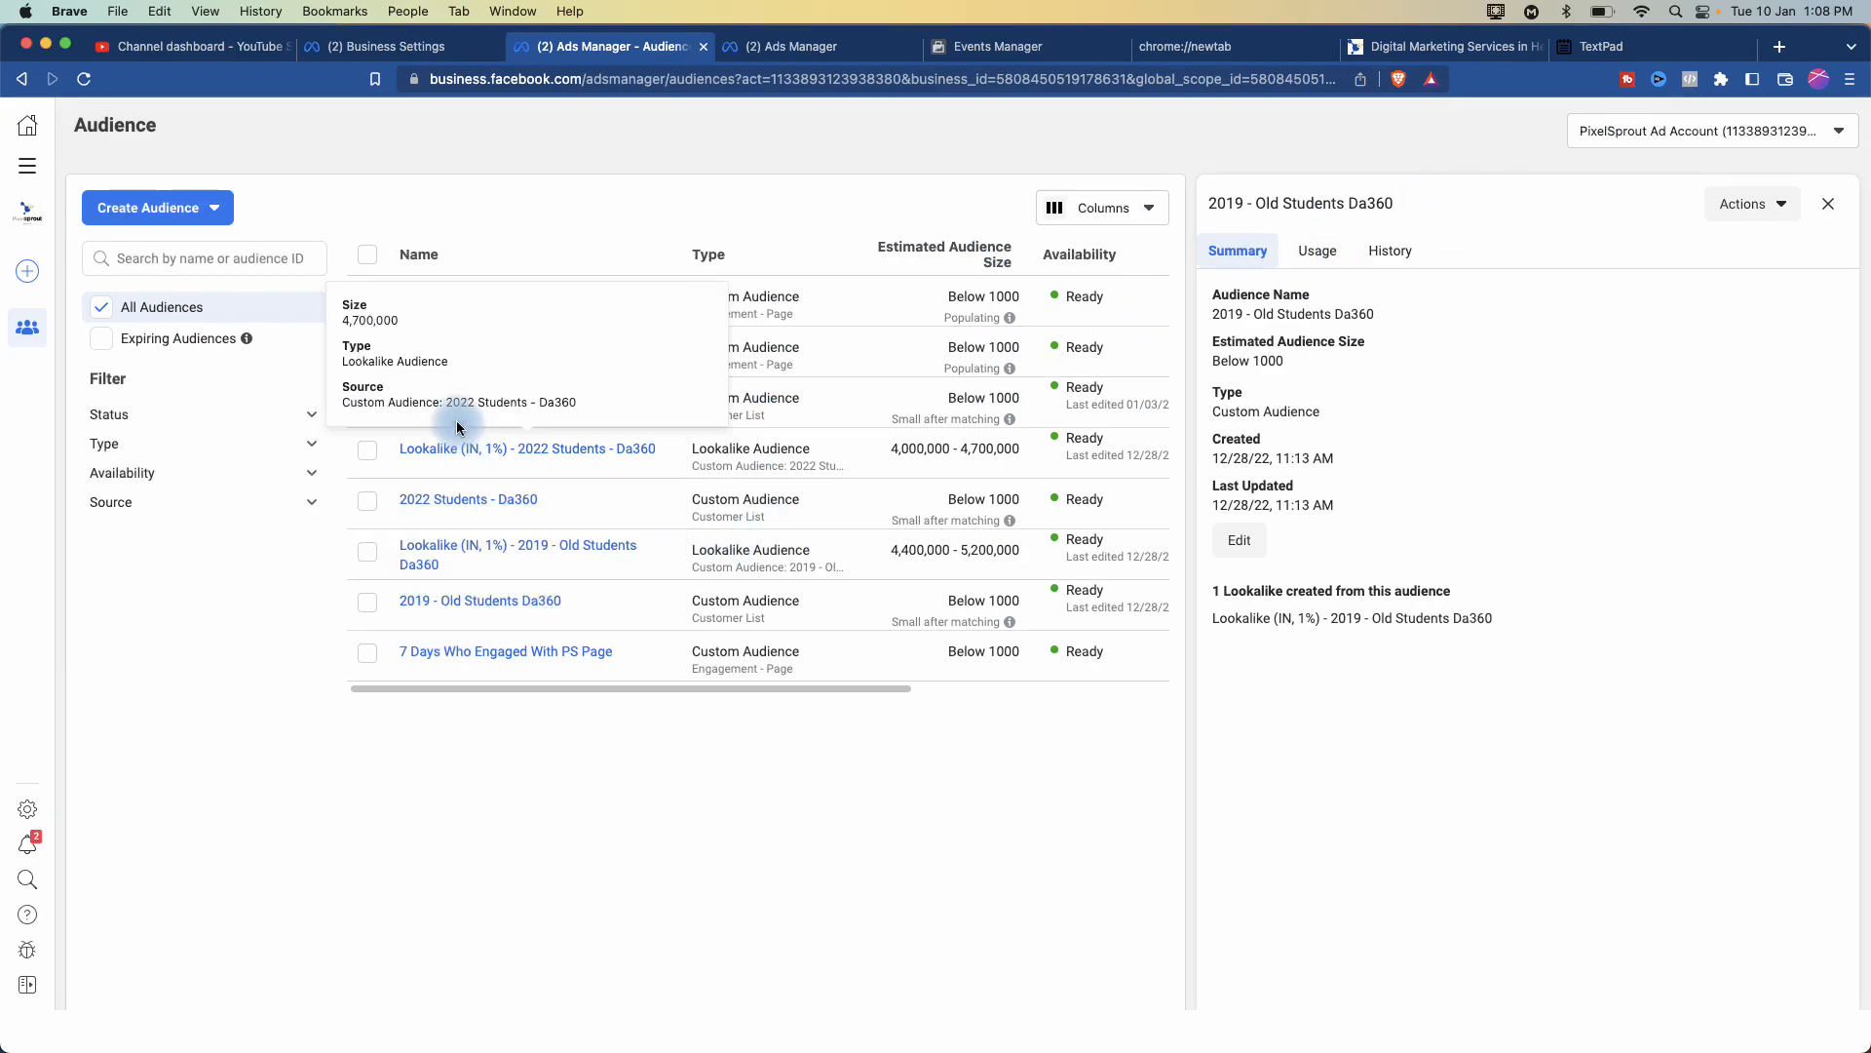
- Open the 2022 Students - Da360 audience and choose Actions > Edit
click(456, 504)
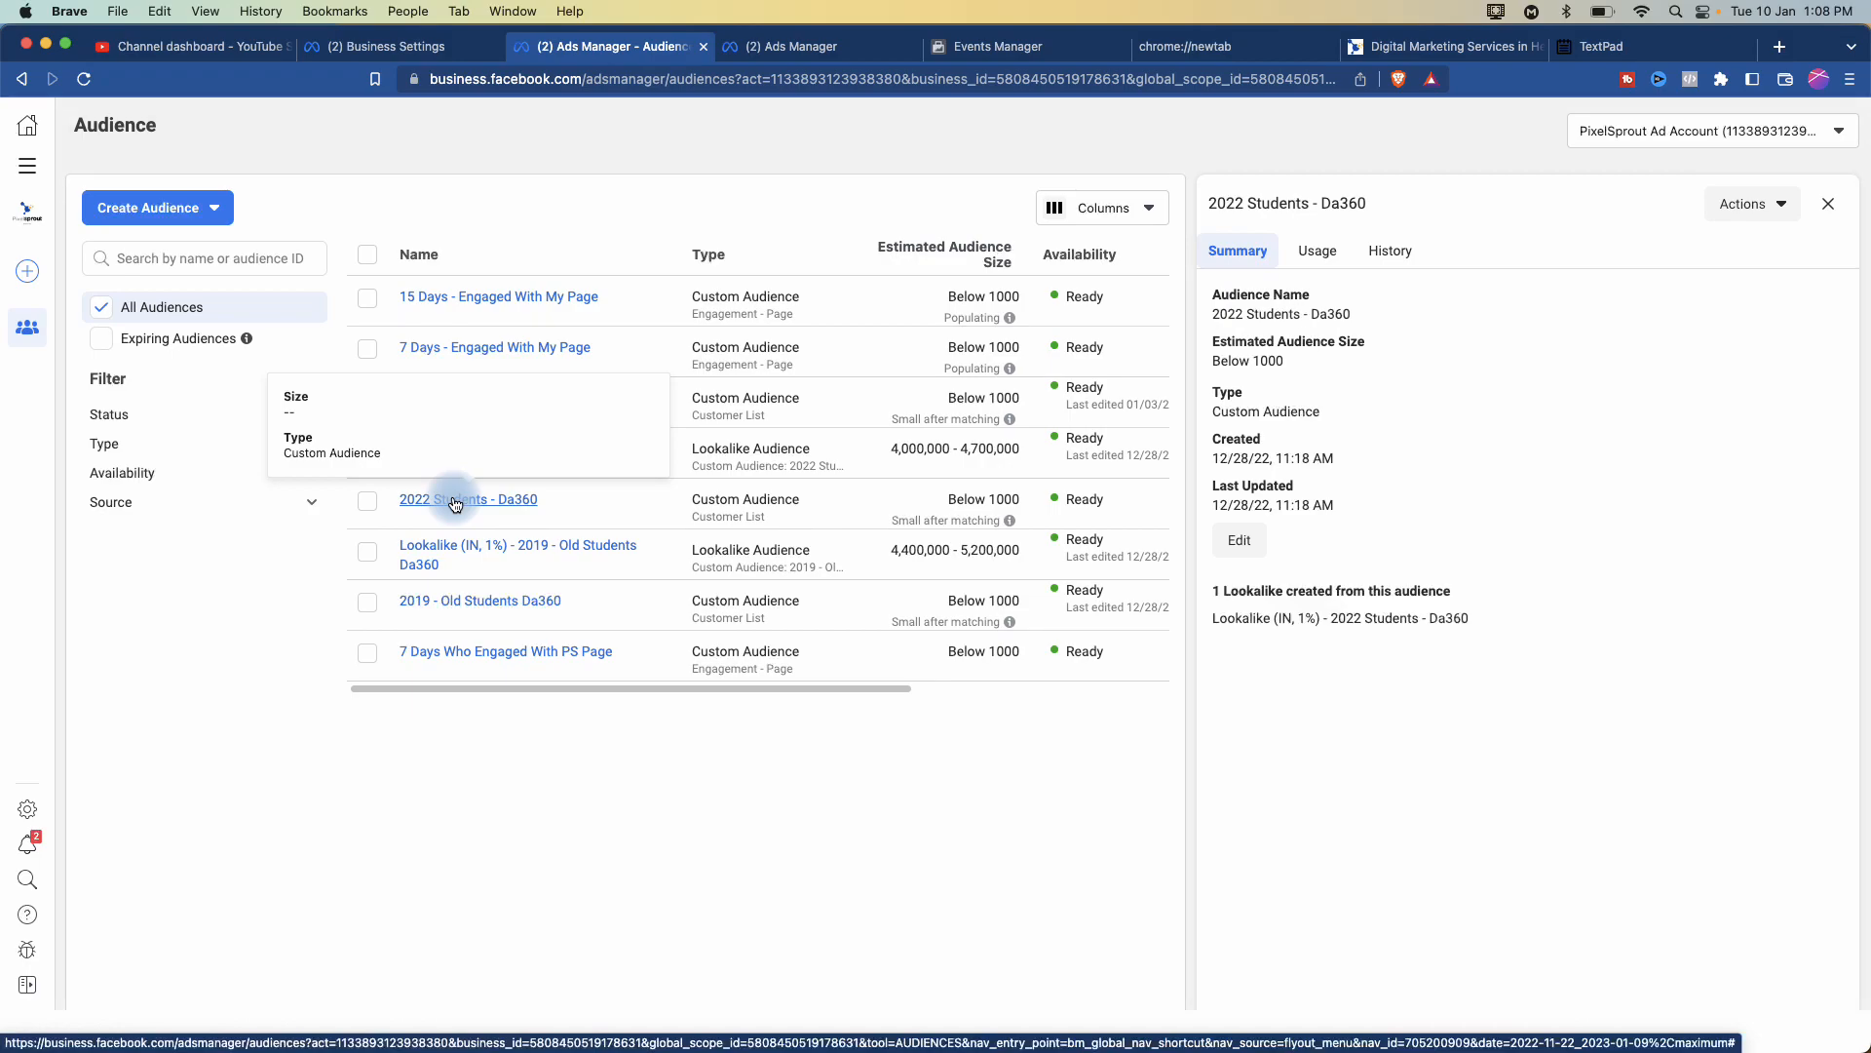
click(1774, 206)
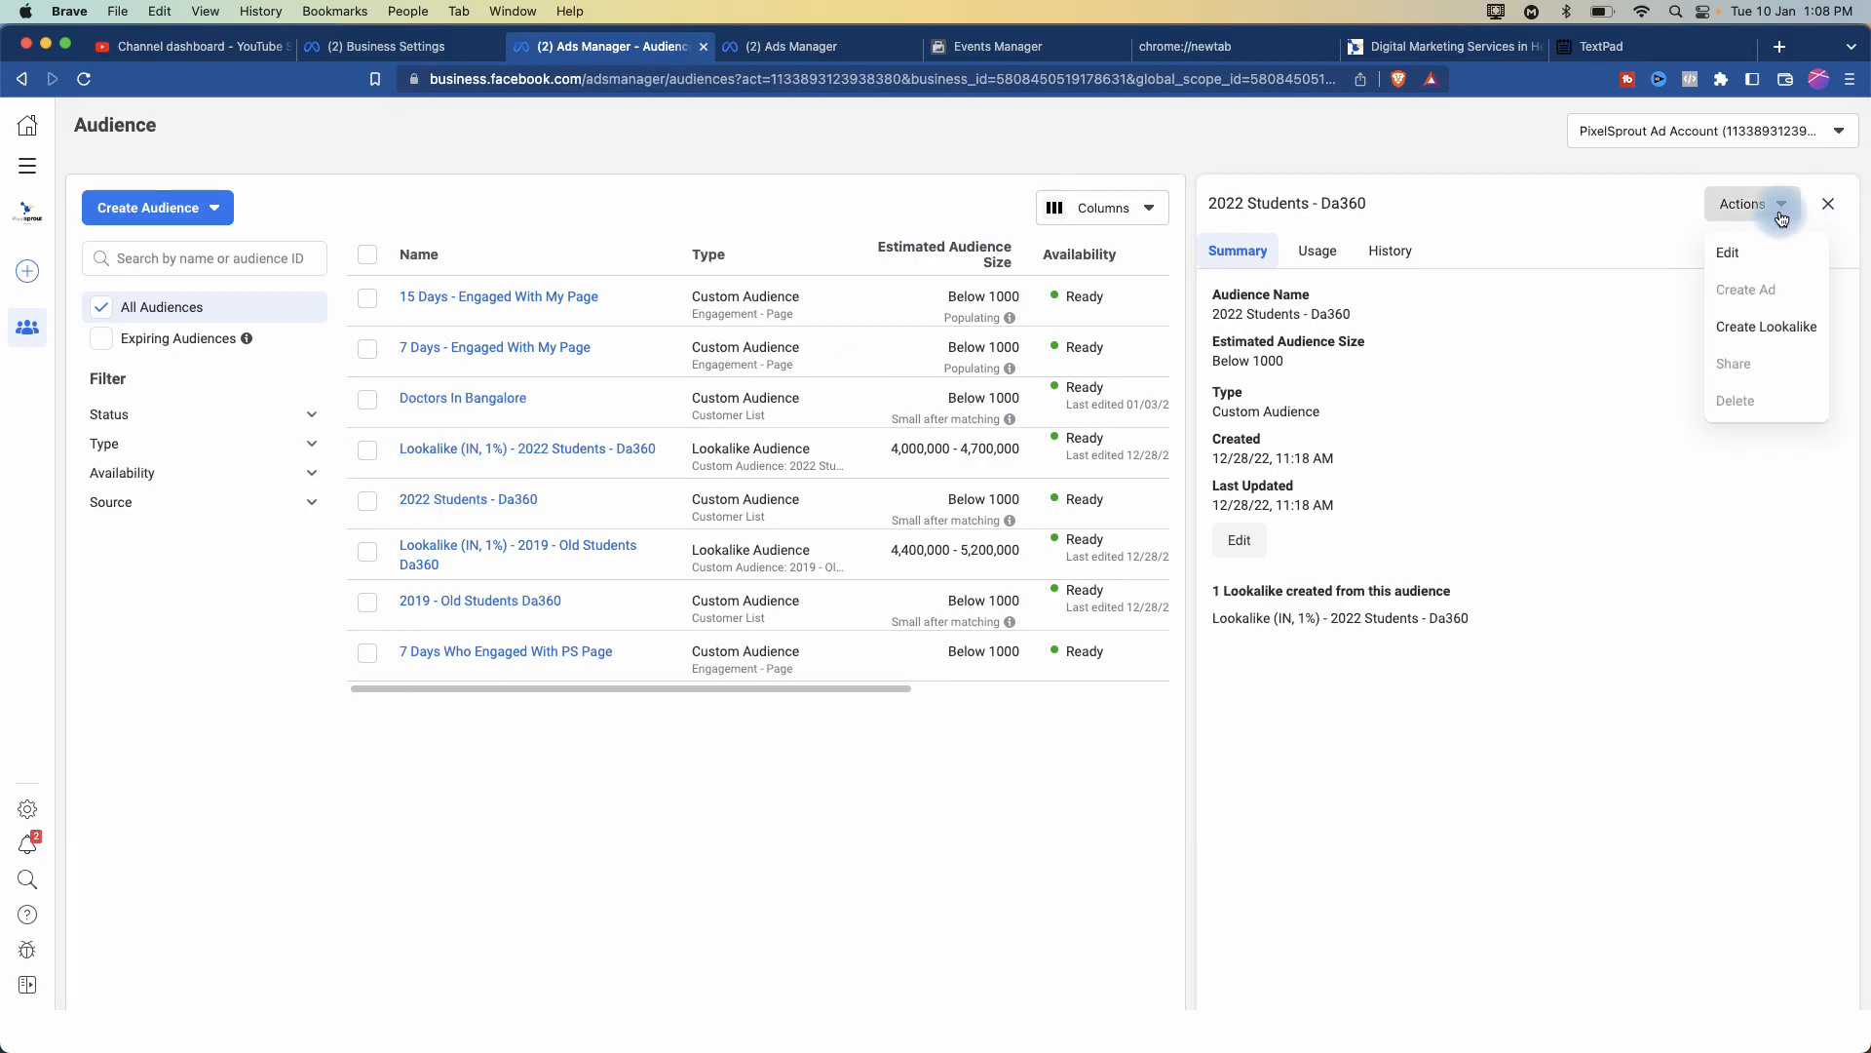
click(1722, 256)
- Add customers by pasting the two copied phone numbers as comma-separated values
click(877, 456)
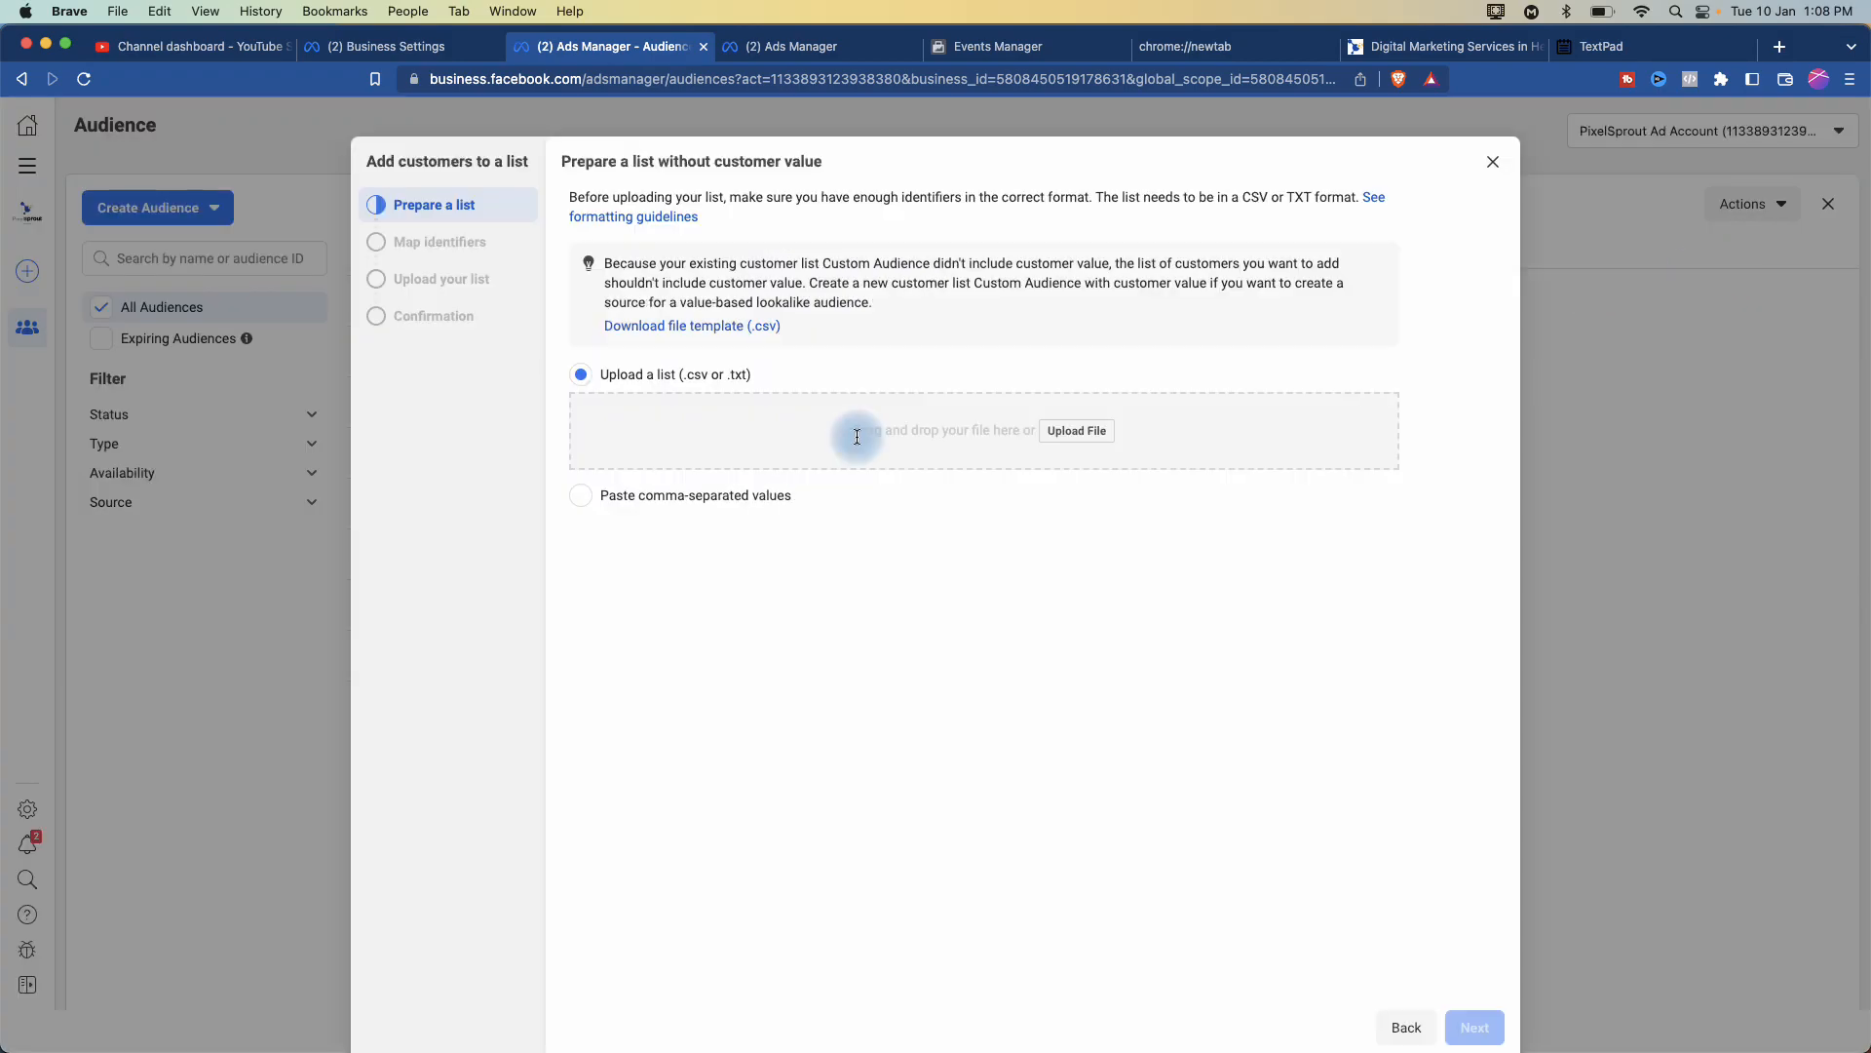
click(581, 495)
click(648, 514)
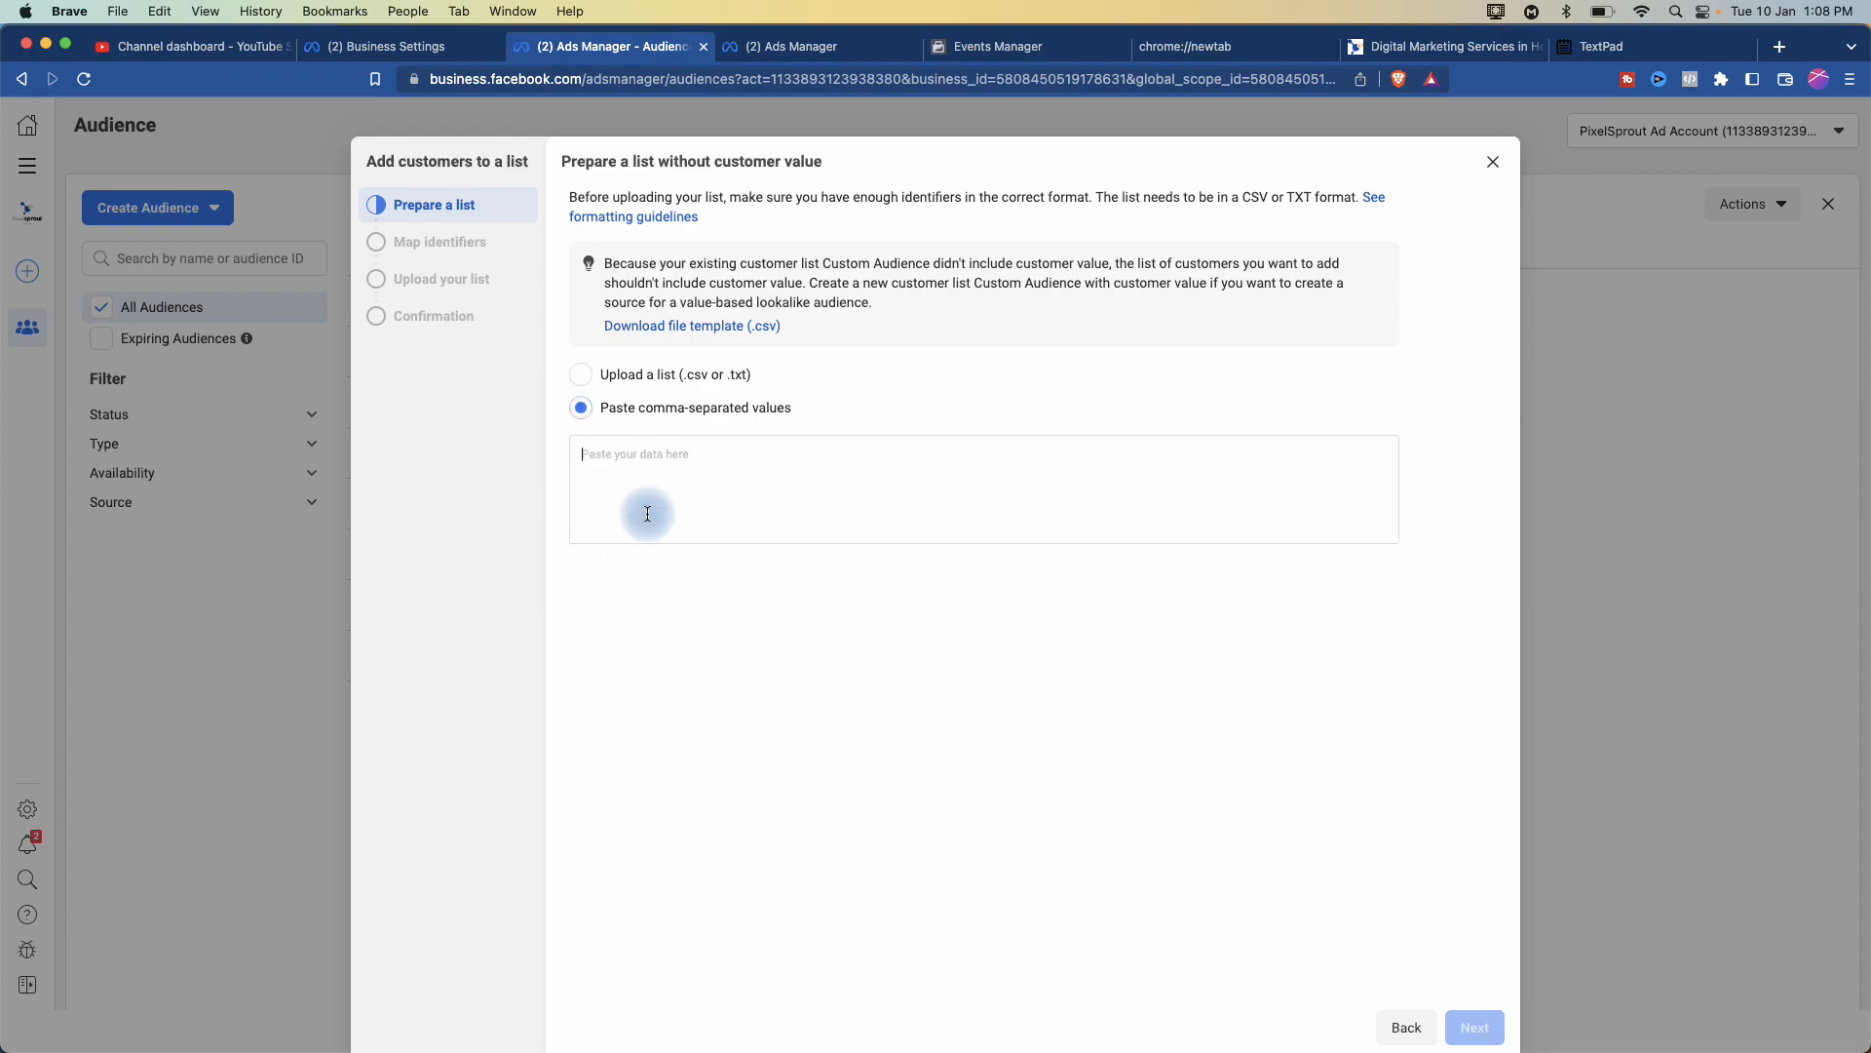
key(super+v)
- Review the pasted list and advance to Map identifiers with the column mapped to Phone number
scroll(665, 458, up, 5)
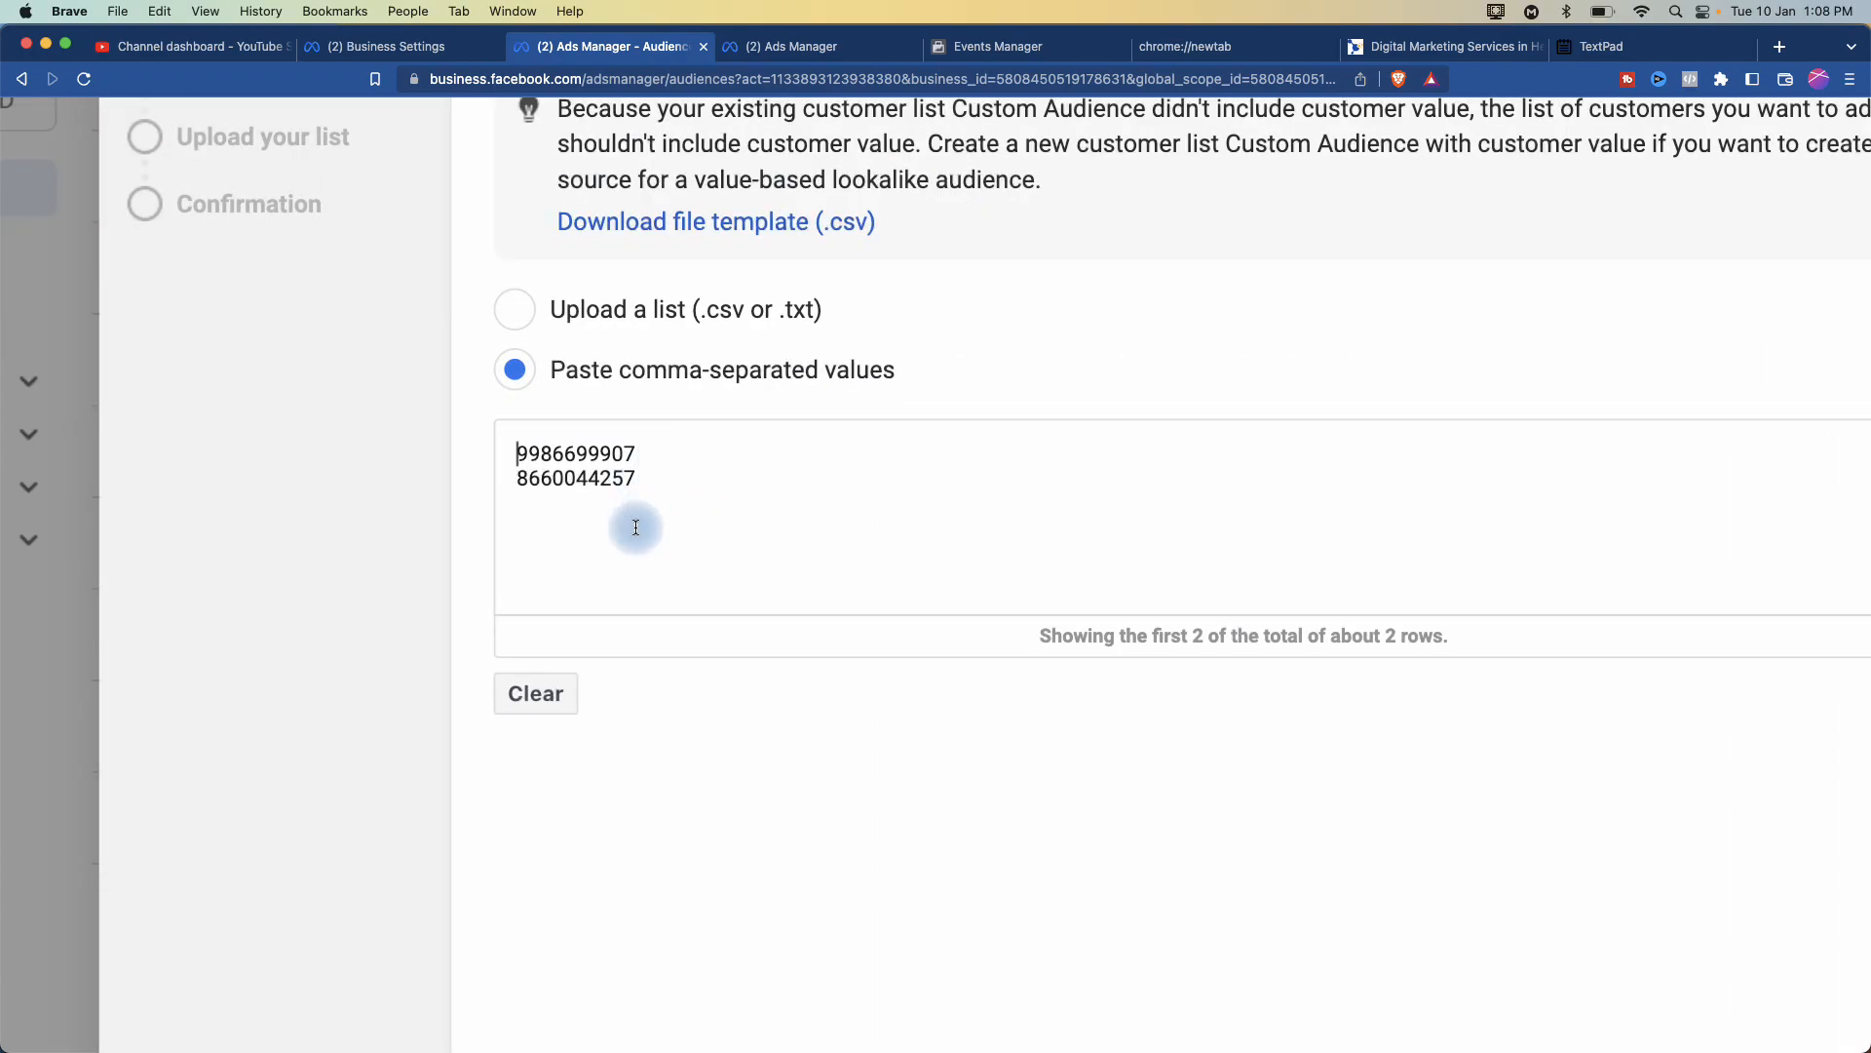
scroll(697, 498, down, 5)
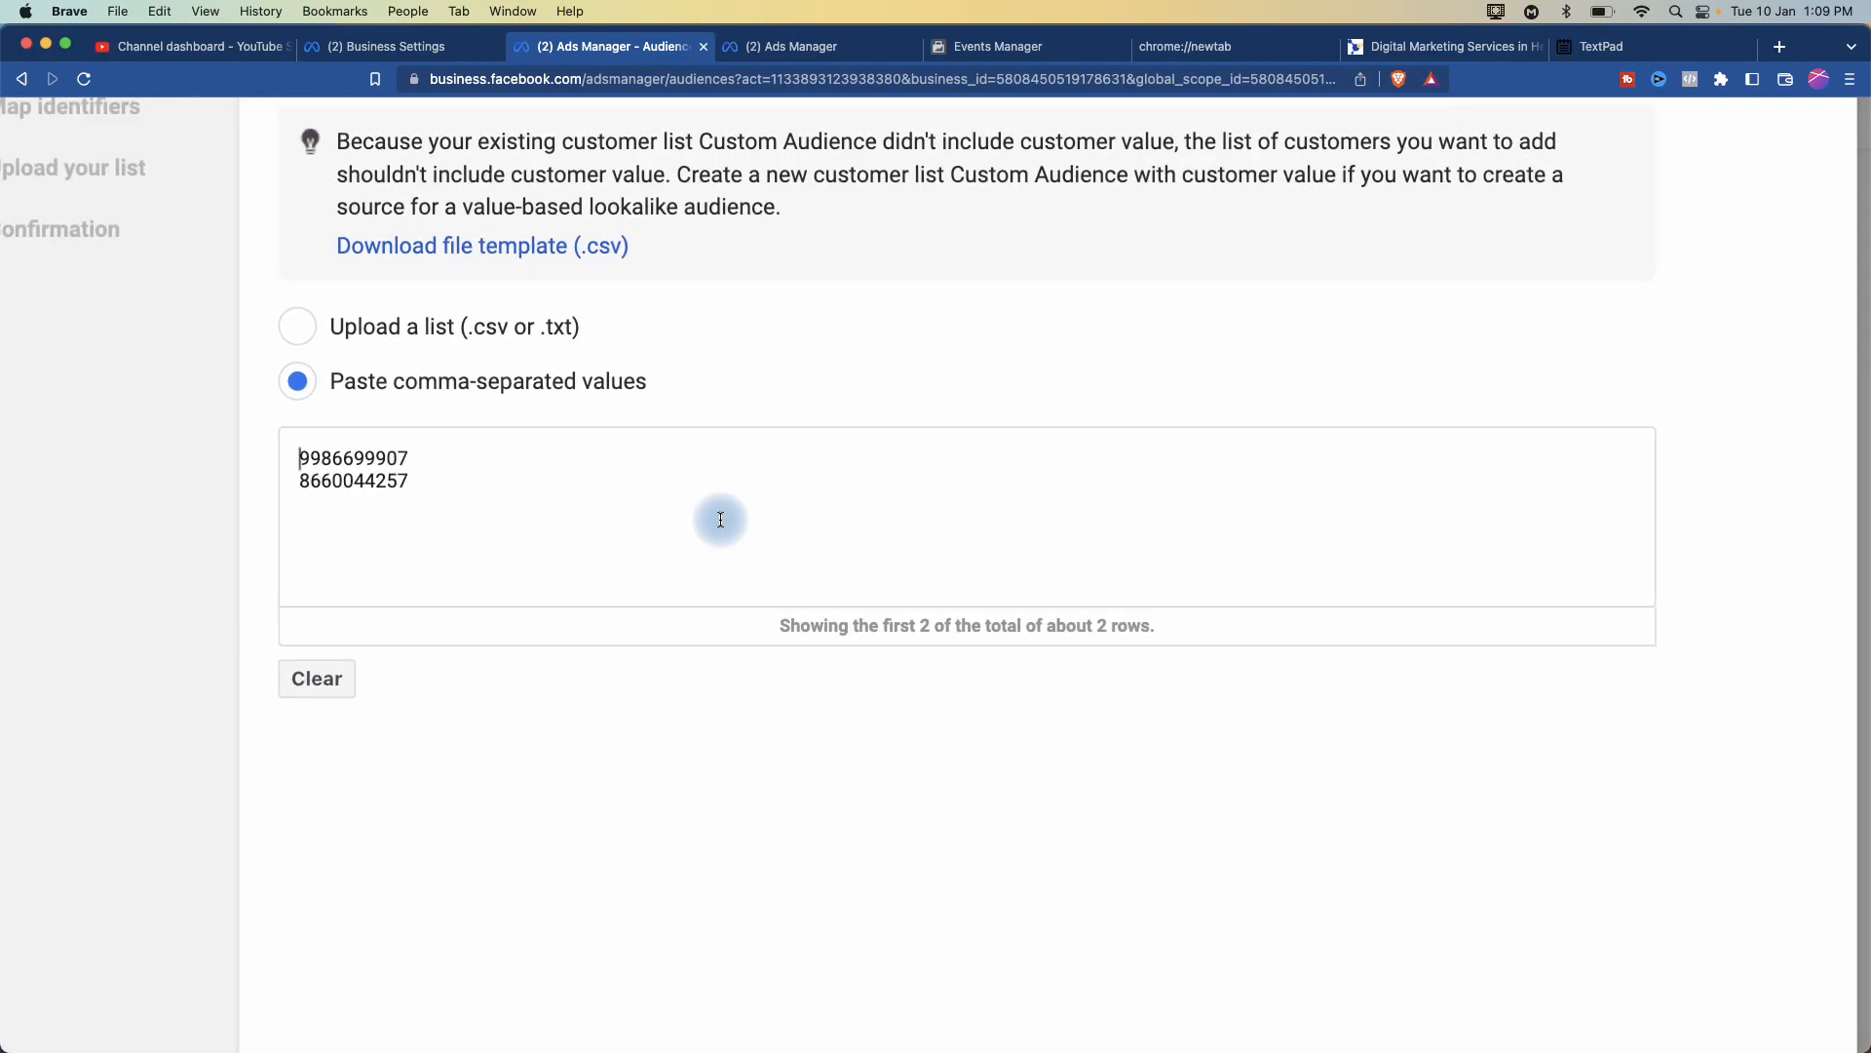
scroll(720, 519, up, 3)
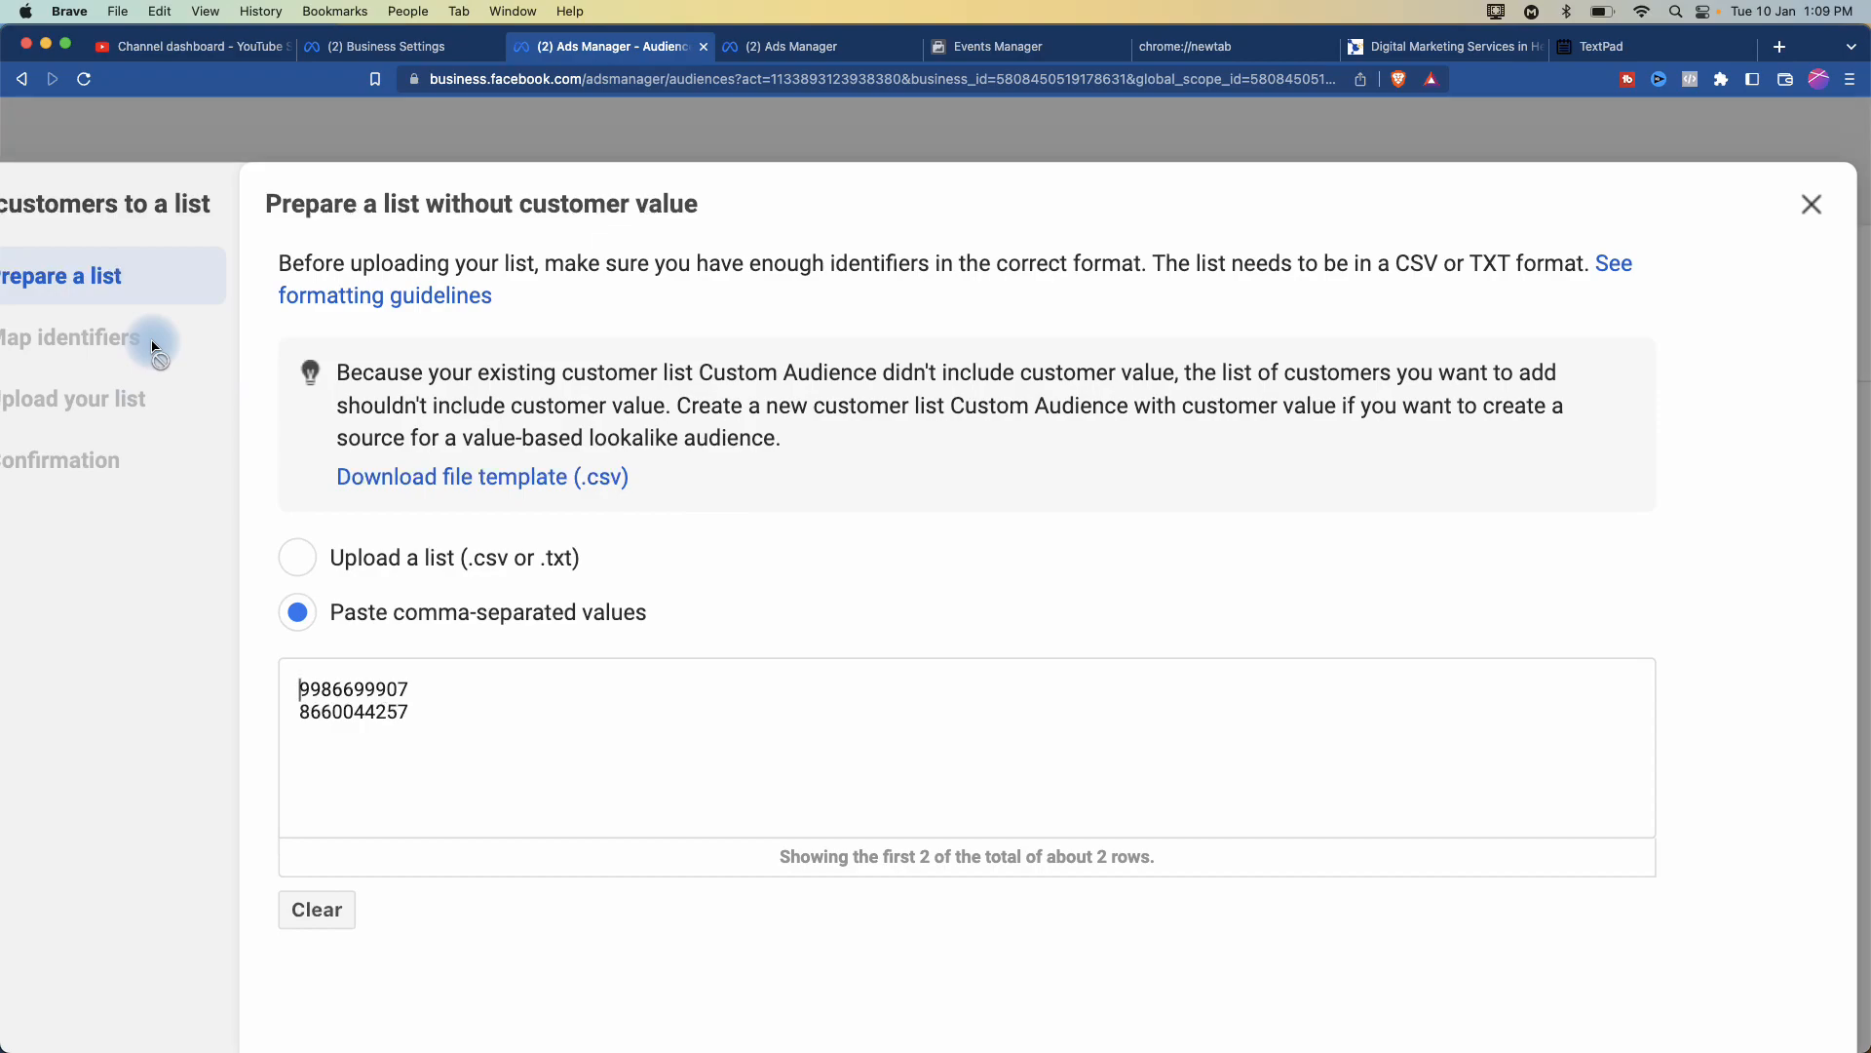
scroll(152, 345, down, 2)
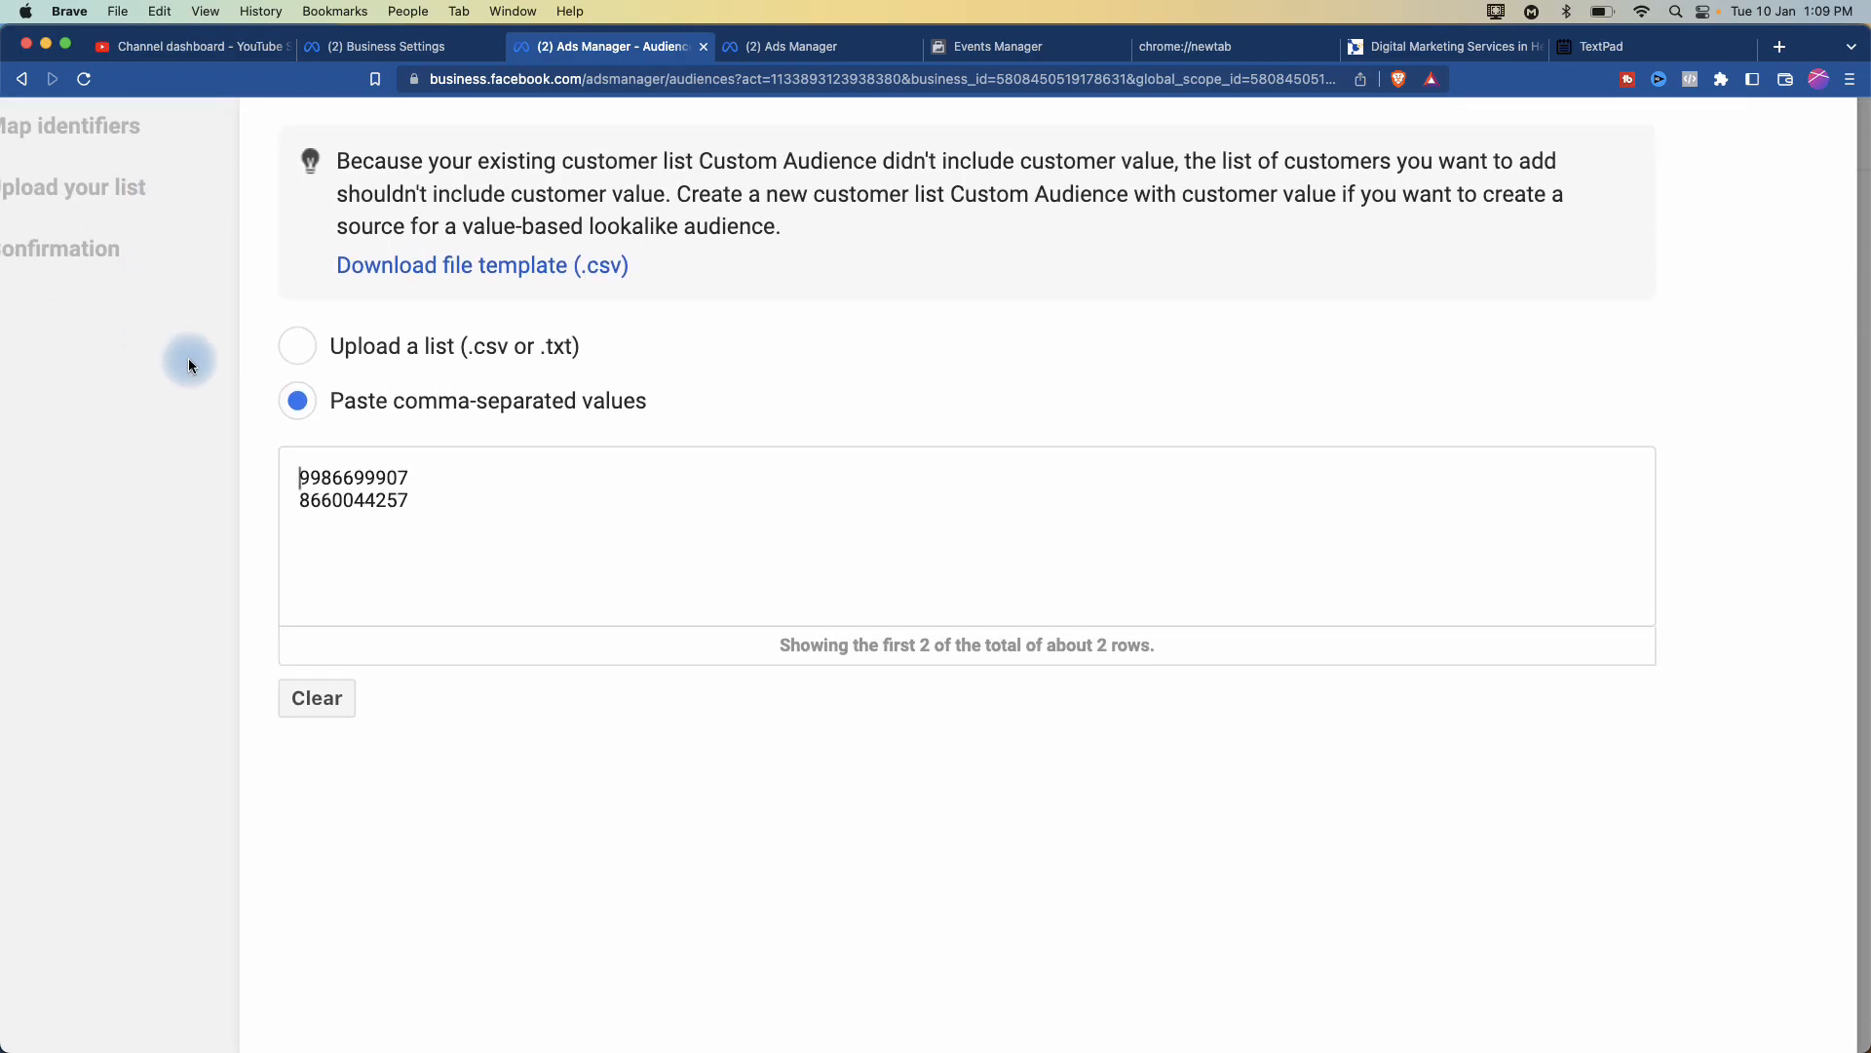
scroll(362, 489, down, 5)
scroll(361, 491, down, 1)
scroll(361, 490, up, 1)
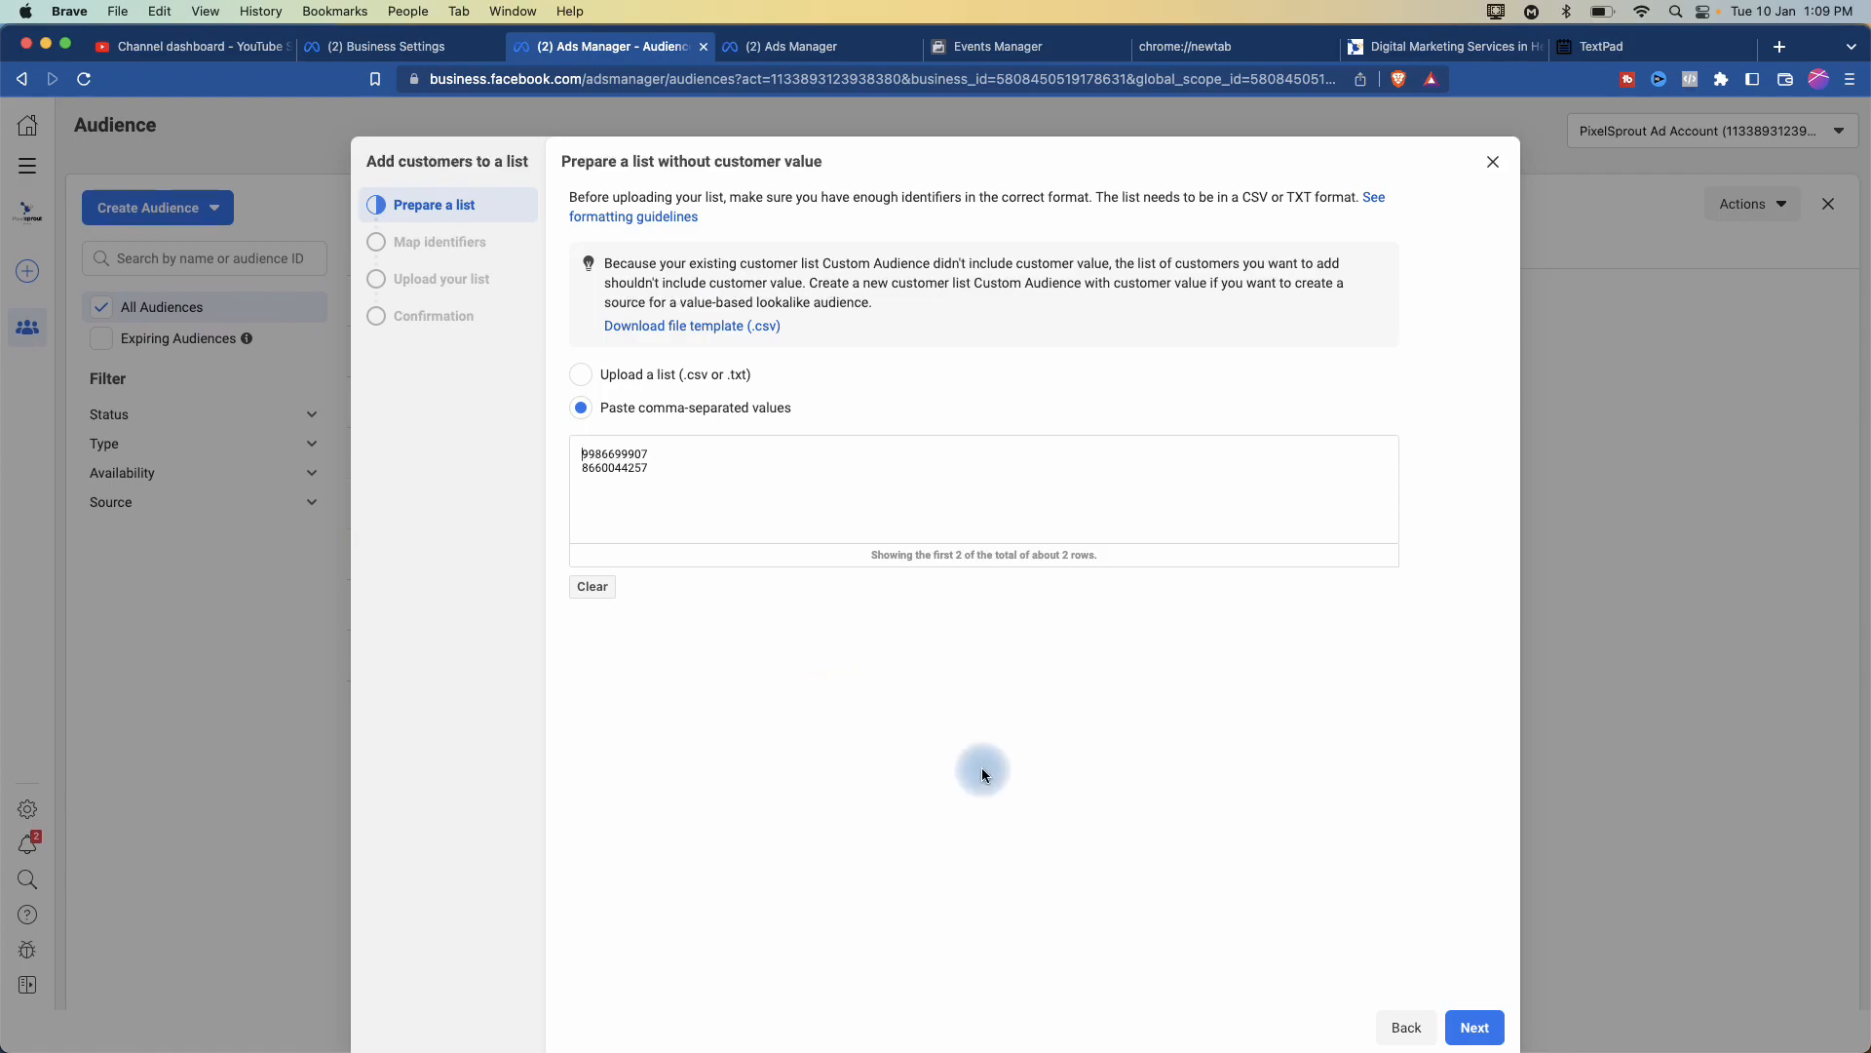
scroll(1316, 878, down, 1)
scroll(1315, 877, up, 1)
click(1490, 1024)
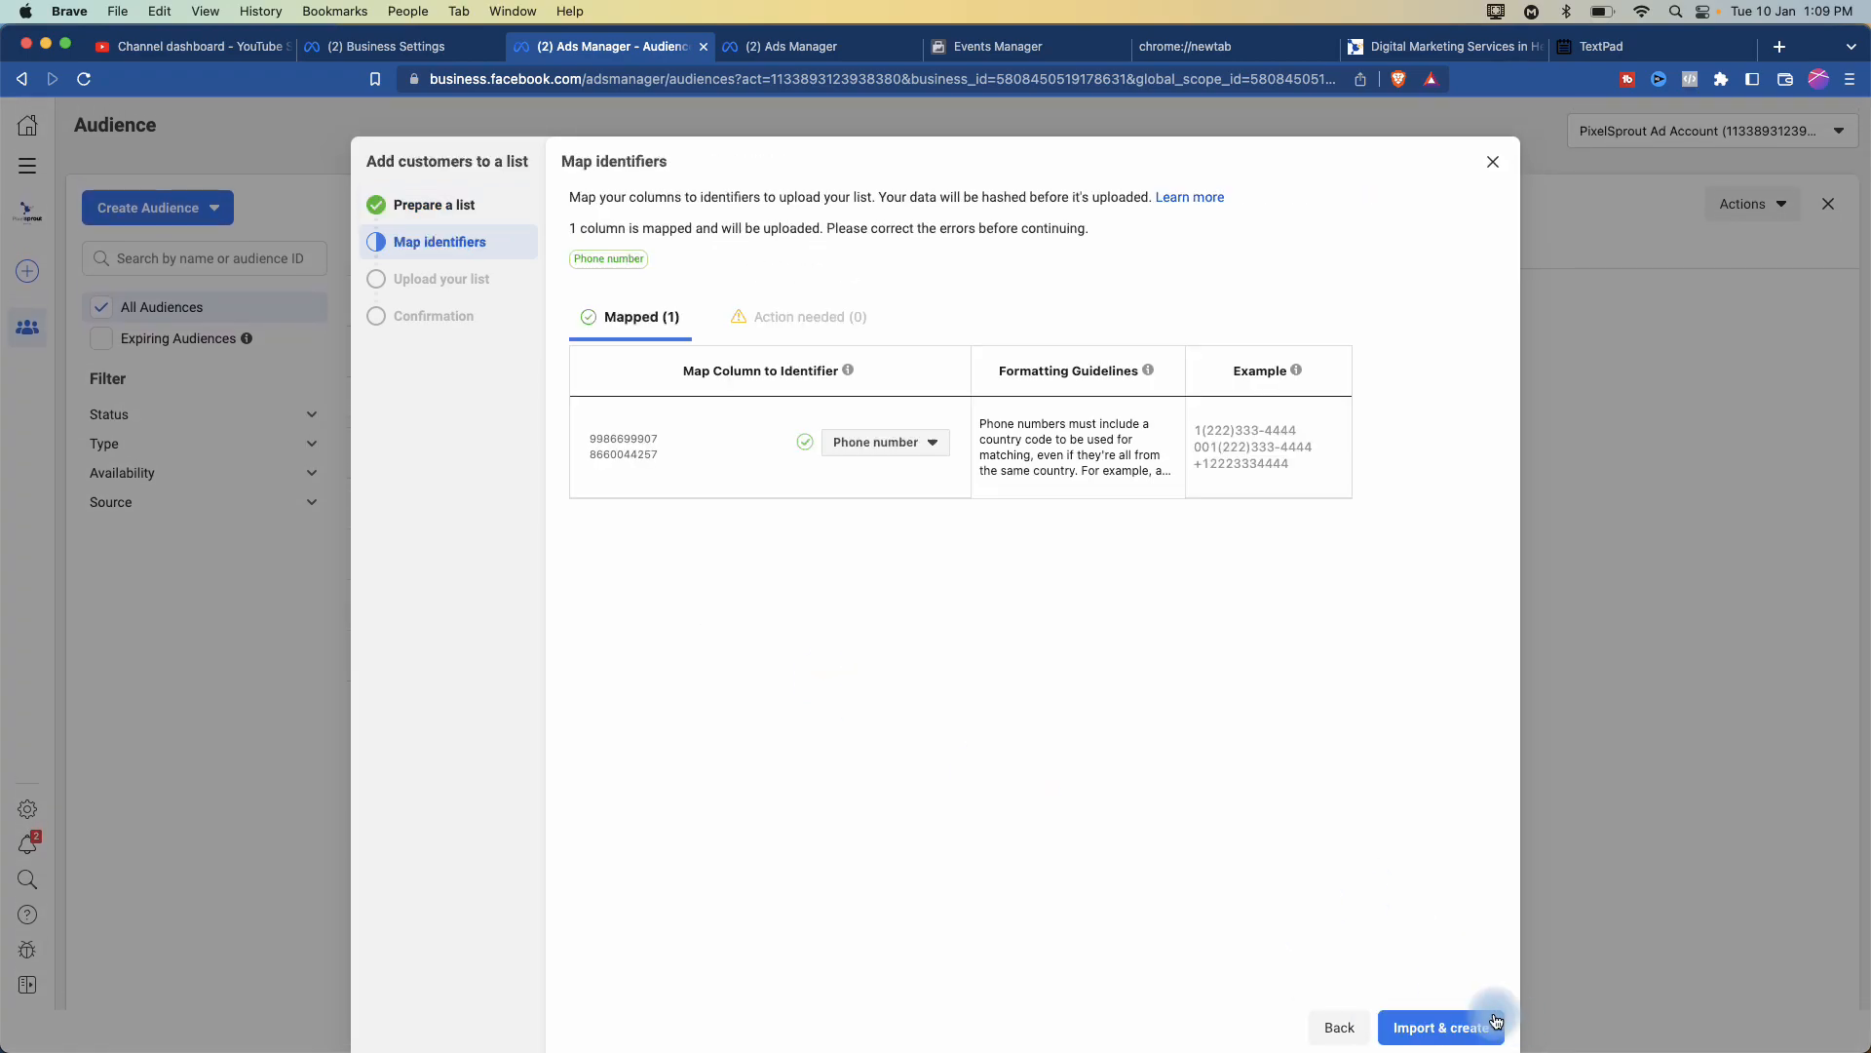
- Import the two phone-number rows into 2022 Students - Da360 and close the upload confirmation
scroll(866, 502, up, 5)
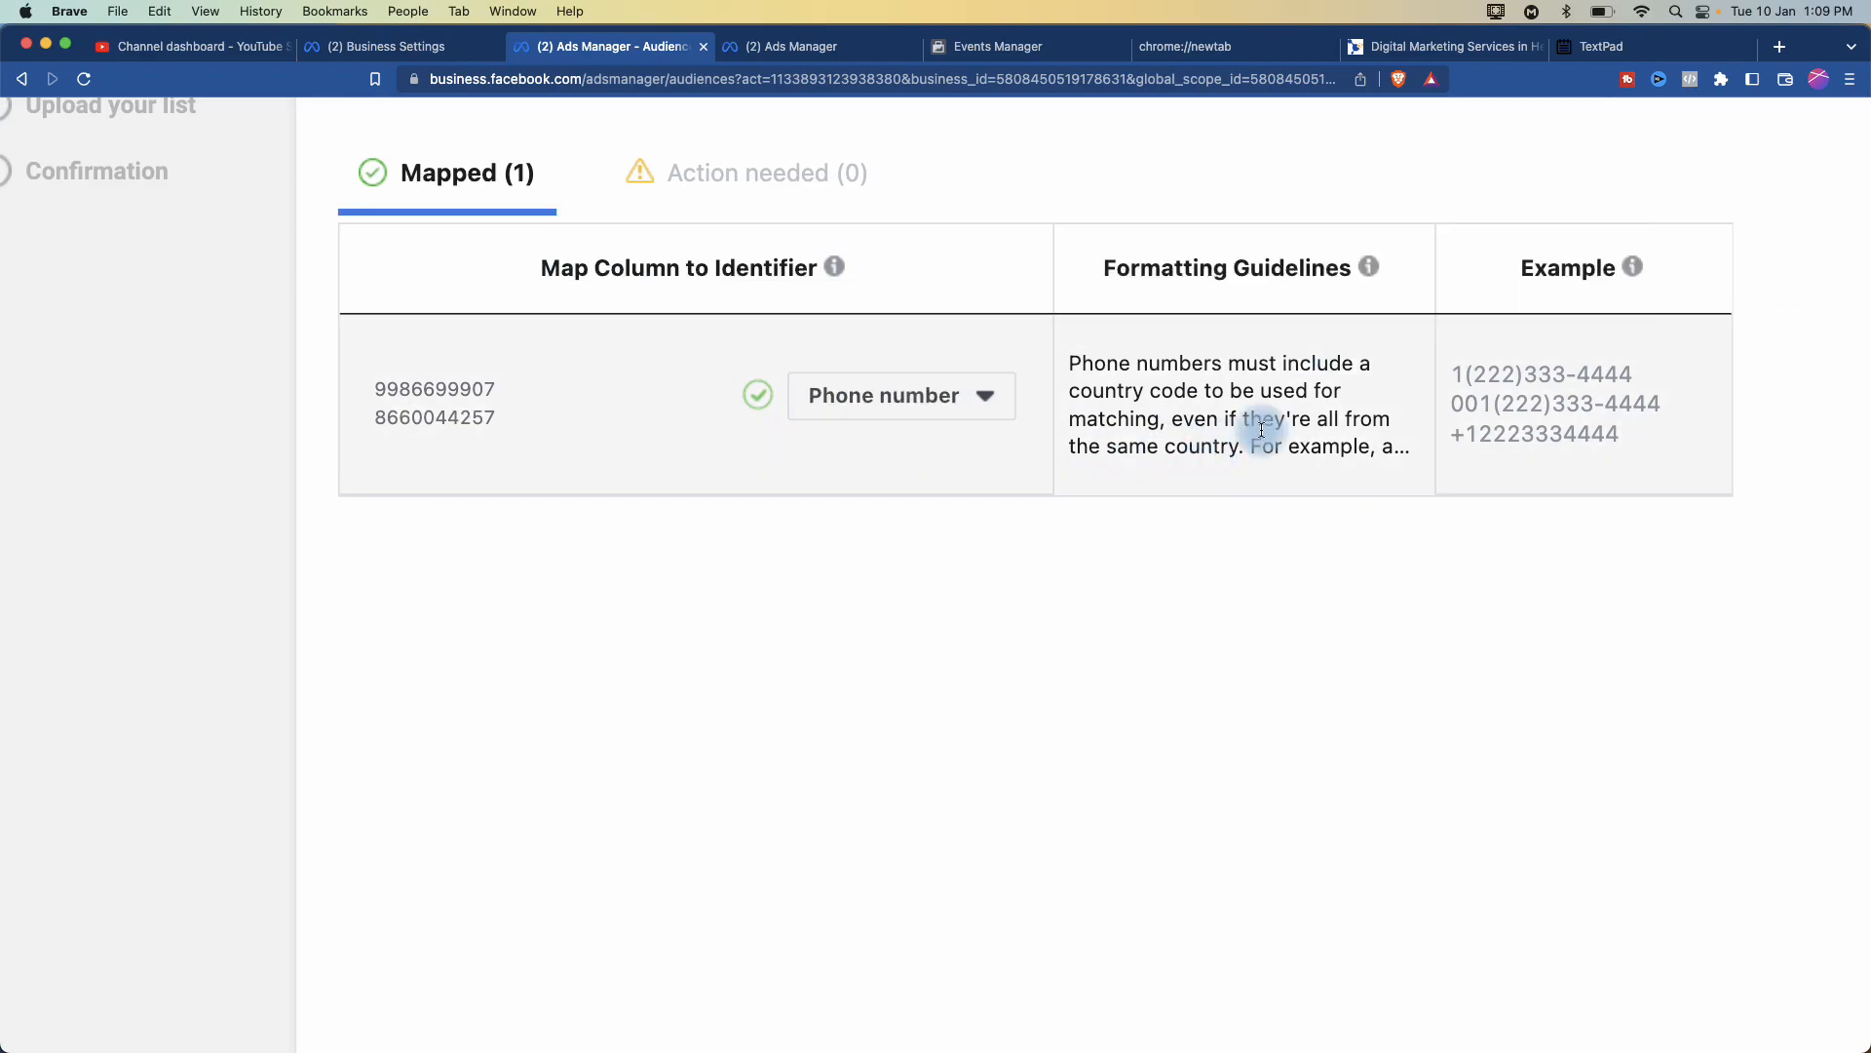
scroll(1327, 530, down, 5)
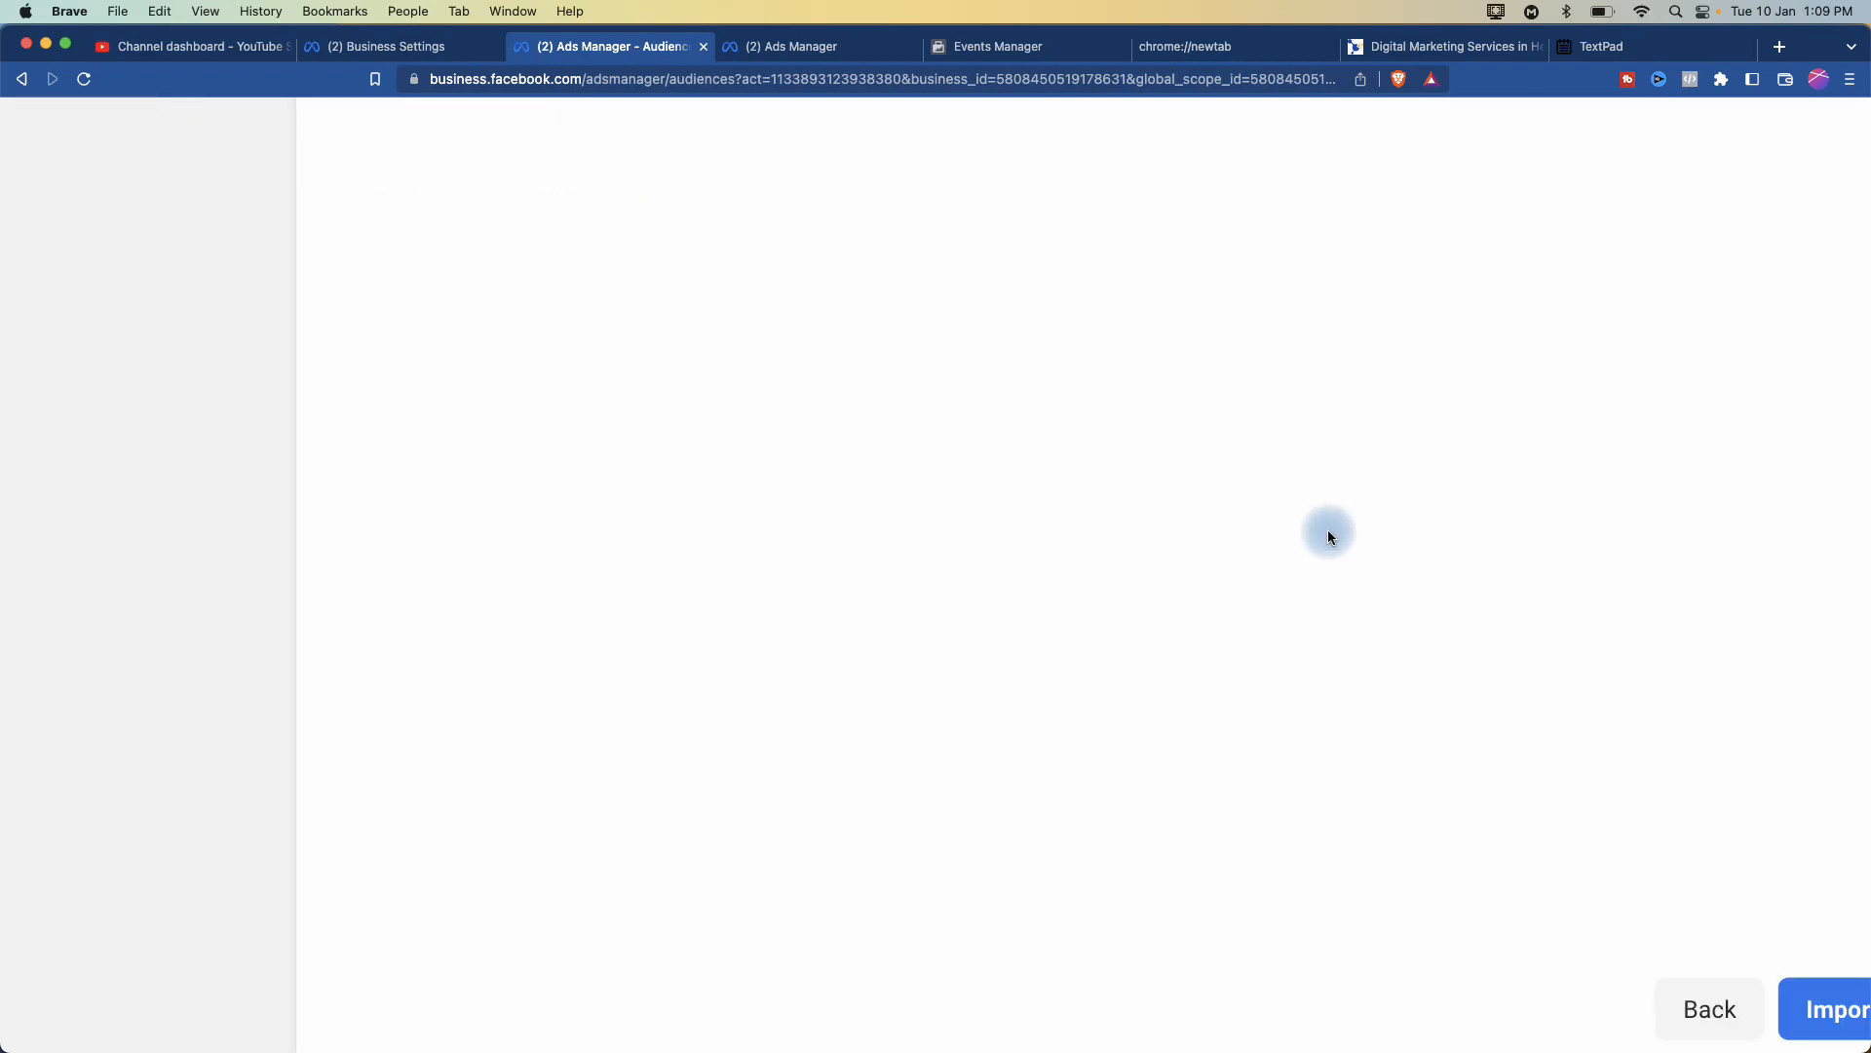
click(1834, 990)
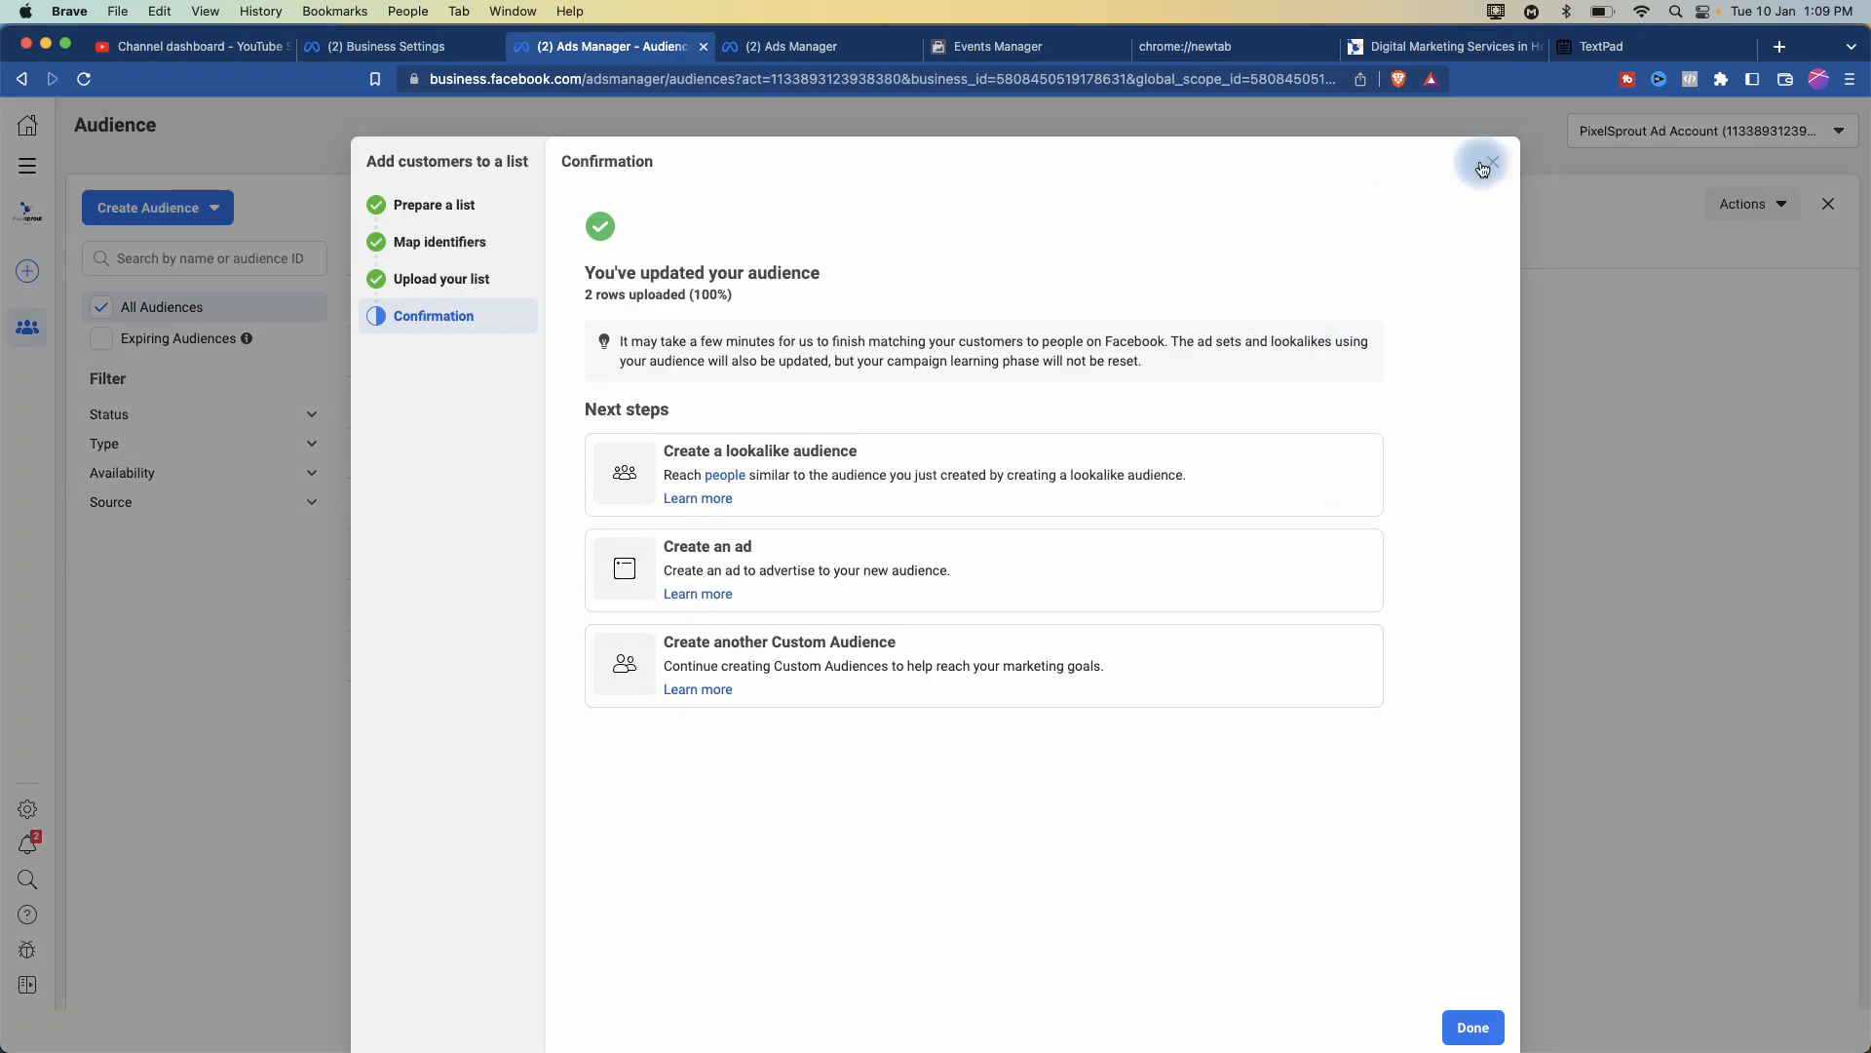
click(1494, 164)
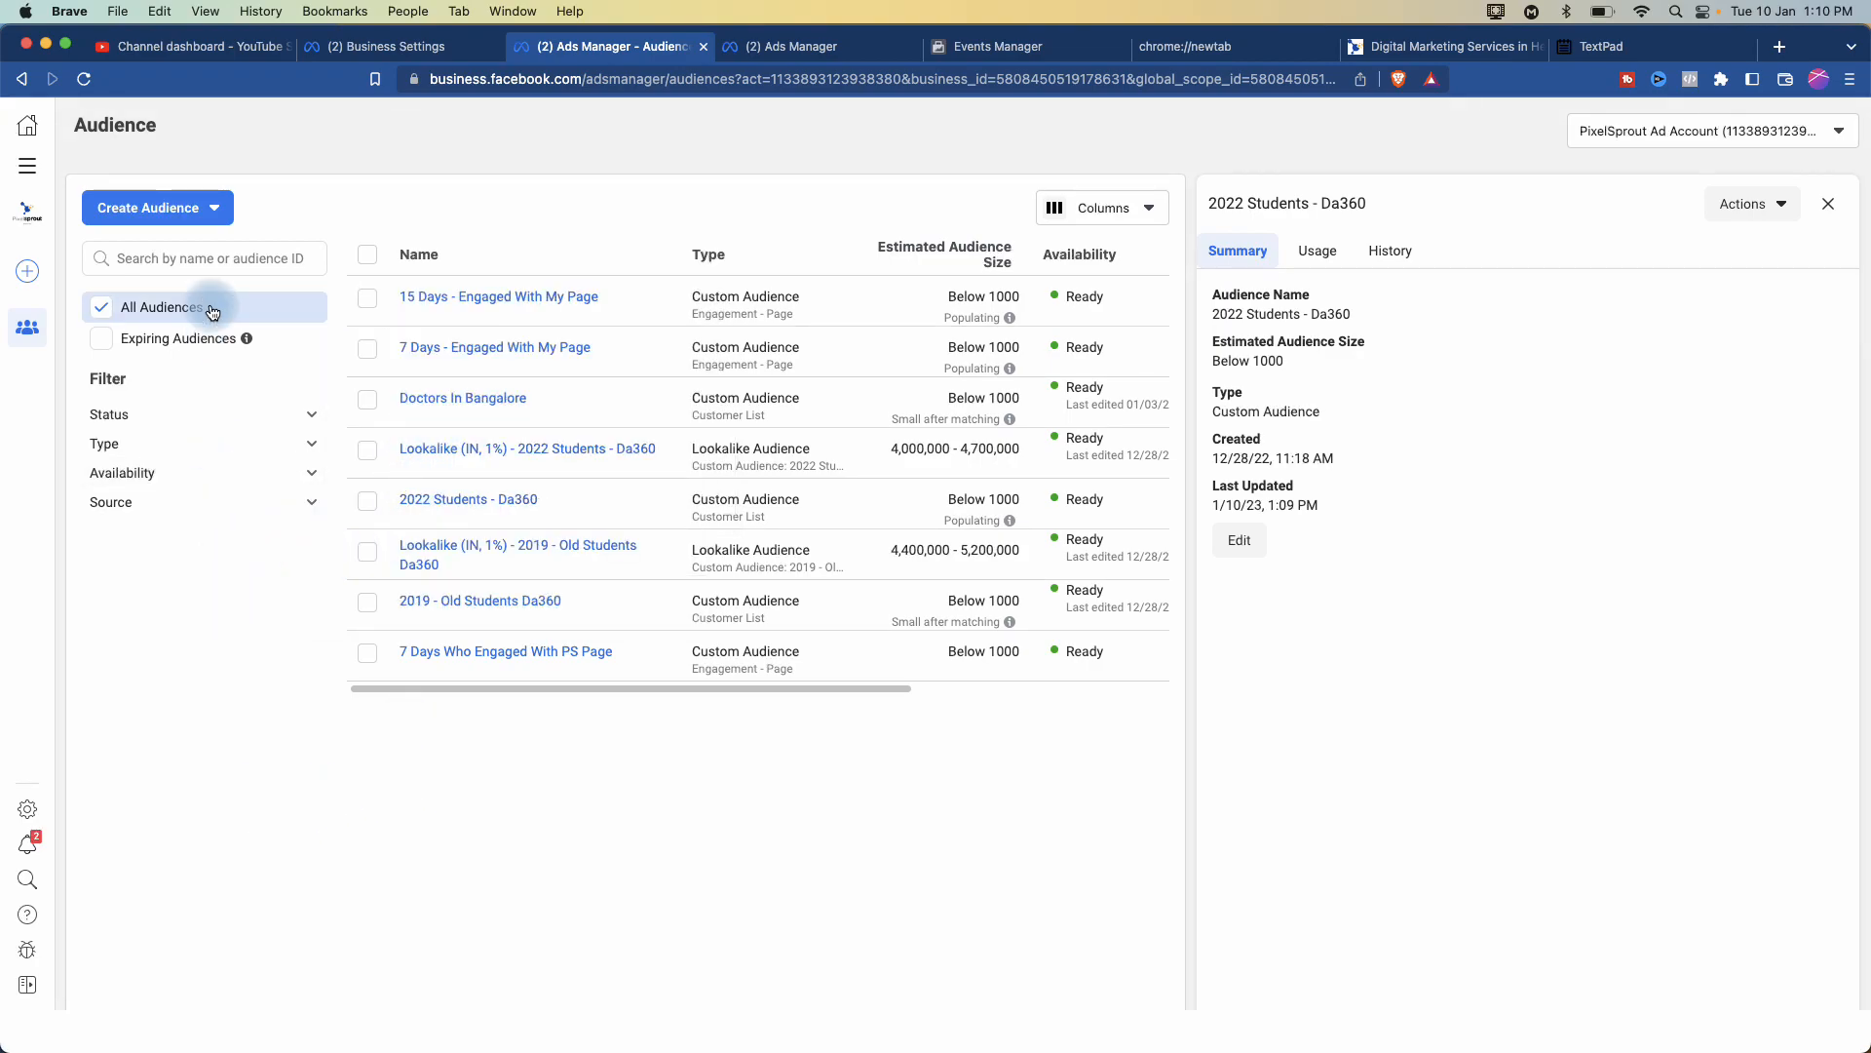
- Browse the audience type choices, then select the 2022 Students - Da360 audience
click(214, 210)
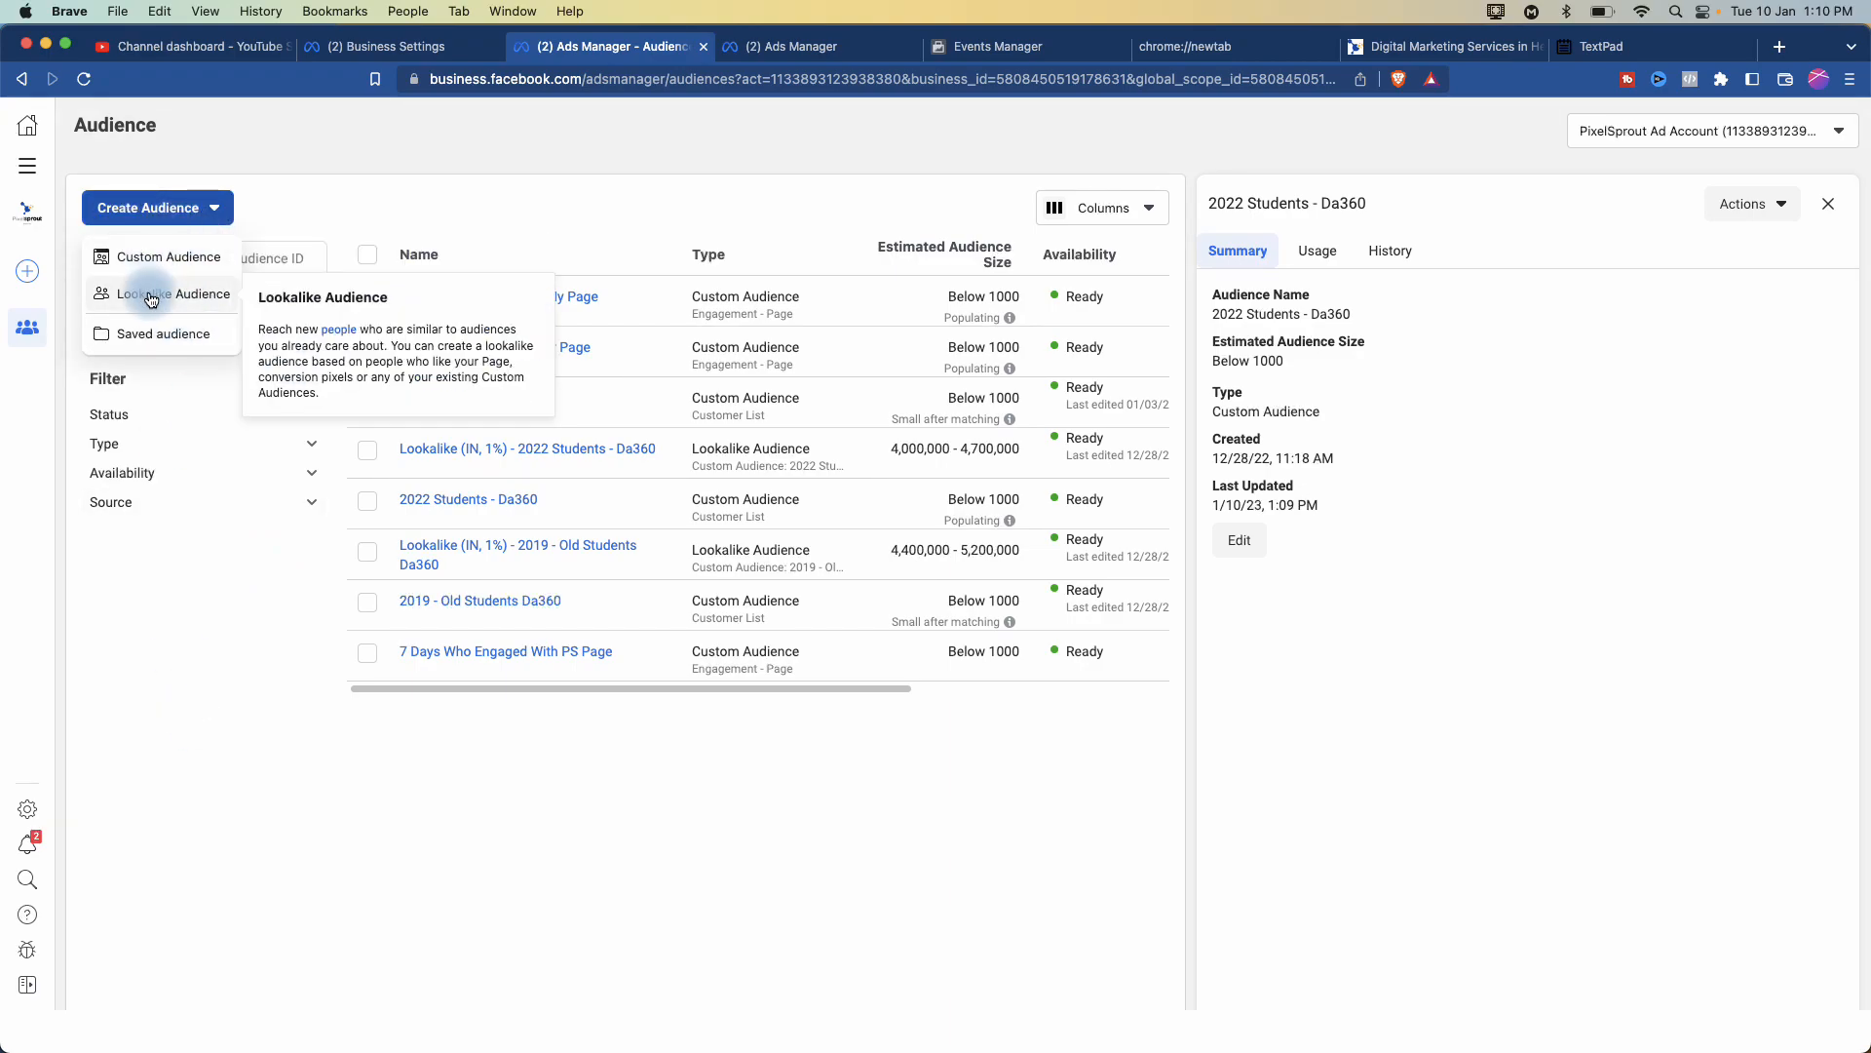
click(158, 721)
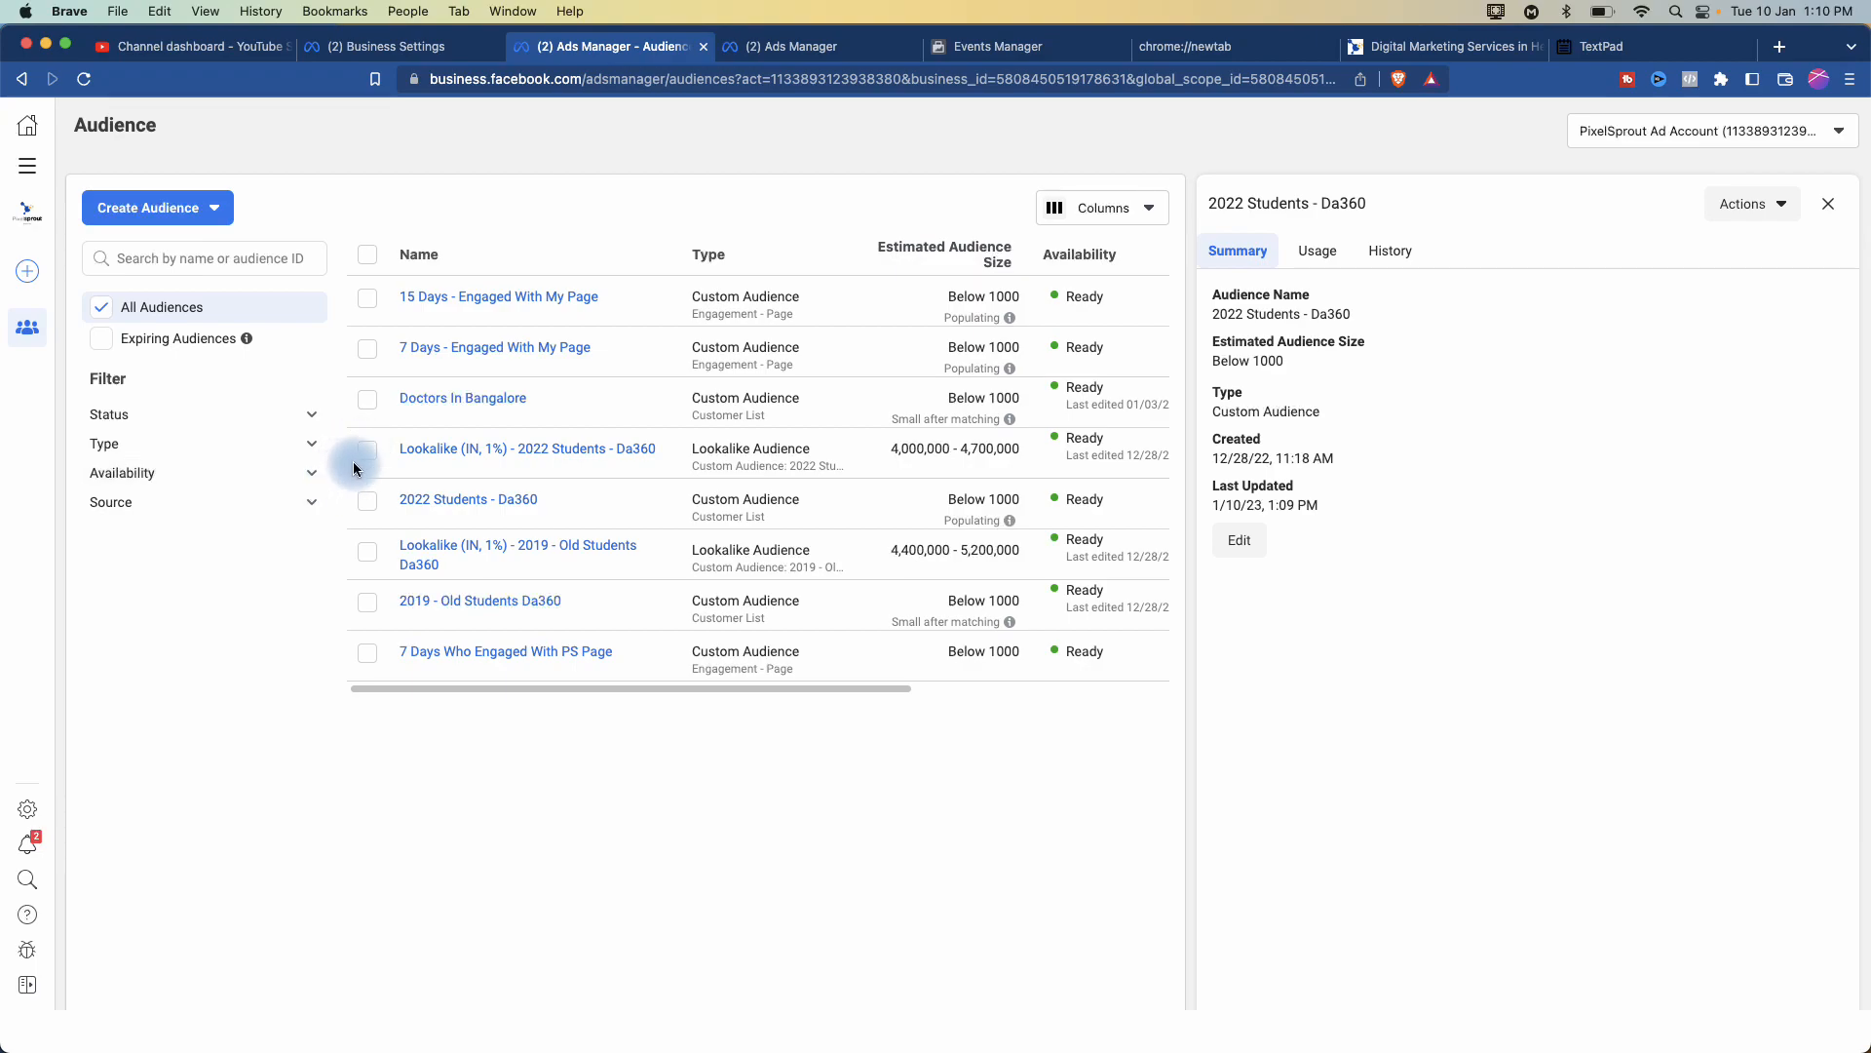
click(368, 502)
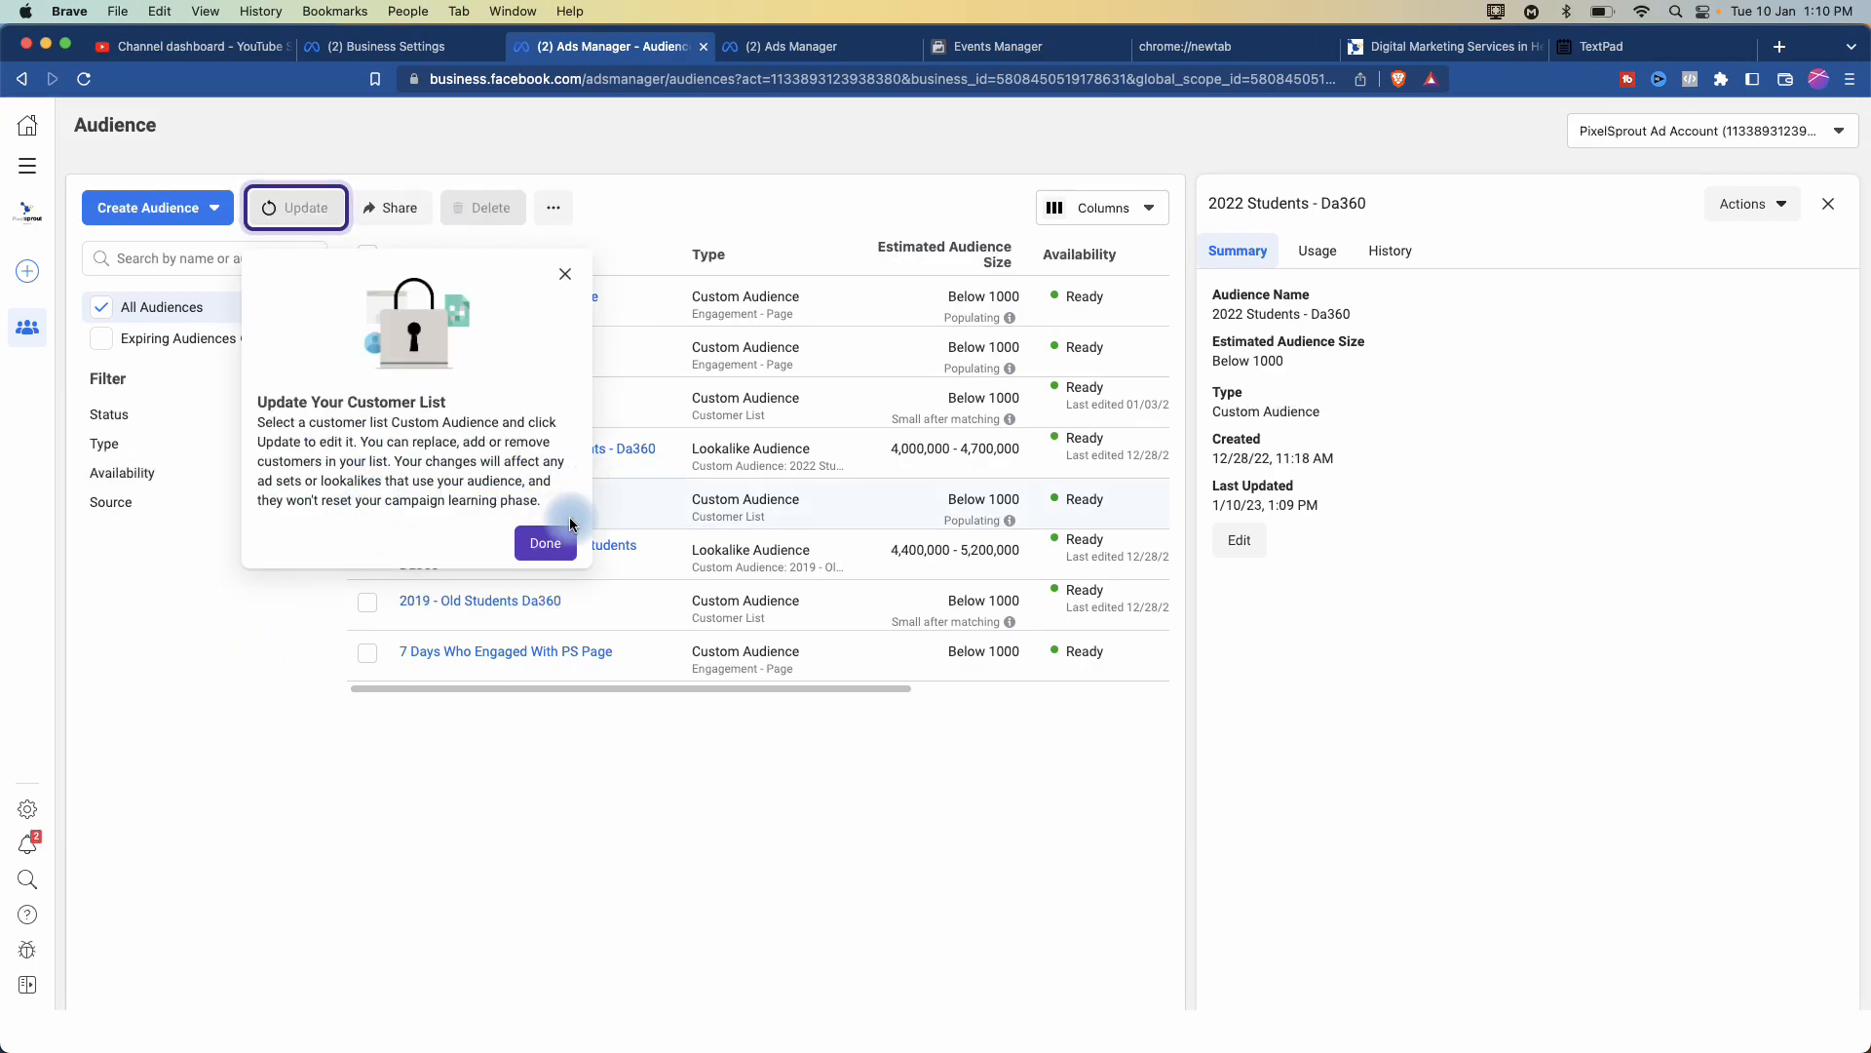
click(543, 542)
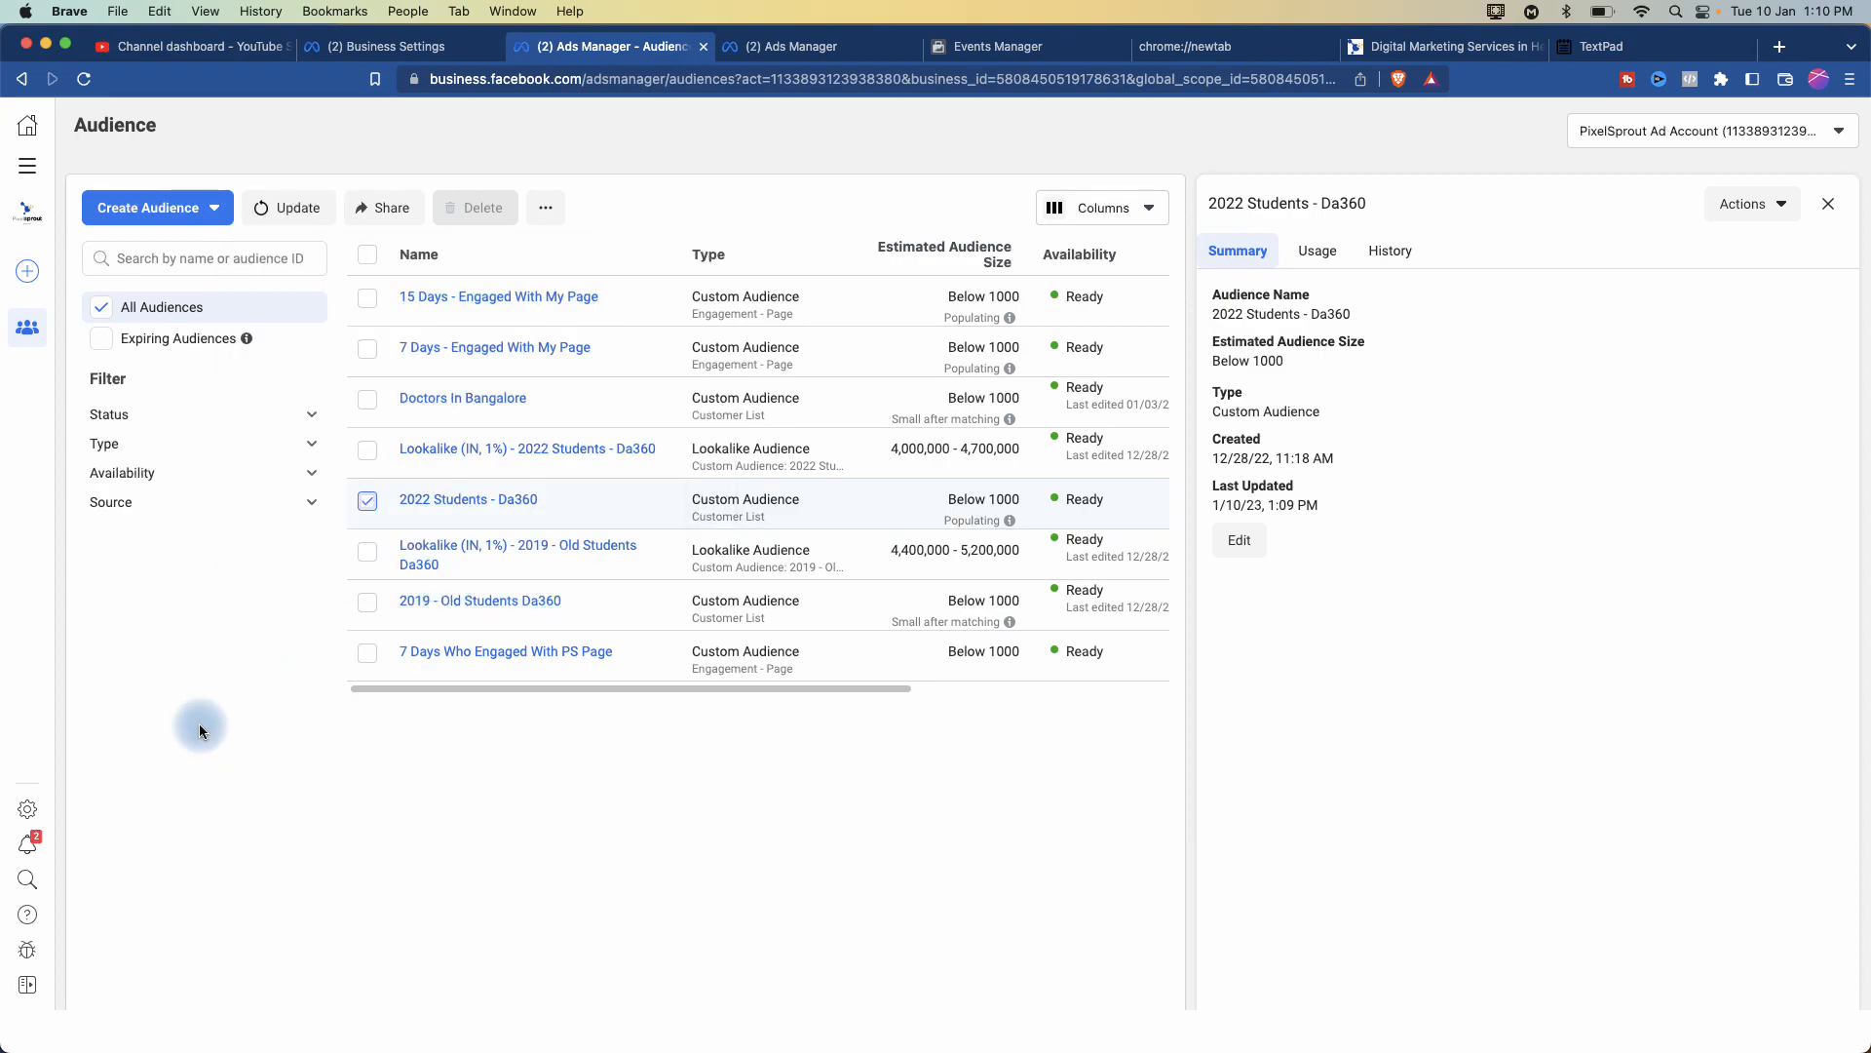
- Check the audience's more-actions menu and start creating a lookalike audience
click(547, 212)
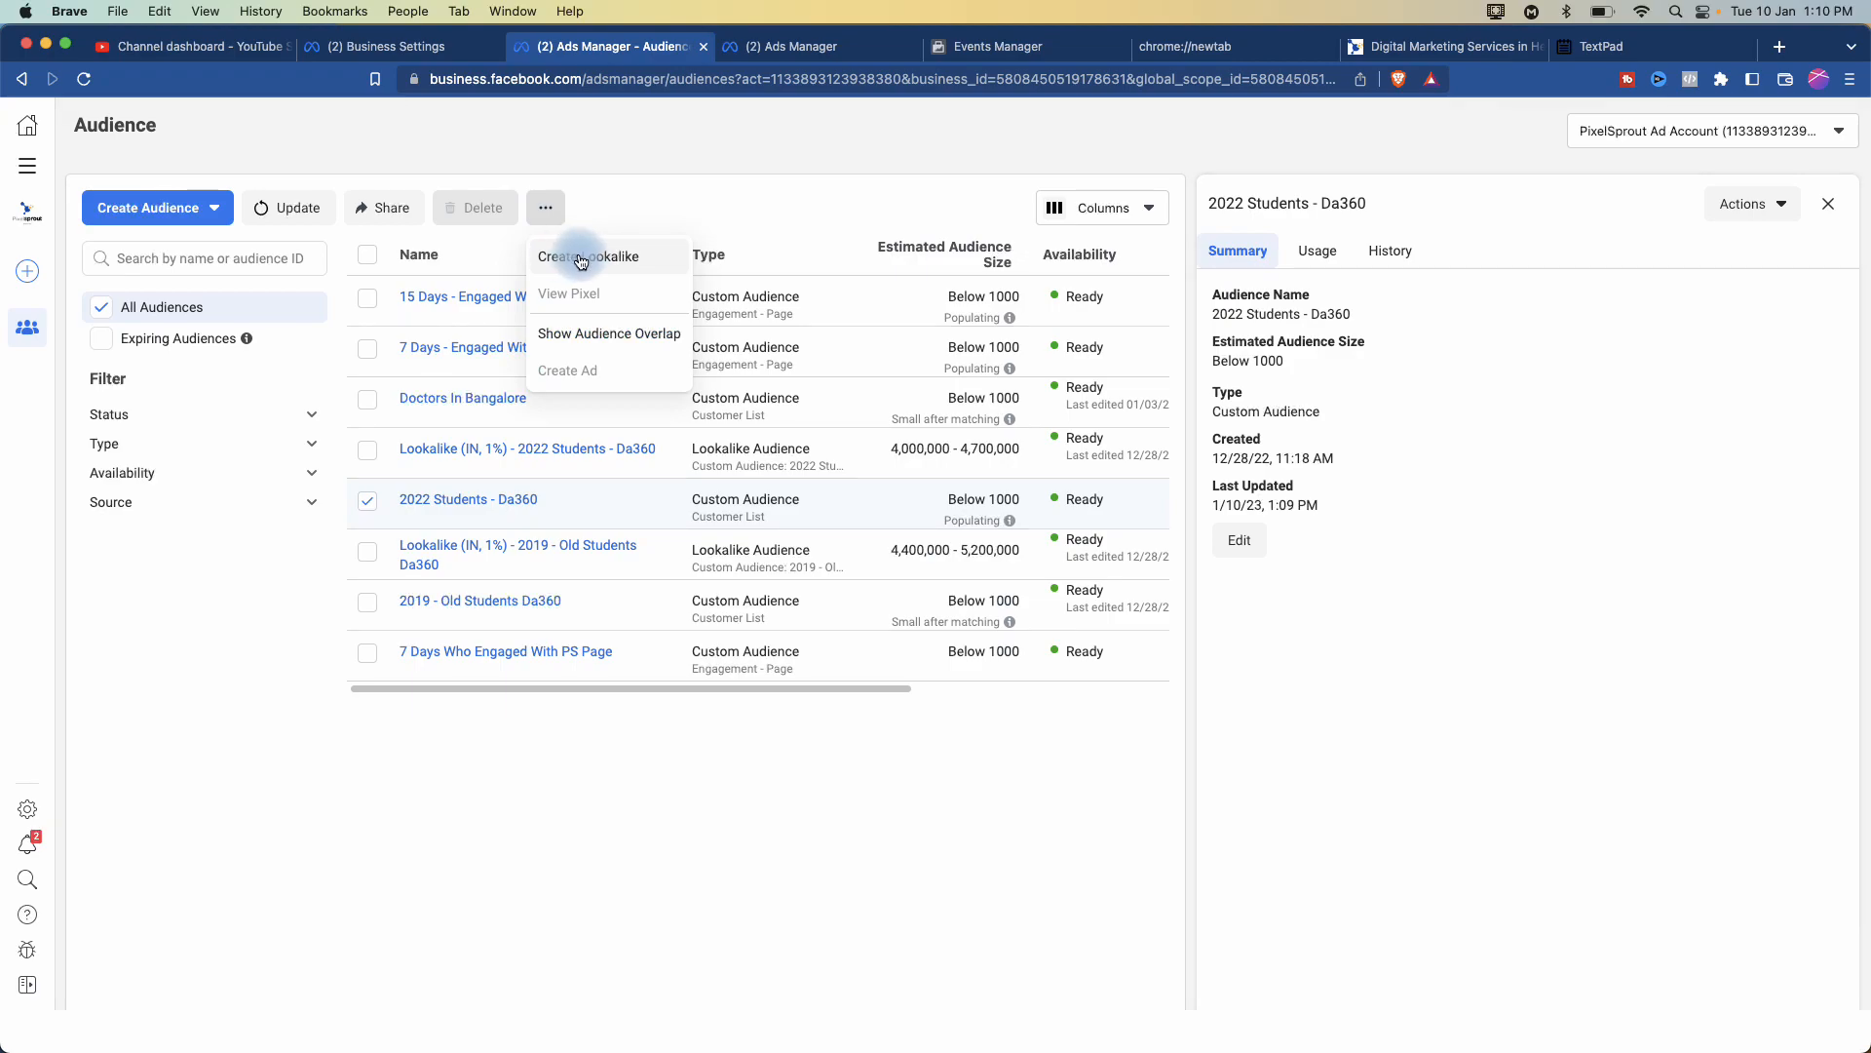
click(178, 661)
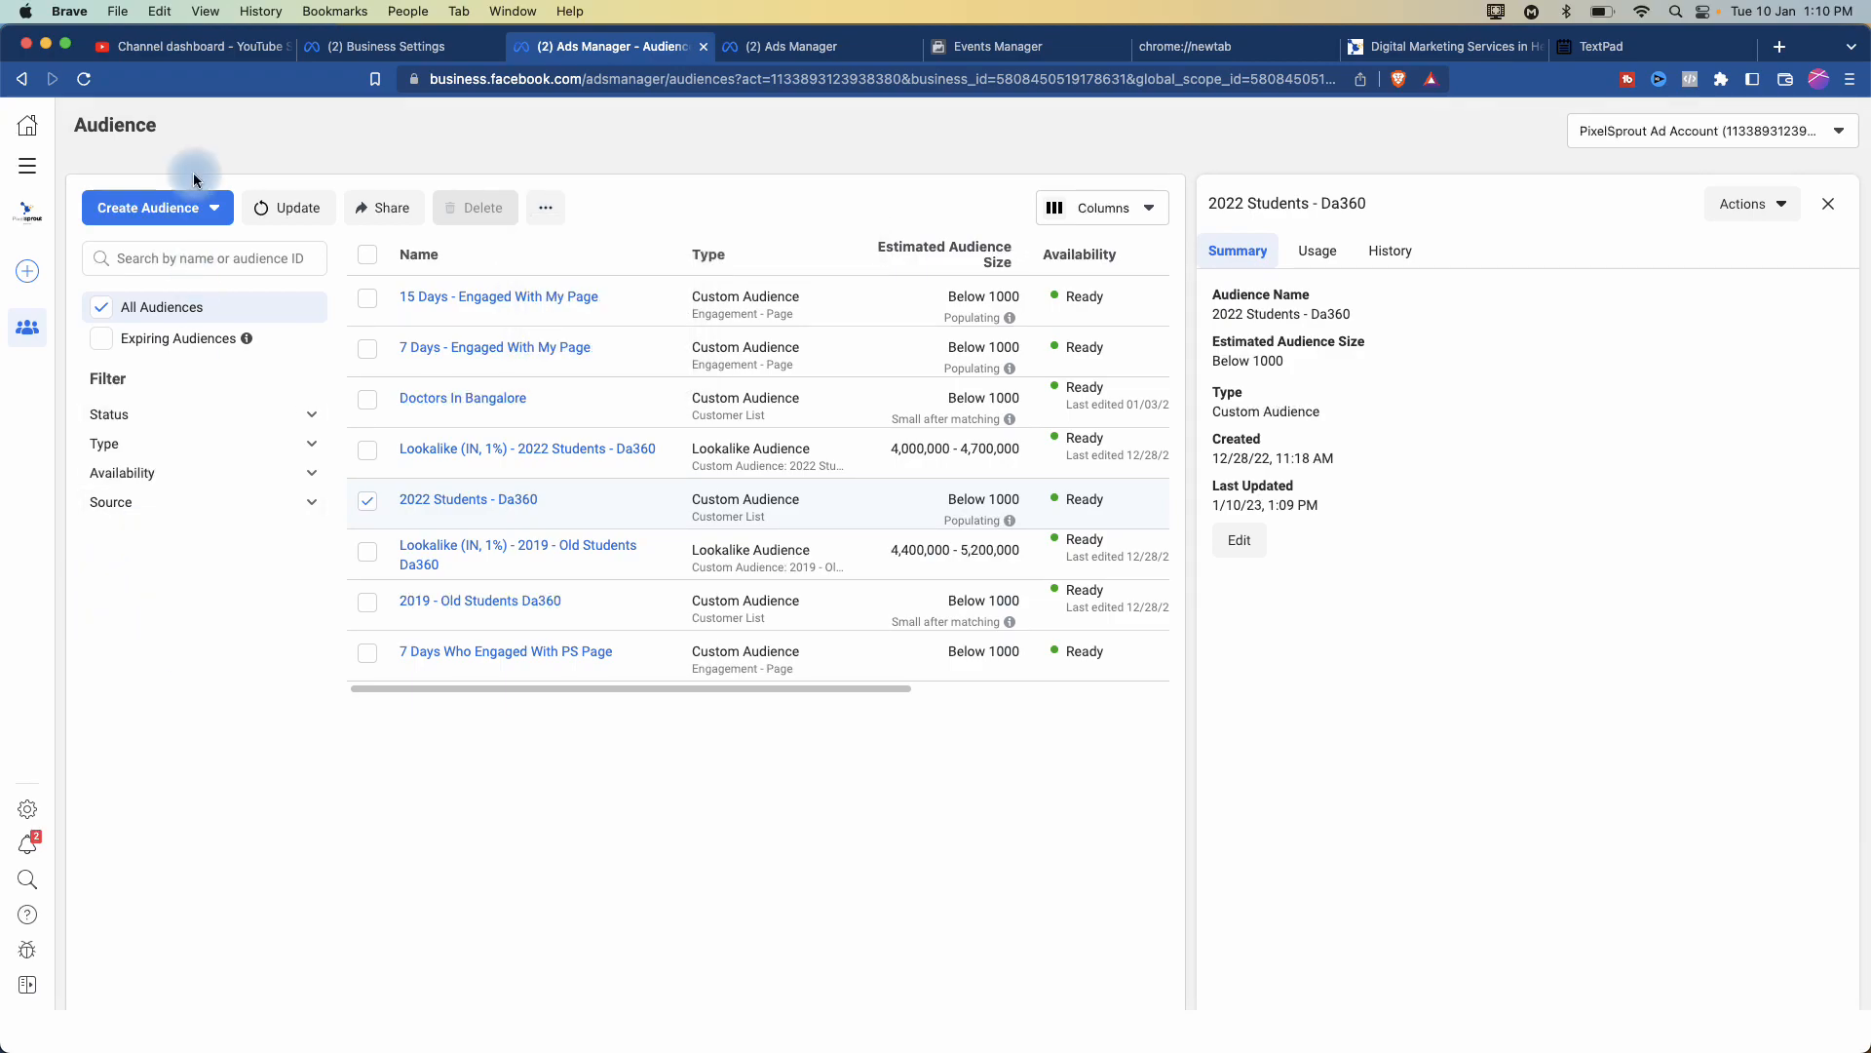
click(195, 214)
- Open the lookalike form and pick 2022 Students - Da360 as the source, searching '2022'
click(163, 293)
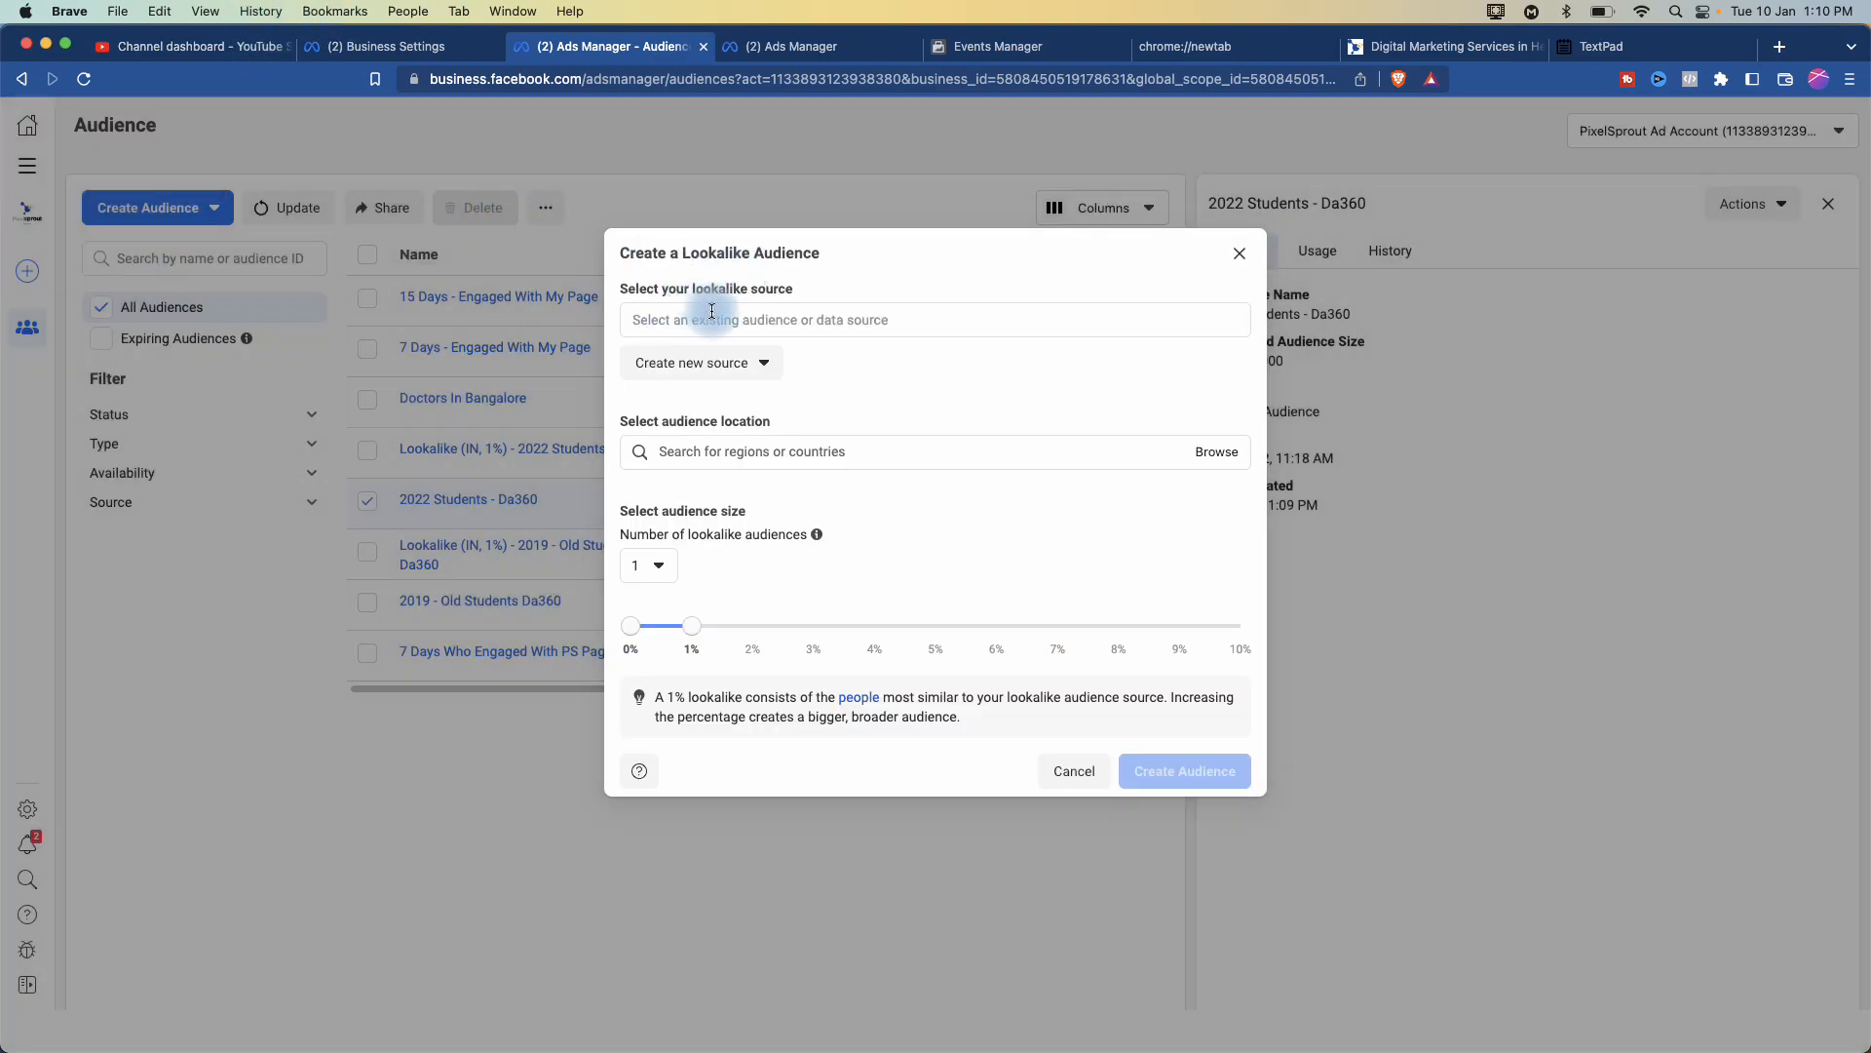
click(741, 318)
text(w)
key(BackSpace)
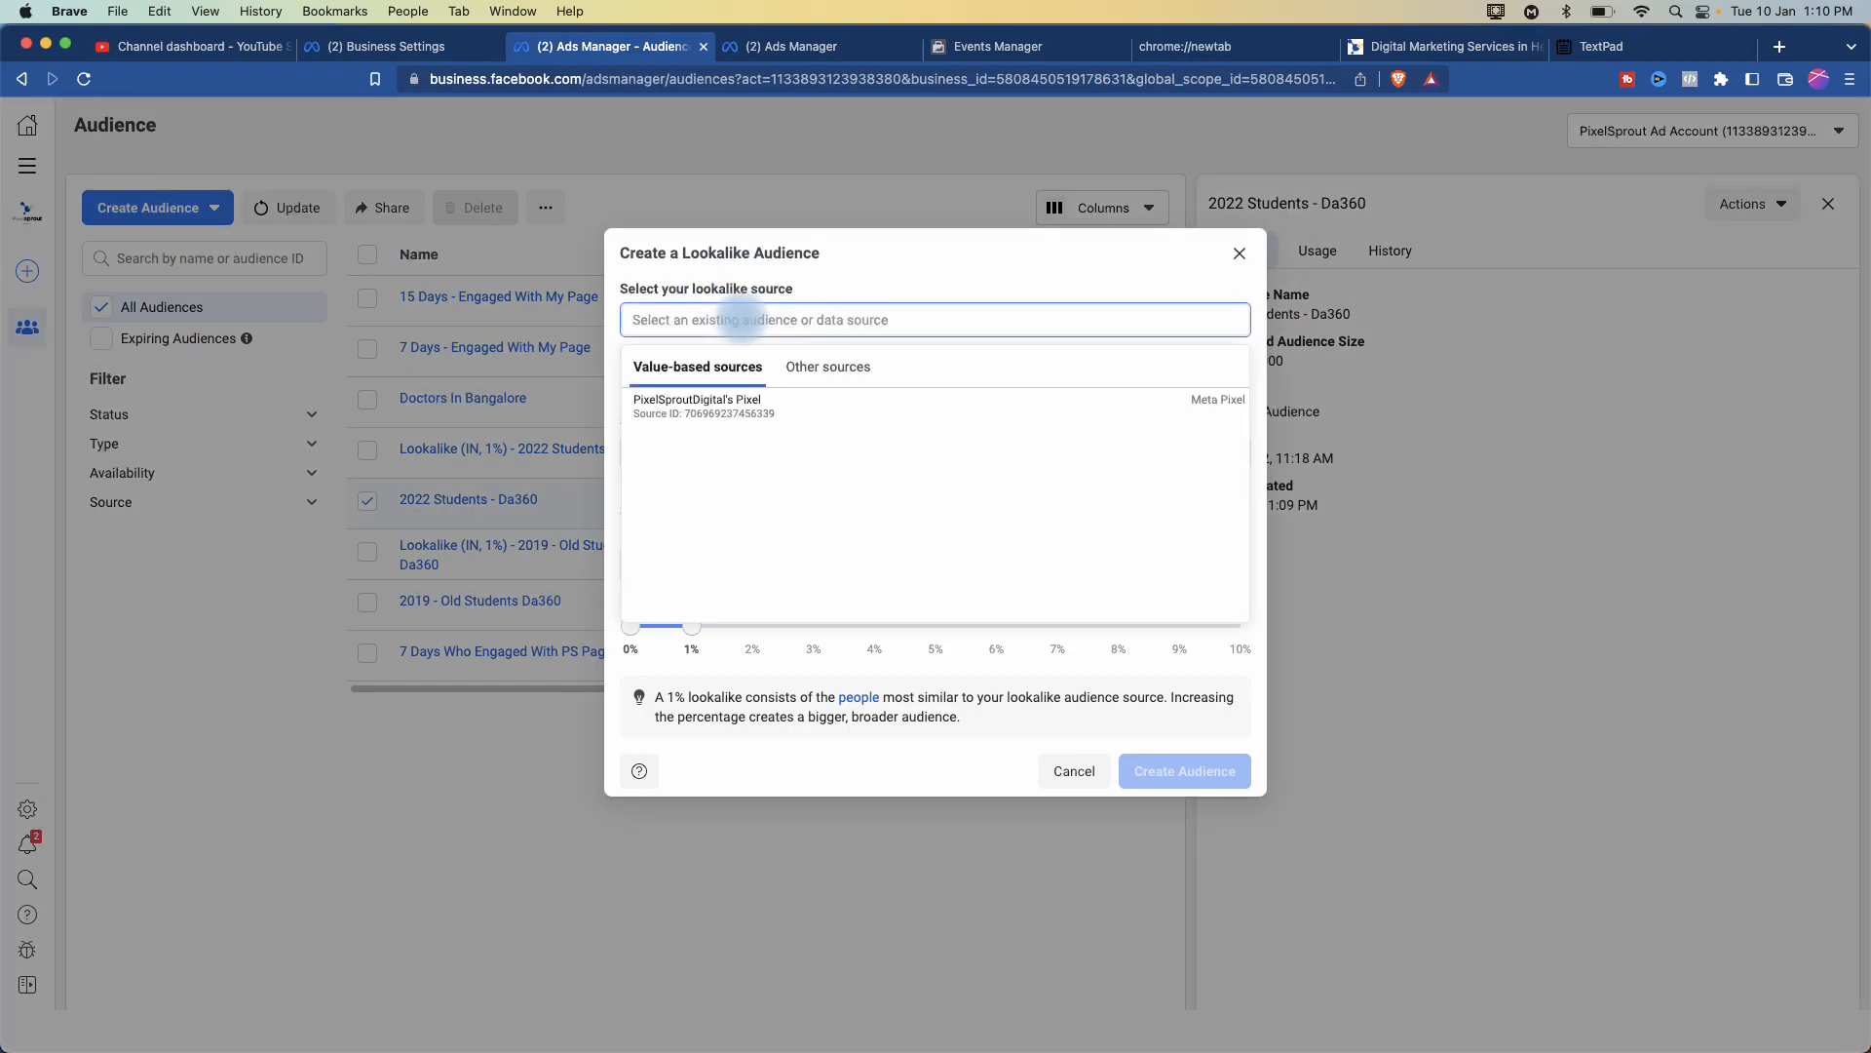
text(2022)
click(835, 371)
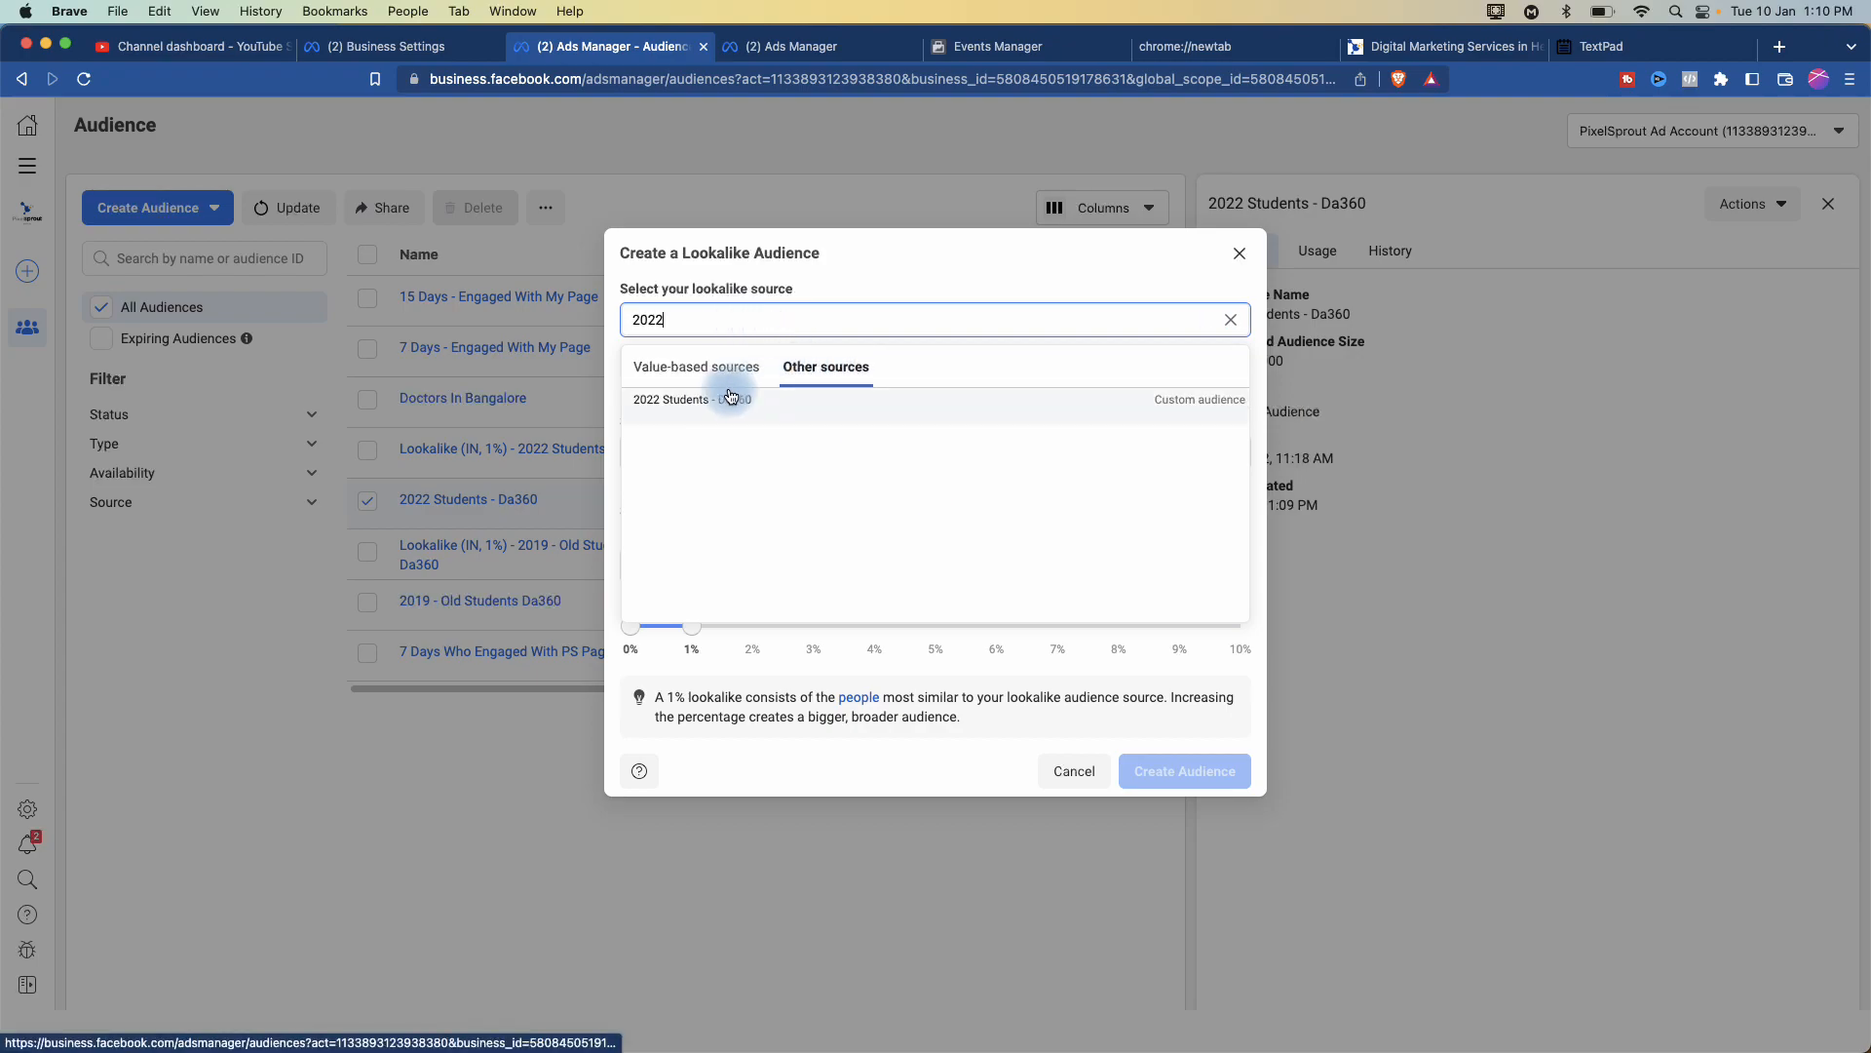
click(711, 400)
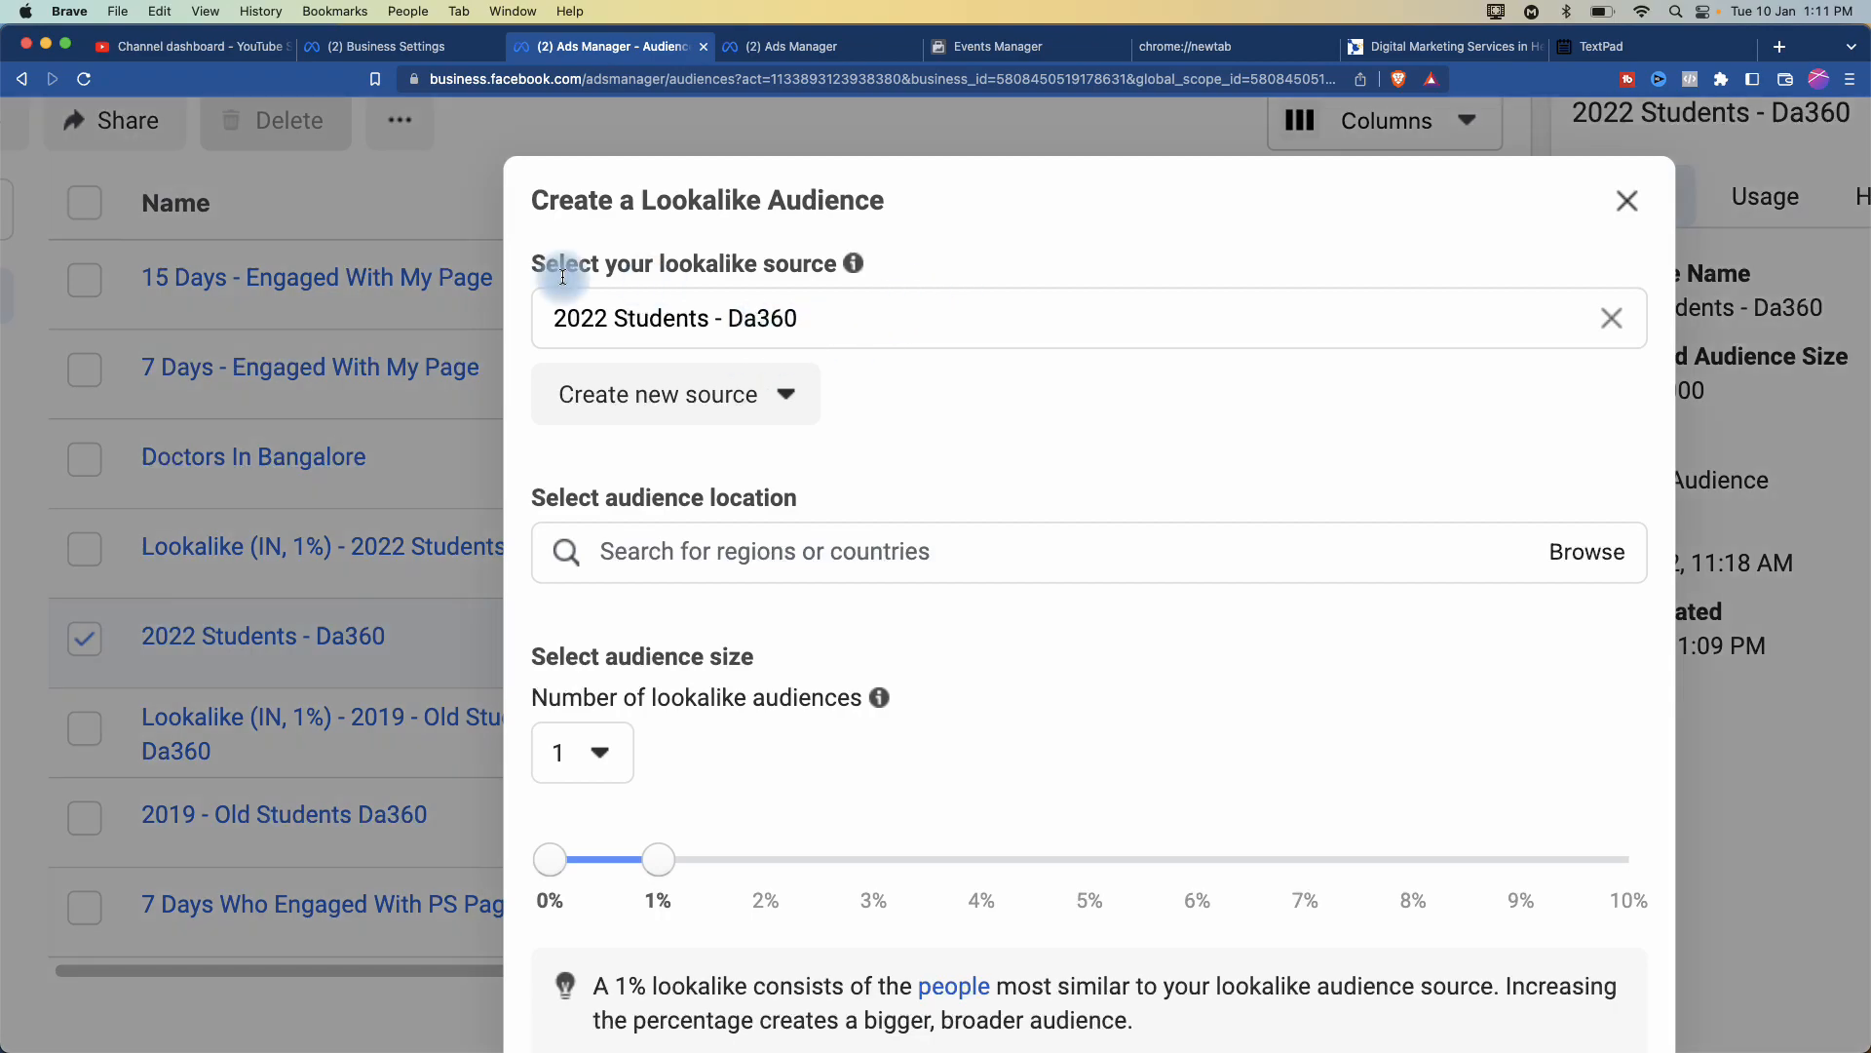
- Close the lookalike form, reopen it from more actions, then close it again
click(1626, 200)
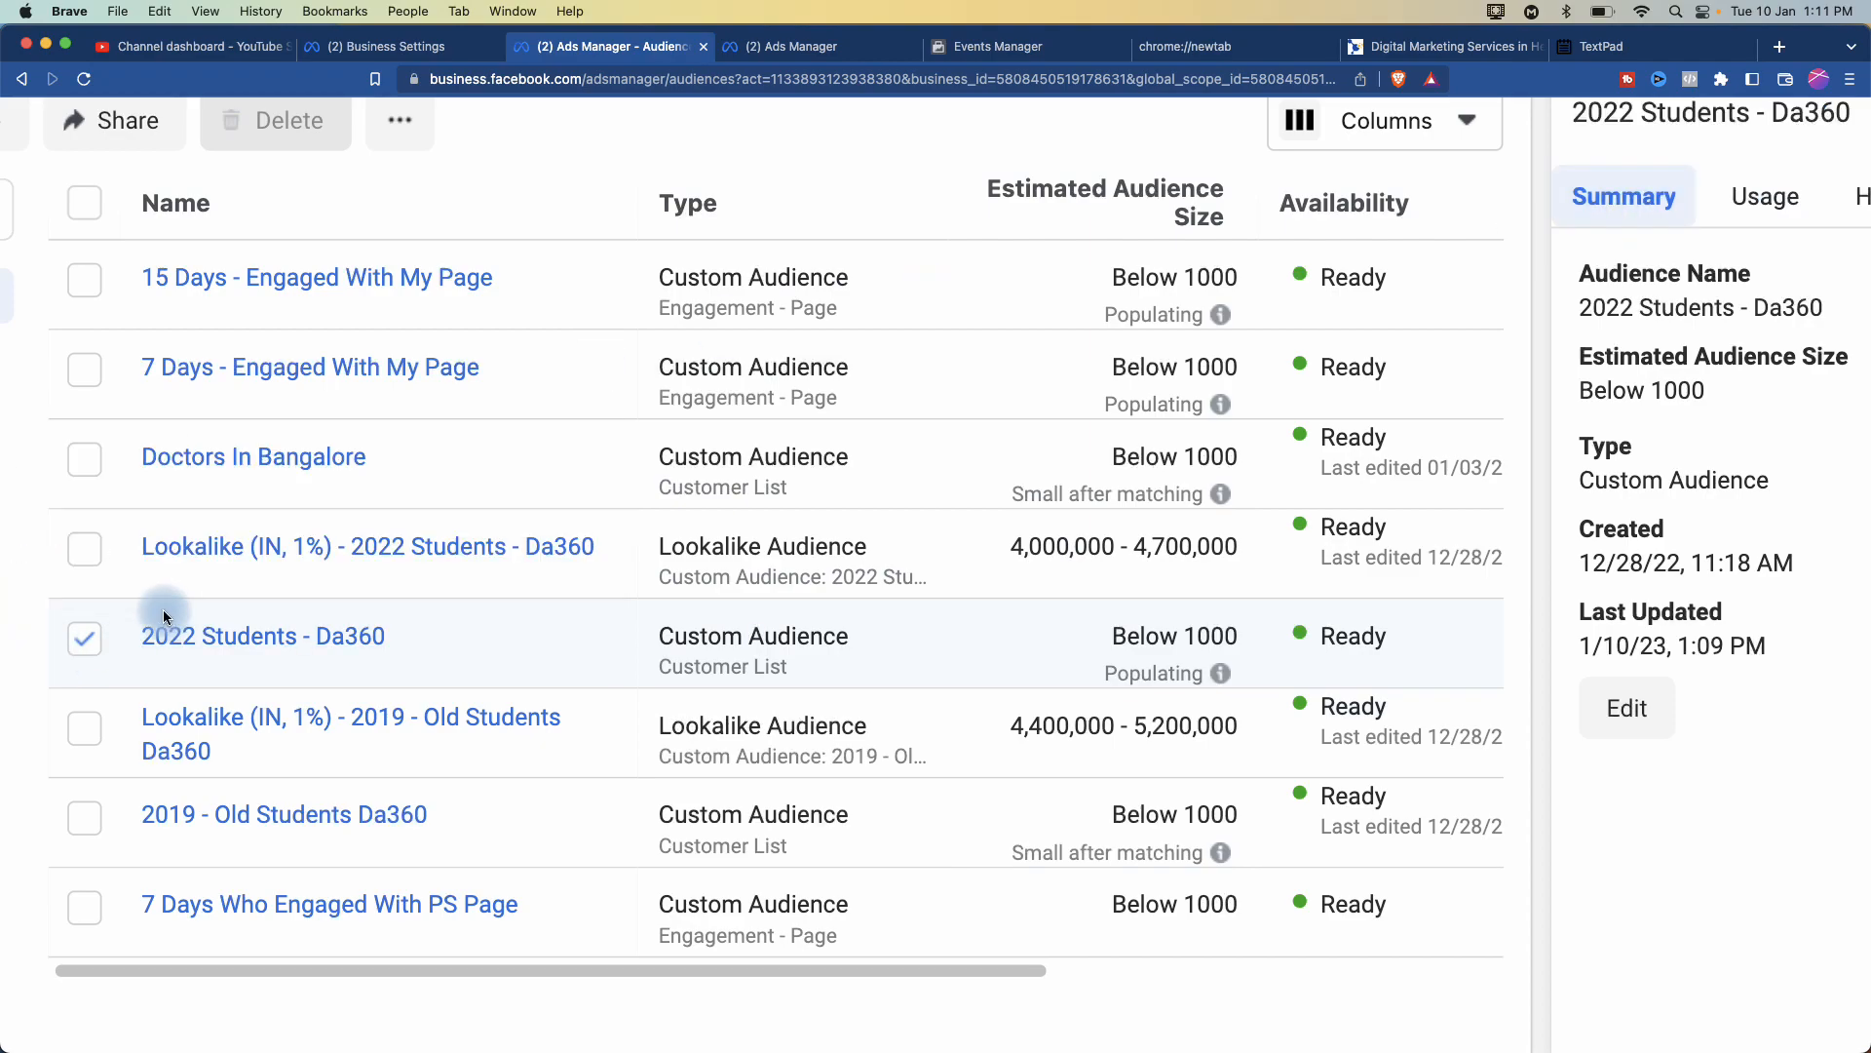
key(super+0)
click(545, 208)
click(577, 252)
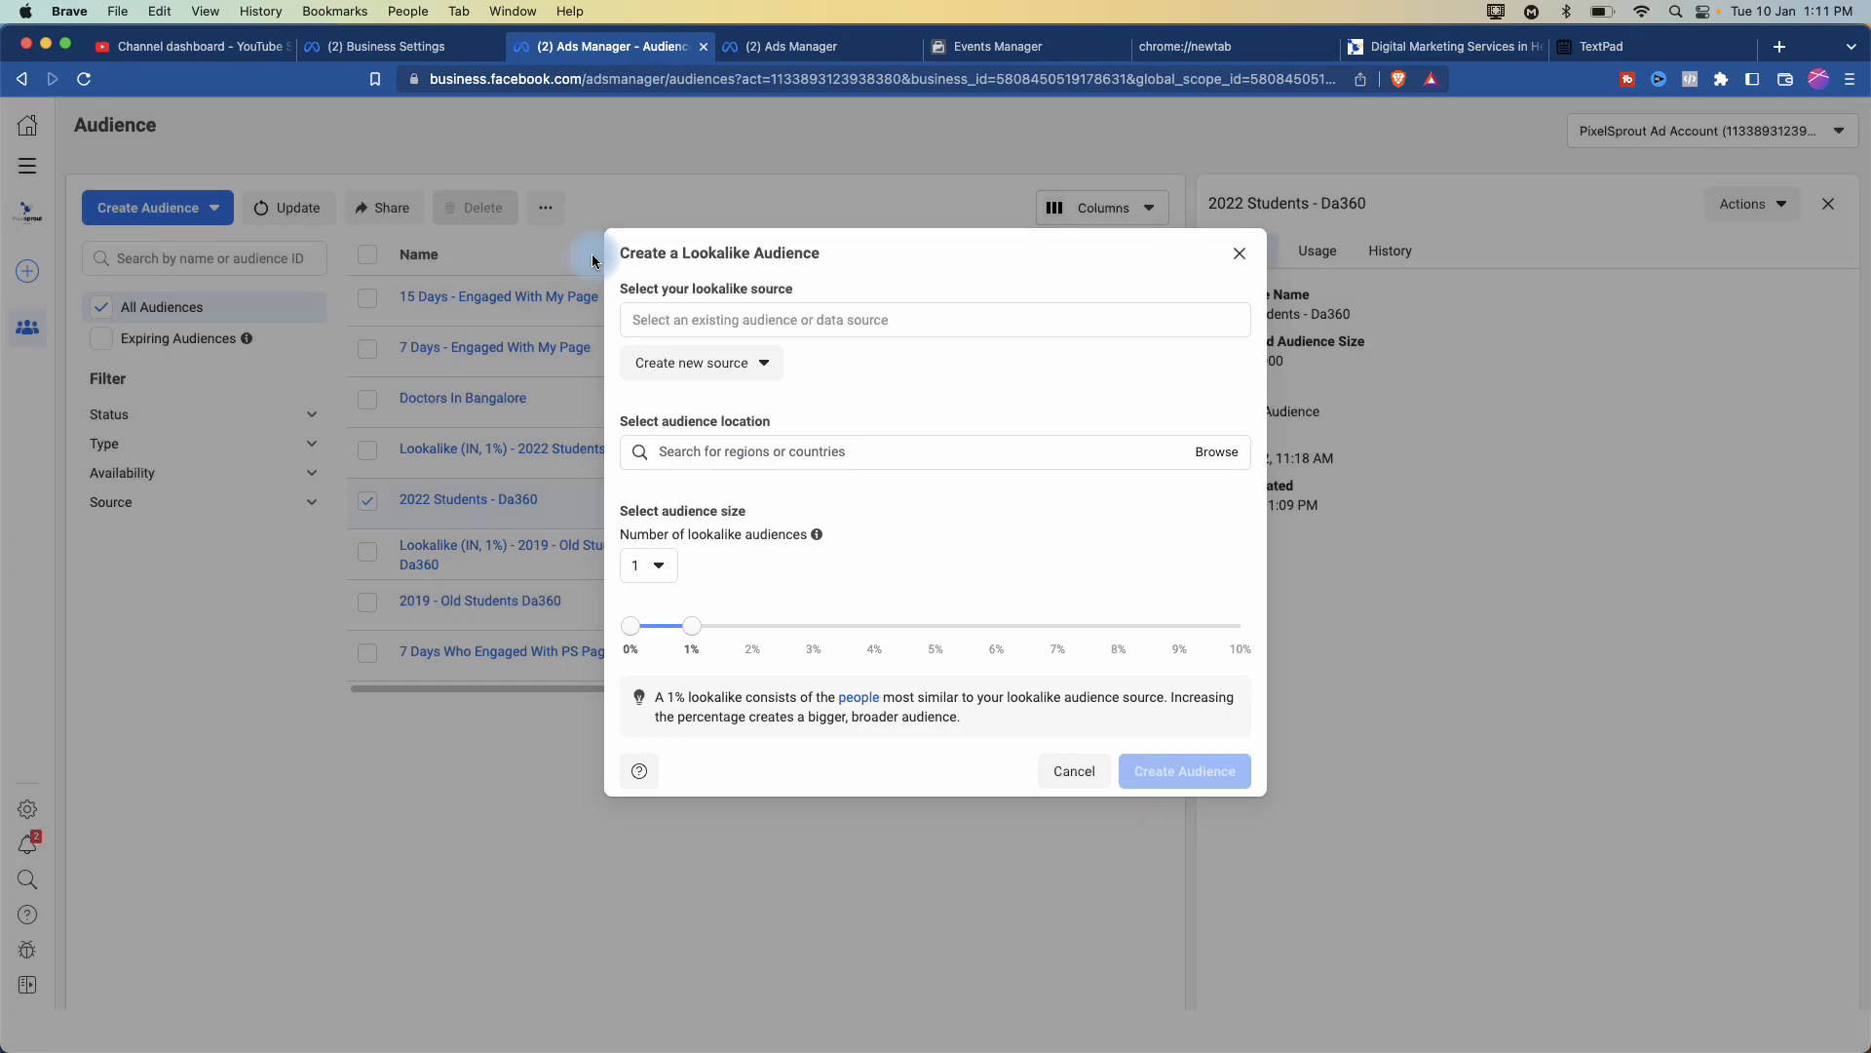
key(super+equal)
key(super+equal)
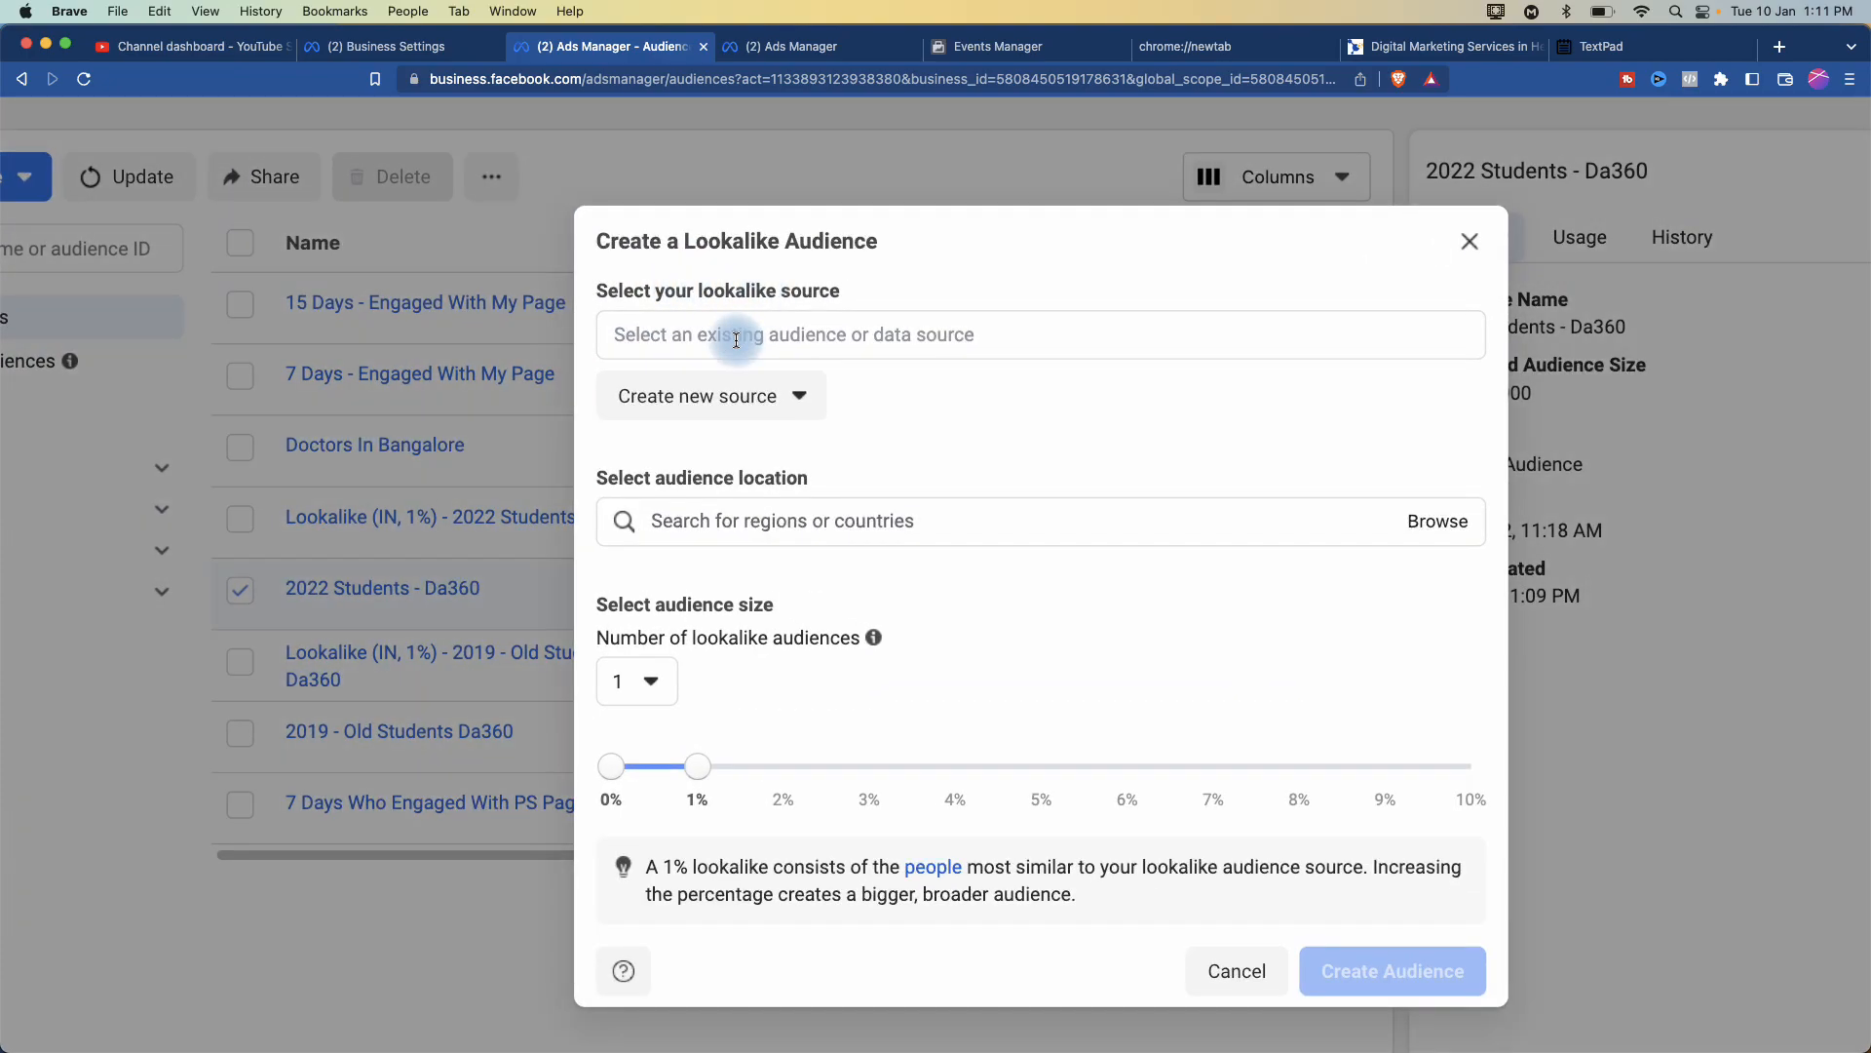
click(1473, 244)
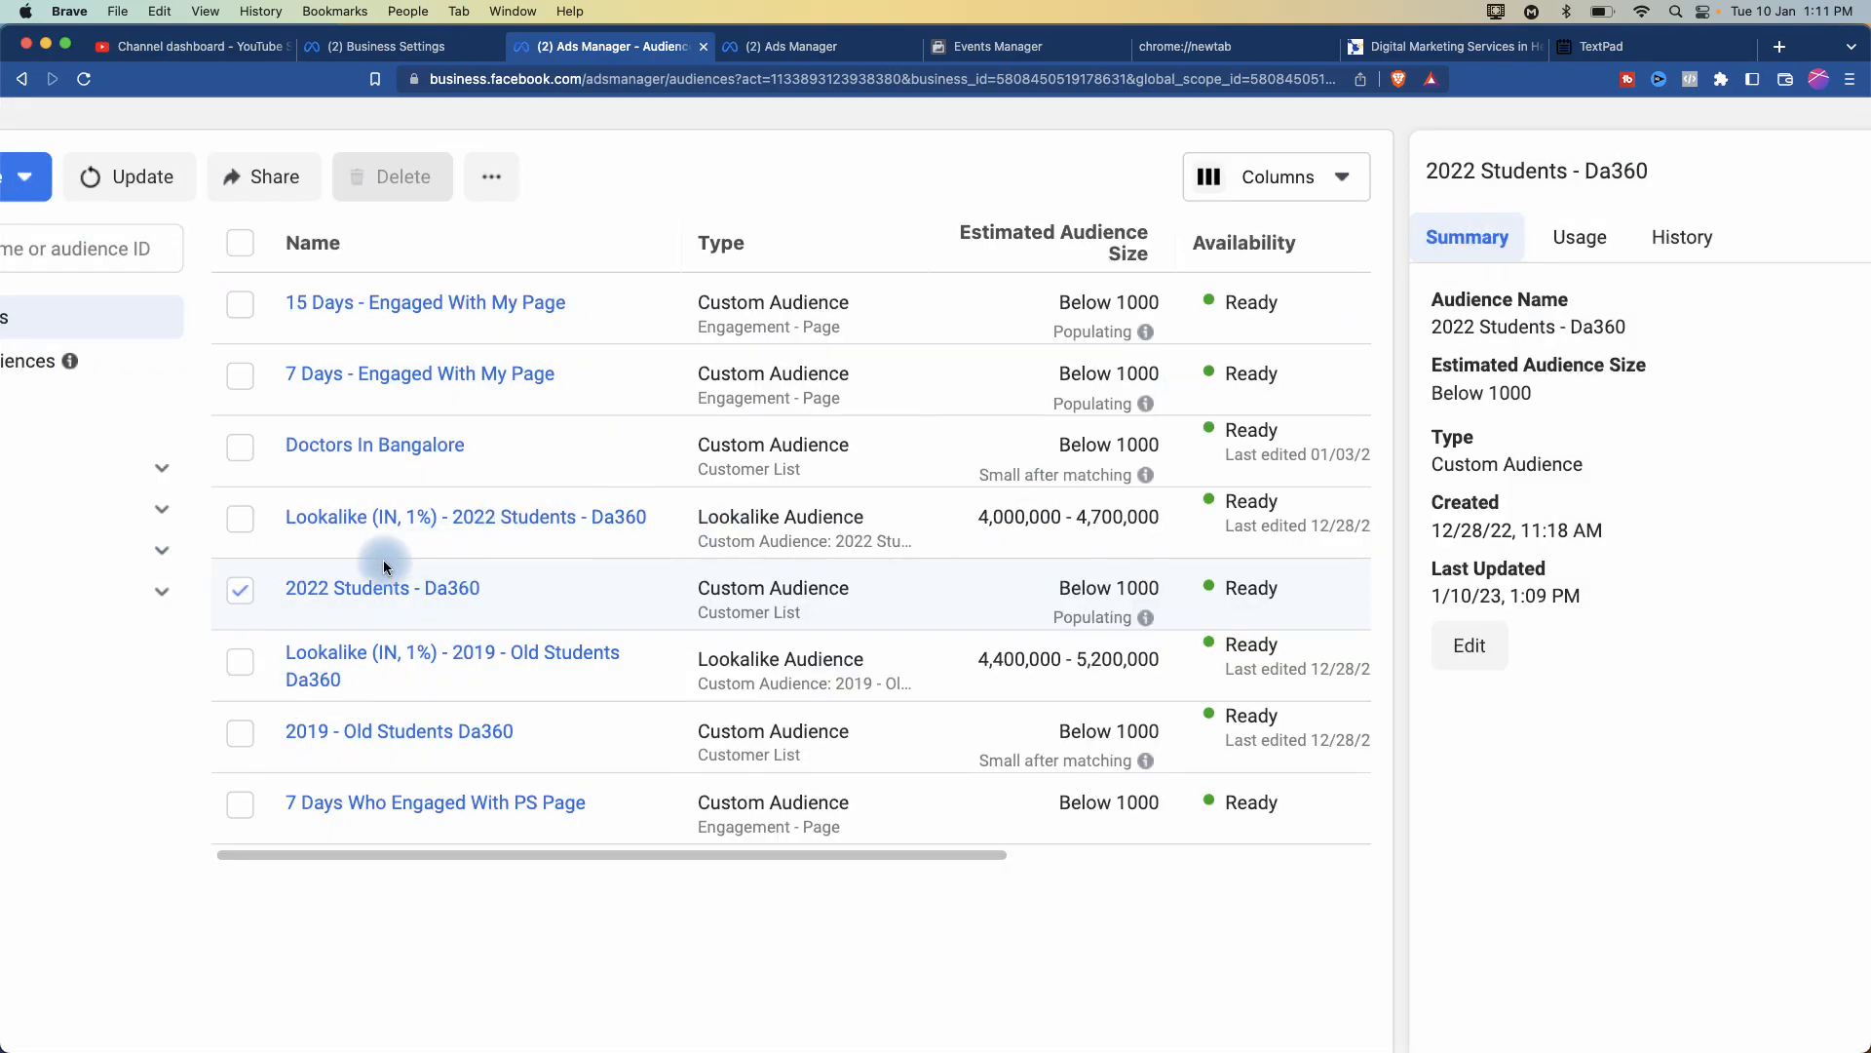
- Select 2022 Students - Da360 again and start a lookalike from its more-actions menu
mouse_move(348, 597)
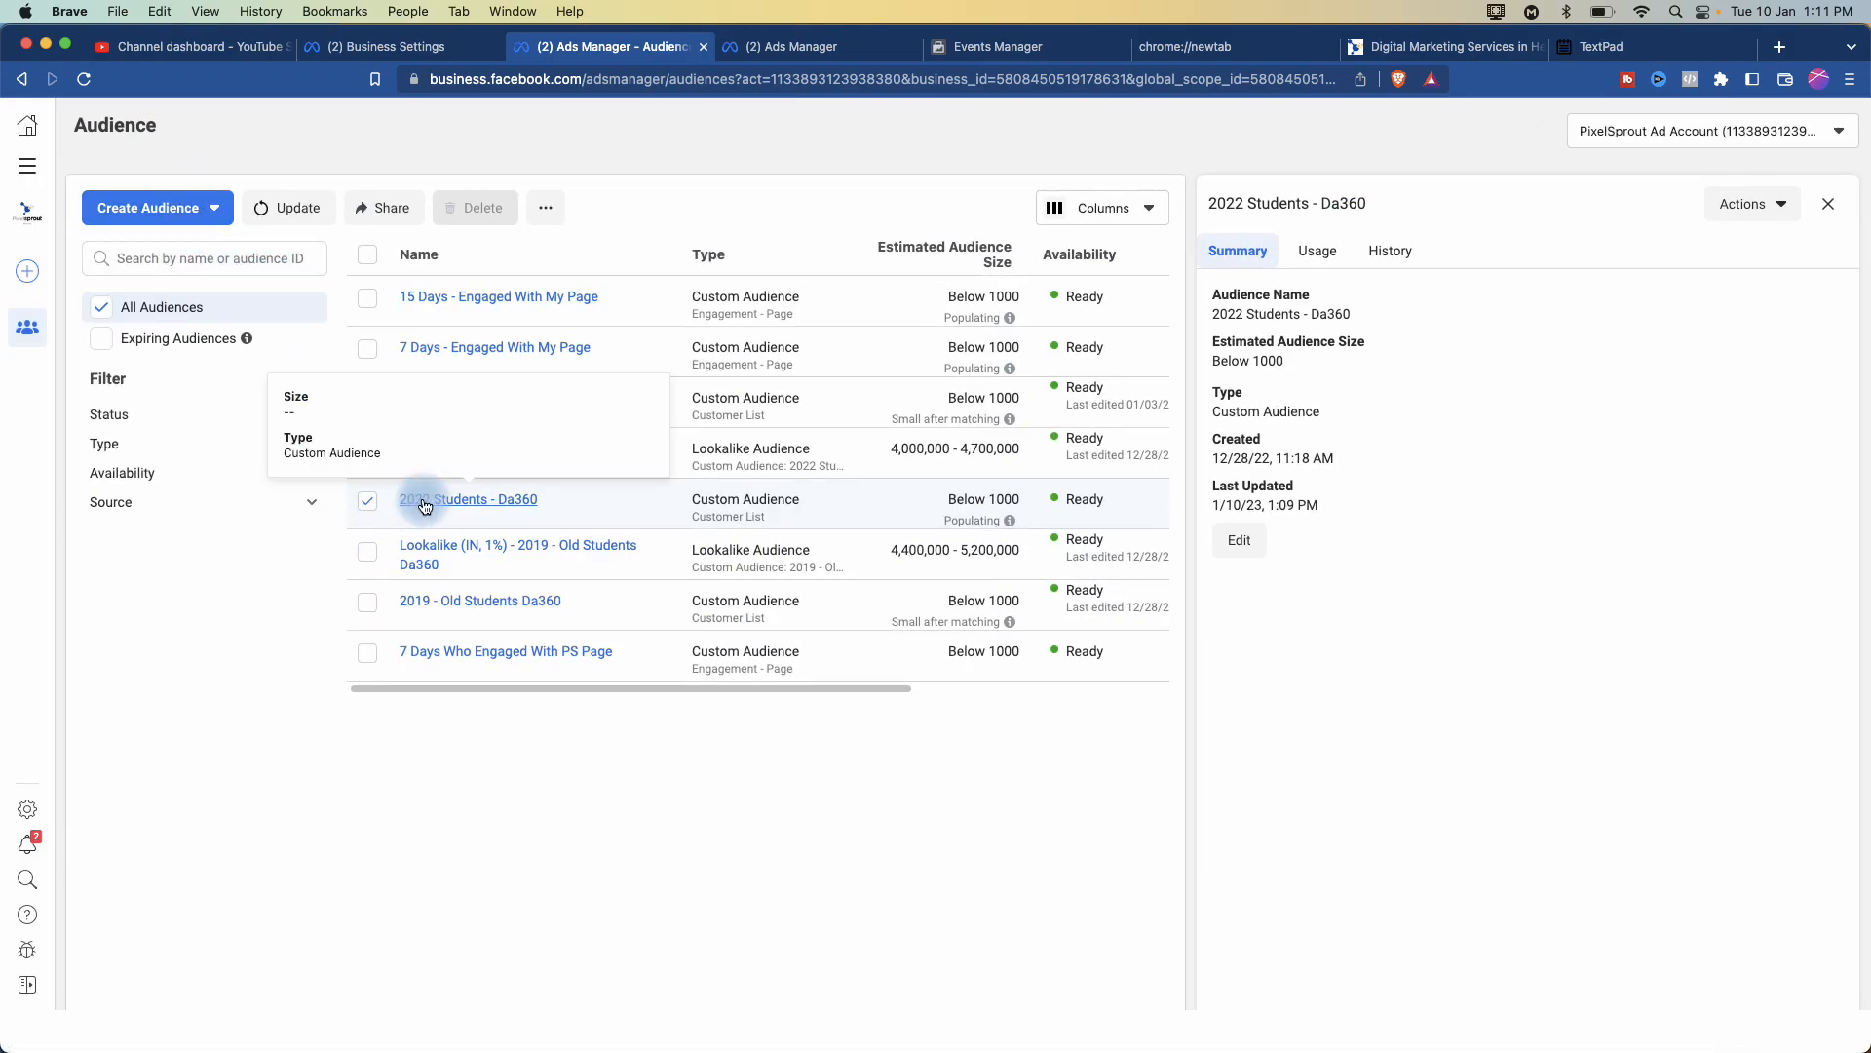
click(368, 501)
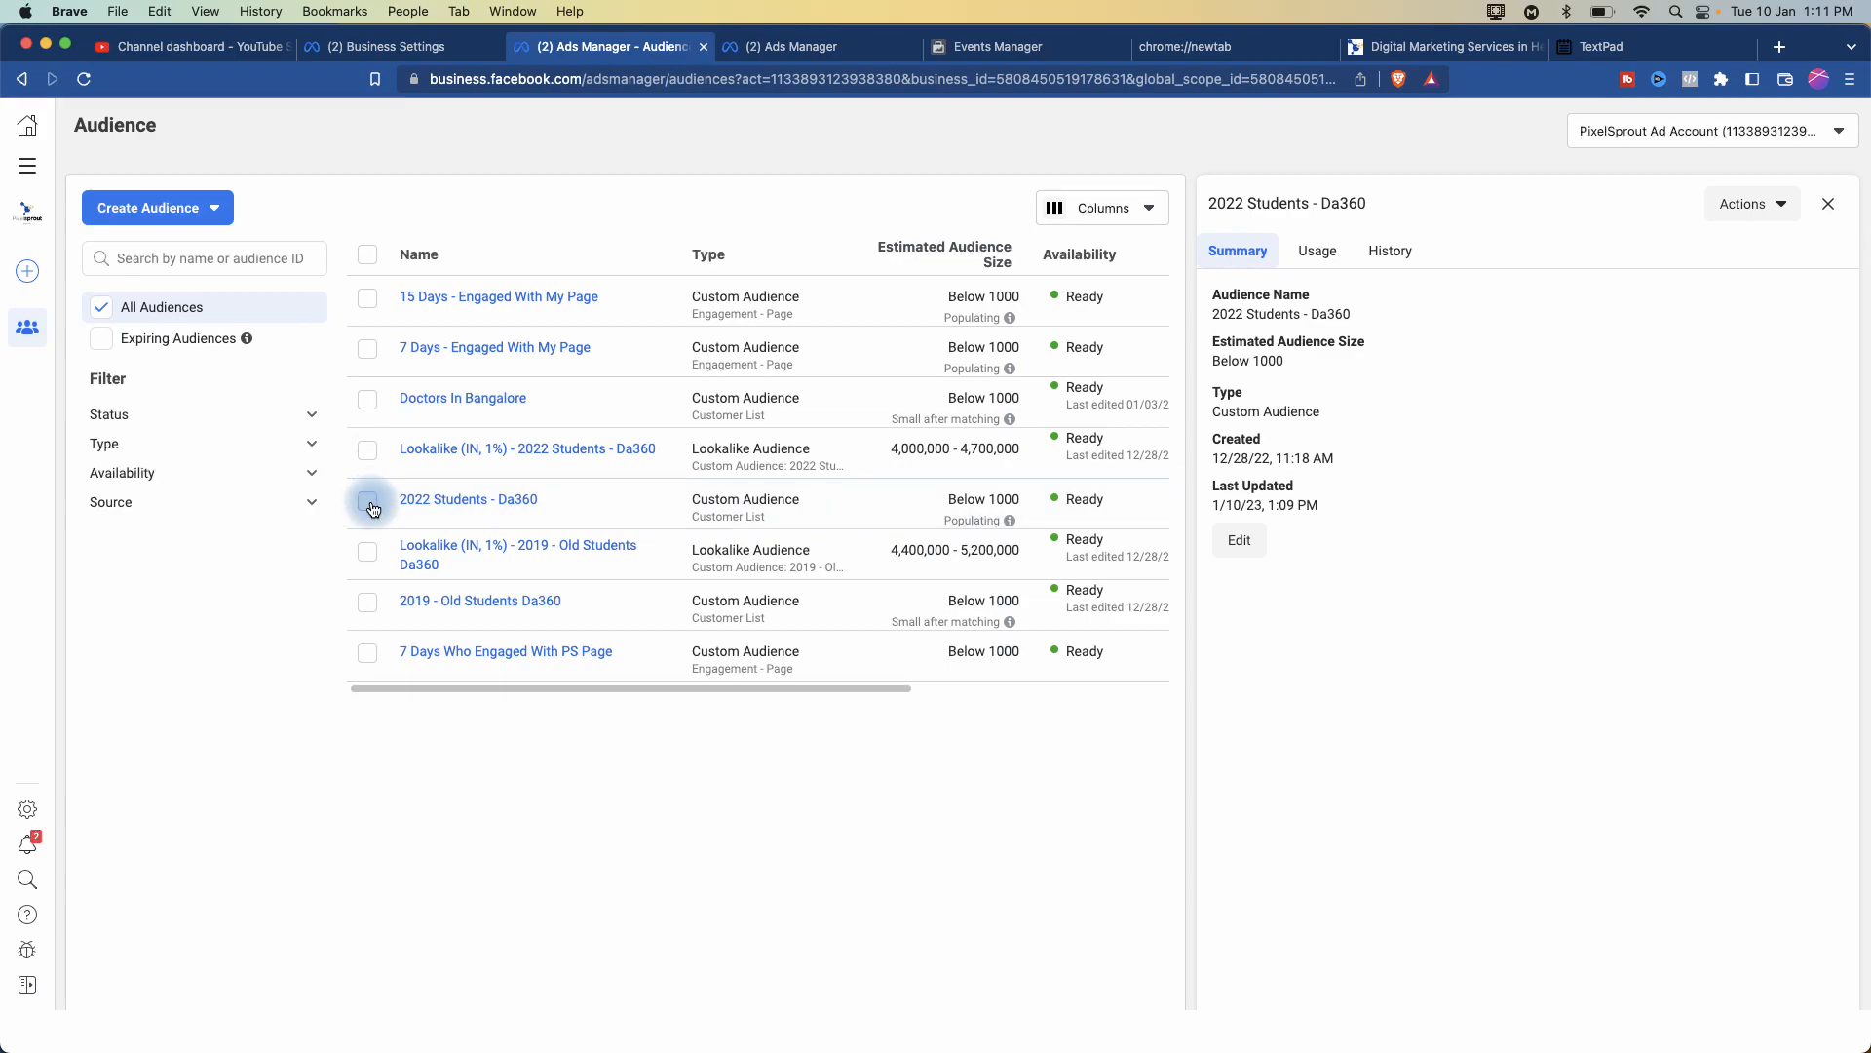
click(546, 208)
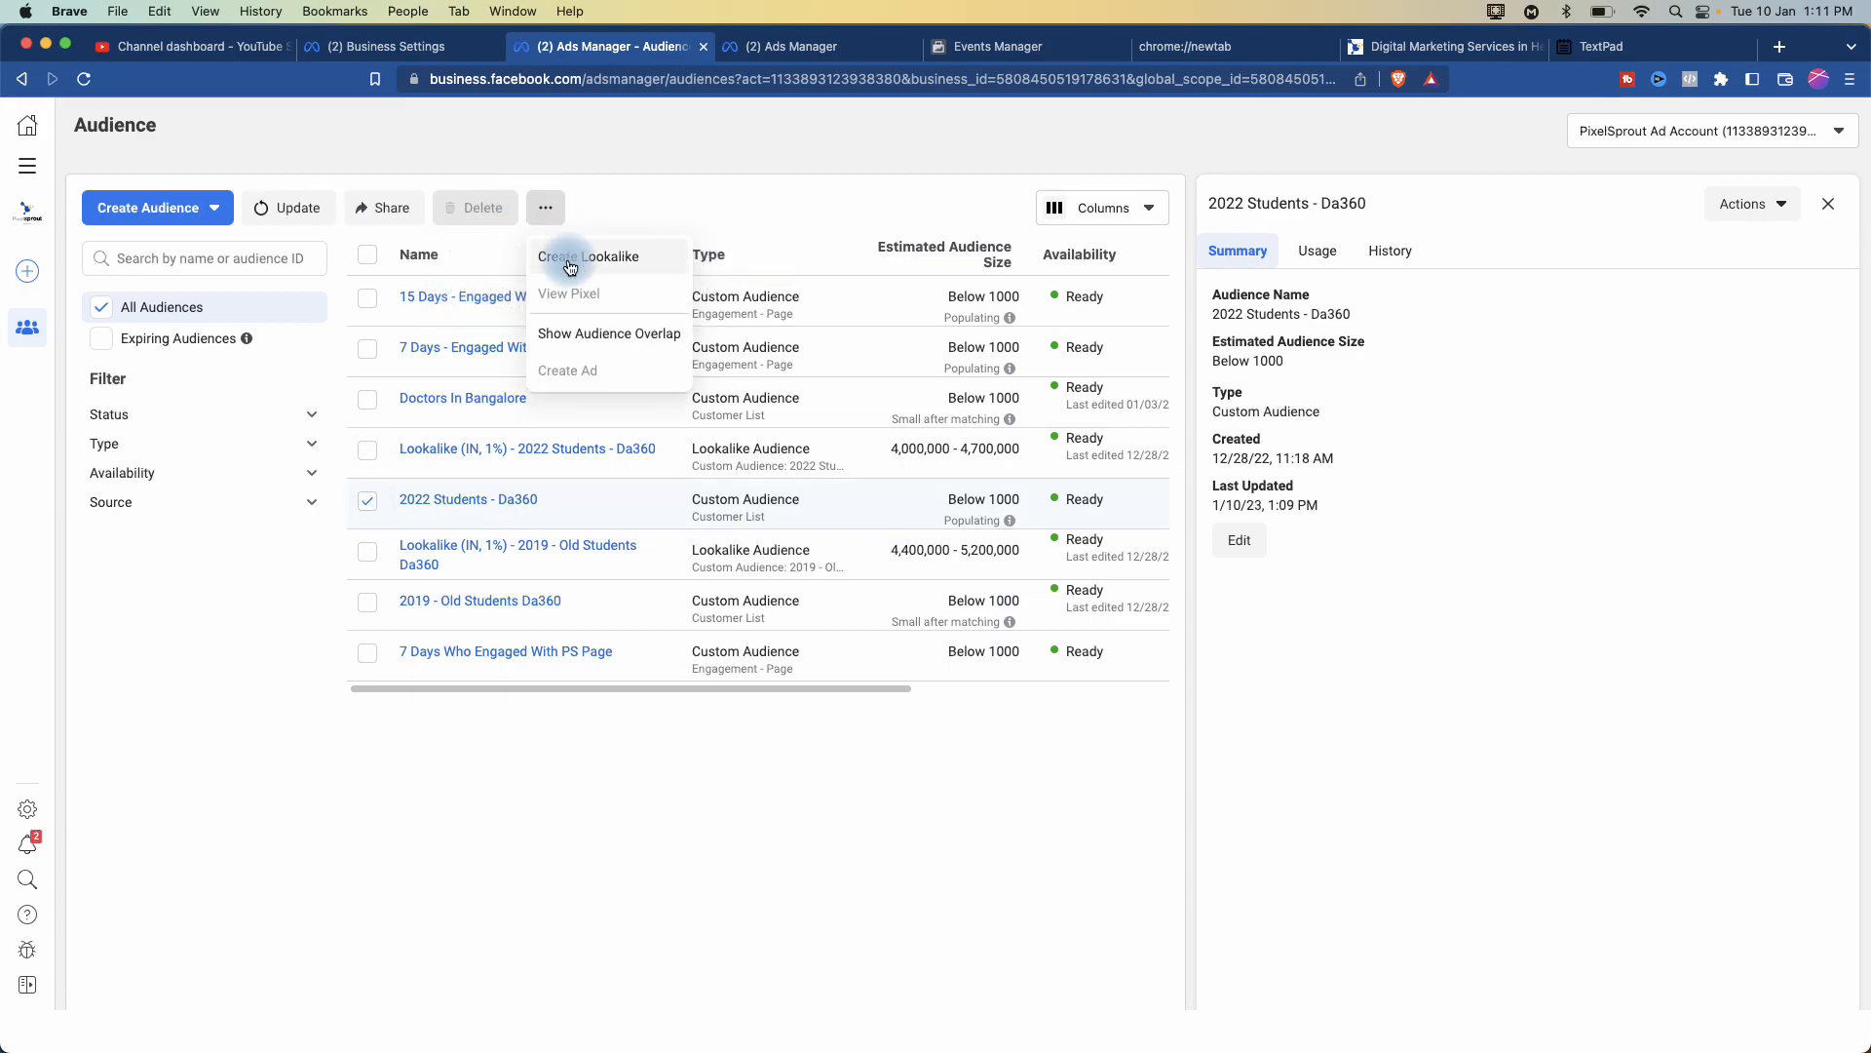
click(568, 257)
- Choose 2022 Students - Da360 as the lookalike source by searching '2022'
click(778, 319)
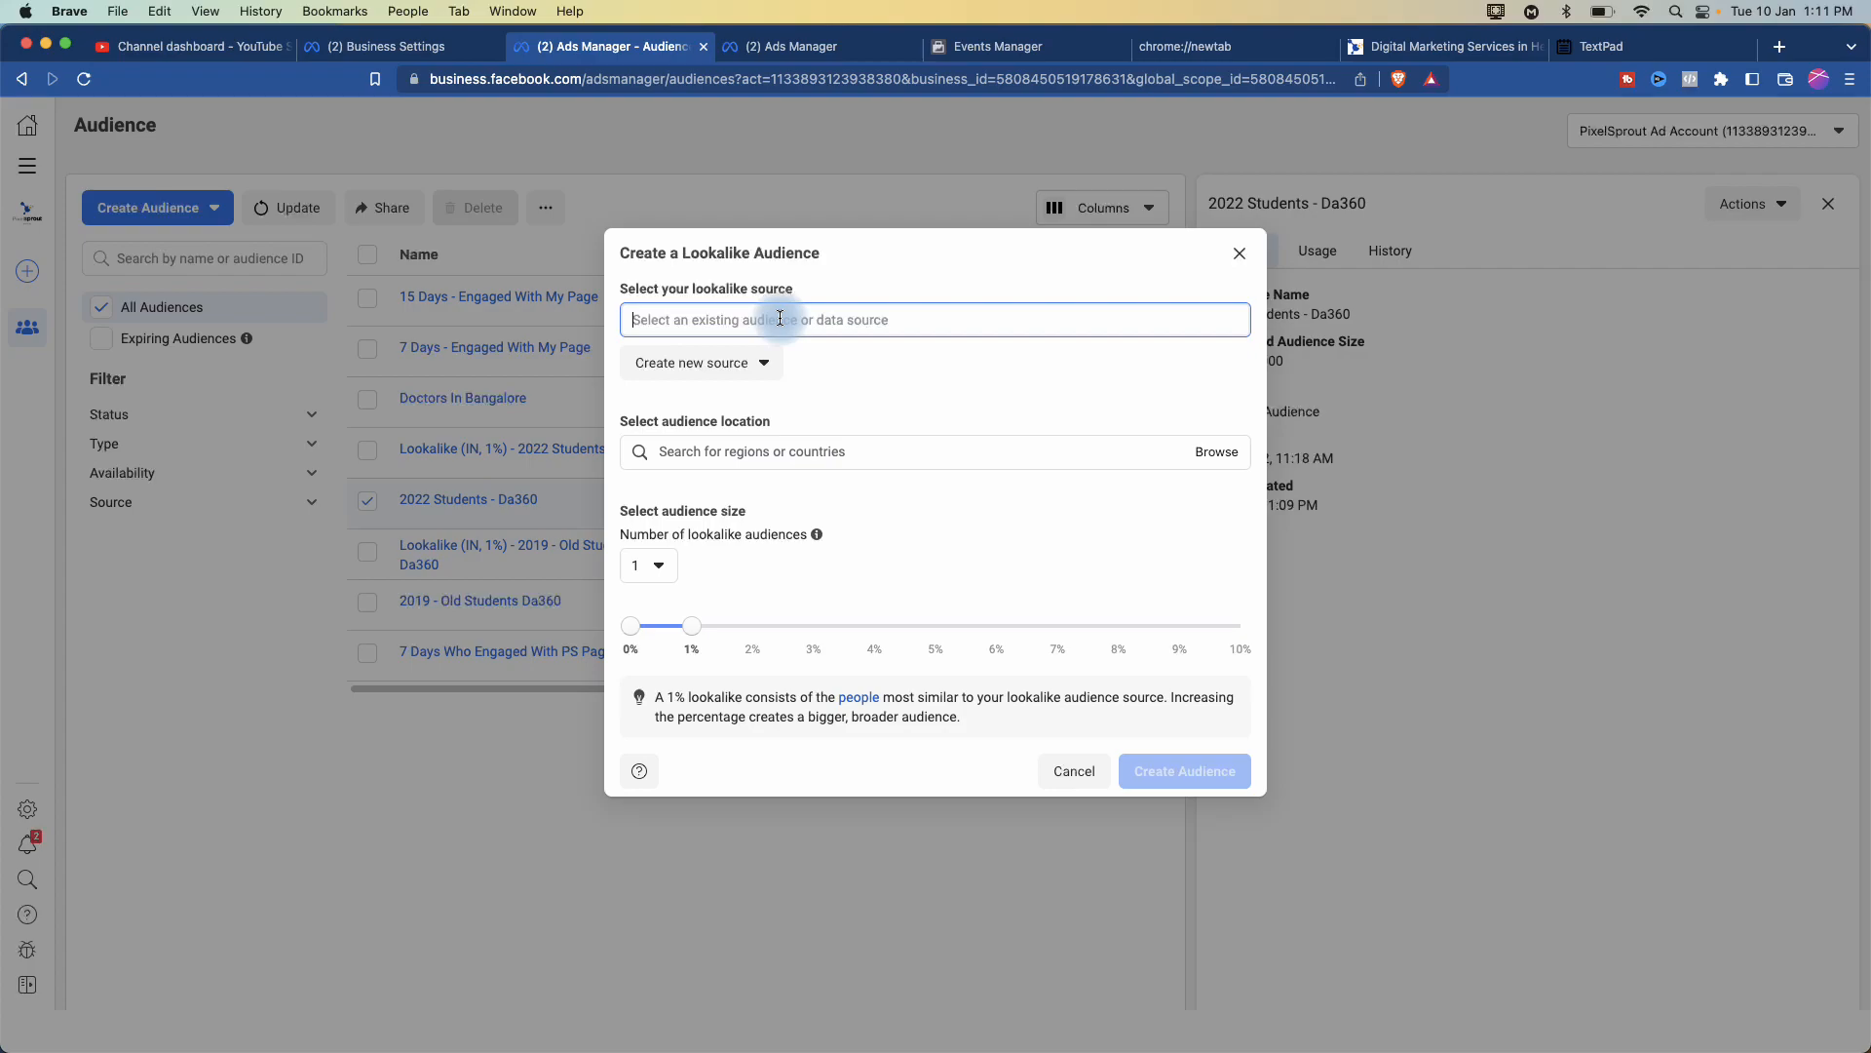
text(2022)
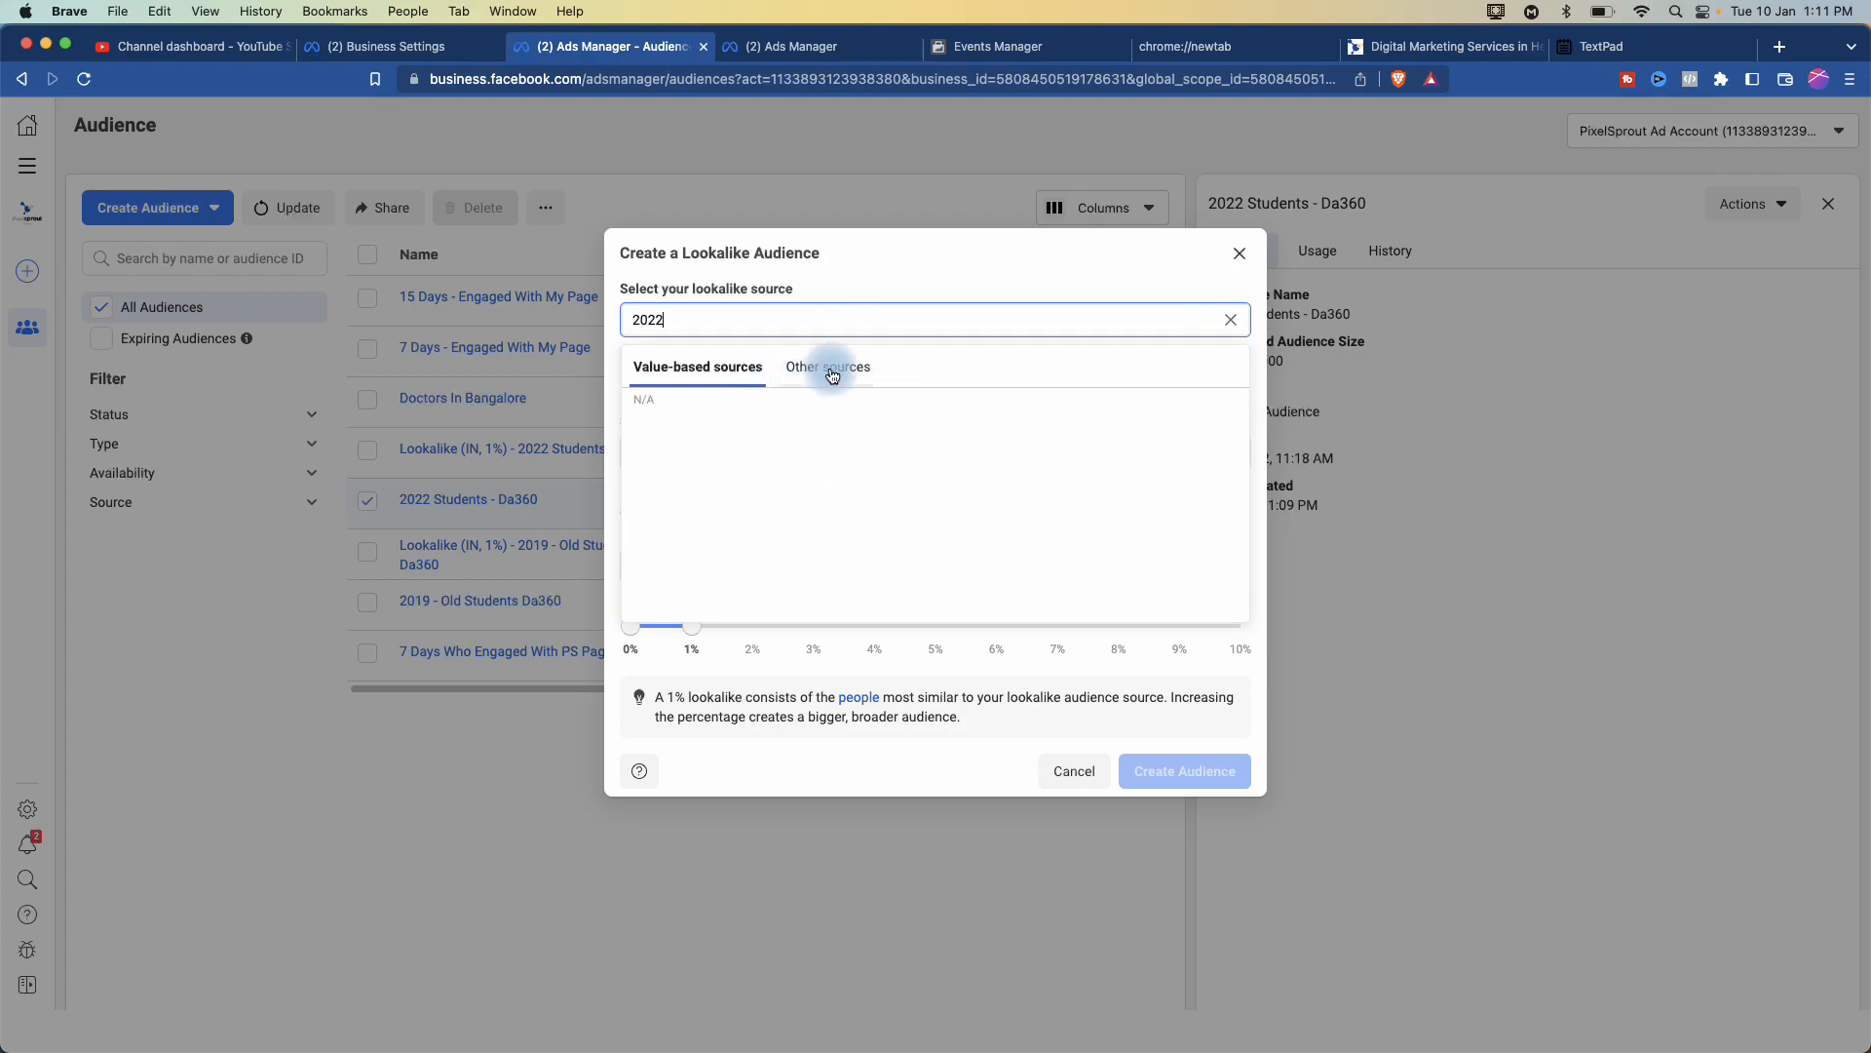
click(824, 367)
click(713, 419)
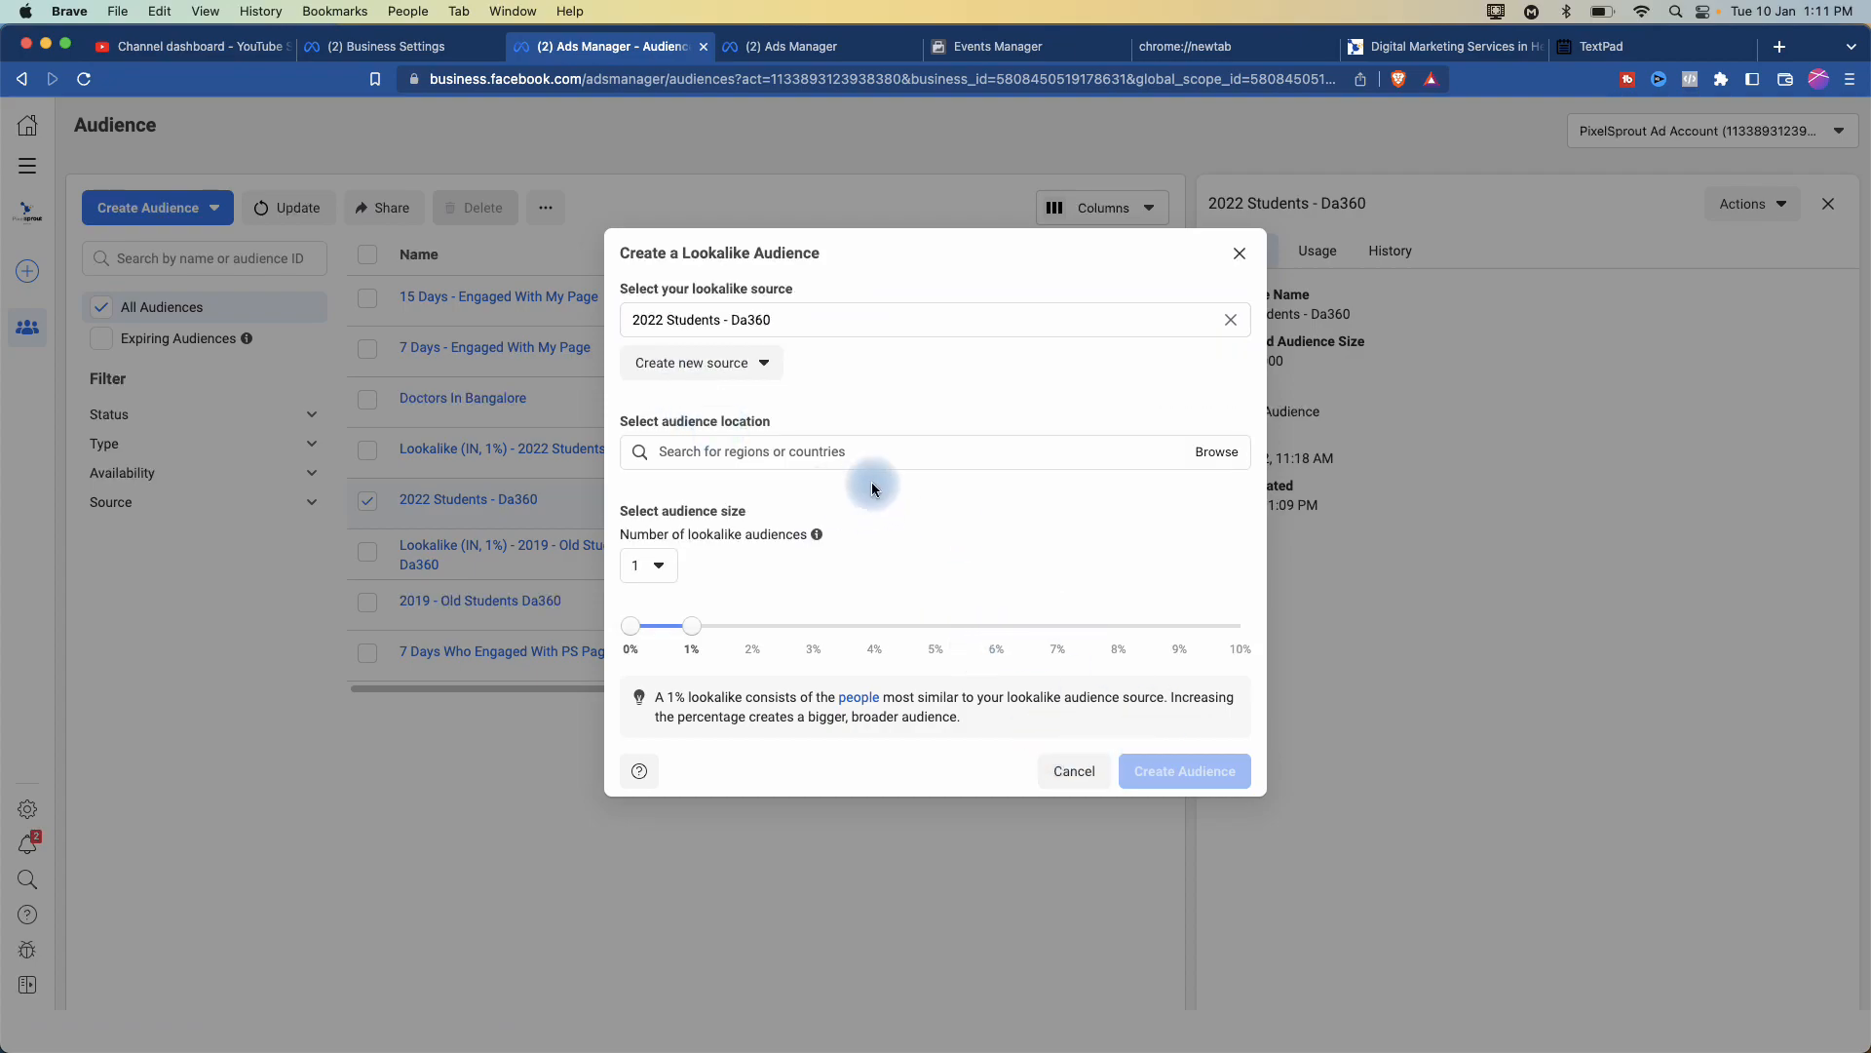
- Add India as the audience location from the 'india' search
click(795, 447)
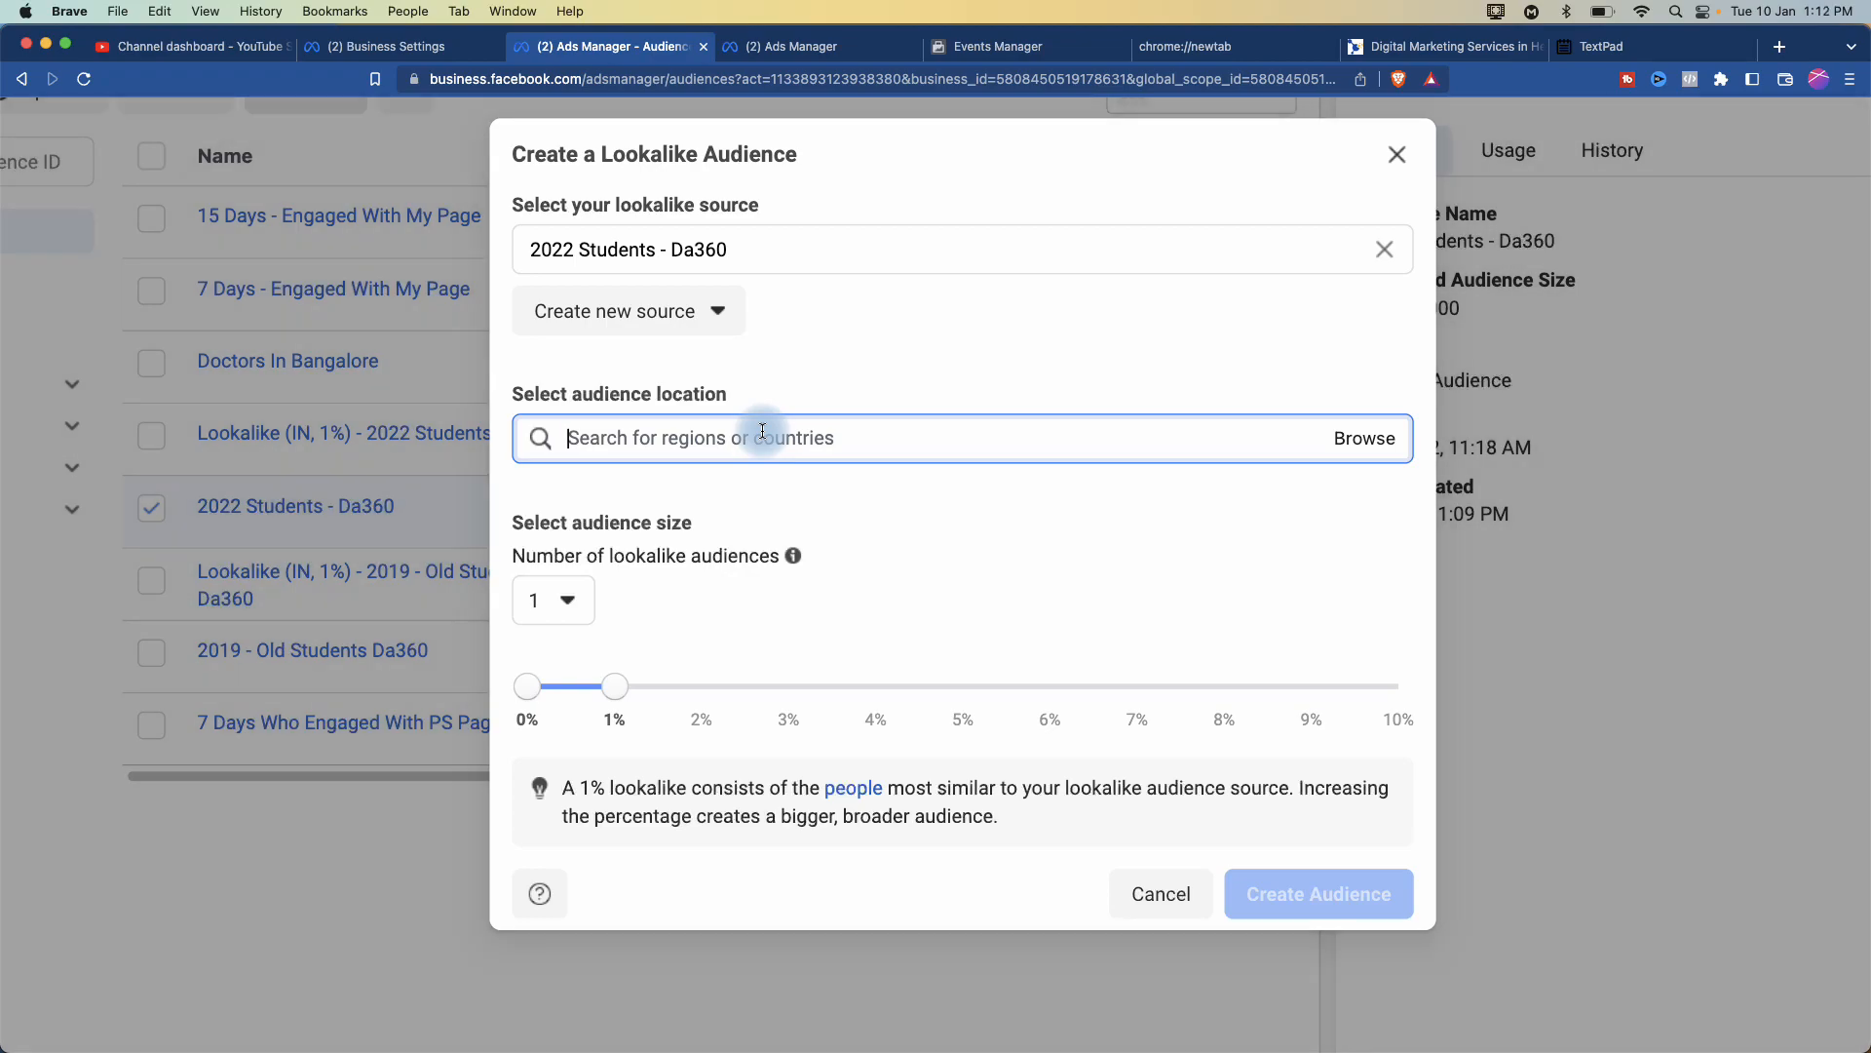
text(india)
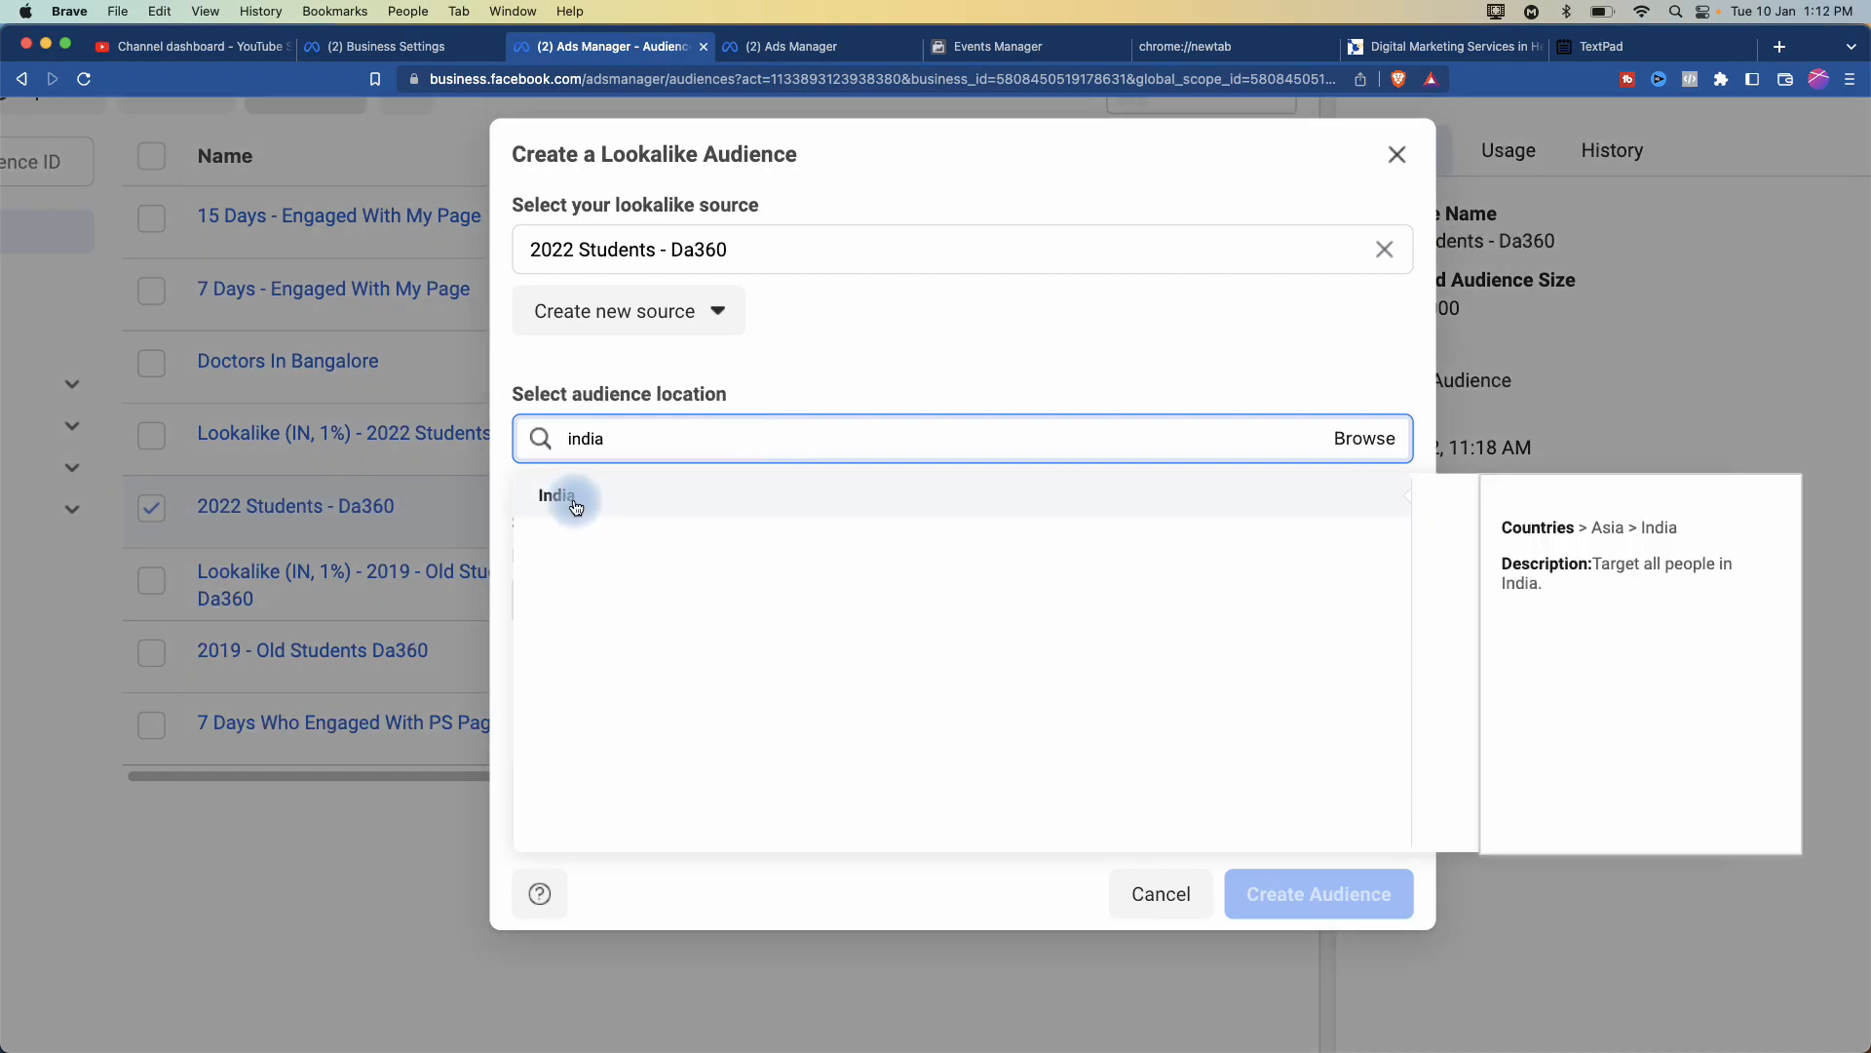
click(574, 499)
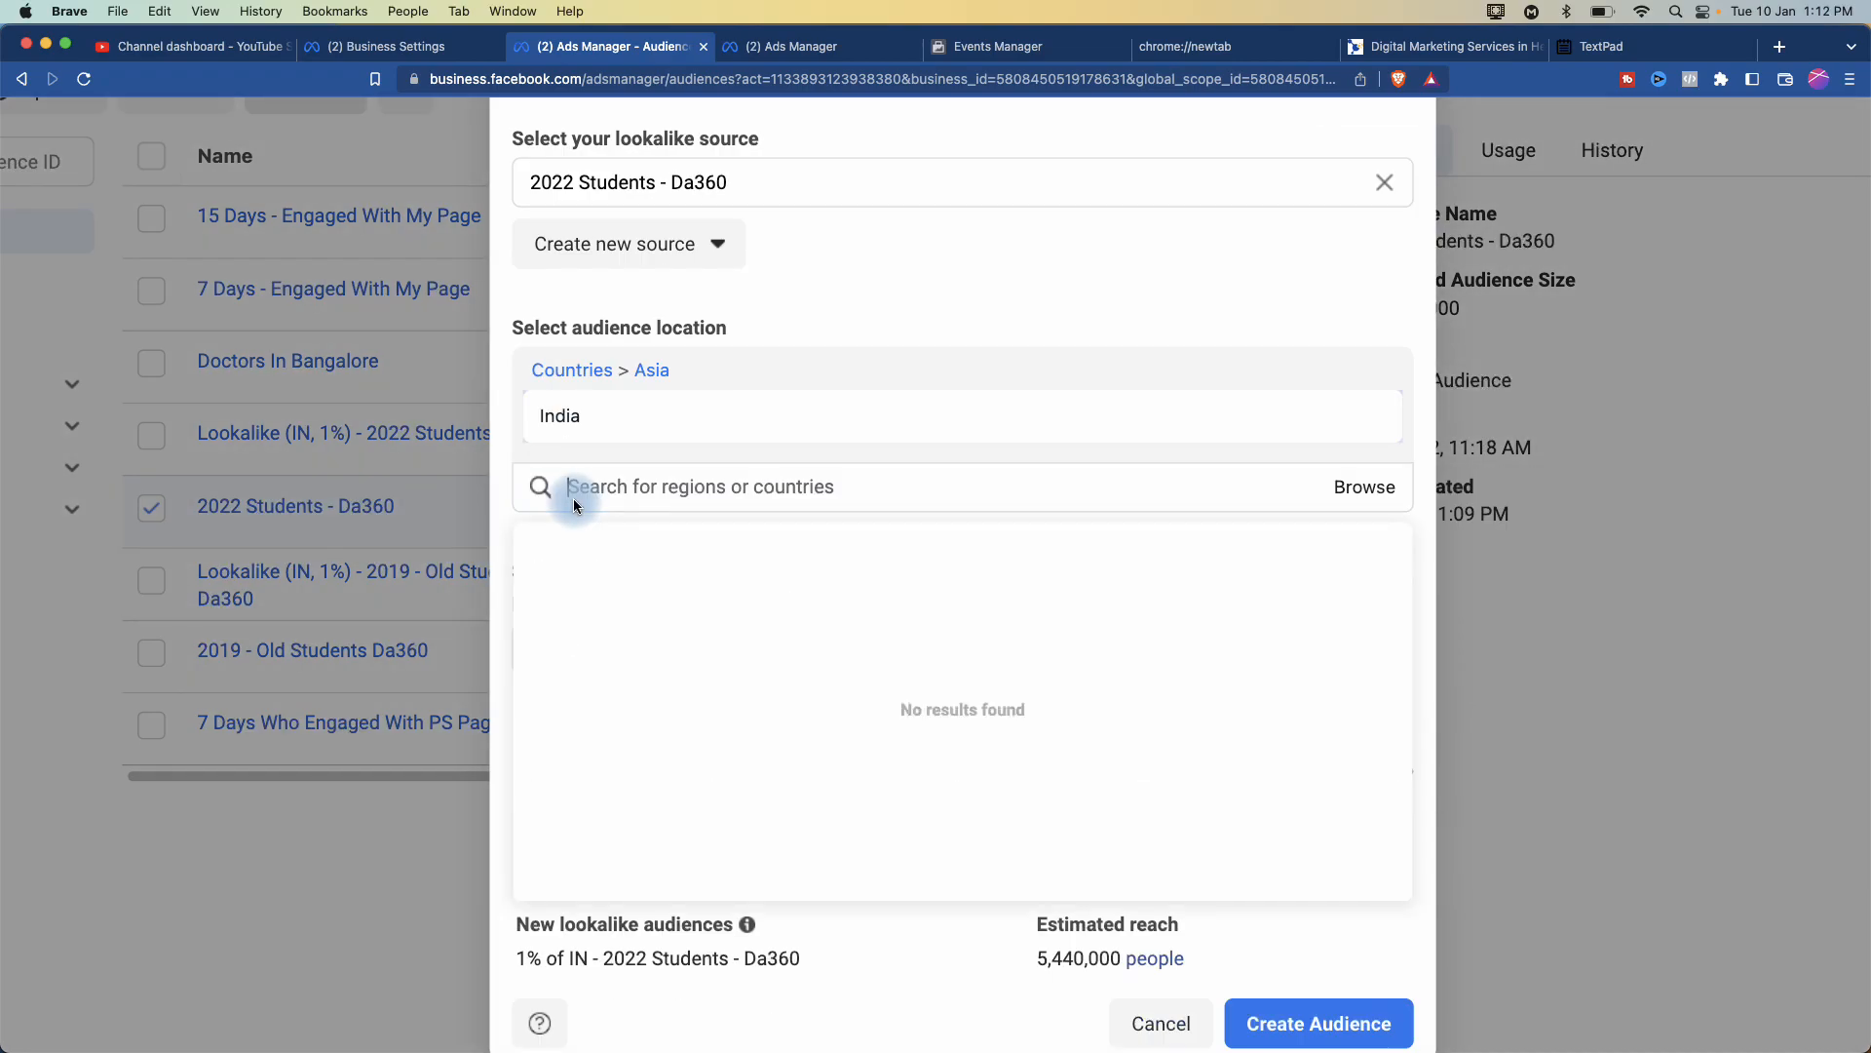
click(504, 477)
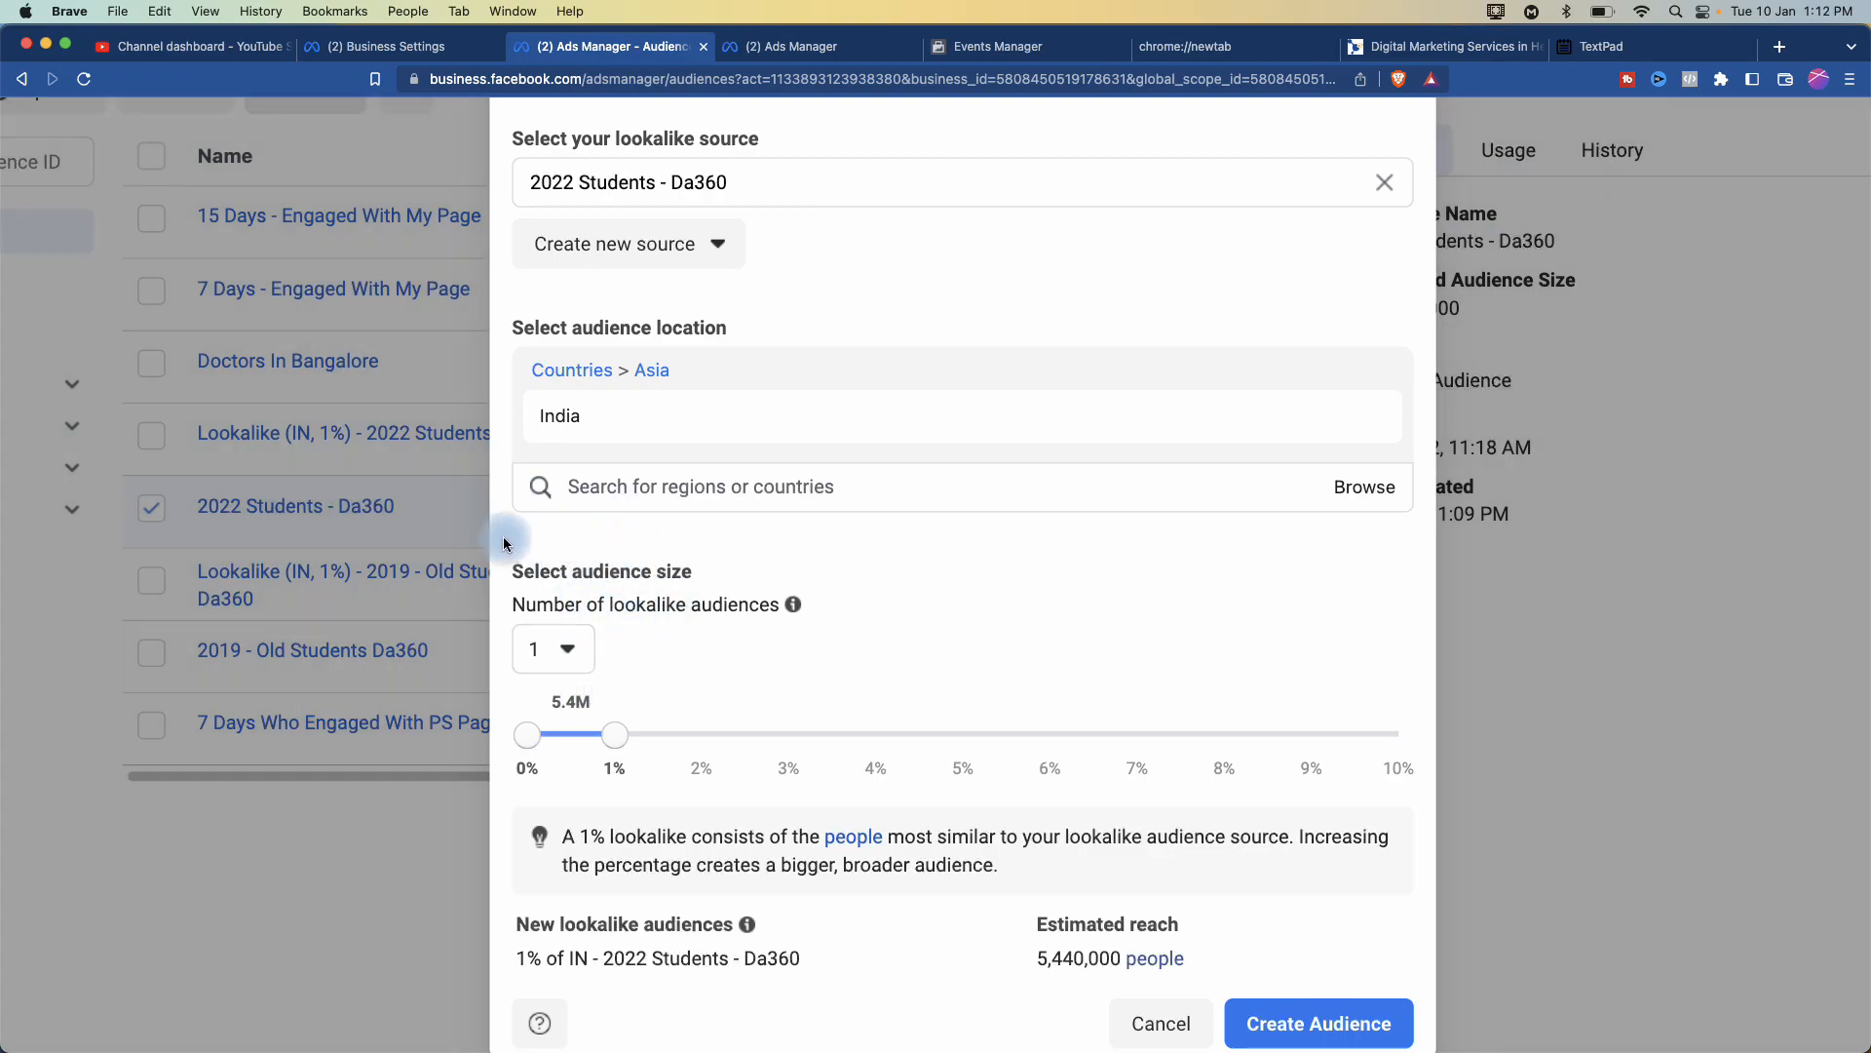
scroll(511, 527, down, 3)
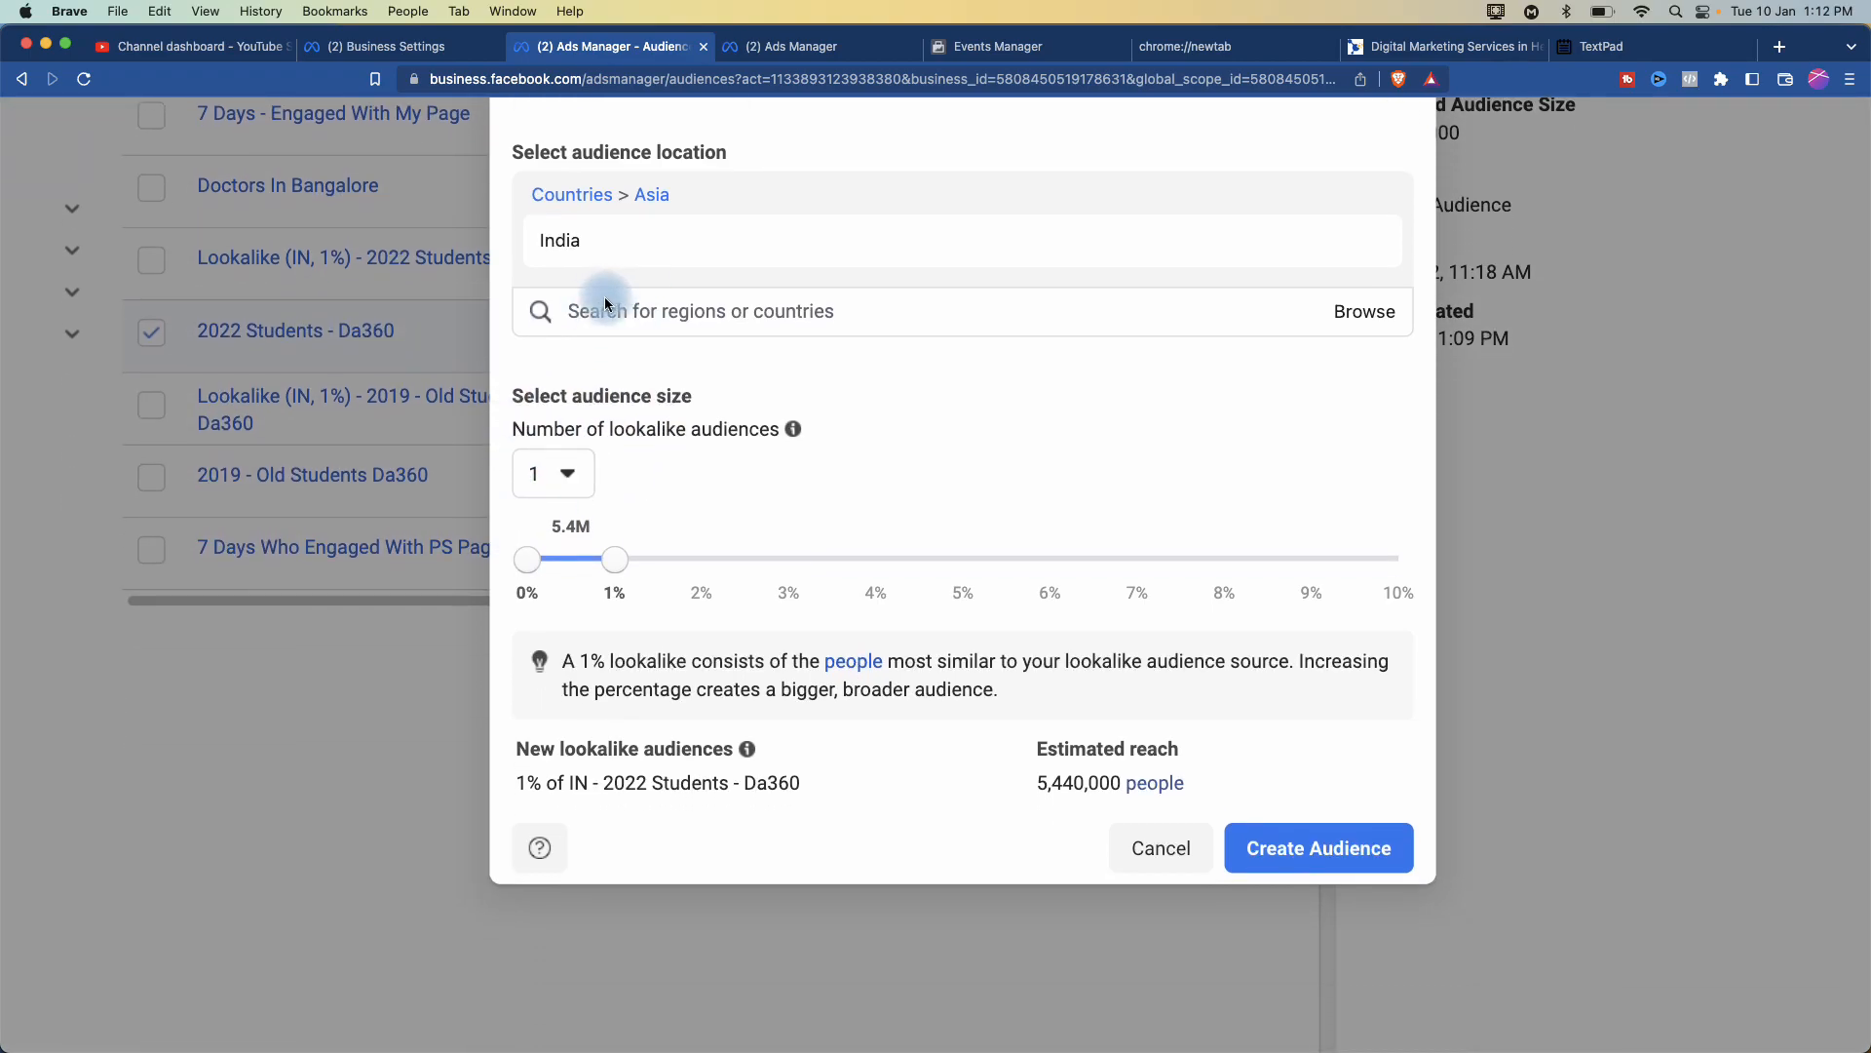
scroll(520, 371, up, 4)
scroll(519, 377, up, 2)
scroll(598, 430, right, 5)
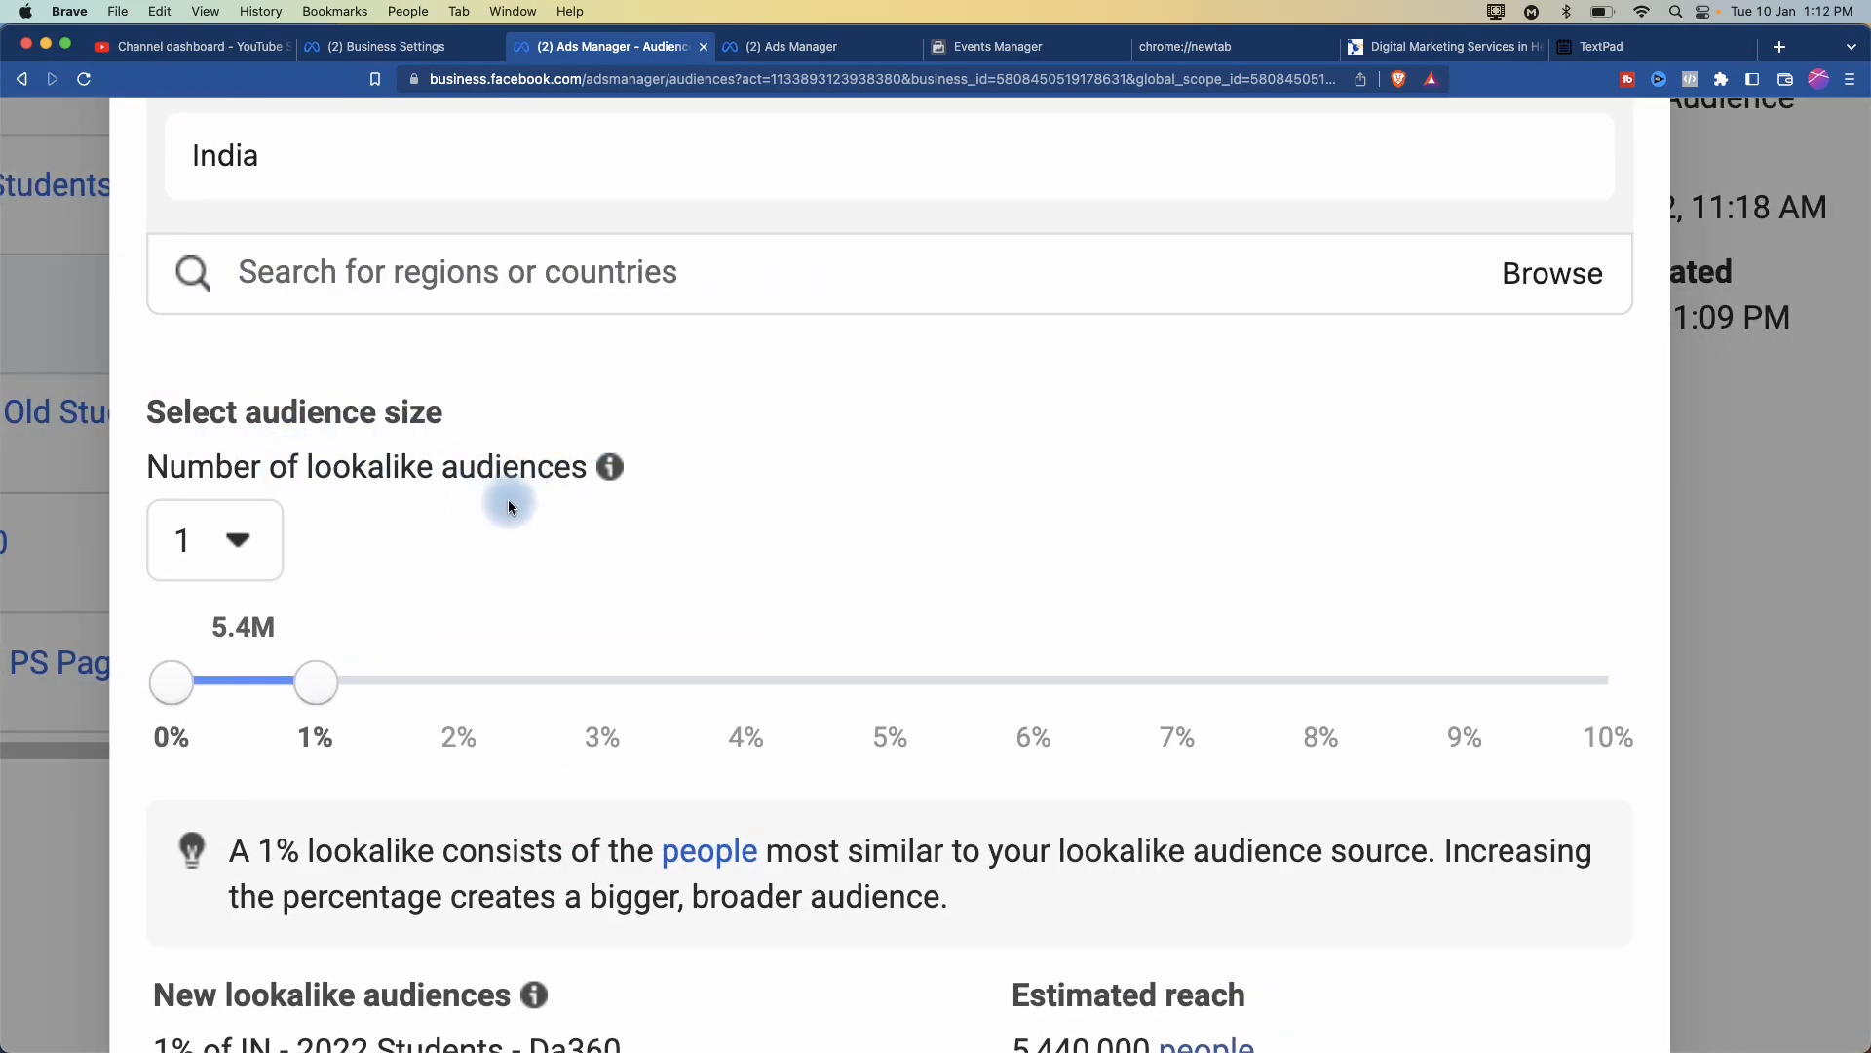
scroll(510, 504, down, 2)
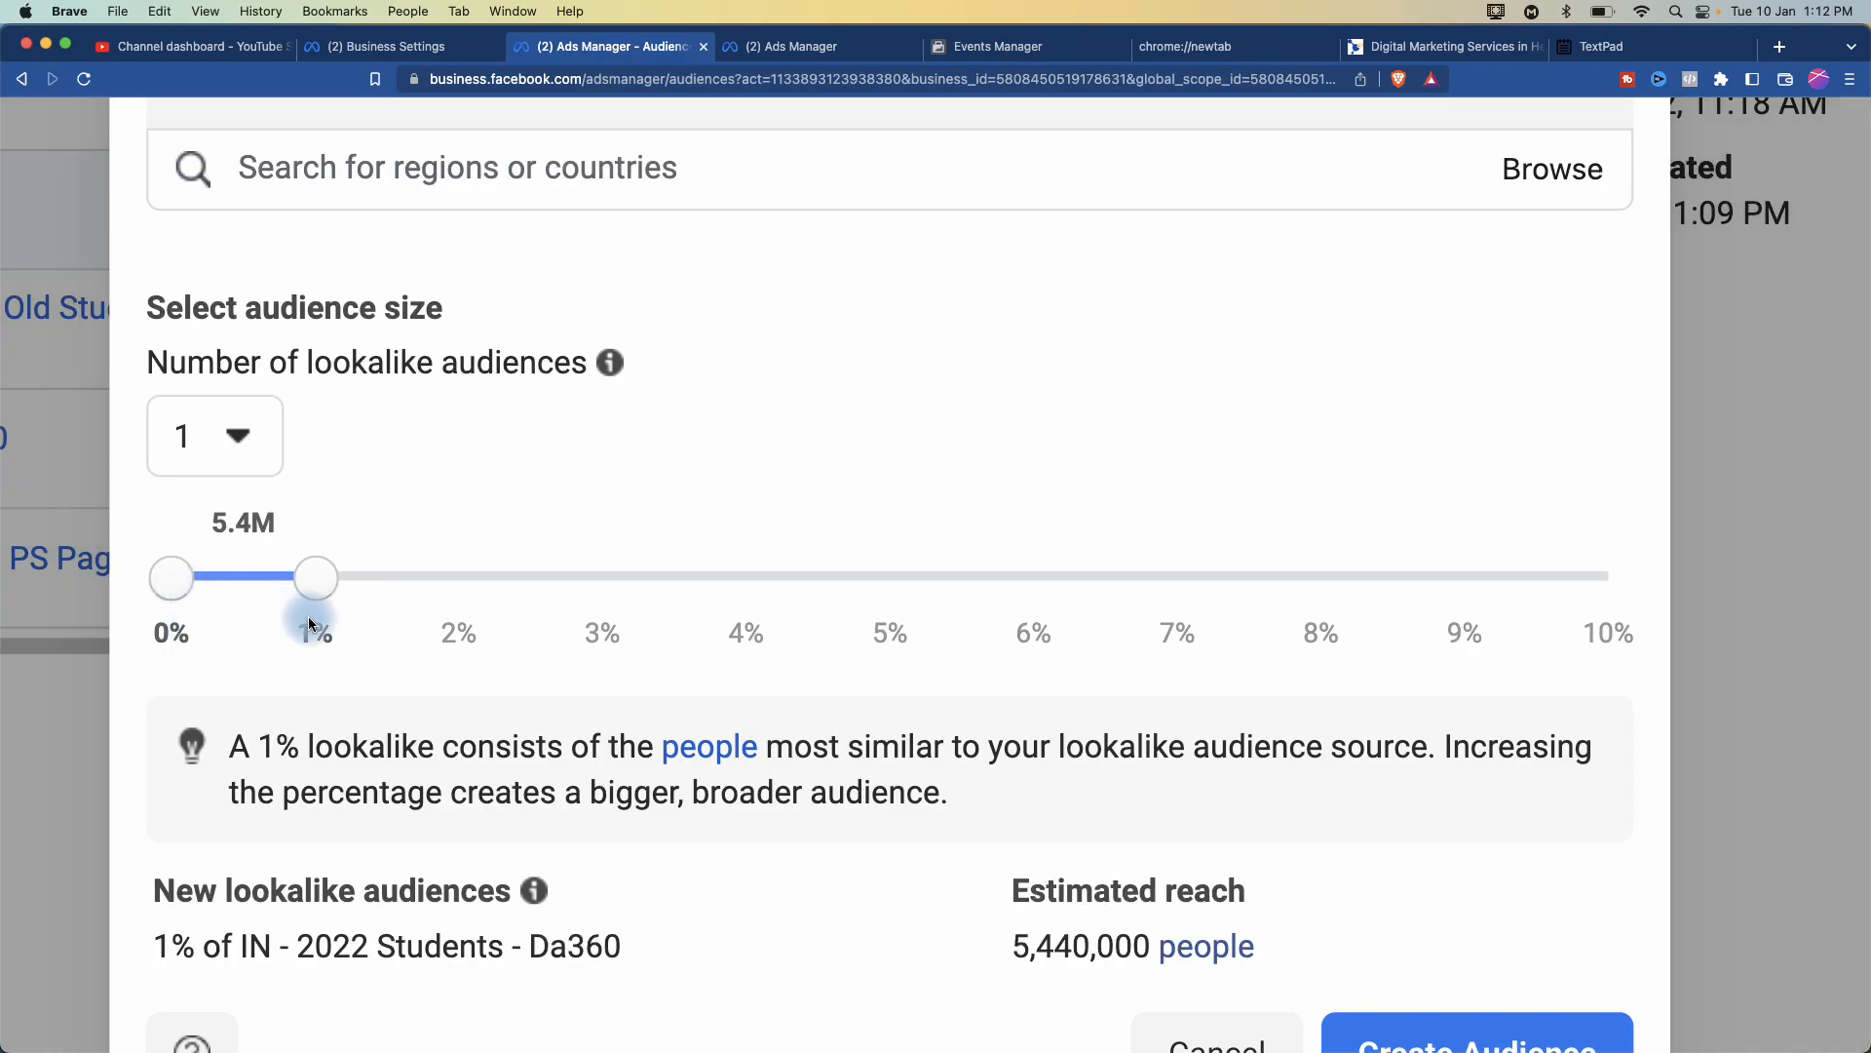
scroll(334, 689, down, 3)
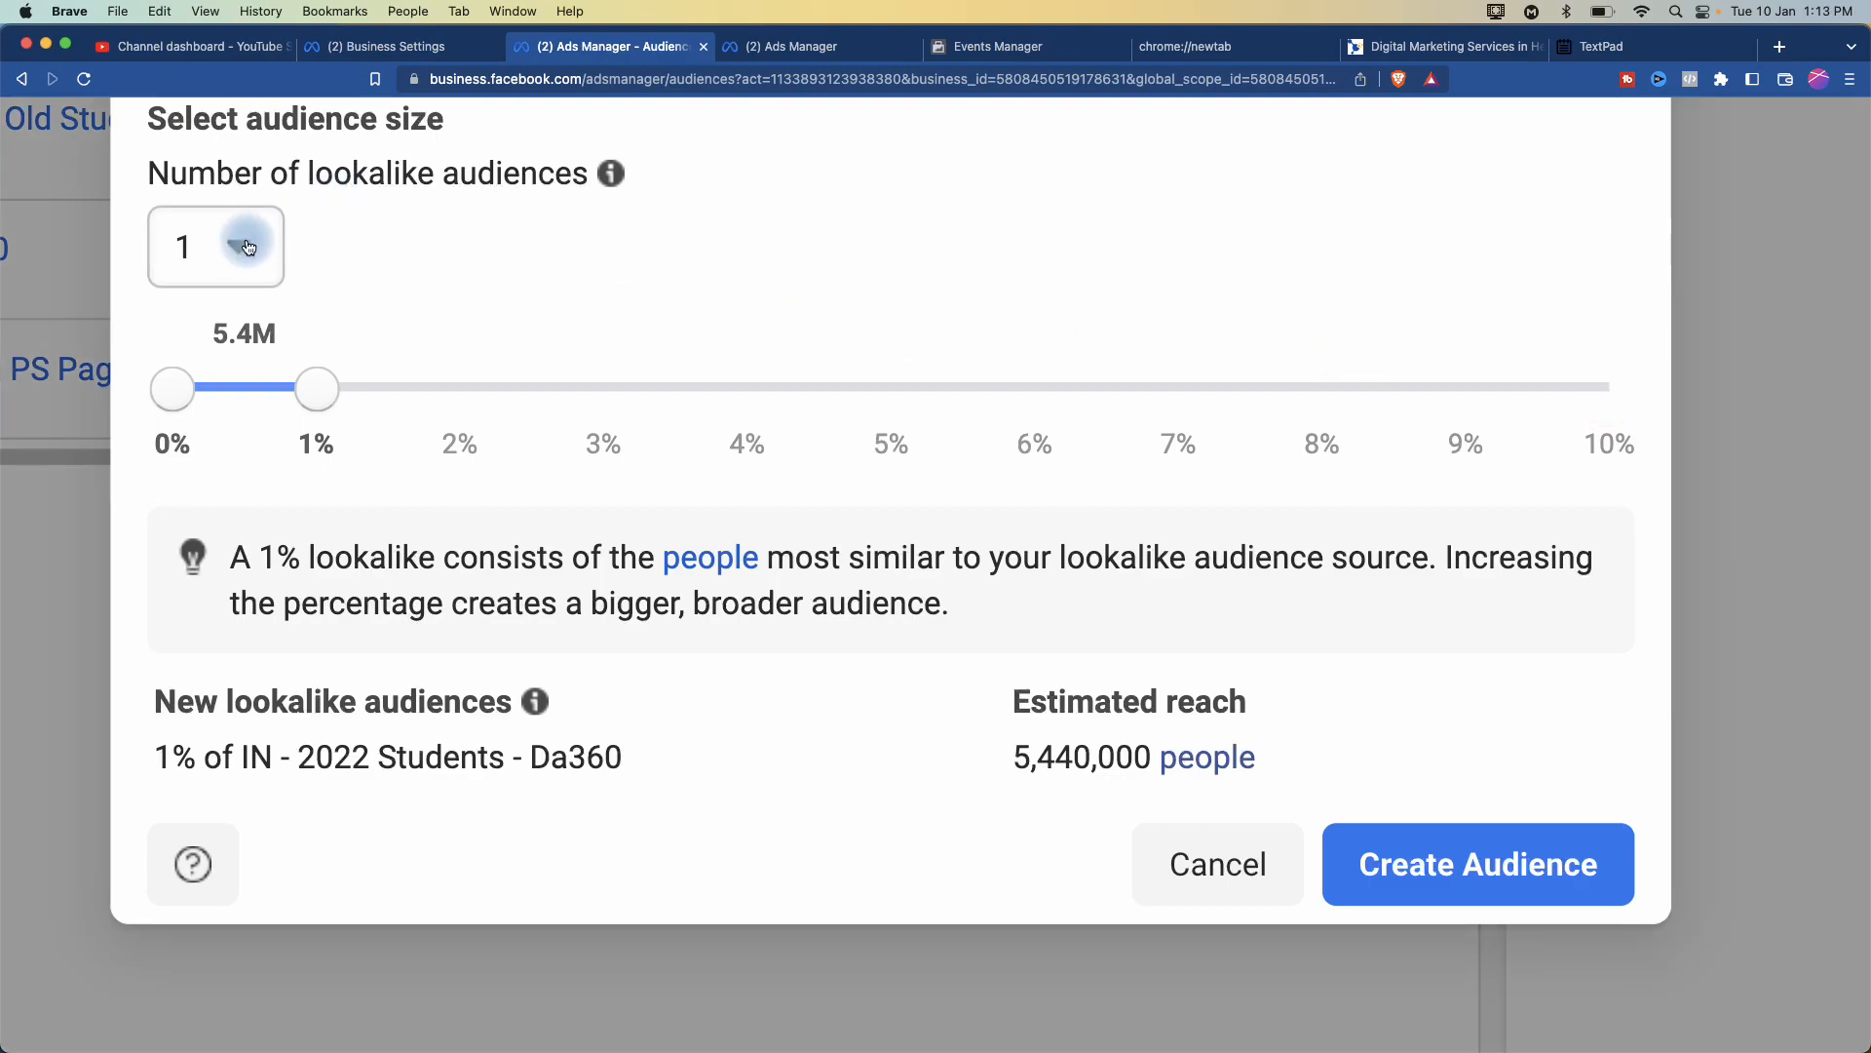
click(243, 246)
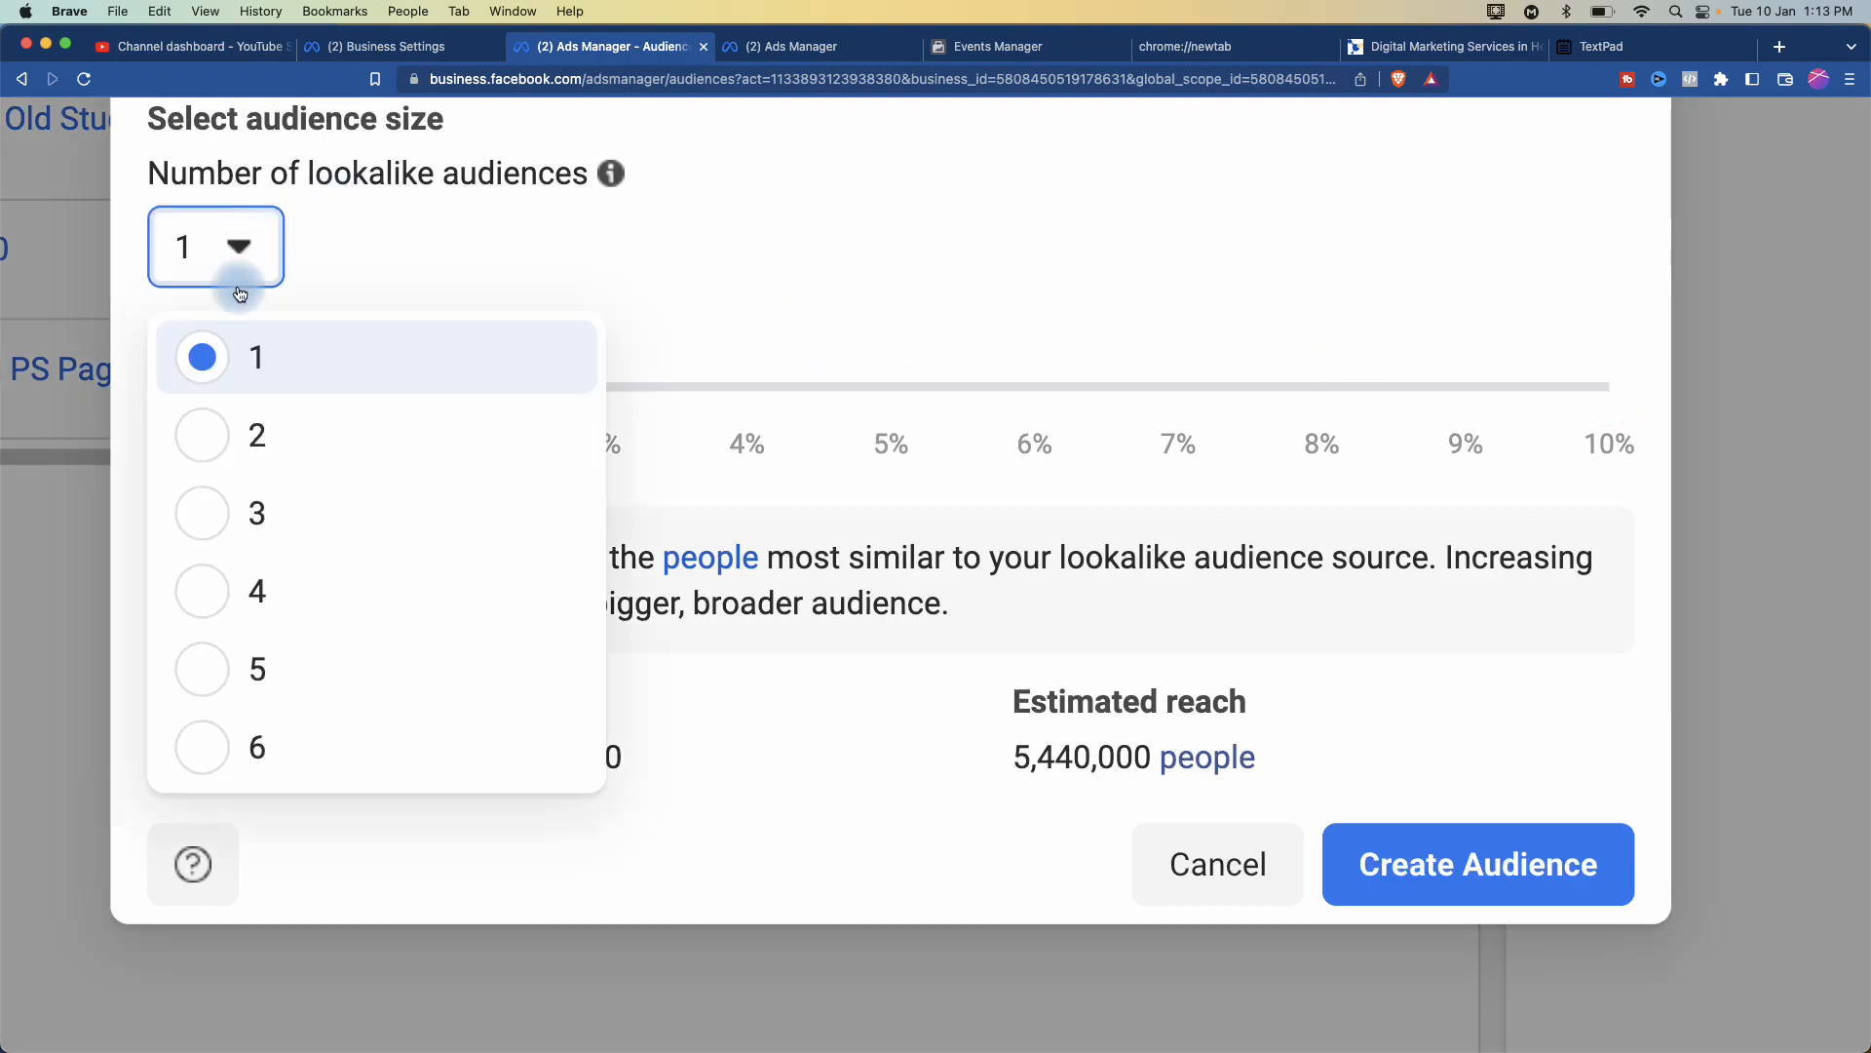
- Try two, then three lookalike audiences, dragging the range sliders out to 4–5%
click(224, 450)
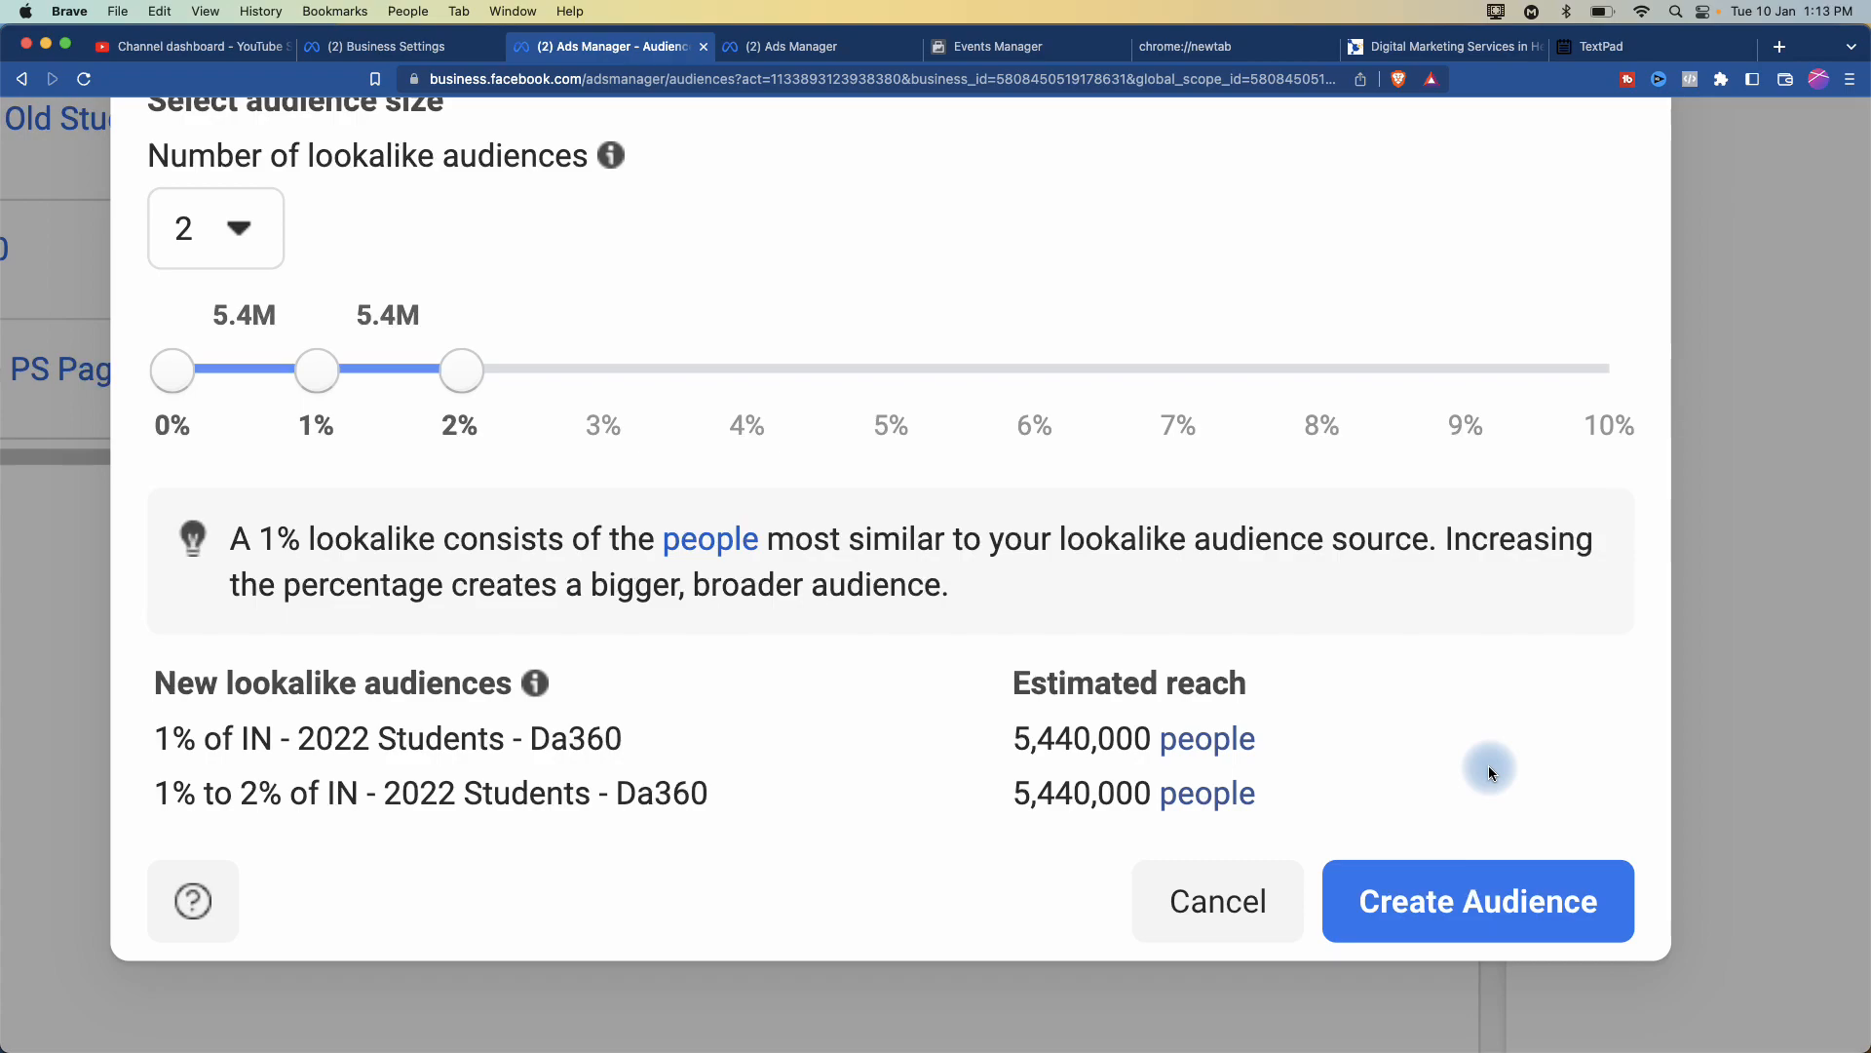
scroll(986, 648, up, 3)
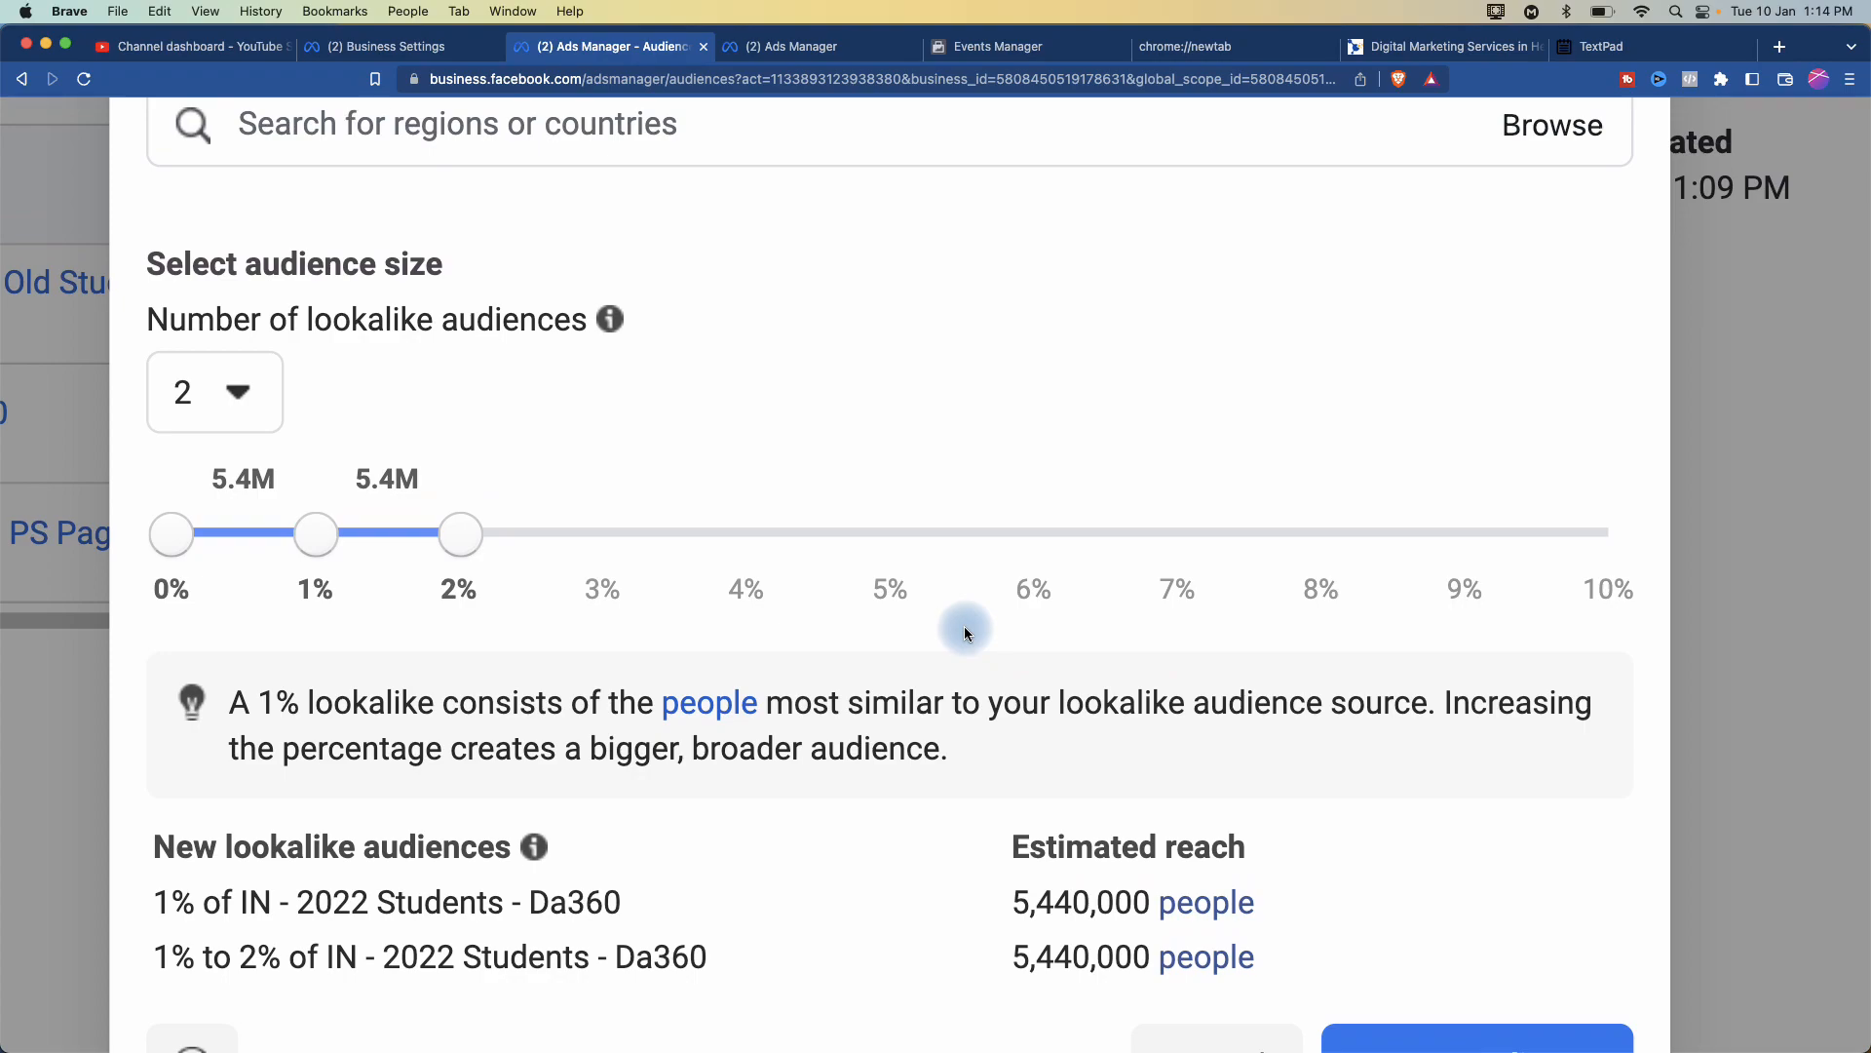
click(250, 390)
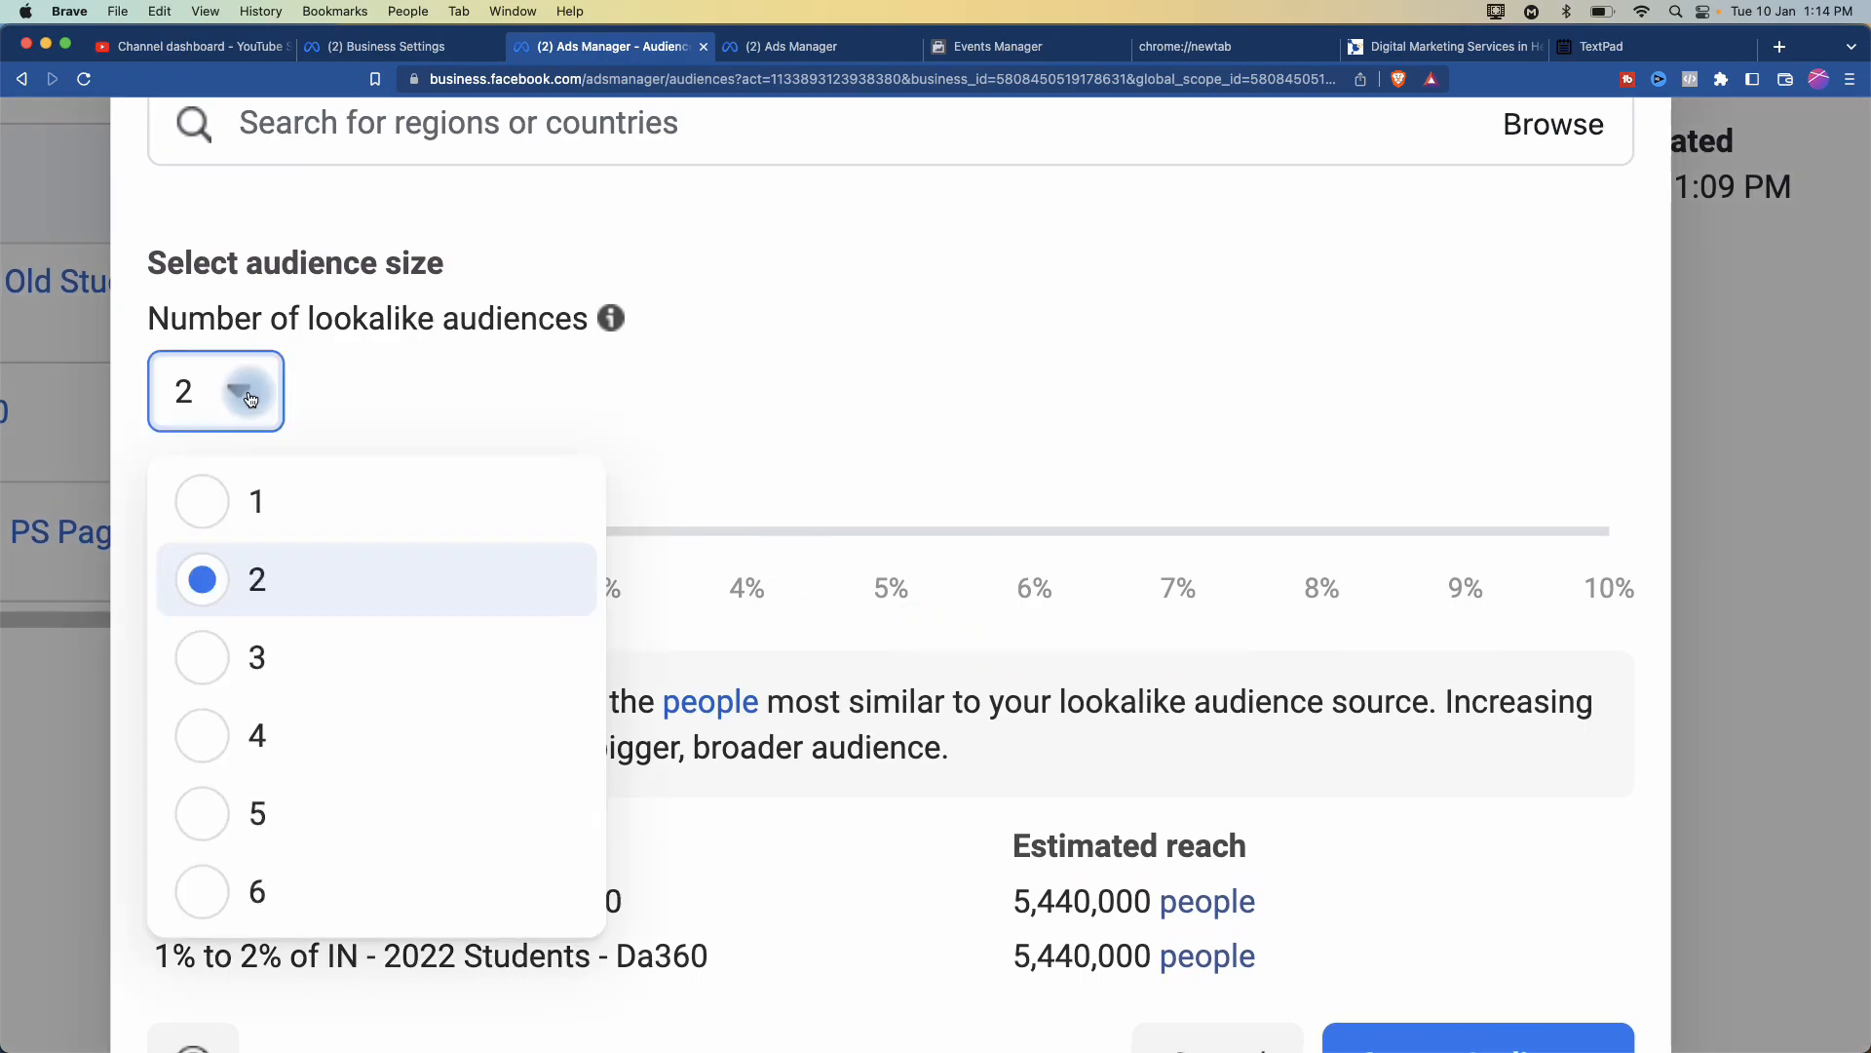
click(259, 663)
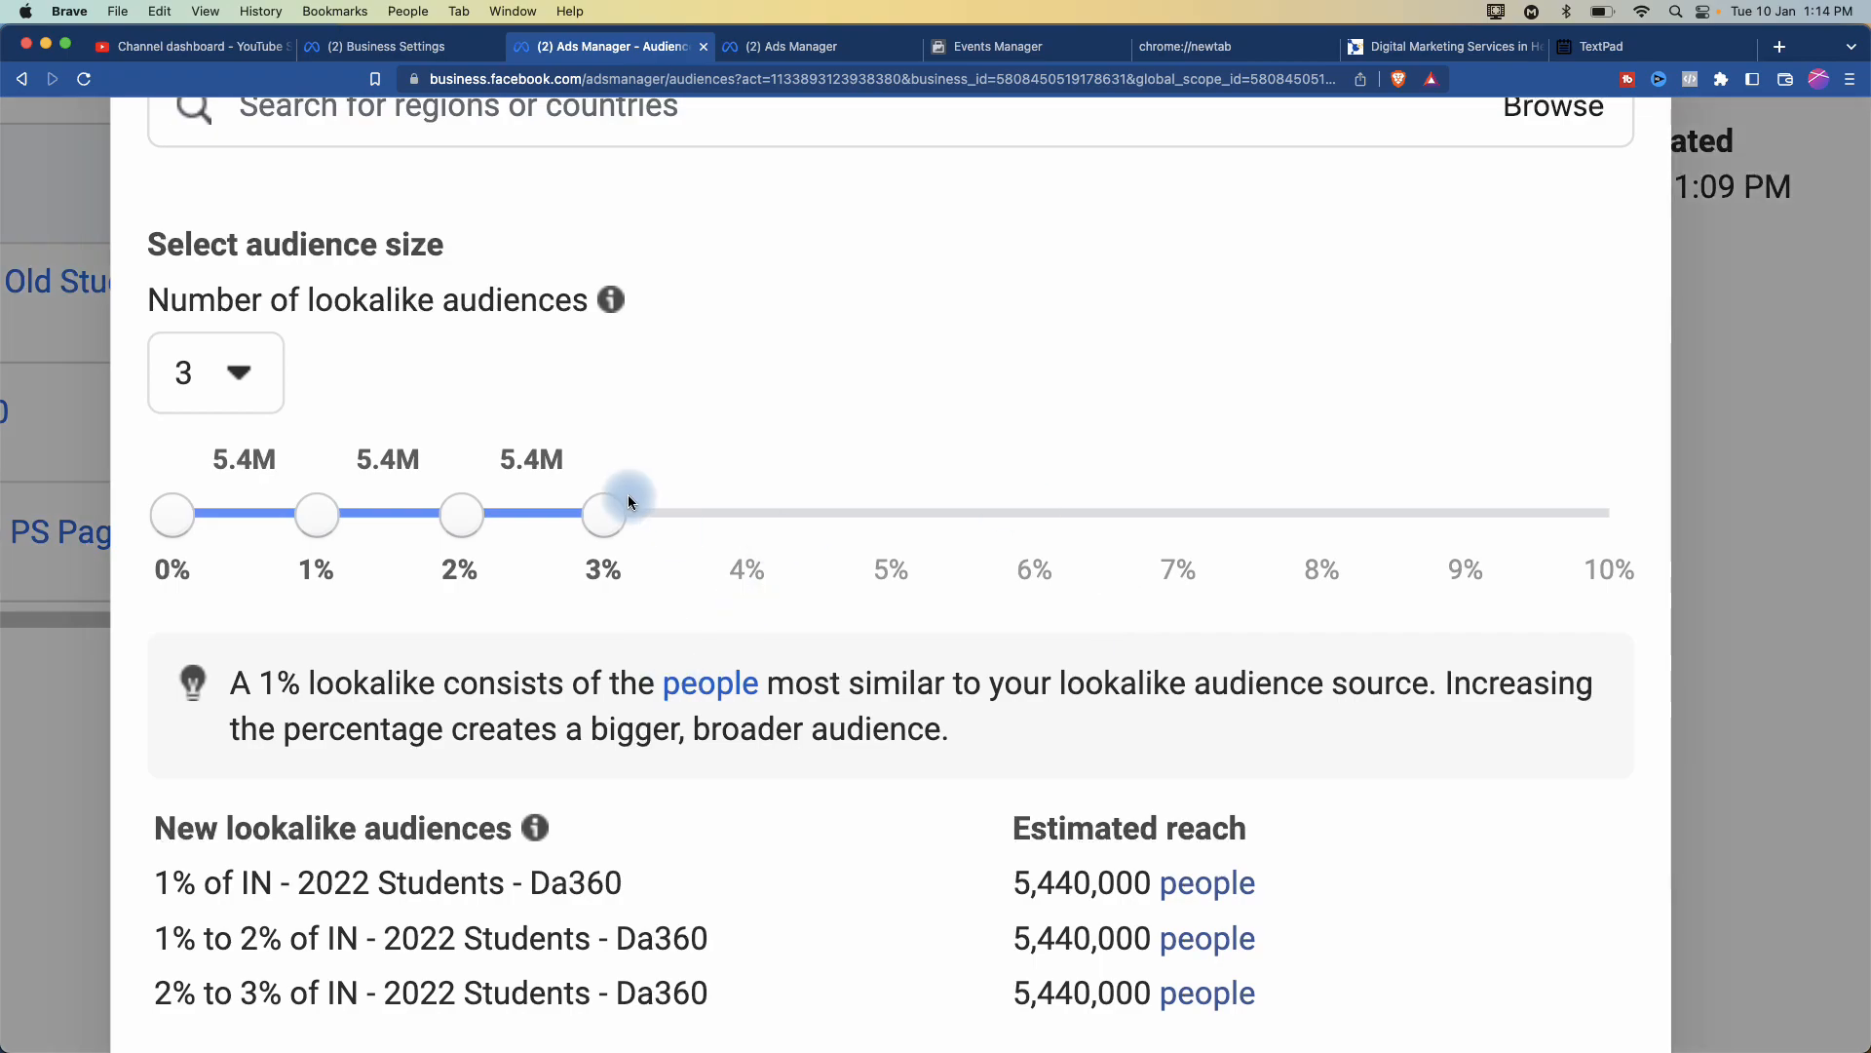
drag(602, 511, 761, 531)
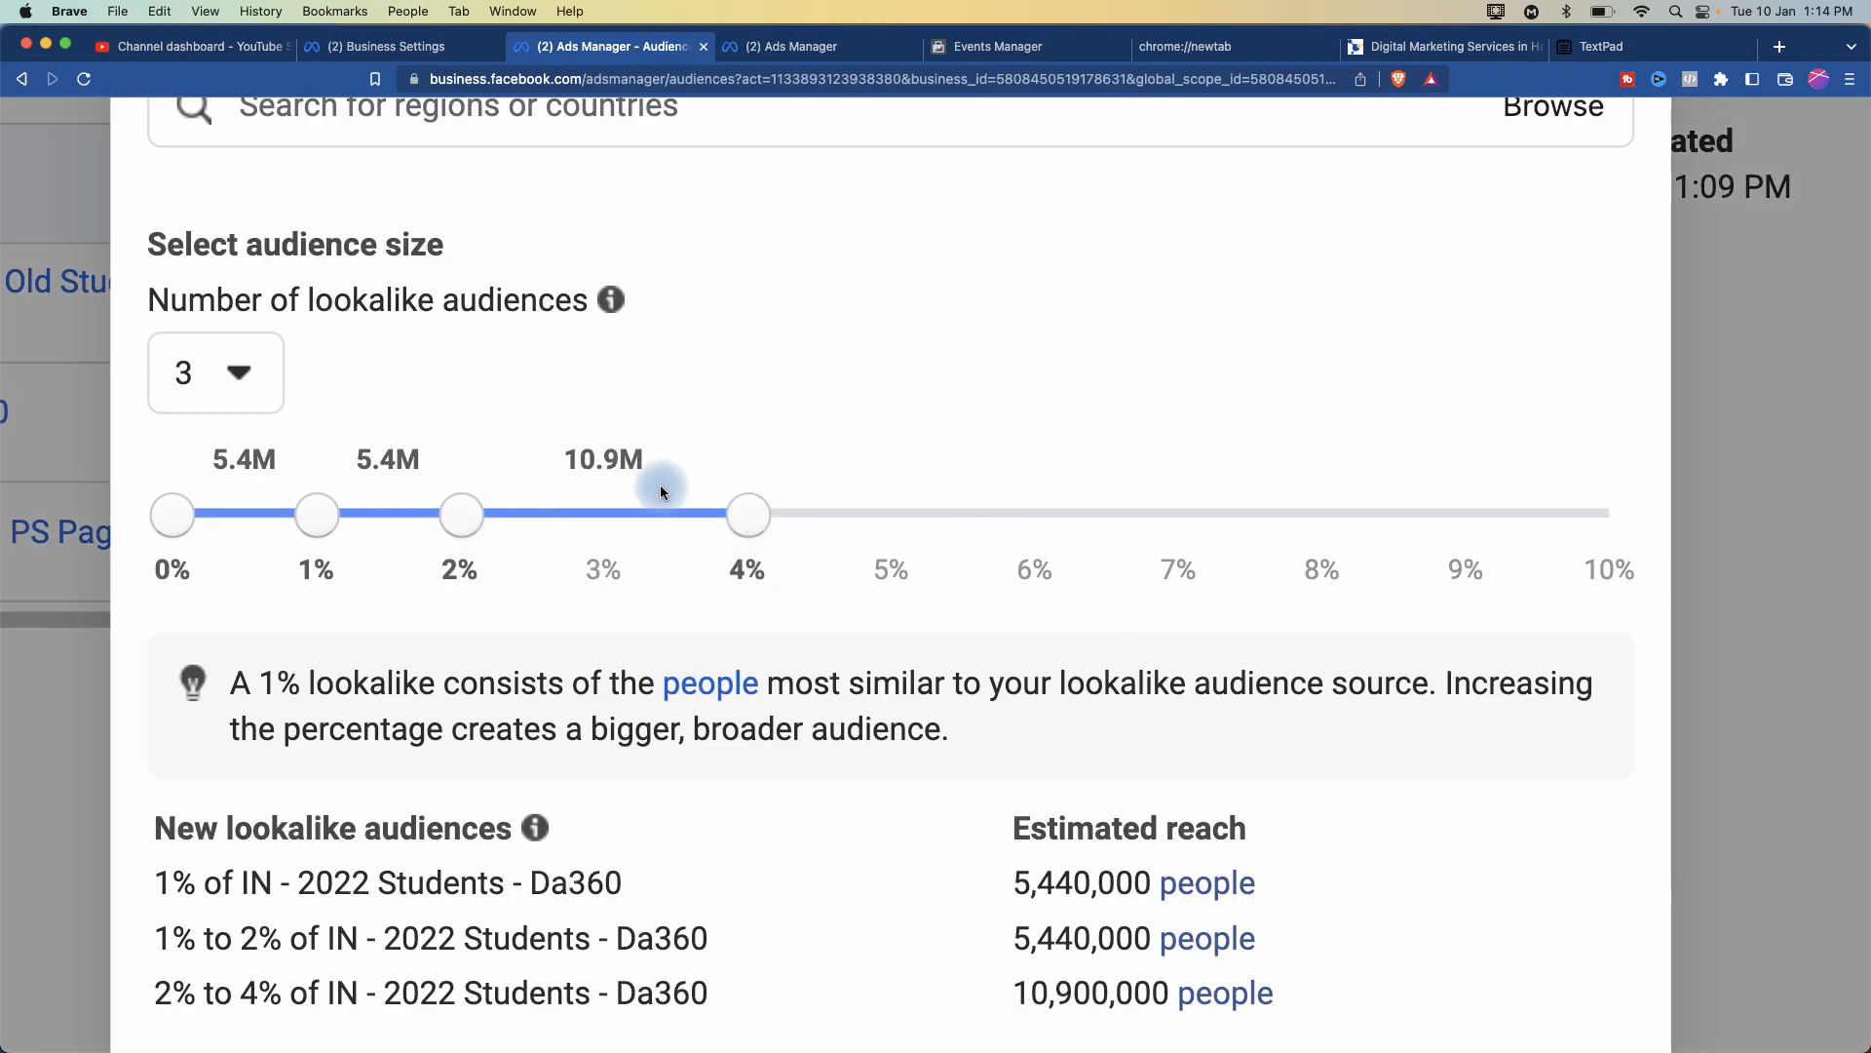
scroll(843, 508, down, 5)
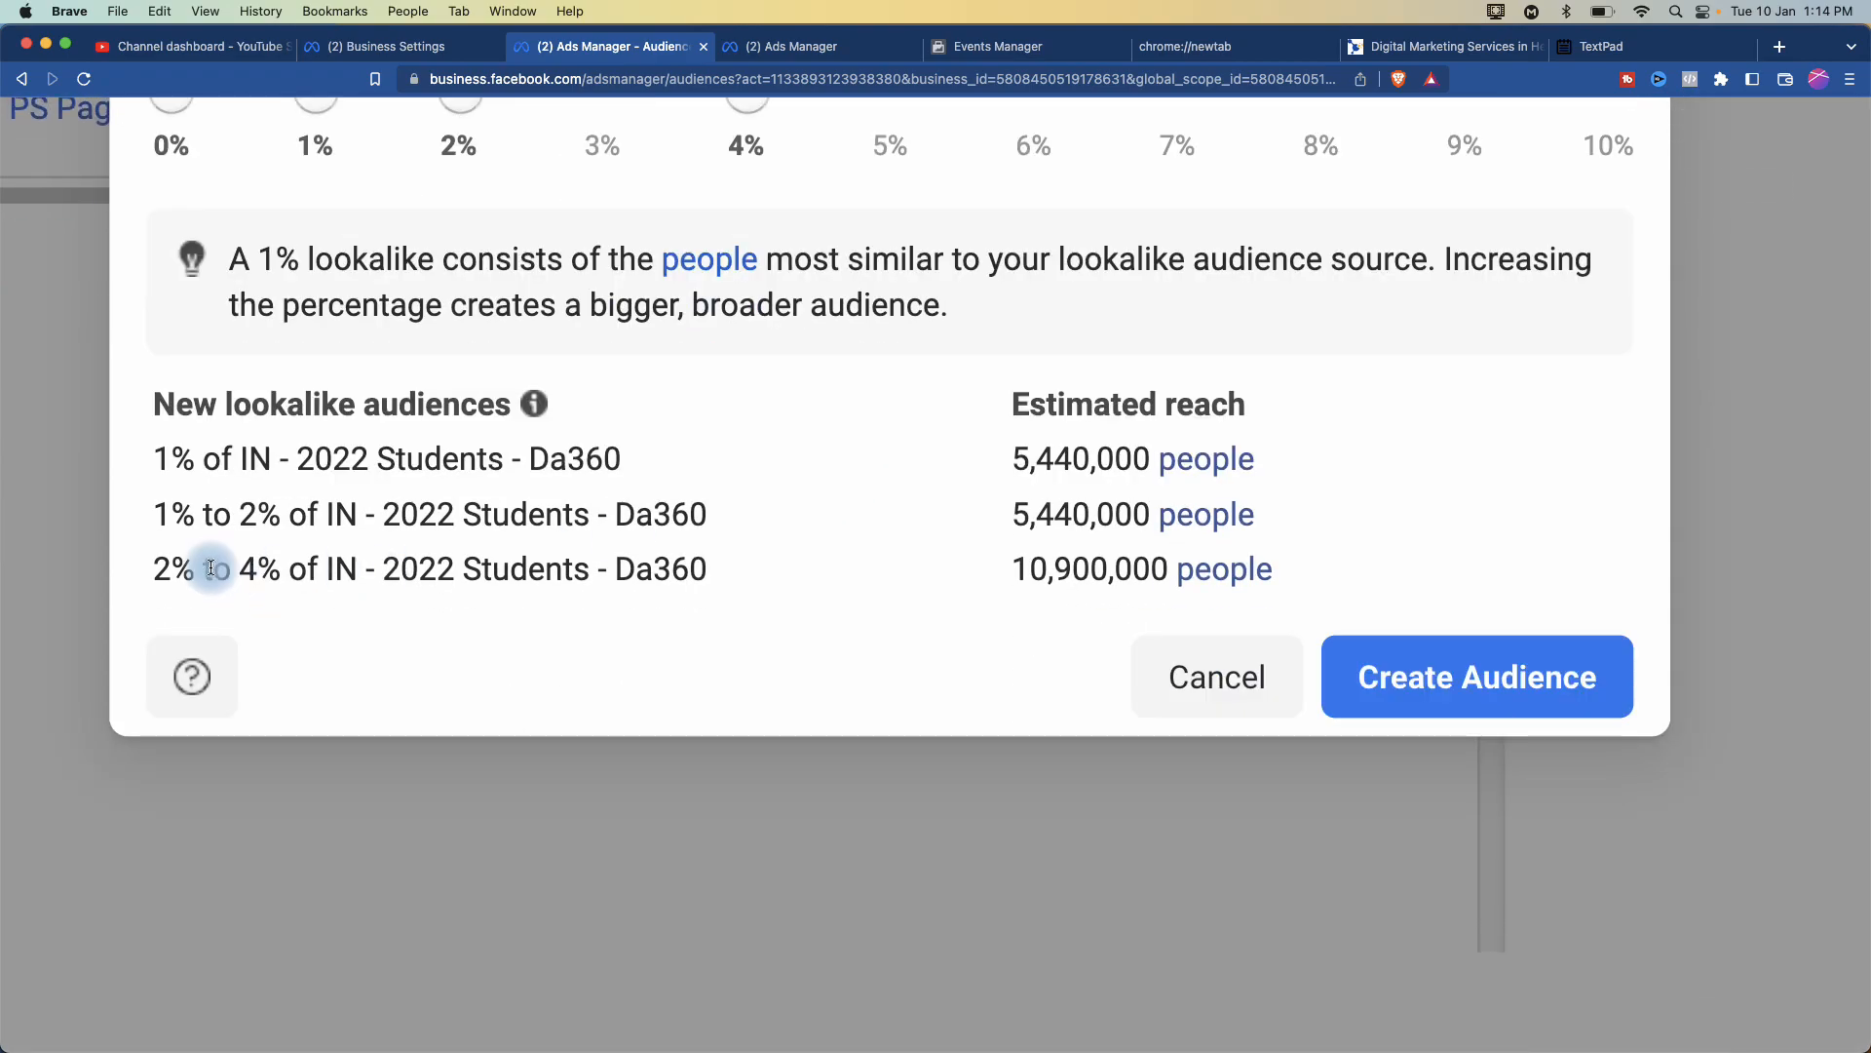
scroll(667, 458, up, 2)
drag(748, 371, 914, 378)
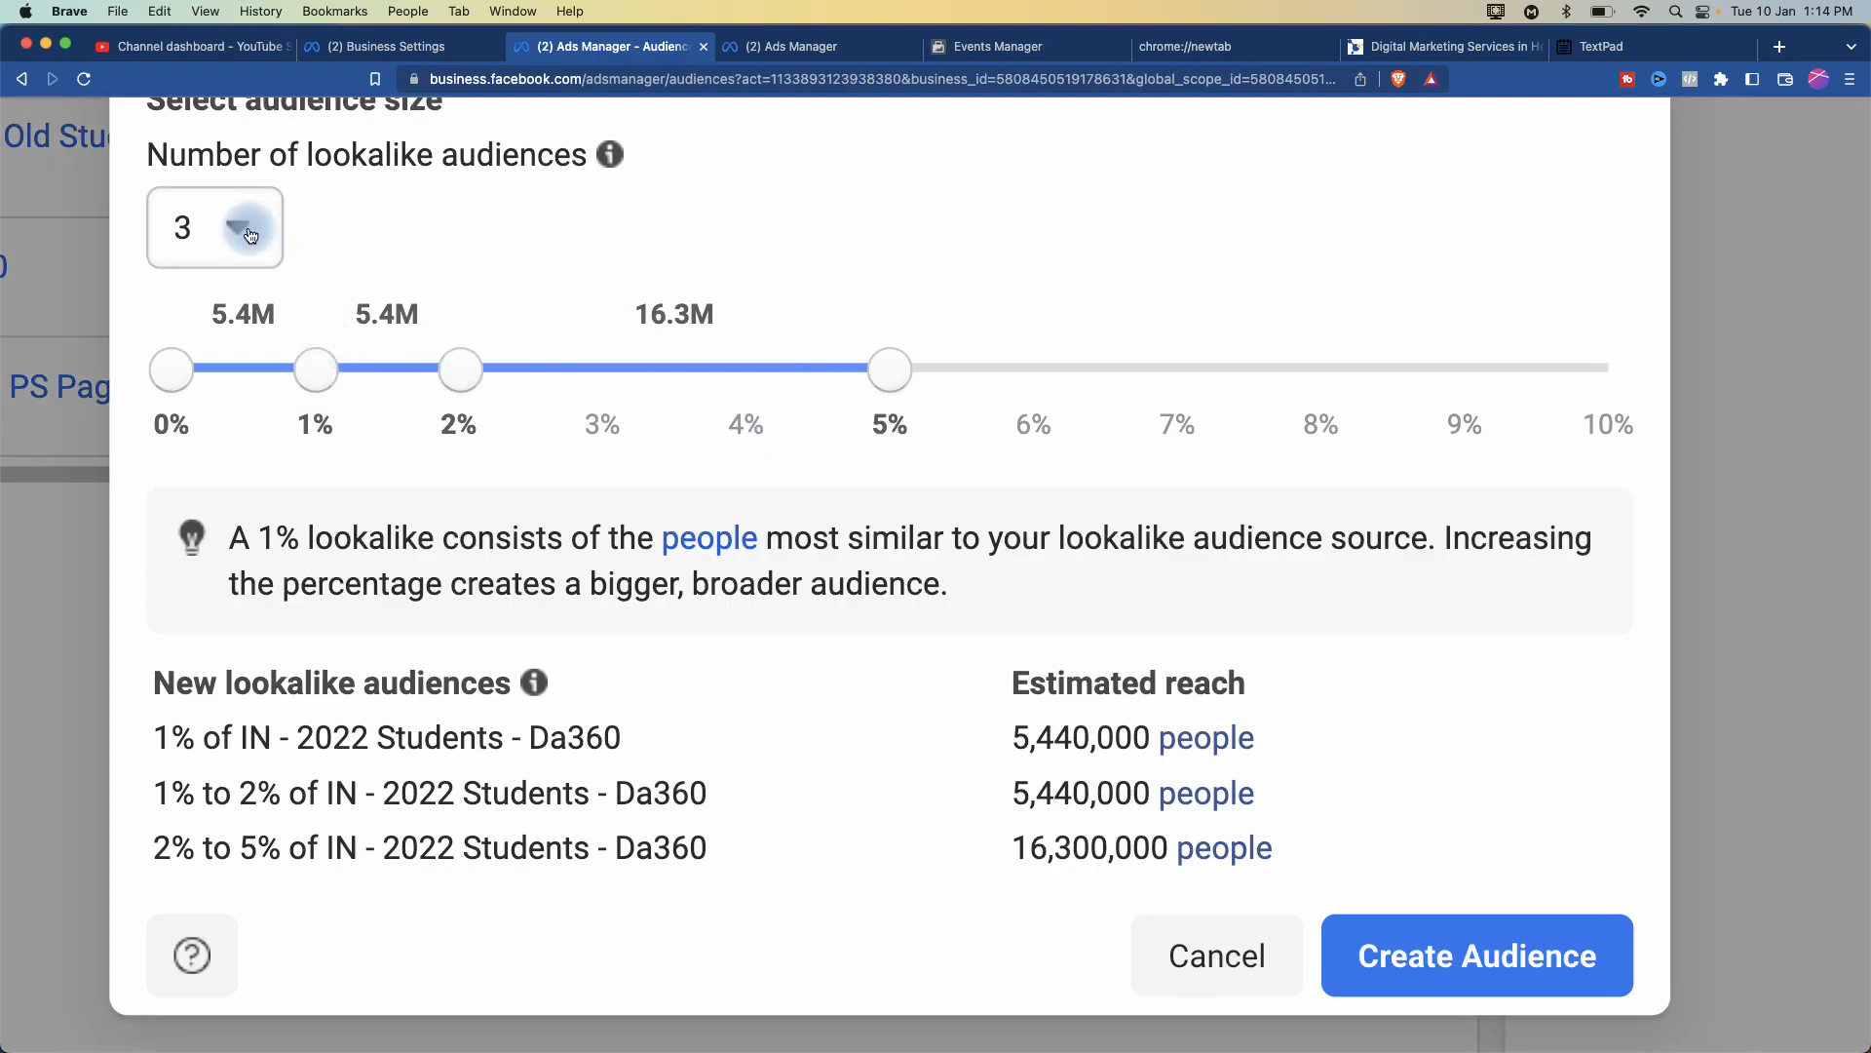
- Return to a single 1% lookalike, create the India audience, and close the dialog
click(250, 227)
click(201, 346)
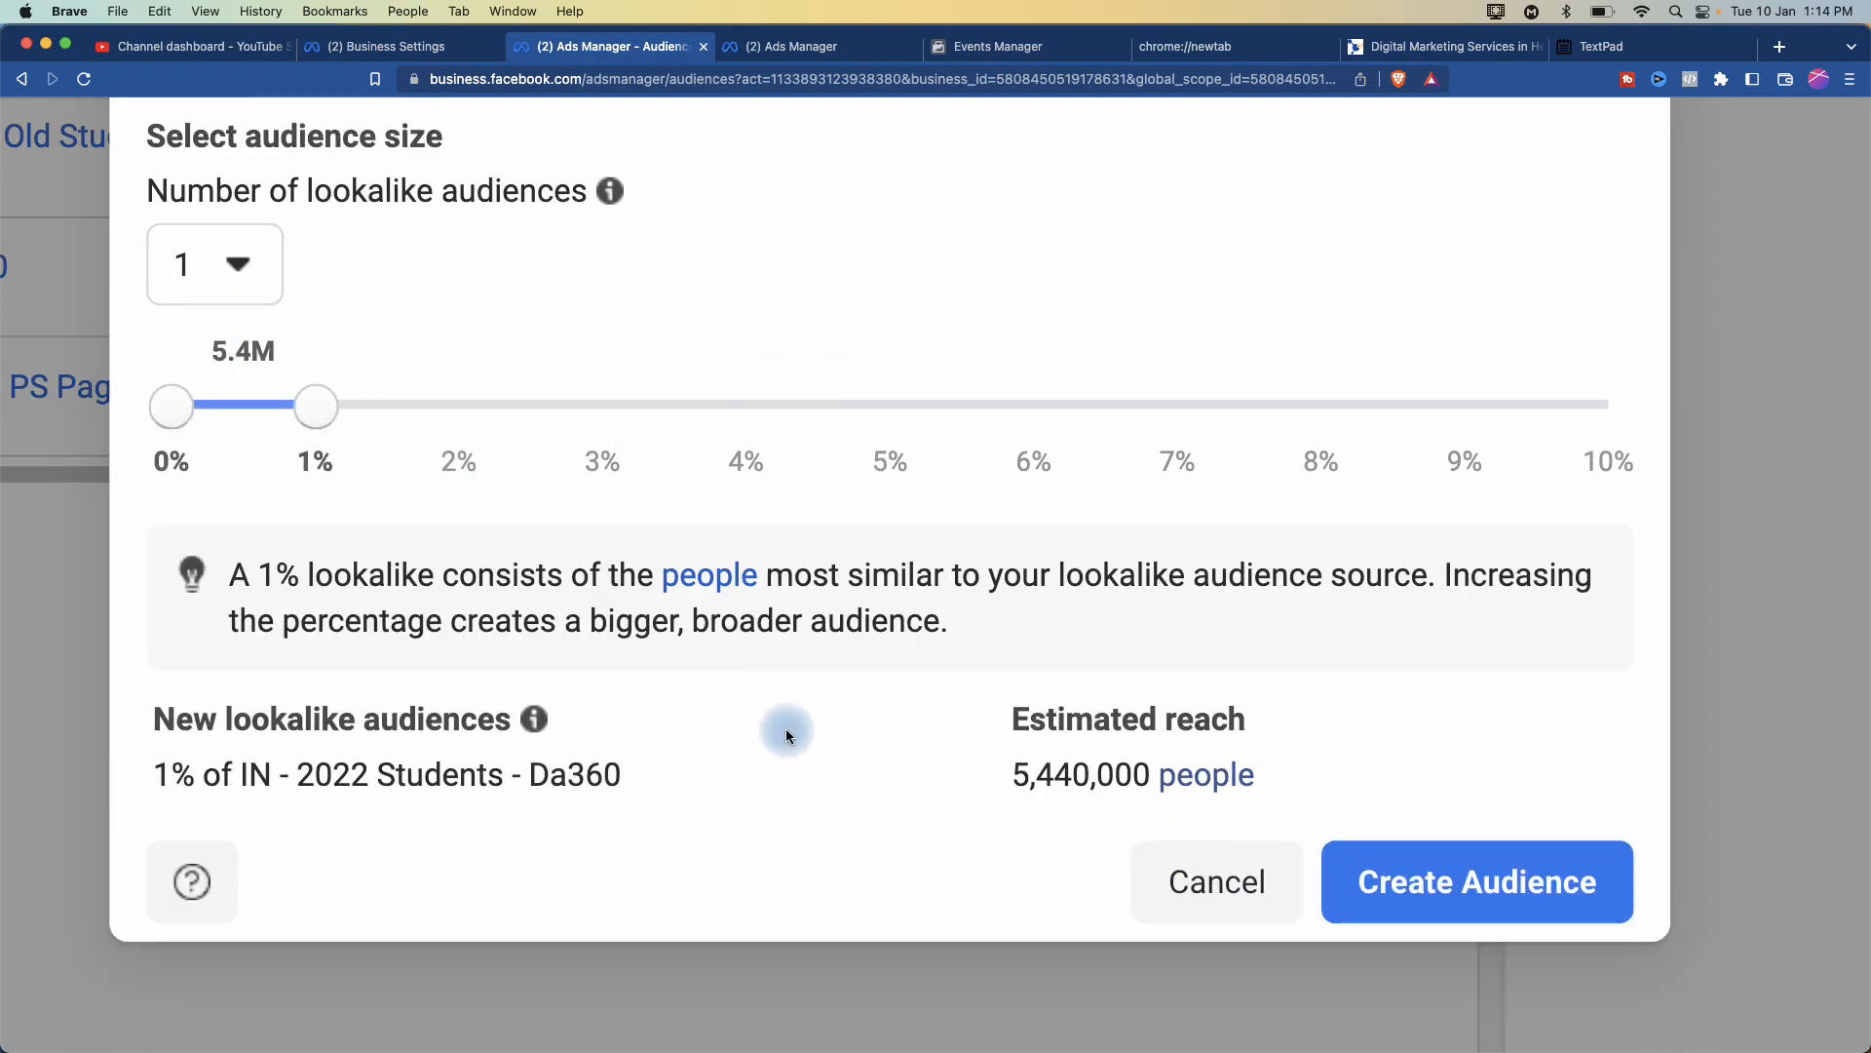
click(1480, 905)
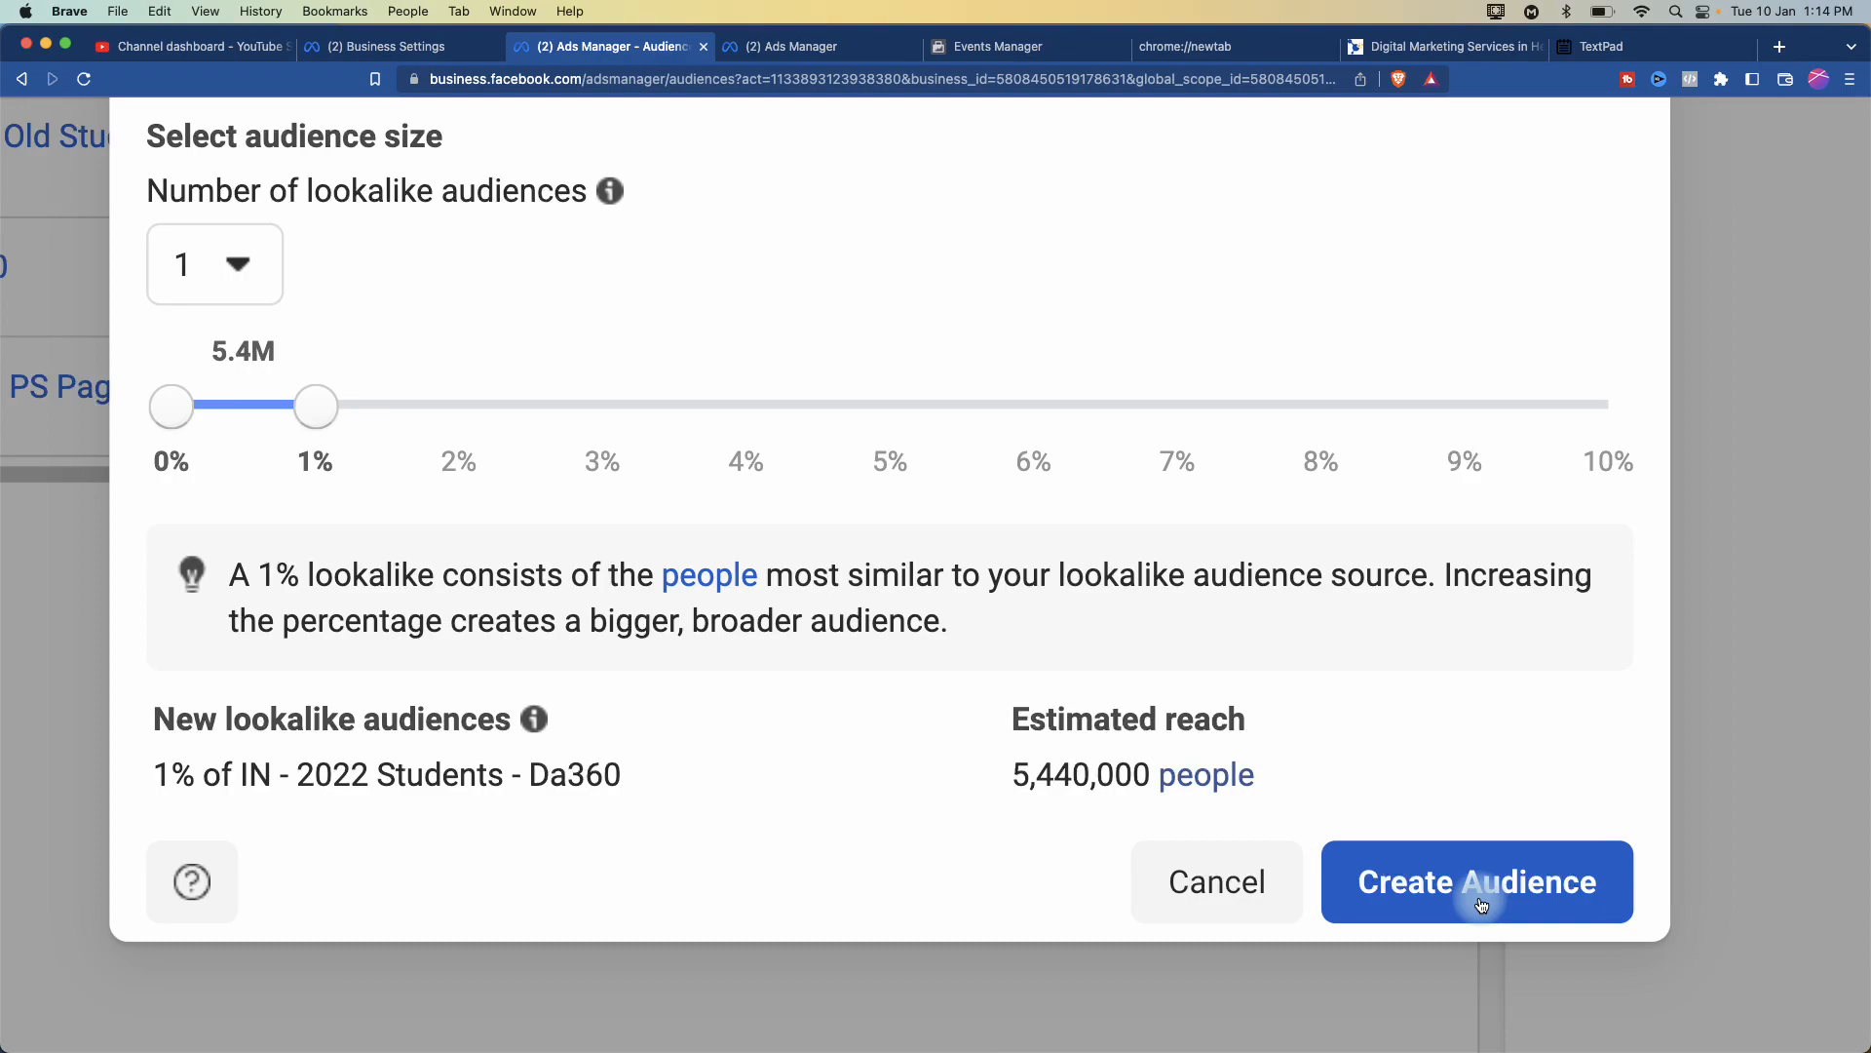
scroll(1481, 903, up, 7)
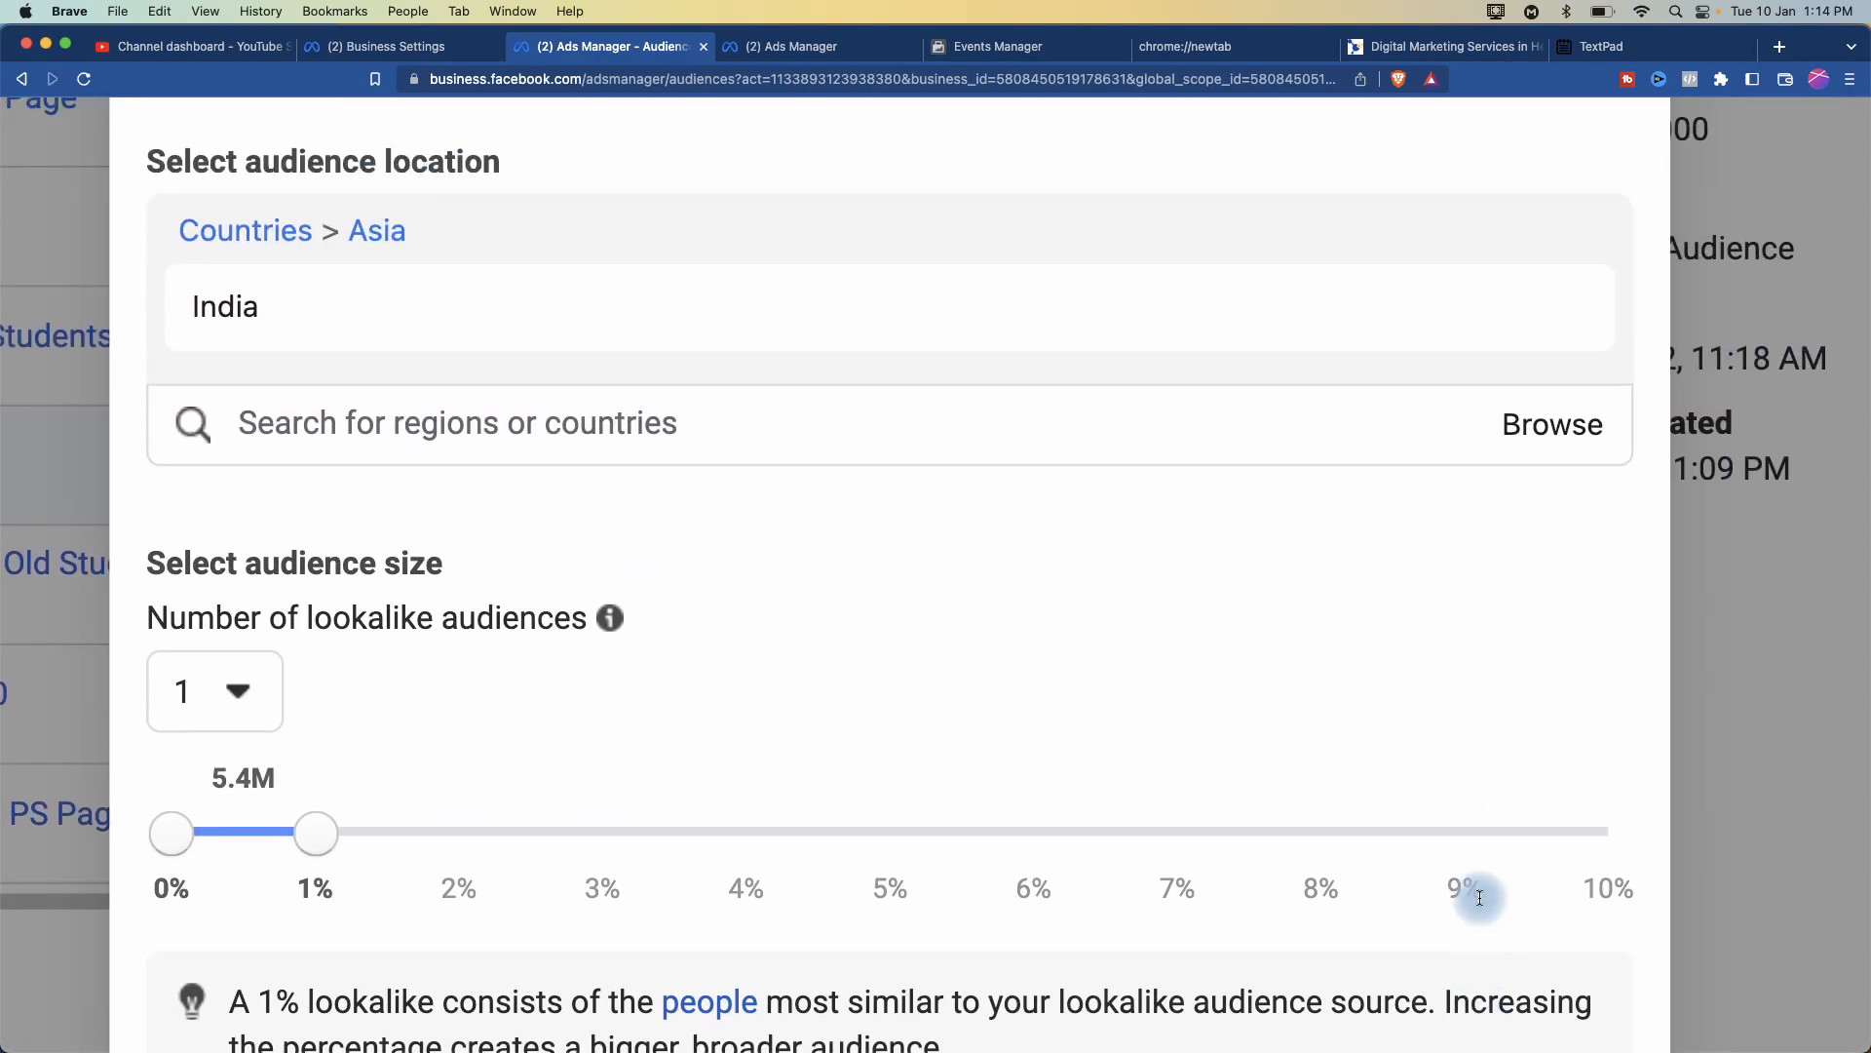
scroll(1482, 904, down, 5)
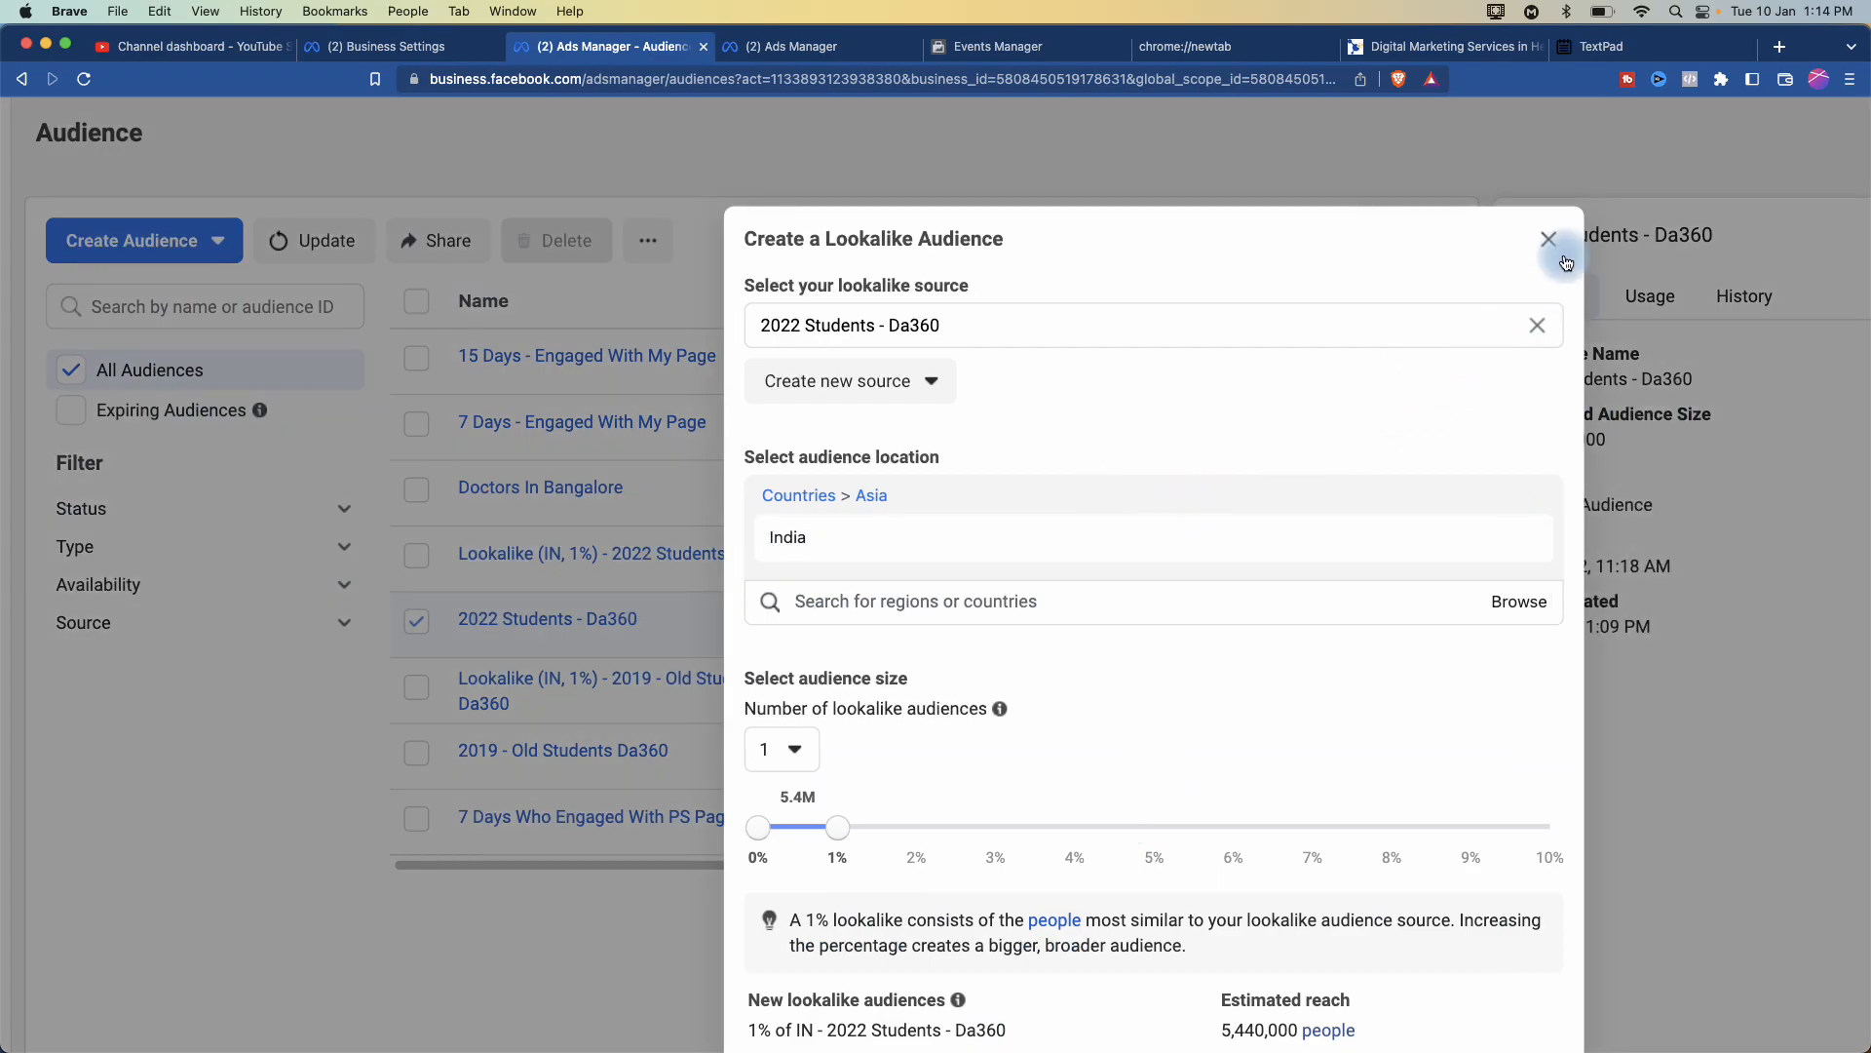
click(1552, 244)
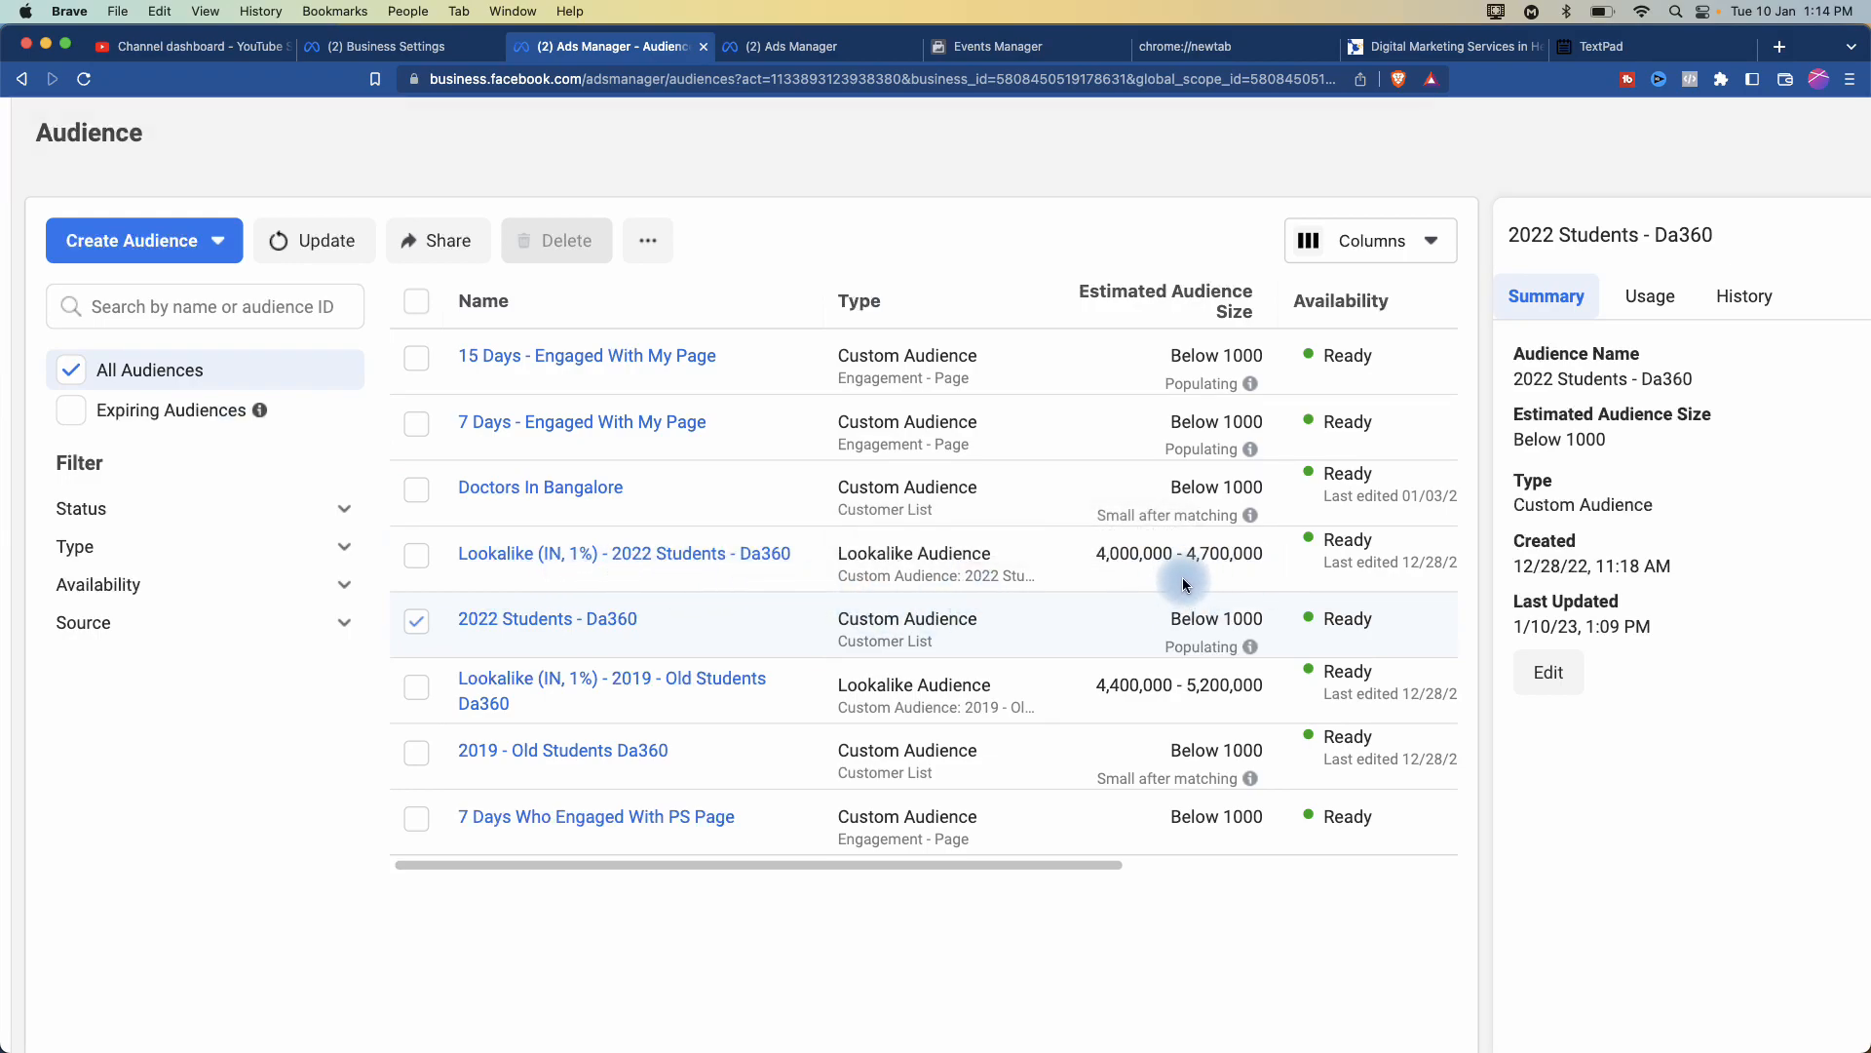
scroll(1190, 577, up, 5)
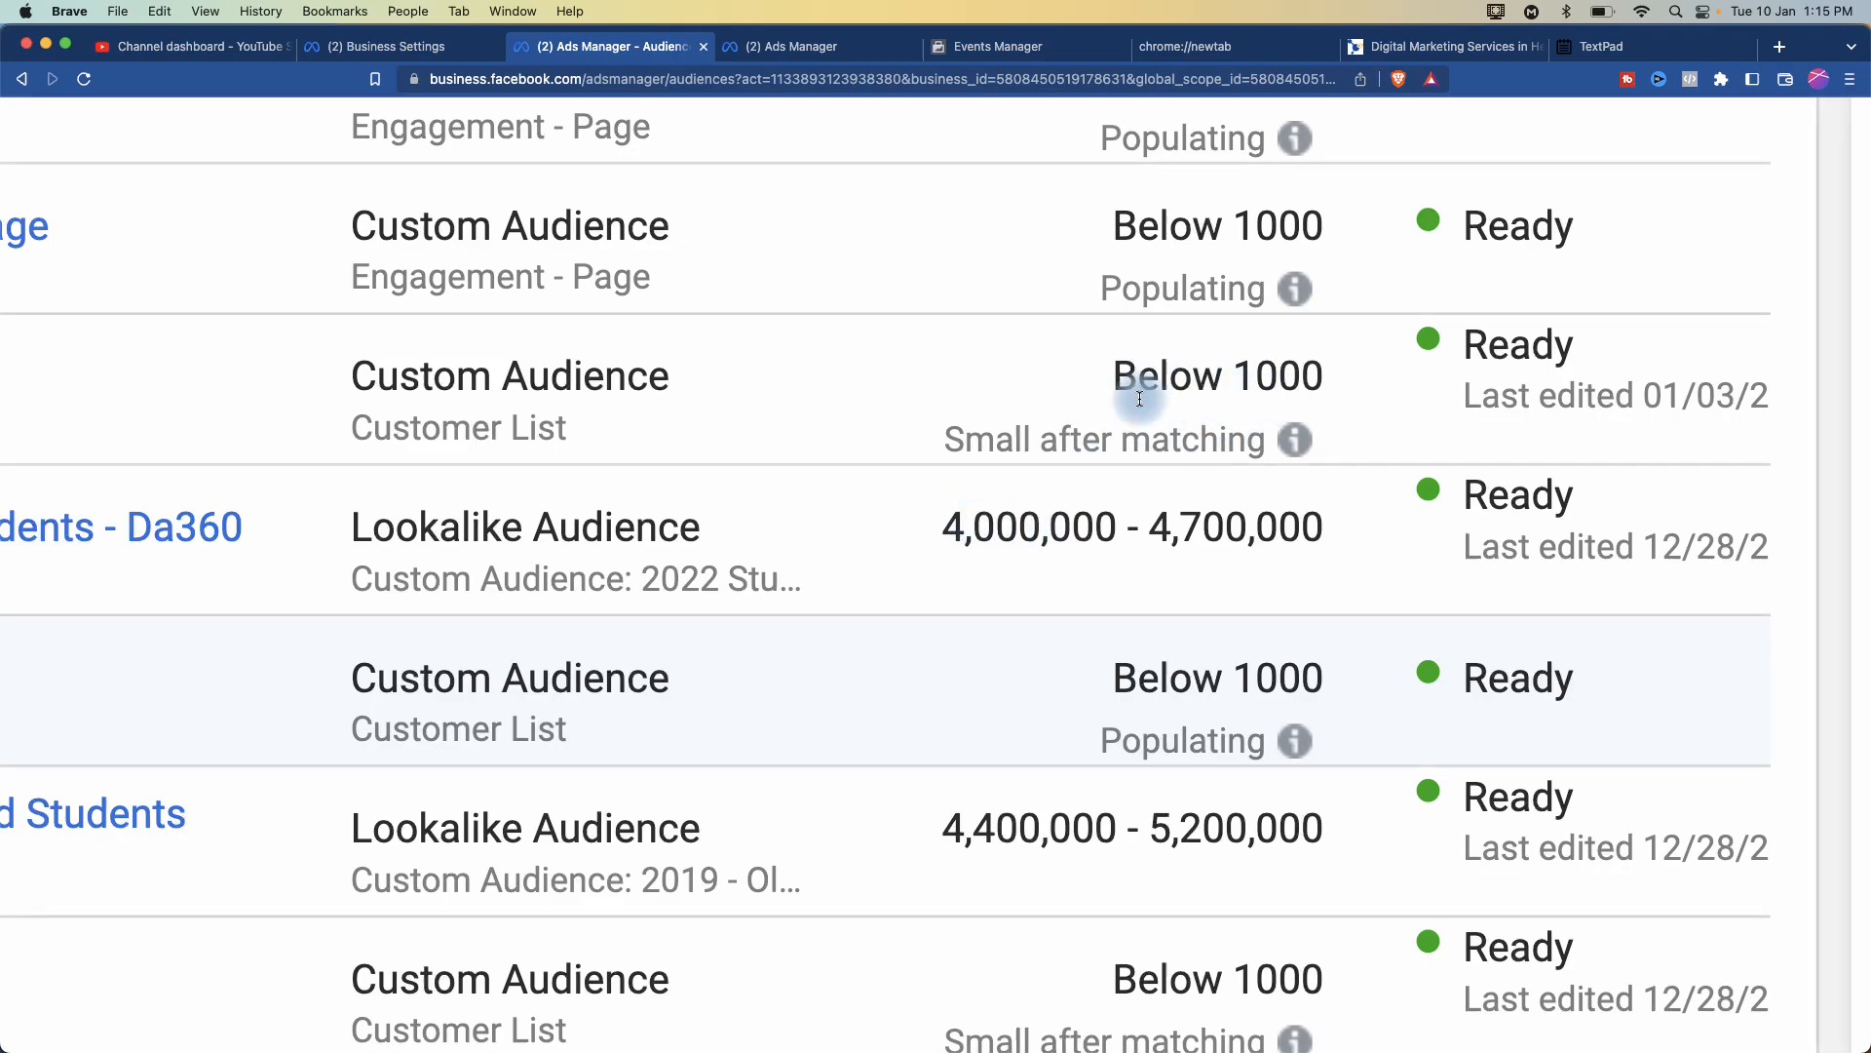
scroll(634, 510, left, 8)
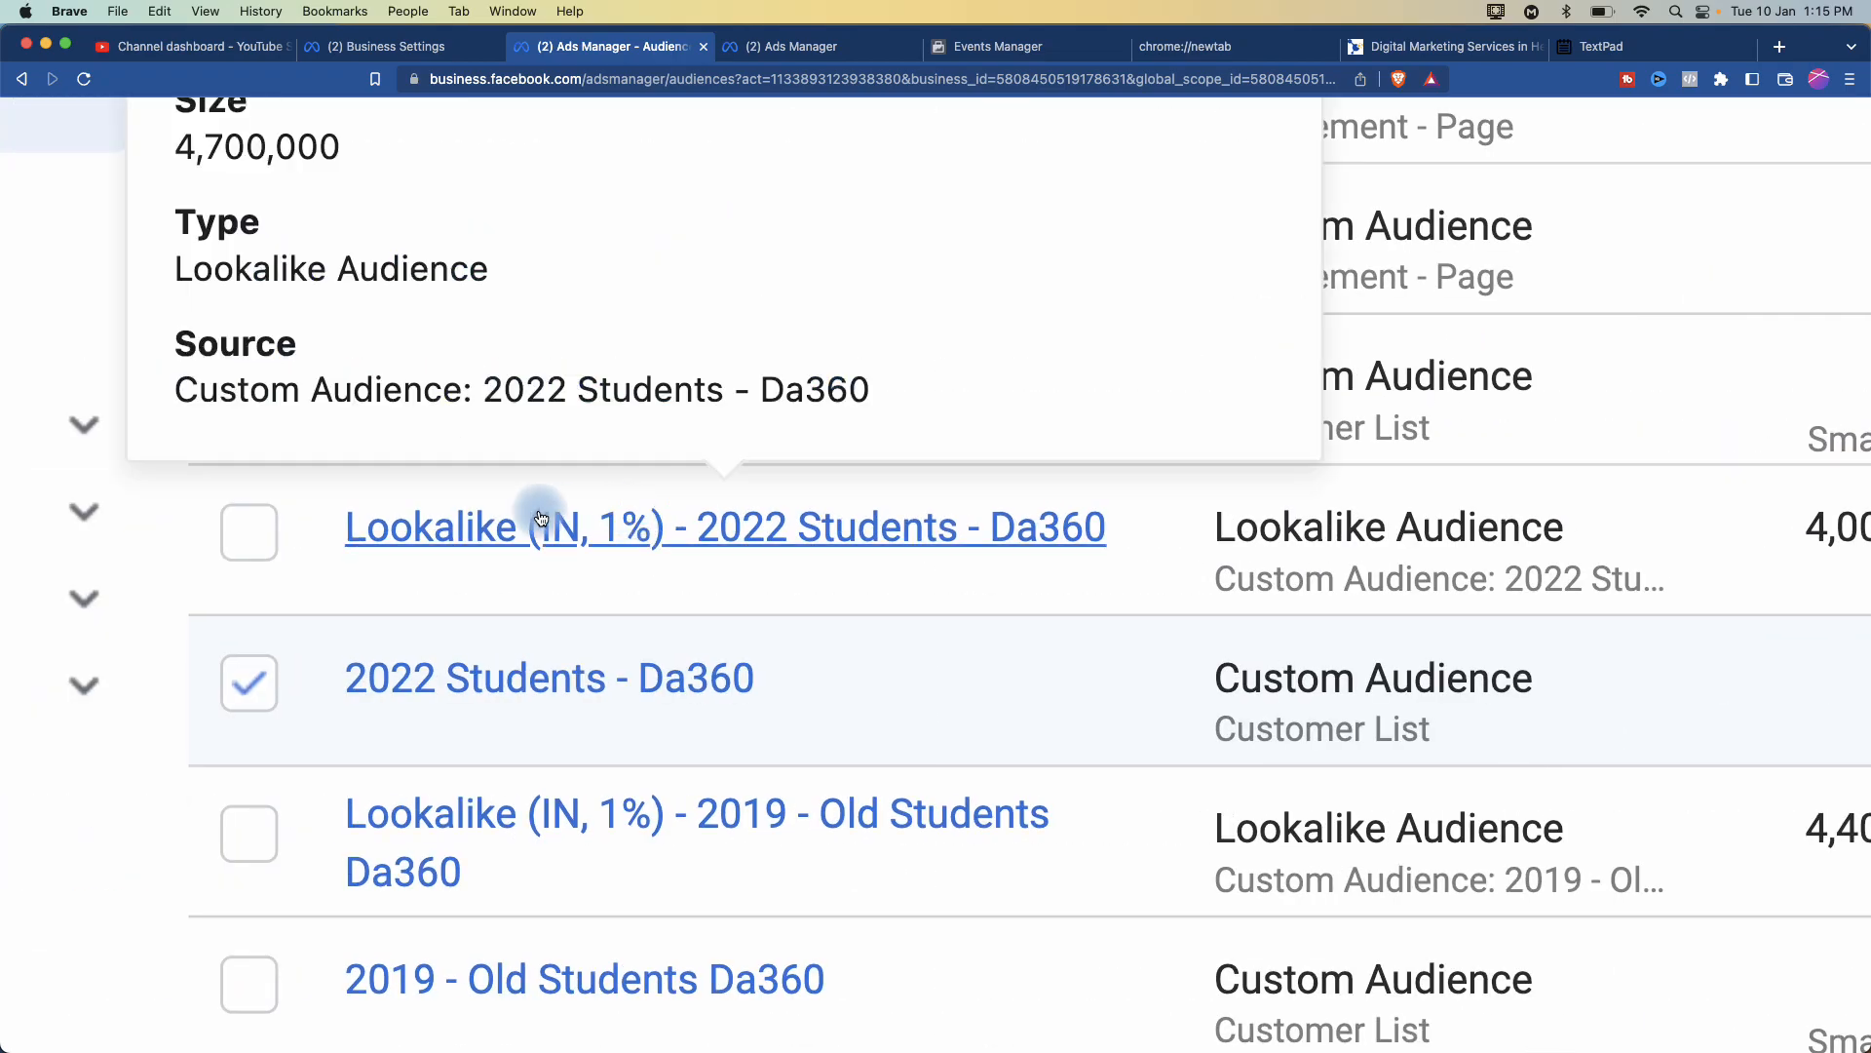
scroll(541, 517, right, 10)
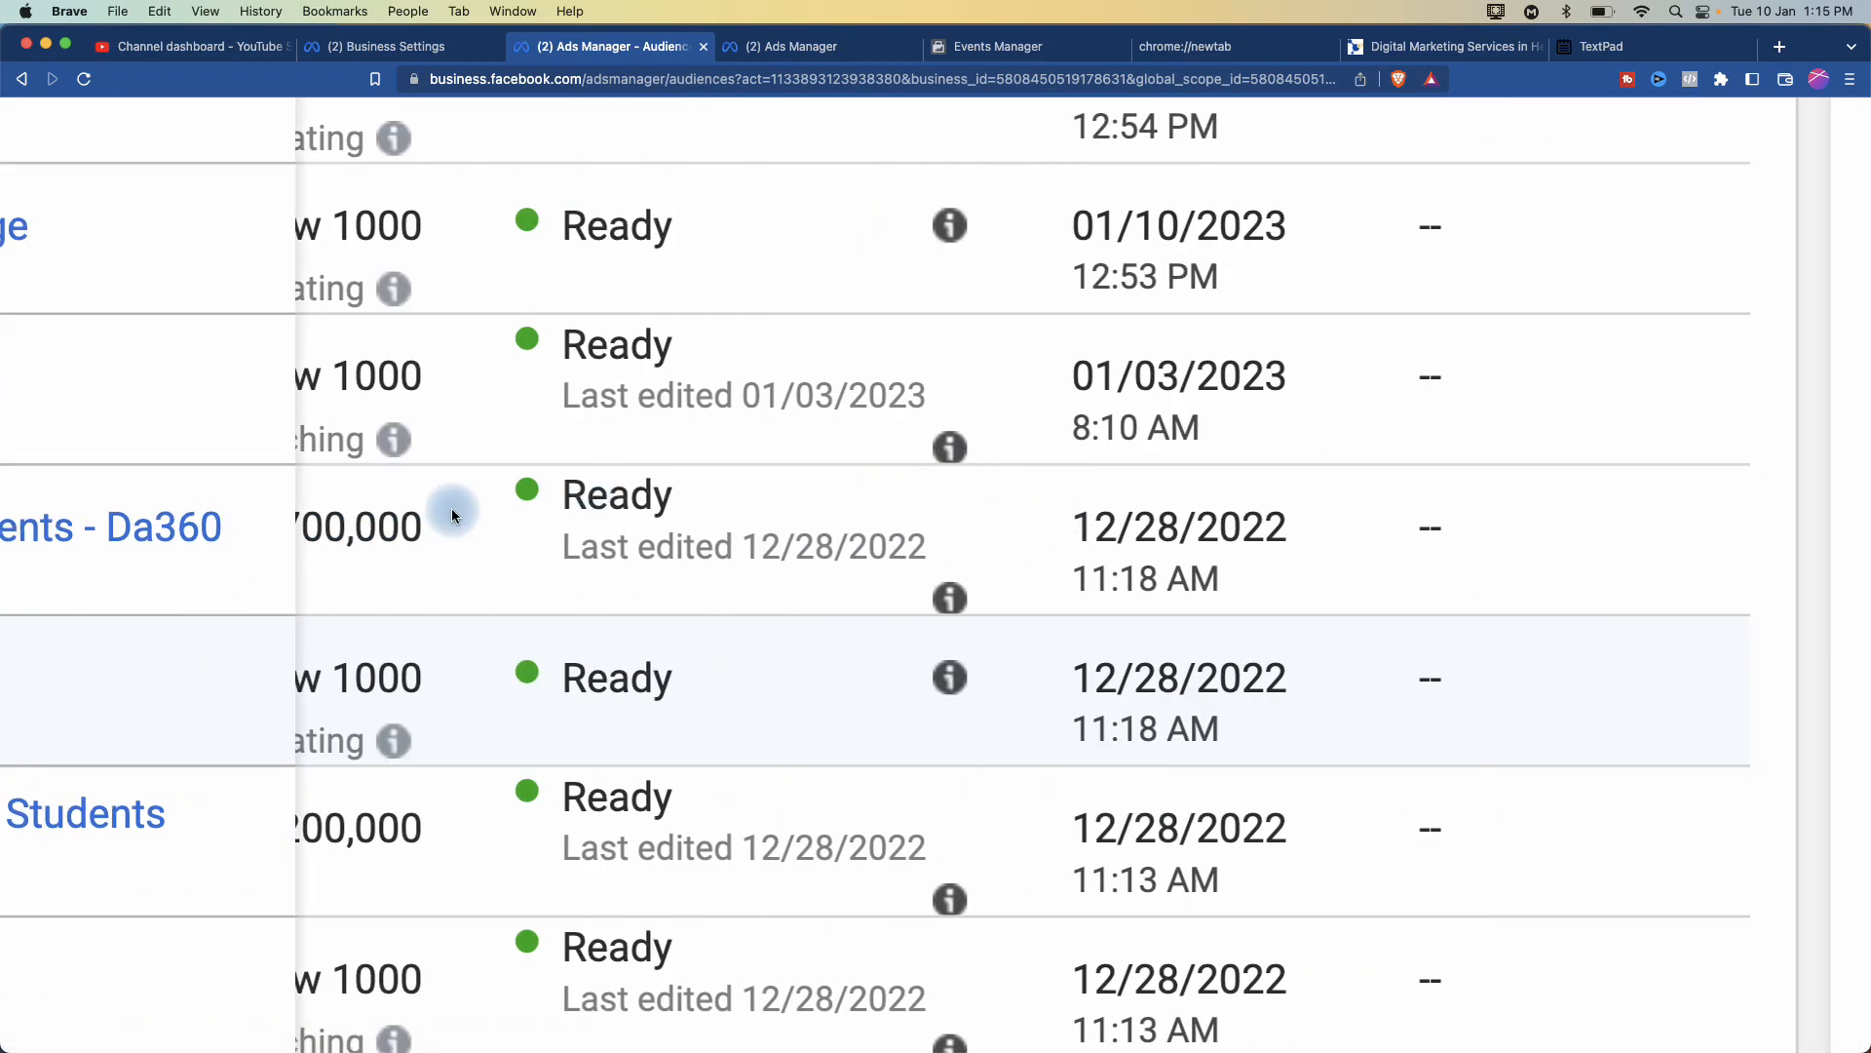
scroll(452, 507, left, 8)
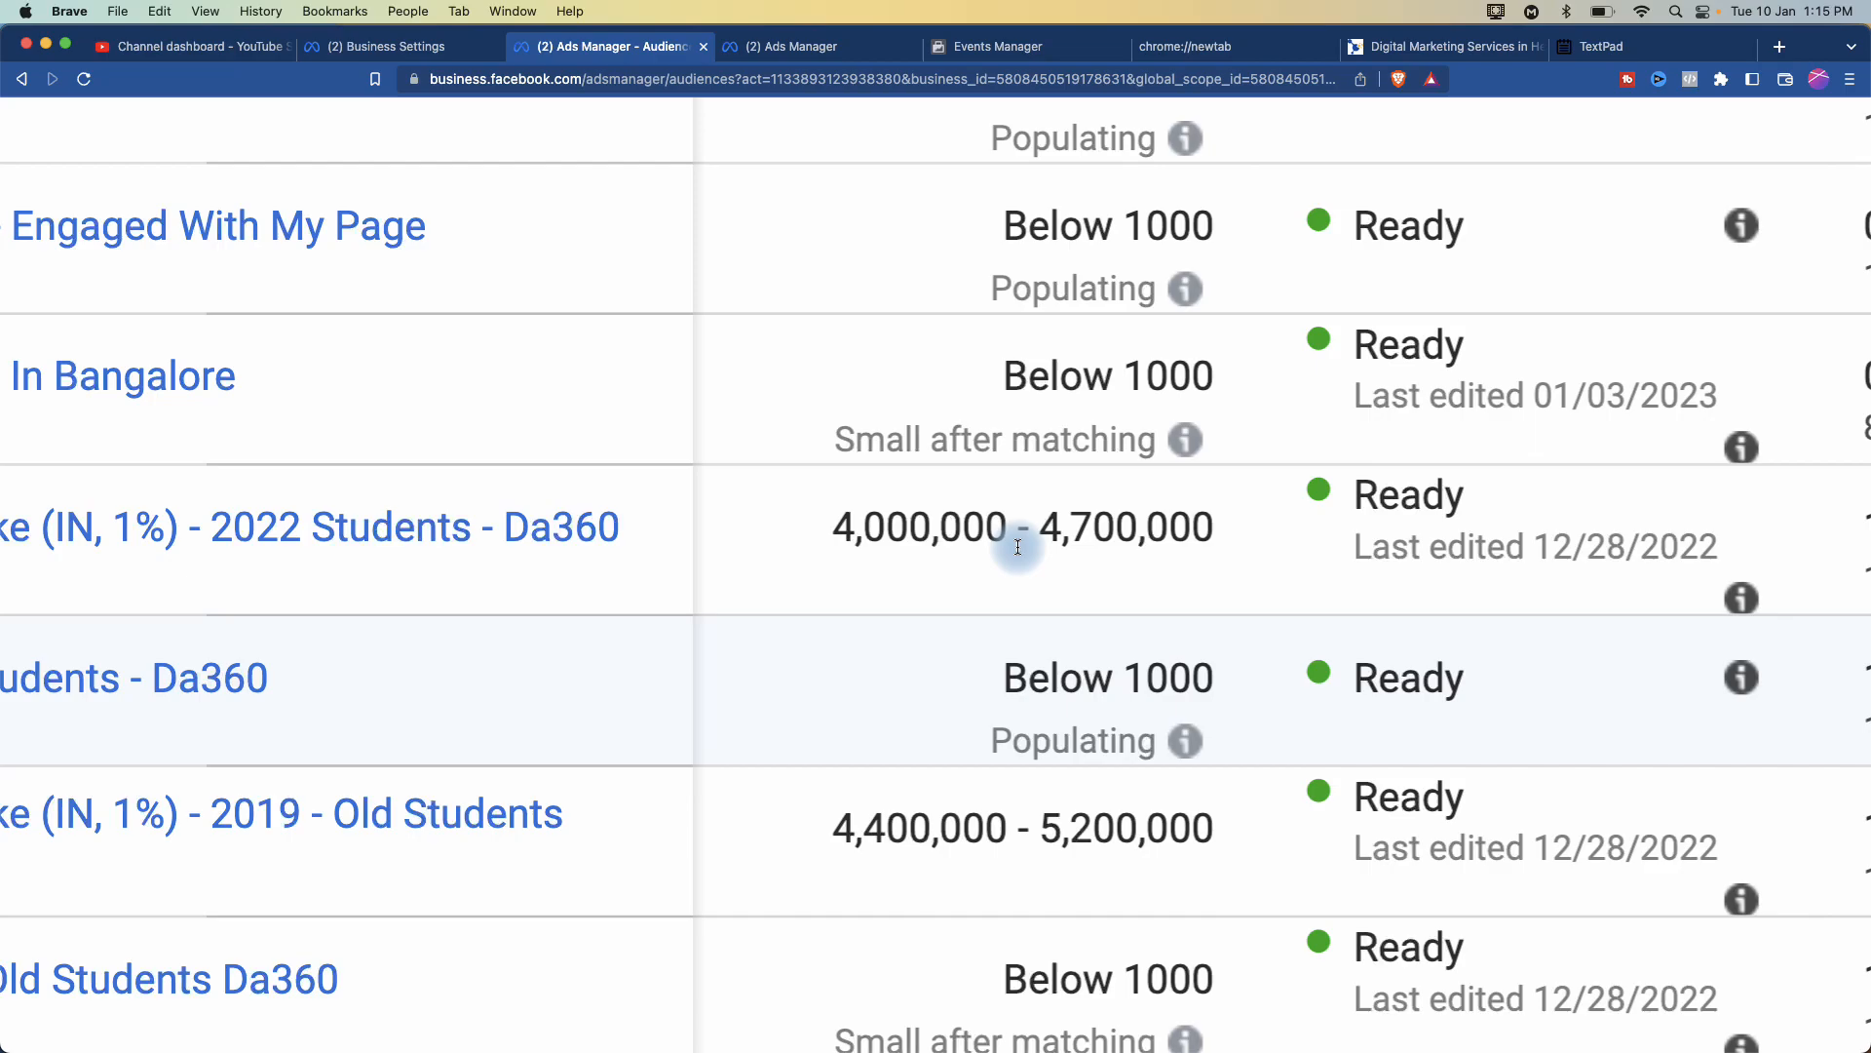
scroll(1017, 548, down, 5)
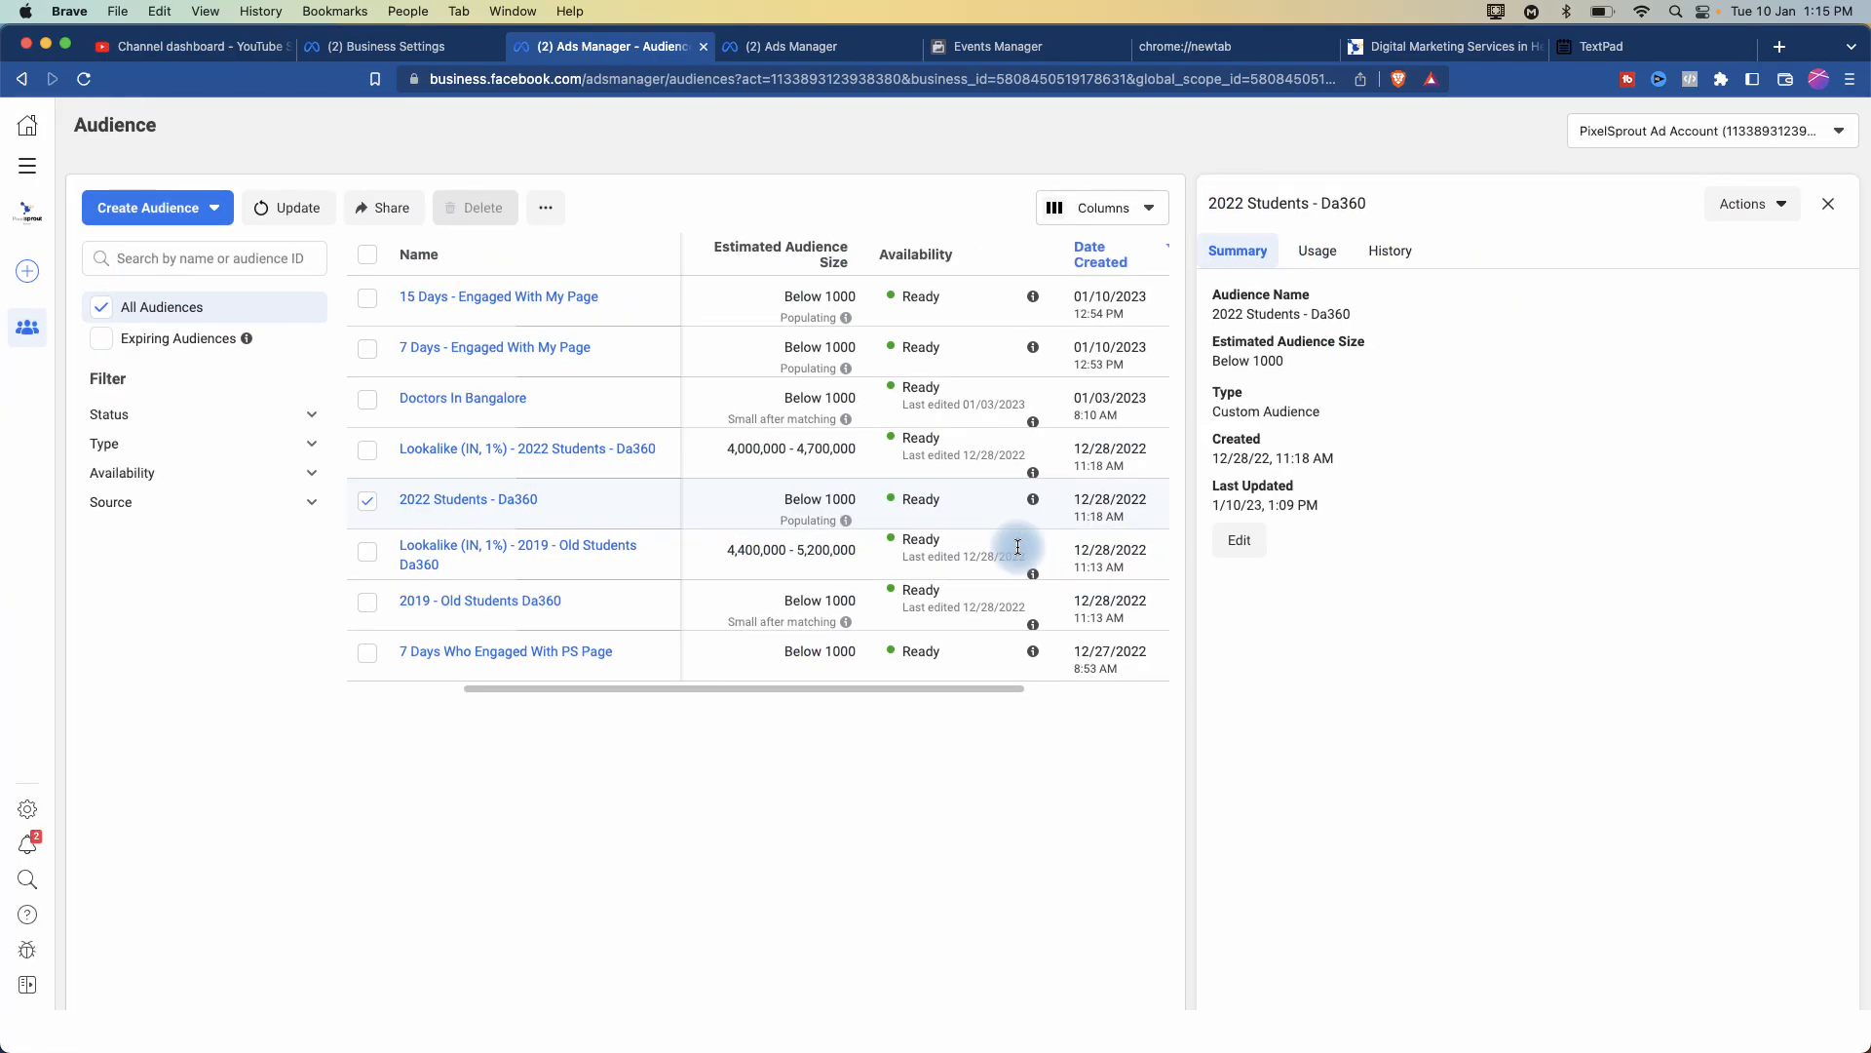